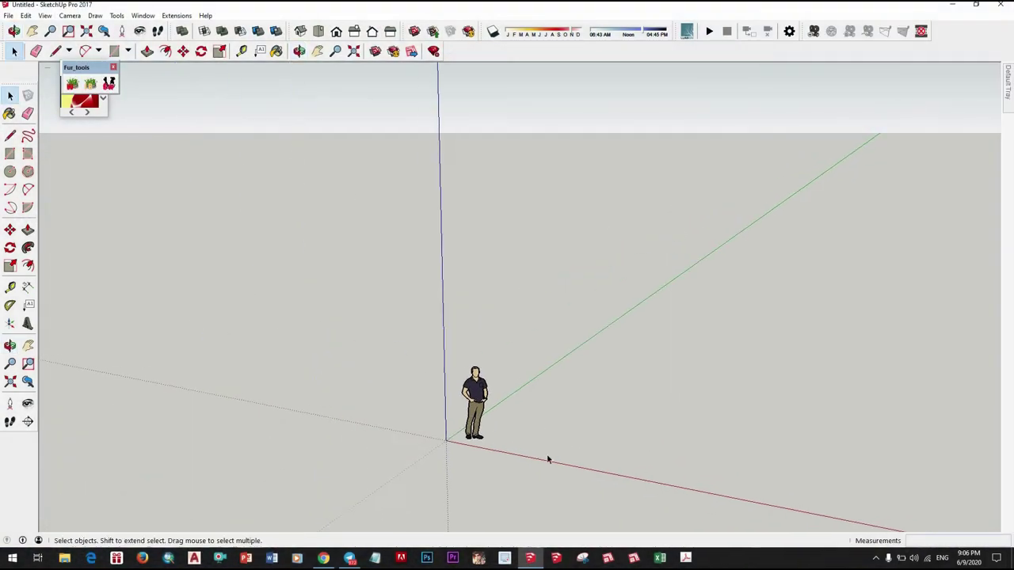
Set the model's length units to millimetres with 0mm precision in Model Info
scroll(356, 375, up, 5)
scroll(359, 263, down, 1)
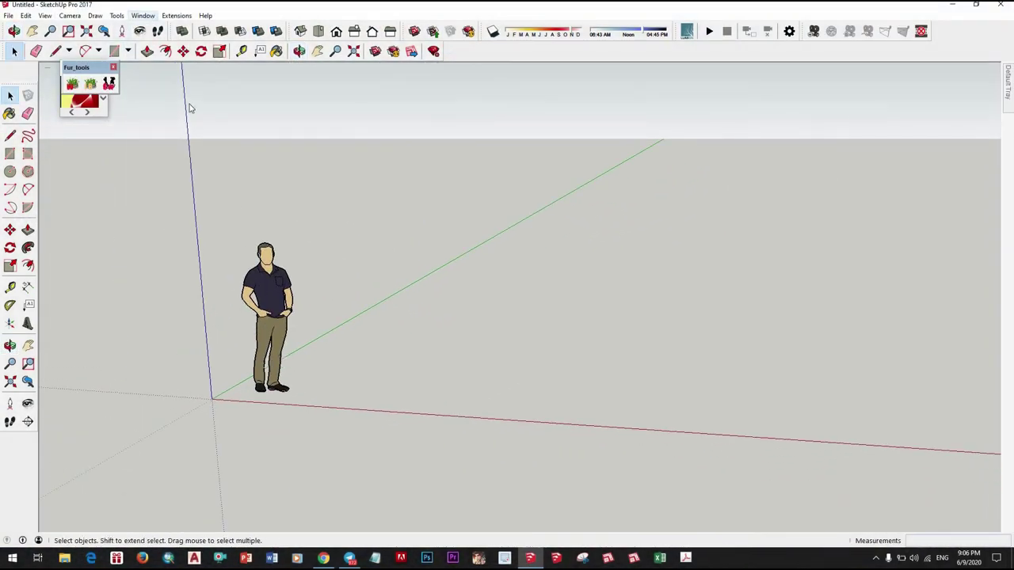
click(142, 15)
click(163, 68)
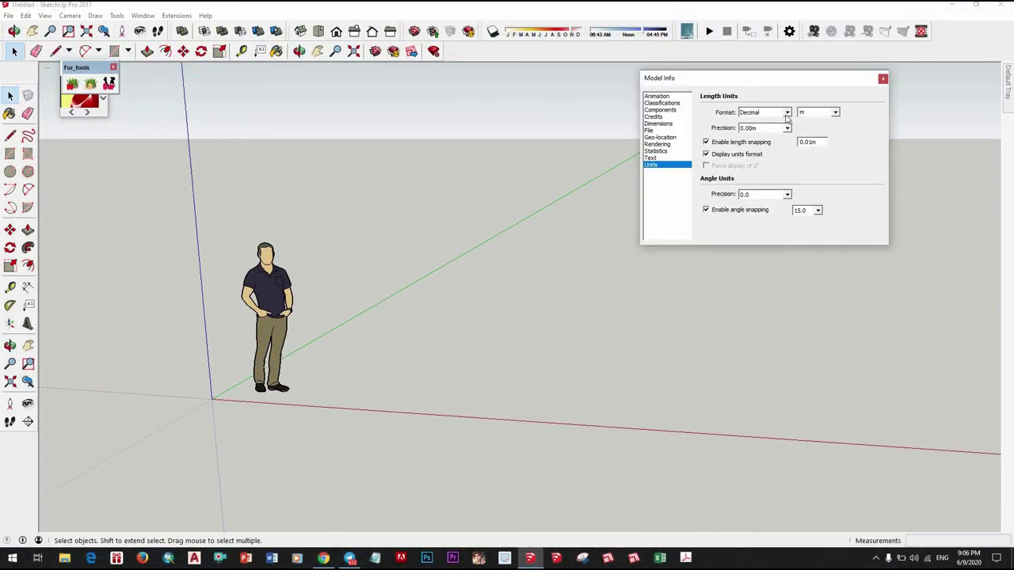
click(835, 113)
click(808, 134)
click(764, 127)
click(757, 139)
click(882, 80)
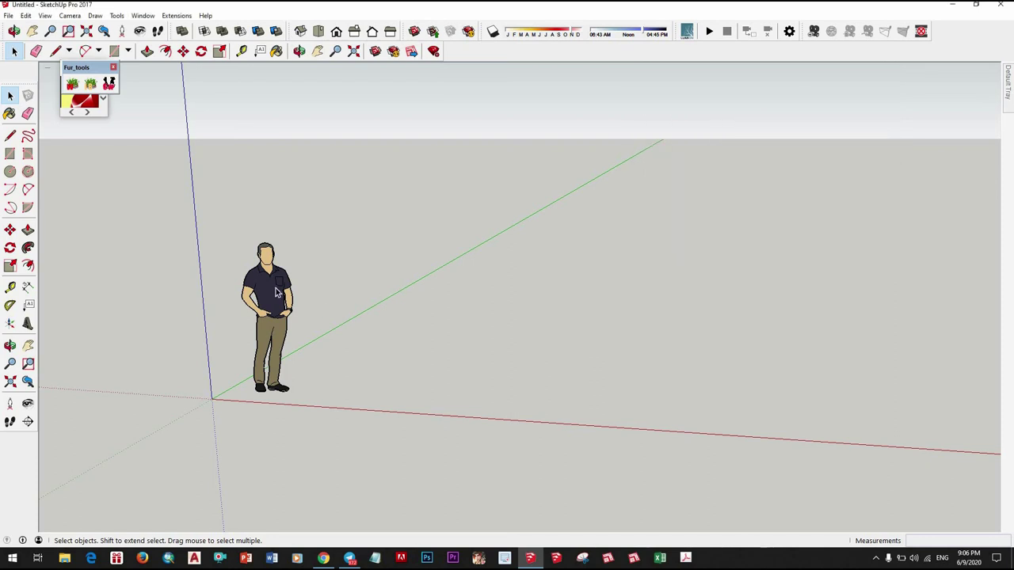
Erase the default person figure from the model
right_click(276, 289)
click(317, 103)
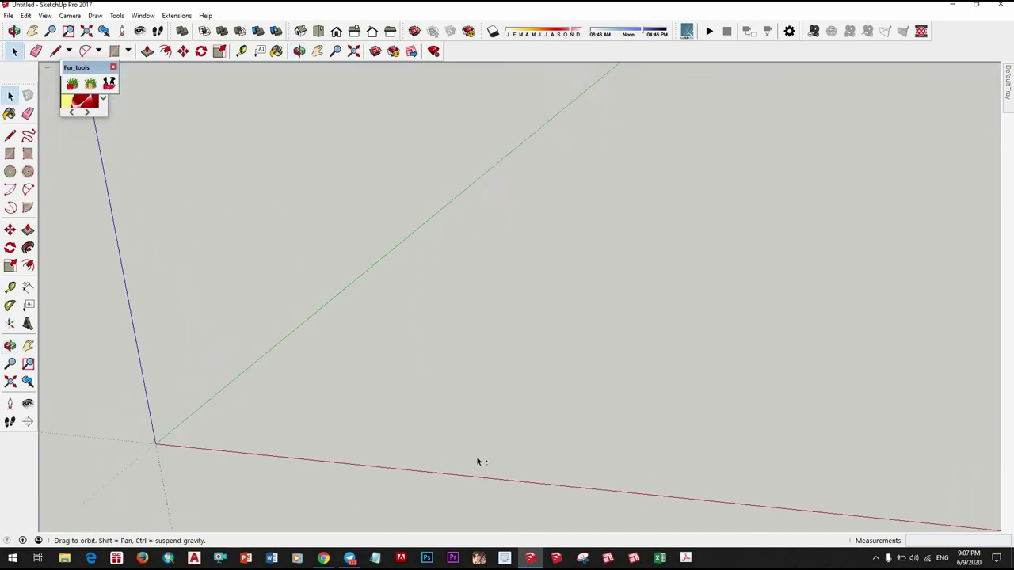
middle_drag(414, 382, 464, 425)
Draw a 9500 × 14000 mm rectangle from the origin and orbit to inspect it
key(r)
click(220, 448)
text(9500,14000)
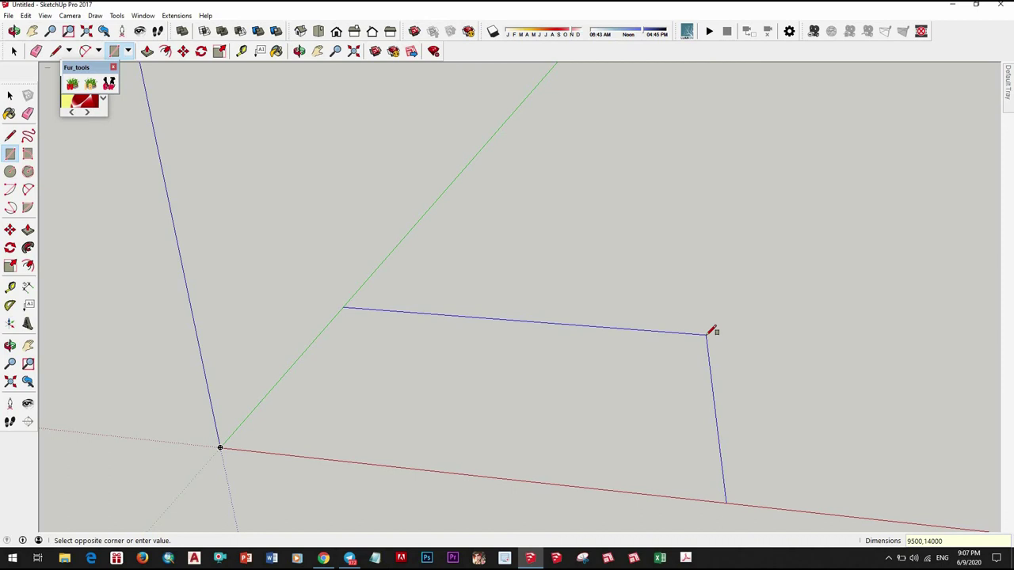
key(Return)
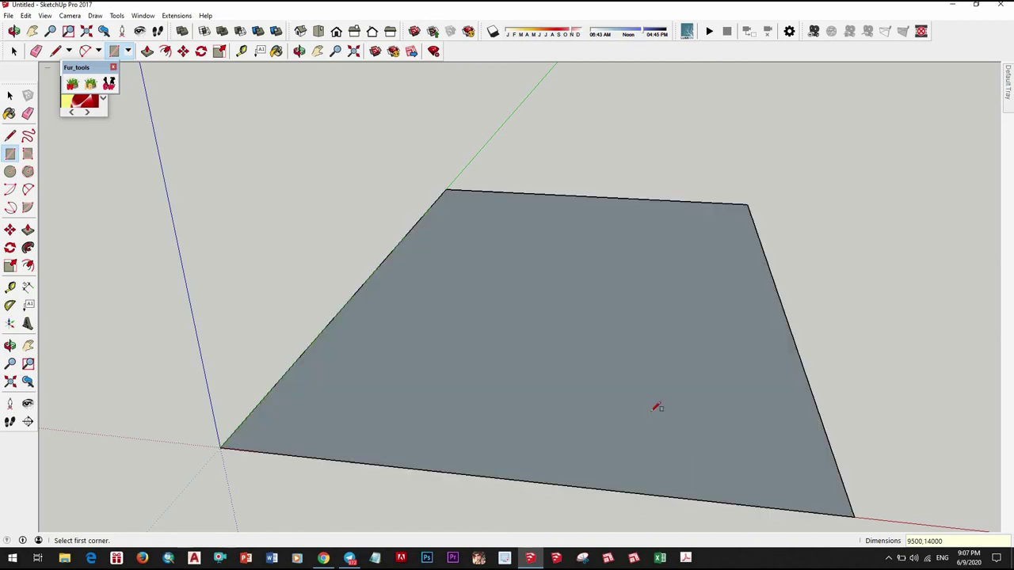
scroll(656, 407, down, 3)
middle_drag(670, 451, 548, 356)
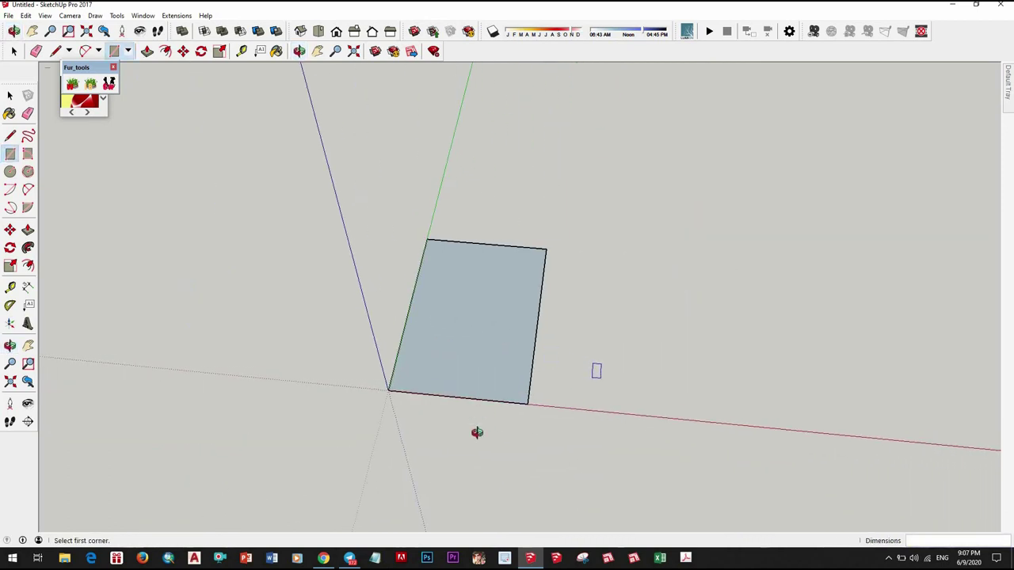
middle_drag(475, 430, 484, 391)
middle_drag(495, 467, 591, 399)
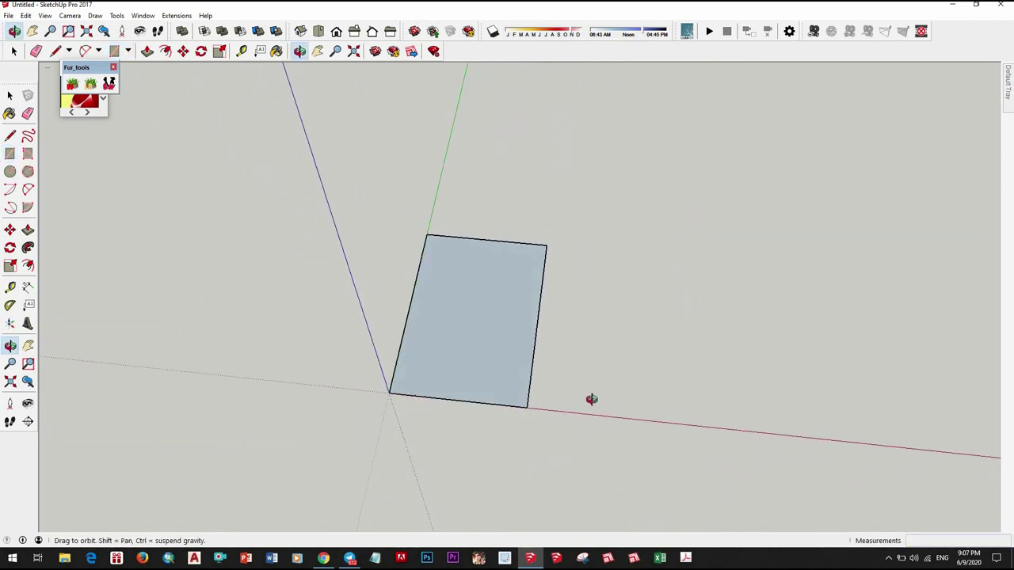
key(space)
scroll(506, 319, up, 3)
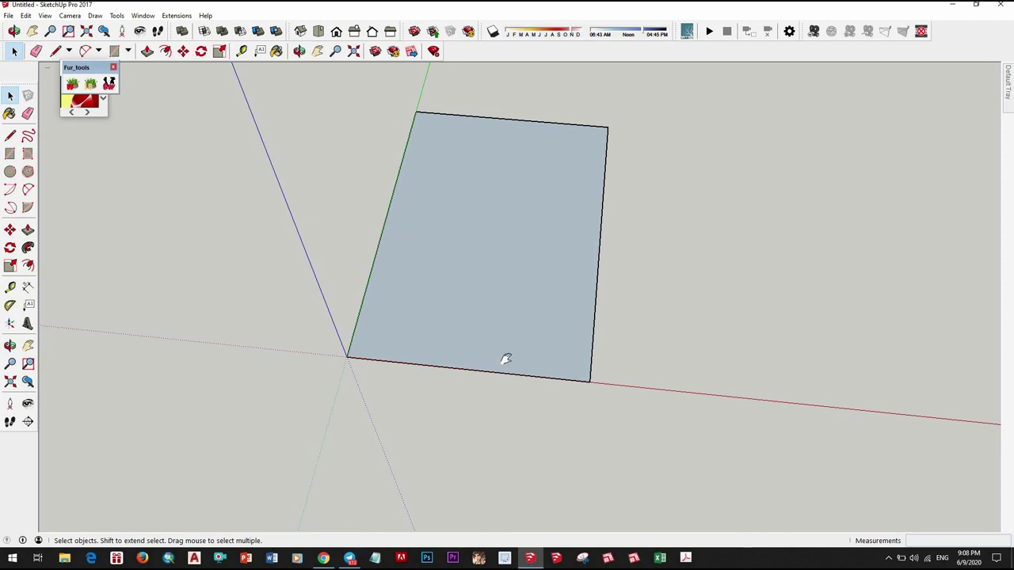
middle_drag(502, 357, 927, 188)
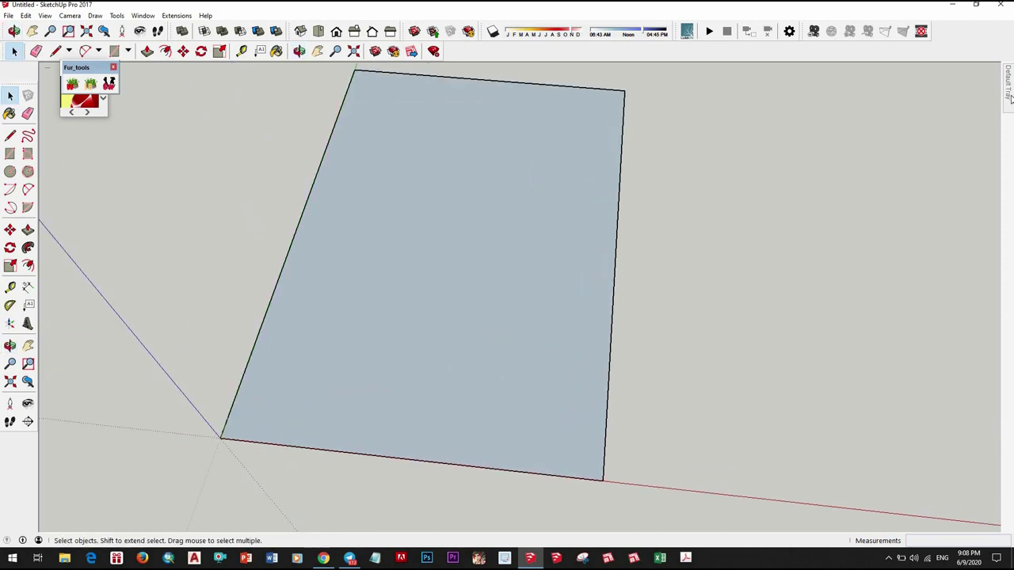
scroll(930, 364, down, 5)
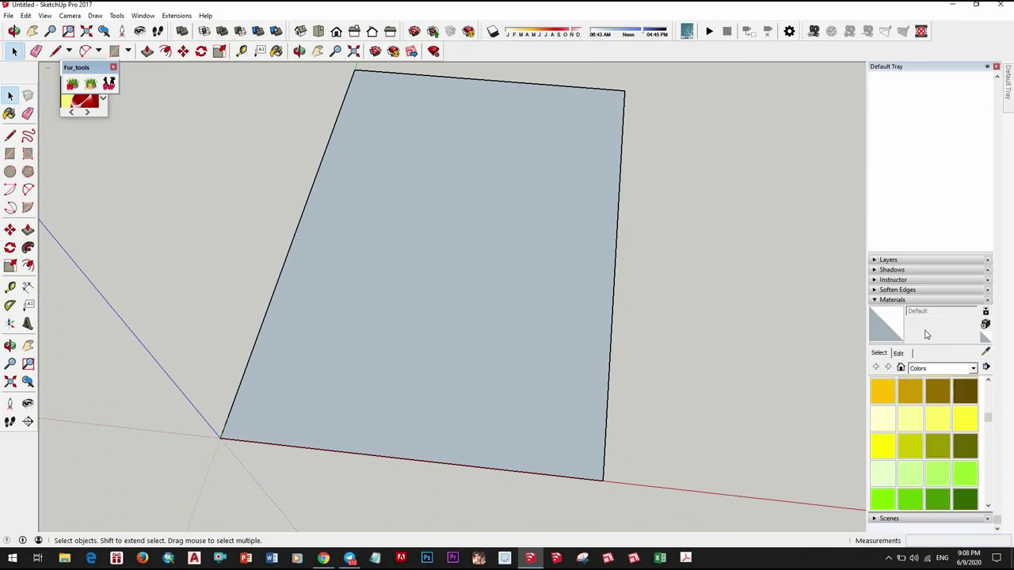
scroll(932, 336, up, 5)
scroll(885, 174, up, 1)
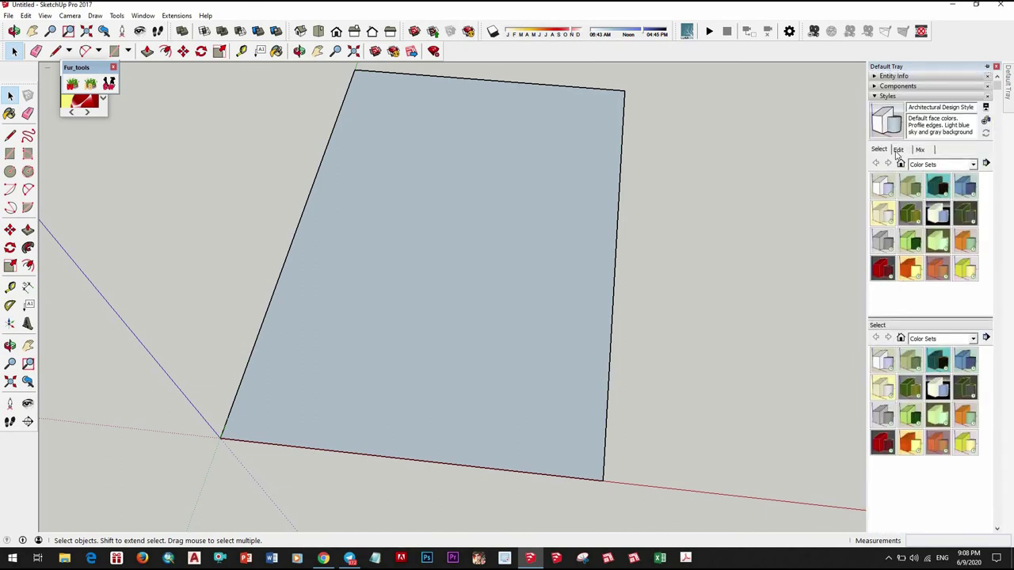
click(896, 151)
mouse_move(622, 373)
middle_down()
mouse_move(511, 338)
mouse_move(572, 389)
mouse_move(612, 367)
mouse_move(547, 378)
mouse_move(335, 362)
middle_up()
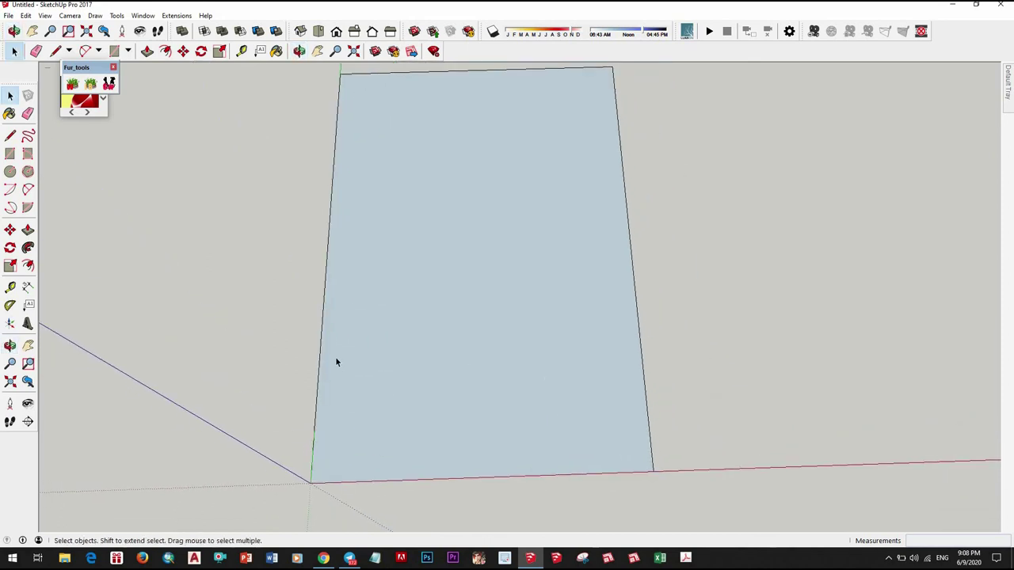
click(10, 287)
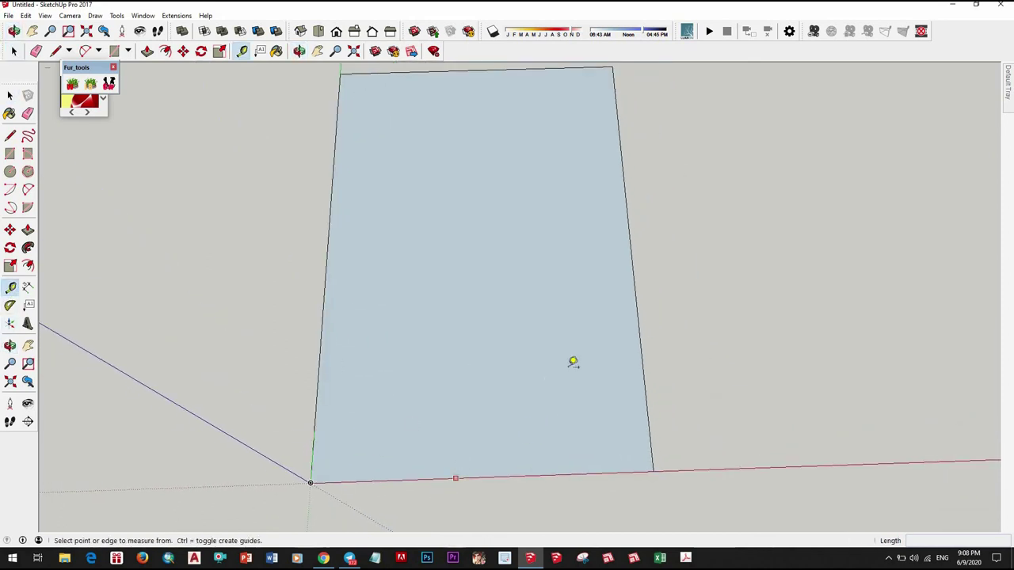
click(10, 96)
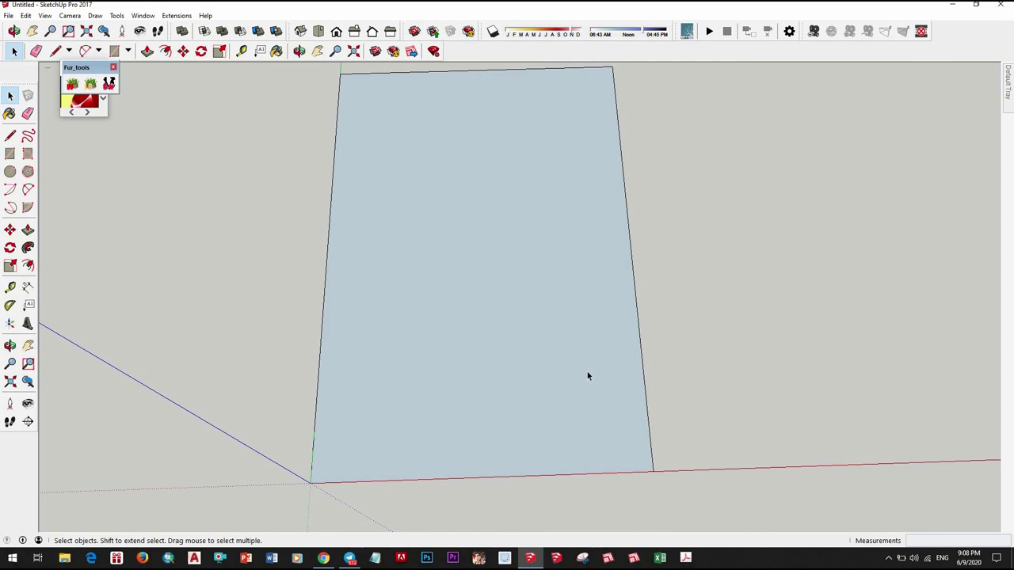
scroll(515, 325, down, 2)
scroll(507, 325, up, 1)
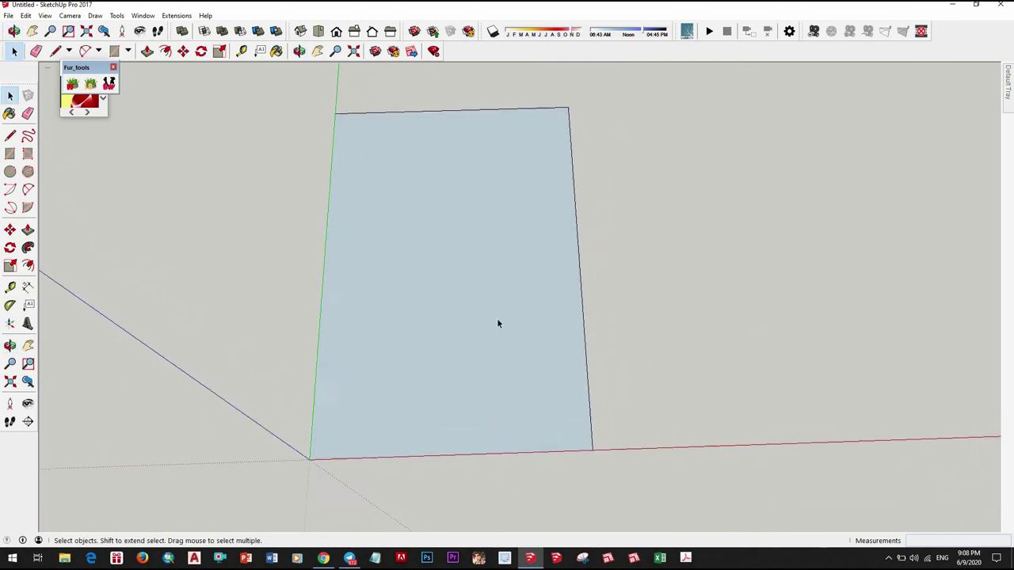
scroll(497, 318, up, 1)
Offset the rectangle's outline 10 mm inward
click(28, 266)
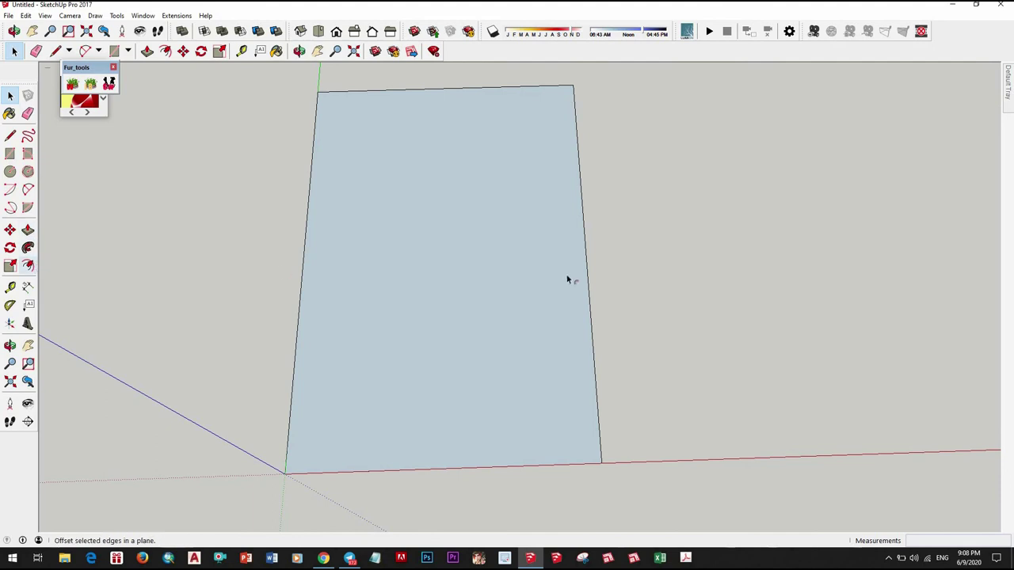
click(575, 271)
text(10)
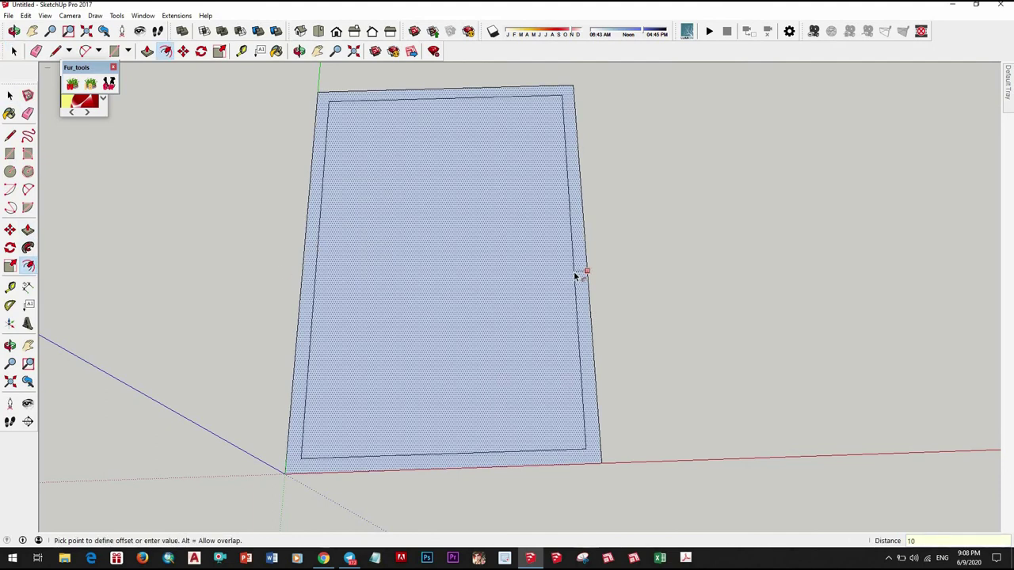
key(Return)
scroll(507, 333, down, 2)
scroll(484, 269, up, 1)
scroll(495, 293, up, 2)
key(space)
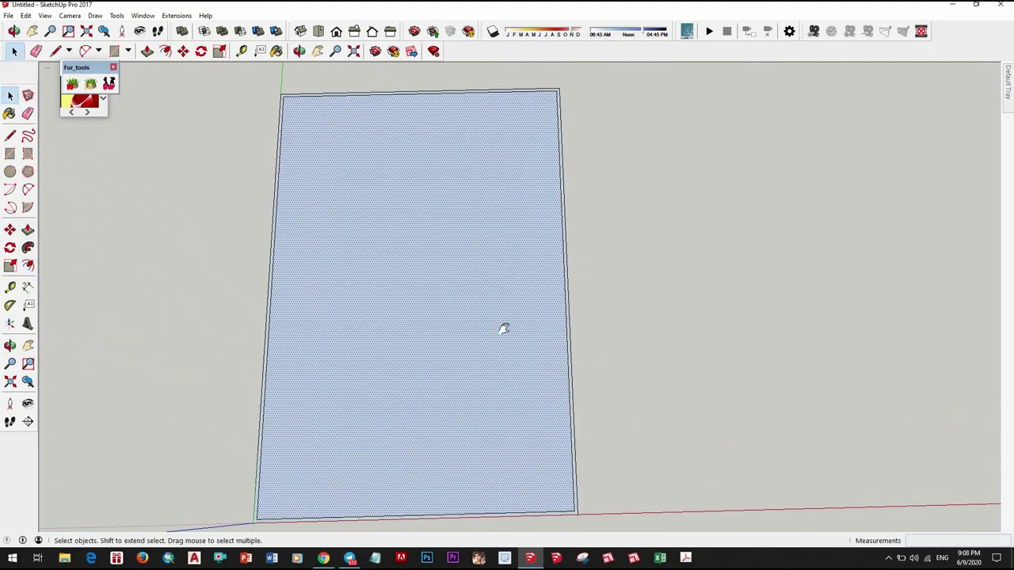
mouse_move(504, 328)
middle_down()
mouse_move(339, 238)
mouse_move(378, 199)
mouse_move(451, 342)
mouse_move(493, 285)
mouse_move(464, 172)
mouse_move(520, 346)
mouse_move(480, 352)
mouse_move(414, 288)
mouse_move(475, 262)
mouse_move(561, 288)
mouse_move(527, 361)
mouse_move(533, 172)
mouse_move(495, 301)
middle_up()
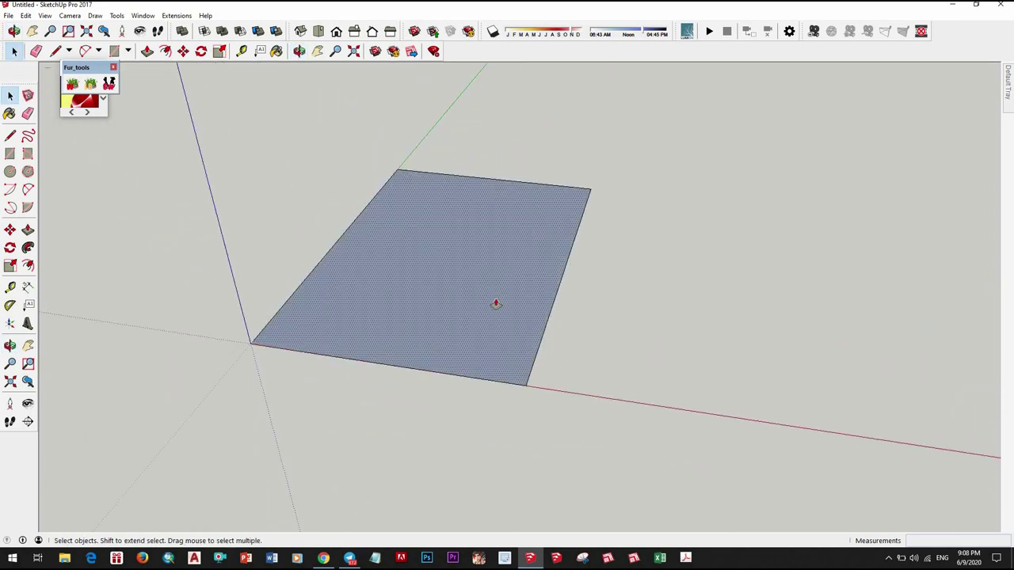
Push/pull the floor face up 200 mm into a slab and make it a group
key(p)
double_click(511, 342)
key(Return)
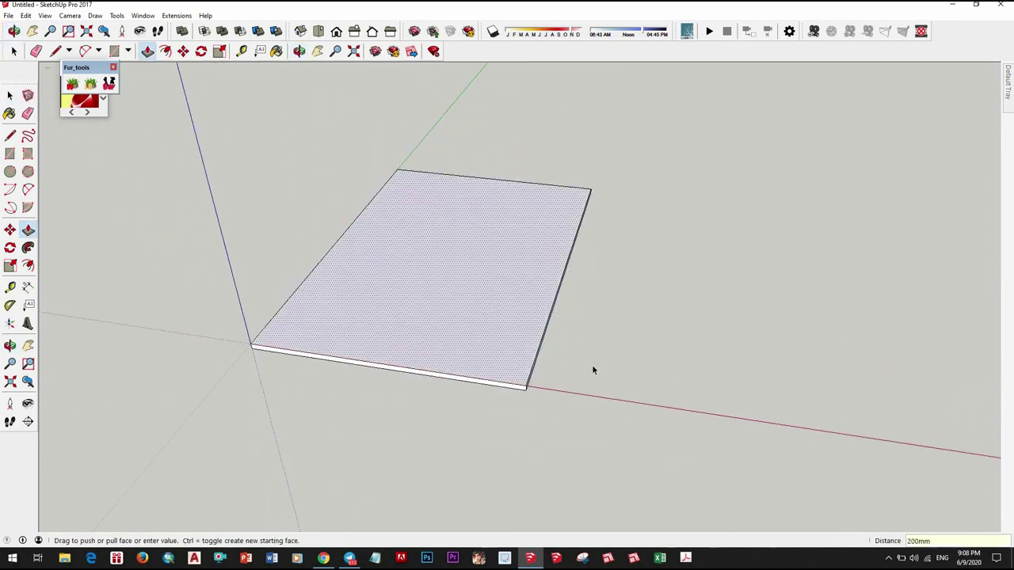
key(space)
triple_click(458, 293)
right_click(458, 293)
click(505, 251)
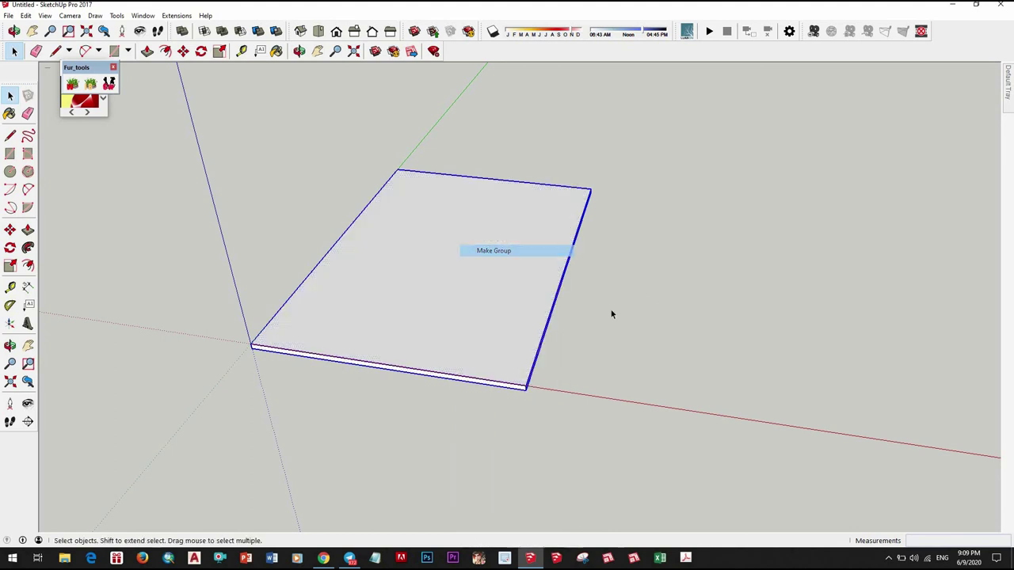
click(611, 310)
Copy the slab group and paste a duplicate in place
click(502, 277)
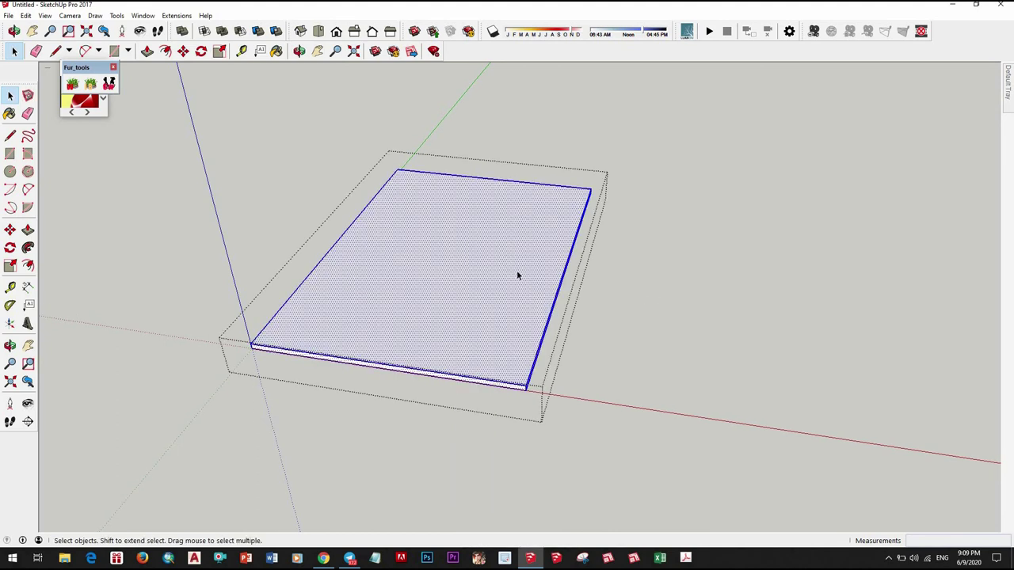
click(26, 15)
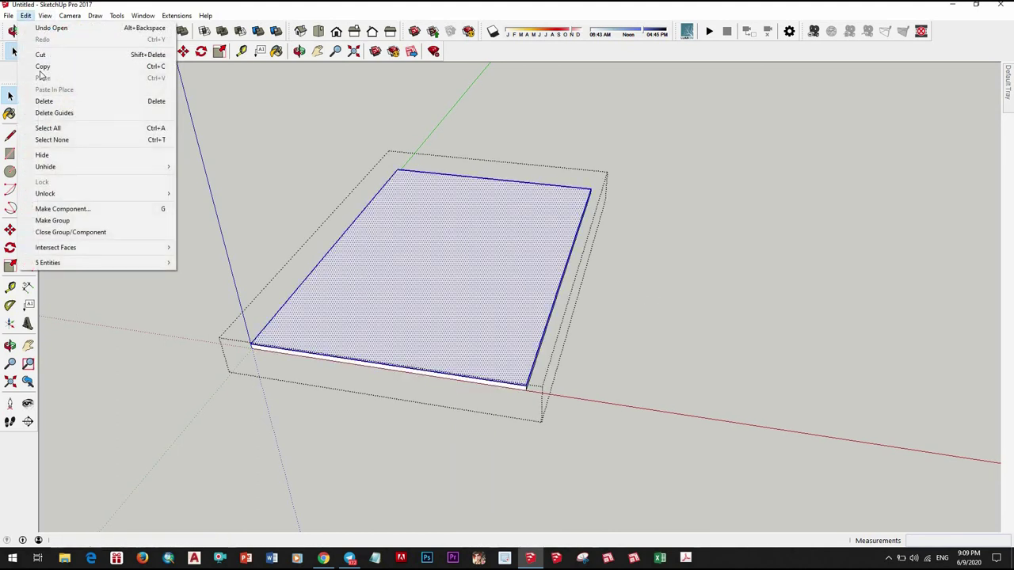
click(40, 69)
click(731, 333)
click(26, 15)
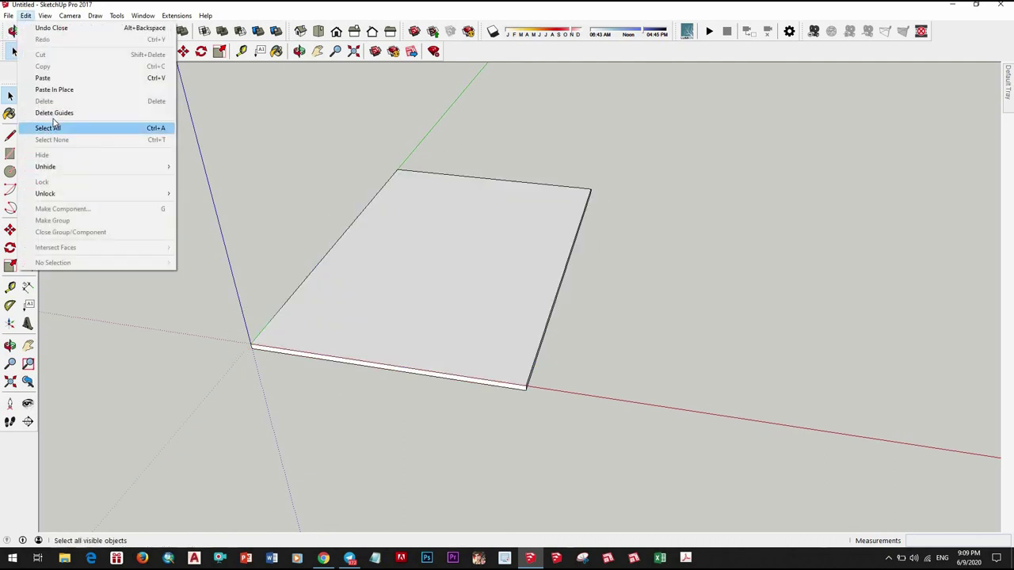
click(54, 90)
middle_drag(446, 328, 475, 332)
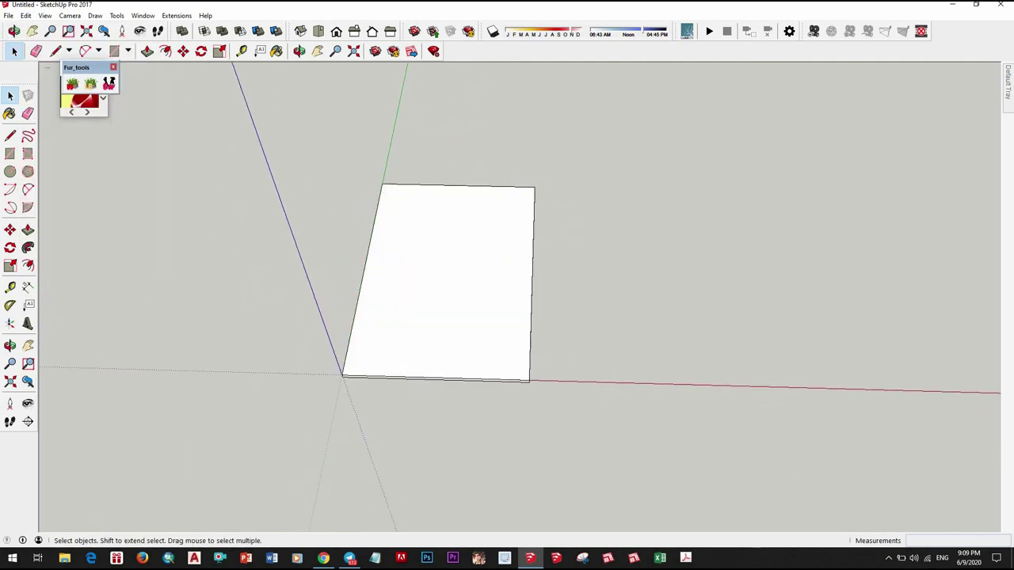
Switch to the top view with parallel projection
click(337, 31)
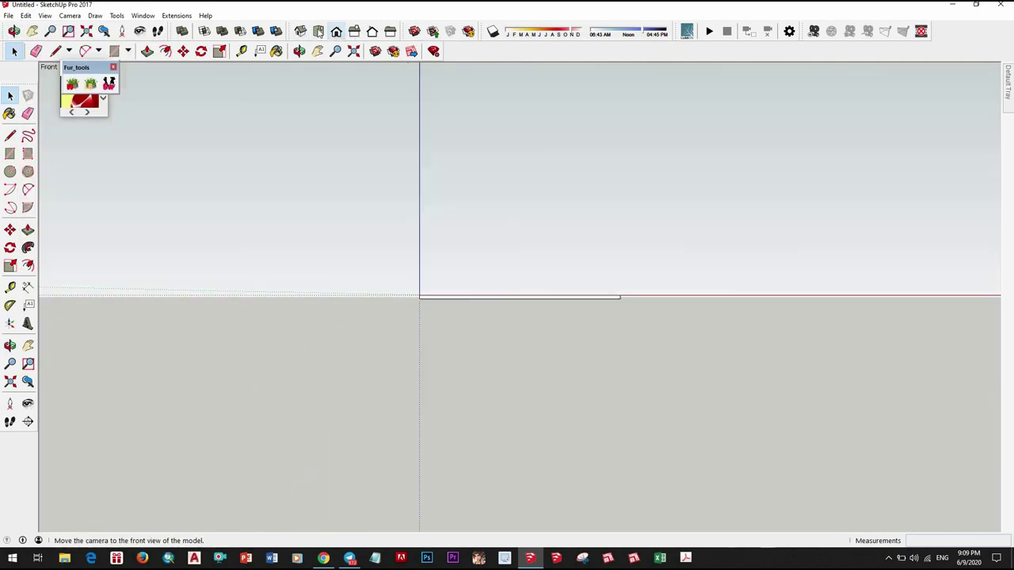
click(318, 31)
scroll(563, 344, up, 2)
scroll(495, 296, down, 1)
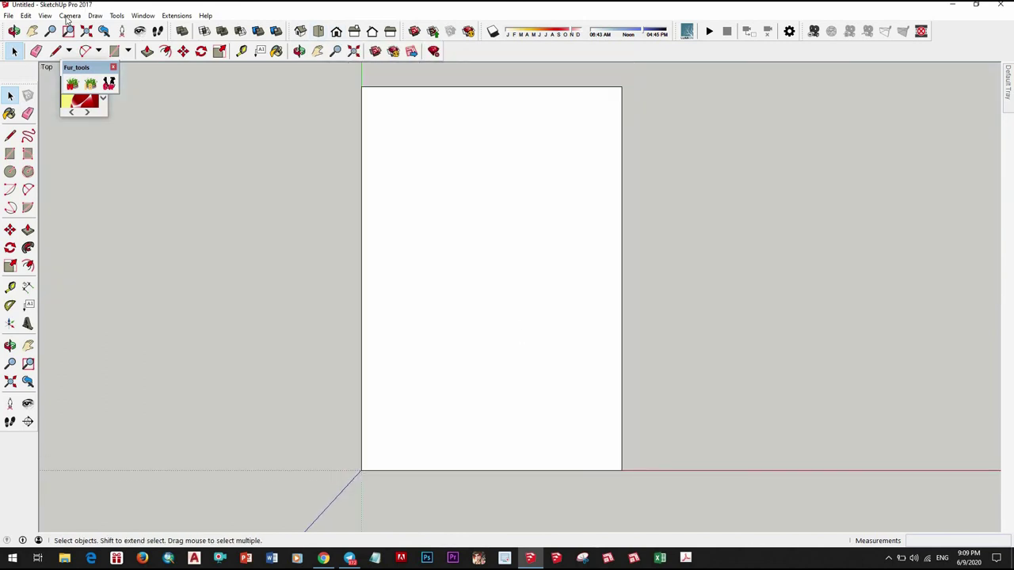
click(70, 16)
click(182, 78)
scroll(547, 205, up, 1)
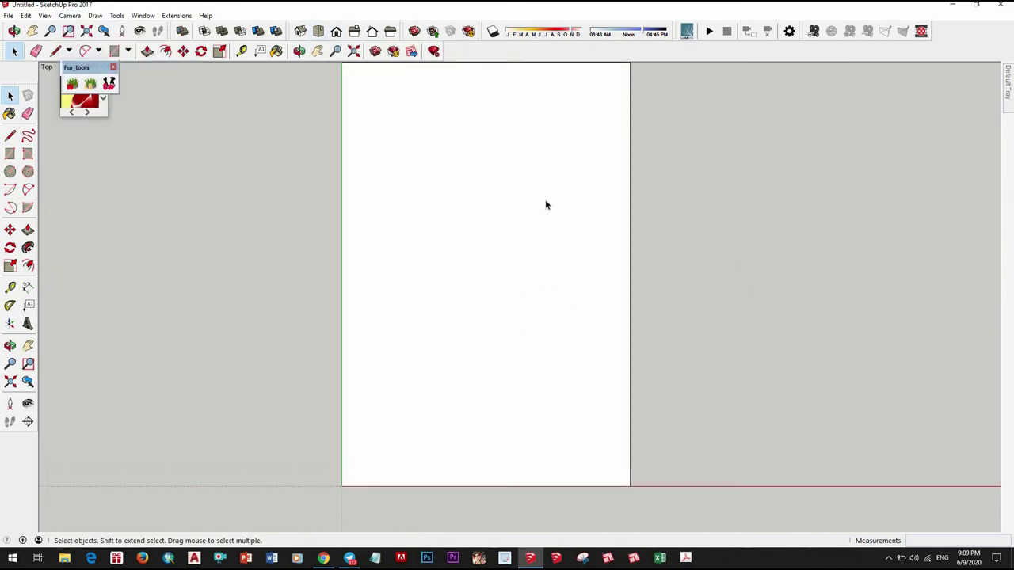
scroll(540, 164, down, 1)
Offset the slab face's outline 100 mm inward to mark the wall boundary
click(493, 192)
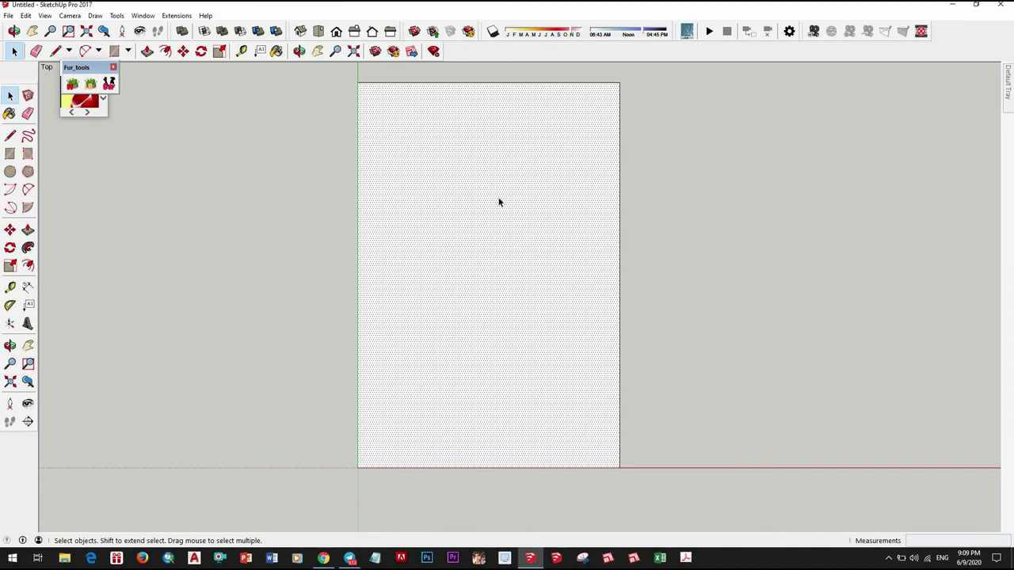
click(29, 266)
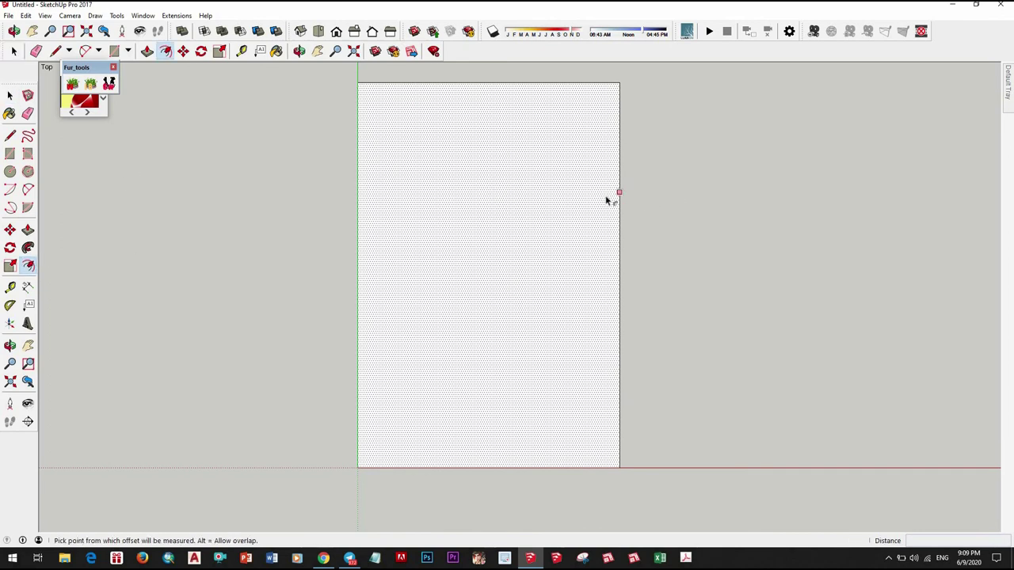
click(605, 199)
text(00)
key(Return)
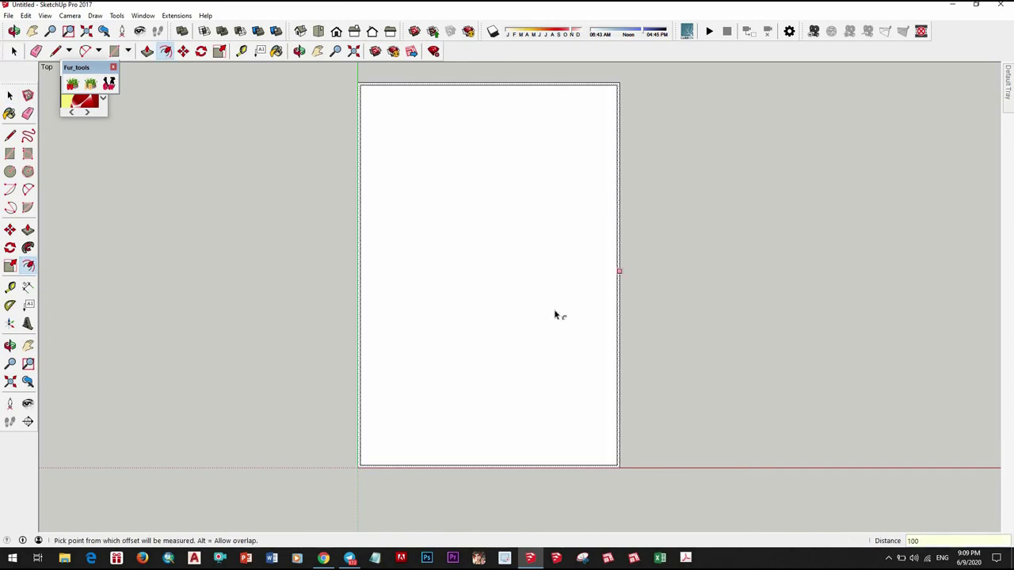
click(10, 95)
scroll(486, 353, up, 1)
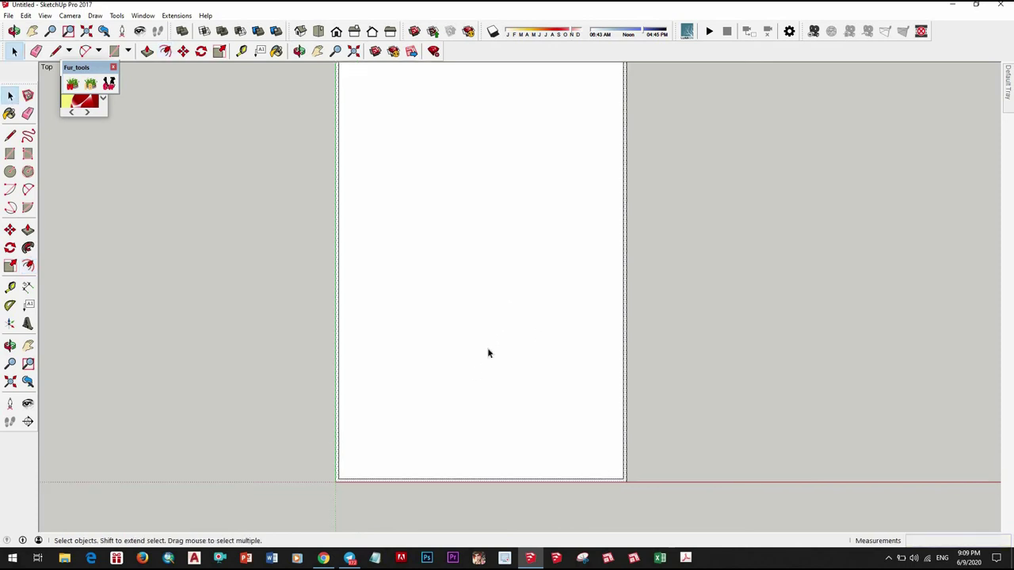
scroll(489, 353, up, 1)
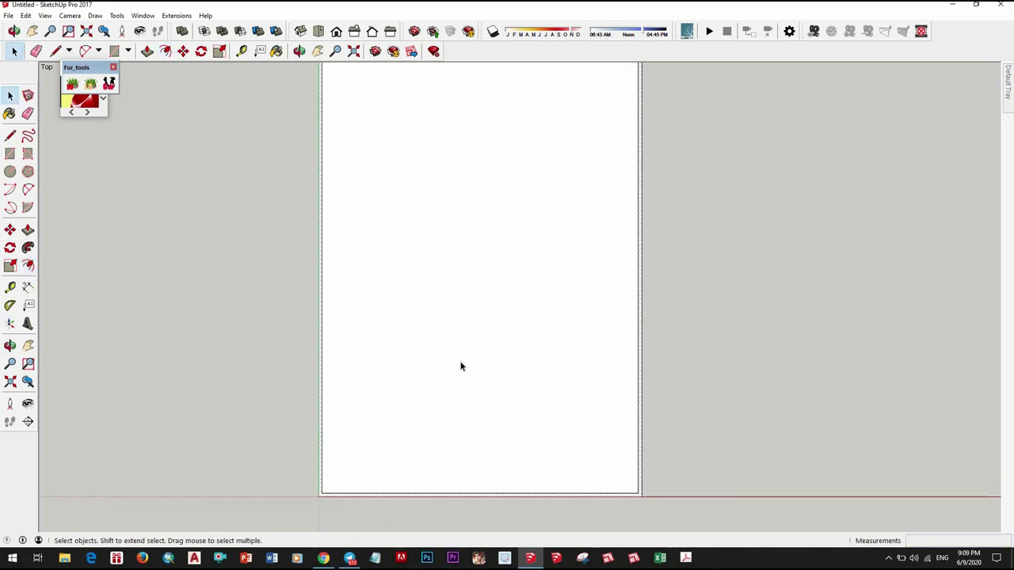
scroll(461, 366, down, 1)
scroll(277, 161, down, 1)
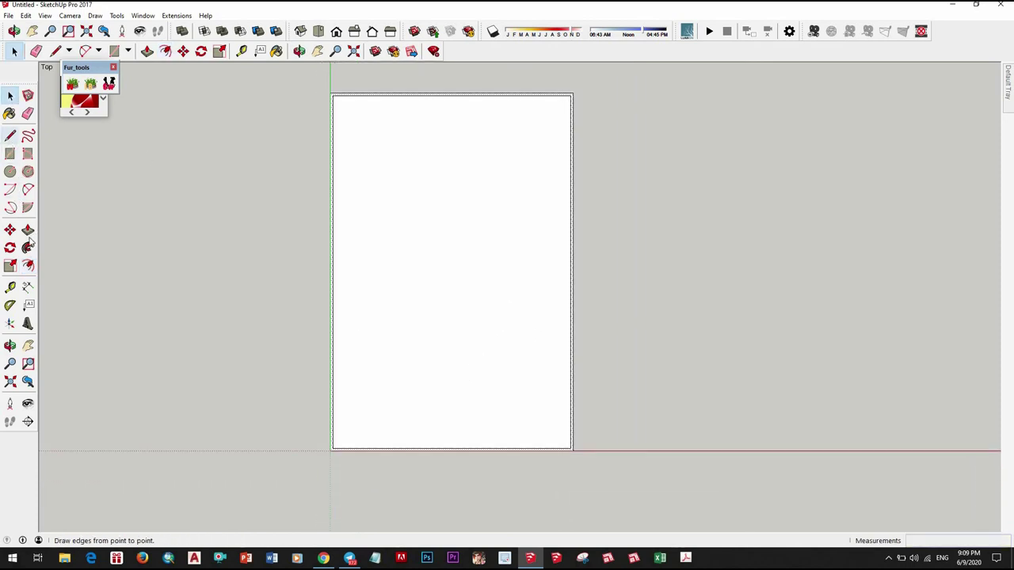
Place guides 2000 mm from the left edge and 400 mm from the top, each with a 100 mm partner
click(9, 287)
scroll(328, 204, up, 1)
scroll(328, 203, up, 1)
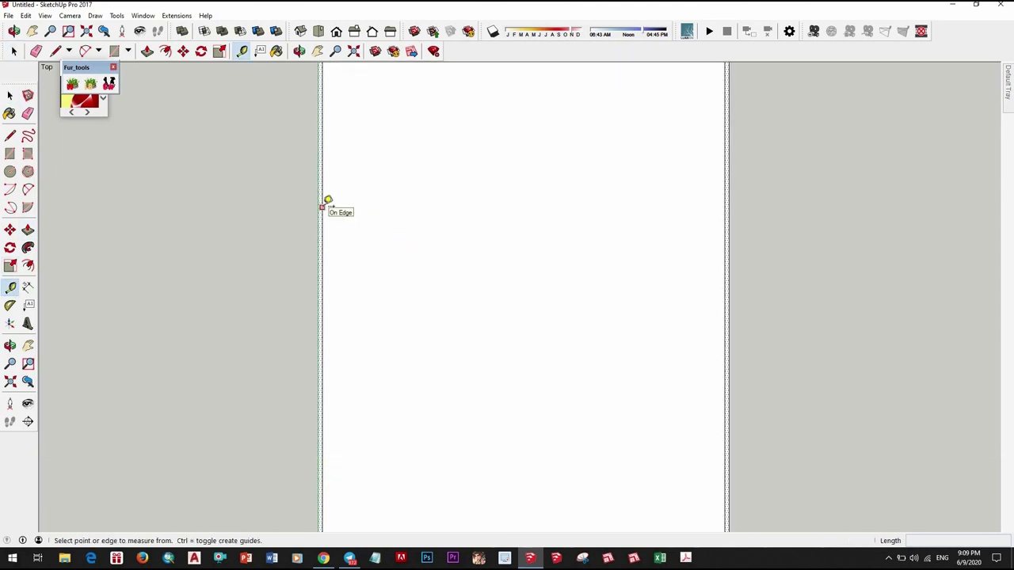
click(324, 205)
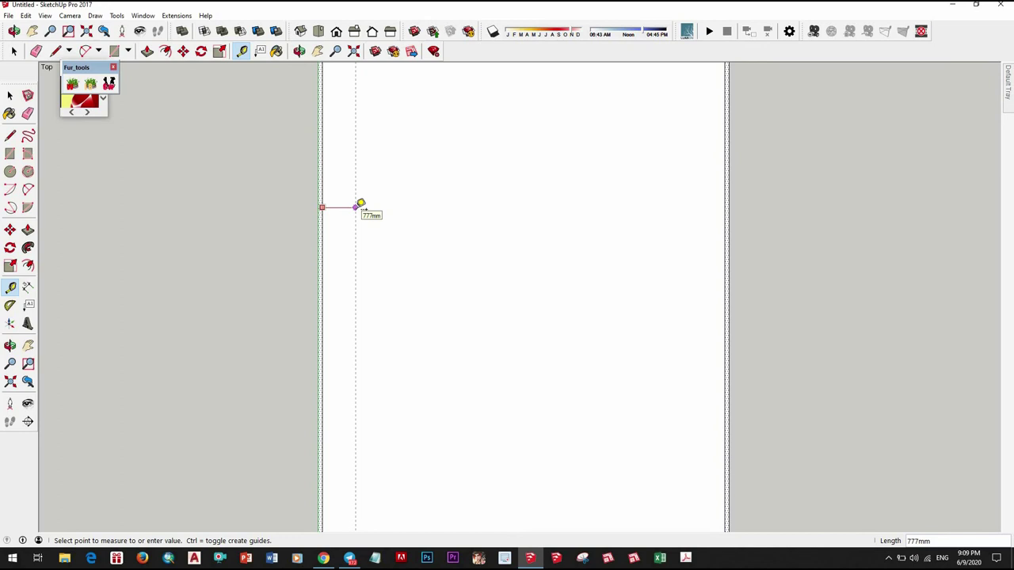
key(Return)
scroll(385, 239, down, 1)
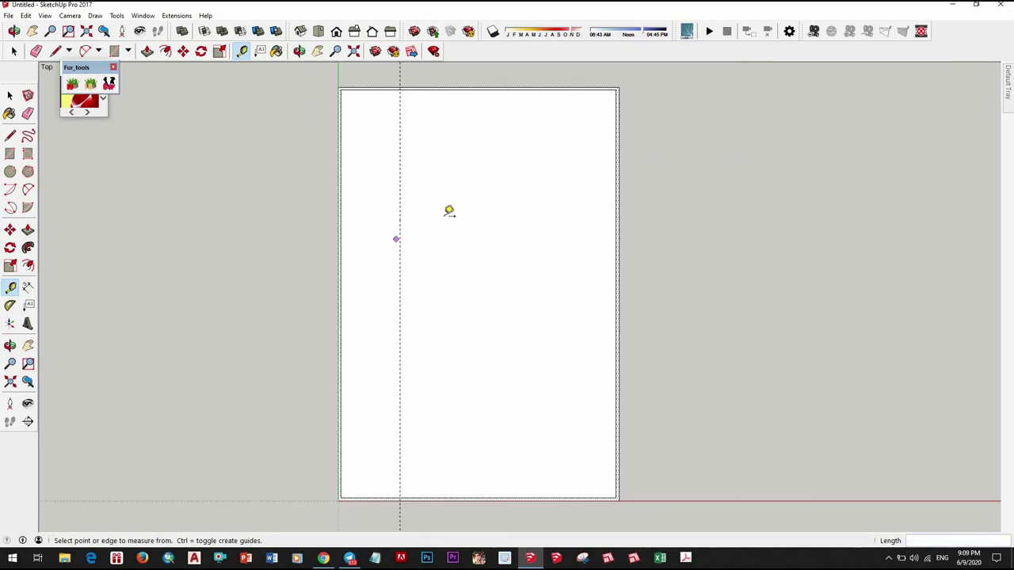
middle_drag(449, 211, 419, 124)
scroll(419, 125, up, 1)
click(420, 96)
text(400)
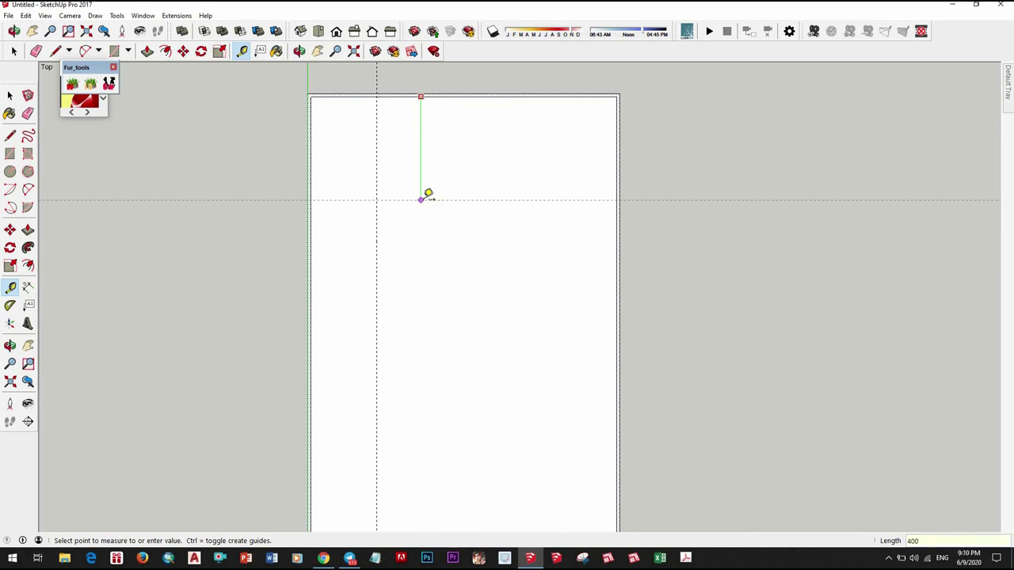
key(Return)
click(434, 228)
text(100)
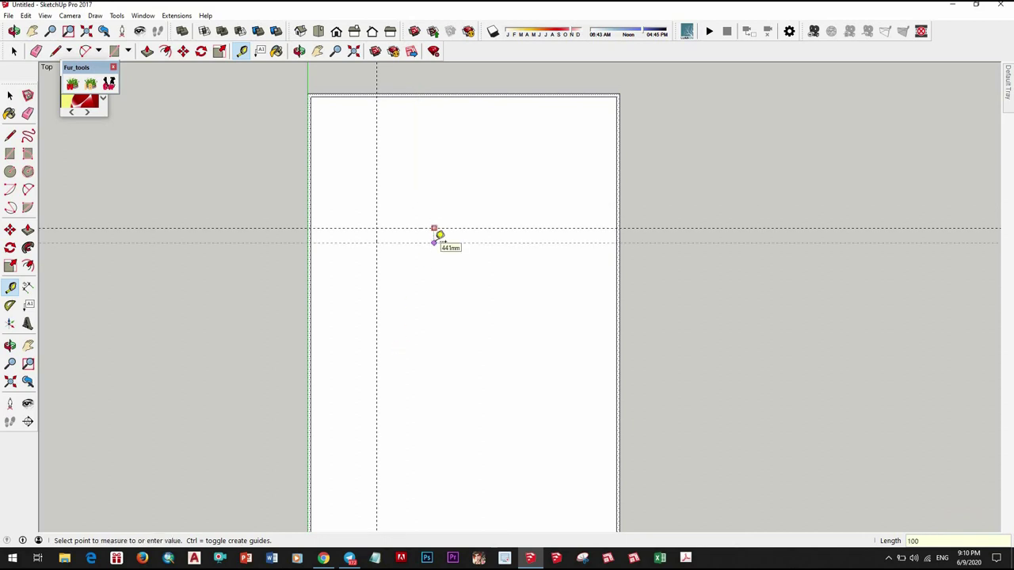
key(Return)
click(377, 274)
text(1)
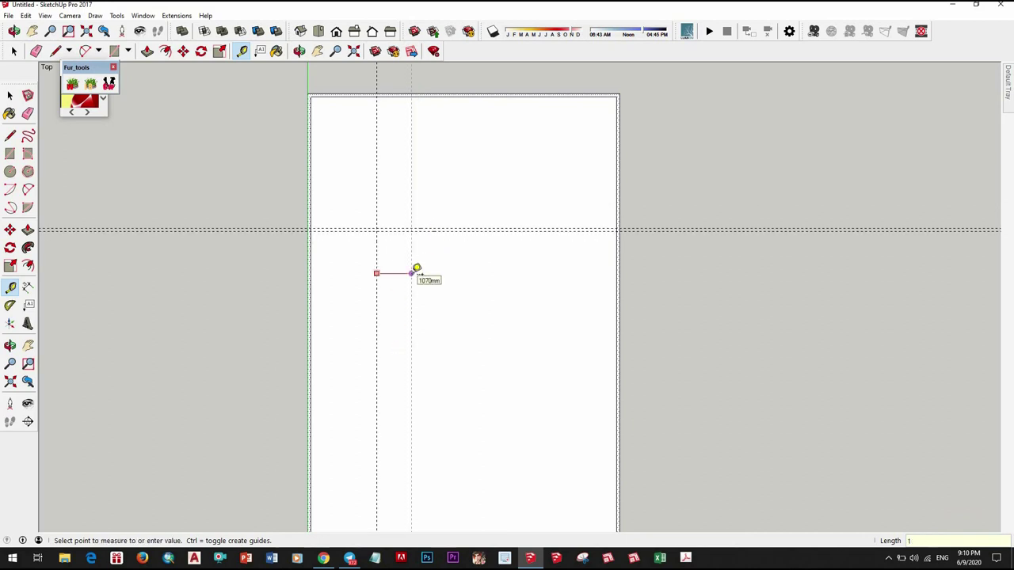
key(Return)
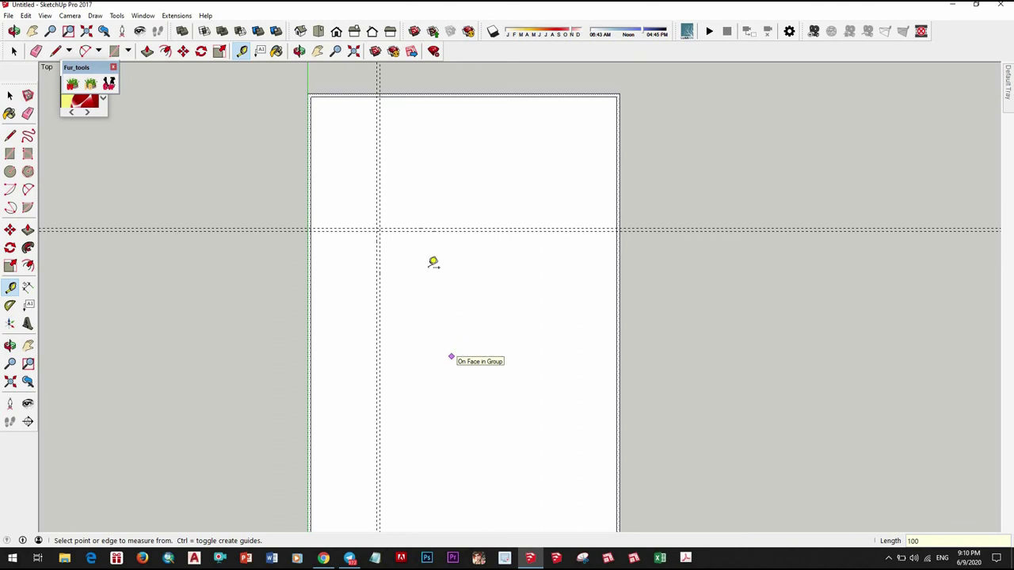
Add a guide 4000 mm up from the bottom edge, one 100 mm beyond, and one from the right edge
scroll(432, 261, down, 2)
scroll(430, 470, up, 3)
click(421, 468)
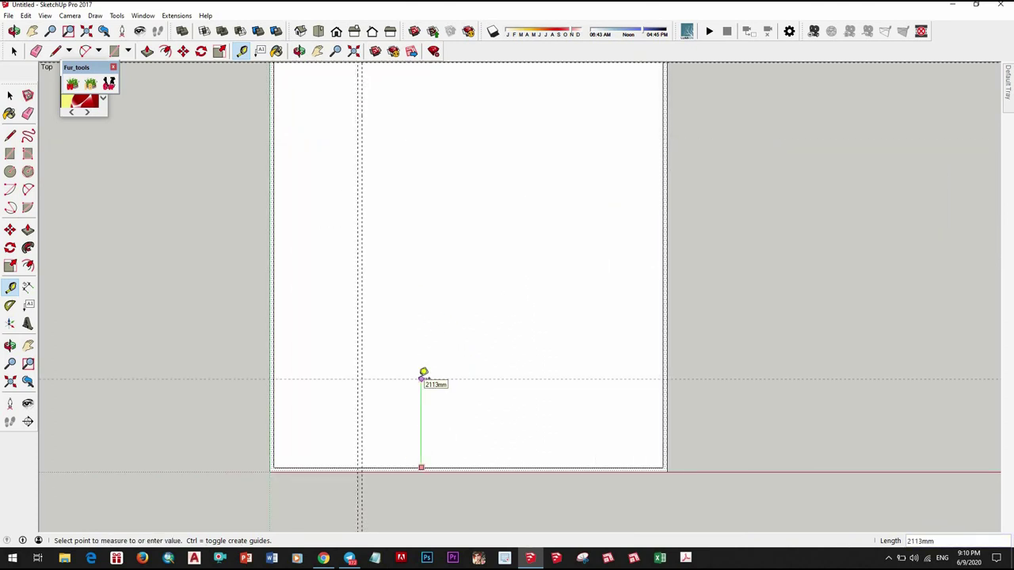
text(4000)
key(Return)
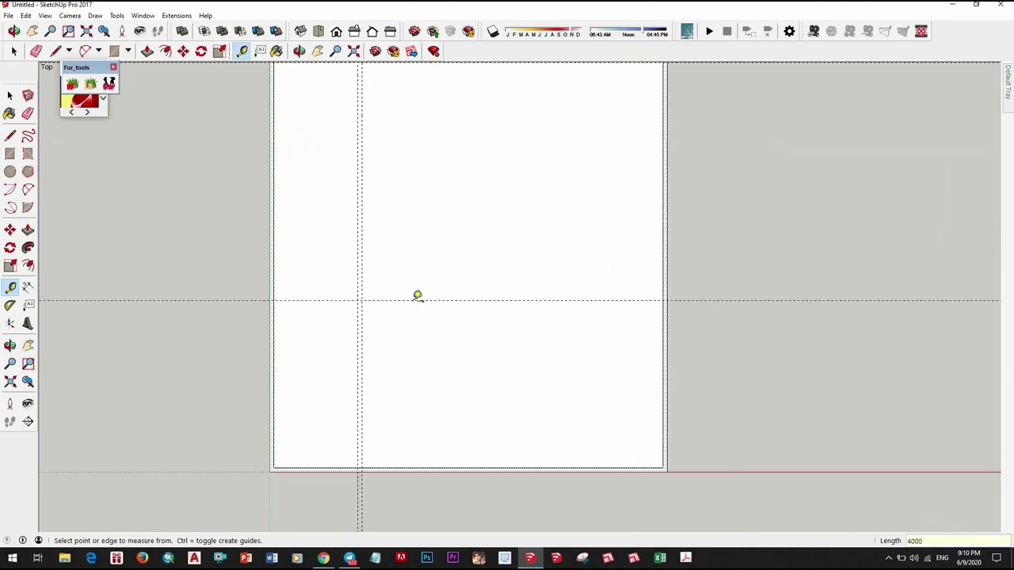
click(412, 300)
text(00)
key(Return)
click(614, 207)
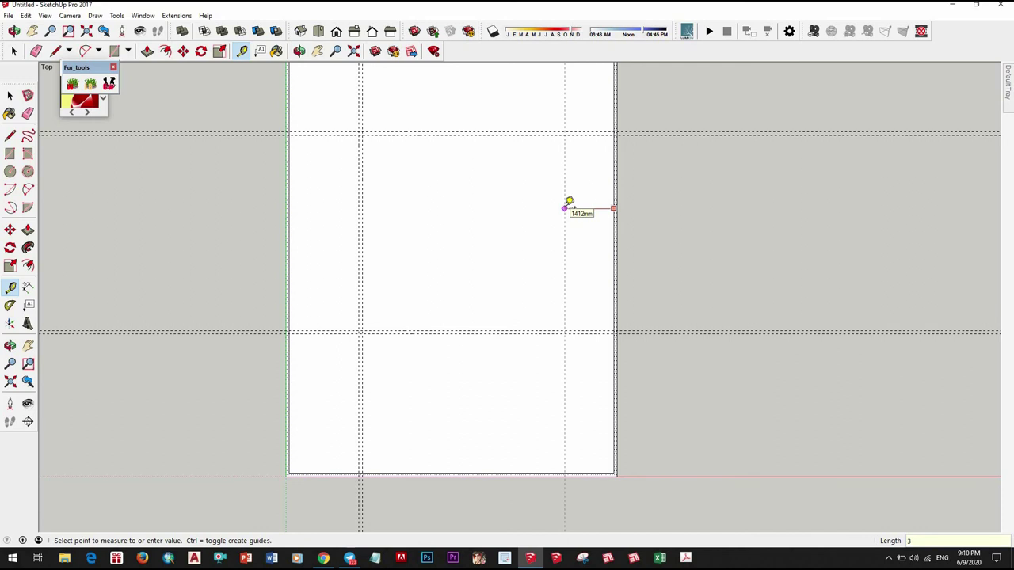
key(Return)
scroll(520, 344, down, 2)
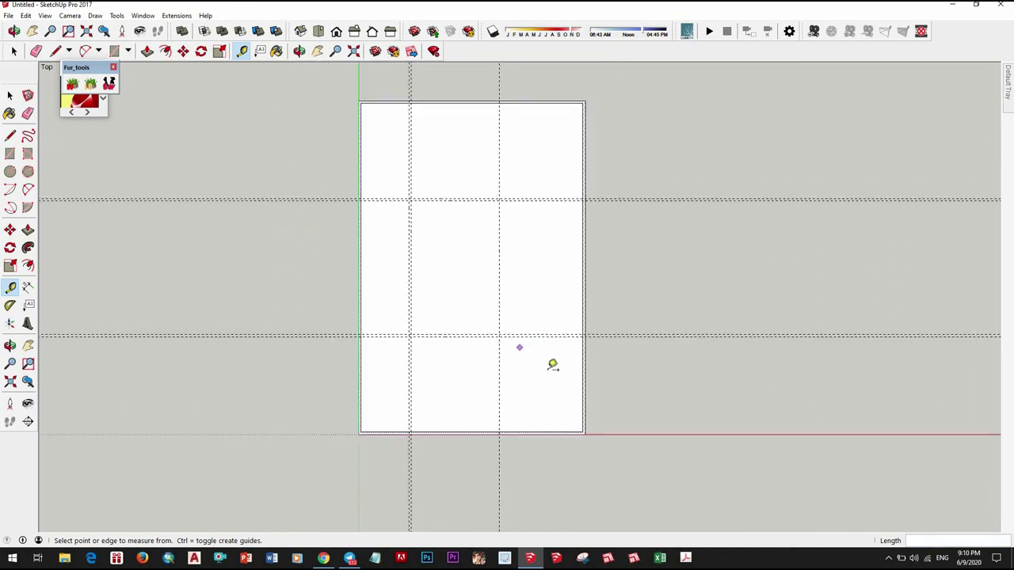
scroll(540, 313, up, 1)
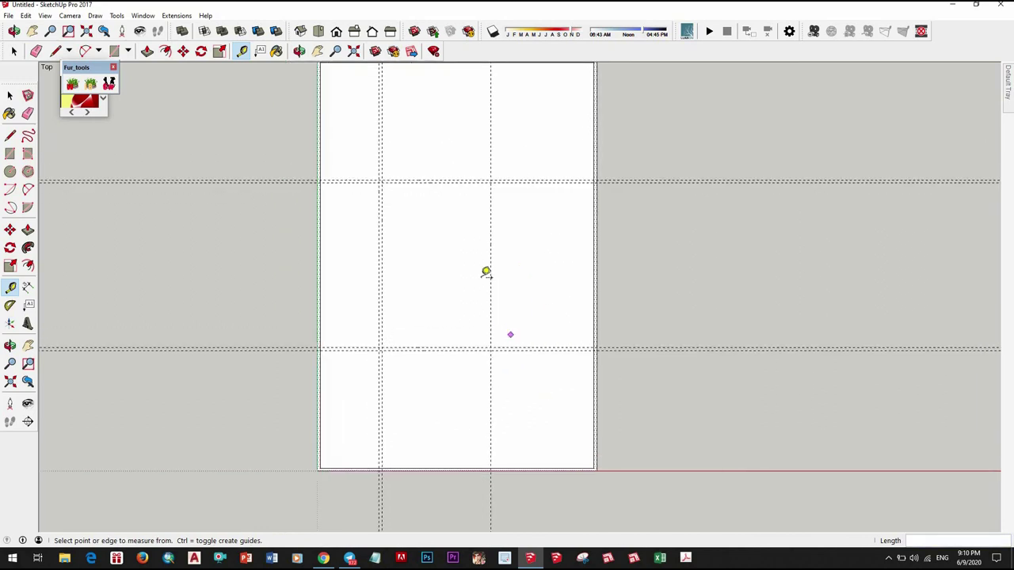
click(491, 212)
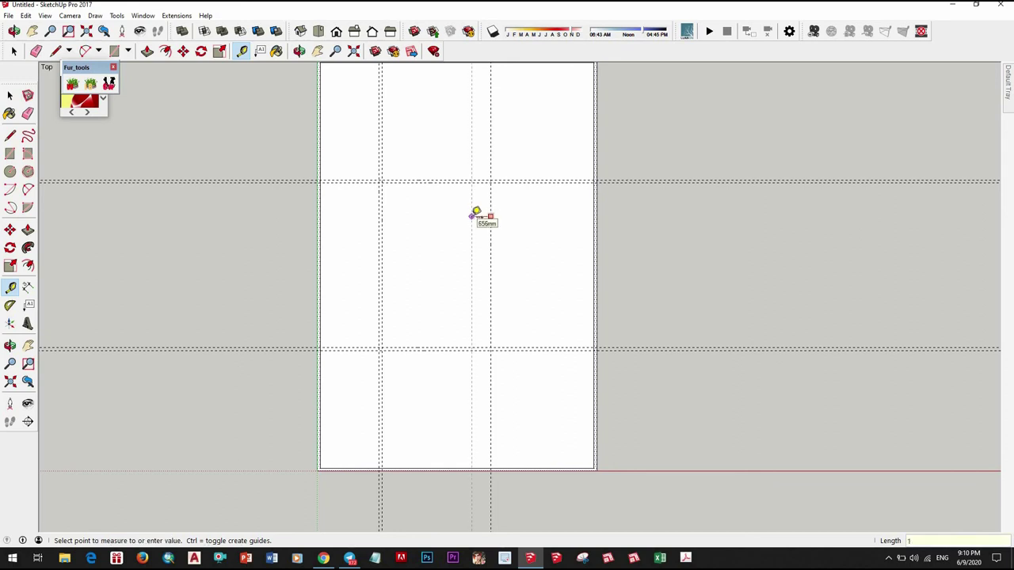
key(space)
scroll(493, 190, up, 1)
Draw wall lines along the horizontal guides, between guide intersections and out to the slab's right edge
key(l)
scroll(495, 178, up, 1)
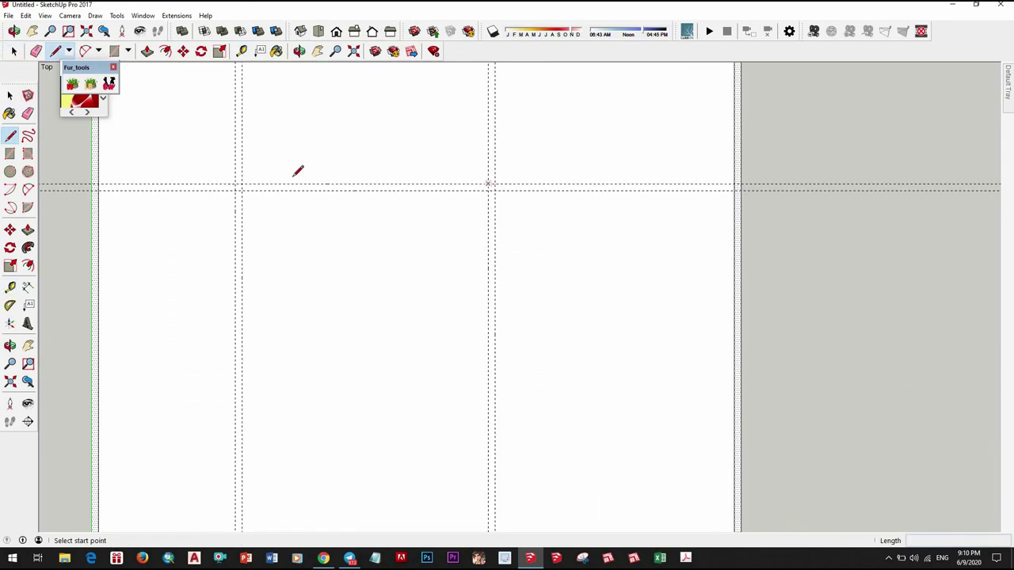
click(488, 184)
click(242, 184)
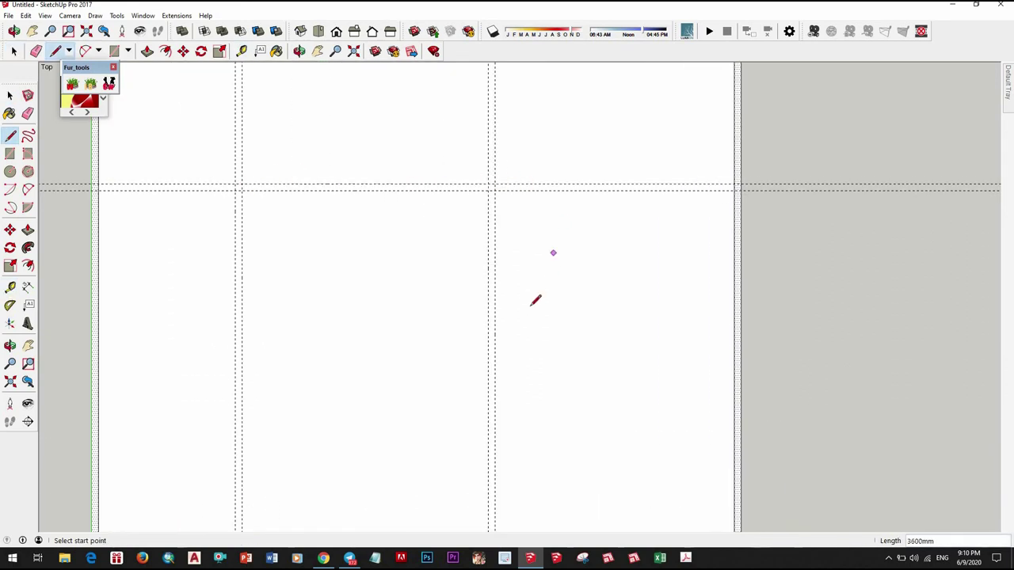
scroll(530, 238, down, 2)
scroll(527, 240, down, 1)
scroll(526, 253, up, 1)
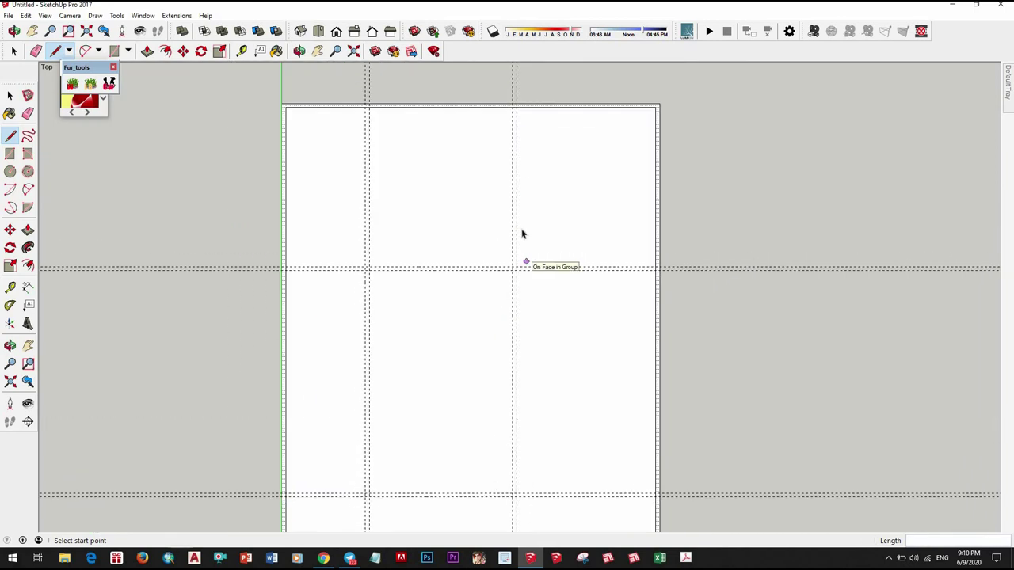
key(space)
key(l)
click(515, 268)
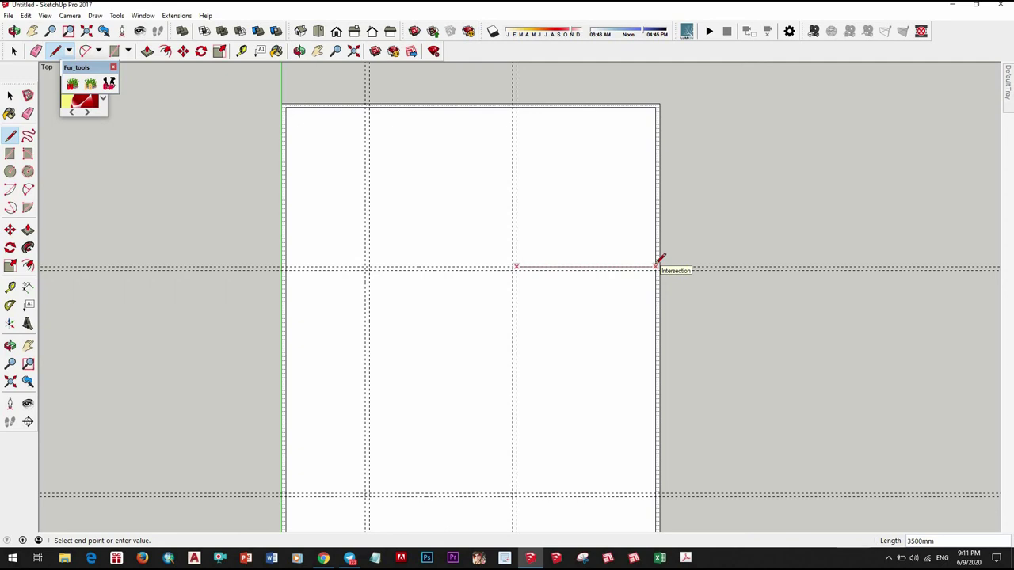
click(658, 267)
key(space)
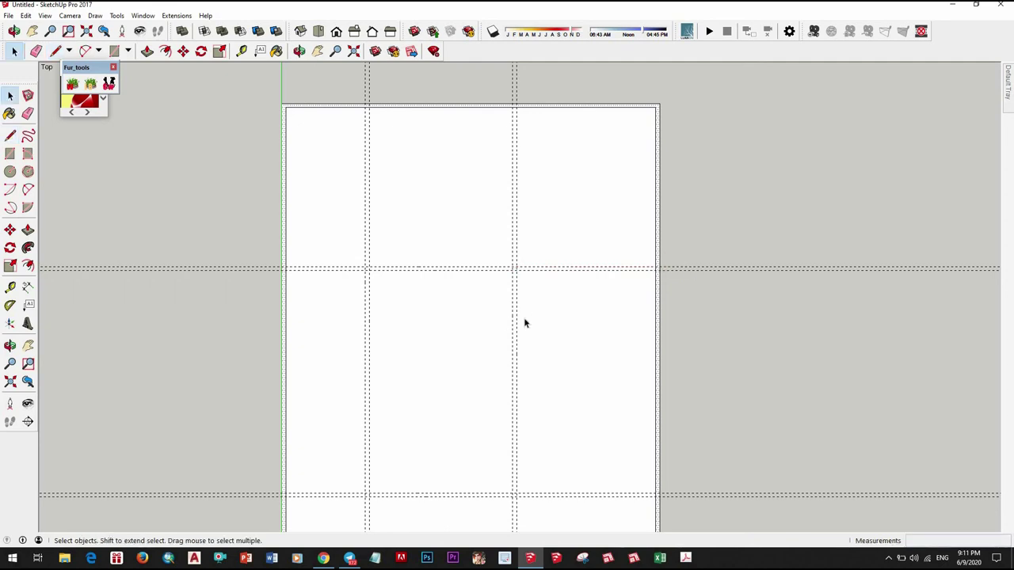
Orbit around the guide-lined slab and check it from the Top and Front views
scroll(519, 302, down, 2)
scroll(545, 282, down, 1)
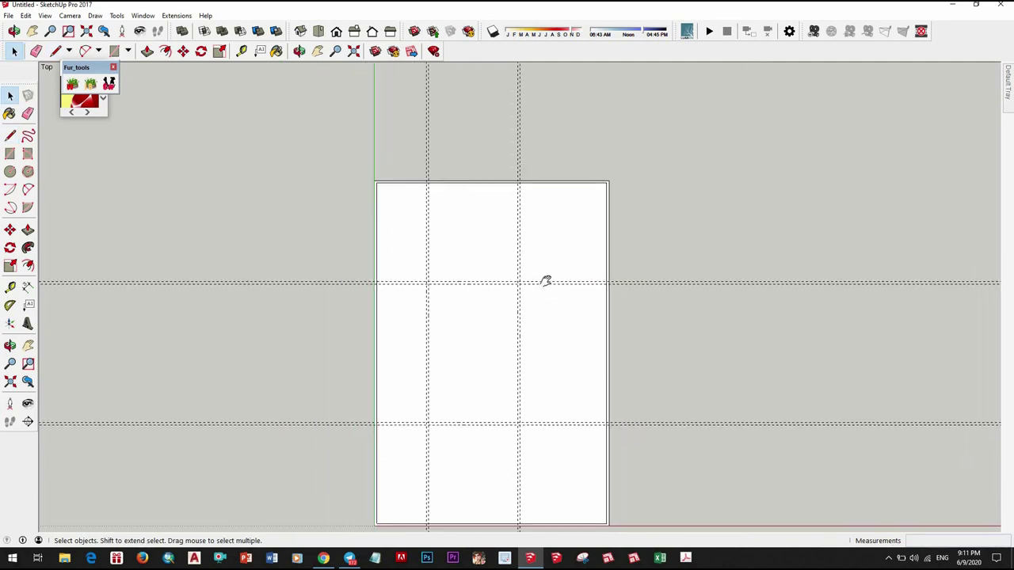
key(o)
key(space)
mouse_move(502, 163)
middle_down()
mouse_move(534, 324)
mouse_move(330, 145)
mouse_move(375, 333)
mouse_move(559, 398)
middle_up()
key(space)
scroll(536, 399, up, 3)
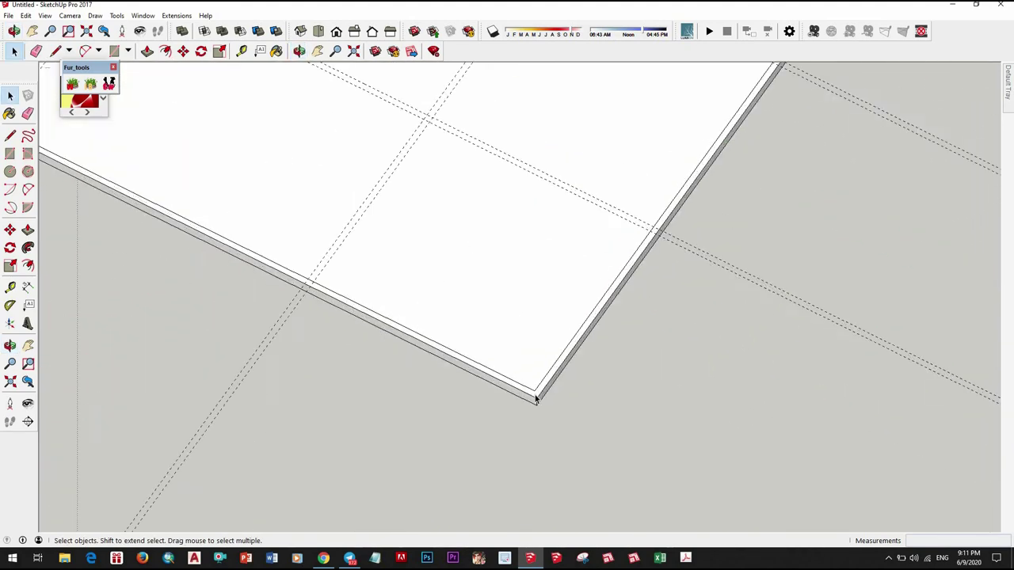
scroll(633, 392, down, 3)
mouse_move(654, 389)
middle_down()
mouse_move(499, 380)
mouse_move(503, 419)
mouse_move(389, 396)
mouse_move(473, 419)
mouse_move(504, 296)
middle_up()
scroll(504, 296, up, 2)
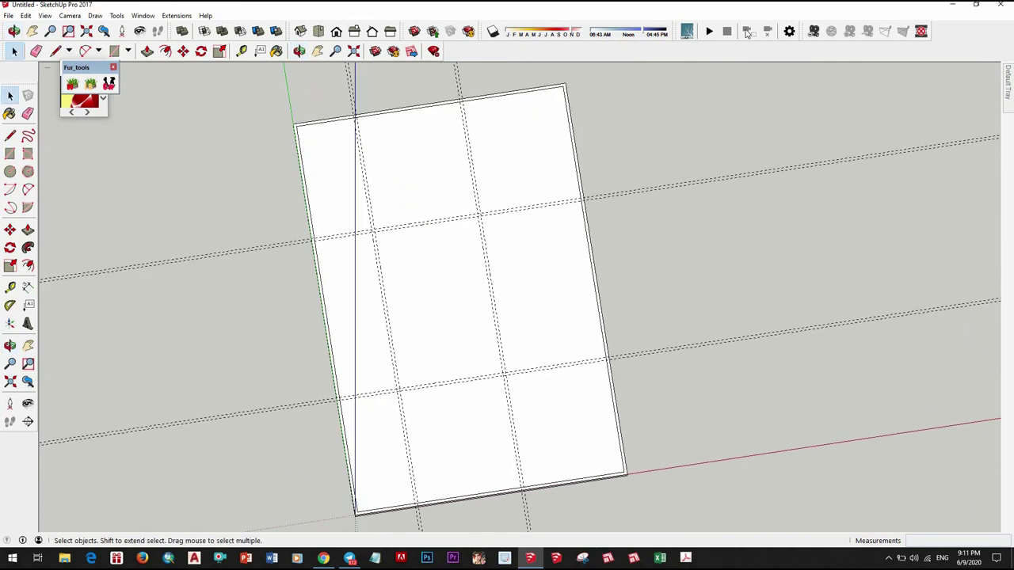
click(318, 31)
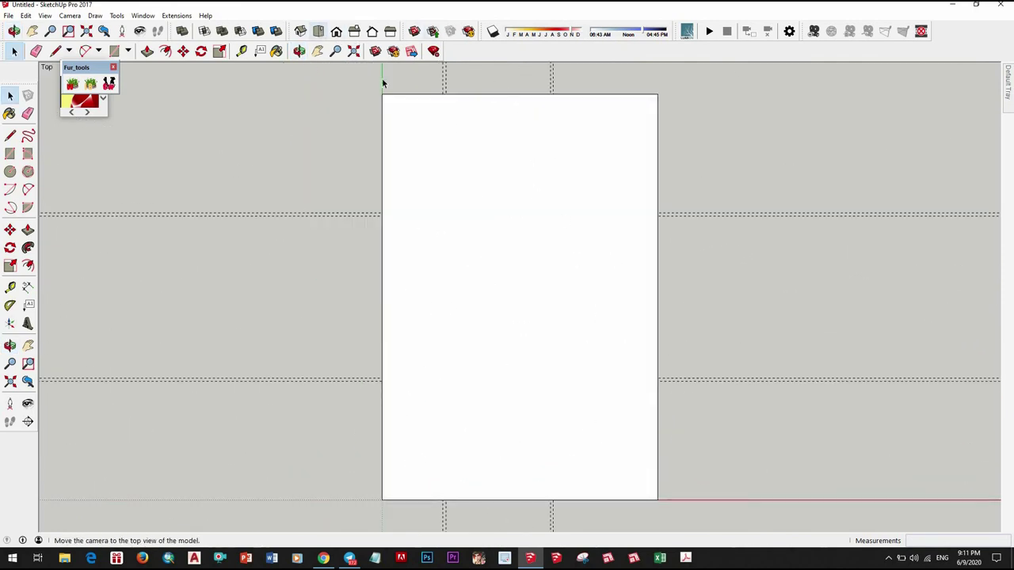
click(336, 31)
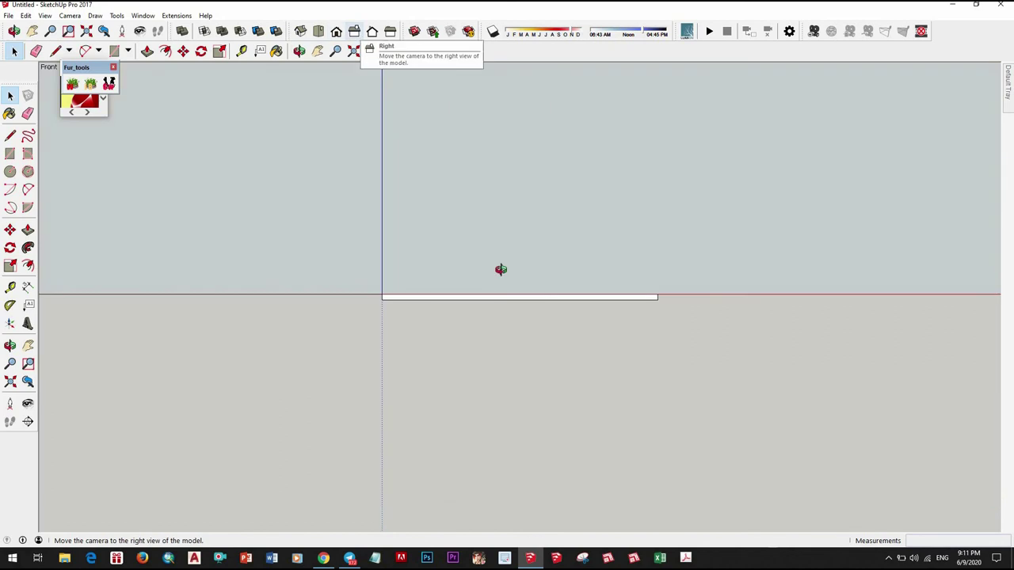
middle_drag(501, 270, 543, 335)
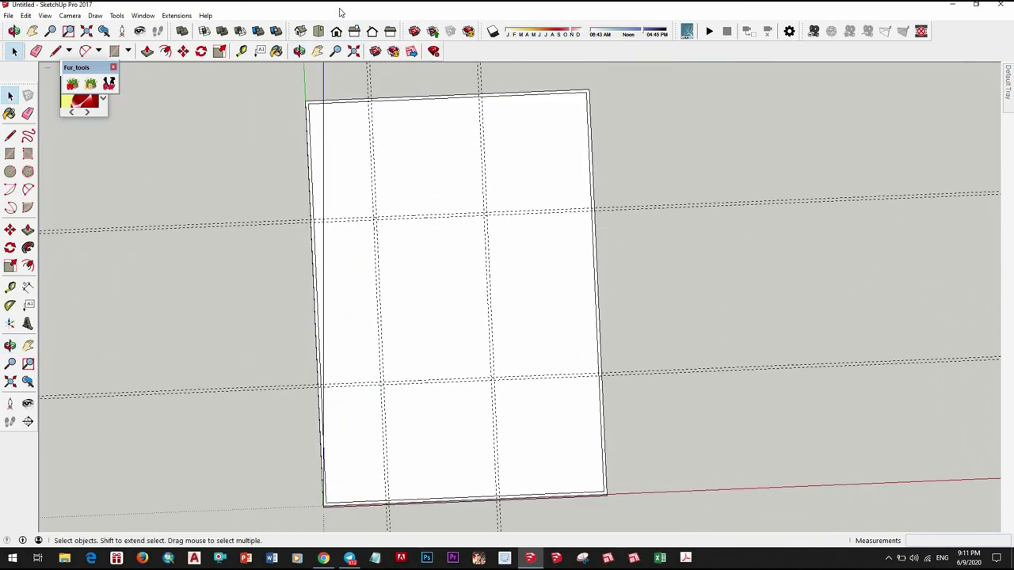
Check the Isometric view, orbit again, then settle on a zoomed-in top-down view
click(302, 31)
click(317, 31)
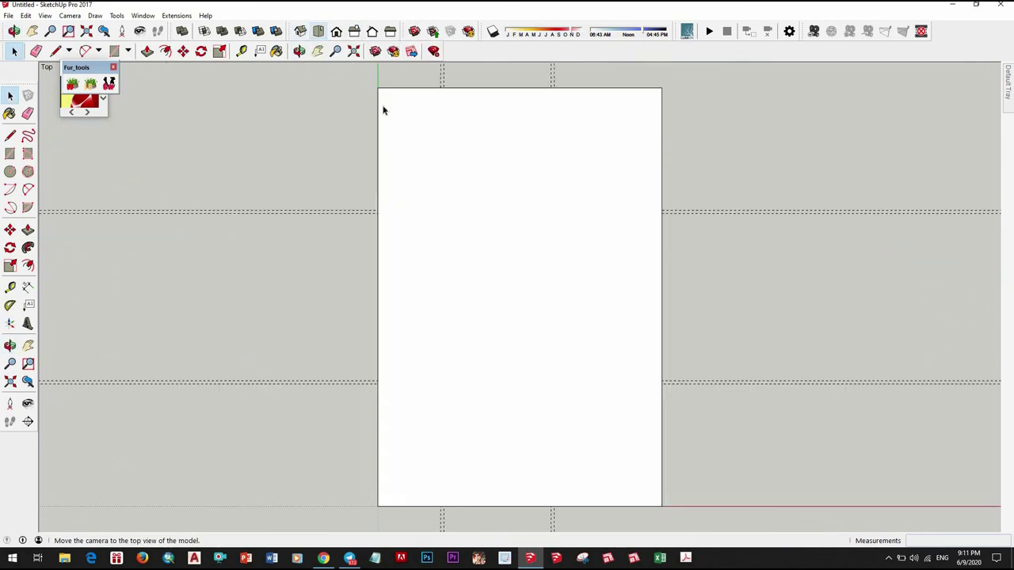
scroll(579, 319, down, 2)
middle_drag(579, 319, 523, 123)
scroll(491, 177, up, 3)
middle_drag(491, 177, 581, 278)
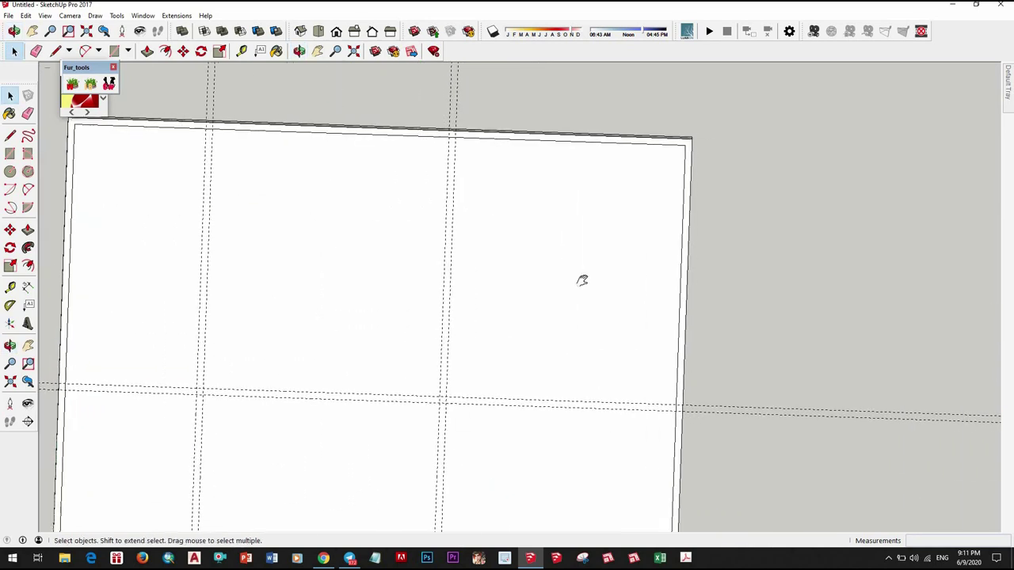
click(70, 15)
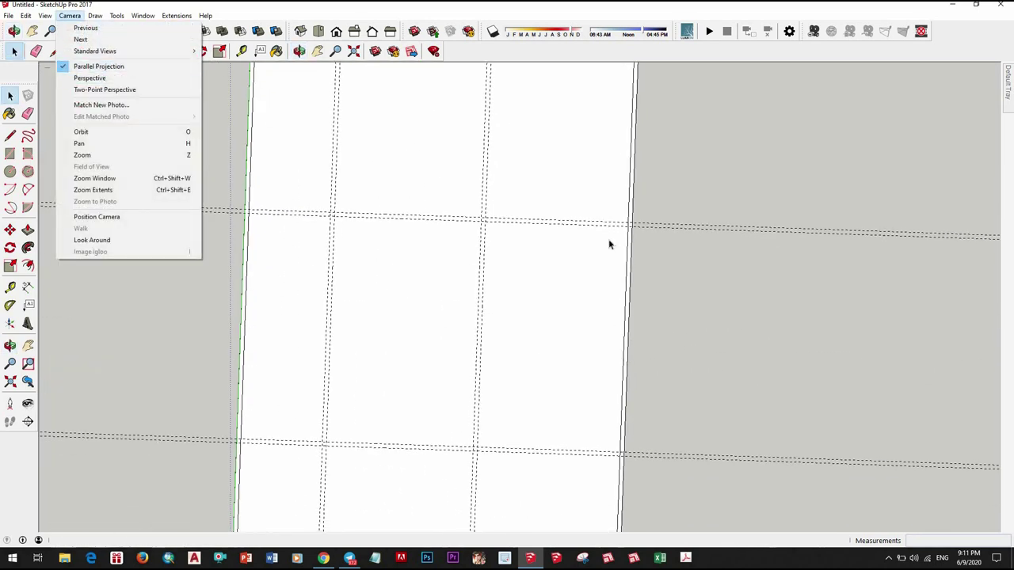
scroll(668, 301, down, 3)
mouse_move(667, 301)
middle_down()
mouse_move(491, 407)
mouse_move(553, 426)
mouse_move(554, 340)
middle_up()
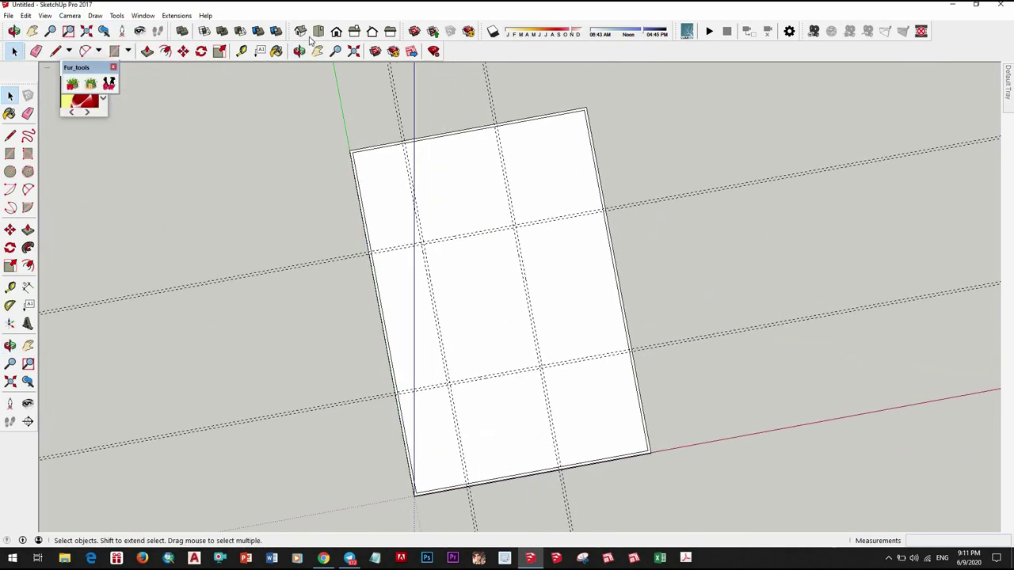
click(317, 31)
scroll(552, 338, up, 2)
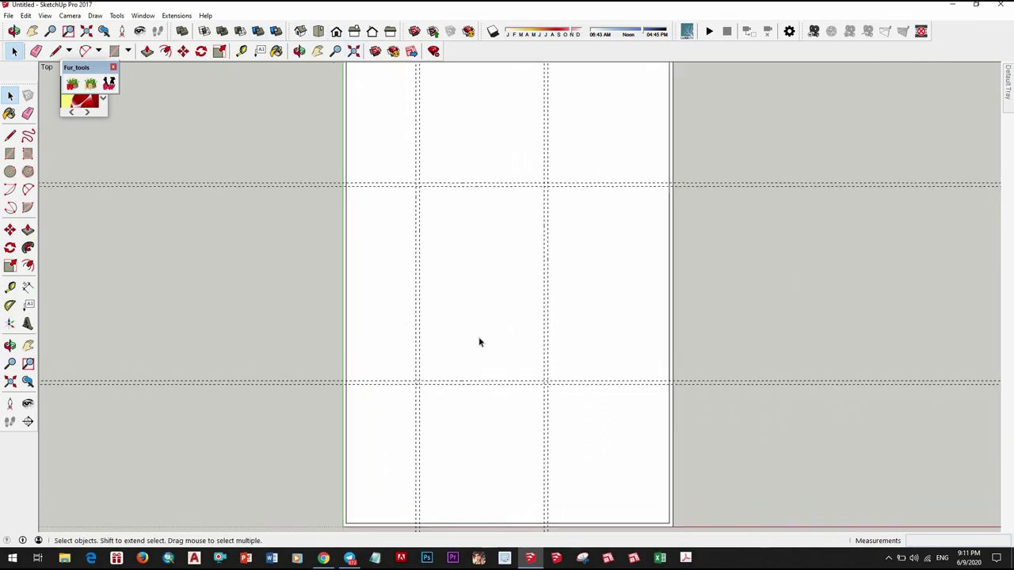
scroll(478, 341, down, 2)
scroll(533, 421, up, 1)
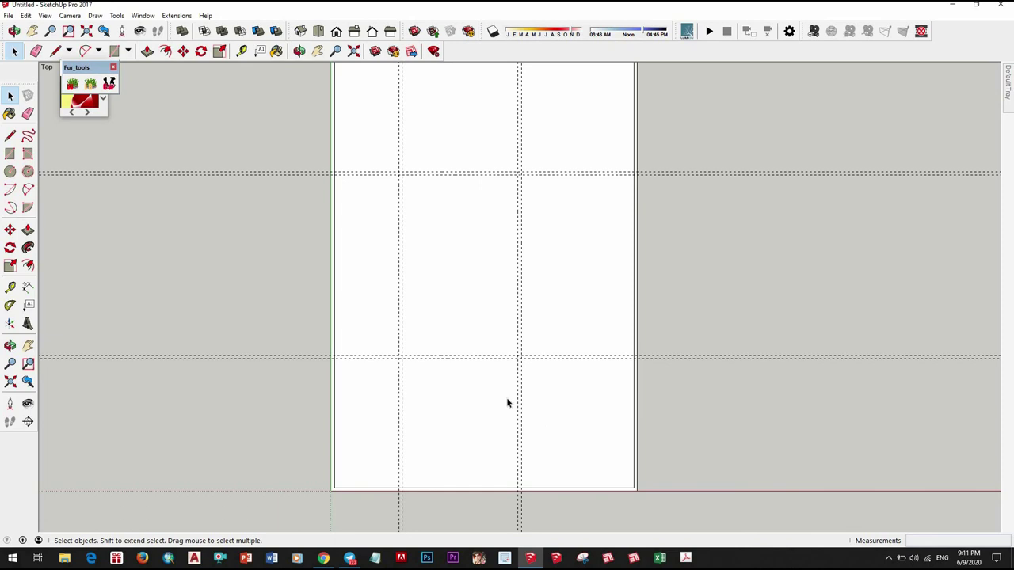
scroll(437, 255, up, 1)
Place a guide 2000 mm below the slab's top edge and another 100 mm below it
click(11, 286)
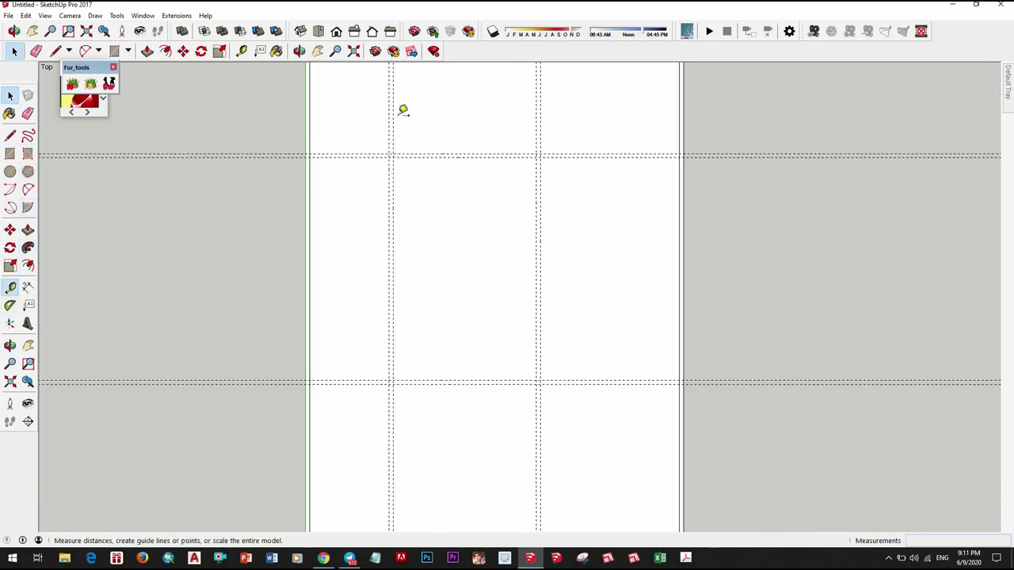
scroll(392, 143, up, 2)
click(370, 161)
text(2000)
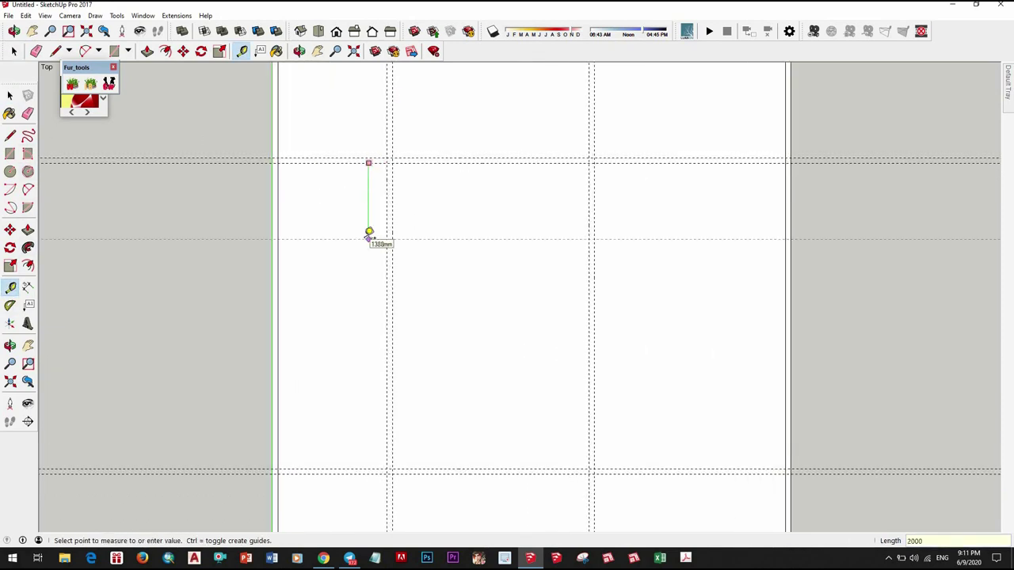
key(Return)
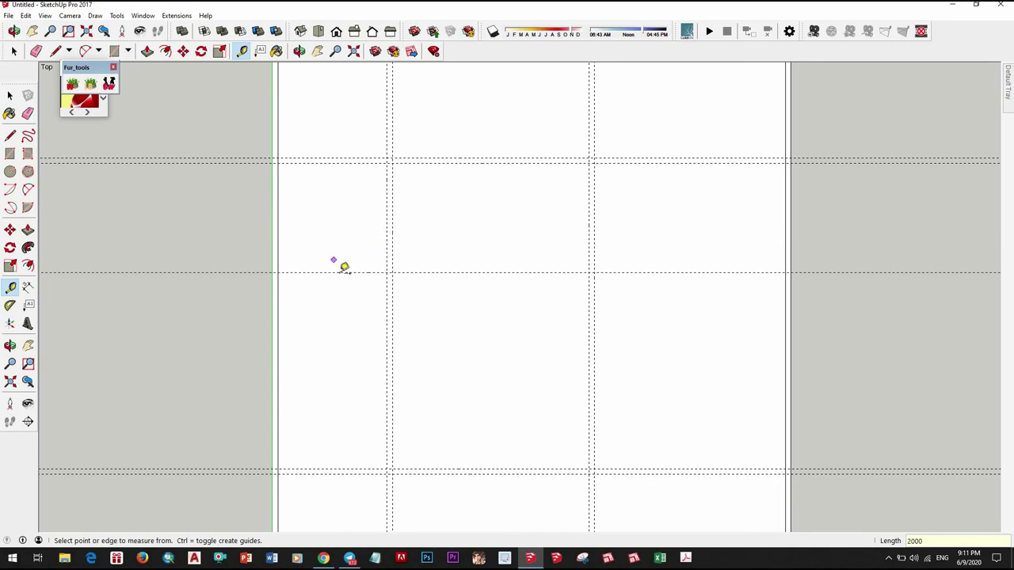
click(339, 273)
text(100)
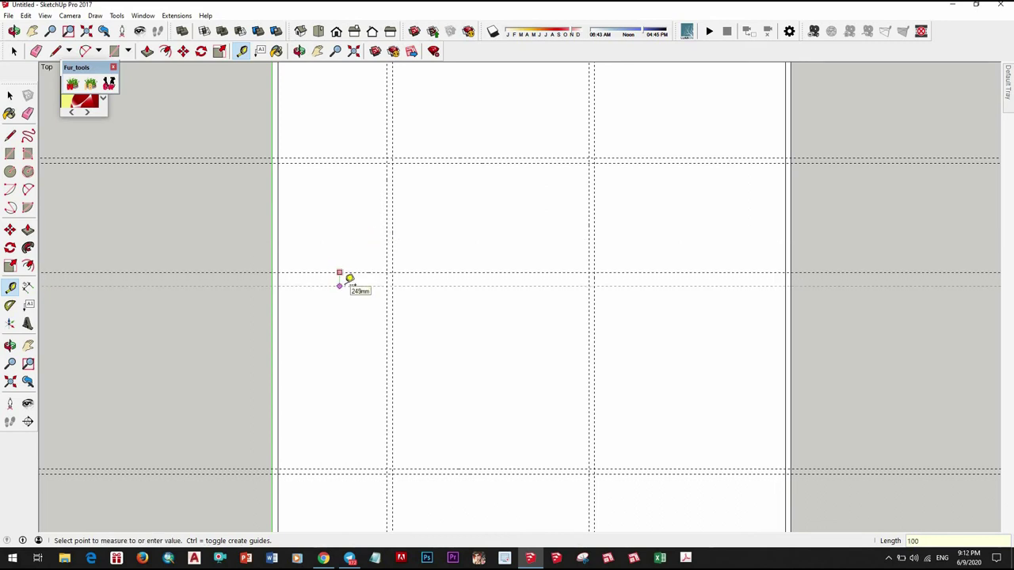
key(Return)
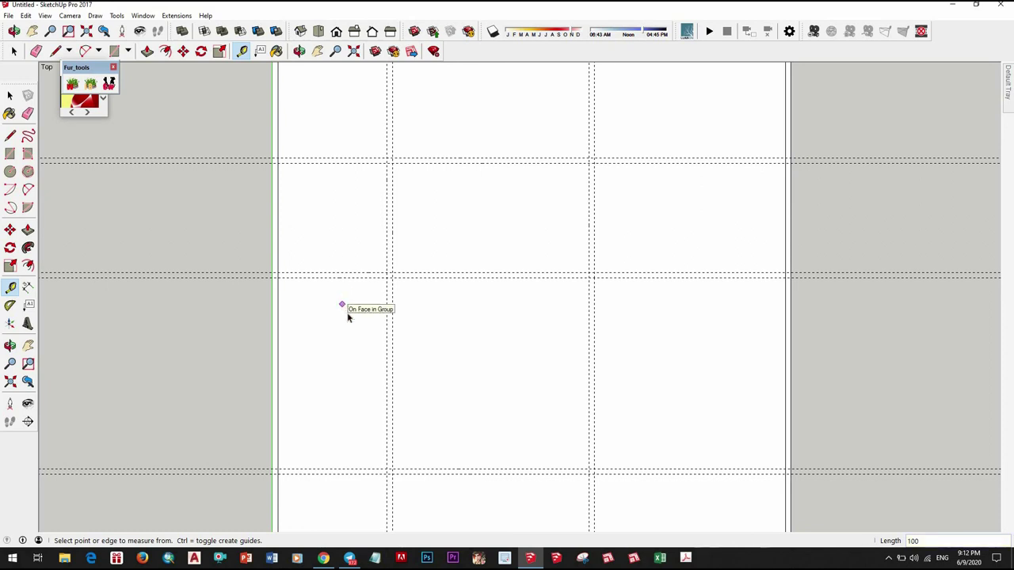
Try a line at the new guide intersection, cancel it, and zoom over the guide grid
key(space)
key(l)
click(387, 277)
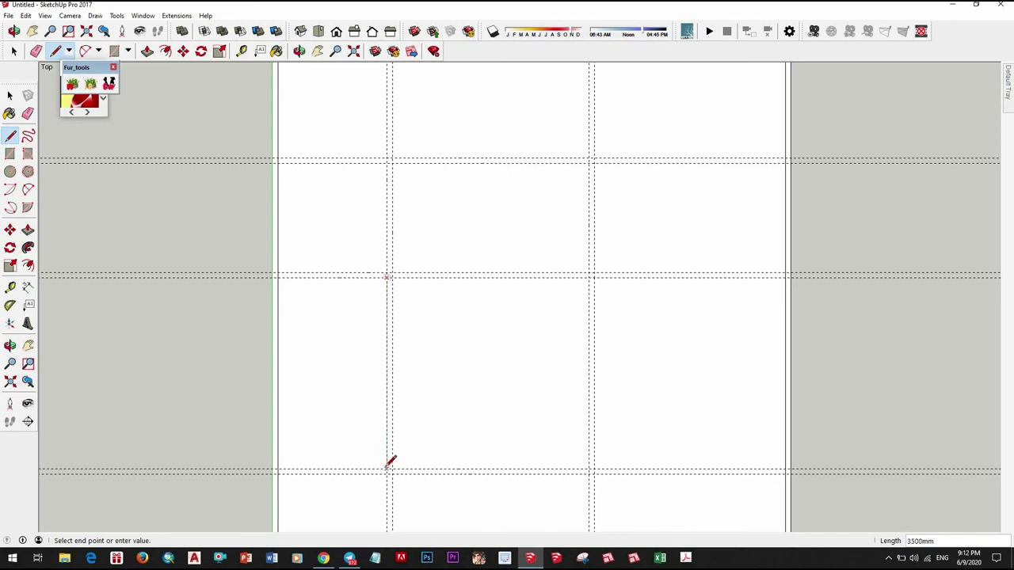
key(space)
scroll(426, 376, down, 1)
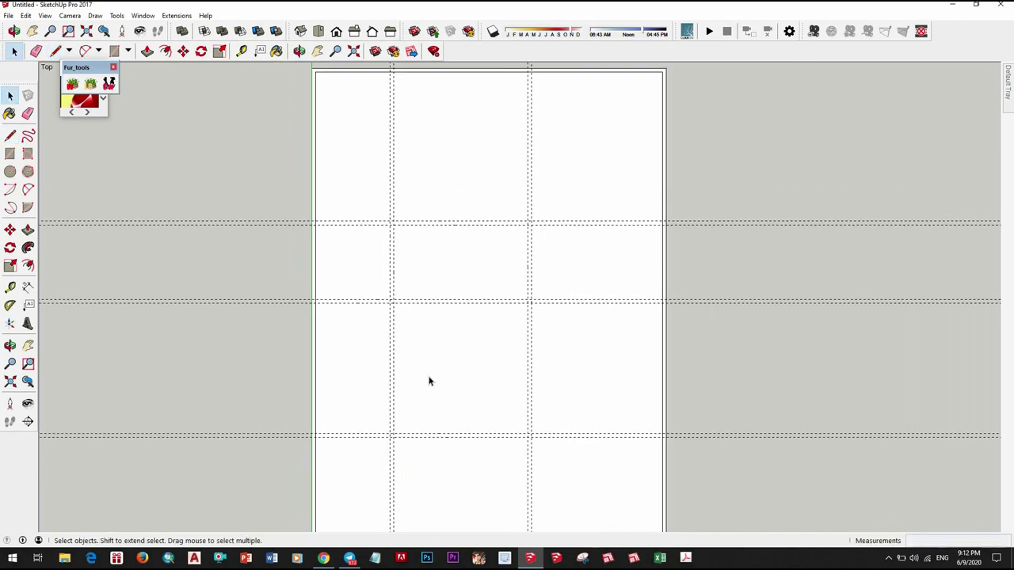
scroll(439, 254, down, 1)
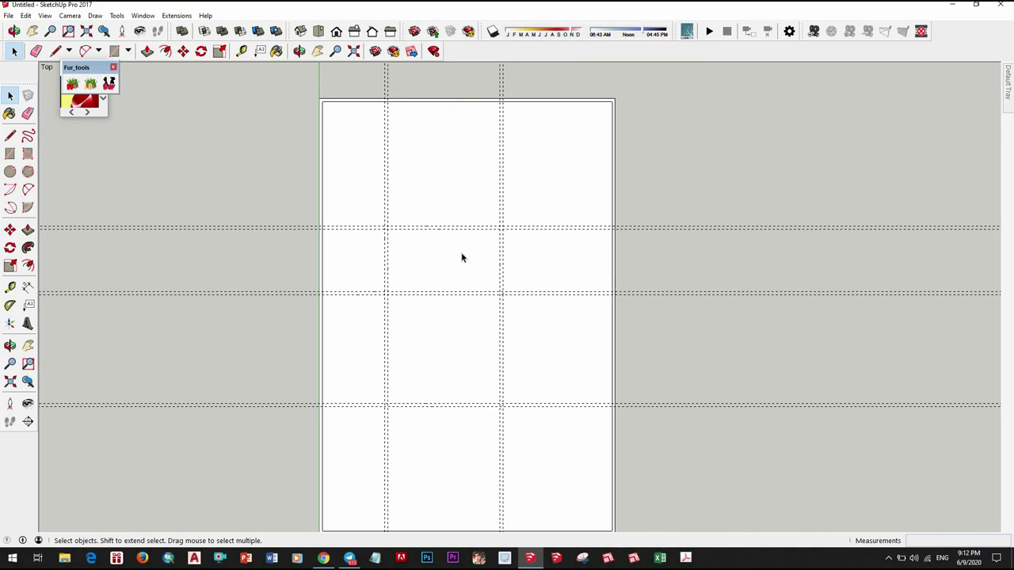
scroll(482, 278, down, 1)
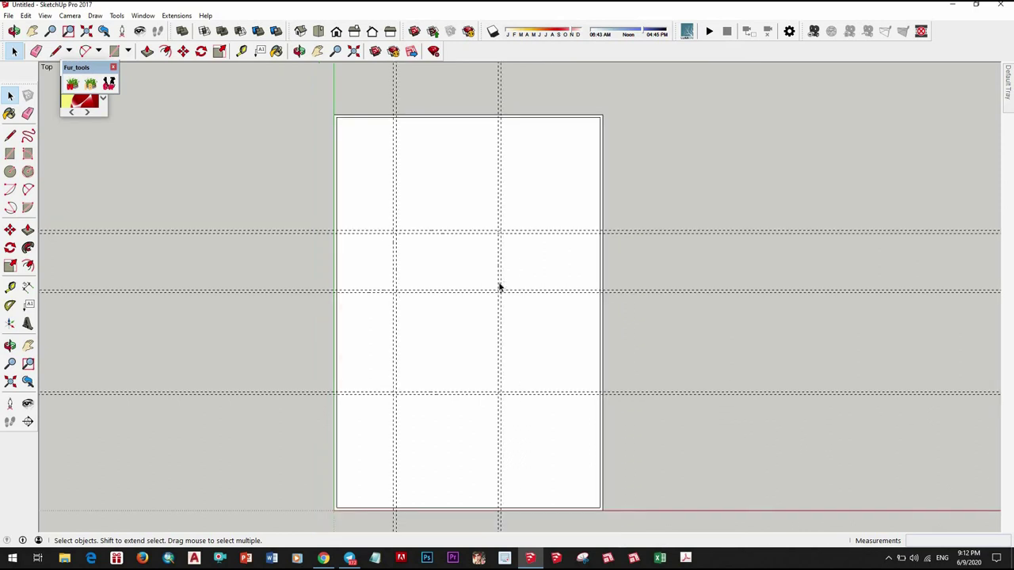
scroll(498, 285, up, 1)
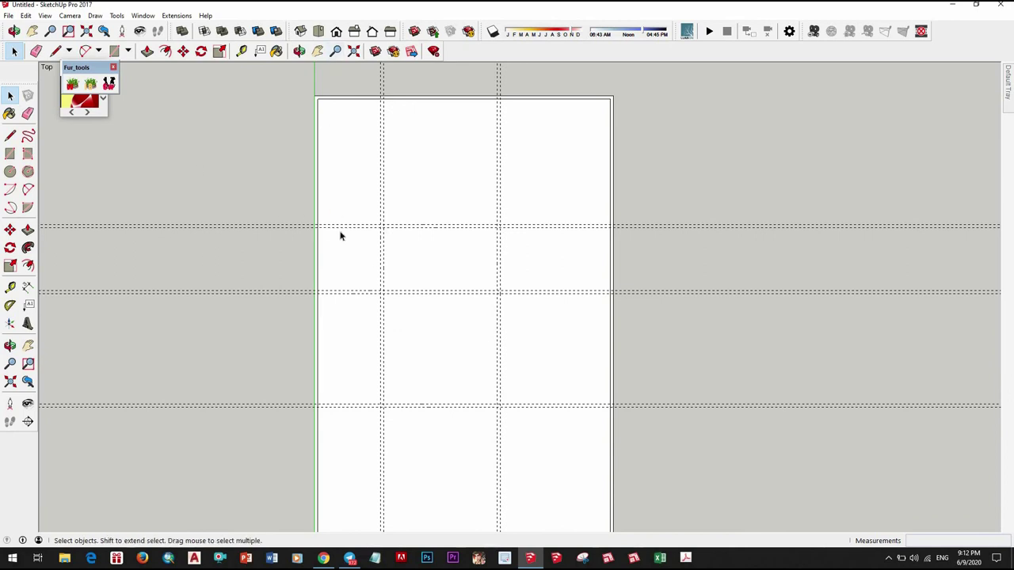
key(r)
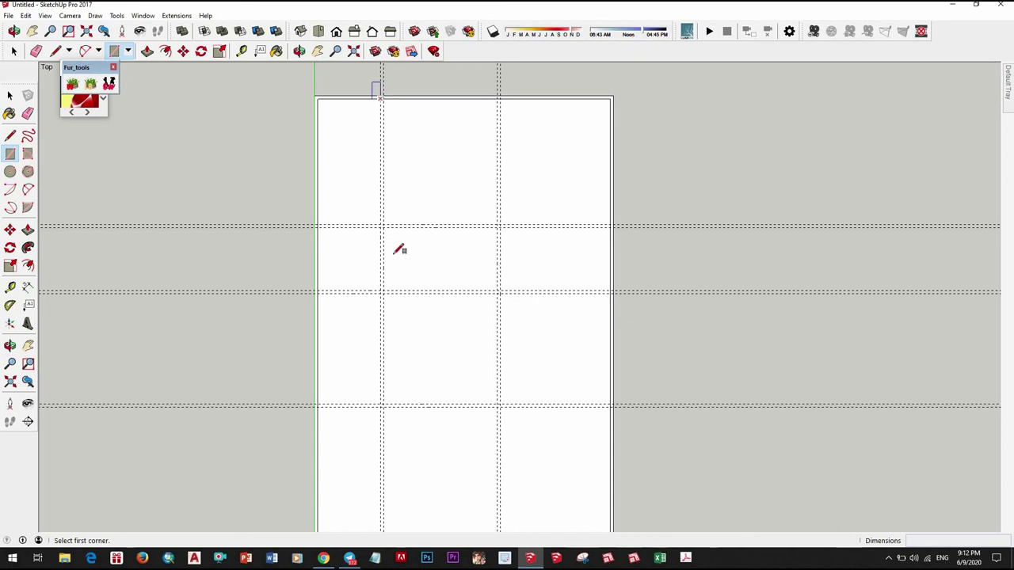
Draw a 100 mm-wide vertical strip from the slab's top edge down to the lower guide
click(381, 98)
mouse_move(416, 289)
middle_down()
mouse_move(447, 301)
mouse_move(434, 298)
middle_up()
key(Escape)
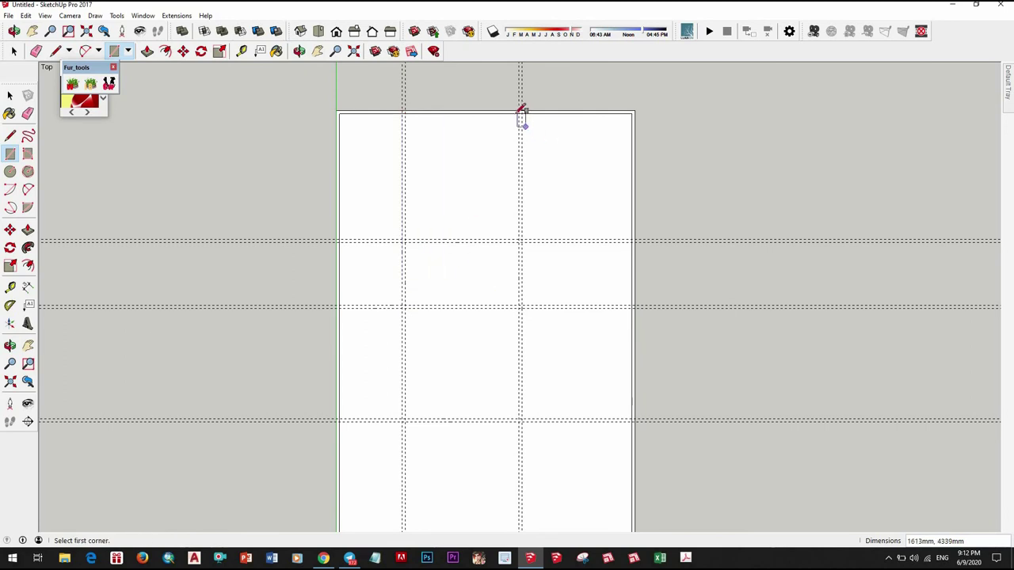
click(520, 112)
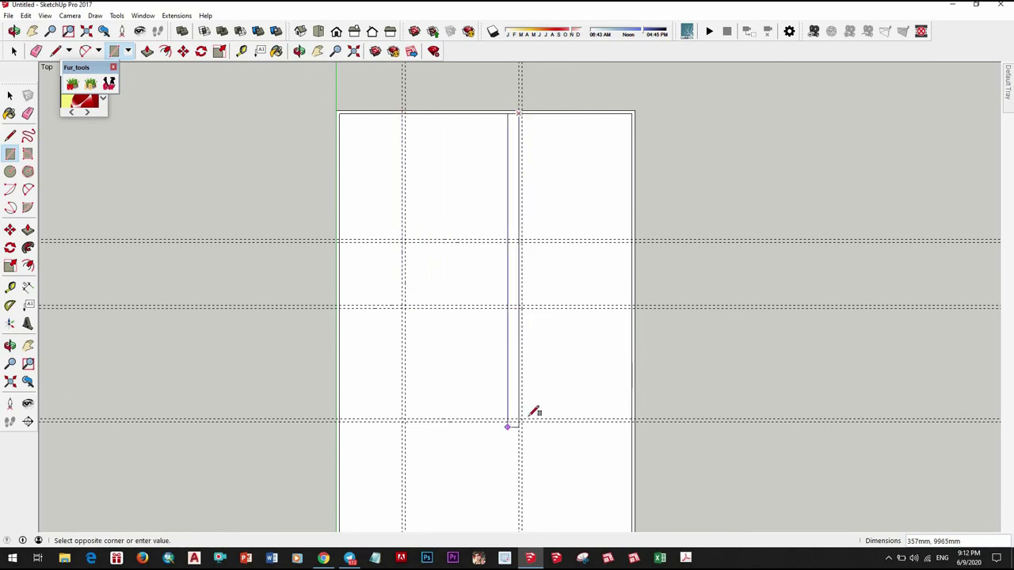
click(523, 307)
scroll(527, 299, up, 2)
Begin a strip toward the right edge, then orbit to inspect the split slab in perspective
click(520, 303)
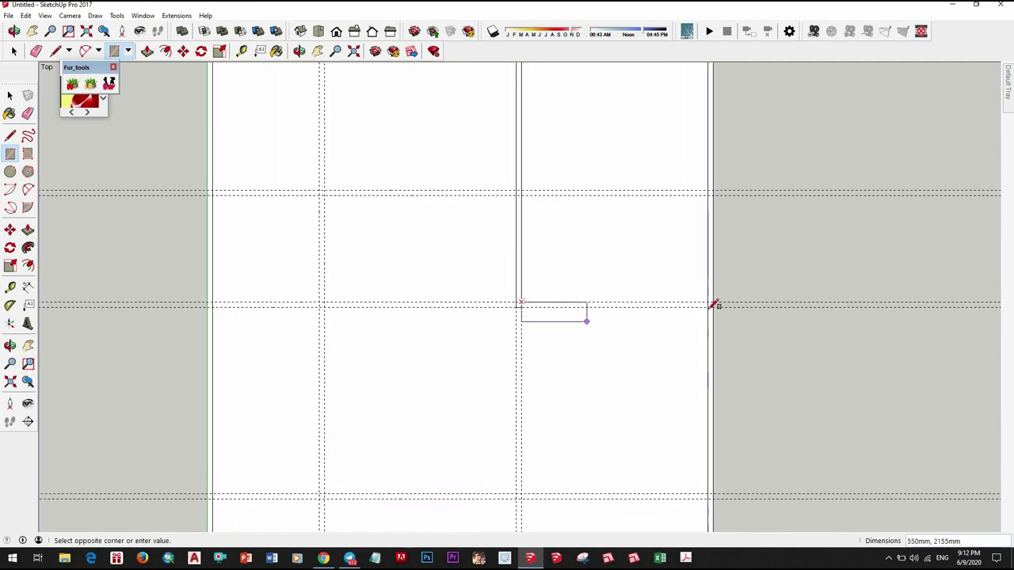
scroll(600, 346, down, 2)
key(space)
middle_drag(554, 256, 575, 400)
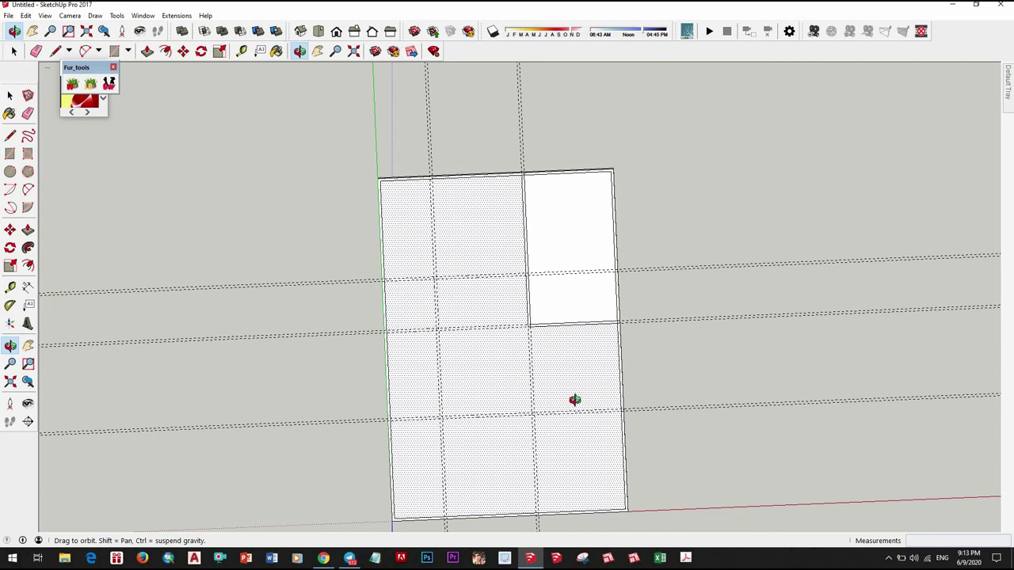
click(577, 295)
scroll(538, 349, up, 2)
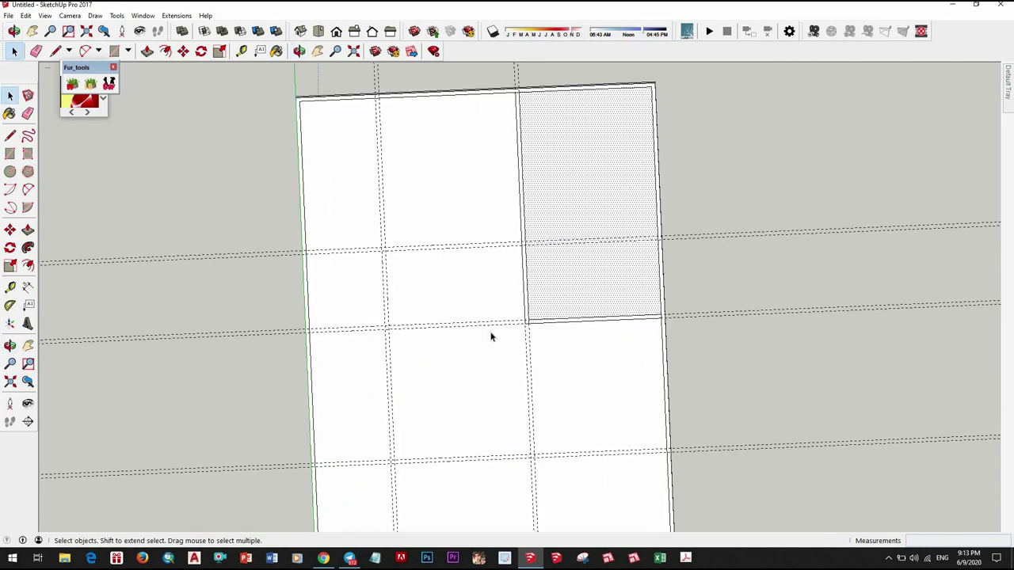
scroll(509, 380, down, 2)
click(317, 32)
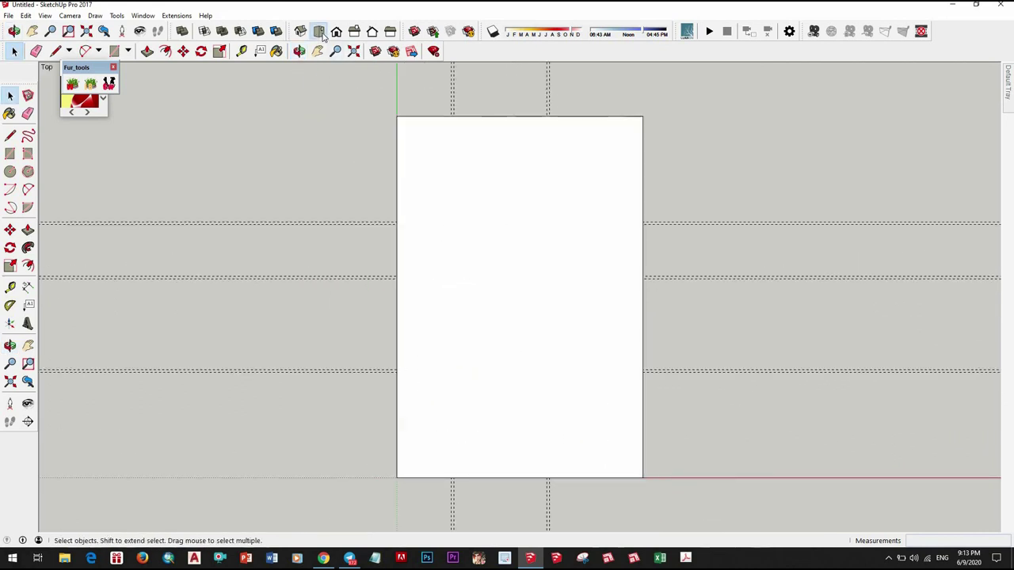
middle_drag(607, 292, 464, 228)
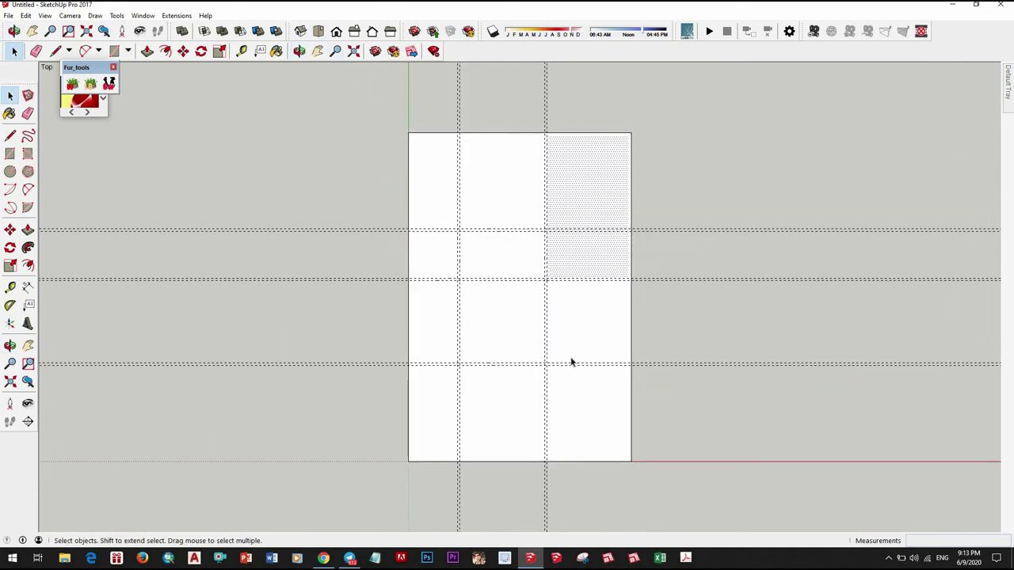
scroll(610, 470, up, 1)
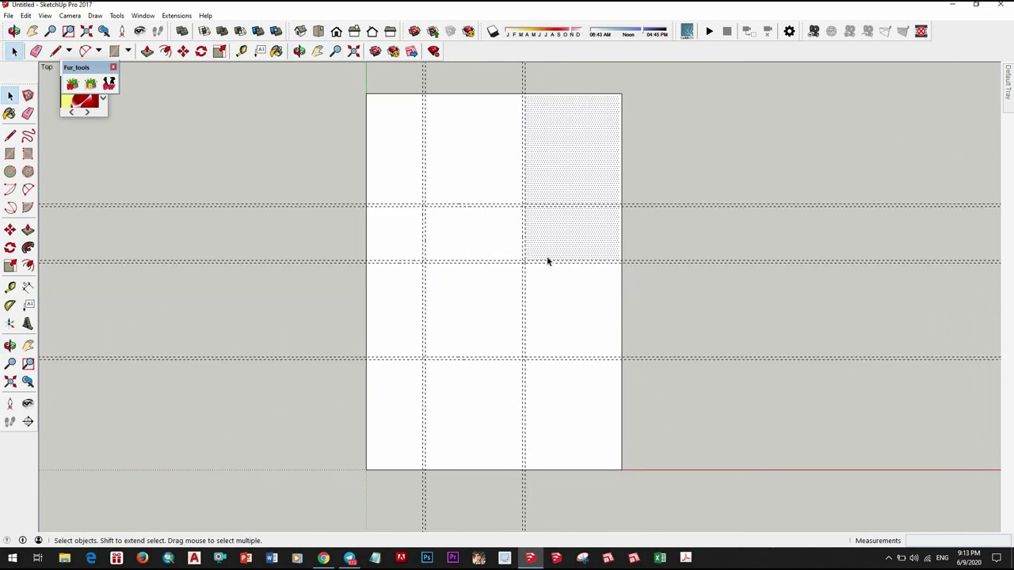
scroll(546, 255, up, 3)
scroll(562, 264, up, 1)
scroll(557, 274, down, 2)
scroll(568, 349, down, 1)
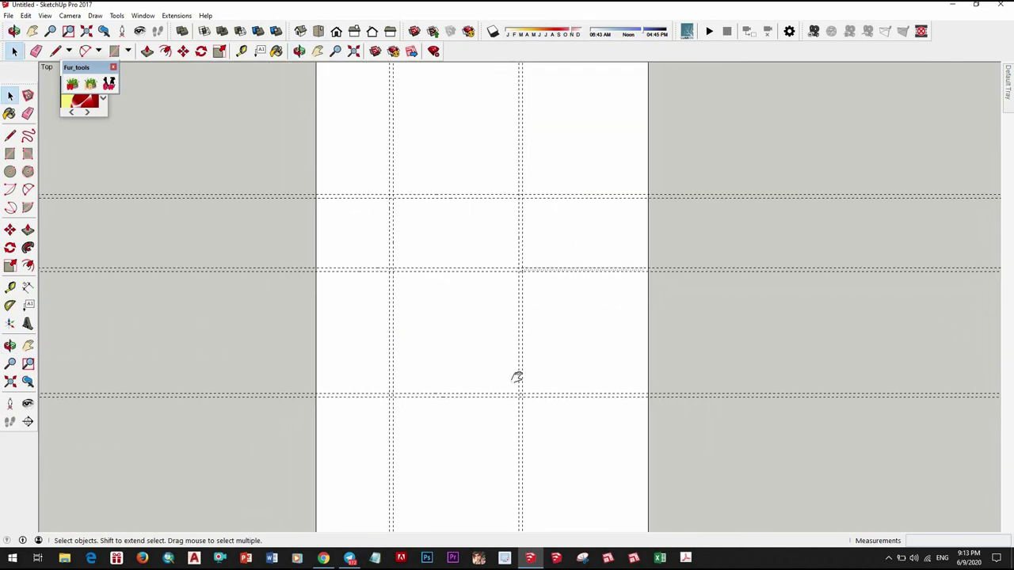
scroll(516, 377, down, 2)
scroll(516, 389, up, 1)
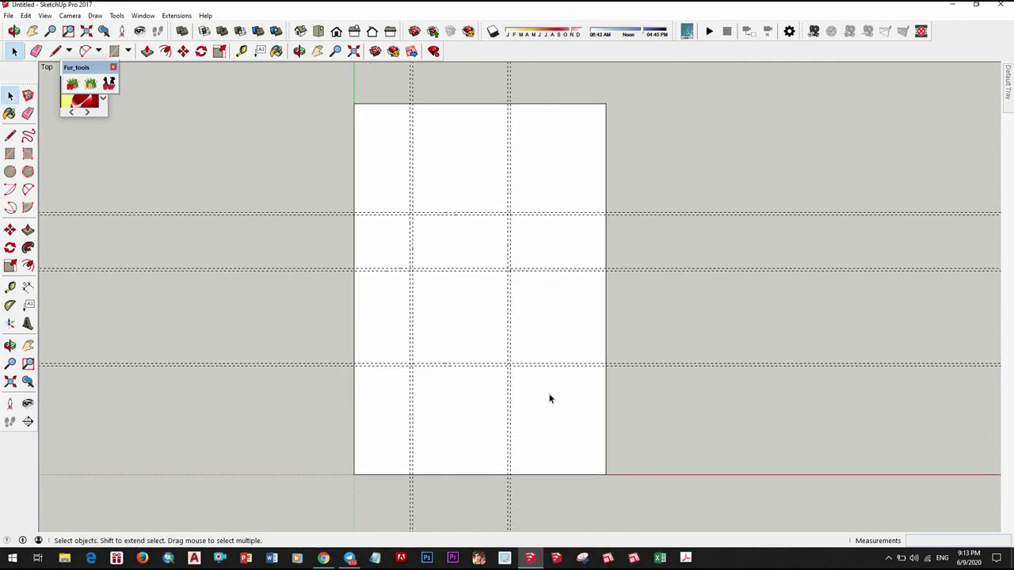
triple_click(566, 330)
click(549, 155)
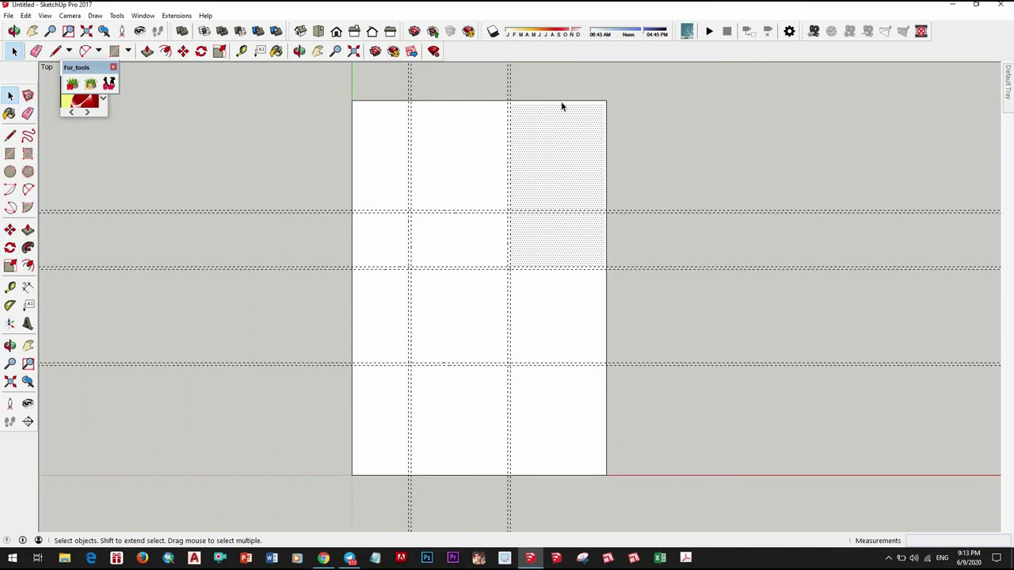
click(562, 106)
click(549, 247)
mouse_move(522, 277)
middle_down()
mouse_move(496, 227)
mouse_move(606, 287)
middle_up()
scroll(606, 288, up, 3)
scroll(525, 267, down, 3)
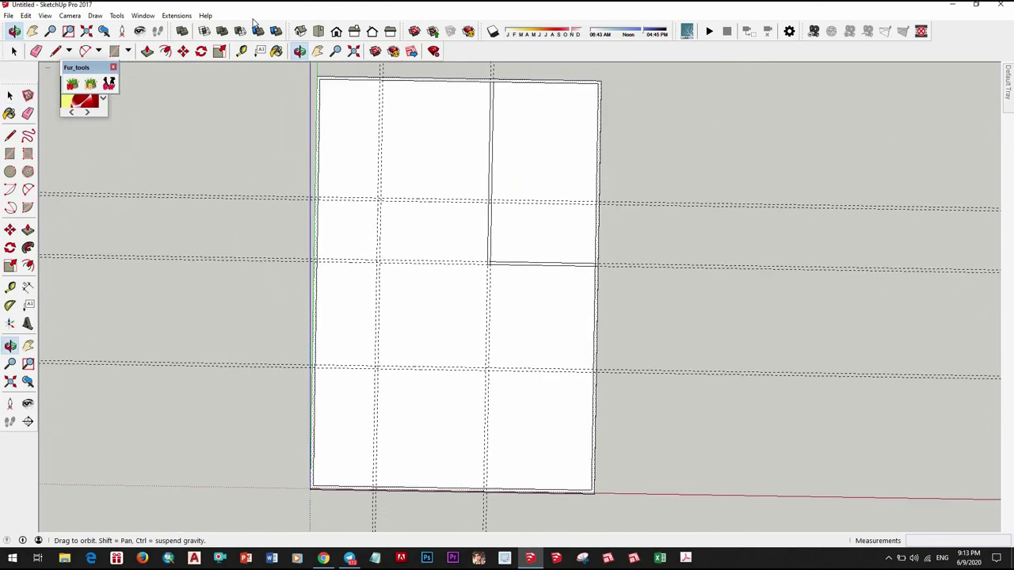
key(space)
click(318, 31)
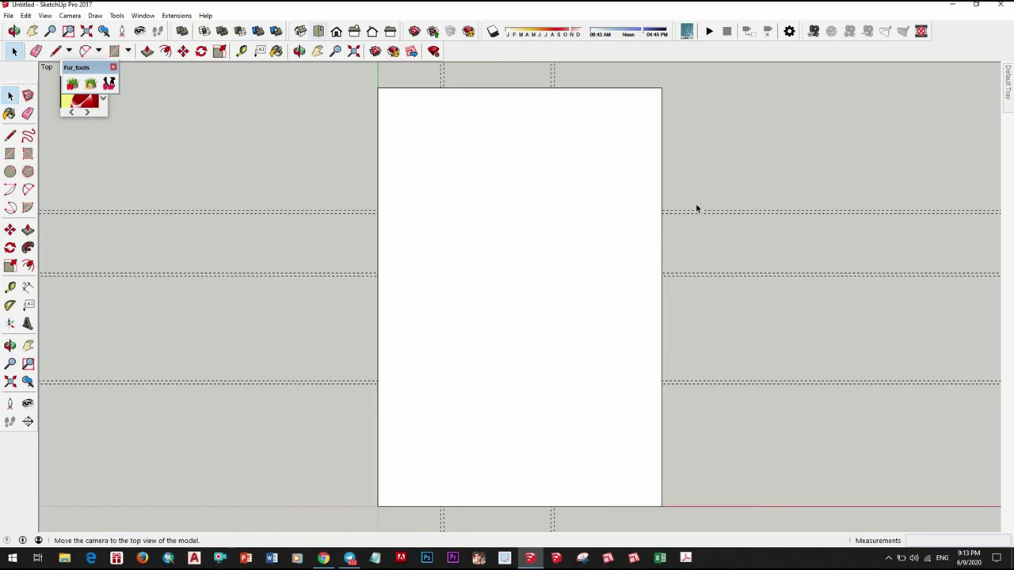
middle_drag(410, 72, 336, 31)
click(318, 31)
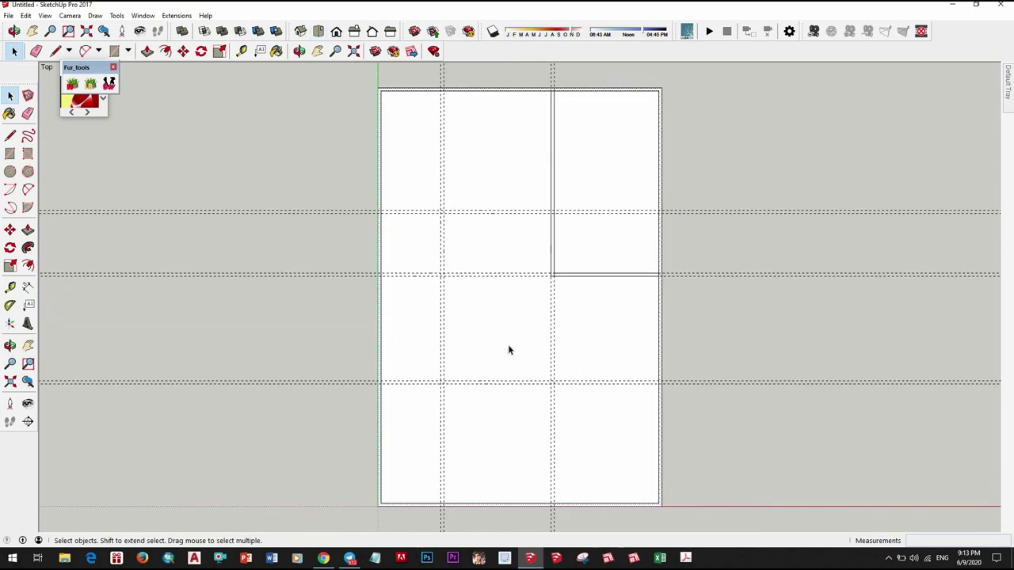
middle_drag(510, 350, 577, 426)
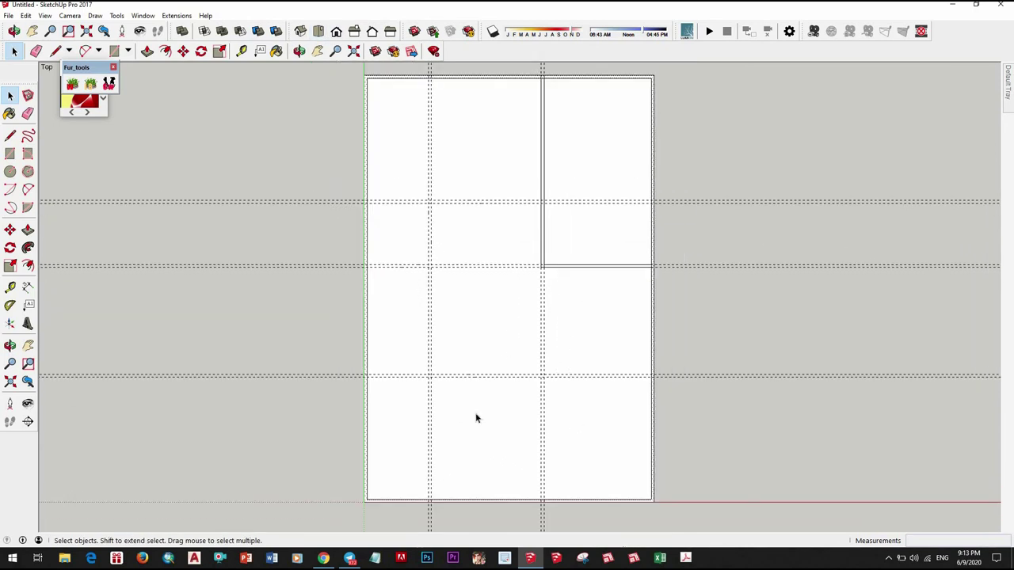
scroll(403, 365, up, 1)
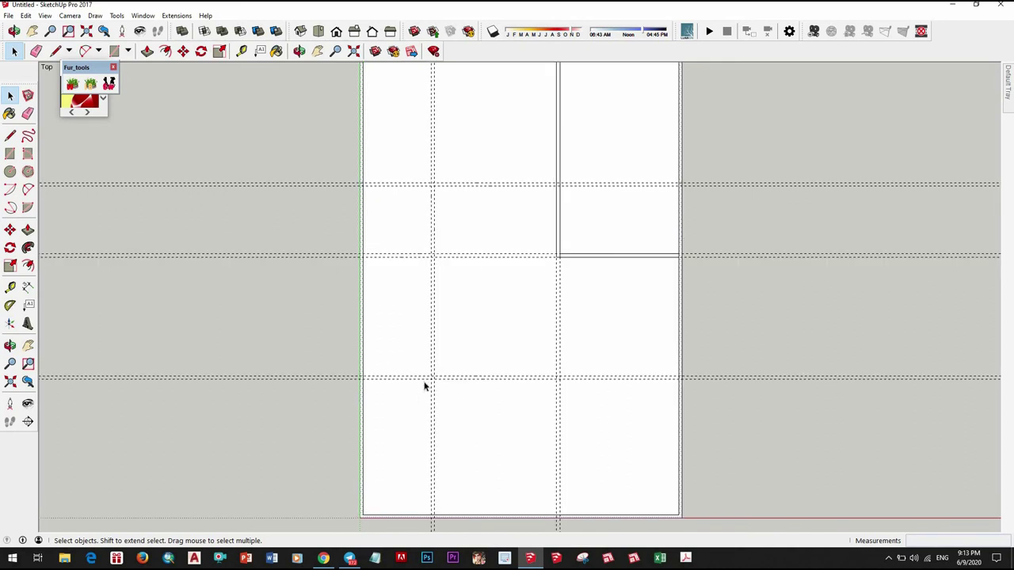
Draw a wall strip at the lower-left guide intersections and a tall strip down the guide pair
scroll(389, 383, up, 1)
scroll(384, 385, up, 1)
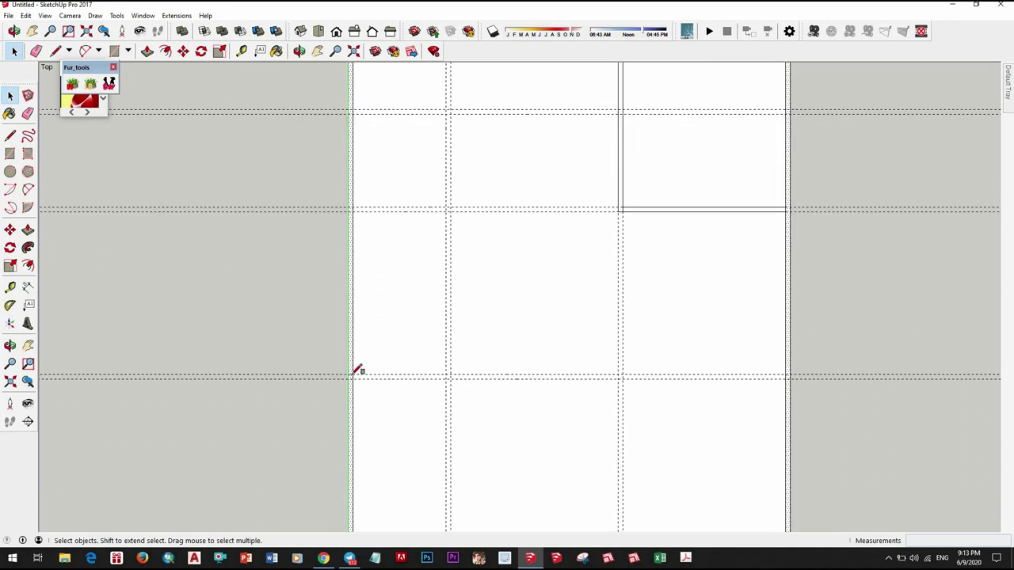
scroll(358, 371, up, 2)
key(r)
click(353, 376)
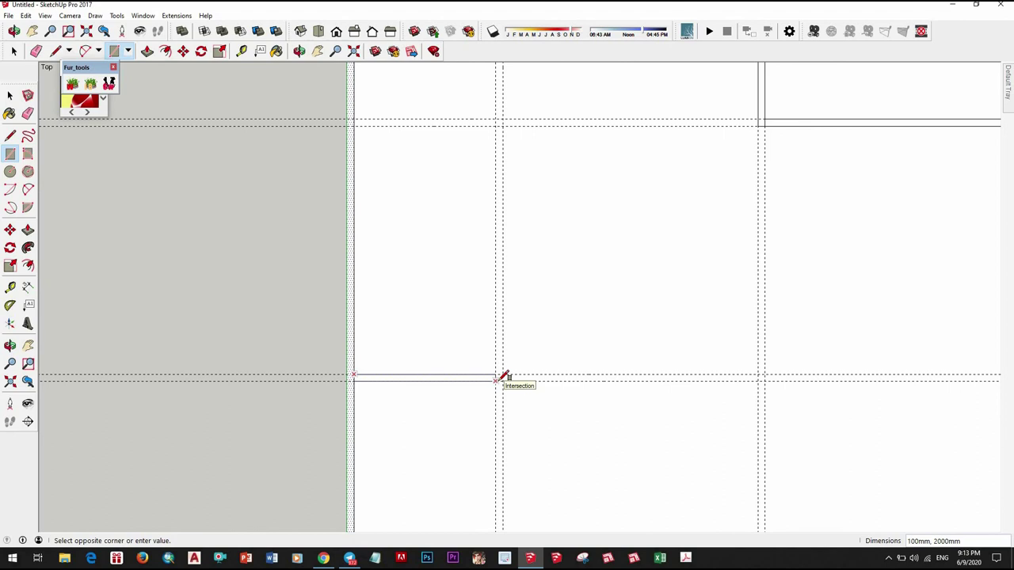
click(494, 381)
scroll(483, 384, down, 1)
scroll(505, 139, up, 1)
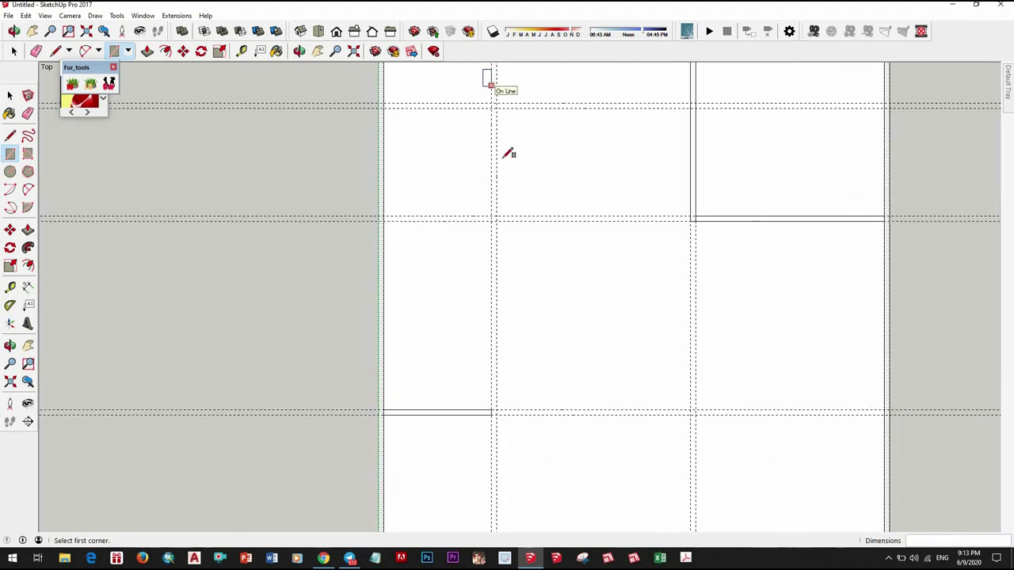
scroll(490, 99, up, 1)
click(494, 103)
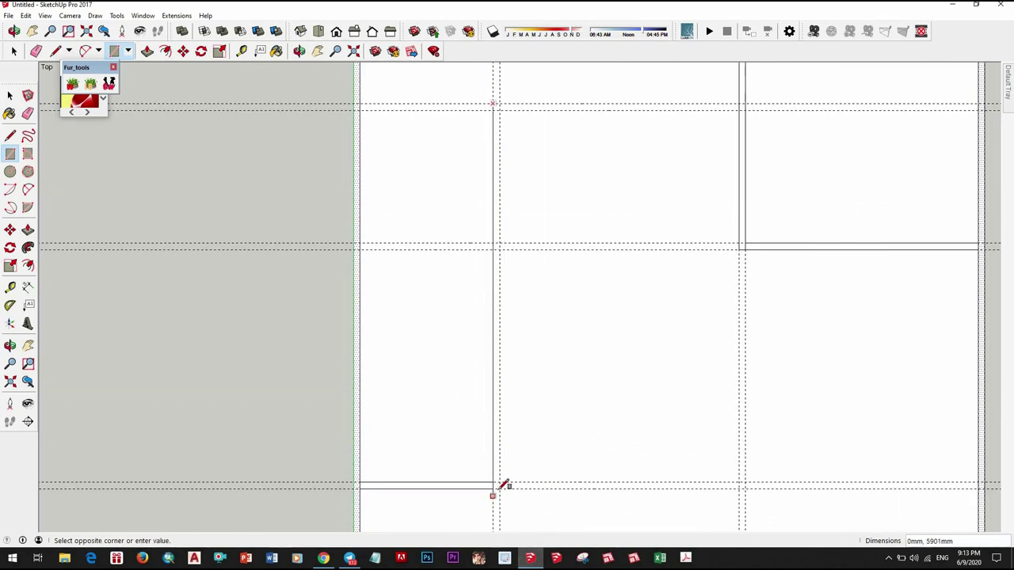
click(499, 486)
Draw a thin 100 mm wall strip along the top between the guide corners
click(360, 104)
click(497, 106)
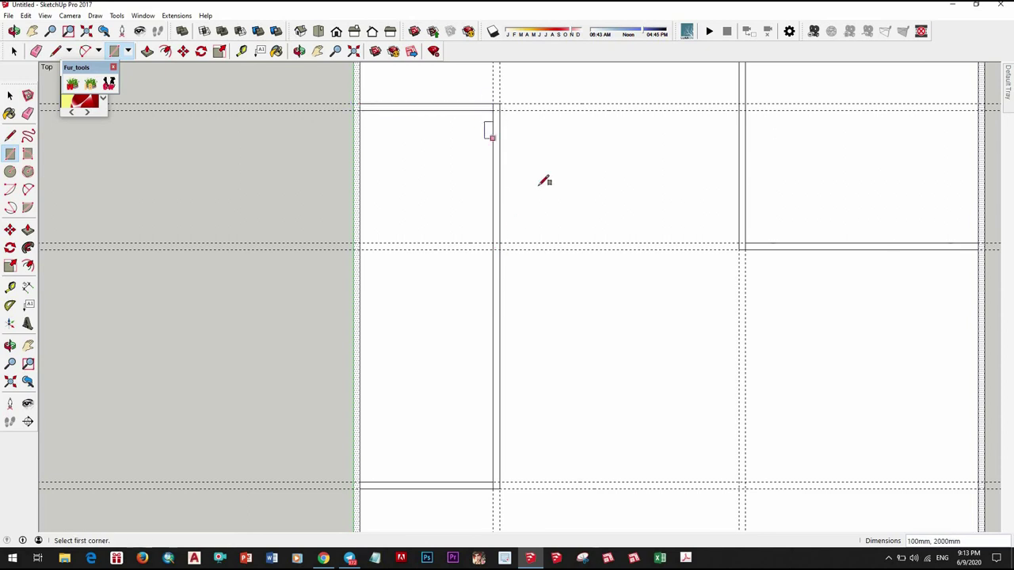
scroll(554, 159, down, 3)
scroll(575, 120, up, 1)
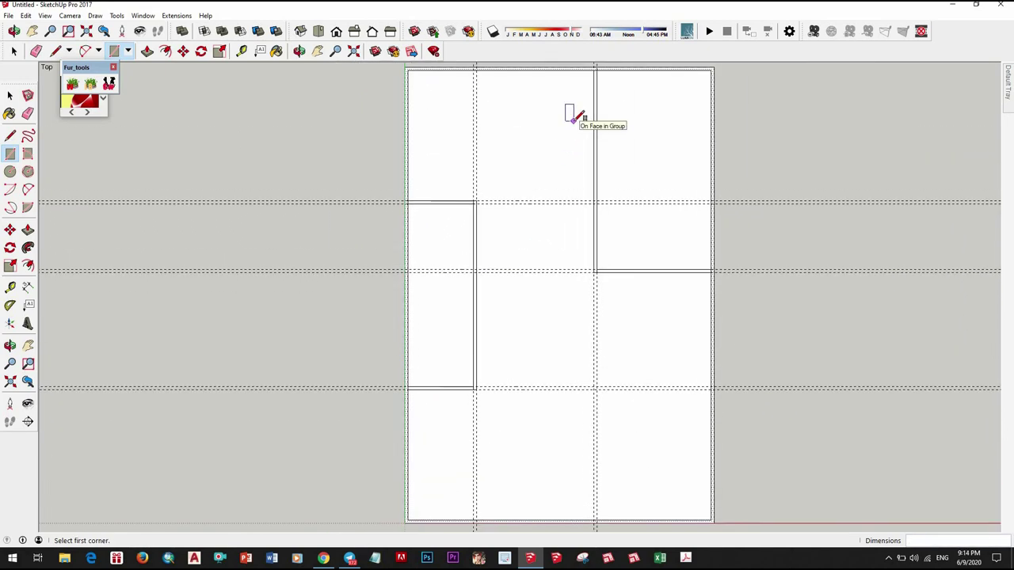
scroll(460, 205, up, 2)
click(454, 205)
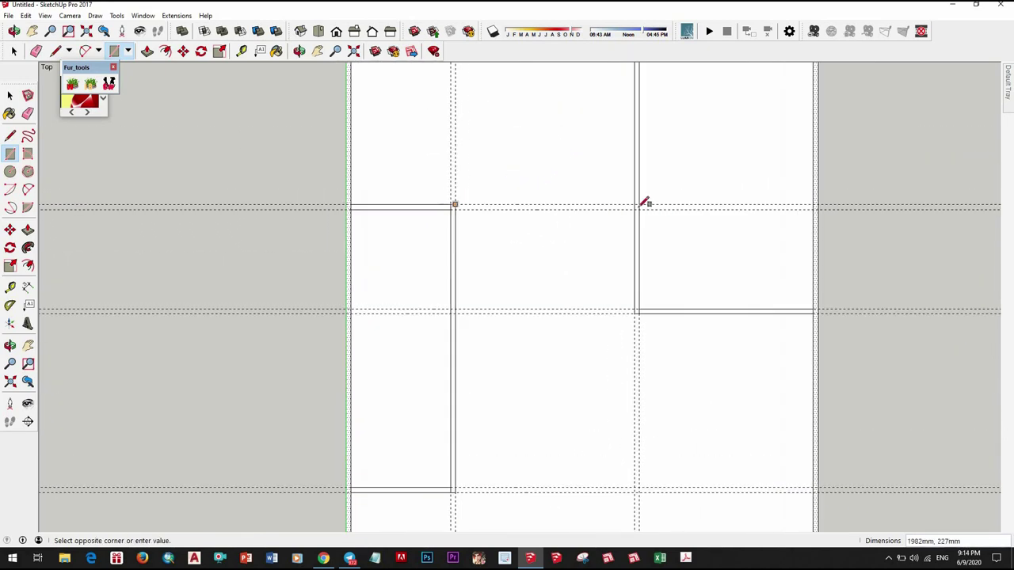
key(Escape)
scroll(559, 221, down, 2)
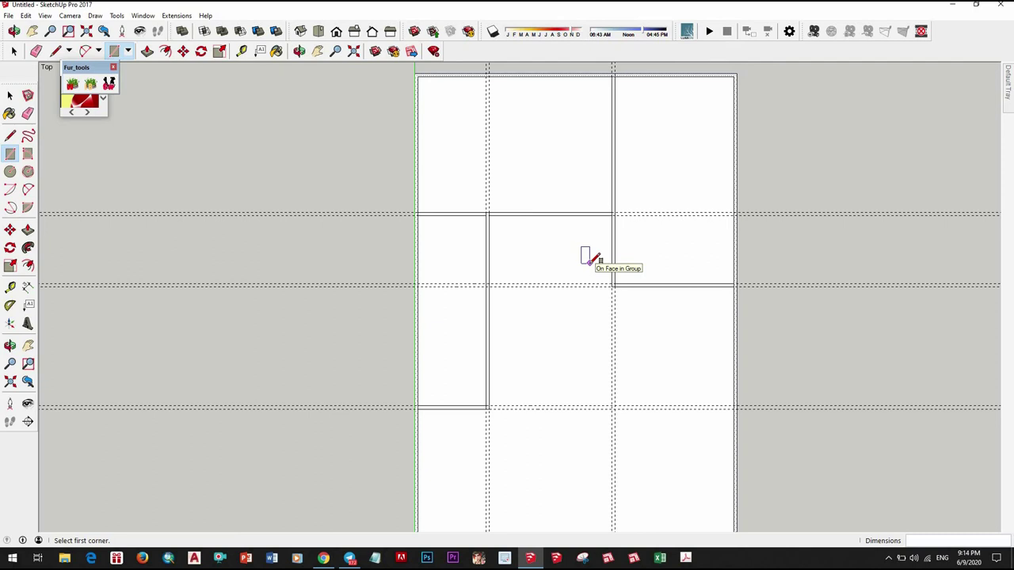
scroll(493, 253, down, 1)
scroll(656, 222, up, 1)
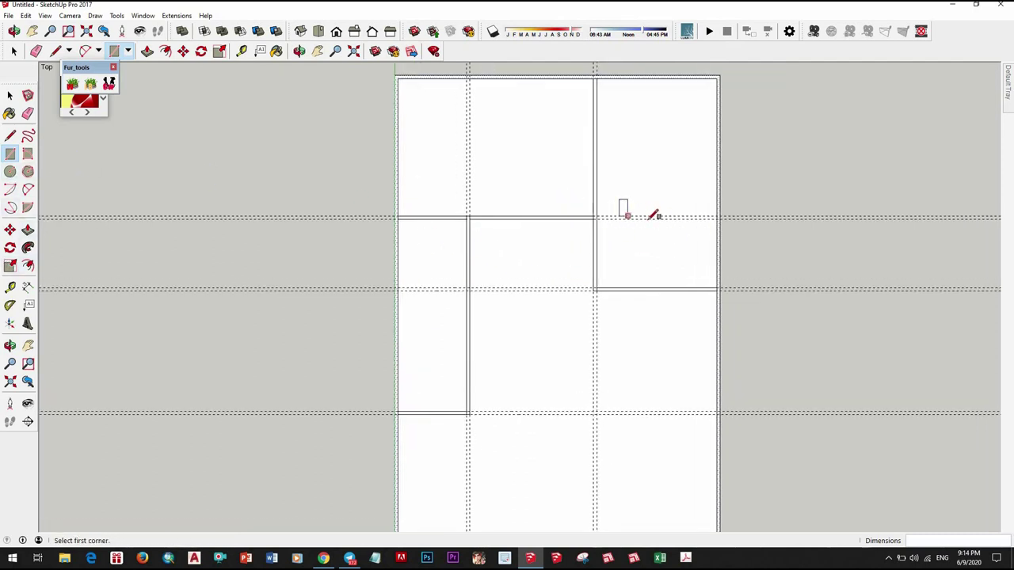
scroll(638, 216, up, 1)
Draw a 100 × 3500 mm wall strip in the right room and move it 627 mm up
click(576, 216)
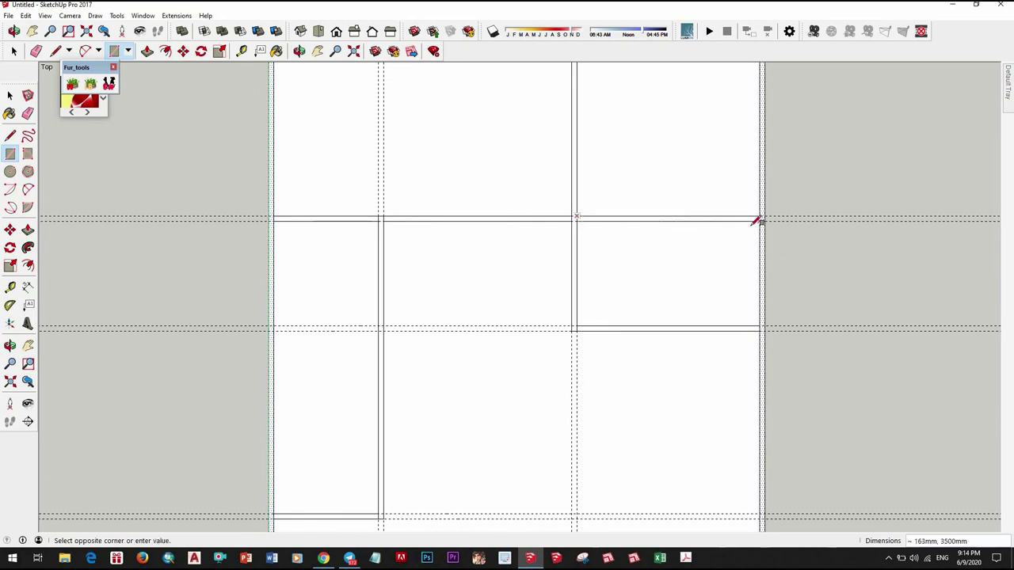
click(759, 221)
key(space)
drag(573, 208, 761, 230)
key(m)
click(671, 195)
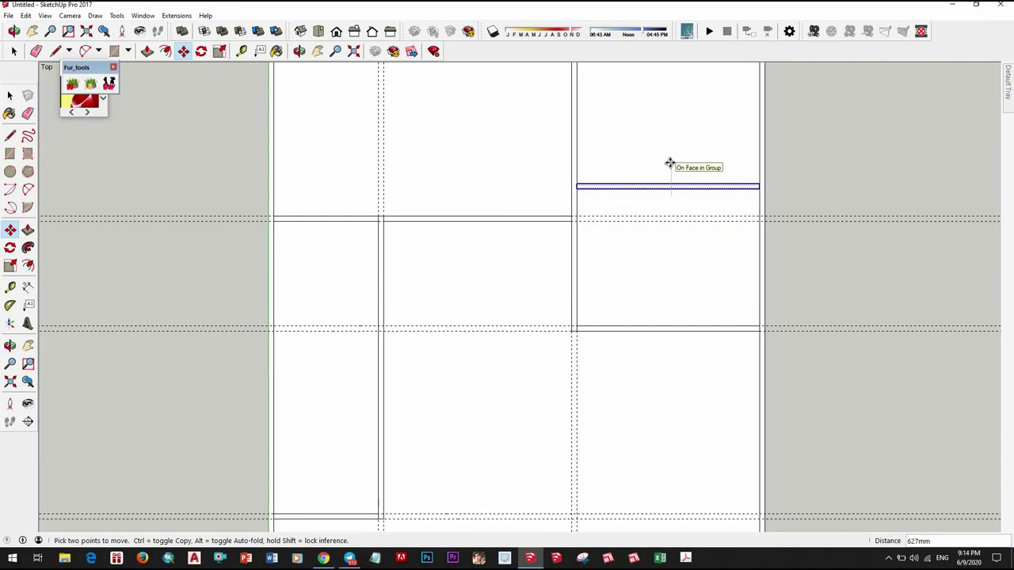
key(Return)
Draw another thin wall strip from the guide intersection to the right wall line
scroll(681, 179, down, 2)
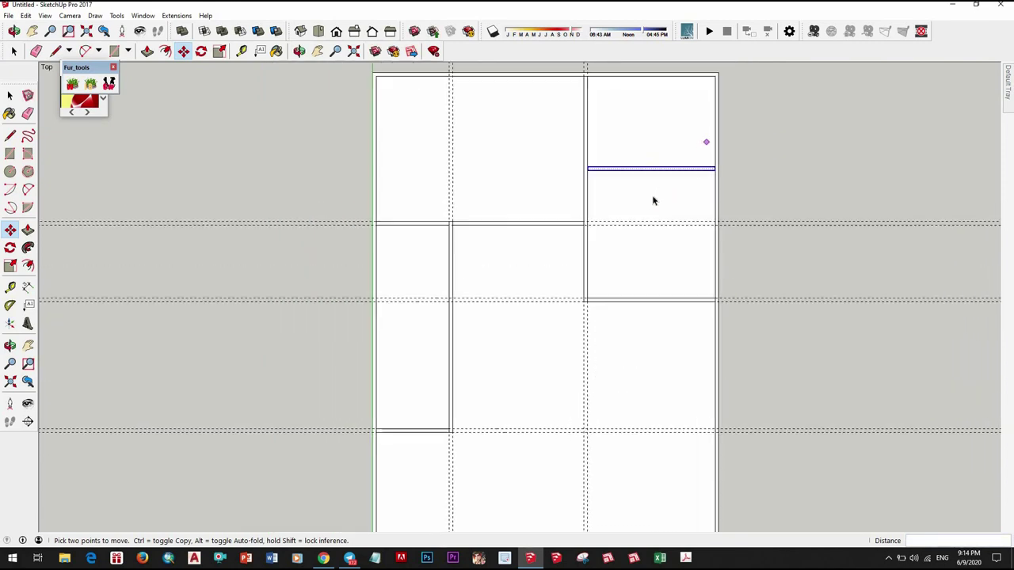
key(space)
scroll(572, 201, down, 2)
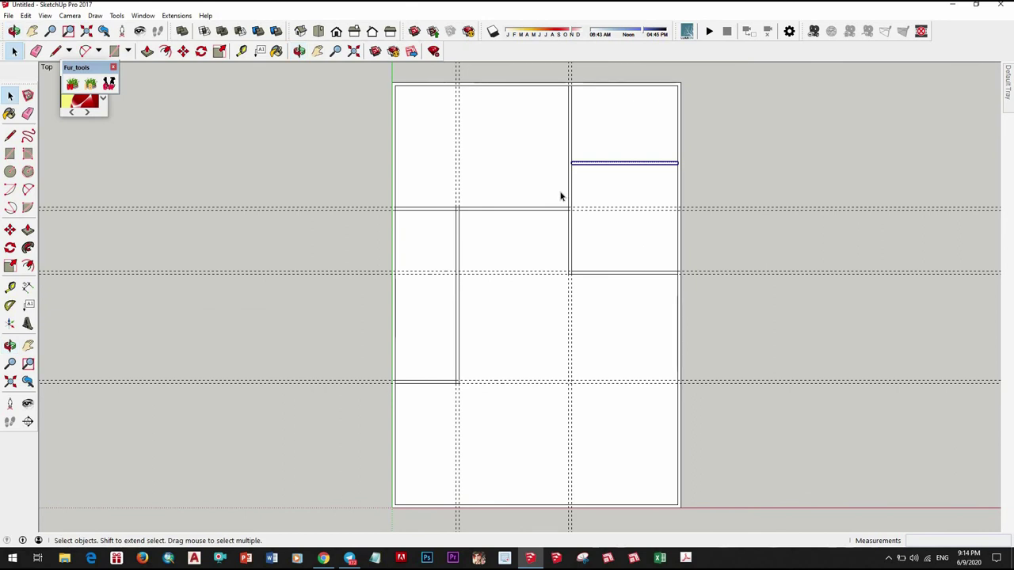
middle_drag(590, 263, 561, 470)
scroll(572, 415, up, 2)
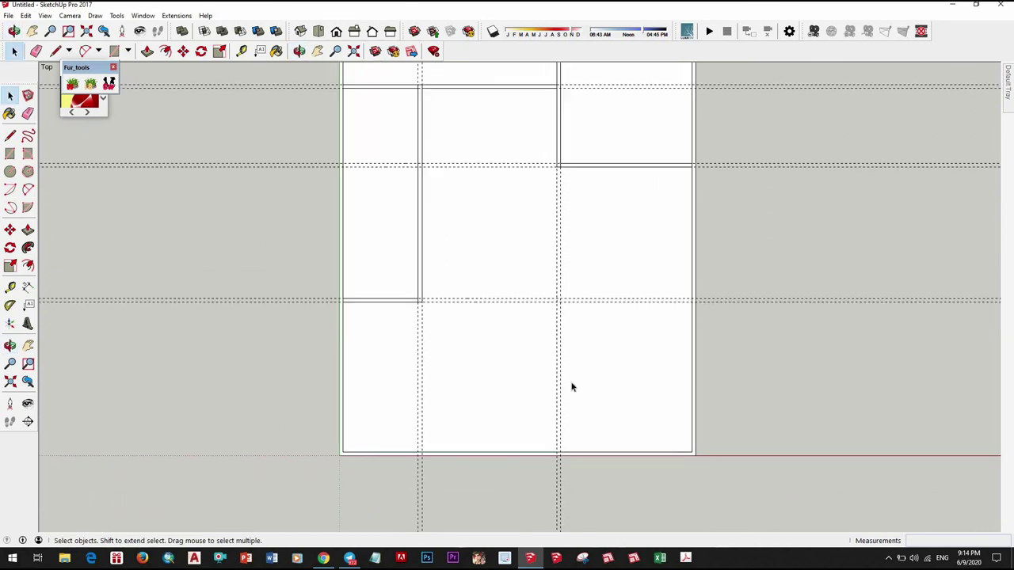
key(r)
scroll(562, 305, up, 2)
click(557, 293)
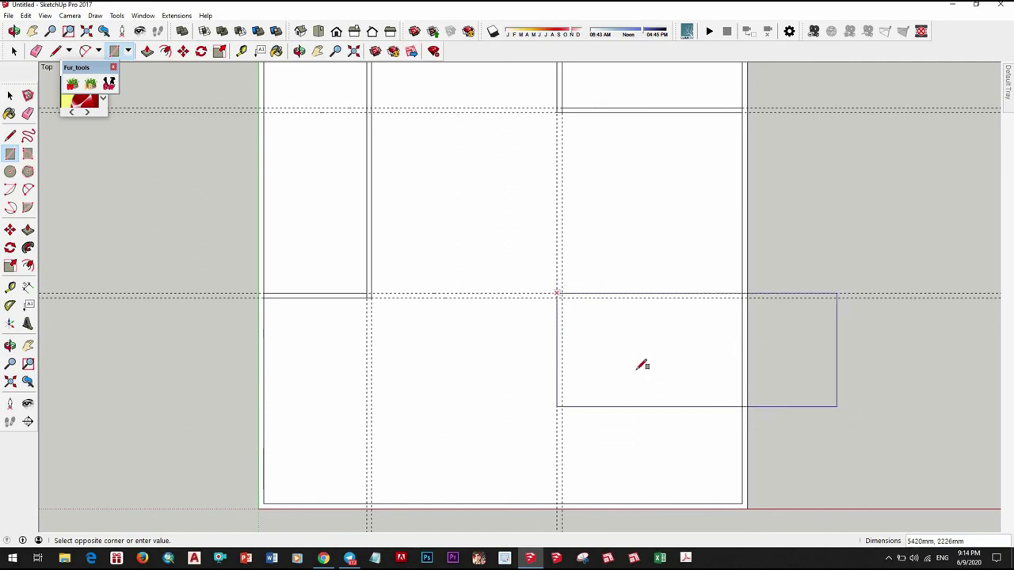
click(744, 298)
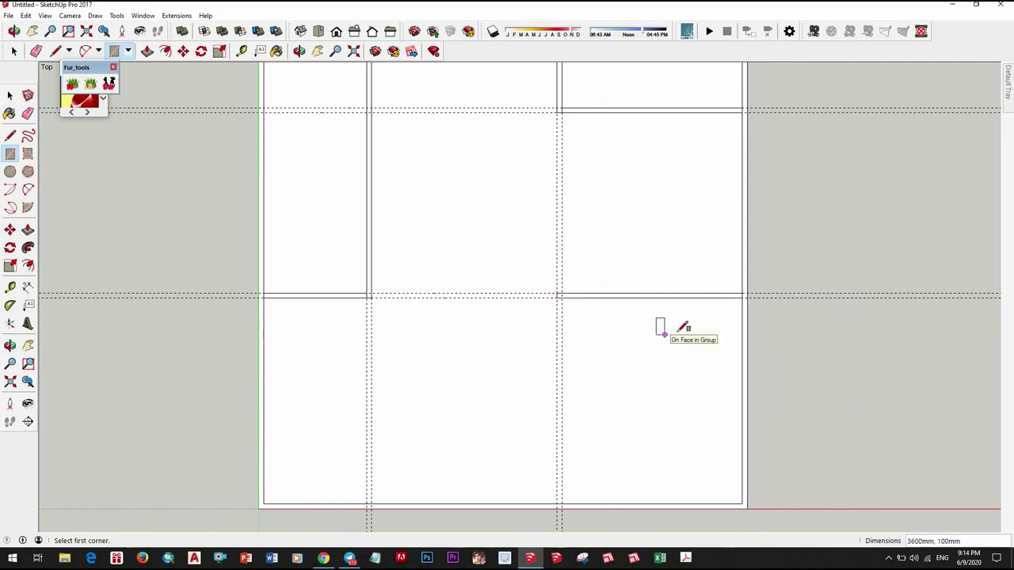
Reposition the view over the lower-right room and cancel an unfinished rectangle there
middle_drag(661, 331, 668, 330)
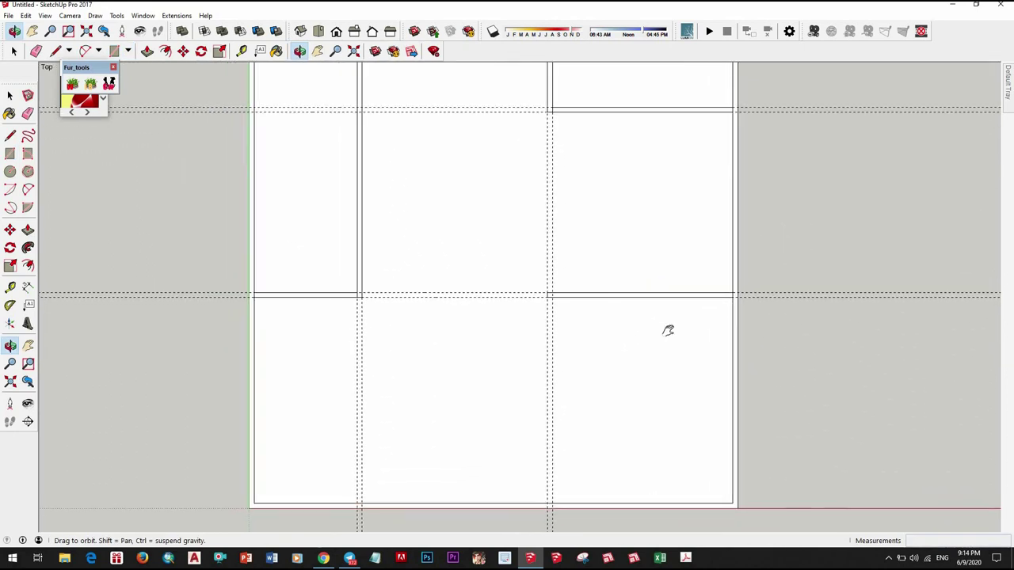
shift+middle_drag(607, 322, 554, 254)
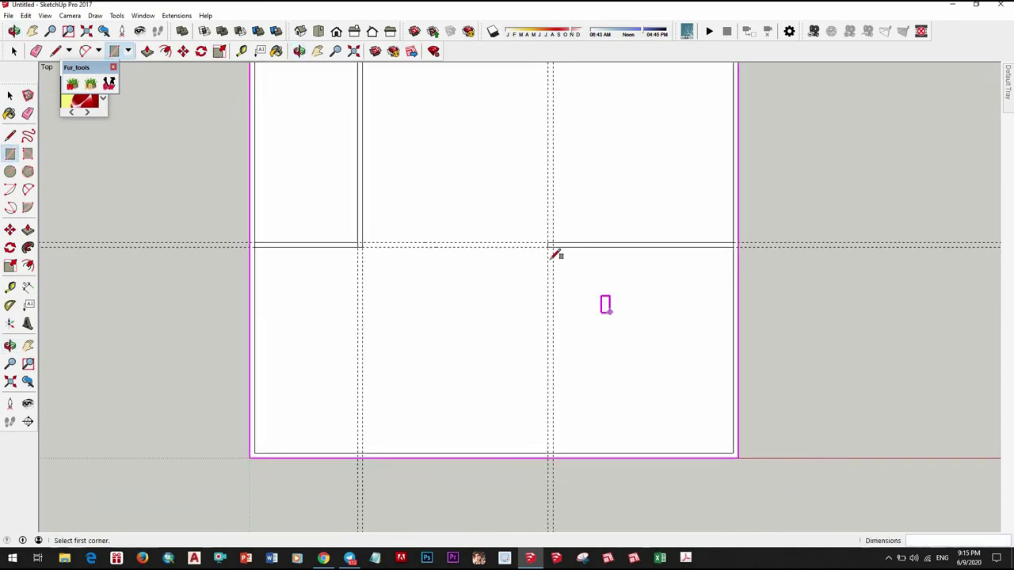
click(547, 246)
key(Escape)
middle_drag(600, 387, 623, 315)
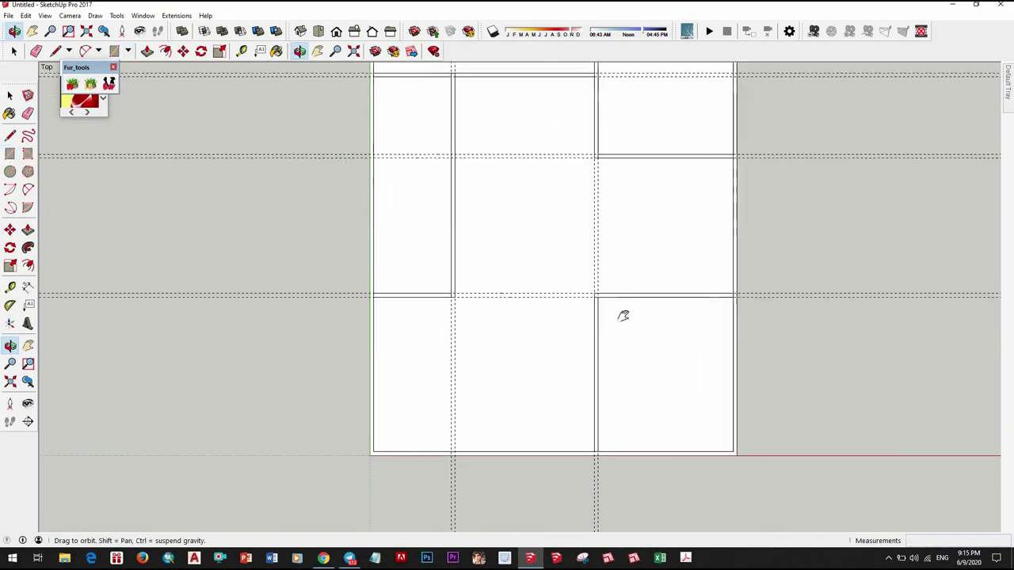
key(space)
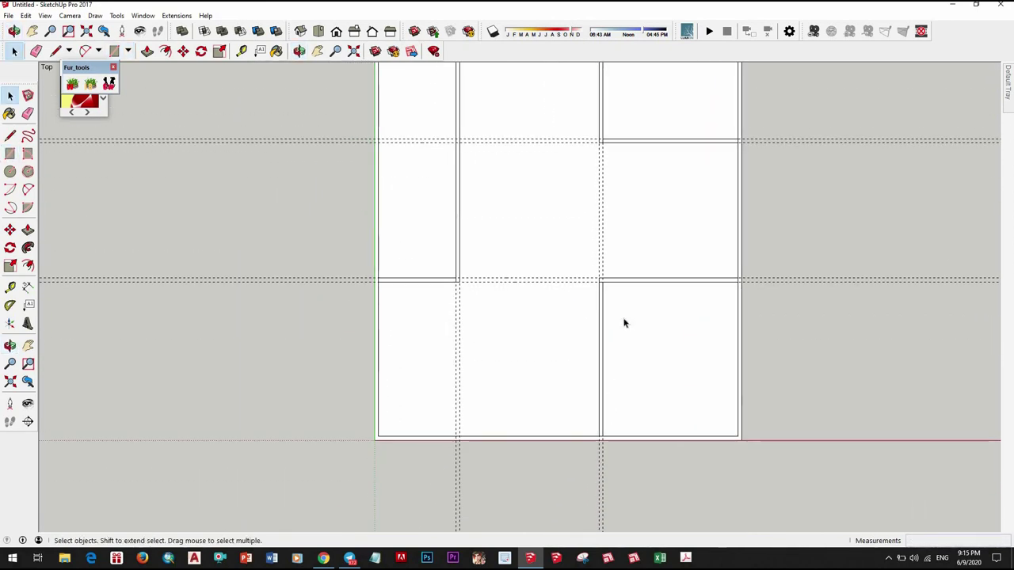
key(e)
click(506, 280)
scroll(626, 279, up, 1)
scroll(622, 277, up, 2)
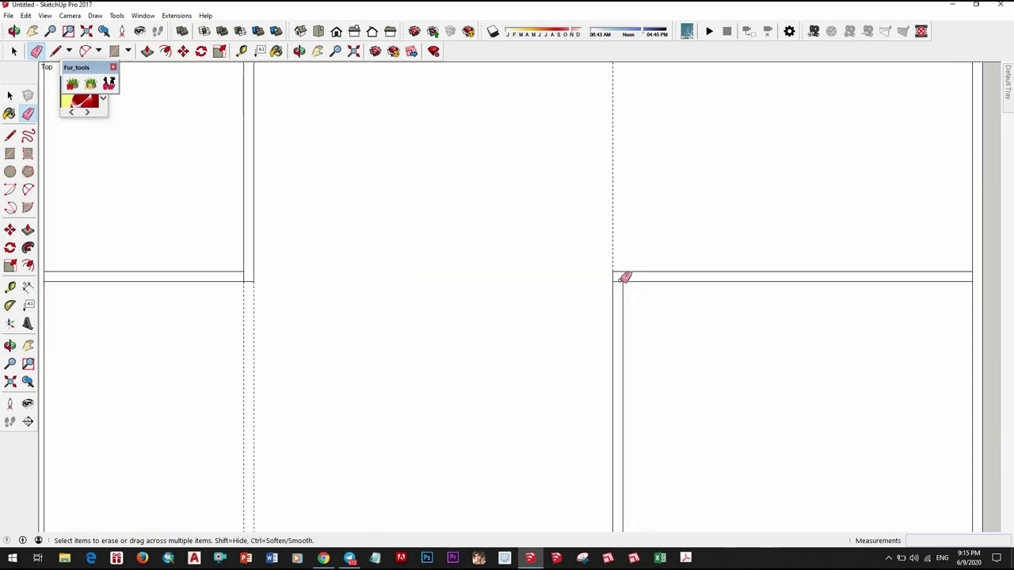
scroll(515, 308, down, 1)
scroll(511, 274, up, 1)
scroll(392, 310, up, 1)
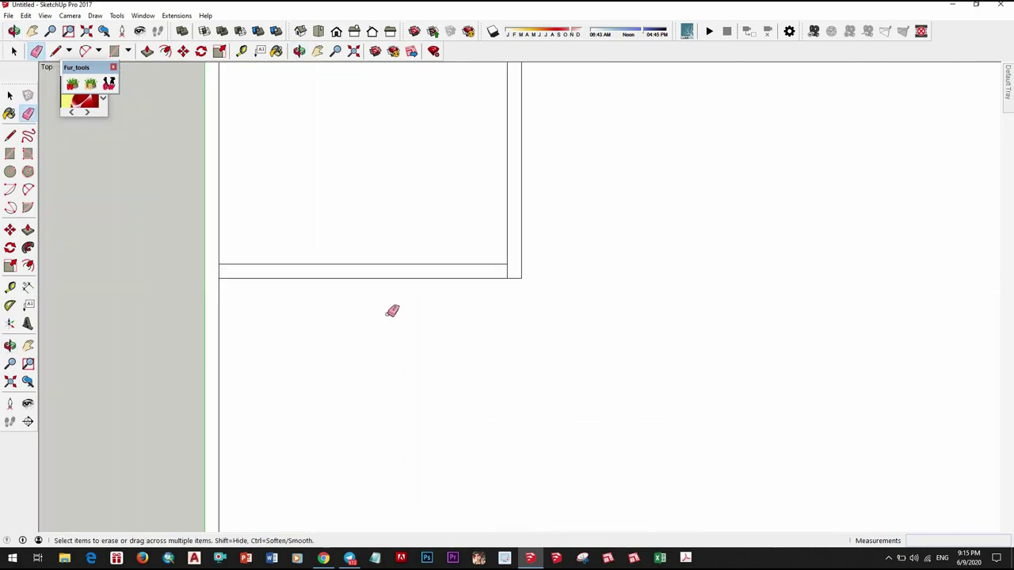
scroll(437, 281, down, 1)
scroll(467, 304, up, 1)
scroll(507, 330, down, 1)
scroll(577, 240, down, 2)
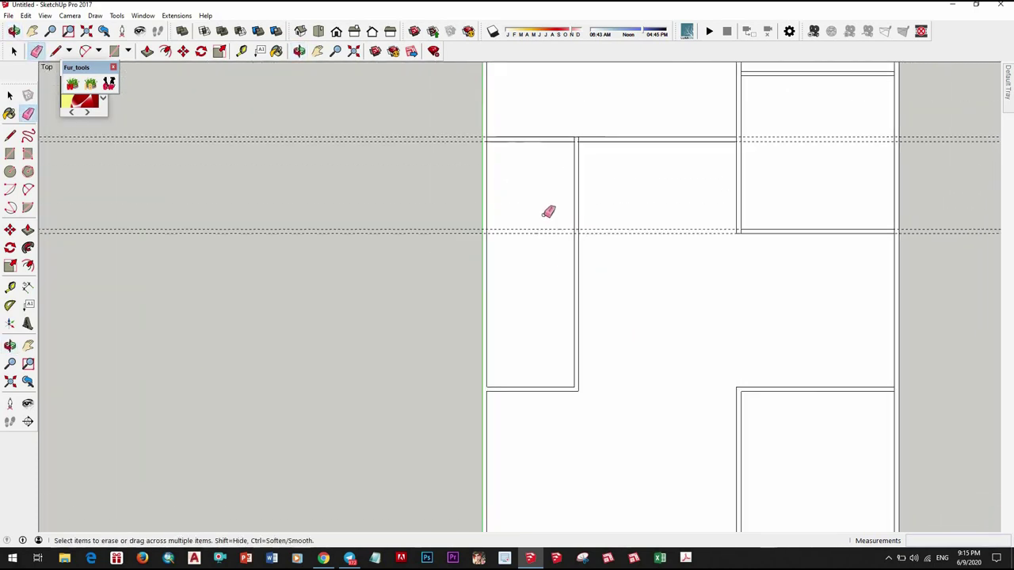
scroll(547, 210, up, 1)
scroll(607, 255, up, 1)
scroll(607, 255, up, 1)
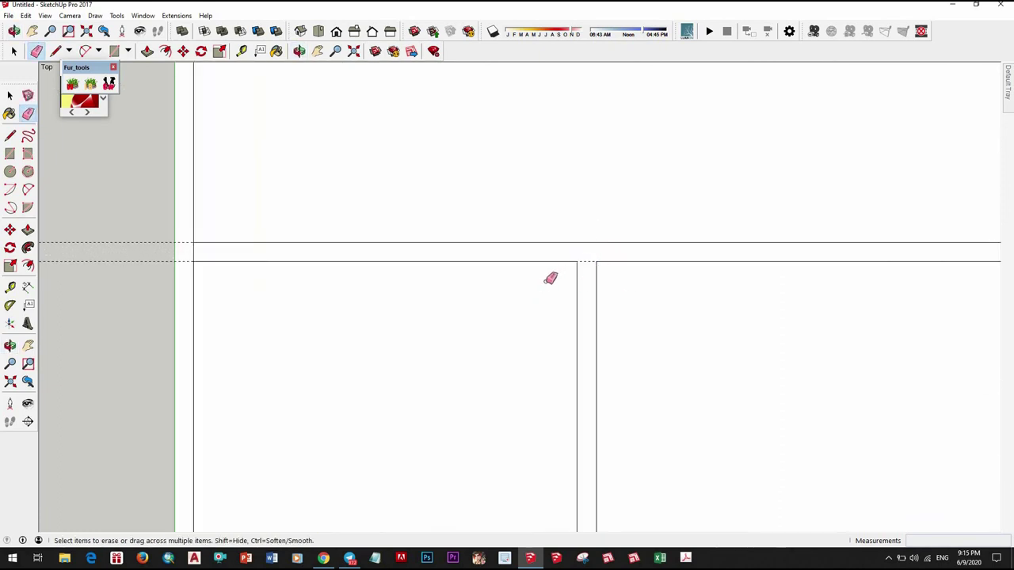
scroll(414, 273, down, 2)
scroll(415, 267, up, 1)
scroll(475, 294, up, 1)
scroll(616, 269, up, 1)
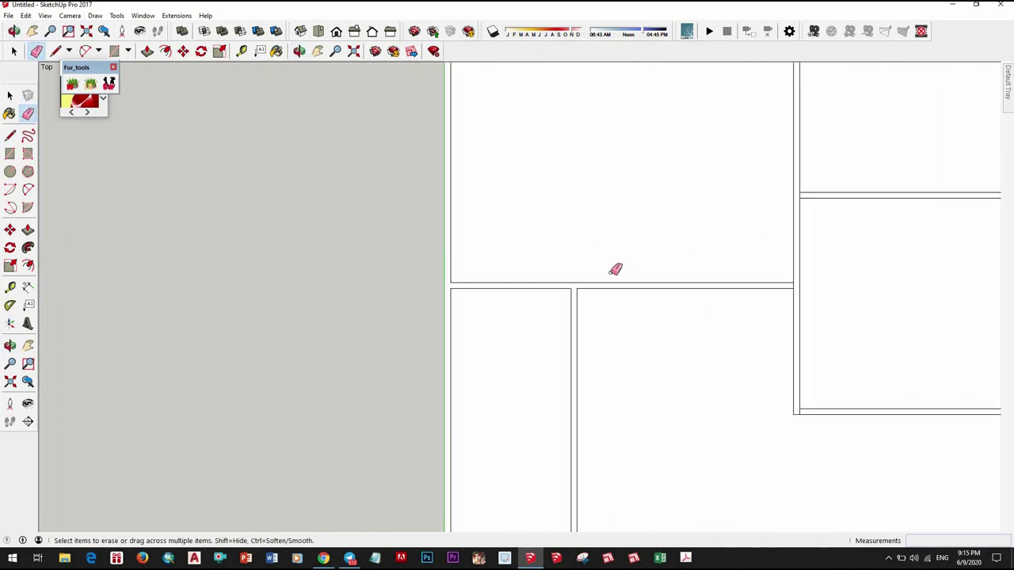
scroll(638, 217, up, 2)
scroll(627, 297, up, 1)
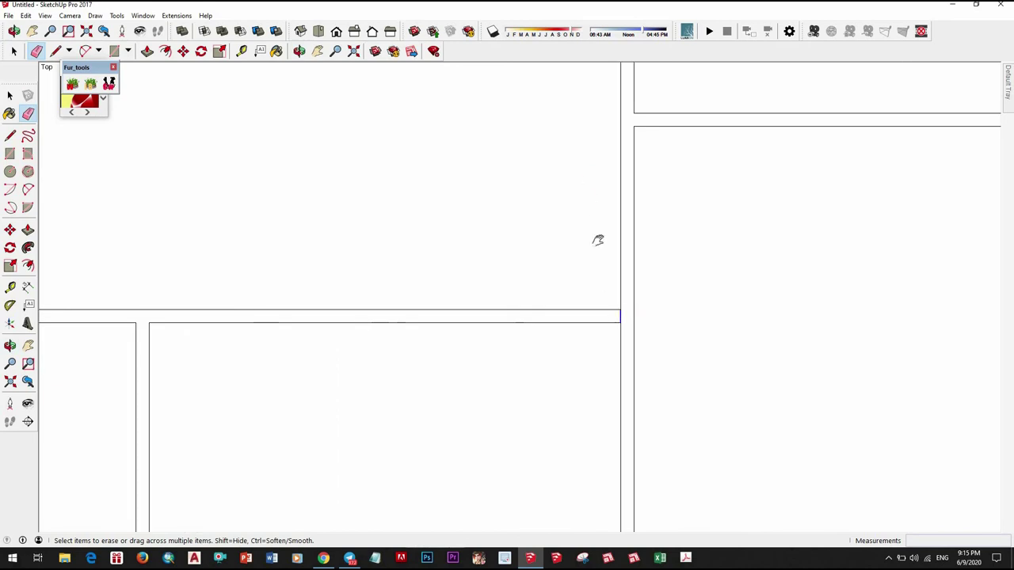
scroll(597, 238, down, 3)
scroll(629, 244, up, 2)
scroll(605, 291, down, 2)
scroll(781, 219, down, 1)
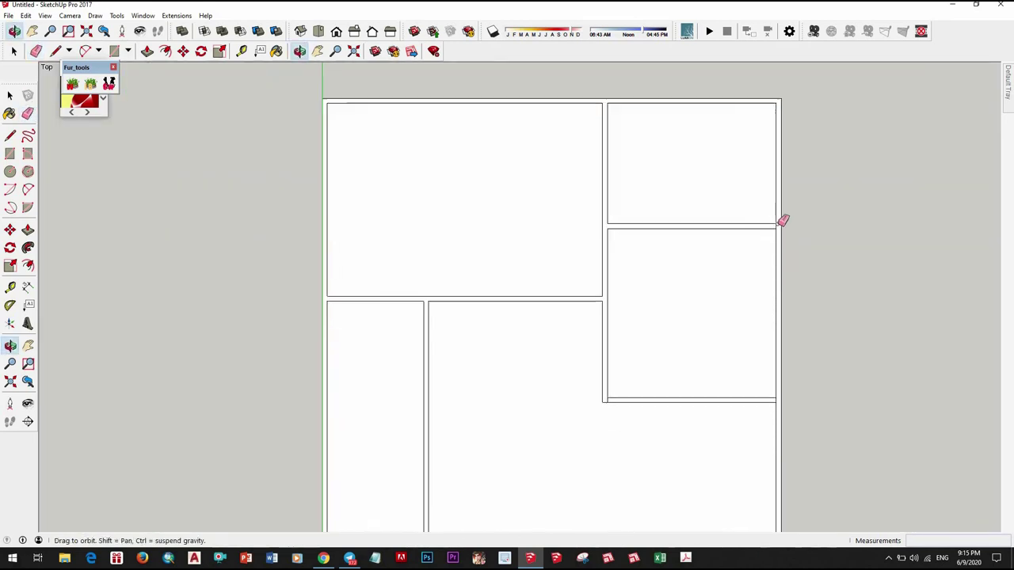
scroll(773, 209, up, 3)
scroll(705, 292, up, 1)
scroll(747, 346, up, 1)
scroll(748, 345, up, 1)
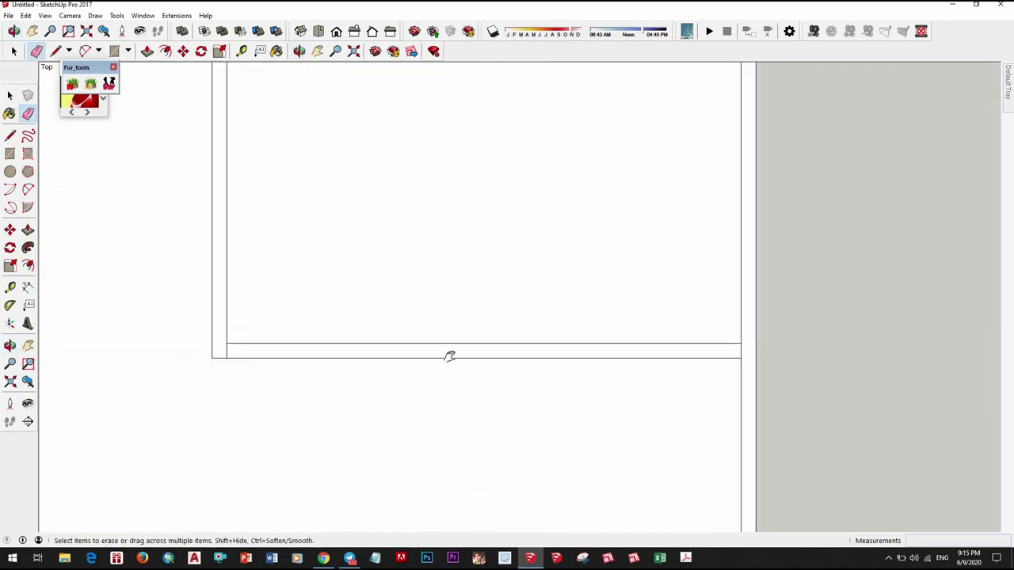
shift+middle_drag(450, 354, 571, 271)
scroll(572, 271, down, 2)
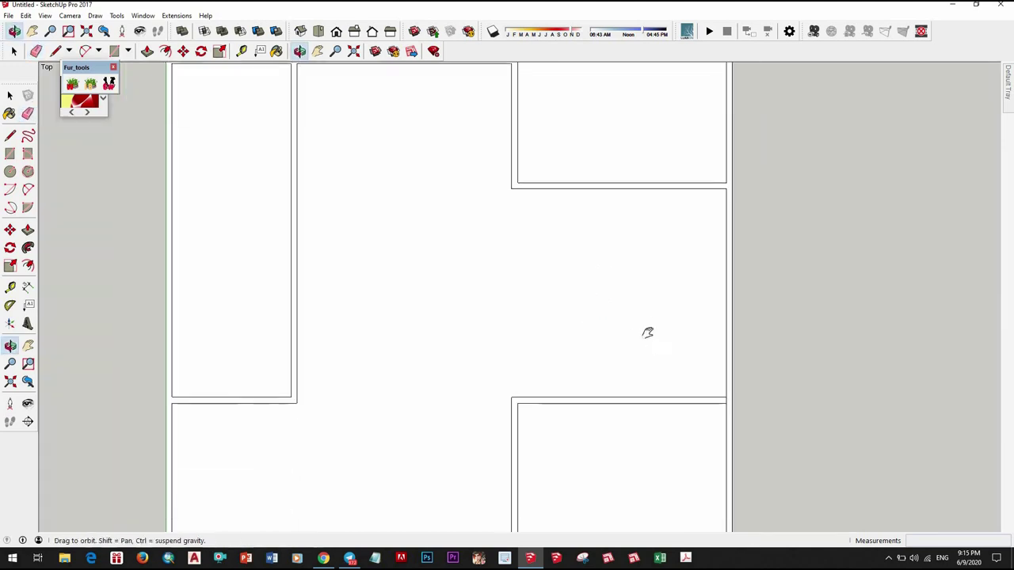
shift+middle_drag(647, 333, 719, 290)
scroll(719, 290, up, 3)
scroll(444, 328, down, 3)
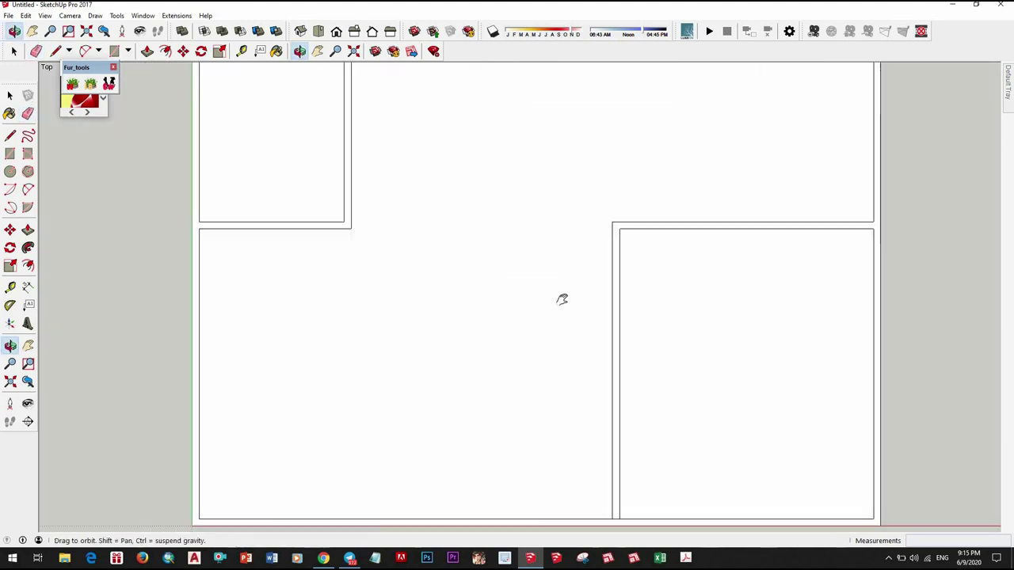
scroll(475, 274, up, 1)
scroll(762, 346, up, 2)
scroll(762, 346, up, 1)
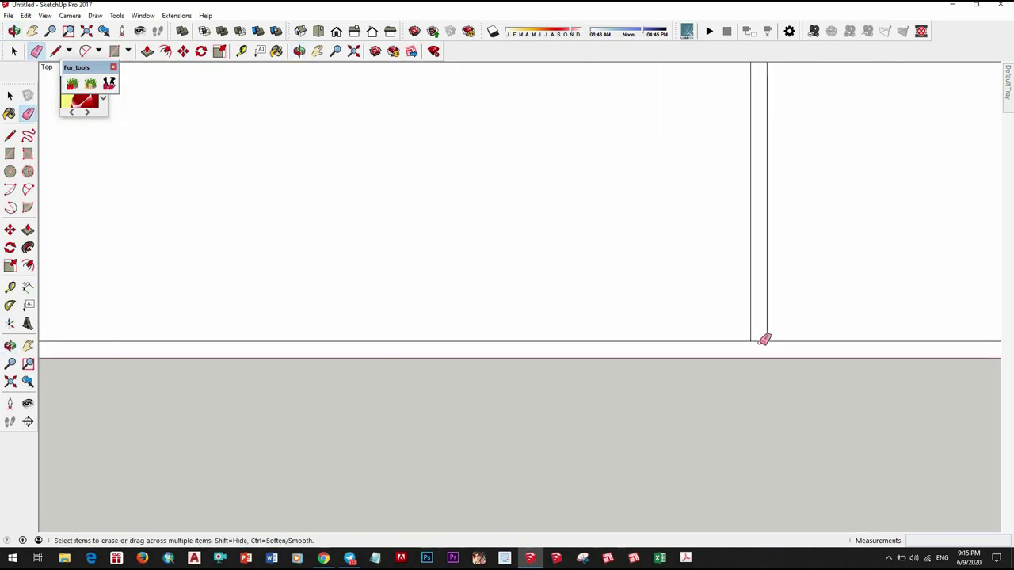
scroll(658, 229, down, 3)
shift+middle_drag(649, 262, 625, 270)
scroll(625, 270, down, 1)
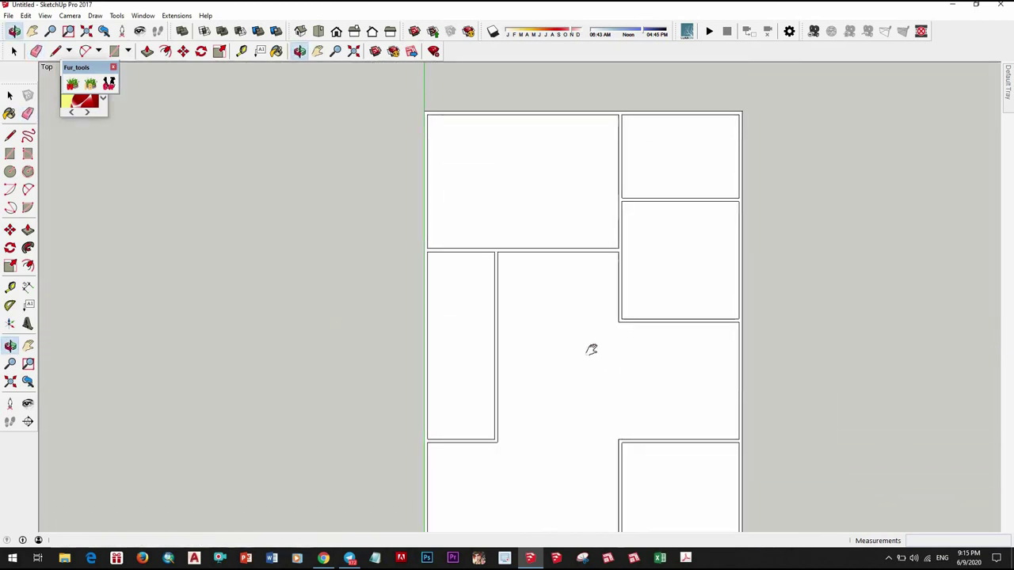
shift+middle_drag(591, 348, 604, 258)
key(space)
mouse_move(569, 317)
shift+middle_down()
mouse_move(543, 300)
mouse_move(661, 330)
mouse_move(644, 331)
shift+middle_up()
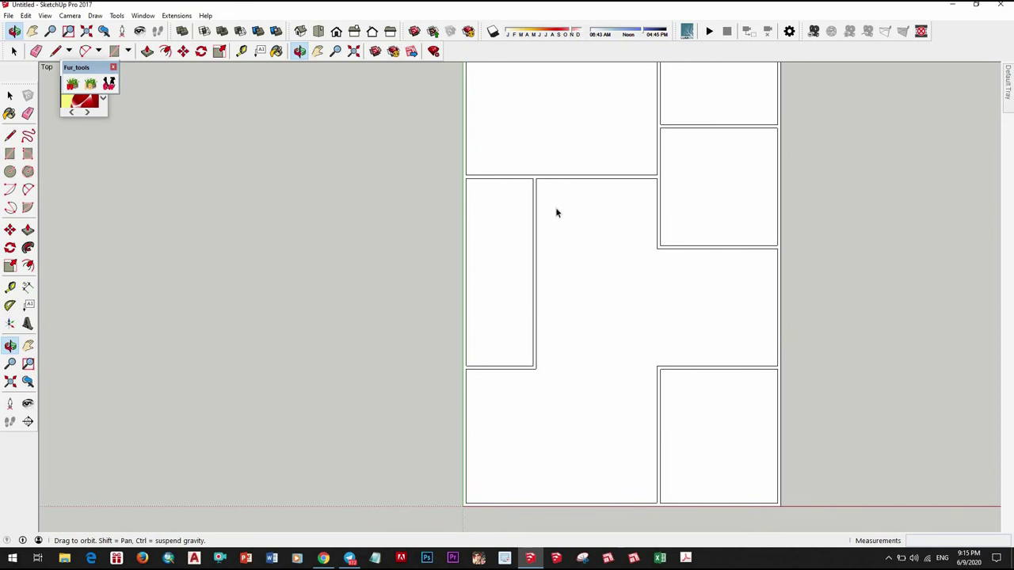
scroll(566, 202, up, 1)
scroll(554, 198, up, 3)
scroll(475, 197, up, 2)
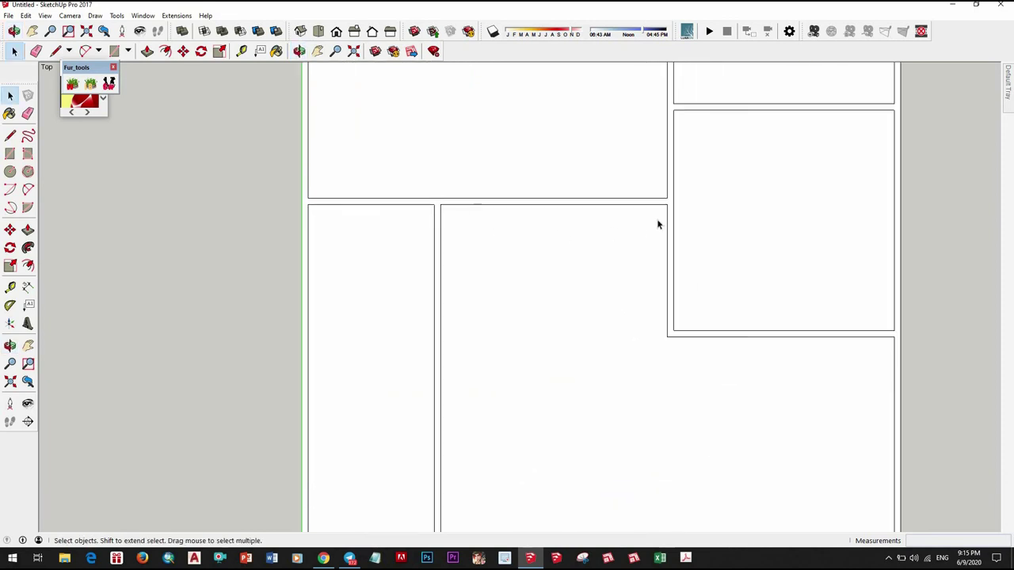
Select the central room's floor and place a horizontal guide across the plan
drag(657, 225, 434, 190)
click(570, 258)
shift+middle_drag(512, 258, 513, 225)
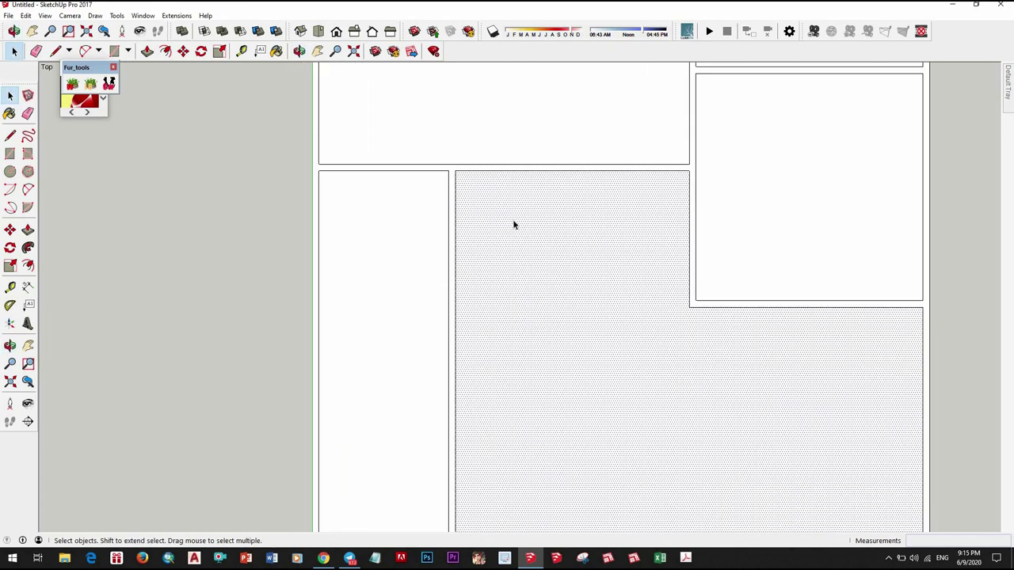
key(t)
click(494, 171)
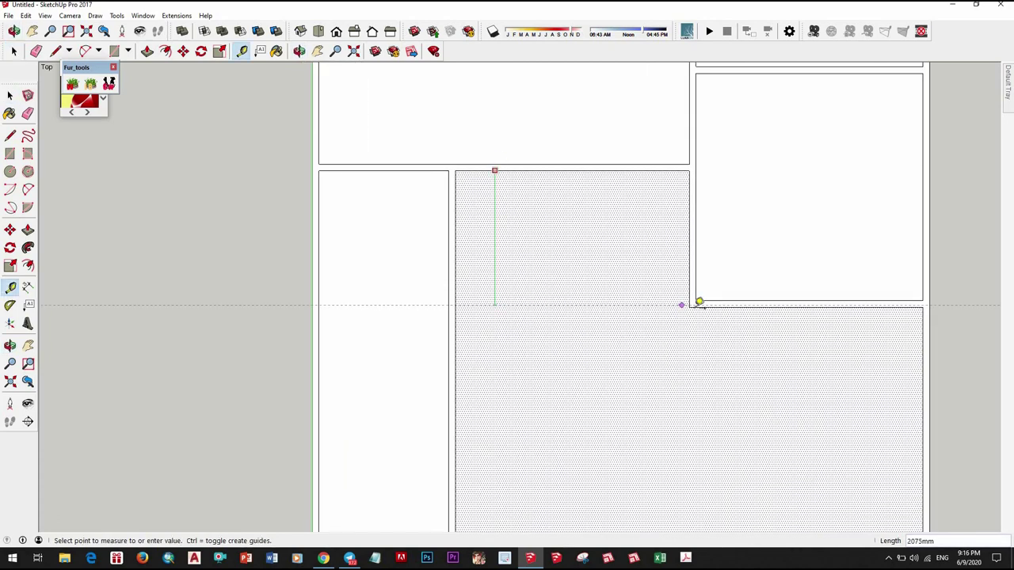
click(699, 301)
key(space)
key(r)
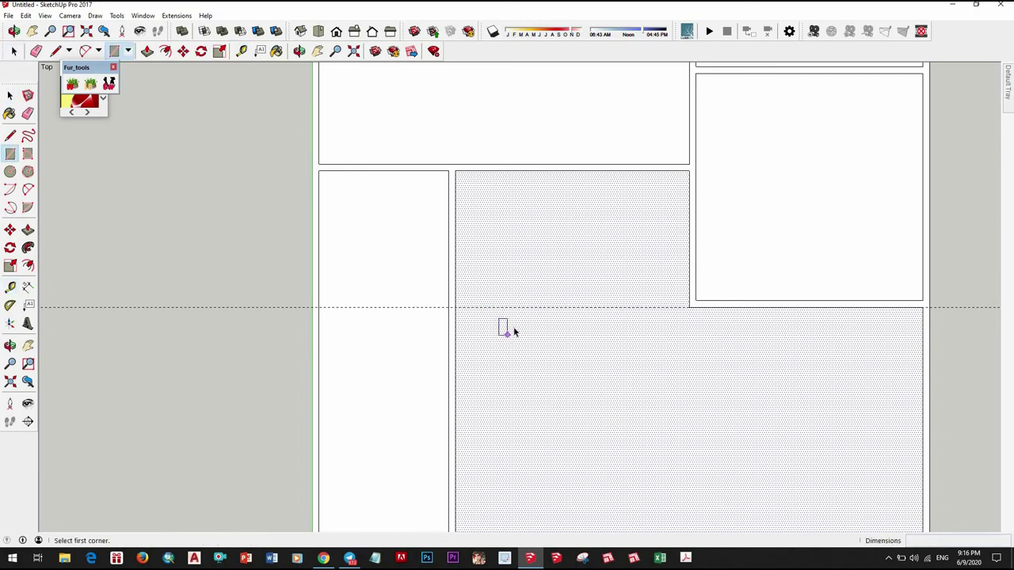
key(space)
Place a vertical guide in the central room measured from the wall edge
key(t)
click(537, 306)
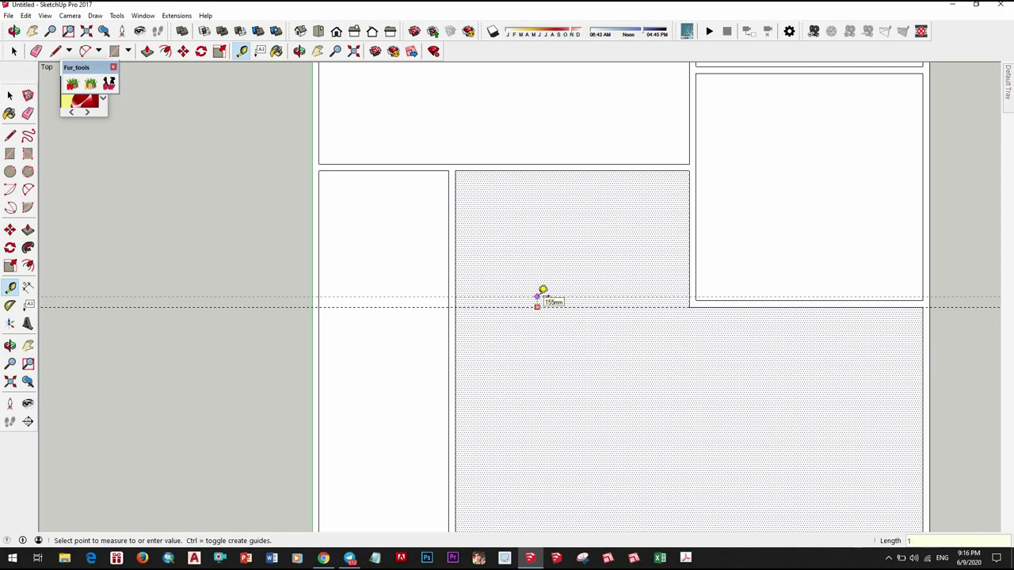
scroll(703, 281, up, 1)
click(684, 279)
text(500)
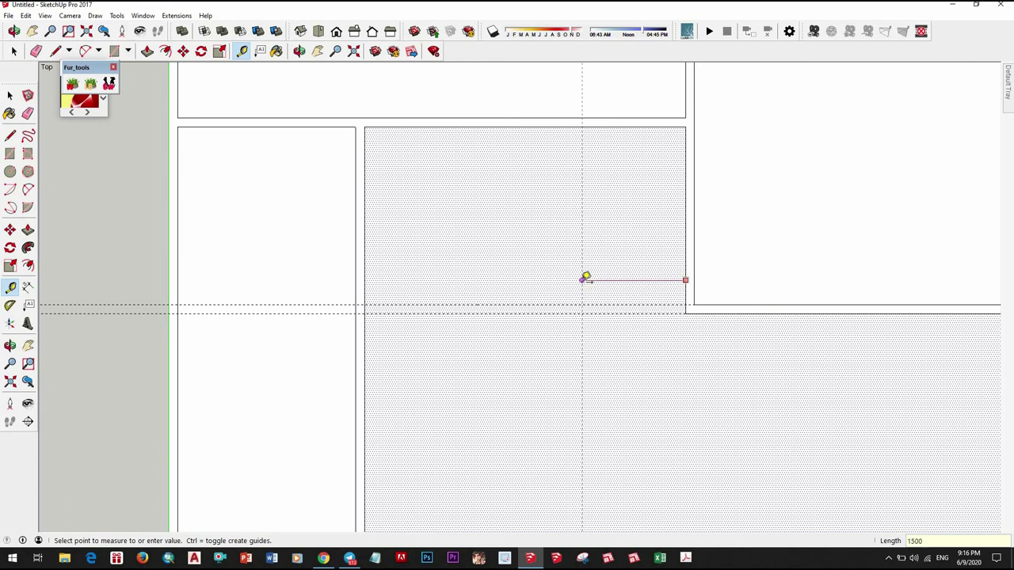
click(585, 279)
key(space)
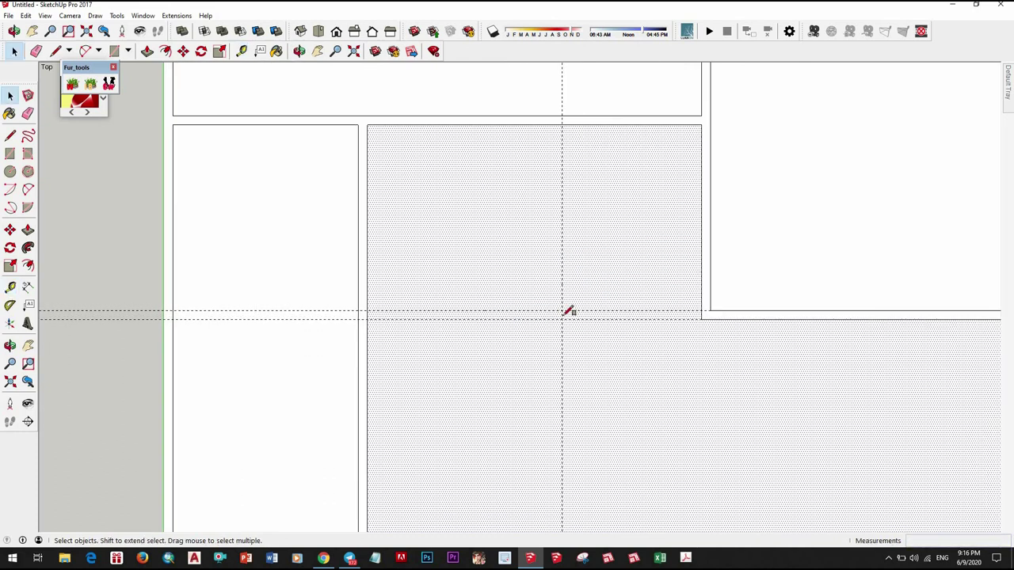
scroll(558, 303, up, 1)
Draw the thin 2100 × 100 mm strip along the horizontal guide
key(r)
click(557, 303)
click(297, 314)
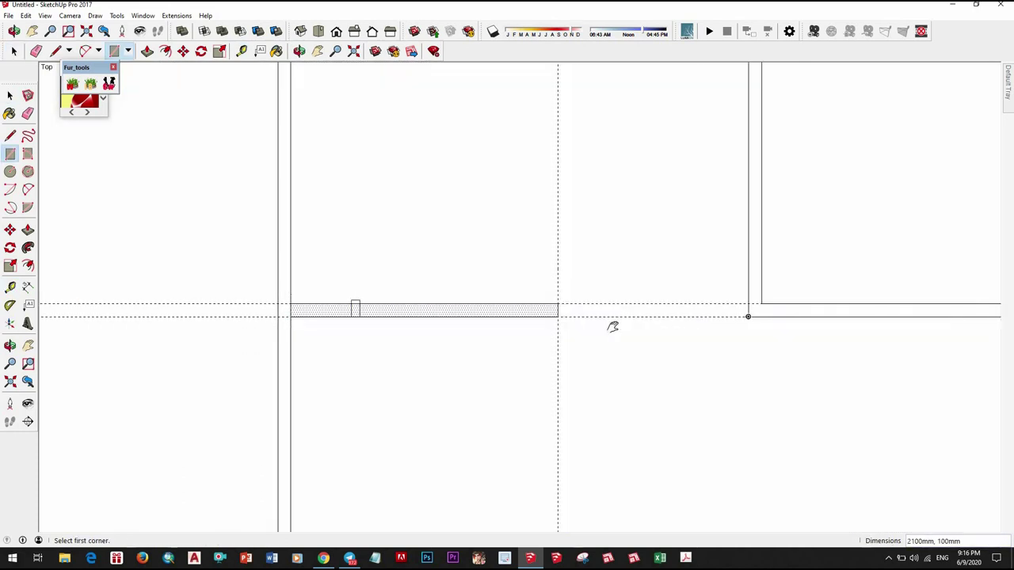
scroll(579, 319, down, 1)
key(space)
Measure from the vertical guide, then draw a narrow rectangle between the guides
key(t)
click(557, 293)
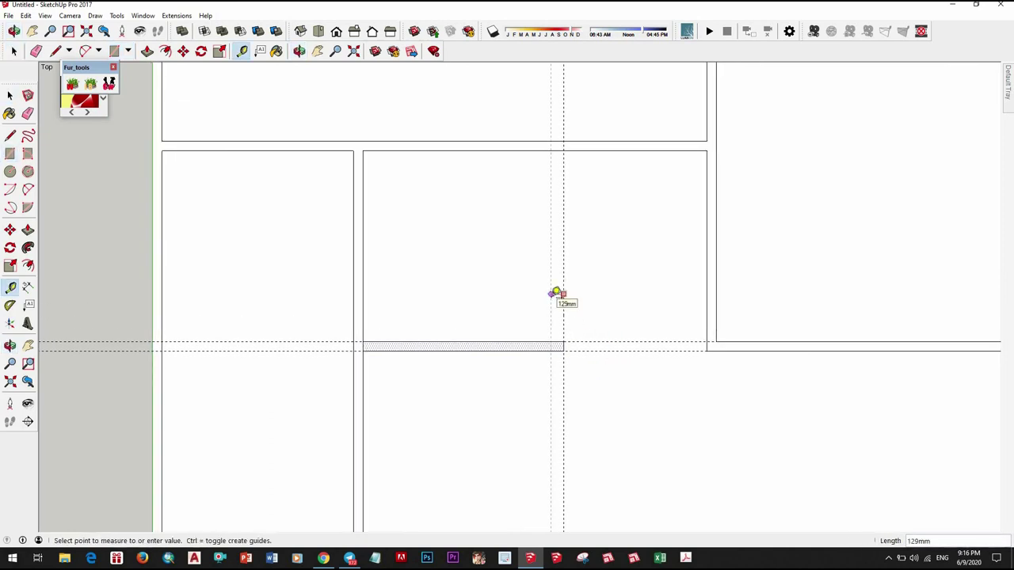
scroll(579, 314, down, 2)
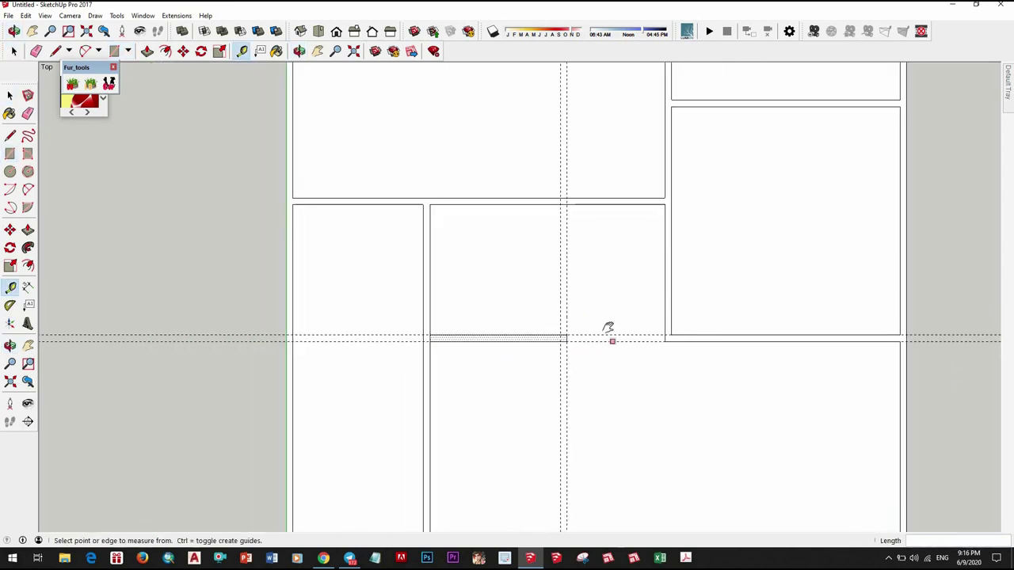
middle_drag(607, 328, 581, 349)
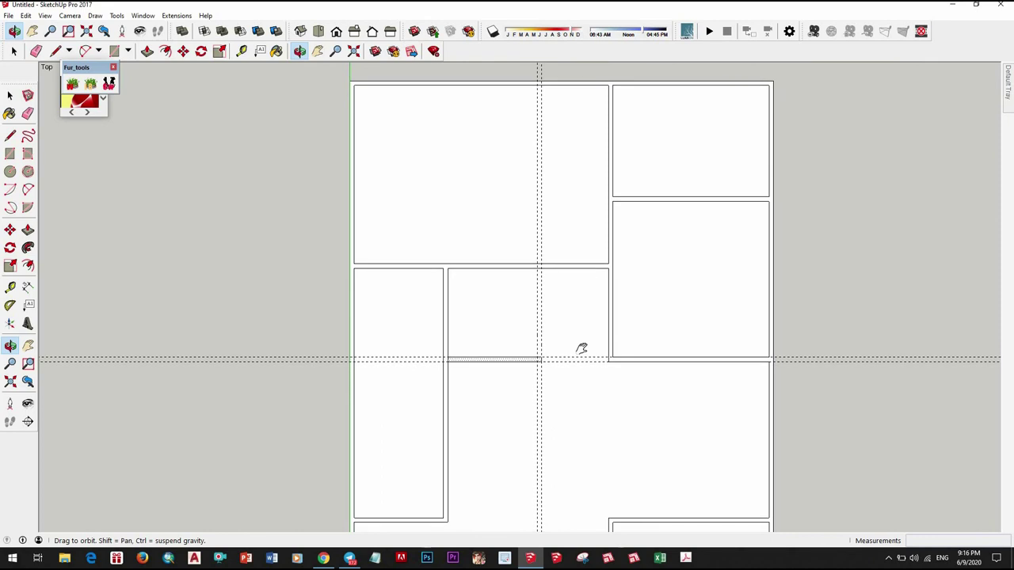
scroll(539, 347, up, 2)
key(space)
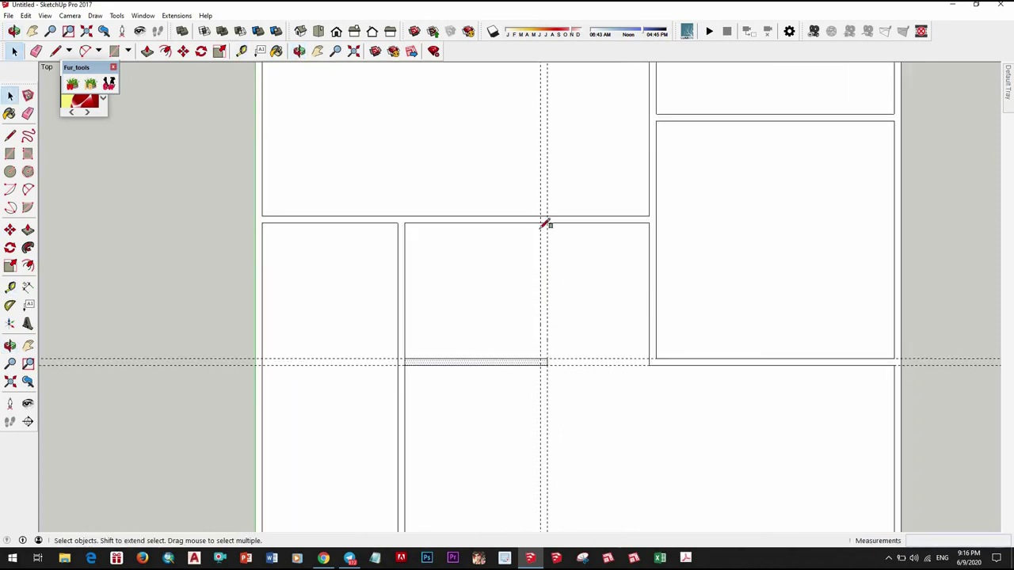
key(r)
scroll(545, 222, up, 2)
click(543, 218)
click(551, 409)
Select the narrow rectangle and shift the plan view left
scroll(543, 385, down, 2)
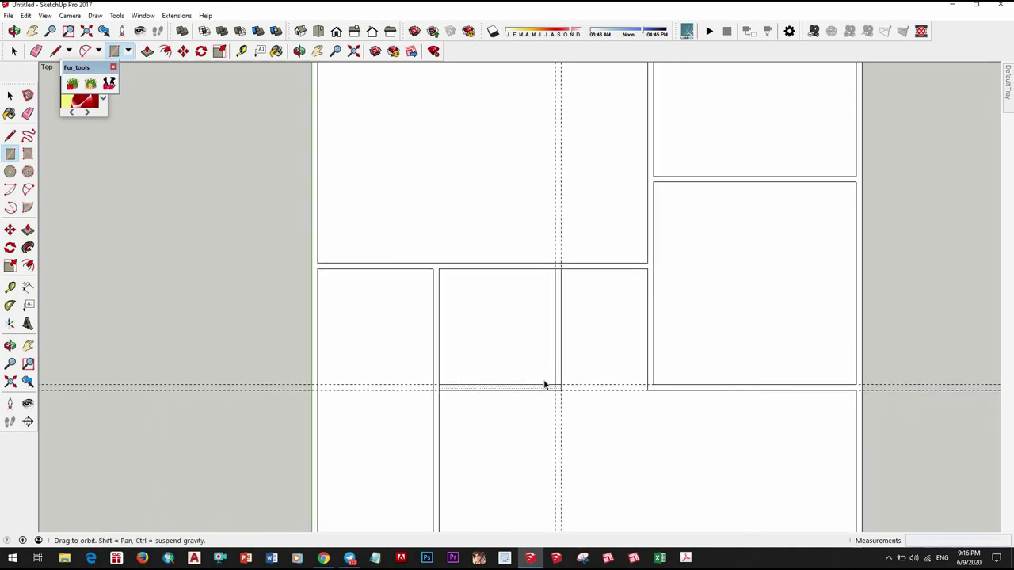
scroll(577, 380, up, 2)
key(space)
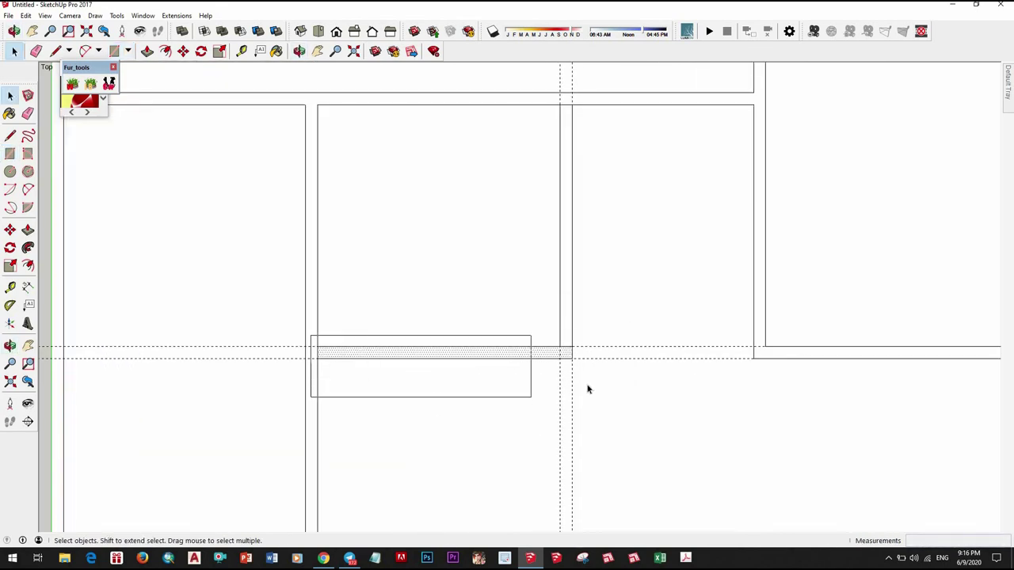
drag(312, 341, 590, 385)
scroll(593, 383, down, 2)
scroll(681, 391, down, 2)
shift+middle_drag(651, 376, 571, 374)
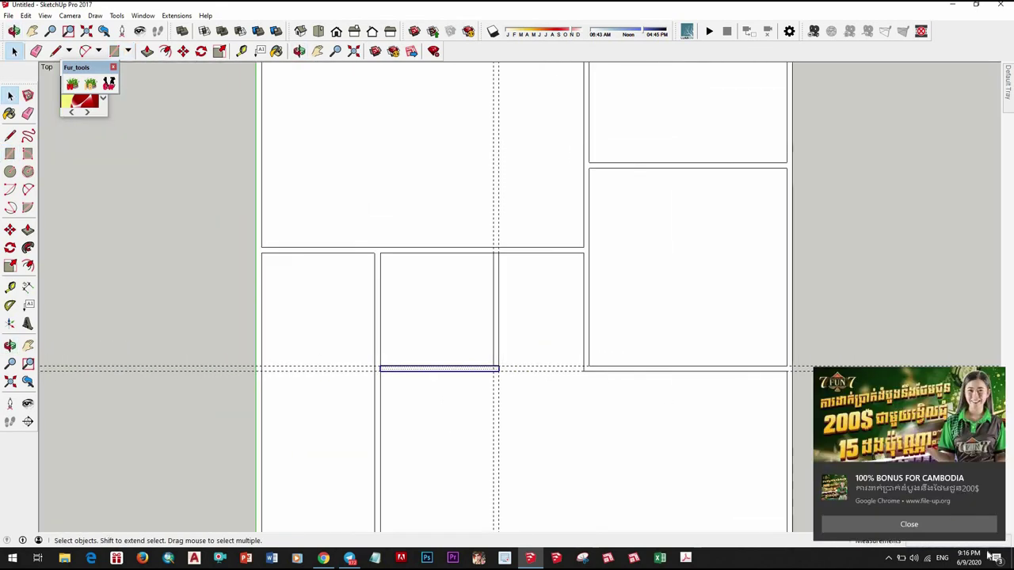
Select the strip's edges and move them into place
key(super+a)
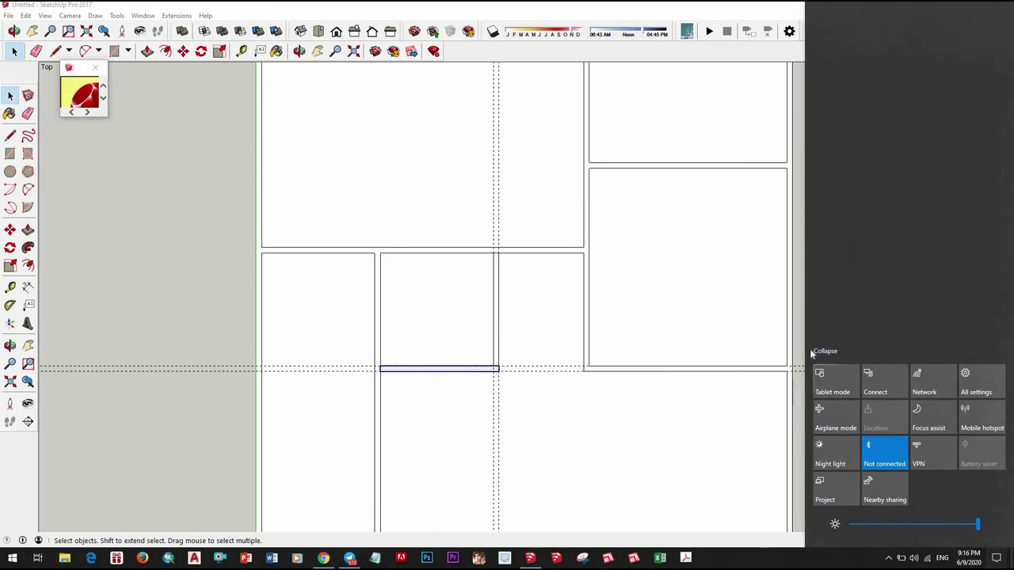
click(773, 409)
drag(344, 353, 790, 388)
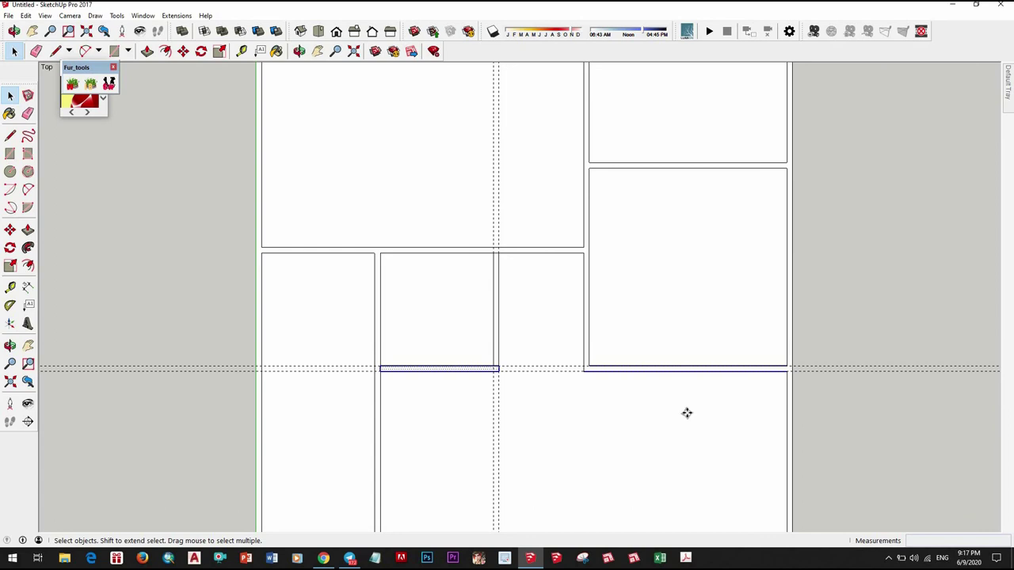
key(m)
click(687, 413)
text(300)
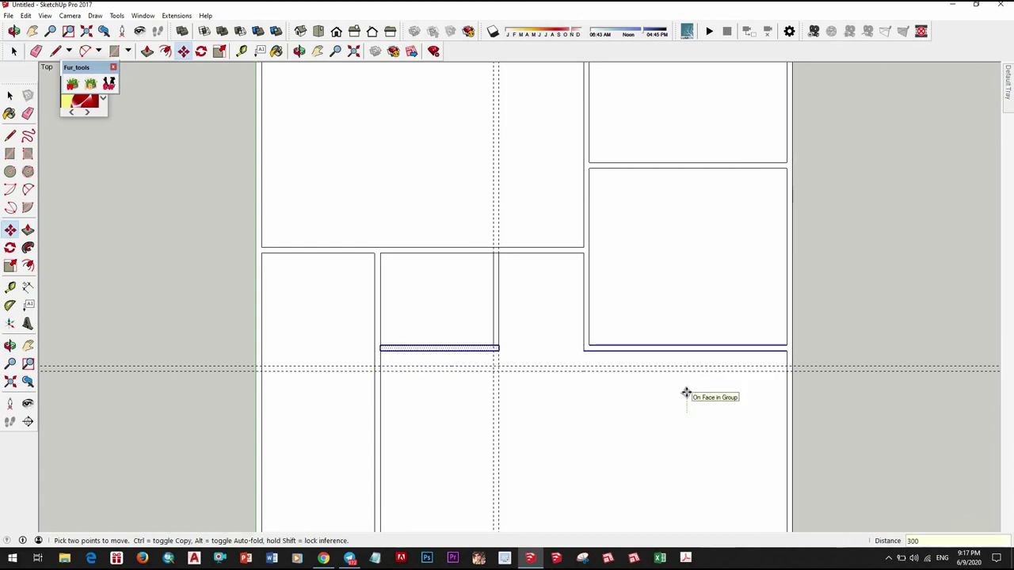
key(Return)
scroll(631, 375, down, 3)
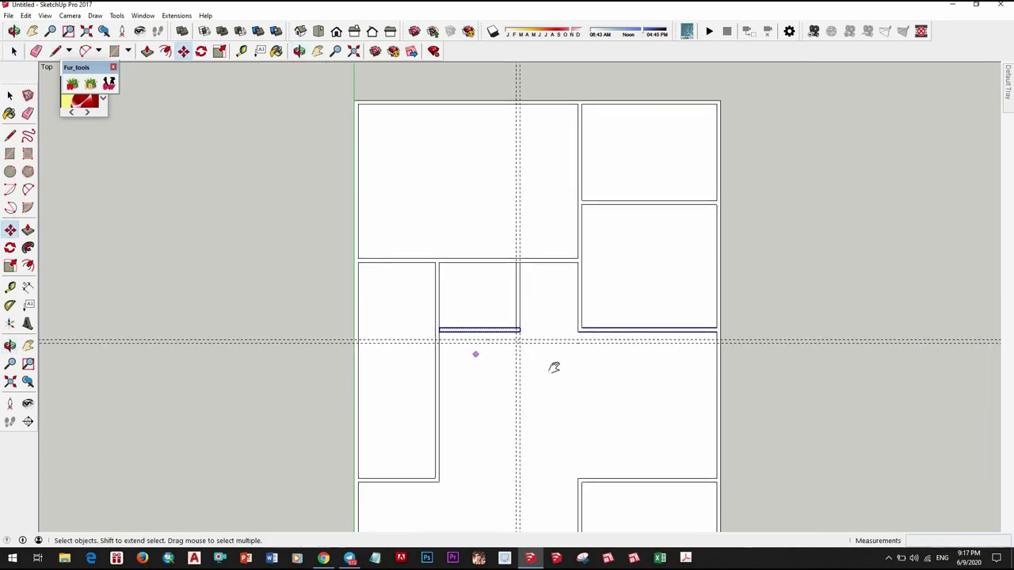
scroll(559, 394, up, 5)
Erase the leftover dashed guide lines around the central room
key(e)
drag(527, 365, 534, 324)
scroll(538, 321, up, 3)
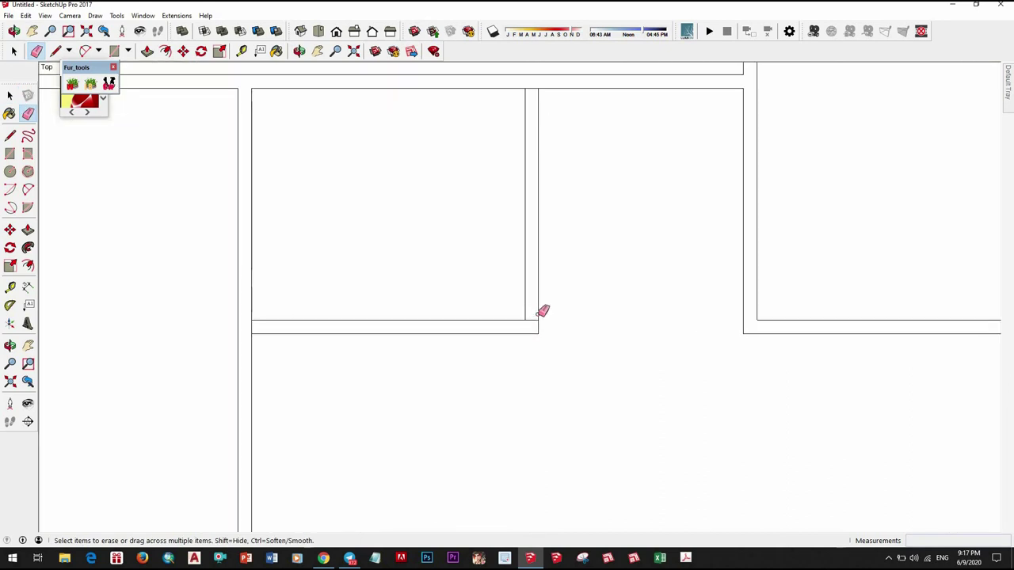
scroll(546, 270, down, 2)
scroll(551, 222, up, 2)
scroll(555, 246, down, 4)
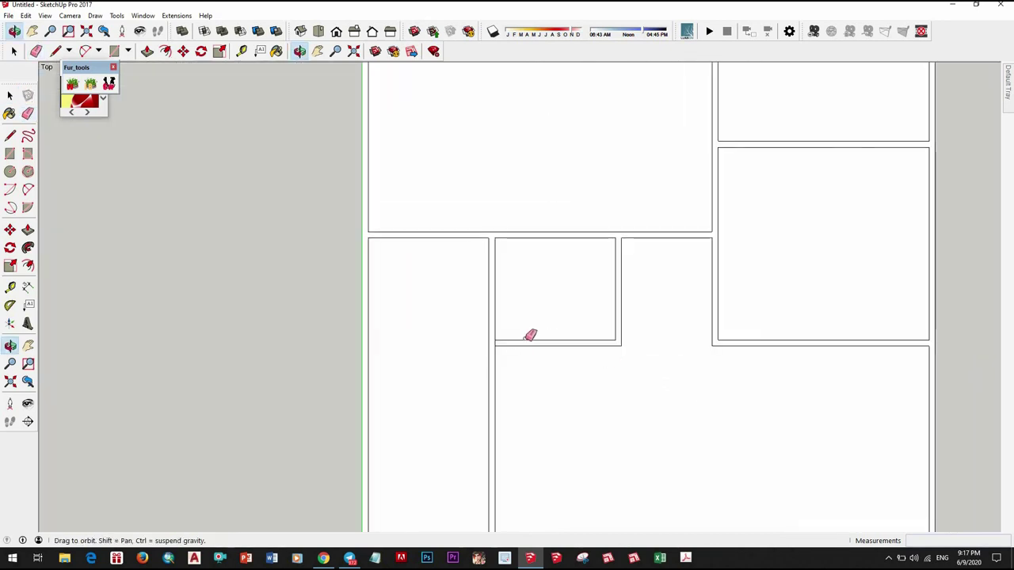
scroll(530, 335, up, 5)
key(space)
scroll(570, 348, down, 2)
scroll(601, 372, down, 2)
Tilt the floor plan into 3D, try a wall extrusion, then undo it
scroll(613, 380, down, 3)
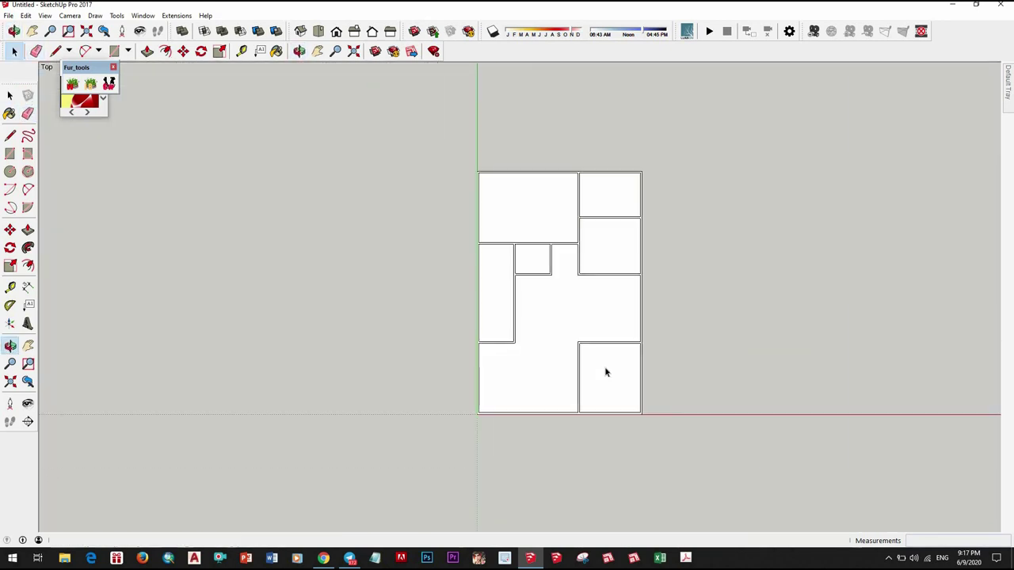
scroll(606, 364, up, 3)
mouse_move(614, 227)
middle_down()
mouse_move(787, 129)
mouse_move(641, 335)
mouse_move(781, 343)
middle_up()
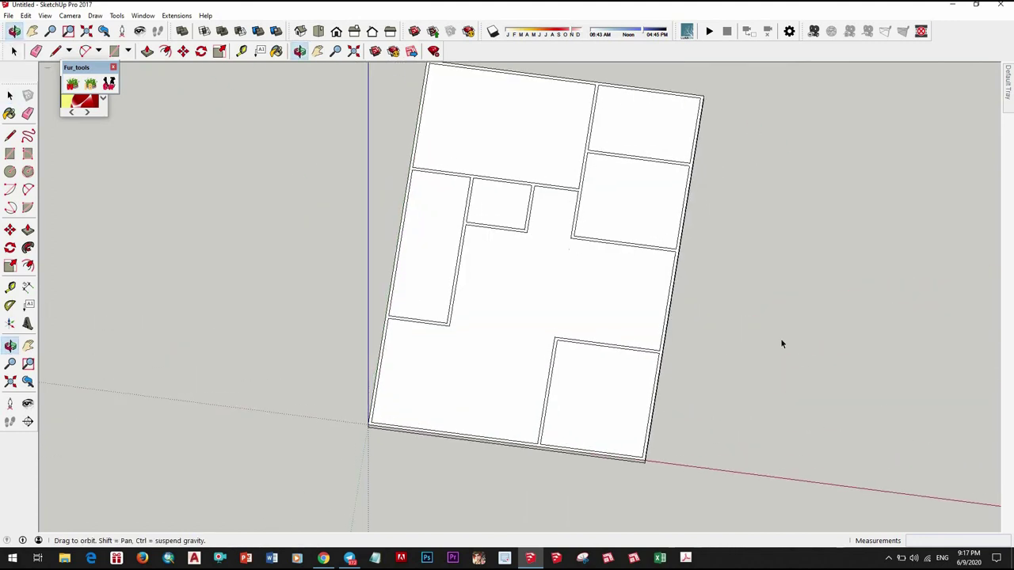
key(p)
scroll(661, 372, up, 3)
double_click(662, 296)
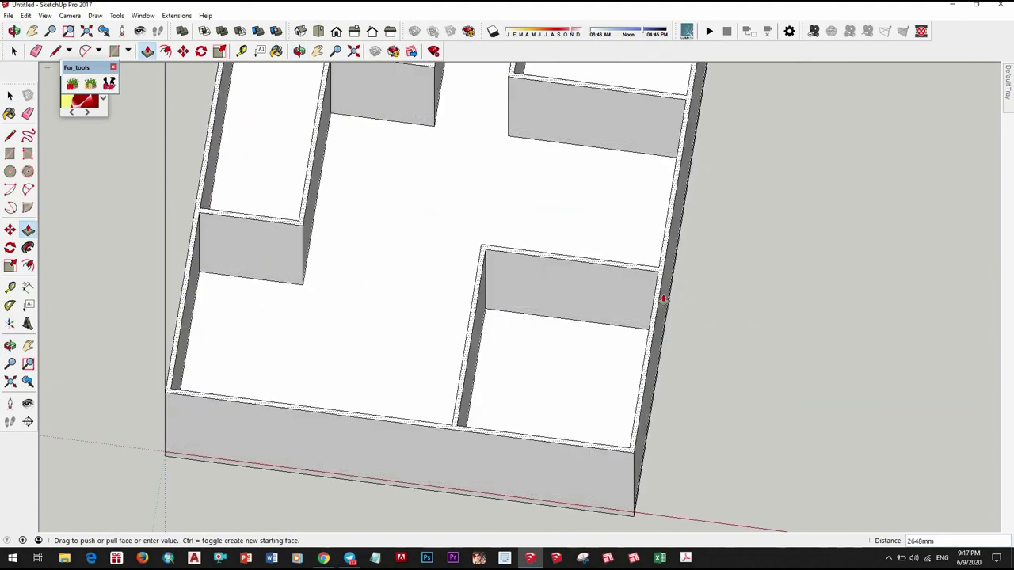
key(ctrl+z)
scroll(527, 339, down, 3)
scroll(534, 327, up, 5)
scroll(529, 325, up, 3)
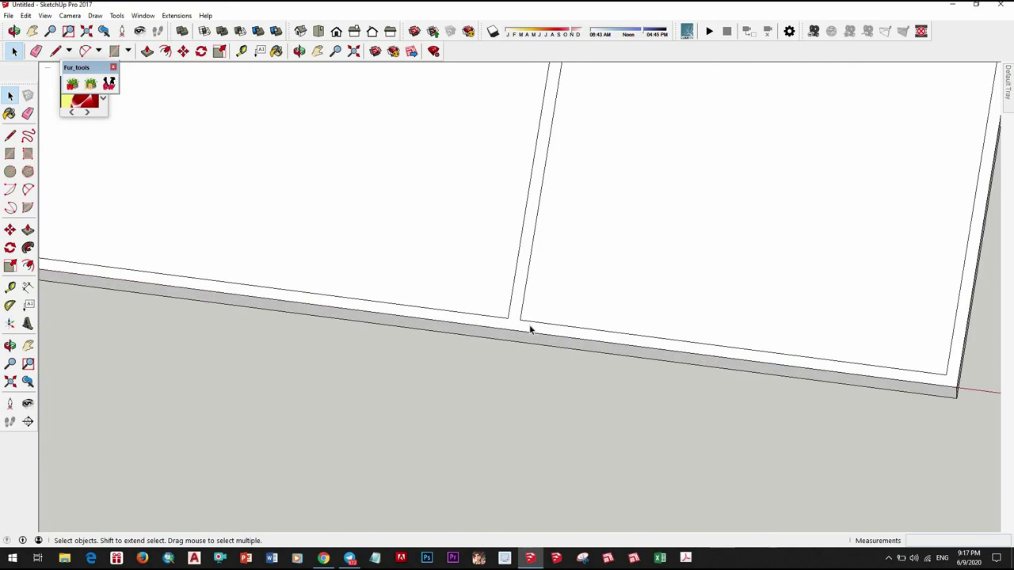
Start Line fixes at the left and right wall corners, cancelling each unfinished line
key(l)
scroll(527, 314, up, 1)
click(527, 315)
key(space)
scroll(532, 325, down, 3)
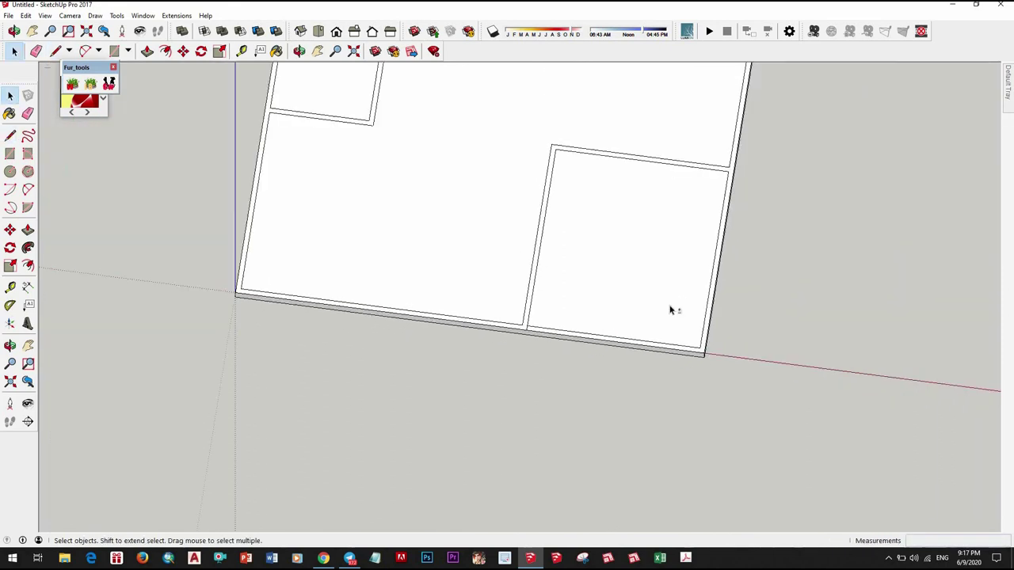
scroll(670, 309, up, 3)
scroll(674, 268, up, 2)
key(l)
scroll(649, 254, up, 1)
click(669, 247)
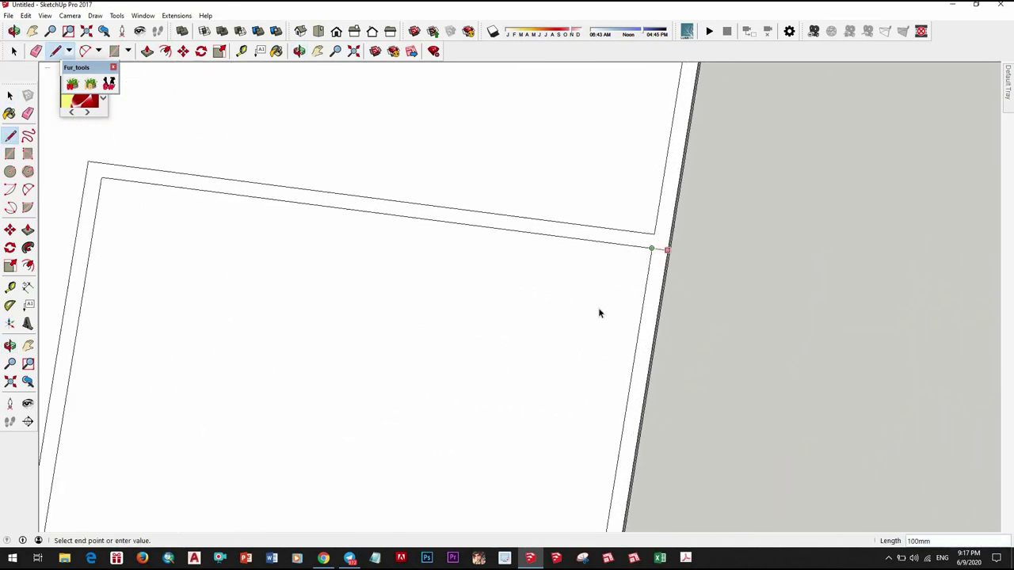
key(space)
scroll(600, 312, down, 2)
With the Eraser, inspect the slab edge and right wall corner, then view the whole plan
middle_drag(629, 248, 625, 311)
key(e)
scroll(626, 309, up, 2)
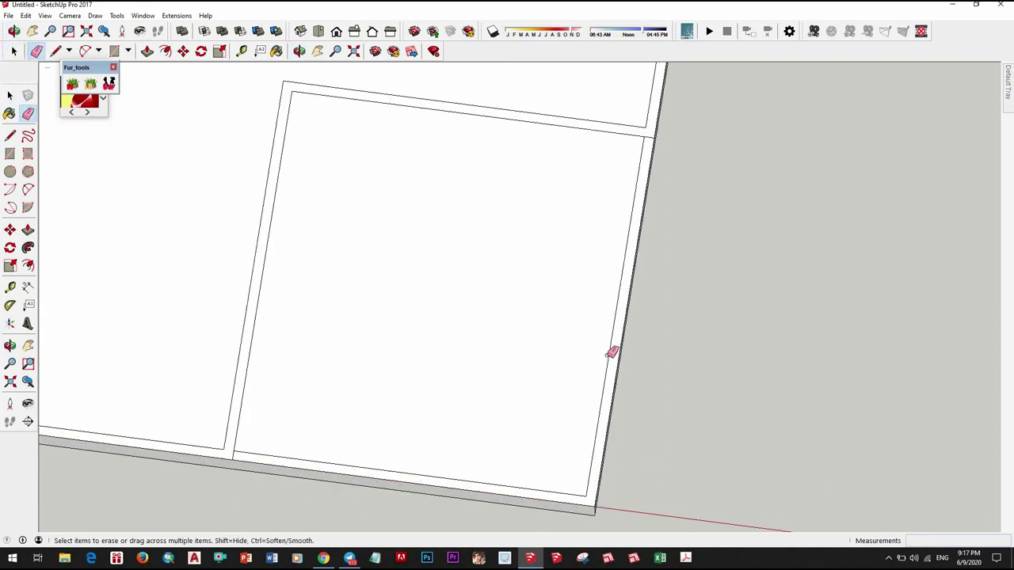
scroll(610, 351, up, 1)
middle_drag(559, 339, 602, 412)
scroll(600, 412, up, 2)
key(space)
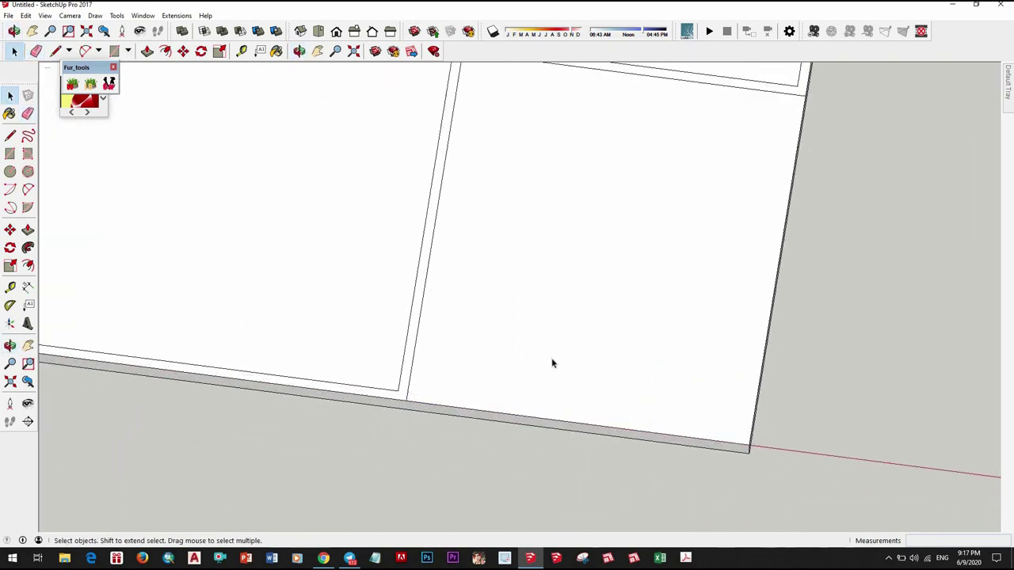
scroll(673, 404, down, 3)
middle_drag(704, 412, 611, 372)
scroll(301, 153, up, 3)
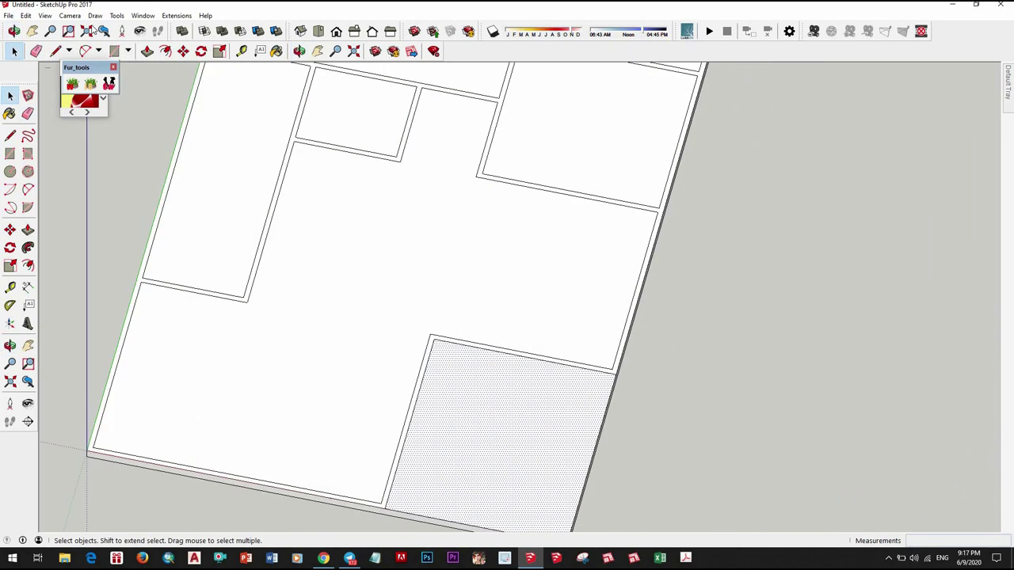
scroll(301, 153, down, 3)
Set the camera to standard Perspective projection
key(alt+c)
key(Down)
key(Down)
key(Down)
key(Down)
key(Return)
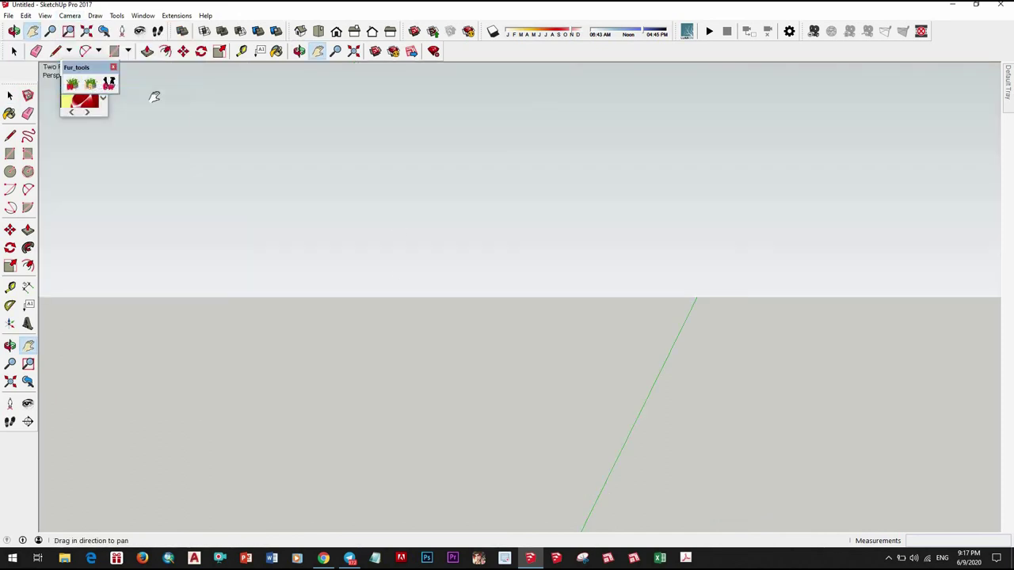
mouse_move(559, 190)
middle_down()
mouse_move(505, 344)
mouse_move(608, 286)
middle_up()
drag(607, 286, 150, 111)
key(space)
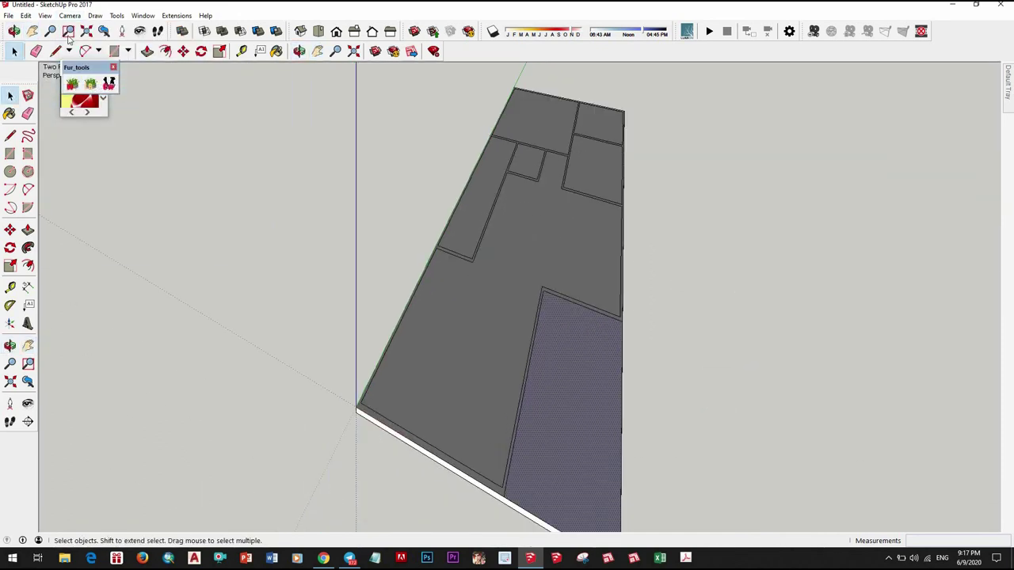
key(alt+c)
key(Down)
key(Down)
key(Down)
key(Down)
key(Return)
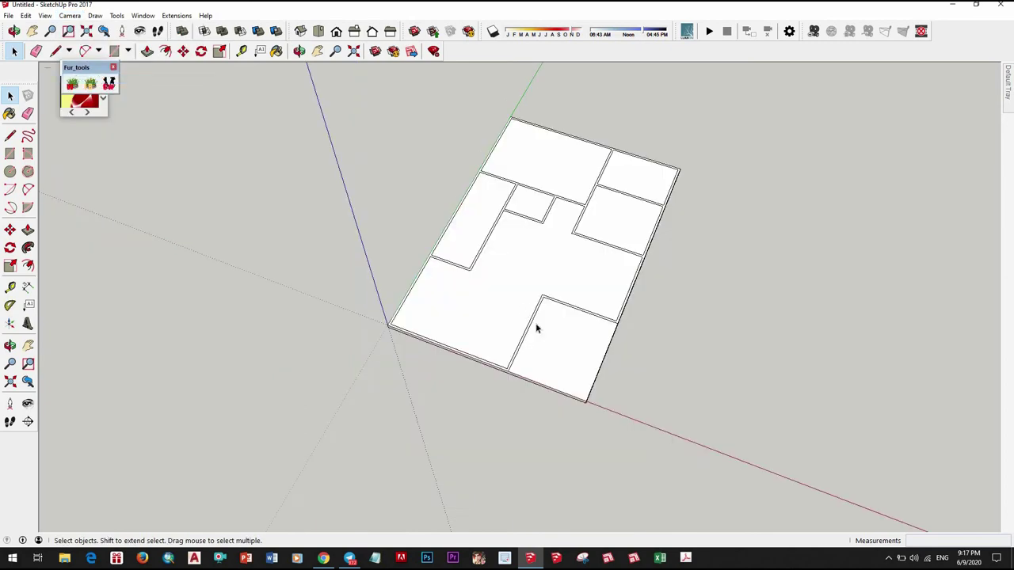
Pick the wall outline faces with Push/Pull to begin raising them
scroll(570, 329, up, 2)
key(p)
scroll(565, 319, up, 2)
click(541, 258)
Pull the wall faces up to a height of 4000 mm
click(550, 132)
scroll(550, 131, down, 5)
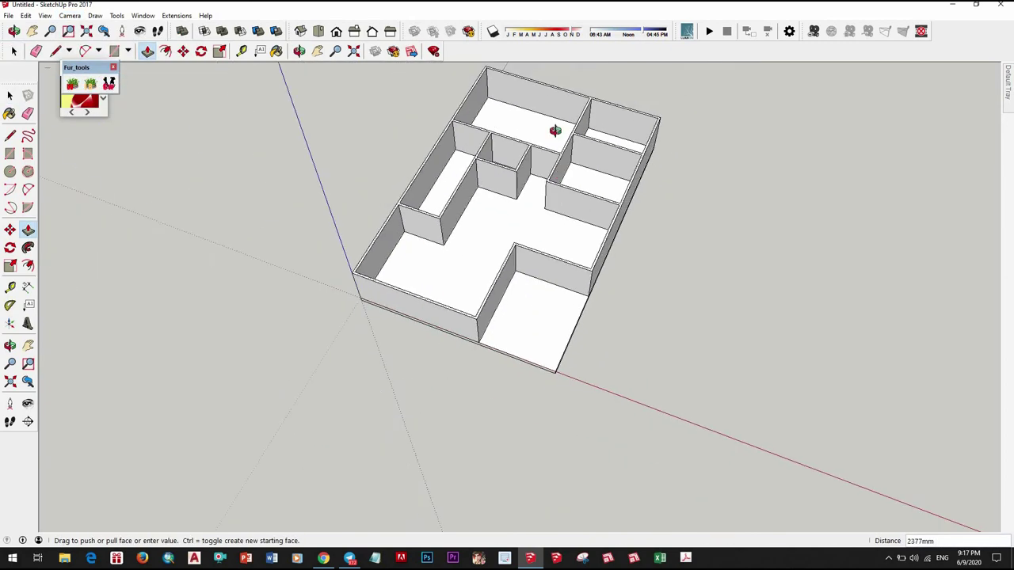
mouse_move(550, 132)
middle_down()
mouse_move(419, 122)
mouse_move(522, 177)
mouse_move(660, 341)
mouse_move(744, 375)
mouse_move(645, 251)
mouse_move(685, 227)
middle_up()
text(4000)
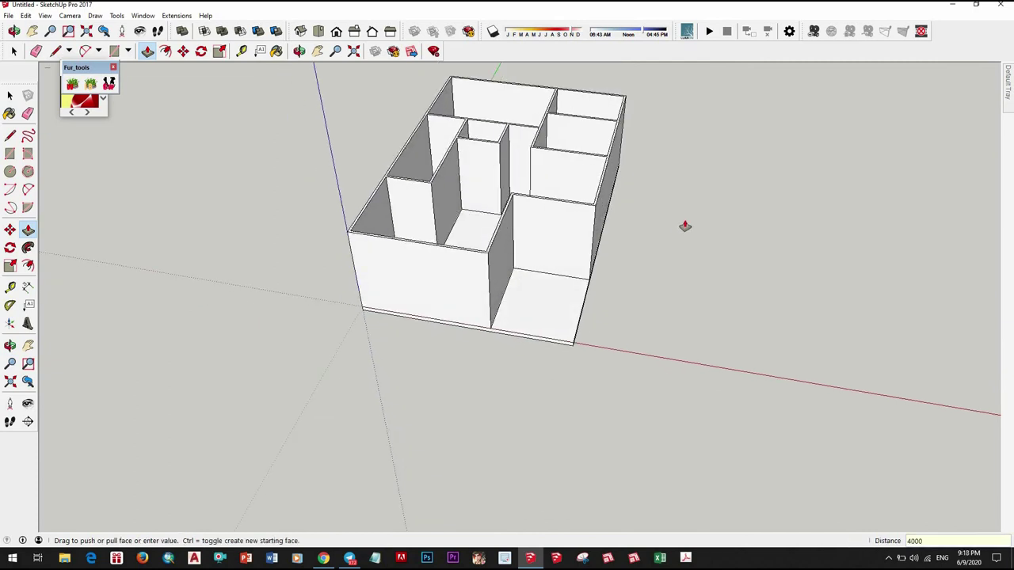
key(Return)
key(space)
scroll(464, 98, down, 3)
Select all the geometry and make the entire house shell one group
mouse_move(464, 97)
middle_down()
mouse_move(314, 182)
mouse_move(535, 353)
mouse_move(436, 294)
mouse_move(654, 369)
mouse_move(565, 201)
mouse_move(394, 297)
mouse_move(595, 335)
mouse_move(616, 291)
middle_up()
scroll(535, 353, up, 3)
key(ctrl+a)
right_click(616, 291)
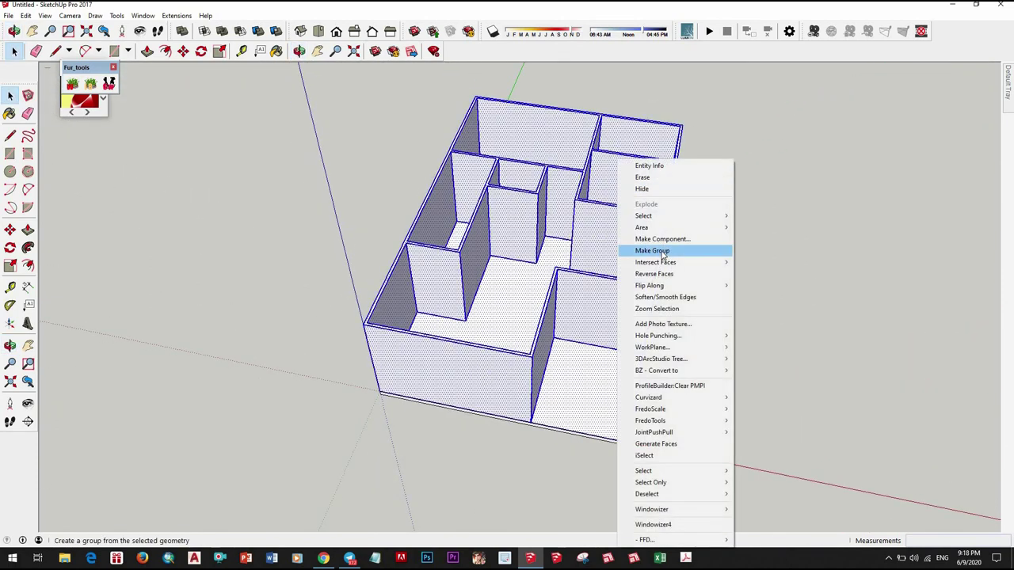
click(662, 254)
Orbit and zoom to the front-right corner of the house
mouse_move(581, 380)
middle_down()
mouse_move(604, 367)
mouse_move(546, 208)
mouse_move(577, 296)
middle_up()
scroll(605, 366, up, 3)
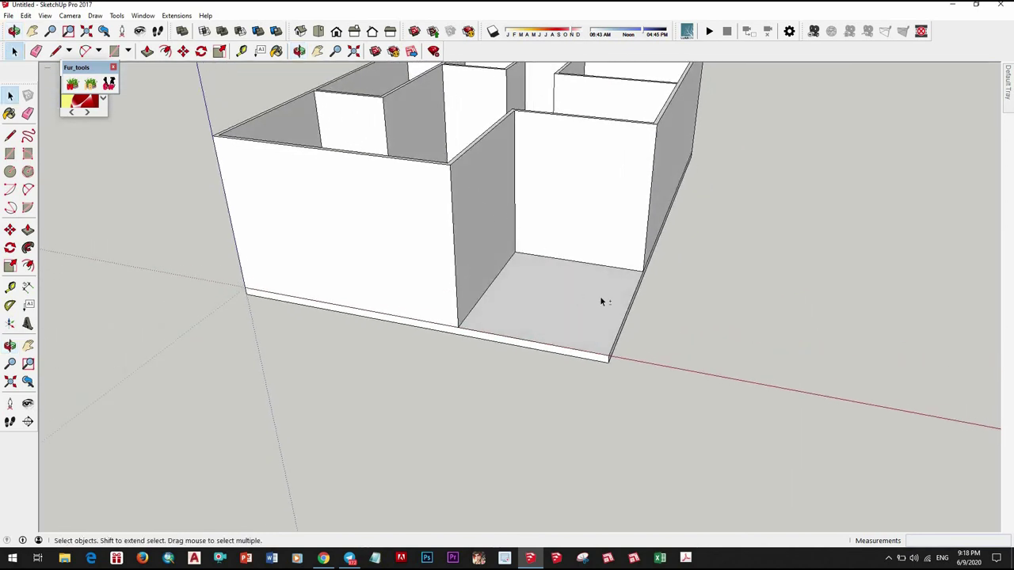
scroll(599, 295, up, 3)
mouse_move(599, 295)
middle_down()
mouse_move(560, 340)
mouse_move(541, 348)
mouse_move(525, 335)
middle_up()
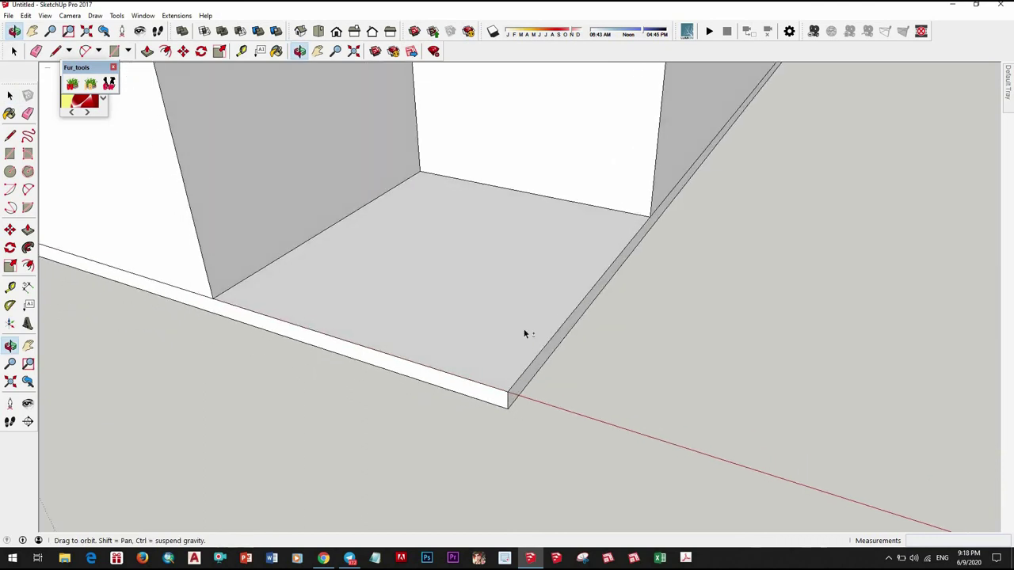
scroll(549, 330, up, 2)
scroll(557, 319, up, 2)
scroll(768, 323, down, 2)
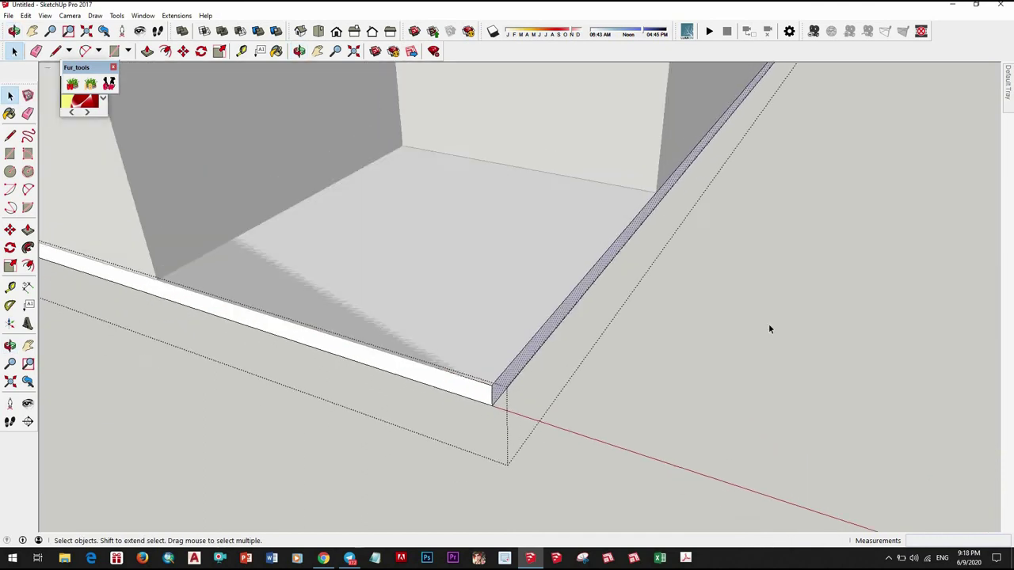
scroll(644, 385, down, 5)
scroll(619, 356, down, 3)
scroll(618, 350, up, 2)
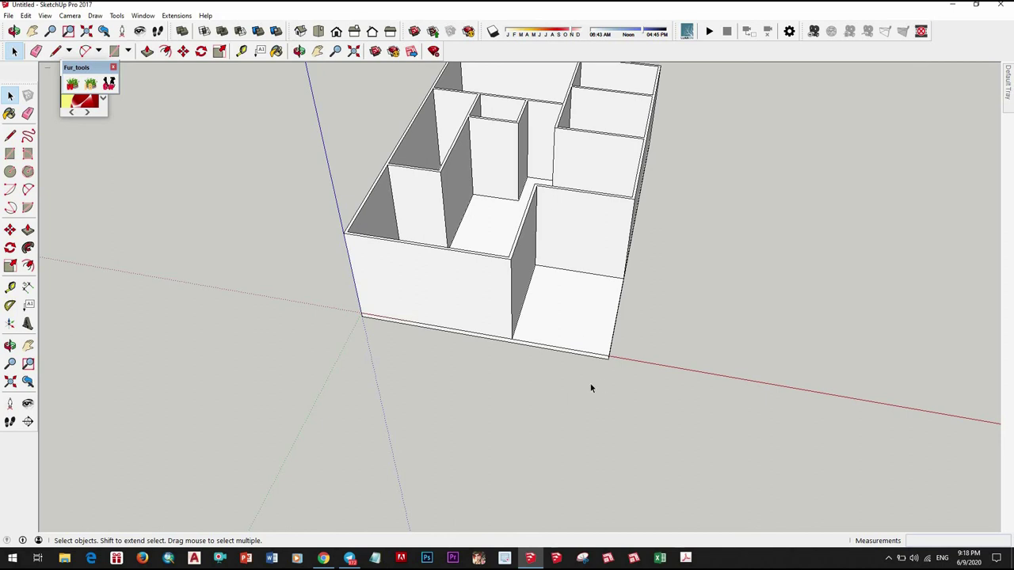
scroll(598, 384, up, 2)
scroll(606, 385, up, 2)
Draw a small square on the slab and pull it into a 4000 mm column
key(r)
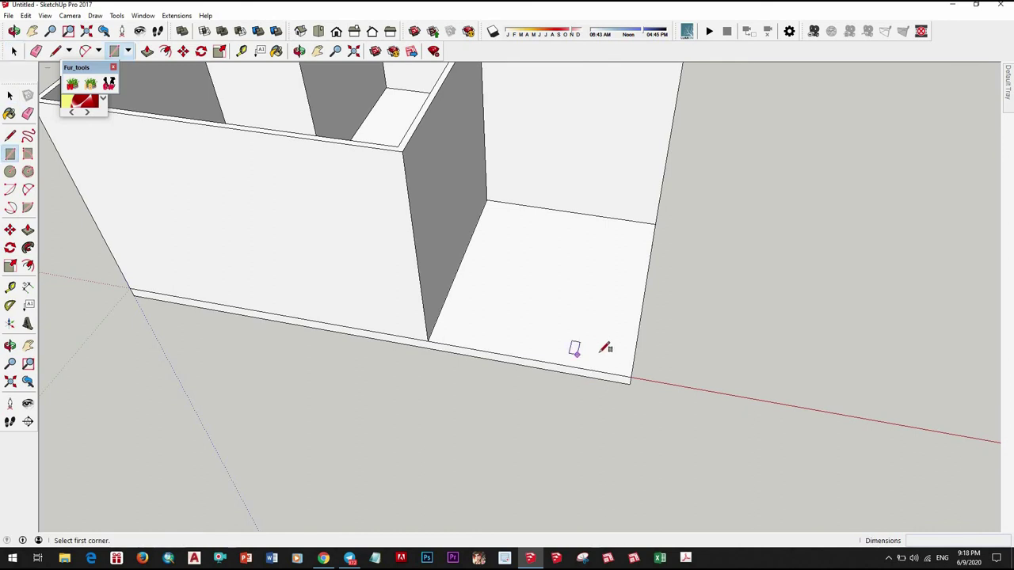
click(567, 334)
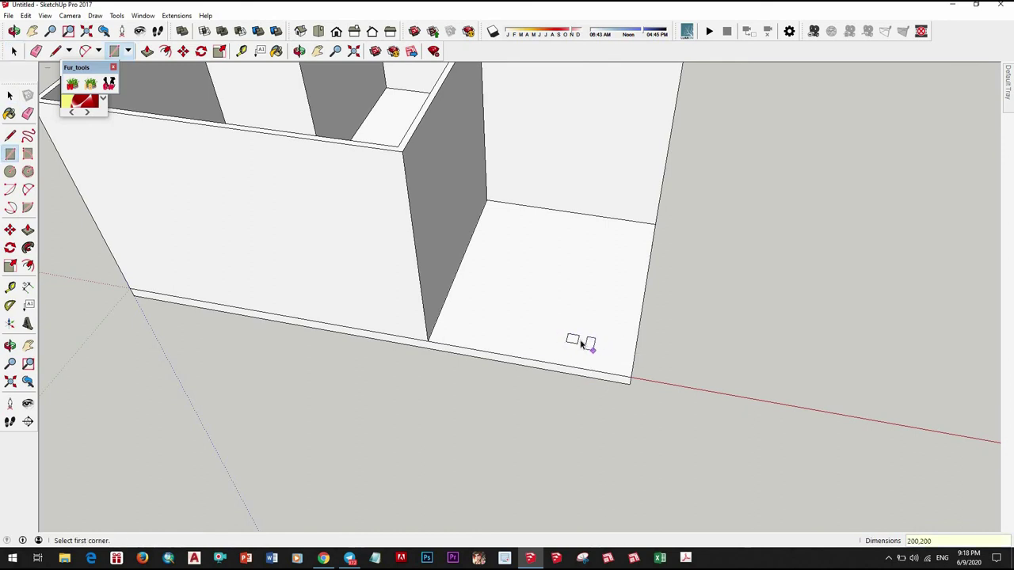
key(space)
scroll(582, 344, up, 1)
key(p)
click(569, 339)
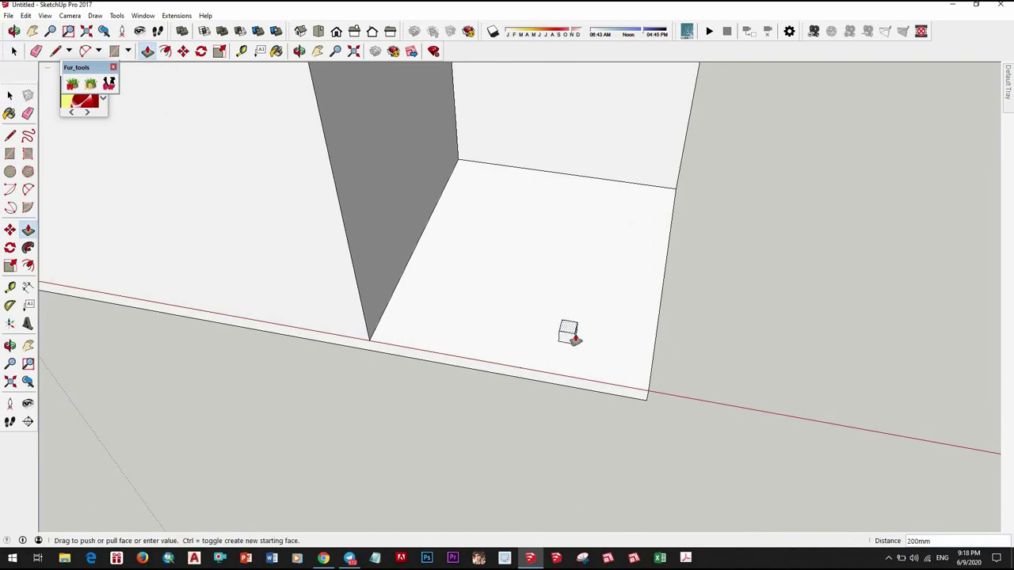
scroll(568, 339, down, 3)
scroll(559, 317, down, 2)
click(578, 236)
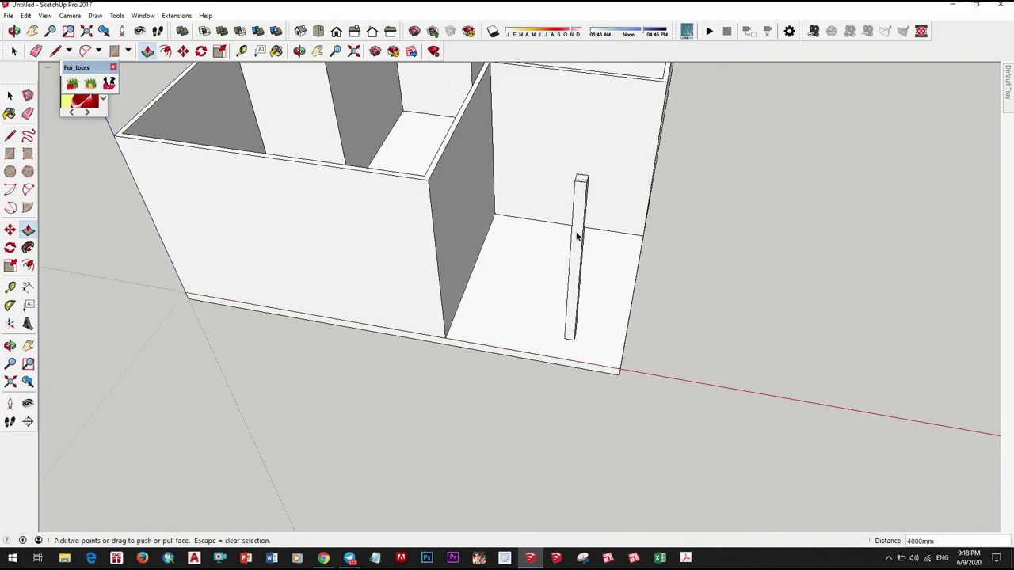
key(space)
Make the whole column a component
triple_click(577, 236)
right_click(578, 261)
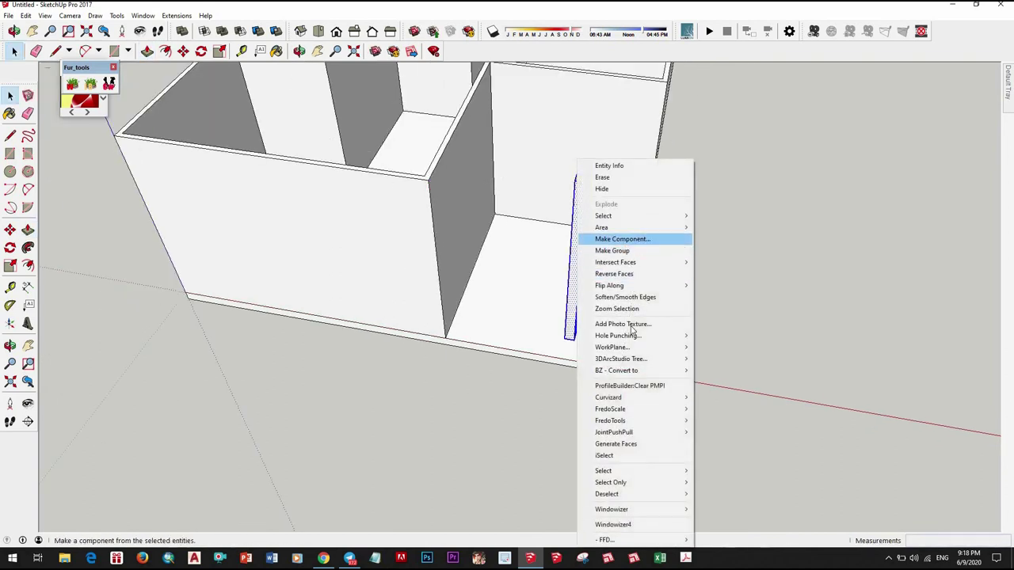
click(620, 236)
key(Return)
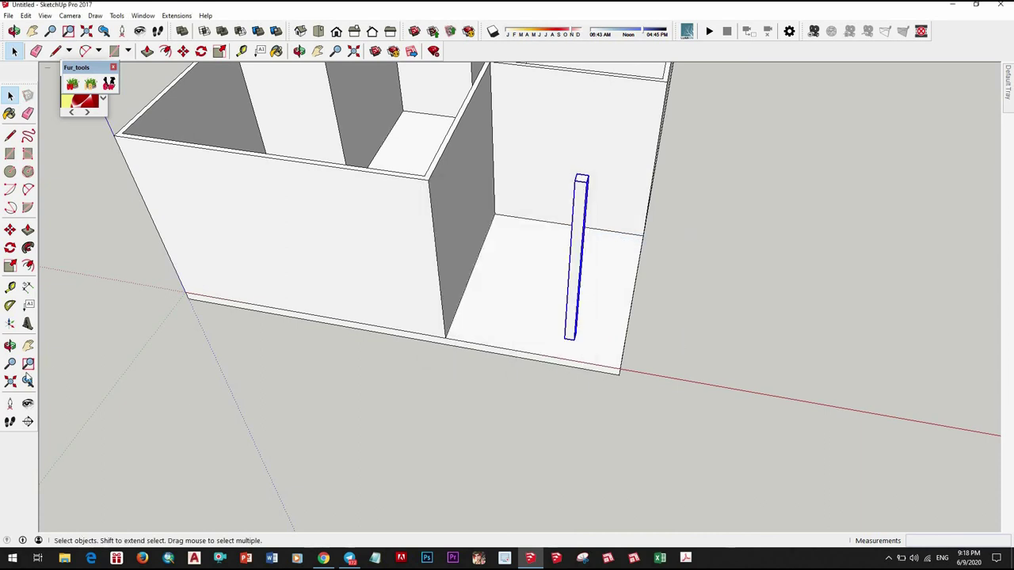
Look down on the column and start copying it with Move plus Ctrl
key(m)
middle_drag(541, 346, 583, 398)
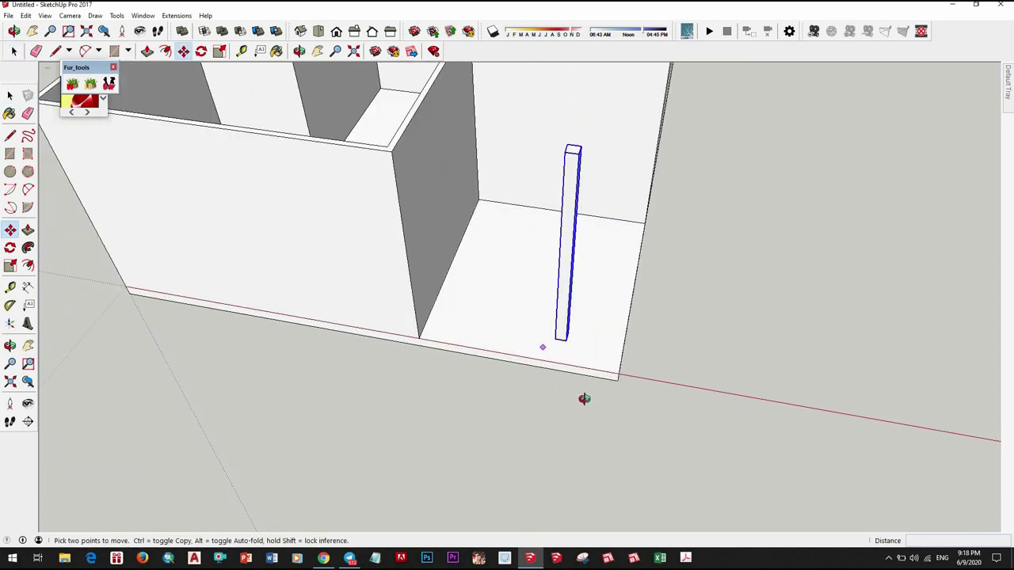
scroll(554, 355, up, 3)
scroll(514, 325, up, 2)
scroll(514, 325, up, 1)
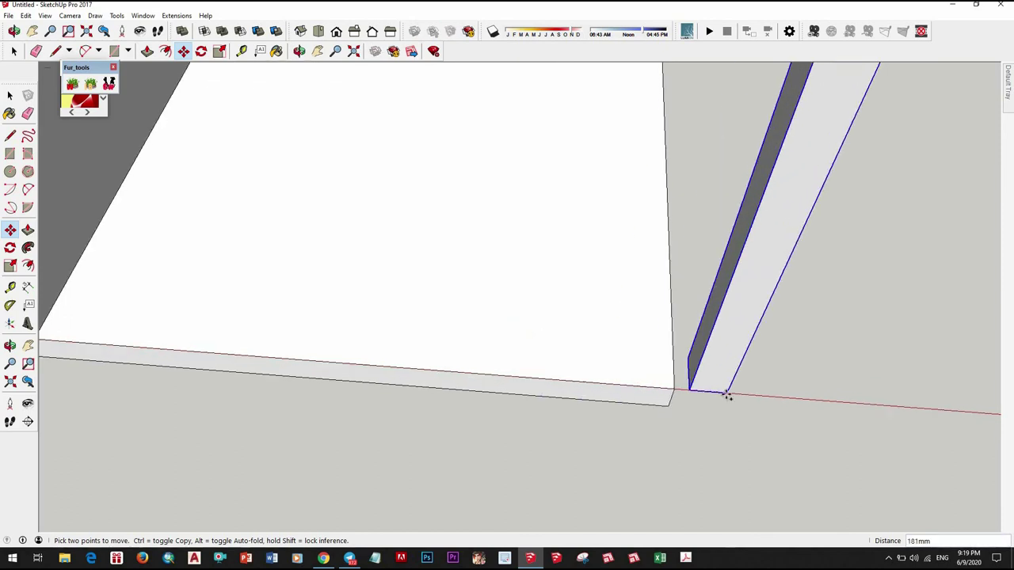
key(ctrl)
text(200)
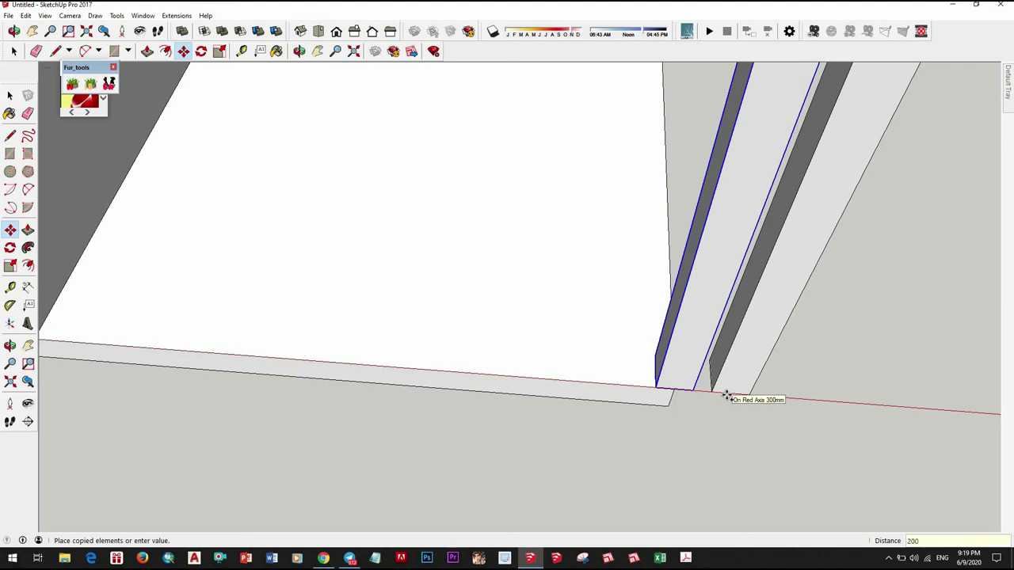
Cancel placing the copy, erase the extra post, and view the walls and post
key(Escape)
key(space)
right_click(689, 335)
click(716, 116)
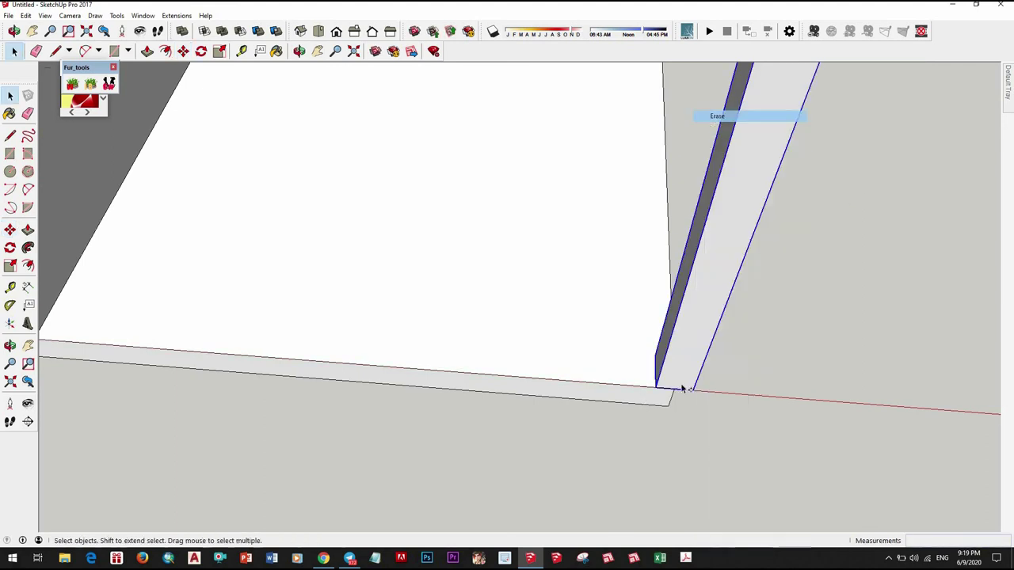
mouse_move(681, 388)
middle_down()
mouse_move(473, 426)
mouse_move(532, 373)
middle_up()
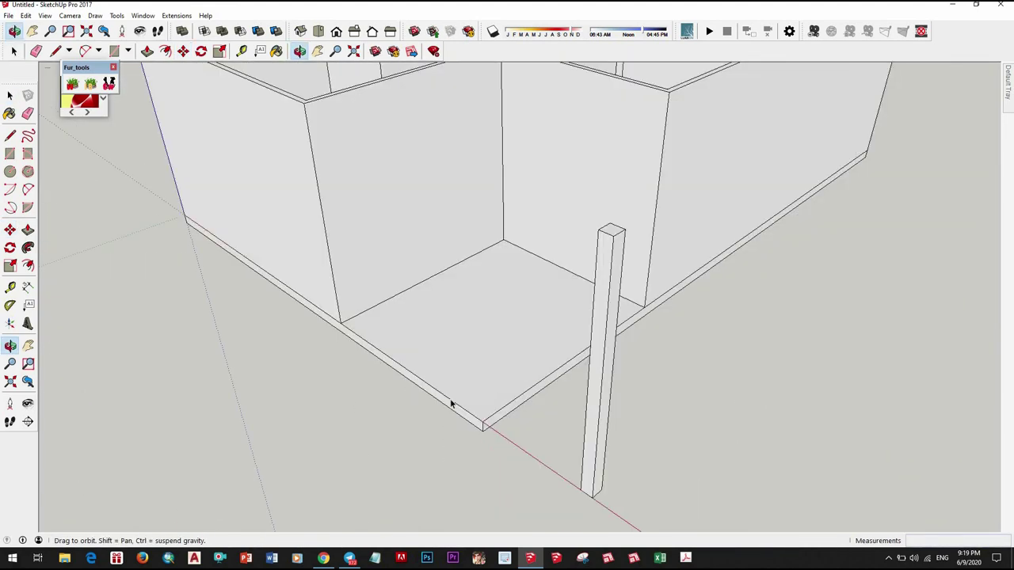
Draw a short line splitting the slab's side edge
middle_drag(451, 404, 532, 415)
scroll(633, 351, up, 3)
scroll(644, 351, up, 3)
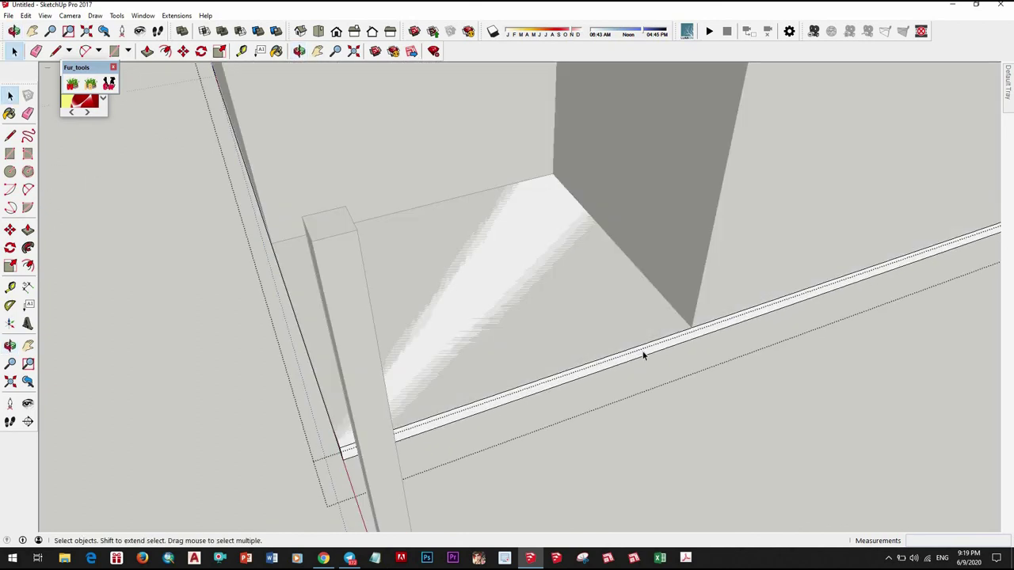
key(l)
click(691, 328)
click(689, 339)
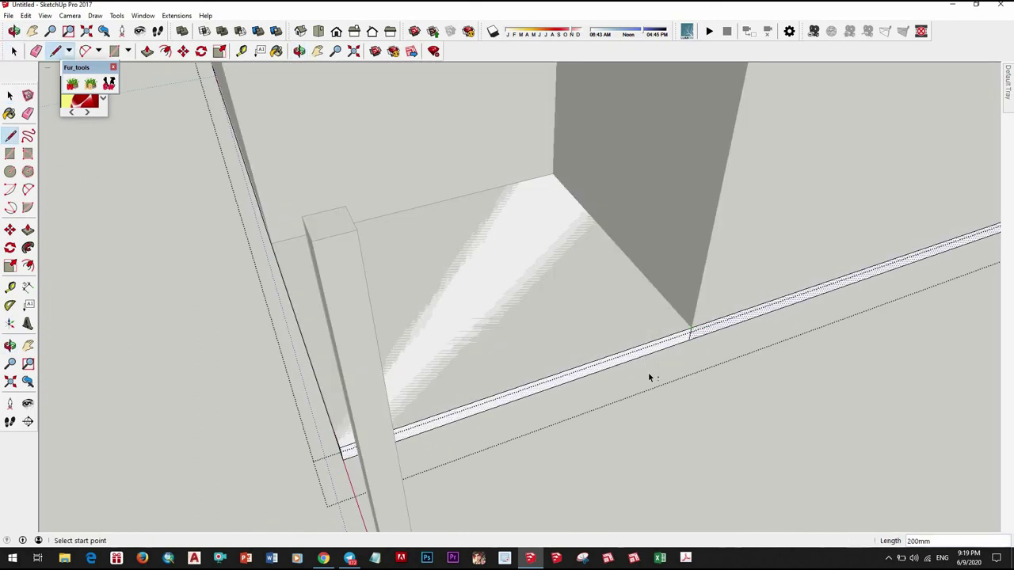
key(space)
Push/Pull the split slab edge strip out 140 mm
key(o)
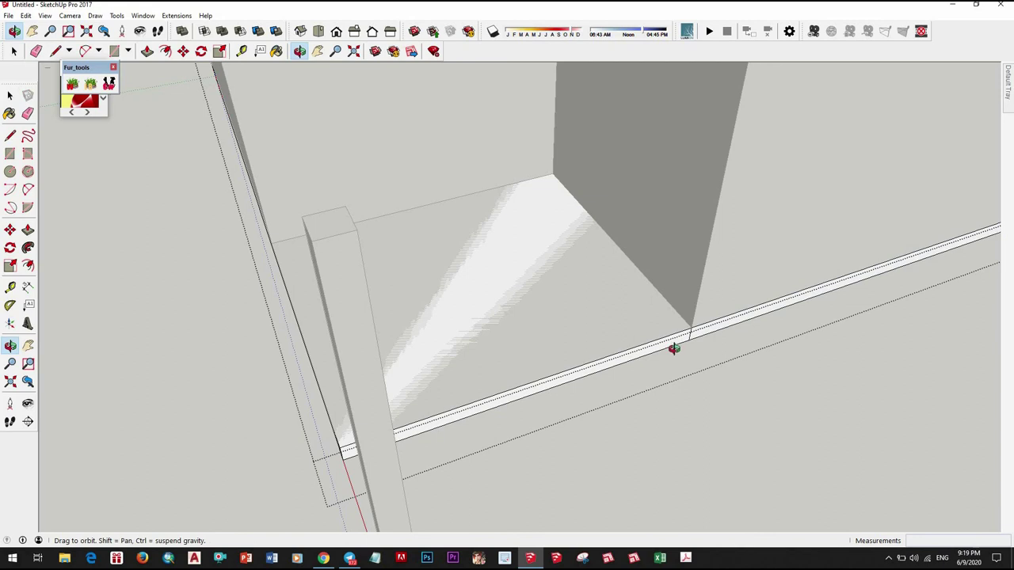
key(p)
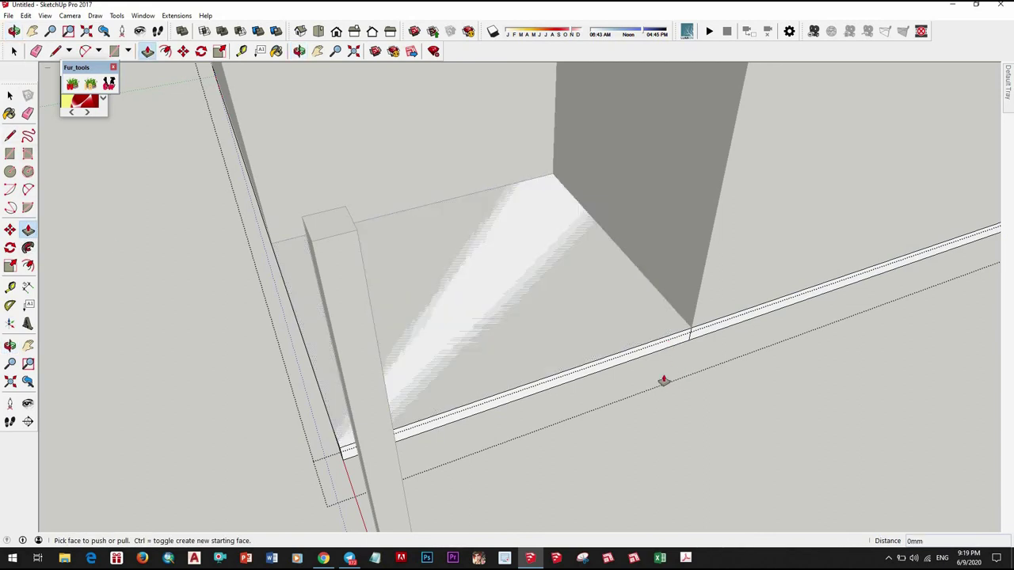
scroll(663, 380, down, 3)
mouse_move(555, 412)
middle_down()
mouse_move(539, 364)
mouse_move(507, 343)
middle_up()
scroll(538, 357, up, 2)
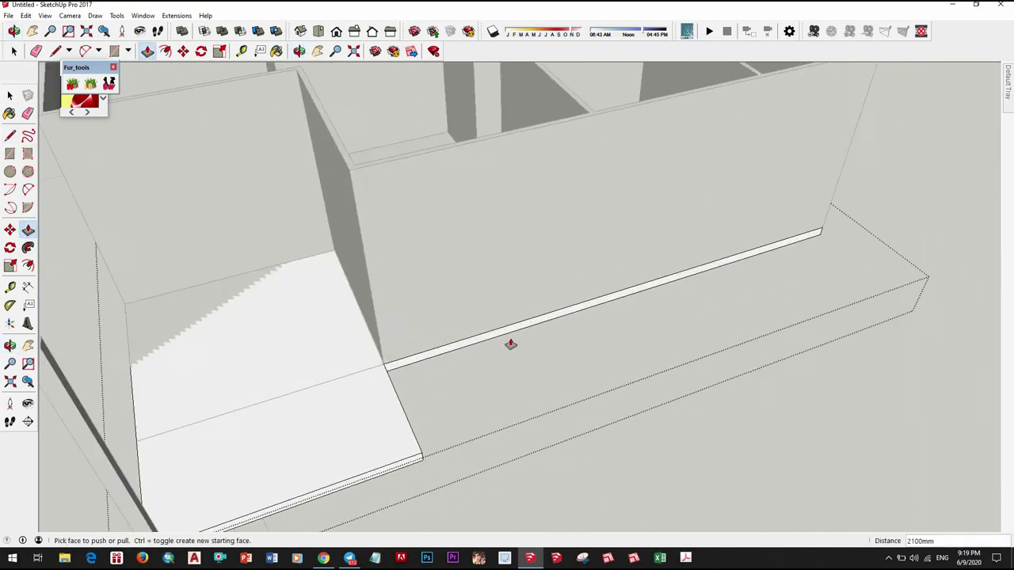
scroll(511, 336, up, 3)
click(521, 346)
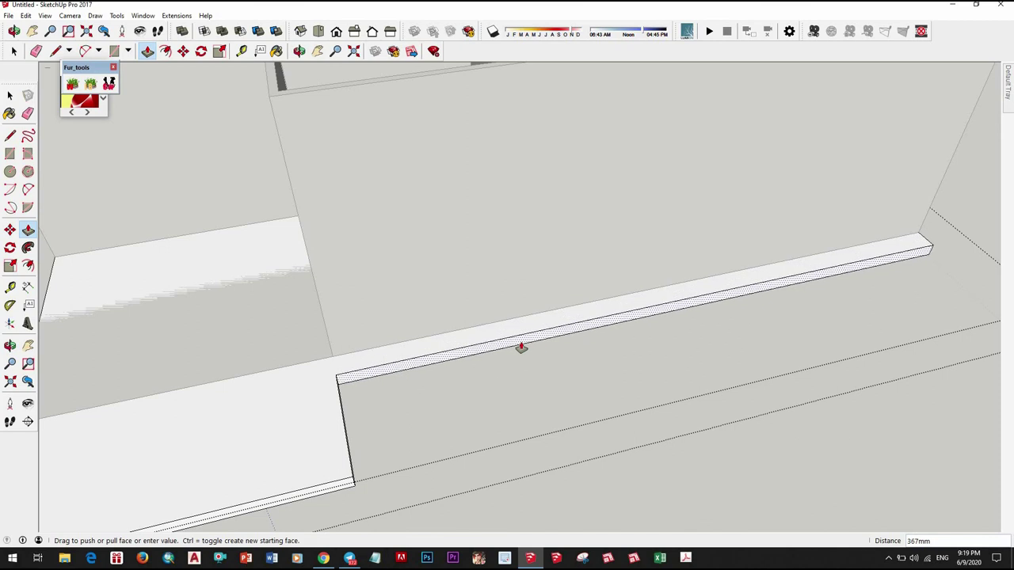
key(Return)
scroll(554, 380, down, 5)
Orbit to a low three-quarter view of the slab's front-right corner
mouse_move(666, 423)
middle_down()
mouse_move(807, 423)
mouse_move(837, 231)
mouse_move(728, 229)
mouse_move(719, 328)
mouse_move(588, 407)
mouse_move(599, 396)
middle_up()
scroll(599, 396, up, 2)
middle_drag(597, 354, 592, 366)
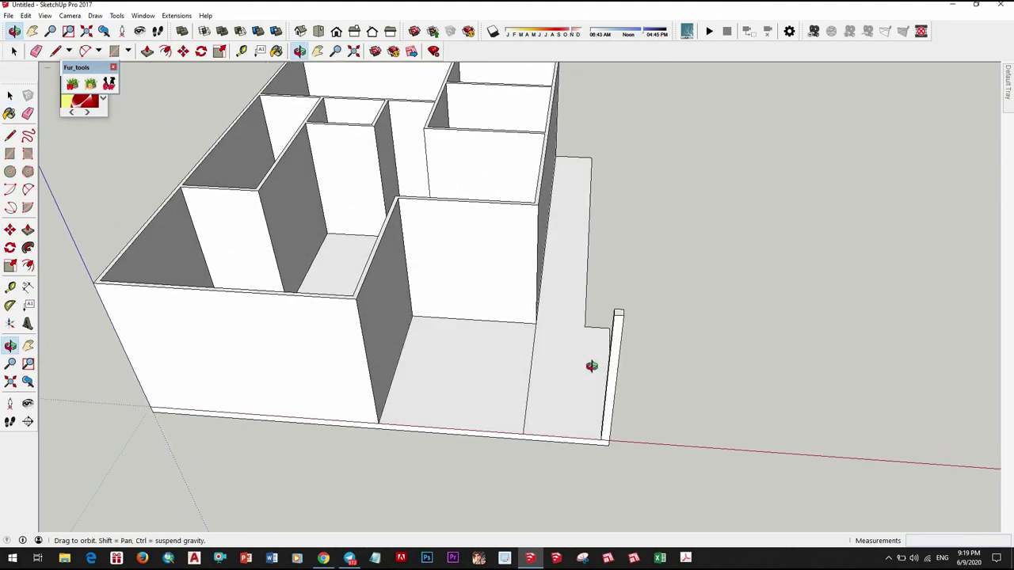
middle_drag(348, 402, 542, 399)
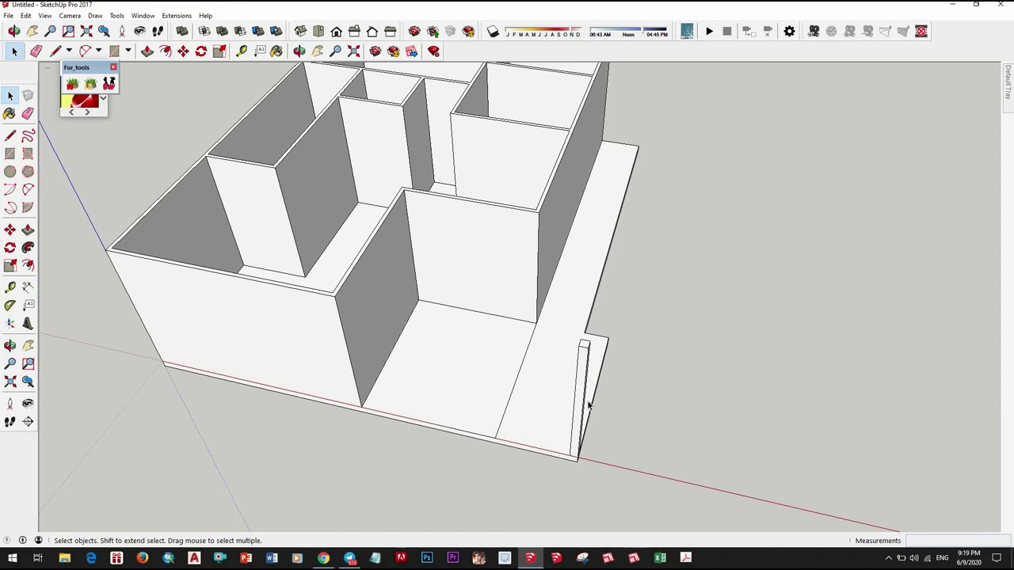
middle_drag(529, 400, 523, 385)
scroll(538, 383, up, 5)
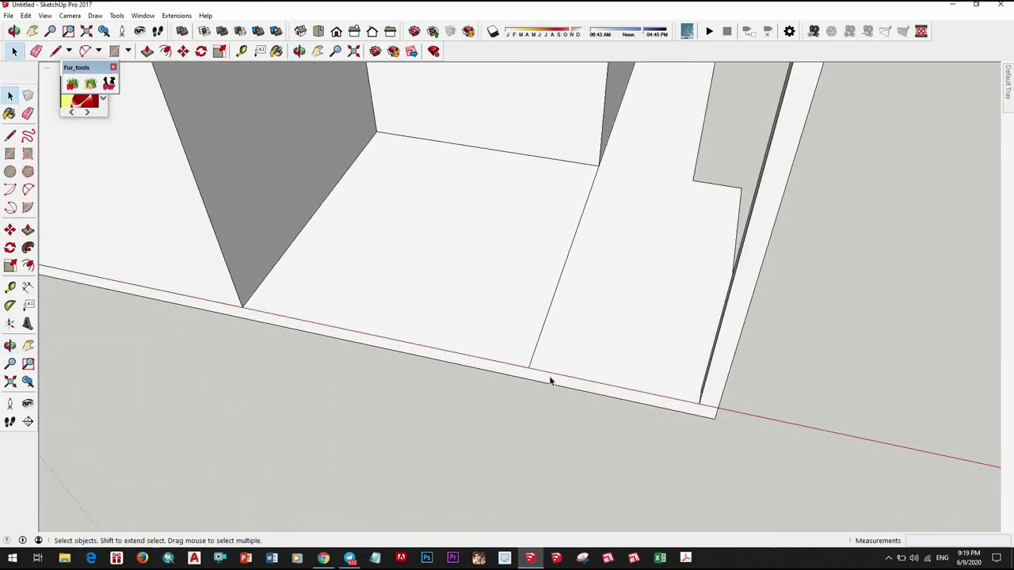
Extend the slab's front face 2000 mm beyond the front wall
click(570, 387)
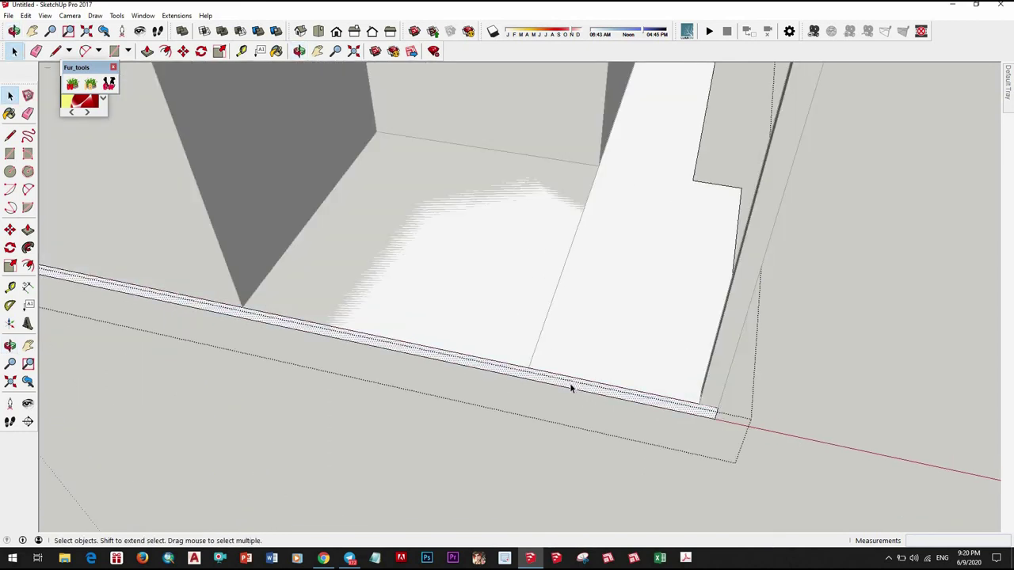
key(p)
click(569, 388)
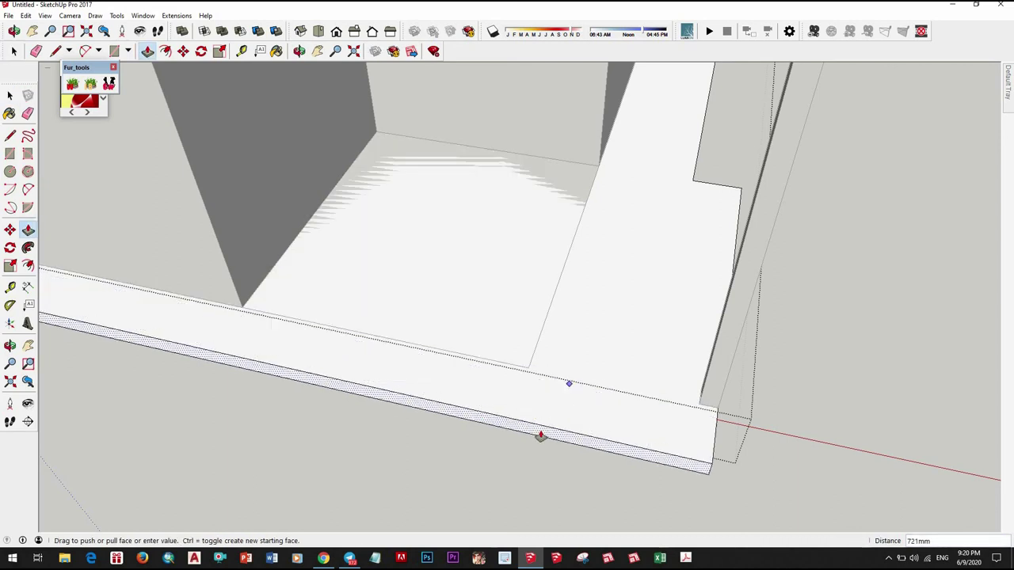
key(Return)
scroll(578, 361, down, 5)
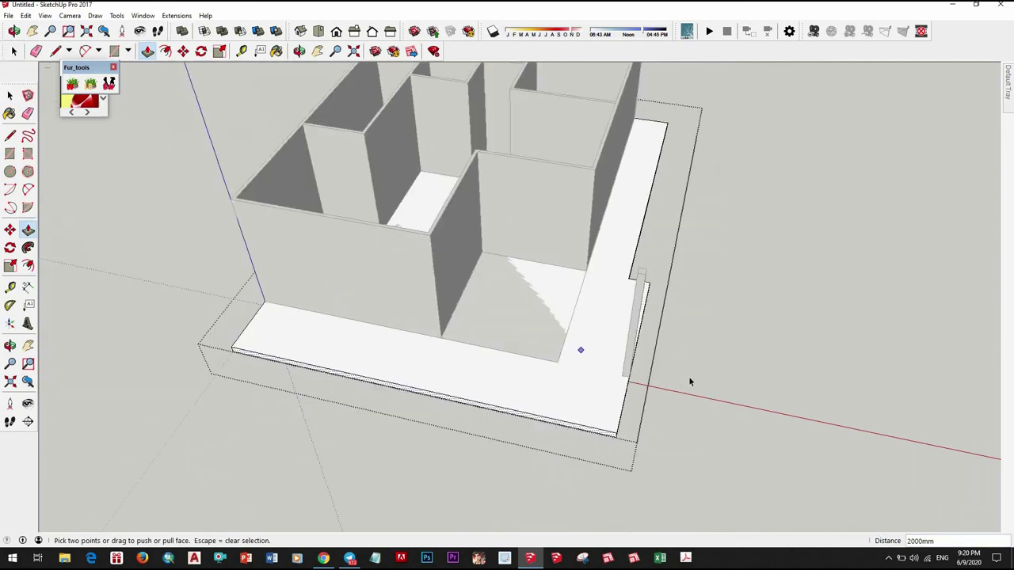
scroll(579, 351, down, 3)
middle_drag(515, 435, 543, 355)
scroll(531, 357, up, 4)
drag(531, 358, 530, 358)
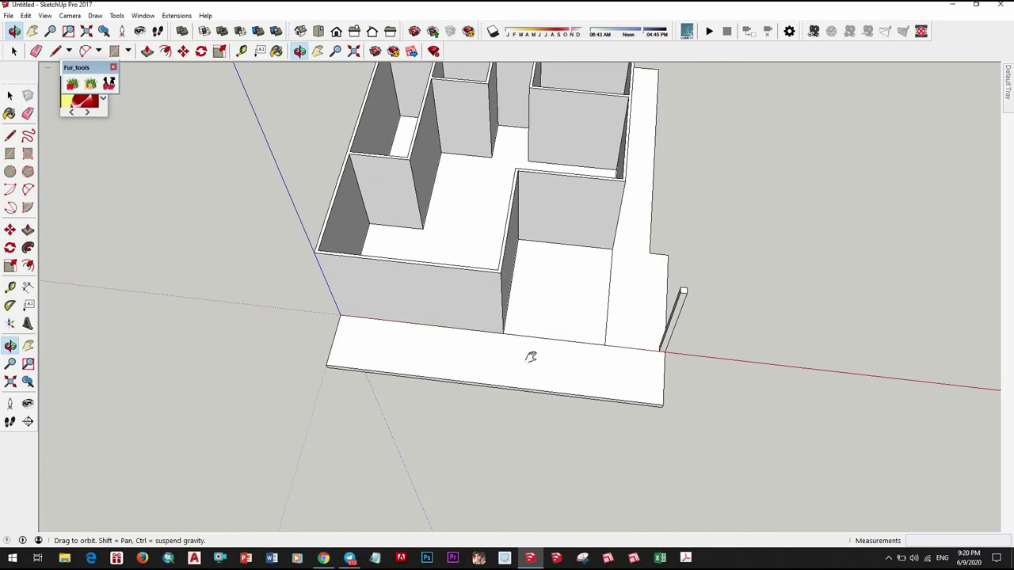
key(space)
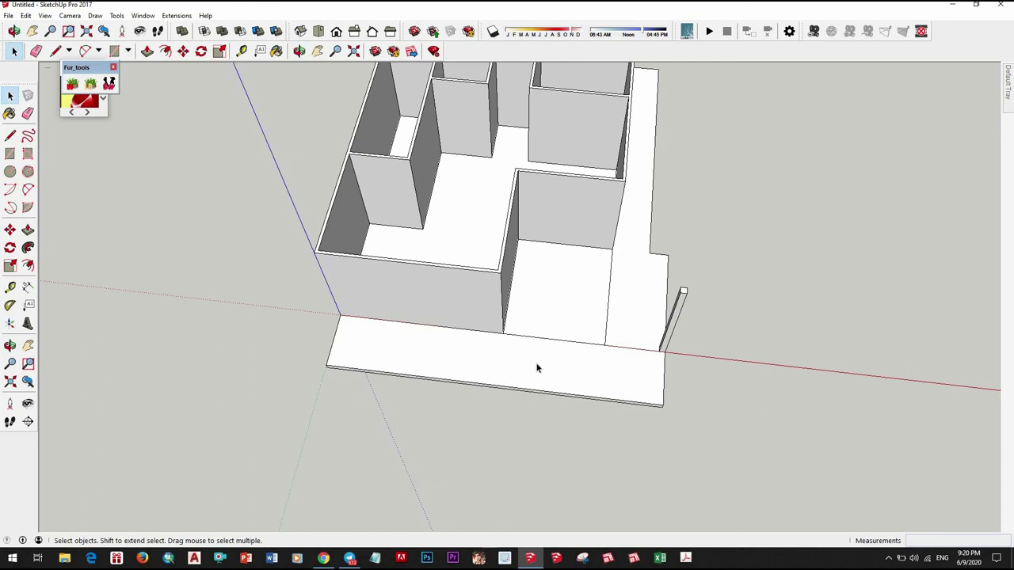
middle_drag(579, 369, 470, 373)
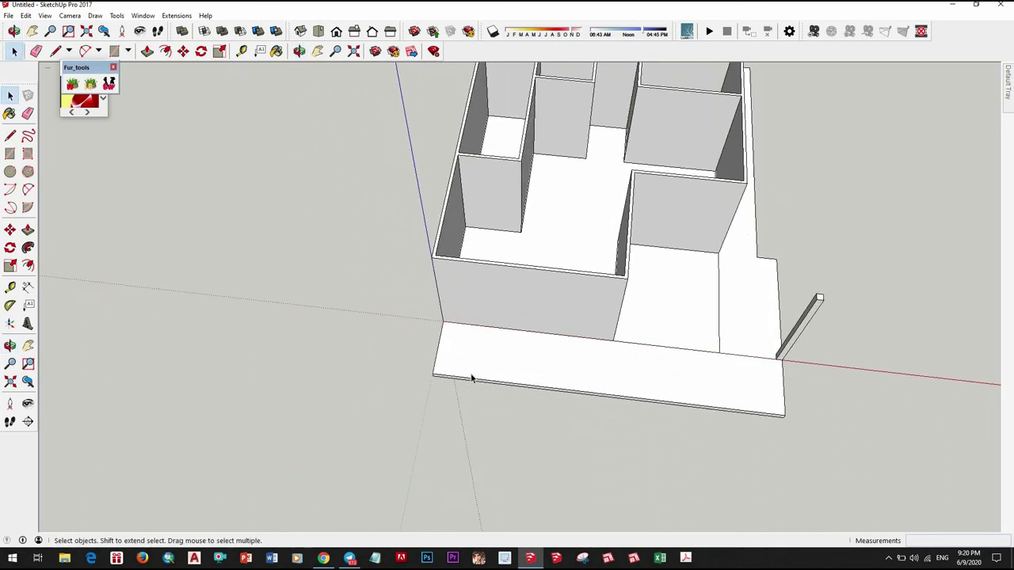
scroll(486, 375, up, 2)
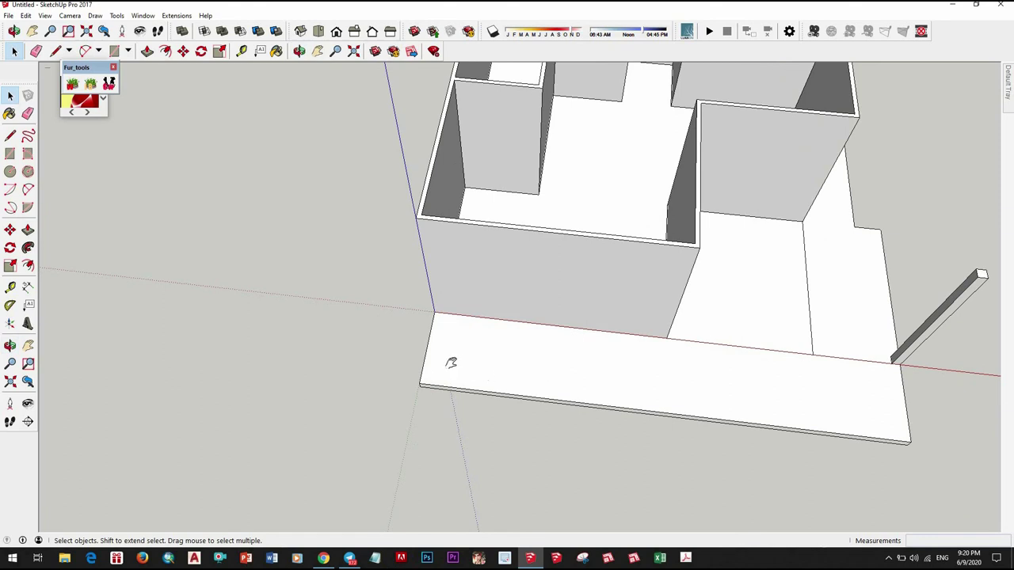
scroll(640, 274, down, 3)
mouse_move(640, 274)
middle_down()
mouse_move(570, 195)
mouse_move(607, 170)
middle_up()
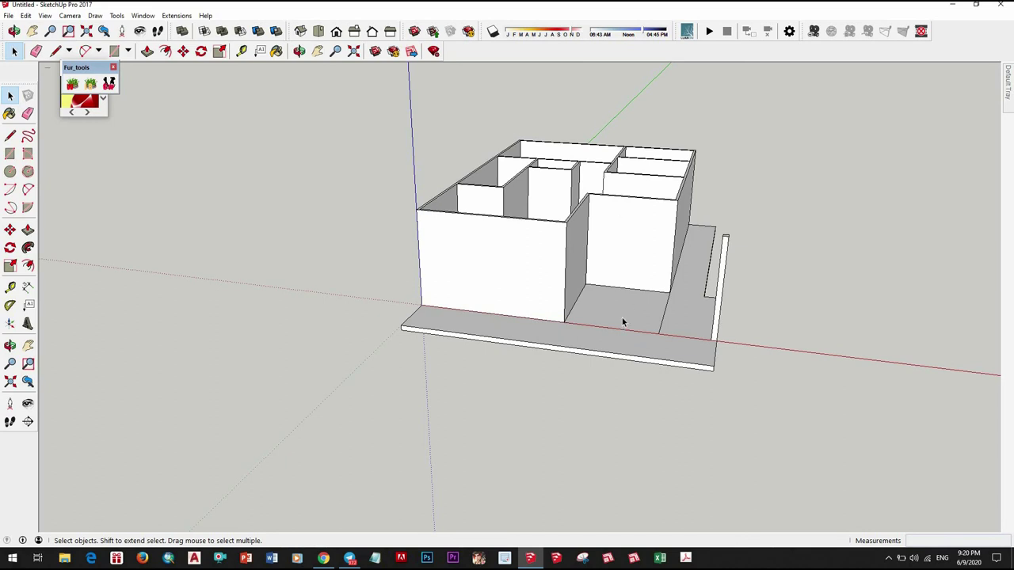
mouse_move(567, 317)
middle_down()
mouse_move(638, 419)
mouse_move(565, 357)
mouse_move(550, 409)
mouse_move(536, 345)
middle_up()
scroll(535, 345, up, 1)
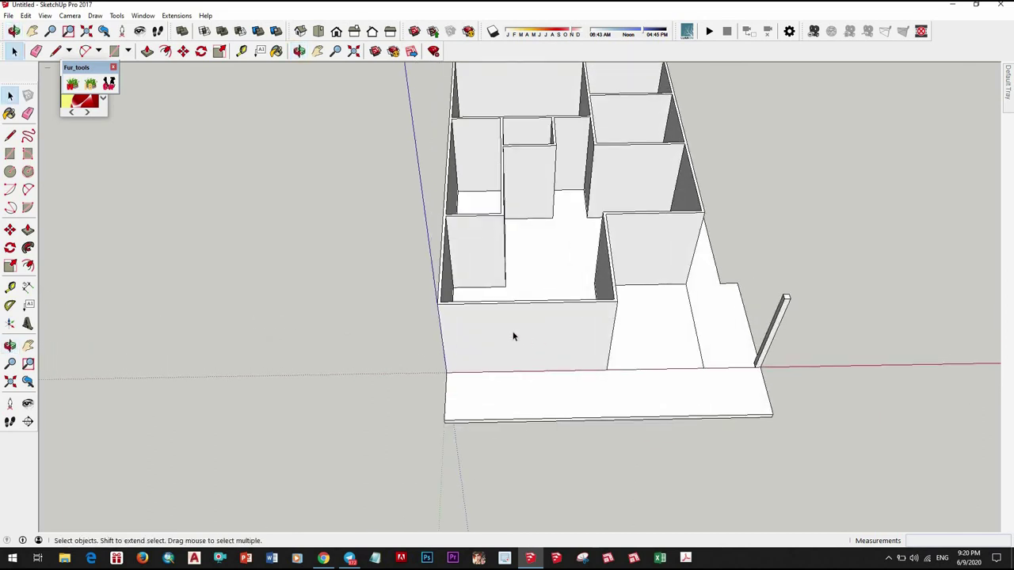
scroll(521, 339, up, 2)
Place vertical guides for the door sides: one 3 in from the front wall's edge, another 400 mm along
scroll(522, 340, up, 1)
key(t)
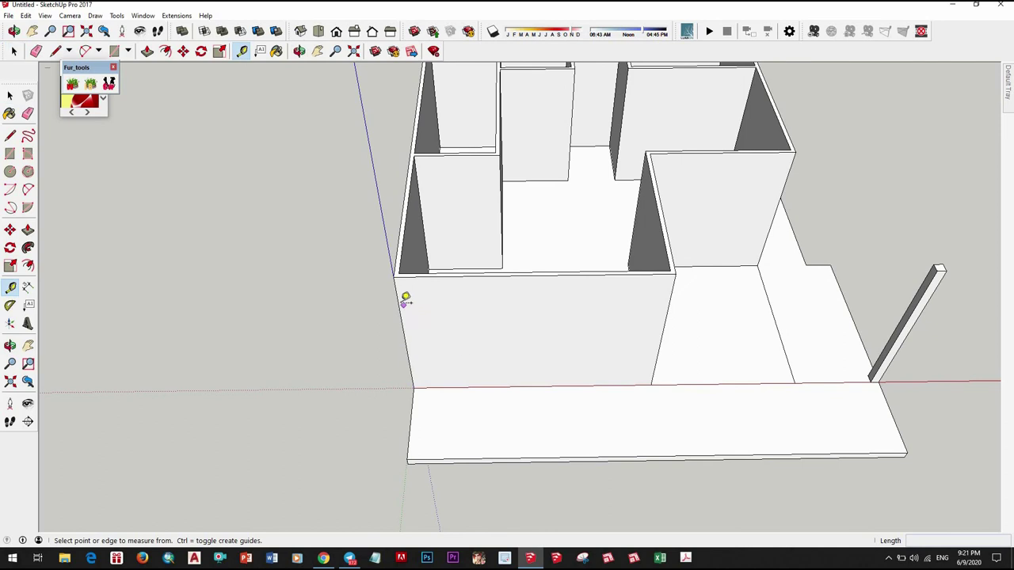
click(398, 304)
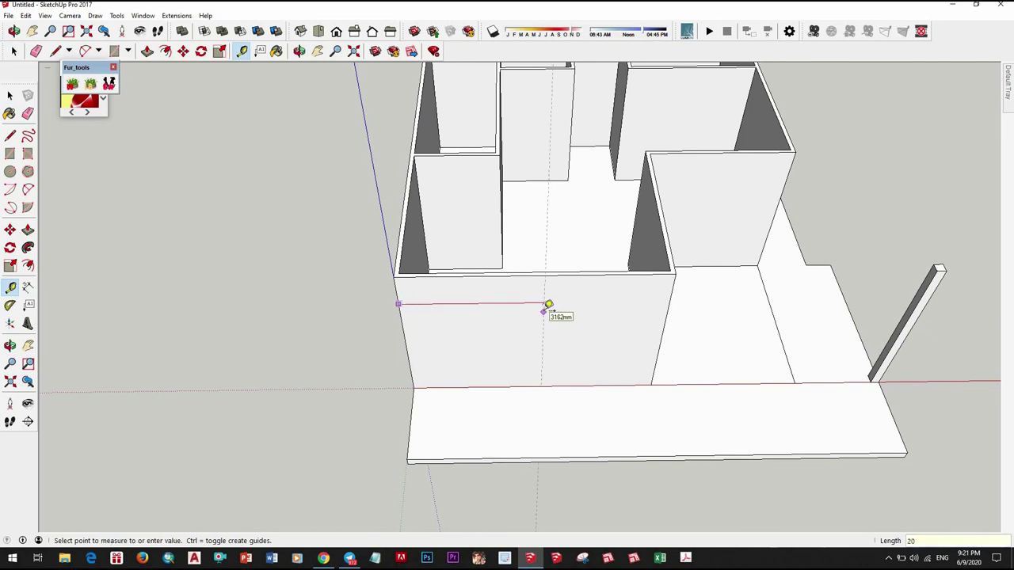
key(Escape)
mouse_move(512, 317)
middle_down()
mouse_move(502, 251)
mouse_move(518, 338)
middle_up()
scroll(432, 282, up, 3)
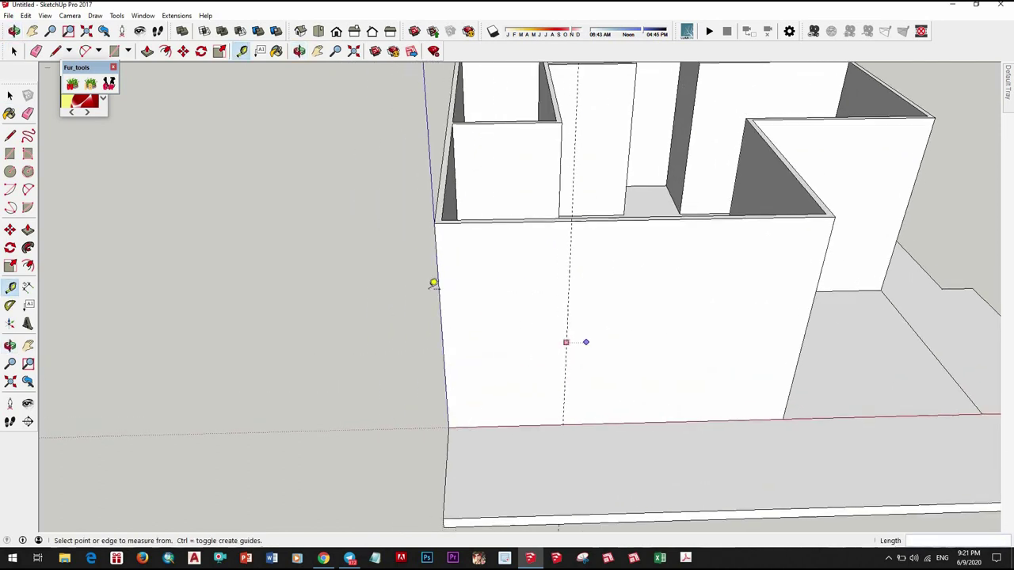
click(429, 272)
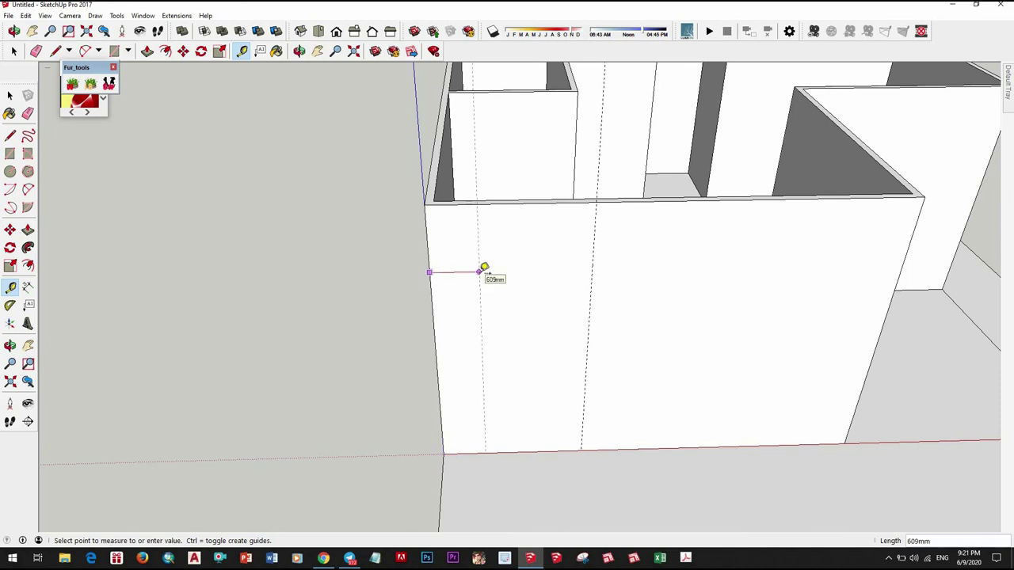
text(300)
key(Return)
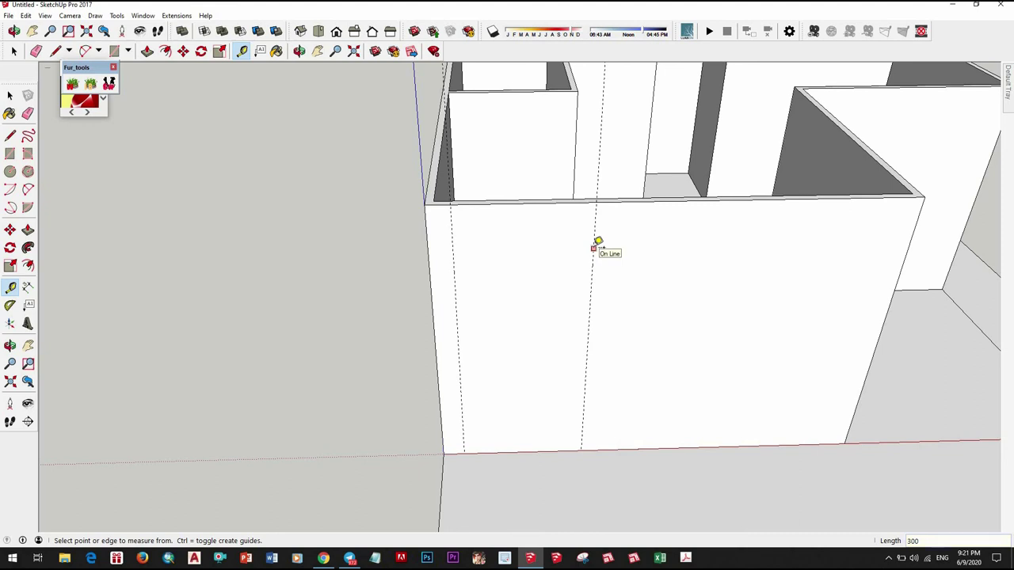
click(593, 247)
text(400)
key(Return)
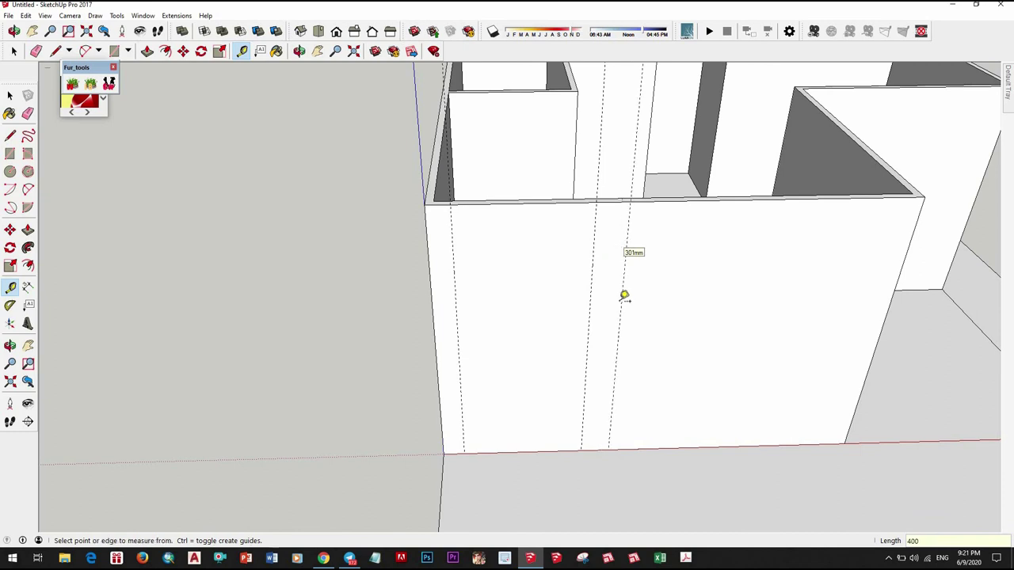
scroll(625, 294, down, 2)
scroll(591, 394, up, 2)
scroll(610, 390, up, 2)
scroll(610, 390, up, 1)
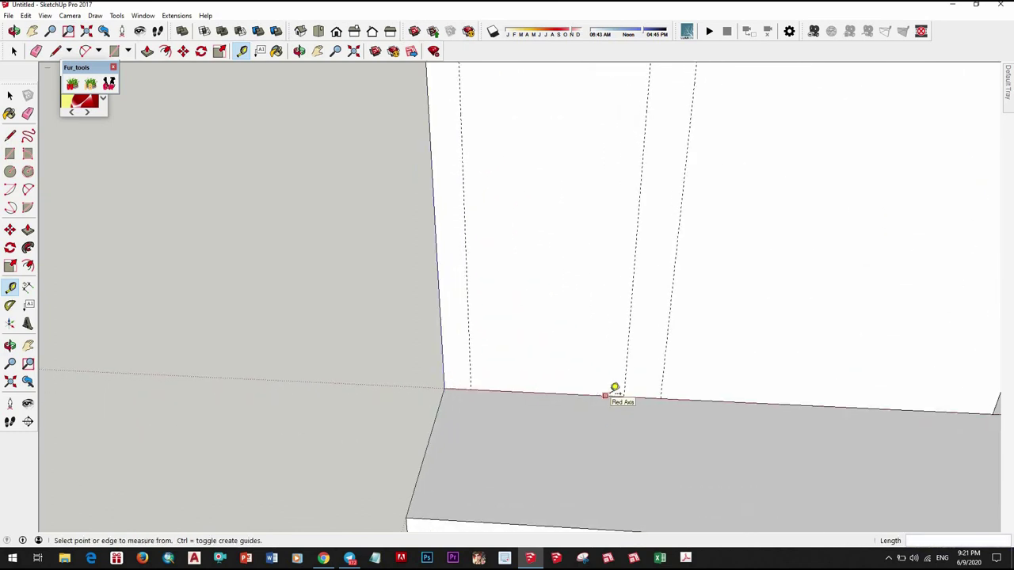
Add a horizontal guide above the wall base for the opening's top, then select the front wall
click(601, 394)
text(4)
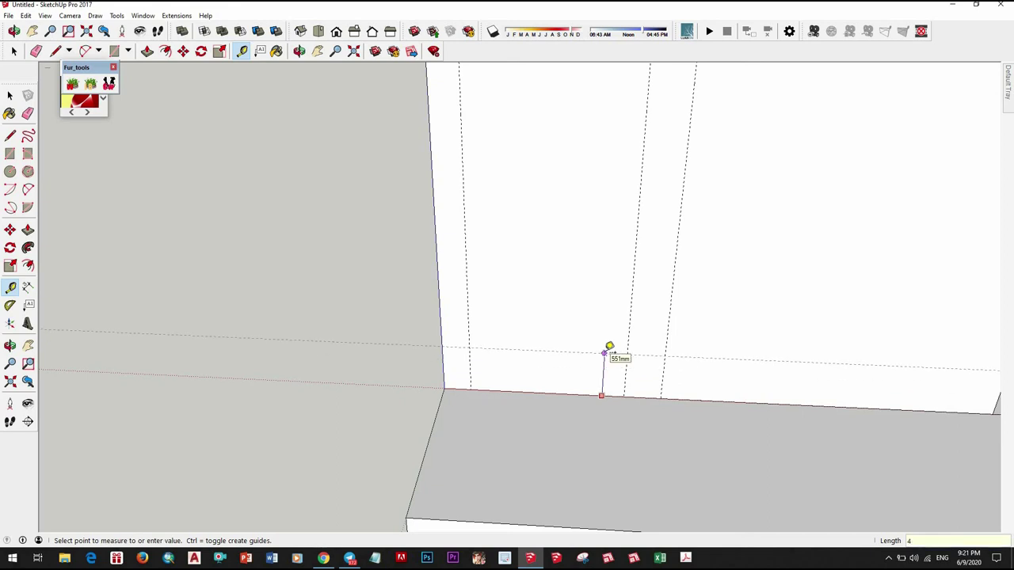
click(609, 348)
scroll(582, 388, down, 2)
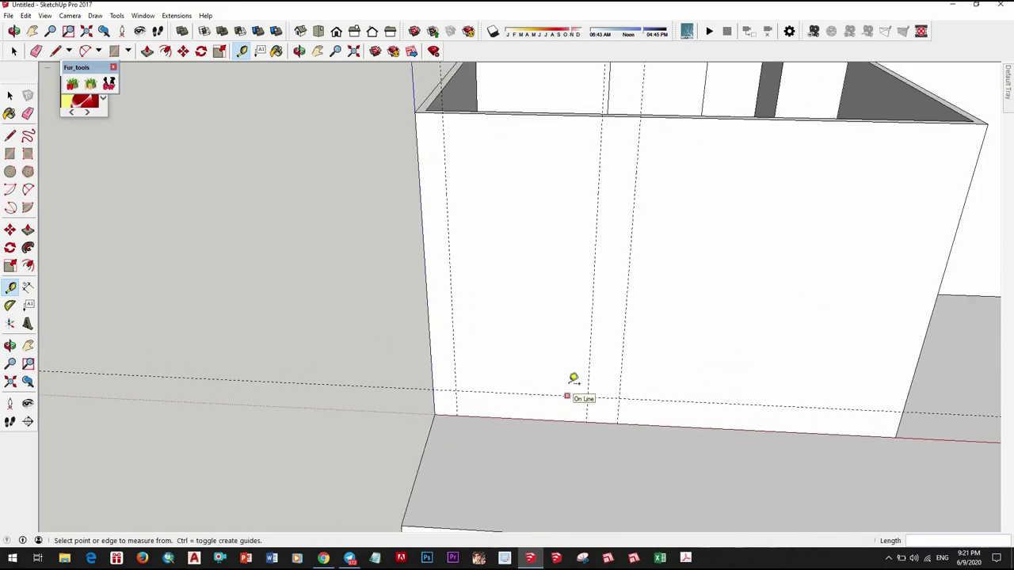
click(567, 395)
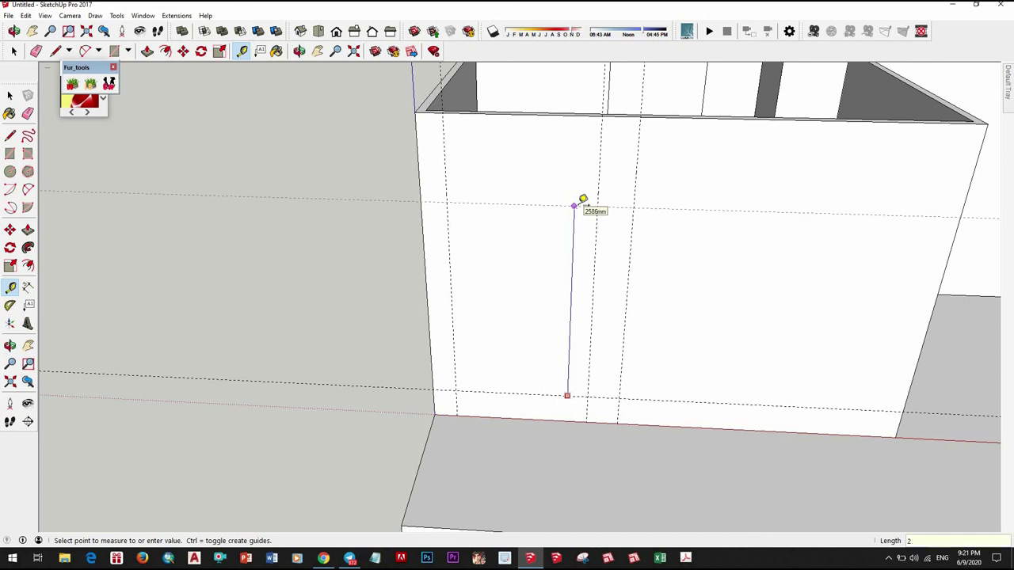
key(Escape)
scroll(549, 258, down, 3)
scroll(550, 258, up, 3)
key(space)
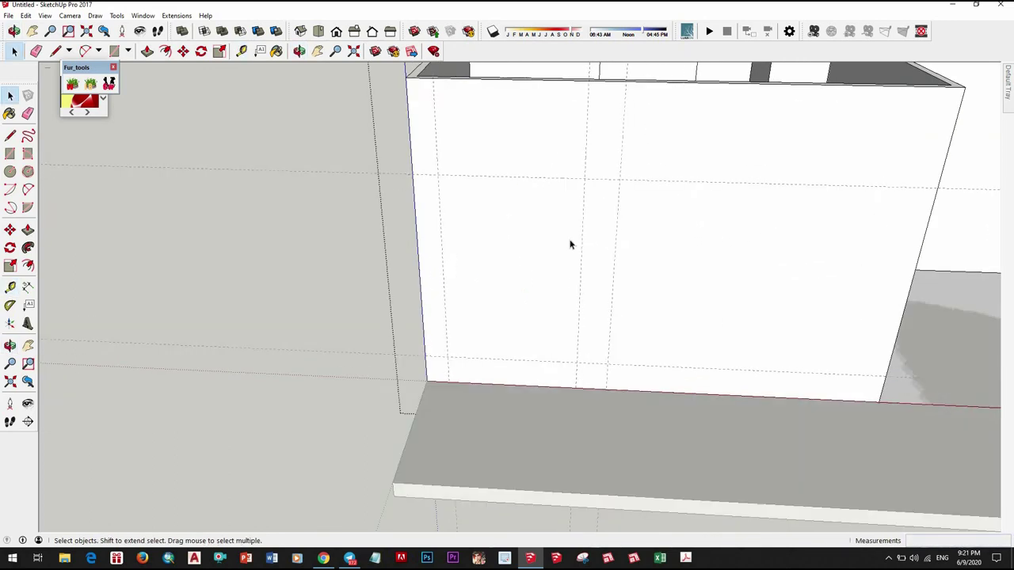
click(544, 247)
Draw a rectangle on the front wall between the guides down to the wall base
key(r)
click(438, 176)
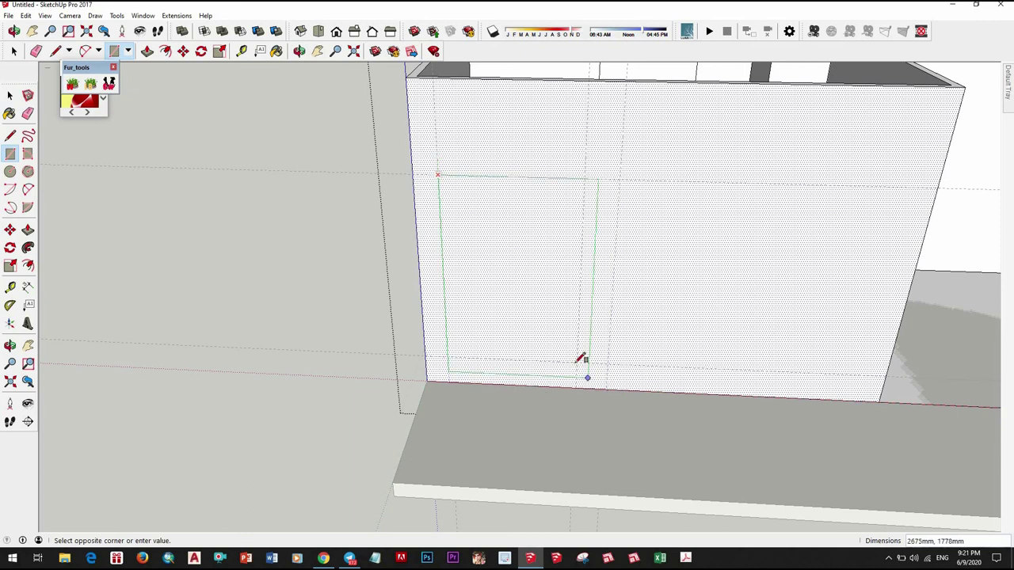
click(577, 362)
key(space)
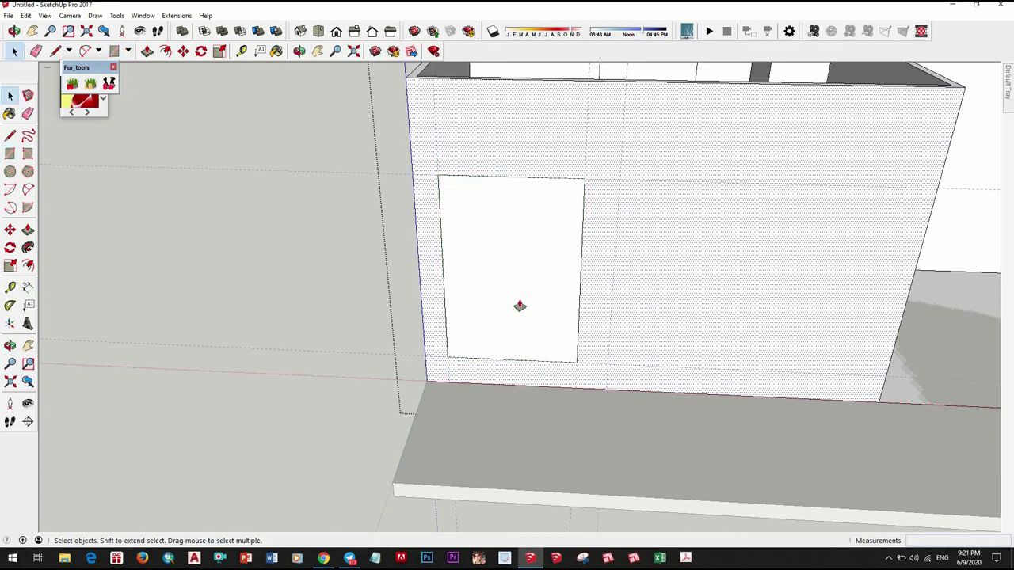
Push the rectangle back through the wall to cut the left opening
key(p)
key(space)
click(523, 279)
key(p)
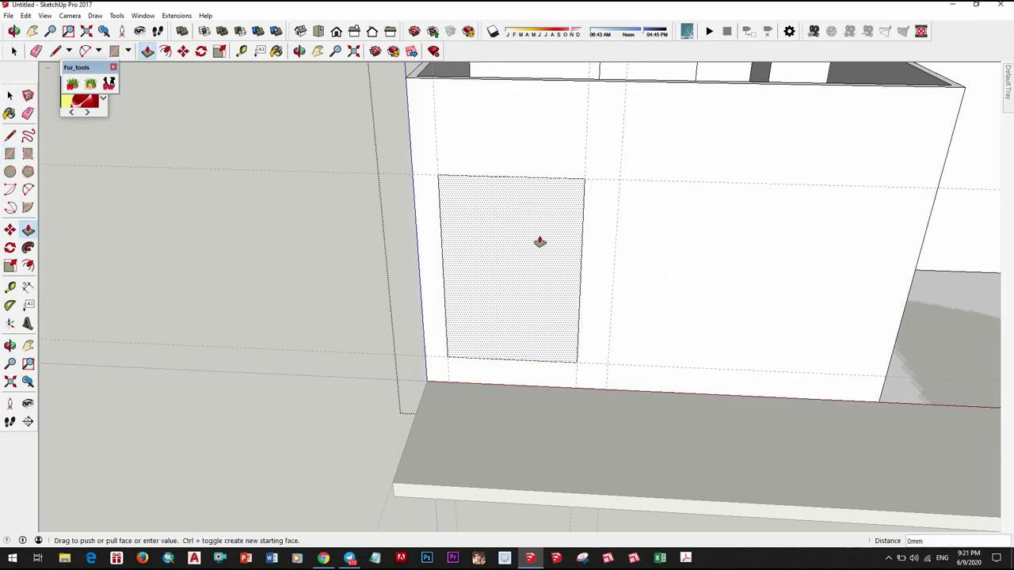
click(539, 241)
click(528, 291)
scroll(350, 220, down, 3)
key(space)
scroll(541, 295, up, 3)
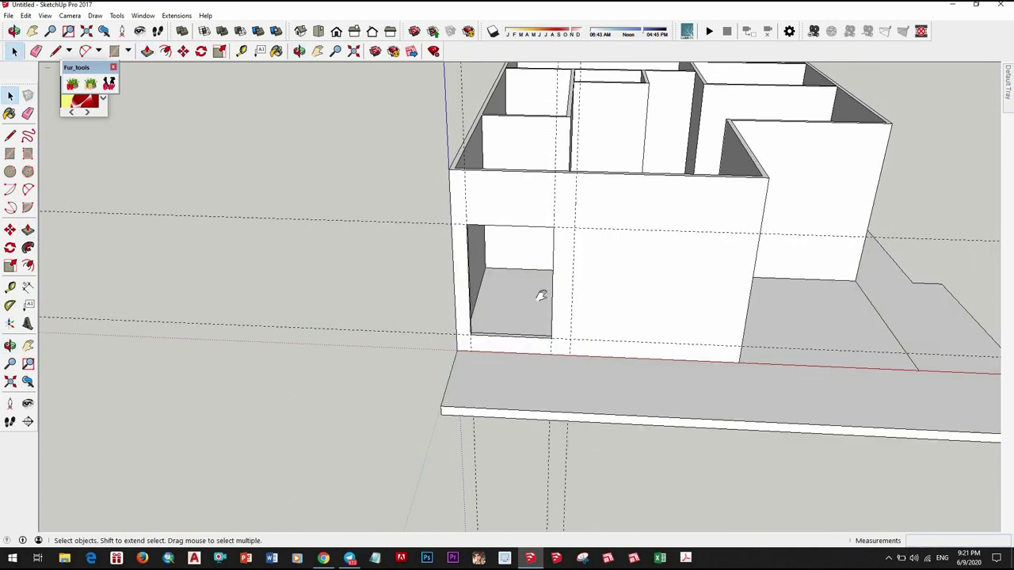
scroll(541, 295, up, 3)
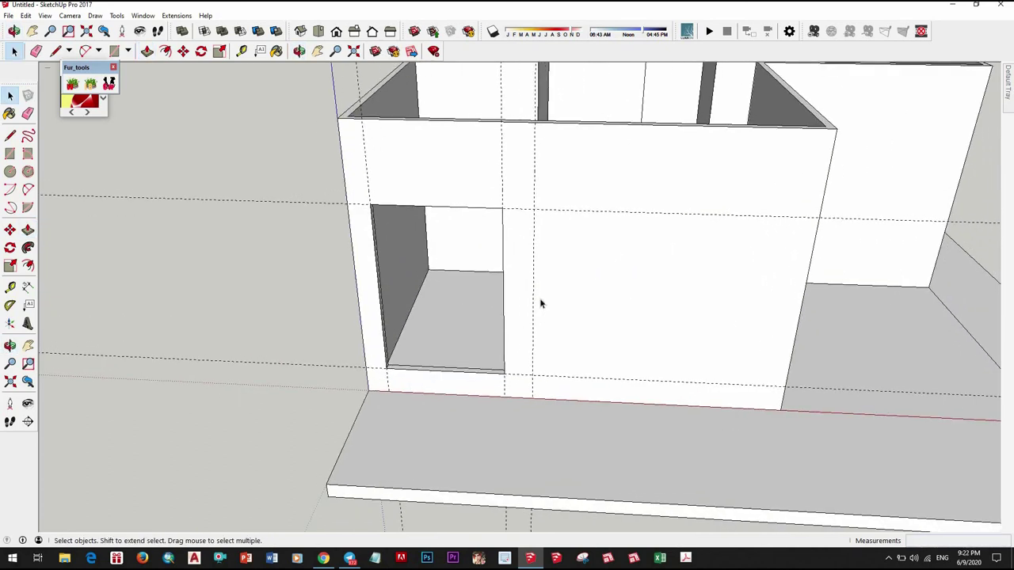
shift+middle_drag(567, 320, 564, 324)
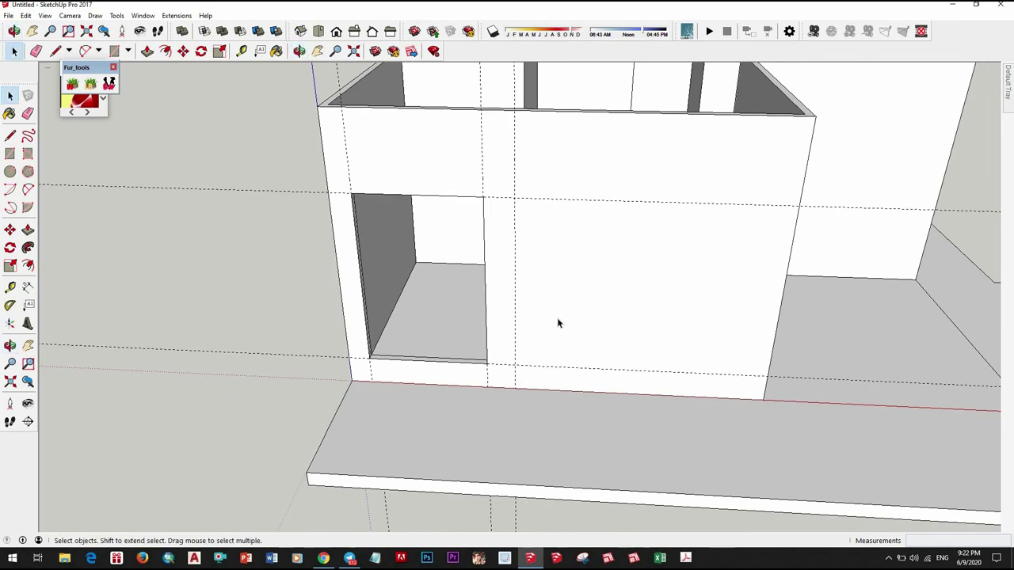
Place a guide 500 mm from the wall's right edge and select the guide beside the opening
key(t)
click(784, 285)
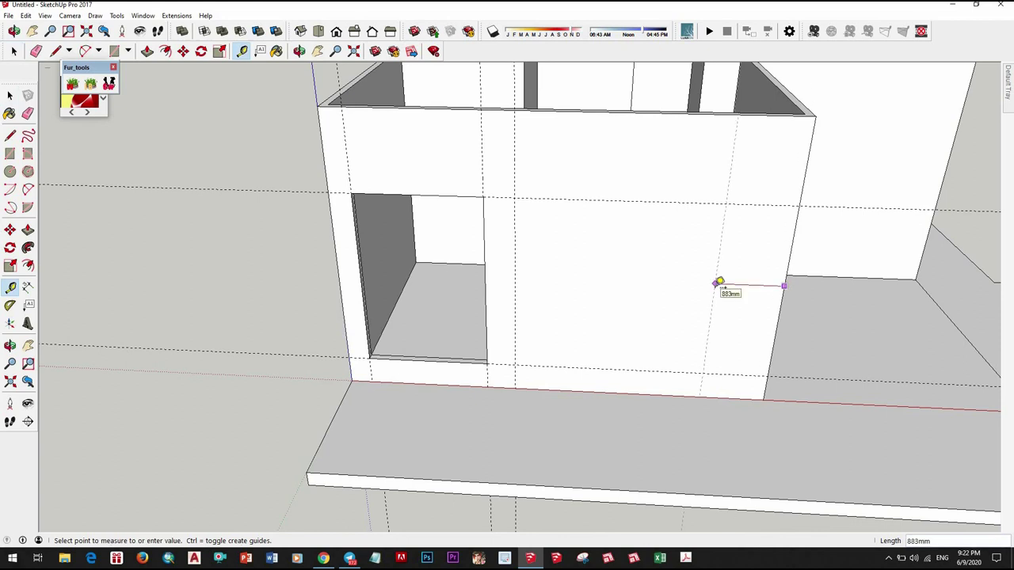
key(Return)
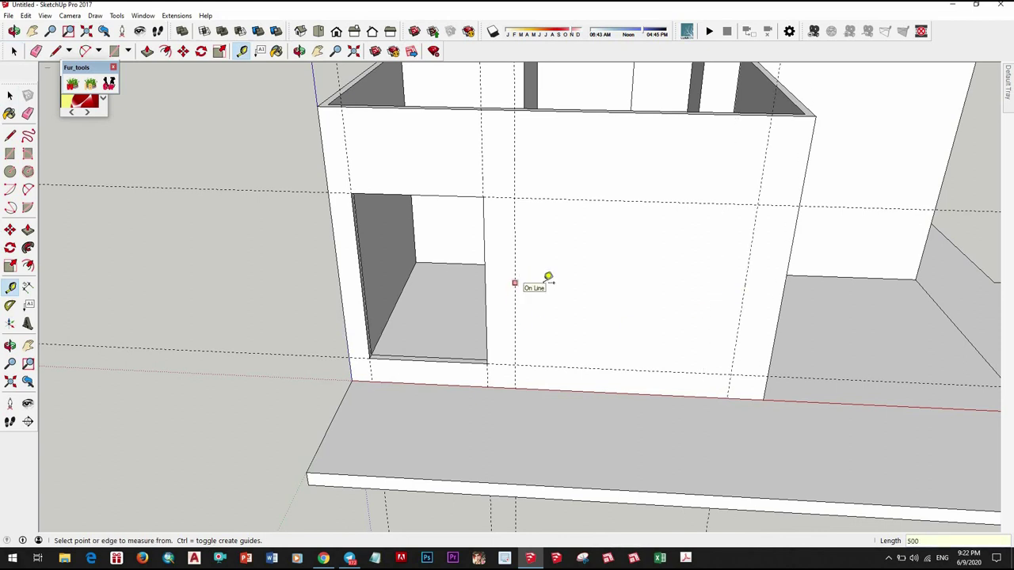
key(space)
click(516, 288)
Move the guide 1000 mm along the wall and open the wall group for editing
click(40, 317)
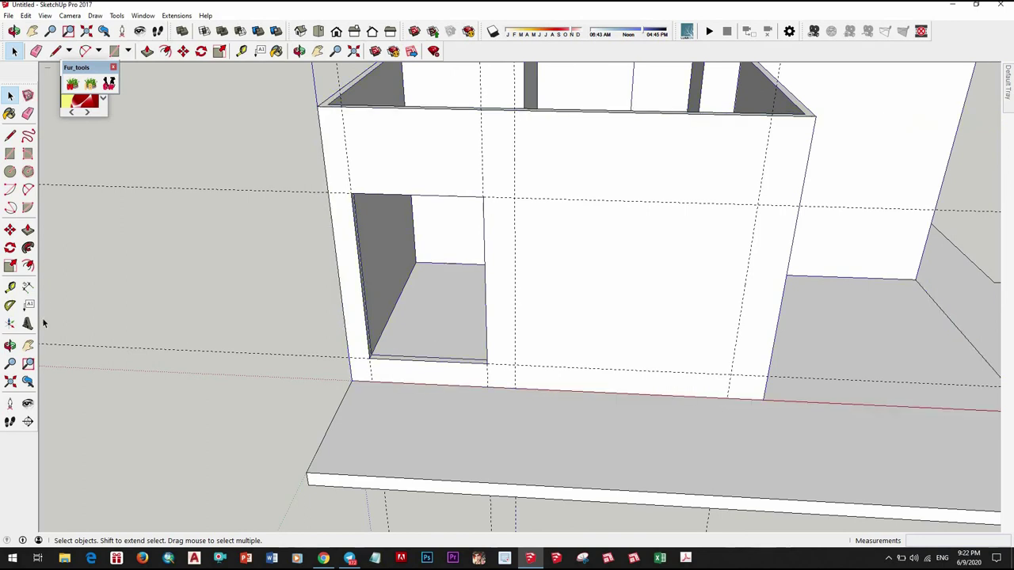
click(9, 230)
click(516, 369)
text(1000)
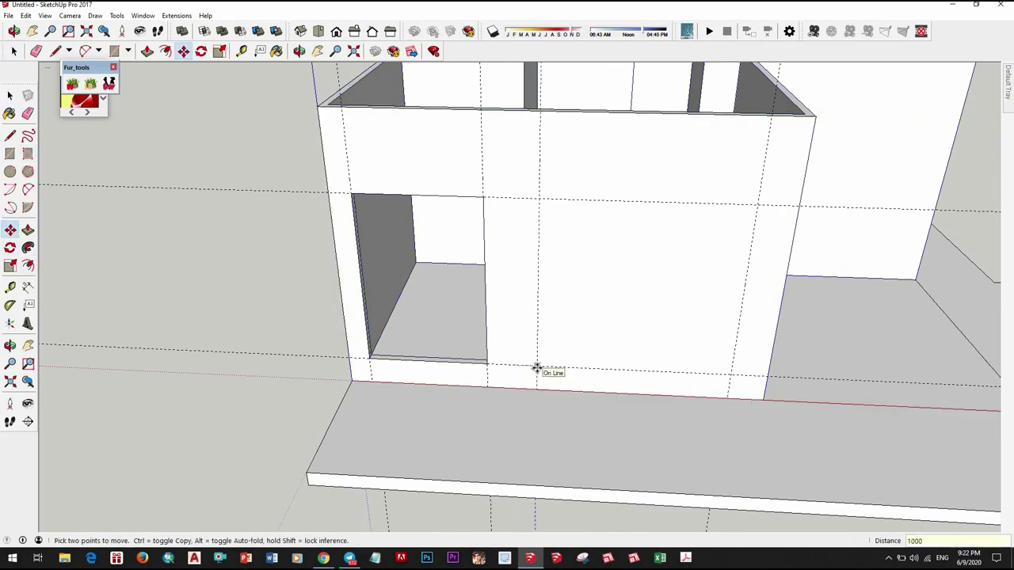
key(Return)
key(space)
double_click(626, 299)
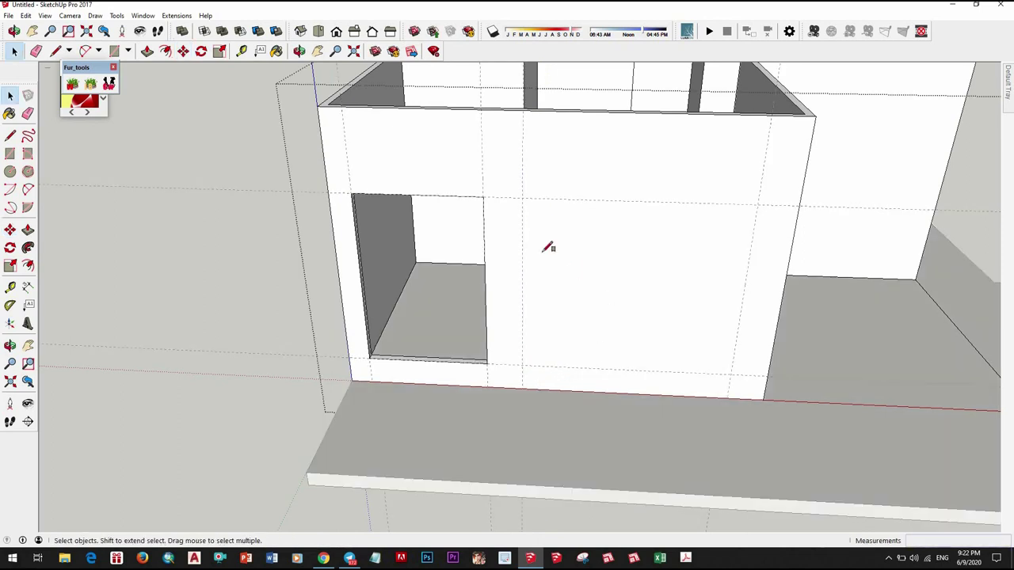
key(r)
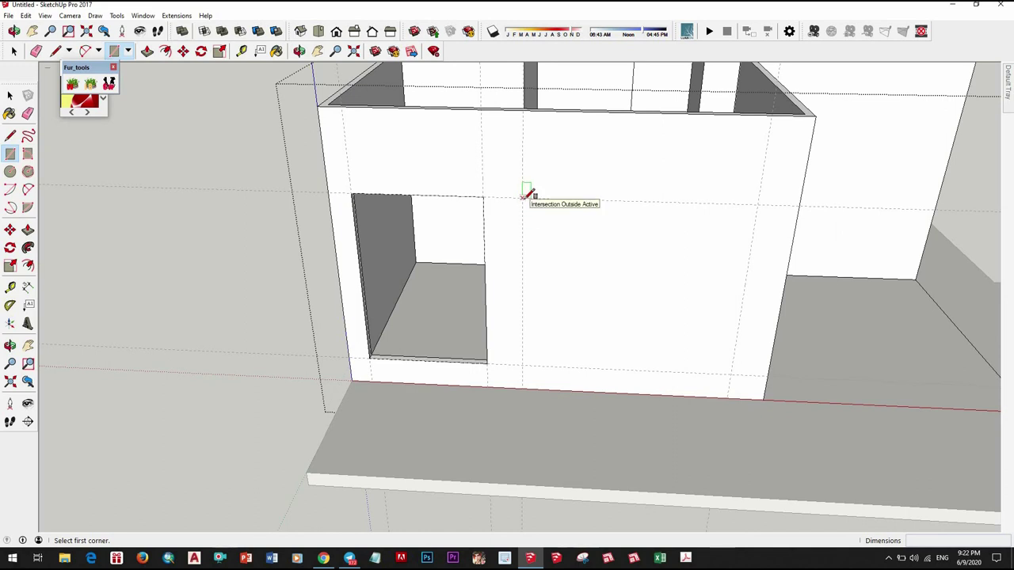
Draw a wide rectangle from the guide intersection down to the wall base and select it
click(522, 197)
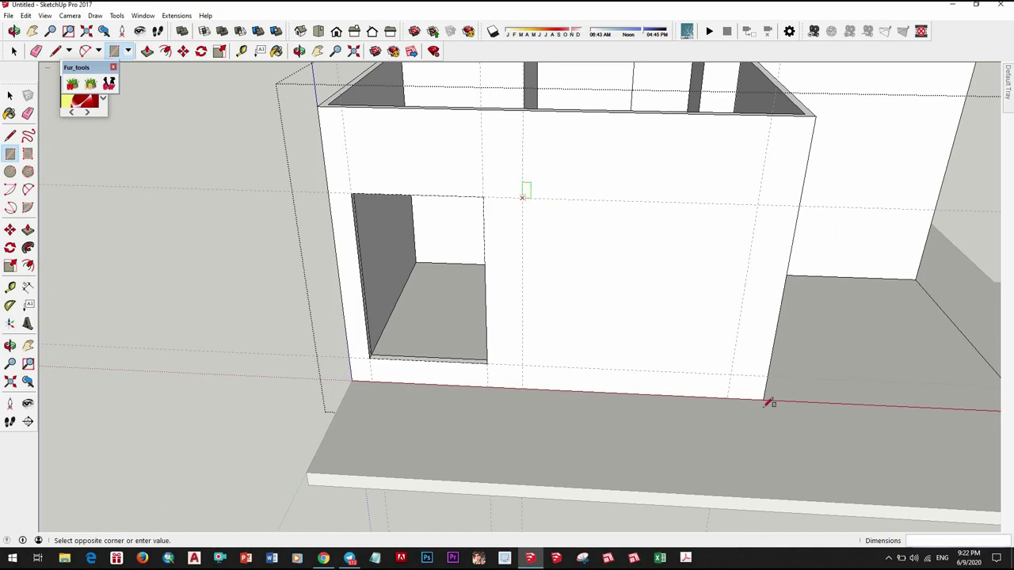
click(729, 396)
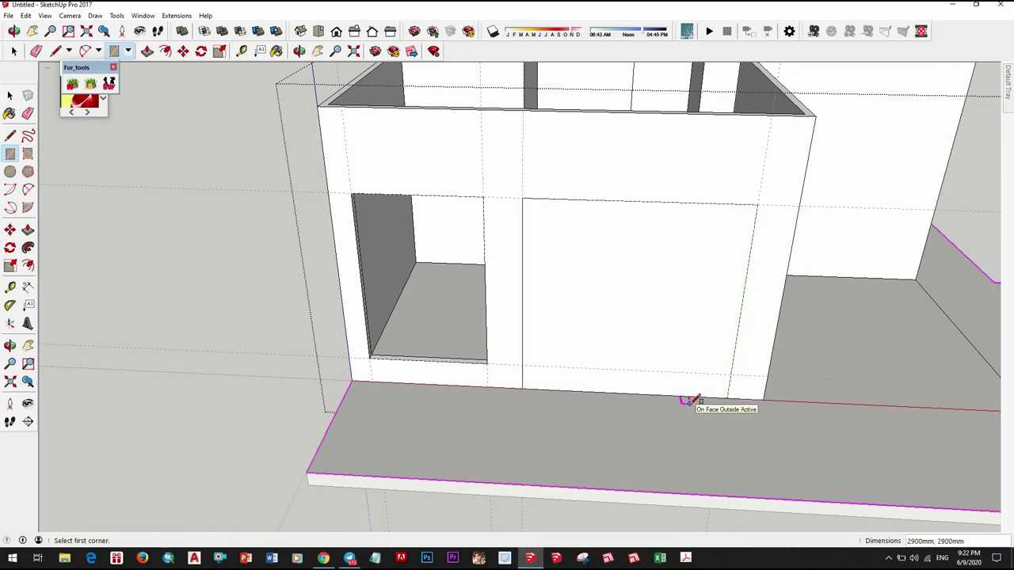
mouse_move(644, 306)
middle_down()
mouse_move(640, 230)
mouse_move(593, 283)
mouse_move(728, 345)
middle_up()
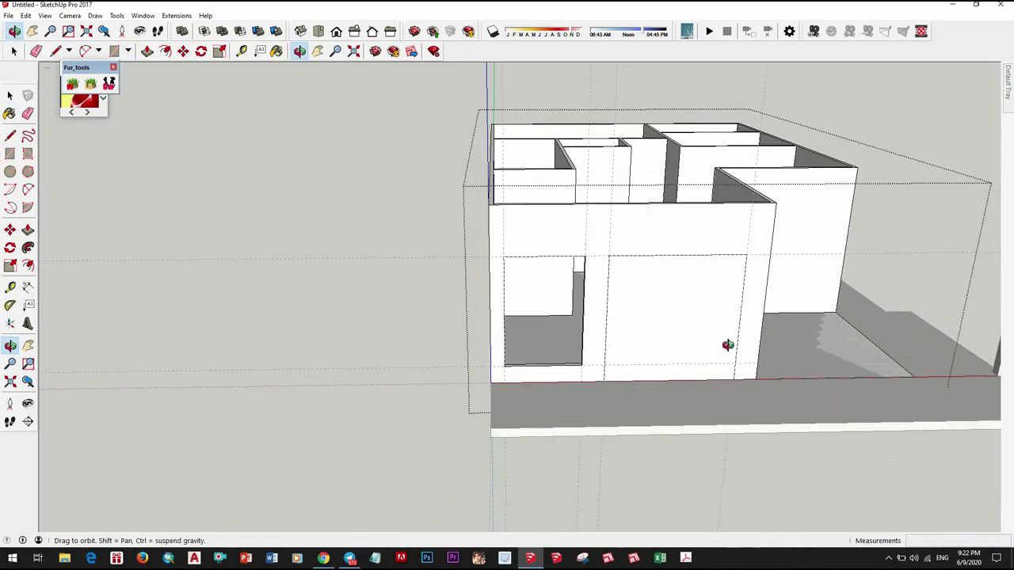
key(space)
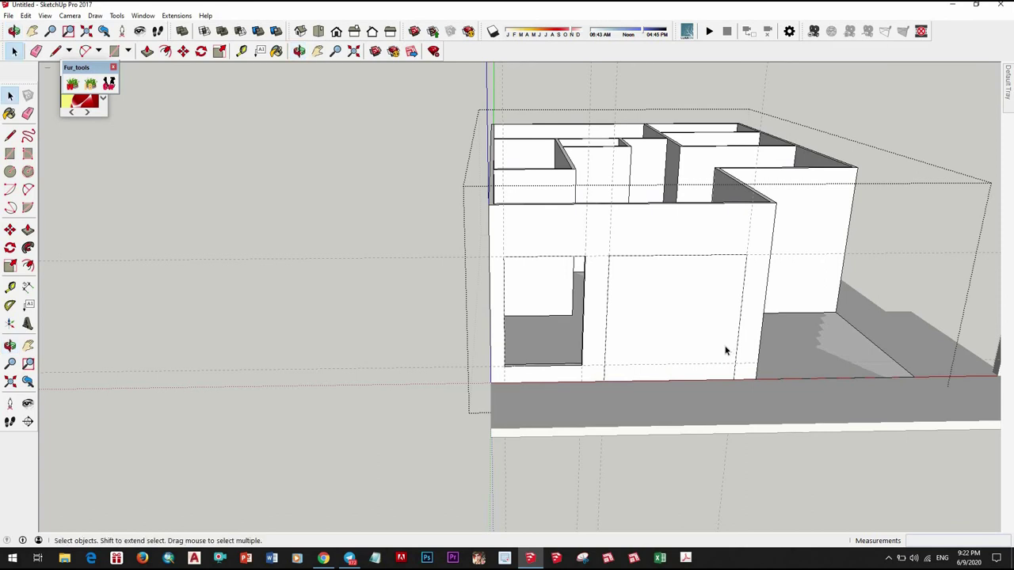
click(689, 337)
middle_drag(673, 353, 644, 338)
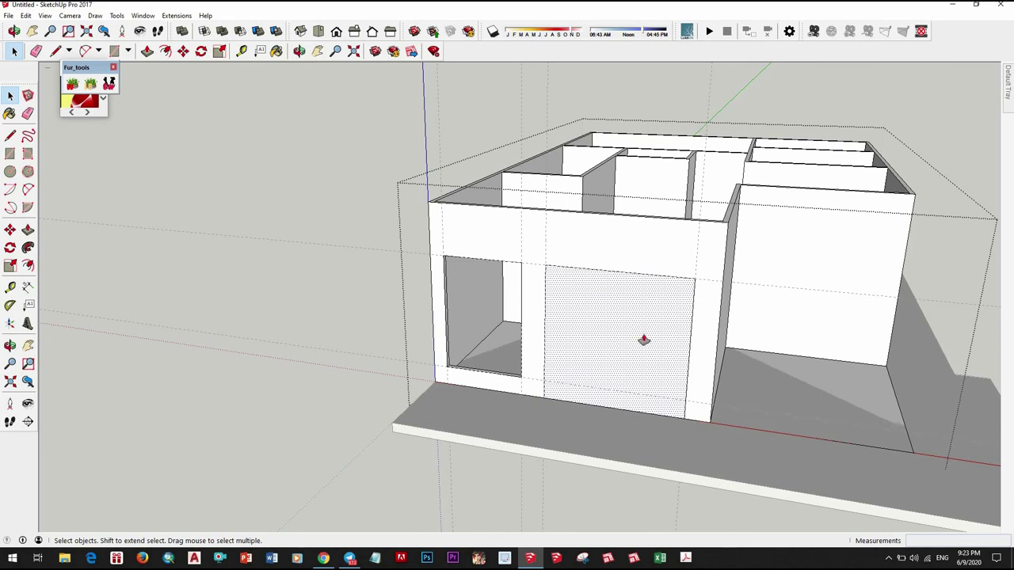
Push the rectangle through the wall and lower the new opening's top face
key(p)
drag(670, 301, 622, 335)
mouse_move(622, 335)
middle_down()
mouse_move(571, 296)
mouse_move(507, 90)
mouse_move(538, 256)
middle_up()
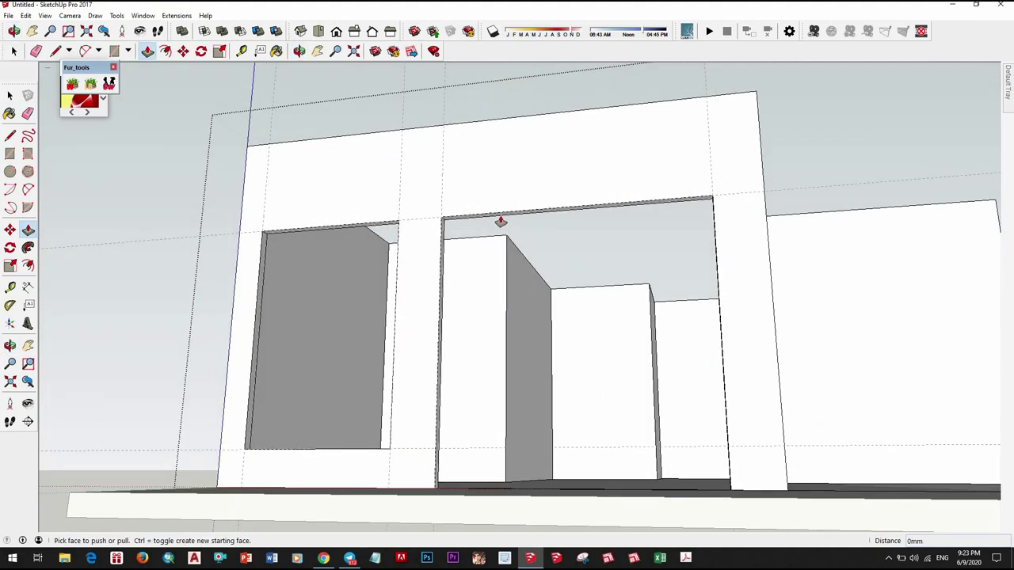
drag(501, 221, 501, 241)
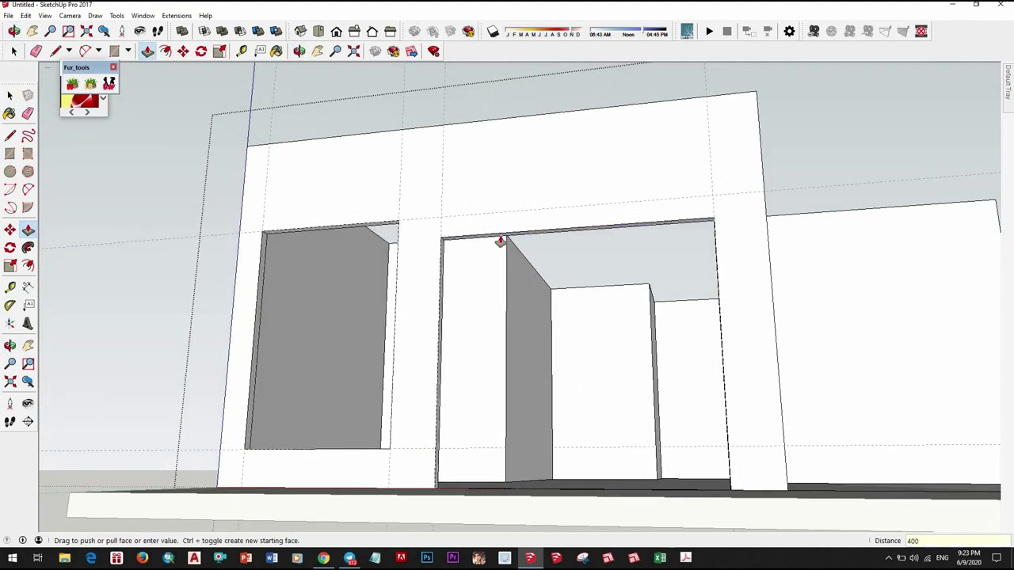
scroll(500, 242, down, 2)
click(389, 228)
From a high overview, push a wall's top face down by the entered distance
mouse_move(498, 357)
middle_down()
mouse_move(524, 382)
mouse_move(583, 385)
middle_up()
scroll(584, 385, up, 3)
scroll(555, 388, up, 2)
click(543, 389)
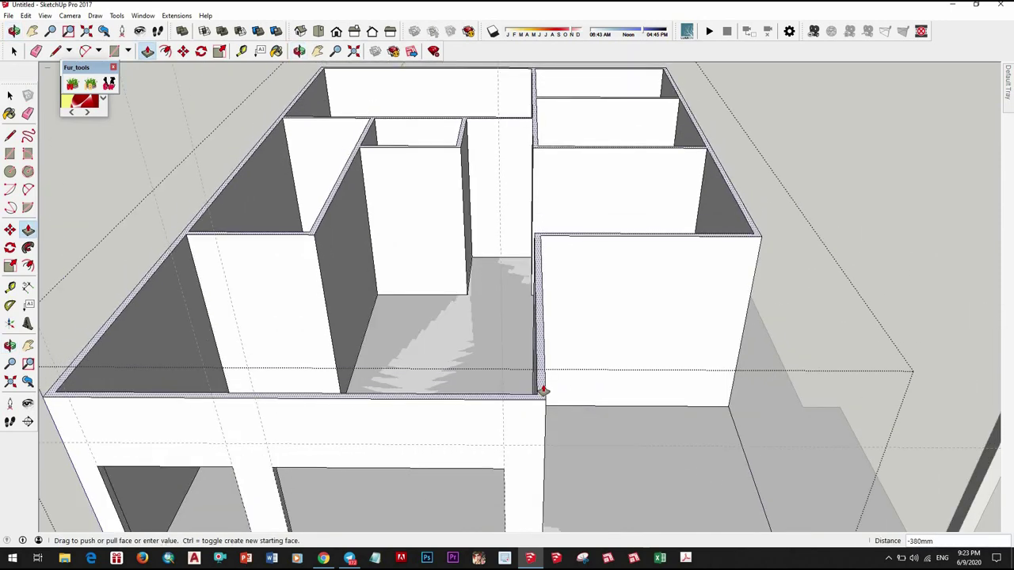
key(Return)
scroll(573, 389, down, 3)
mouse_move(616, 301)
middle_down()
mouse_move(597, 293)
mouse_move(667, 361)
middle_up()
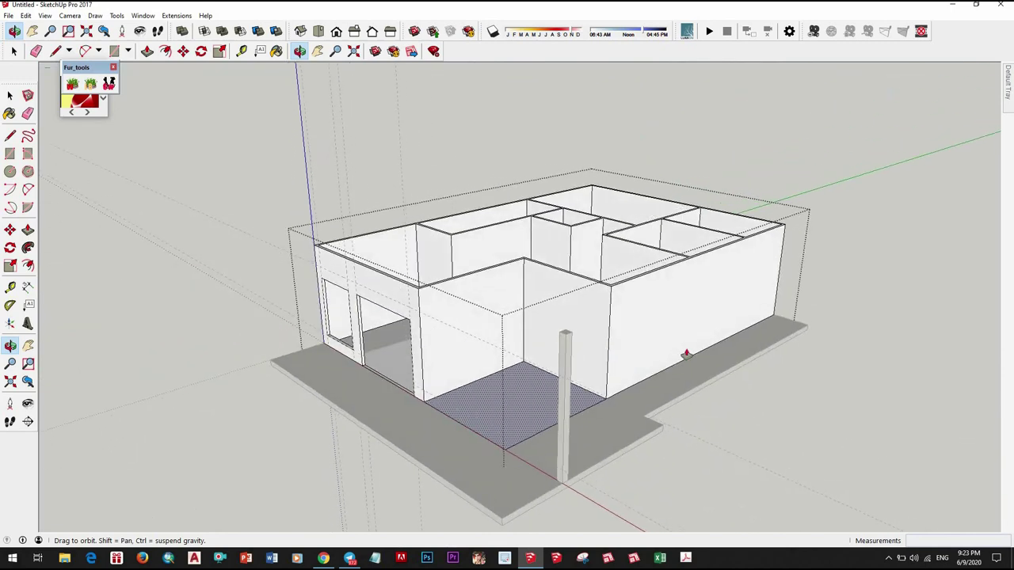
scroll(666, 361, down, 3)
mouse_move(520, 486)
middle_down()
mouse_move(389, 294)
mouse_move(456, 367)
middle_up()
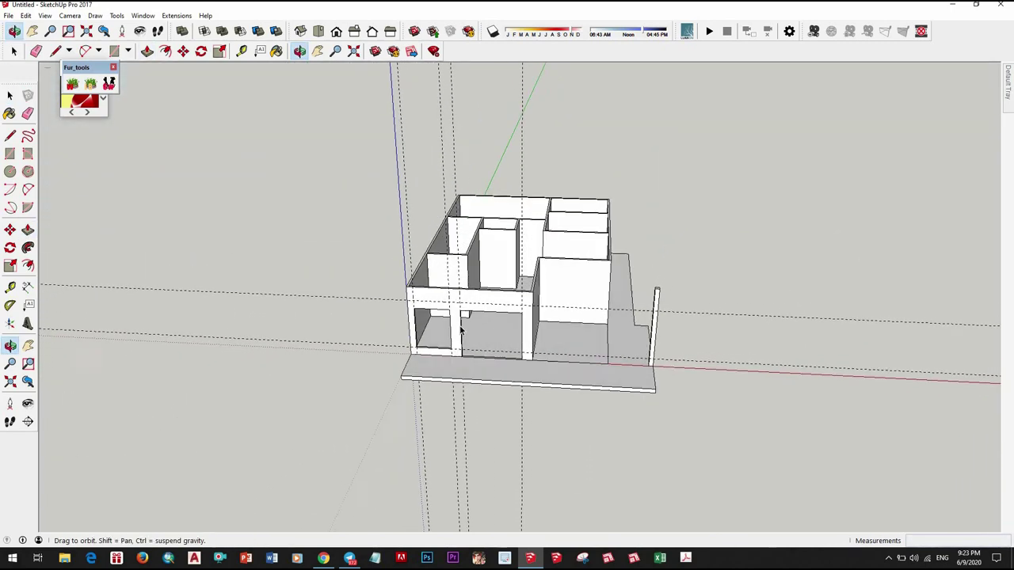
scroll(456, 366, up, 2)
scroll(457, 367, up, 3)
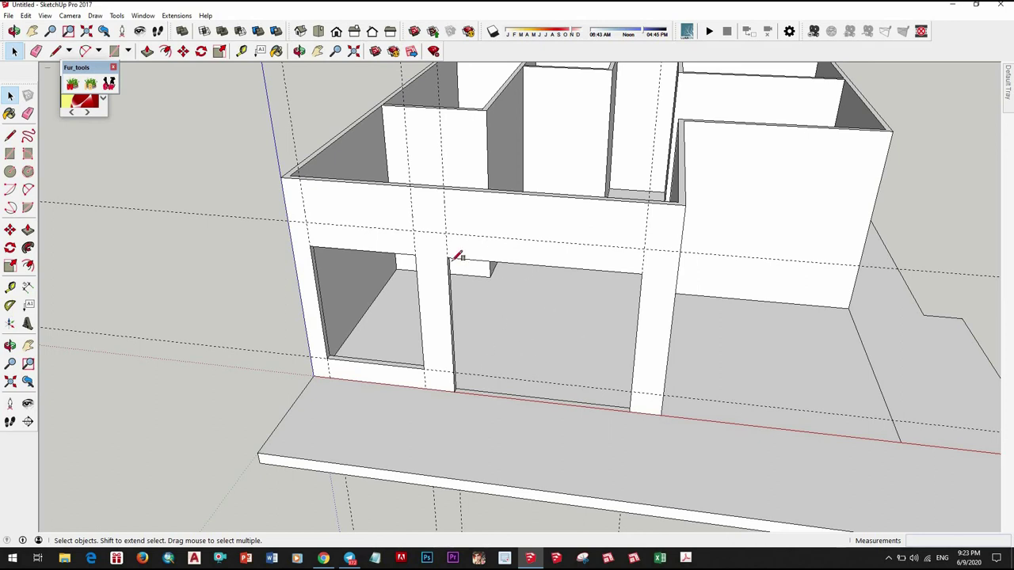
Draw a rectangle face filling the front doorway opening
middle_drag(457, 257, 654, 407)
click(631, 409)
key(space)
mouse_move(573, 316)
middle_down()
mouse_move(692, 198)
mouse_move(593, 235)
mouse_move(595, 251)
middle_up()
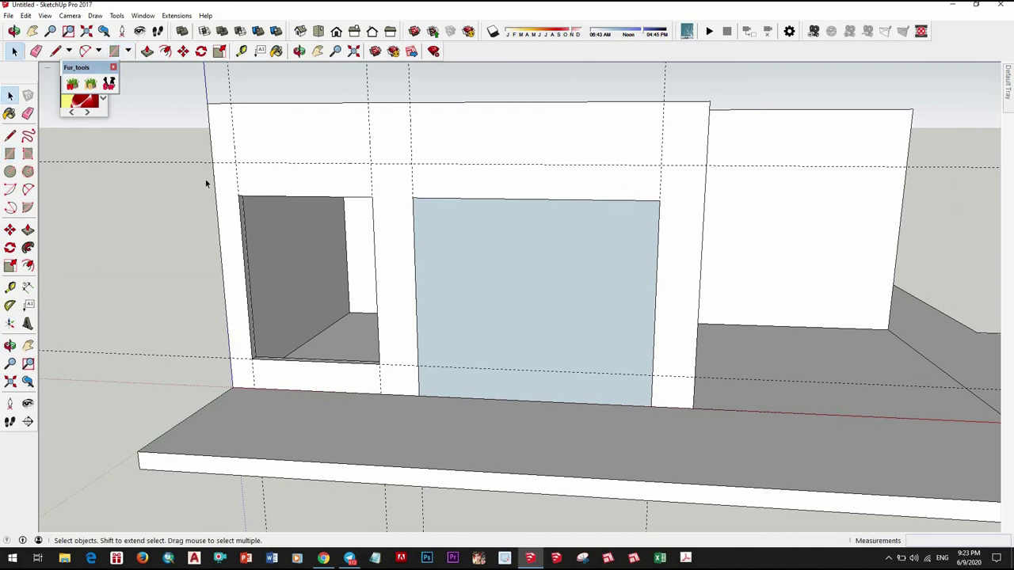
Offset the doorway face inward by 50 to form a border
click(27, 265)
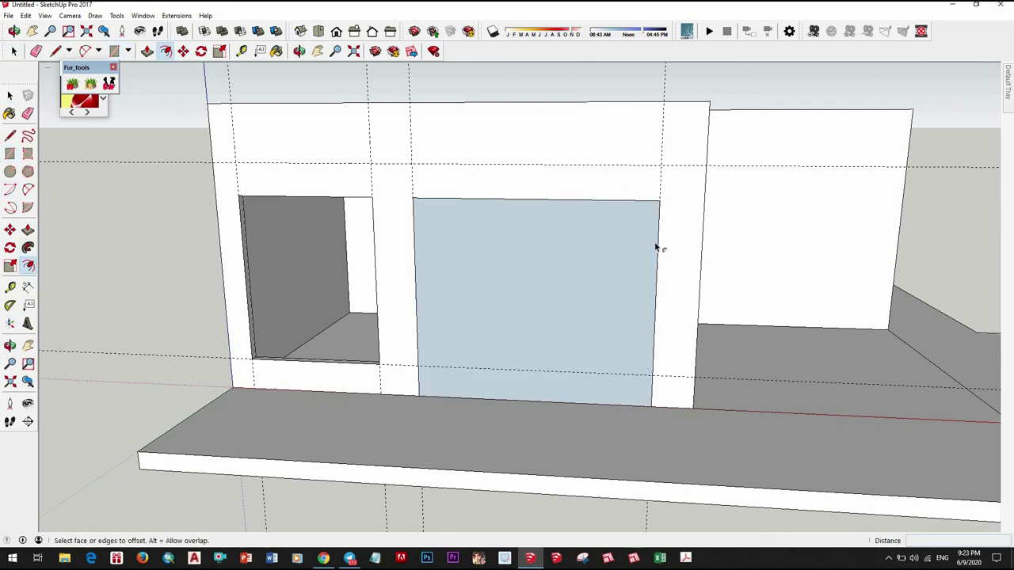
click(656, 245)
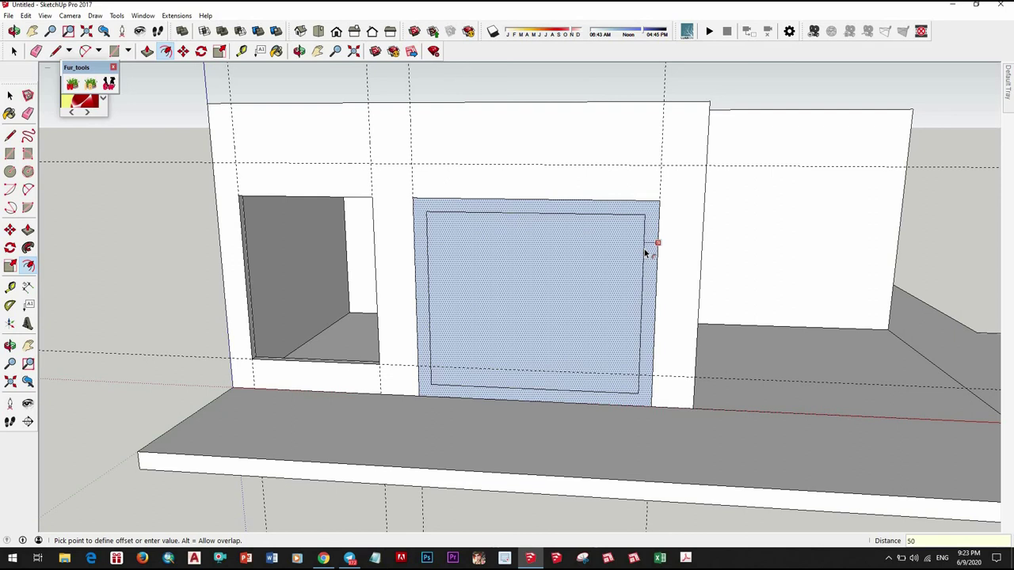
click(646, 252)
scroll(645, 309, down, 5)
scroll(599, 324, up, 2)
scroll(633, 376, up, 6)
key(space)
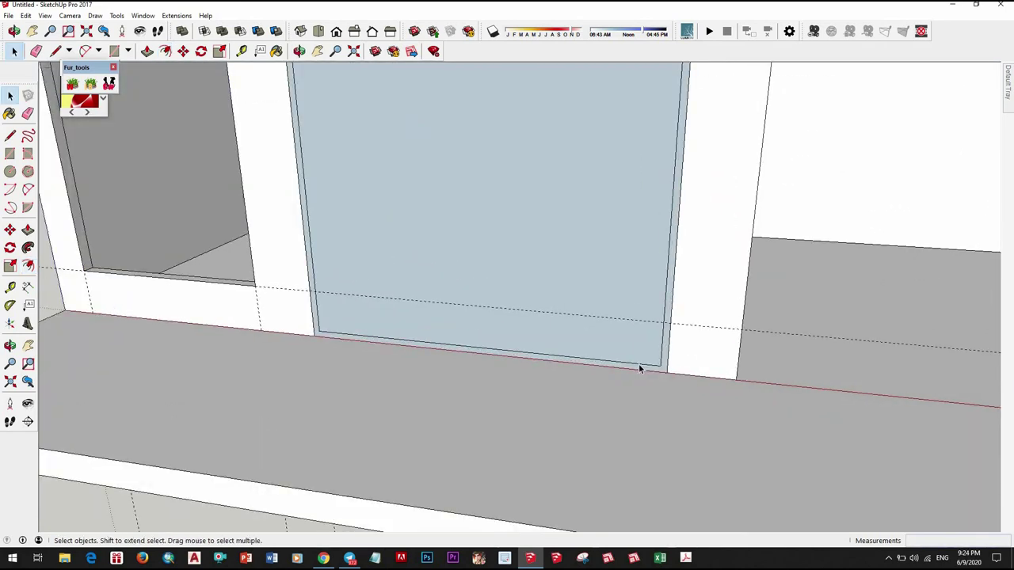
Erase the inner doorway face and the frame's bottom edge
click(640, 367)
scroll(656, 362, up, 2)
key(m)
click(635, 376)
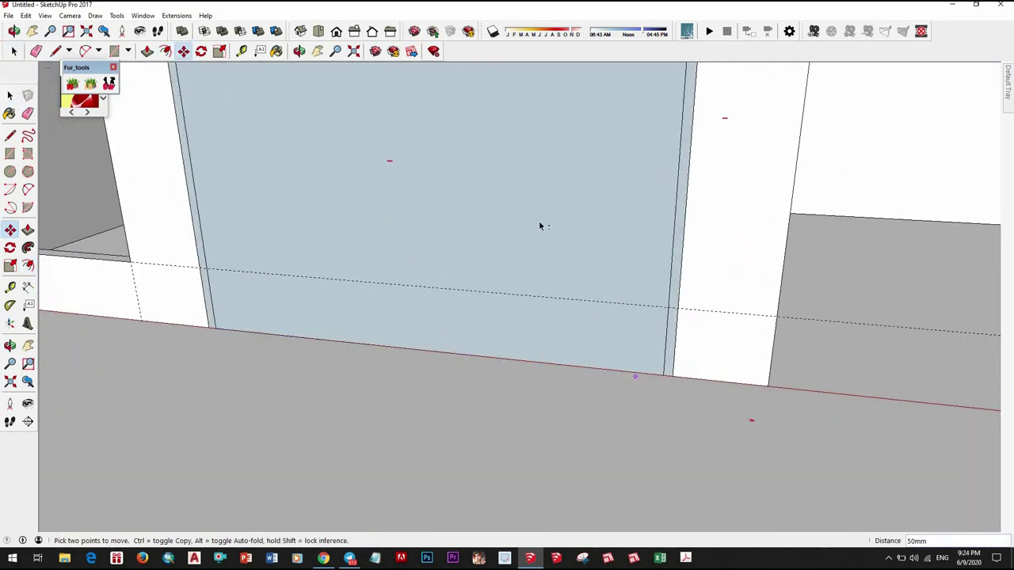
key(space)
scroll(555, 245, down, 5)
right_click(567, 357)
click(586, 215)
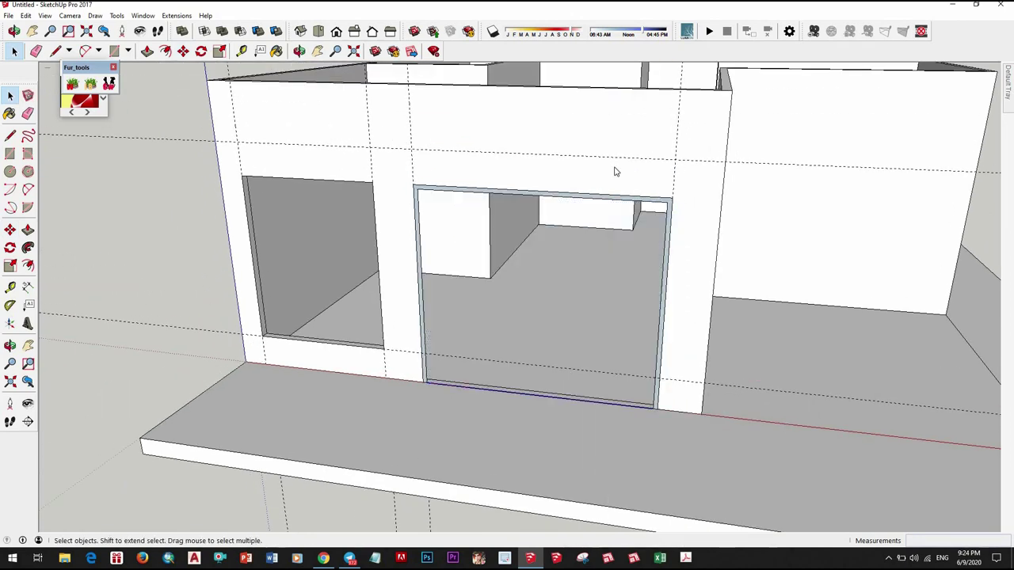
right_click(546, 395)
click(570, 133)
scroll(421, 274, up, 3)
Push the frame out 100 and select the whole frame
key(p)
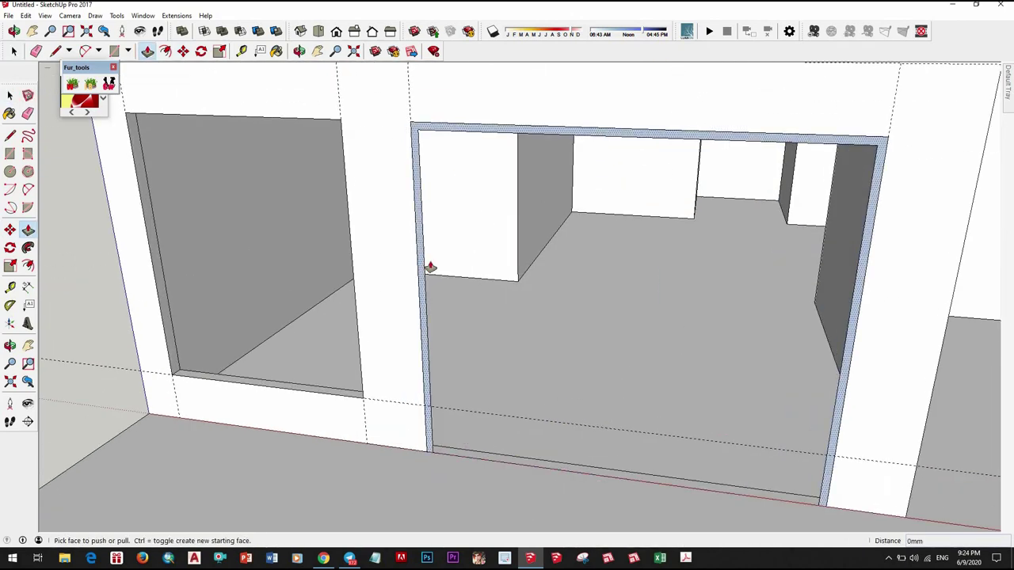
click(430, 267)
text(100)
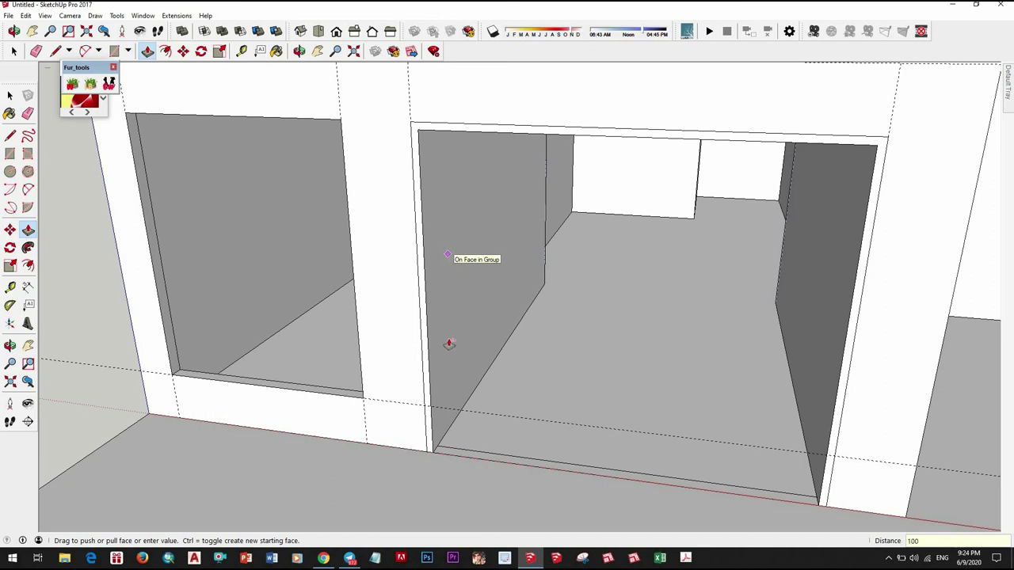
key(Return)
key(space)
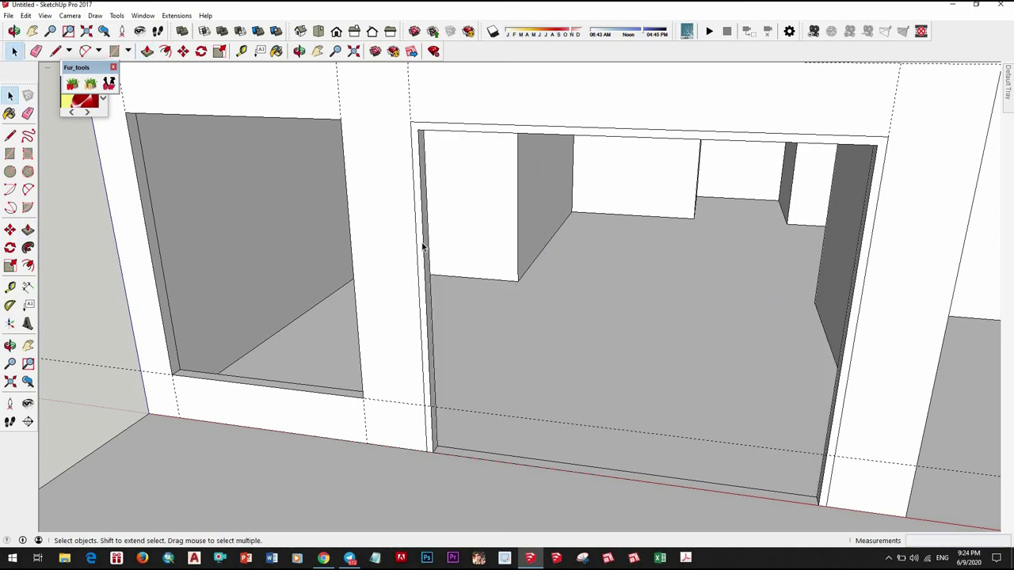
triple_click(425, 260)
Divide the doorway's top edge into 4 equal segments
right_click(425, 259)
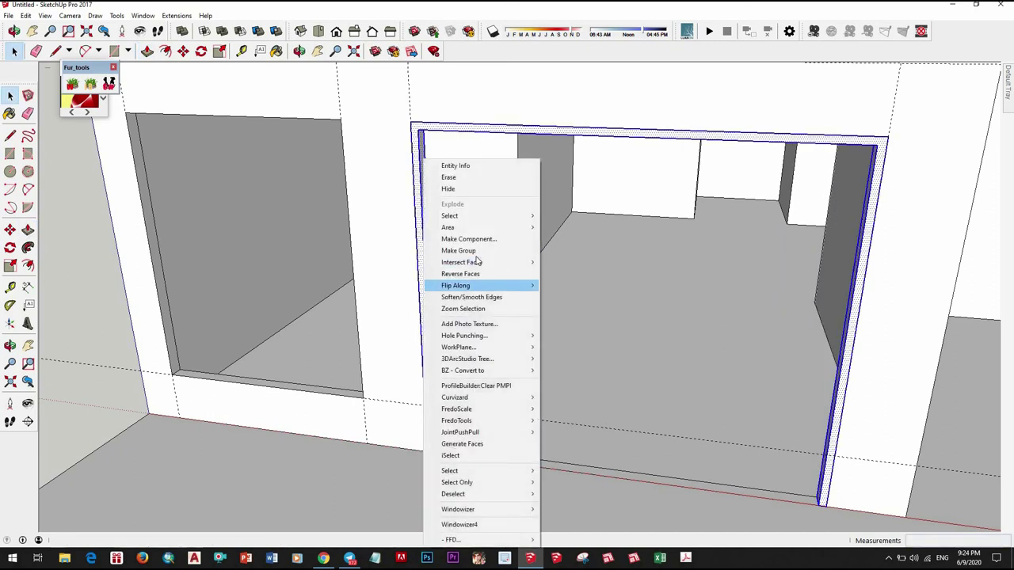
middle_drag(491, 329, 480, 346)
scroll(559, 355, up, 5)
scroll(559, 355, up, 2)
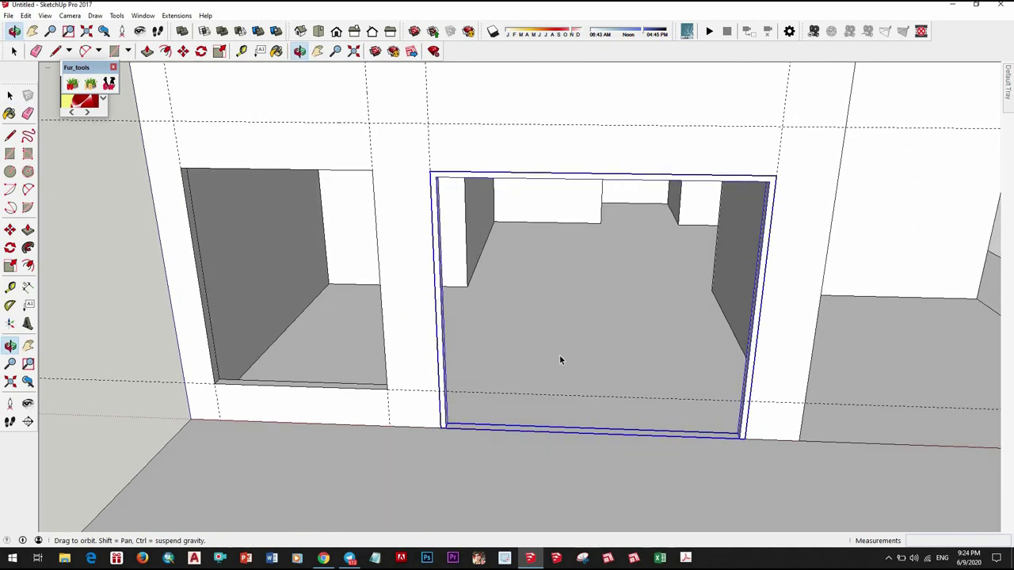
key(l)
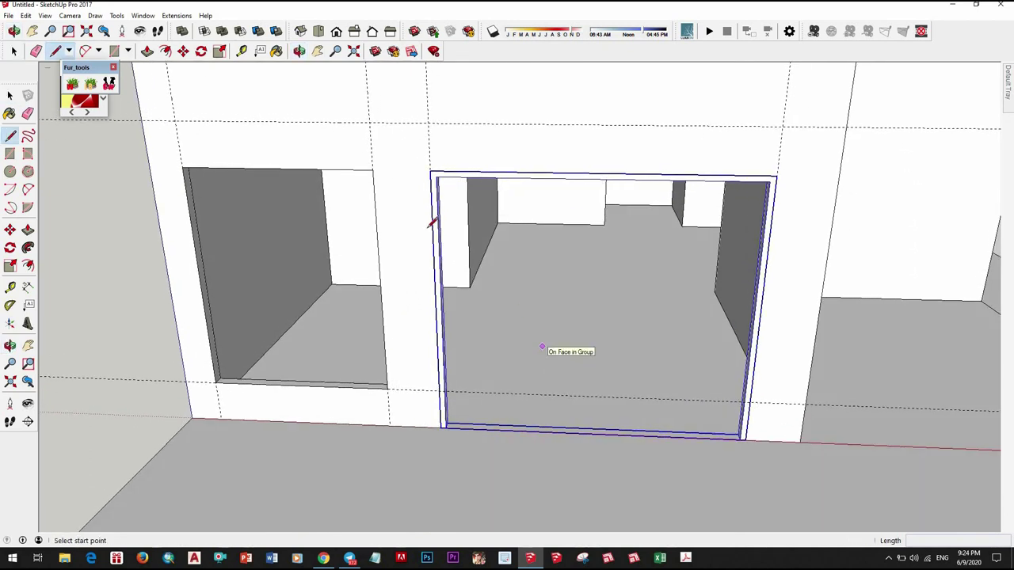
key(space)
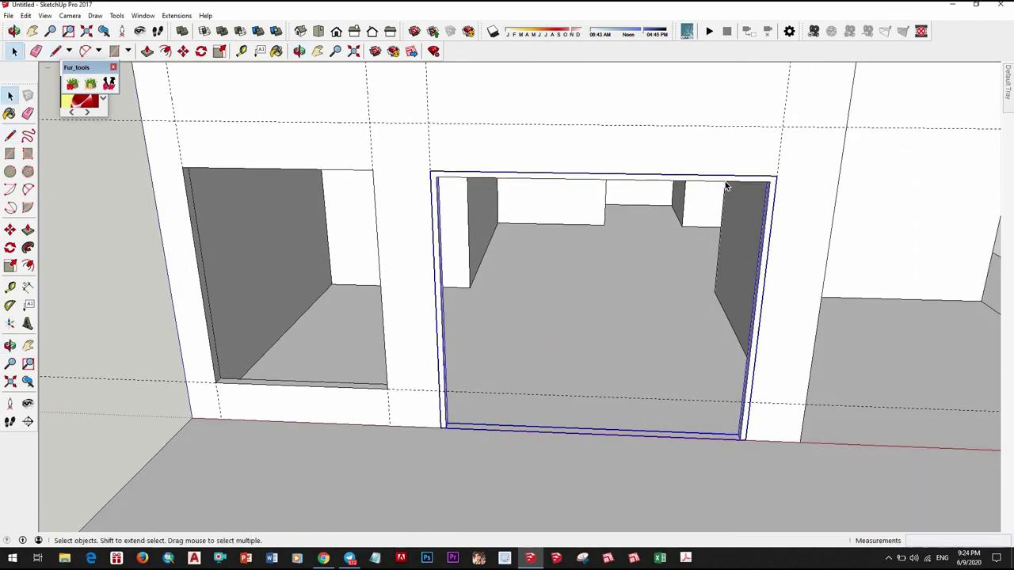
click(727, 184)
right_click(726, 184)
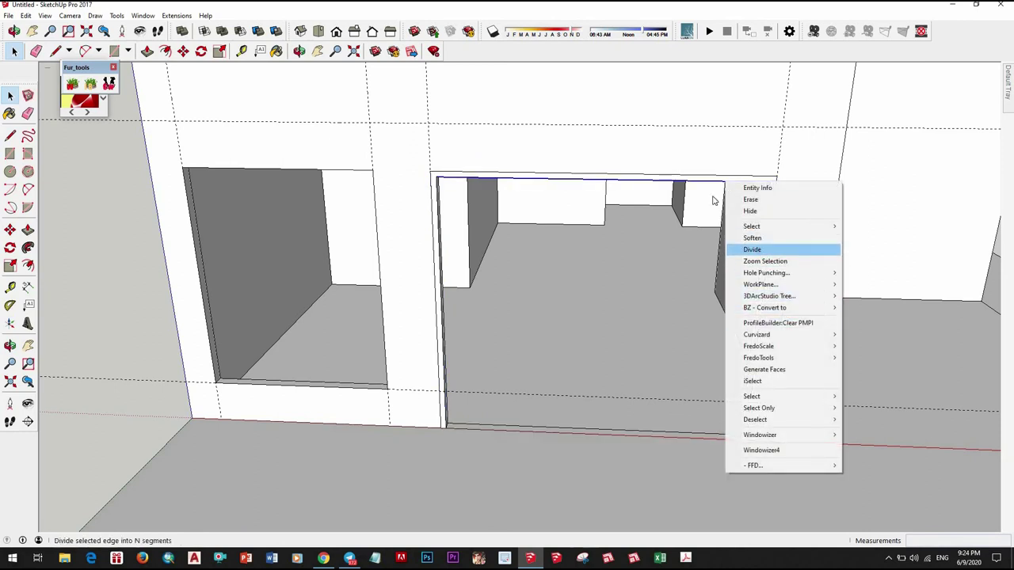
click(752, 247)
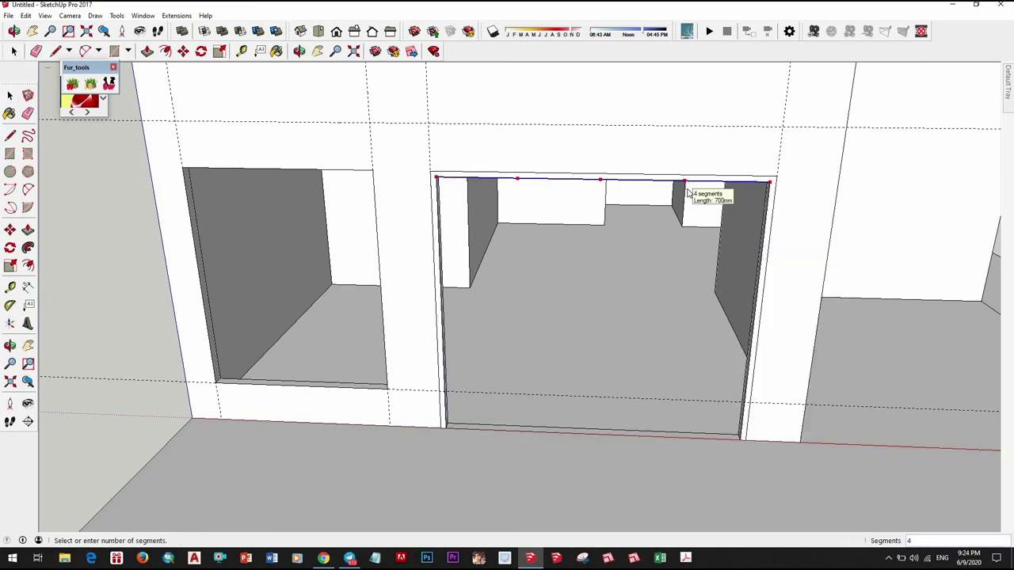
click(570, 366)
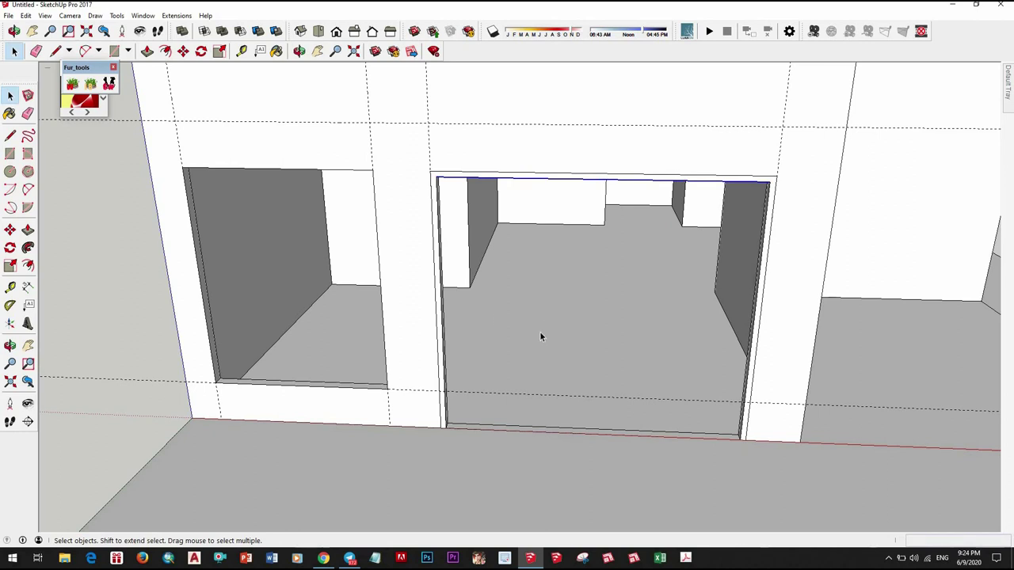
Place two Tape Measure guides at 700 mm spacing from the opening's left edge
key(t)
click(438, 254)
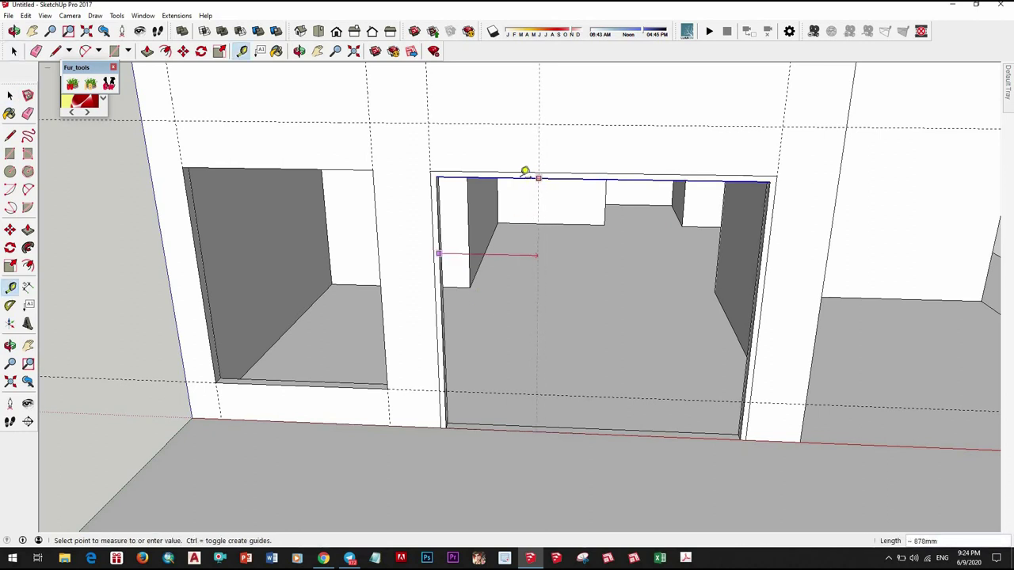
click(517, 176)
click(516, 163)
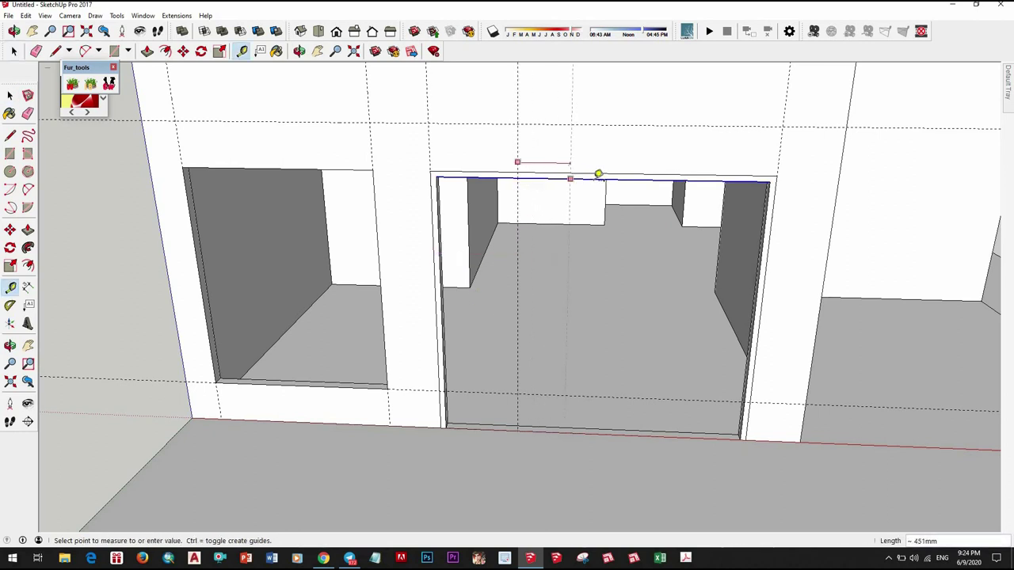
click(601, 176)
Draw the narrow left door-panel rectangle and offset it inward into a border
key(space)
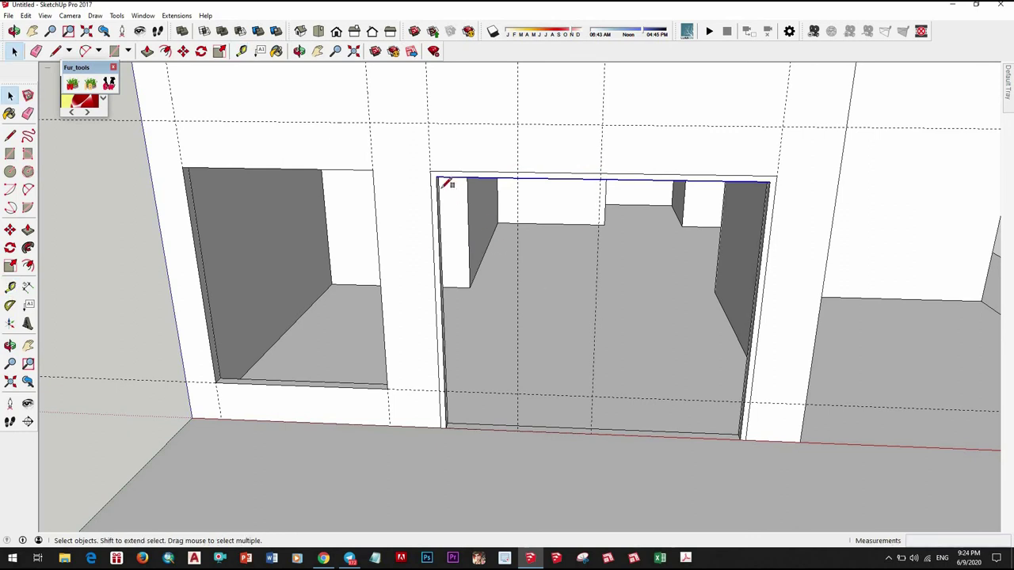
key(r)
click(436, 176)
click(527, 418)
key(space)
click(478, 283)
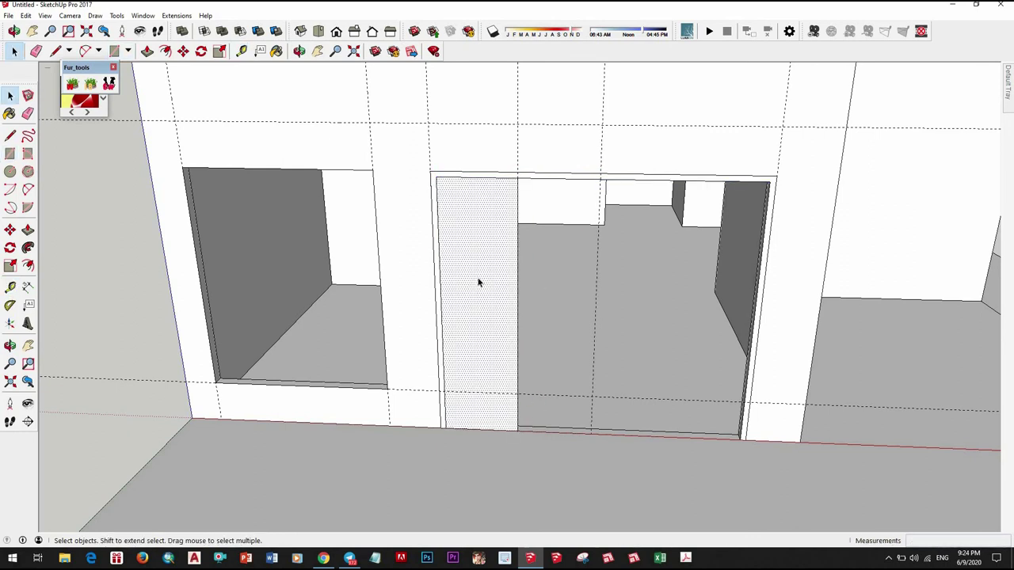
key(f)
click(516, 262)
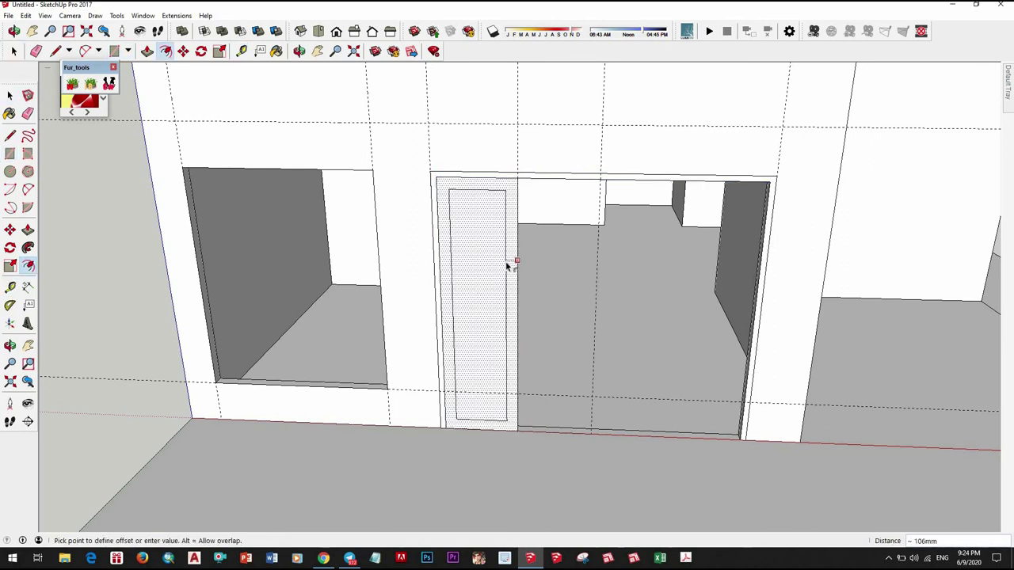
key(Return)
Erase the door panel's inner face, leaving only the border
scroll(526, 367, down, 5)
middle_drag(526, 367, 513, 389)
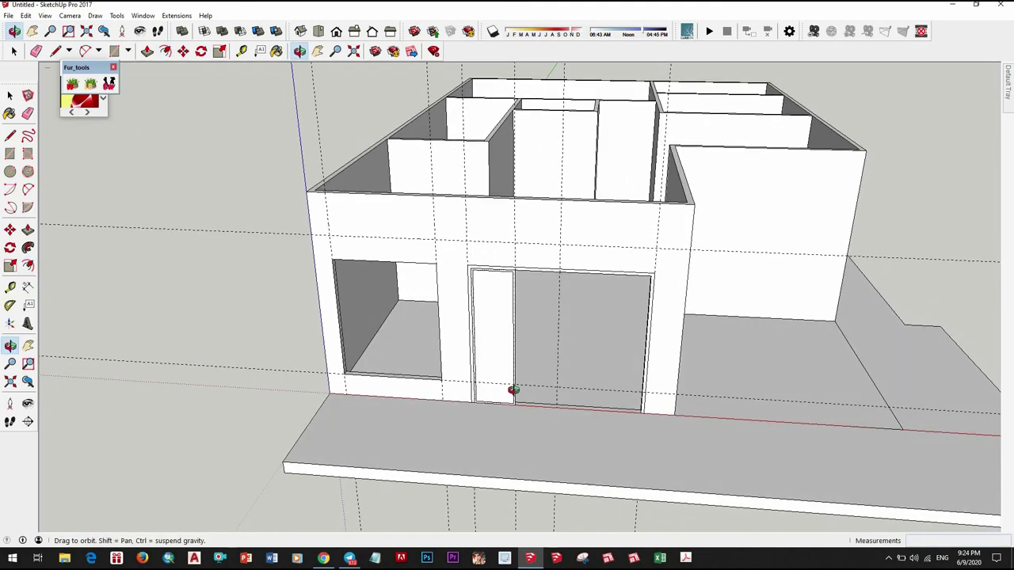
key(space)
right_click(502, 373)
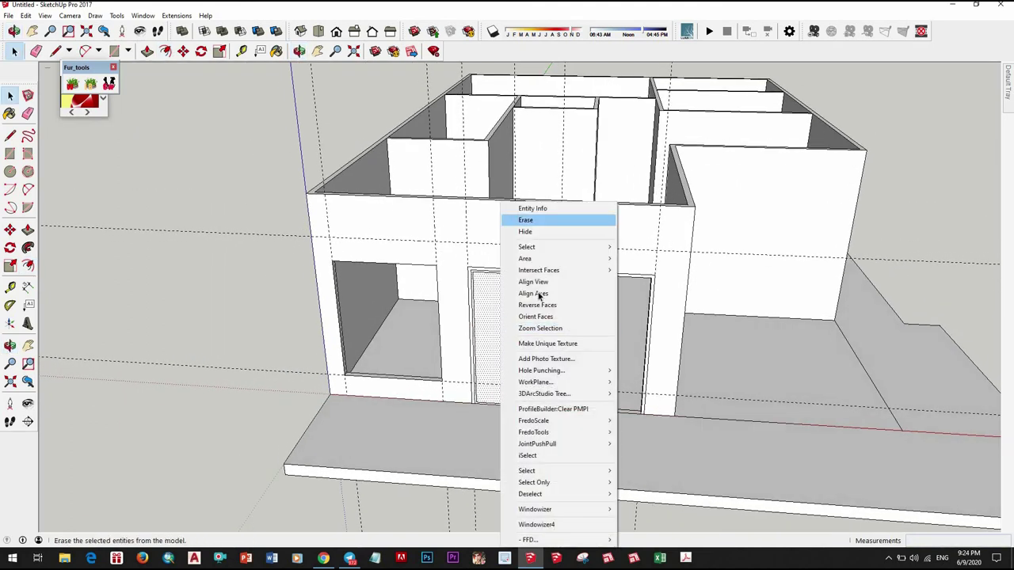
click(527, 221)
scroll(516, 408, up, 4)
scroll(513, 396, up, 3)
Push/Pull the narrow frame 5 deep and select all its geometry
key(p)
click(519, 385)
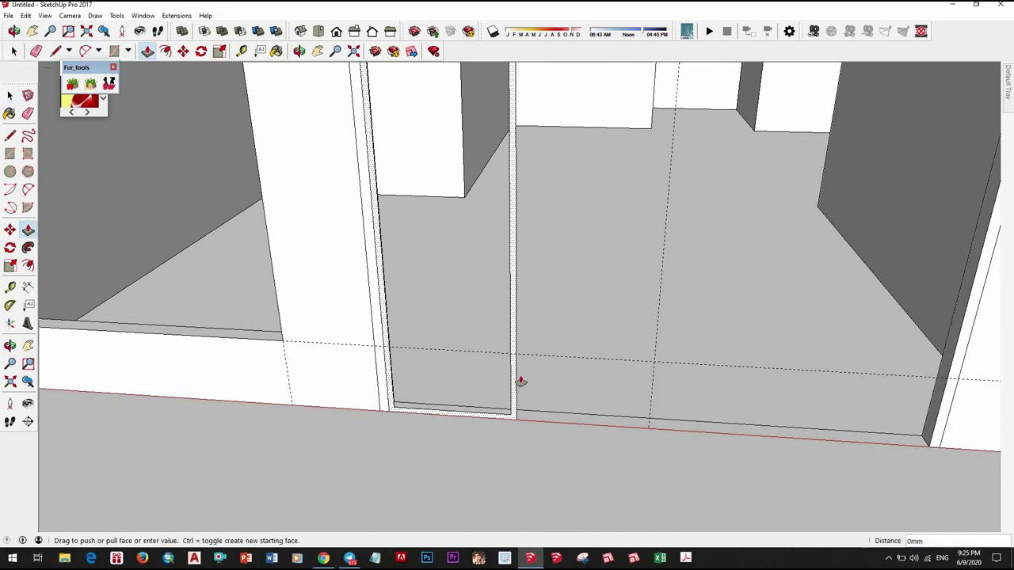
key(Return)
key(space)
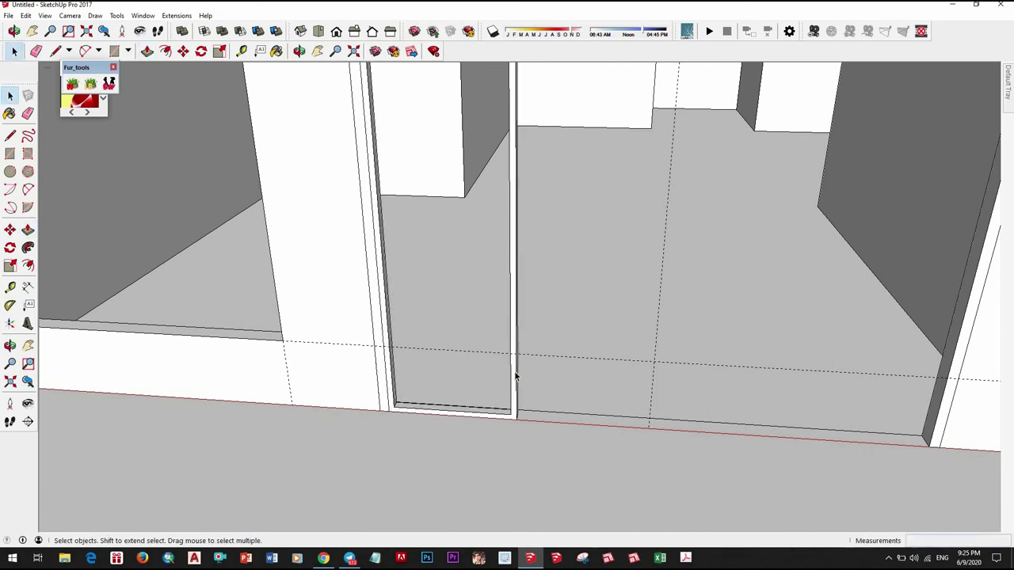
double_click(514, 374)
Make the narrow door-leaf frame into a component
right_click(513, 253)
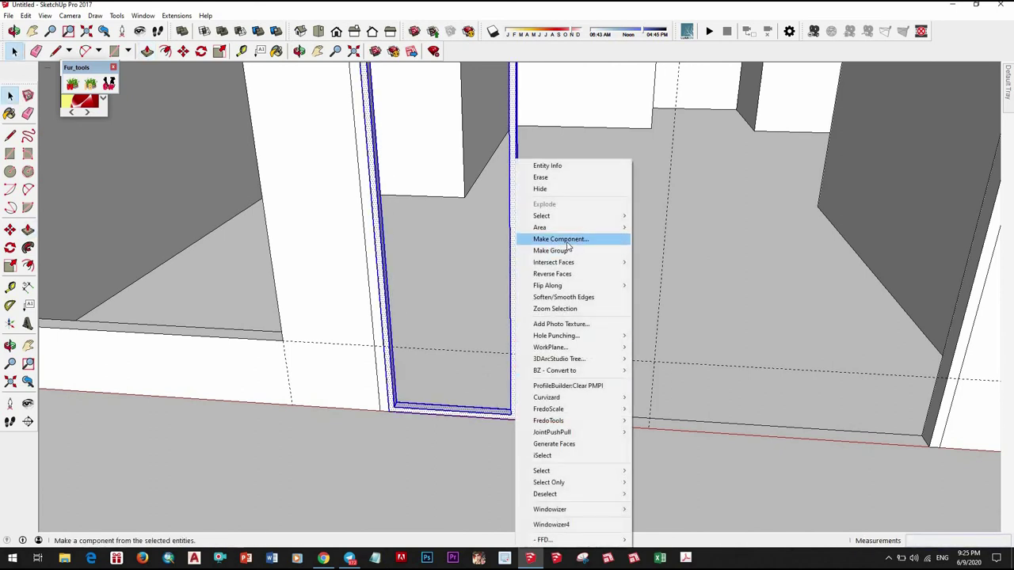
click(558, 238)
click(523, 353)
scroll(488, 315, down, 2)
scroll(487, 402, down, 3)
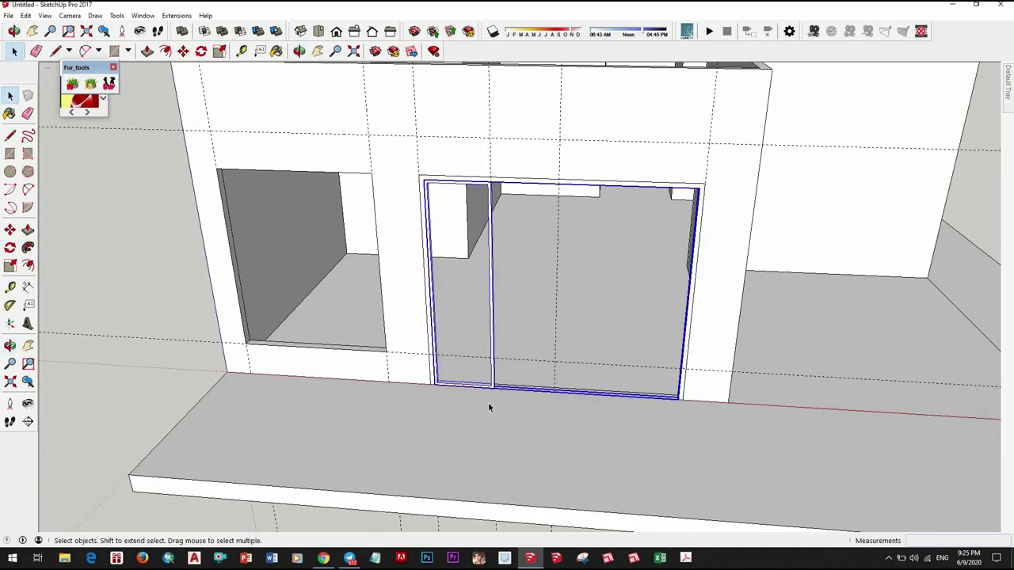
scroll(489, 410, up, 4)
Copy the frame component with Move+Ctrl into the adjacent door-leaf positions
key(m)
click(376, 388)
key(ctrl)
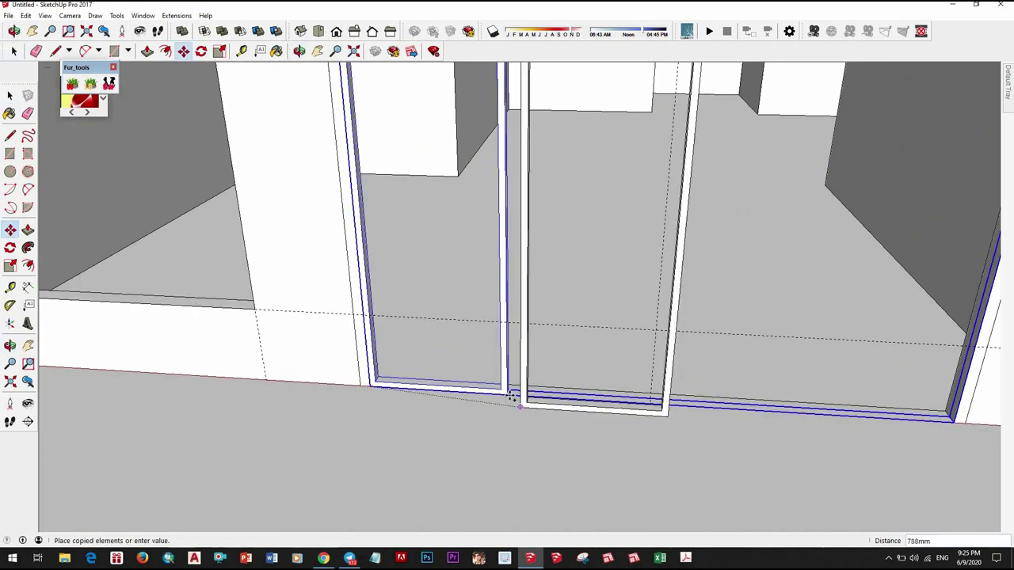
click(509, 395)
click(509, 396)
key(ctrl)
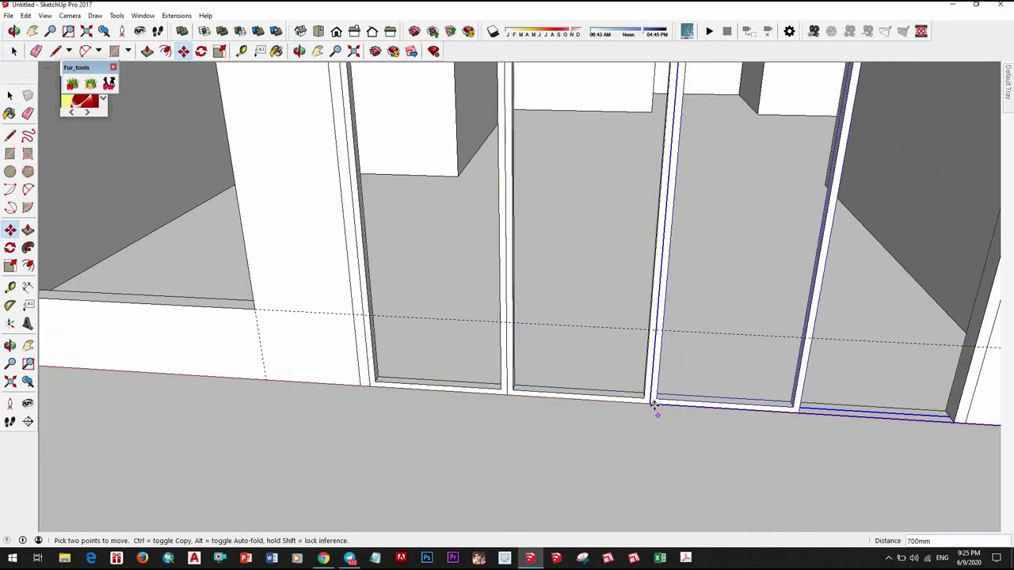
scroll(654, 402, down, 1)
scroll(681, 396, up, 2)
click(677, 390)
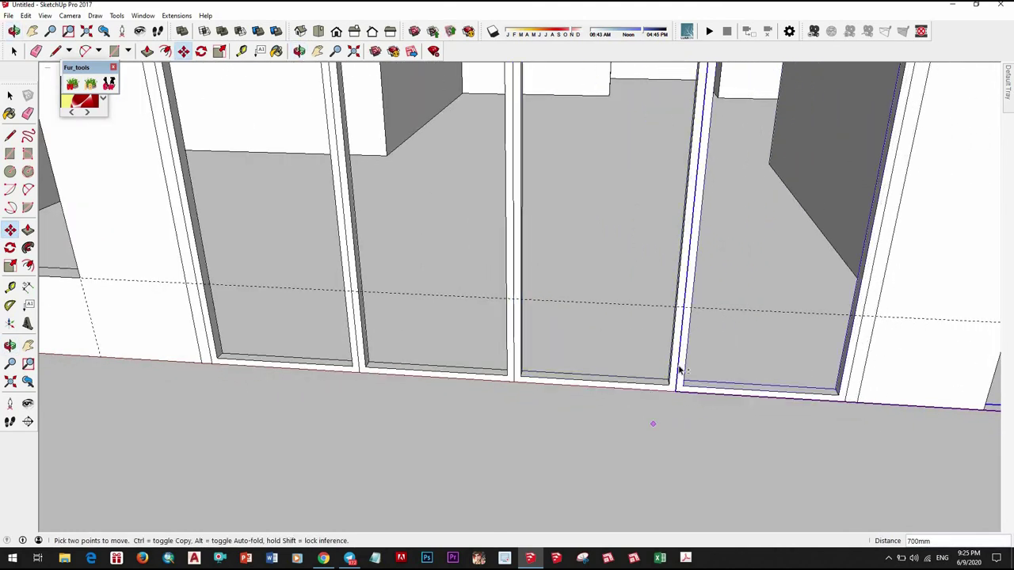
scroll(652, 420, down, 4)
middle_drag(688, 409, 642, 405)
key(space)
scroll(713, 356, down, 2)
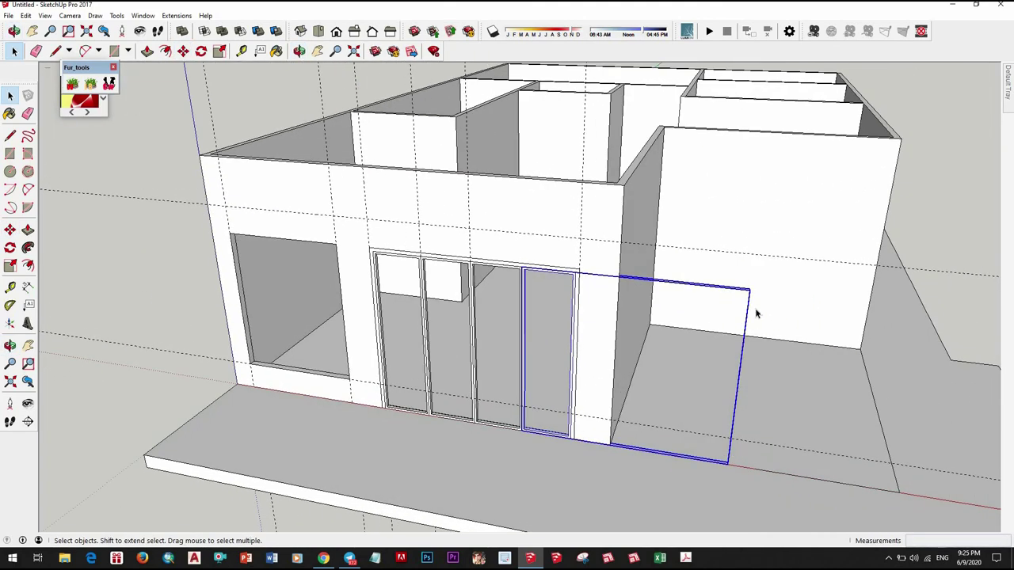
scroll(752, 315, up, 3)
Open the door group and erase the stray edge sticking out to the right
triple_click(636, 277)
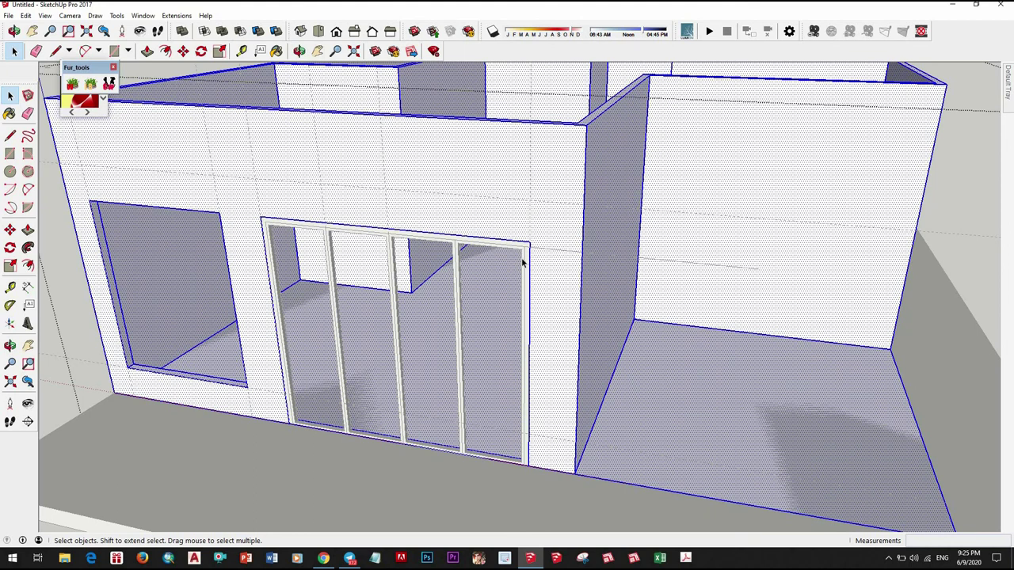
double_click(522, 261)
right_click(677, 267)
click(689, 272)
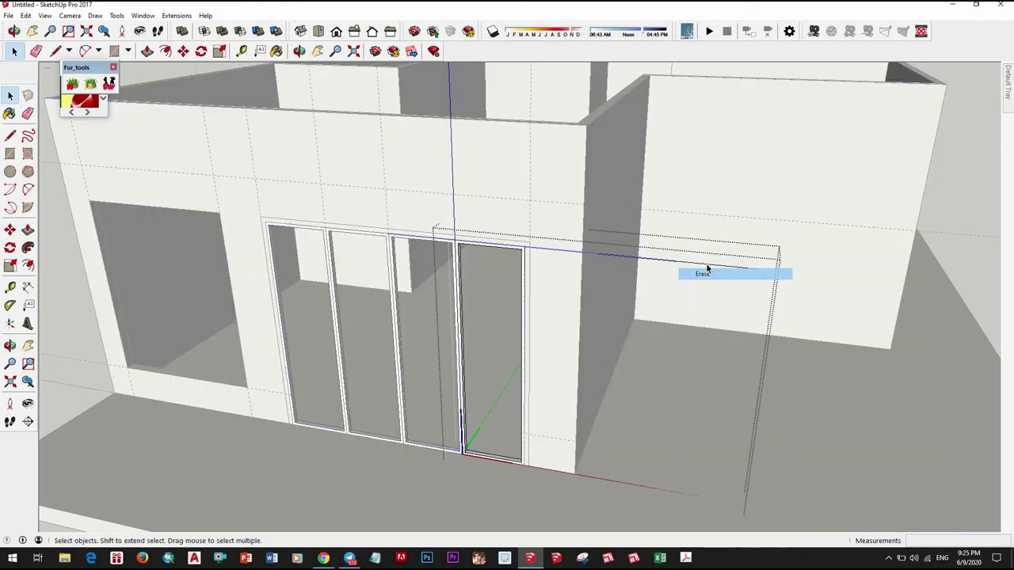
right_click(705, 257)
key(Return)
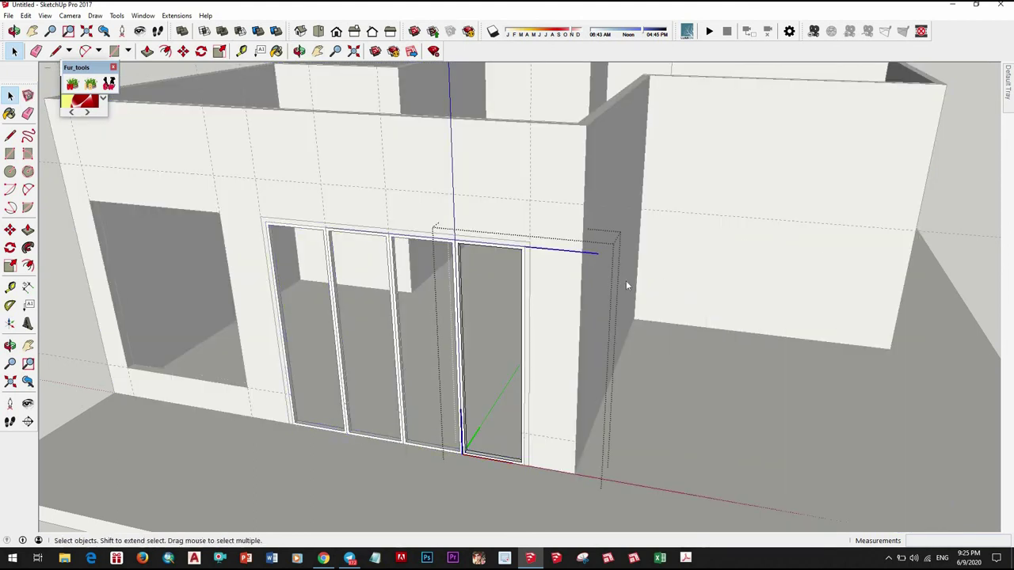
right_click(626, 285)
click(555, 411)
mouse_move(555, 411)
middle_down()
mouse_move(856, 192)
mouse_move(542, 395)
middle_up()
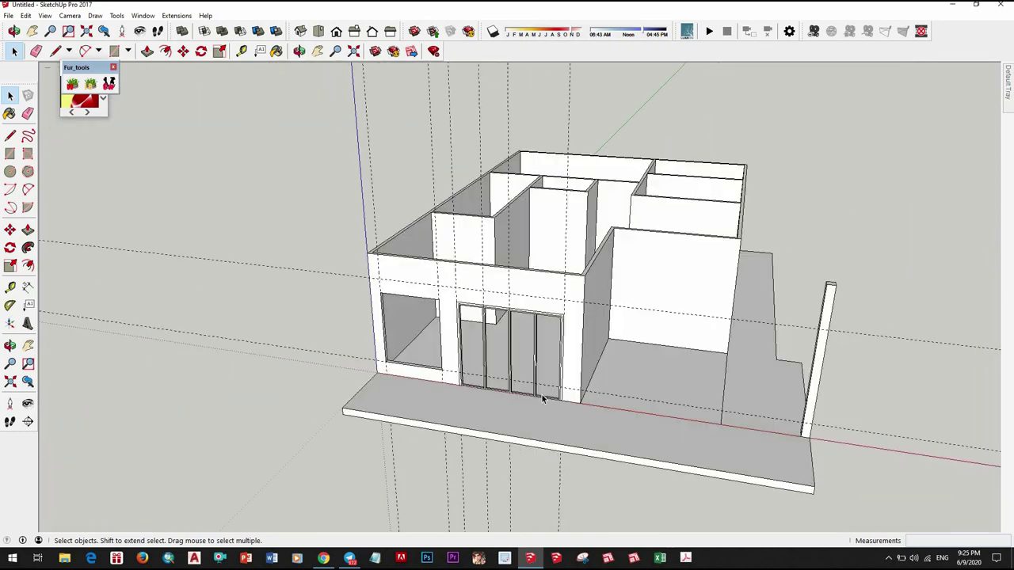
scroll(541, 394, up, 3)
scroll(555, 418, up, 3)
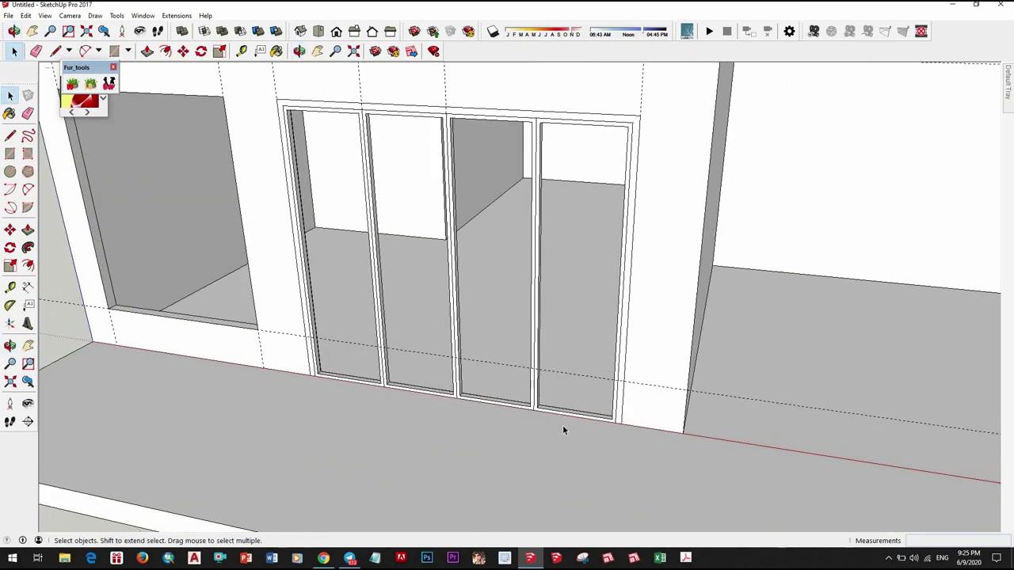
Activate the Paint Bucket and show the styles and materials panels
key(b)
click(1008, 94)
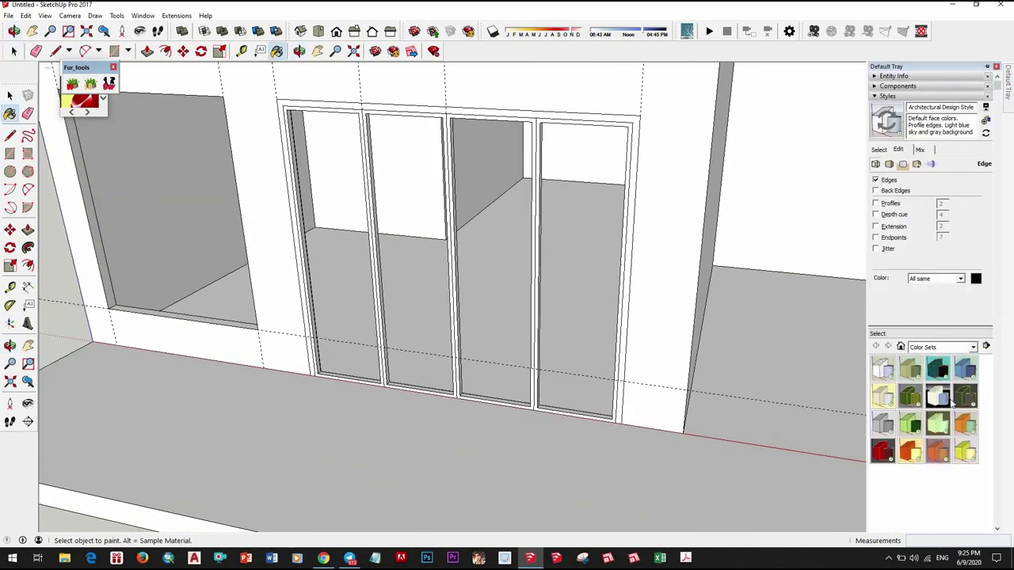
scroll(676, 347, down, 5)
Turn the flat panel in the first door opening into a component
key(space)
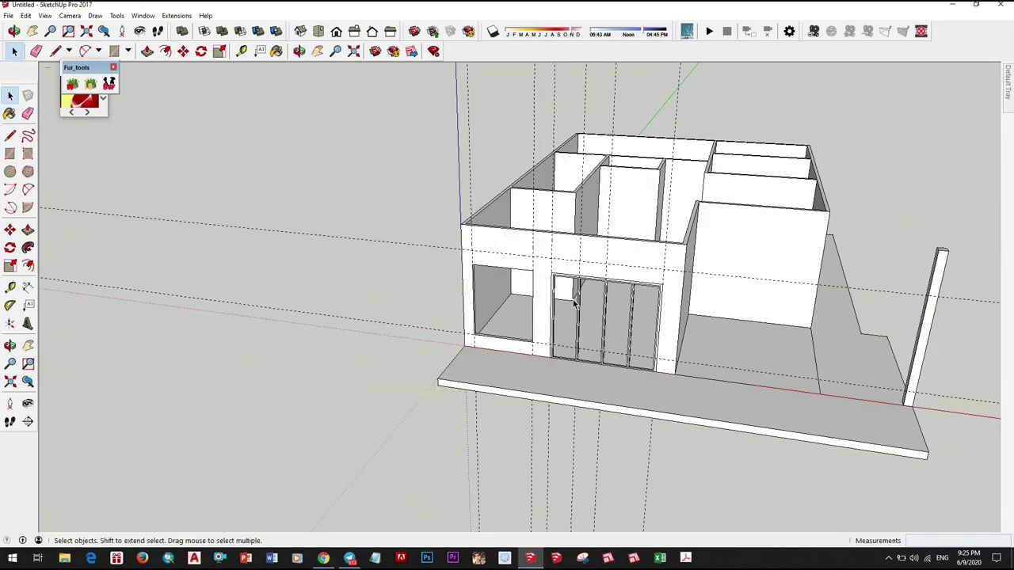
scroll(574, 305, up, 5)
scroll(588, 441, up, 2)
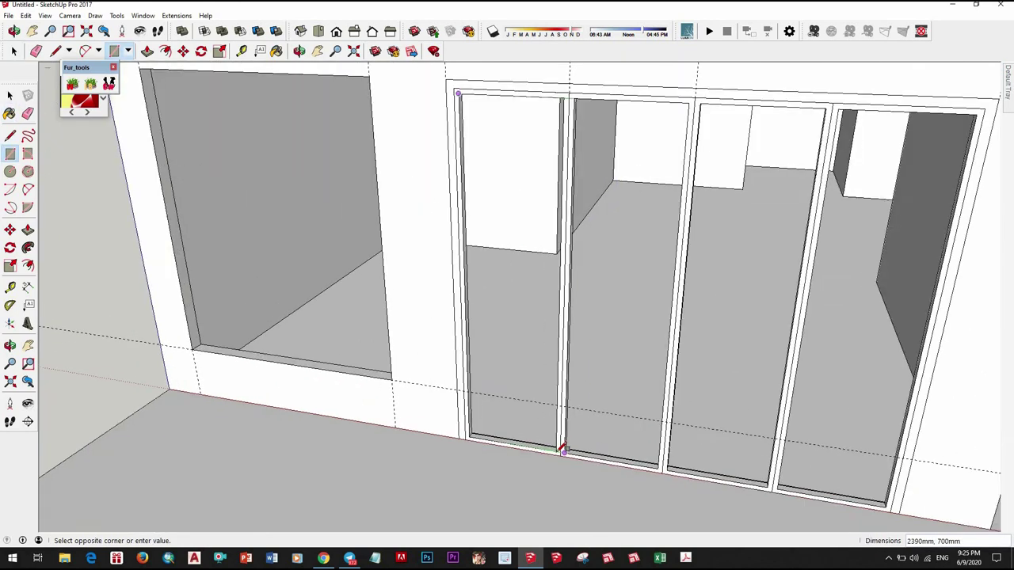
scroll(547, 441, up, 2)
scroll(561, 446, up, 2)
key(space)
double_click(504, 311)
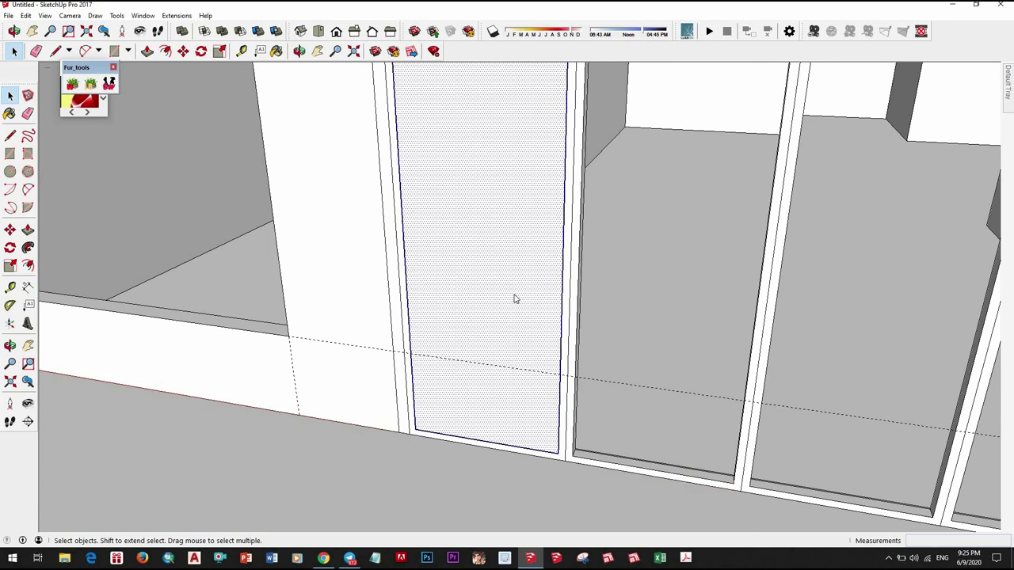
right_click(513, 298)
click(529, 257)
key(Return)
Copy the panel component 700 mm across into the next door opening
scroll(538, 378, down, 3)
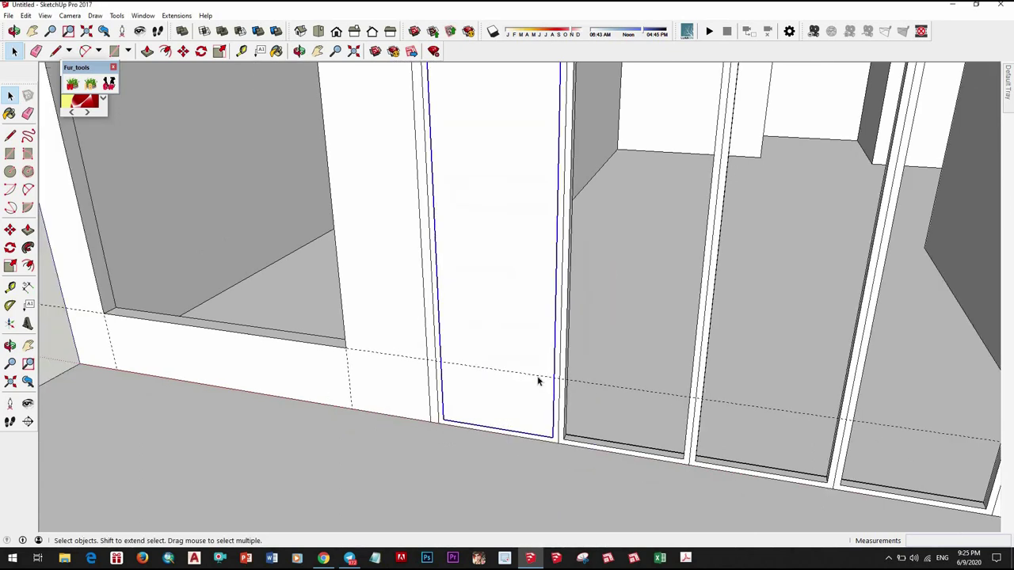
scroll(679, 323, down, 2)
mouse_move(678, 323)
middle_down()
mouse_move(538, 388)
mouse_move(567, 347)
mouse_move(829, 369)
mouse_move(1003, 363)
mouse_move(576, 334)
mouse_move(491, 380)
middle_up()
scroll(539, 387, up, 3)
scroll(534, 370, up, 2)
scroll(552, 388, down, 3)
scroll(499, 384, up, 3)
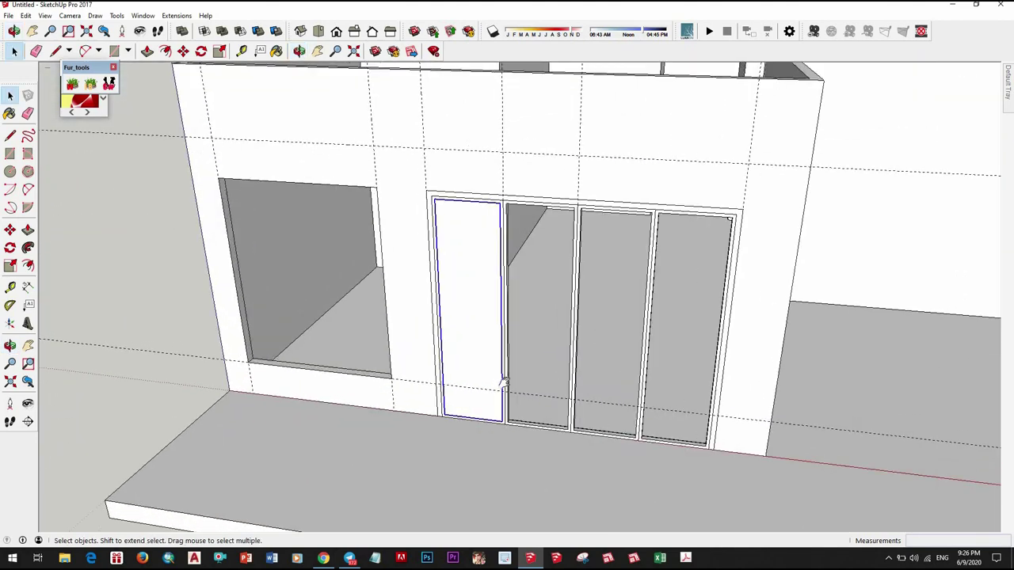
scroll(510, 396, up, 1)
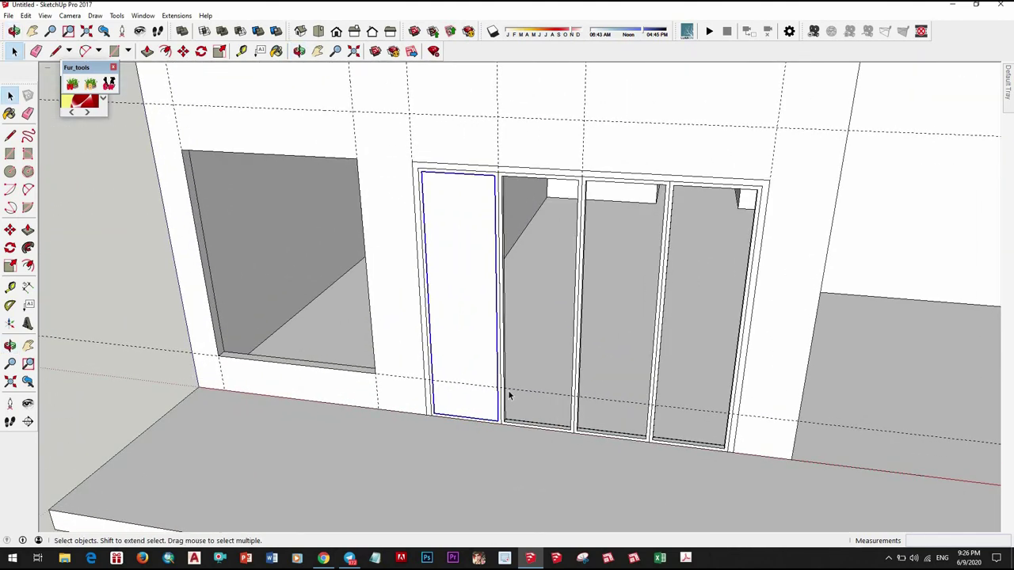
scroll(528, 349, down, 3)
middle_drag(528, 348, 493, 382)
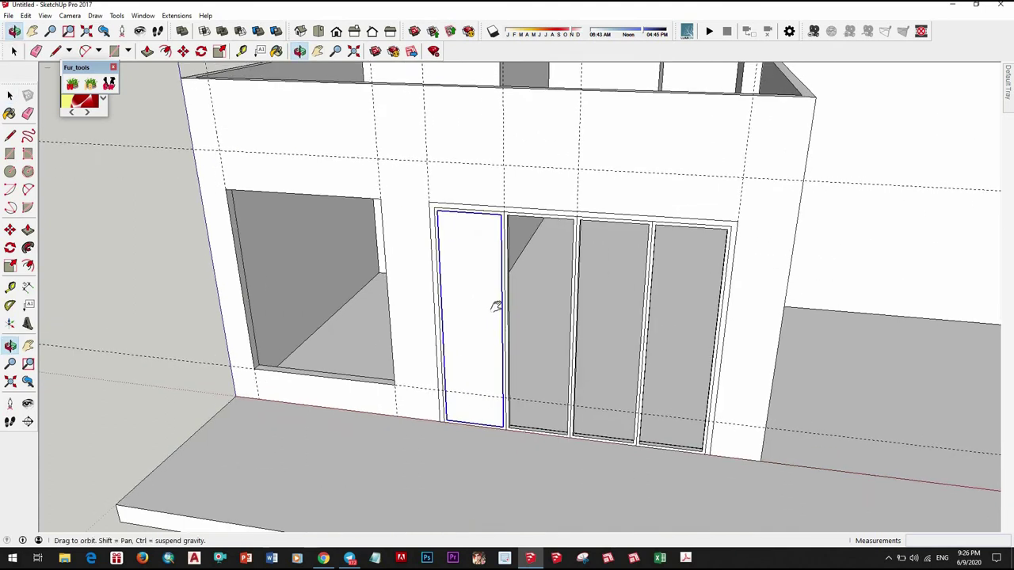
scroll(490, 438, up, 3)
key(m)
scroll(428, 440, up, 2)
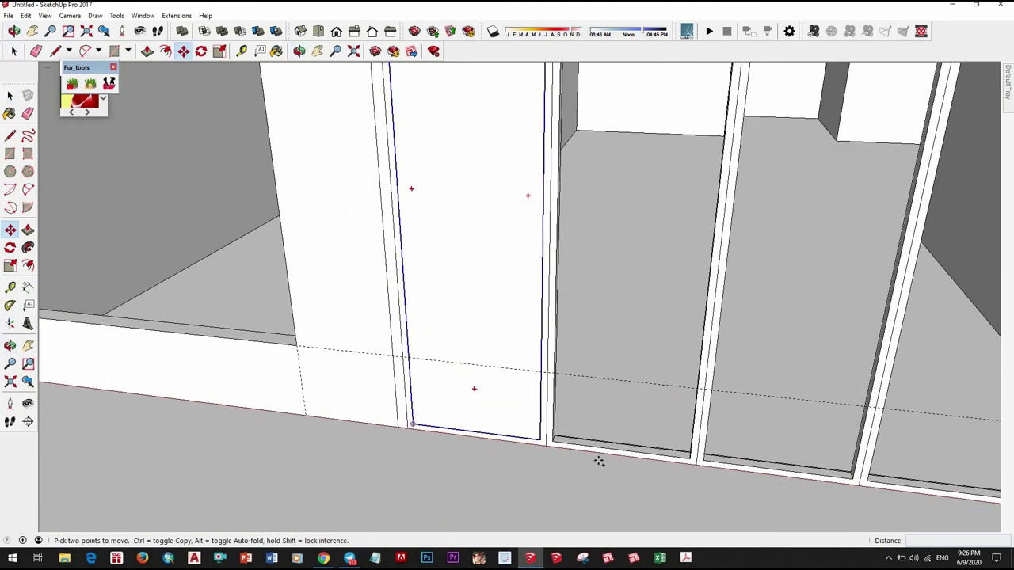
click(411, 425)
key(ctrl)
click(552, 445)
key(Escape)
scroll(705, 461, down, 2)
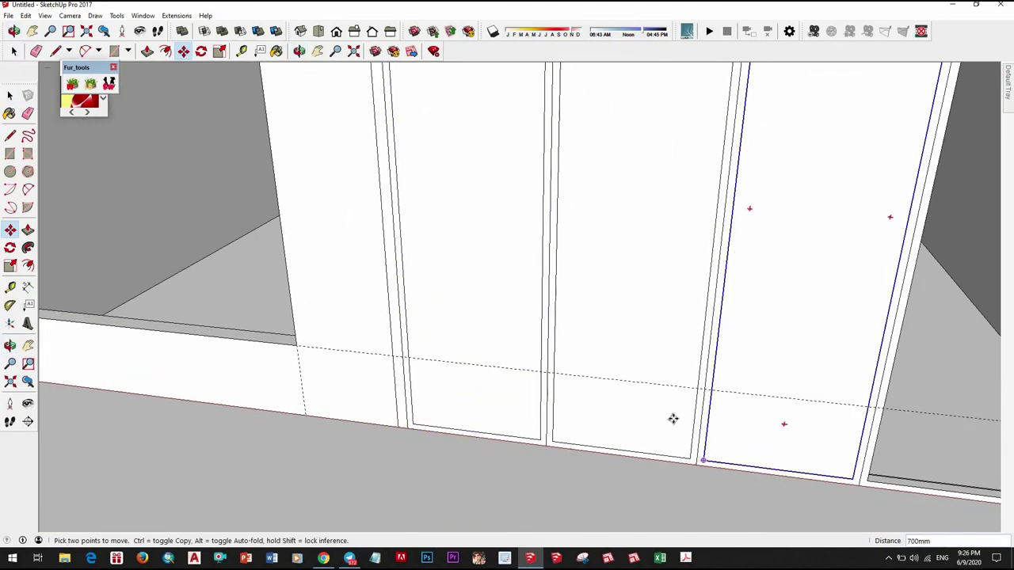
scroll(673, 419, up, 2)
scroll(624, 433, down, 2)
scroll(673, 430, up, 2)
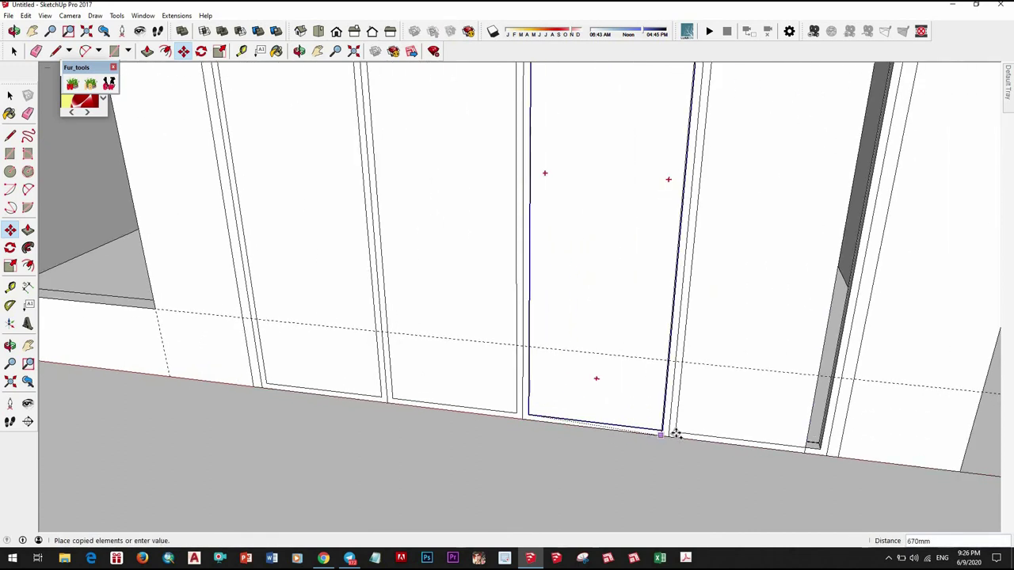
scroll(611, 348, up, 1)
scroll(610, 347, down, 5)
key(space)
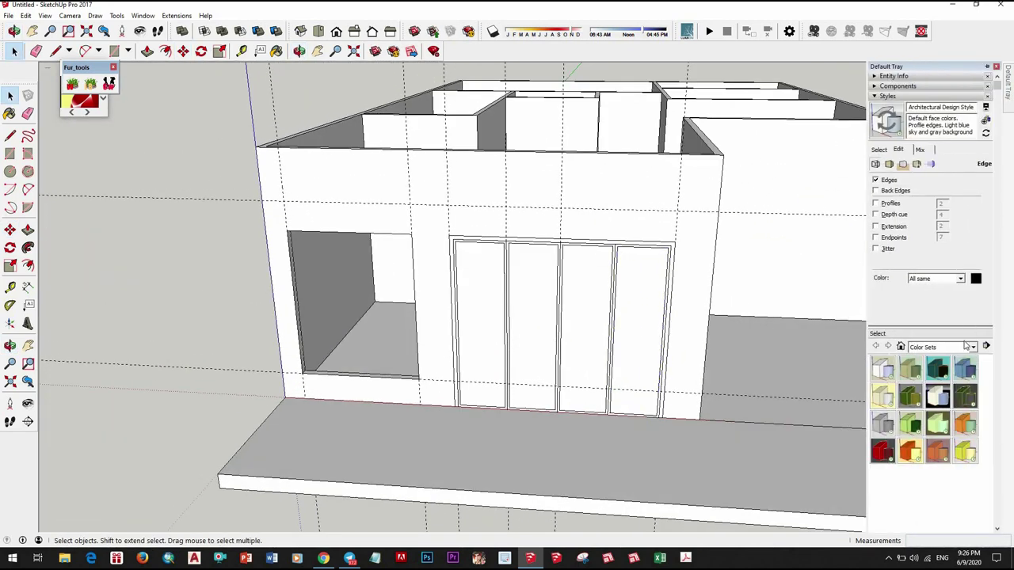
Paint the sliding door frame and two panel frames black from the Colors collection
click(973, 369)
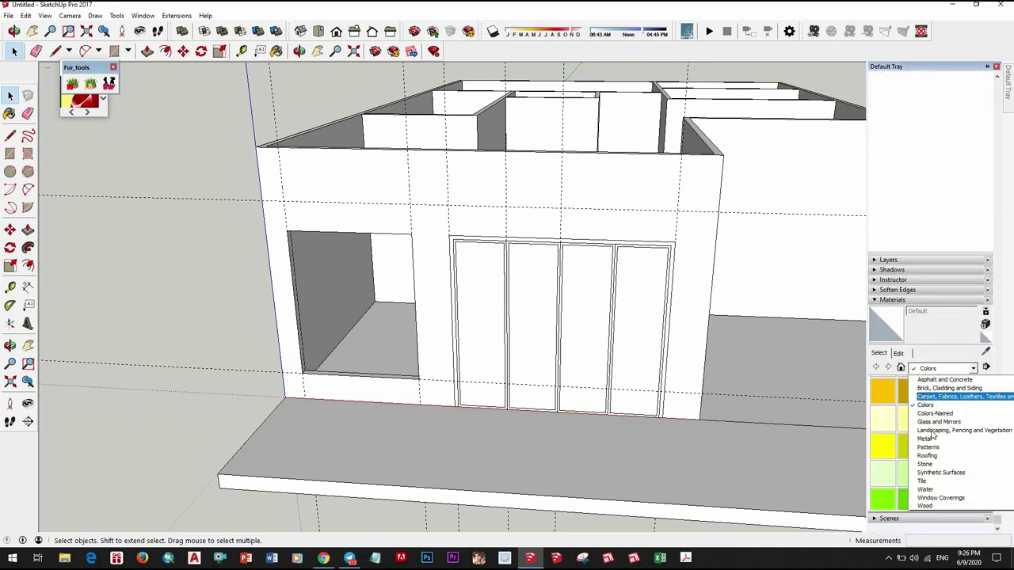
click(935, 409)
scroll(895, 428, down, 5)
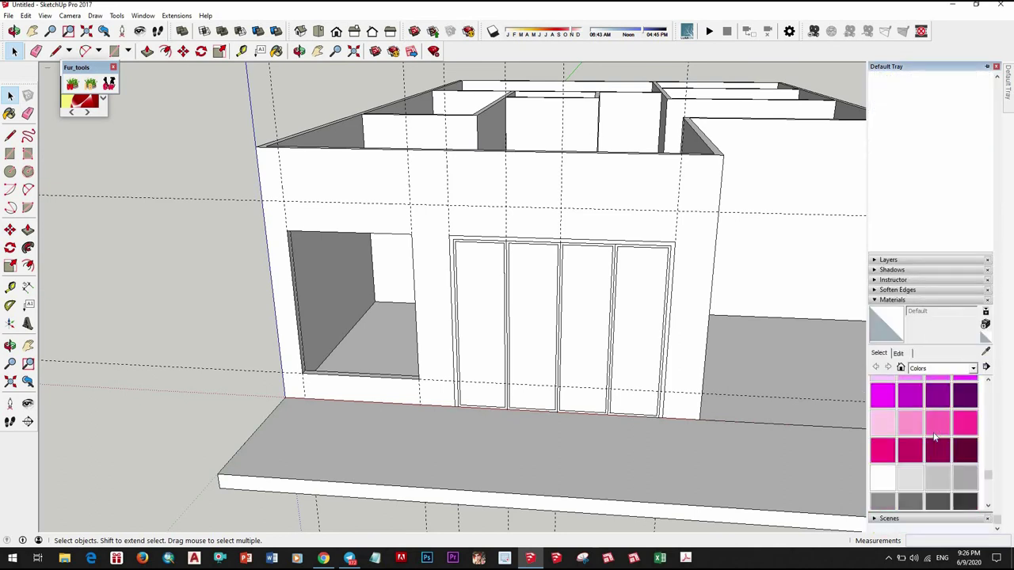
scroll(883, 412, down, 5)
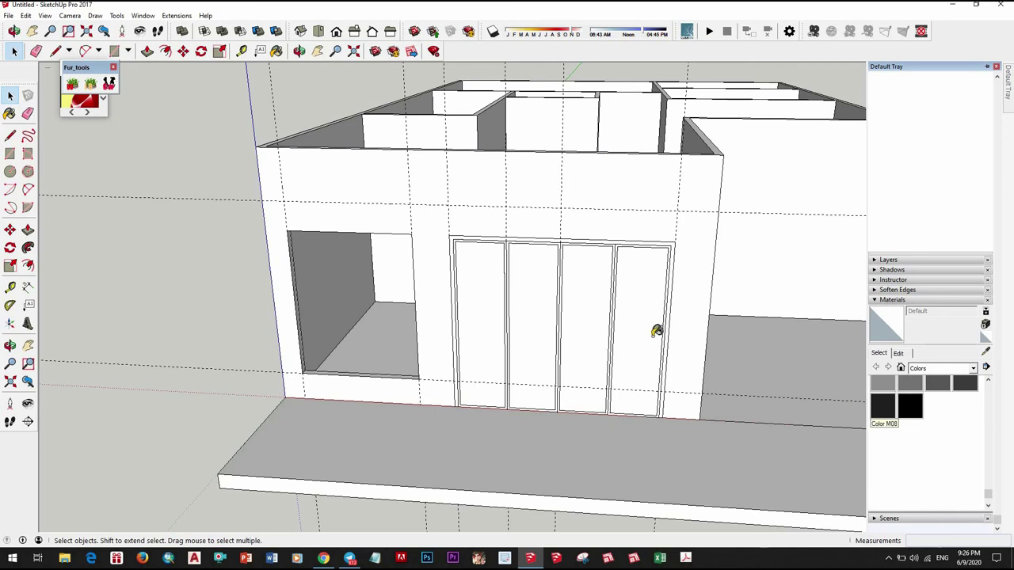
scroll(656, 331, up, 5)
click(679, 199)
click(526, 193)
click(590, 246)
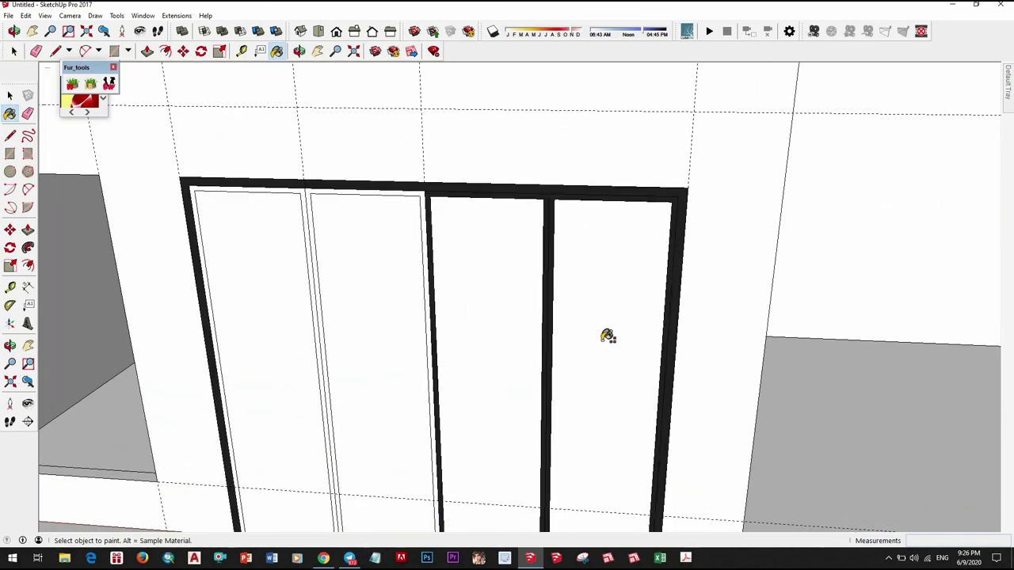
Paint the left door panel's frame black as well
scroll(607, 335, down, 5)
scroll(577, 393, up, 3)
scroll(447, 398, up, 3)
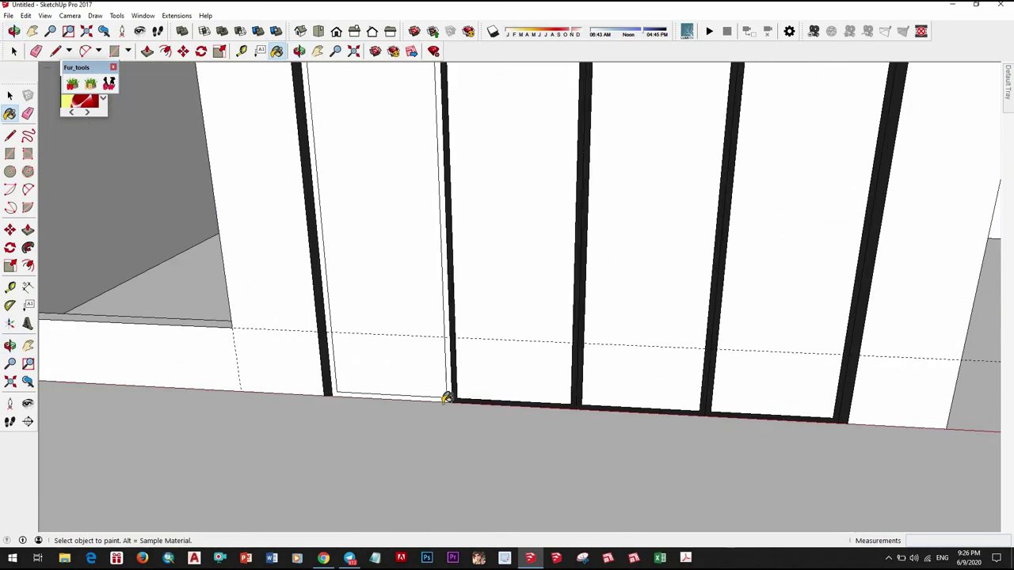
click(478, 377)
scroll(517, 327, down, 5)
scroll(516, 327, down, 2)
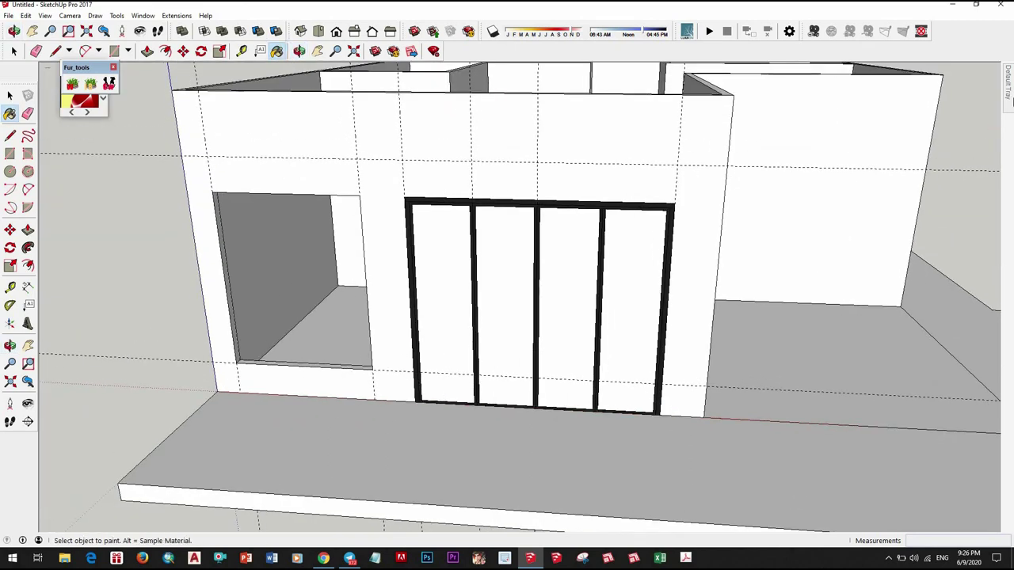
Apply a Glass and Mirrors material to all four door panels
click(973, 368)
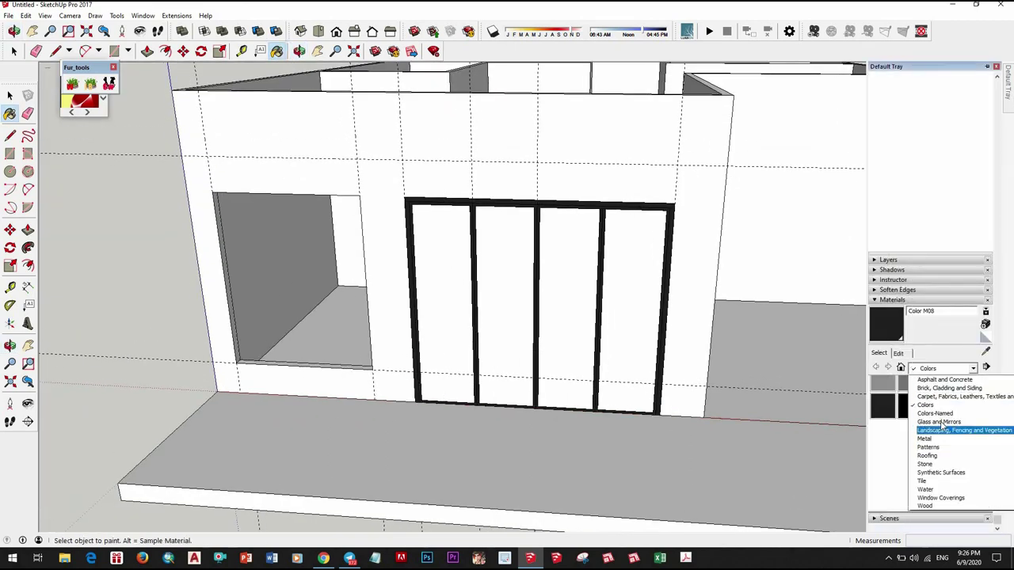
click(939, 421)
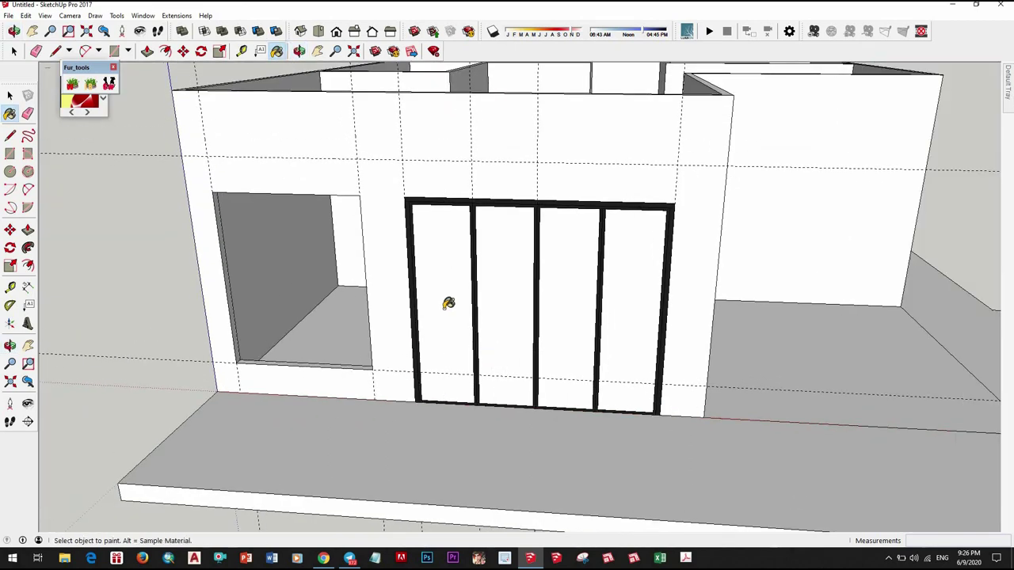
click(449, 304)
click(511, 294)
click(566, 294)
click(642, 301)
Orbit around the building and select the right door panel
key(o)
mouse_move(549, 366)
mouse_down()
mouse_move(470, 305)
mouse_move(570, 411)
mouse_up()
key(space)
scroll(642, 373, up, 3)
click(584, 380)
Zoom in and choose an option from the door frame's context menu
scroll(530, 355, up, 3)
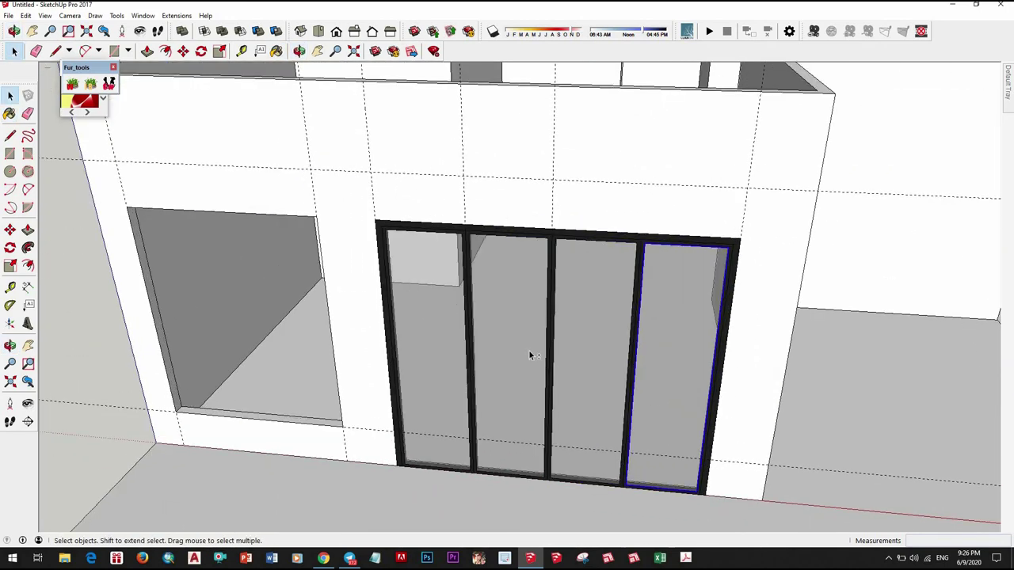
scroll(464, 241, up, 3)
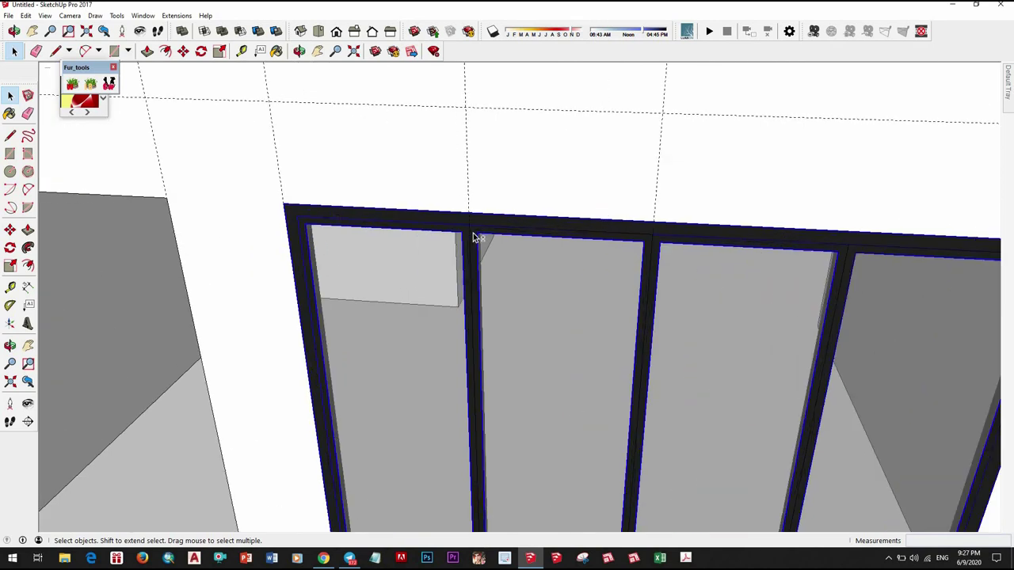
scroll(630, 238, down, 2)
scroll(701, 258, up, 2)
scroll(716, 244, up, 2)
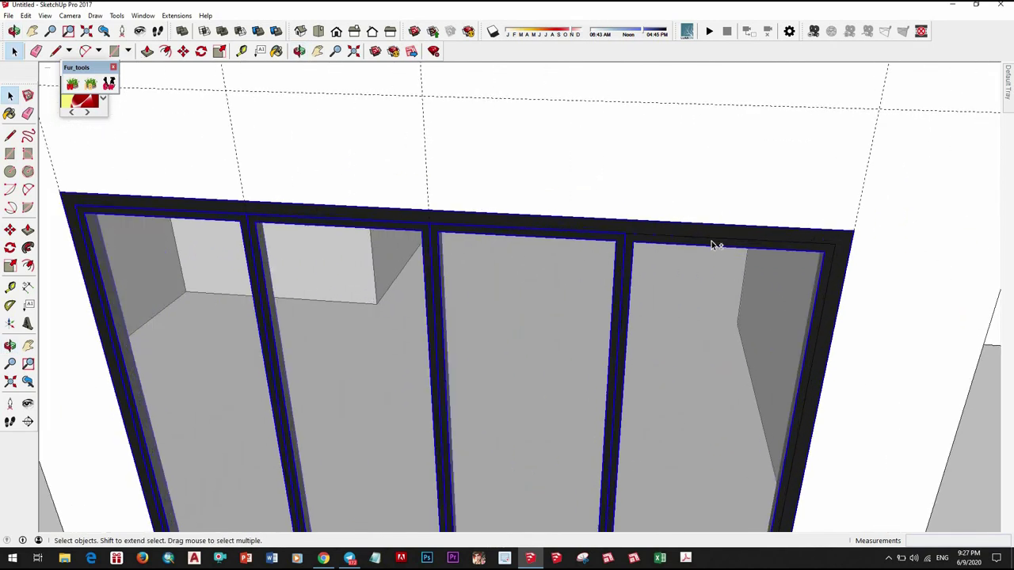
right_click(712, 242)
click(746, 274)
scroll(668, 369, down, 5)
Draw a rectangle covering the left front window opening
mouse_move(667, 369)
middle_down()
mouse_move(496, 356)
mouse_move(503, 374)
middle_up()
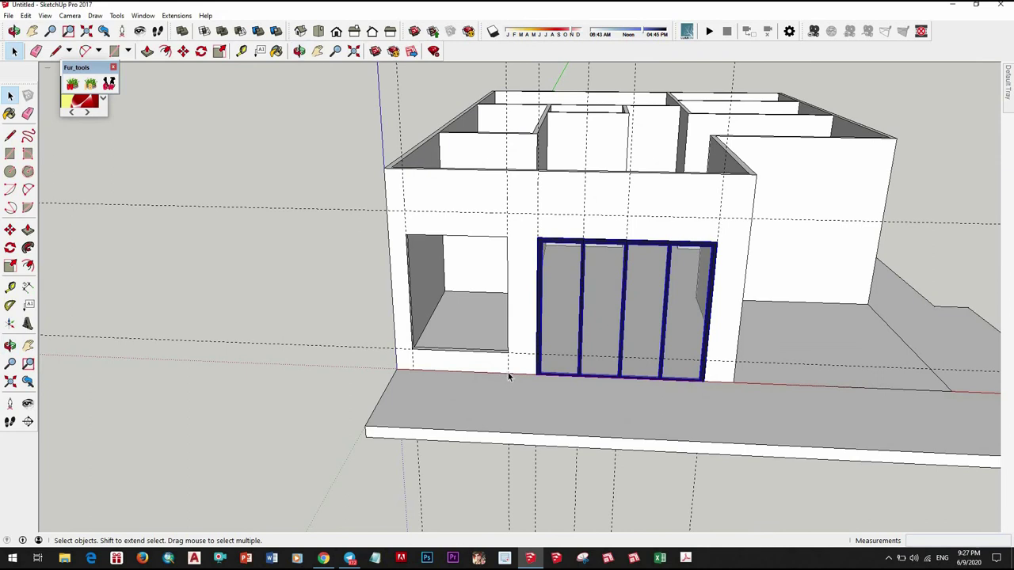
middle_drag(508, 372, 543, 344)
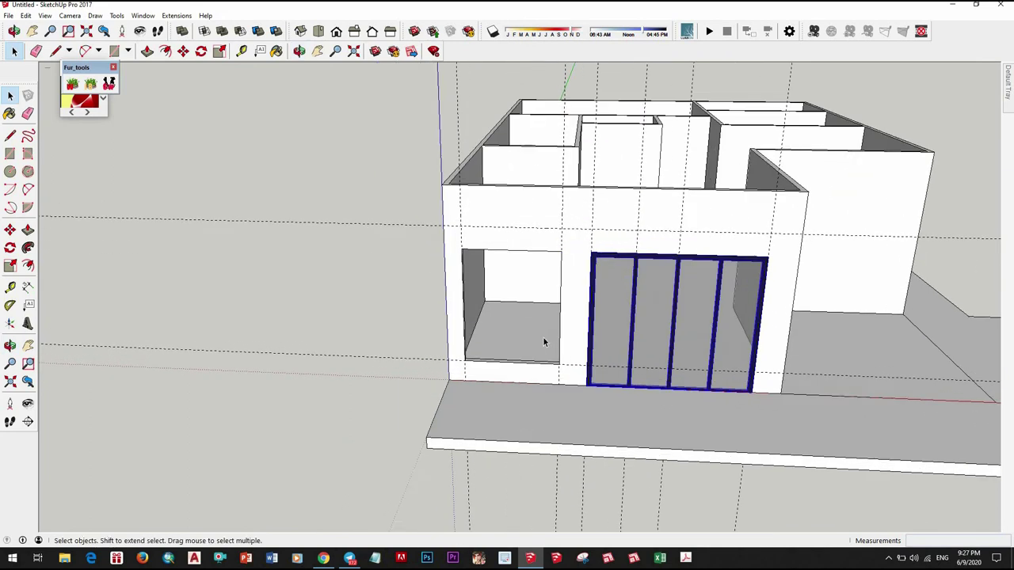
key(r)
click(450, 236)
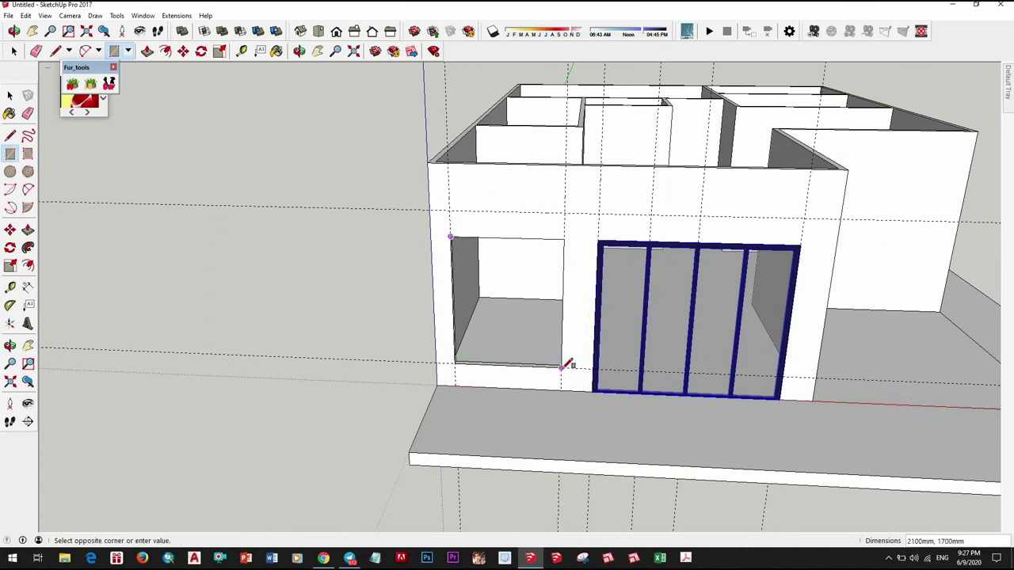
click(560, 366)
Offset the rectangle 50 mm inward and erase the inner face
scroll(615, 356, down, 3)
scroll(593, 317, up, 5)
key(space)
click(621, 318)
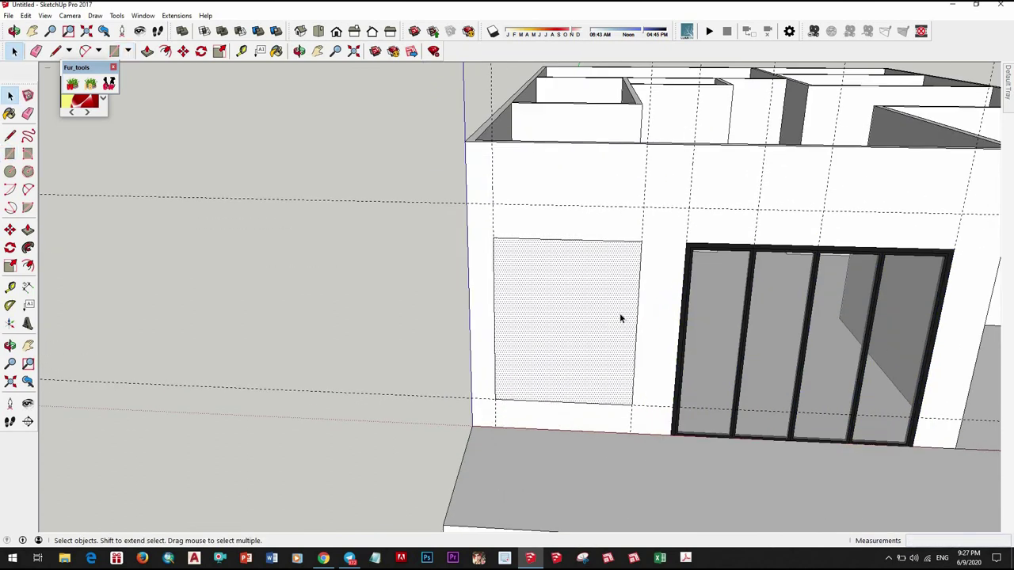
key(f)
click(639, 276)
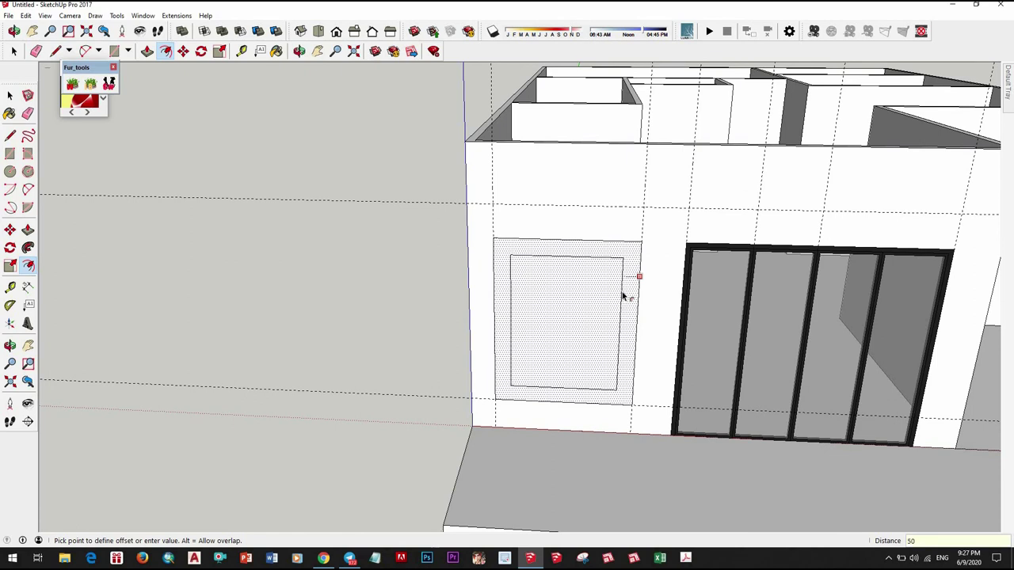
click(623, 296)
key(space)
right_click(592, 286)
click(615, 219)
Push the window frame to 100 mm depth and make it a group
middle_drag(615, 221, 626, 369)
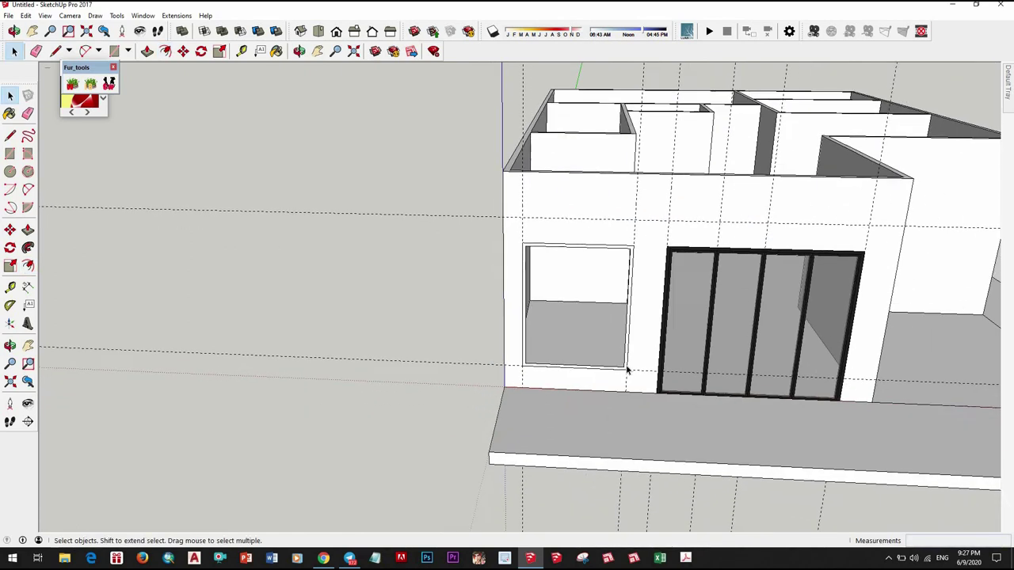
scroll(627, 369, up, 4)
key(p)
text(100)
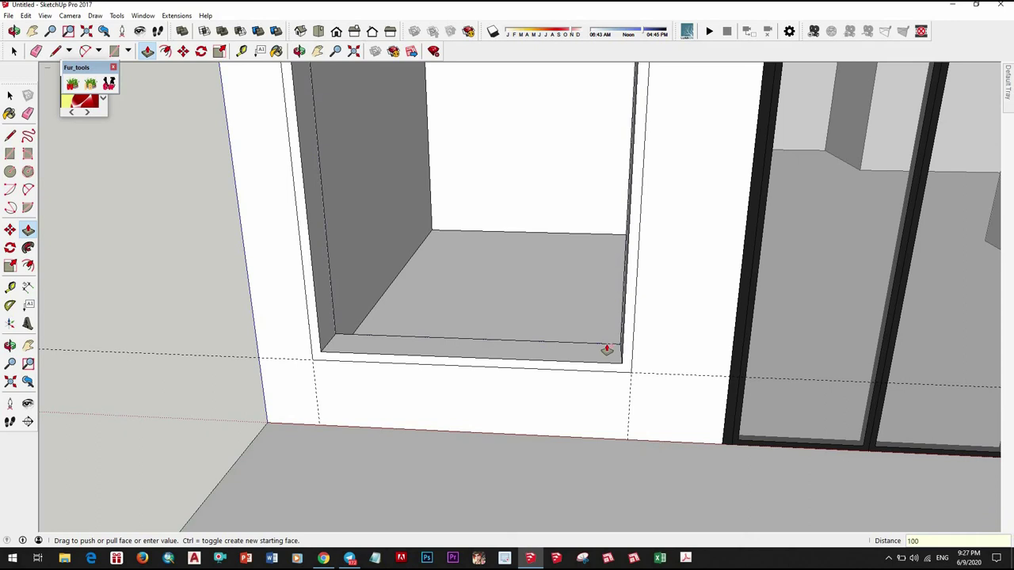
key(space)
triple_click(626, 345)
right_click(626, 345)
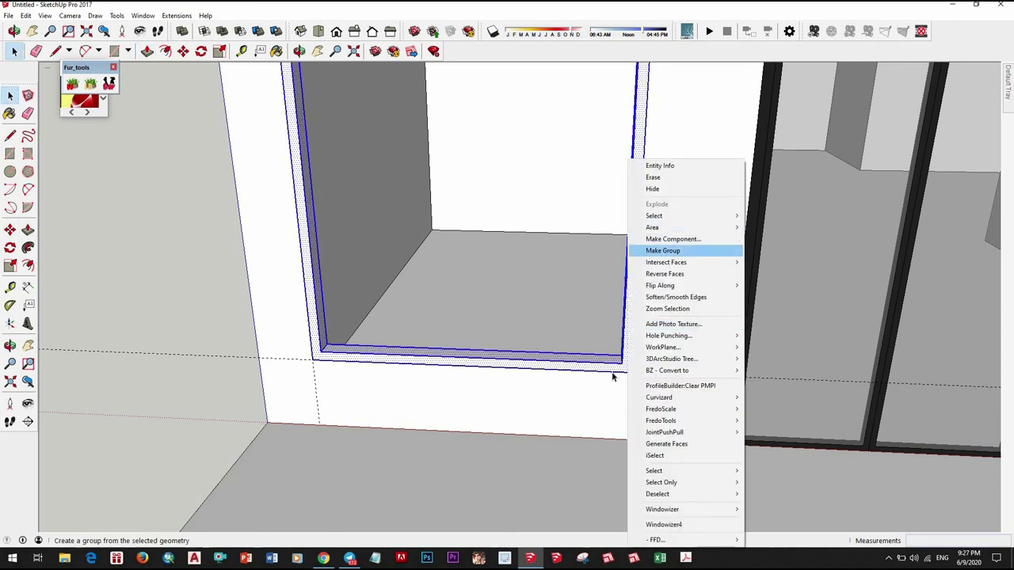
click(662, 250)
scroll(604, 317, down, 3)
scroll(599, 301, up, 2)
key(r)
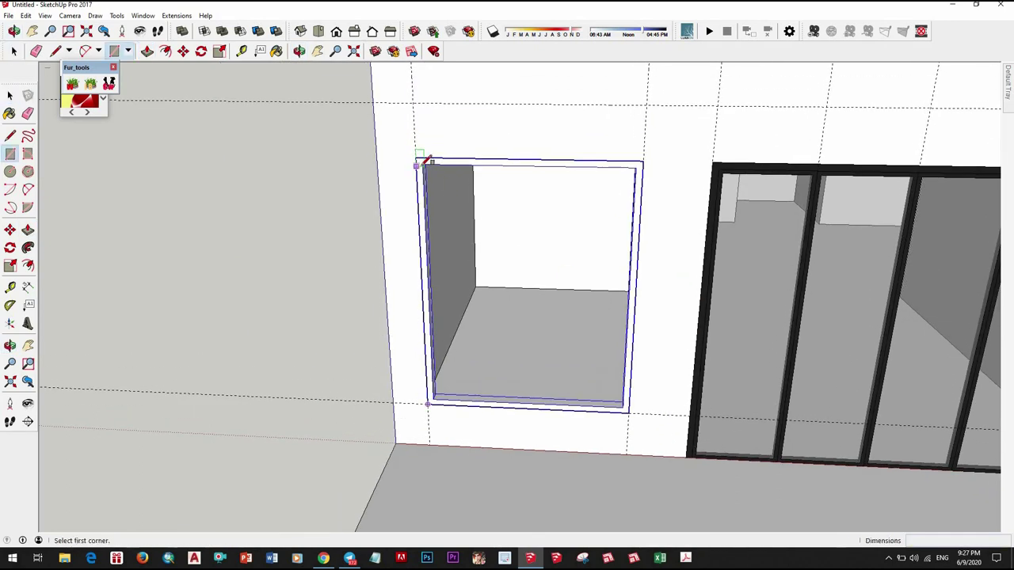
Outline the window's left half to the bottom midpoint, offset inward, and erase the inner face
click(533, 400)
middle_drag(502, 351, 534, 301)
key(space)
click(534, 301)
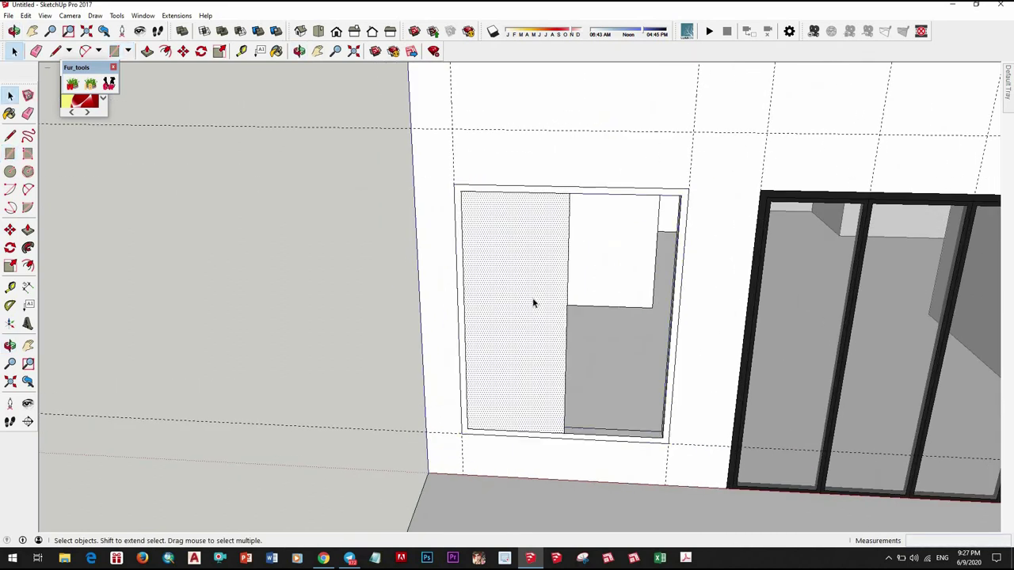
key(f)
click(557, 271)
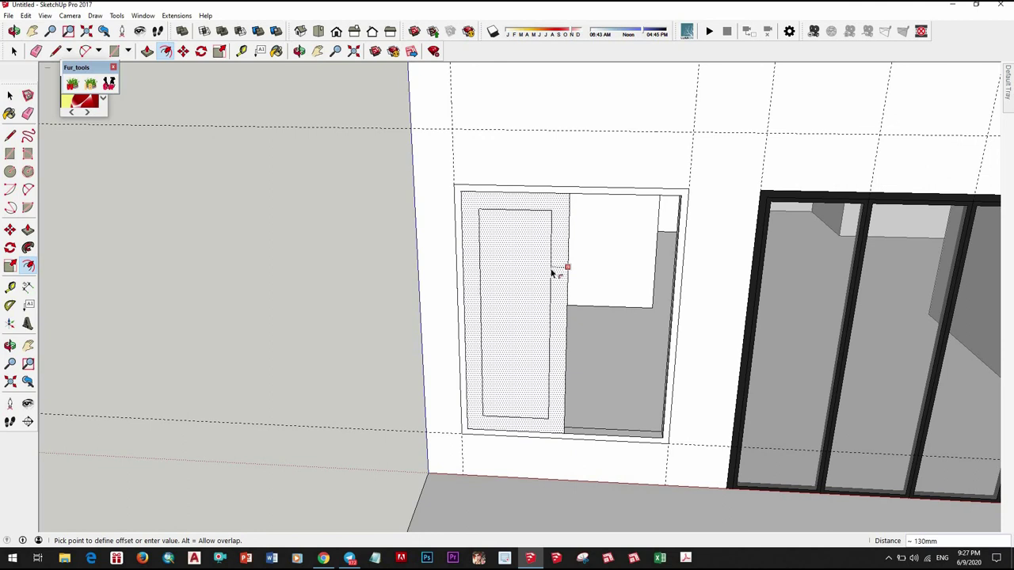
key(space)
right_click(563, 348)
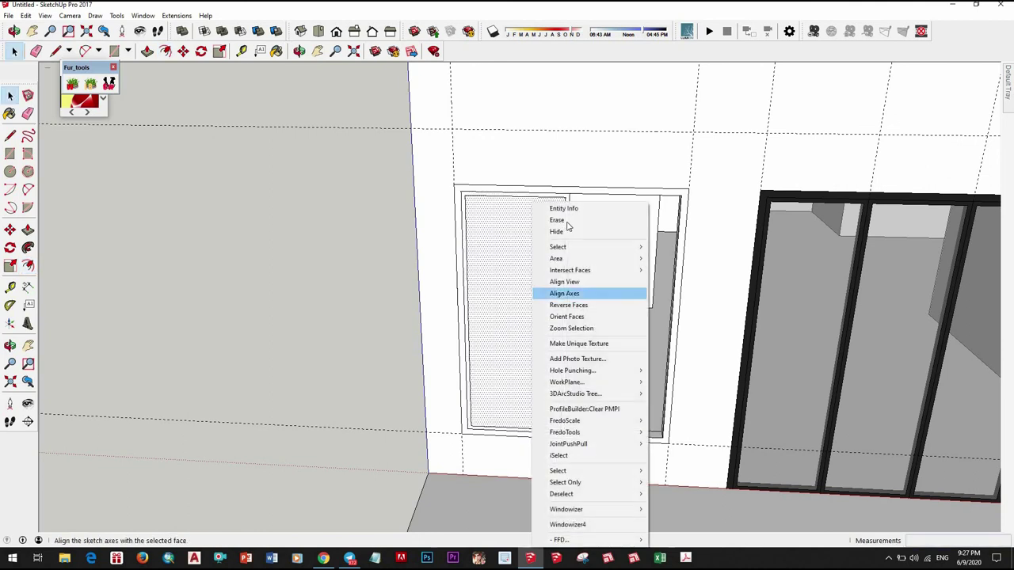
click(558, 220)
Push/pull the sash frame to 100 mm depth
scroll(554, 412, up, 3)
scroll(557, 408, up, 3)
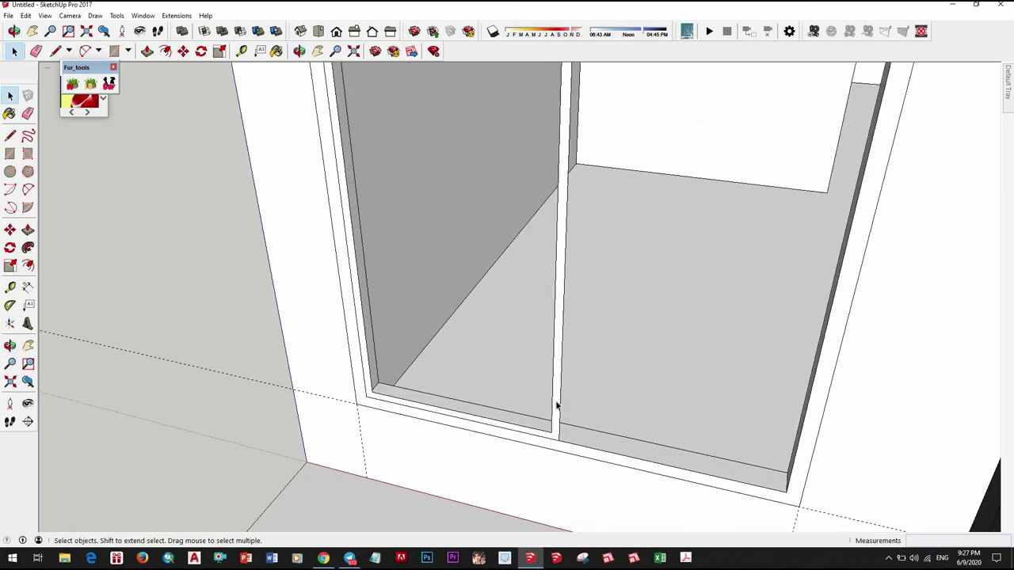
text(p100)
key(Return)
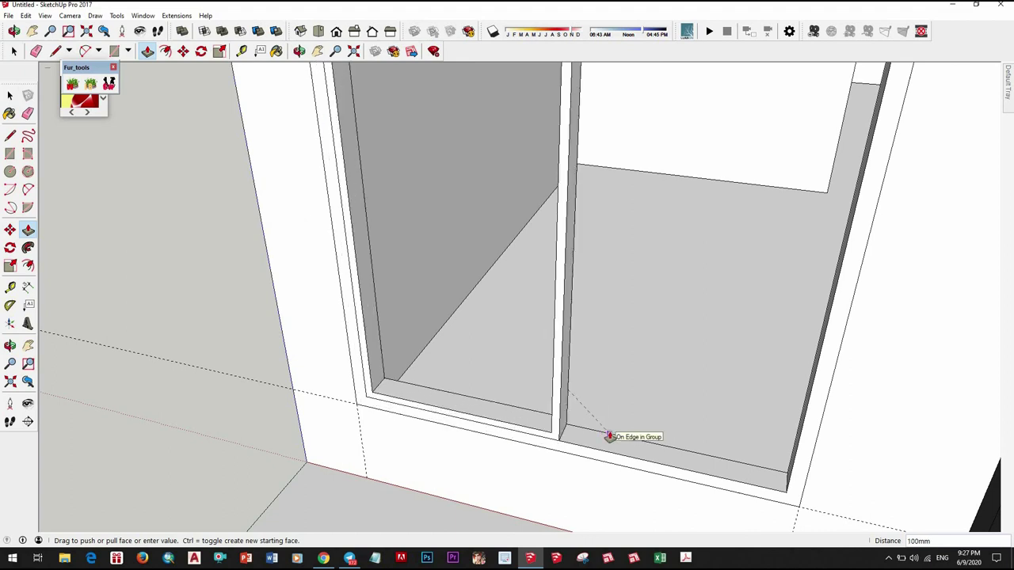
key(Return)
scroll(609, 437, down, 5)
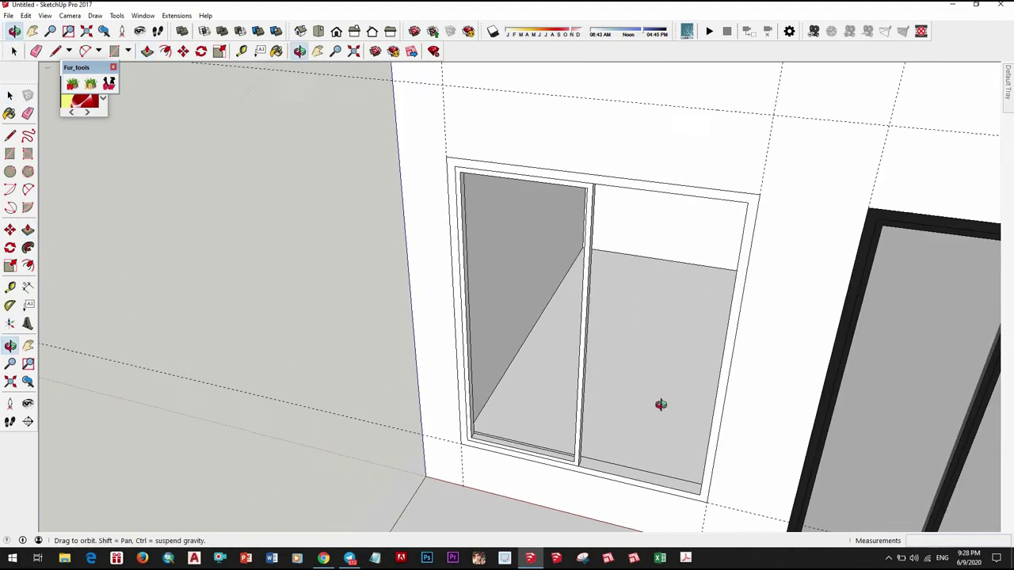
Divide the sash's inner edge into 3 equal segments
middle_drag(656, 407, 589, 430)
scroll(595, 385, up, 3)
key(space)
right_click(596, 384)
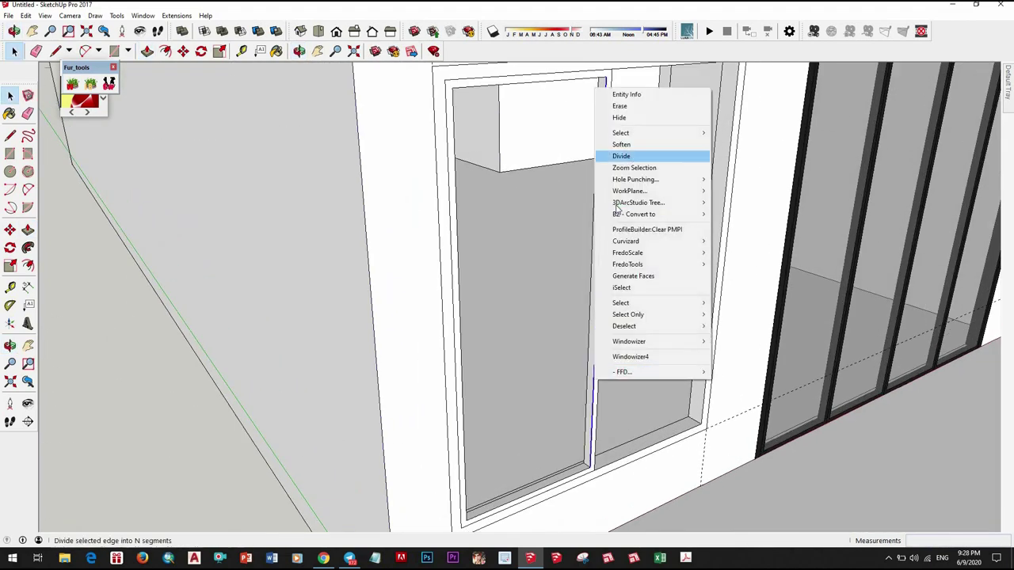
click(617, 156)
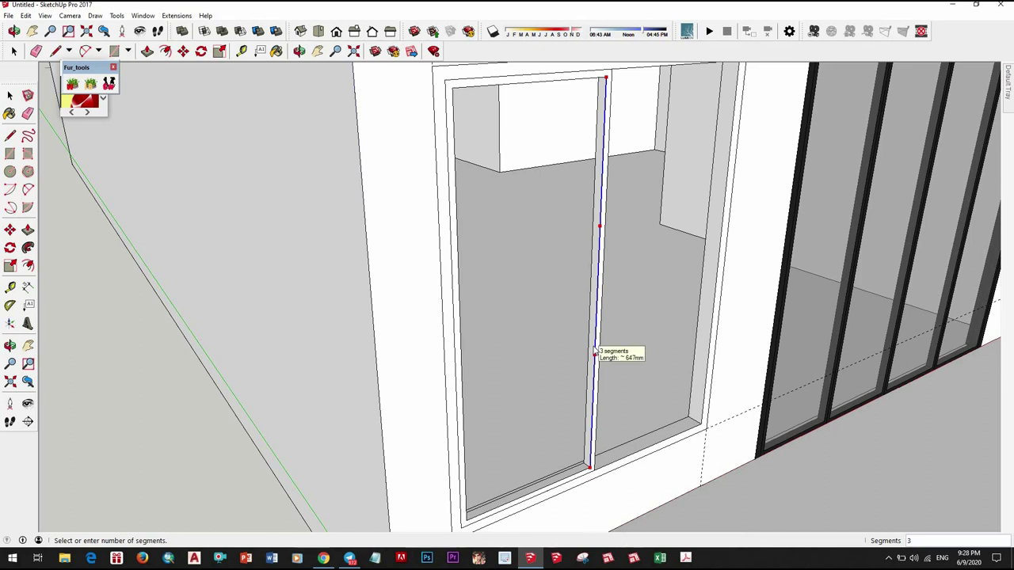
Draw a short line across the sash side from a division point
scroll(590, 374, down, 5)
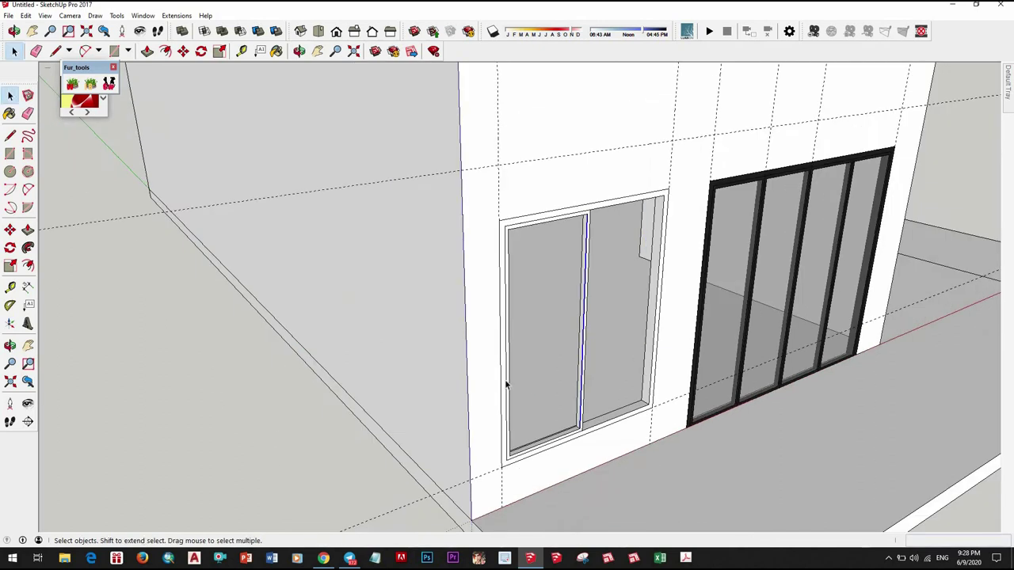
scroll(568, 398, up, 5)
scroll(568, 398, up, 3)
mouse_move(489, 357)
middle_down()
mouse_move(660, 412)
mouse_move(623, 397)
mouse_move(599, 369)
middle_up()
key(l)
scroll(586, 353, up, 3)
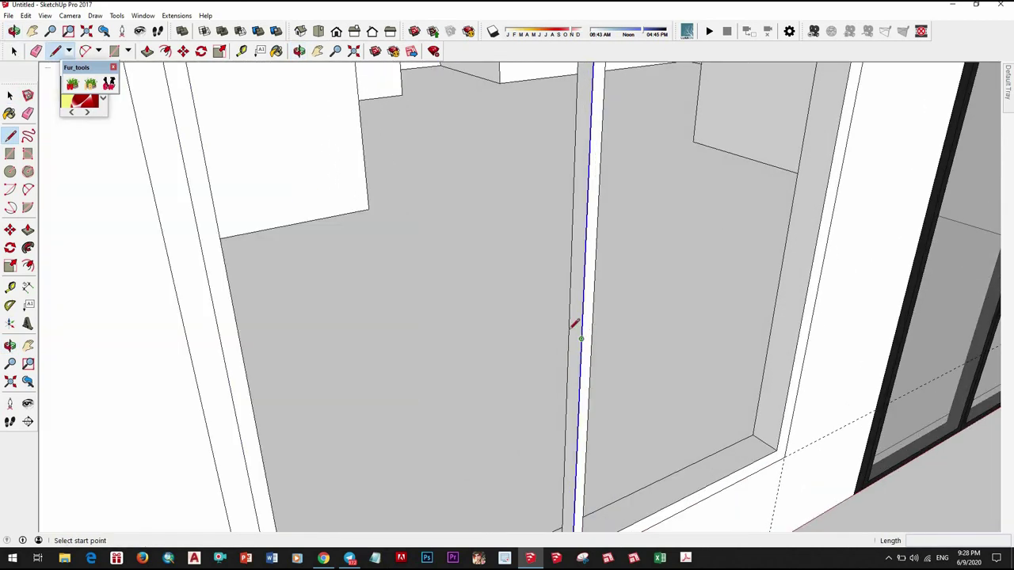
click(578, 340)
key(space)
scroll(578, 348, up, 2)
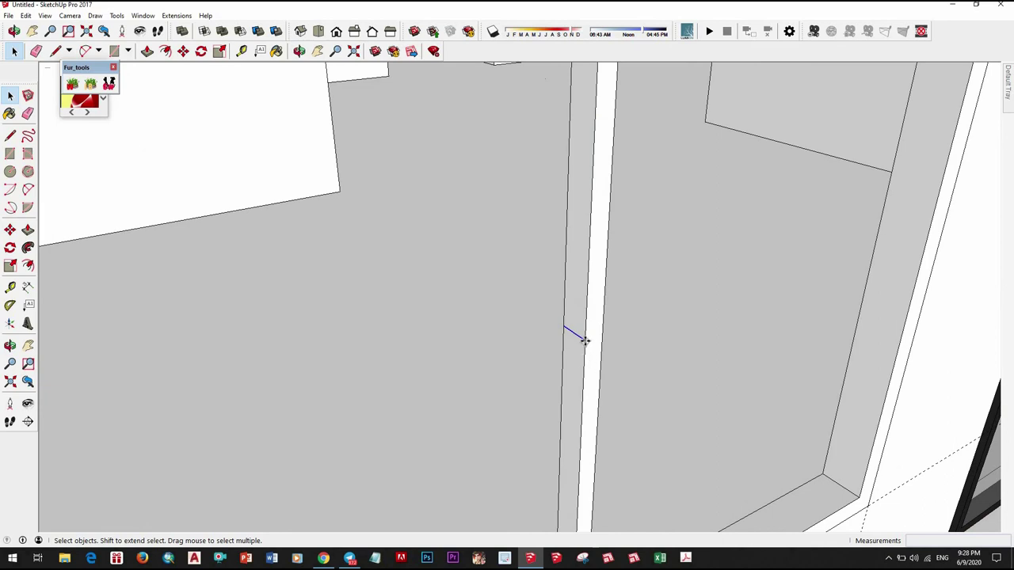
Move a copy of the line 30, push the strip across, and erase stray edges
key(m)
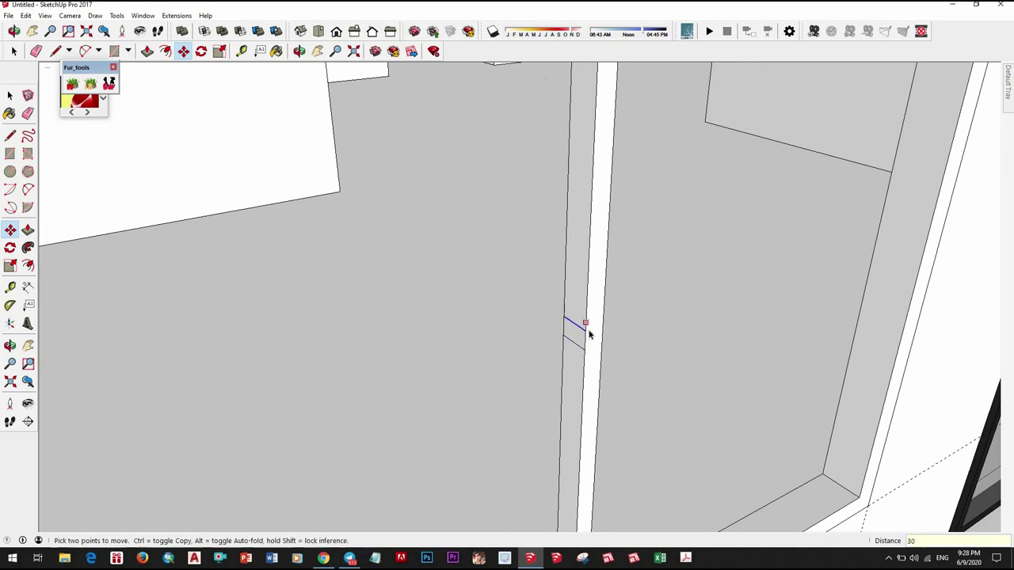
key(p)
scroll(514, 346, down, 5)
scroll(277, 380, up, 2)
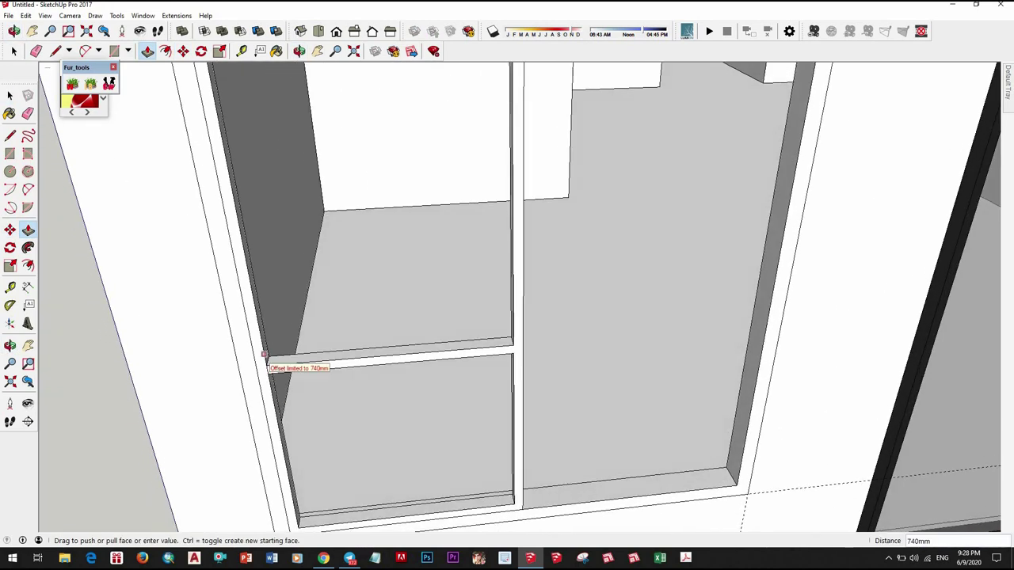
scroll(273, 364, up, 3)
key(e)
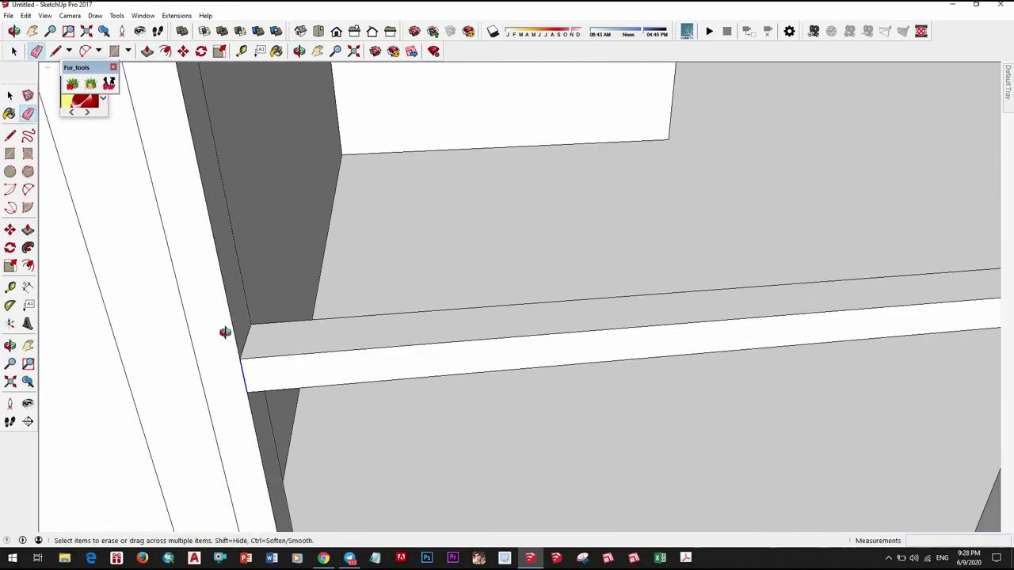
Orbit to side and front views to check the new transom bar
mouse_move(224, 333)
middle_down()
mouse_move(461, 333)
mouse_move(333, 237)
mouse_move(495, 224)
mouse_move(882, 262)
mouse_move(555, 258)
mouse_move(697, 316)
mouse_move(566, 284)
middle_up()
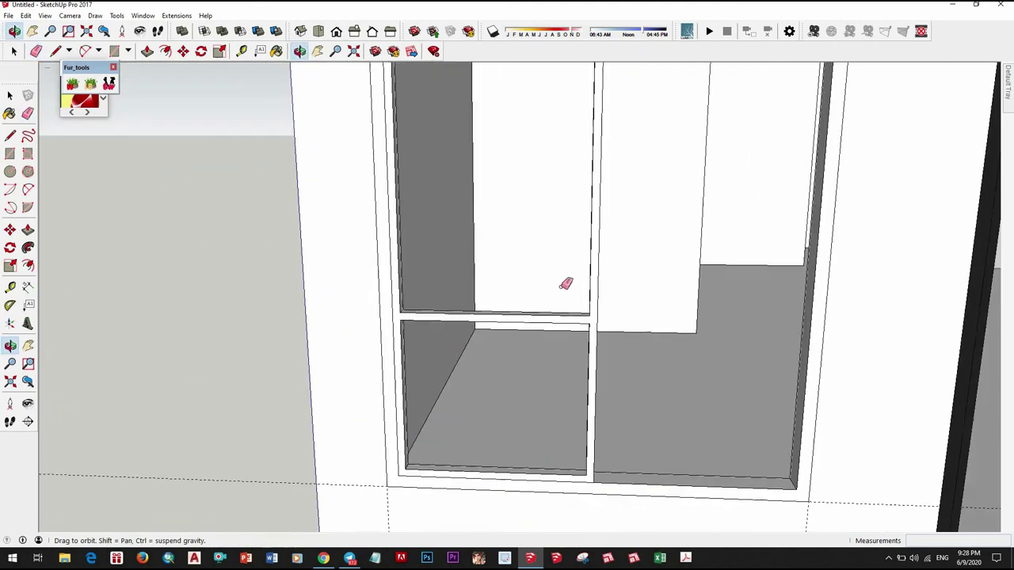
scroll(539, 324, down, 5)
scroll(636, 330, up, 4)
scroll(636, 330, up, 2)
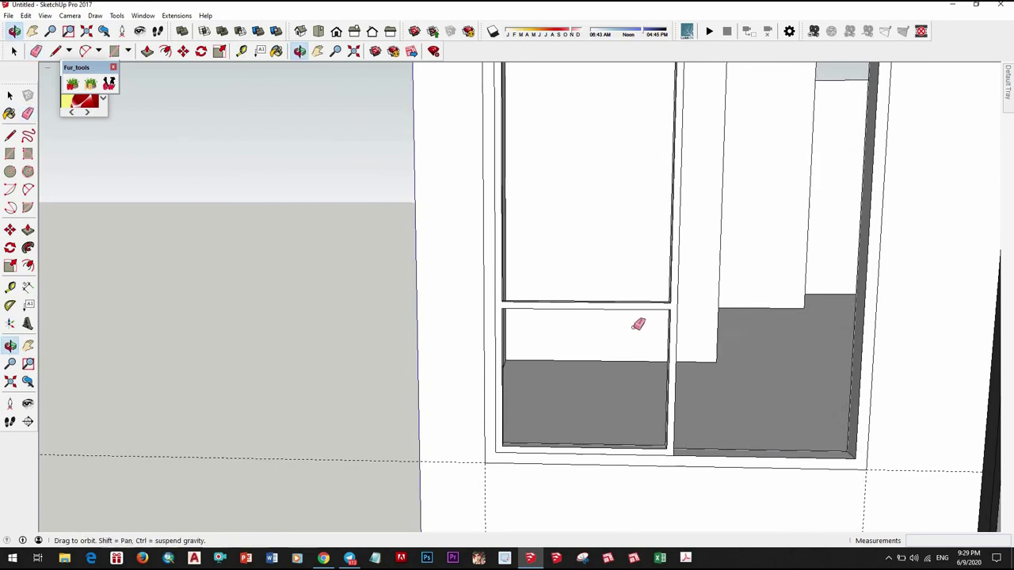
scroll(634, 328, down, 4)
key(space)
scroll(632, 330, up, 1)
scroll(632, 330, up, 2)
scroll(631, 331, up, 2)
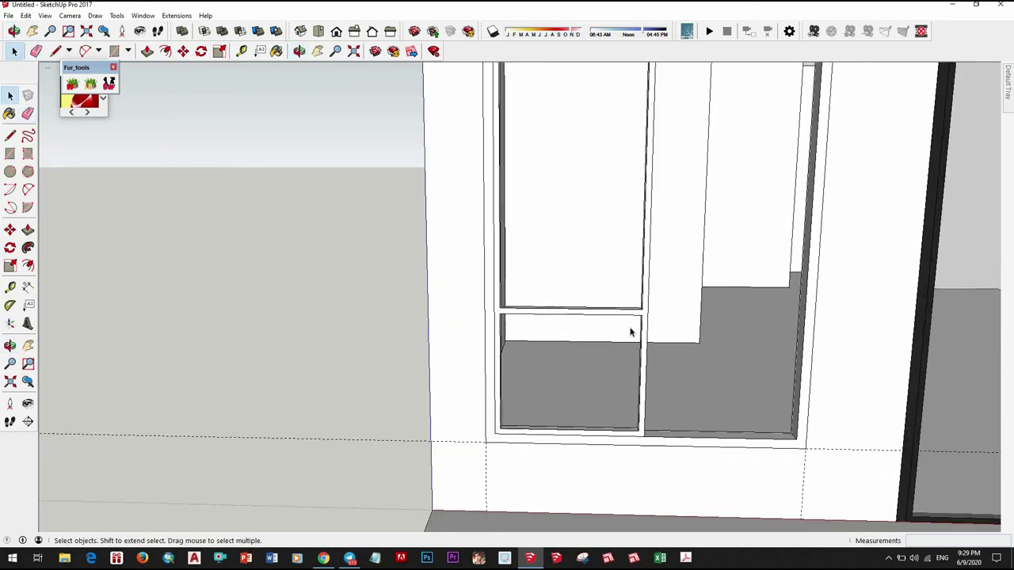
scroll(630, 332, down, 3)
mouse_move(617, 346)
middle_down()
mouse_move(622, 373)
mouse_move(674, 317)
mouse_move(593, 297)
mouse_move(493, 367)
middle_up()
scroll(532, 354, up, 5)
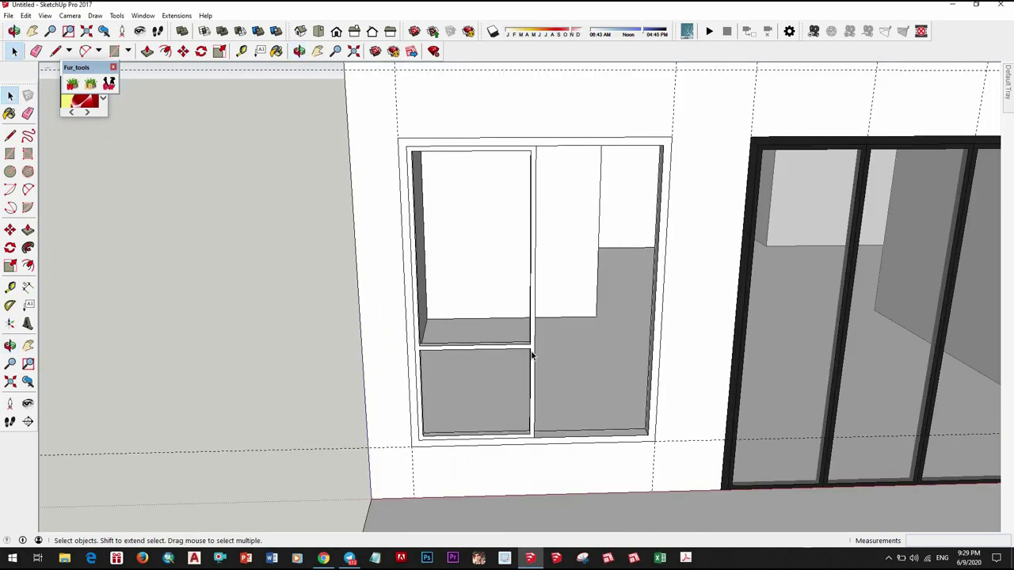
Turn the left window sash geometry into a component
scroll(531, 356, up, 3)
triple_click(528, 344)
right_click(527, 345)
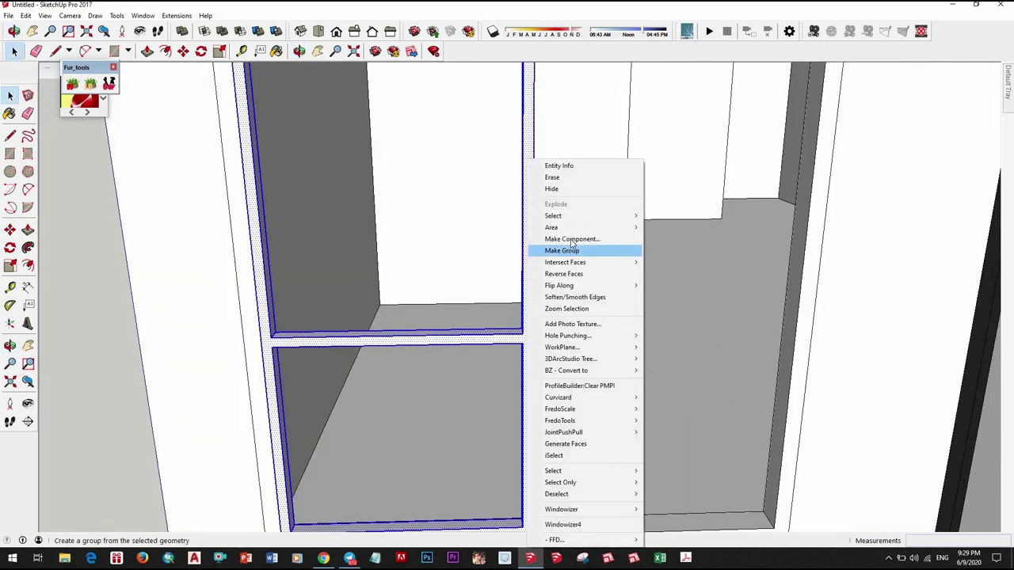
click(571, 239)
click(520, 352)
Draw the lower and upper glass pane rectangles in the left sash
scroll(483, 381, down, 3)
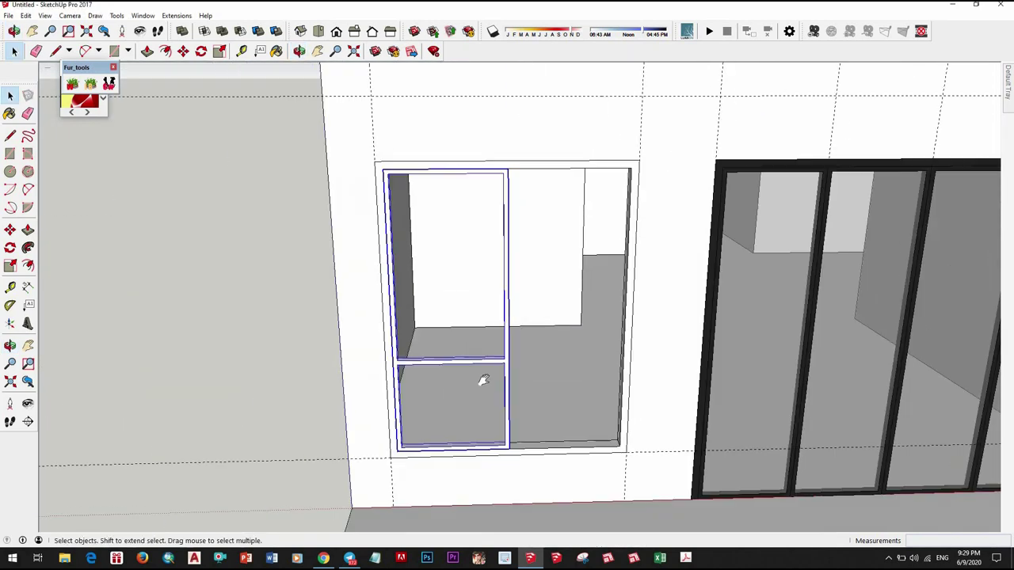
scroll(468, 392, down, 3)
scroll(464, 389, up, 4)
key(r)
scroll(392, 337, up, 2)
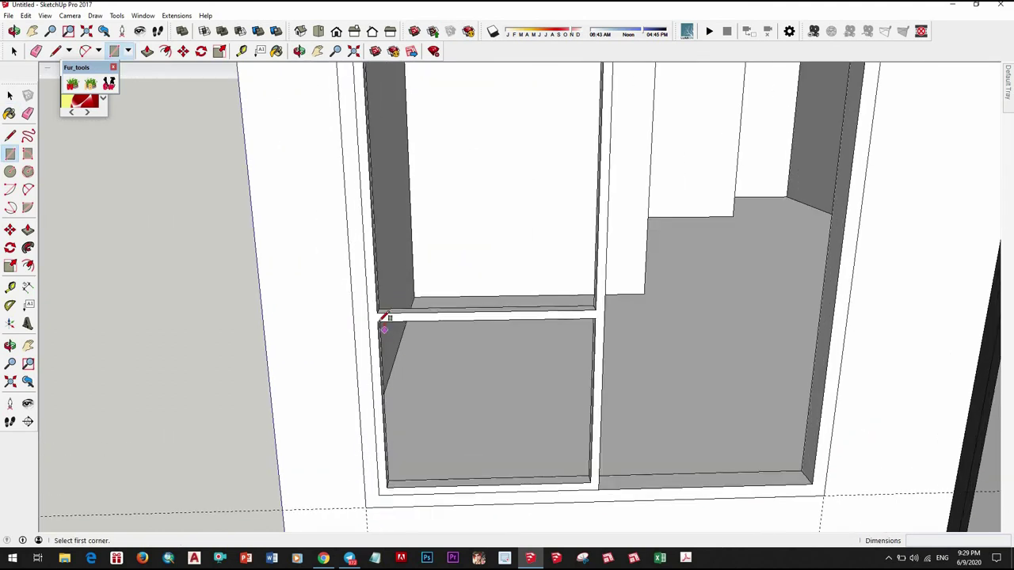
click(591, 481)
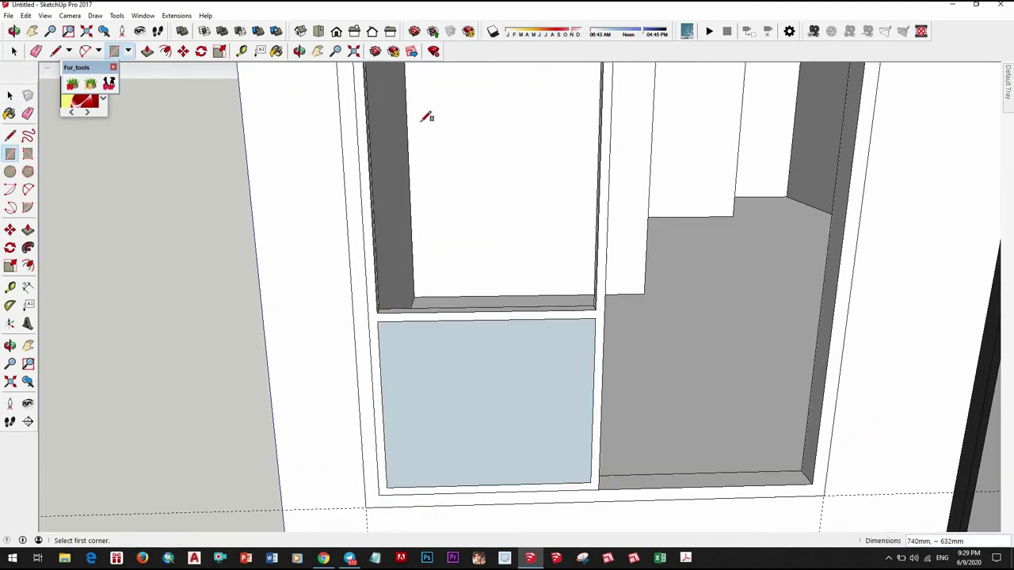
scroll(480, 183, down, 3)
click(507, 167)
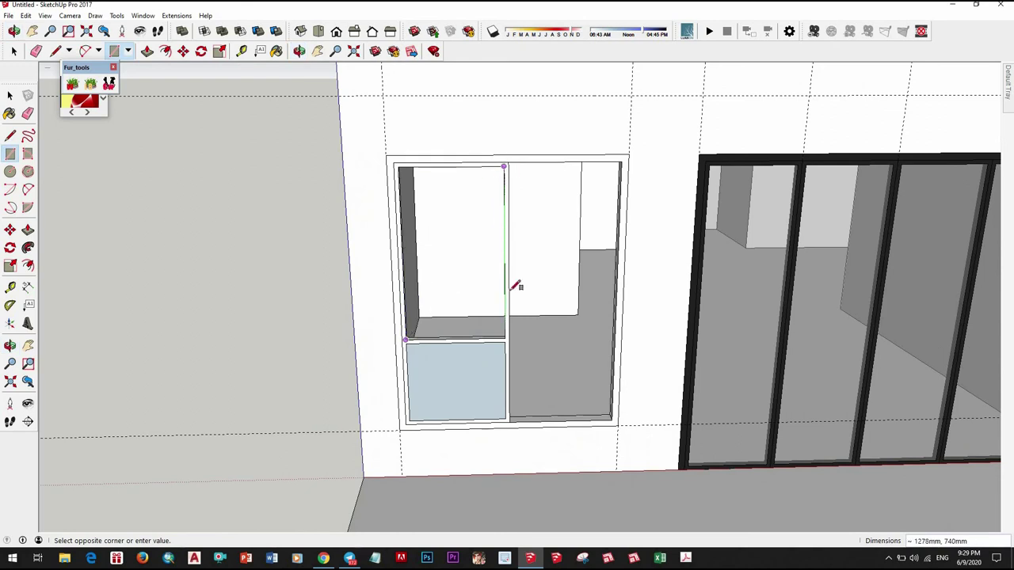
click(405, 340)
Group the upper and lower glass panes together
key(space)
click(469, 266)
shift+click(473, 378)
right_click(472, 378)
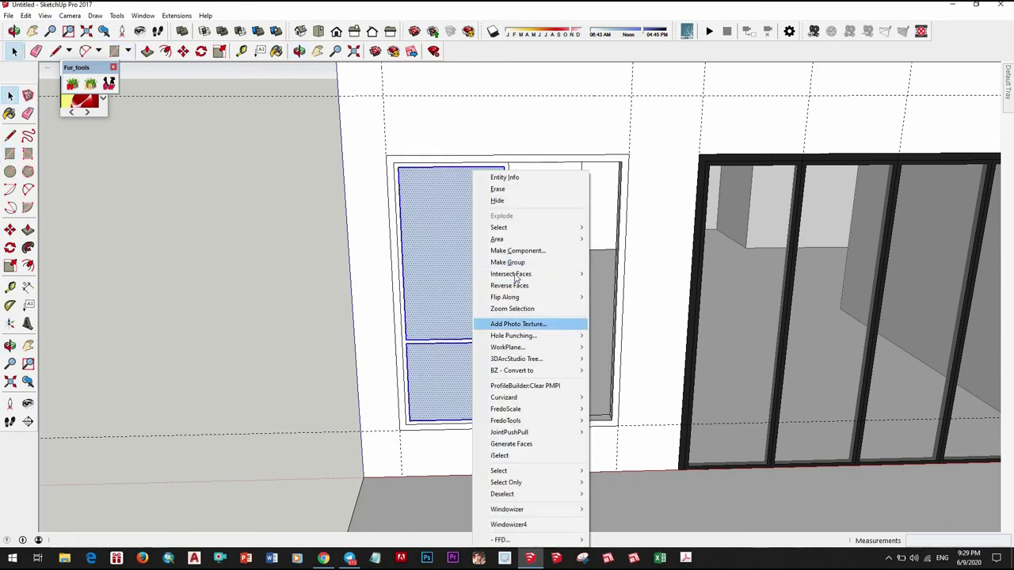
click(506, 262)
Orbit to inspect the lower corner of the grouped panes
scroll(419, 425, up, 2)
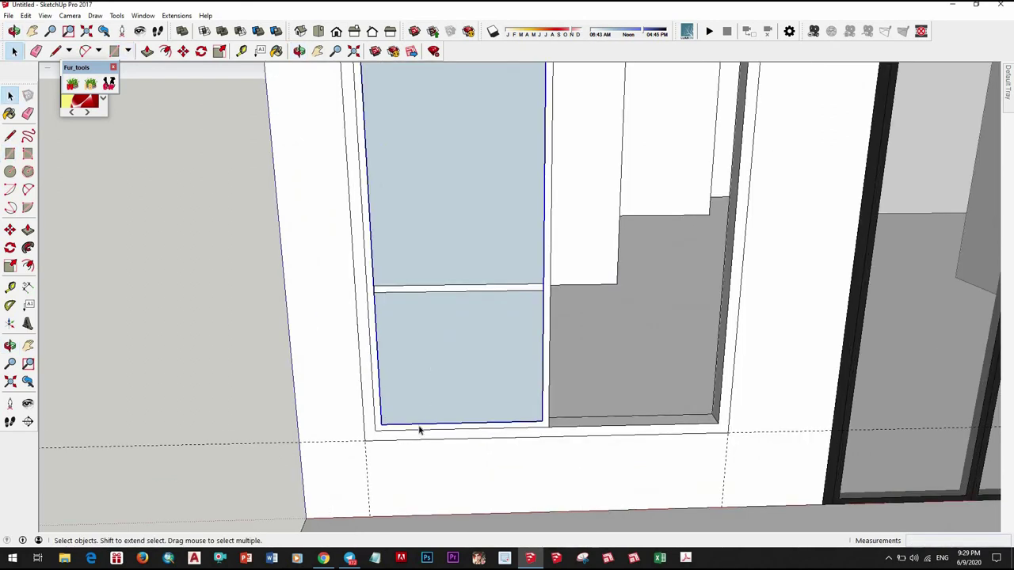
scroll(401, 401, up, 2)
scroll(373, 405, up, 1)
scroll(373, 406, up, 2)
key(m)
middle_drag(382, 393, 404, 372)
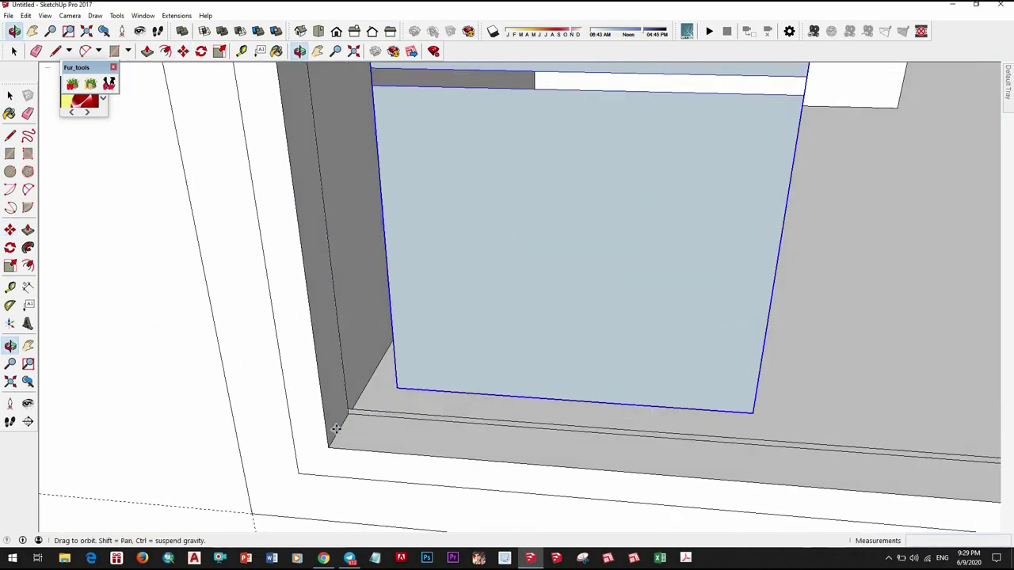
scroll(412, 364, up, 3)
scroll(443, 361, down, 5)
scroll(464, 369, down, 2)
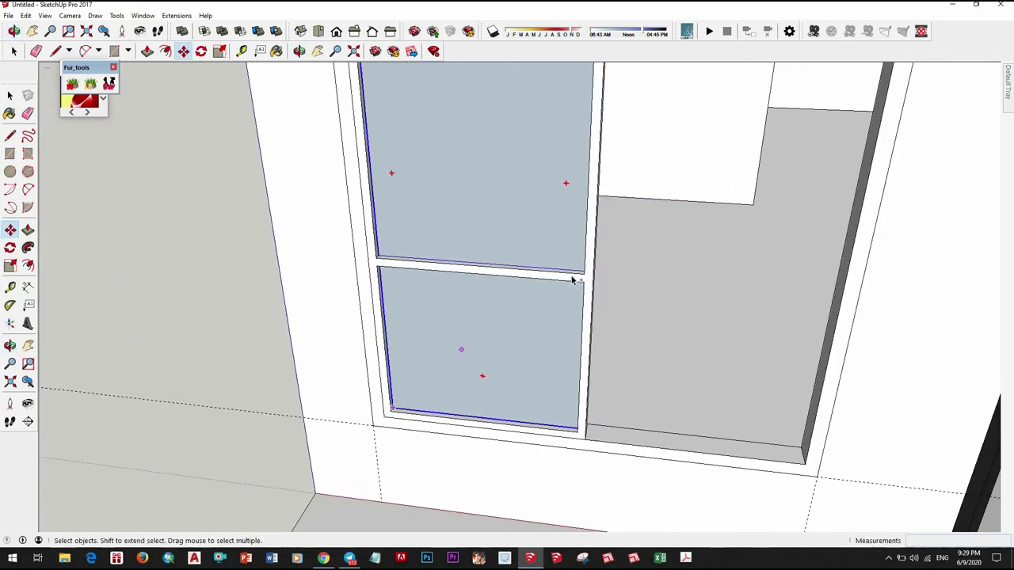
key(space)
Copy the grouped pane pair with Move+Ctrl into the window's right half
key(m)
scroll(377, 428, up, 2)
scroll(385, 412, up, 2)
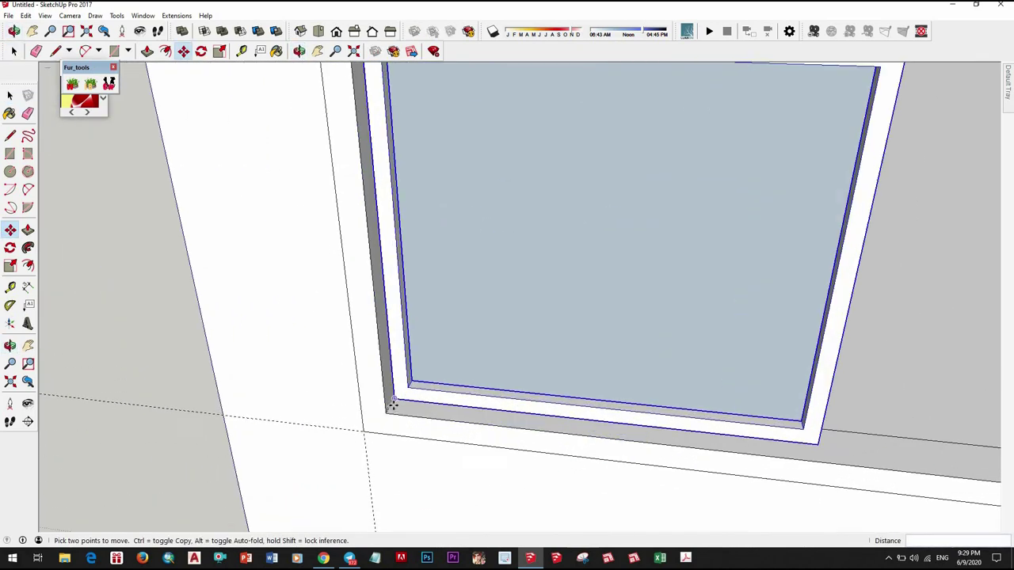
scroll(412, 400, up, 1)
scroll(452, 392, down, 1)
scroll(452, 402, down, 3)
scroll(430, 403, up, 3)
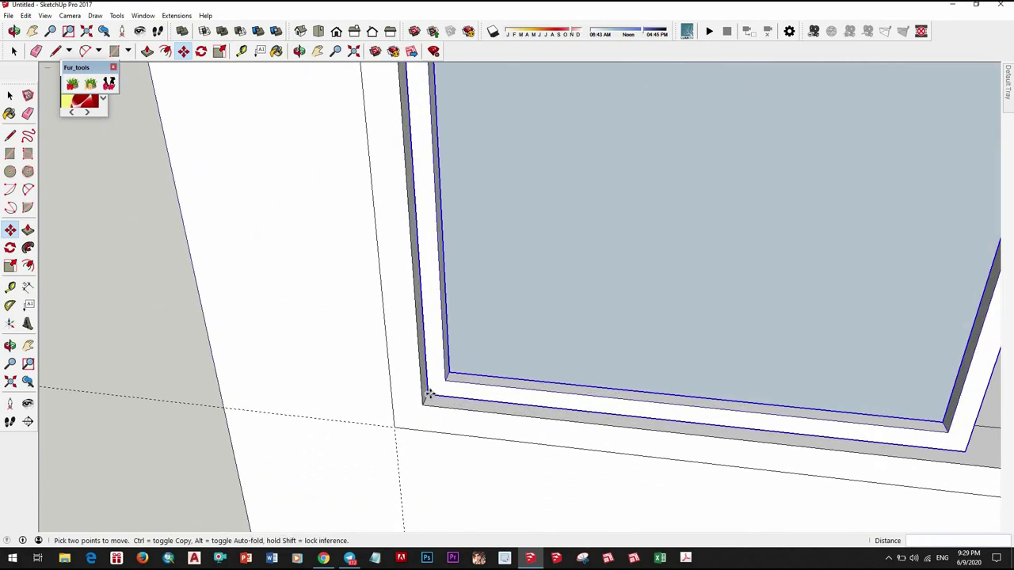
scroll(424, 402, up, 2)
click(424, 401)
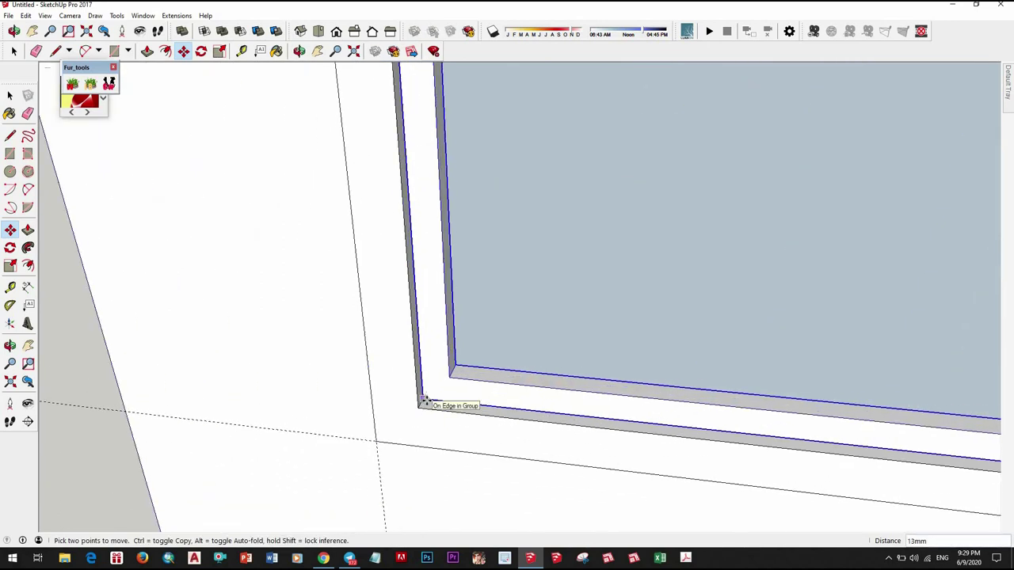
scroll(475, 392, down, 3)
scroll(554, 364, down, 2)
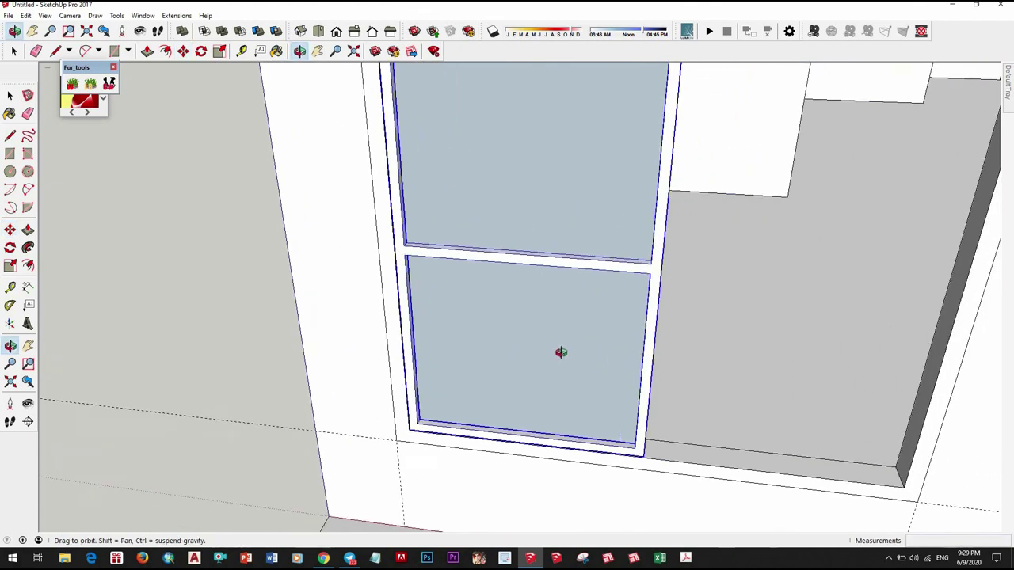
scroll(366, 442, up, 5)
click(367, 442)
key(ctrl)
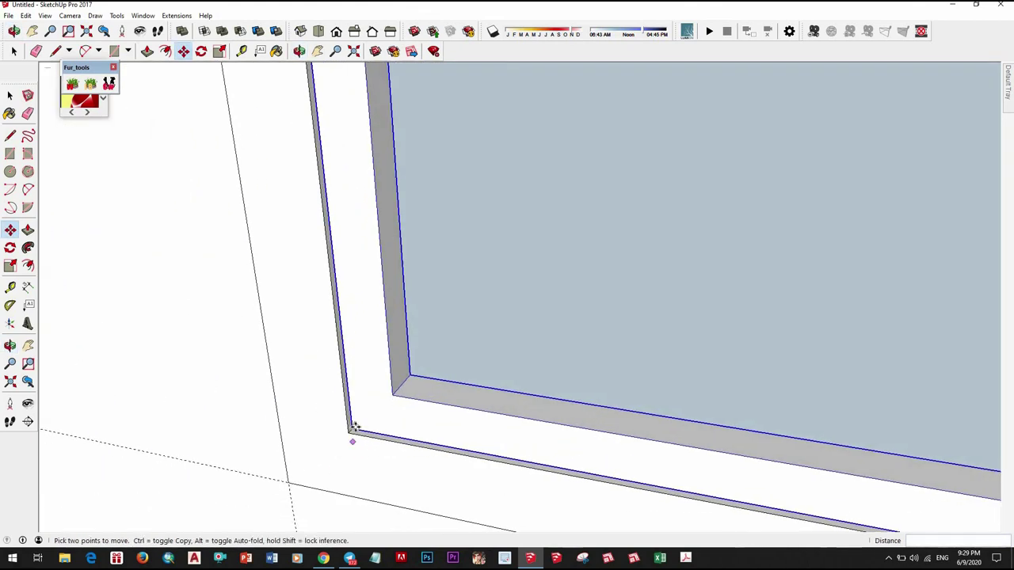
scroll(351, 441, down, 2)
scroll(624, 408, down, 3)
scroll(628, 446, up, 2)
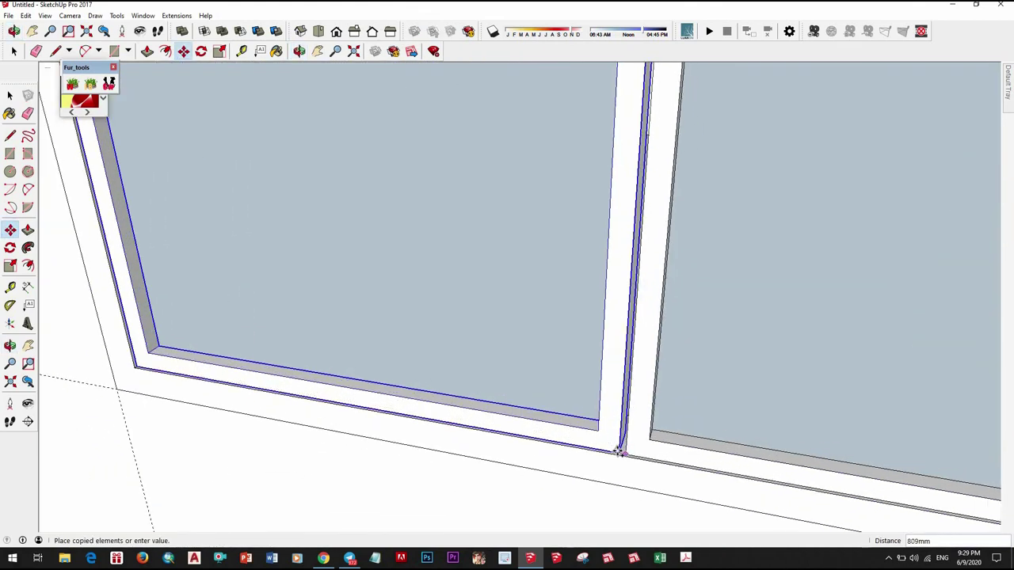
click(620, 446)
key(space)
scroll(563, 378, down, 2)
scroll(611, 396, down, 2)
scroll(665, 389, down, 1)
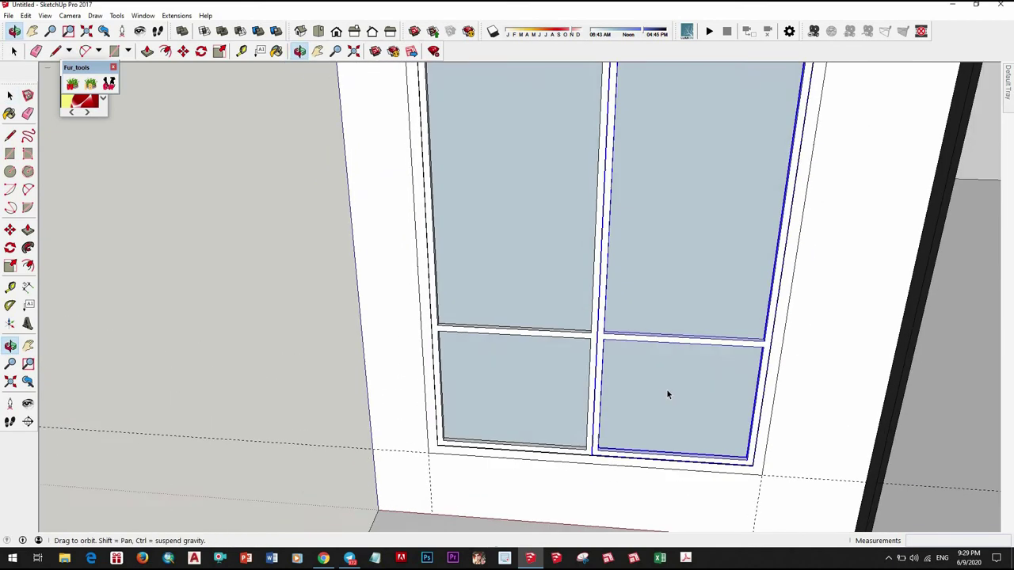
scroll(670, 325, down, 2)
scroll(673, 323, down, 1)
Paint the left and right panes with Translucent Glass Gray
key(b)
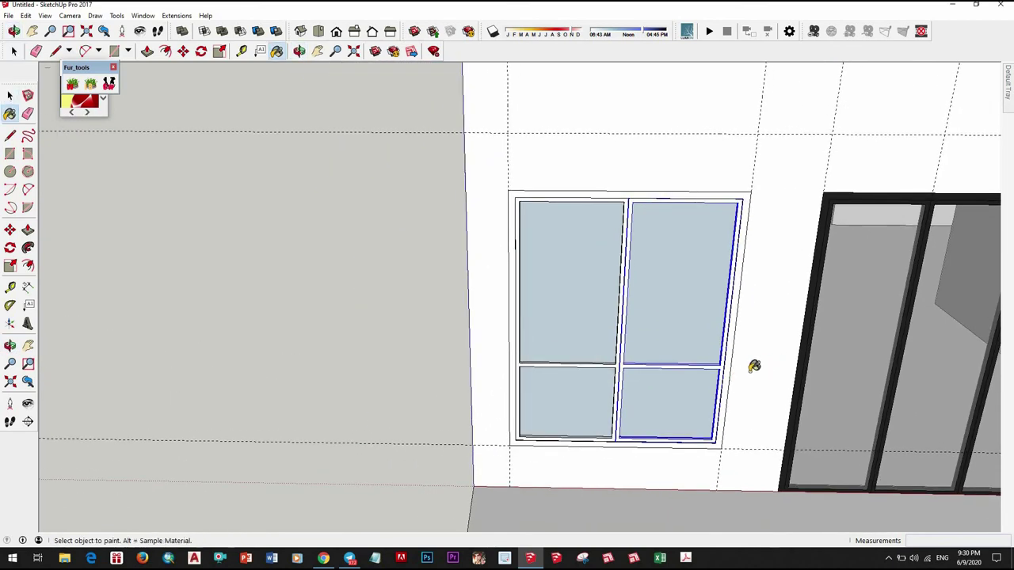
click(669, 344)
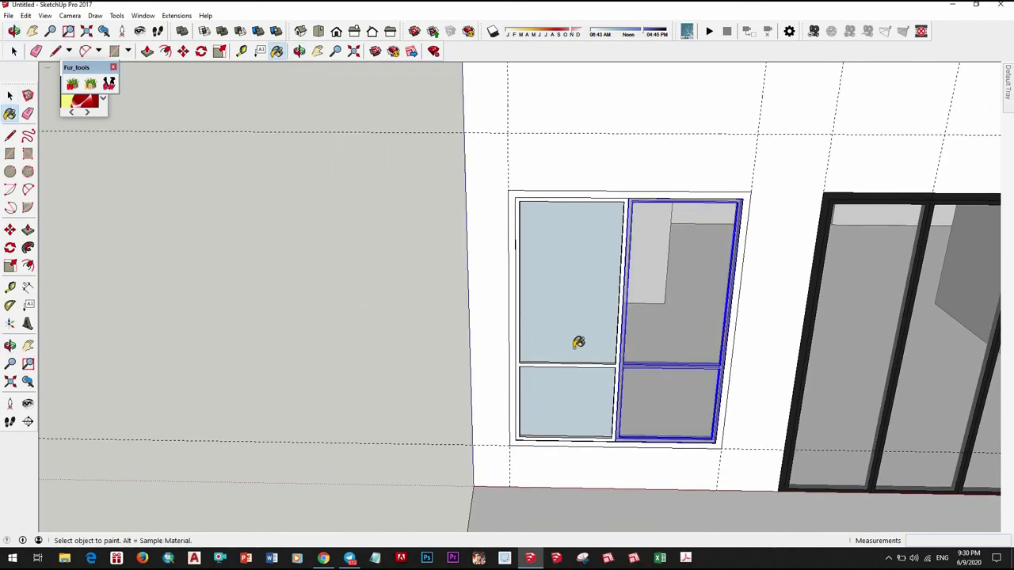
click(608, 381)
scroll(634, 396, down, 2)
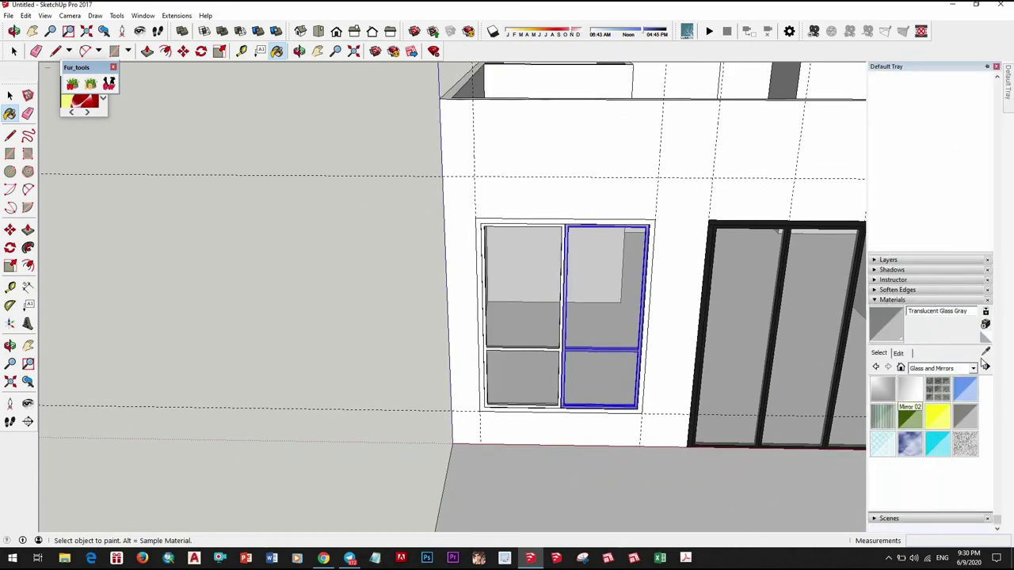
Sample the black frame material and paint the window frame black, undoing a stray fill
key(alt)
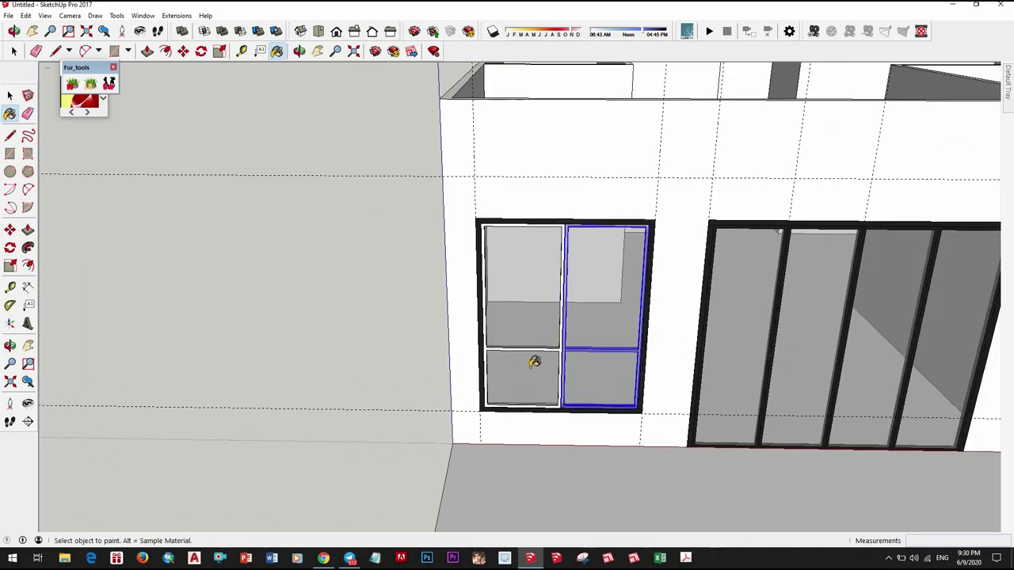
scroll(547, 356, up, 3)
scroll(598, 313, up, 1)
click(631, 353)
scroll(589, 354, down, 2)
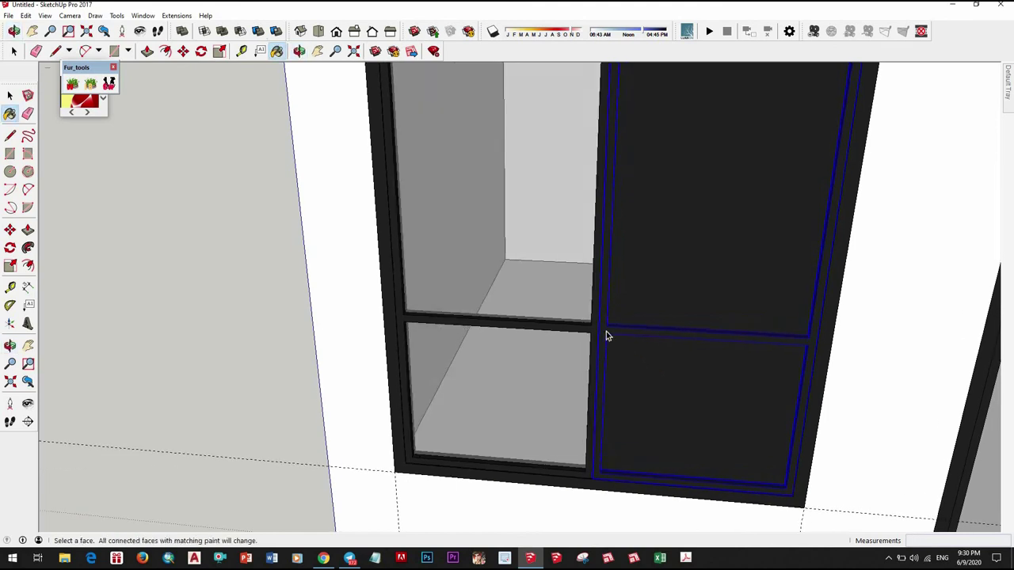
key(ctrl+z)
Orbit around the window and select its right sash
key(space)
middle_drag(606, 344, 554, 426)
scroll(548, 423, up, 3)
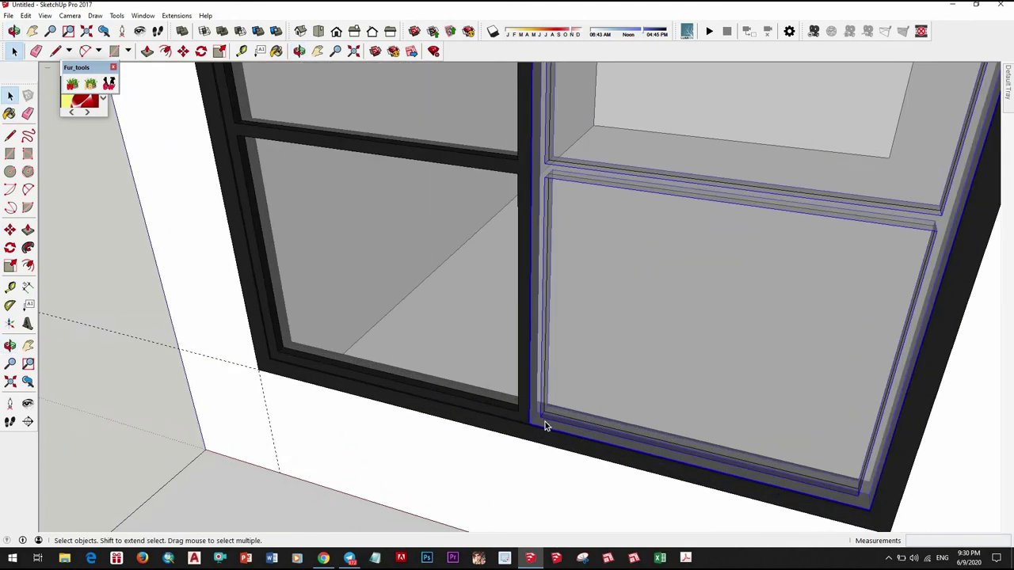
scroll(545, 421, up, 4)
key(b)
key(space)
scroll(547, 374, down, 5)
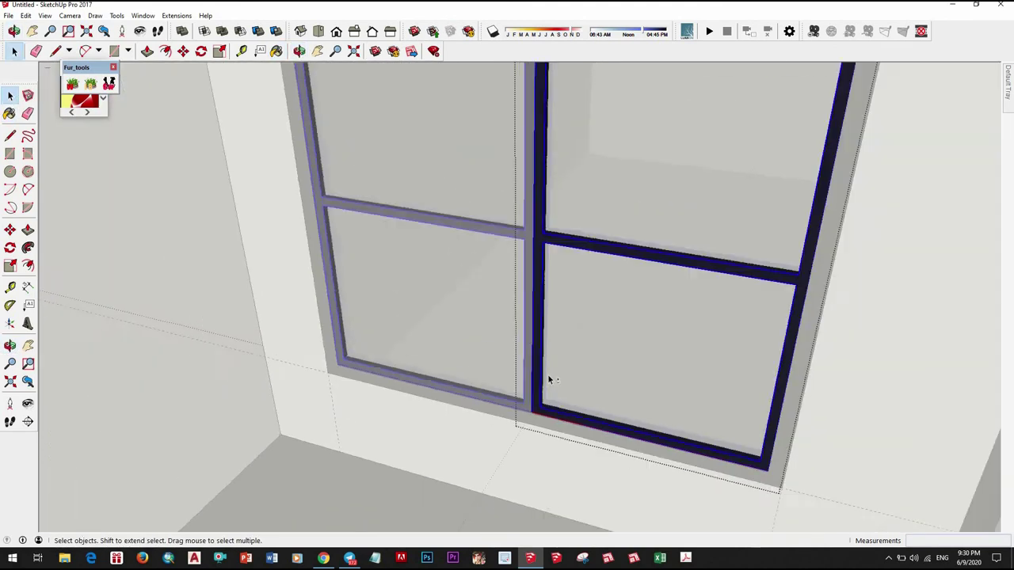
scroll(366, 267, down, 3)
click(366, 267)
middle_drag(365, 267, 569, 343)
scroll(577, 353, up, 4)
click(577, 354)
scroll(577, 355, up, 3)
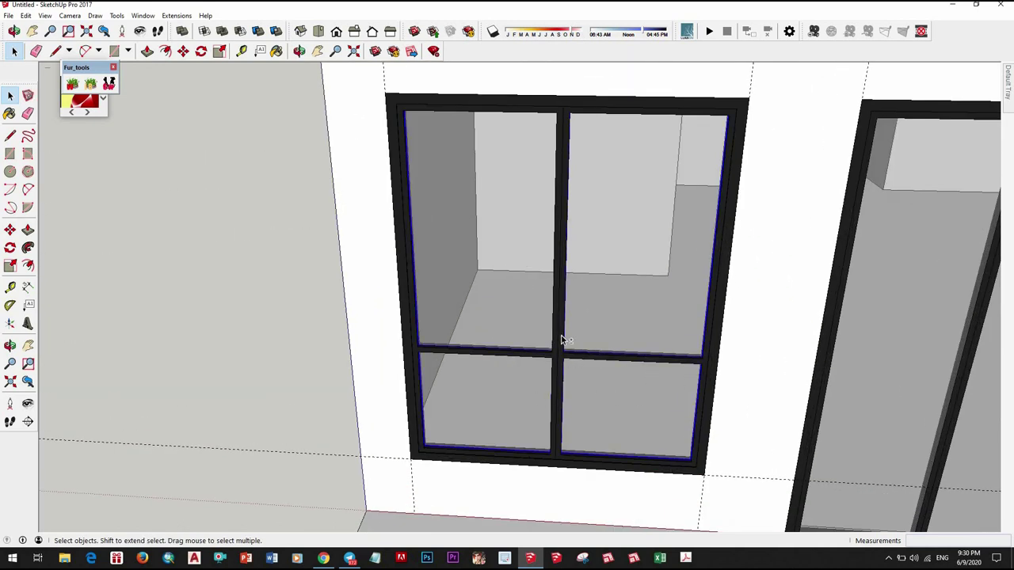
Group the selected right sash
right_click(412, 415)
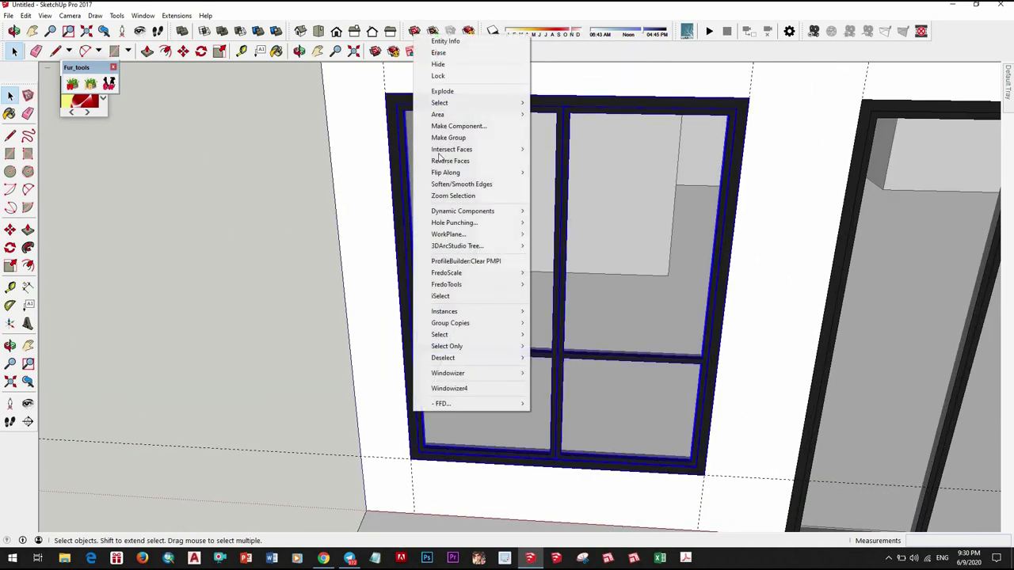
click(455, 139)
scroll(444, 475, up, 5)
scroll(443, 449, up, 2)
key(m)
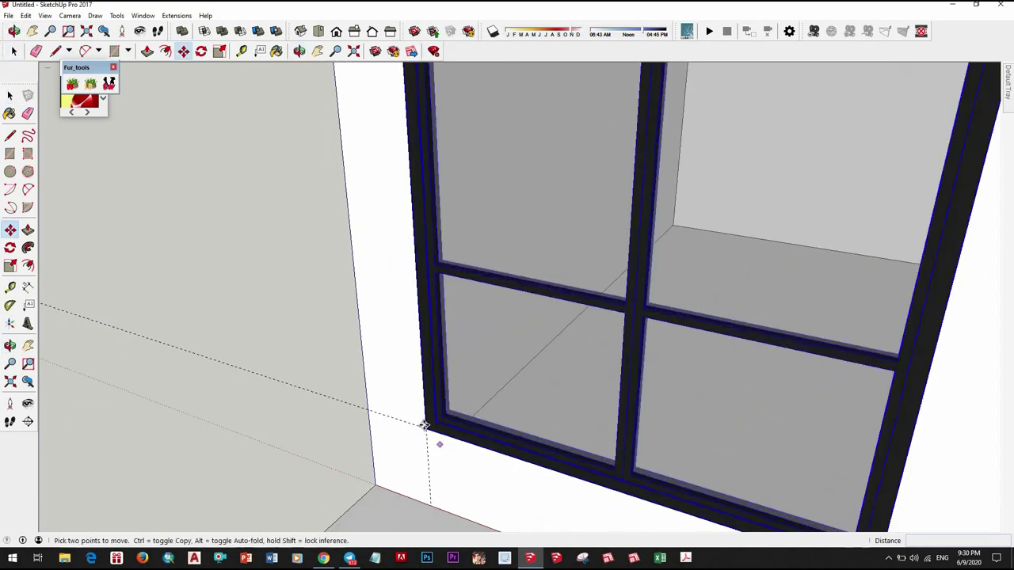
scroll(425, 423, up, 2)
scroll(463, 396, up, 2)
scroll(415, 419, up, 2)
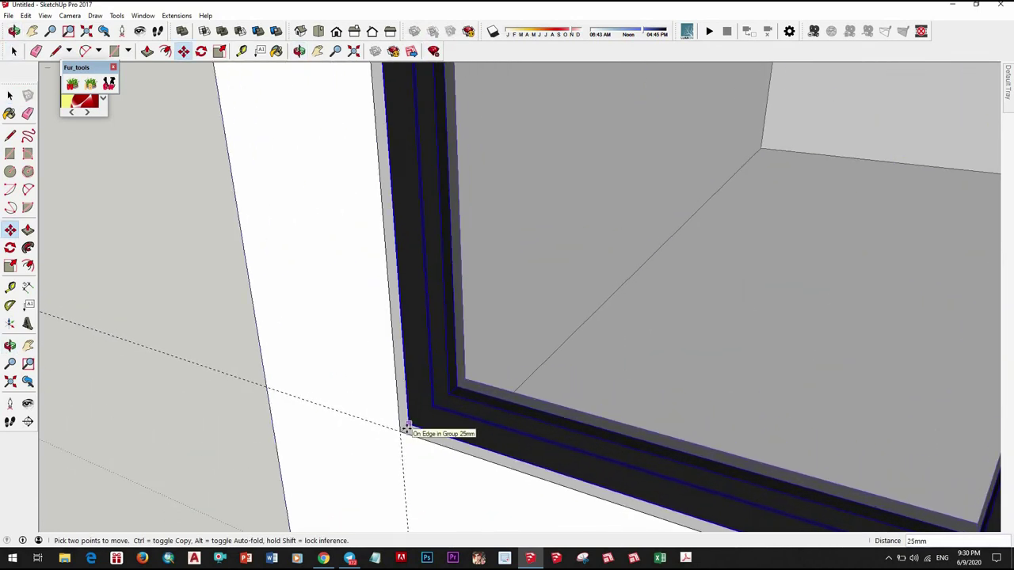
scroll(388, 373, down, 3)
scroll(381, 333, down, 3)
key(space)
Zoom and orbit in close to the sliding door frame's bottom corner
scroll(400, 353, down, 2)
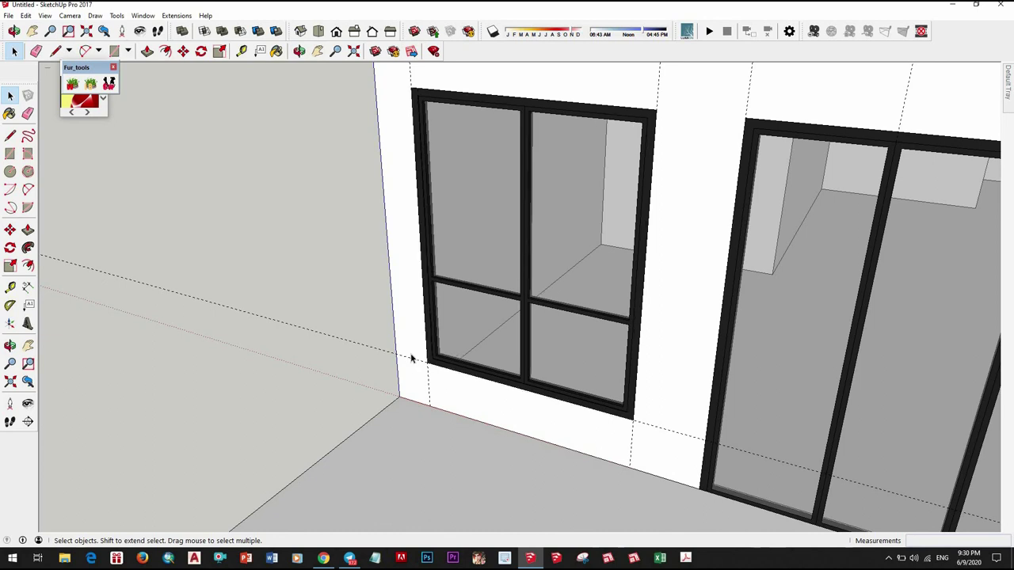
scroll(569, 392, down, 3)
scroll(576, 424, up, 3)
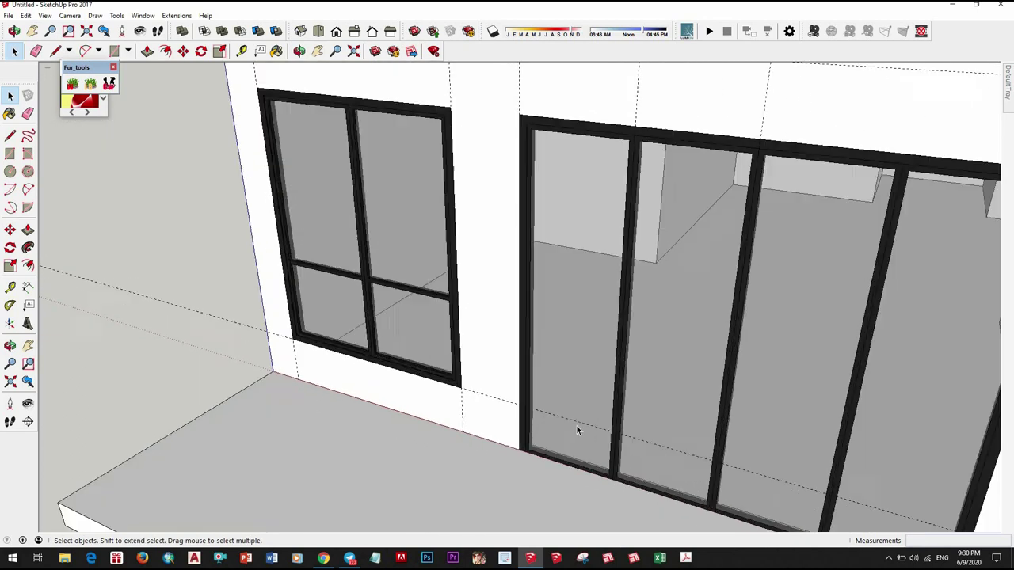
scroll(578, 431, up, 3)
scroll(590, 435, down, 3)
scroll(606, 396, up, 2)
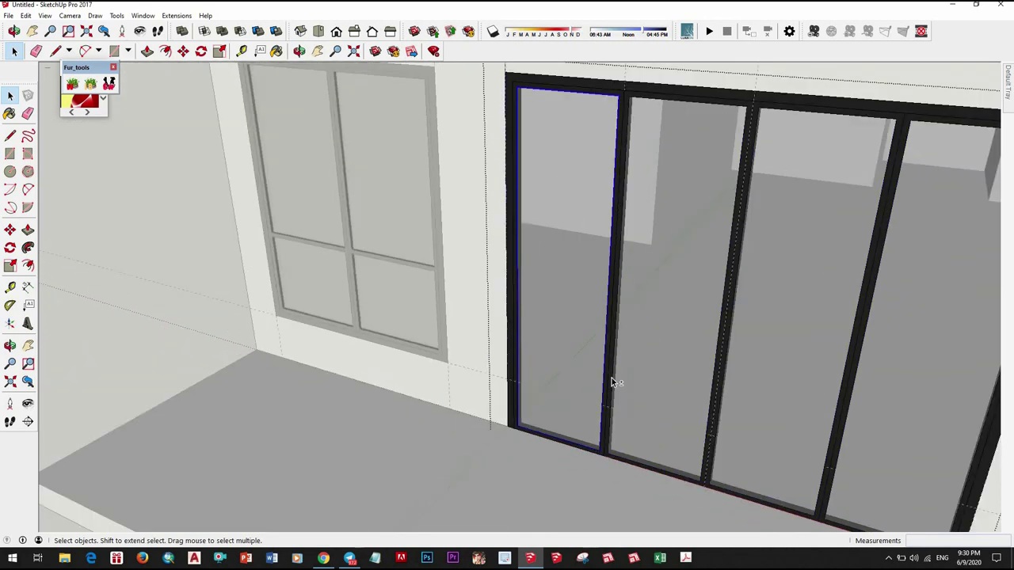
scroll(673, 368, up, 2)
scroll(462, 393, up, 3)
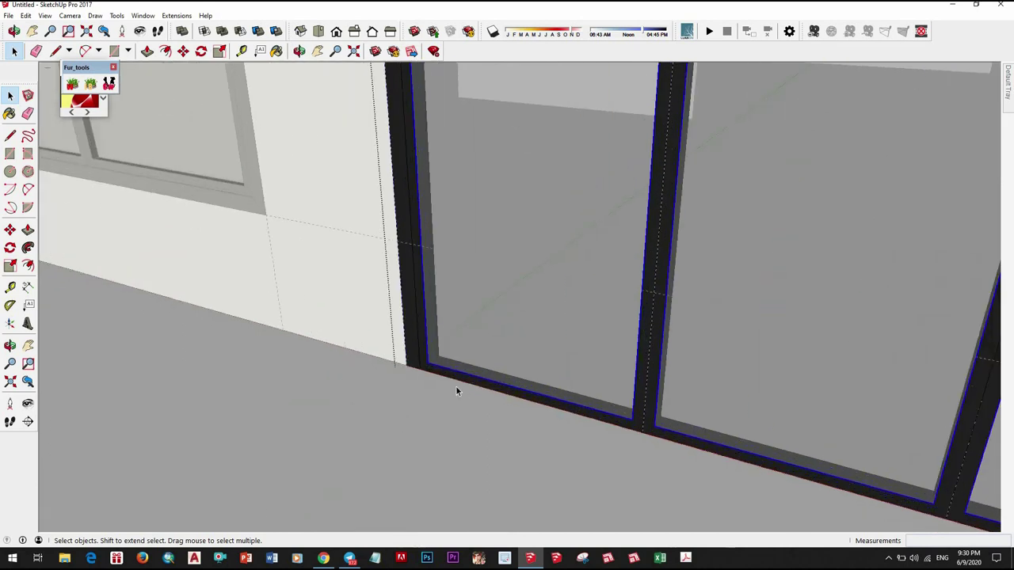
key(m)
scroll(425, 362, up, 2)
scroll(434, 354, up, 1)
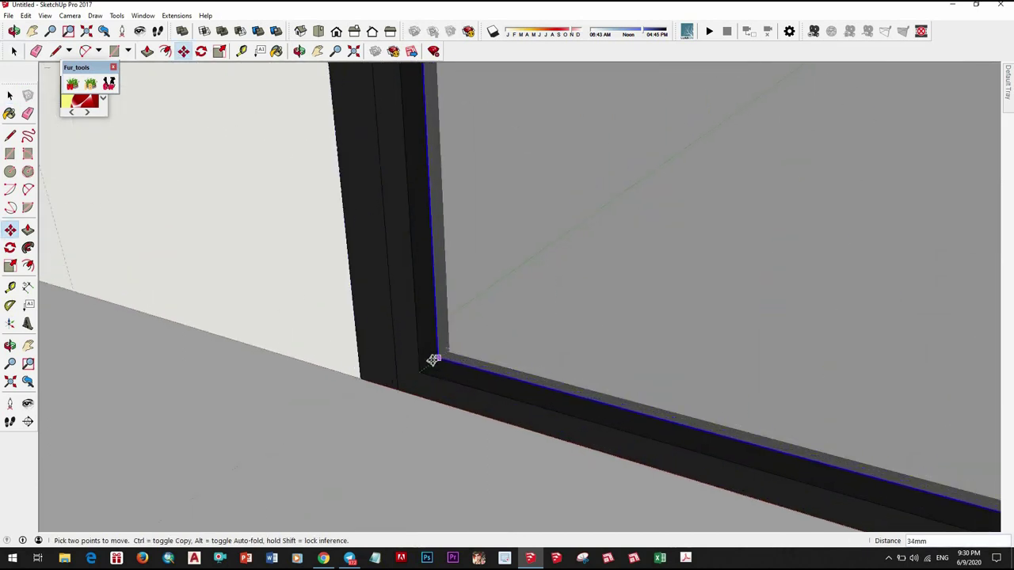
key(space)
scroll(458, 380, down, 3)
scroll(455, 381, down, 2)
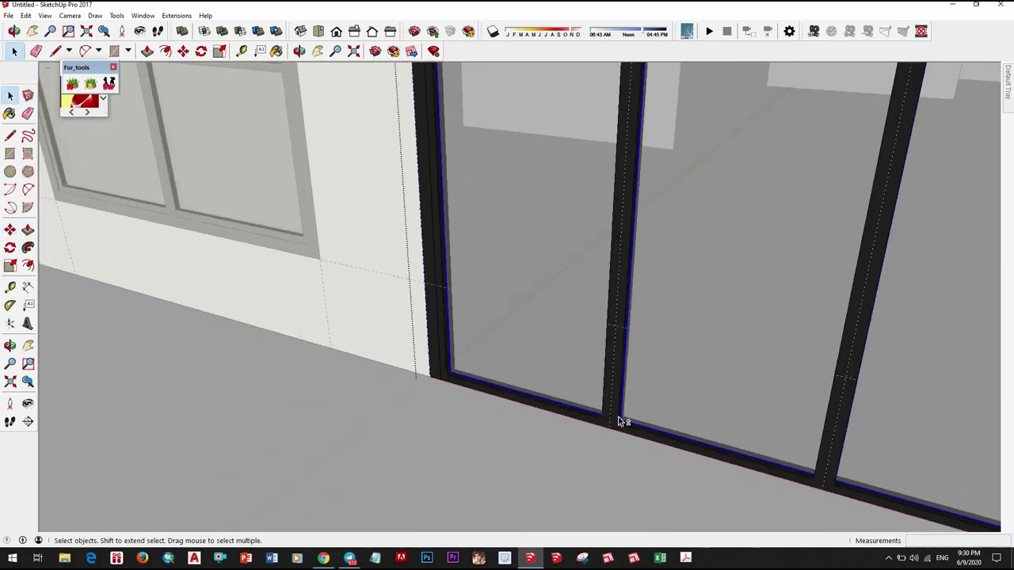
mouse_move(612, 387)
middle_down()
mouse_move(689, 435)
mouse_move(855, 463)
middle_up()
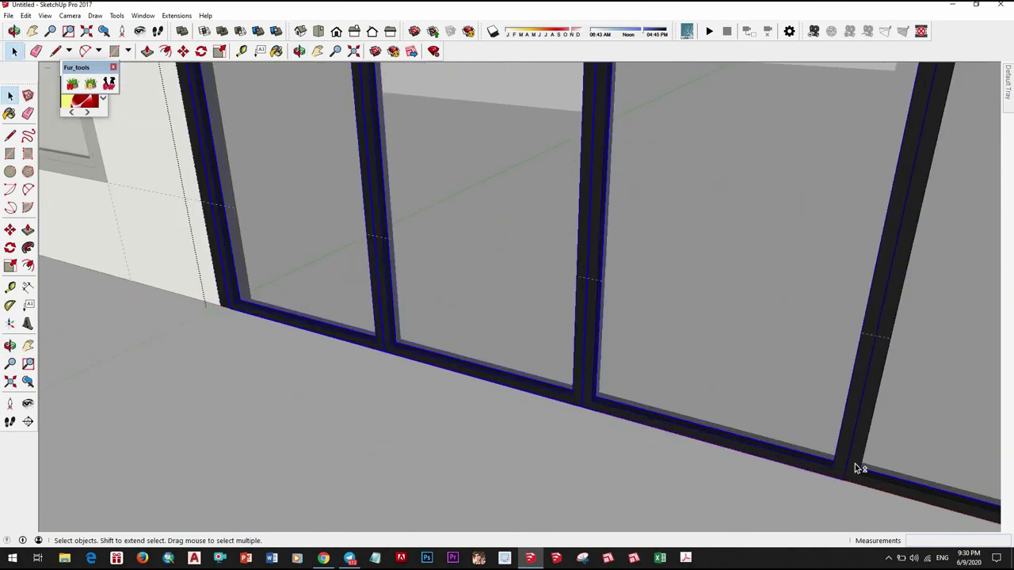
middle_drag(445, 402, 379, 364)
scroll(422, 369, up, 2)
scroll(391, 351, up, 2)
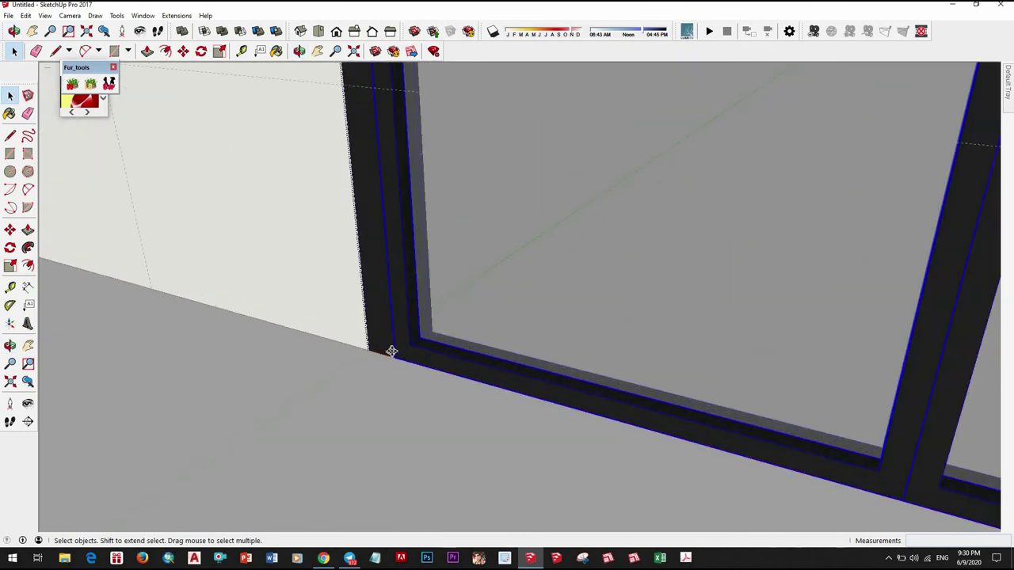
scroll(387, 351, up, 1)
Snap the door frame's corner onto the wall edge and check it from the front
key(m)
click(395, 347)
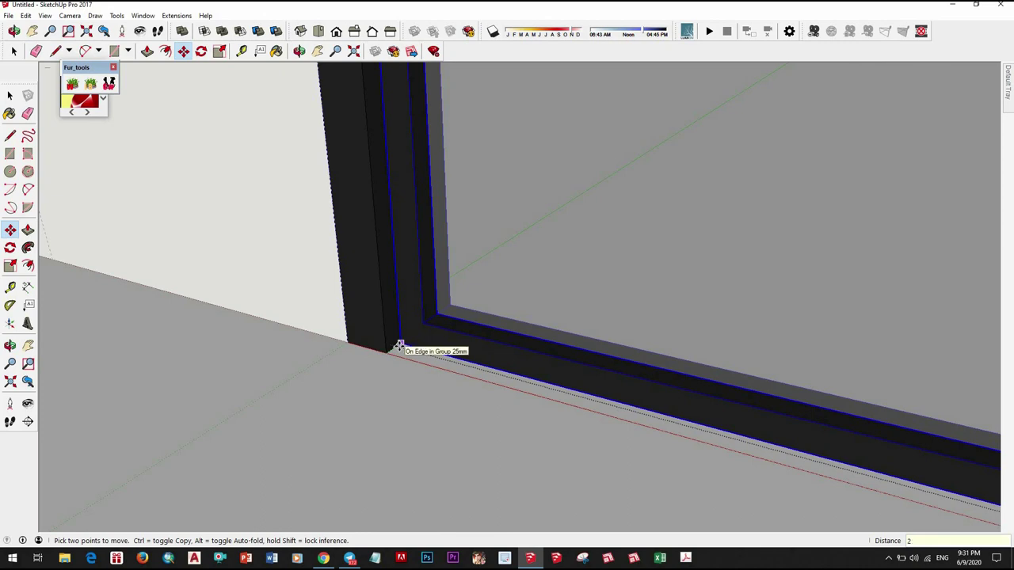
scroll(400, 346, down, 2)
key(space)
scroll(412, 396, down, 3)
scroll(478, 384, down, 3)
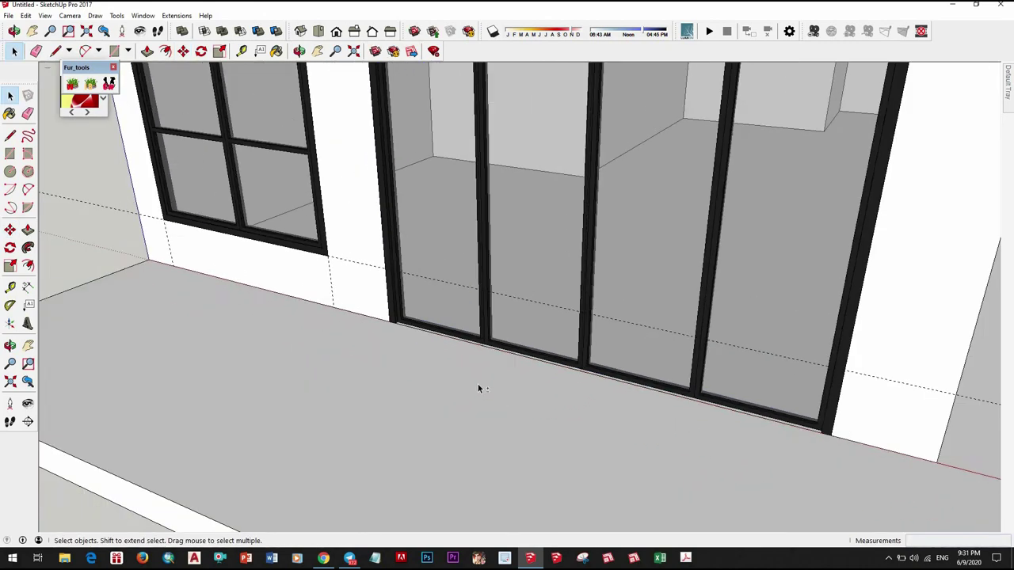
mouse_move(478, 384)
middle_down()
mouse_move(821, 254)
mouse_move(645, 312)
mouse_move(493, 327)
mouse_move(496, 220)
mouse_move(412, 277)
mouse_move(362, 335)
middle_up()
scroll(483, 317, down, 3)
scroll(475, 306, up, 2)
scroll(496, 220, down, 2)
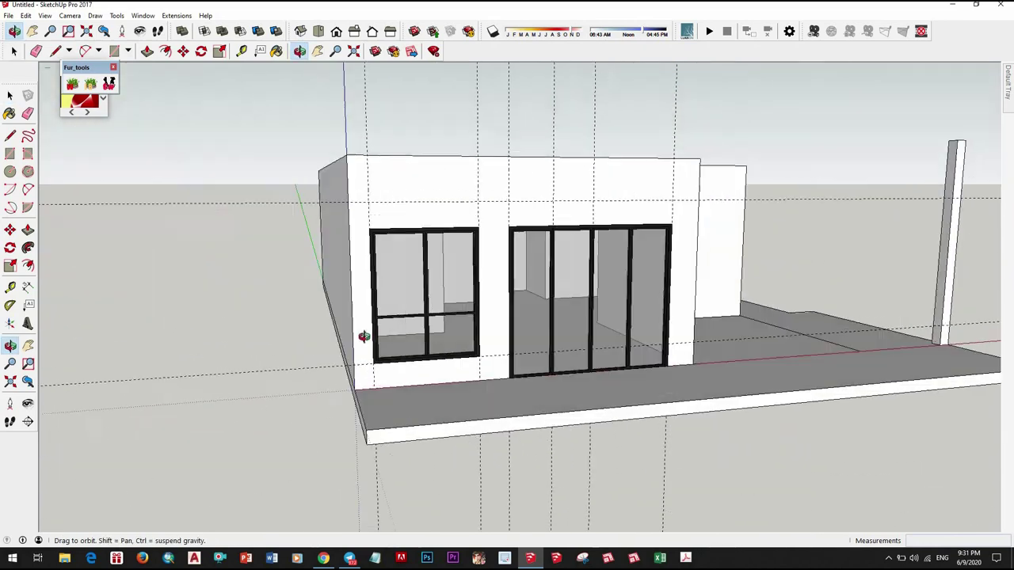
Place Tape Measure guides measured from the left wall edge near its corner
scroll(467, 323, up, 2)
scroll(467, 324, down, 3)
mouse_move(503, 415)
middle_down()
mouse_move(446, 430)
mouse_move(398, 233)
mouse_move(373, 251)
mouse_move(373, 267)
mouse_move(451, 344)
mouse_move(396, 404)
middle_up()
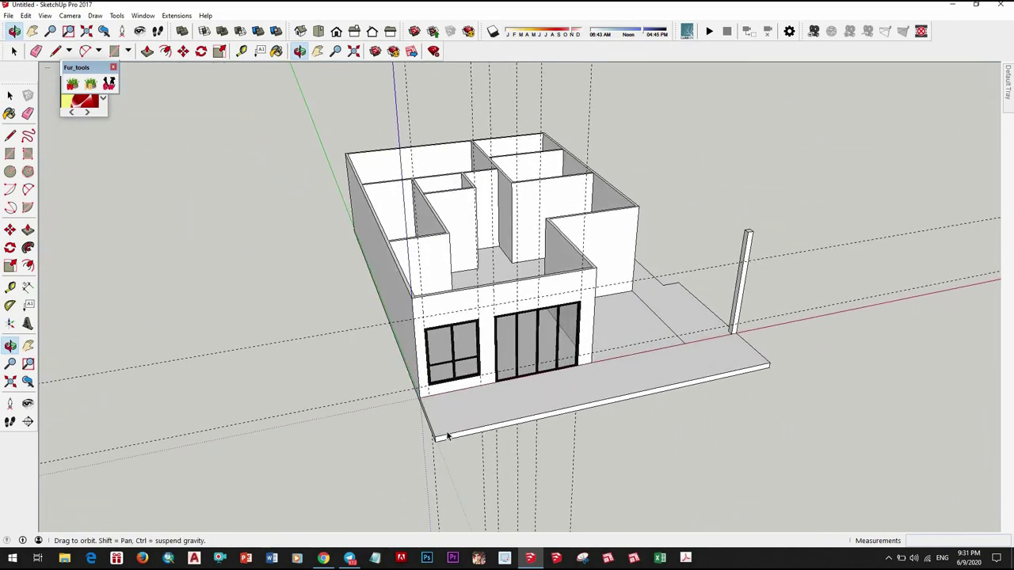
scroll(418, 389, up, 3)
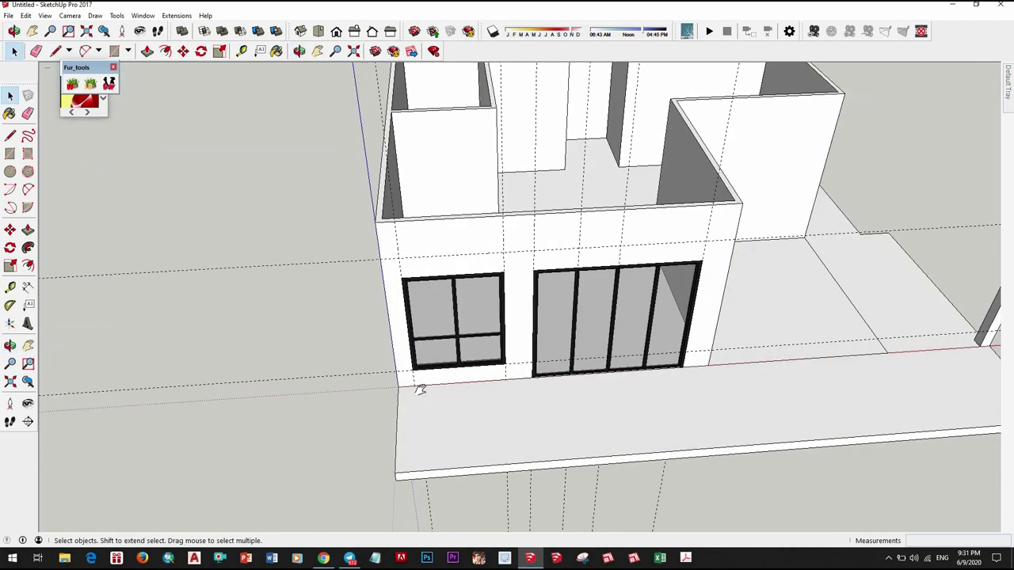
scroll(433, 389, up, 2)
scroll(436, 388, up, 2)
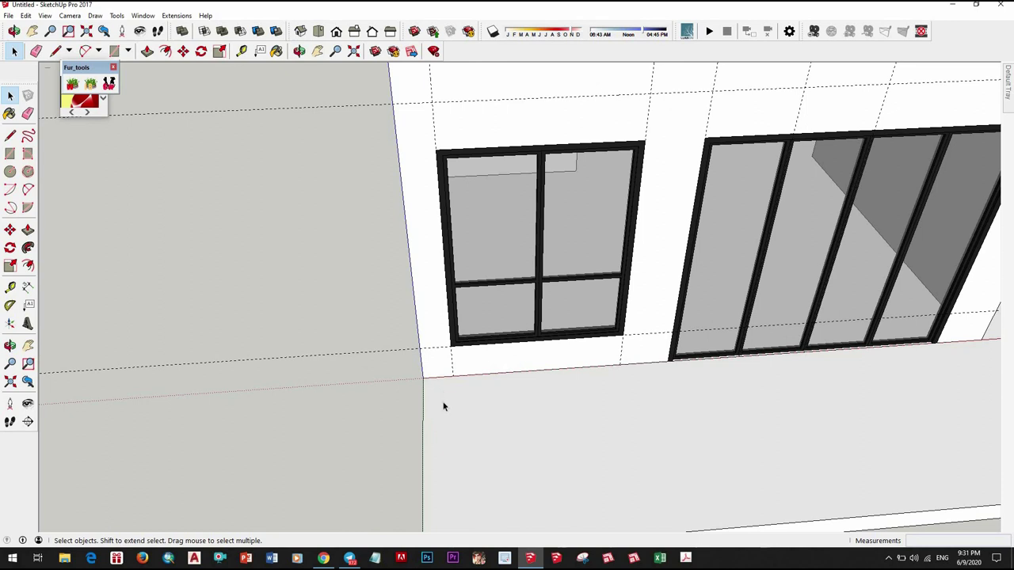
scroll(440, 396, up, 1)
key(t)
scroll(436, 389, up, 2)
click(411, 387)
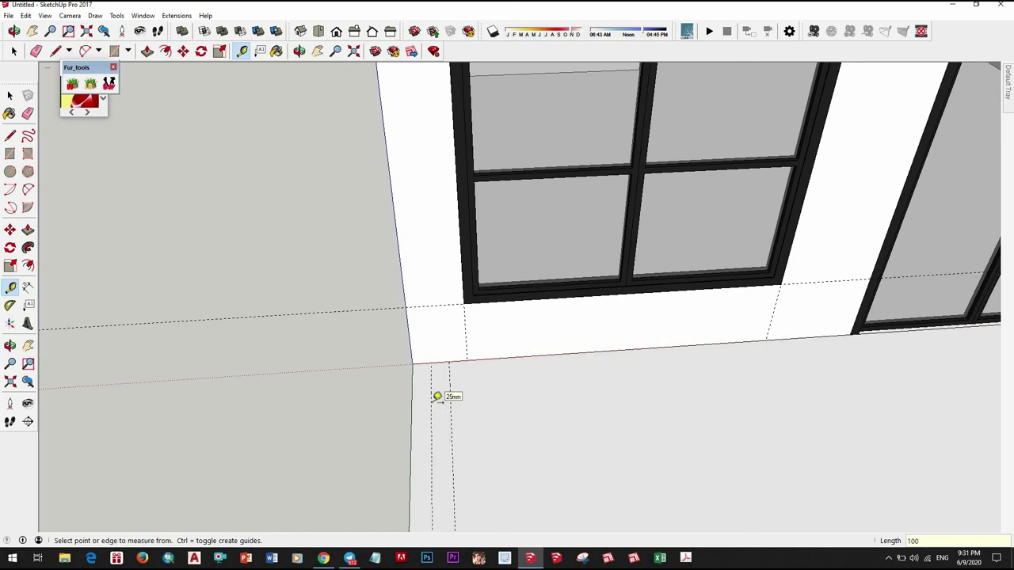
scroll(447, 396, up, 1)
middle_drag(459, 396, 484, 392)
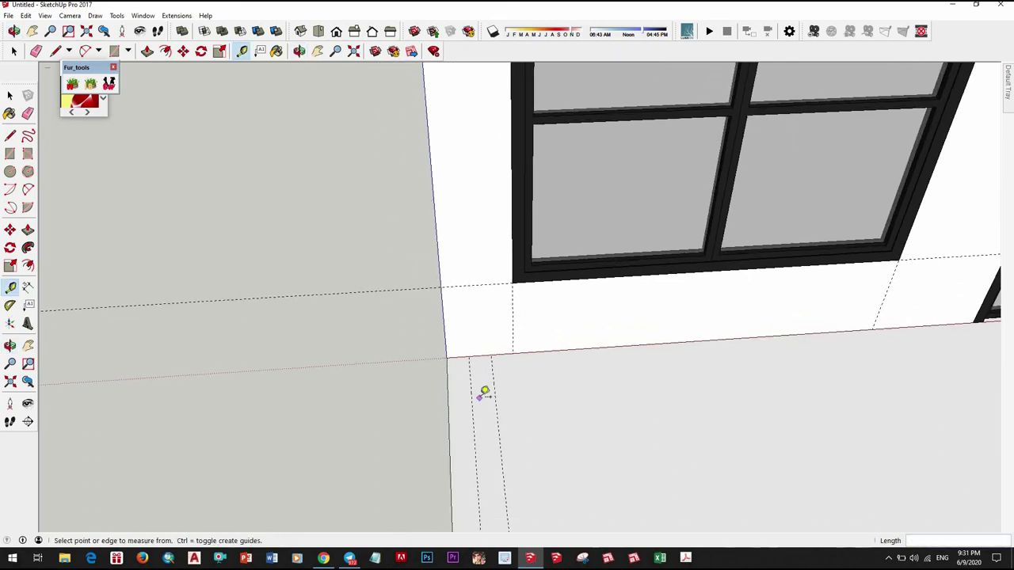
key(space)
Push/Pull the floor slab's narrow side face out 100mm beside the wall
scroll(546, 380, down, 2)
middle_drag(547, 403, 532, 395)
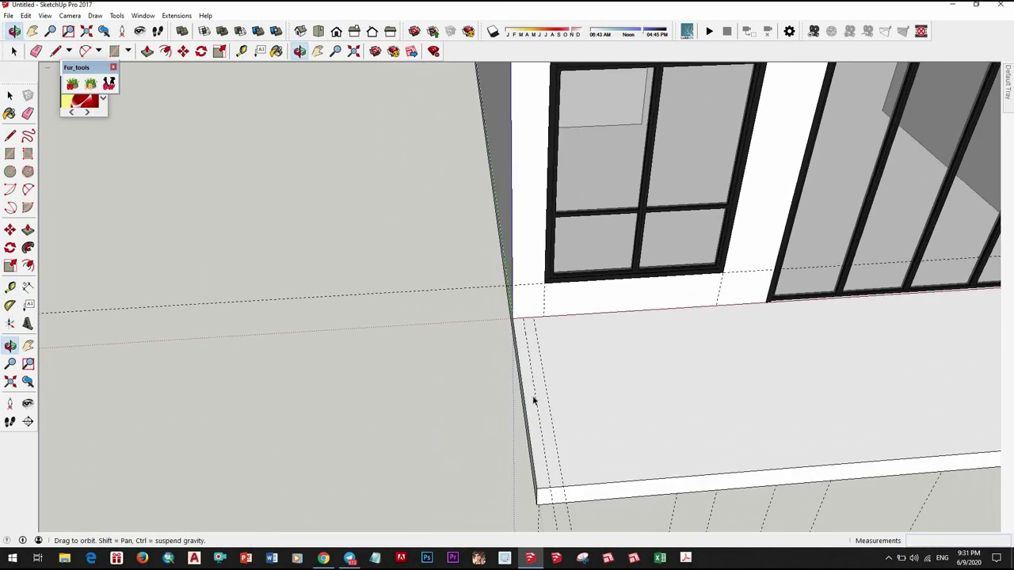
middle_drag(575, 422, 551, 434)
scroll(548, 440, up, 2)
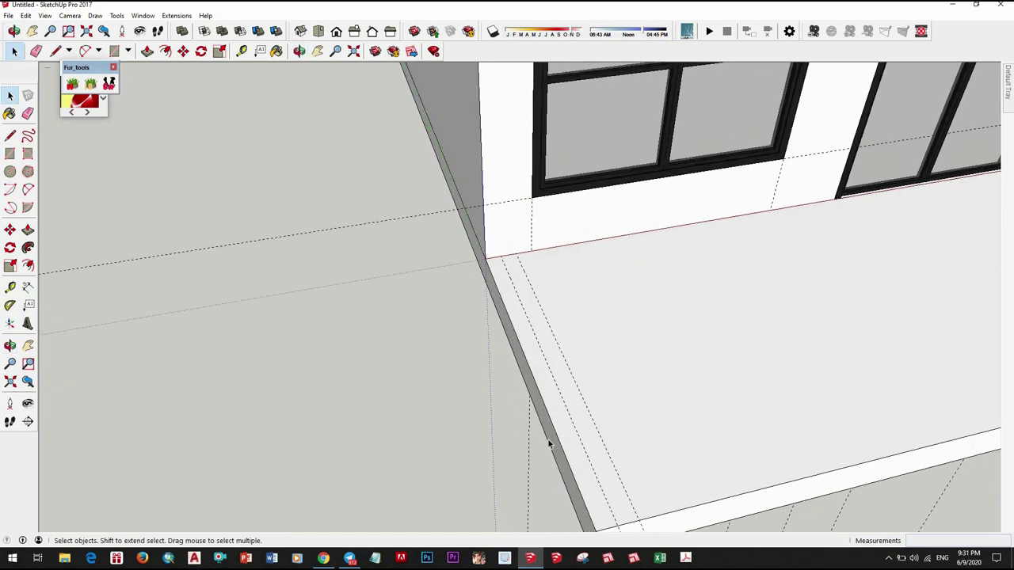
click(551, 437)
key(p)
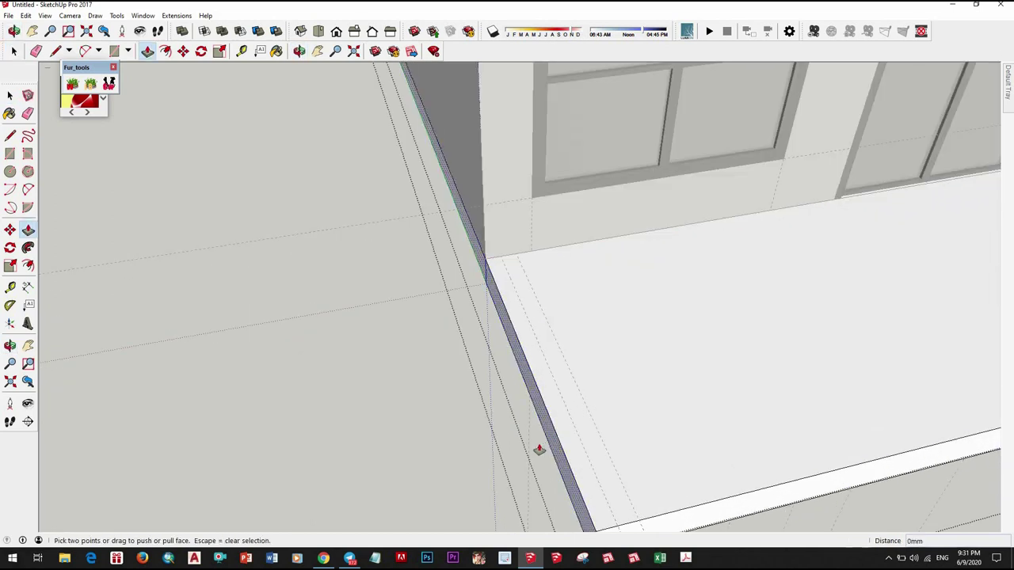
click(538, 449)
click(532, 451)
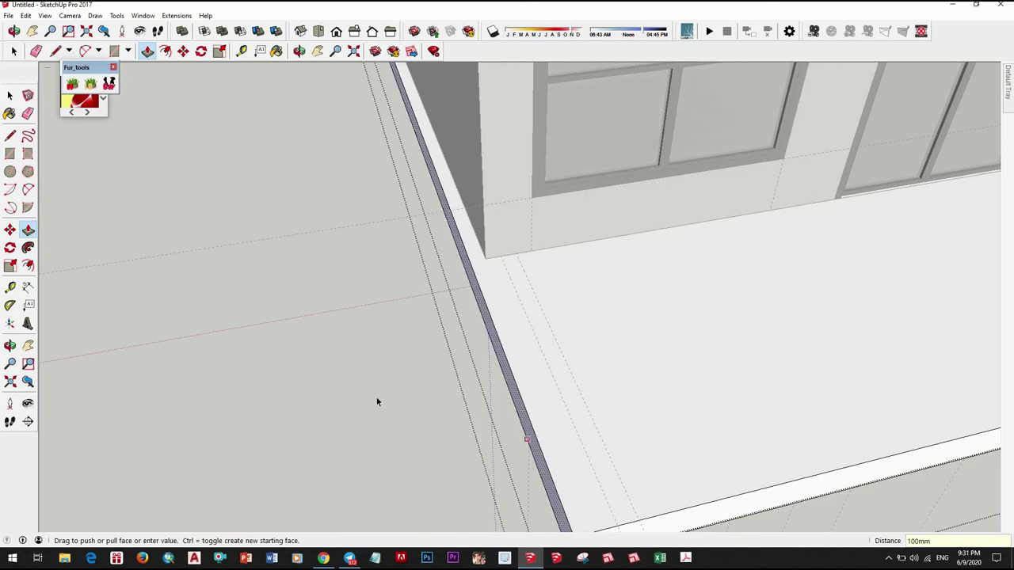
key(space)
scroll(375, 403, down, 2)
scroll(507, 322, up, 2)
scroll(512, 355, up, 1)
scroll(487, 320, up, 1)
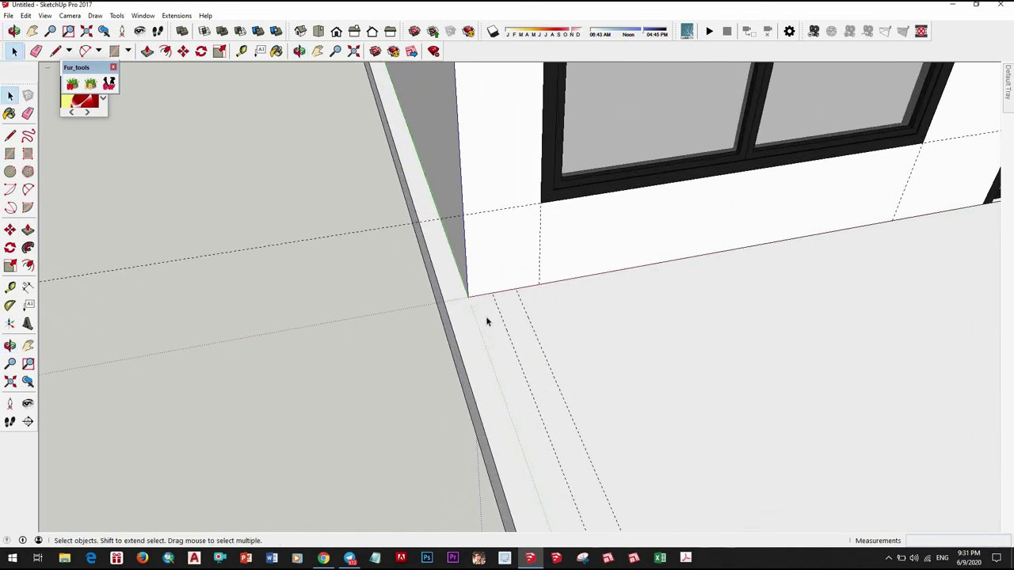
Place Tape Measure guides at the front-left wall corner for the pillar
key(t)
click(483, 294)
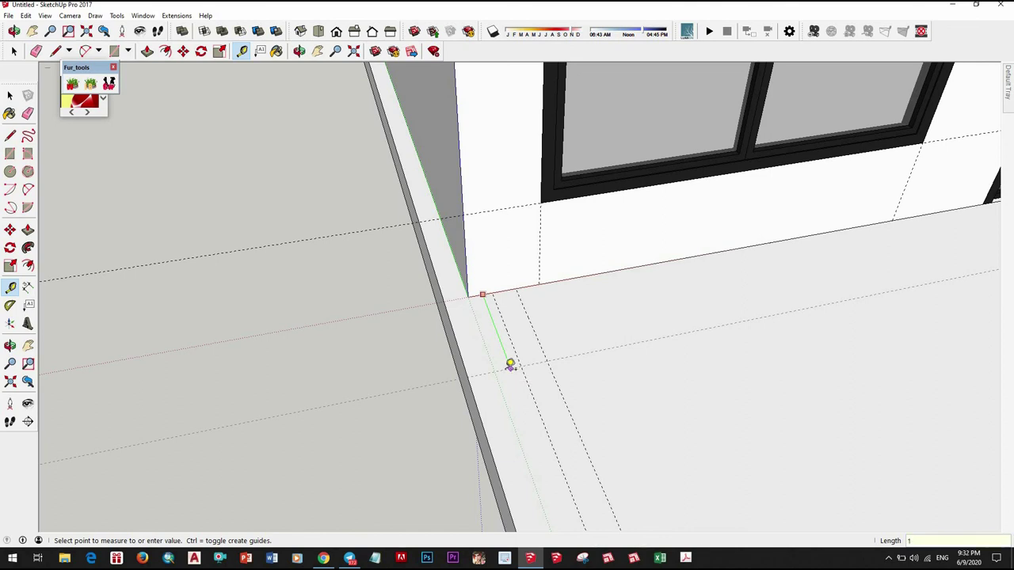
middle_drag(446, 449, 461, 363)
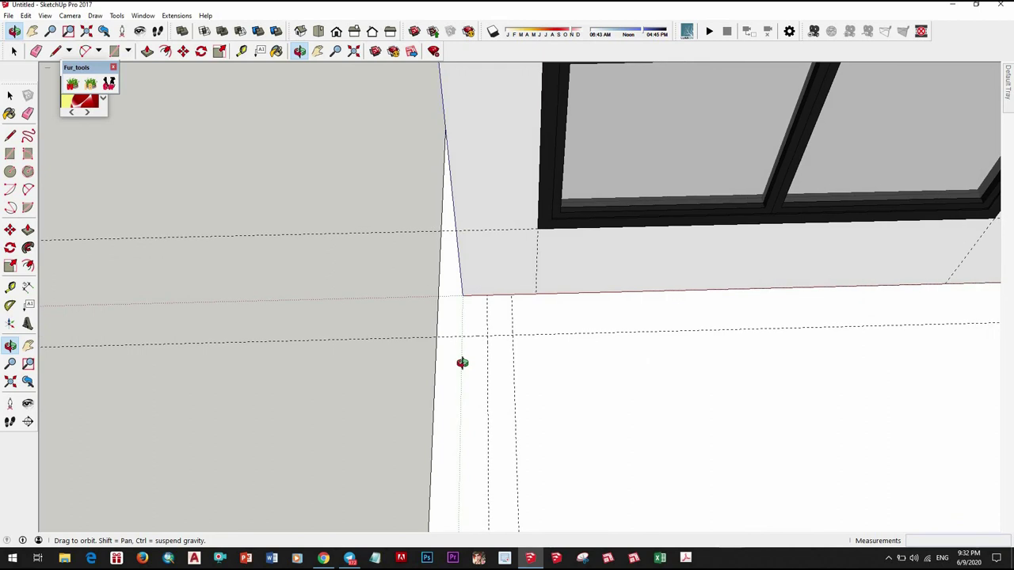
mouse_move(476, 341)
middle_down()
mouse_move(479, 360)
mouse_move(655, 407)
mouse_move(450, 304)
middle_up()
scroll(520, 377, up, 2)
scroll(518, 379, up, 2)
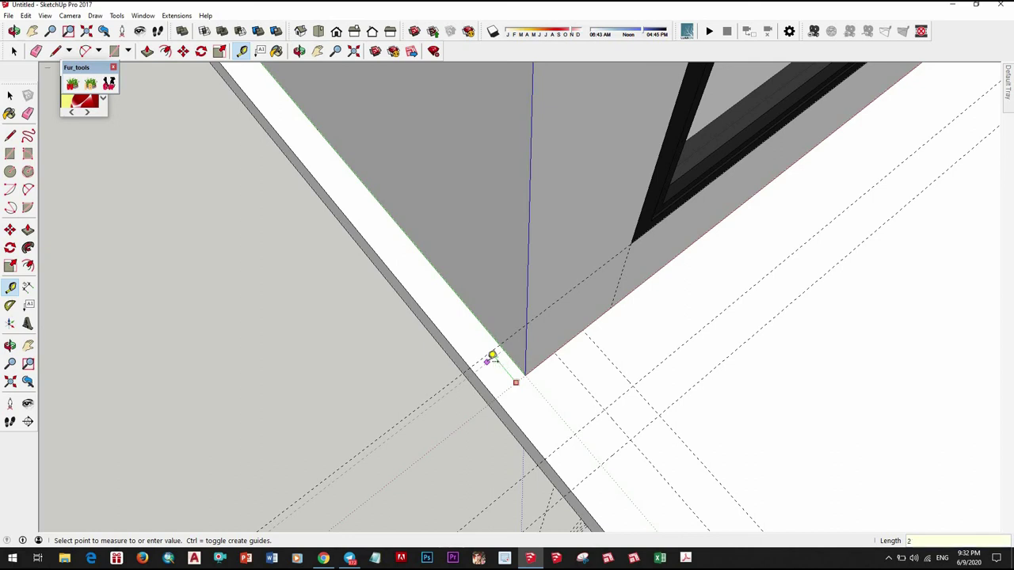
mouse_move(497, 361)
middle_down()
mouse_move(316, 190)
mouse_move(616, 244)
mouse_move(456, 301)
mouse_move(501, 369)
middle_up()
key(space)
Draw the 100mm by 300mm pillar base rectangles in the corner and pull them up
click(478, 342)
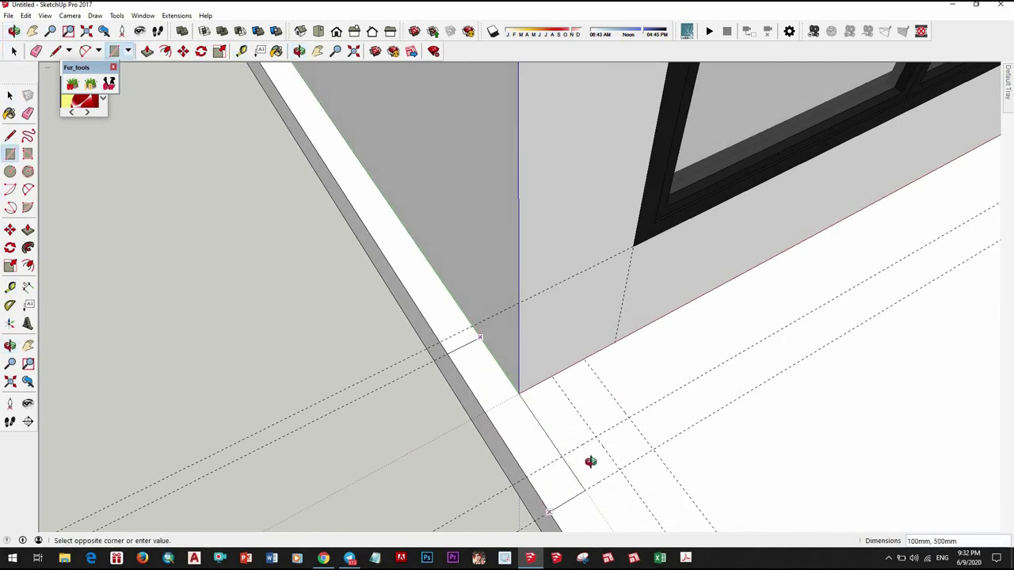
key(Return)
middle_drag(590, 462, 536, 384)
key(Return)
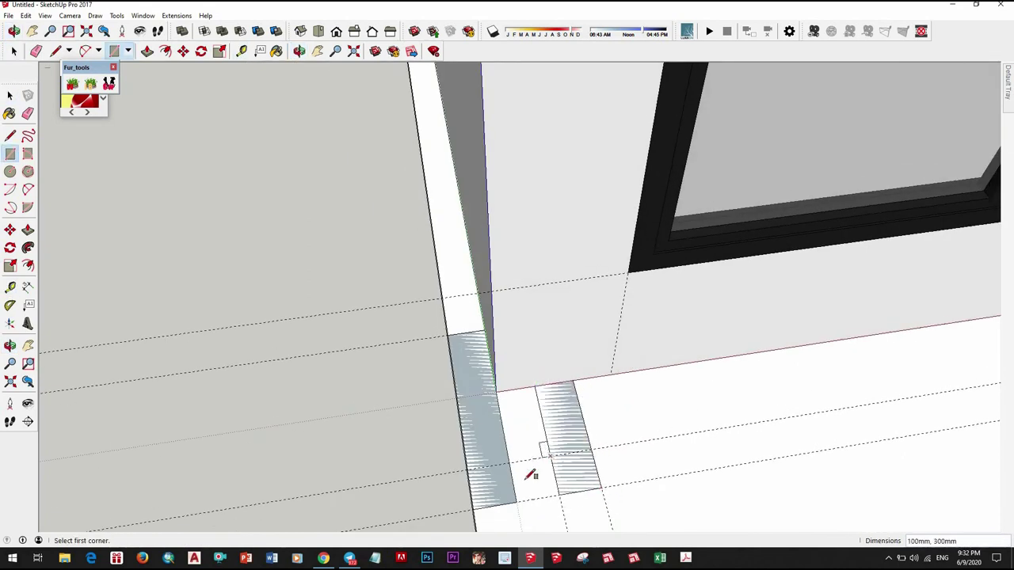
key(Return)
key(space)
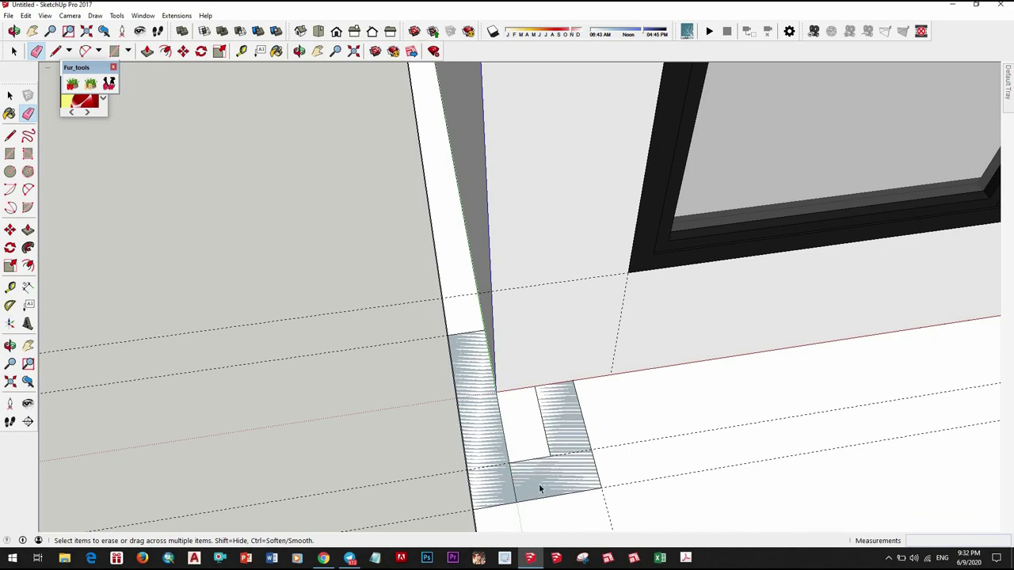
key(p)
scroll(625, 351, down, 5)
middle_drag(625, 351, 539, 267)
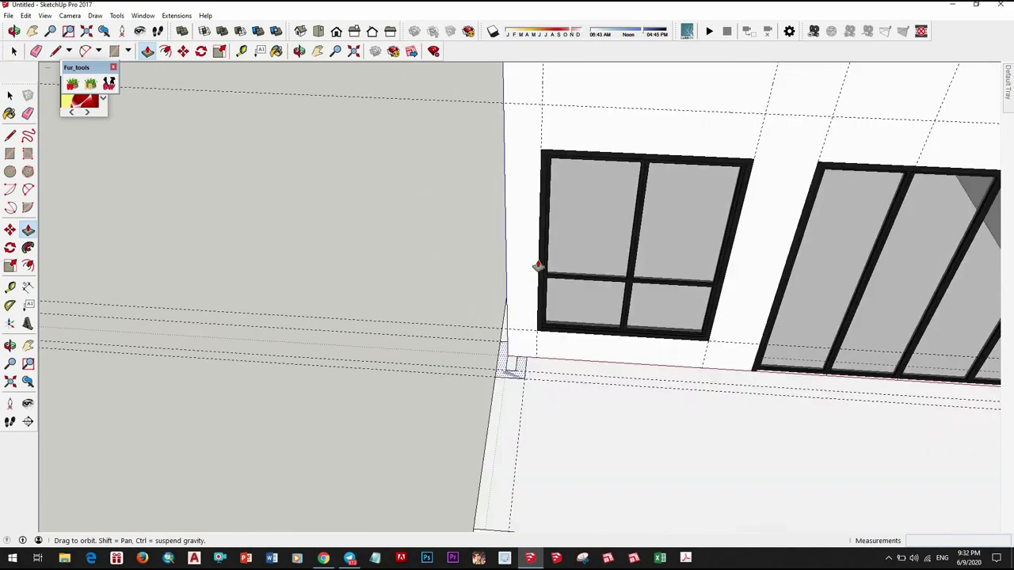
scroll(536, 267, down, 3)
key(space)
Select all of the new pillar's geometry and make it a group
triple_click(504, 305)
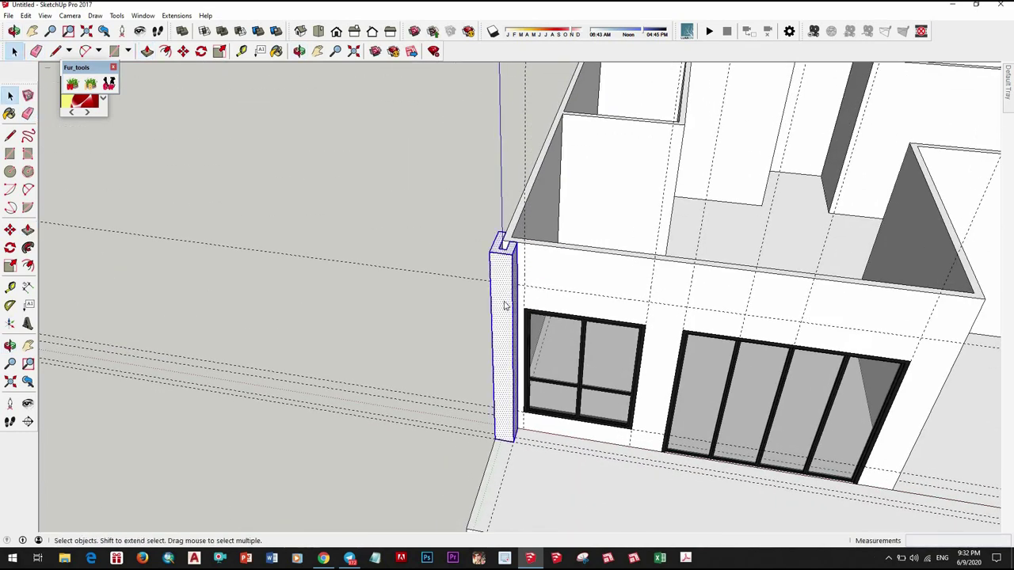
right_click(504, 304)
click(551, 252)
mouse_move(551, 252)
middle_down()
mouse_move(584, 309)
mouse_move(736, 129)
mouse_move(533, 285)
mouse_move(563, 278)
mouse_move(586, 332)
middle_up()
scroll(588, 425, up, 4)
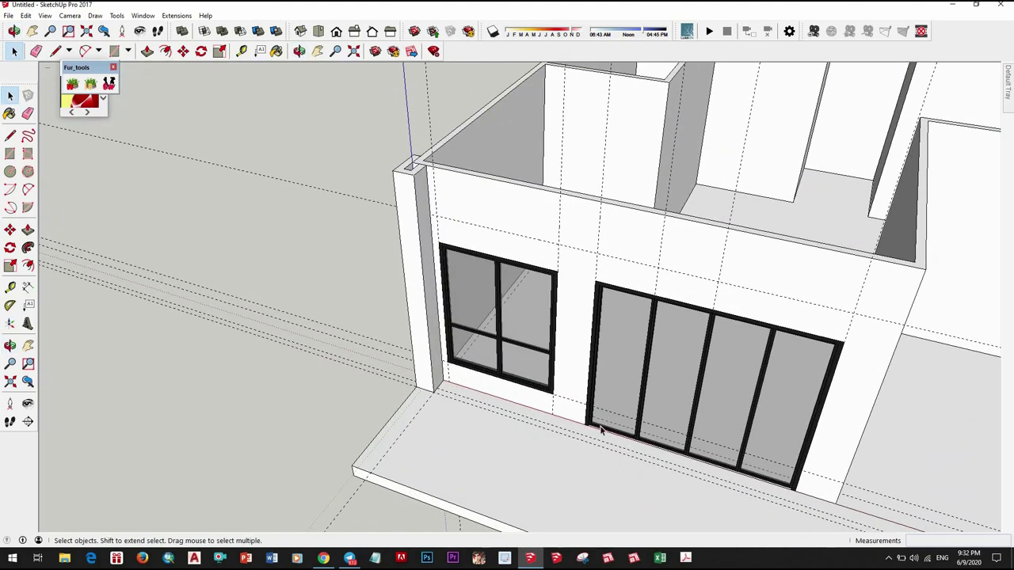
scroll(459, 430, up, 3)
middle_drag(459, 430, 446, 426)
Place a guide on the front wall between the window and the sliding door
scroll(568, 362, up, 2)
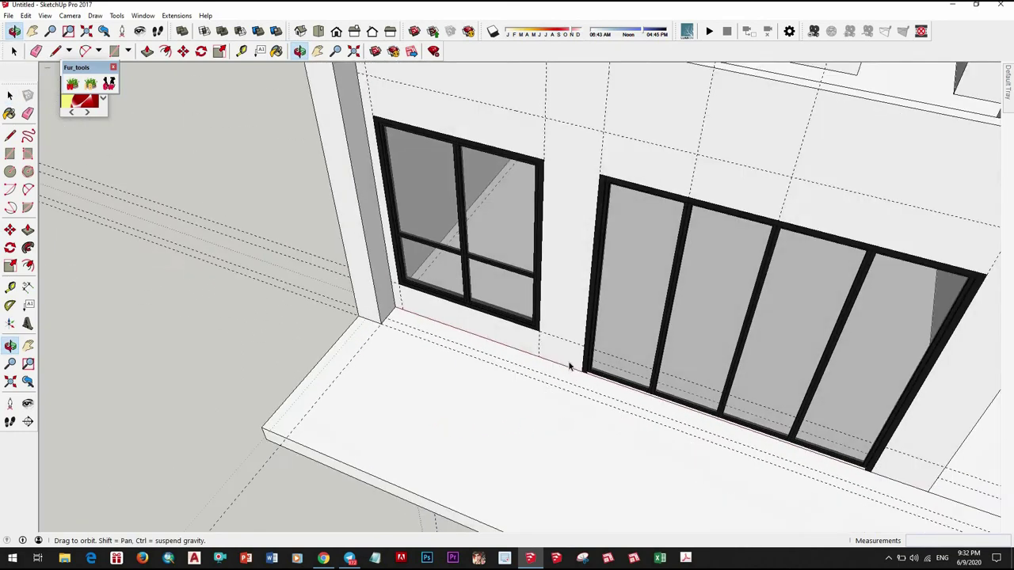
scroll(541, 369, up, 2)
scroll(535, 378, up, 2)
key(t)
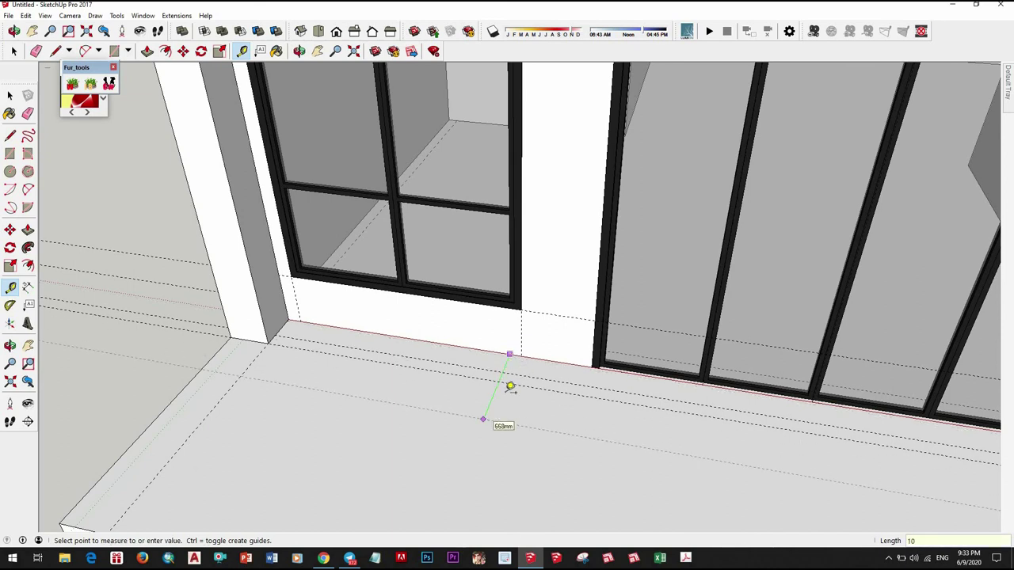
mouse_move(510, 386)
middle_down()
mouse_move(536, 372)
mouse_move(522, 397)
middle_up()
key(space)
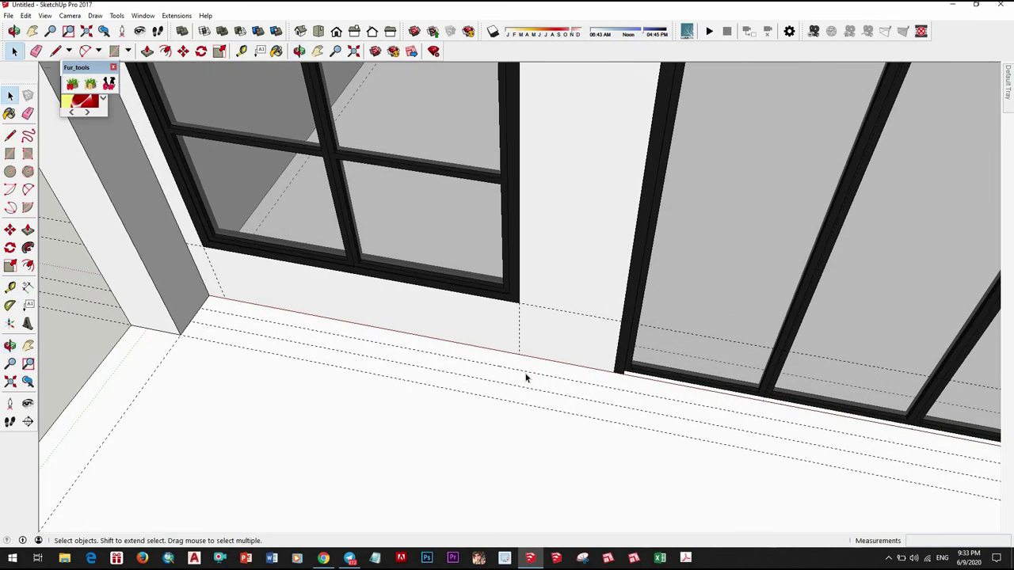
scroll(525, 378, up, 1)
key(t)
click(510, 349)
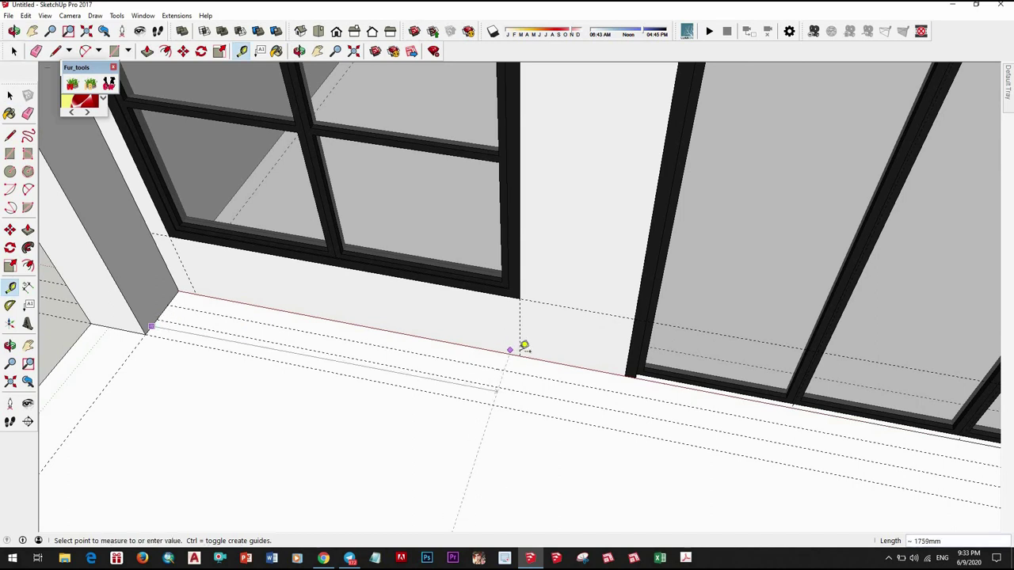
key(space)
Draw a pillar footprint rectangle on the wall's base edge
key(r)
click(519, 354)
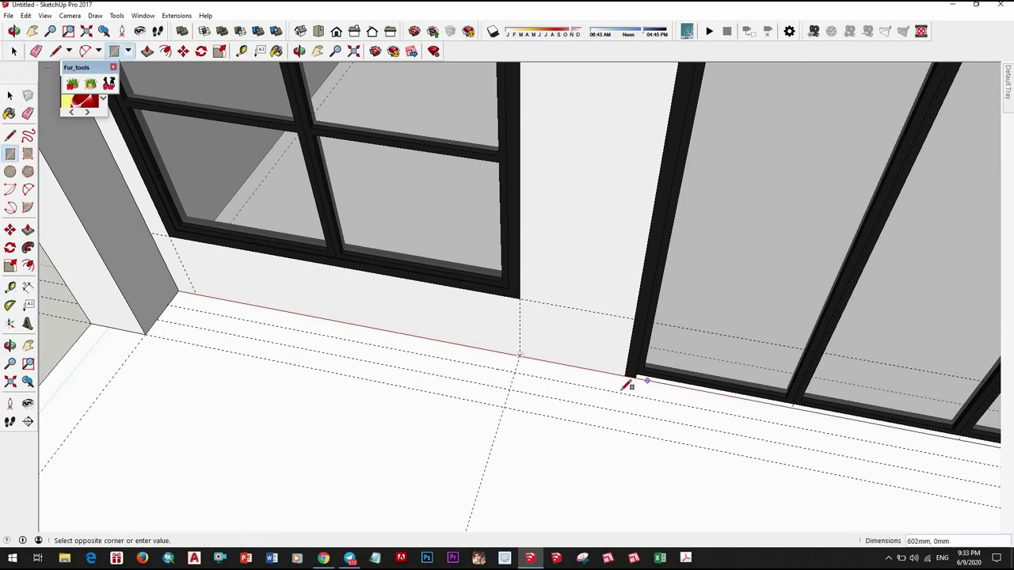
click(514, 374)
key(space)
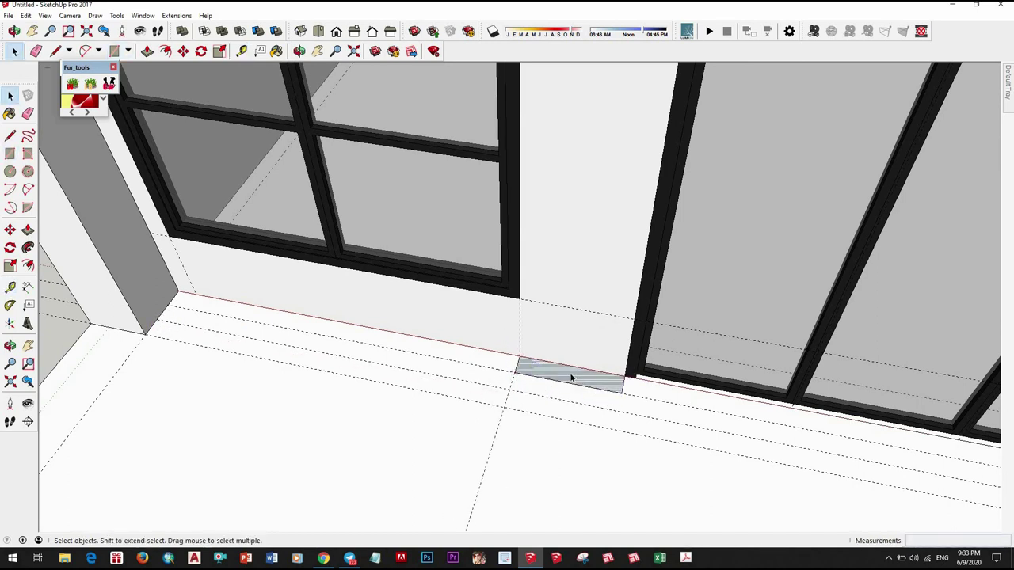
key(p)
scroll(589, 235, down, 2)
scroll(595, 238, down, 3)
scroll(597, 238, down, 2)
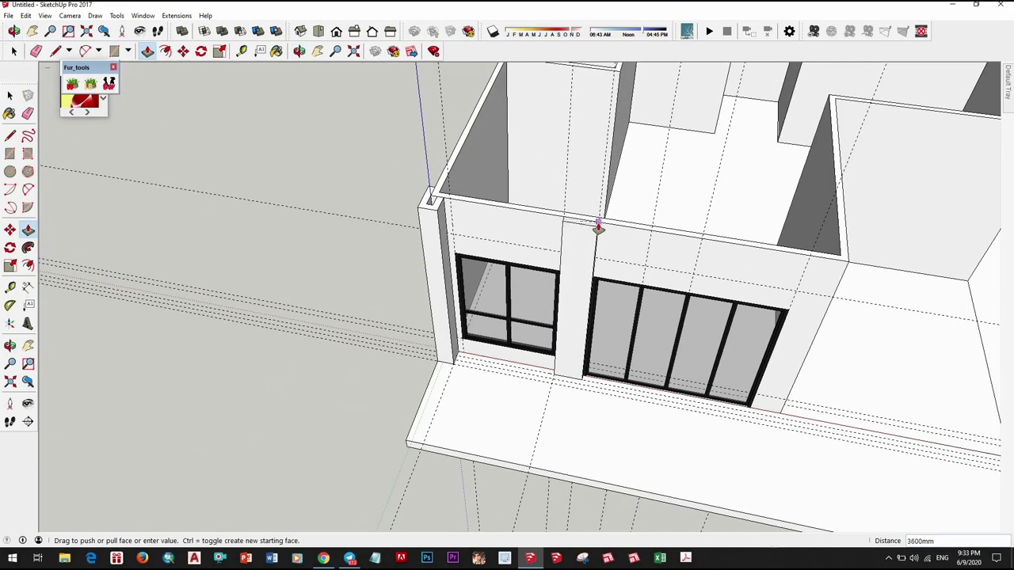
scroll(596, 242, up, 3)
scroll(586, 238, down, 3)
key(space)
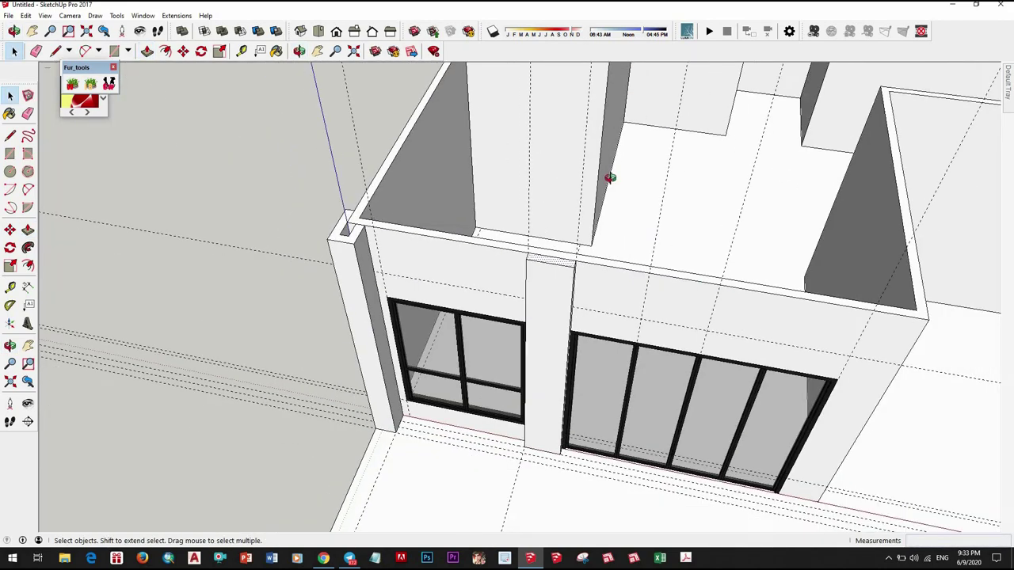
Make the pillar between the two windows into a group
middle_drag(606, 175, 563, 176)
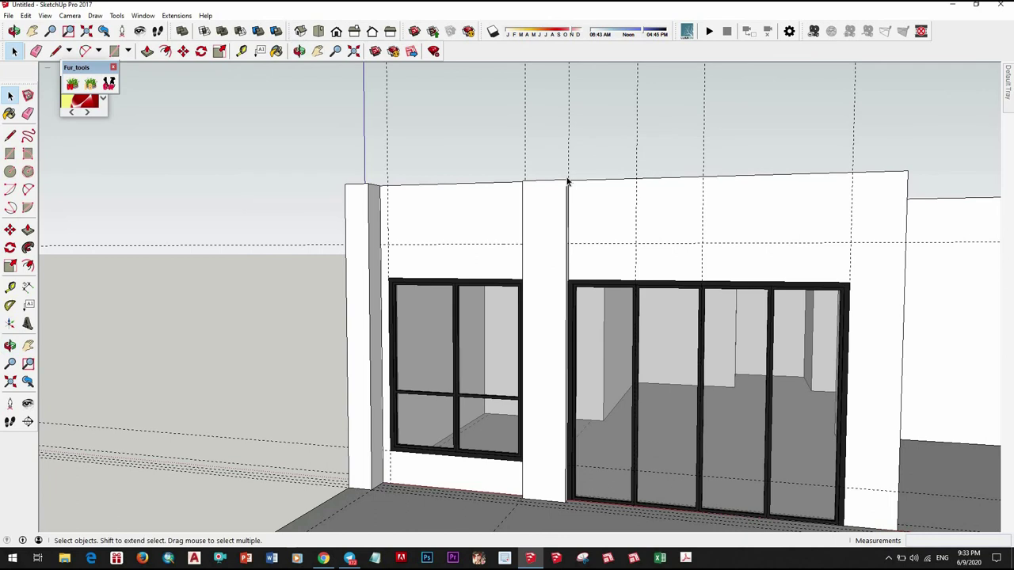
click(548, 243)
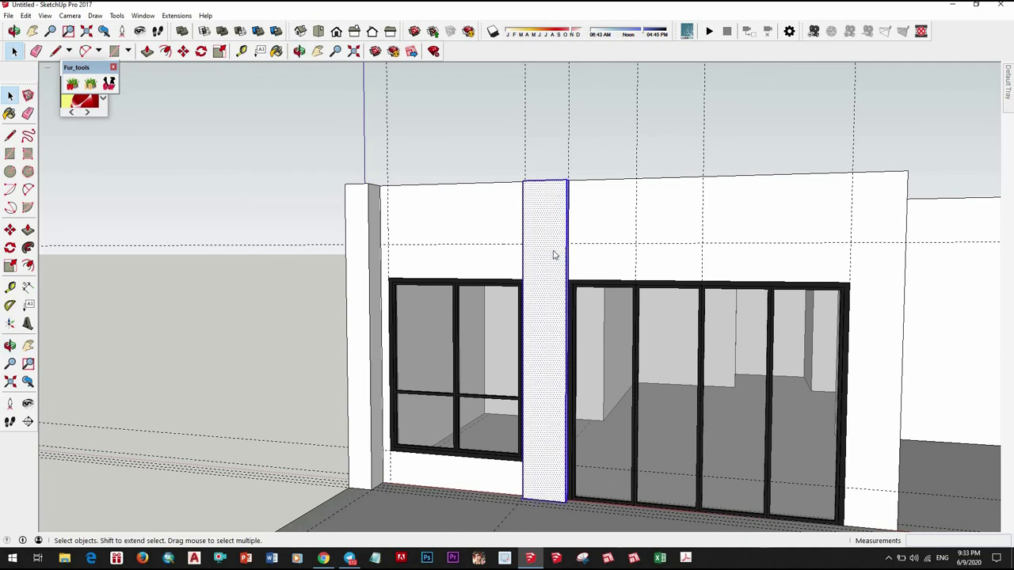
right_click(554, 252)
click(583, 250)
scroll(634, 333, down, 3)
mouse_move(652, 332)
middle_down()
mouse_move(607, 343)
mouse_move(611, 351)
middle_up()
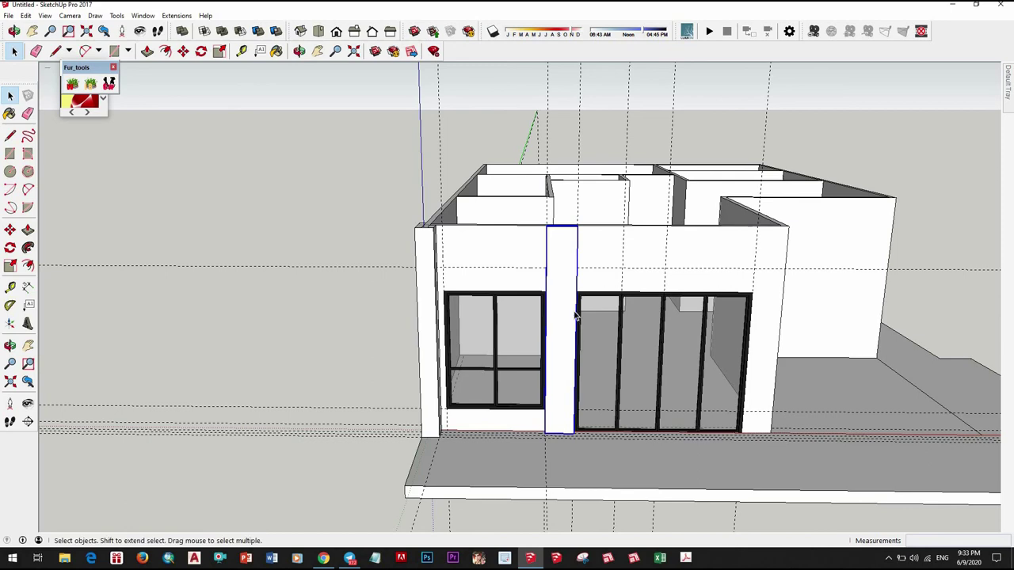
Copy the pillar group to the right corner of the front wall
key(m)
scroll(501, 361, up, 3)
scroll(554, 316, up, 2)
ctrl+click(610, 262)
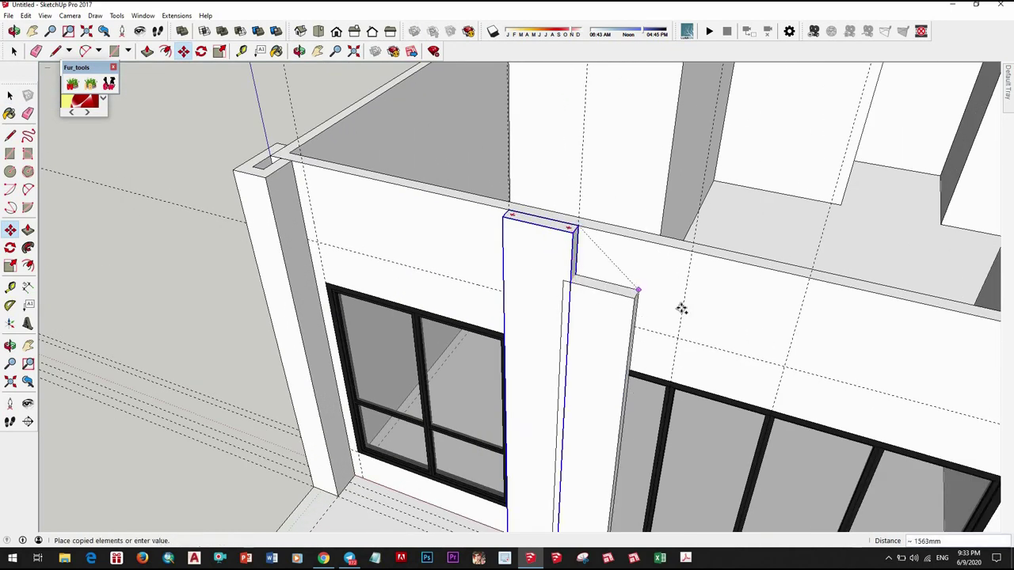
click(733, 286)
scroll(555, 317, down, 3)
mouse_move(554, 316)
middle_down()
mouse_move(491, 238)
mouse_move(773, 206)
mouse_move(638, 163)
mouse_move(593, 188)
mouse_move(620, 285)
mouse_move(477, 326)
mouse_move(615, 373)
mouse_move(627, 359)
middle_up()
key(space)
scroll(616, 373, up, 2)
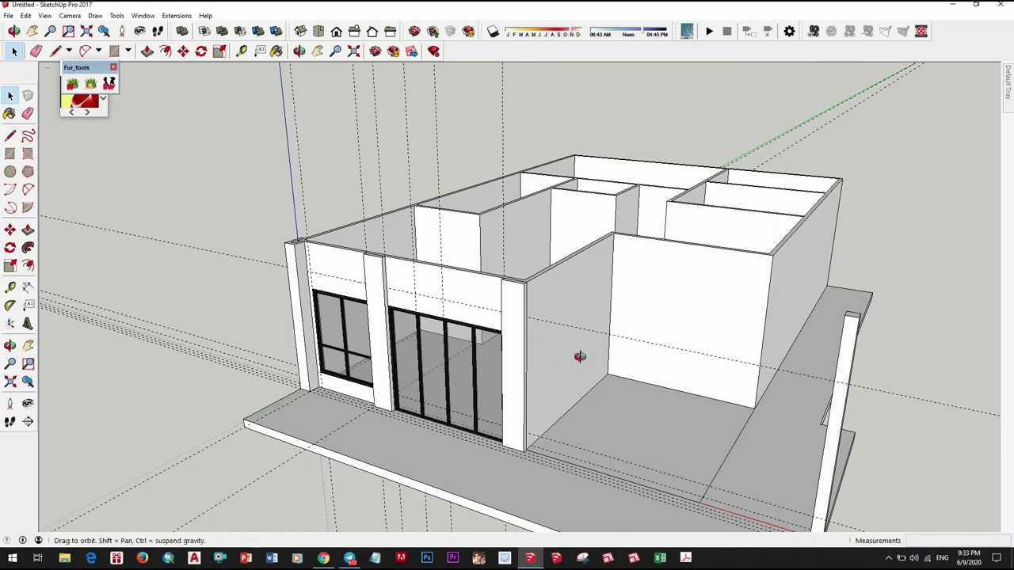
Copy the left four-pane window out in front of the front wall
mouse_move(580, 357)
middle_down()
mouse_move(538, 283)
mouse_move(414, 330)
mouse_move(418, 357)
mouse_move(609, 395)
mouse_move(296, 383)
mouse_move(622, 369)
middle_up()
scroll(644, 407, up, 3)
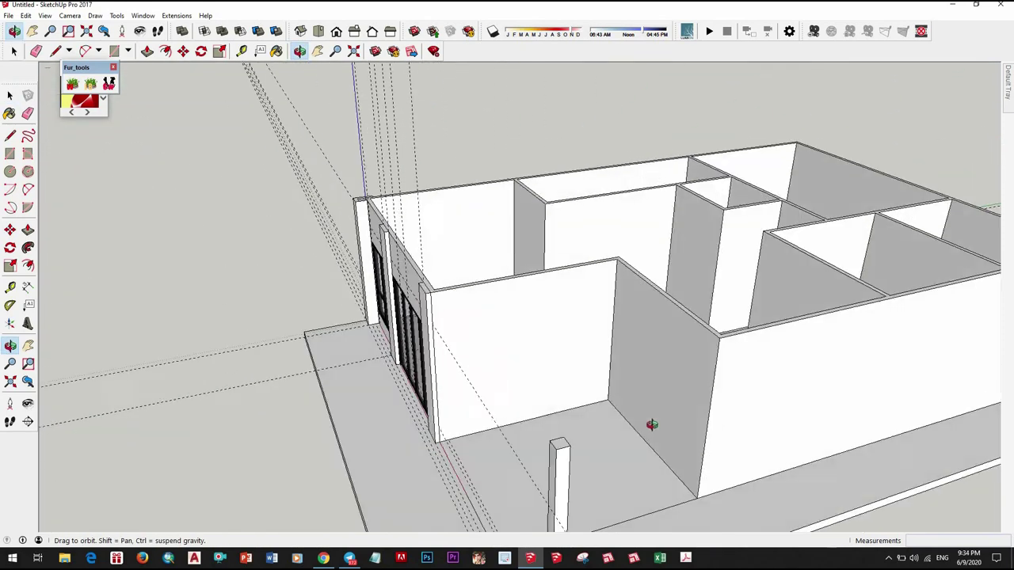
middle_drag(651, 425, 669, 402)
scroll(669, 402, down, 3)
scroll(612, 368, up, 2)
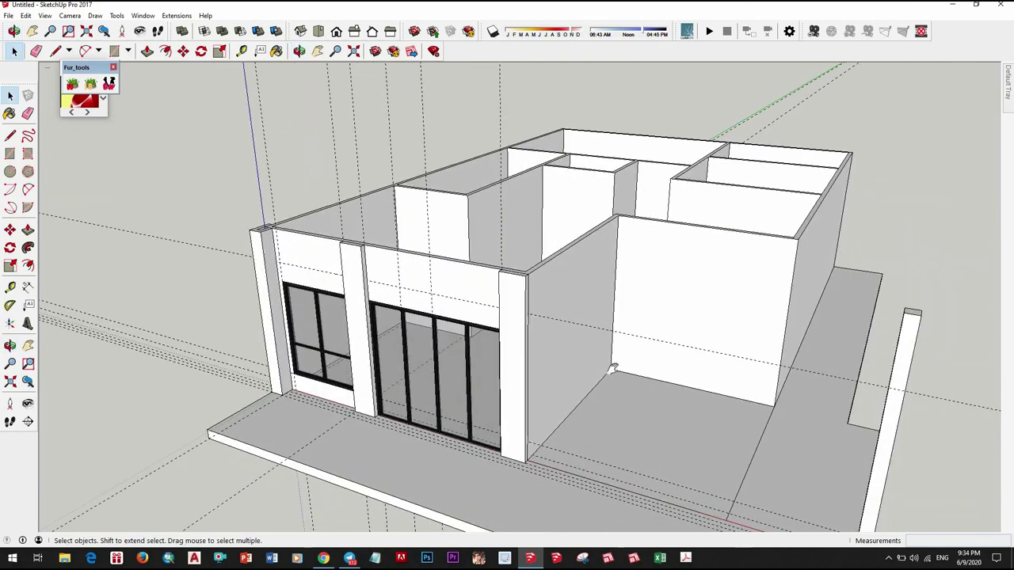
middle_drag(613, 368, 494, 328)
scroll(494, 328, up, 2)
click(515, 366)
scroll(516, 367, up, 2)
key(m)
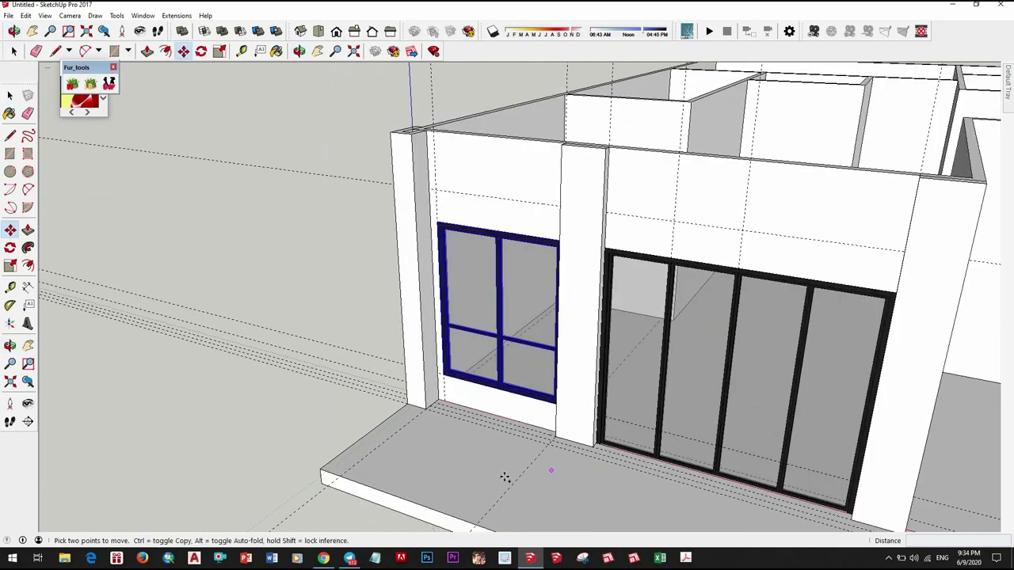
scroll(505, 477, down, 3)
click(506, 431)
key(ctrl)
click(499, 428)
key(space)
scroll(504, 374, up, 3)
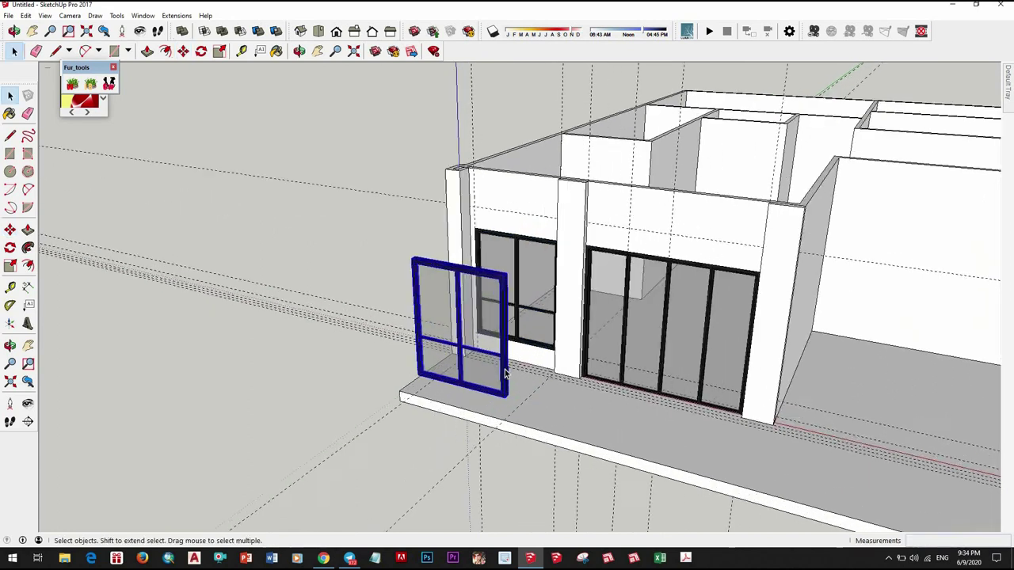
Inside the window copy, erase the right pane part and its glass
double_click(499, 392)
click(459, 386)
scroll(507, 372, up, 2)
scroll(541, 357, up, 2)
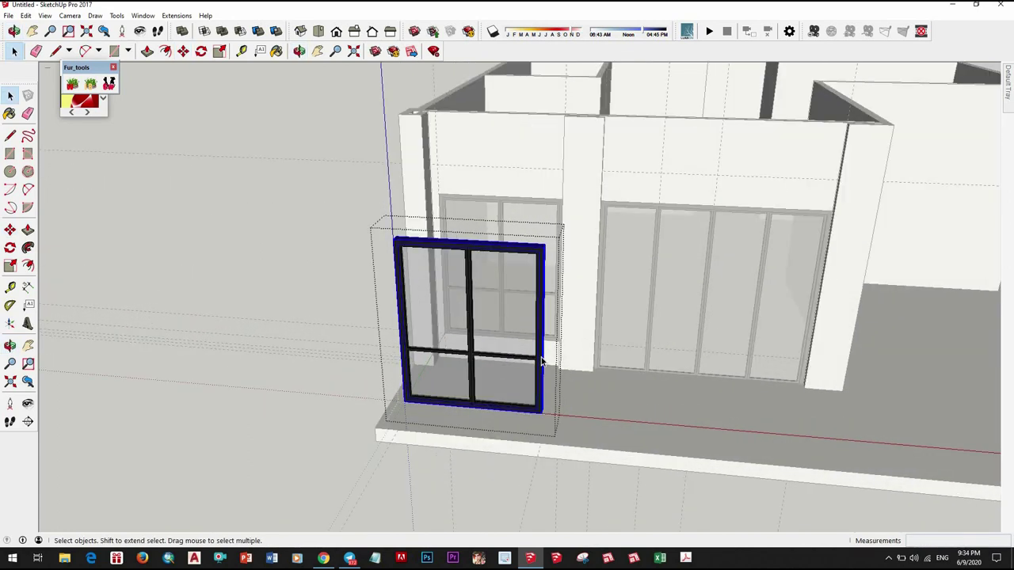
scroll(532, 355, up, 2)
scroll(532, 355, up, 1)
right_click(530, 356)
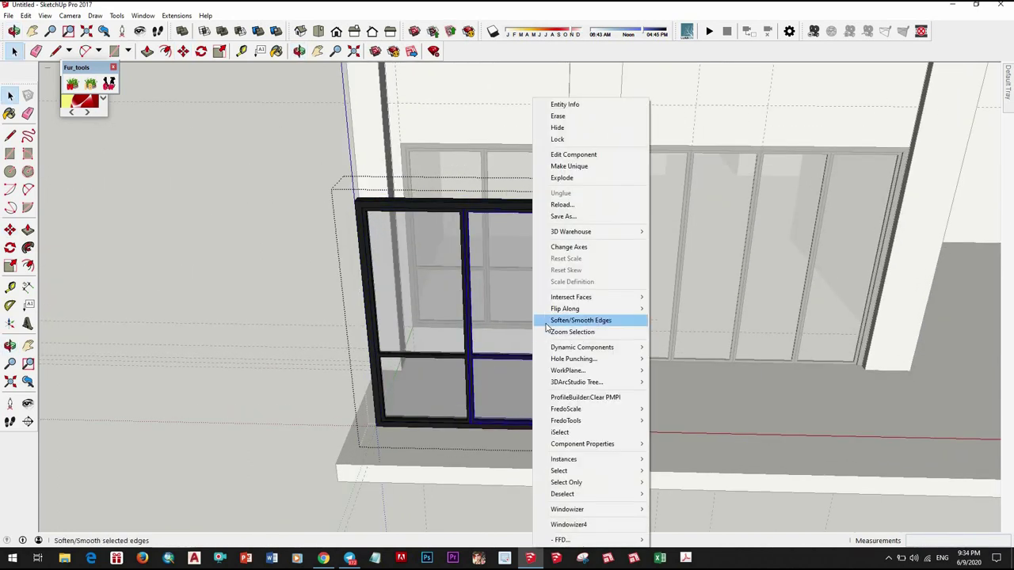
click(559, 115)
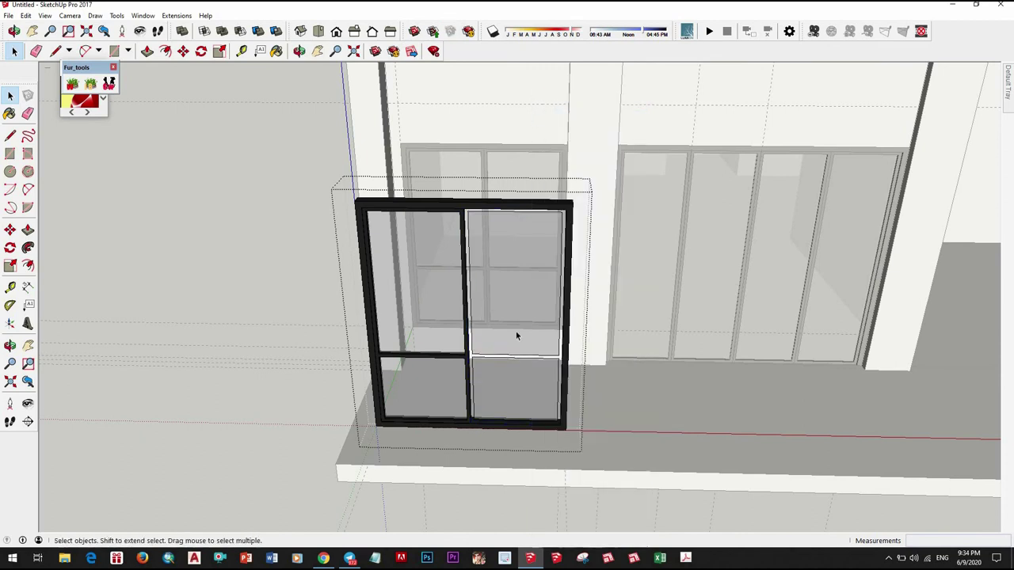
right_click(516, 331)
click(558, 208)
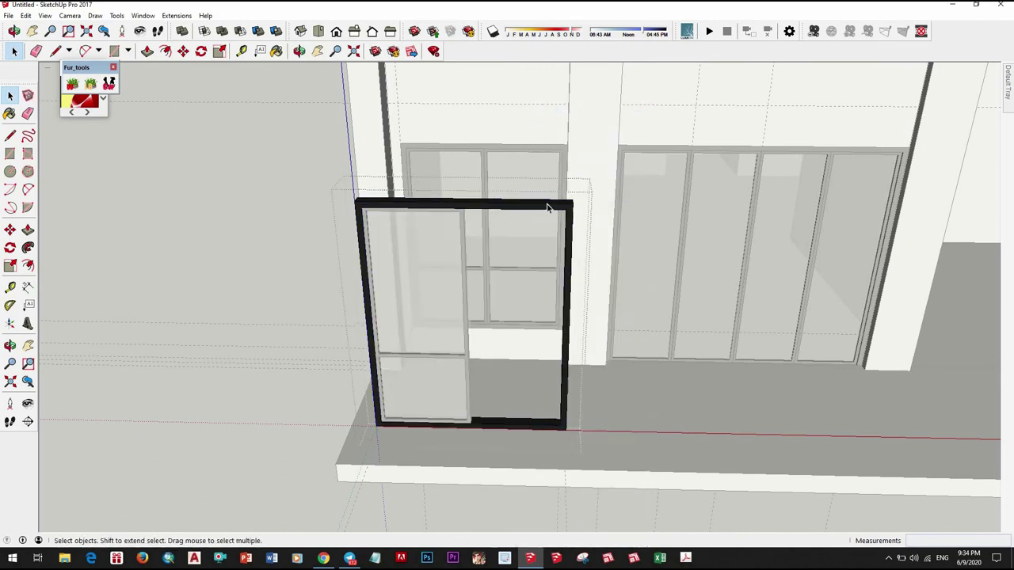
Move the copy's right stile 800mm left to form a narrow single-pane frame
drag(520, 169, 625, 529)
scroll(581, 450, up, 3)
key(m)
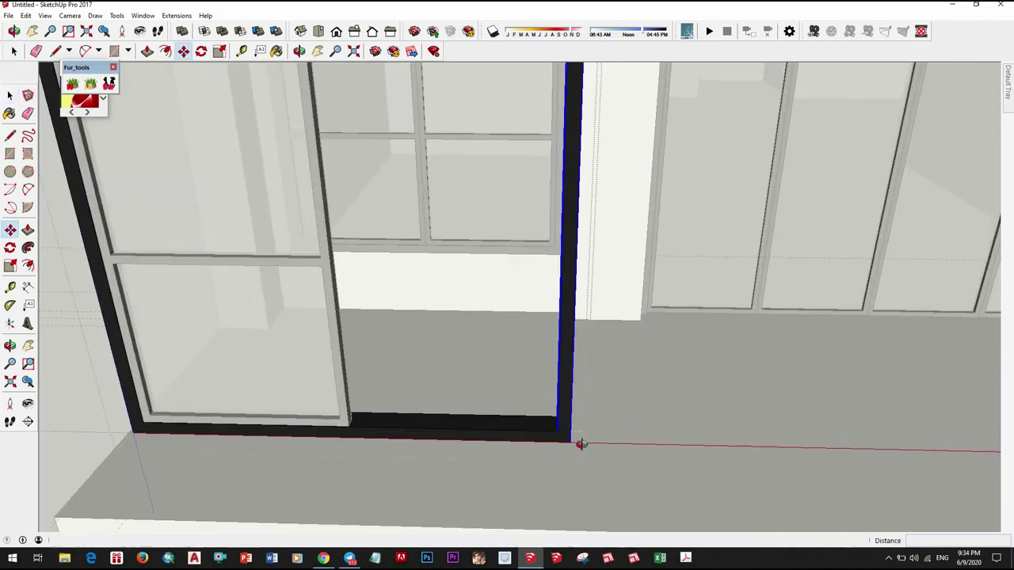
mouse_move(579, 441)
middle_down()
mouse_move(719, 441)
mouse_move(593, 439)
mouse_move(524, 417)
middle_up()
click(524, 418)
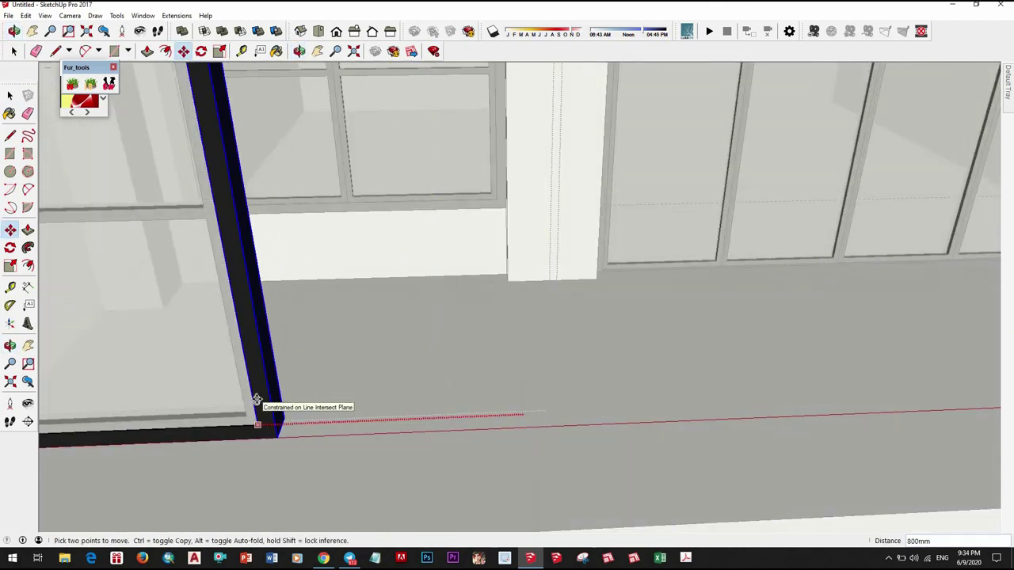
click(257, 402)
key(space)
scroll(416, 385, down, 5)
scroll(231, 266, down, 3)
scroll(388, 435, up, 3)
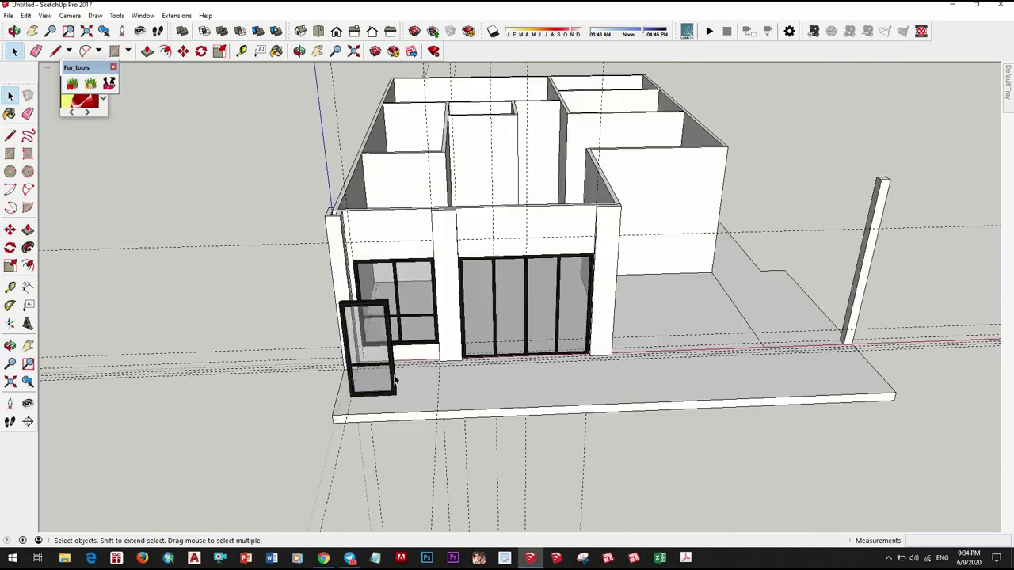
scroll(389, 434, up, 2)
mouse_move(389, 435)
middle_down()
mouse_move(430, 380)
mouse_move(459, 396)
middle_up()
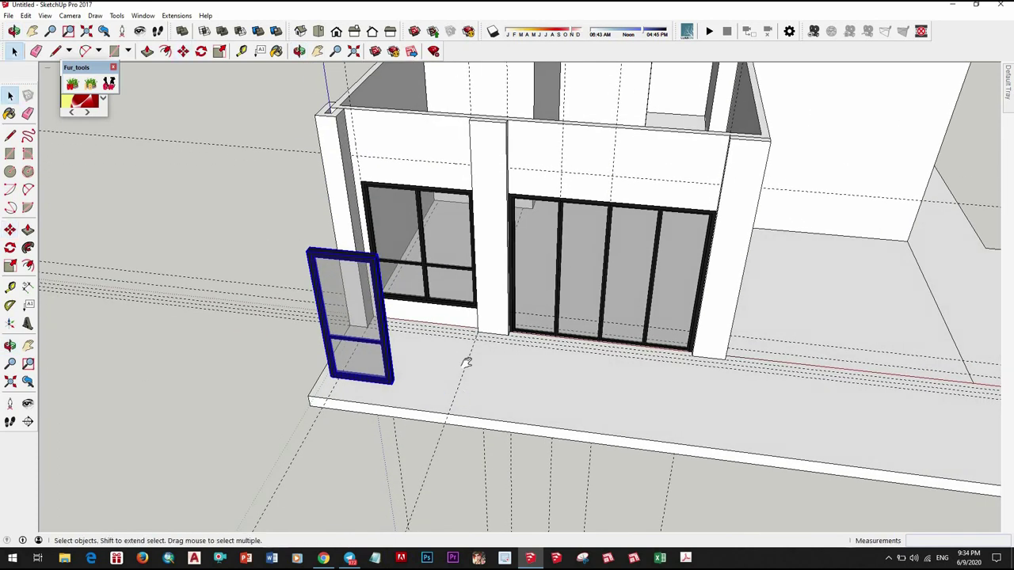
Open the narrow door frame for editing and zoom in on it
scroll(464, 356, down, 3)
scroll(517, 345, up, 5)
scroll(517, 346, up, 2)
double_click(517, 345)
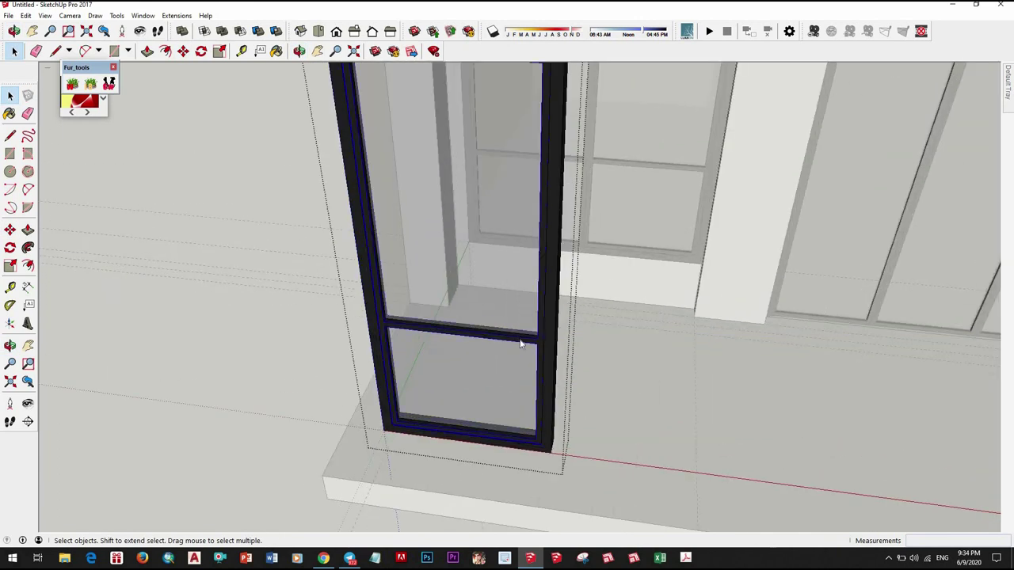
right_click(521, 343)
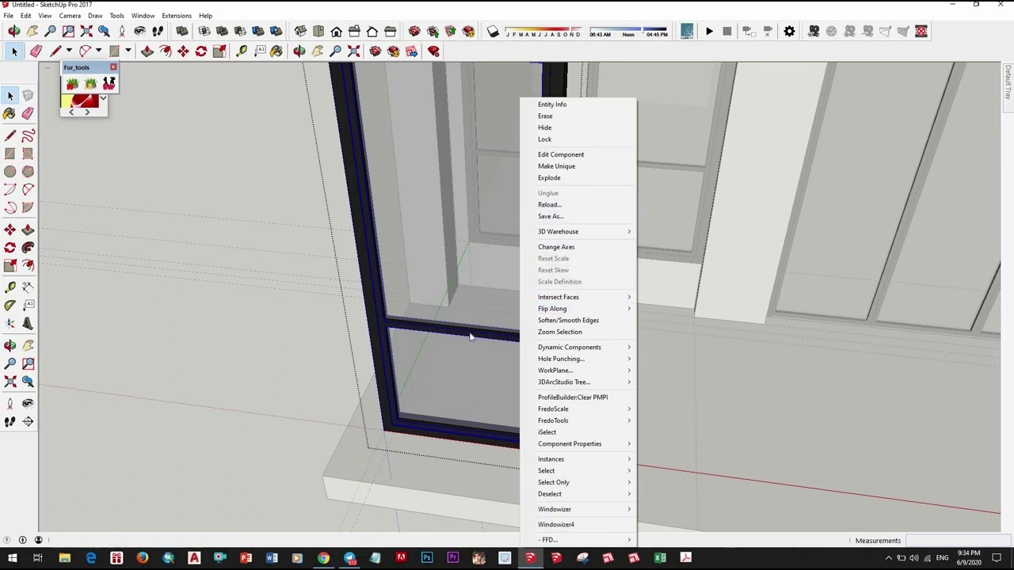
click(389, 335)
scroll(369, 332, up, 2)
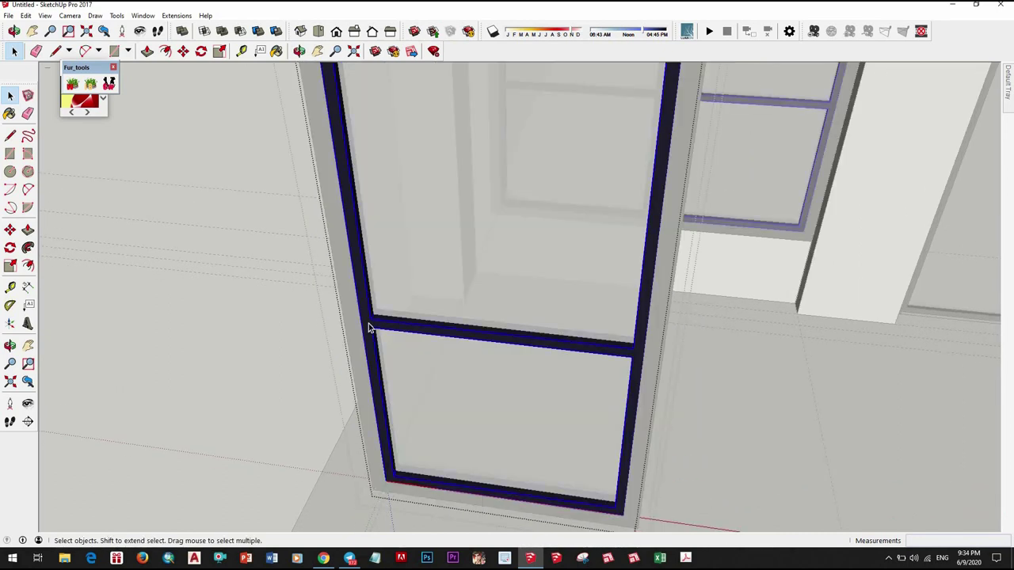
right_click(367, 327)
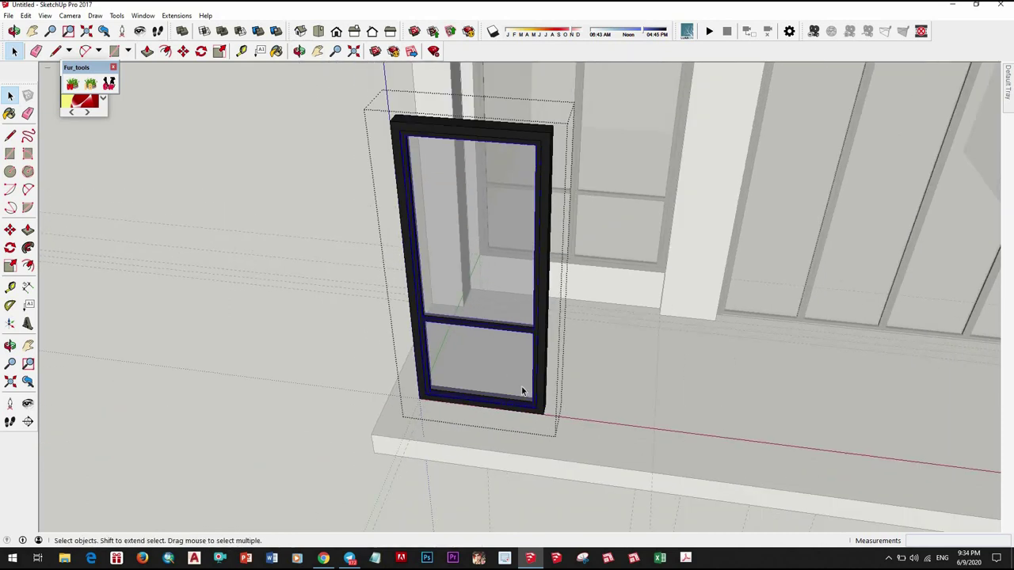
middle_drag(523, 389, 554, 339)
scroll(561, 333, up, 3)
scroll(522, 362, down, 2)
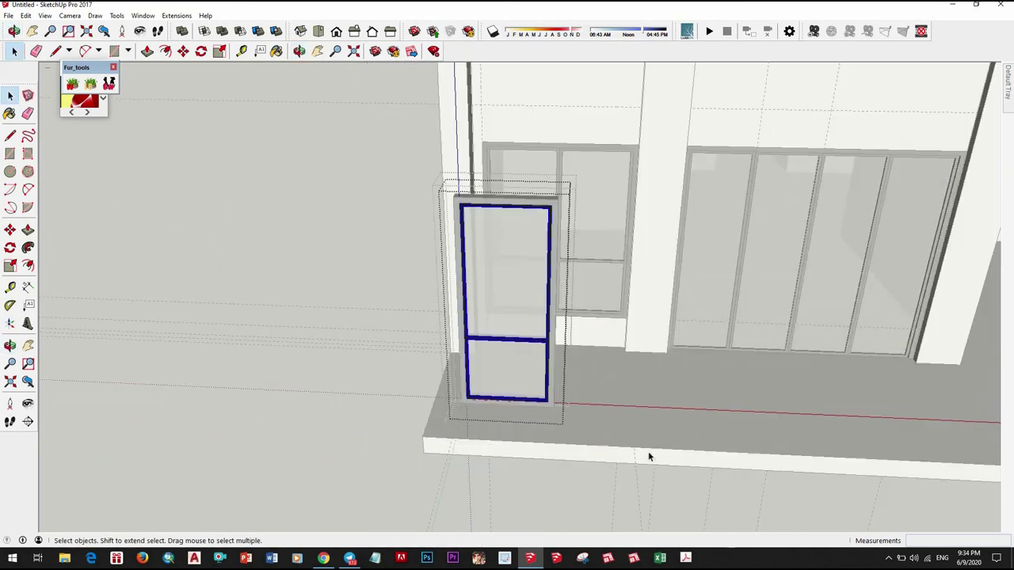
scroll(549, 418, up, 3)
scroll(571, 402, up, 2)
Move the door frame's right vertical member to its new position
key(m)
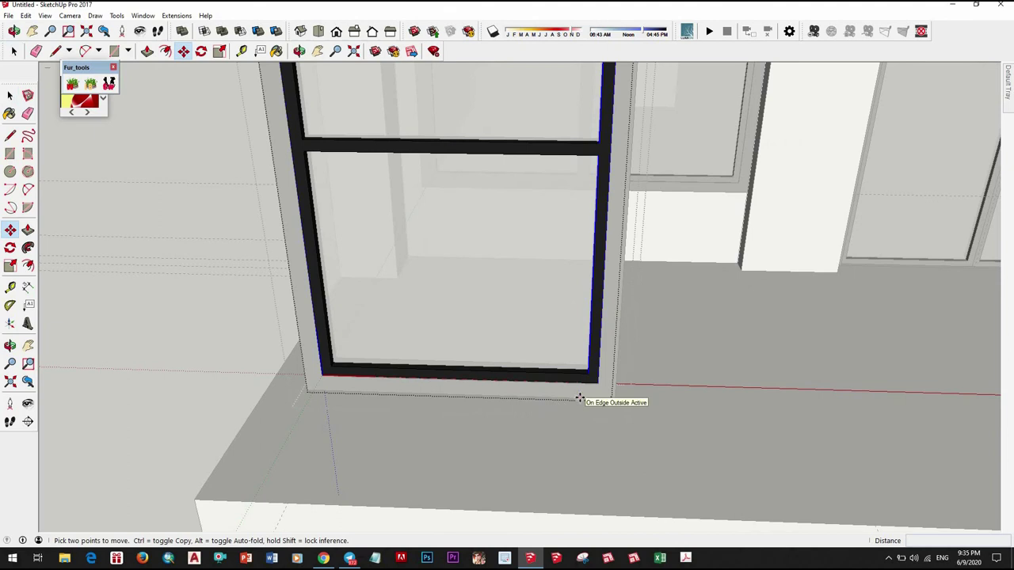
click(584, 373)
text(300)
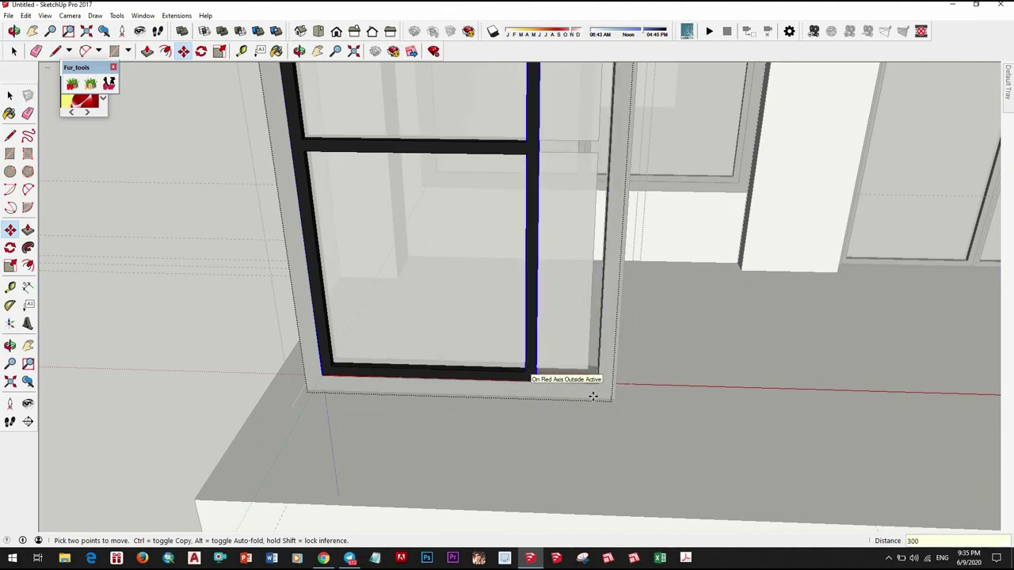
mouse_move(592, 395)
middle_down()
mouse_move(584, 355)
mouse_move(694, 267)
mouse_move(517, 217)
mouse_move(623, 305)
mouse_move(593, 394)
mouse_move(658, 452)
mouse_move(586, 407)
mouse_move(584, 420)
middle_up()
scroll(586, 420, up, 3)
scroll(586, 407, up, 3)
scroll(570, 419, up, 3)
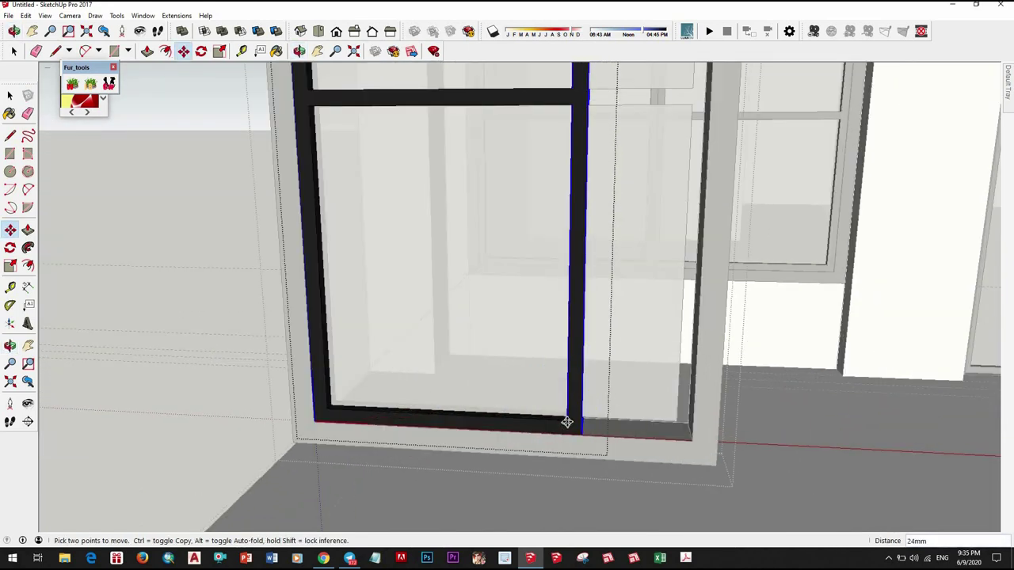
key(Return)
scroll(587, 428, down, 3)
scroll(607, 335, down, 3)
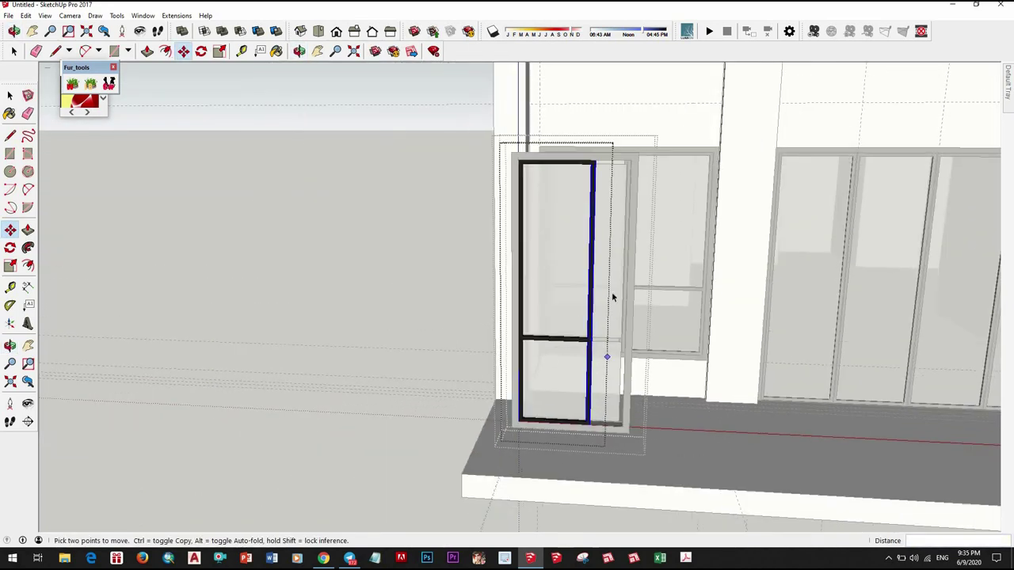
key(space)
Scale the door frame narrower to 0.60 of its width
key(s)
scroll(630, 290, up, 3)
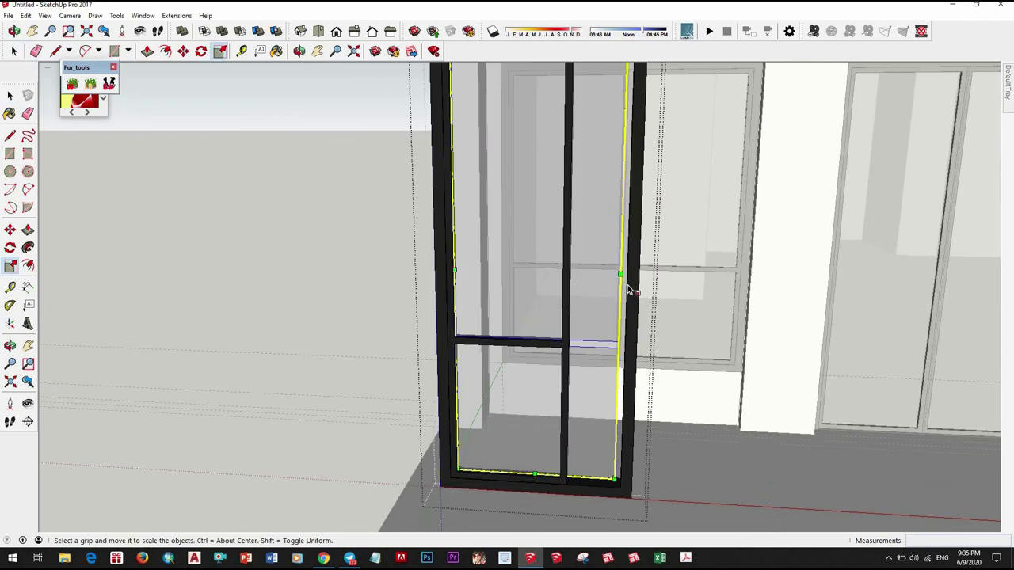
drag(587, 274, 561, 262)
key(space)
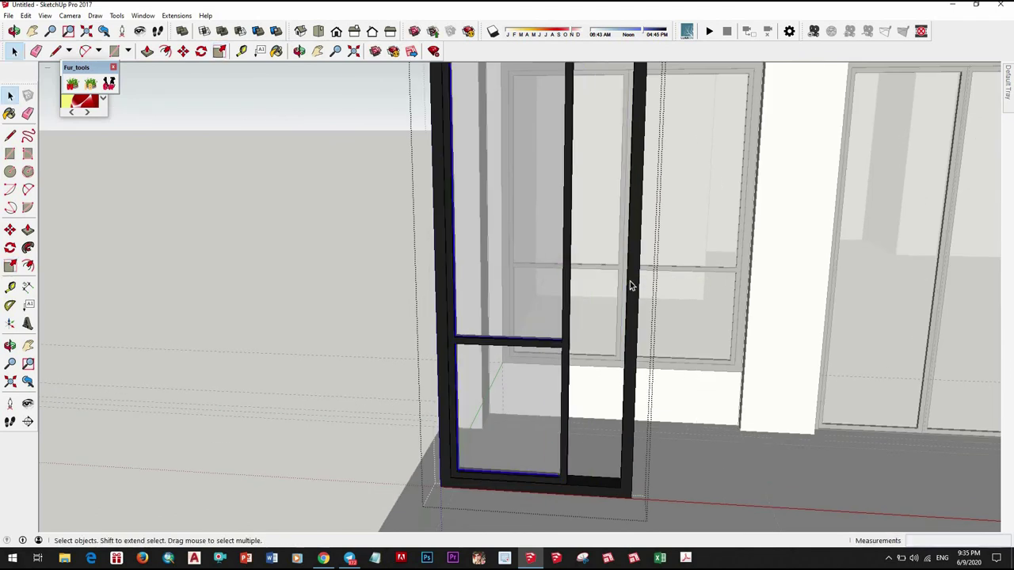
scroll(605, 324, down, 3)
scroll(611, 445, up, 2)
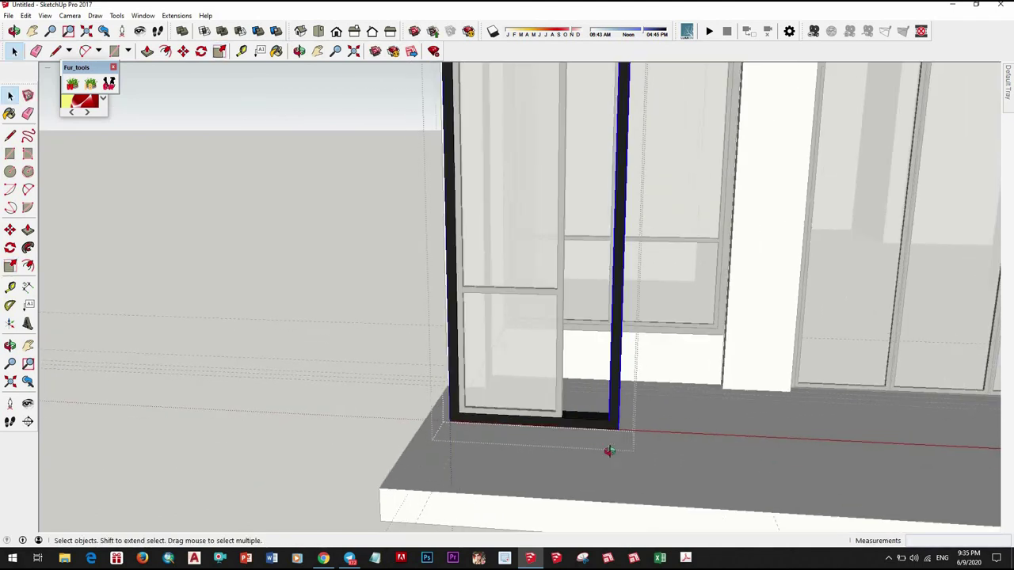
Slide the narrowed door frame left and set it down in front of the house
key(m)
scroll(631, 446, up, 2)
scroll(630, 435, up, 3)
click(629, 433)
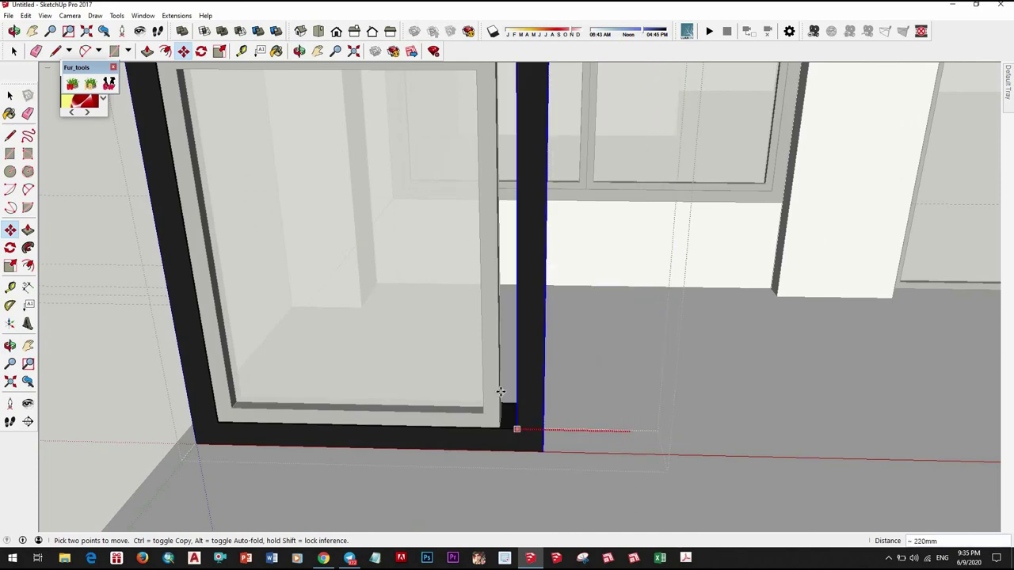
click(550, 397)
key(space)
scroll(419, 260, down, 5)
scroll(526, 331, down, 2)
Rotate the narrow door 90° about its base so it faces the side wall
scroll(525, 335, down, 2)
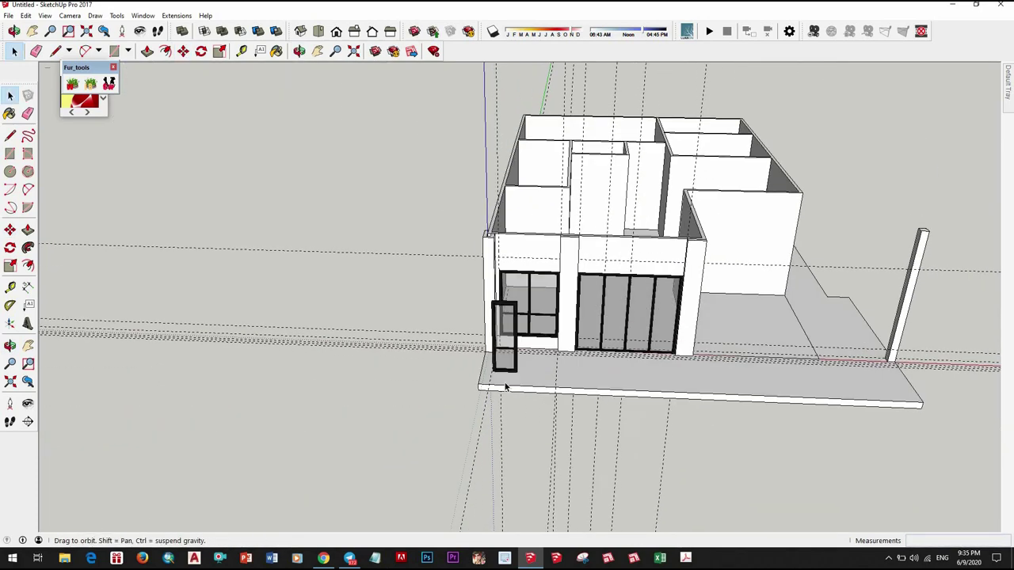
scroll(550, 377, up, 5)
scroll(670, 385, down, 5)
middle_drag(674, 362, 556, 403)
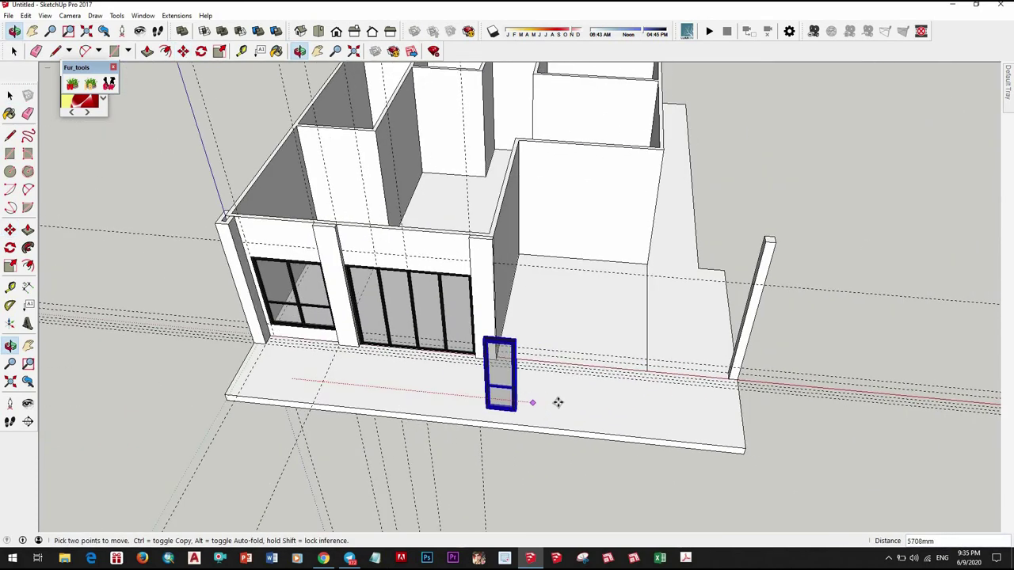
scroll(557, 403, up, 2)
scroll(554, 416, up, 3)
key(q)
scroll(520, 435, down, 1)
scroll(521, 435, up, 3)
click(518, 437)
click(583, 456)
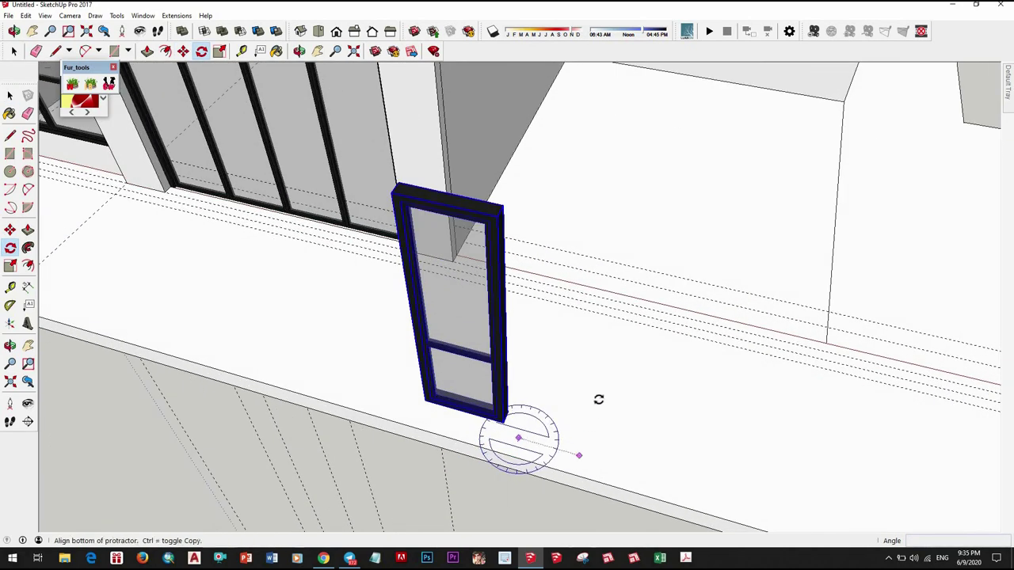
text(0)
key(Return)
key(space)
Move the rotated door onto the side wall
mouse_move(412, 459)
middle_down()
mouse_move(658, 411)
mouse_move(652, 346)
mouse_move(623, 429)
mouse_move(607, 308)
middle_up()
key(t)
scroll(608, 304, up, 2)
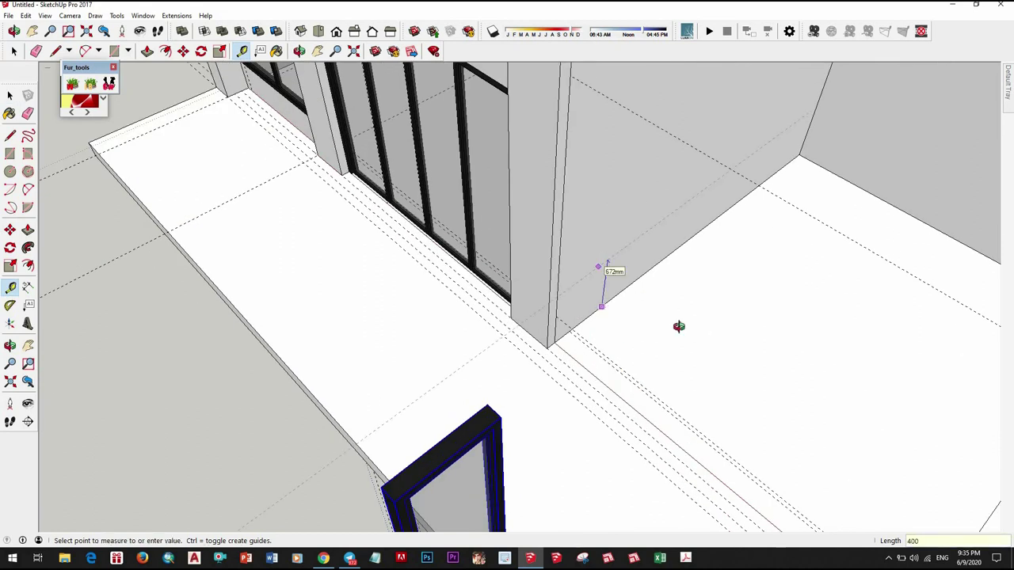
mouse_move(678, 326)
middle_down()
mouse_move(481, 165)
mouse_move(622, 201)
mouse_move(424, 404)
mouse_move(294, 430)
middle_up()
key(m)
middle_drag(565, 364, 459, 316)
scroll(440, 289, up, 3)
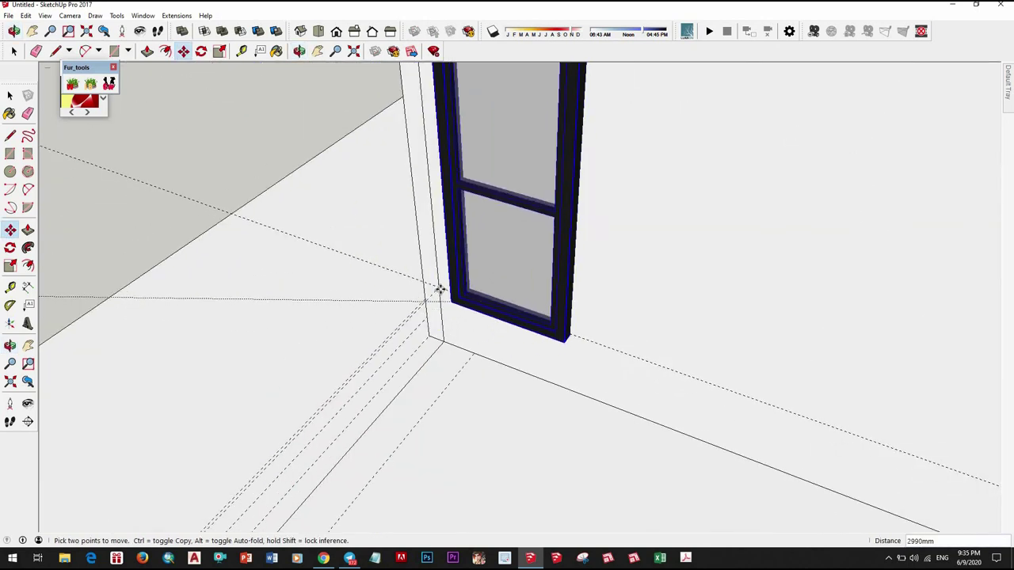
scroll(499, 380, down, 3)
mouse_move(613, 306)
middle_down()
mouse_move(692, 306)
mouse_move(672, 367)
middle_up()
scroll(701, 313, up, 3)
scroll(647, 310, down, 4)
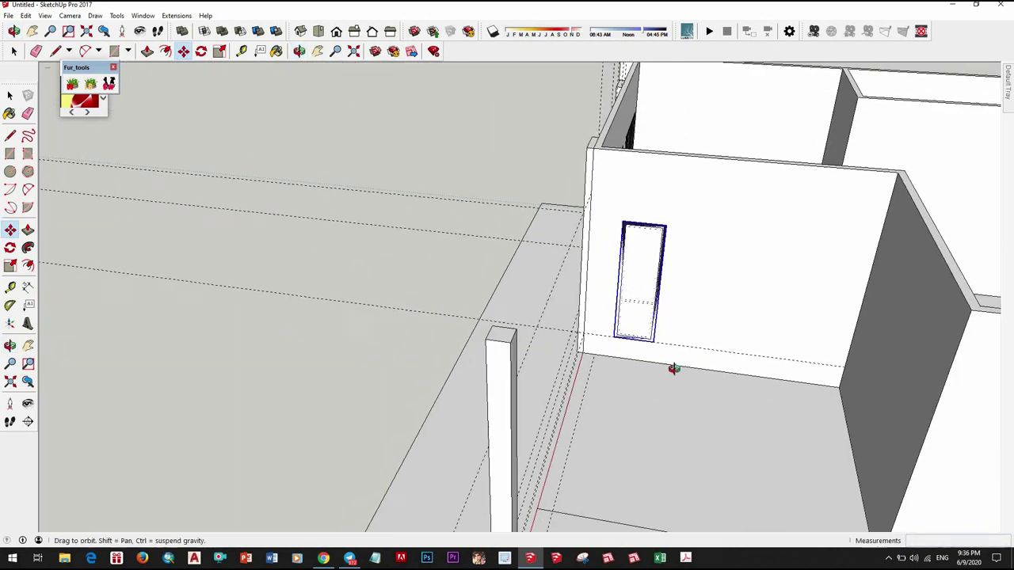
key(space)
Draw a rectangle inside the door outline and push/pull the wall opening
scroll(665, 344, up, 2)
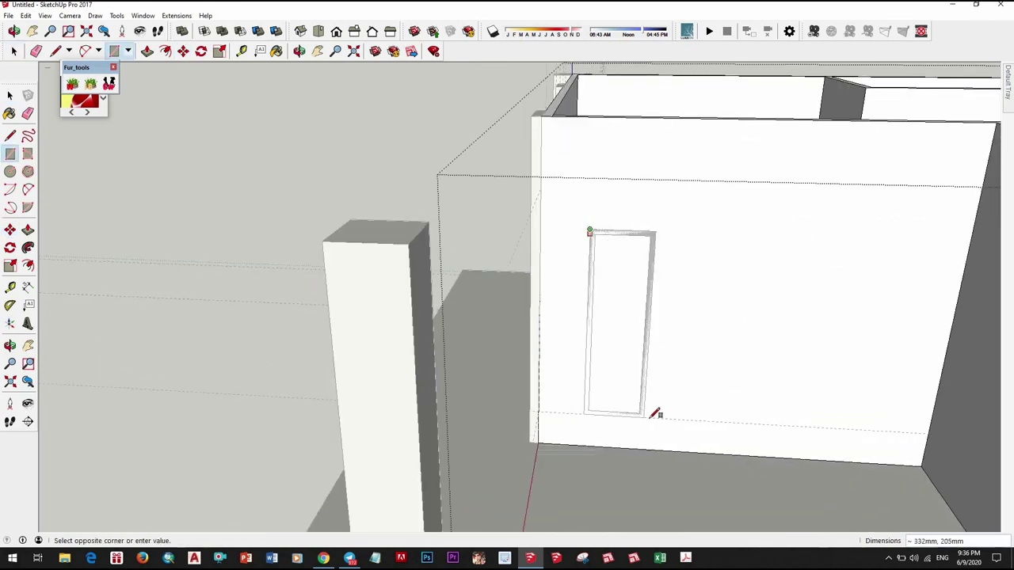
key(Return)
key(space)
key(p)
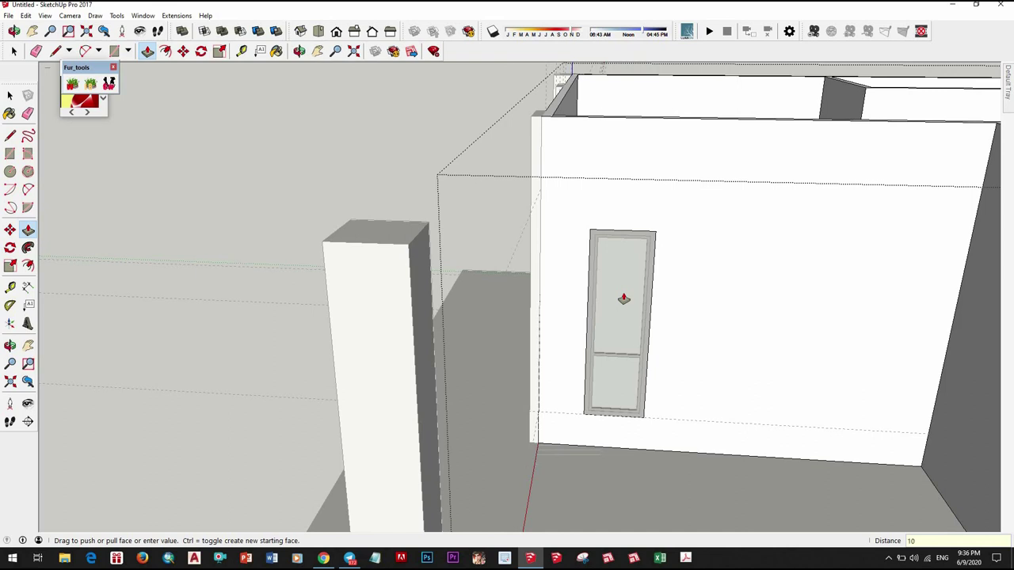
middle_drag(667, 398, 350, 226)
key(space)
Select the side-wall door and start a Ctrl-move copy from its corner
click(648, 434)
scroll(622, 438, up, 3)
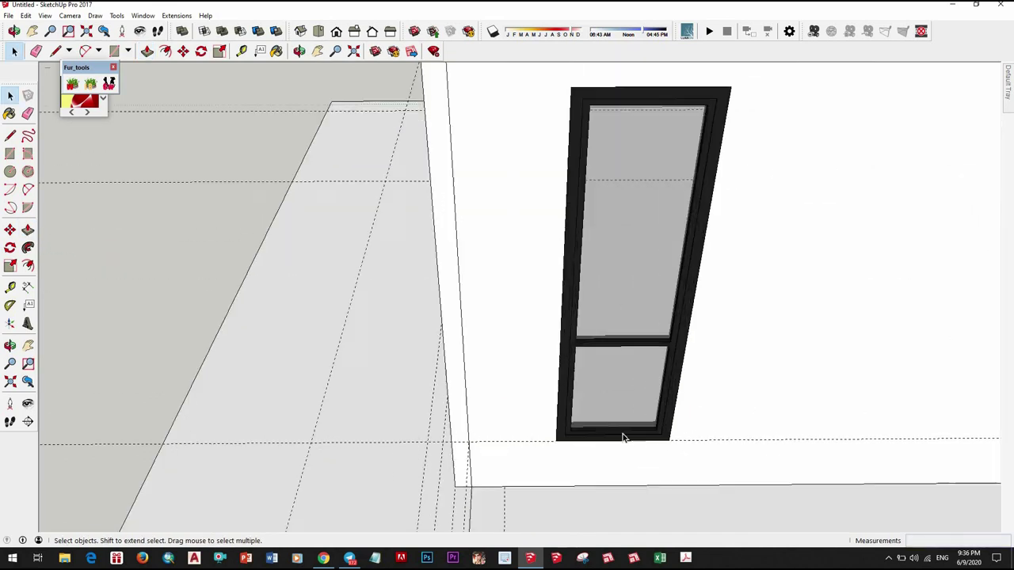
scroll(610, 462, up, 2)
mouse_move(610, 462)
middle_down()
mouse_move(481, 425)
mouse_move(691, 338)
mouse_move(267, 362)
mouse_move(341, 352)
middle_up()
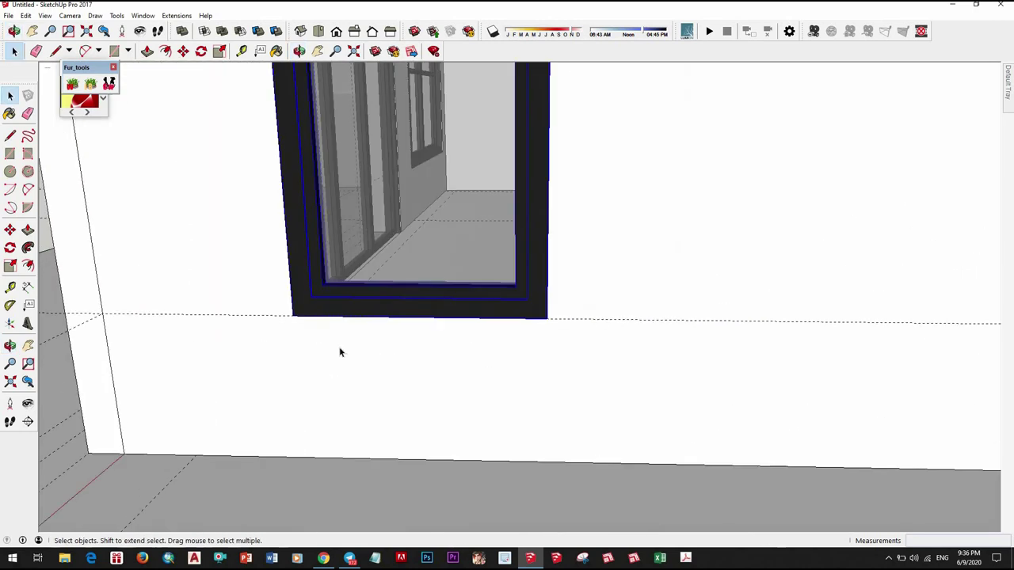
key(m)
scroll(293, 316, up, 3)
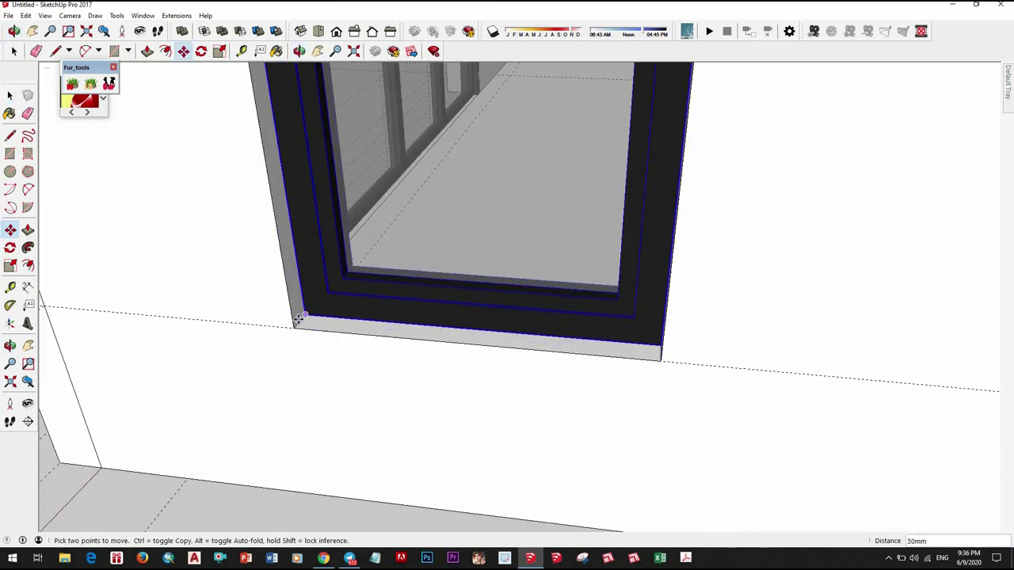
scroll(425, 380, down, 3)
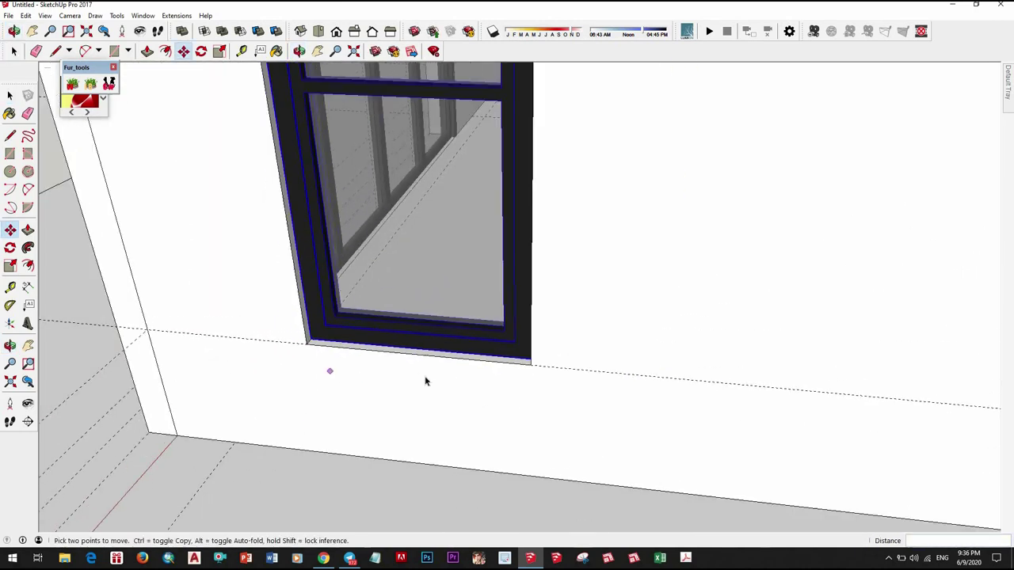
key(space)
scroll(425, 381, down, 2)
scroll(348, 352, up, 2)
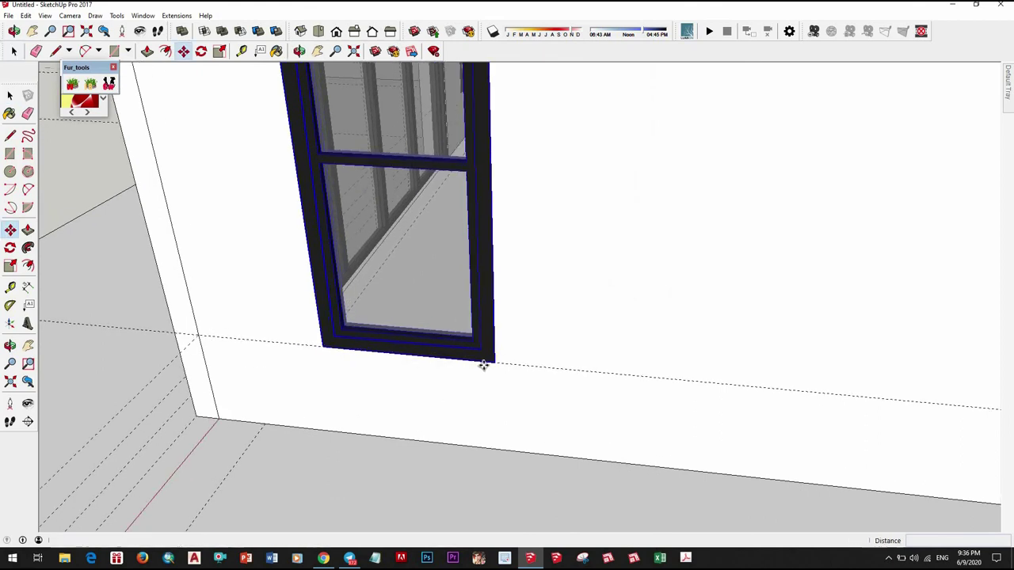
click(589, 381)
key(ctrl)
scroll(610, 380, down, 2)
scroll(634, 377, down, 2)
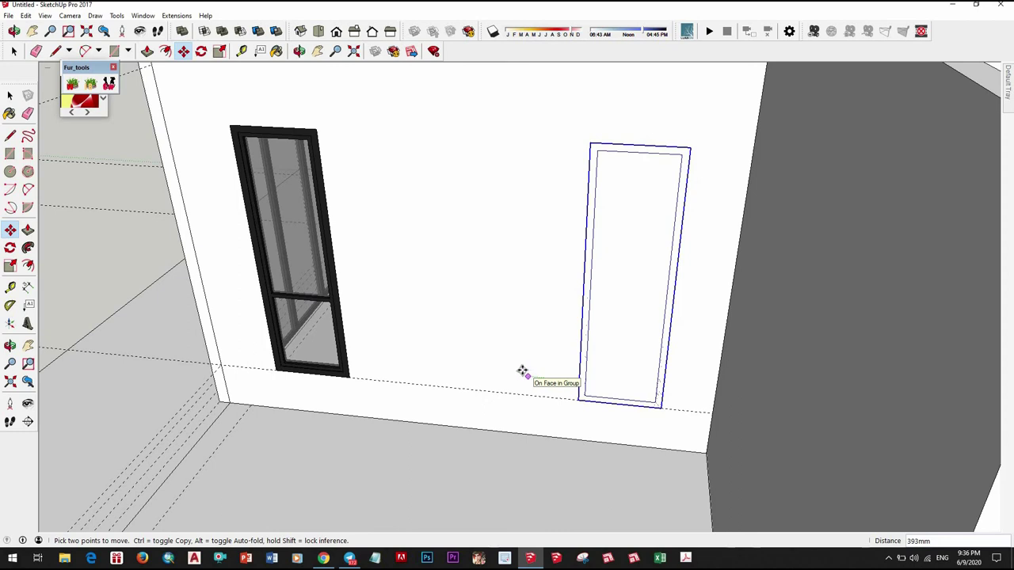
Place the copied door further along the side wall
key(Return)
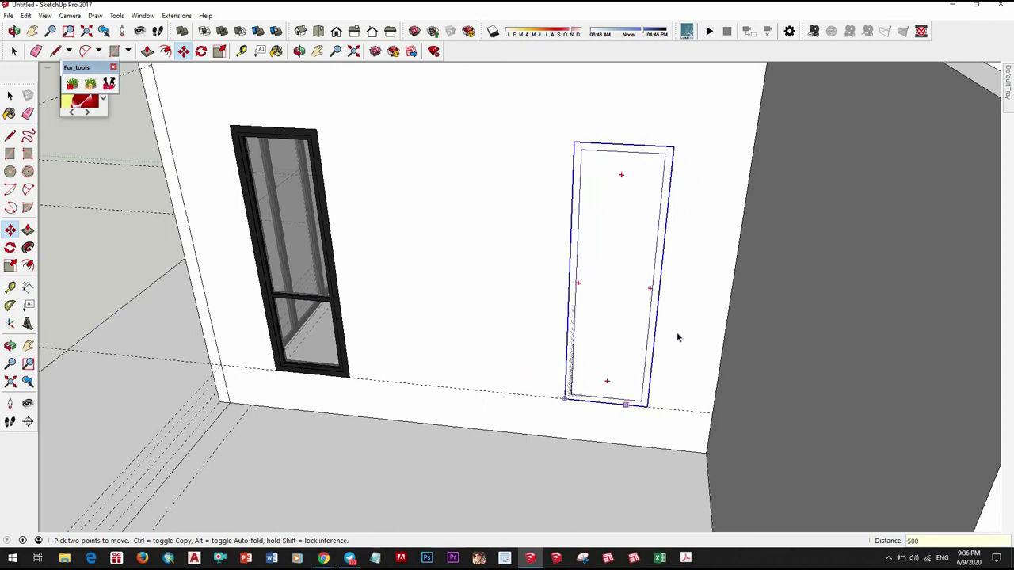
key(space)
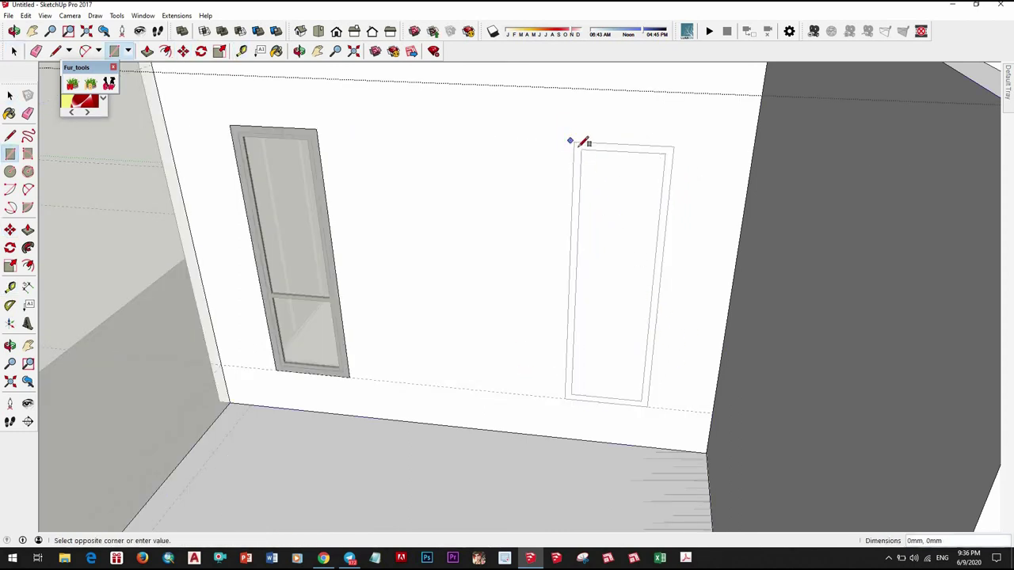
key(space)
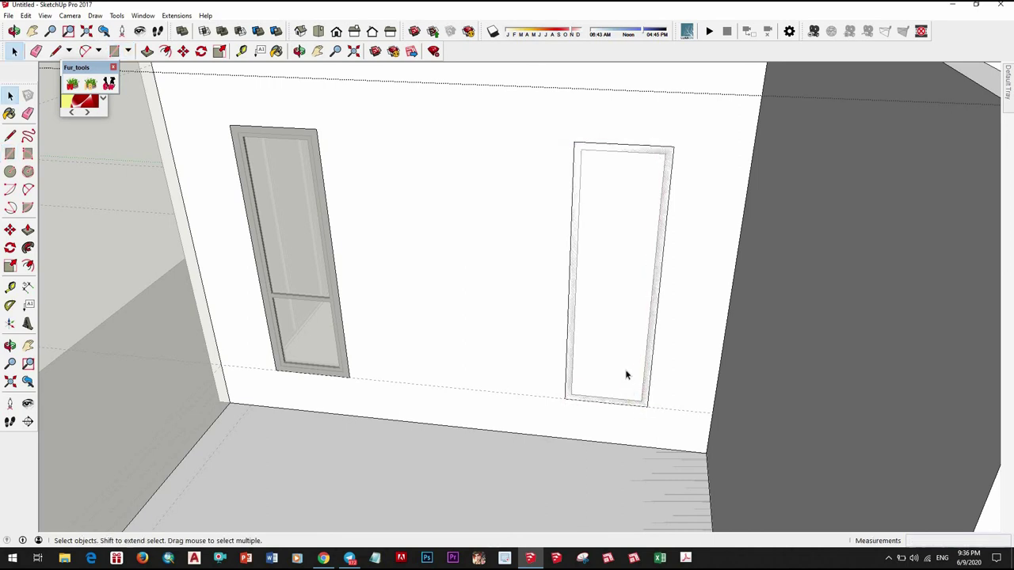
Push the copied door's inner face through the wall to cut its opening
key(p)
click(619, 360)
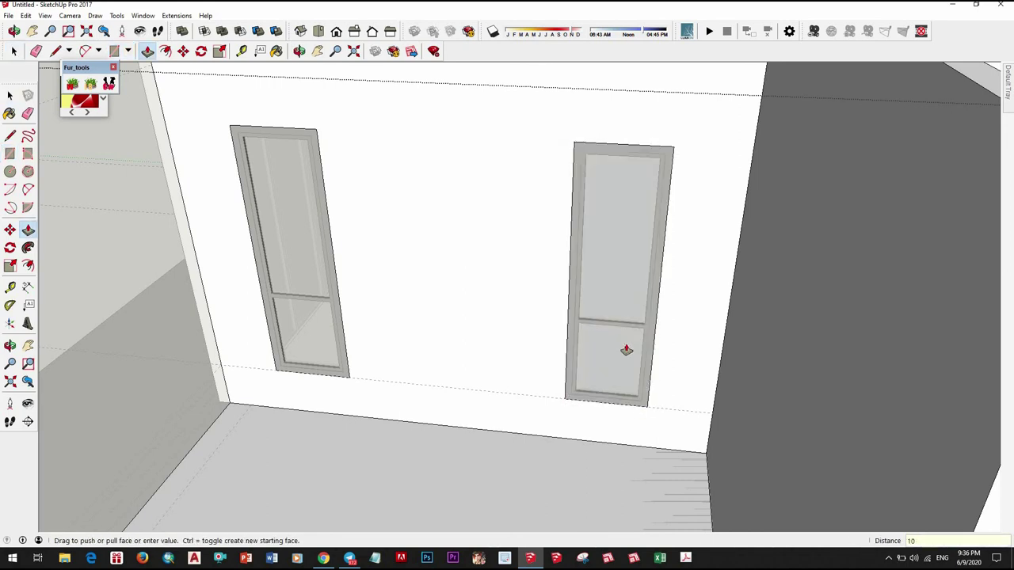
scroll(626, 350, down, 5)
key(space)
mouse_move(792, 427)
middle_down()
mouse_move(497, 261)
mouse_move(567, 332)
mouse_move(742, 460)
mouse_move(642, 310)
mouse_move(622, 341)
middle_up()
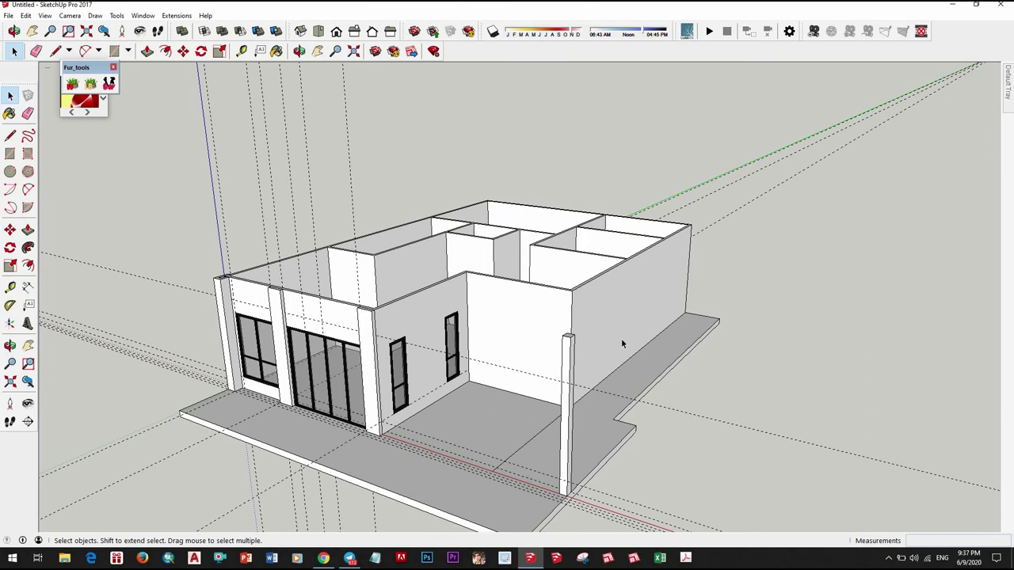
Move the left side door 50mm into line with the others
mouse_move(597, 339)
middle_down()
mouse_move(624, 464)
mouse_move(388, 375)
mouse_move(427, 339)
middle_up()
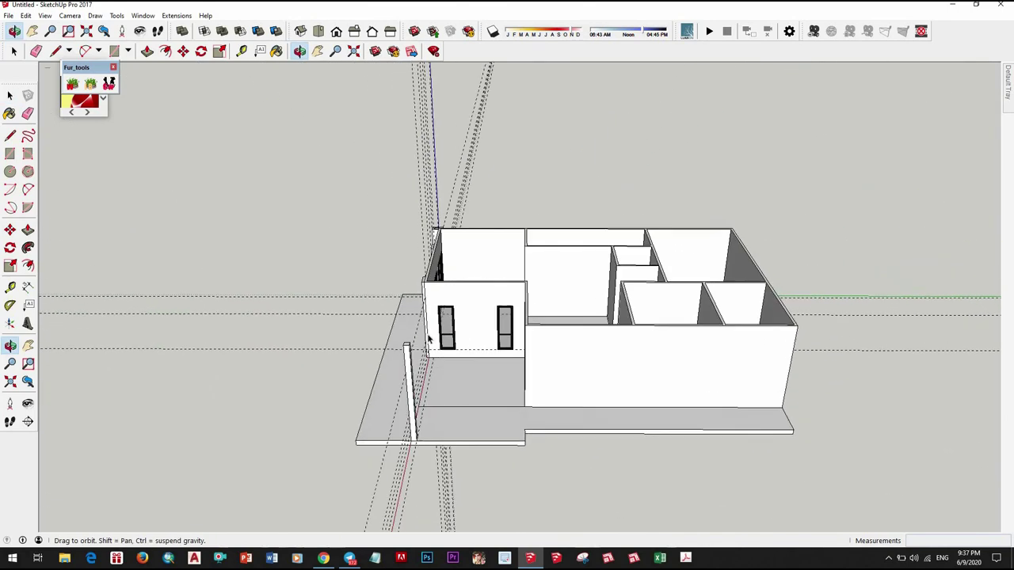
scroll(427, 339, up, 5)
scroll(630, 342, up, 3)
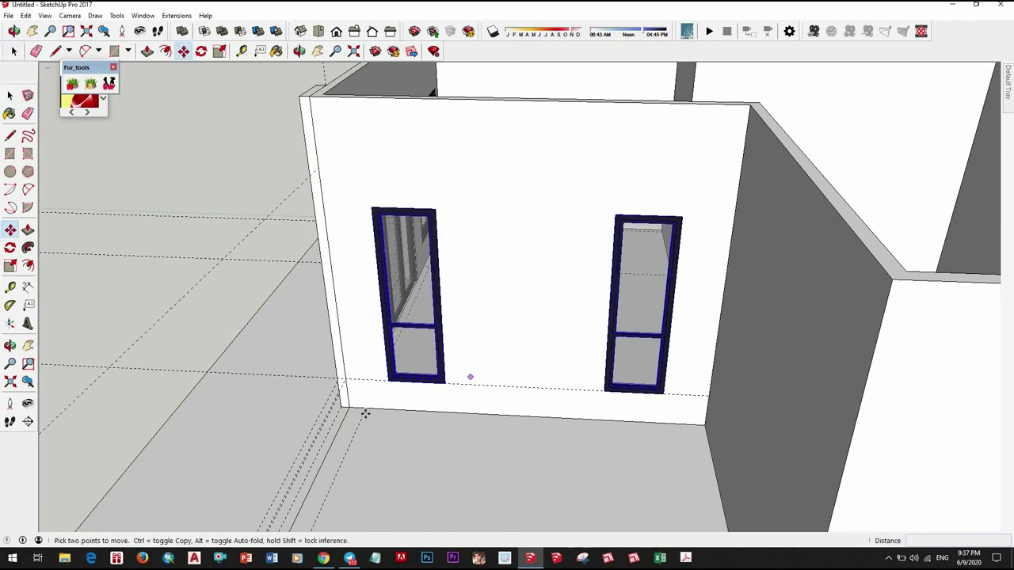
scroll(388, 388, up, 3)
scroll(389, 388, up, 3)
click(393, 388)
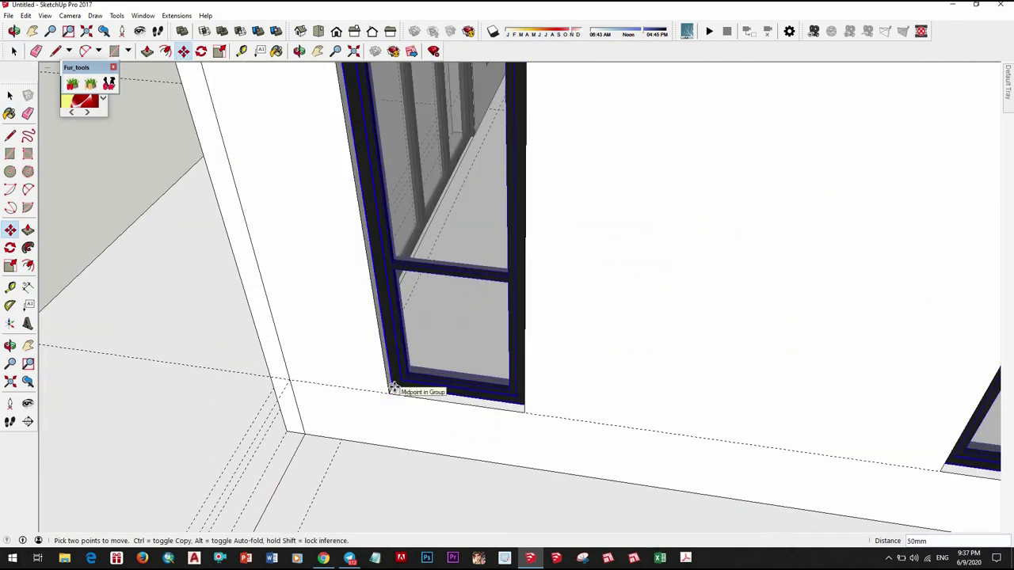
key(Return)
key(space)
scroll(325, 387, down, 10)
Orbit around the house to review walls and openings, then select the front four-pane window
mouse_move(324, 386)
middle_down()
mouse_move(749, 478)
mouse_move(564, 223)
mouse_move(559, 308)
middle_up()
scroll(565, 223, up, 10)
scroll(629, 301, down, 5)
mouse_move(630, 300)
middle_down()
mouse_move(907, 403)
mouse_move(742, 333)
middle_up()
scroll(742, 334, up, 5)
scroll(740, 317, up, 4)
mouse_move(708, 226)
middle_down()
mouse_move(599, 159)
mouse_move(569, 199)
mouse_move(624, 312)
middle_up()
scroll(586, 214, down, 4)
scroll(454, 312, down, 4)
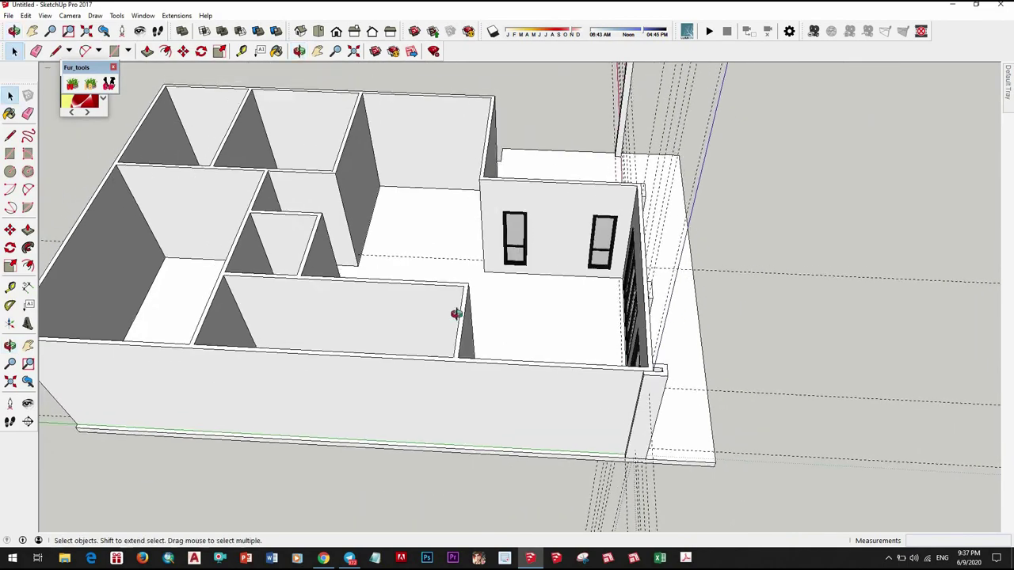
mouse_move(454, 312)
middle_down()
mouse_move(764, 128)
mouse_move(736, 357)
mouse_move(622, 220)
mouse_move(677, 357)
mouse_move(755, 319)
middle_up()
scroll(677, 357, down, 5)
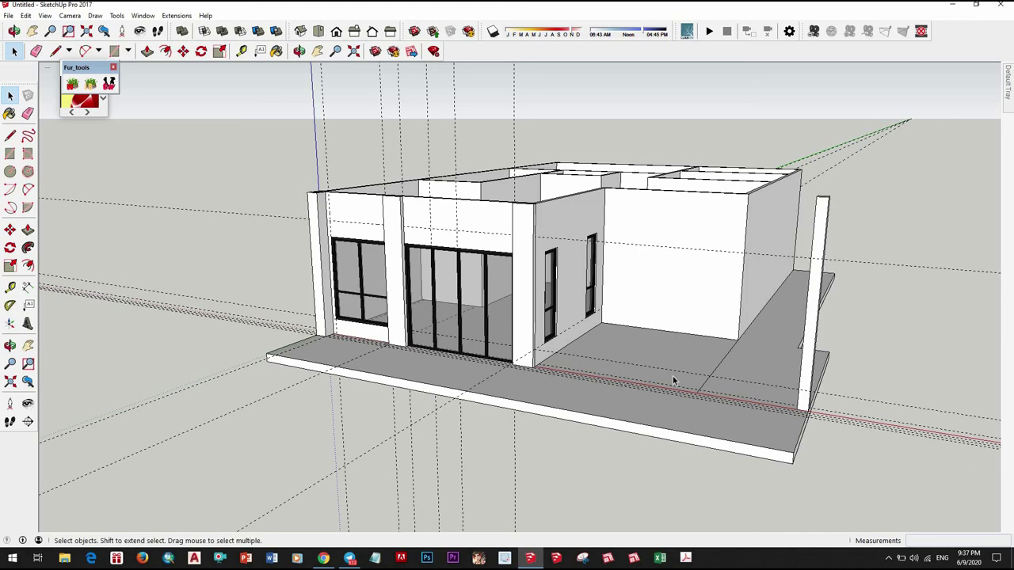
mouse_move(629, 340)
middle_down()
mouse_move(570, 418)
mouse_move(616, 412)
middle_up()
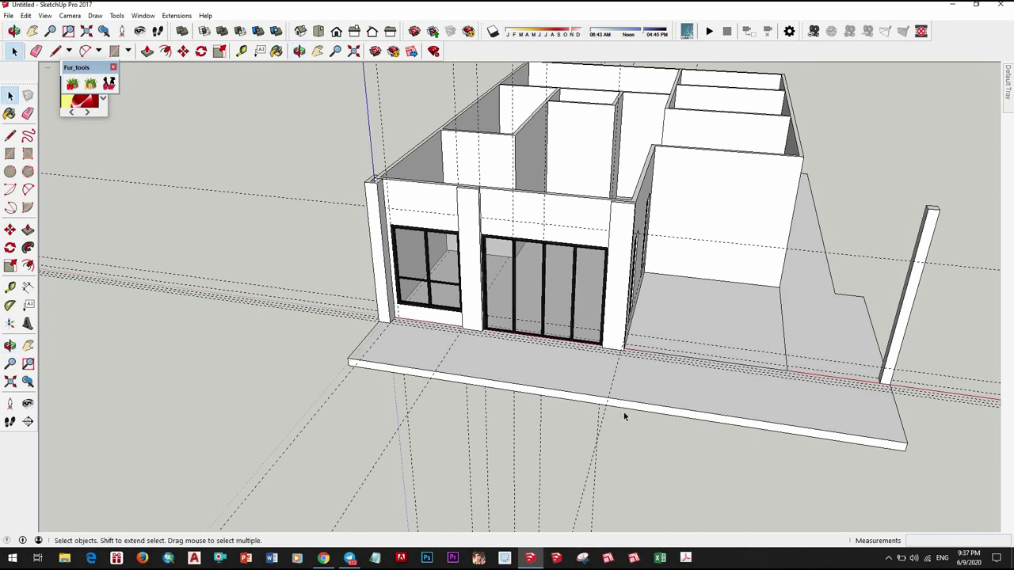
scroll(624, 416, down, 3)
middle_drag(559, 403, 645, 357)
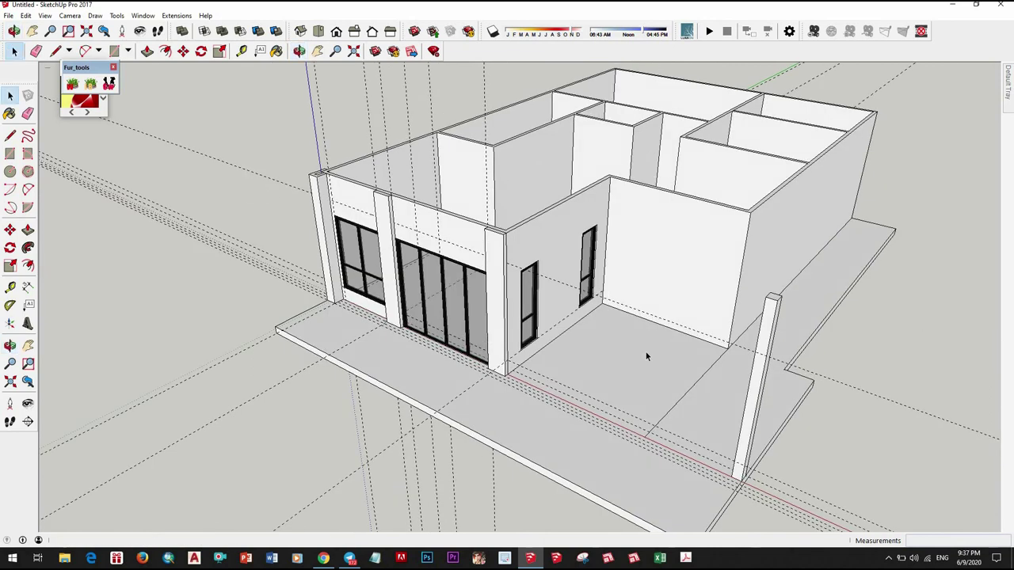
mouse_move(584, 335)
middle_down()
mouse_move(364, 346)
mouse_move(480, 338)
middle_up()
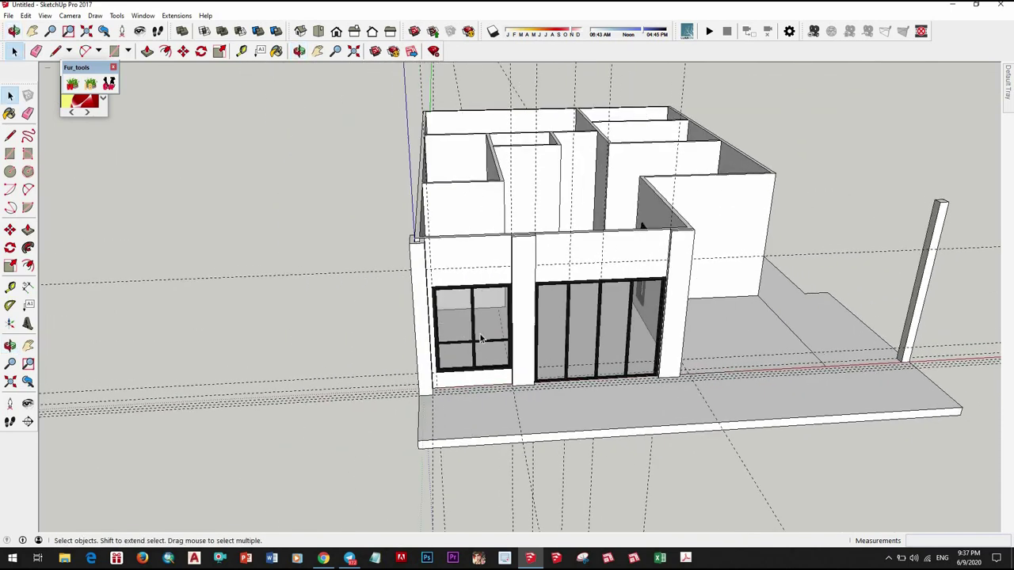
click(481, 339)
scroll(481, 339, up, 2)
Place a rotated copy of the window to the left of the house
scroll(435, 431, down, 2)
ctrl+drag(446, 430, 457, 441)
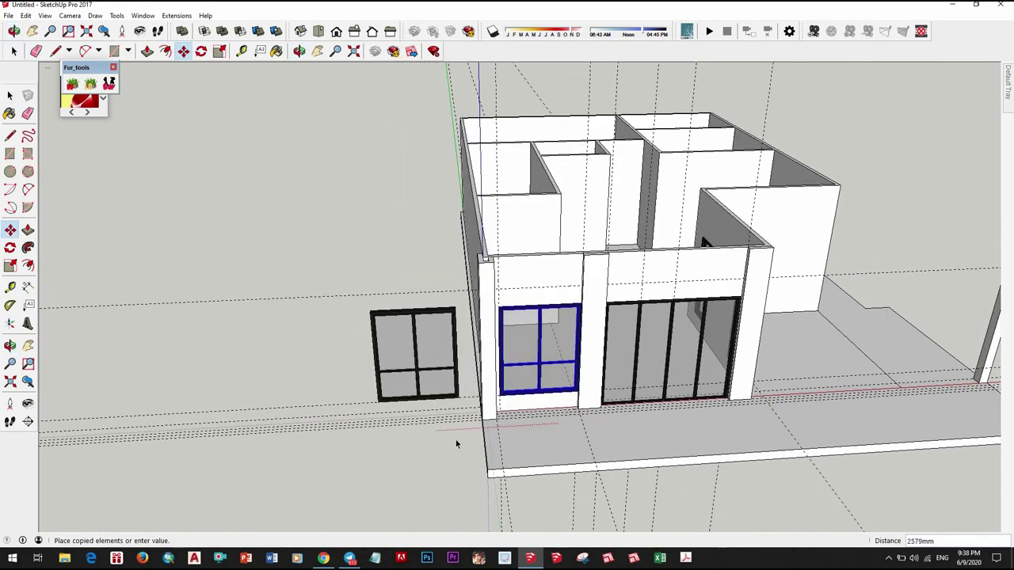
key(space)
key(q)
mouse_move(418, 445)
middle_down()
mouse_move(505, 460)
mouse_move(653, 457)
mouse_move(463, 452)
middle_up()
click(452, 458)
click(456, 467)
key(space)
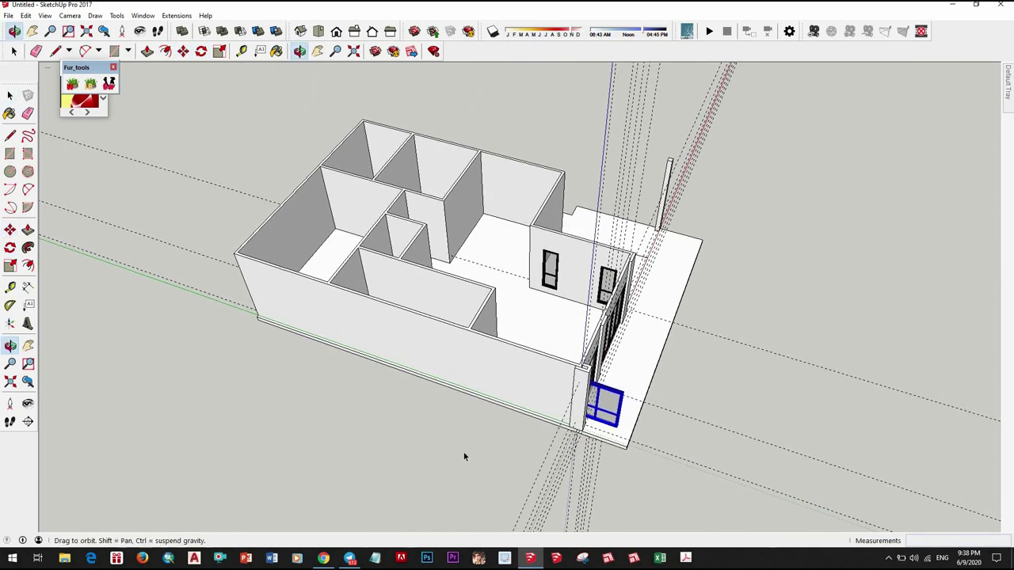
key(space)
click(463, 452)
Push the middle room's front wall section down to the ground with Push/Pull
scroll(571, 358, up, 2)
mouse_move(571, 358)
middle_down()
mouse_move(543, 353)
mouse_move(610, 371)
middle_up()
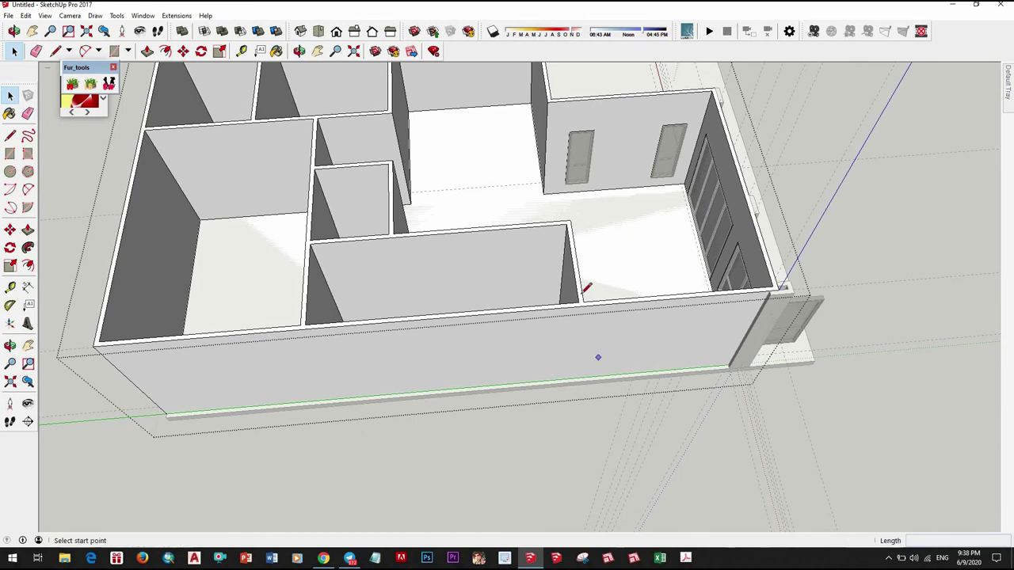
scroll(586, 289, up, 2)
middle_drag(683, 335, 411, 351)
scroll(411, 351, up, 2)
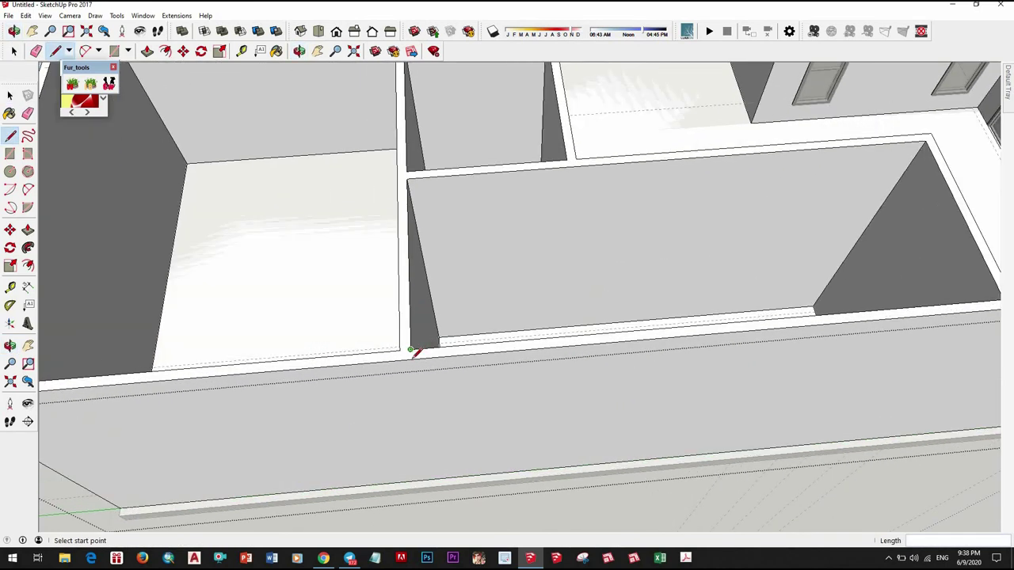
key(space)
key(p)
click(473, 355)
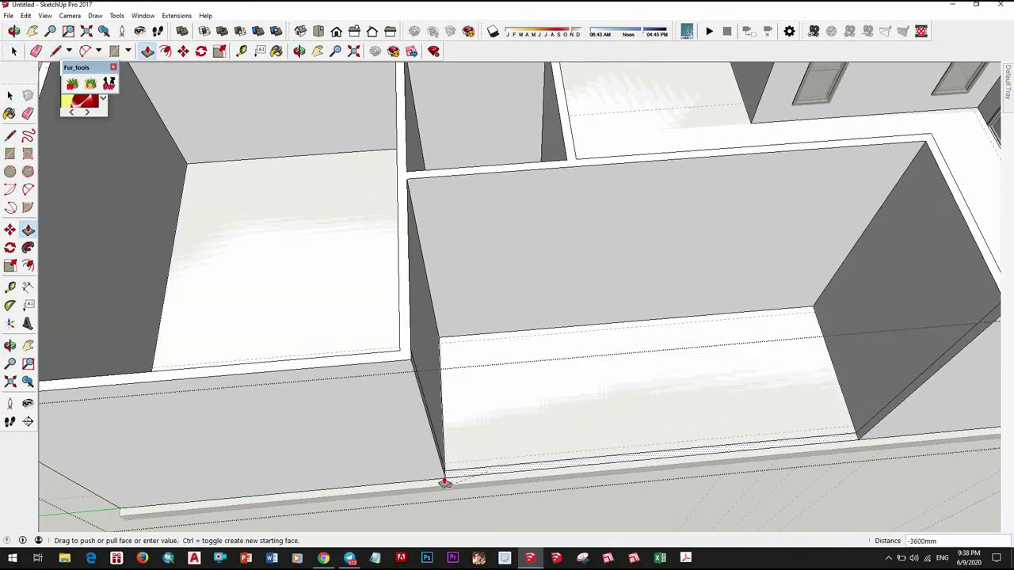
click(443, 478)
Erase the leftover floor face in front of the middle room
key(space)
middle_drag(598, 463, 511, 414)
scroll(503, 407, up, 2)
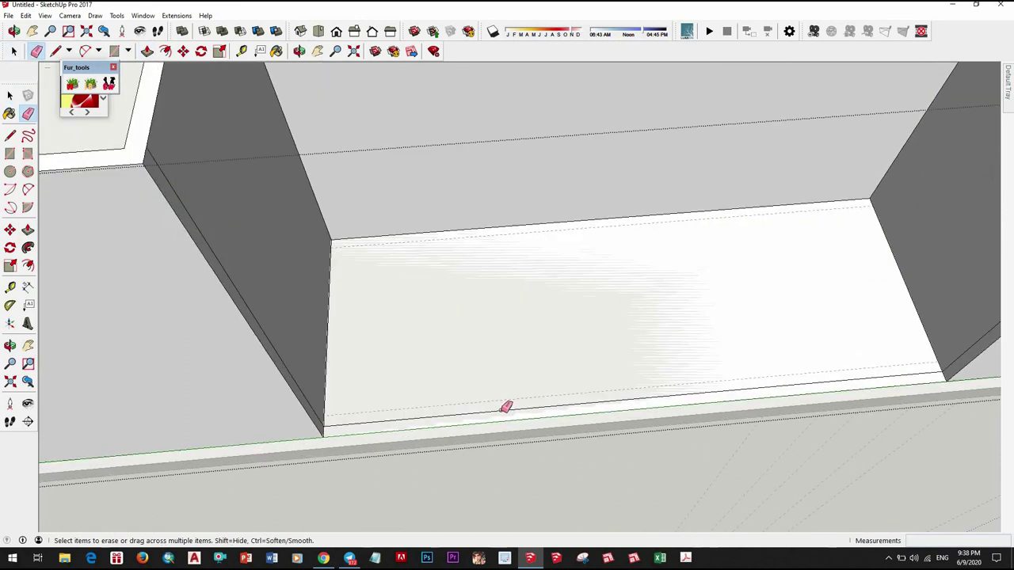
key(space)
scroll(525, 377, down, 5)
mouse_move(482, 280)
middle_down()
mouse_move(524, 362)
mouse_move(491, 339)
middle_up()
scroll(525, 365, down, 3)
click(509, 357)
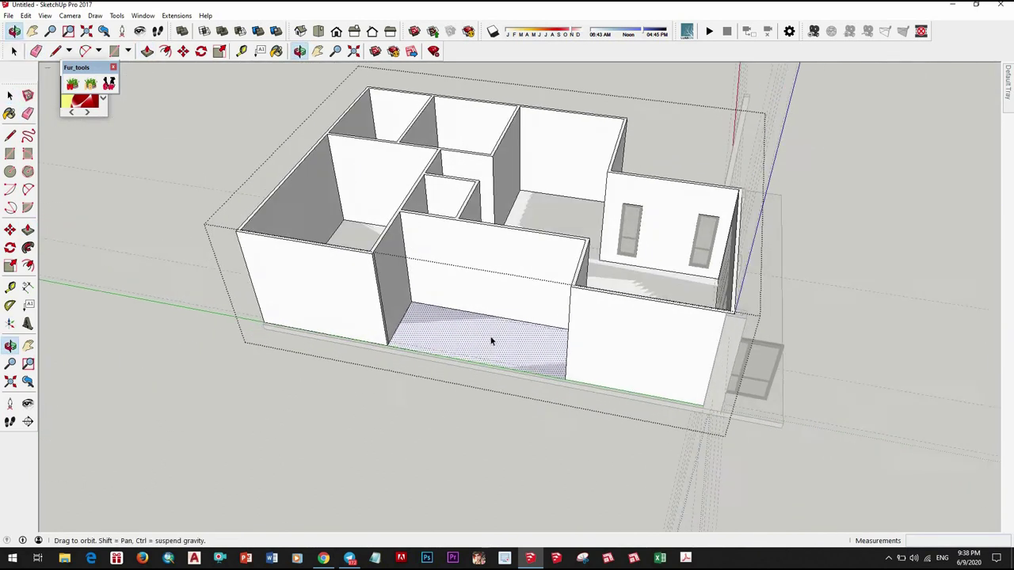
scroll(491, 340, up, 3)
right_click(493, 348)
click(523, 217)
Erase the leftover edge along the wall base, then view the whole building
scroll(491, 384, up, 4)
click(491, 384)
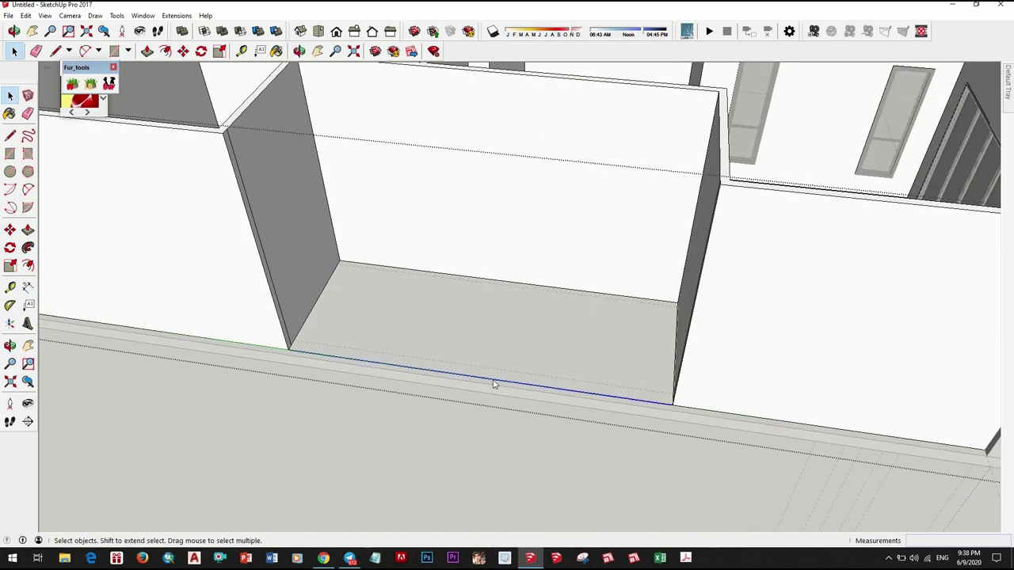
right_click(493, 384)
click(543, 323)
scroll(497, 391, down, 4)
scroll(497, 392, down, 3)
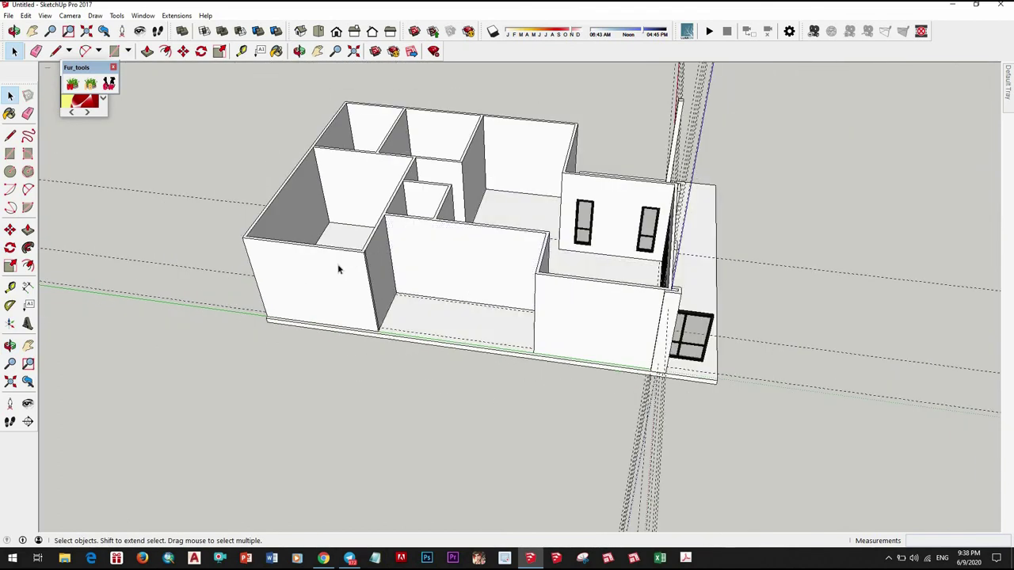
scroll(362, 287, up, 5)
scroll(344, 219, up, 3)
key(e)
scroll(377, 242, up, 1)
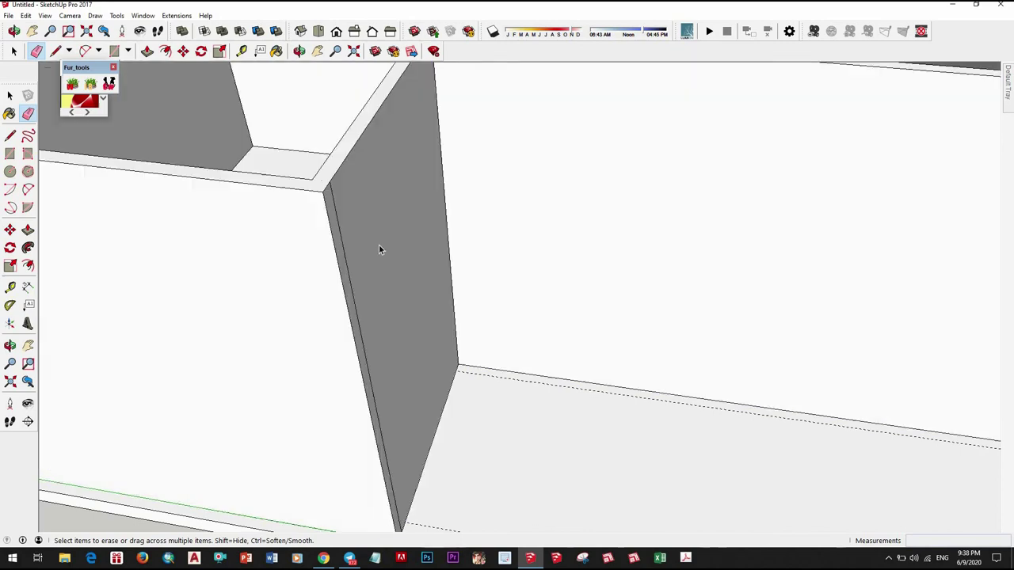
key(space)
middle_drag(519, 284, 728, 356)
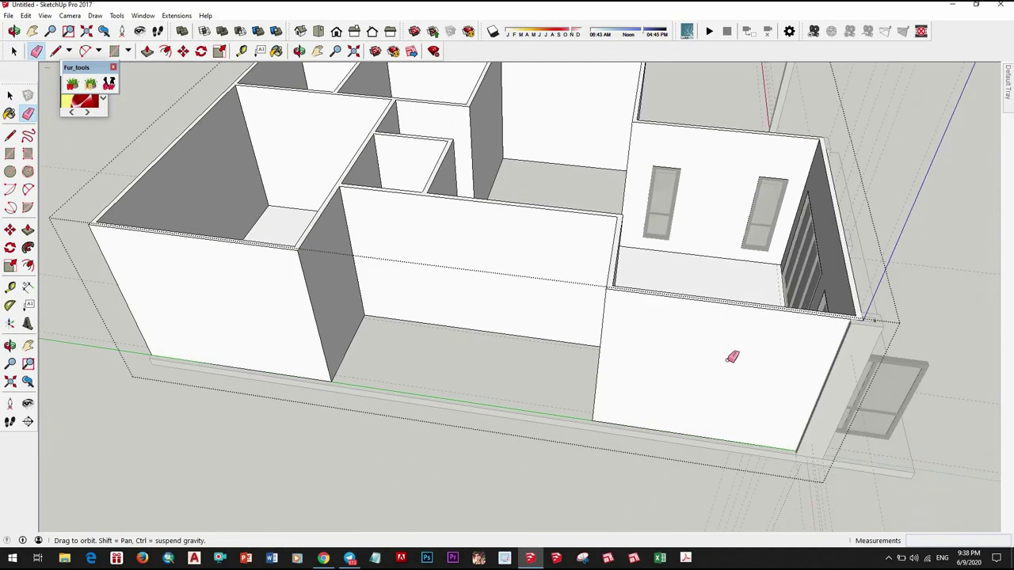
scroll(661, 249, up, 3)
Move the four-pane window onto the middle room's back wall
key(space)
scroll(721, 309, down, 5)
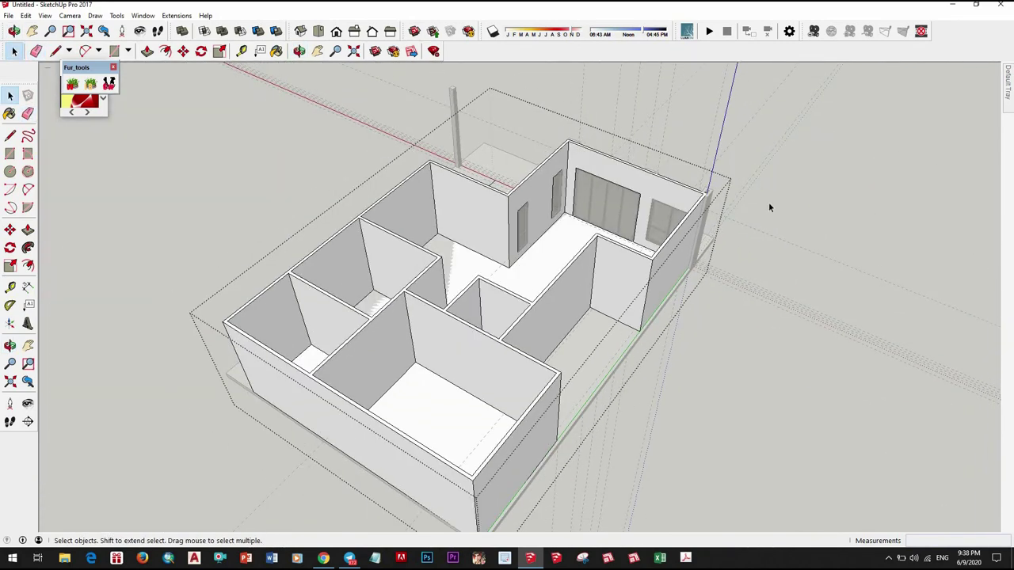
middle_drag(768, 202, 659, 321)
scroll(659, 321, up, 5)
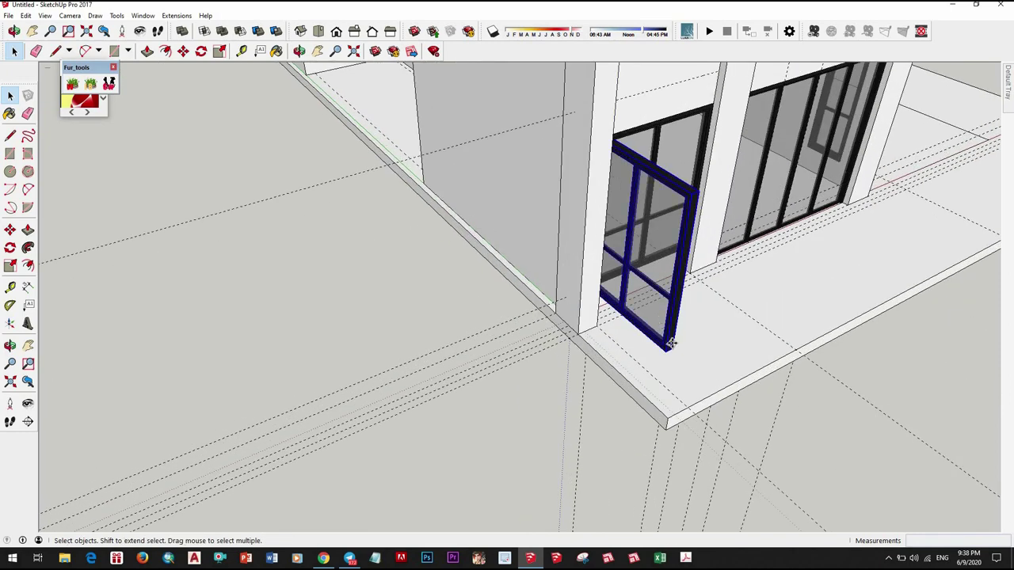
key(m)
scroll(669, 347, up, 2)
scroll(441, 176, down, 5)
middle_drag(758, 323, 803, 294)
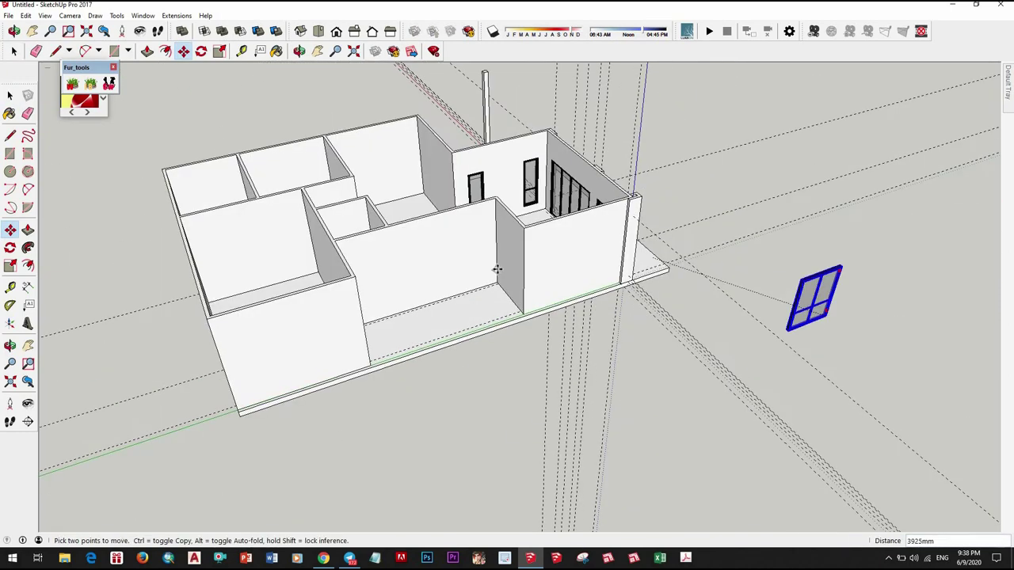
scroll(803, 295, up, 5)
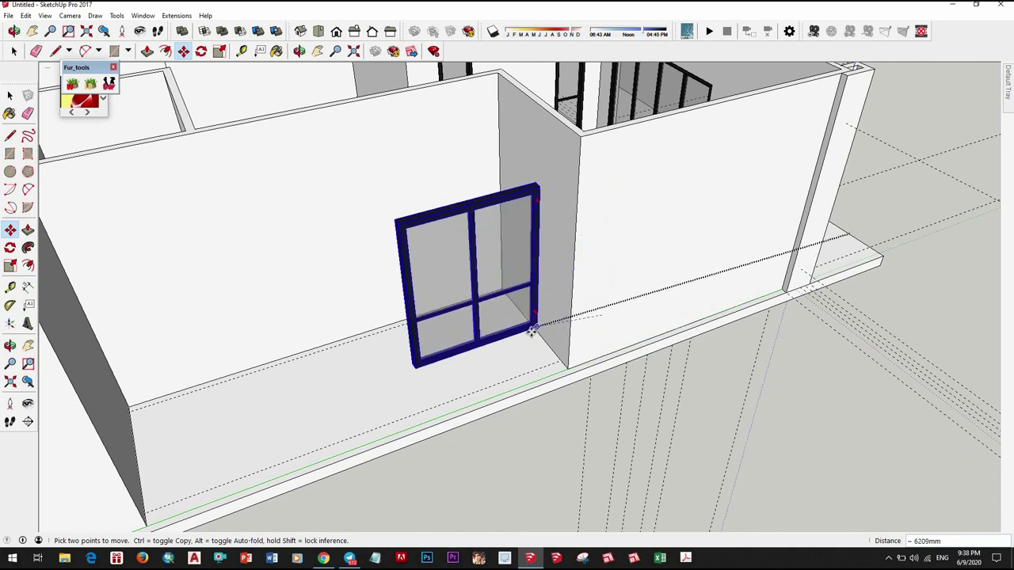
click(579, 366)
scroll(579, 365, down, 3)
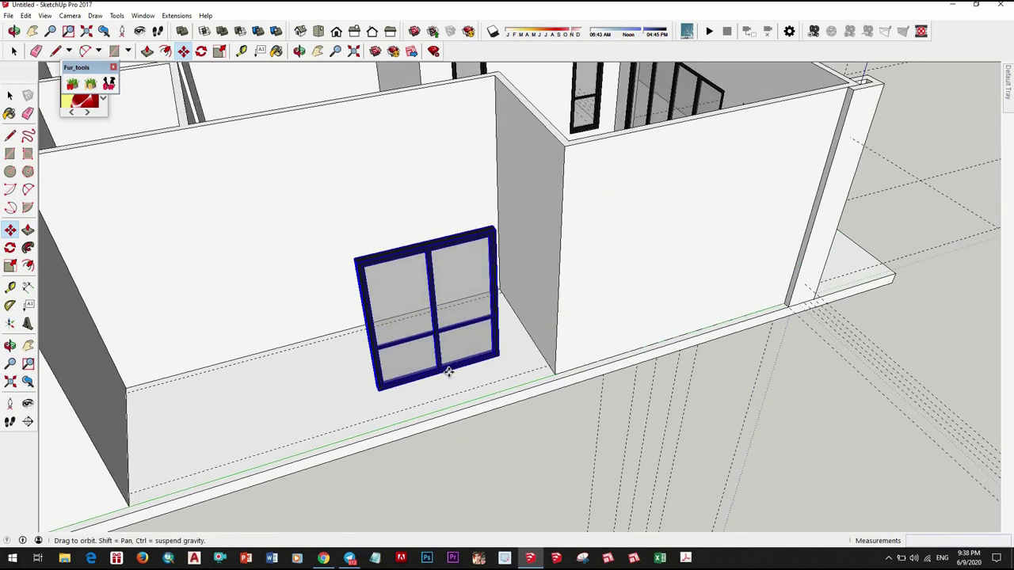
scroll(513, 370, up, 3)
scroll(526, 388, up, 2)
Slide the four-pane window along the red axis into its final position on the wall
click(523, 389)
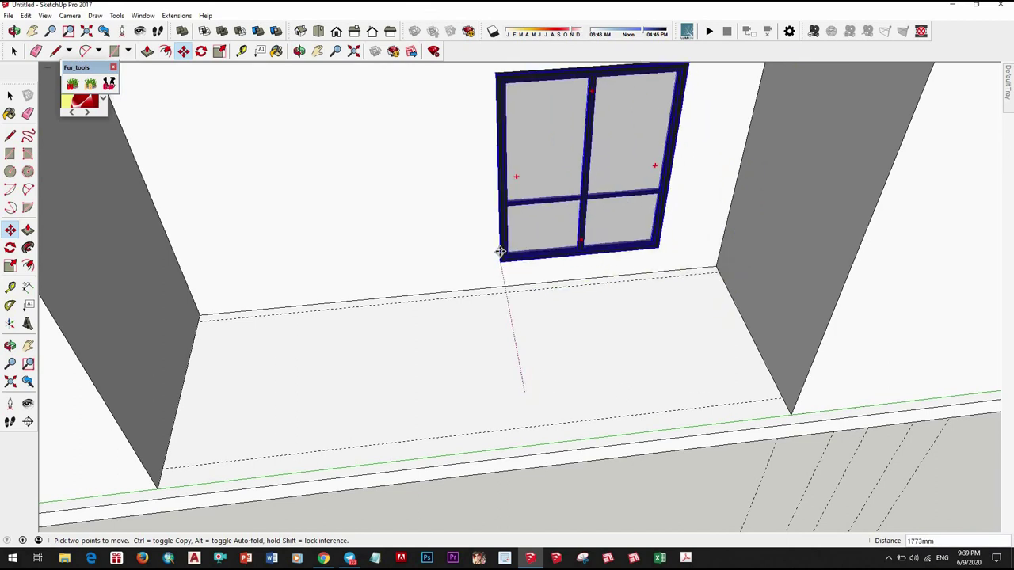
key(Right)
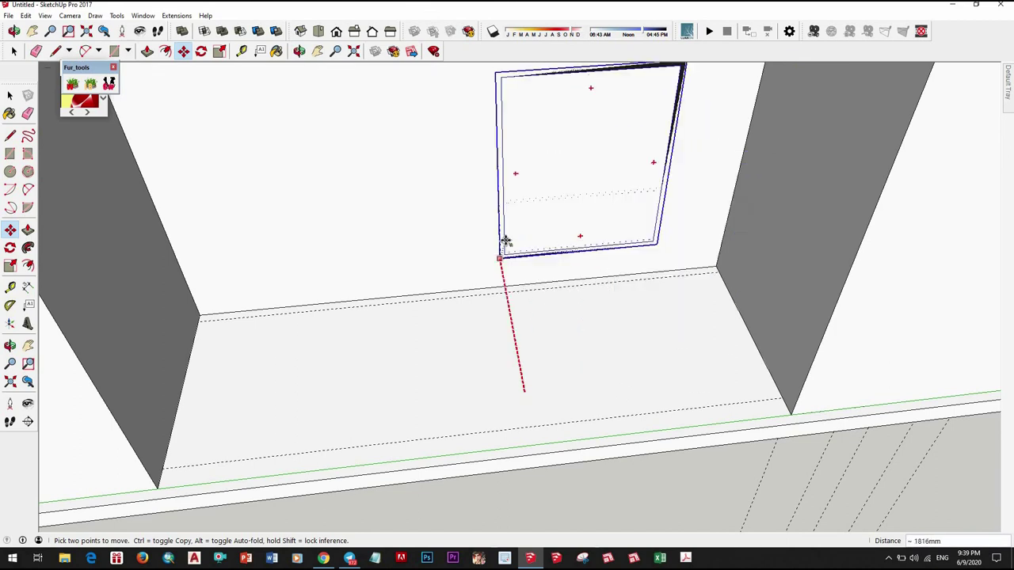
scroll(560, 279, down, 3)
scroll(527, 328, up, 3)
scroll(579, 343, up, 3)
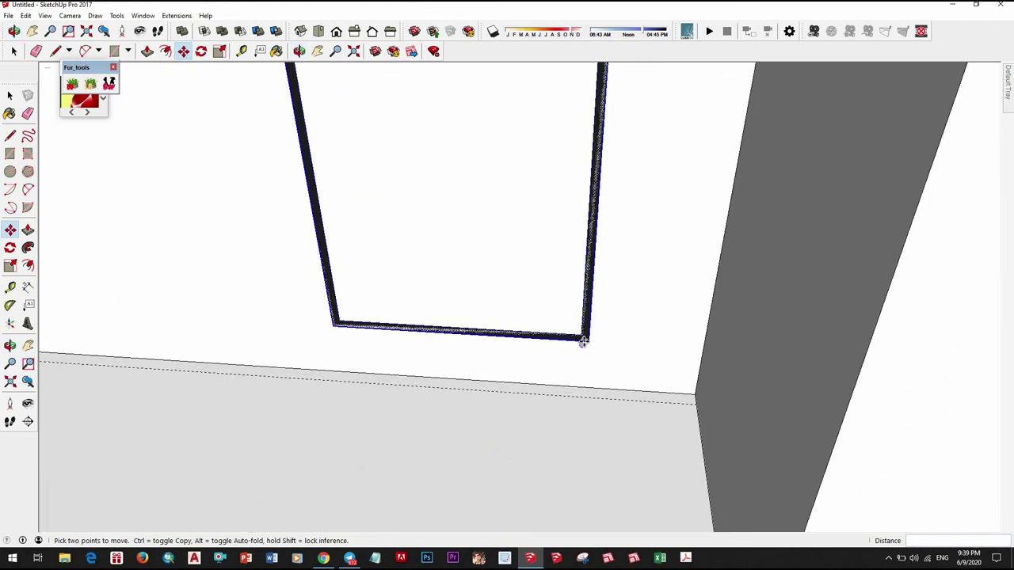
click(697, 346)
scroll(594, 360, down, 3)
mouse_move(578, 369)
middle_down()
mouse_move(586, 308)
mouse_move(578, 324)
mouse_move(604, 369)
middle_up()
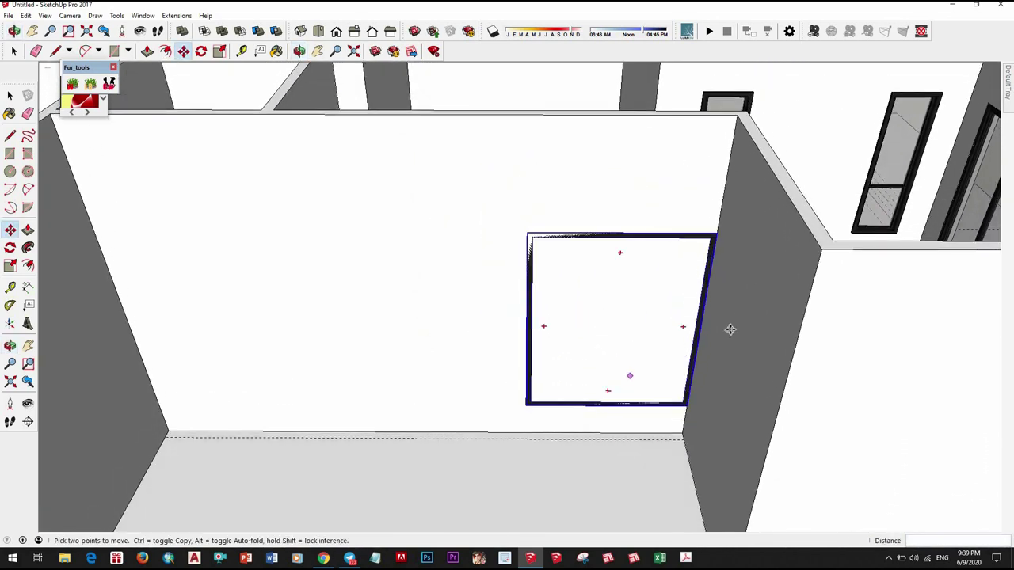
click(727, 185)
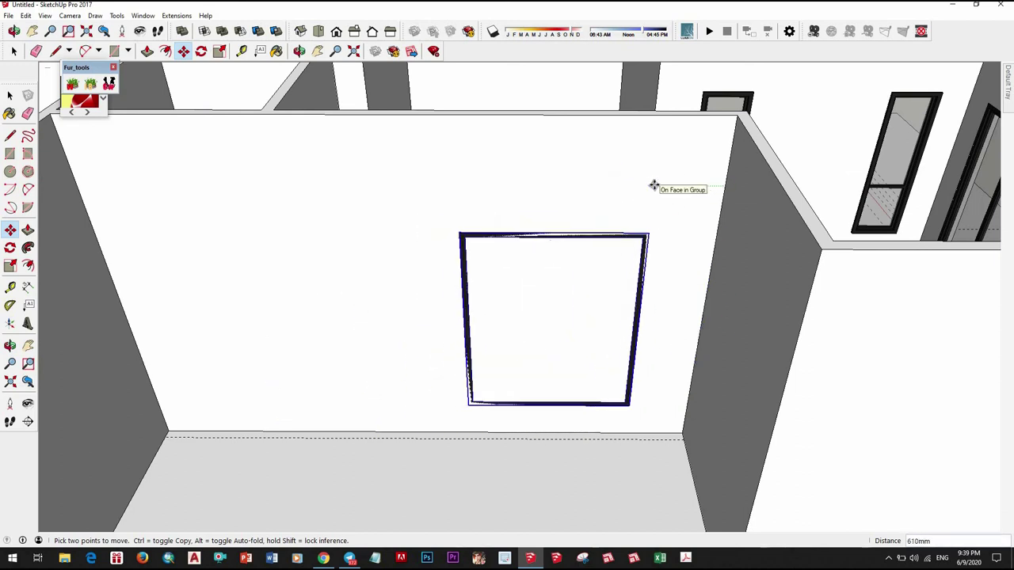
key(Return)
key(space)
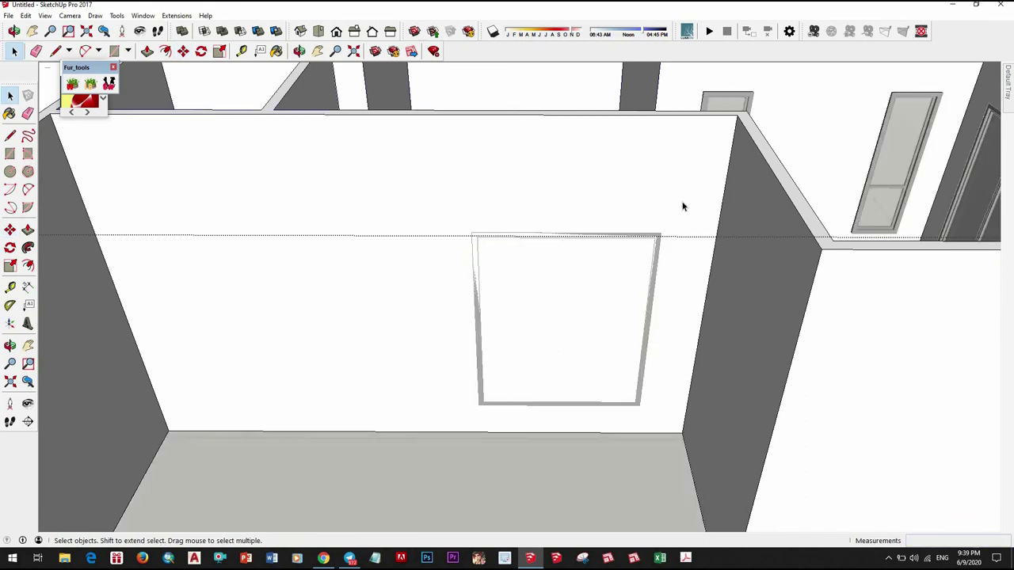
key(space)
click(575, 312)
Orbit around the house to review the placed window
middle_drag(628, 264, 651, 327)
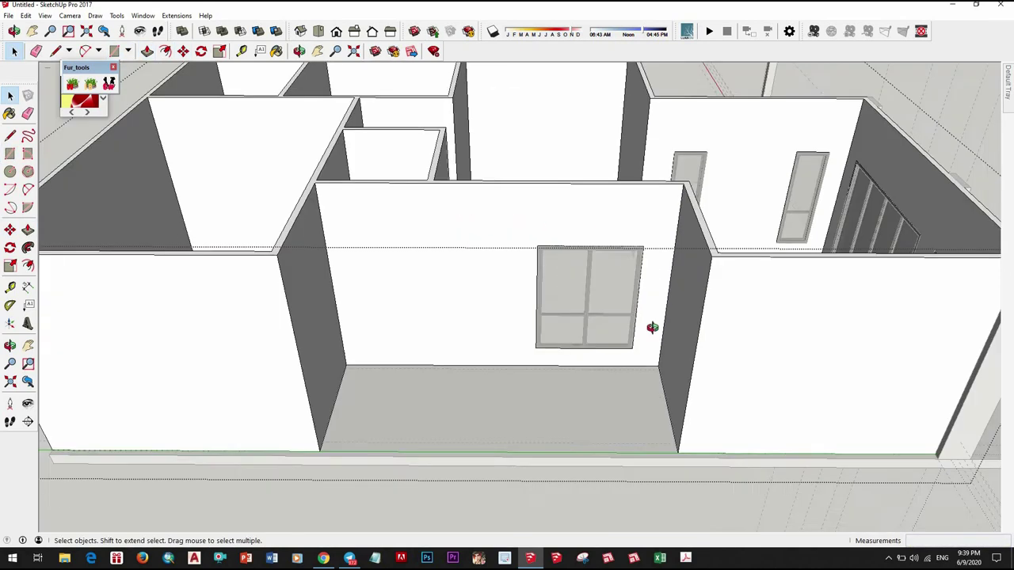
scroll(651, 327, down, 5)
mouse_move(475, 301)
middle_down()
mouse_move(448, 266)
mouse_move(546, 324)
middle_up()
scroll(545, 324, up, 3)
scroll(567, 317, up, 2)
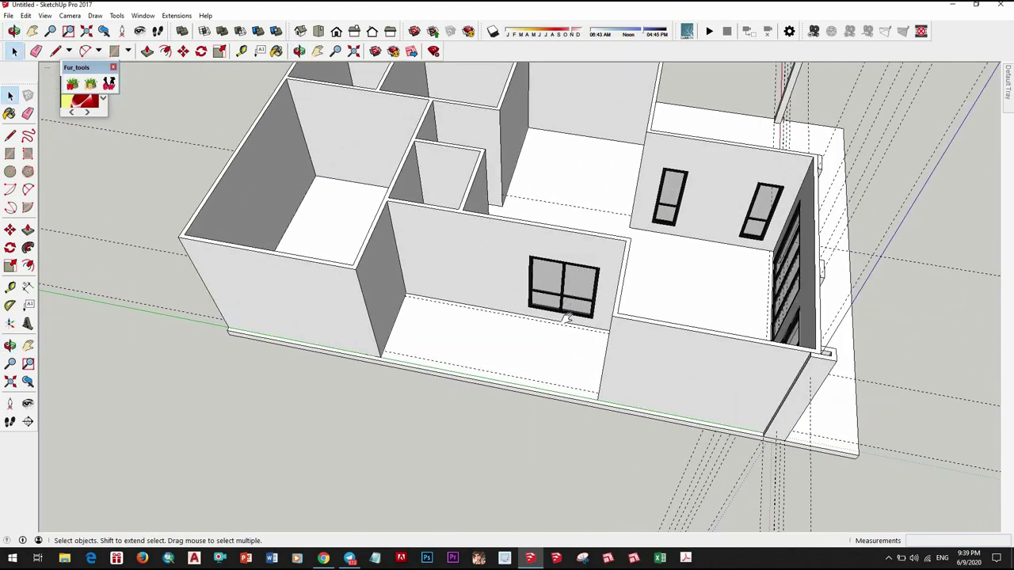
scroll(567, 317, down, 2)
middle_drag(594, 294, 572, 293)
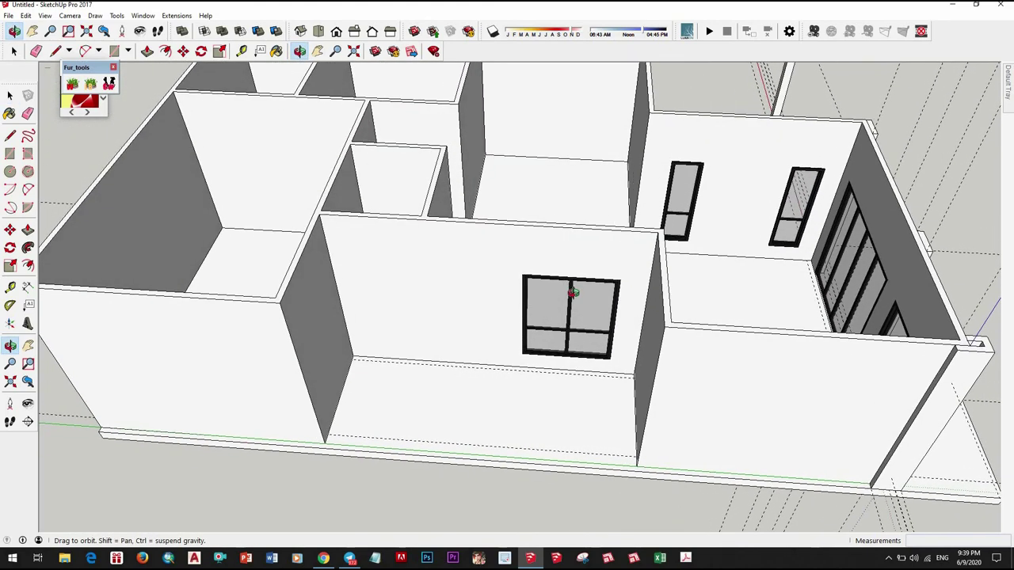
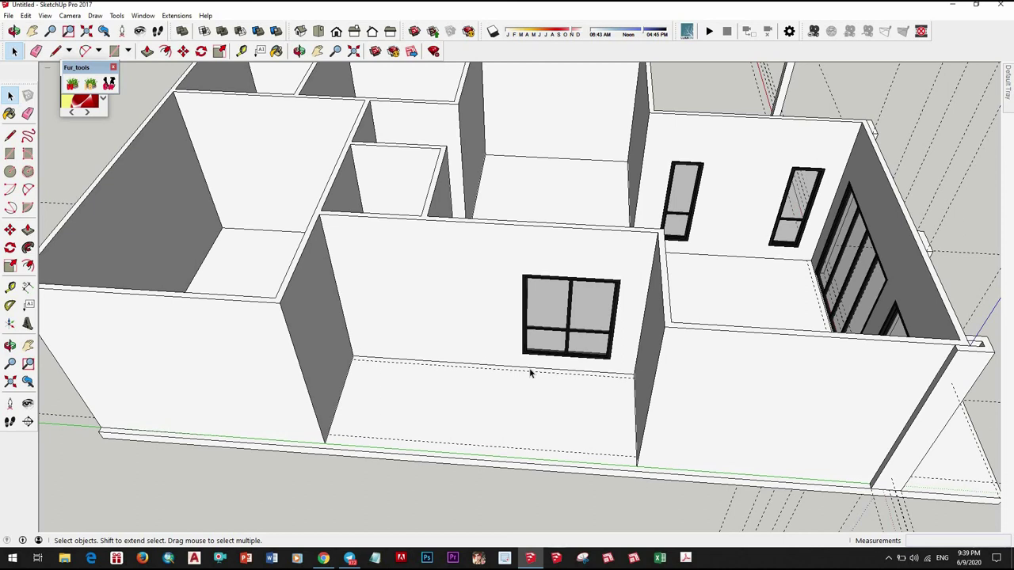
Move-copy the two tall framed windows 5800mm across onto the opposite wall
scroll(691, 362, down, 5)
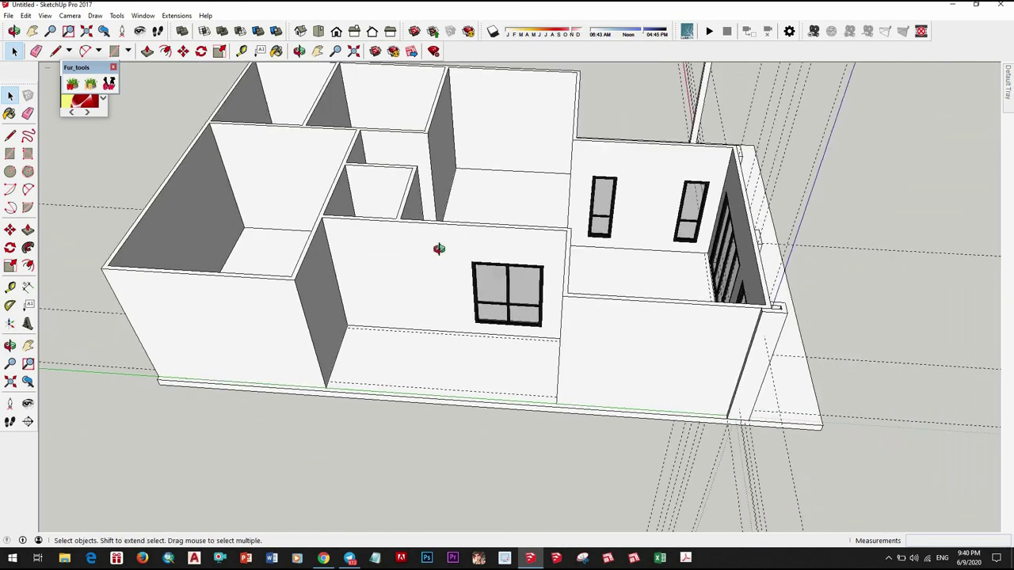
mouse_move(441, 249)
middle_down()
mouse_move(414, 287)
mouse_move(471, 300)
mouse_move(475, 220)
mouse_move(407, 283)
mouse_move(601, 377)
middle_up()
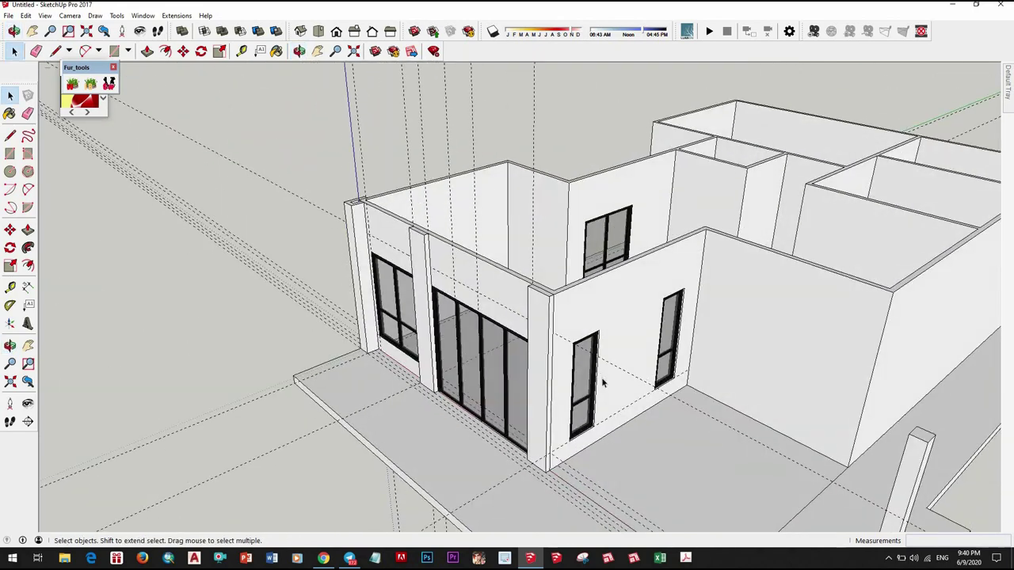
scroll(601, 377, up, 2)
scroll(606, 423, up, 3)
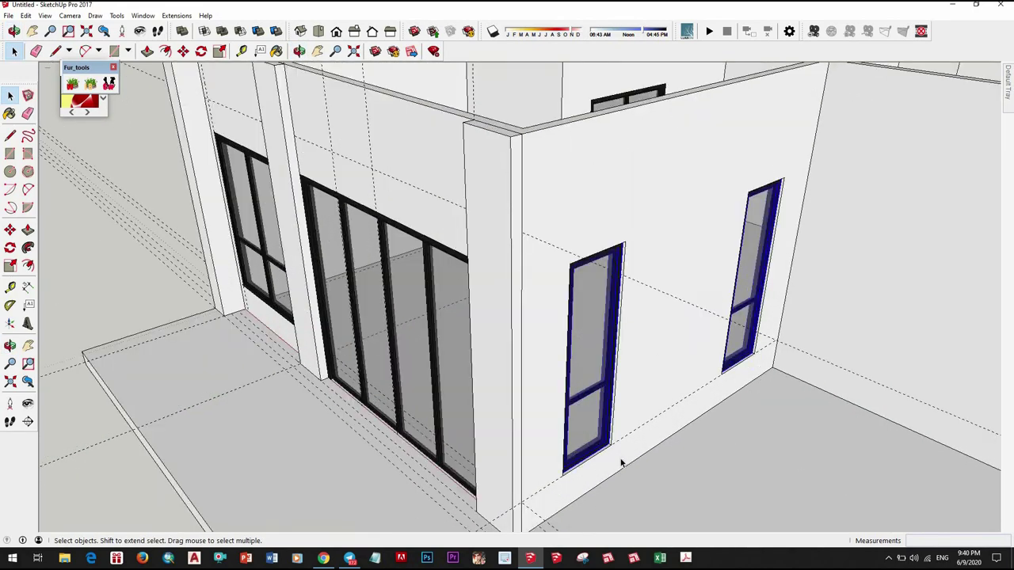
scroll(608, 428, up, 3)
key(m)
scroll(609, 432, up, 2)
scroll(552, 408, down, 3)
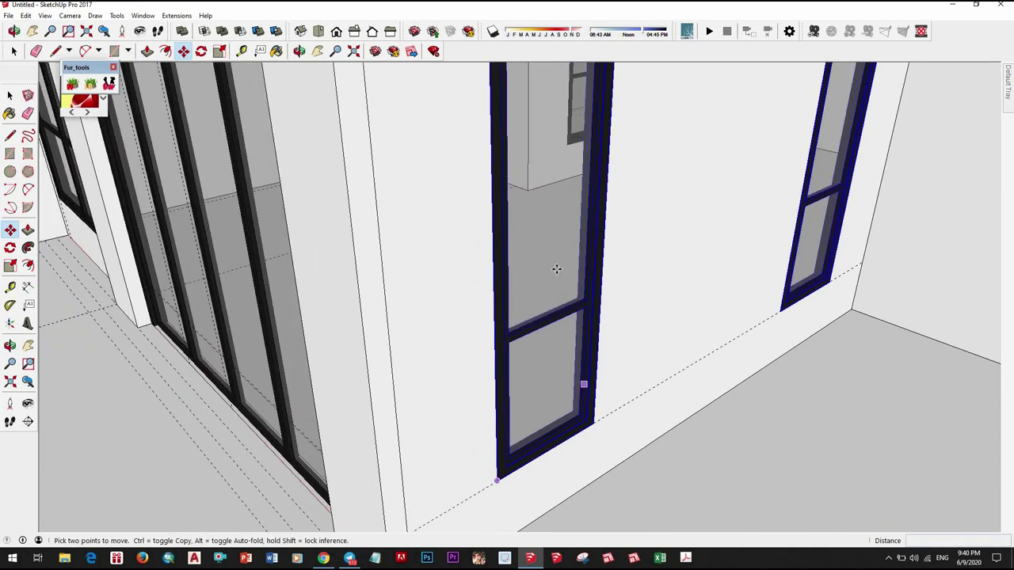
mouse_move(554, 264)
middle_down()
mouse_move(588, 452)
mouse_move(615, 373)
middle_up()
scroll(615, 358, up, 3)
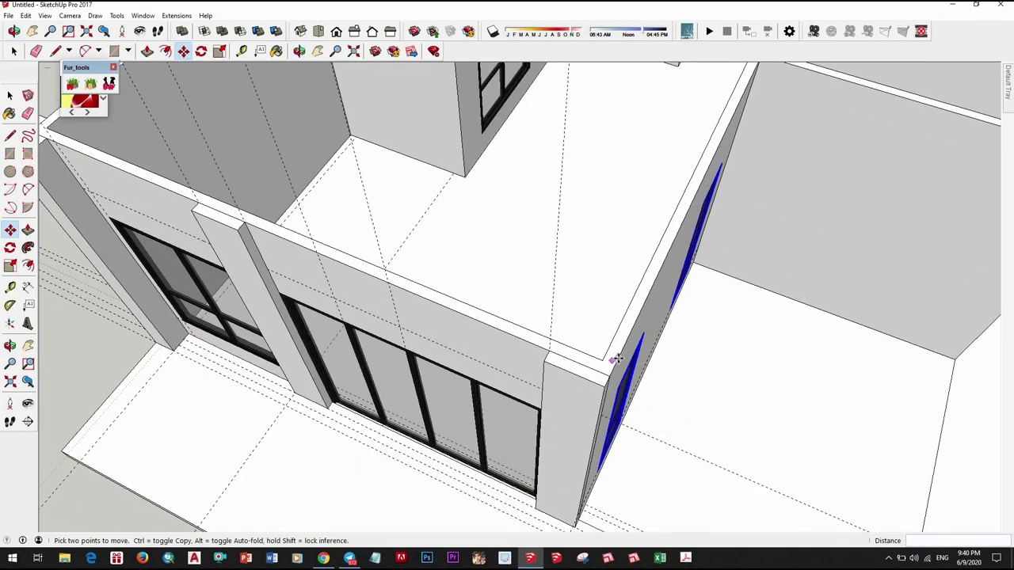
key(ctrl)
click(544, 356)
scroll(544, 356, down, 3)
middle_drag(544, 357, 414, 294)
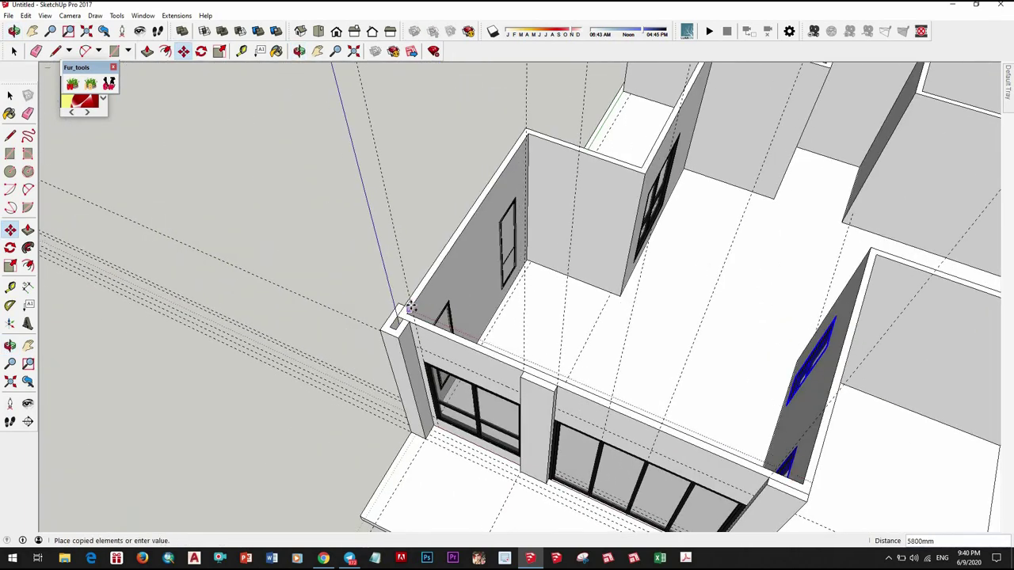
scroll(407, 310, up, 2)
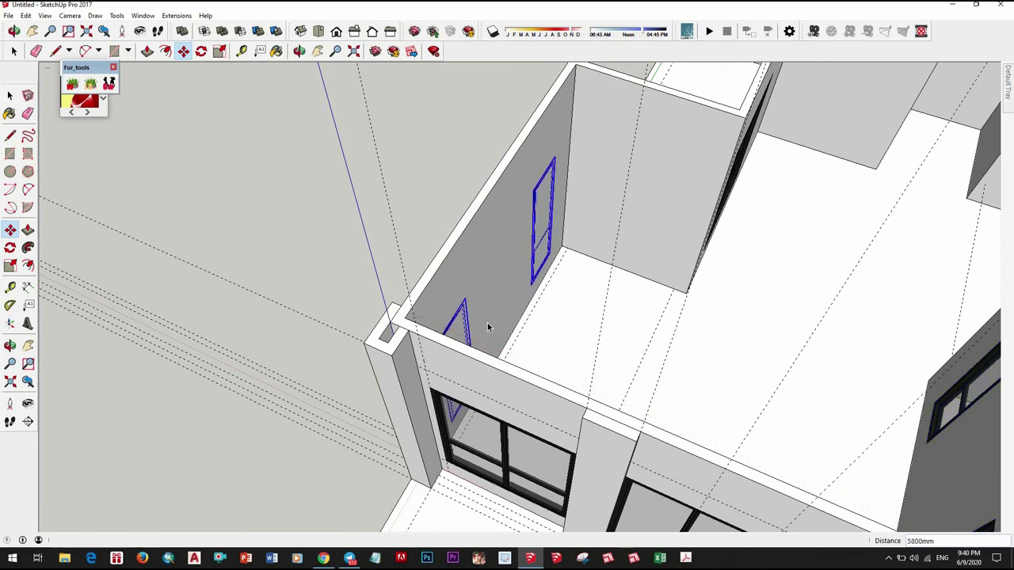
key(space)
scroll(490, 324, down, 3)
middle_drag(492, 325, 557, 326)
scroll(556, 329, up, 3)
Draw a rectangle over the copied window outline and push it through to cut an opening
middle_drag(510, 336, 459, 262)
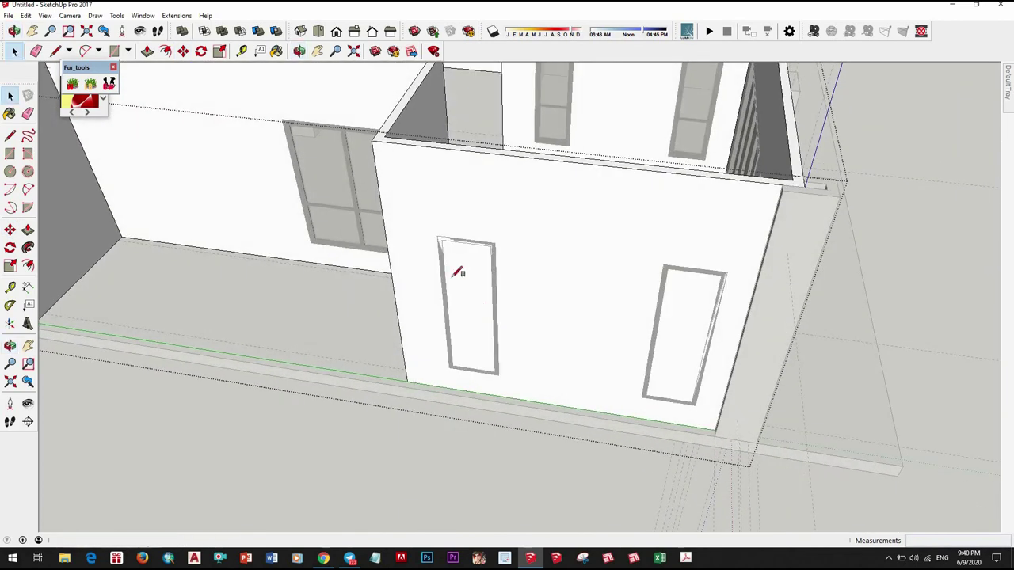
key(r)
click(436, 236)
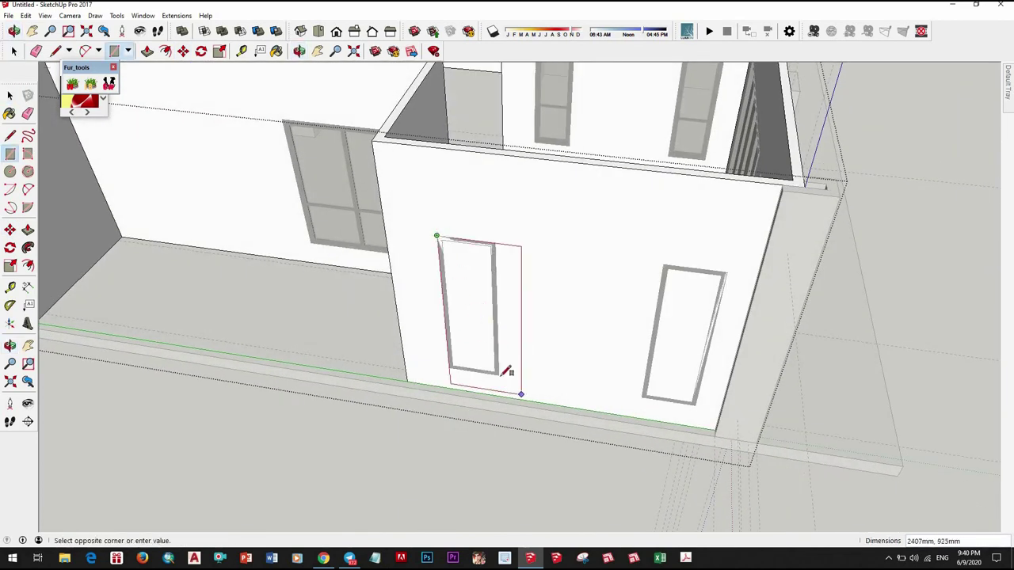
click(663, 265)
middle_drag(664, 265, 726, 398)
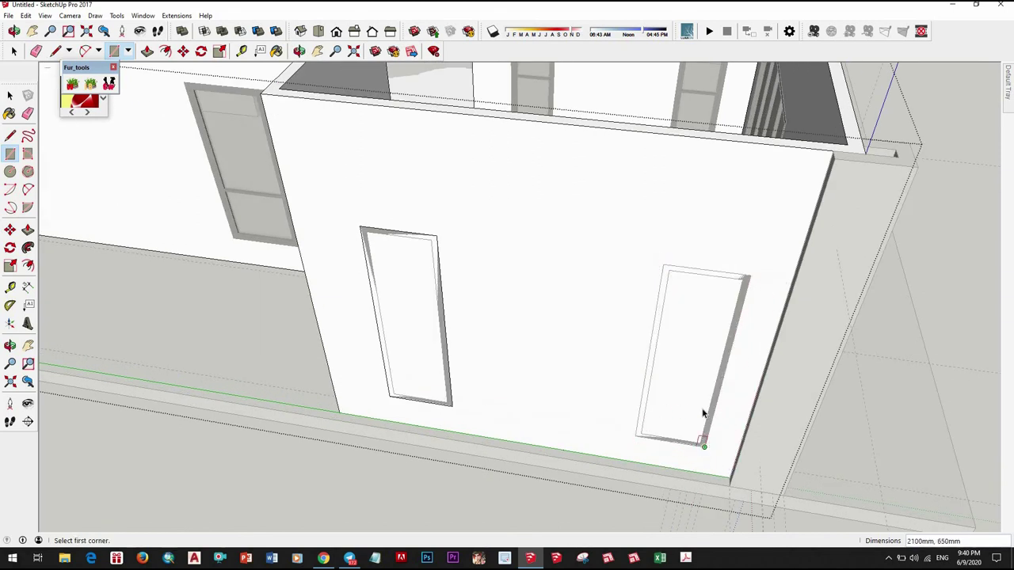
key(space)
key(p)
click(679, 385)
middle_drag(643, 330, 707, 267)
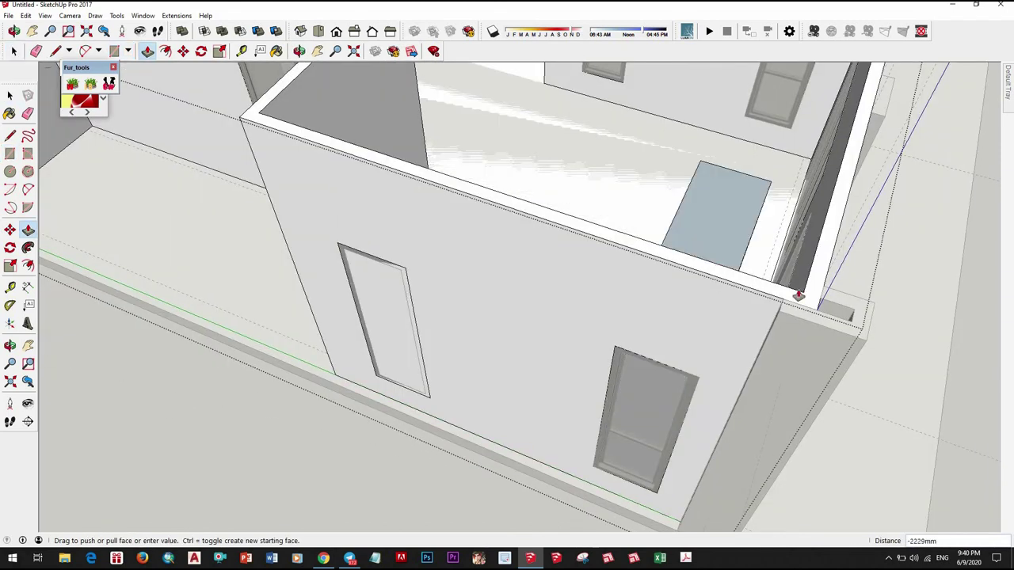
mouse_move(476, 362)
middle_down()
mouse_move(281, 254)
mouse_move(444, 405)
mouse_move(740, 399)
middle_up()
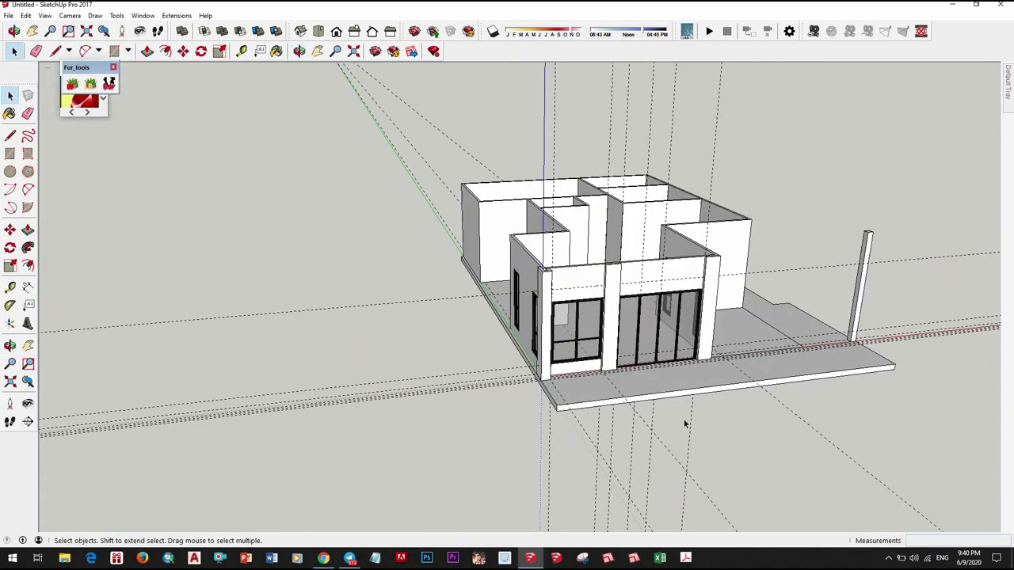
Copy the pillar at the wall's end along the side wall
middle_drag(685, 424, 470, 290)
scroll(551, 369, up, 5)
middle_drag(550, 369, 737, 361)
scroll(651, 335, up, 3)
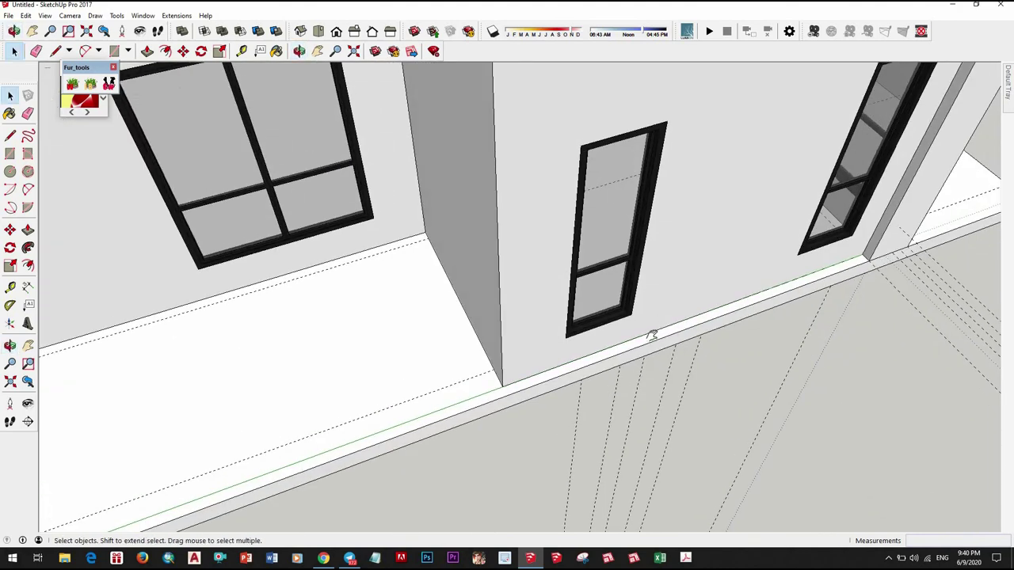
scroll(651, 335, down, 5)
middle_drag(651, 340, 581, 301)
scroll(770, 301, up, 4)
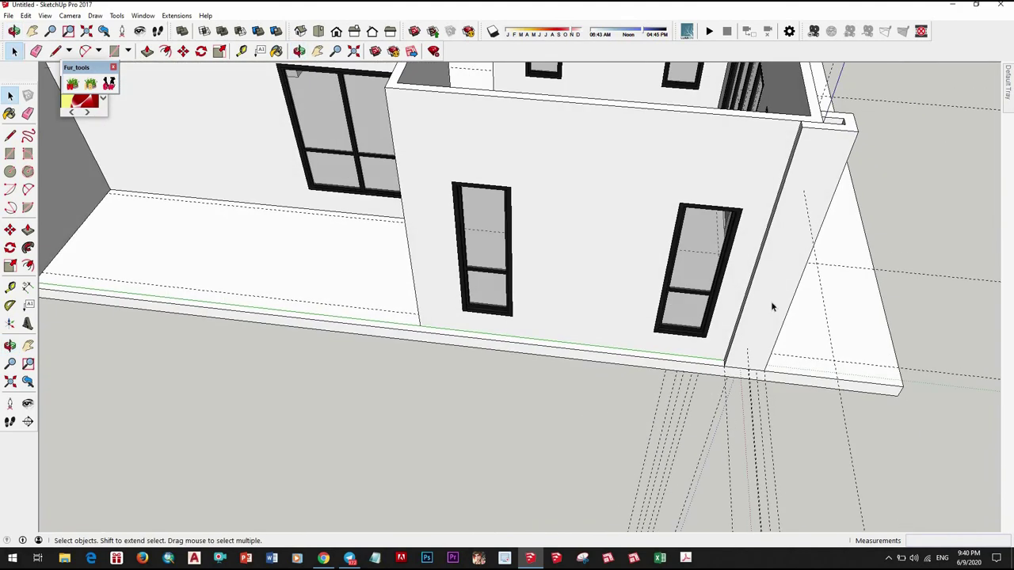
click(773, 308)
key(m)
click(716, 362)
key(ctrl)
middle_drag(717, 362, 629, 361)
click(629, 362)
key(space)
Copy the pillar down to the wall corner between the two tall windows
key(s)
scroll(701, 309, up, 3)
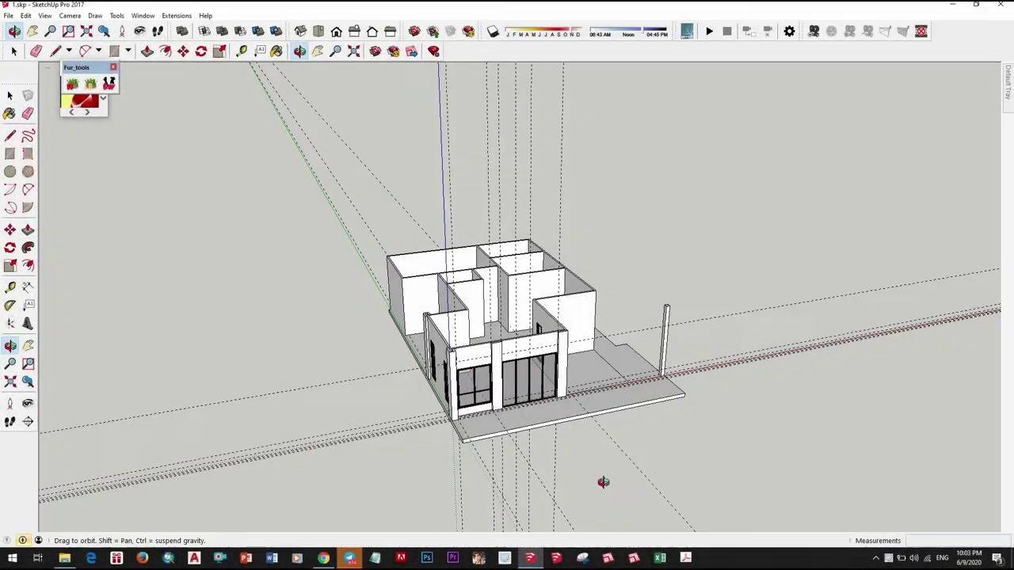
scroll(635, 339, up, 5)
key(m)
scroll(602, 404, up, 3)
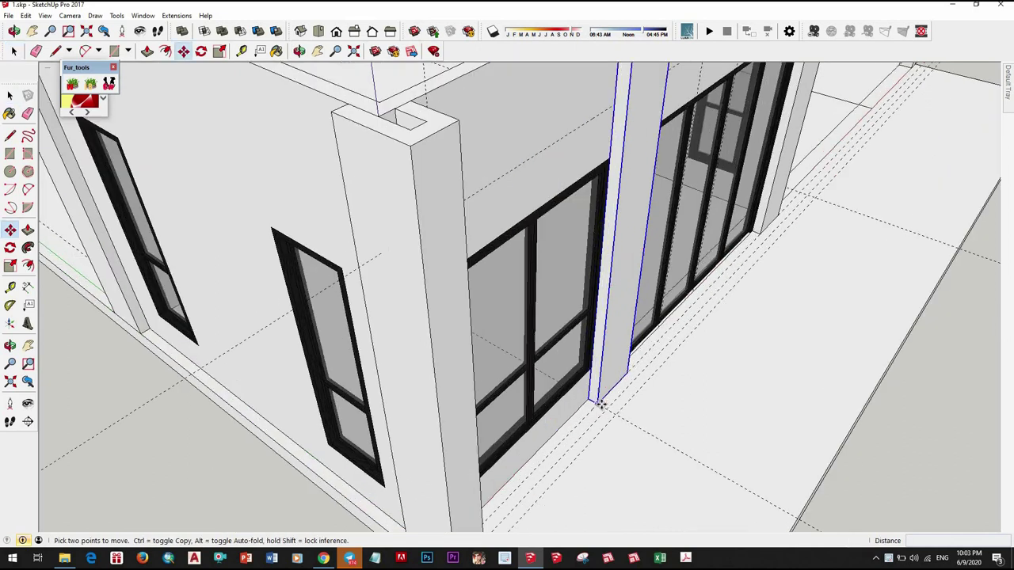
click(502, 423)
key(ctrl)
scroll(506, 428, down, 3)
scroll(501, 463, up, 4)
click(501, 463)
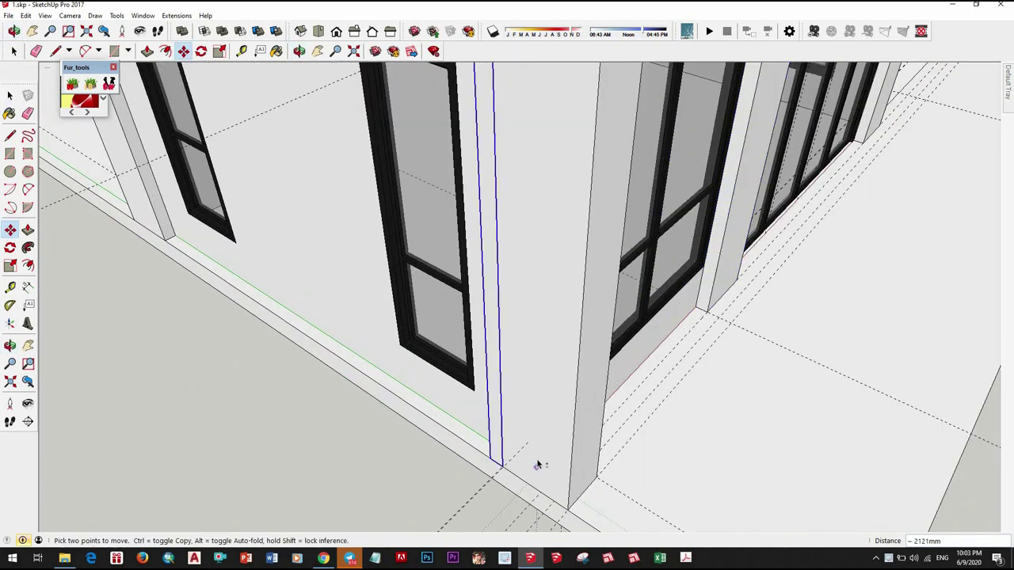
key(space)
Rotate the pillar copy about its base so it runs along the wall
key(q)
scroll(500, 468, up, 2)
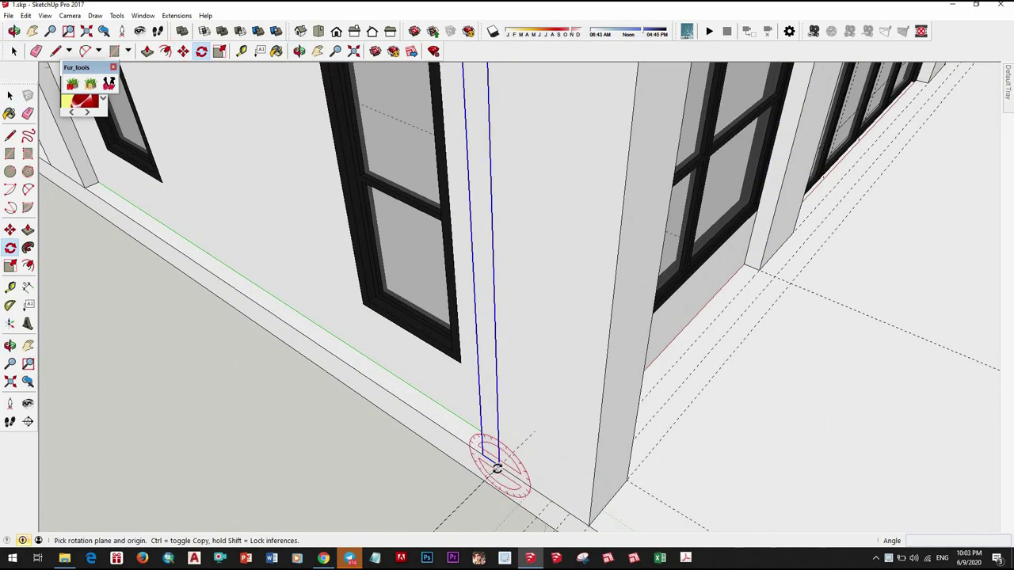
click(498, 464)
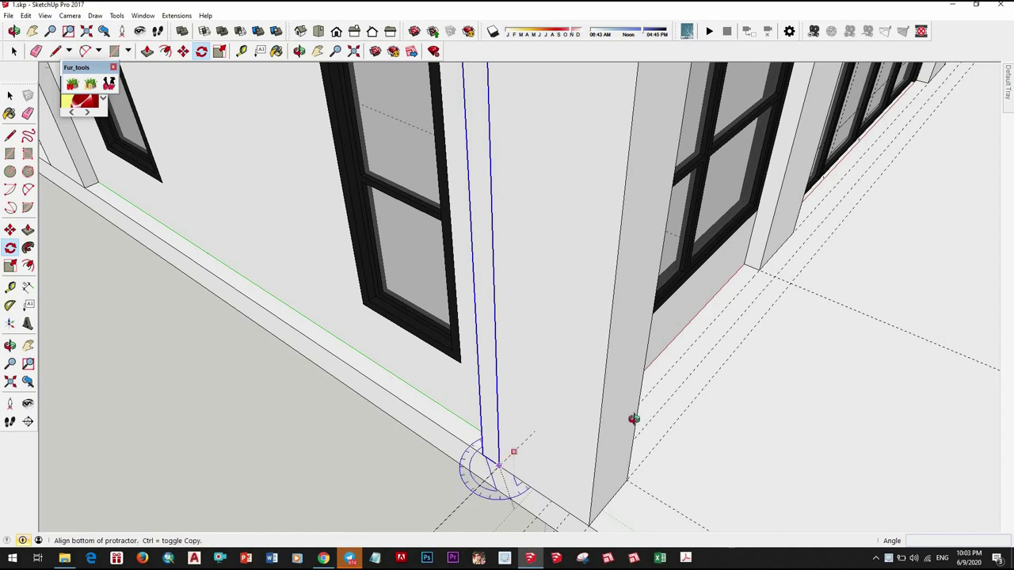
middle_drag(633, 418, 518, 407)
click(517, 407)
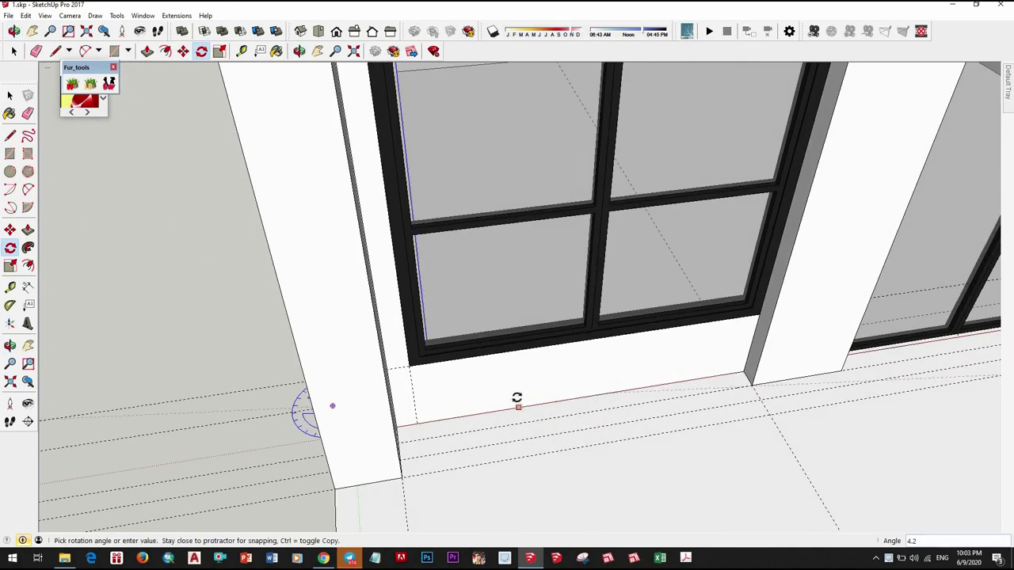
click(546, 405)
scroll(554, 403, down, 3)
middle_drag(554, 402, 528, 425)
scroll(615, 366, up, 5)
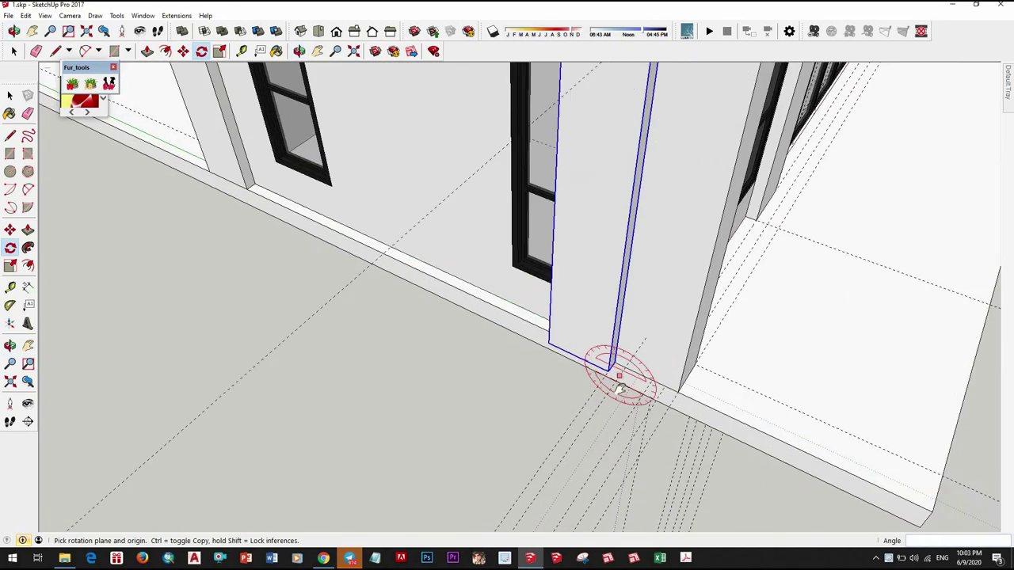
Nudge the rotated pillar 100mm into position
key(m)
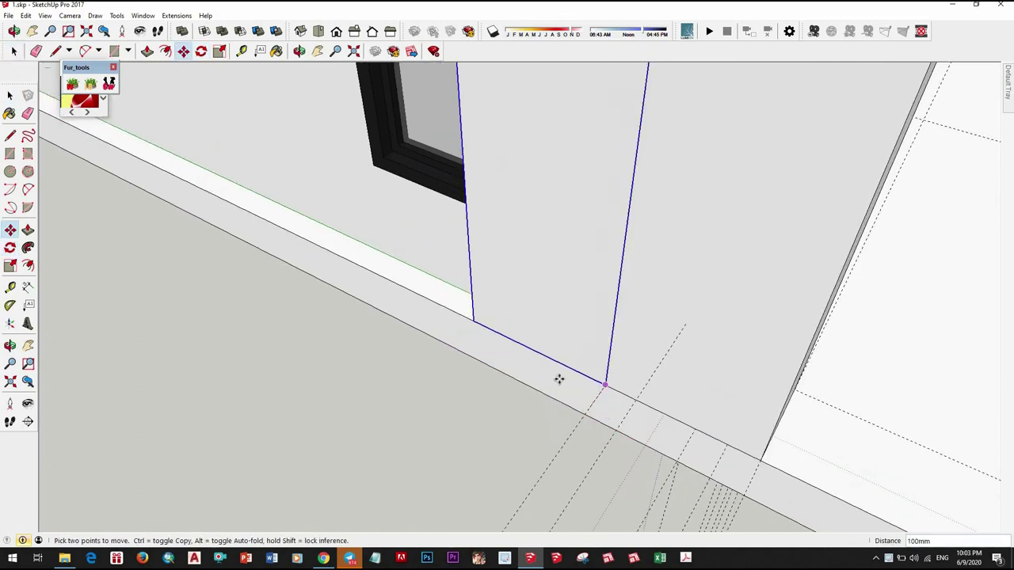
middle_drag(595, 380, 567, 266)
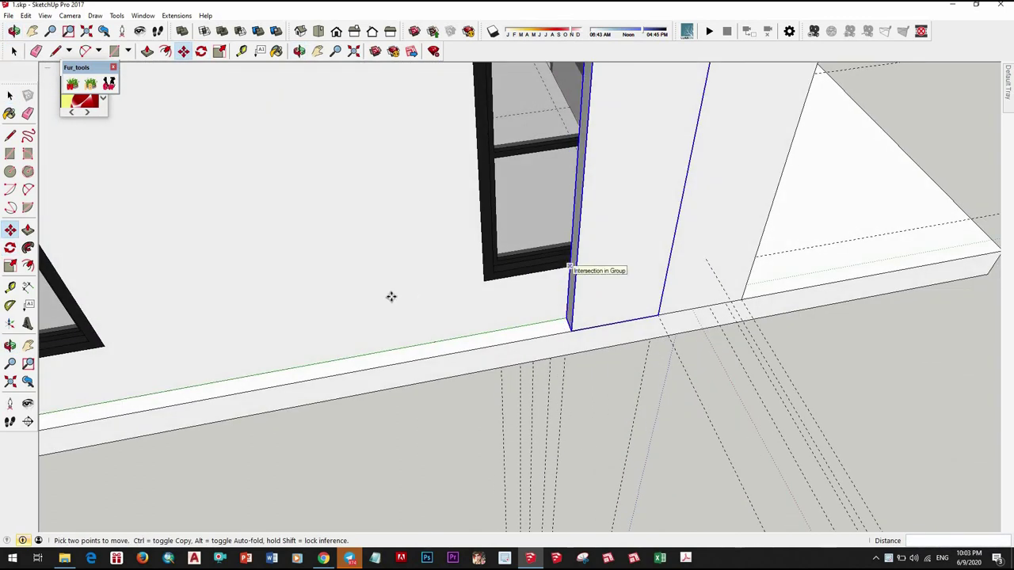
scroll(390, 296, down, 3)
scroll(518, 308, up, 2)
key(space)
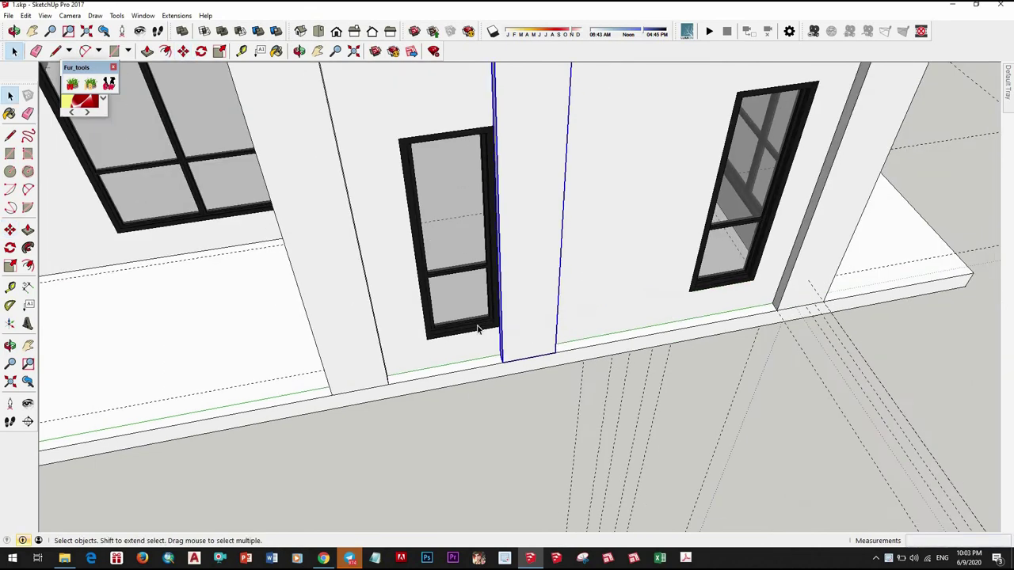
middle_drag(477, 330, 498, 283)
scroll(498, 282, up, 2)
scroll(502, 281, up, 2)
Pull the pillar's face out against the adjoining wall
key(p)
mouse_move(502, 283)
mouse_down()
mouse_move(621, 440)
mouse_move(611, 320)
mouse_up()
key(space)
scroll(552, 392, down, 5)
mouse_move(552, 392)
middle_down()
mouse_move(558, 238)
mouse_move(546, 301)
middle_up()
key(o)
mouse_move(539, 294)
mouse_down()
mouse_move(651, 304)
mouse_move(713, 407)
mouse_move(763, 403)
mouse_up()
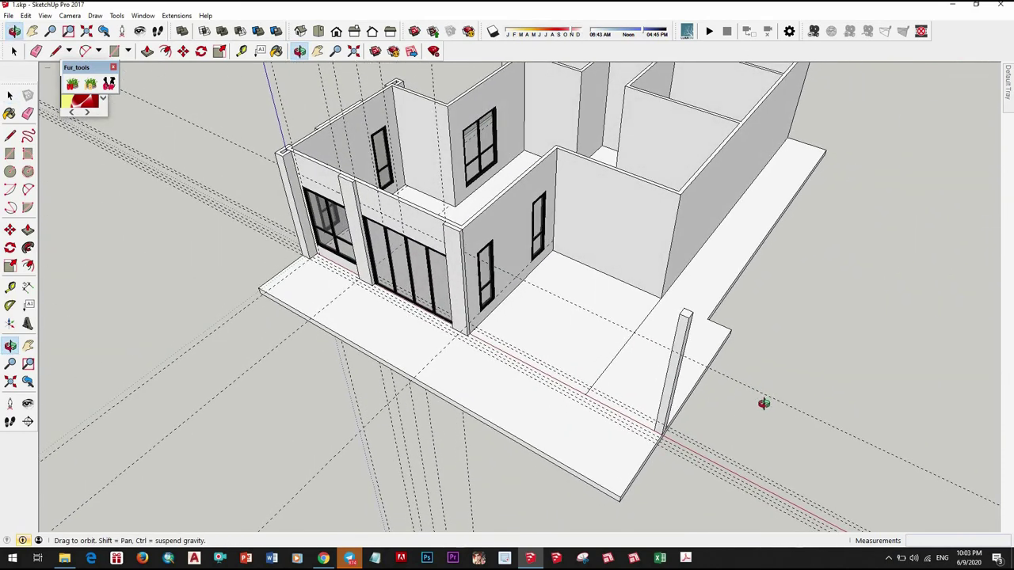
Copy the standalone porch pillar 3900mm along the slab edge
key(space)
scroll(745, 339, up, 3)
scroll(666, 356, up, 3)
scroll(642, 382, up, 2)
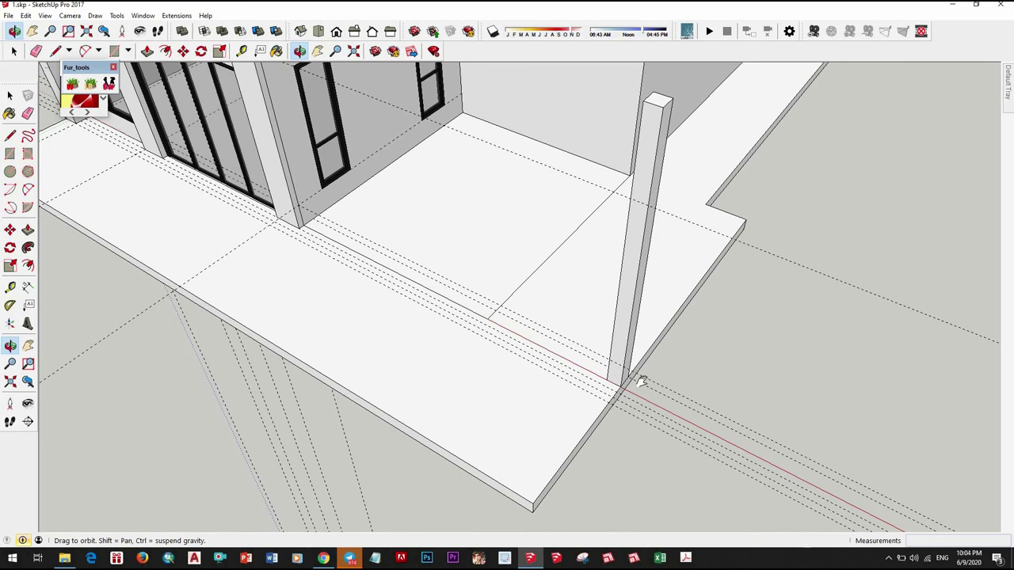
key(space)
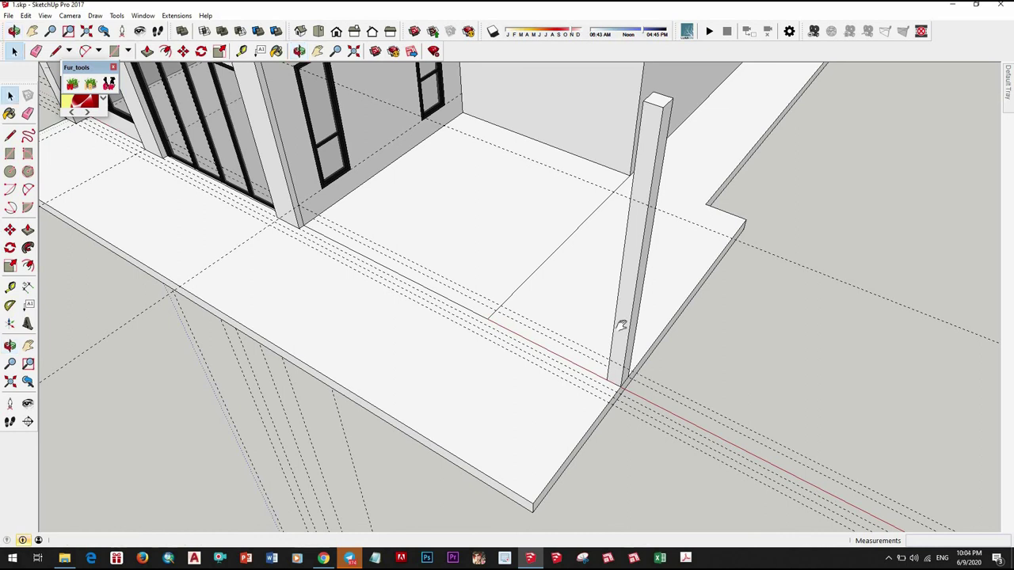
mouse_move(641, 381)
middle_down()
mouse_move(507, 354)
mouse_move(475, 364)
mouse_move(491, 406)
middle_up()
click(507, 354)
key(m)
scroll(527, 362, down, 5)
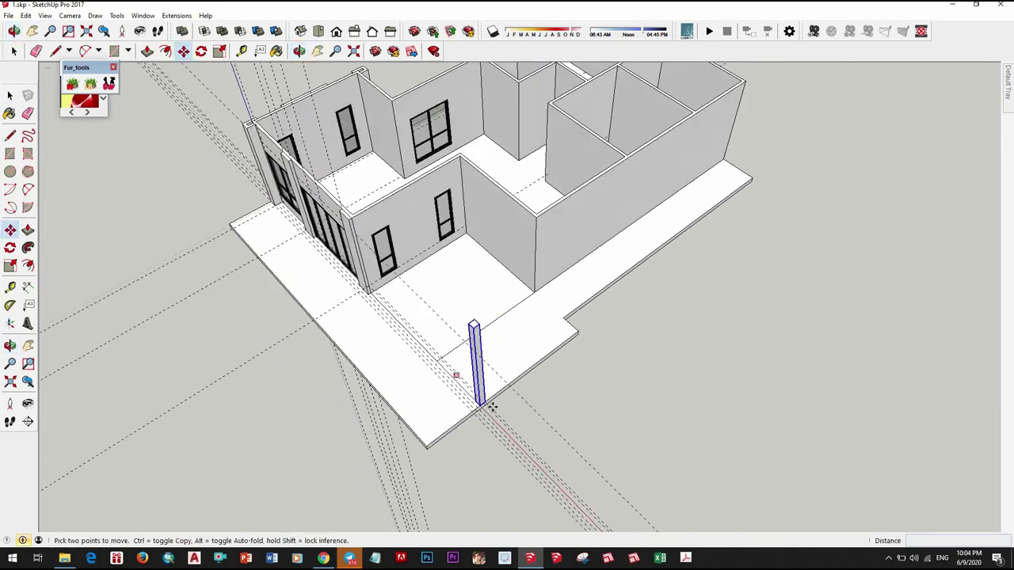
scroll(491, 406, up, 4)
click(493, 410)
key(ctrl)
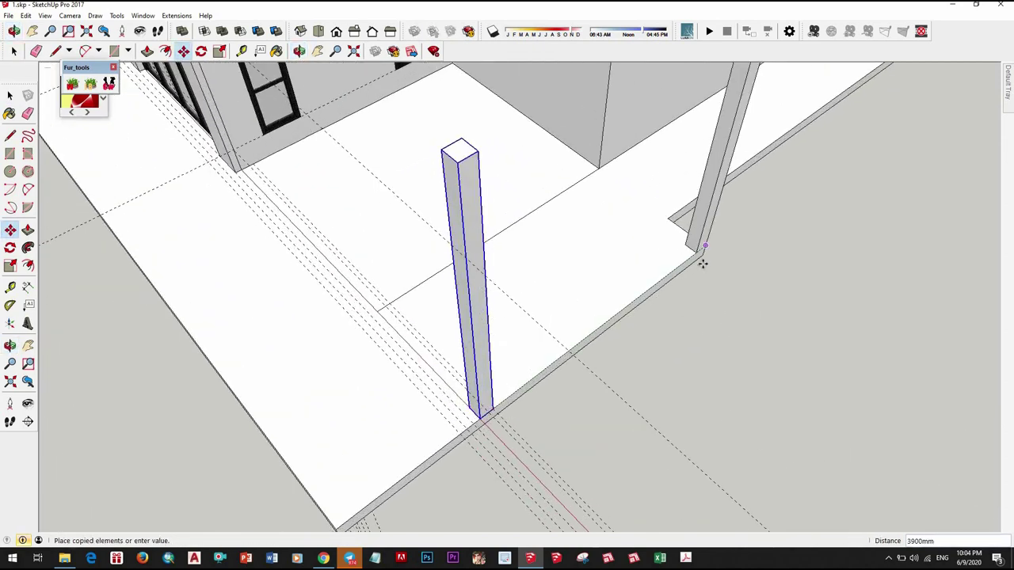
click(702, 262)
scroll(701, 263, down, 3)
middle_drag(507, 373, 591, 375)
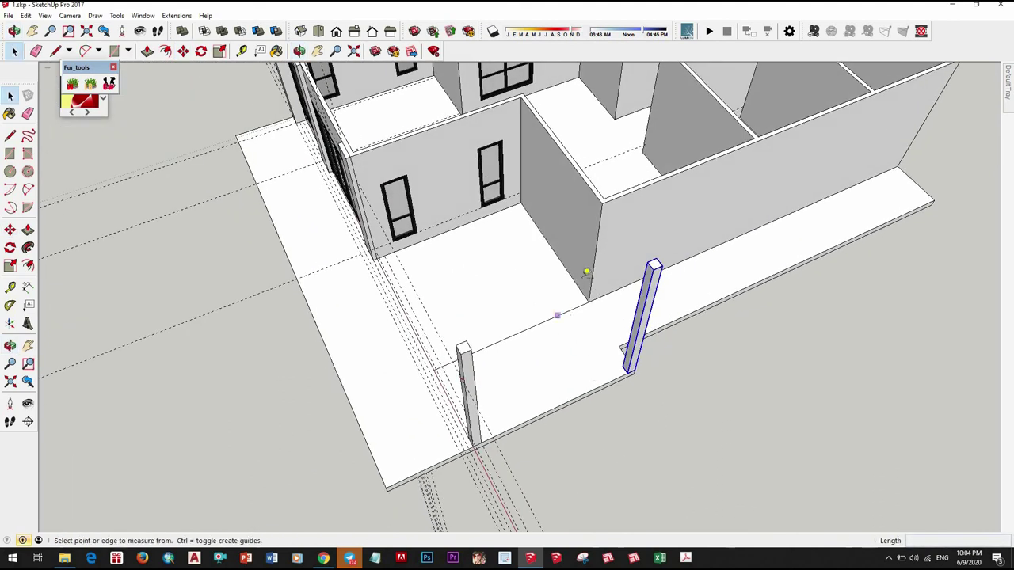
scroll(586, 273, up, 2)
key(space)
Add a guide through the wall corner and shift the pillar copy 200mm onto it
scroll(593, 297, up, 3)
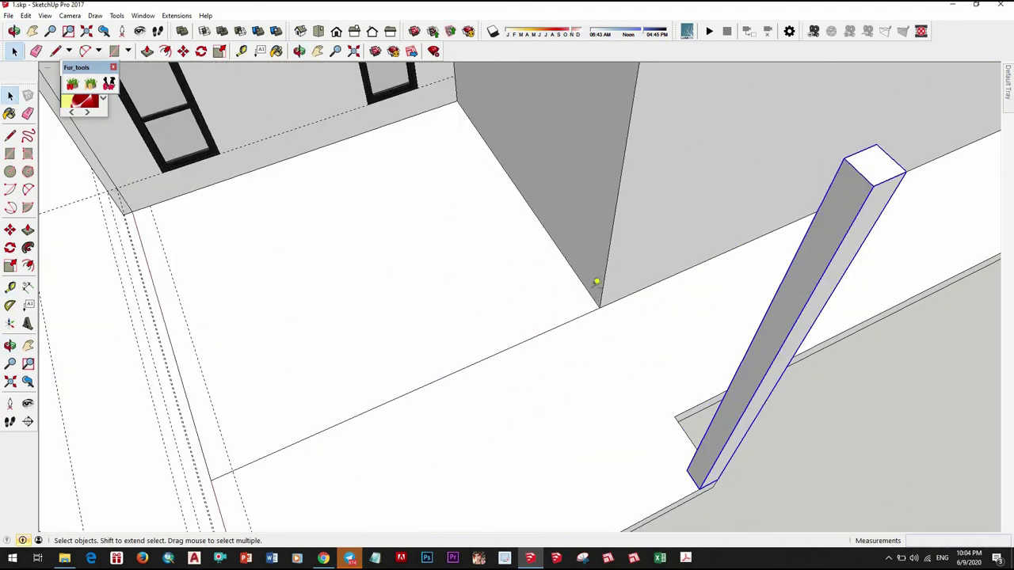
key(t)
click(593, 300)
click(586, 333)
scroll(633, 378, down, 4)
key(space)
scroll(635, 377, up, 3)
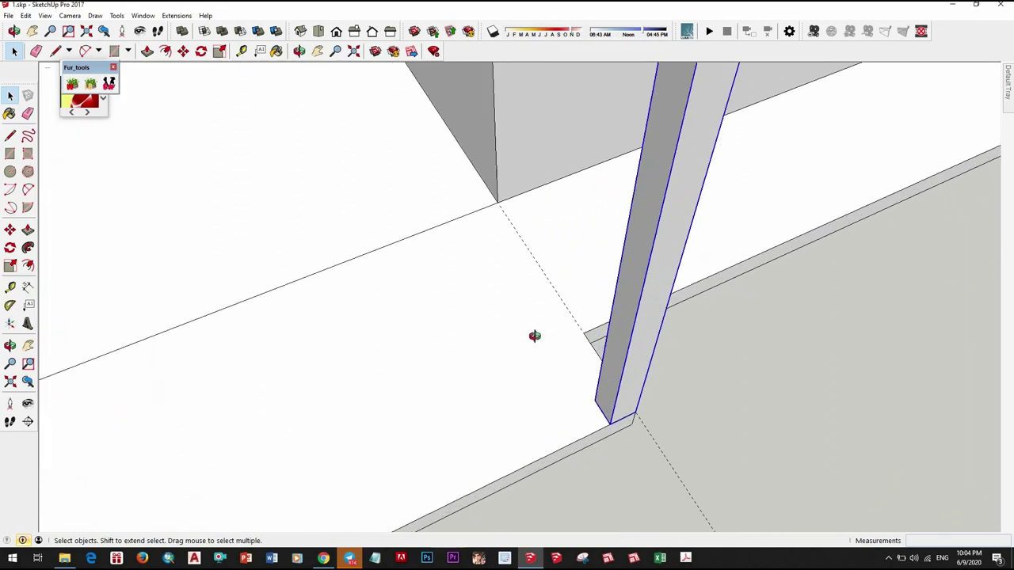
scroll(534, 335, up, 2)
key(m)
click(578, 448)
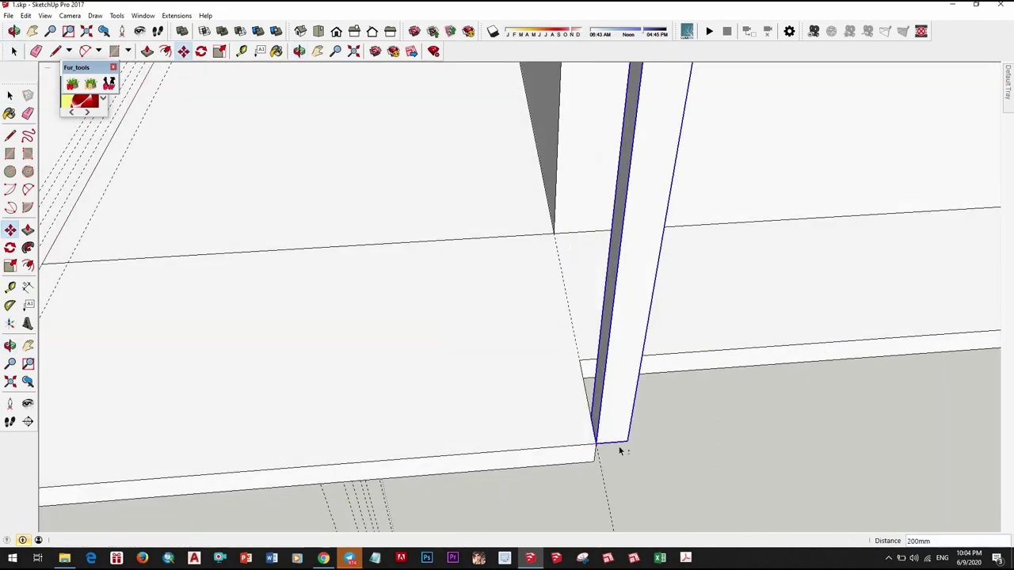
click(618, 450)
key(space)
middle_drag(618, 450, 416, 378)
click(416, 378)
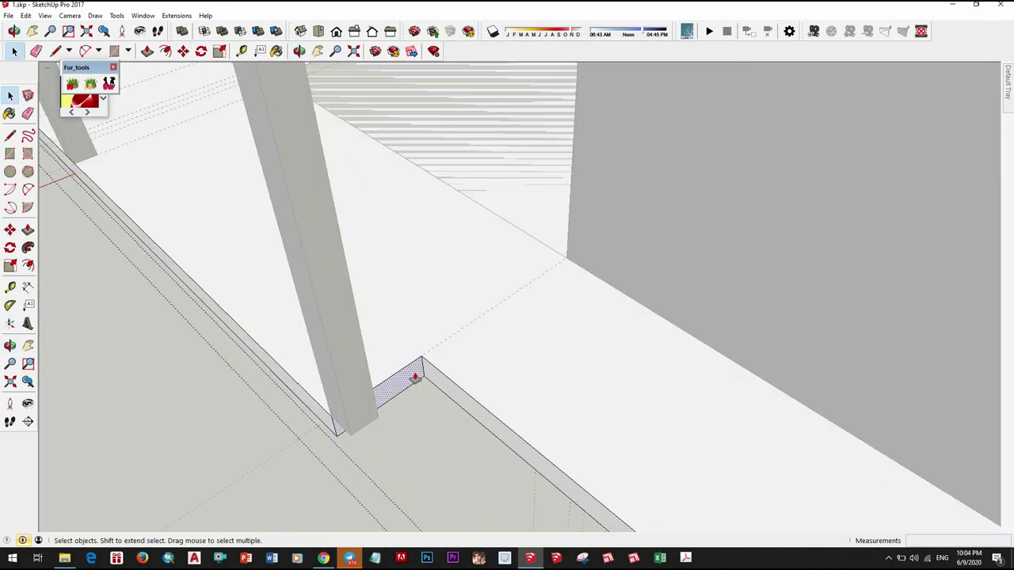
Pull the floor slab's outer edge face outward beyond the new pillar
key(p)
mouse_move(413, 431)
middle_down()
mouse_move(466, 422)
mouse_move(557, 462)
mouse_move(531, 432)
mouse_move(583, 410)
middle_up()
click(583, 412)
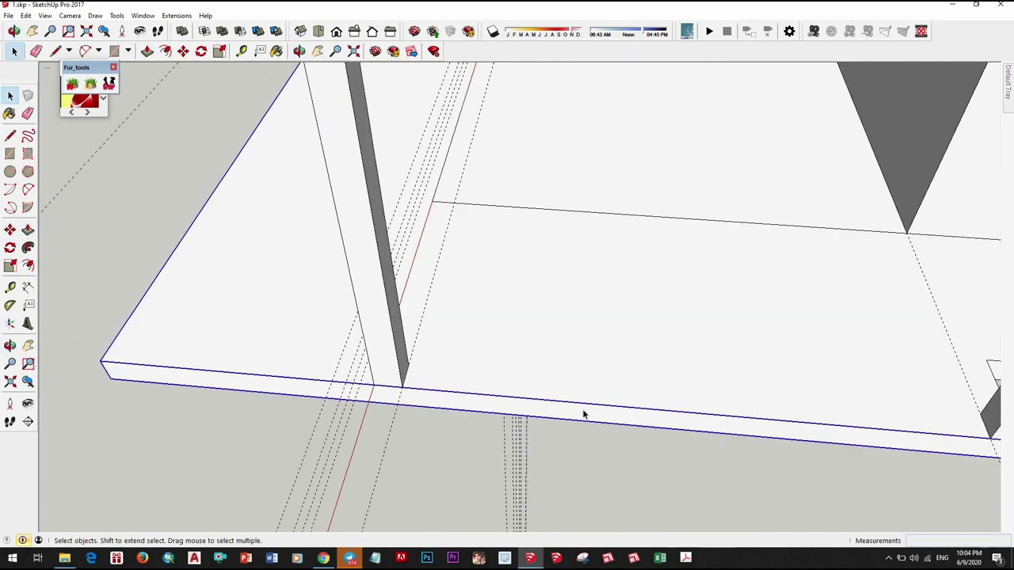
key(p)
drag(583, 412, 584, 458)
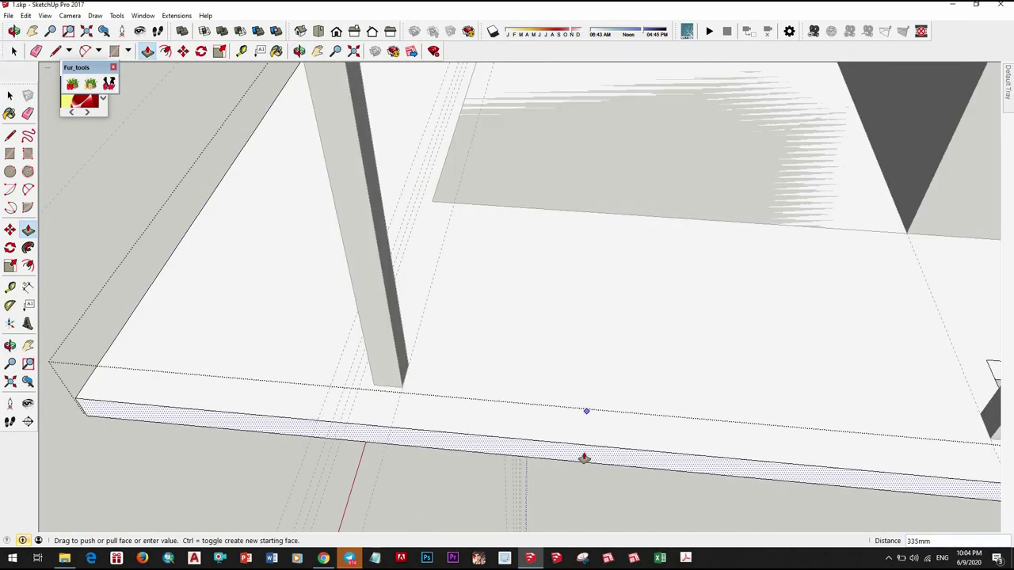
scroll(583, 458, down, 5)
mouse_move(620, 441)
middle_down()
mouse_move(702, 410)
mouse_move(718, 453)
mouse_move(515, 425)
middle_up()
key(space)
scroll(514, 425, up, 1)
scroll(539, 411, up, 2)
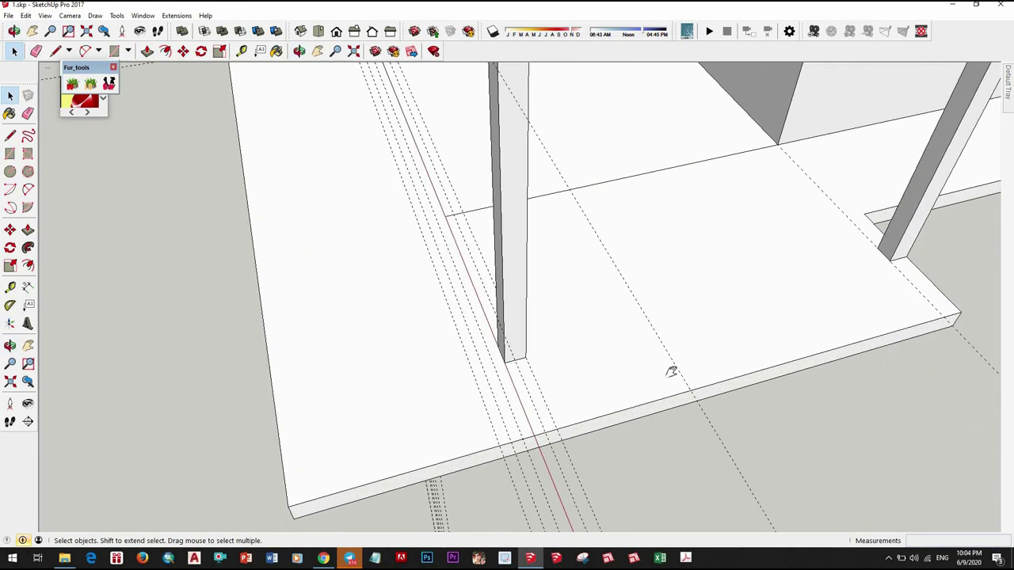
mouse_move(671, 372)
middle_down()
mouse_move(660, 322)
mouse_move(473, 362)
mouse_move(303, 333)
mouse_move(581, 361)
middle_up()
Mark guides 100mm and 400mm out from the pillar base and begin a rectangle there
key(t)
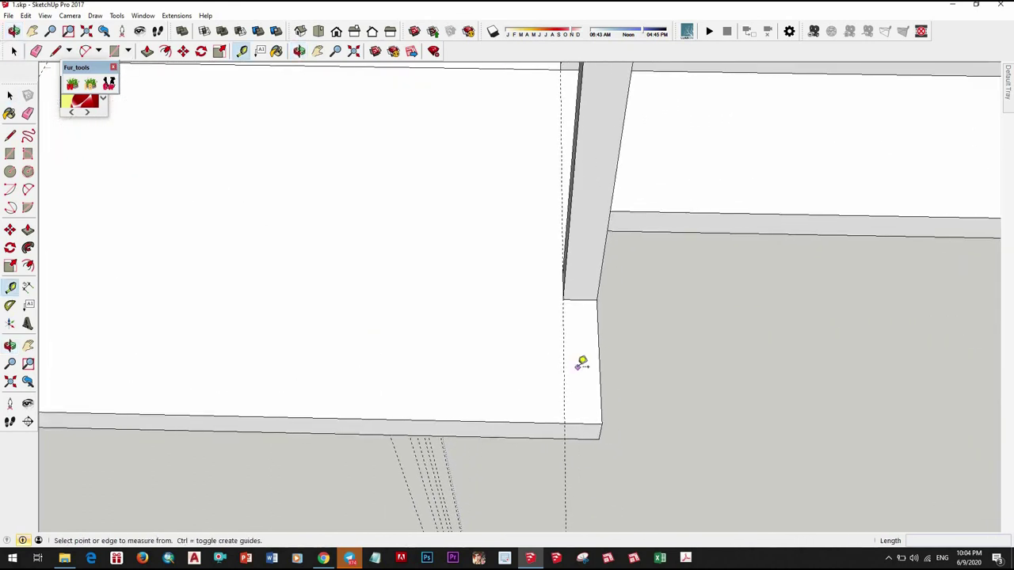
scroll(607, 333, up, 1)
click(607, 327)
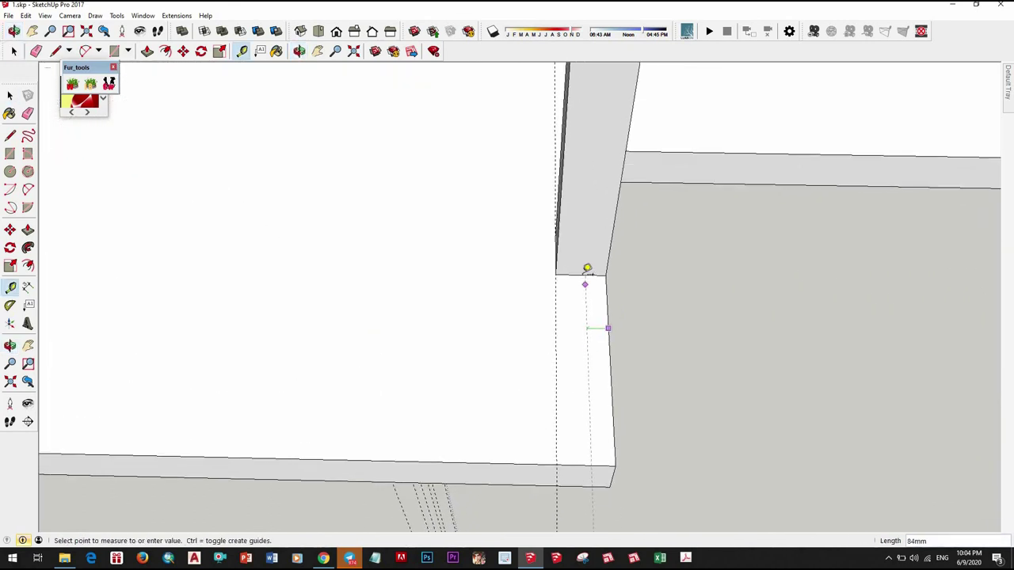
click(594, 359)
mouse_move(594, 359)
middle_down()
mouse_move(310, 369)
mouse_move(538, 375)
mouse_move(573, 356)
mouse_move(557, 342)
middle_up()
text(400)
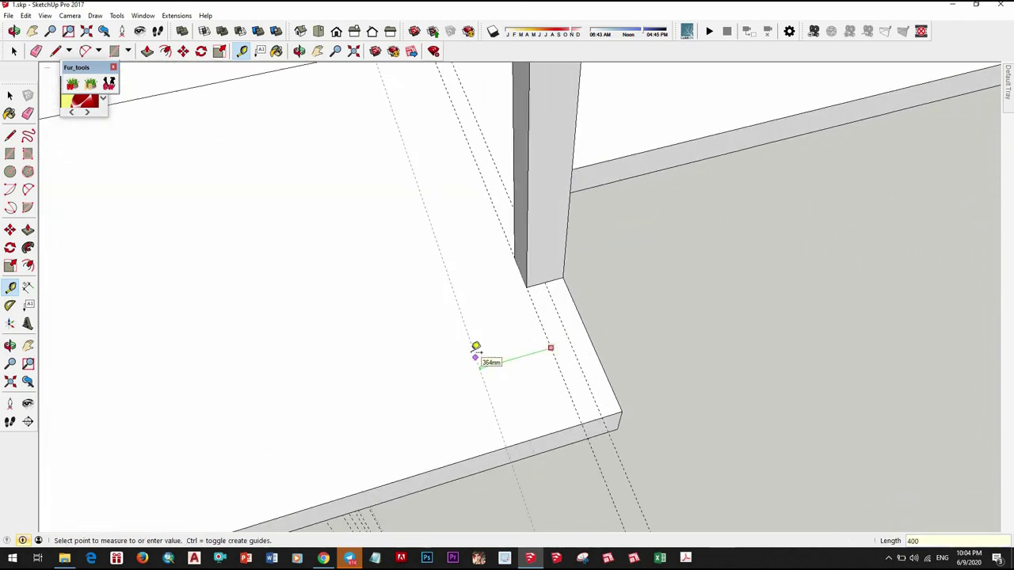
key(Return)
scroll(475, 346, down, 2)
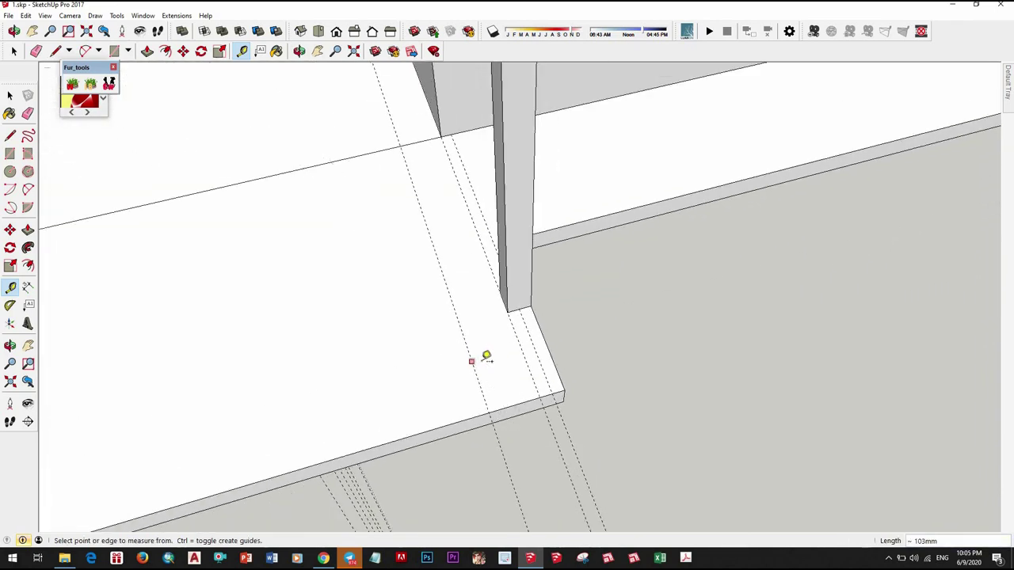
key(Return)
mouse_move(661, 382)
middle_down()
mouse_move(550, 341)
mouse_move(509, 285)
mouse_move(754, 326)
mouse_move(482, 285)
middle_up()
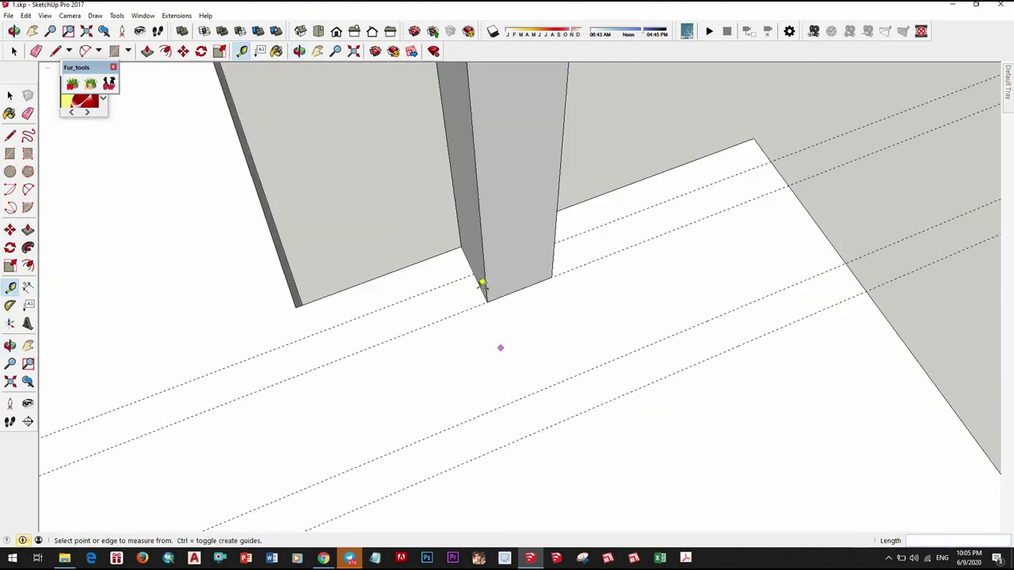
key(space)
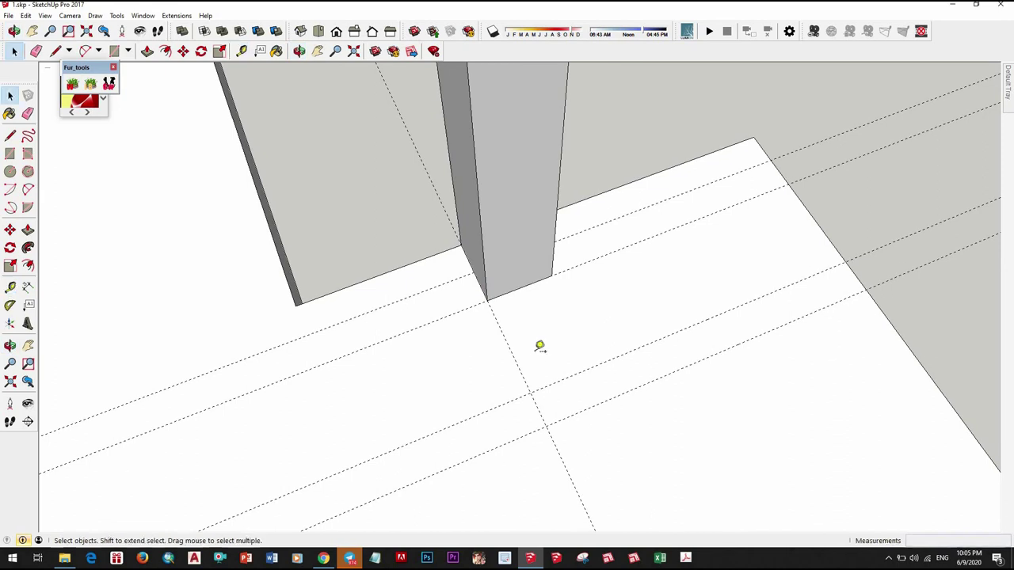
key(r)
click(520, 287)
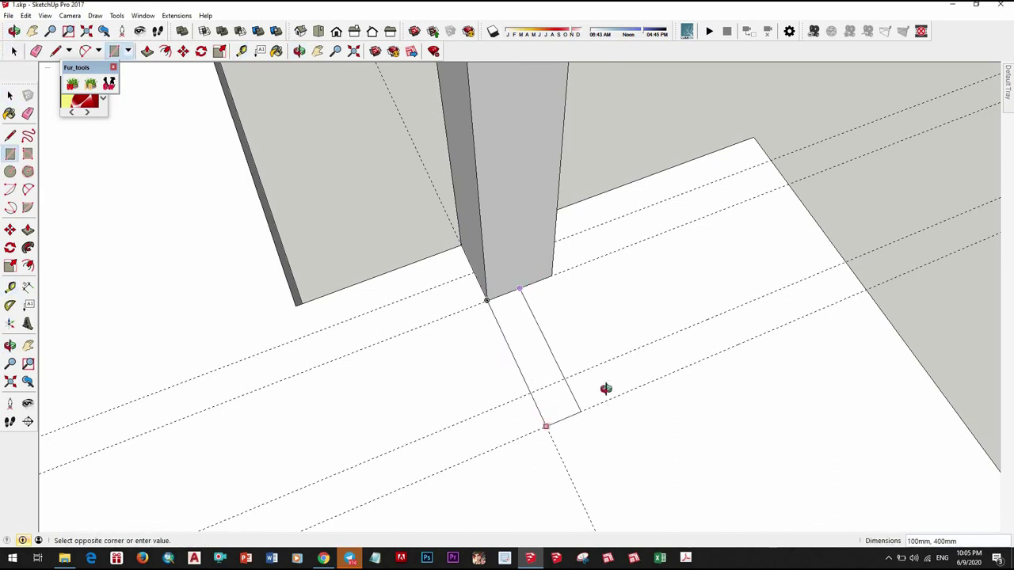
Finish the 100mm by 400mm strip and measure a guide out from its edge
key(Return)
mouse_move(605, 388)
middle_down()
mouse_move(369, 378)
mouse_move(515, 358)
middle_up()
key(t)
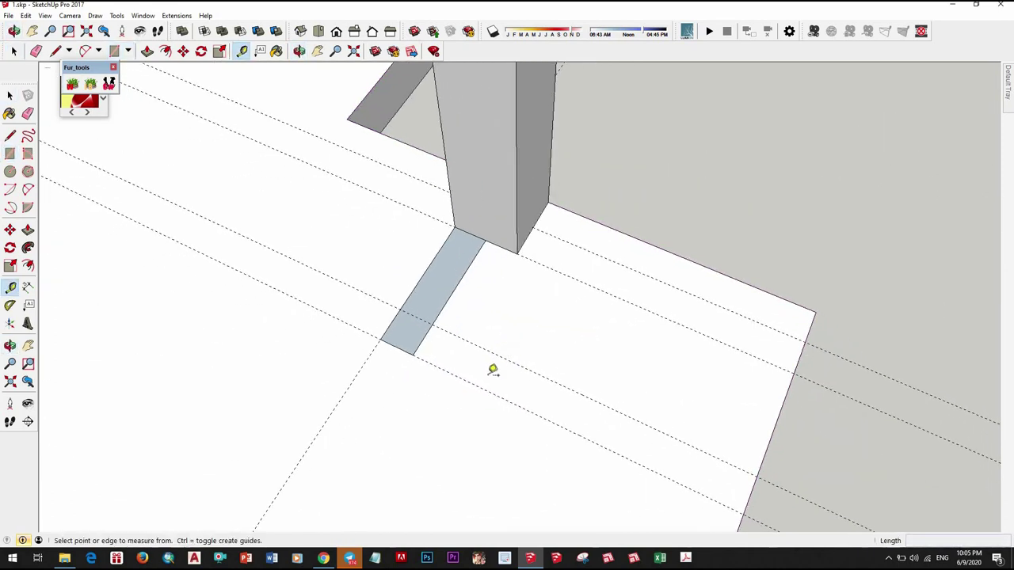
scroll(466, 276, up, 1)
click(465, 268)
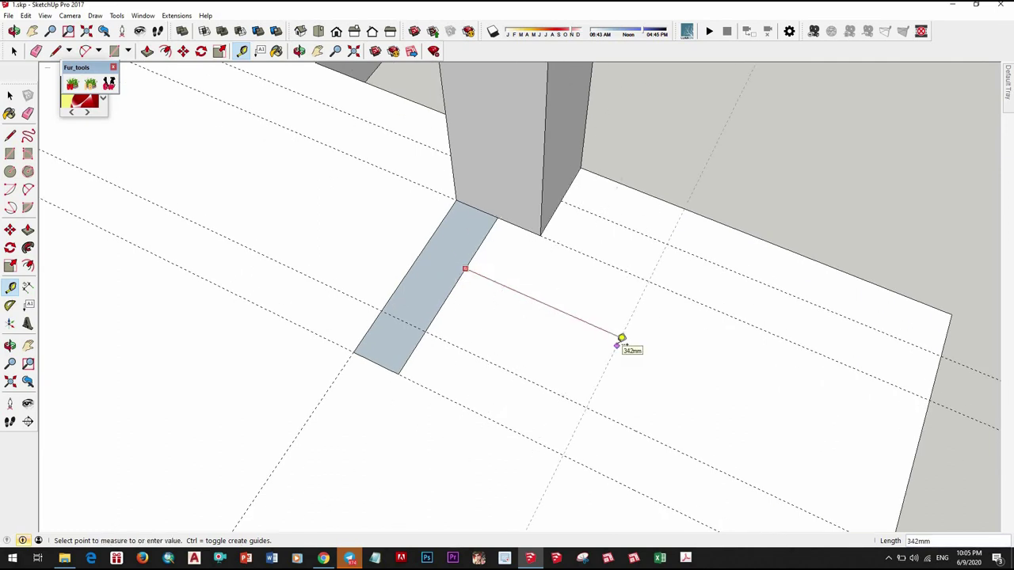
middle_drag(649, 333, 584, 332)
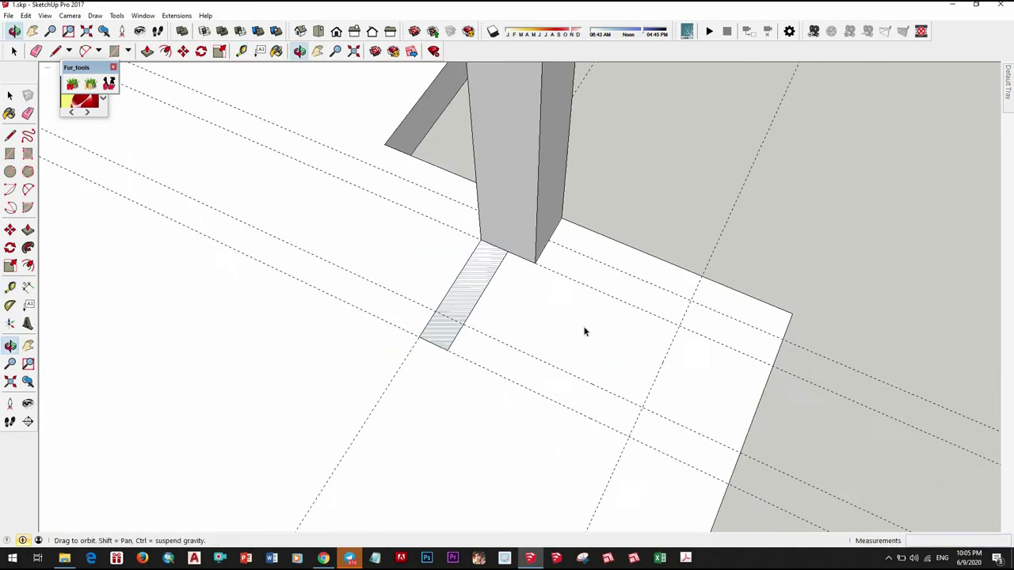
key(space)
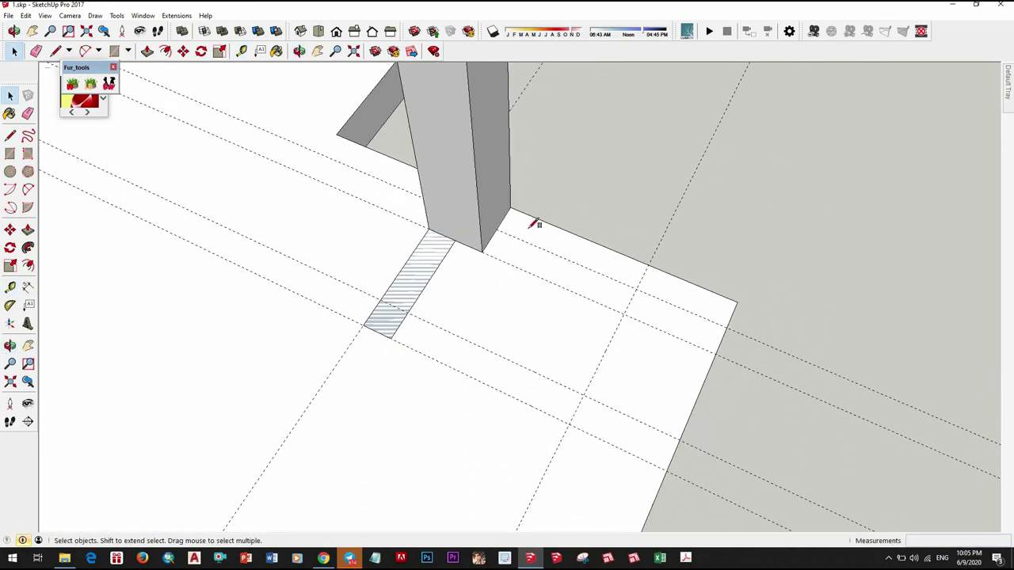
Add a slab guide, draw another 100mm strip from the guide crossing, and select the left strip
key(r)
click(510, 208)
text(500mm, 100mm)
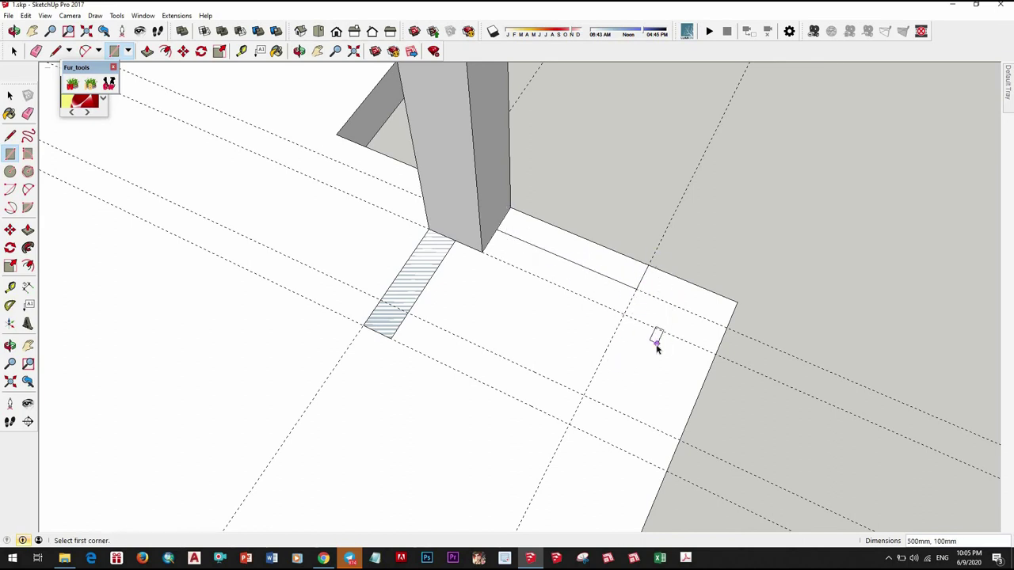
key(space)
key(t)
click(615, 332)
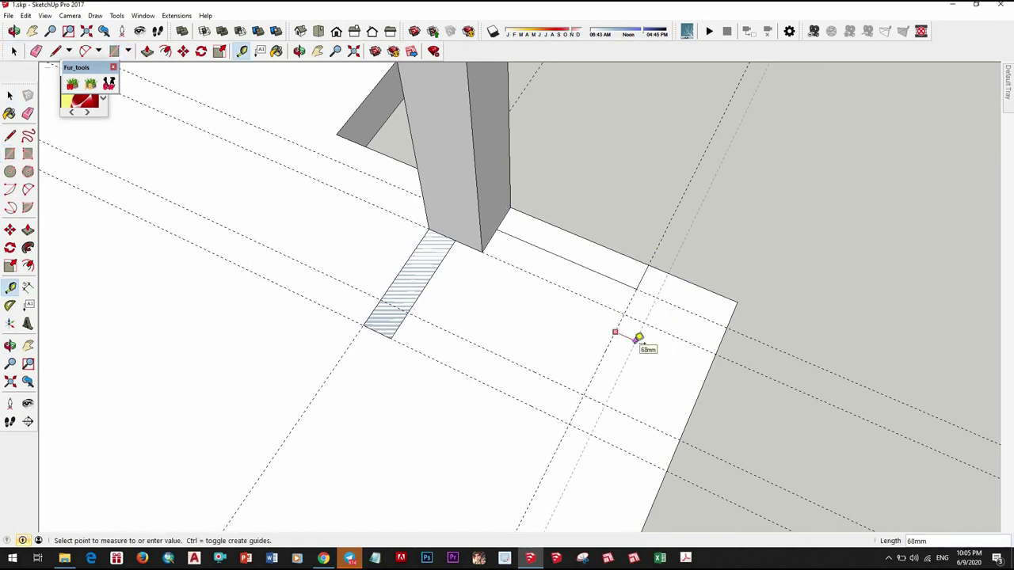
key(r)
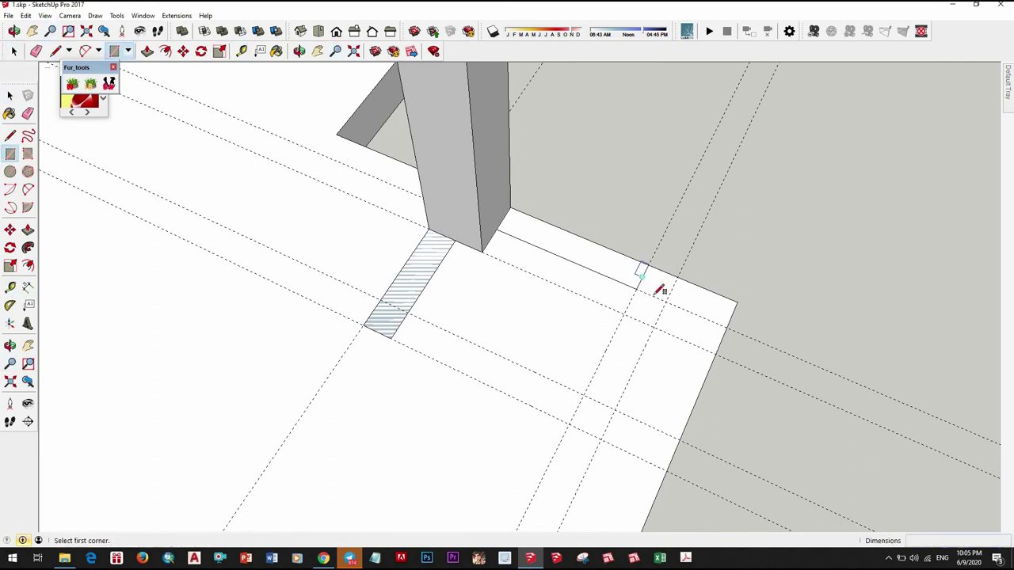
click(647, 264)
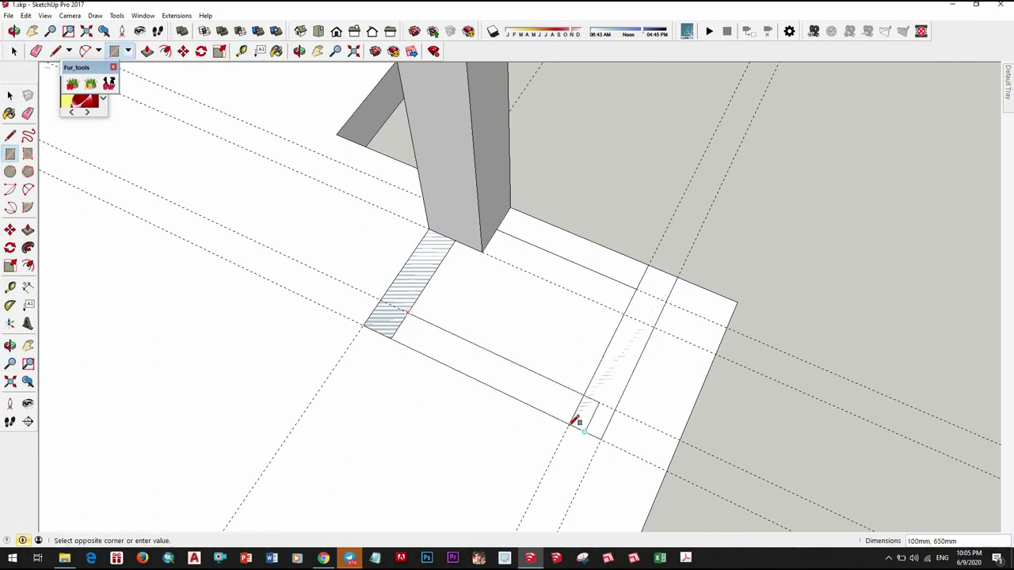
mouse_move(524, 436)
middle_down()
mouse_move(735, 369)
mouse_move(536, 351)
mouse_move(450, 425)
mouse_move(443, 391)
mouse_move(504, 413)
mouse_move(489, 403)
mouse_move(464, 422)
mouse_move(333, 270)
middle_up()
drag(424, 441, 441, 439)
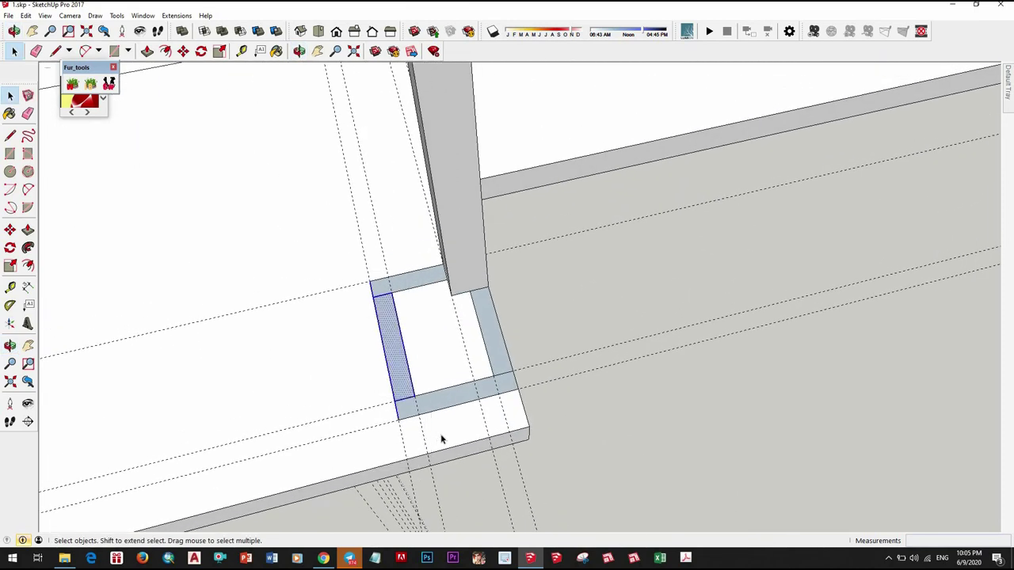
Move the left strip into place to close the frame around the pillar
key(m)
scroll(441, 432, up, 1)
click(442, 431)
text(100)
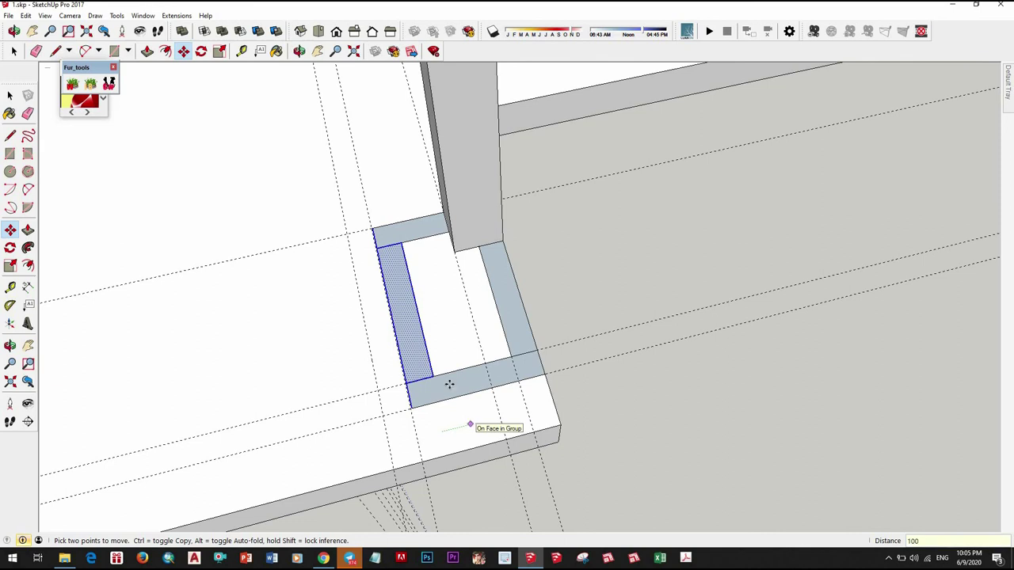
key(Return)
scroll(521, 409, down, 2)
Erase the stray edges left inside the strip frame
key(space)
middle_drag(520, 409, 565, 430)
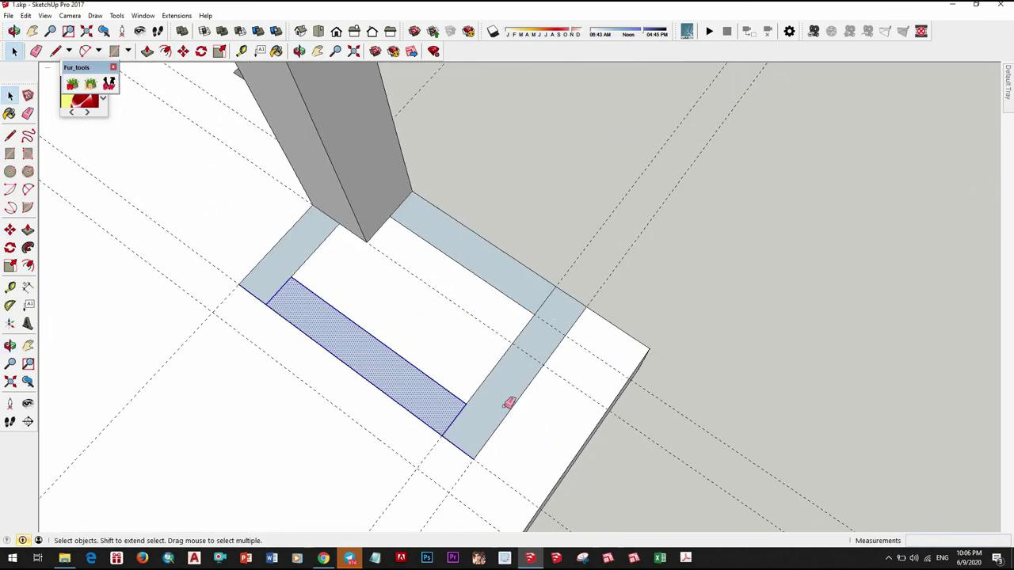
key(e)
scroll(437, 422, up, 2)
click(437, 422)
mouse_move(439, 337)
middle_down()
mouse_move(639, 362)
mouse_move(609, 364)
middle_up()
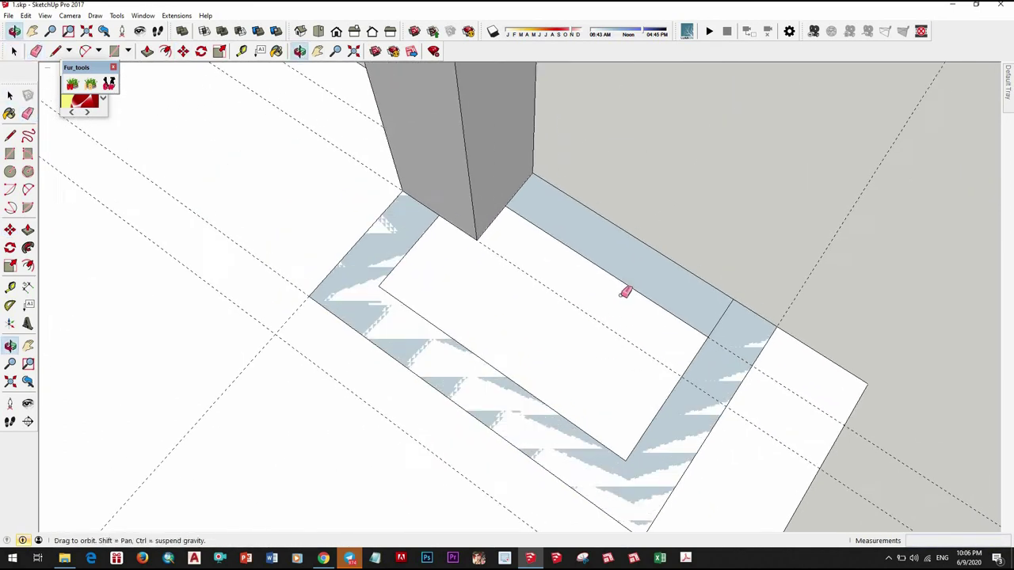
scroll(606, 419, down, 2)
key(space)
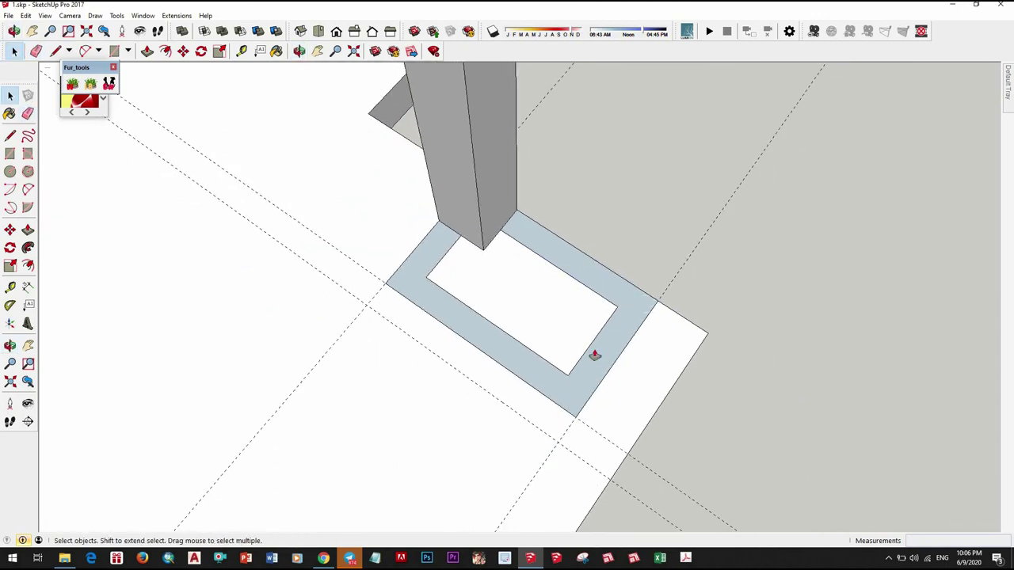
Push/Pull the frame face up to the pillar's height
click(594, 356)
key(p)
click(595, 316)
scroll(590, 292, up, 3)
scroll(590, 292, down, 3)
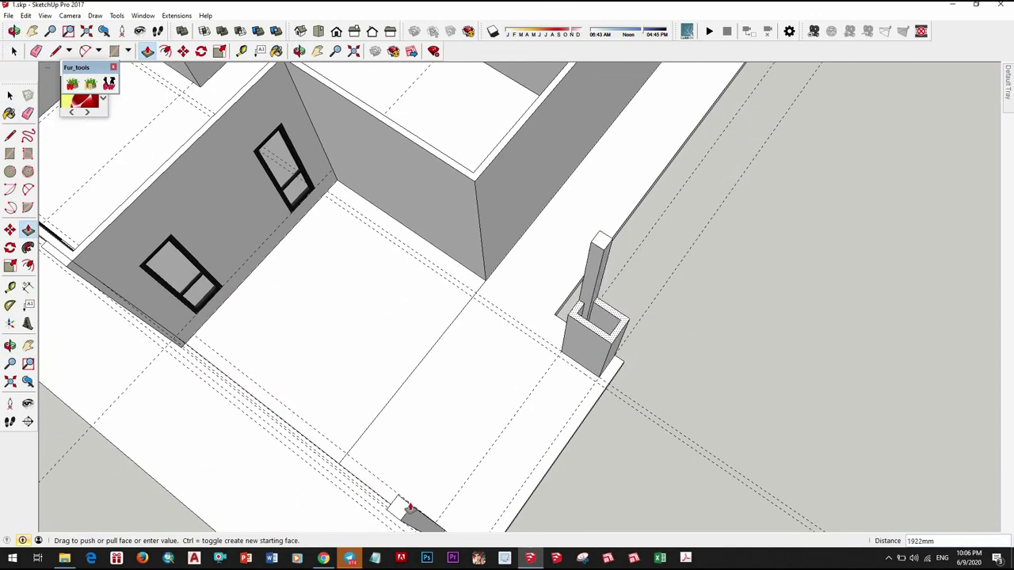
click(654, 389)
Orbit out to view the new pillar casing against the whole house
mouse_move(654, 389)
middle_down()
mouse_move(386, 147)
mouse_move(602, 301)
middle_up()
scroll(602, 301, up, 4)
key(space)
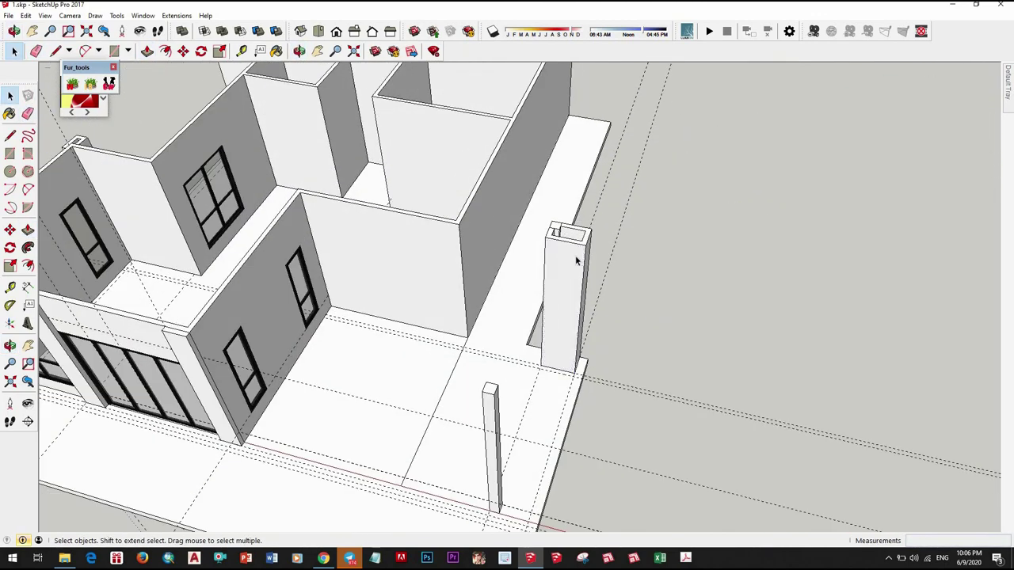
right_click(563, 300)
click(695, 269)
scroll(599, 387, down, 4)
Orbit and zoom in on the small pillar on the floor slab
middle_drag(599, 388, 544, 357)
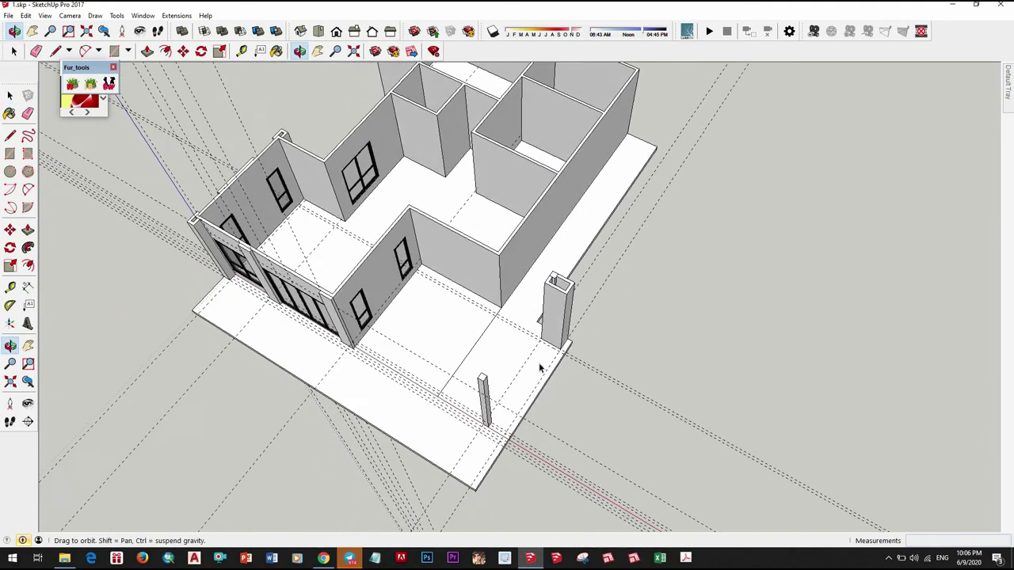
scroll(578, 304, up, 4)
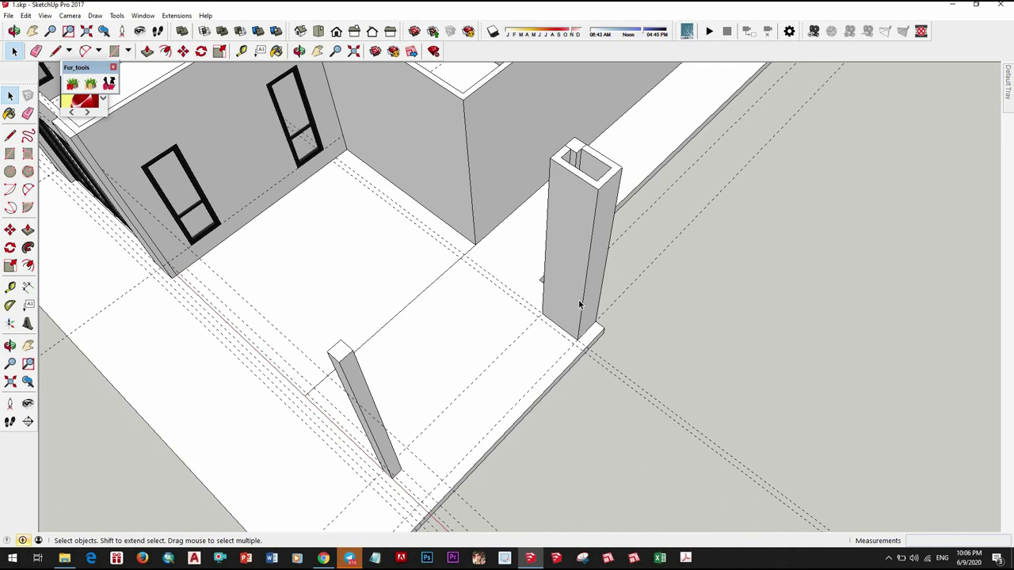
scroll(534, 319, up, 3)
mouse_move(460, 421)
middle_down()
mouse_move(389, 276)
mouse_move(365, 314)
middle_up()
scroll(394, 319, up, 2)
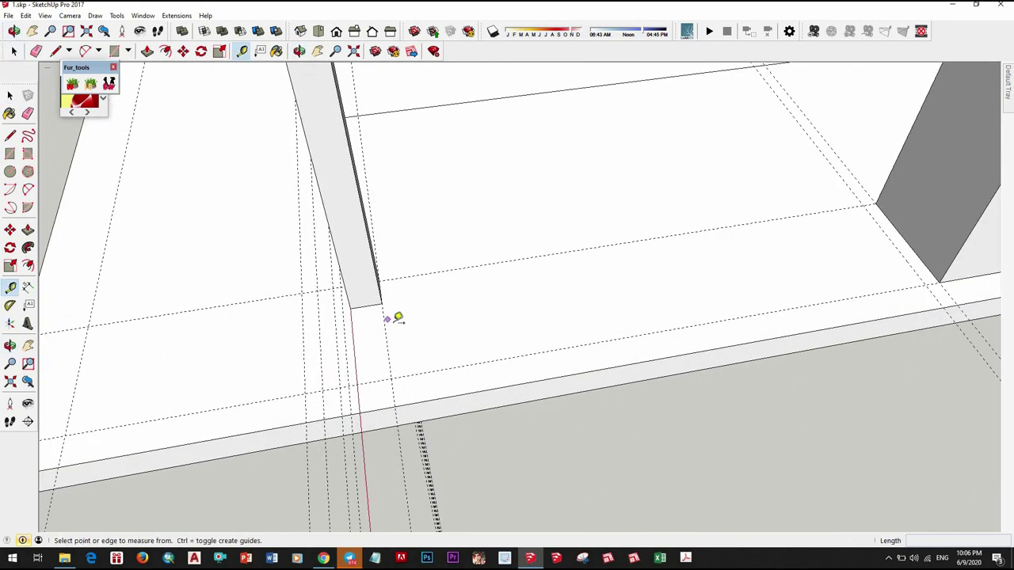
Measure a guide 750mm out from the small pillar's base, starting a 100mm offset
click(386, 344)
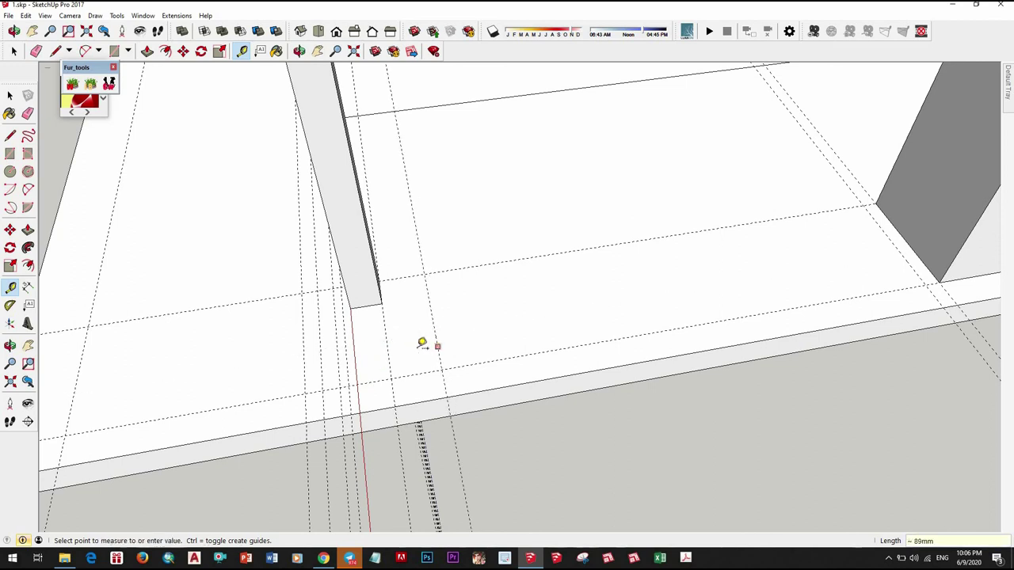
scroll(424, 343, down, 2)
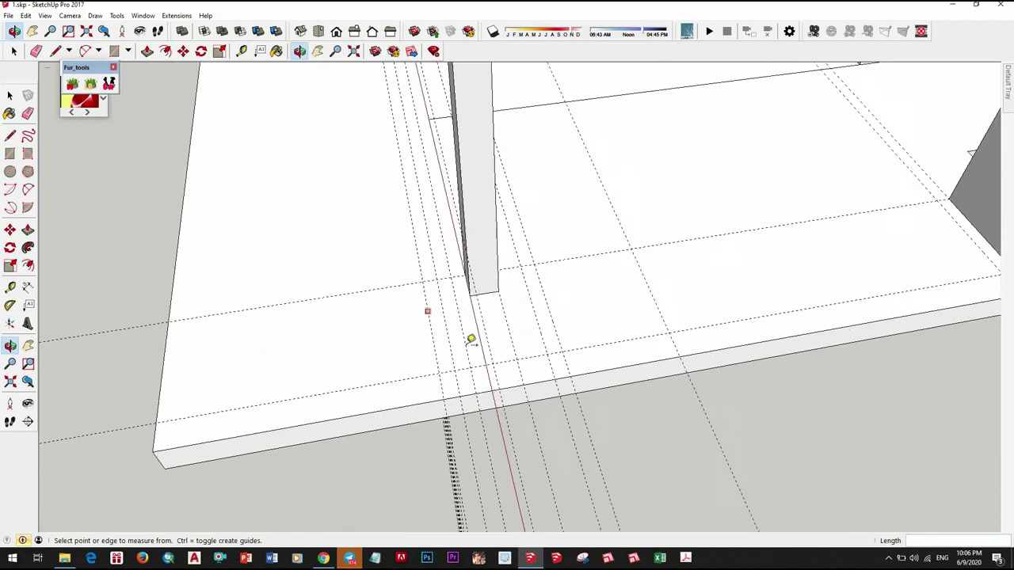
mouse_move(471, 339)
middle_down()
mouse_move(593, 420)
mouse_move(610, 354)
mouse_move(606, 387)
middle_up()
scroll(475, 369, up, 1)
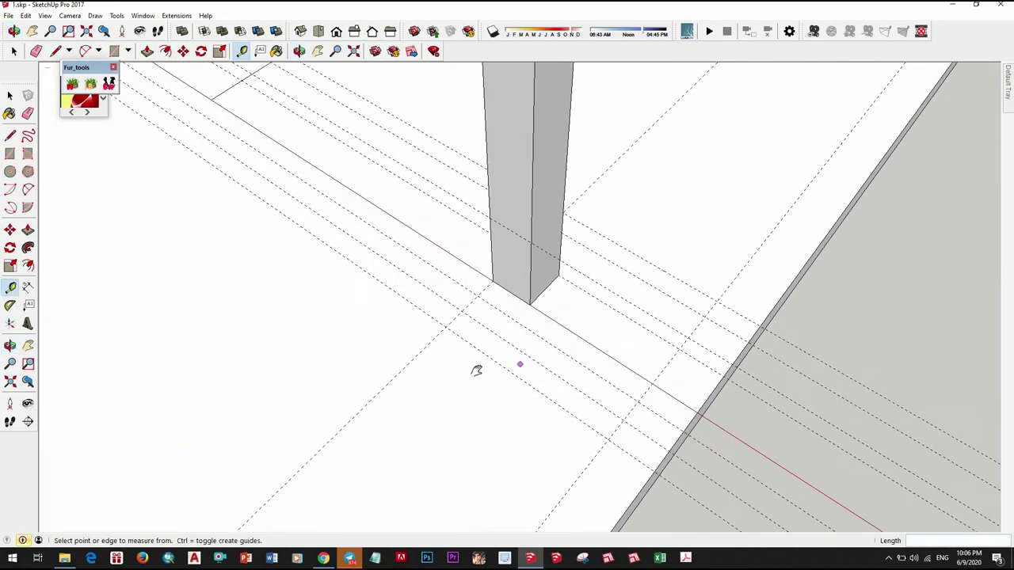
mouse_move(475, 369)
middle_down()
mouse_move(534, 369)
mouse_move(442, 422)
middle_up()
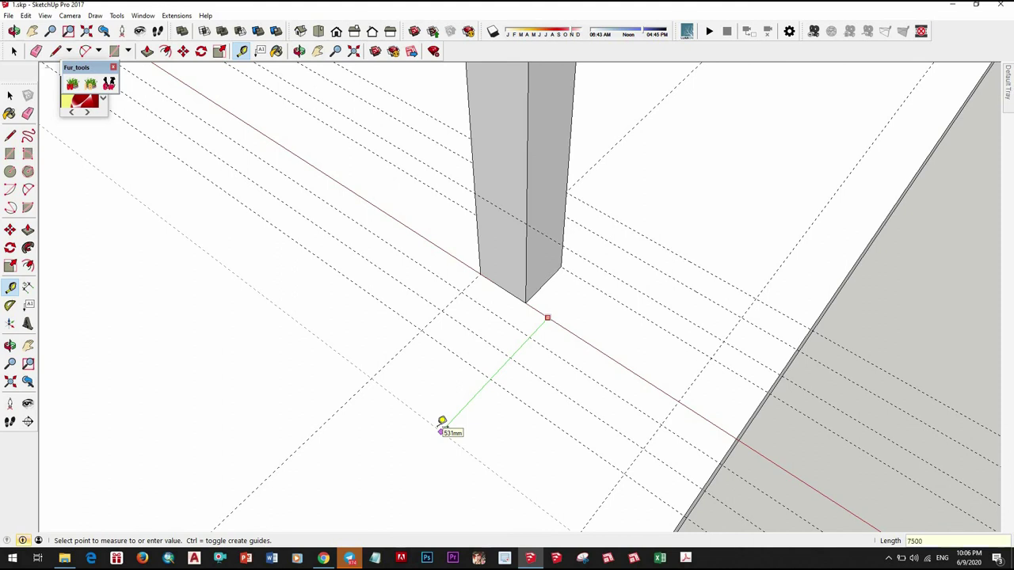
scroll(442, 420, down, 2)
scroll(489, 385, down, 2)
scroll(496, 385, up, 2)
scroll(512, 325, up, 1)
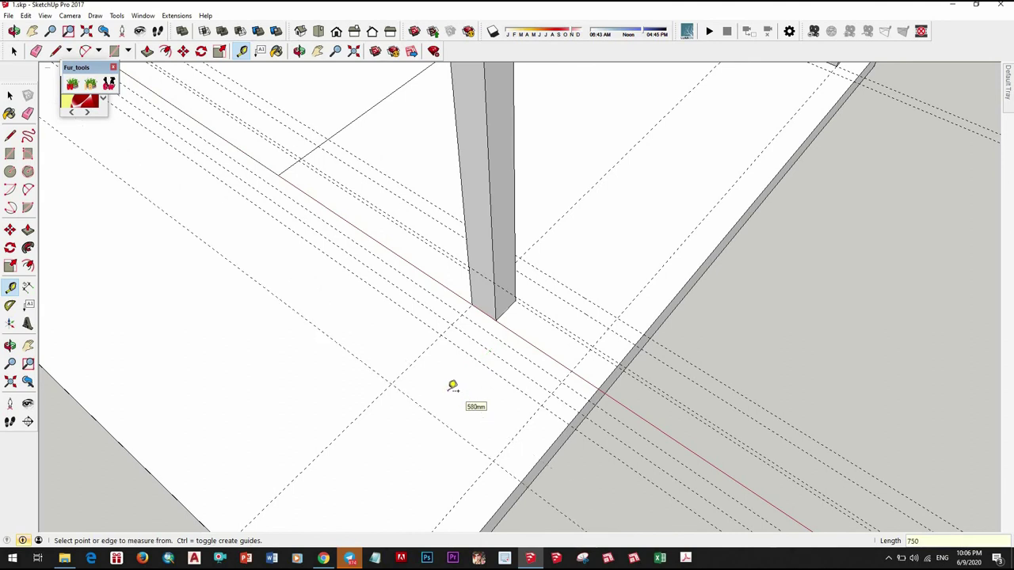
scroll(453, 385, down, 2)
scroll(455, 373, up, 2)
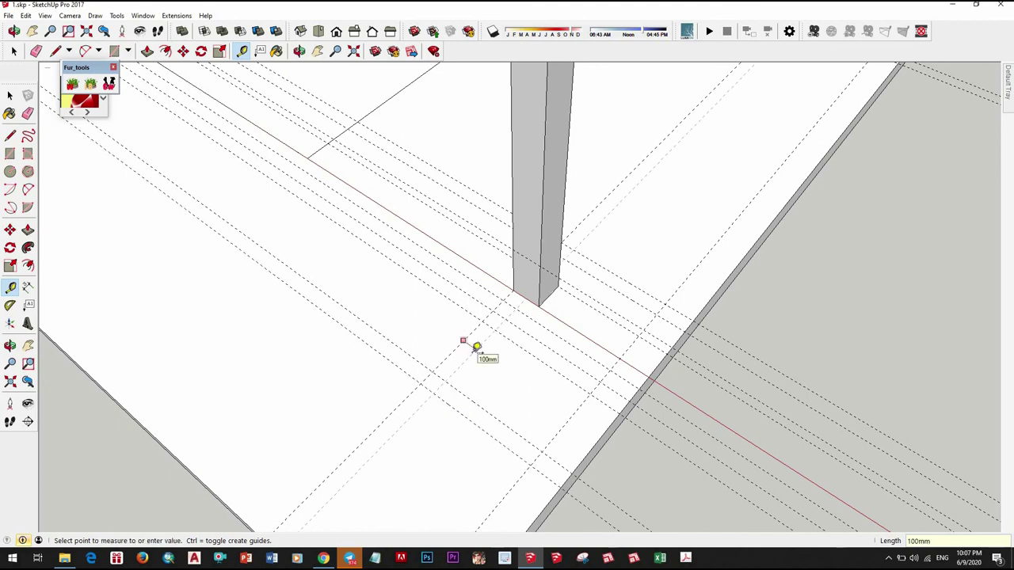
Draw two 100mm strips along the small pillar's base and beside it
key(d)
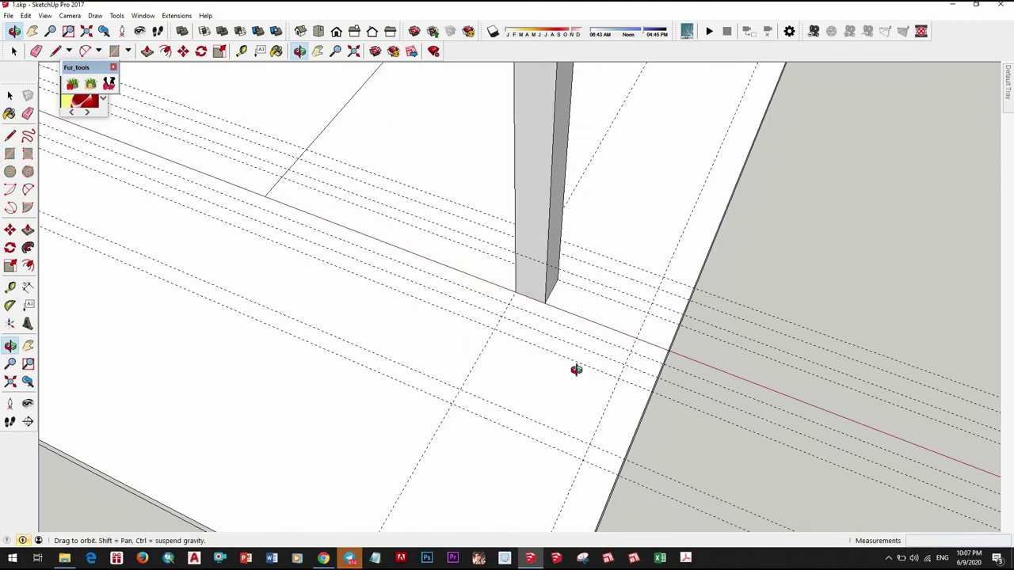
middle_drag(487, 350, 529, 289)
click(526, 291)
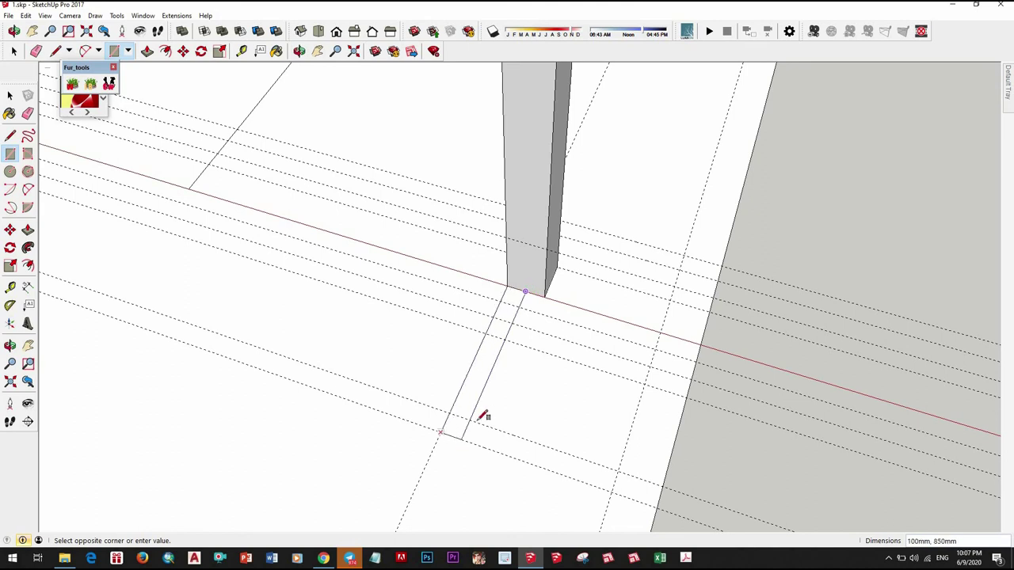
click(483, 416)
middle_drag(525, 427, 404, 384)
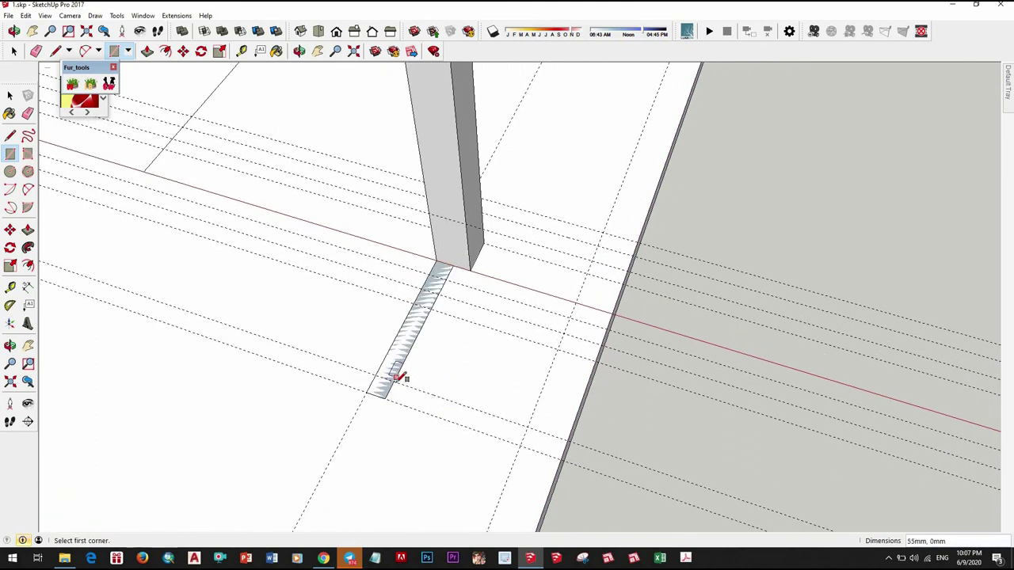
mouse_move(562, 367)
middle_down()
mouse_move(491, 369)
mouse_move(350, 270)
mouse_move(667, 290)
mouse_move(686, 312)
middle_up()
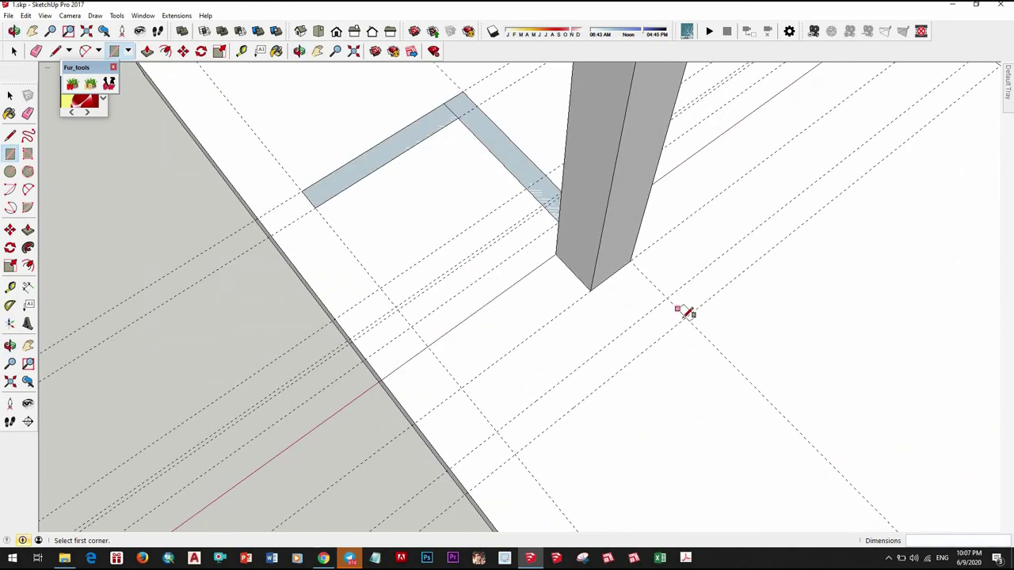
click(611, 276)
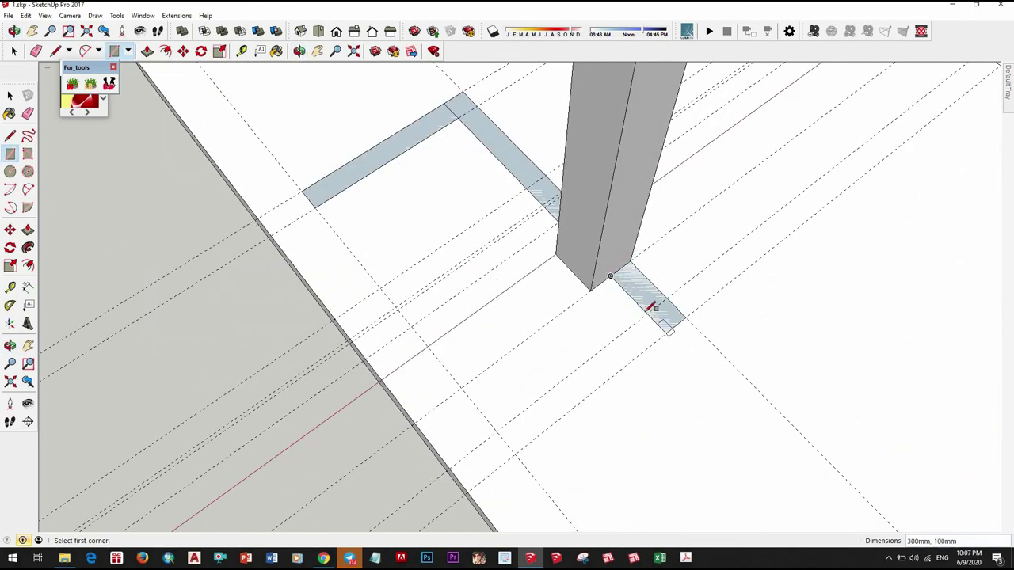
click(649, 313)
mouse_move(650, 313)
middle_down()
mouse_move(634, 351)
mouse_move(729, 367)
mouse_move(446, 282)
middle_up()
Move the top strip across to close the frame's open side
key(space)
click(445, 279)
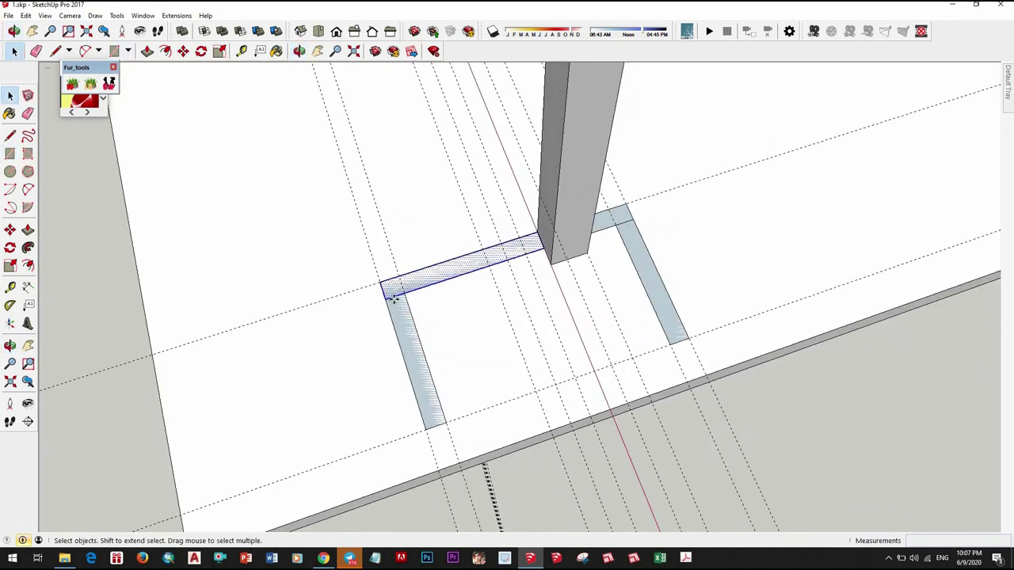
key(m)
click(432, 430)
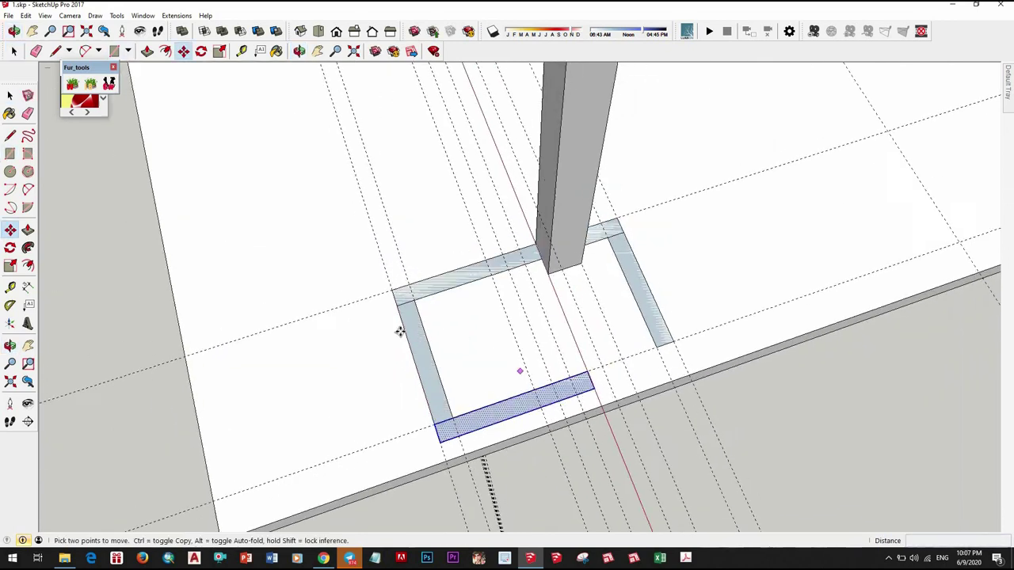
mouse_move(401, 332)
middle_down()
mouse_move(440, 423)
mouse_move(411, 435)
middle_up()
click(400, 424)
key(space)
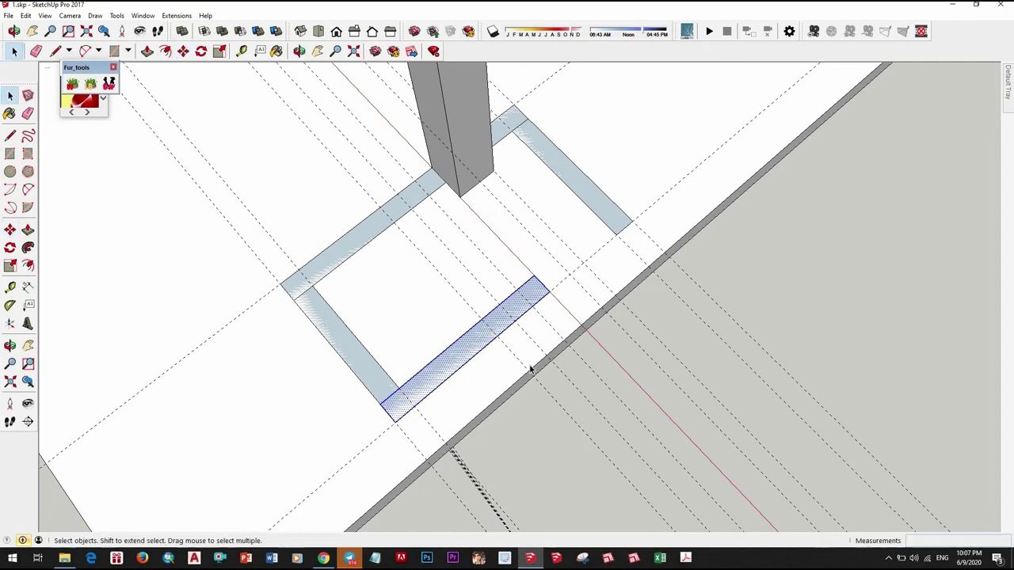
Extend the bottom strip to the right strip and erase the leftover inner edges
mouse_move(529, 369)
middle_down()
mouse_move(455, 317)
mouse_move(515, 356)
middle_up()
key(m)
click(491, 328)
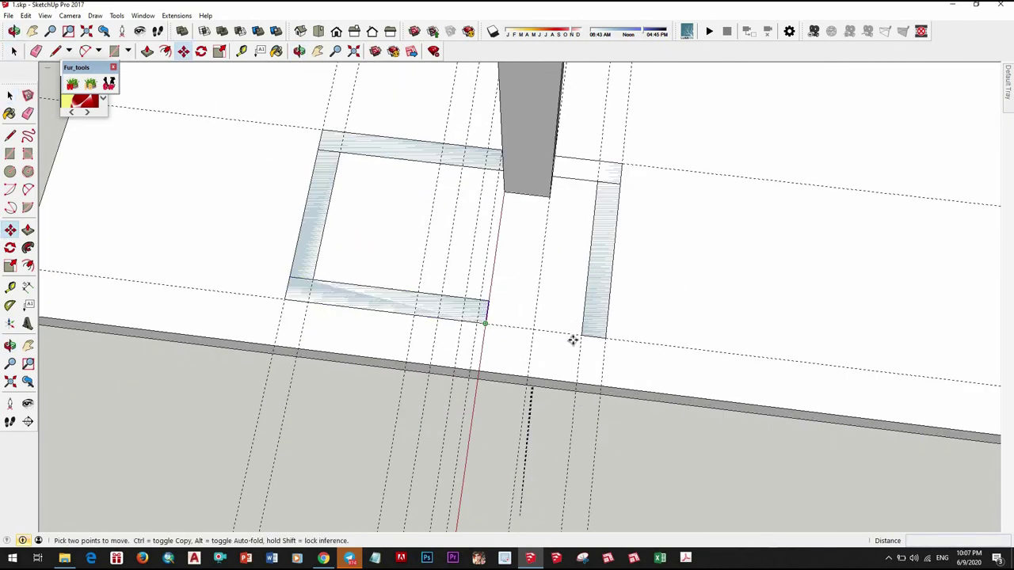
click(579, 335)
key(space)
key(e)
mouse_move(594, 330)
middle_down()
mouse_move(567, 323)
mouse_move(602, 203)
mouse_move(493, 335)
mouse_move(372, 403)
mouse_move(275, 238)
mouse_move(376, 349)
mouse_move(460, 378)
mouse_move(455, 367)
middle_up()
key(space)
Double-click the frame face with Push/Pull to raise it to the previous casing height
key(p)
double_click(452, 310)
mouse_move(451, 309)
middle_down()
mouse_move(389, 324)
mouse_move(561, 258)
middle_up()
key(space)
Select the whole hollow box pillar and check its context options
scroll(394, 395, down, 2)
middle_drag(393, 394, 507, 333)
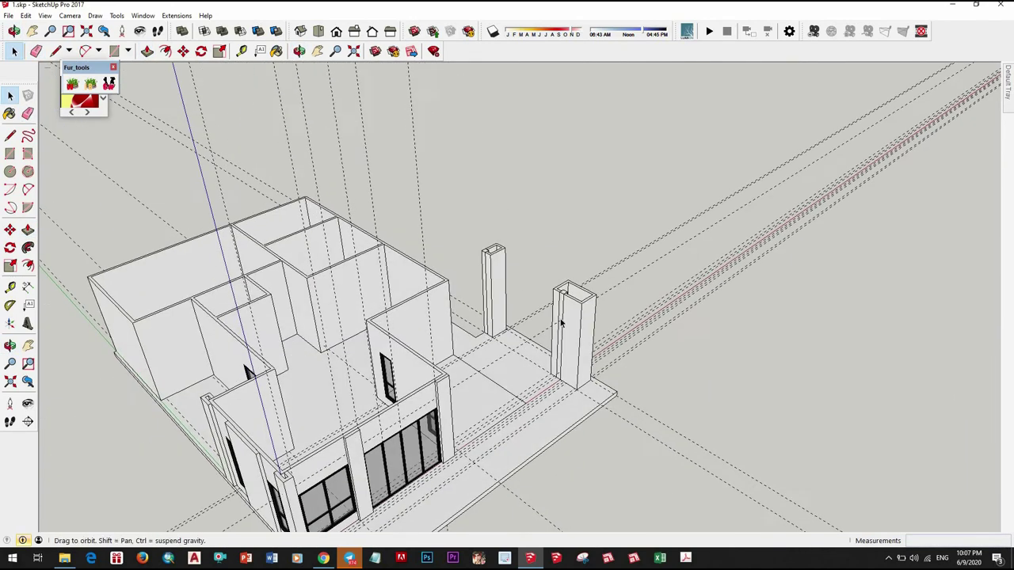
scroll(586, 317, up, 3)
triple_click(586, 316)
right_click(583, 301)
click(527, 315)
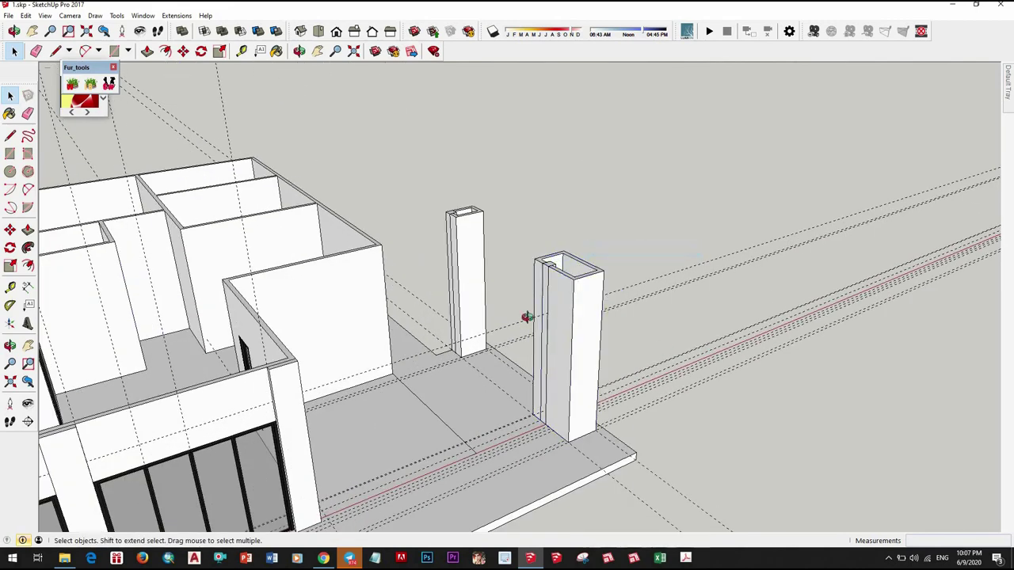
Orbit and zoom out to view both encased pillars with the whole house
scroll(527, 314, down, 3)
middle_drag(528, 315, 555, 356)
scroll(581, 405, up, 3)
scroll(581, 405, down, 3)
middle_drag(580, 404, 622, 403)
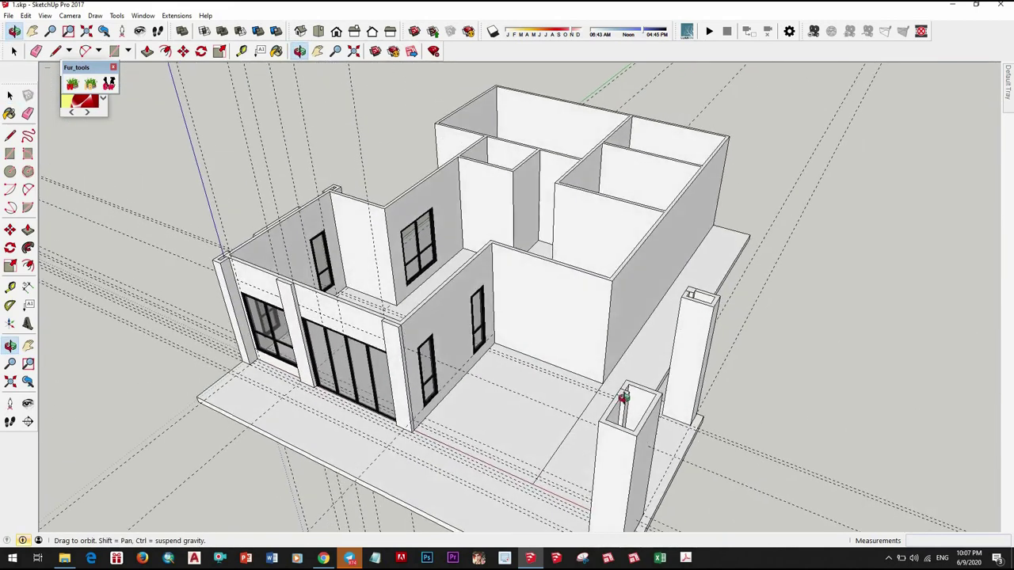
scroll(631, 402, up, 3)
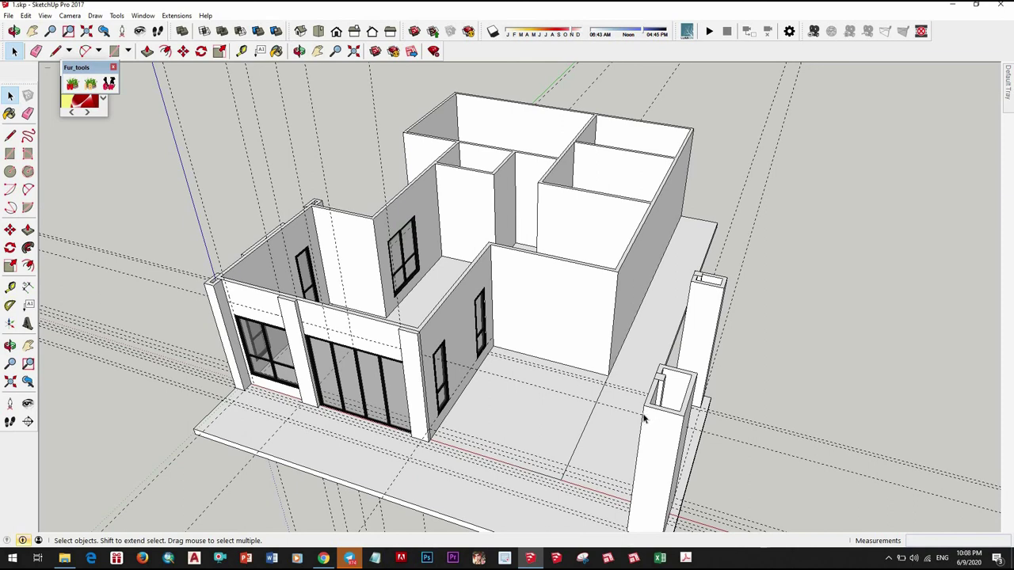
scroll(650, 405, down, 3)
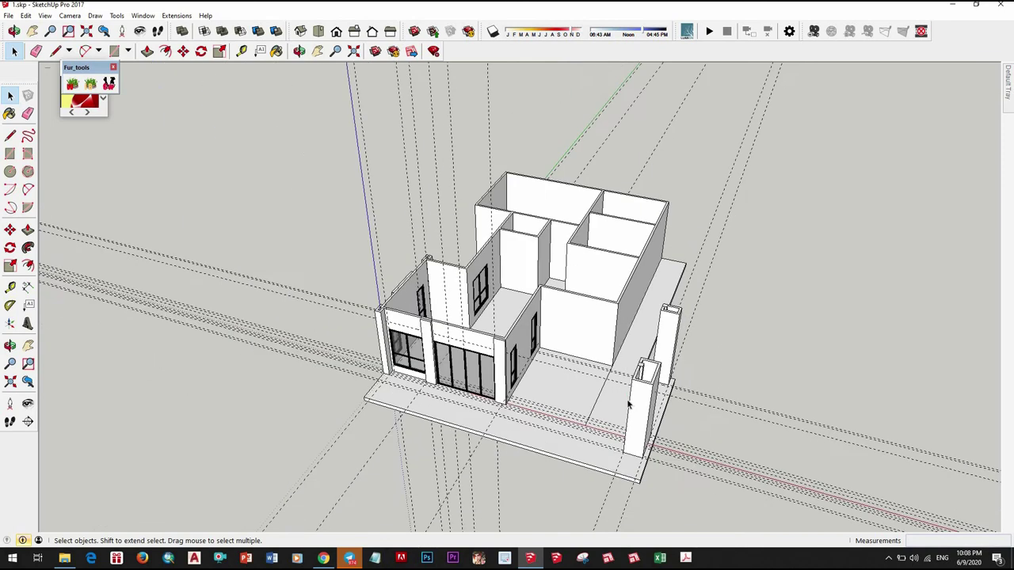
middle_drag(649, 405, 794, 207)
scroll(766, 267, up, 2)
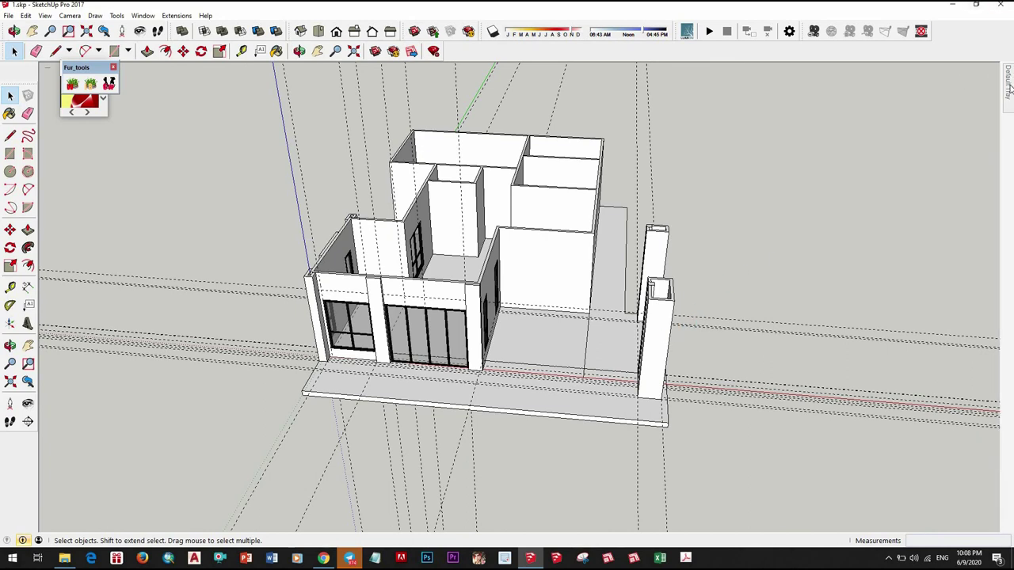
mouse_move(1007, 83)
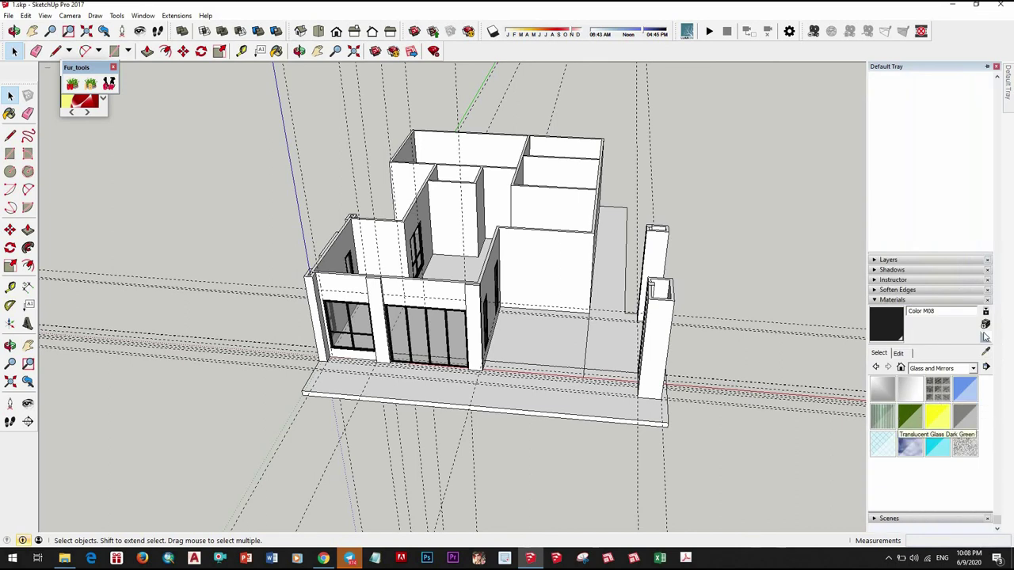
Switch the Materials tray to the Colors collection and browse its swatches
click(973, 368)
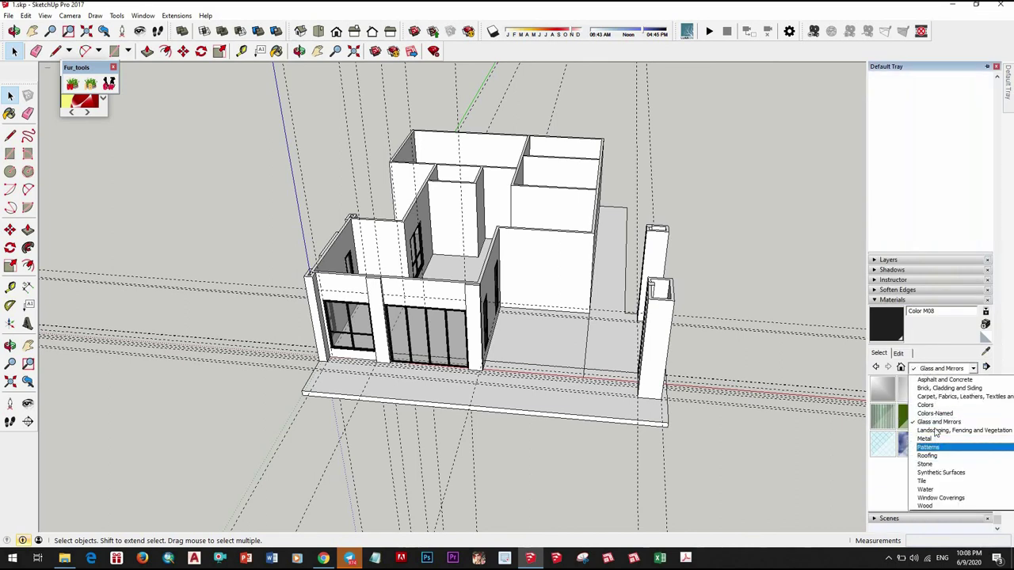
click(935, 405)
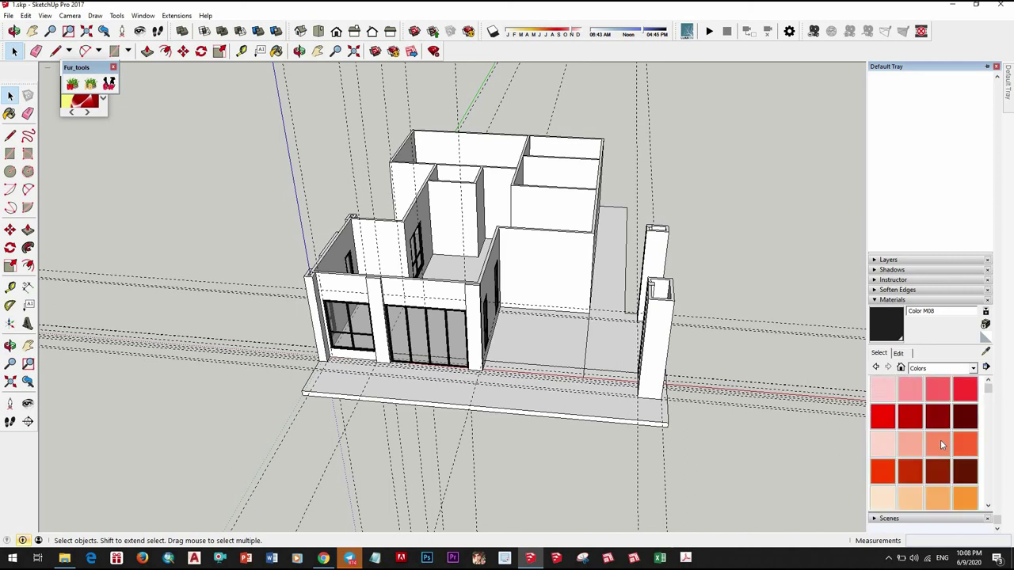
scroll(942, 446, down, 3)
scroll(931, 456, down, 3)
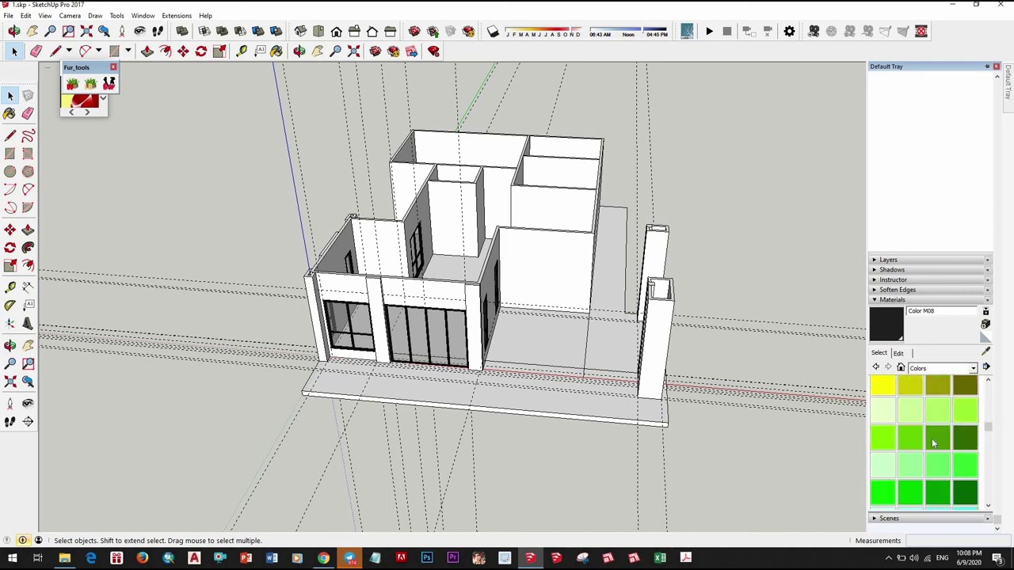
scroll(931, 455, up, 2)
scroll(931, 453, down, 1)
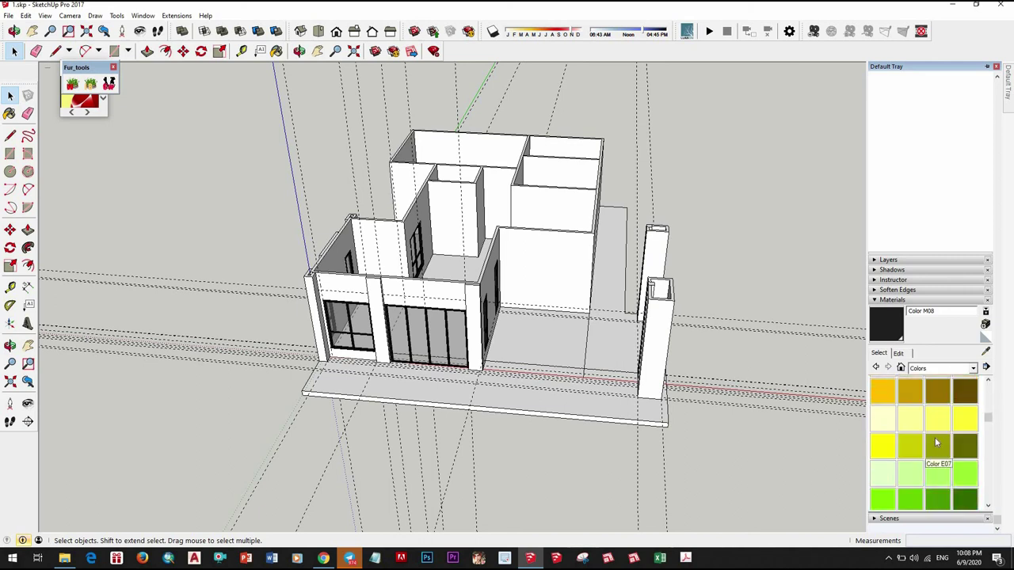
scroll(931, 440, up, 2)
scroll(939, 448, up, 2)
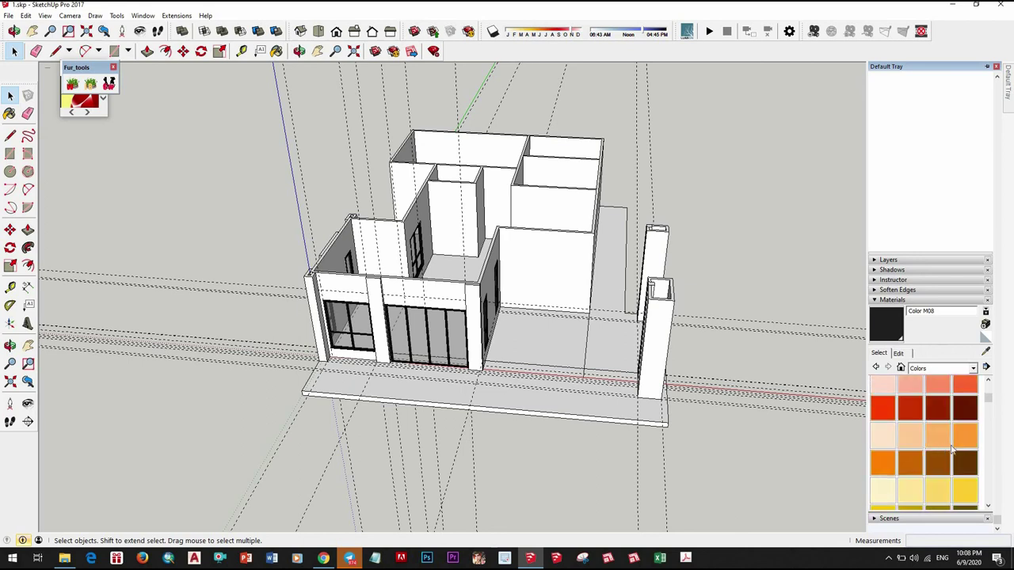
scroll(950, 443, down, 2)
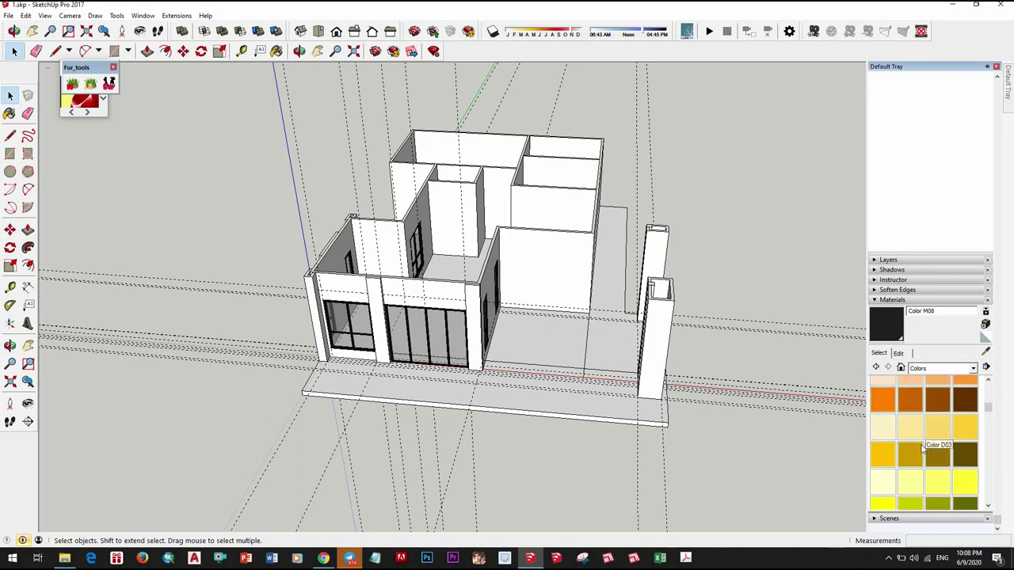
Paint the right column yellow, then repaint the column light peach
click(931, 431)
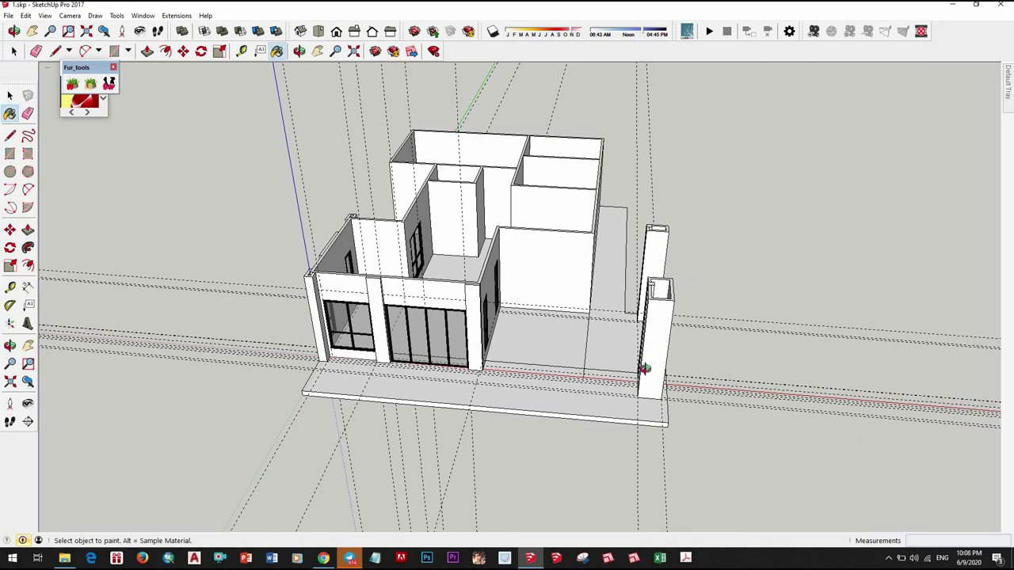
click(649, 368)
middle_drag(649, 369, 935, 238)
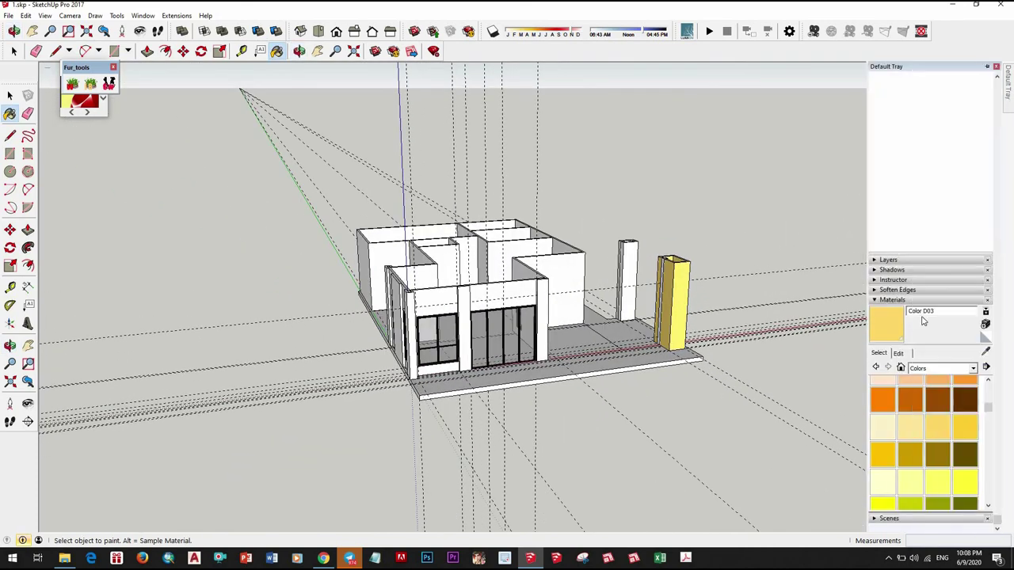
scroll(917, 453, up, 2)
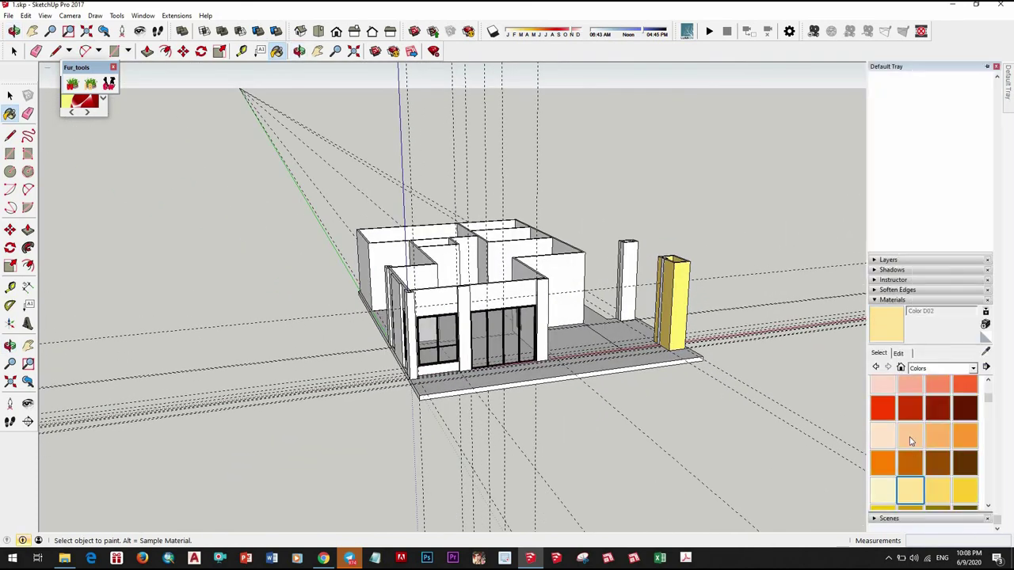
click(685, 296)
middle_drag(821, 335, 874, 334)
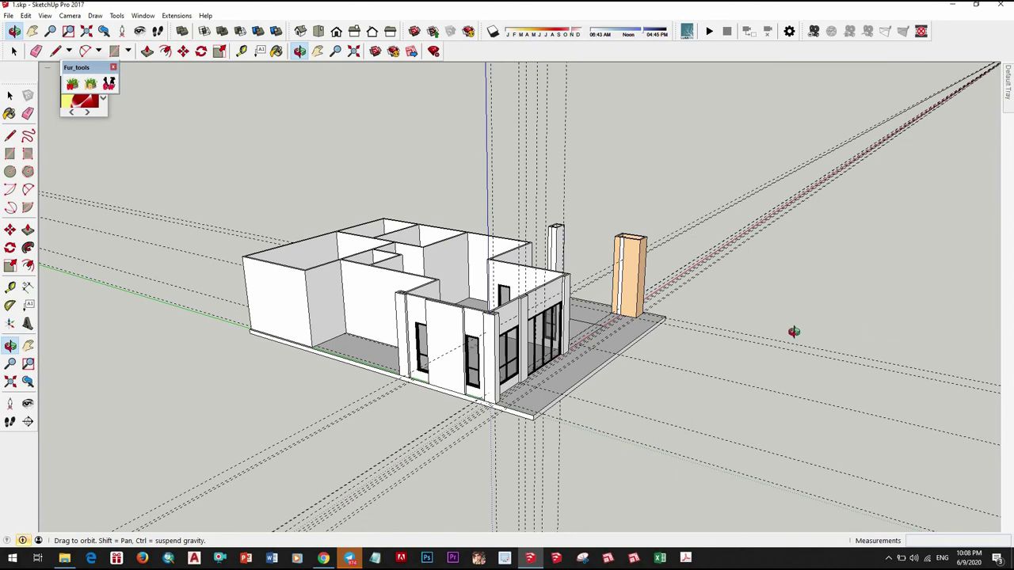
mouse_move(794, 332)
middle_down()
mouse_move(762, 335)
mouse_move(767, 328)
middle_up()
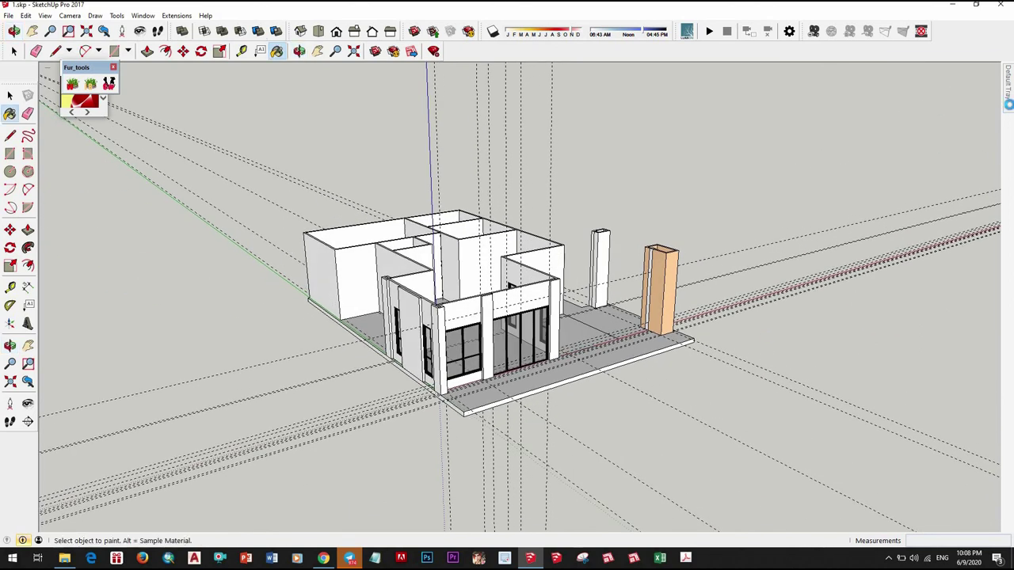
click(673, 284)
Paint a front wall pillar the same light peach colour
mouse_move(862, 289)
middle_down()
mouse_move(803, 192)
mouse_move(742, 211)
mouse_move(681, 261)
mouse_move(713, 325)
middle_up()
scroll(651, 276, up, 5)
scroll(757, 349, up, 4)
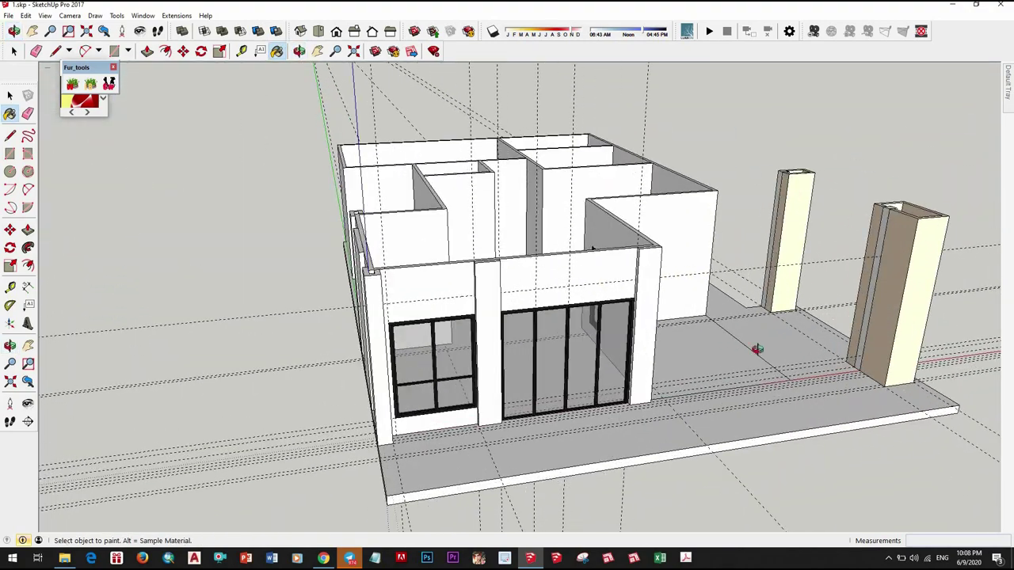
mouse_move(757, 348)
middle_down()
mouse_move(481, 335)
mouse_move(472, 356)
mouse_move(579, 316)
middle_up()
scroll(684, 341, up, 3)
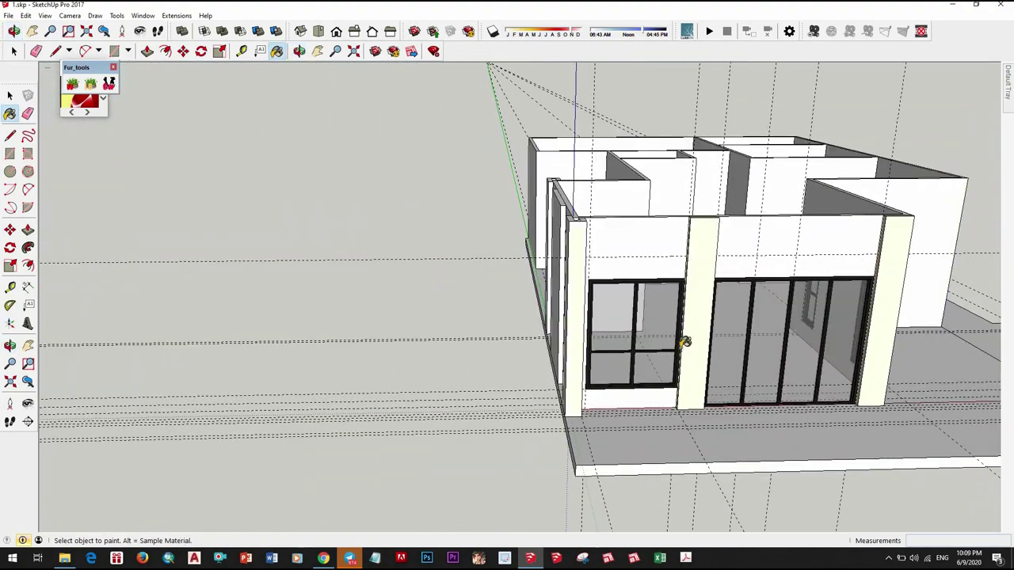
middle_drag(685, 342, 464, 242)
click(525, 267)
mouse_move(525, 267)
middle_down()
mouse_move(821, 233)
mouse_move(589, 199)
mouse_move(525, 301)
mouse_move(396, 290)
mouse_move(449, 319)
mouse_move(594, 327)
mouse_move(665, 361)
middle_up()
Orbit to a high oblique view of the house with its peach pillars
key(space)
scroll(658, 358, down, 3)
scroll(662, 366, up, 3)
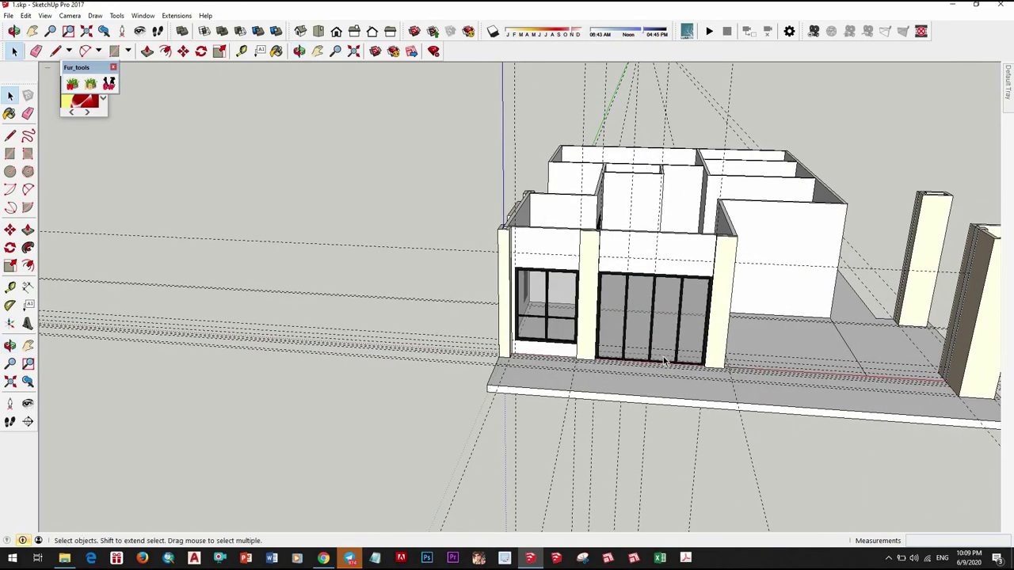
mouse_move(748, 308)
middle_down()
mouse_move(713, 389)
mouse_move(641, 396)
mouse_move(551, 348)
mouse_move(669, 399)
middle_up()
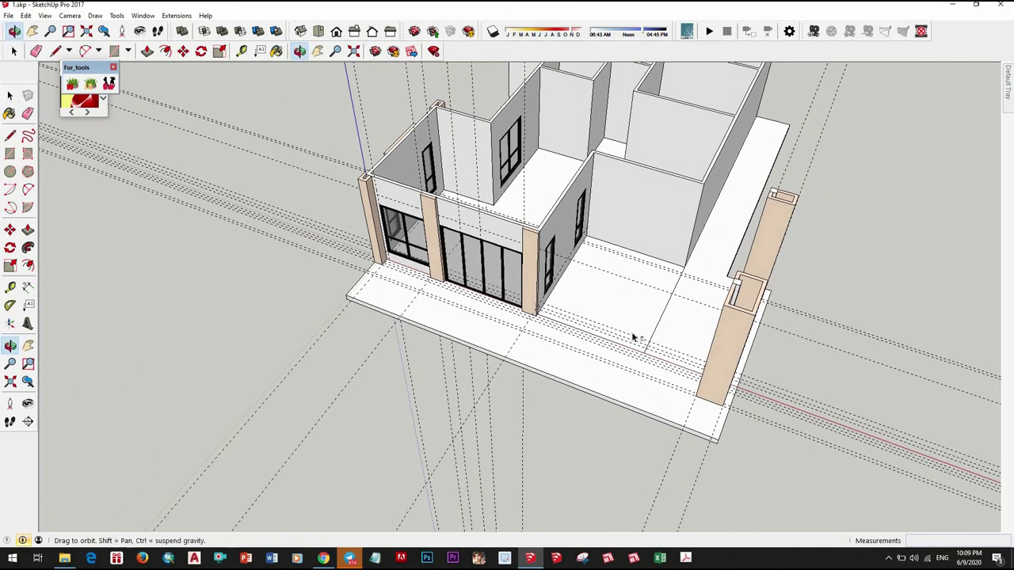
Copy the side window and set the copy down away from the wall
scroll(626, 337, up, 3)
click(513, 383)
scroll(513, 382, up, 2)
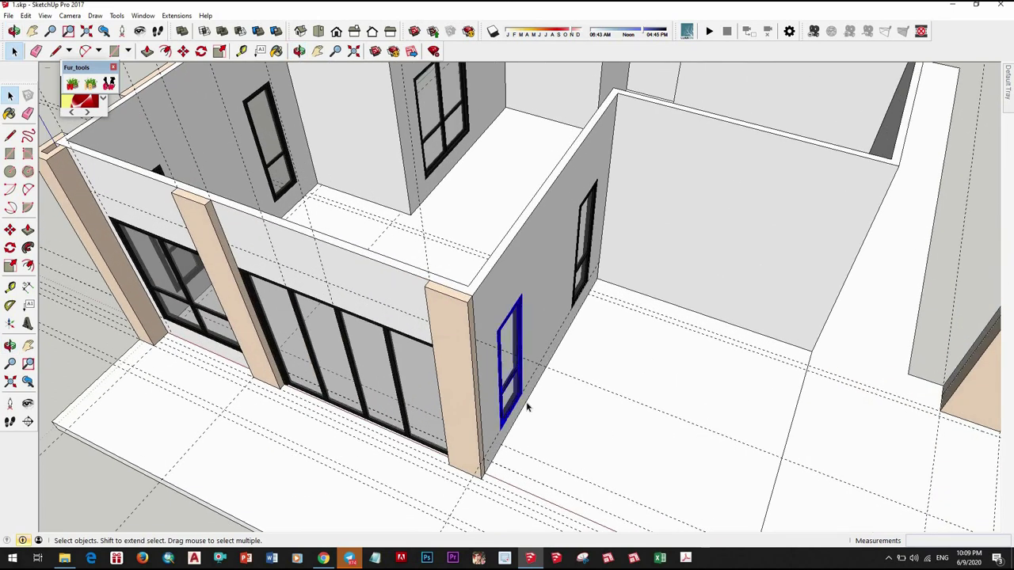
key(m)
ctrl+click(568, 423)
click(604, 433)
Rotate the window copy to face the adjoining room wall
key(space)
middle_drag(604, 433, 645, 385)
key(q)
click(602, 450)
click(613, 425)
click(631, 440)
key(space)
Move the window copy 518 mm onto the adjoining room wall
scroll(655, 395, up, 3)
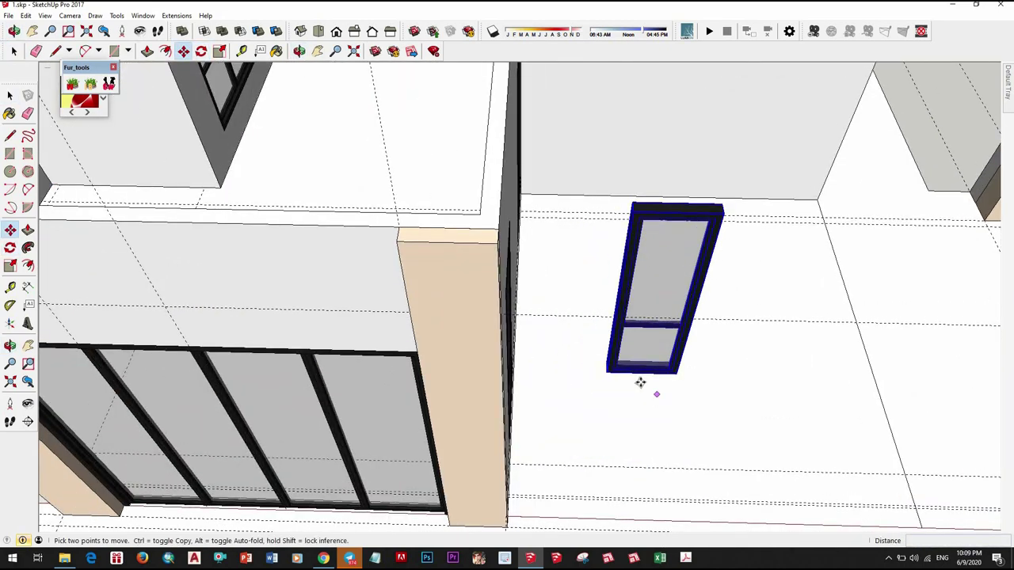
scroll(582, 281, down, 5)
middle_drag(566, 328, 672, 372)
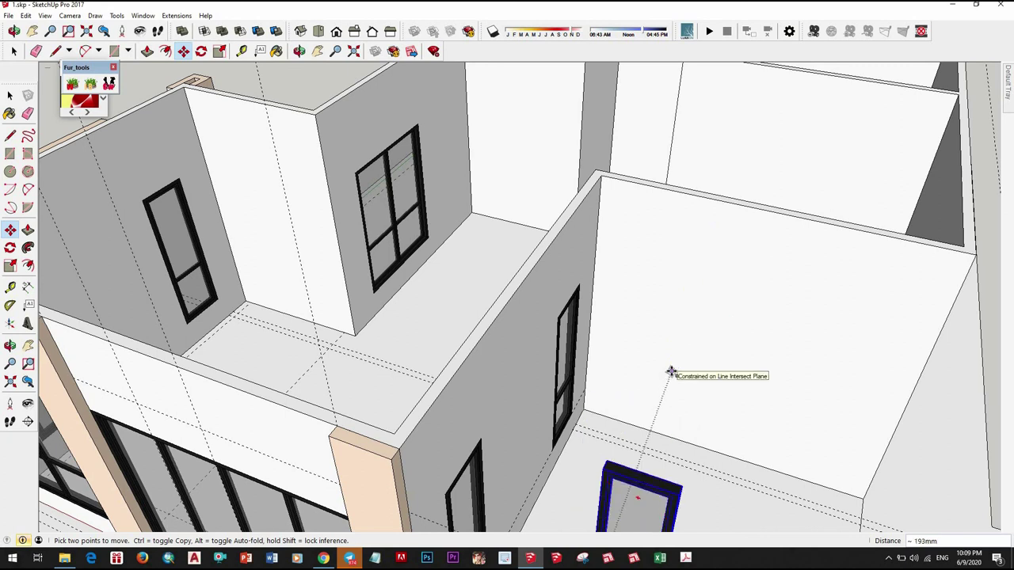
scroll(654, 417, up, 3)
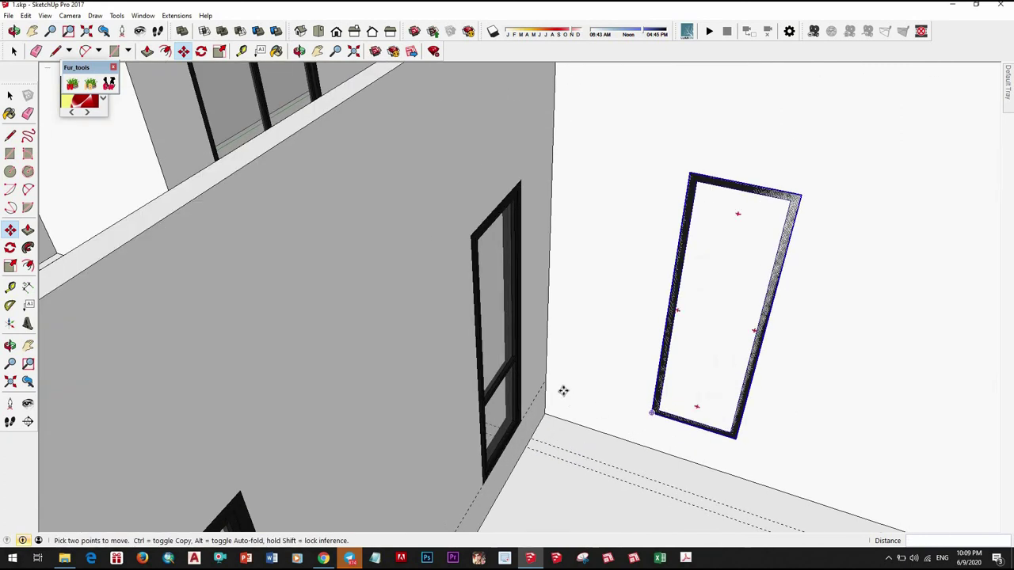
text(518)
key(Return)
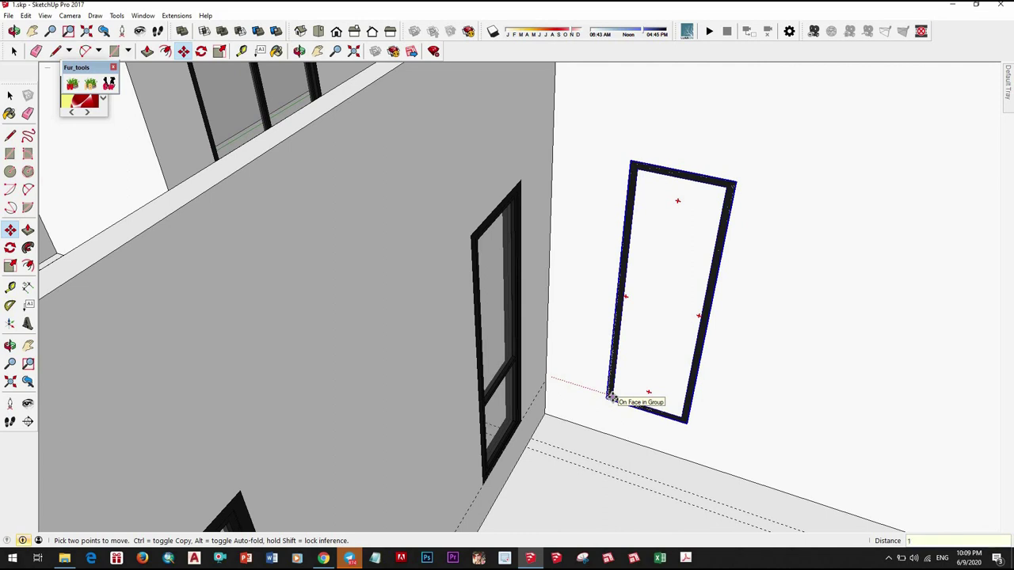
key(Escape)
key(space)
Recess the face inside the copied window's frame 30 mm into the wall
key(ctrl+a)
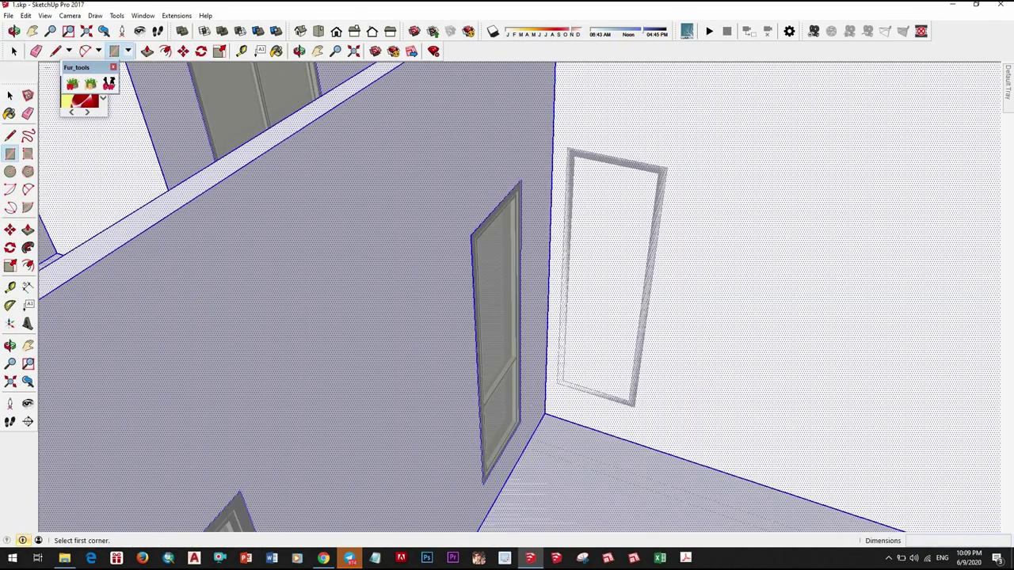
click(639, 407)
key(space)
key(p)
click(618, 239)
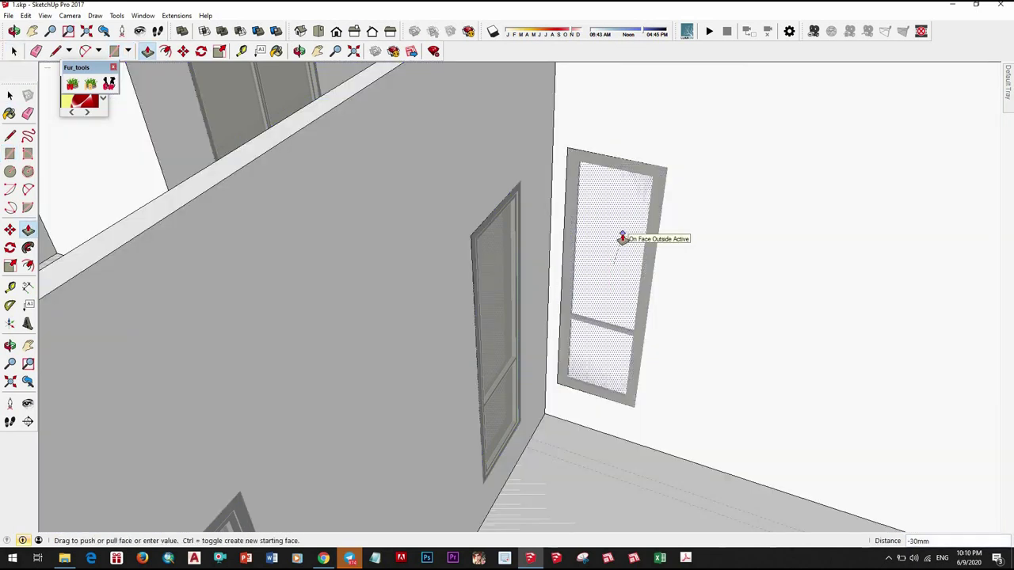
key(Return)
key(space)
scroll(652, 344, down, 5)
middle_drag(593, 286, 423, 153)
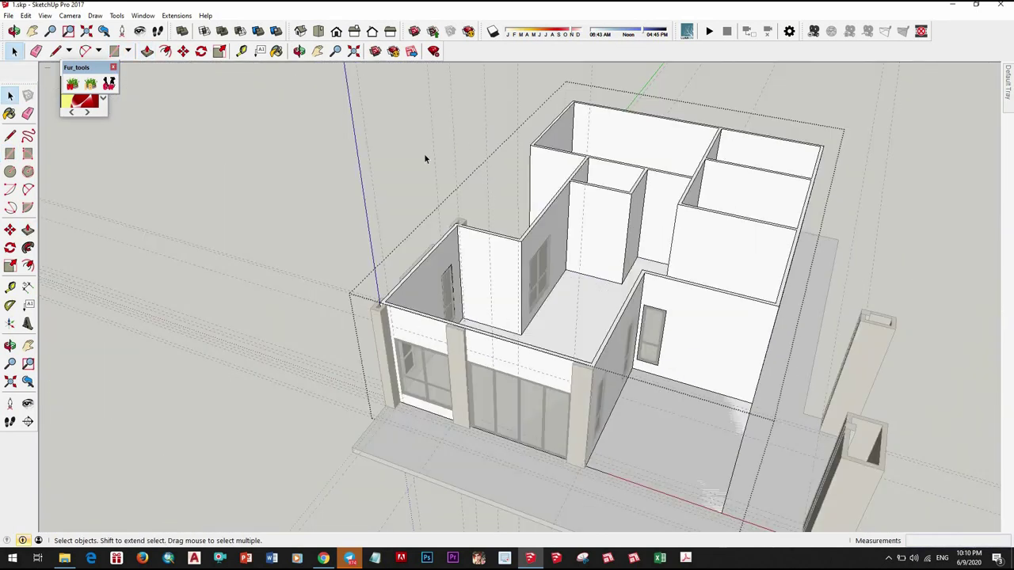
scroll(645, 338, up, 2)
scroll(645, 339, up, 3)
scroll(645, 339, up, 2)
scroll(645, 339, down, 5)
mouse_move(645, 339)
middle_down()
mouse_move(671, 226)
mouse_move(670, 276)
mouse_move(620, 337)
mouse_move(326, 336)
mouse_move(672, 344)
mouse_move(657, 285)
mouse_move(665, 315)
mouse_move(631, 319)
middle_up()
shift+middle_drag(512, 318, 492, 315)
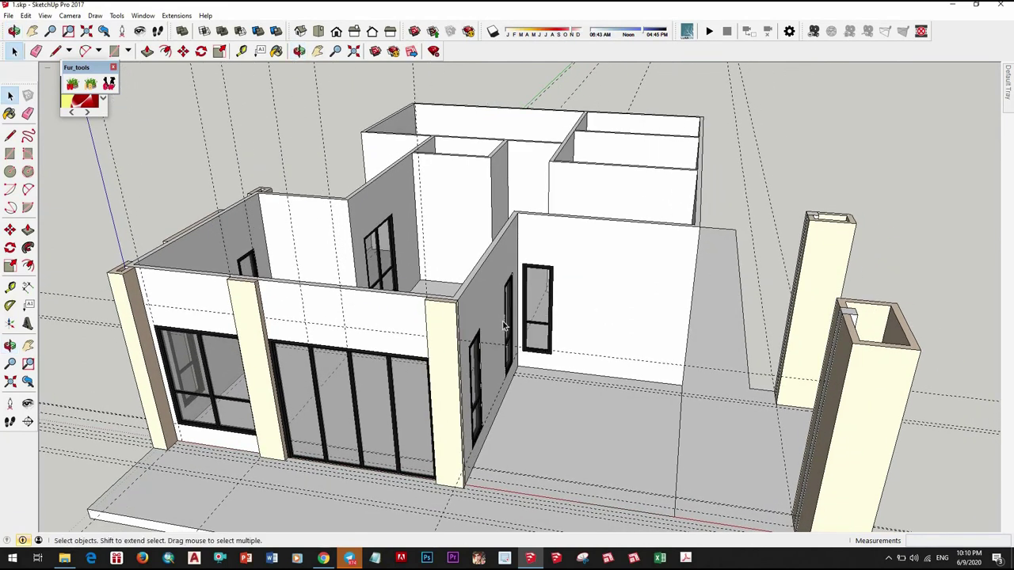
mouse_move(457, 327)
middle_down()
mouse_move(444, 356)
mouse_move(660, 419)
mouse_move(618, 372)
mouse_move(589, 316)
mouse_move(610, 357)
mouse_move(723, 300)
mouse_move(585, 342)
mouse_move(606, 294)
mouse_move(598, 322)
mouse_move(720, 404)
mouse_move(583, 312)
middle_up()
click(594, 335)
scroll(612, 349, down, 5)
mouse_move(612, 349)
middle_down()
mouse_move(715, 217)
mouse_move(639, 186)
mouse_move(584, 181)
mouse_move(490, 239)
mouse_move(543, 362)
mouse_move(735, 420)
mouse_move(633, 477)
middle_up()
scroll(580, 380, up, 2)
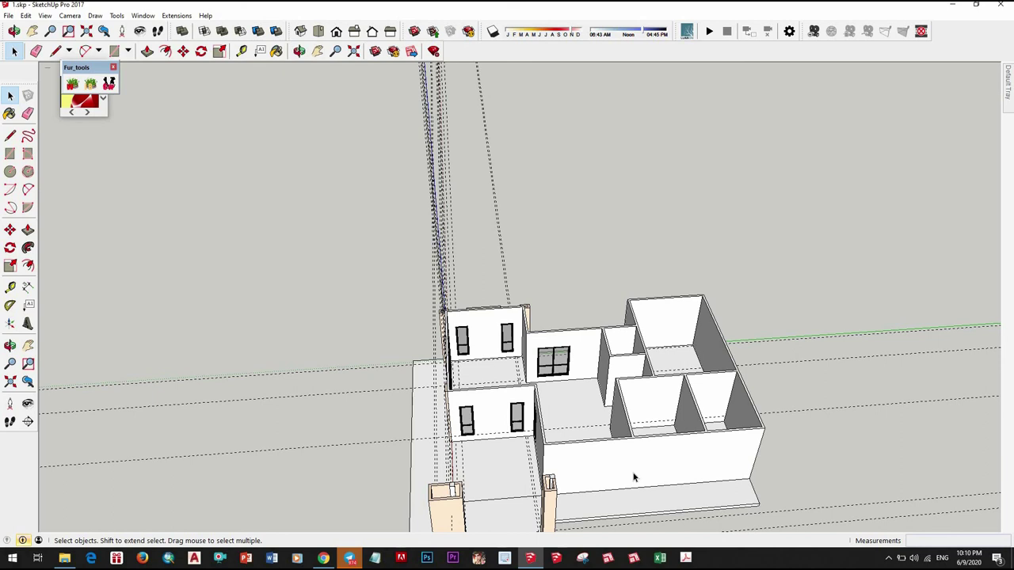
Orbit, pan and zoom in on the small front pillar
middle_drag(611, 472, 640, 439)
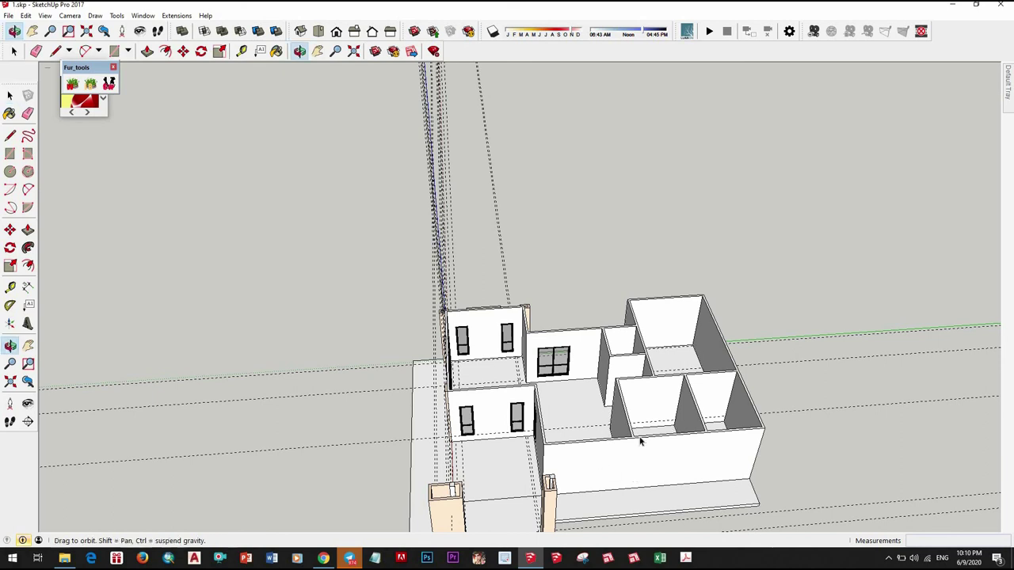
scroll(654, 442, up, 2)
scroll(651, 442, up, 2)
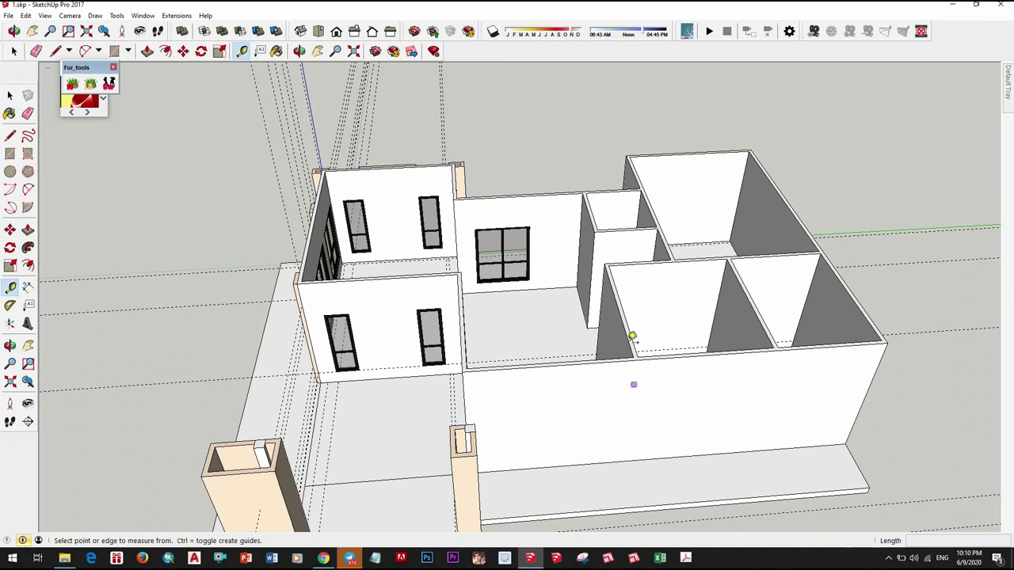
scroll(633, 338, up, 1)
shift+middle_drag(628, 386, 371, 393)
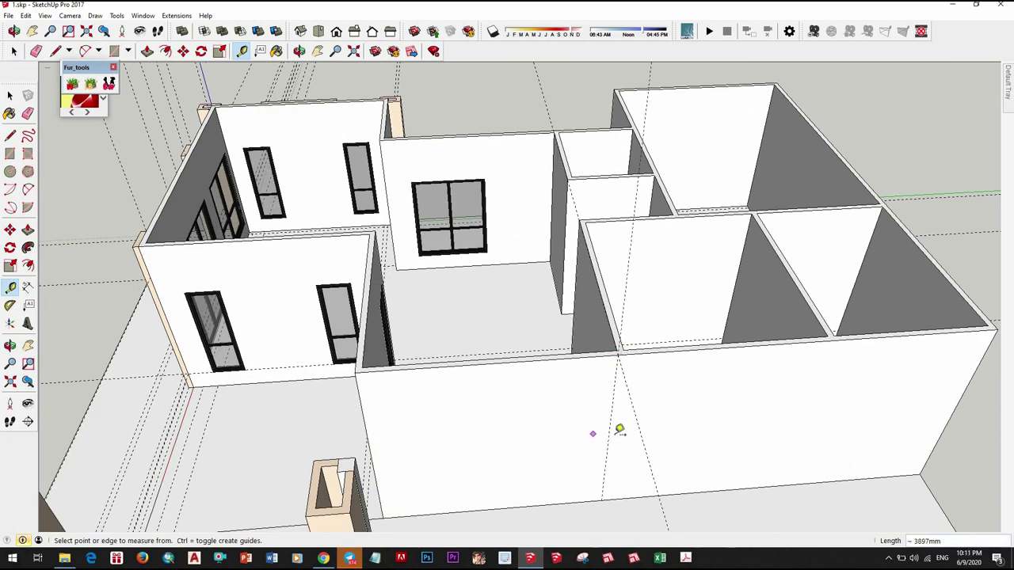
scroll(590, 457, up, 1)
scroll(362, 488, up, 2)
scroll(323, 448, down, 2)
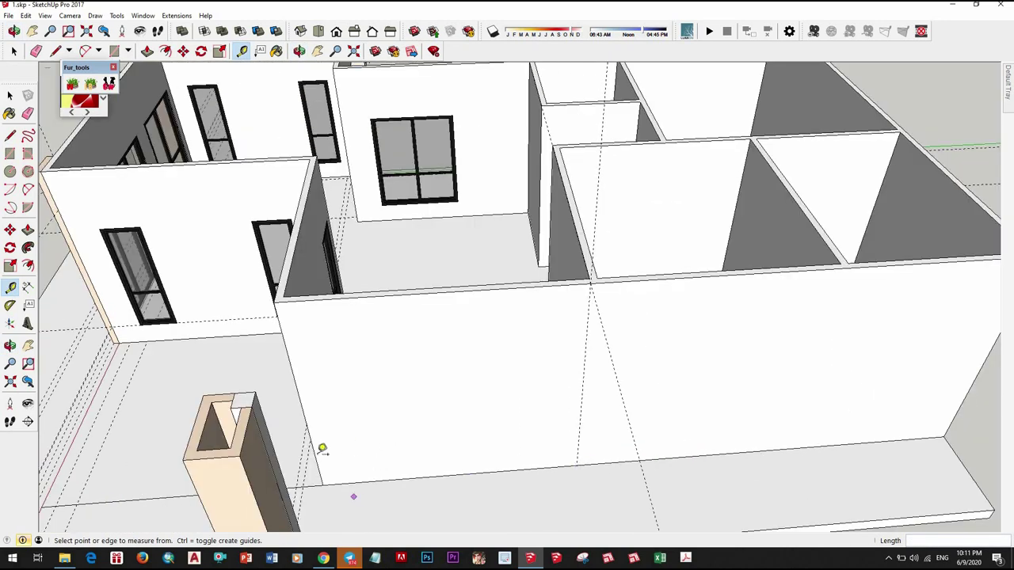
scroll(323, 448, up, 1)
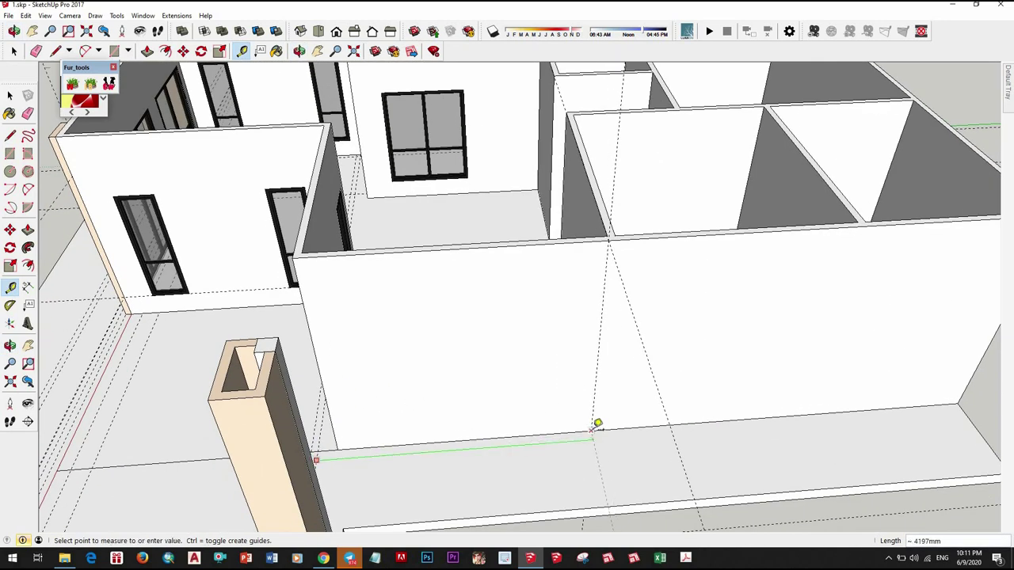
scroll(597, 424, up, 2)
scroll(586, 428, up, 1)
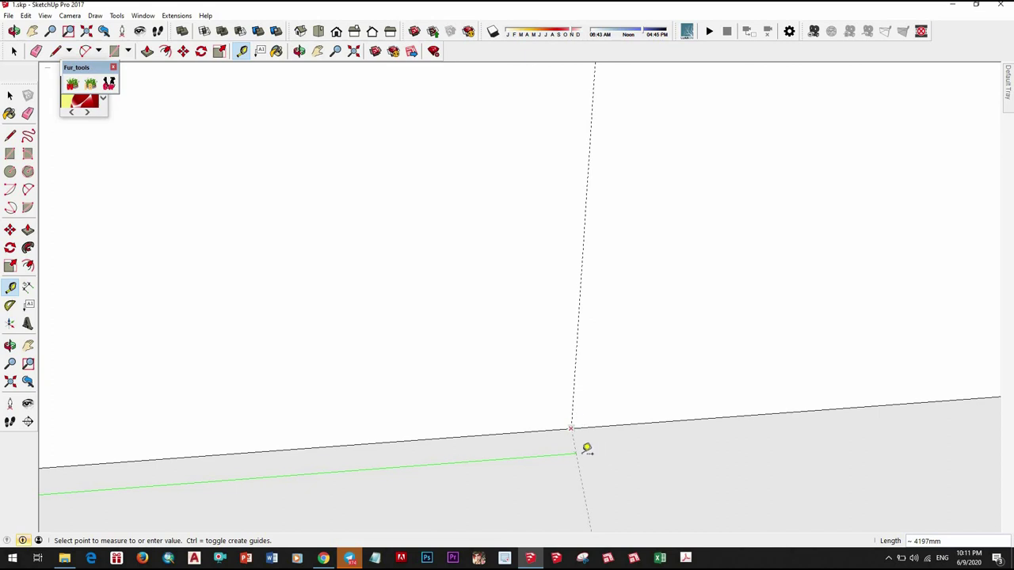
scroll(586, 449, down, 1)
scroll(587, 444, up, 2)
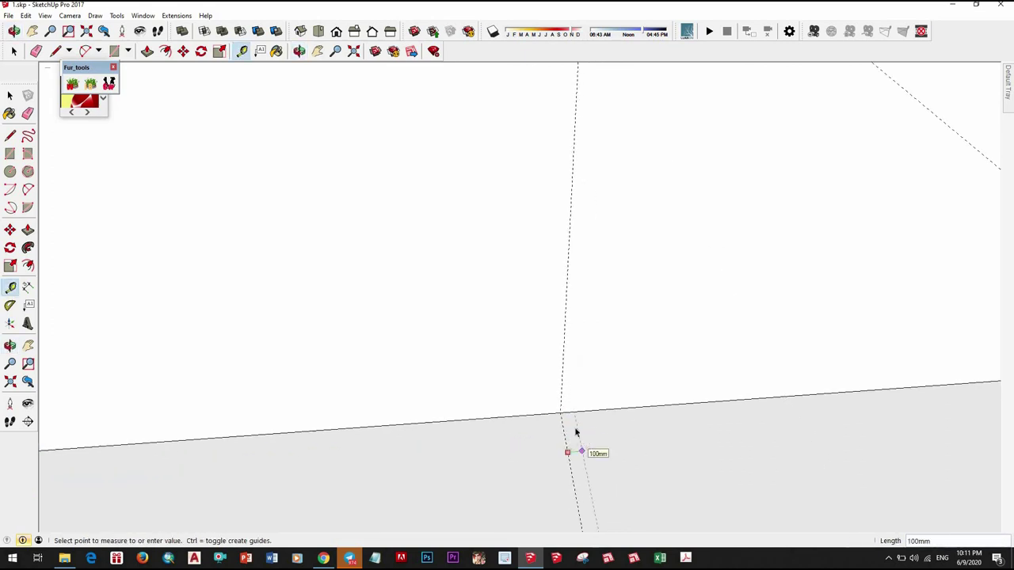
key(space)
scroll(491, 431, down, 5)
scroll(468, 423, down, 3)
scroll(479, 431, up, 2)
Select the small front pillar and shift it slightly
click(486, 445)
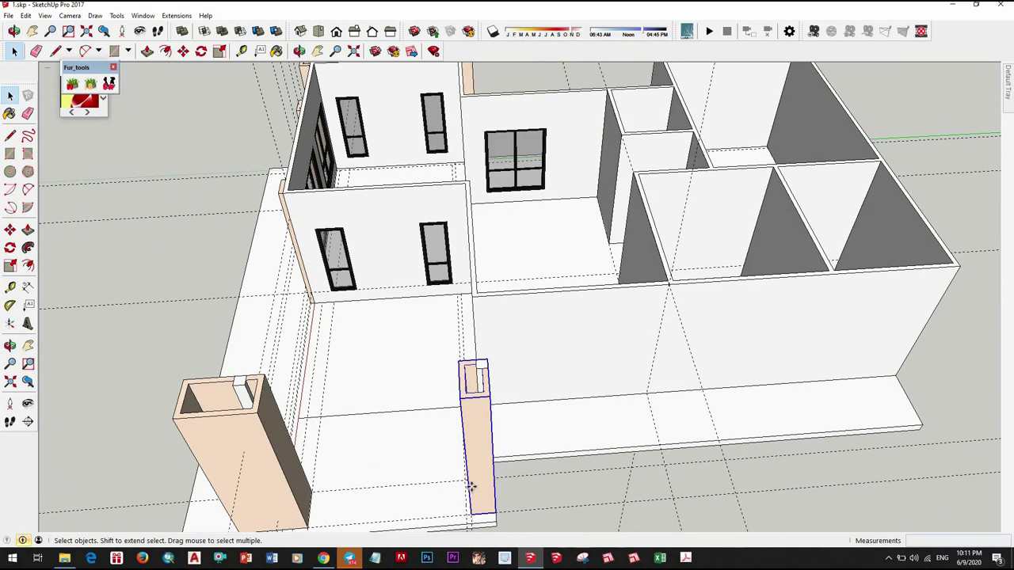
key(m)
scroll(471, 485, up, 3)
middle_drag(585, 508, 602, 467)
scroll(602, 468, up, 2)
middle_drag(720, 342, 487, 443)
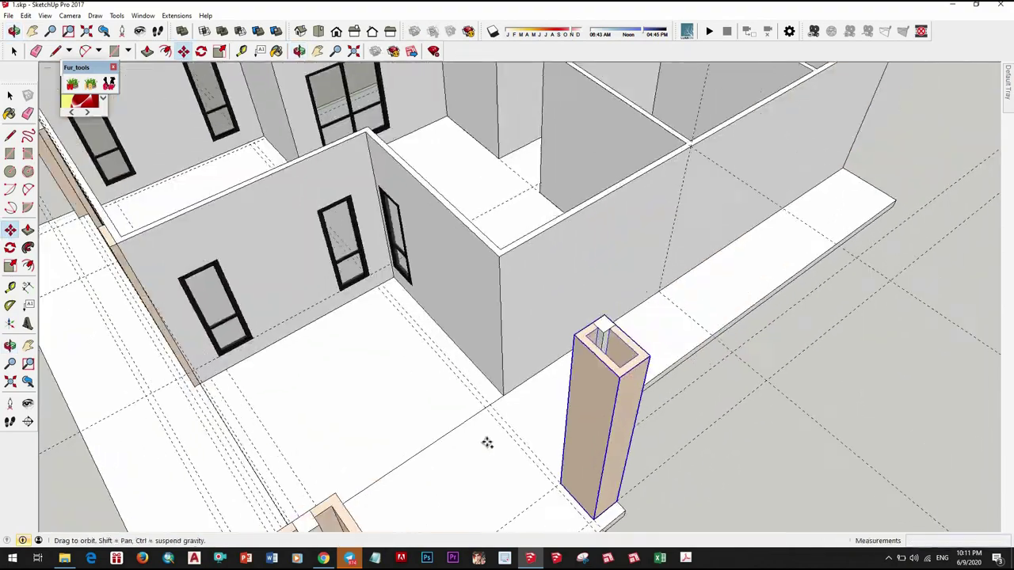
scroll(487, 443, up, 2)
mouse_move(525, 344)
mouse_down()
mouse_move(562, 362)
mouse_move(264, 178)
mouse_move(90, 190)
mouse_move(194, 208)
mouse_move(428, 301)
mouse_move(490, 267)
mouse_up()
key(o)
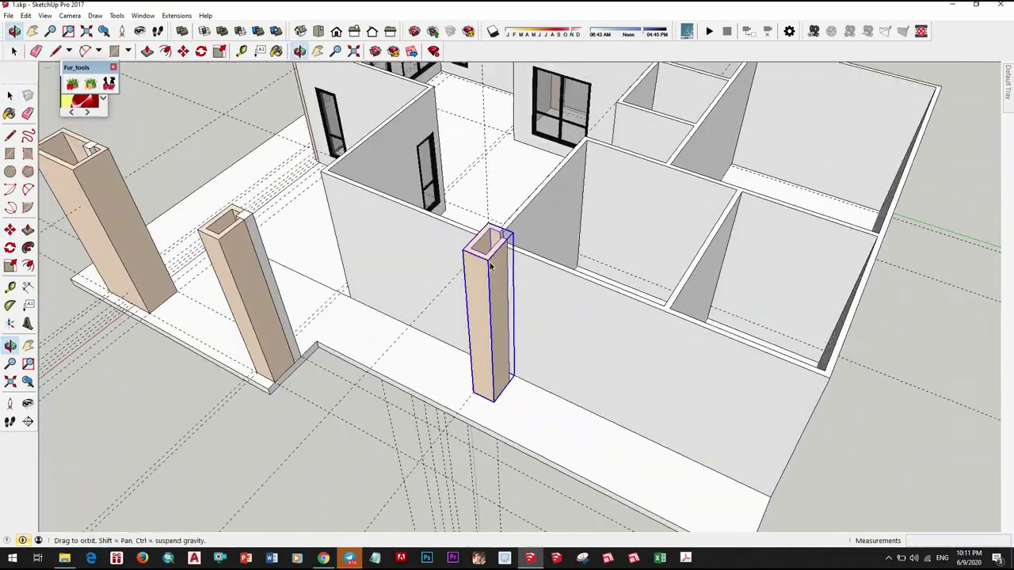
key(space)
scroll(490, 267, up, 2)
Inside the pillar group, pull its thin wall up, then lower it back to pillar height
double_click(499, 267)
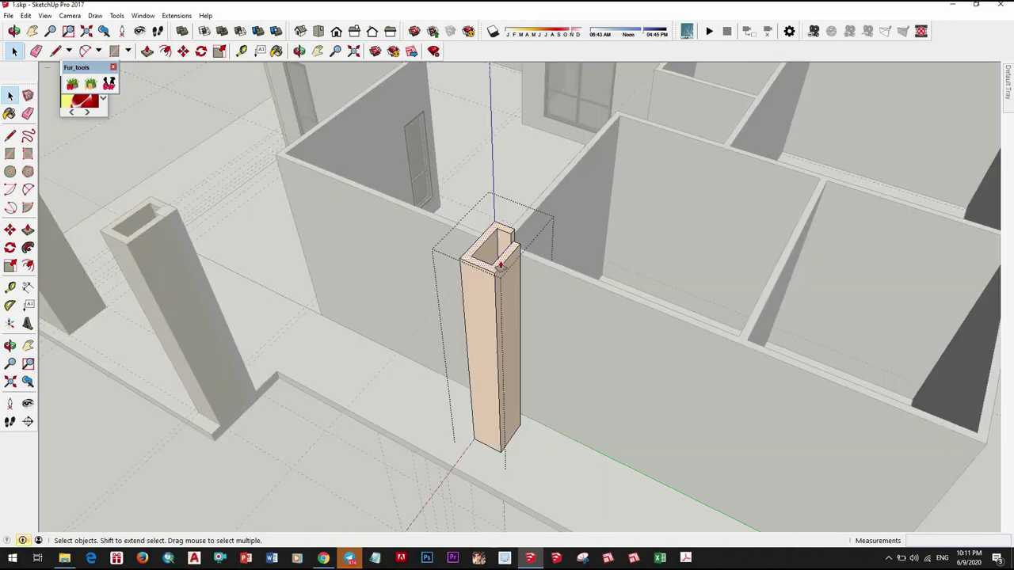
scroll(501, 267, down, 2)
middle_drag(573, 283, 551, 331)
triple_click(420, 251)
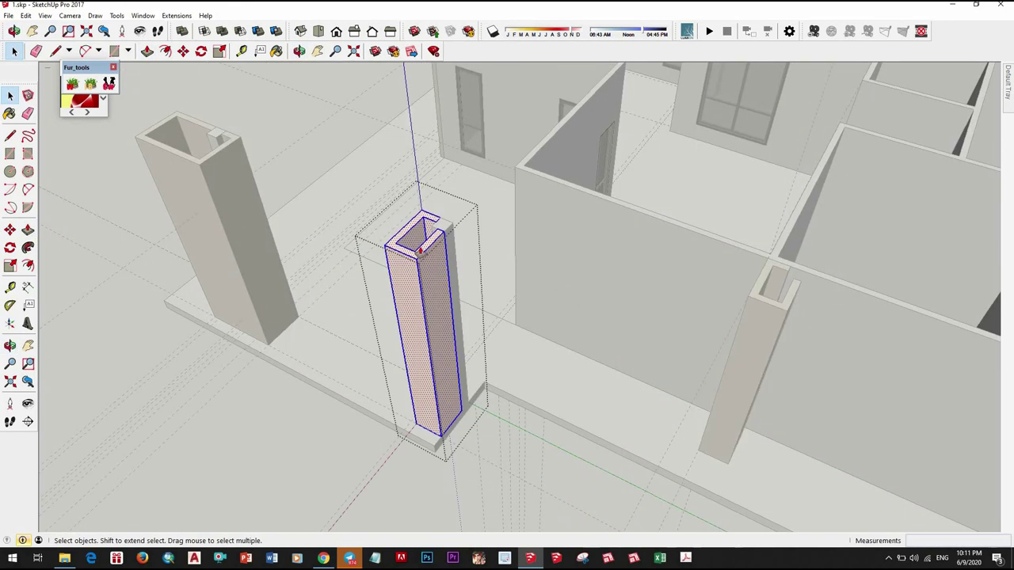
middle_drag(419, 251, 591, 231)
key(p)
click(432, 210)
click(464, 226)
key(space)
middle_drag(464, 227, 456, 237)
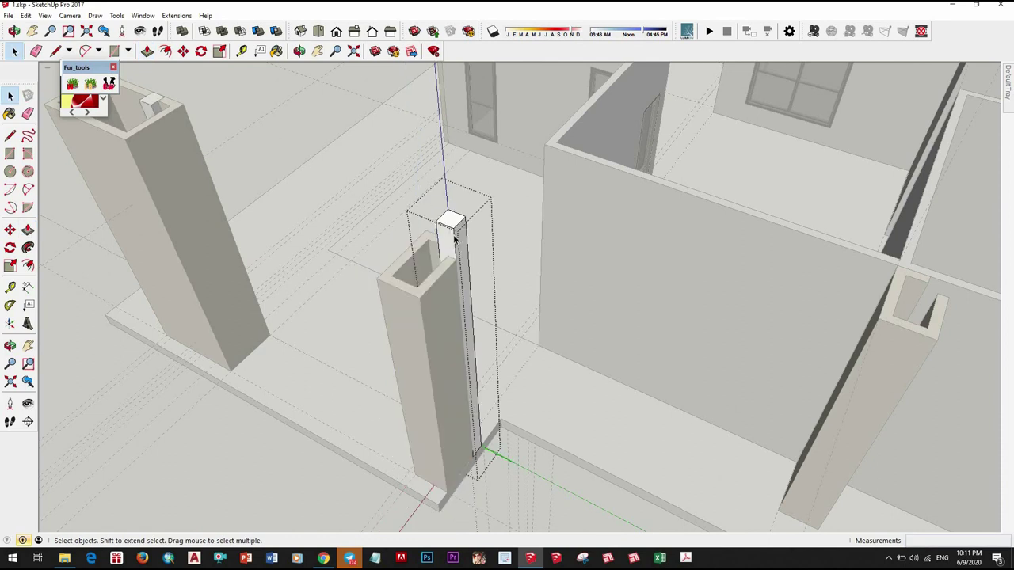
key(p)
click(449, 220)
click(350, 249)
middle_drag(351, 248, 406, 251)
key(p)
key(space)
Orbit around the building and the U-shaped pillar top to inspect it
middle_drag(475, 325, 592, 384)
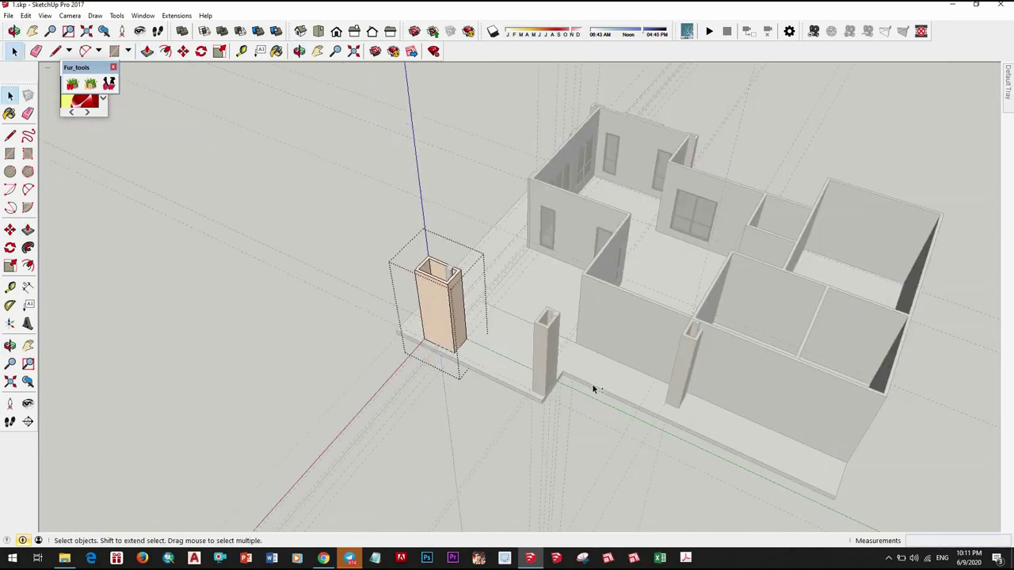
scroll(591, 384, down, 3)
scroll(592, 383, up, 6)
mouse_move(652, 486)
middle_down()
mouse_move(566, 389)
mouse_move(616, 360)
mouse_move(578, 389)
middle_up()
scroll(576, 391, up, 5)
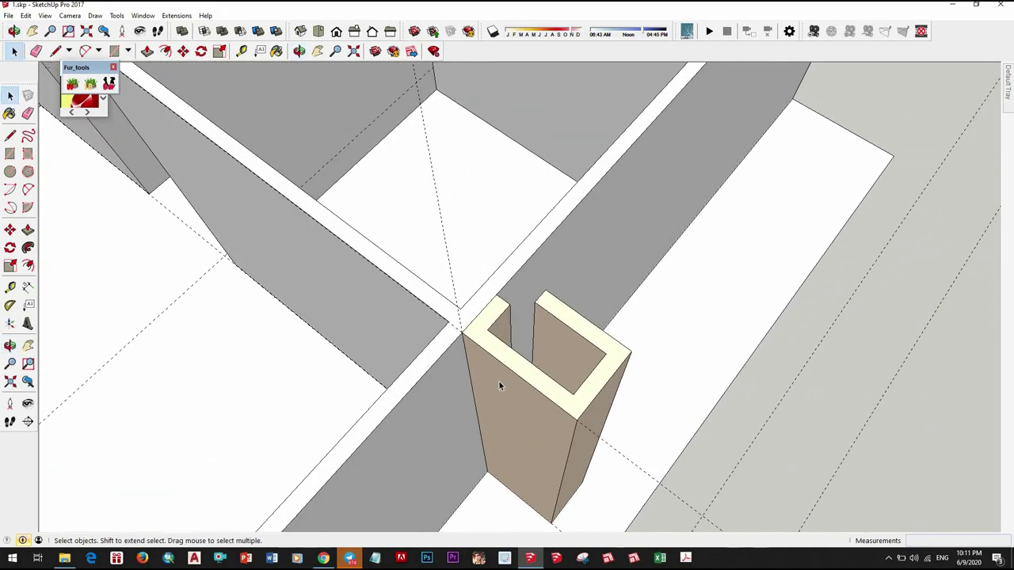
middle_drag(499, 385, 599, 362)
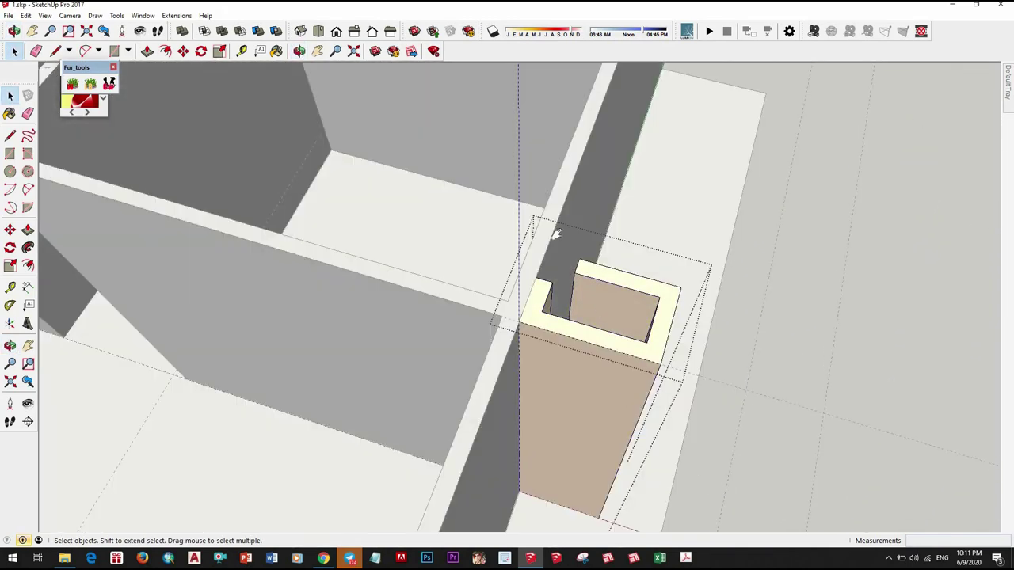
scroll(550, 227, up, 3)
mouse_move(550, 226)
middle_down()
mouse_move(476, 260)
mouse_move(558, 313)
middle_up()
scroll(476, 260, down, 3)
scroll(559, 313, up, 4)
middle_drag(583, 363, 558, 379)
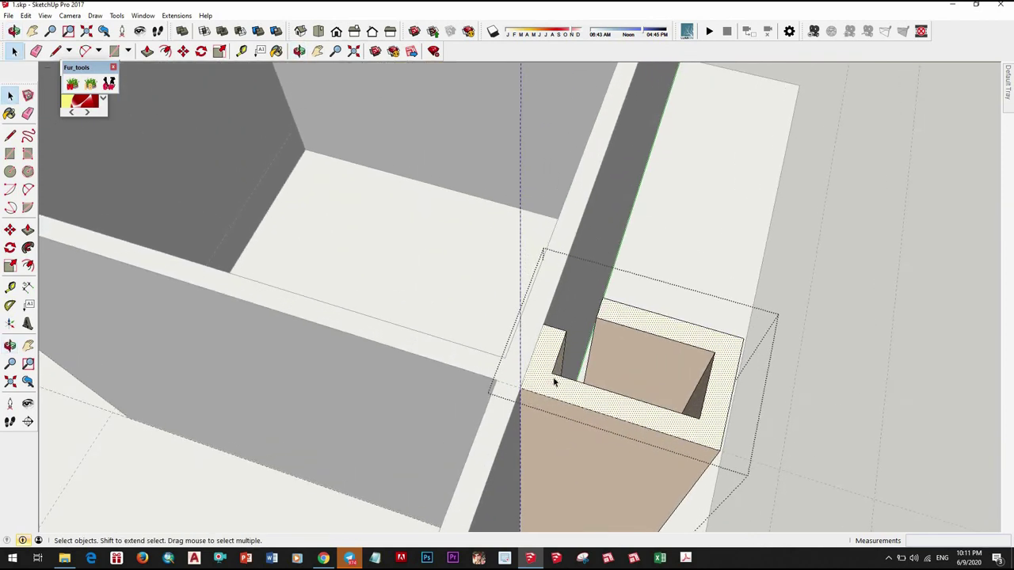
scroll(555, 383, up, 2)
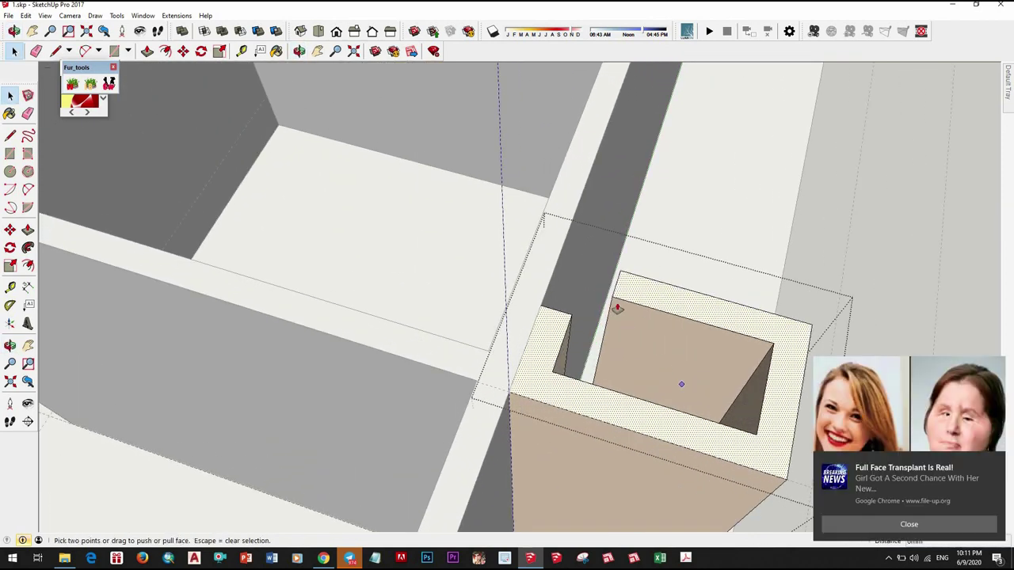
mouse_move(608, 385)
middle_down()
mouse_move(537, 360)
mouse_move(532, 381)
middle_up()
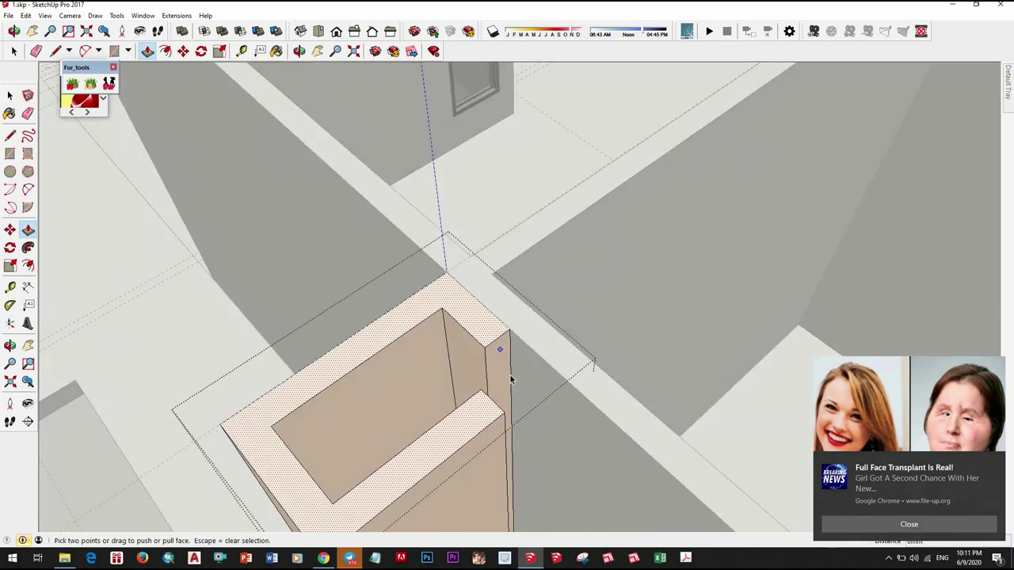
Push/Pull the pillar's thin inner face outward to narrow the open side
key(space)
key(p)
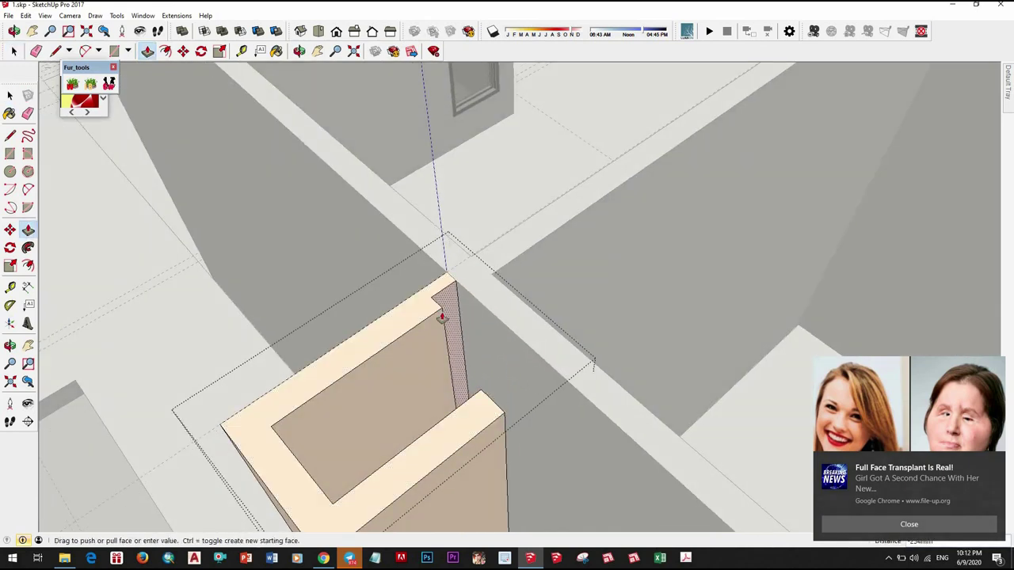
mouse_move(432, 341)
middle_down()
mouse_move(403, 317)
mouse_move(547, 248)
middle_up()
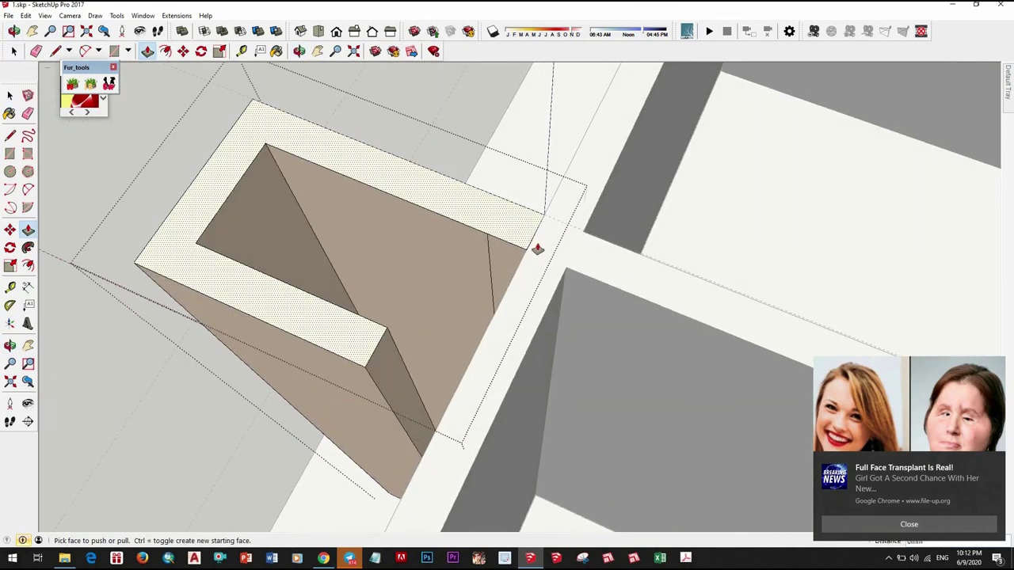
mouse_move(488, 236)
middle_down()
mouse_move(407, 319)
mouse_move(459, 315)
mouse_move(515, 357)
mouse_move(470, 264)
mouse_move(426, 218)
middle_up()
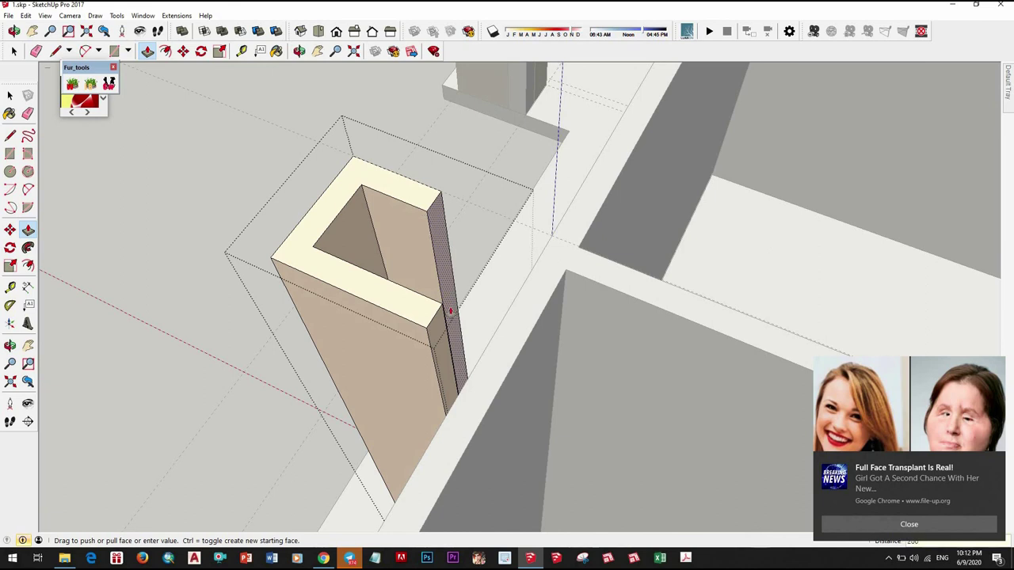
click(455, 317)
key(space)
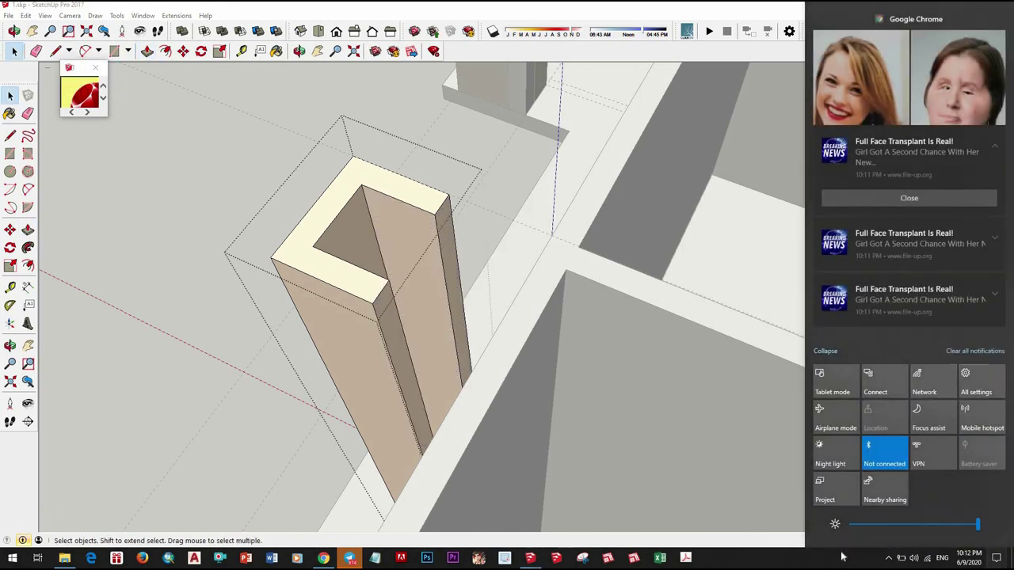
mouse_move(488, 323)
middle_down()
mouse_move(426, 263)
mouse_move(708, 329)
mouse_move(697, 328)
mouse_move(774, 310)
mouse_move(604, 333)
mouse_move(579, 429)
middle_up()
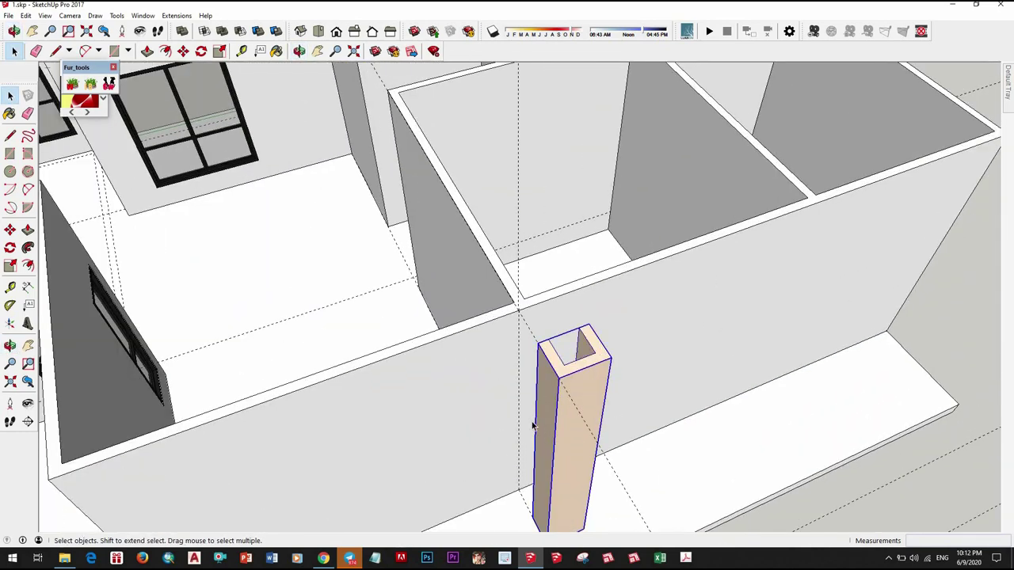
Window-select the U-shaped pillar's right arm and move it along the green axis
mouse_move(534, 471)
middle_down()
mouse_move(507, 436)
mouse_move(549, 362)
mouse_move(532, 351)
middle_up()
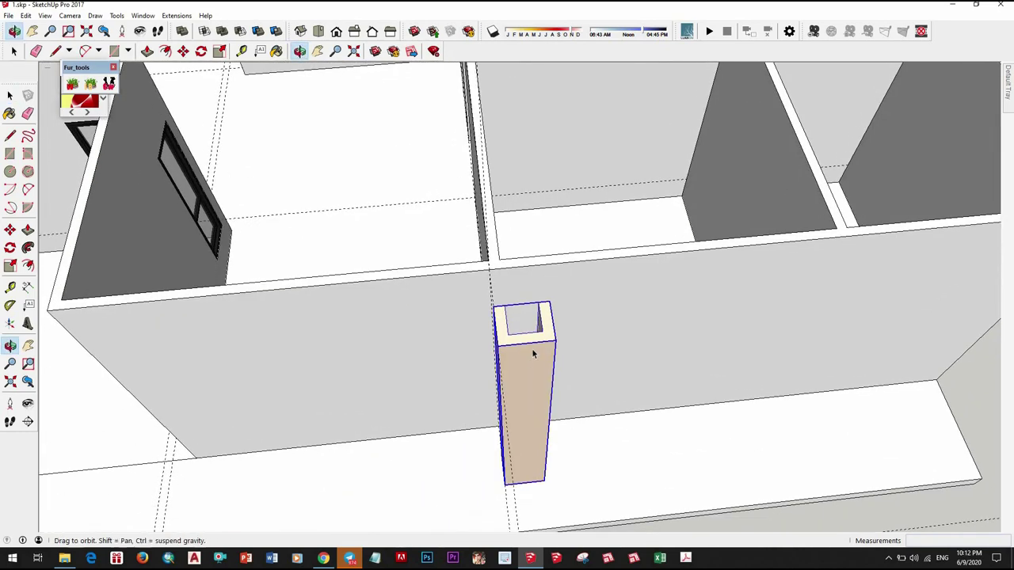
scroll(530, 405, up, 3)
mouse_move(530, 406)
middle_down()
mouse_move(561, 312)
mouse_move(559, 468)
mouse_move(607, 373)
mouse_move(541, 301)
mouse_move(563, 370)
middle_up()
middle_drag(544, 297, 589, 358)
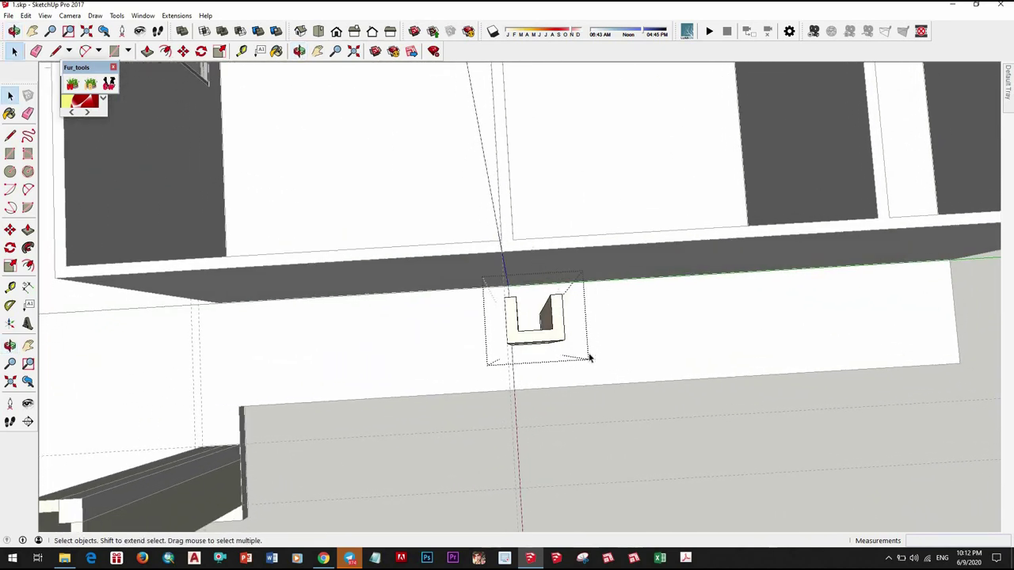
drag(526, 241, 610, 400)
scroll(558, 362, up, 2)
key(m)
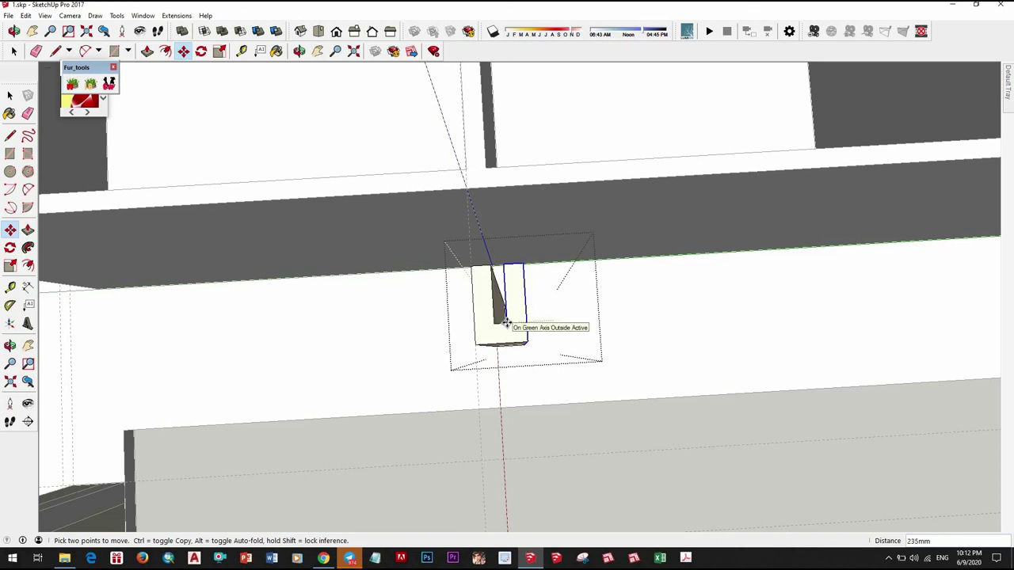
text(2)
key(Return)
scroll(625, 410, down, 5)
key(space)
Move the pillar by its corner to the junction of the front wall and partition
middle_drag(634, 282, 602, 285)
key(m)
click(582, 432)
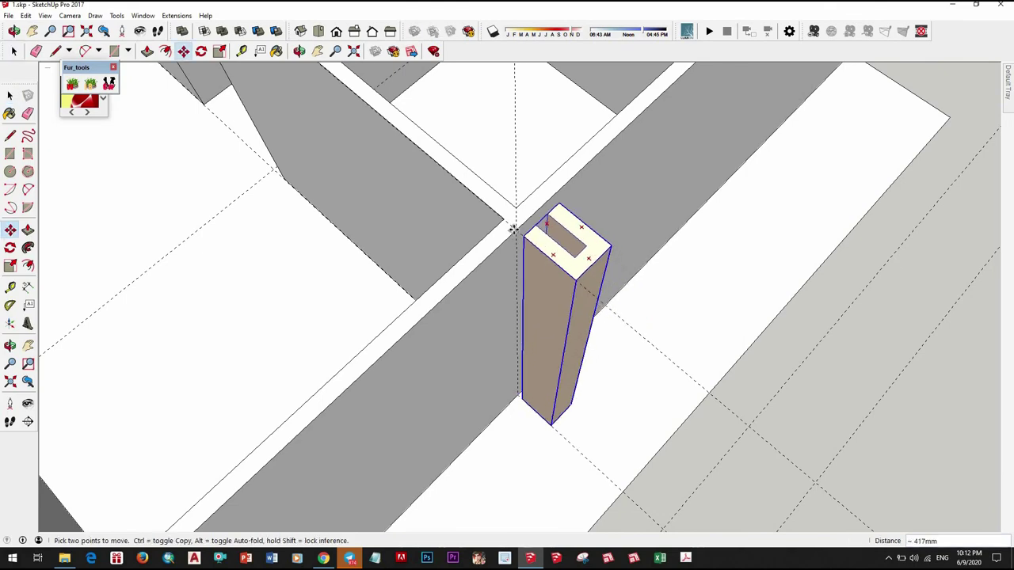
click(577, 408)
key(space)
scroll(576, 408, down, 5)
mouse_move(576, 408)
middle_down()
mouse_move(366, 219)
mouse_move(412, 365)
mouse_move(493, 344)
mouse_move(583, 353)
mouse_move(530, 378)
mouse_move(668, 377)
mouse_move(513, 329)
mouse_move(518, 375)
mouse_move(403, 389)
mouse_move(545, 409)
middle_up()
scroll(493, 344, down, 2)
scroll(545, 409, up, 2)
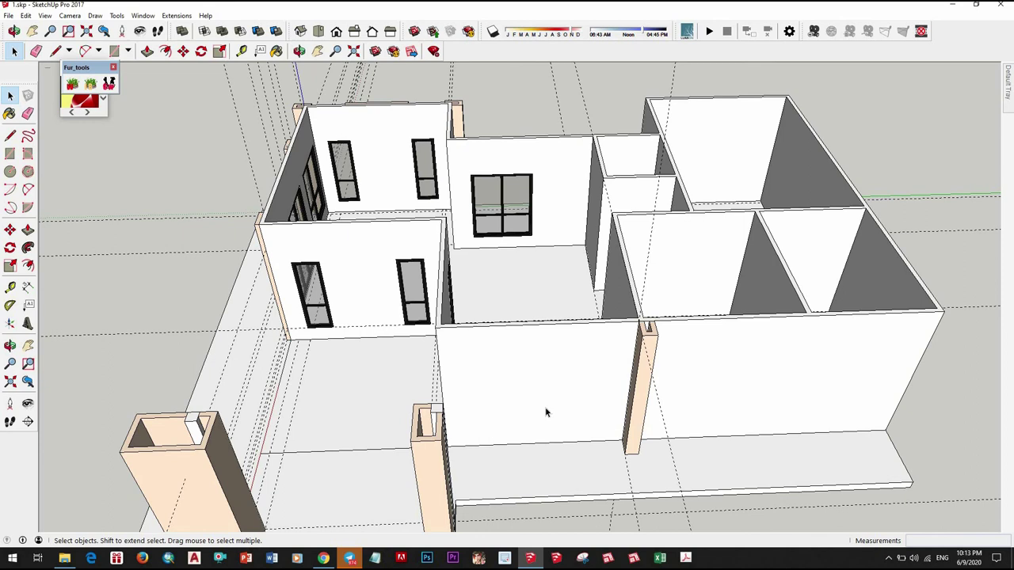
Start measuring from the wall's bottom edge, then orbit around to the front glazing
scroll(560, 434, up, 2)
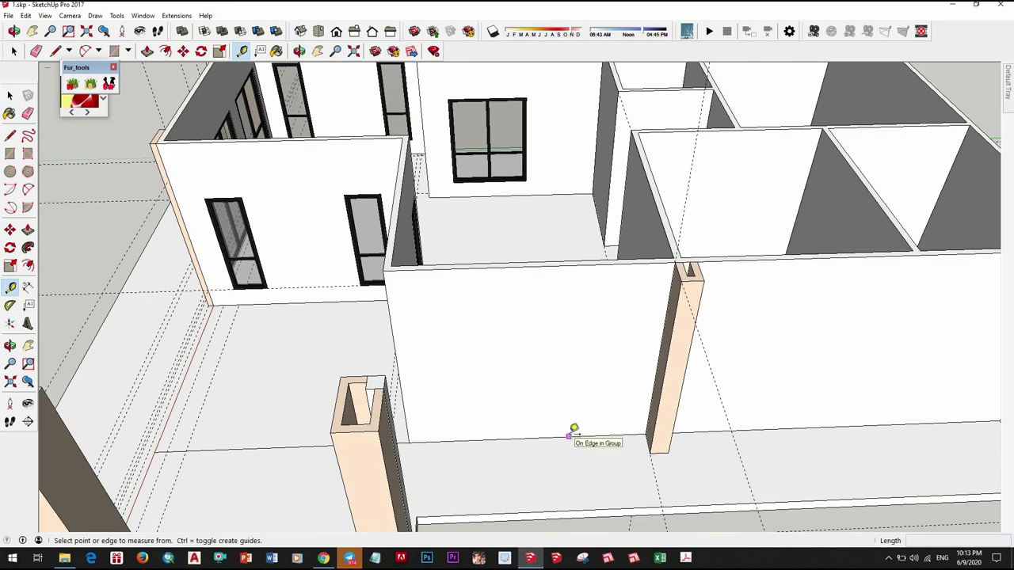
click(569, 434)
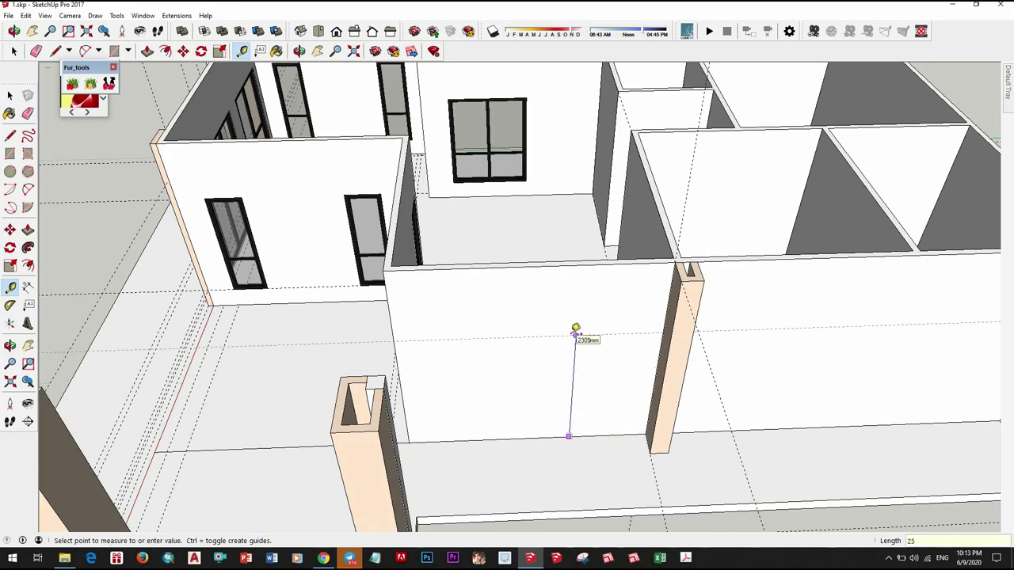
key(space)
scroll(582, 394, down, 10)
mouse_move(721, 367)
middle_down()
mouse_move(740, 391)
mouse_move(542, 450)
middle_up()
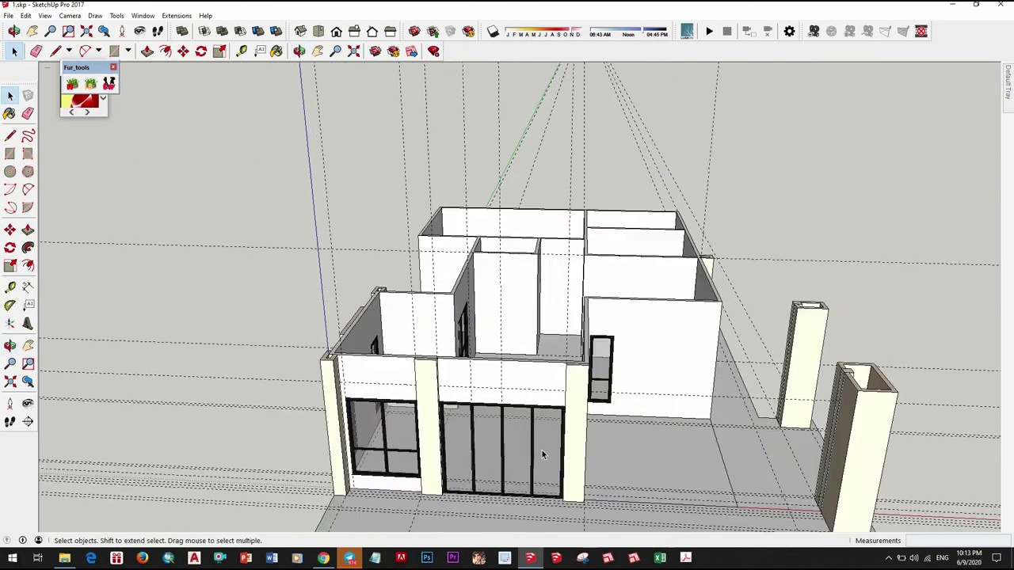
scroll(542, 450, up, 5)
Briefly pick the Line tool while zooming, then orbit around the building
key(l)
scroll(479, 319, up, 2)
scroll(736, 407, up, 3)
scroll(777, 311, up, 2)
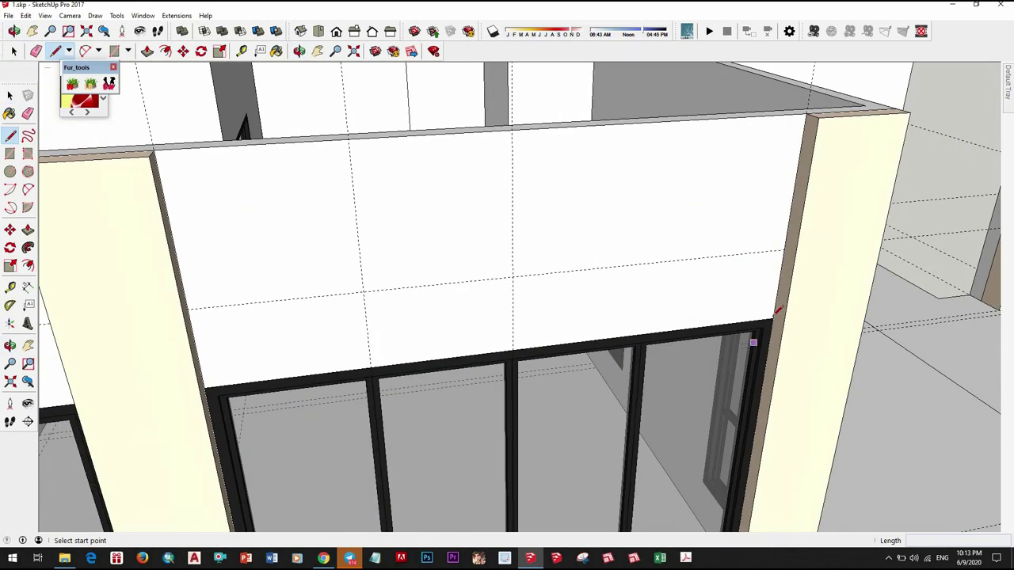
scroll(722, 380, down, 5)
scroll(697, 356, up, 5)
key(space)
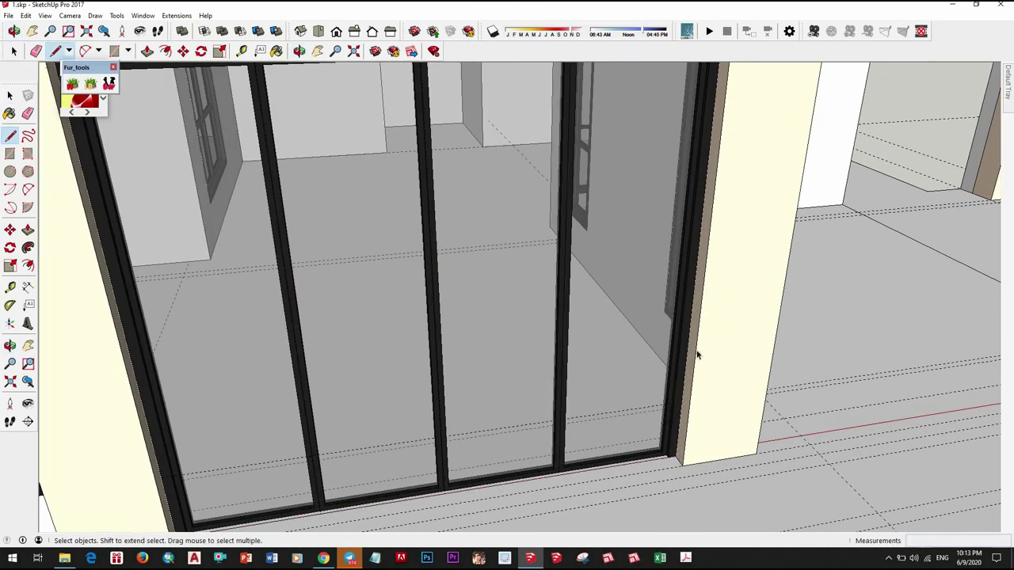
scroll(694, 351, down, 6)
mouse_move(694, 351)
middle_down()
mouse_move(763, 384)
mouse_move(569, 380)
mouse_move(577, 441)
mouse_move(578, 403)
middle_up()
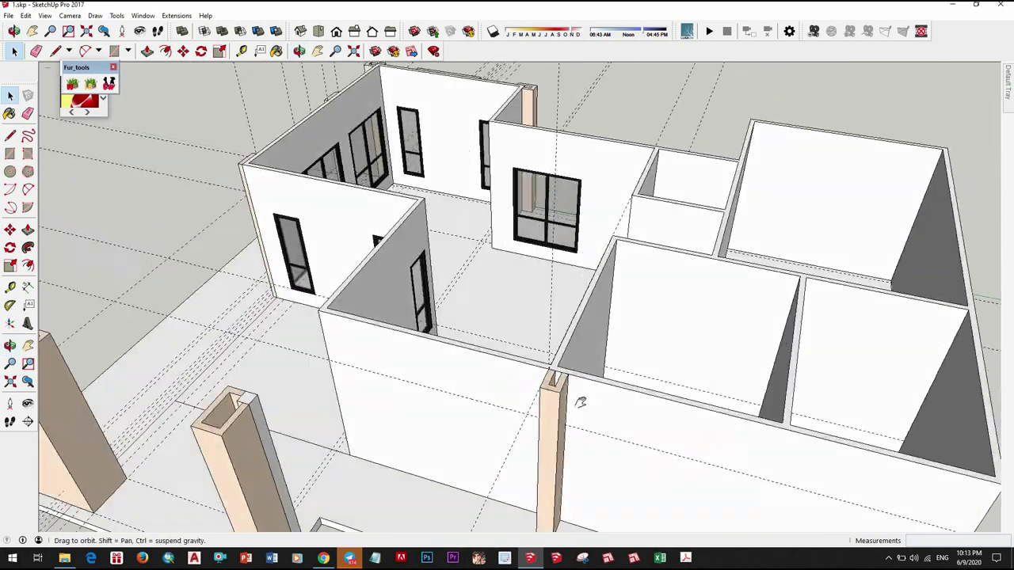
scroll(572, 418, up, 3)
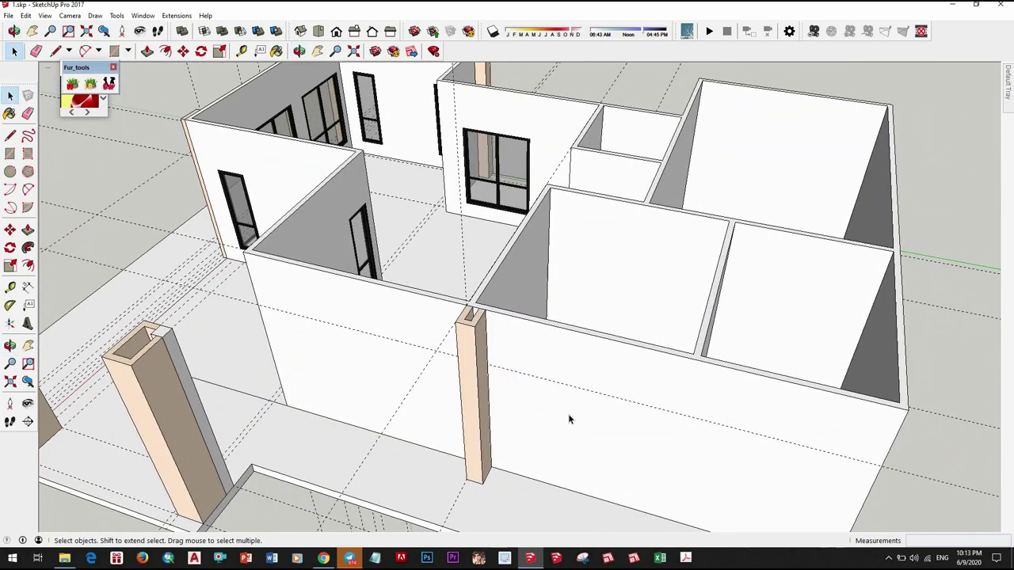
Start a Tape Measure guide from the pillar's edge across the wall beside it
key(t)
scroll(499, 395, up, 1)
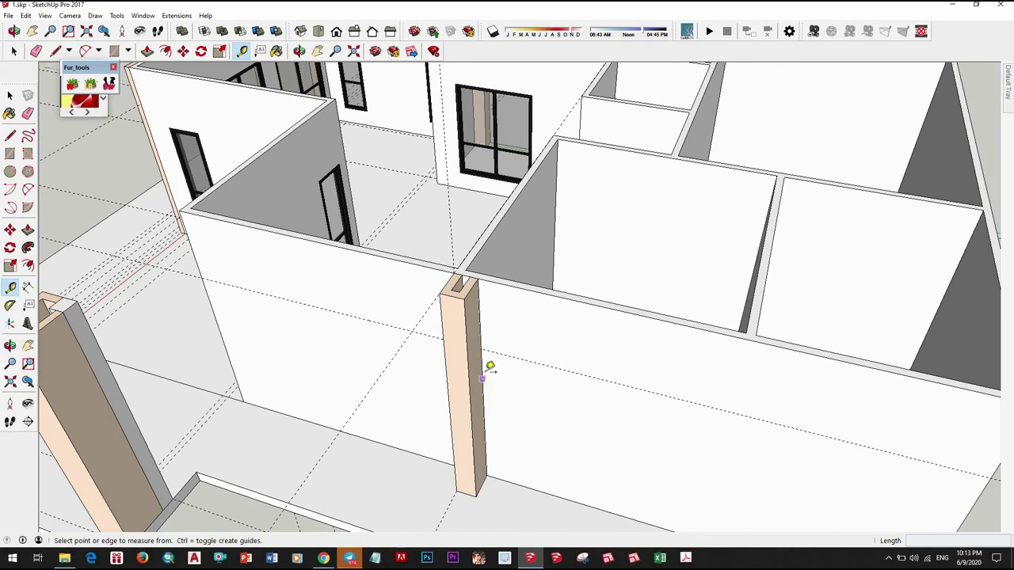
click(482, 373)
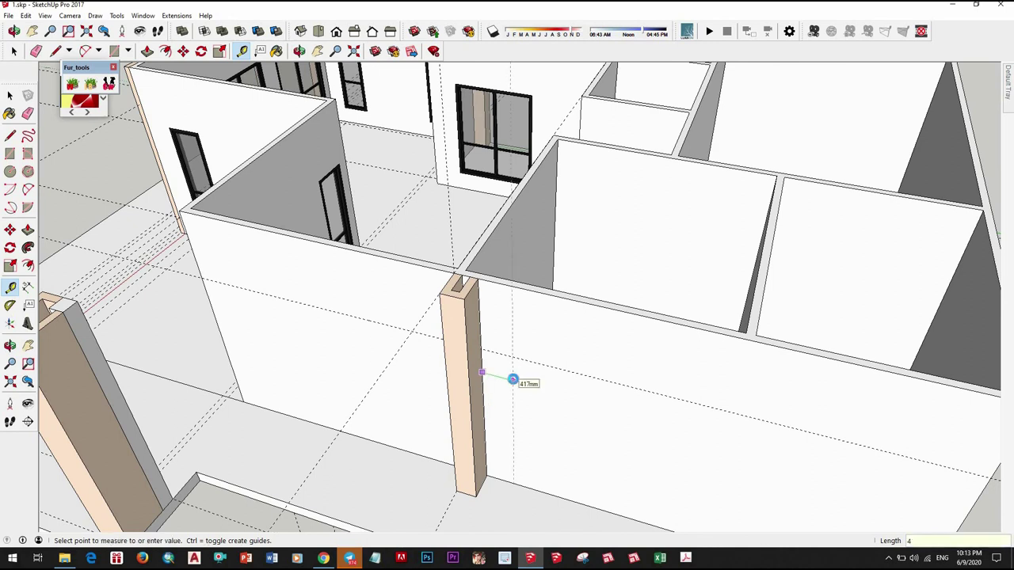
mouse_move(623, 396)
middle_down()
mouse_move(600, 312)
mouse_move(655, 351)
mouse_move(521, 319)
middle_up()
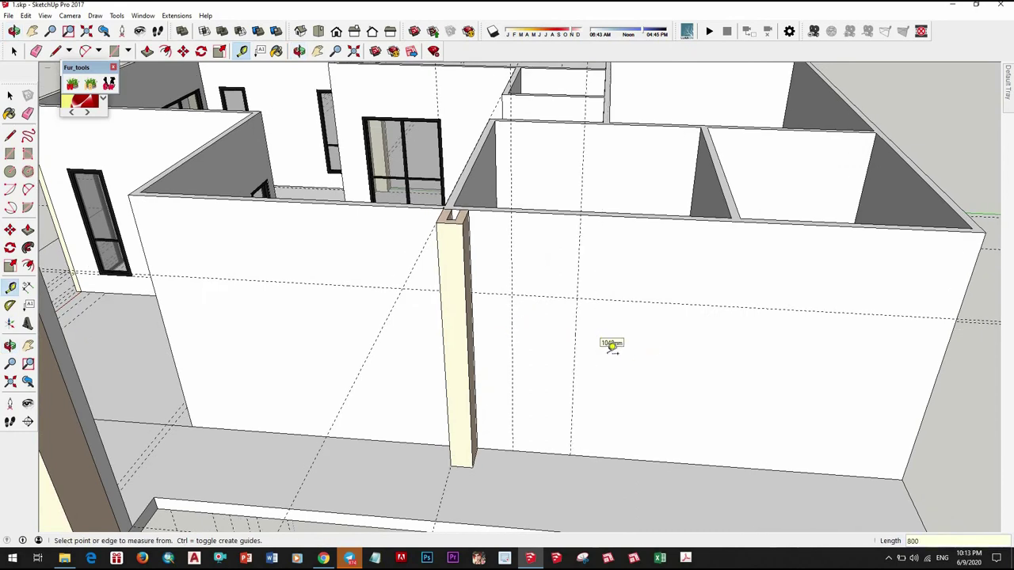
scroll(611, 346, down, 5)
mouse_move(572, 346)
middle_down()
mouse_move(638, 367)
mouse_move(559, 288)
mouse_move(518, 323)
middle_up()
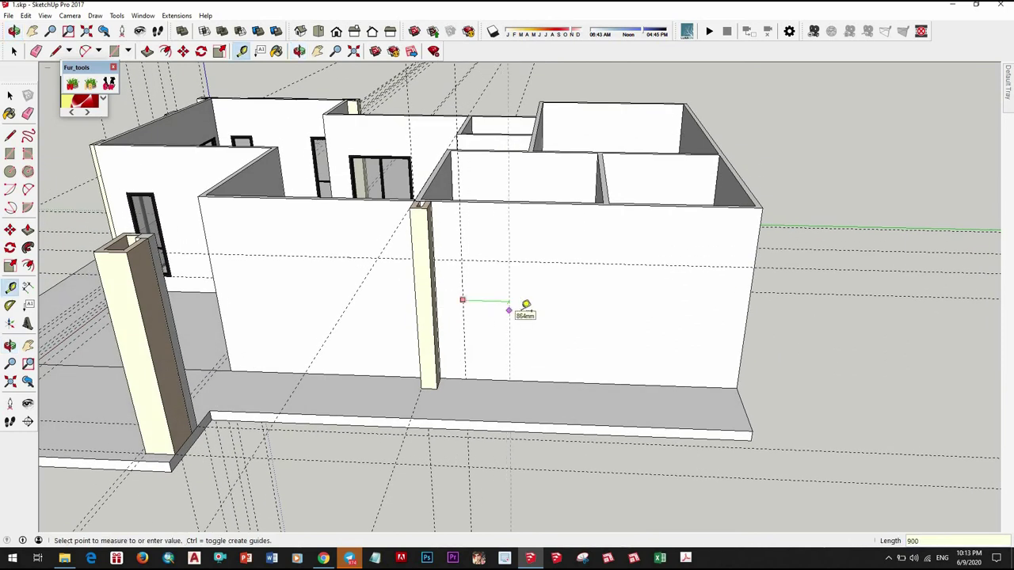
mouse_move(574, 400)
middle_down()
mouse_move(529, 414)
mouse_move(555, 340)
middle_up()
scroll(529, 414, up, 3)
Draw a door-sized rectangle on the front wall and push it into the wall
key(space)
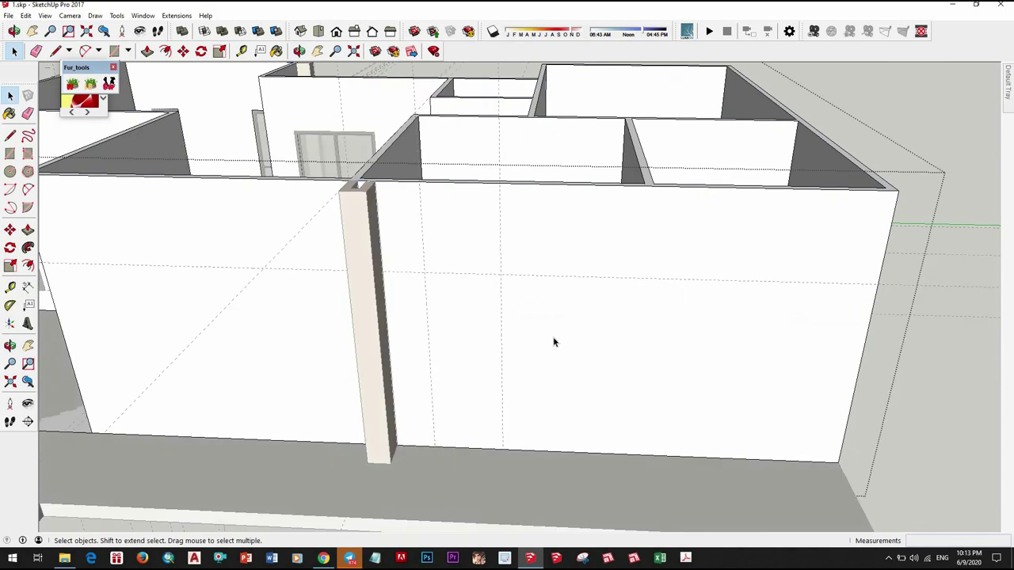
key(r)
click(513, 446)
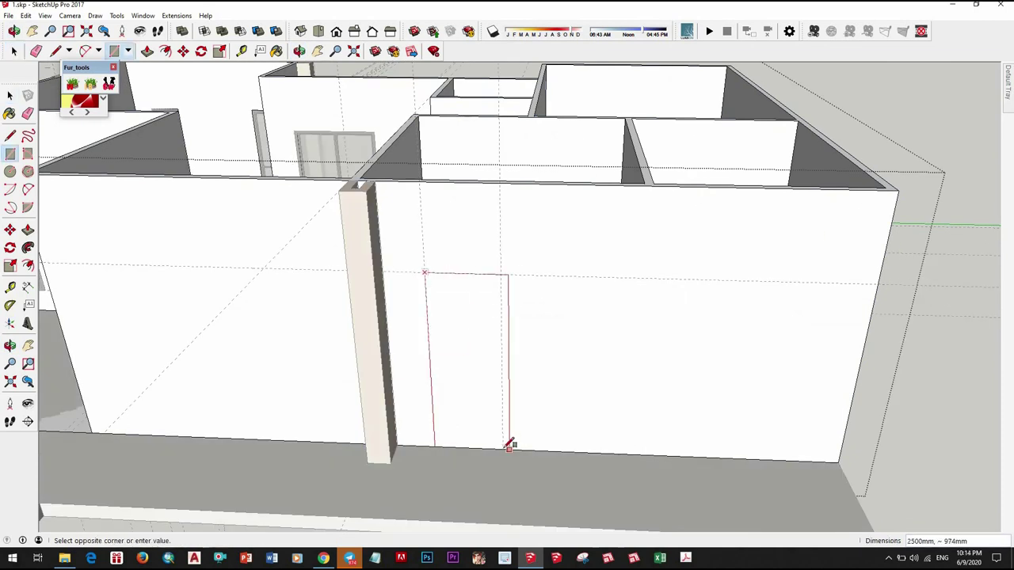
key(space)
key(p)
click(475, 346)
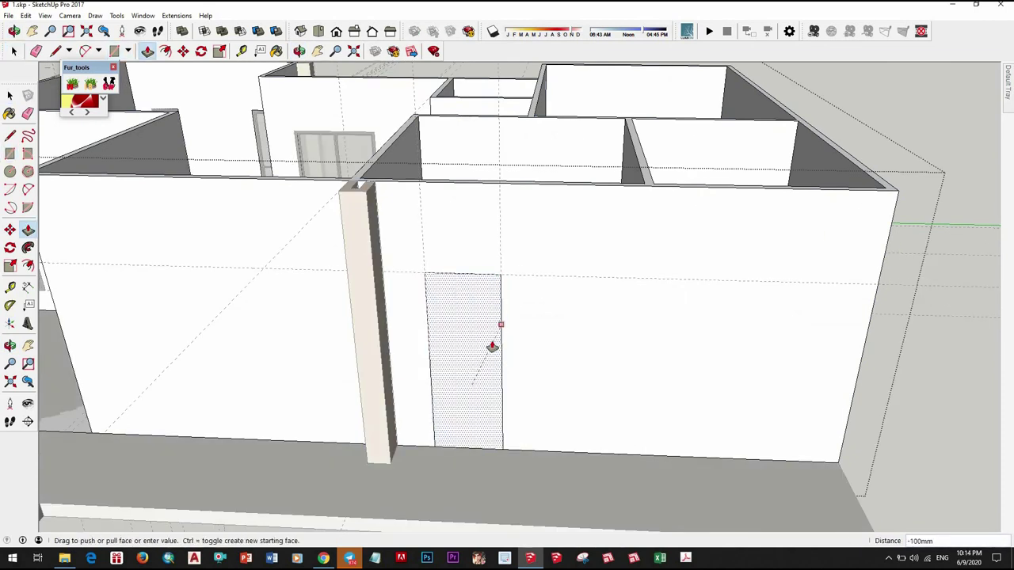
click(499, 336)
key(space)
Outline a thin frame strip by offsetting a rectangle across the opening inward and erasing its inner face
scroll(539, 414, up, 1)
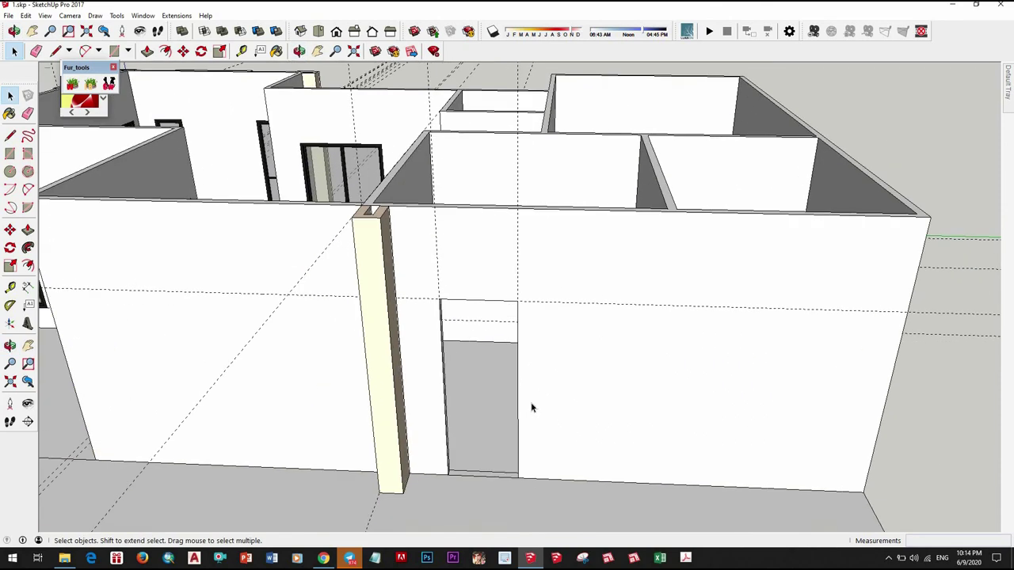
click(440, 303)
click(518, 475)
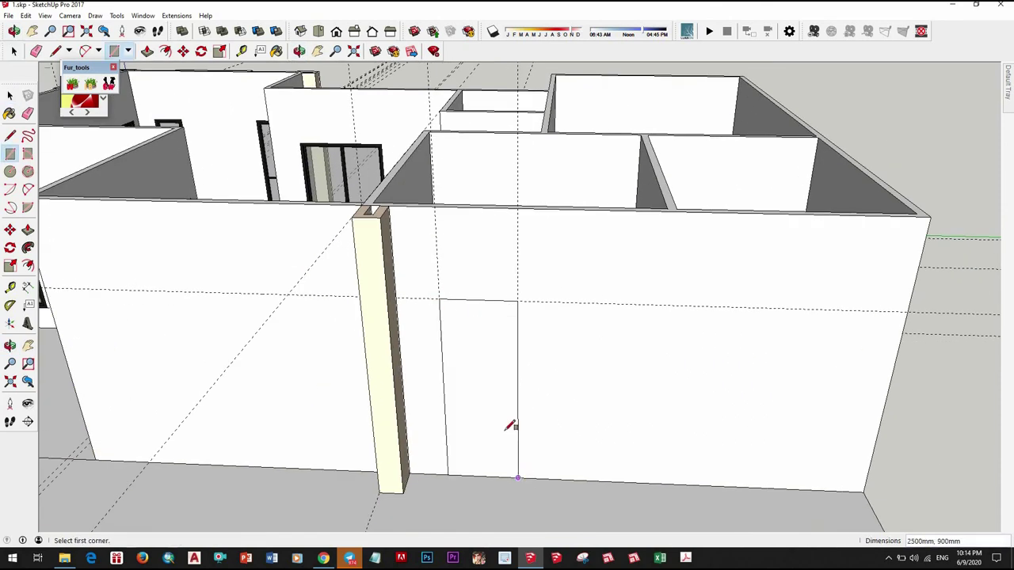
key(space)
scroll(503, 416, up, 1)
click(497, 409)
key(f)
click(524, 392)
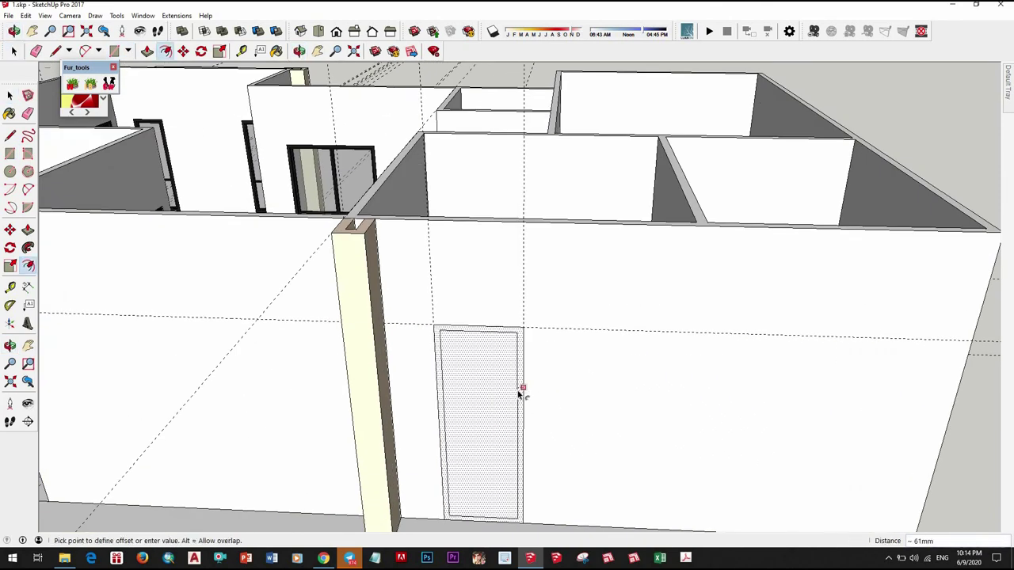
key(Return)
key(space)
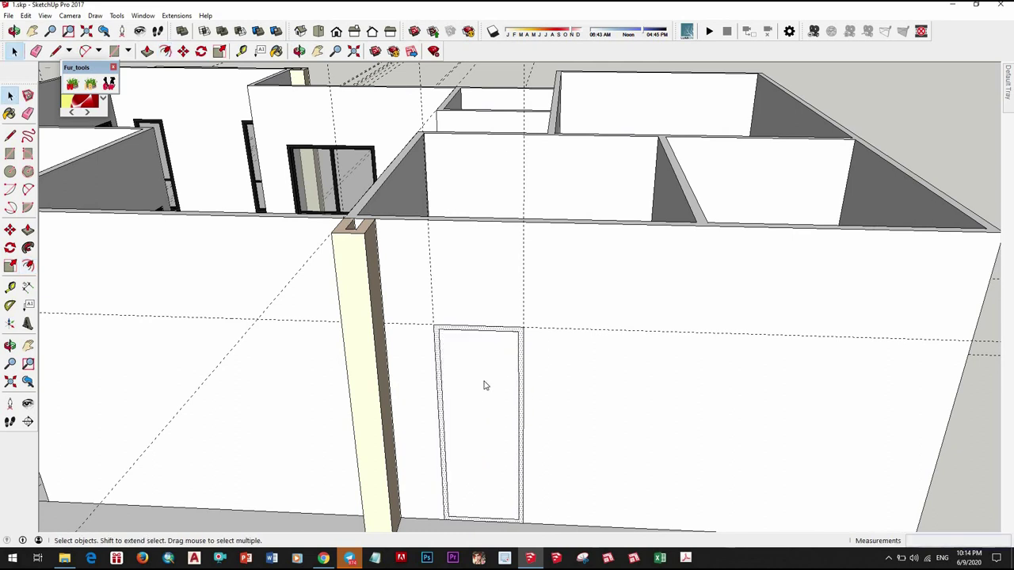
right_click(484, 385)
click(510, 45)
Move the door's bottom edge down 50mm, then erase that edge
scroll(493, 412, up, 2)
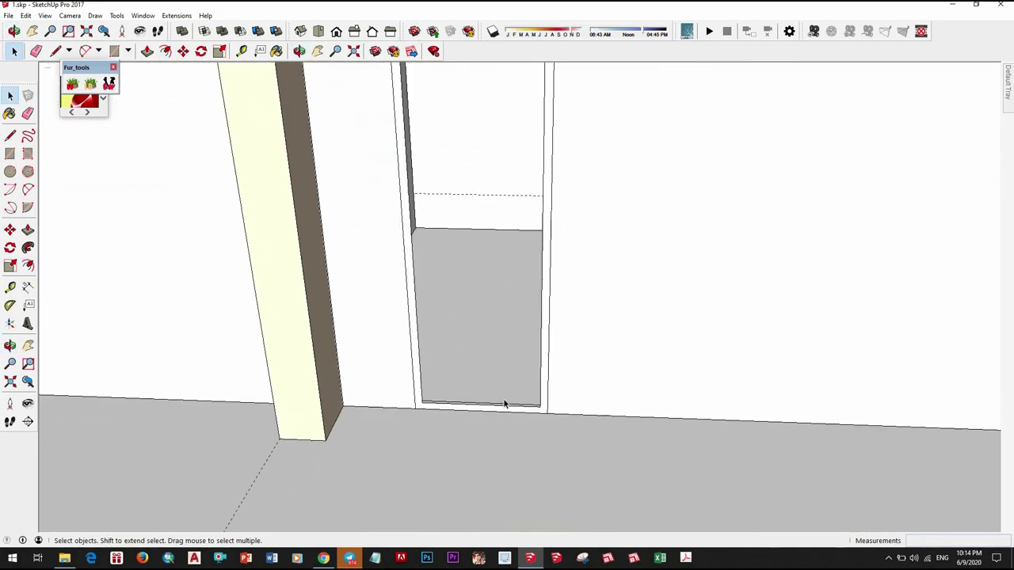
scroll(502, 403, up, 1)
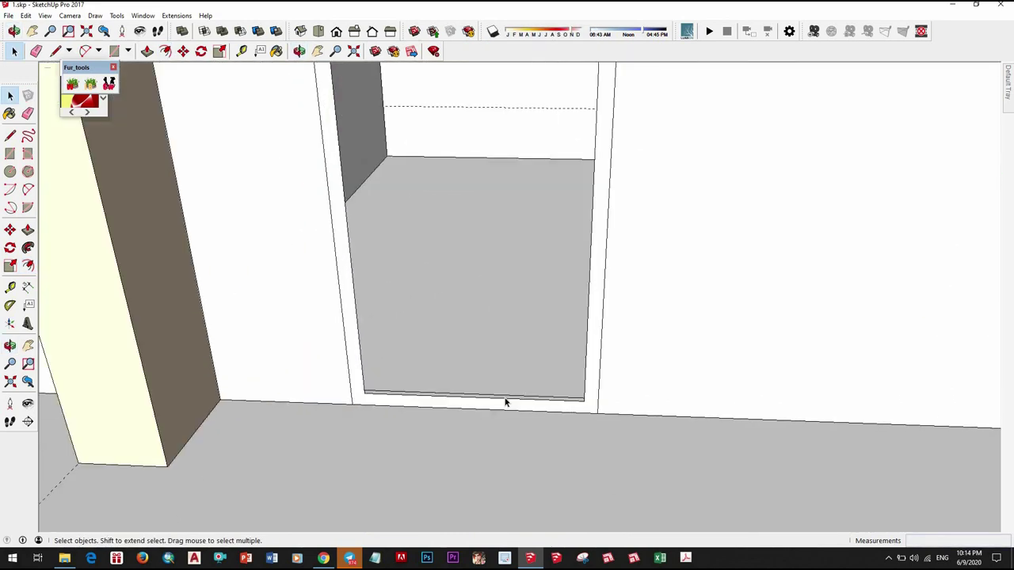
click(366, 409)
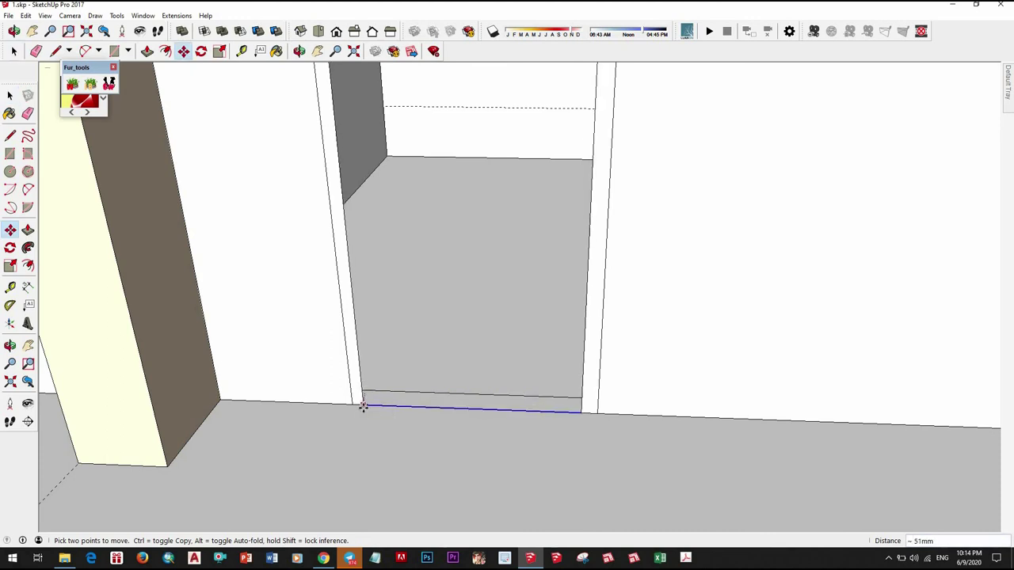
text(50)
key(Return)
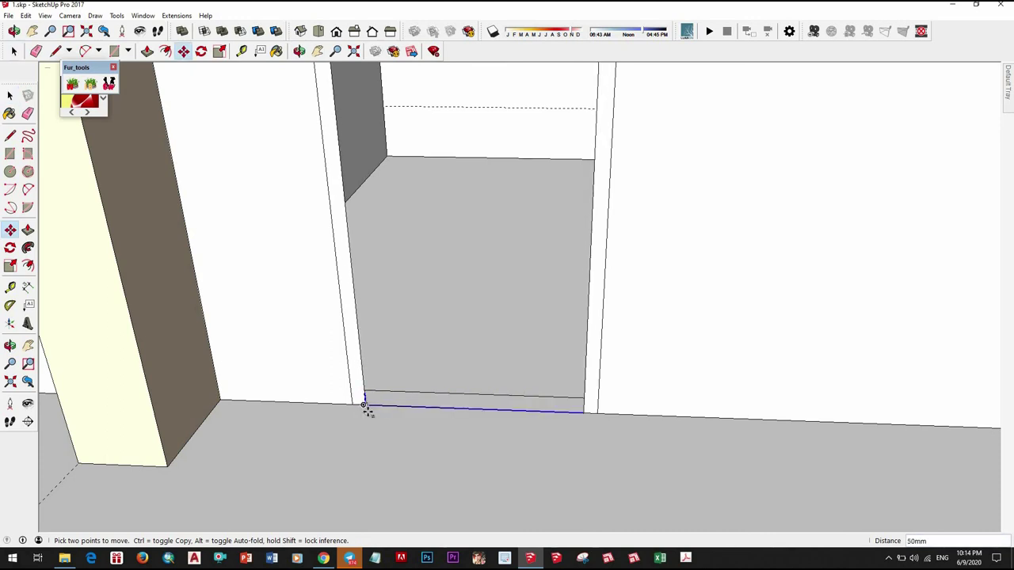
key(space)
right_click(452, 408)
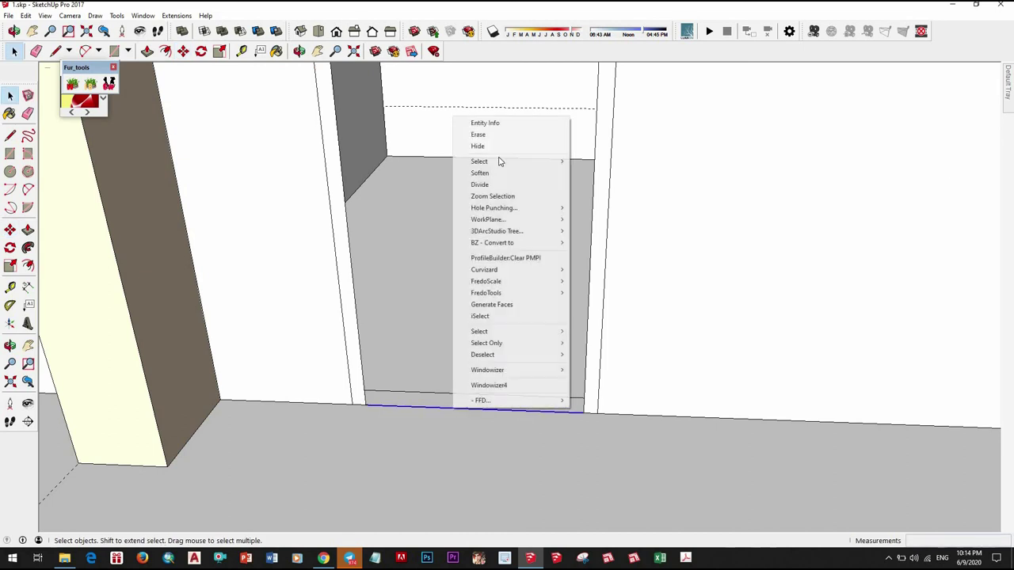
key(Return)
Extrude the left door jamb out from the opening
scroll(328, 396, up, 1)
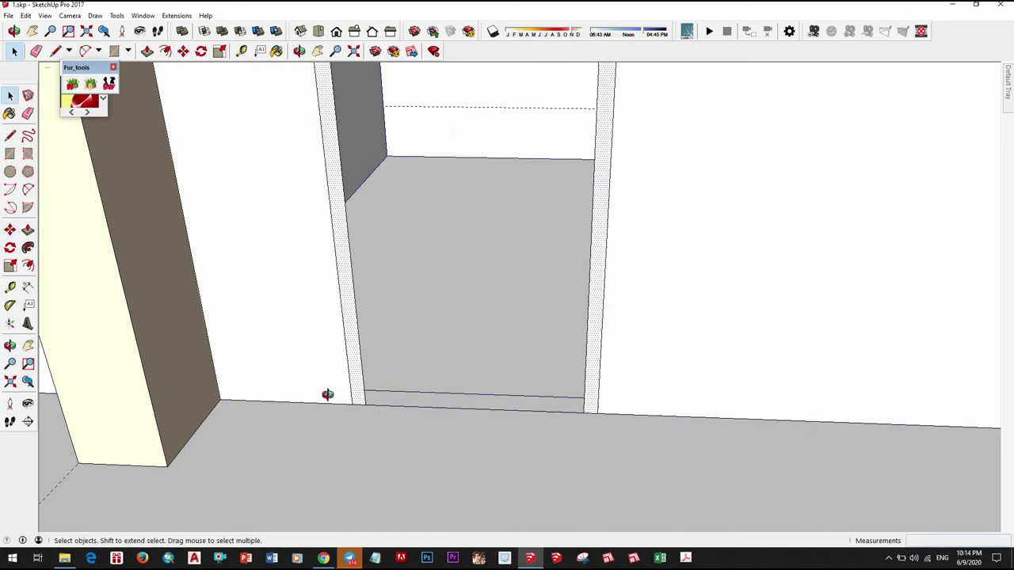
scroll(367, 357, up, 2)
scroll(272, 407, up, 2)
scroll(377, 417, up, 2)
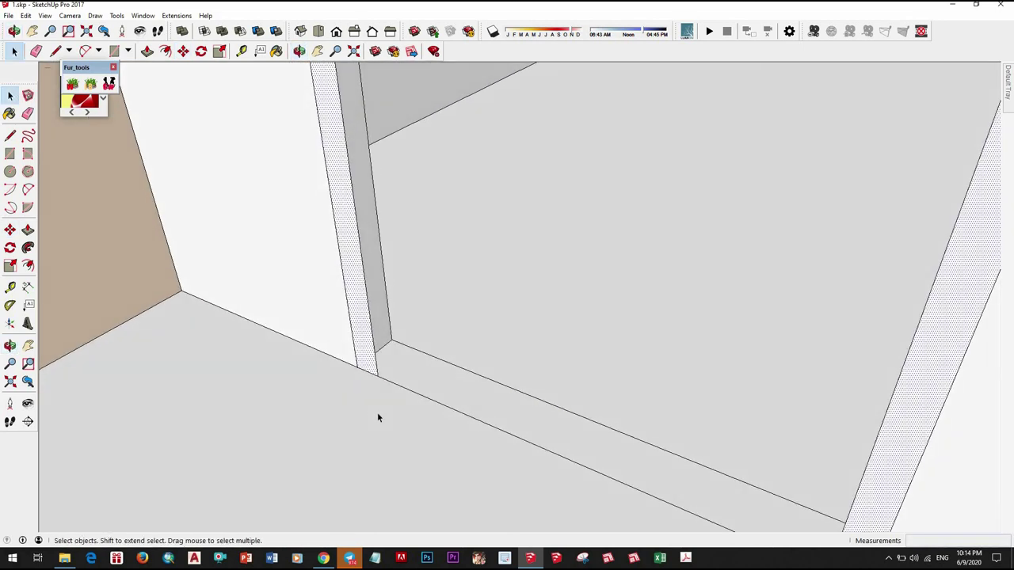
key(p)
click(367, 355)
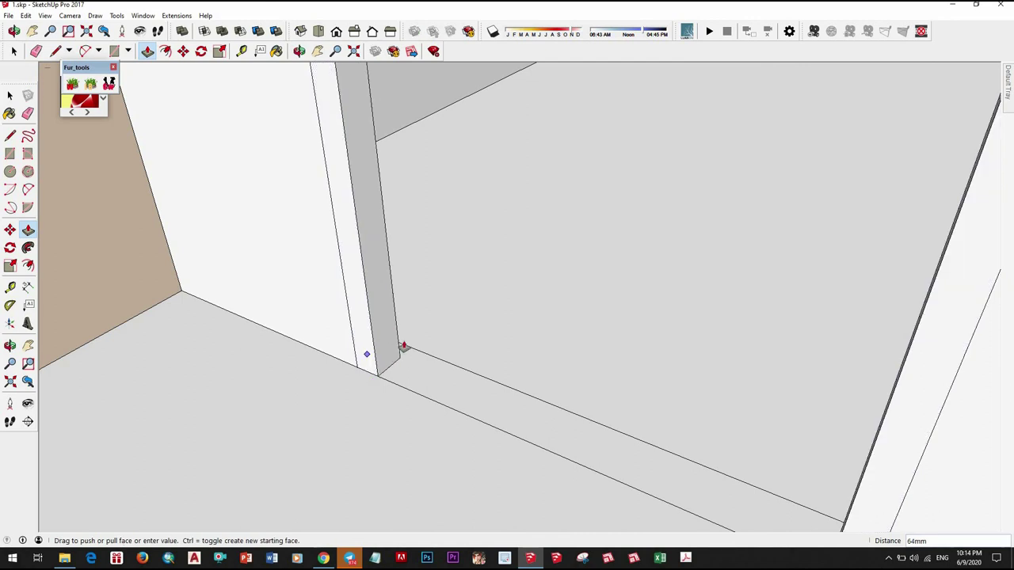
key(space)
middle_drag(375, 391, 437, 430)
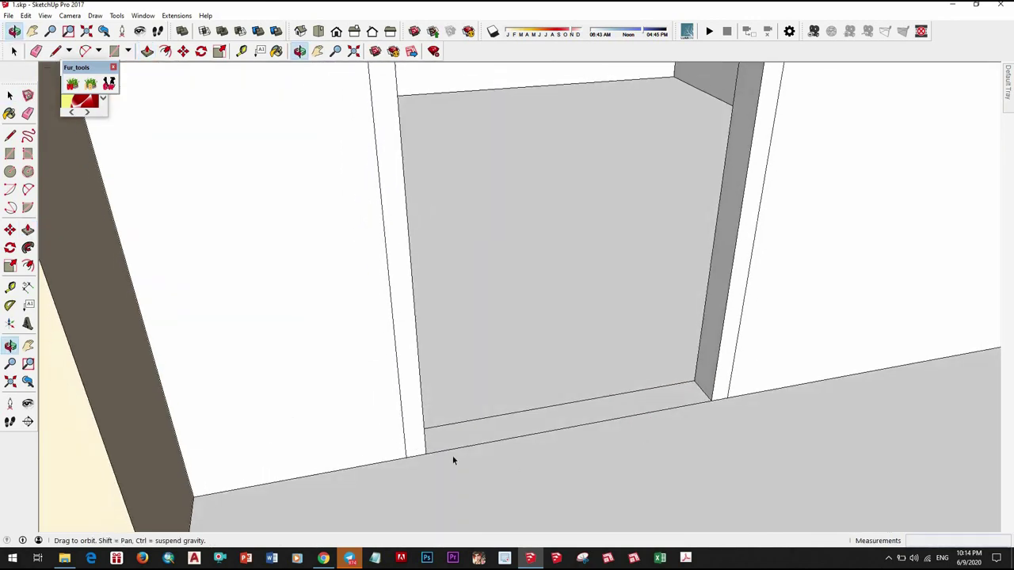
key(p)
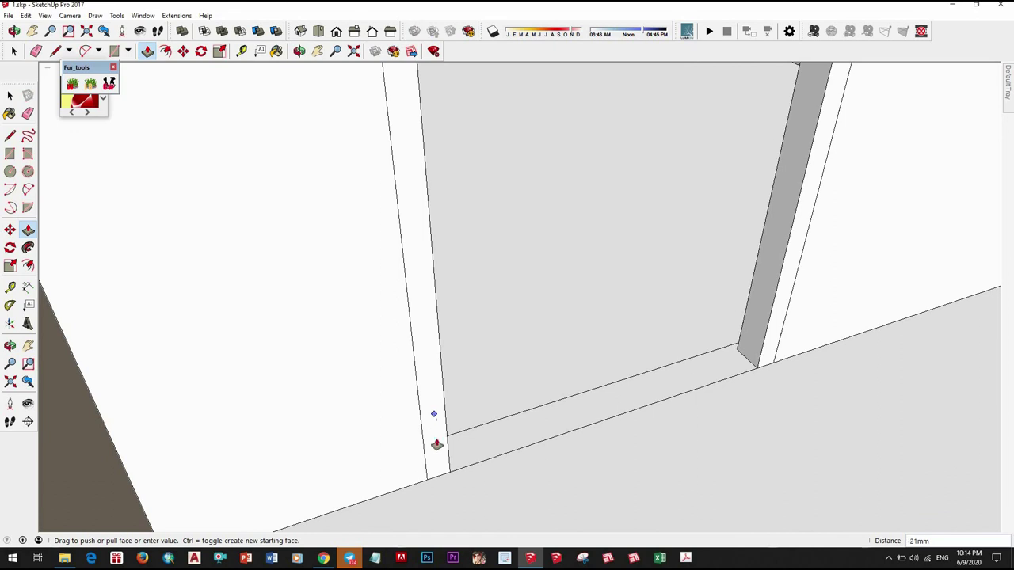
key(space)
key(p)
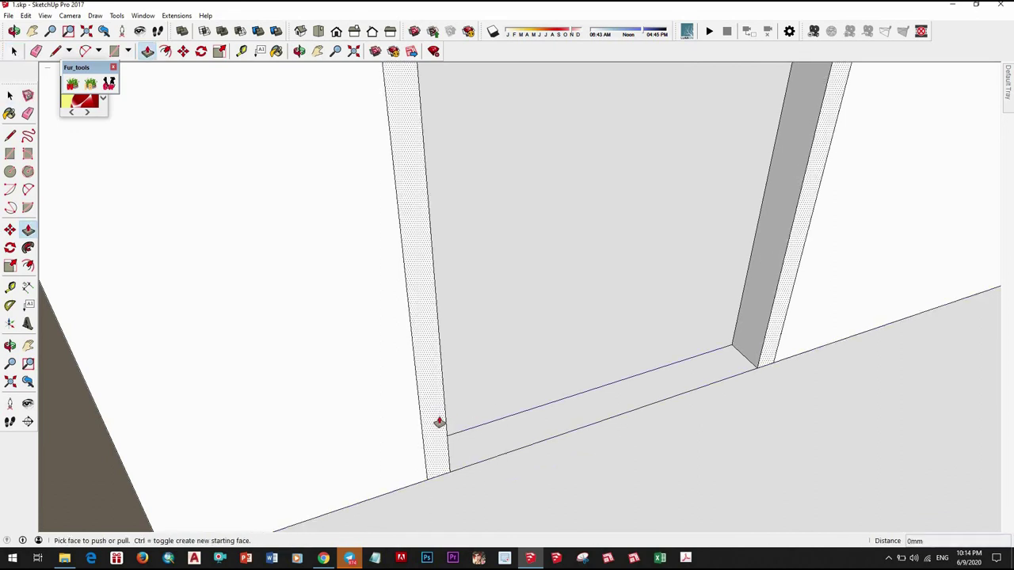
click(439, 424)
text(20)
key(Return)
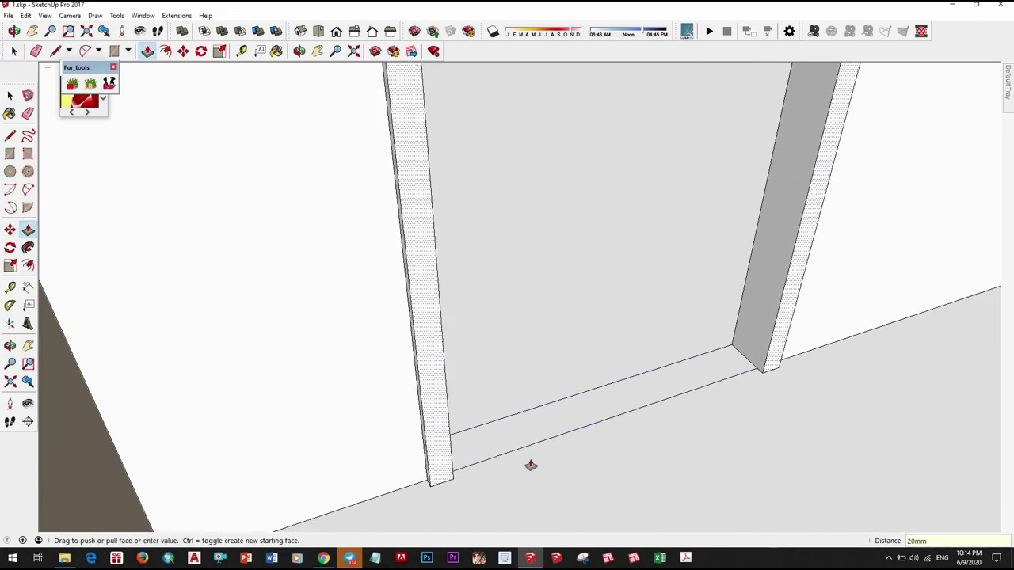
Push the jamb's side face to complete the jamb depth
middle_drag(529, 464, 486, 464)
click(465, 470)
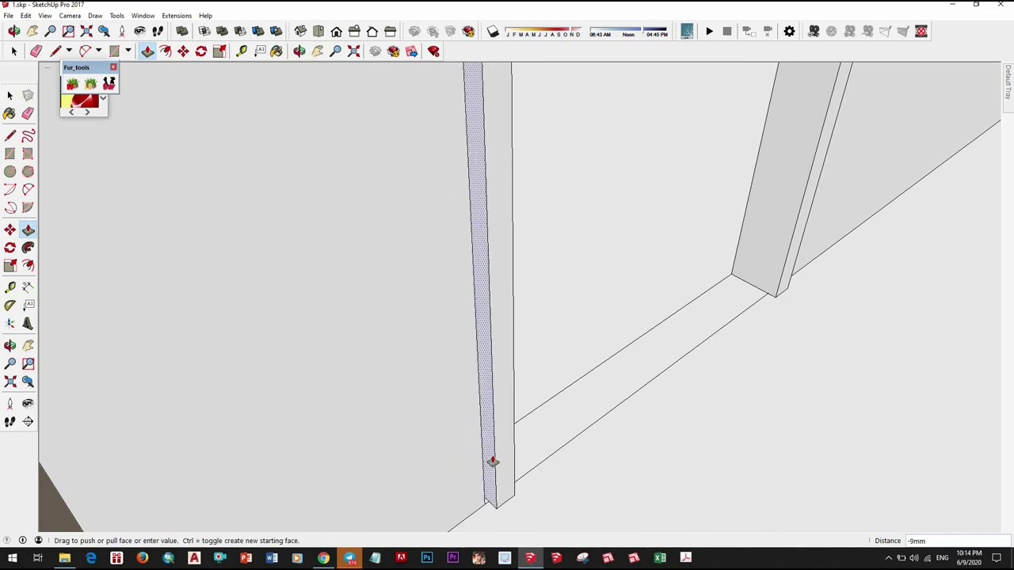
click(491, 463)
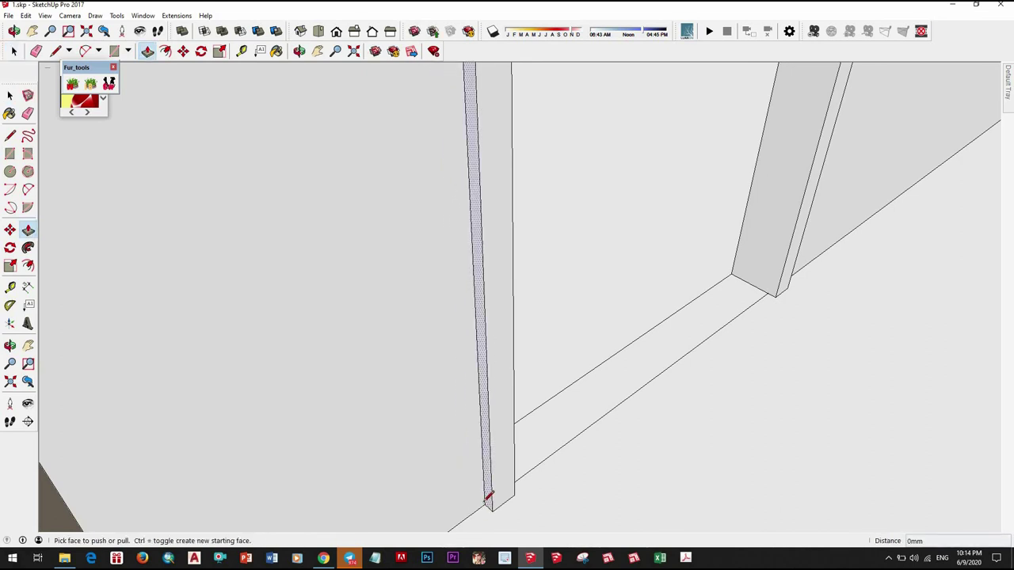
key(l)
mouse_move(486, 456)
middle_down()
mouse_move(429, 473)
mouse_move(635, 409)
mouse_move(375, 403)
mouse_move(434, 354)
mouse_move(381, 378)
middle_up()
click(381, 378)
key(space)
scroll(507, 422, down, 1)
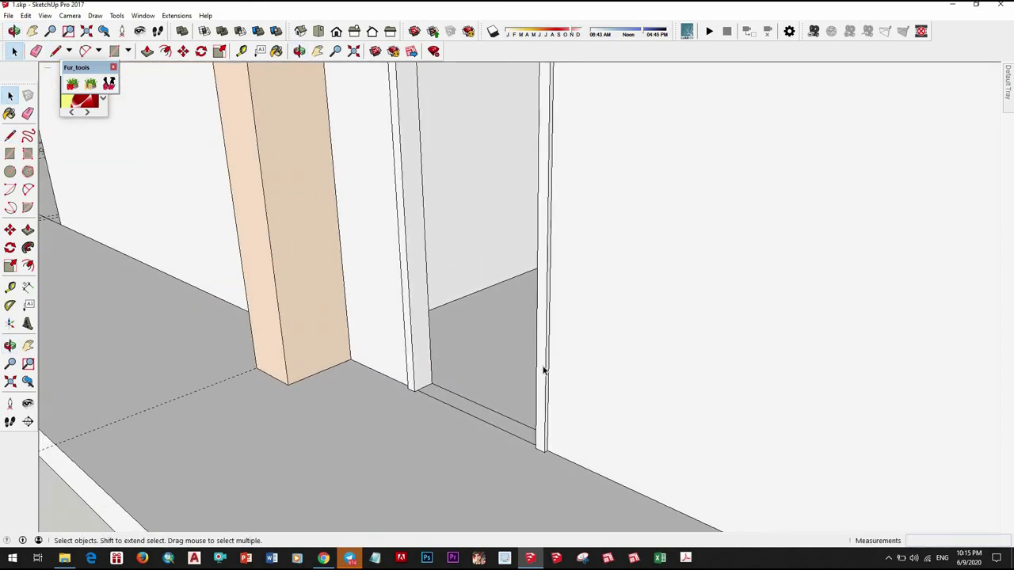
Turn both connected door jambs into one component
triple_click(545, 317)
right_click(545, 162)
click(587, 238)
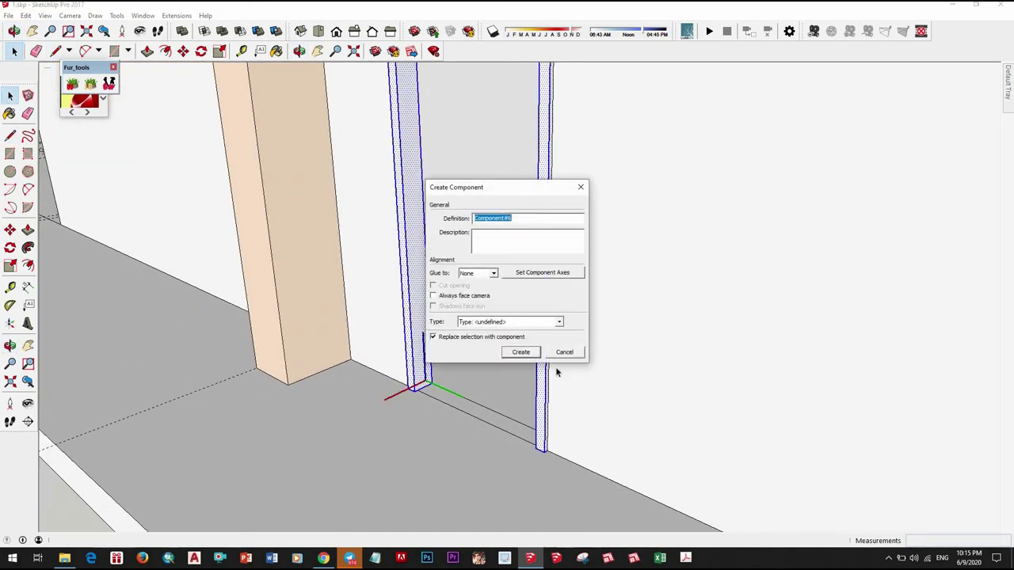
click(518, 439)
Draw a rectangle filling the door opening as a flat door face
mouse_move(477, 426)
middle_down()
mouse_move(519, 442)
mouse_move(517, 418)
mouse_move(538, 452)
mouse_move(642, 375)
mouse_move(534, 324)
middle_up()
click(588, 519)
click(477, 96)
click(545, 319)
Offset a small inset outline on the door face and delete the inner face
scroll(548, 317, up, 2)
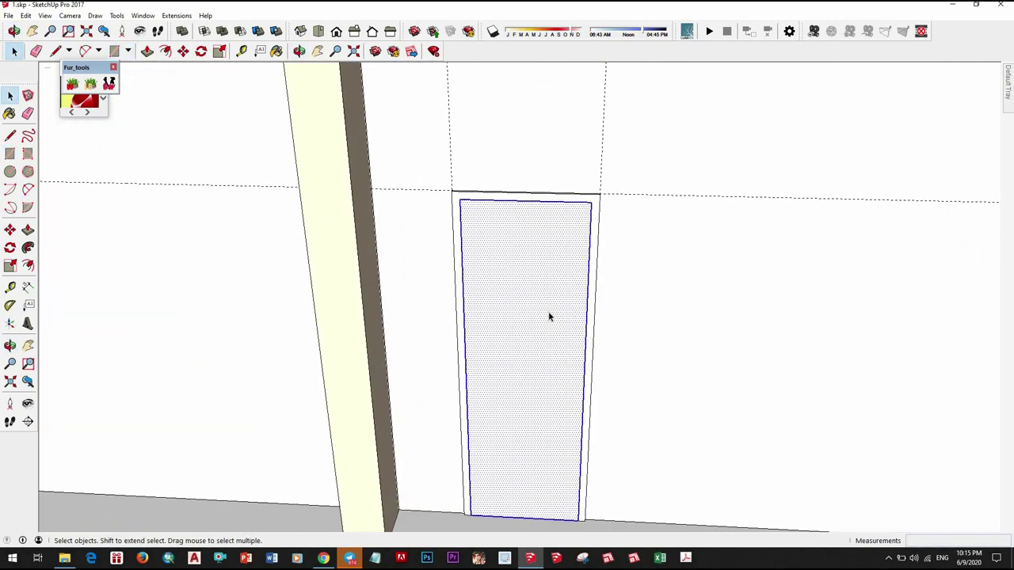
key(f)
click(584, 312)
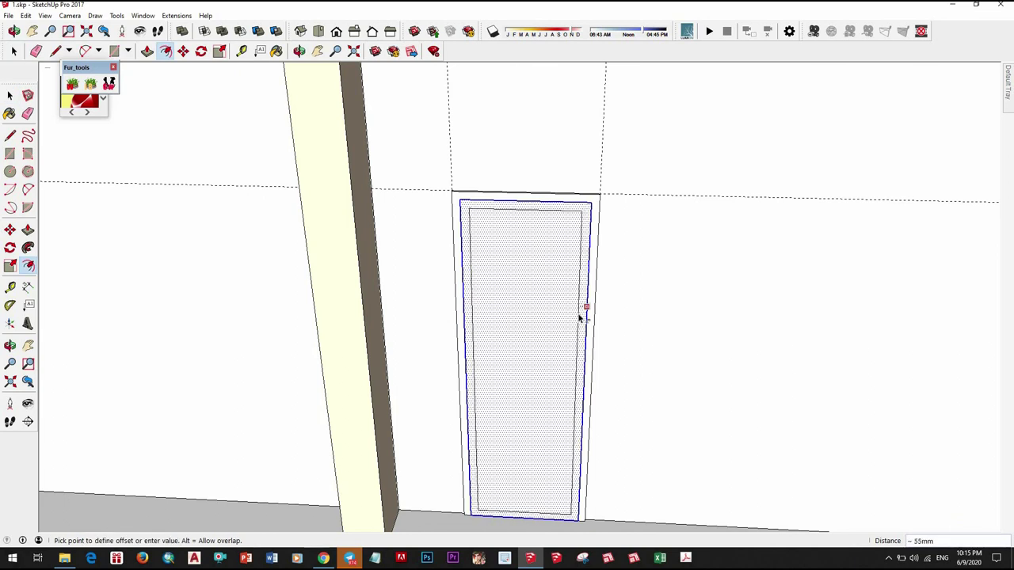
key(Return)
mouse_move(499, 333)
middle_down()
mouse_move(581, 249)
mouse_move(435, 217)
mouse_move(468, 354)
middle_up()
key(space)
right_click(525, 294)
click(554, 220)
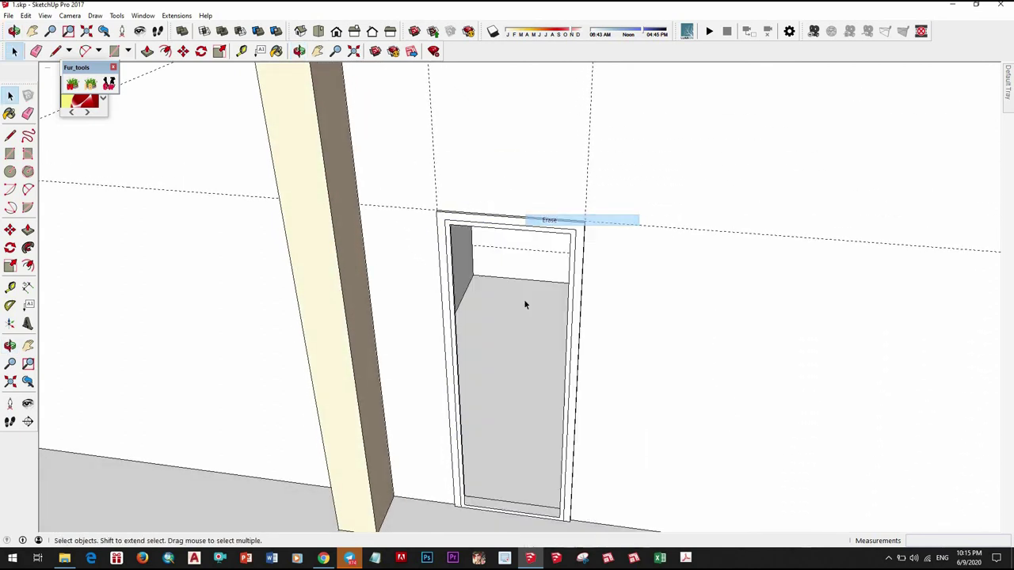
Select both door edge strips and zoom the view to them
key(p)
scroll(465, 401, up, 3)
scroll(450, 430, up, 2)
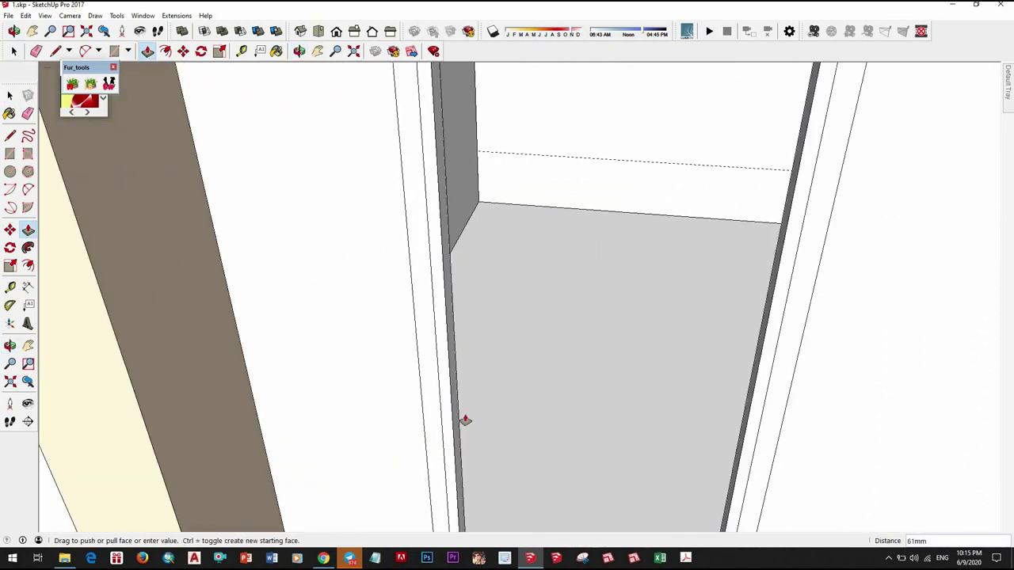
key(space)
triple_click(451, 416)
right_click(452, 416)
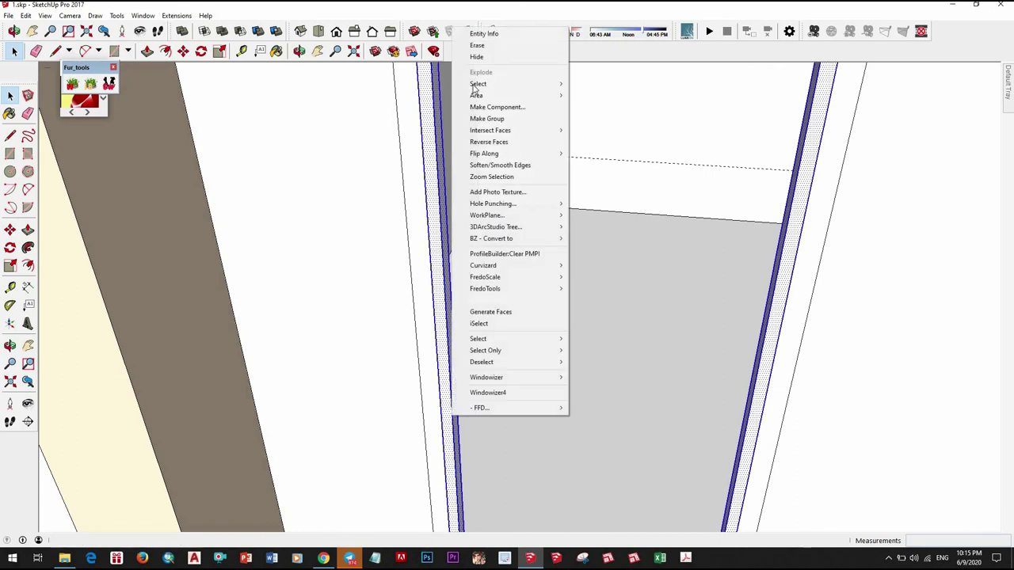
click(491, 177)
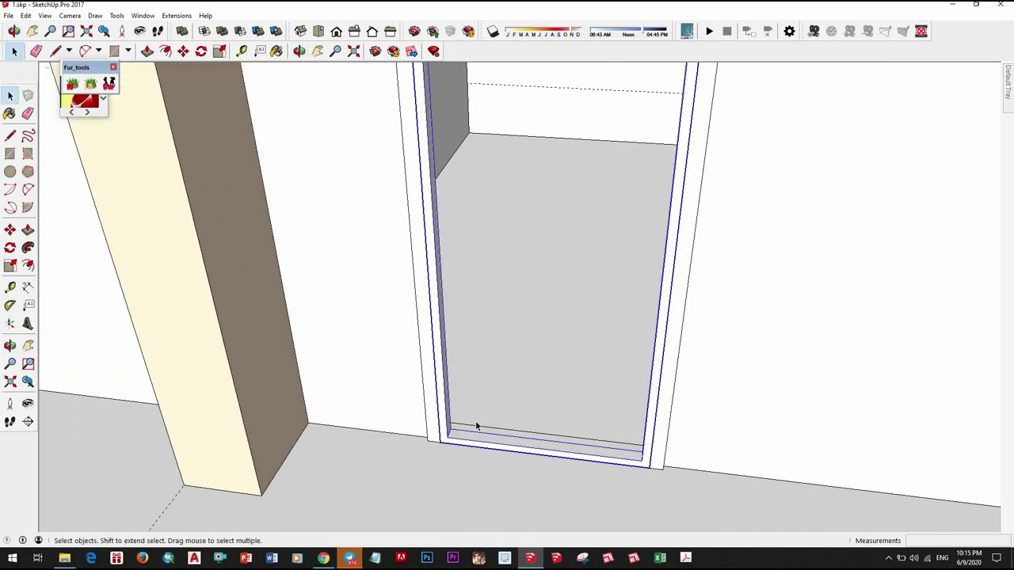
Draw a door panel rectangle filling the opening, then select the panel face
key(r)
click(453, 430)
scroll(570, 229, down, 3)
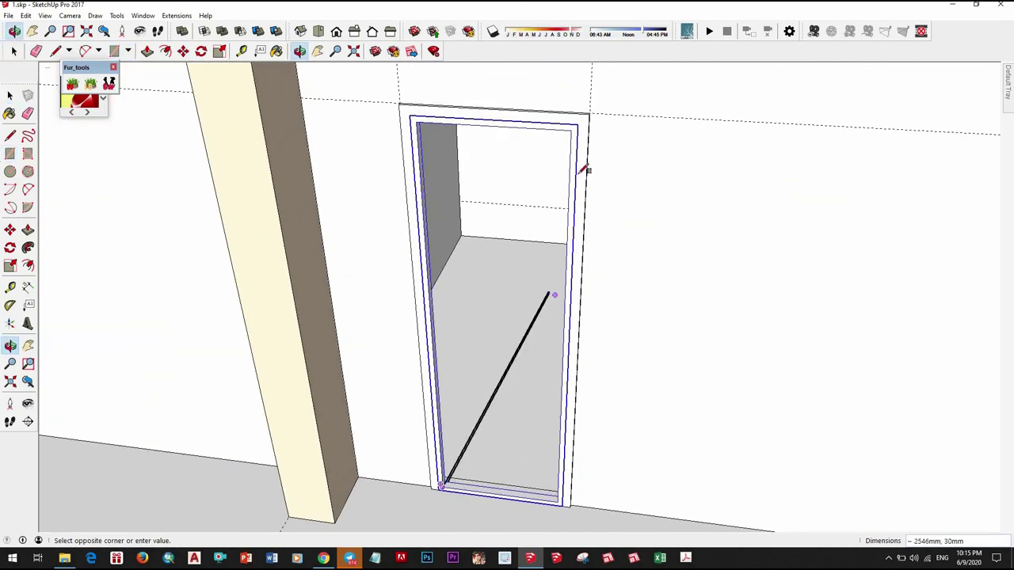
click(573, 133)
scroll(510, 313, down, 5)
scroll(487, 407, up, 6)
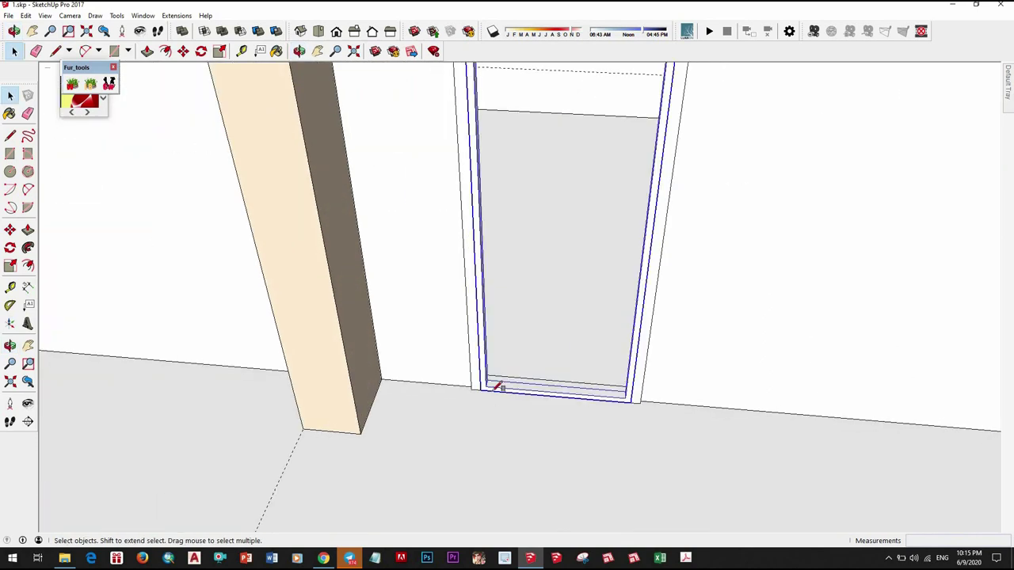
key(r)
scroll(545, 222, down, 3)
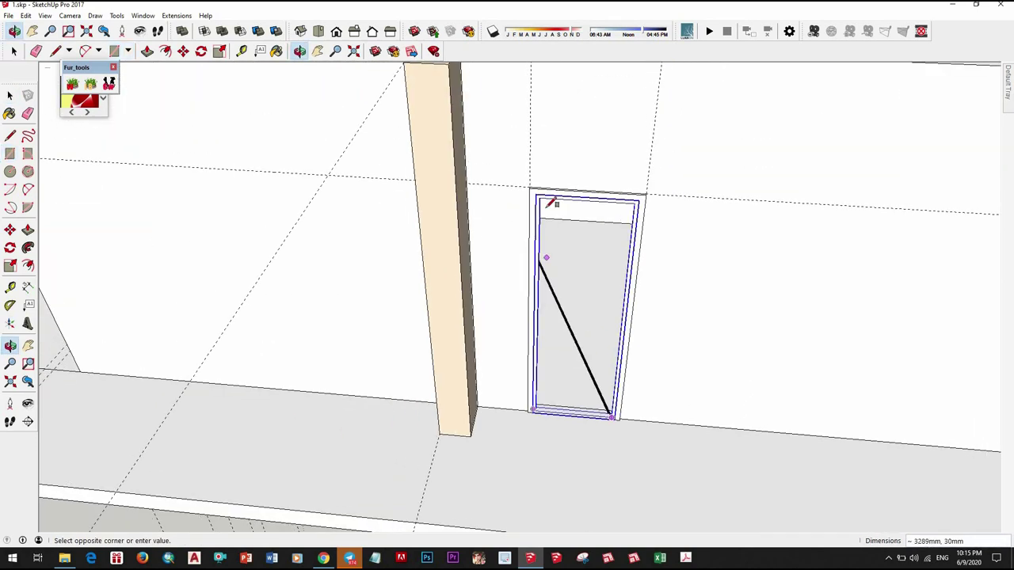
scroll(544, 198, up, 2)
click(543, 196)
middle_drag(615, 324, 535, 322)
key(space)
click(526, 372)
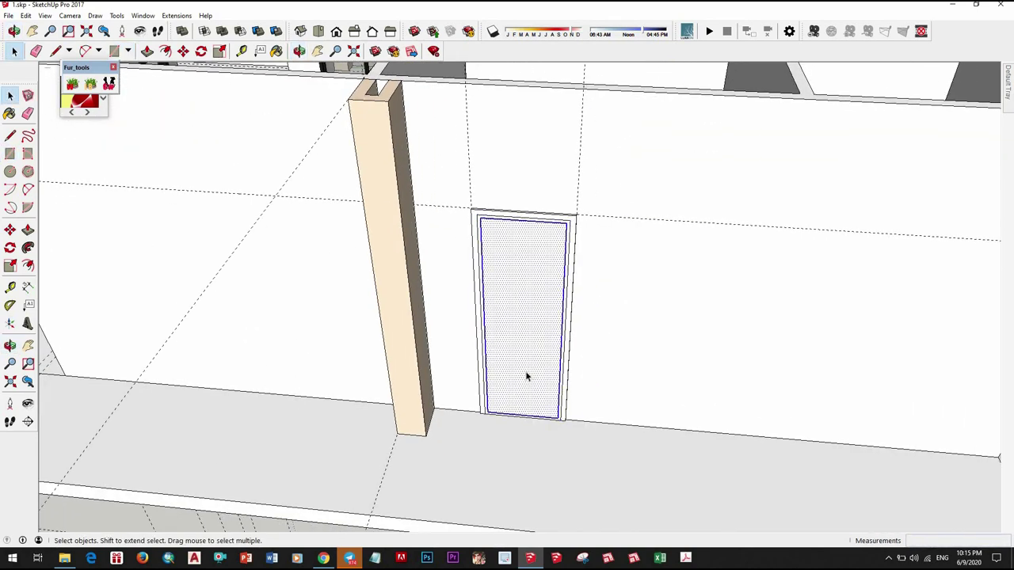
scroll(537, 338, up, 3)
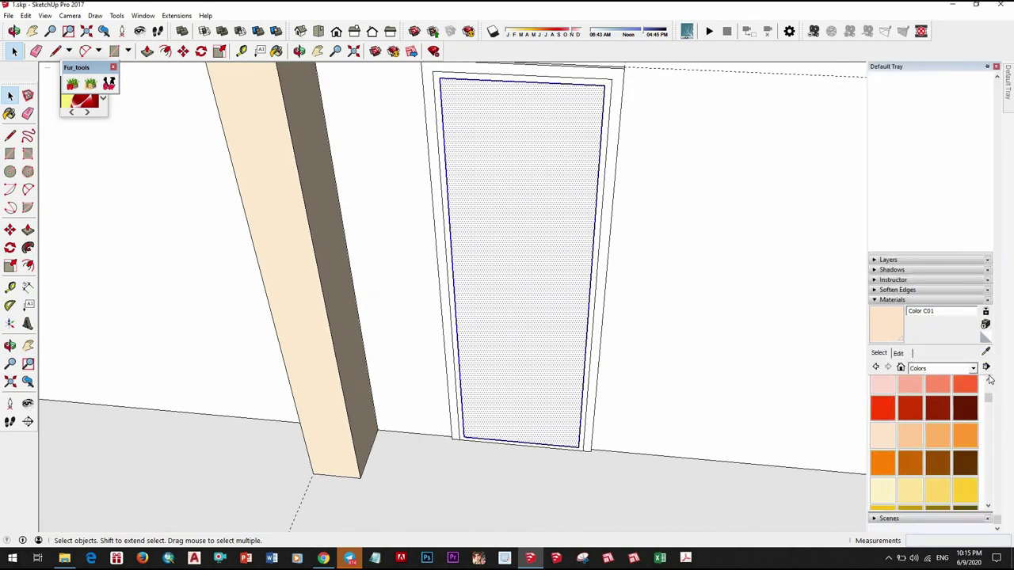
Paint the door panel with Wood Cherry from the Wood material collection
click(942, 367)
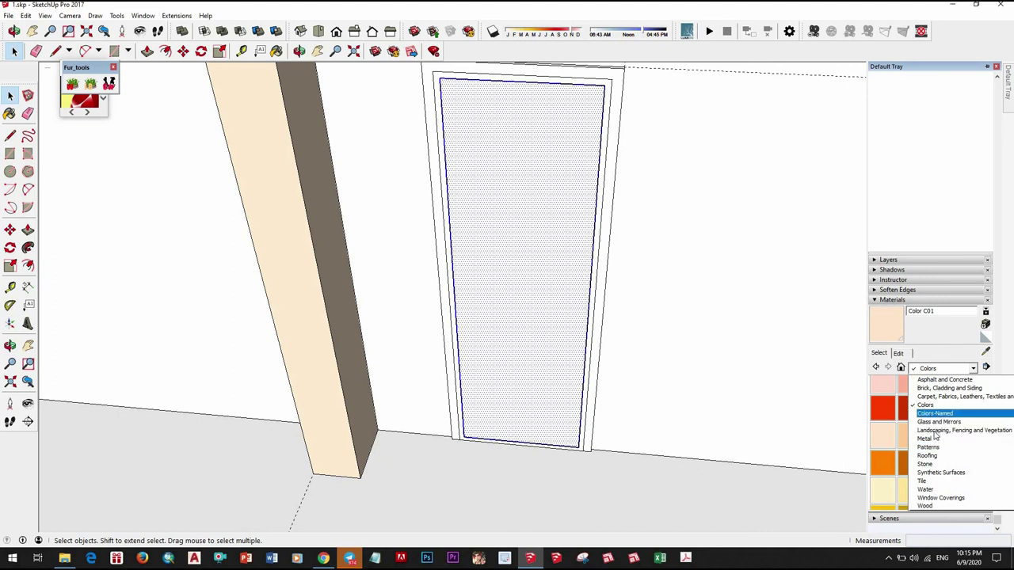
click(925, 505)
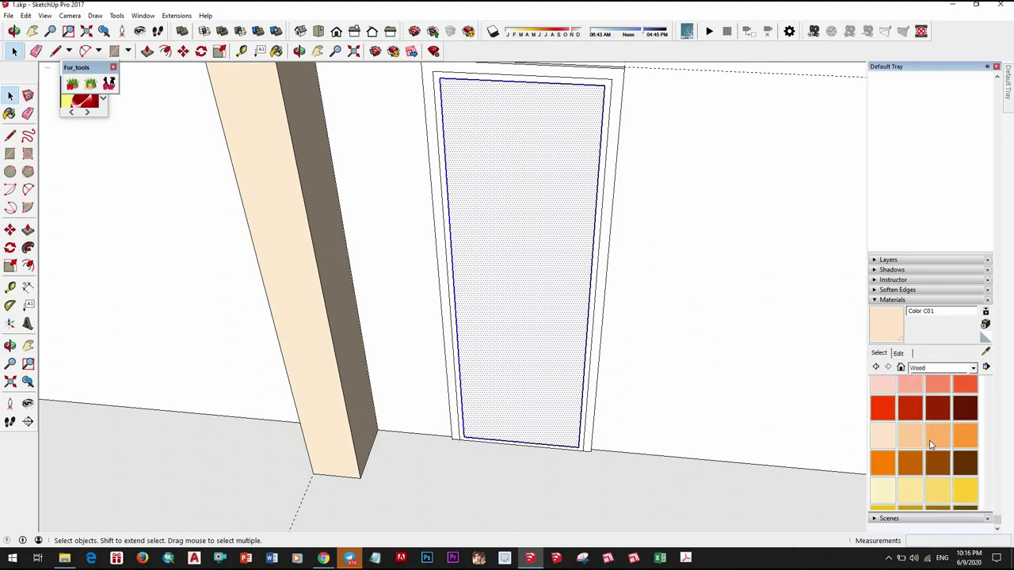
click(941, 400)
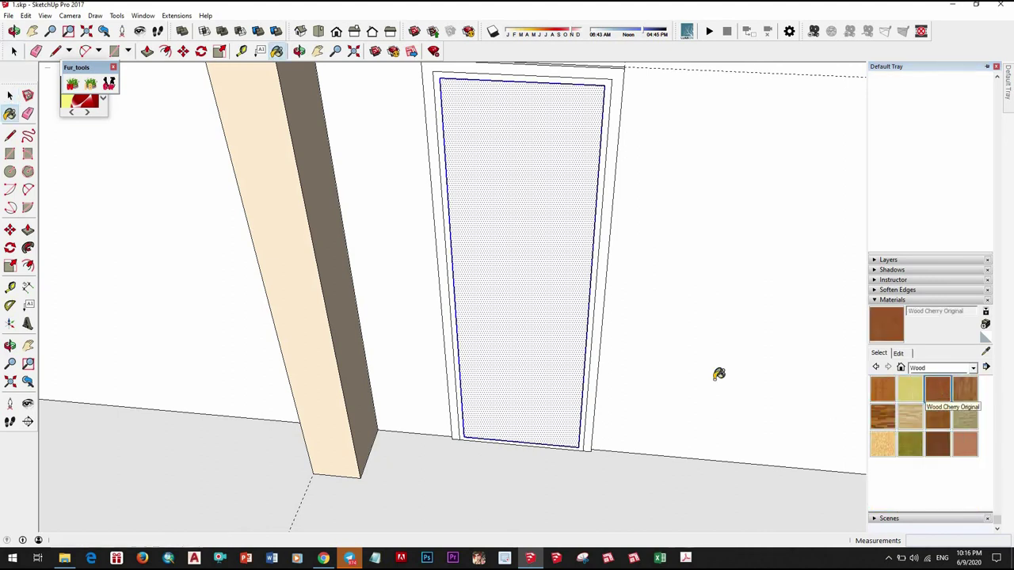
click(543, 351)
Make the door geometry into a component
mouse_move(543, 350)
middle_down()
mouse_move(658, 337)
mouse_move(545, 309)
middle_up()
key(space)
scroll(546, 293, up, 5)
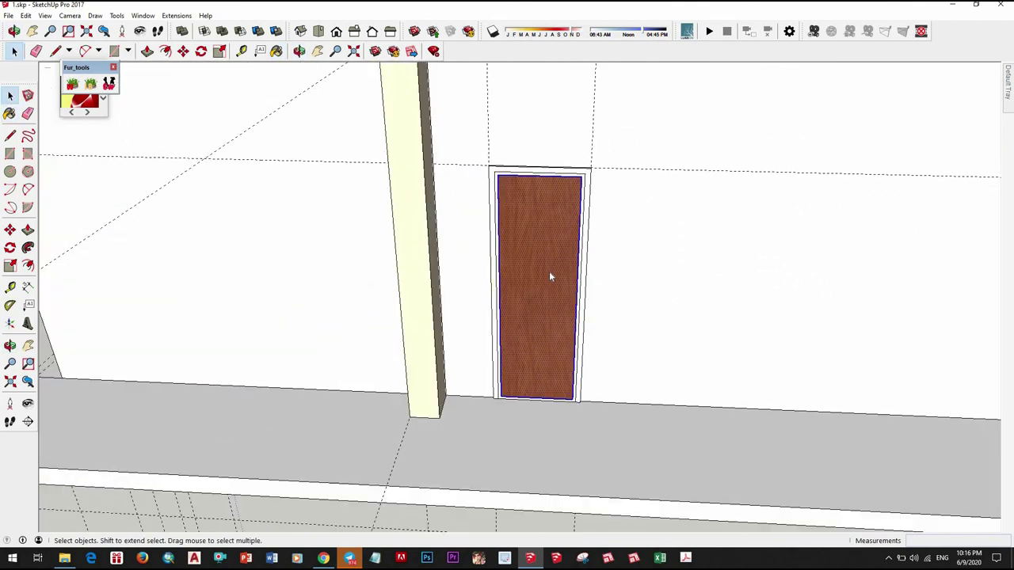
right_click(533, 240)
key(Escape)
right_click(533, 240)
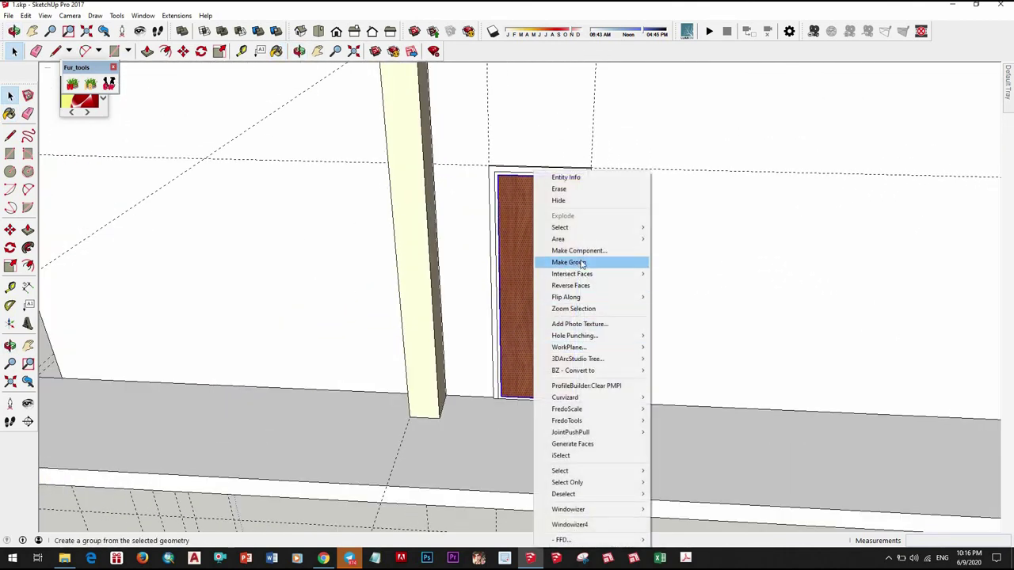
click(578, 251)
click(523, 353)
Paint the door frame with Wood Cherry
scroll(576, 363, up, 3)
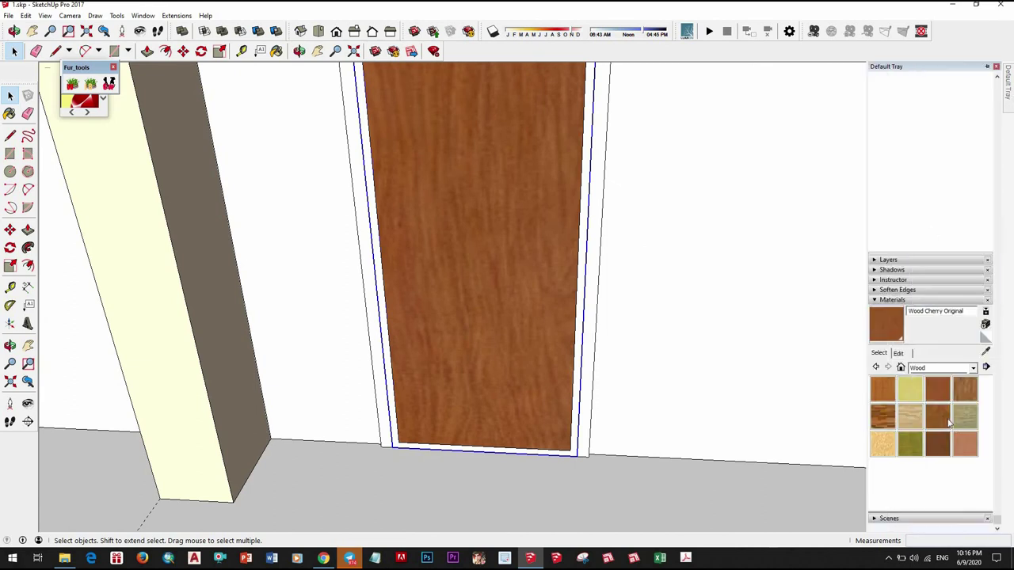
click(595, 294)
scroll(627, 362, down, 5)
Move the door panel 30 mm so it sits recessed in the frame
middle_drag(506, 311, 502, 396)
scroll(502, 396, up, 3)
key(space)
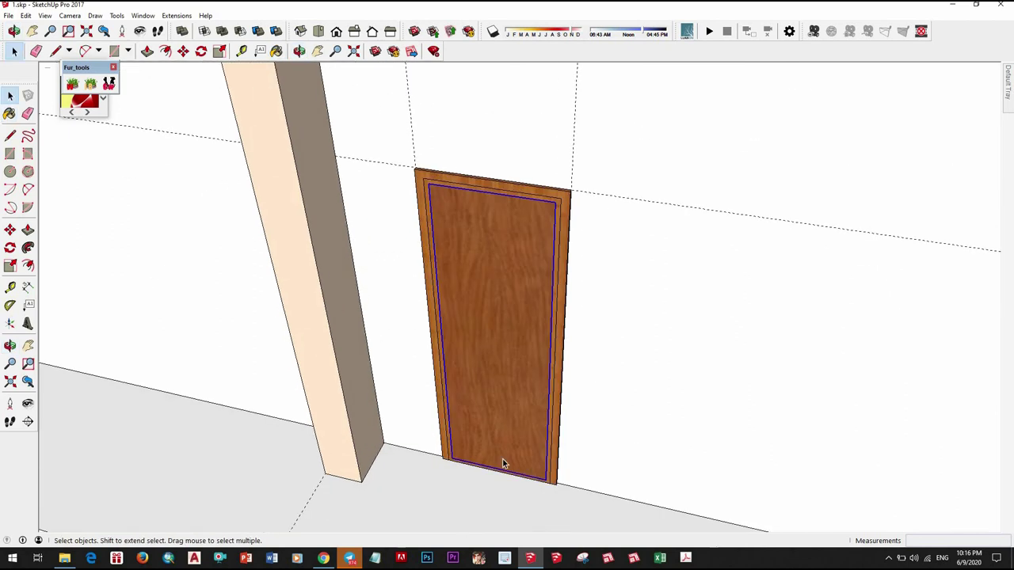
scroll(502, 463, up, 2)
scroll(407, 452, up, 2)
scroll(401, 464, up, 1)
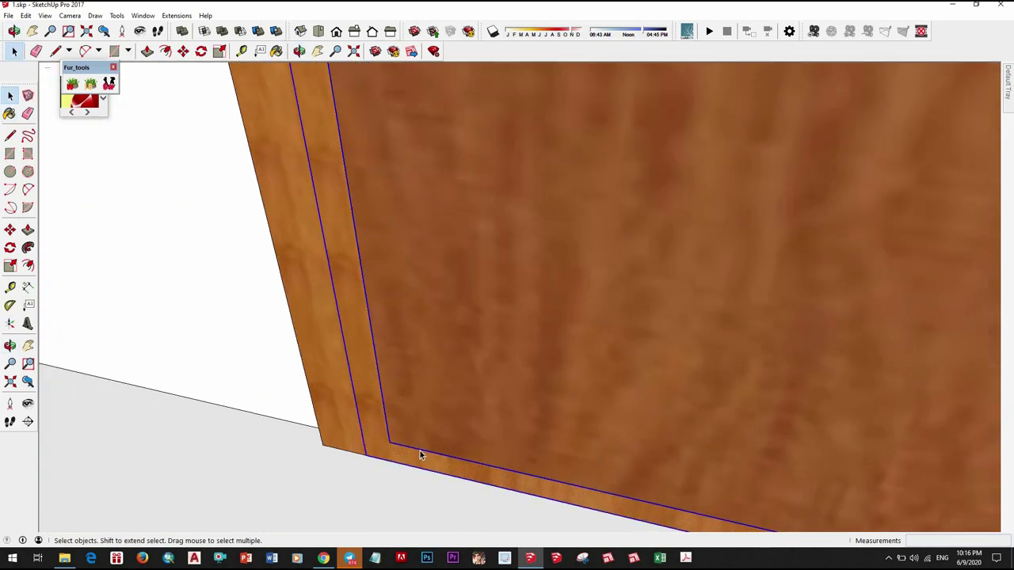
key(m)
click(382, 418)
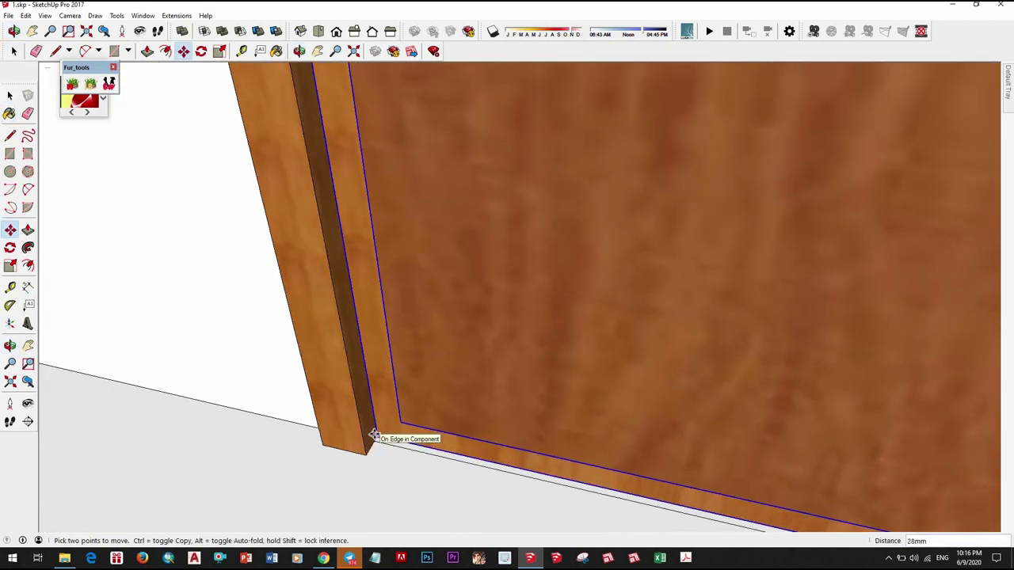
click(374, 434)
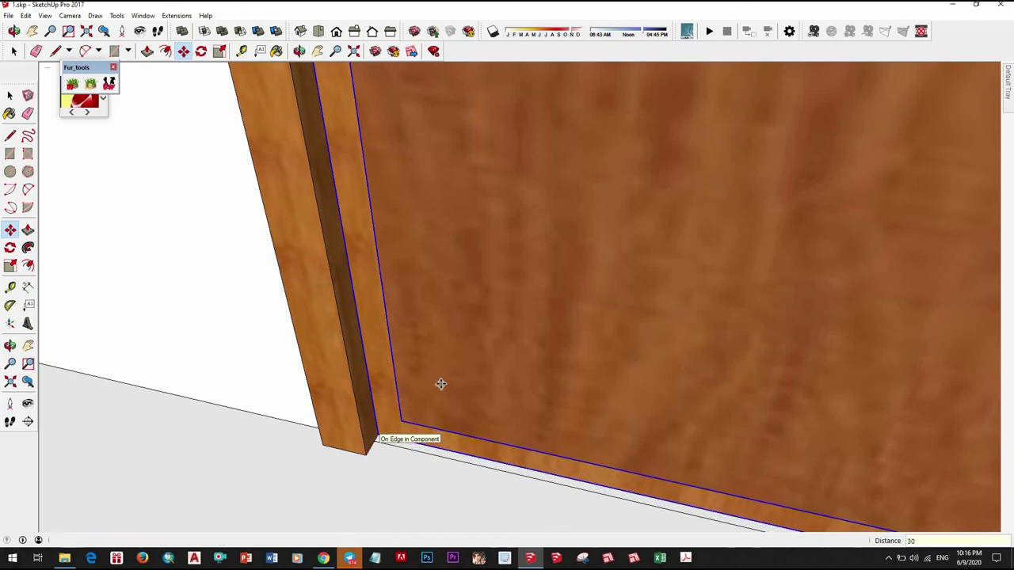
scroll(525, 389, down, 3)
key(space)
Group the door panel and frame parts together
scroll(577, 388, up, 3)
scroll(576, 388, down, 3)
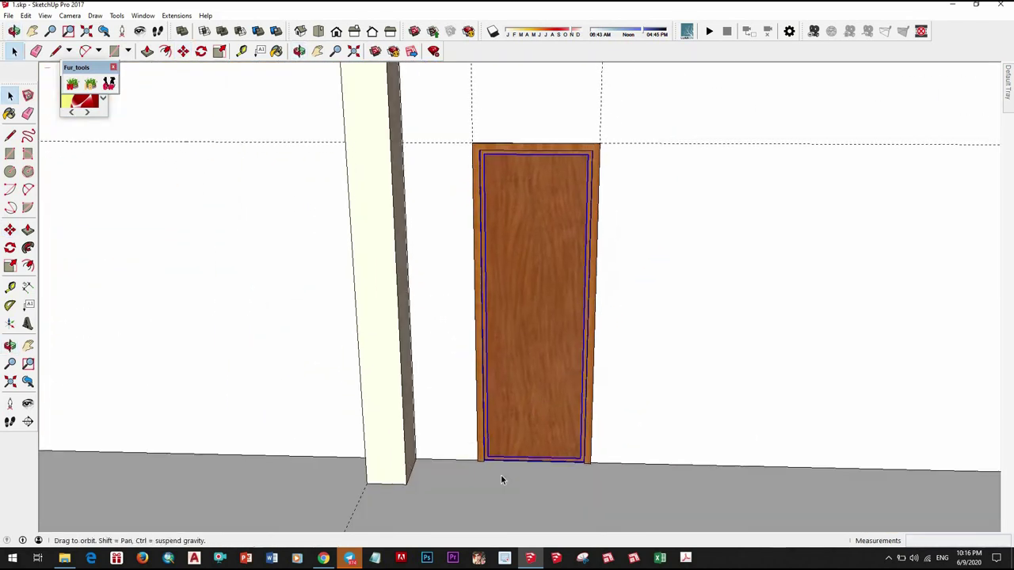
middle_drag(502, 477, 487, 403)
scroll(488, 403, up, 3)
scroll(454, 452, up, 1)
key(m)
middle_drag(429, 471, 407, 423)
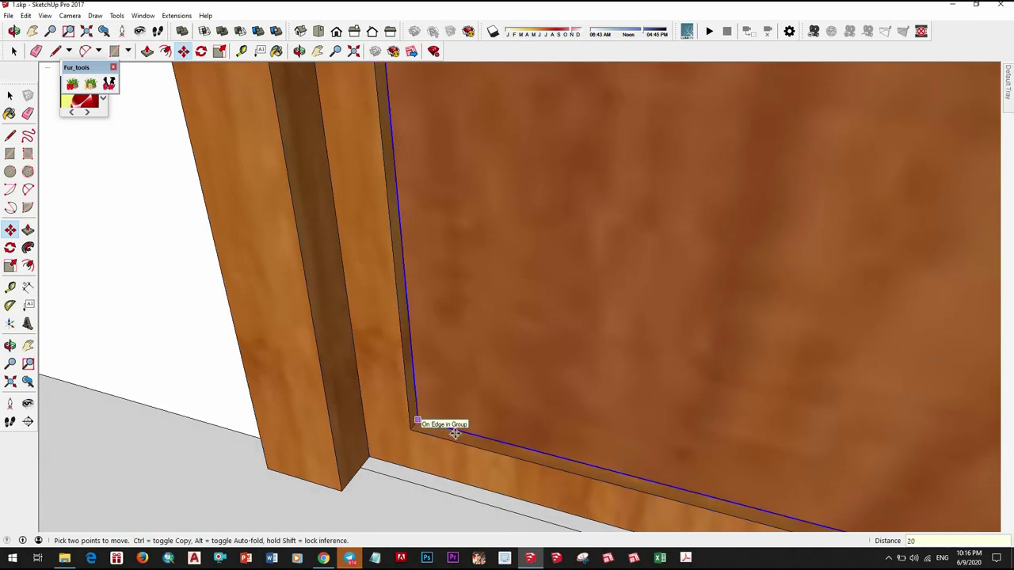
key(space)
scroll(455, 434, down, 2)
scroll(430, 412, down, 2)
right_click(429, 405)
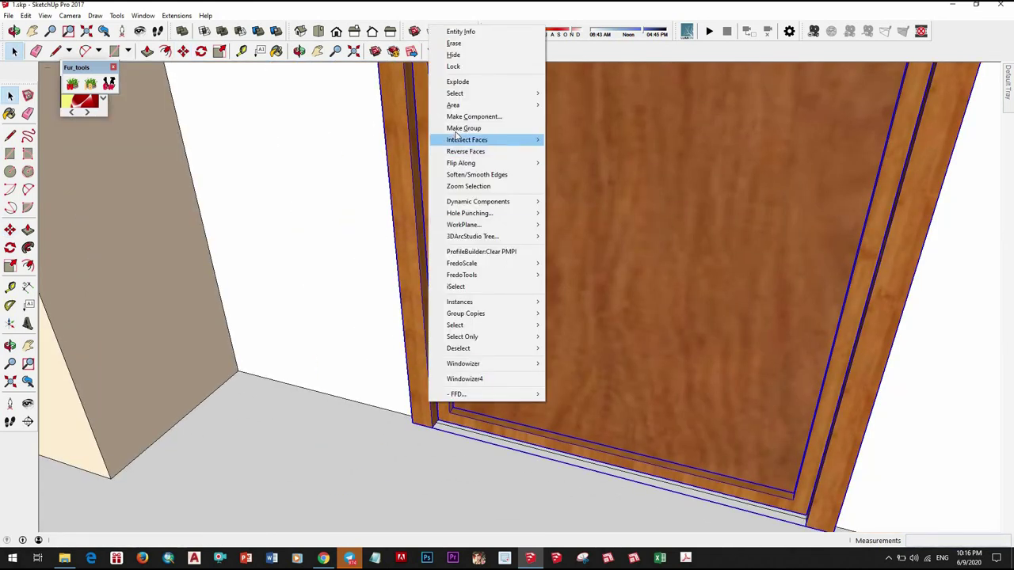
click(461, 128)
Orbit the view to face the wall containing the door
scroll(614, 398, down, 3)
scroll(520, 435, down, 2)
mouse_move(563, 432)
middle_down()
mouse_move(538, 445)
mouse_move(554, 447)
middle_up()
key(m)
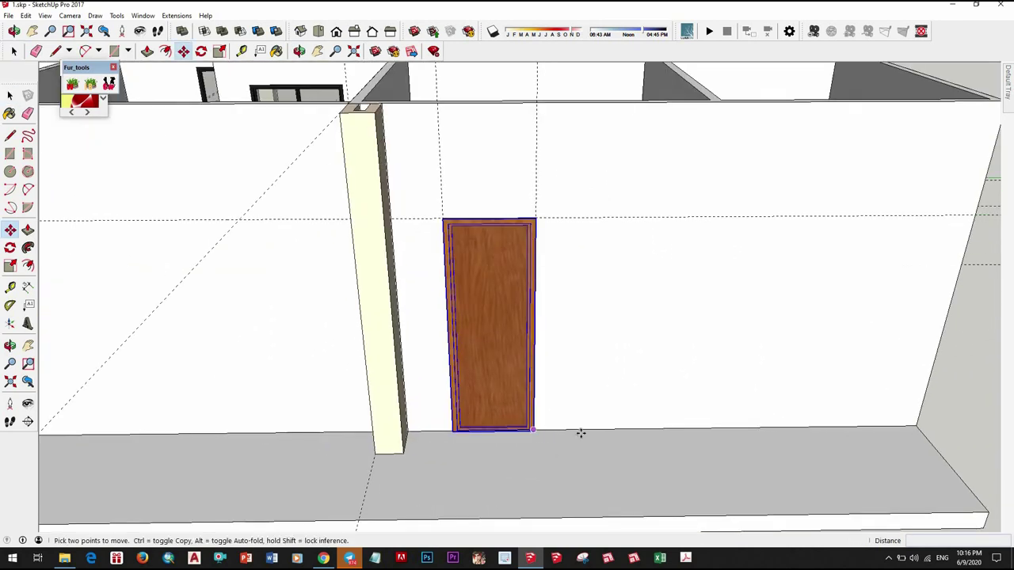
Copy the wood door 400 mm farther along the right wall
key(ctrl)
click(533, 430)
middle_drag(533, 430, 507, 444)
scroll(459, 475, up, 3)
scroll(558, 449, down, 2)
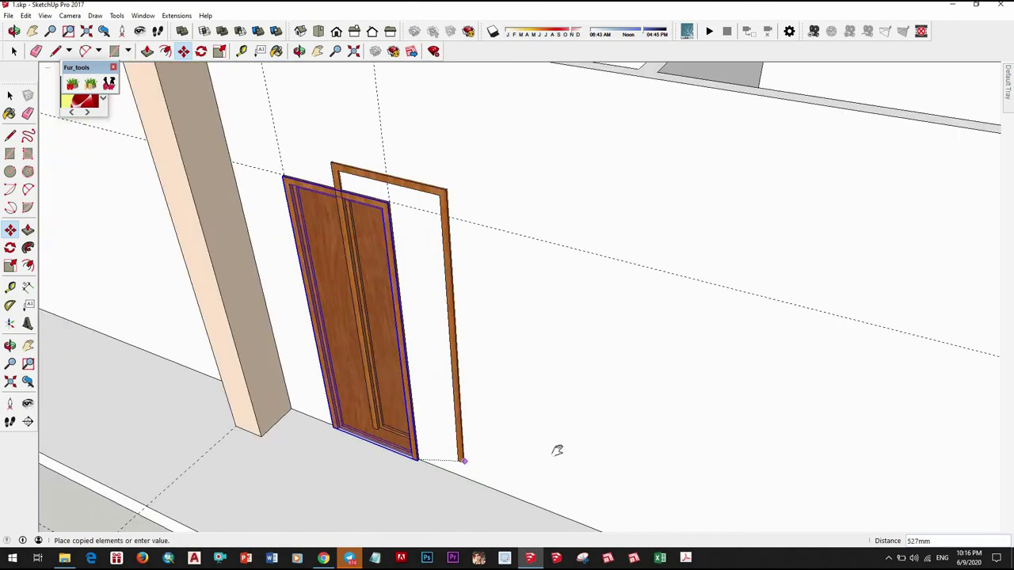
scroll(557, 449, down, 3)
scroll(644, 481, up, 1)
click(623, 480)
mouse_move(622, 481)
middle_down()
mouse_move(535, 473)
mouse_move(606, 479)
middle_up()
scroll(535, 474, up, 3)
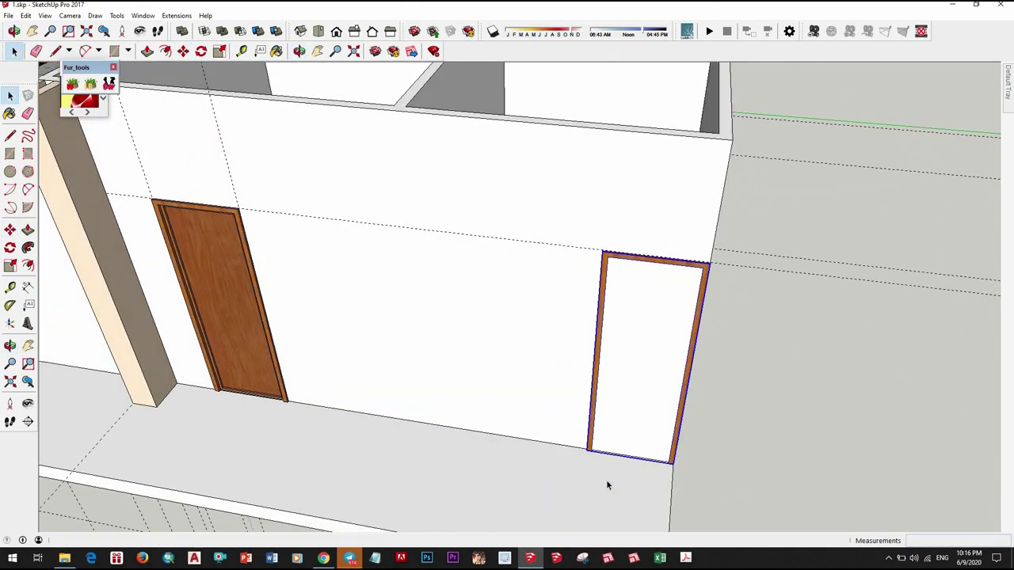
click(561, 486)
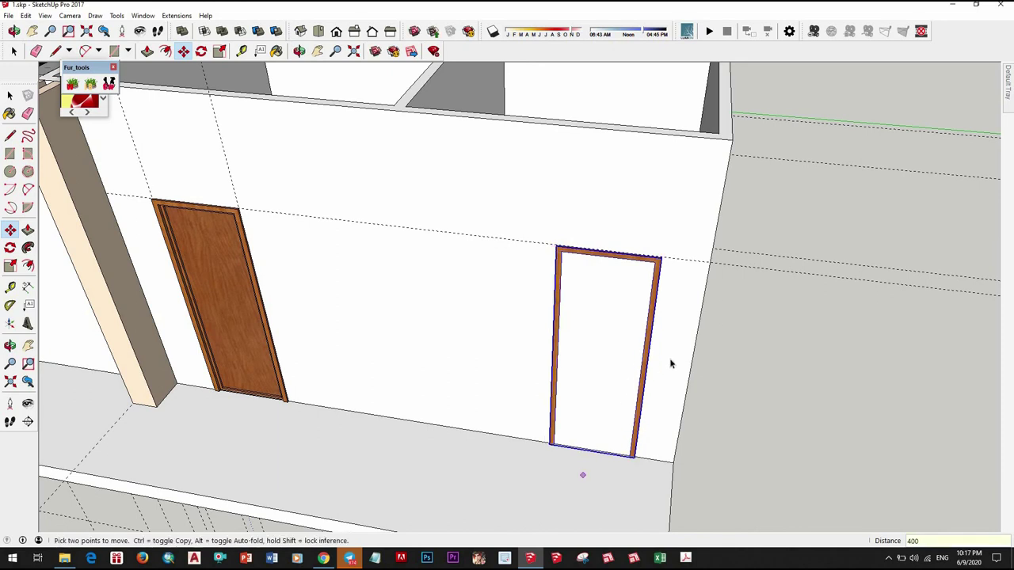
key(space)
Inside the wall group, draw a rectangle matching the copied door's frame
double_click(648, 380)
key(r)
click(431, 277)
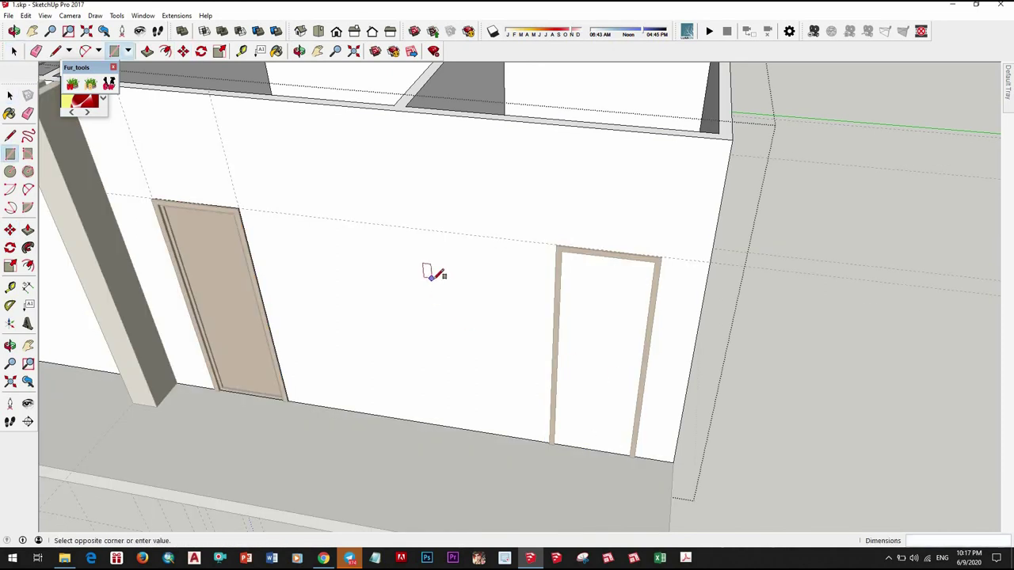
scroll(569, 242, up, 5)
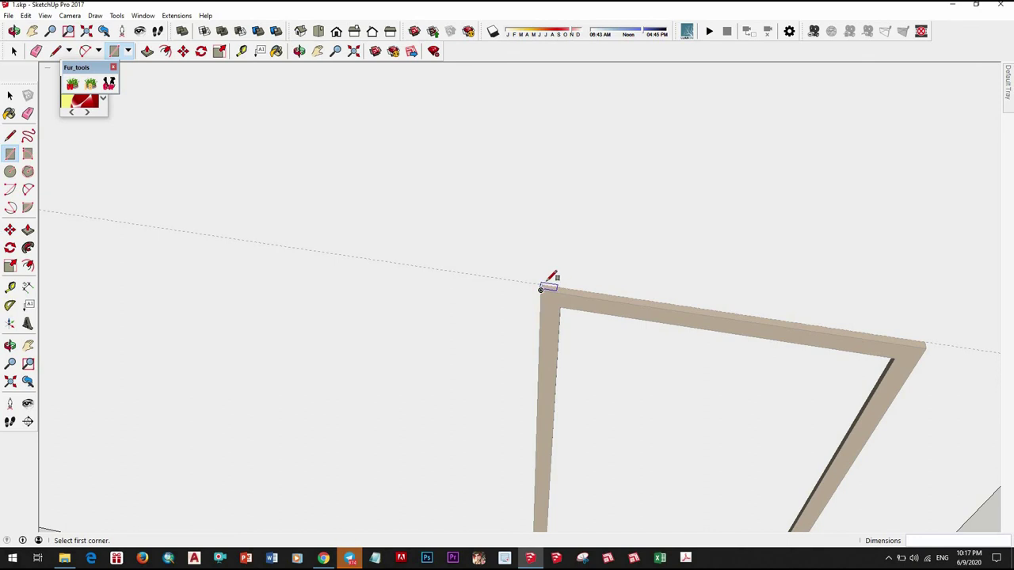
scroll(541, 289, up, 2)
scroll(626, 365, down, 5)
scroll(555, 403, up, 3)
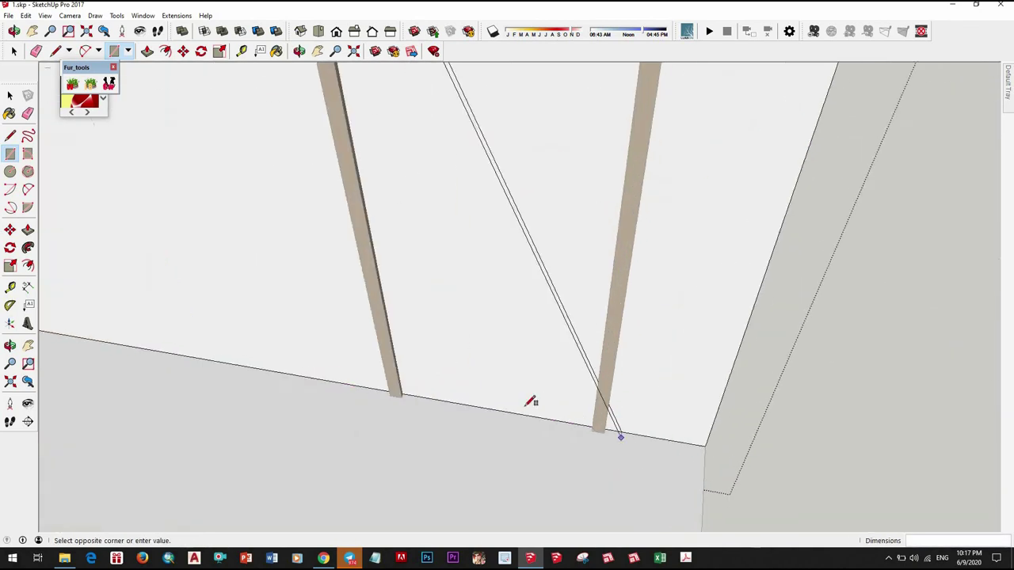
scroll(549, 443, up, 2)
scroll(573, 347, down, 2)
key(space)
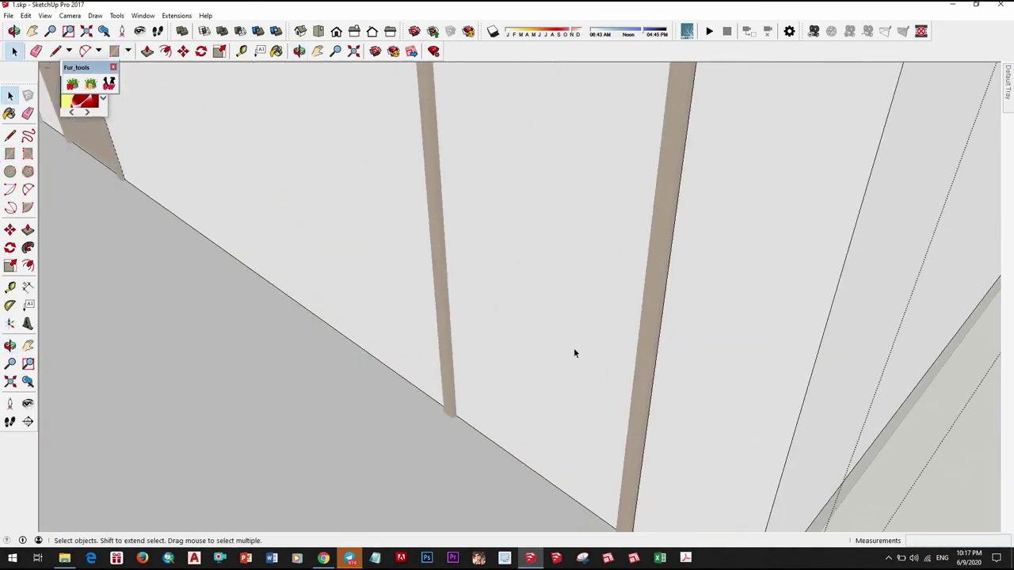
Push the rectangle 100 mm into the wall to cut the door opening
key(p)
double_click(579, 341)
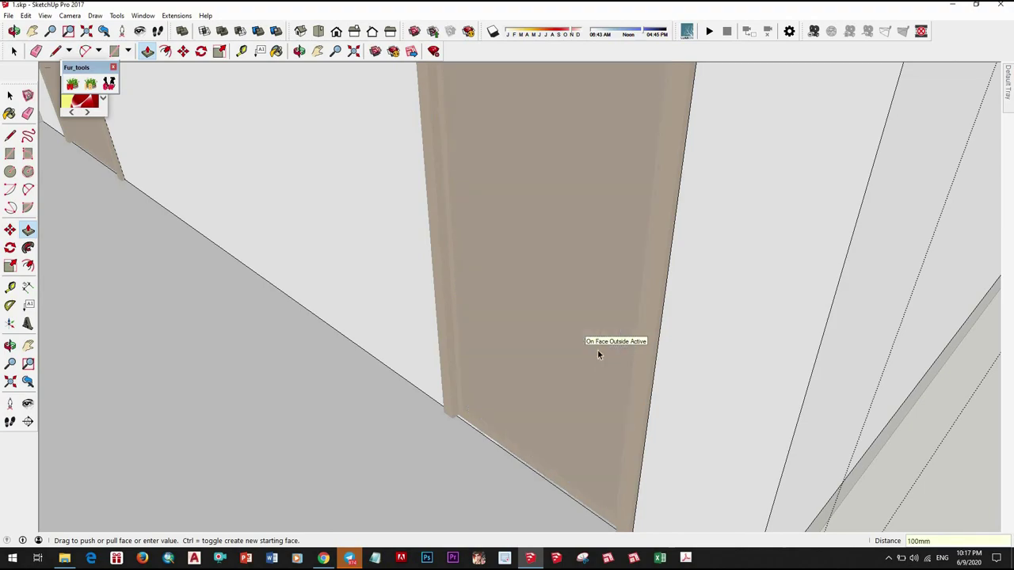
scroll(748, 423, down, 4)
key(space)
middle_drag(748, 423, 698, 338)
scroll(509, 403, down, 4)
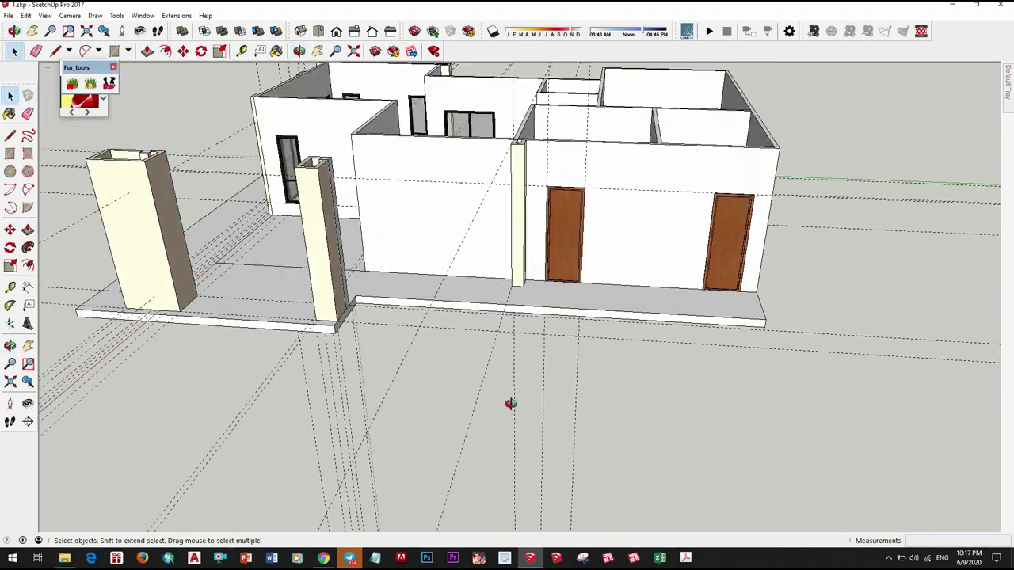
mouse_move(509, 403)
middle_down()
mouse_move(598, 362)
mouse_move(512, 447)
mouse_move(608, 410)
middle_up()
key(space)
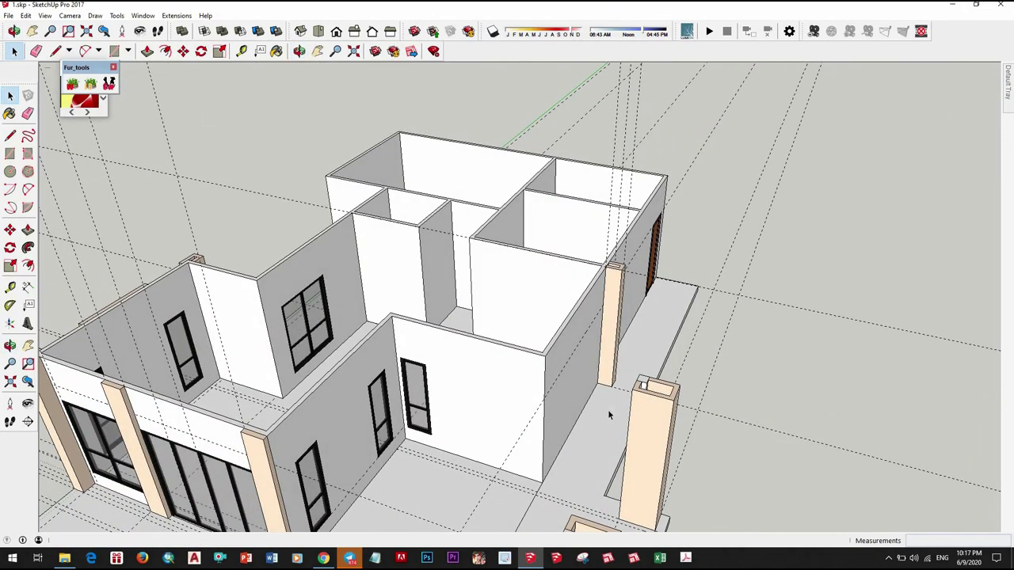
scroll(607, 409, down, 3)
scroll(423, 389, up, 3)
mouse_move(607, 410)
middle_down()
mouse_move(423, 390)
mouse_move(580, 396)
middle_up()
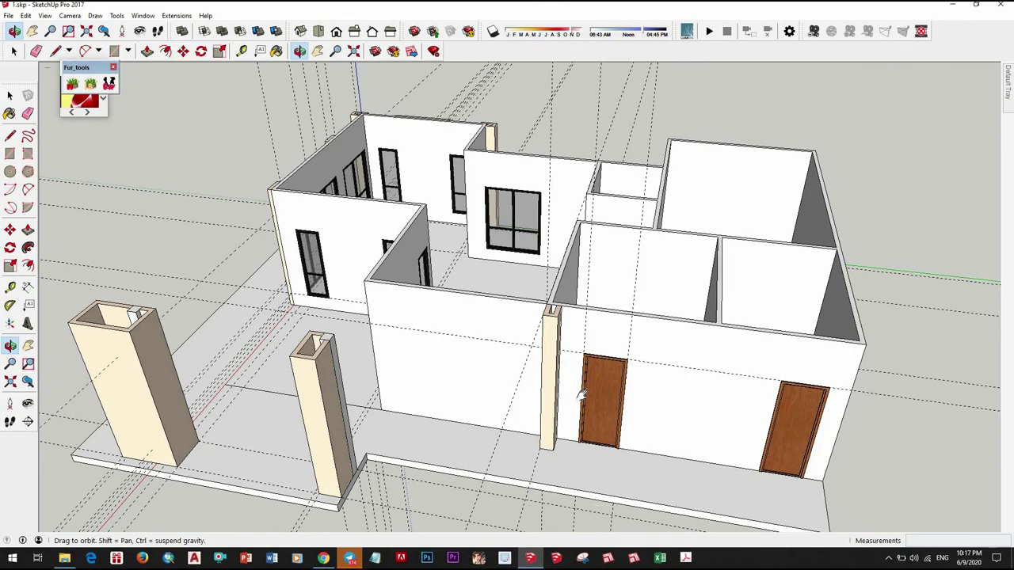
key(space)
mouse_move(679, 304)
middle_down()
mouse_move(685, 369)
mouse_move(532, 398)
mouse_move(607, 357)
mouse_move(611, 381)
middle_up()
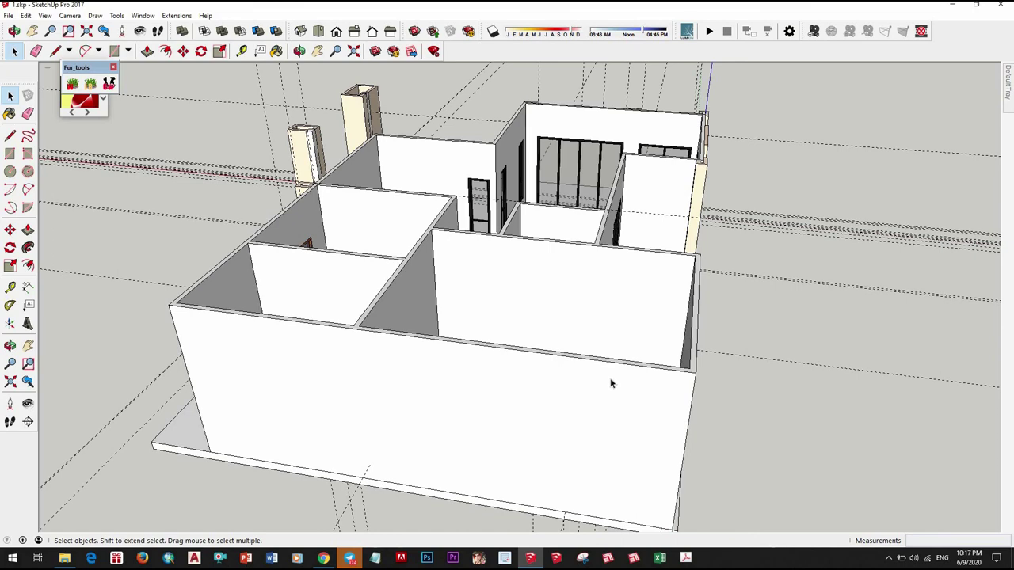
mouse_move(578, 369)
middle_down()
mouse_move(430, 376)
mouse_move(441, 399)
mouse_move(736, 307)
mouse_move(430, 392)
mouse_move(600, 385)
mouse_move(492, 403)
mouse_move(646, 399)
mouse_move(615, 407)
mouse_move(651, 429)
middle_up()
key(m)
Place the pasted window beside the door and rotate it 90 degrees
click(600, 385)
click(675, 410)
scroll(665, 416, up, 3)
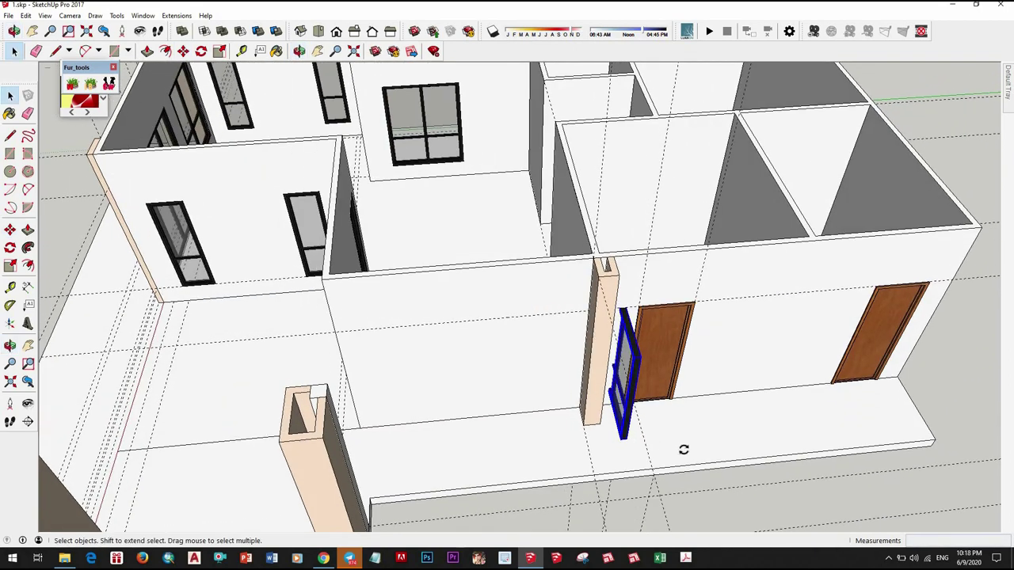
key(q)
click(683, 449)
click(673, 422)
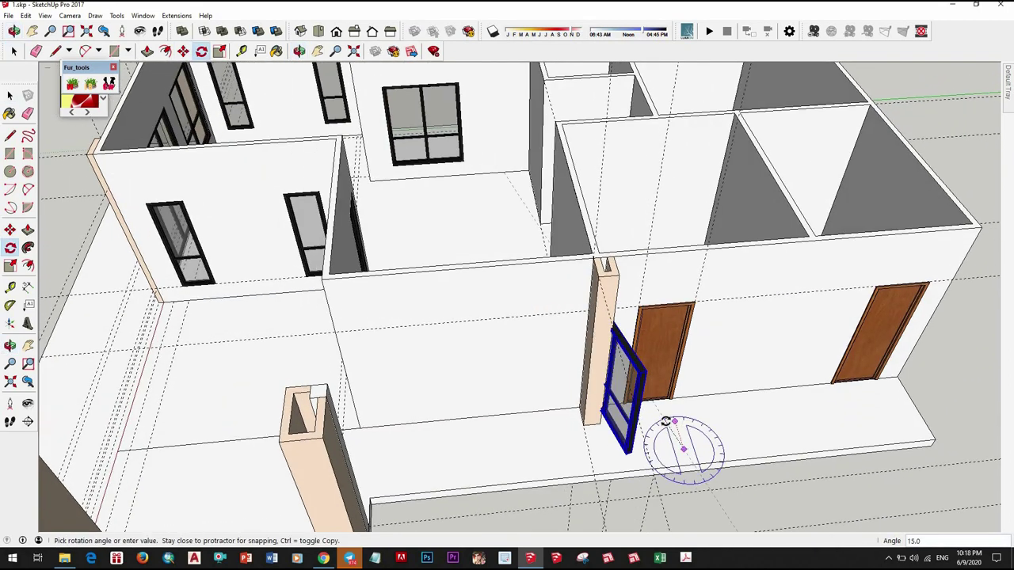
text(90)
key(Return)
mouse_move(665, 422)
middle_down()
mouse_move(539, 432)
mouse_move(456, 502)
mouse_move(462, 495)
middle_up()
Move the rotated window onto the front wall
key(m)
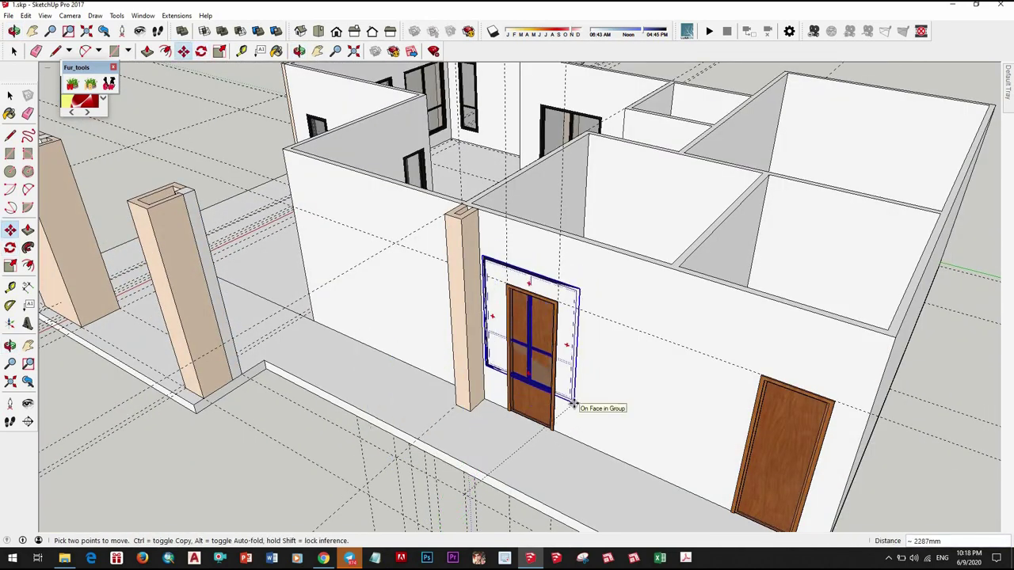
mouse_move(486, 399)
middle_down()
mouse_move(674, 418)
mouse_move(586, 419)
middle_up()
scroll(613, 372, up, 5)
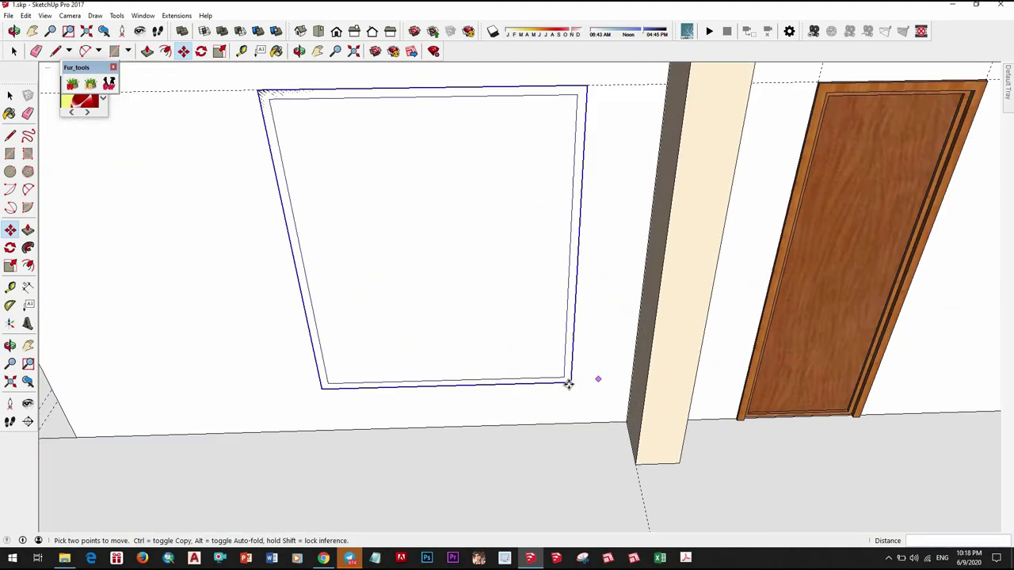
scroll(597, 378, up, 2)
click(621, 390)
scroll(622, 390, down, 3)
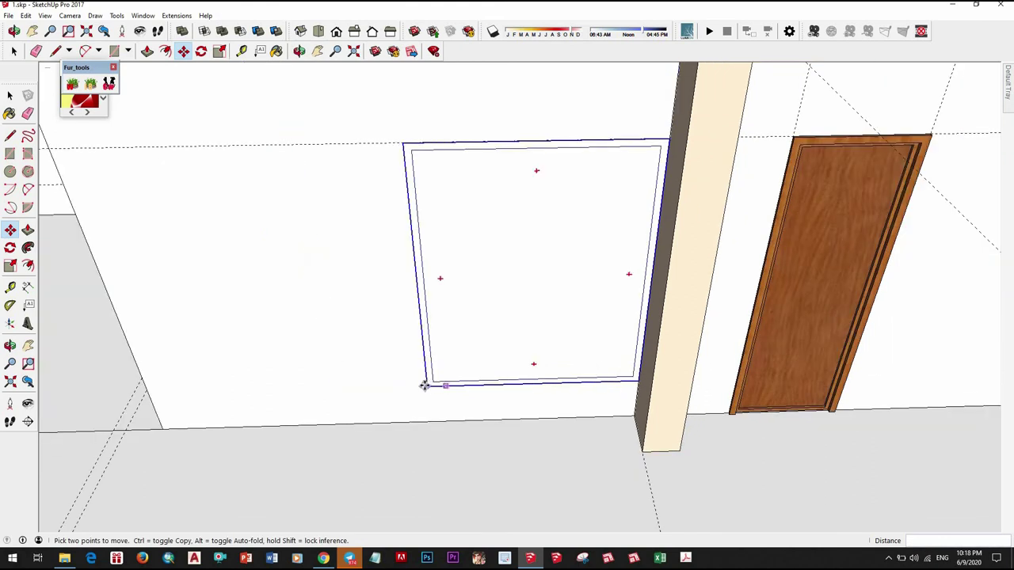
scroll(392, 385, down, 1)
scroll(393, 385, down, 5)
Reposition the window between the two wood doors and check it in context
middle_drag(394, 385, 411, 386)
click(626, 384)
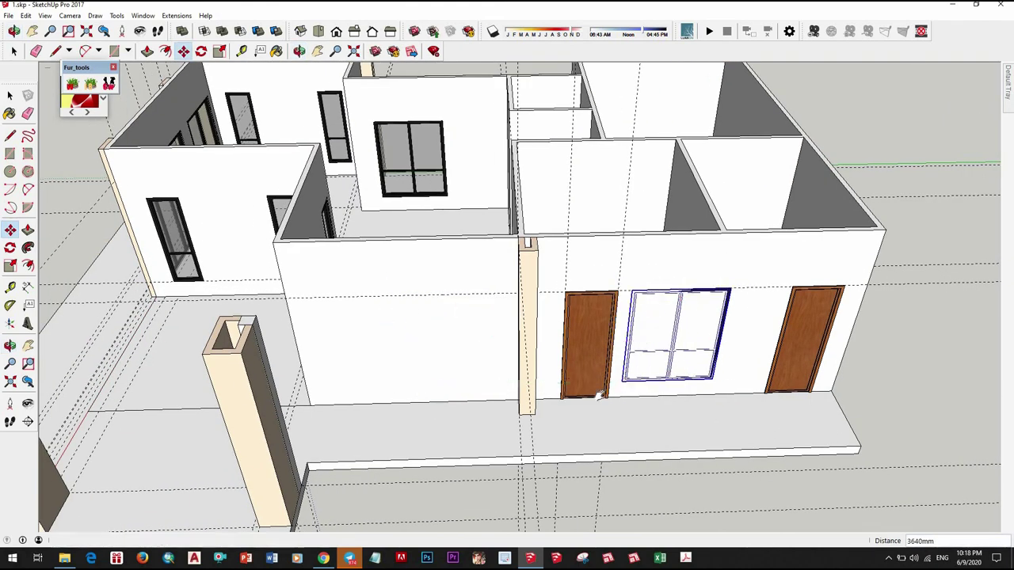
shift+middle_drag(694, 425, 588, 445)
scroll(606, 373, up, 2)
scroll(612, 382, up, 2)
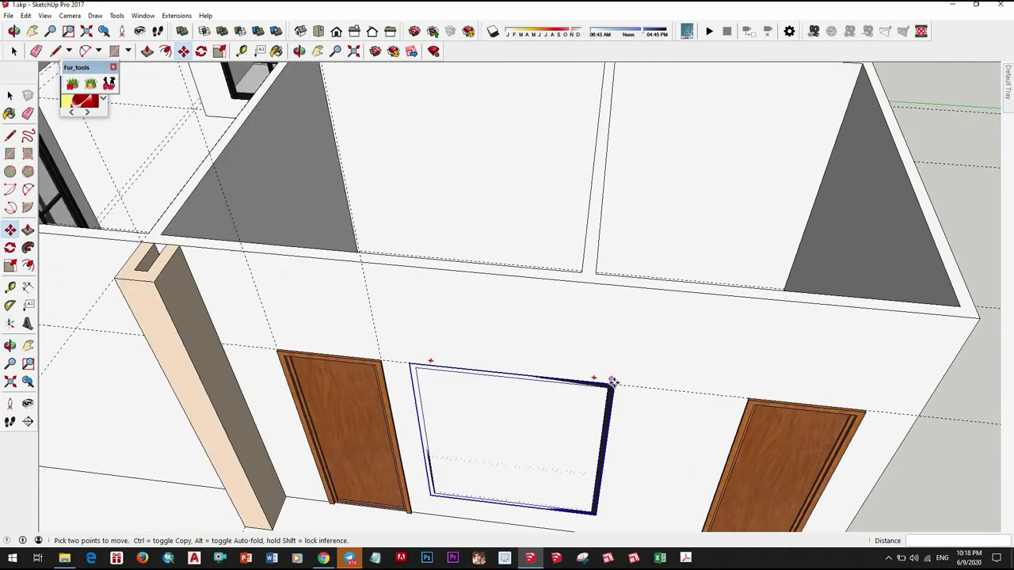
middle_drag(593, 403, 626, 409)
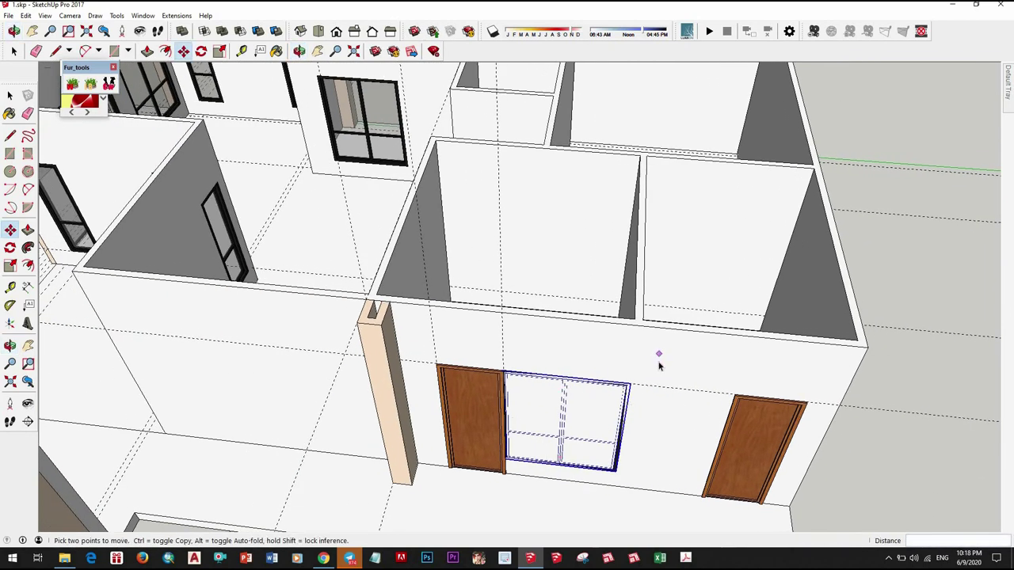
key(space)
click(633, 295)
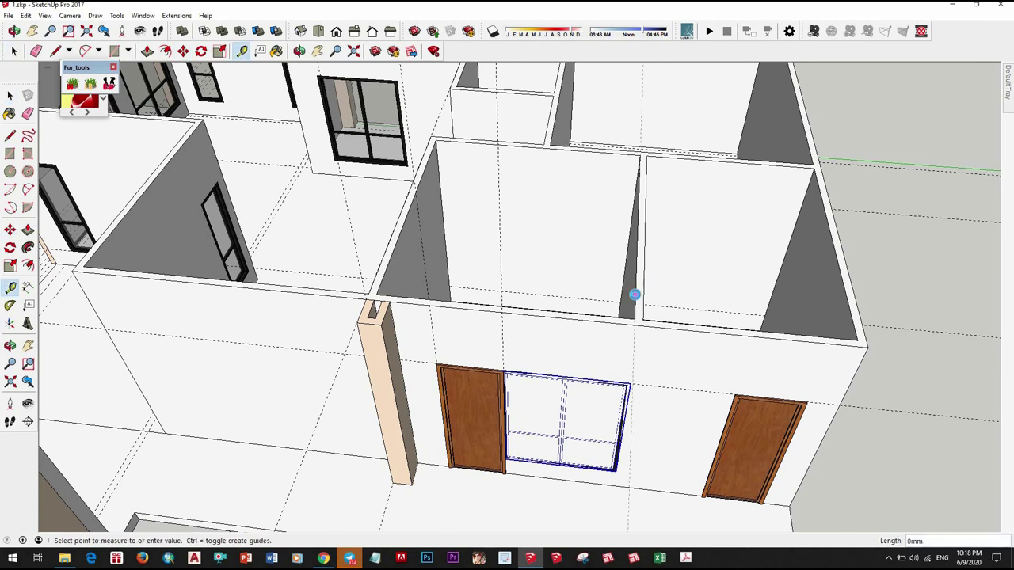
scroll(638, 358, up, 2)
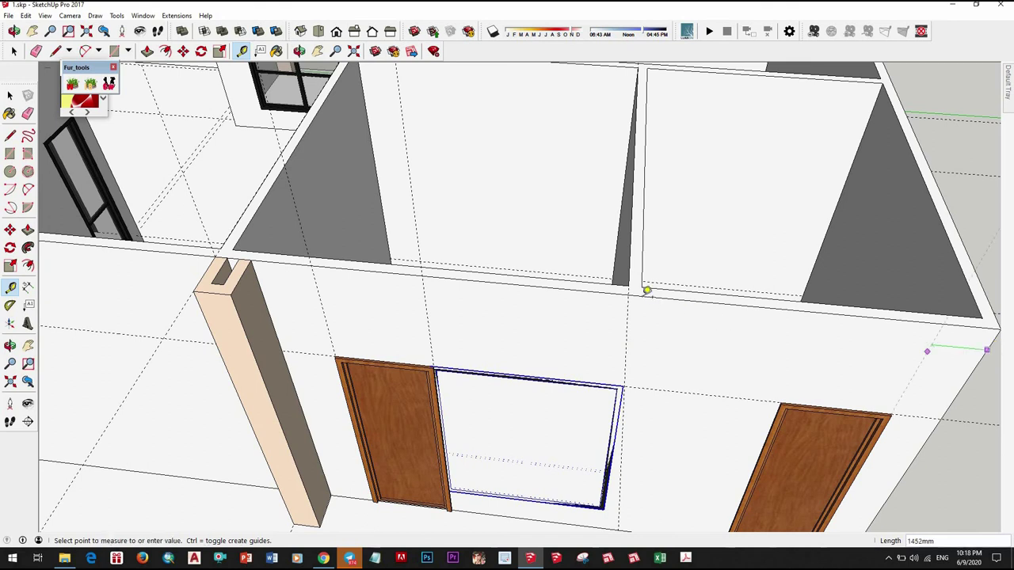
key(Escape)
scroll(623, 400, up, 4)
key(space)
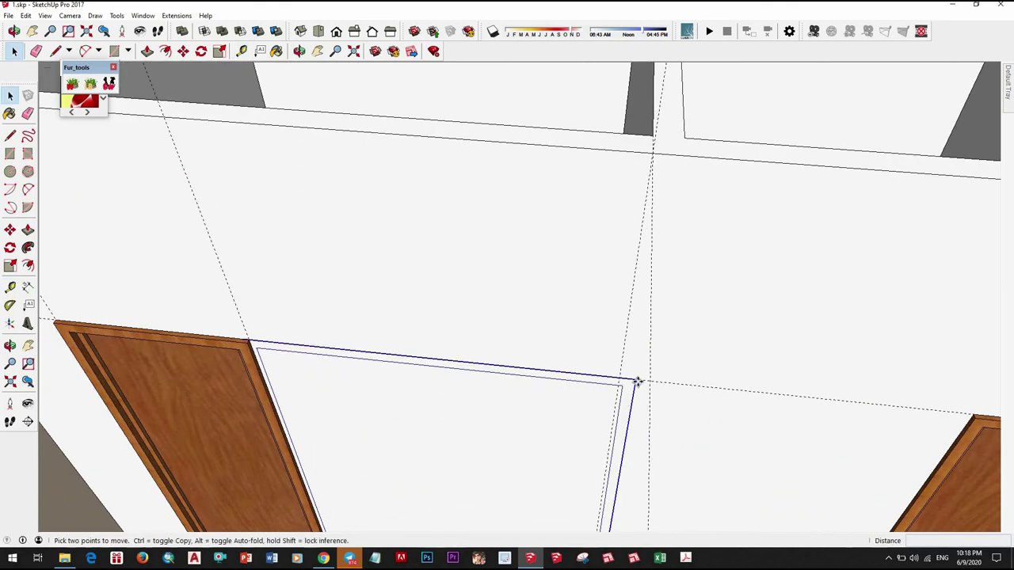
scroll(579, 373, down, 5)
middle_drag(631, 301, 612, 380)
key(m)
key(space)
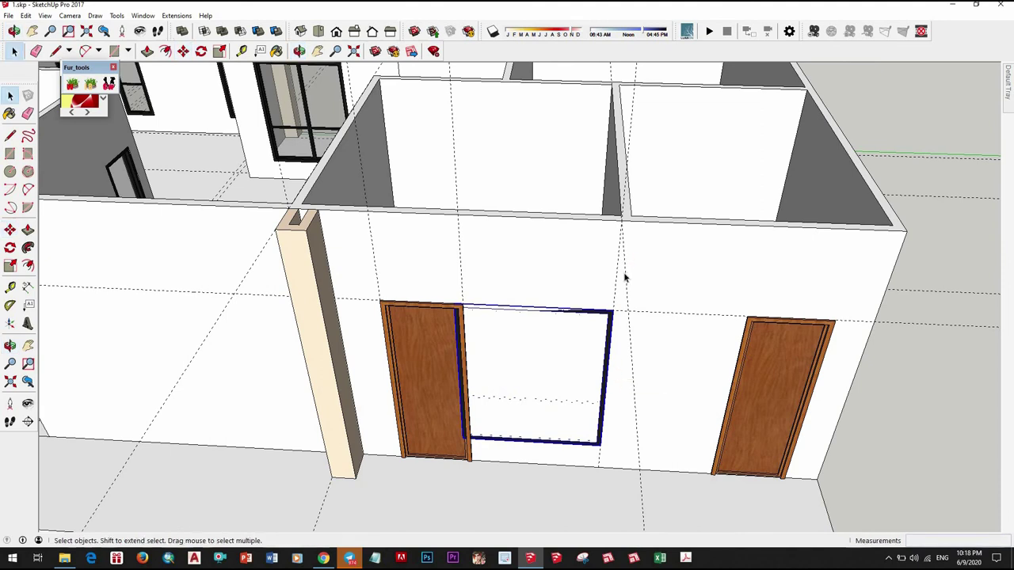
middle_drag(700, 313, 604, 357)
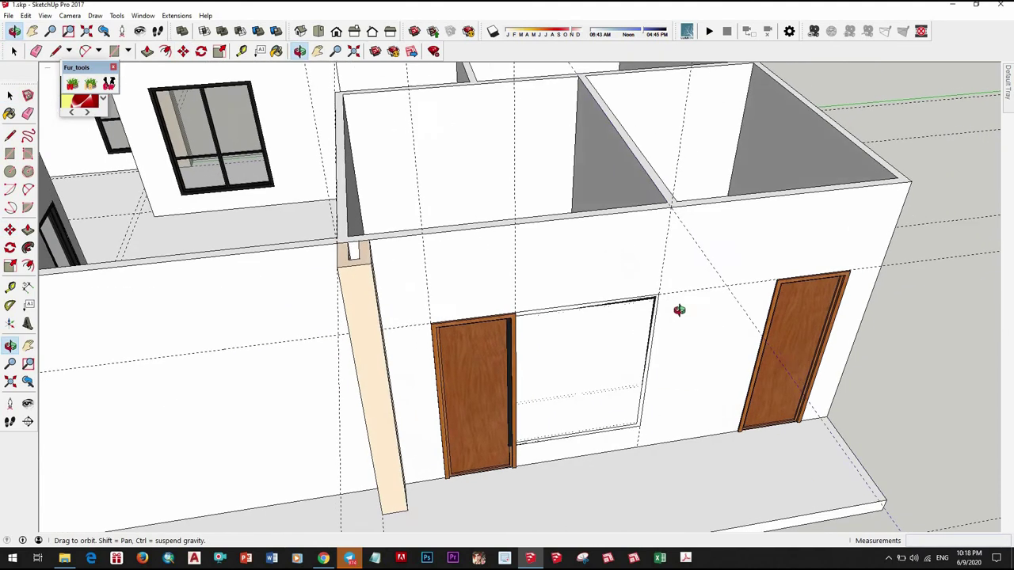
scroll(608, 349, up, 3)
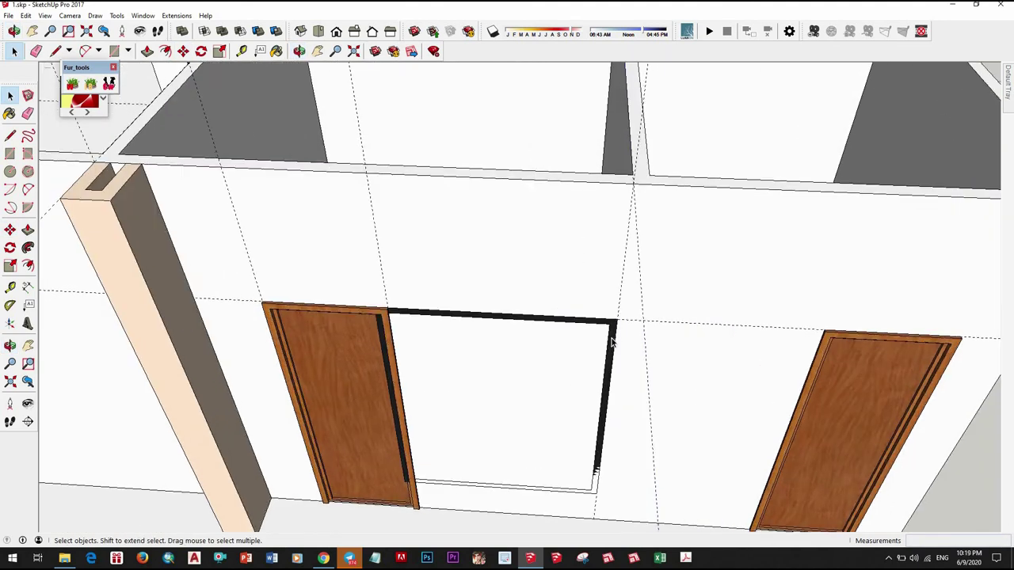
double_click(610, 342)
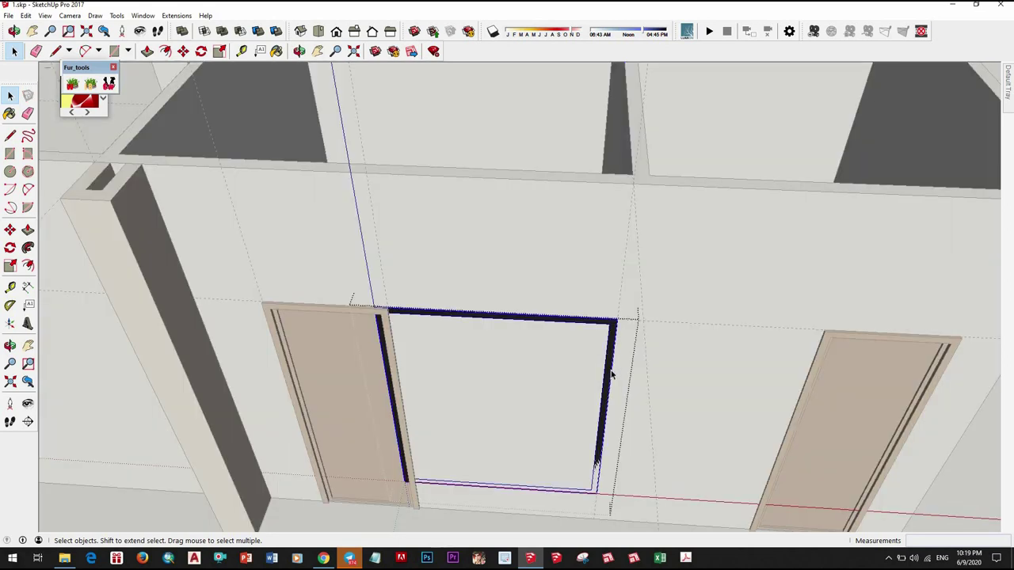
scroll(612, 372, down, 5)
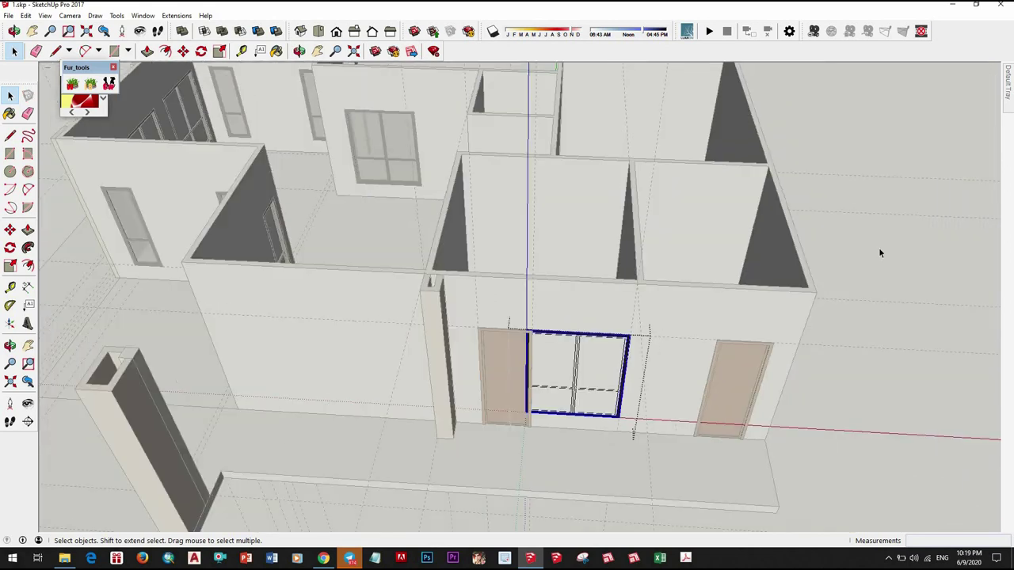
scroll(568, 408, up, 2)
scroll(606, 437, up, 2)
scroll(600, 446, up, 2)
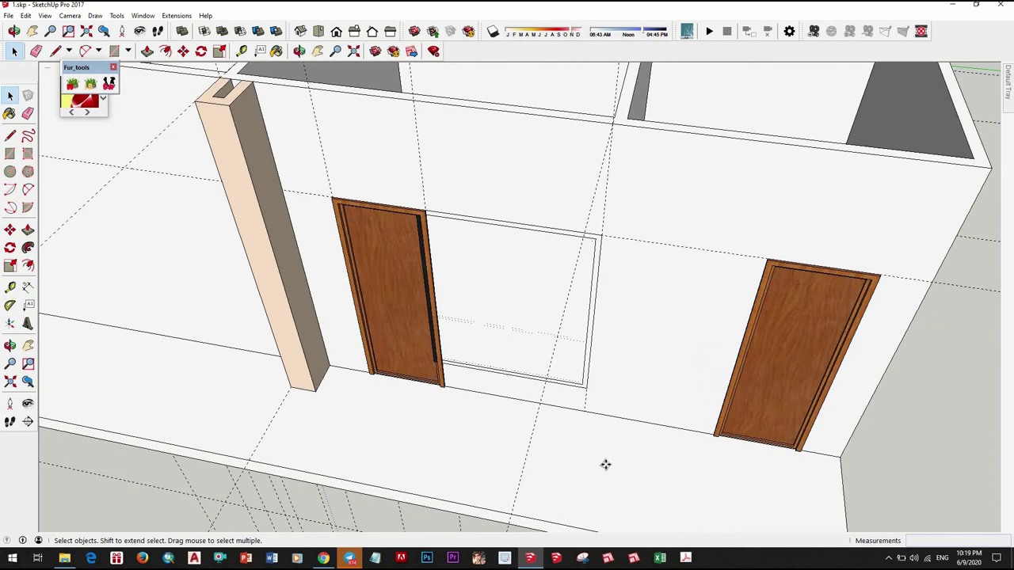
key(m)
key(Escape)
key(space)
Move the window 400 mm out from its wall opening
key(m)
click(649, 451)
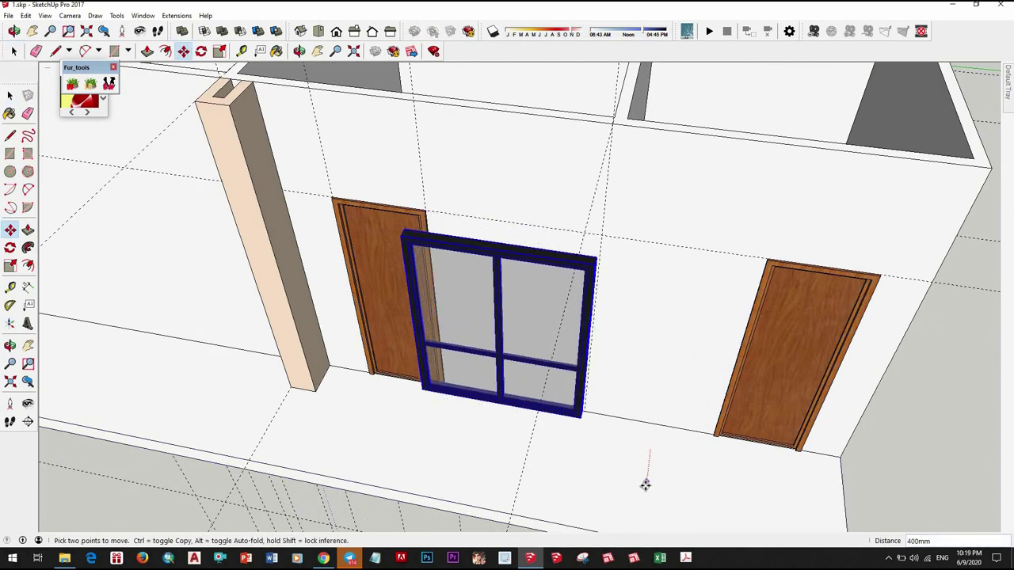
click(544, 356)
middle_drag(543, 356, 567, 361)
scroll(568, 362, up, 2)
key(space)
scroll(586, 407, up, 1)
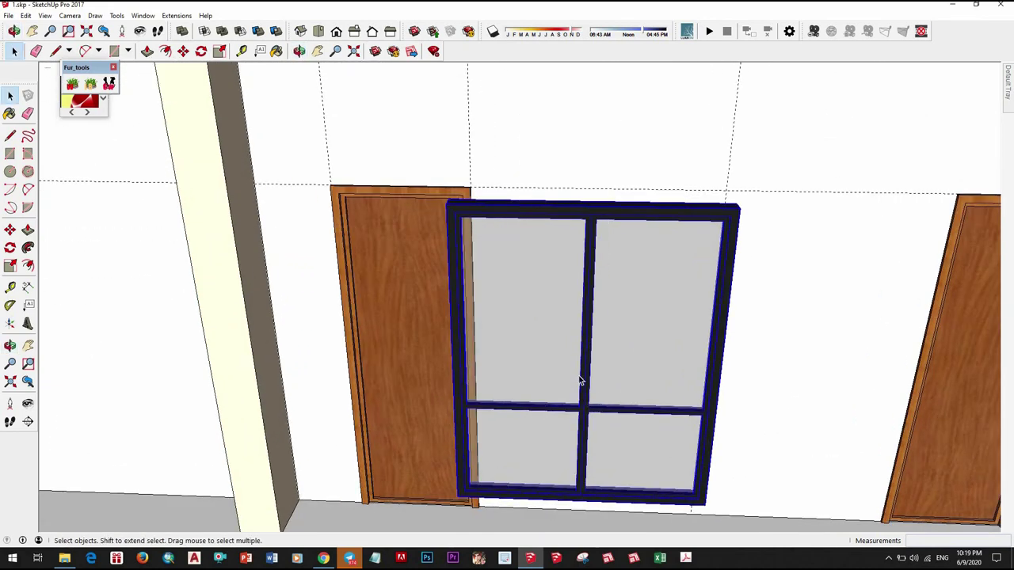
scroll(578, 380, down, 2)
scroll(578, 398, up, 2)
Inside the window group, hide the left glass panes
double_click(576, 398)
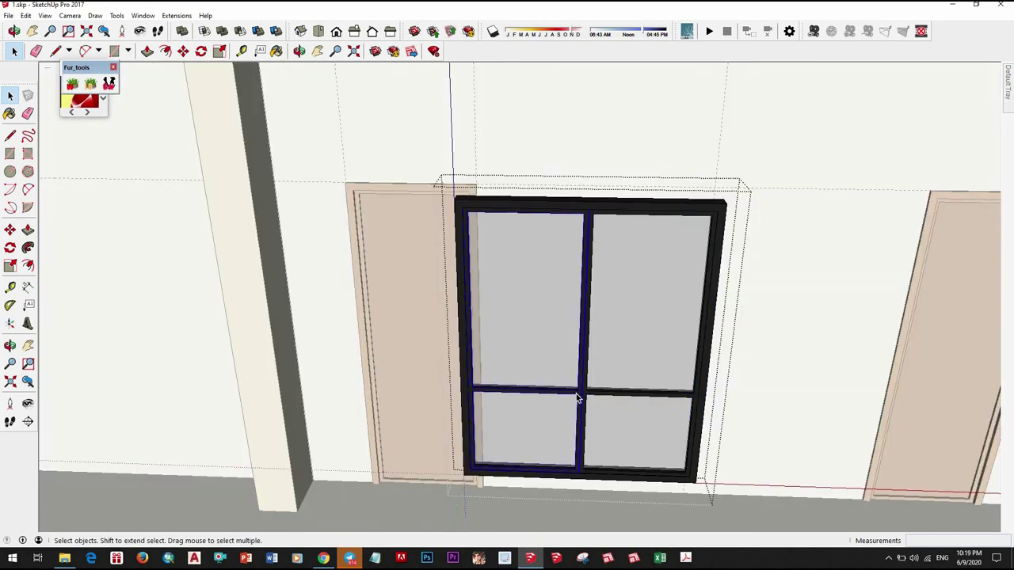
scroll(576, 396, up, 2)
click(531, 360)
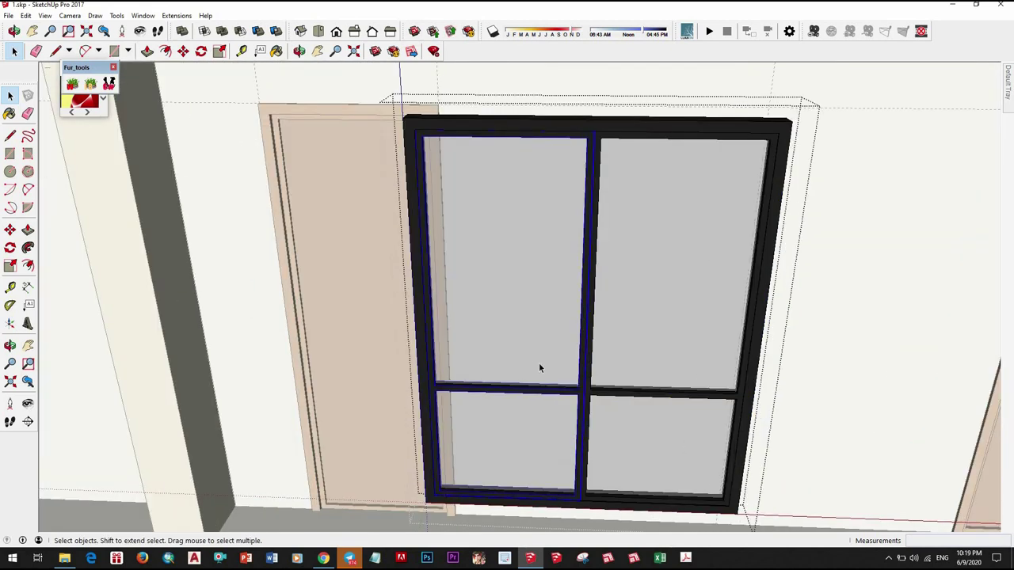
right_click(543, 192)
click(581, 219)
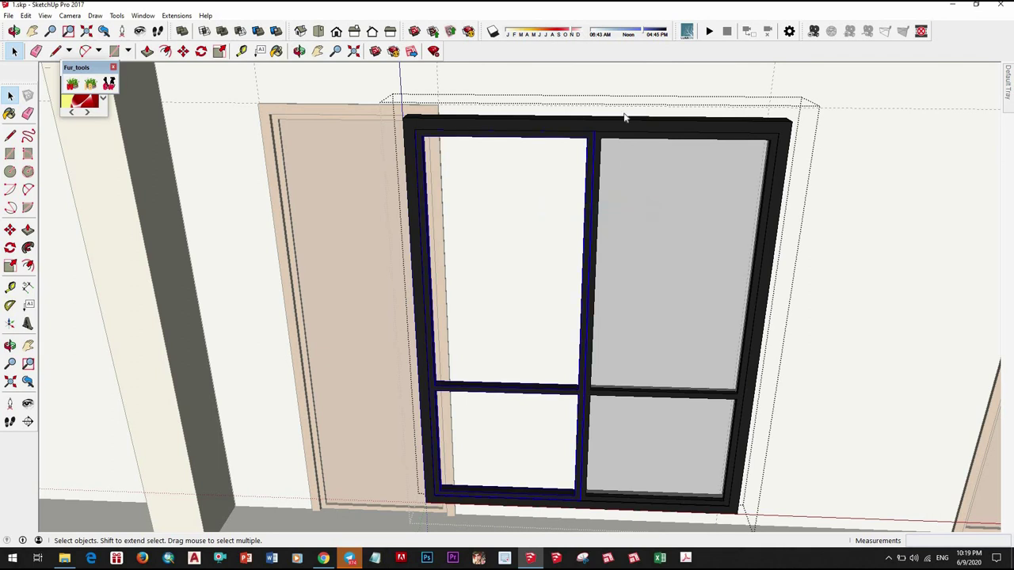
right_click(586, 118)
click(575, 294)
scroll(554, 238, down, 3)
middle_drag(555, 238, 532, 214)
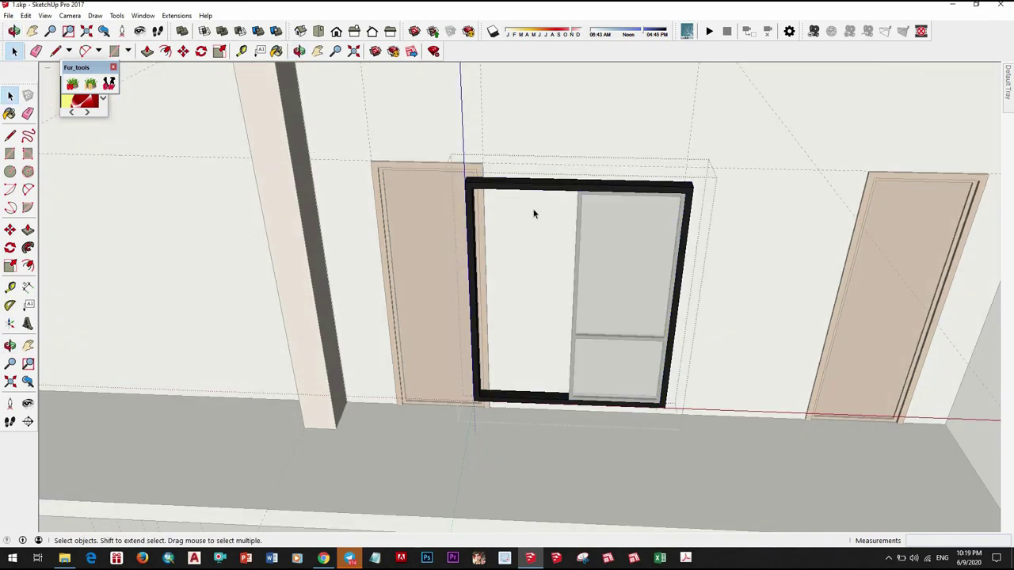
scroll(502, 413, up, 3)
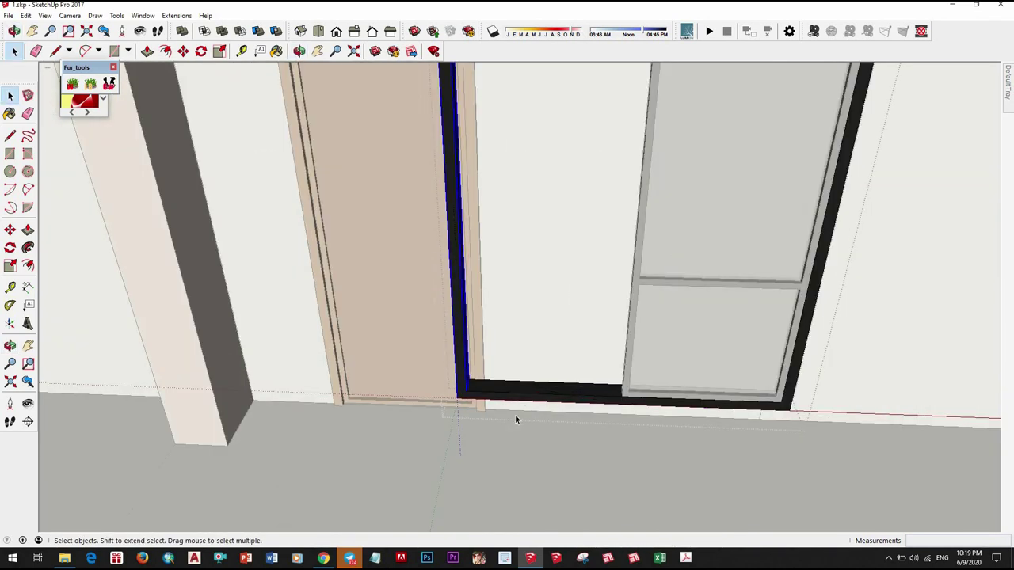
Shift the window's left frame edge inward along the red axis, undoing an overshoot
key(m)
click(459, 396)
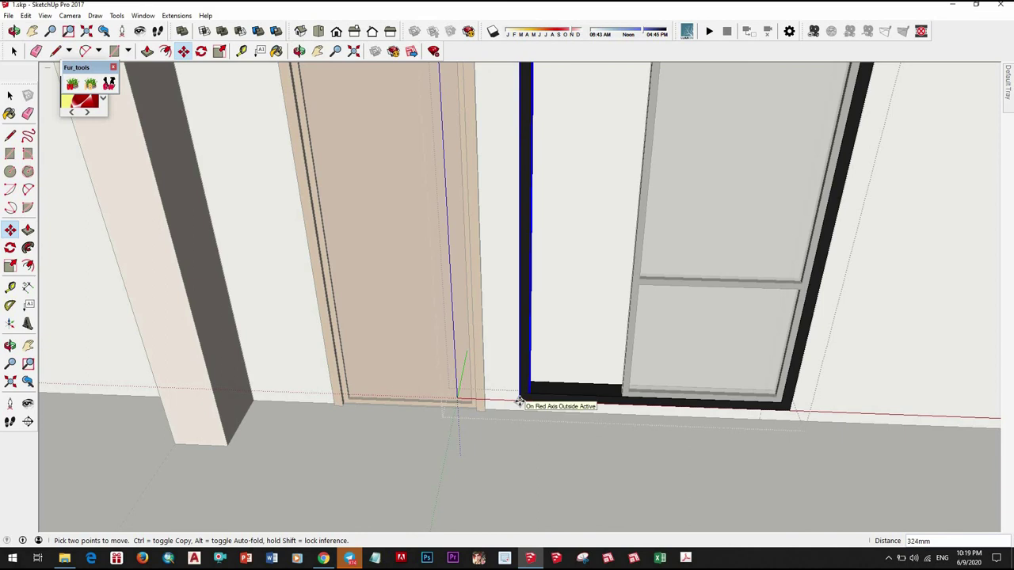
key(Return)
key(ctrl+z)
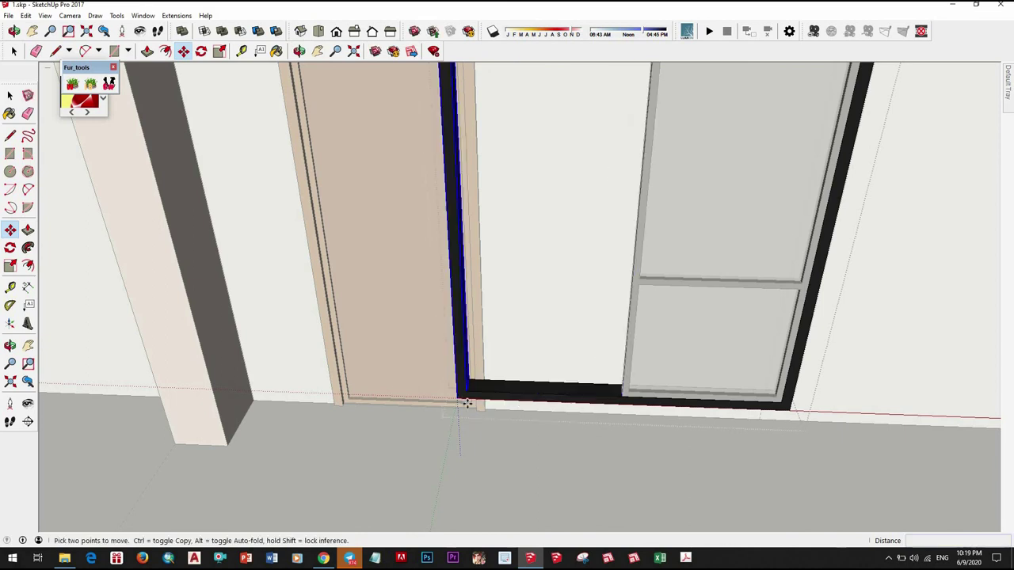
click(459, 394)
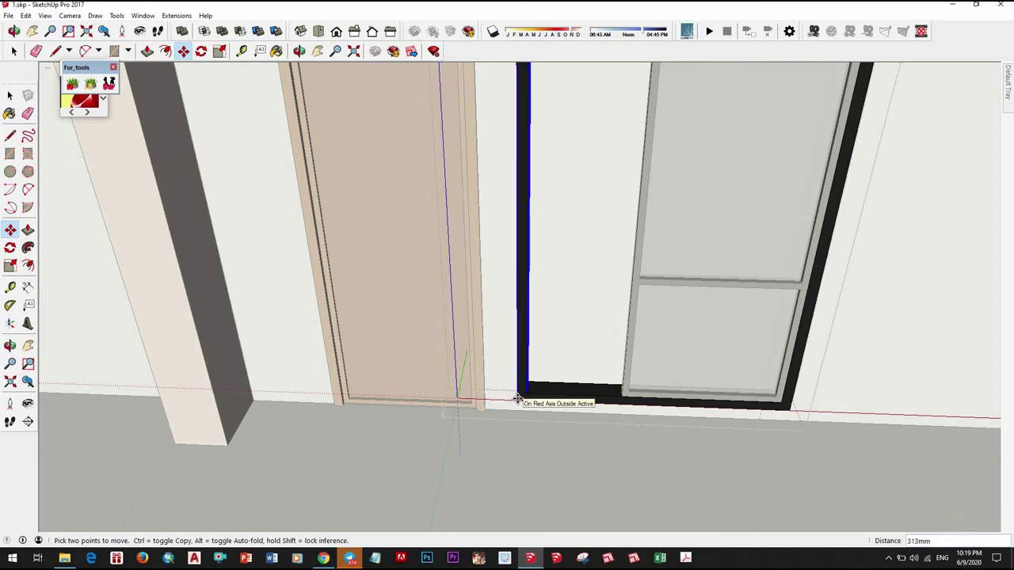
text(0)
key(Return)
scroll(555, 400, down, 3)
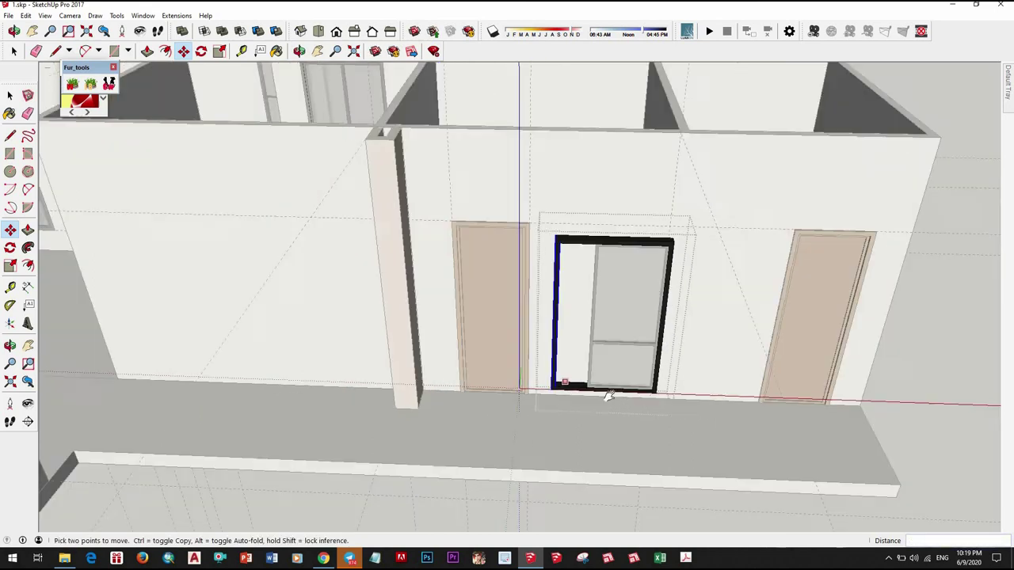
scroll(607, 396, down, 2)
key(space)
mouse_move(877, 374)
middle_down()
mouse_move(645, 278)
mouse_move(620, 404)
middle_up()
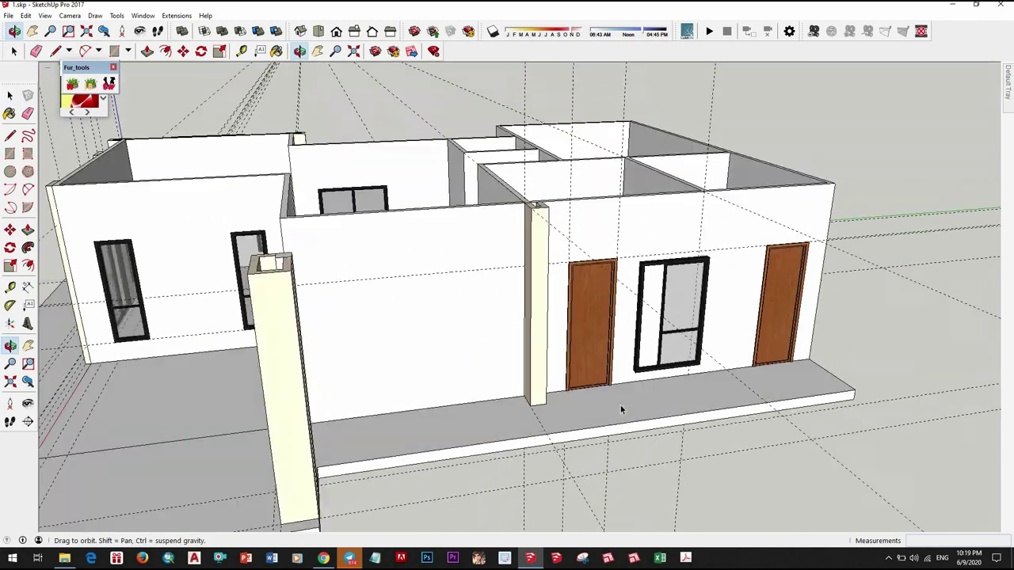
scroll(621, 408, up, 3)
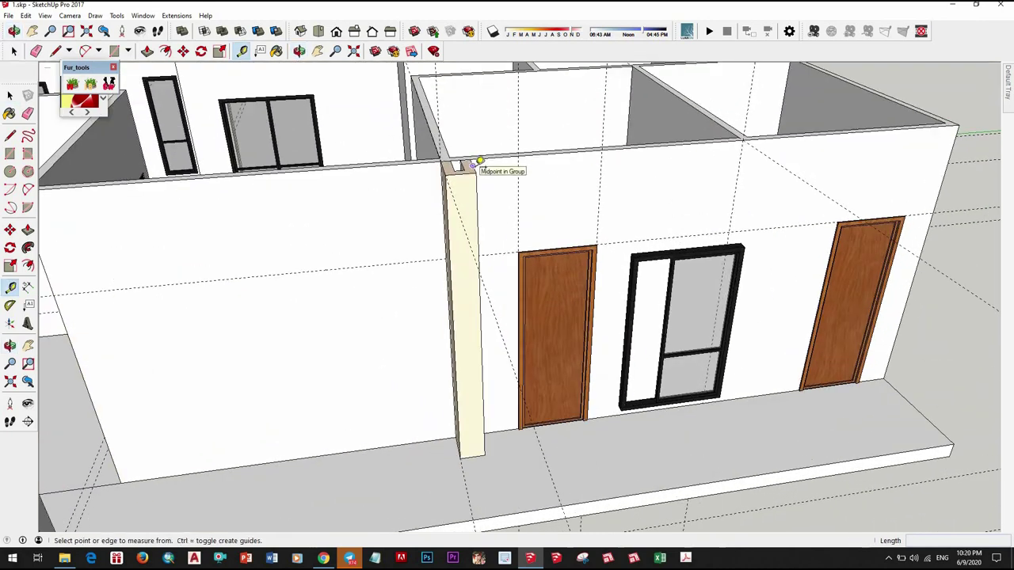
scroll(478, 163, up, 2)
scroll(479, 163, up, 2)
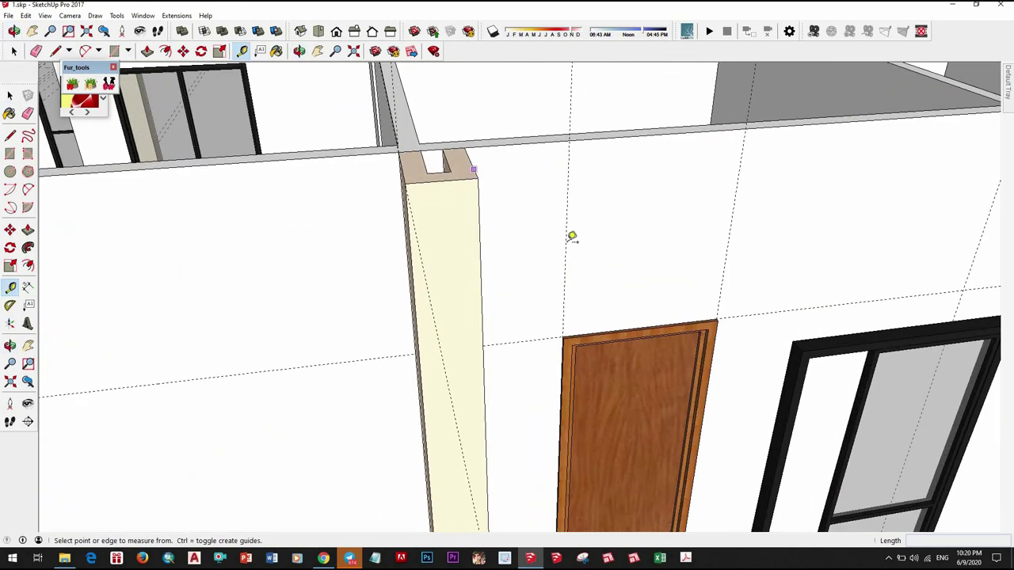
middle_drag(572, 236, 616, 444)
mouse_move(624, 389)
middle_down()
mouse_move(635, 204)
mouse_move(595, 451)
mouse_move(625, 452)
mouse_move(523, 444)
mouse_move(467, 324)
mouse_move(524, 398)
middle_up()
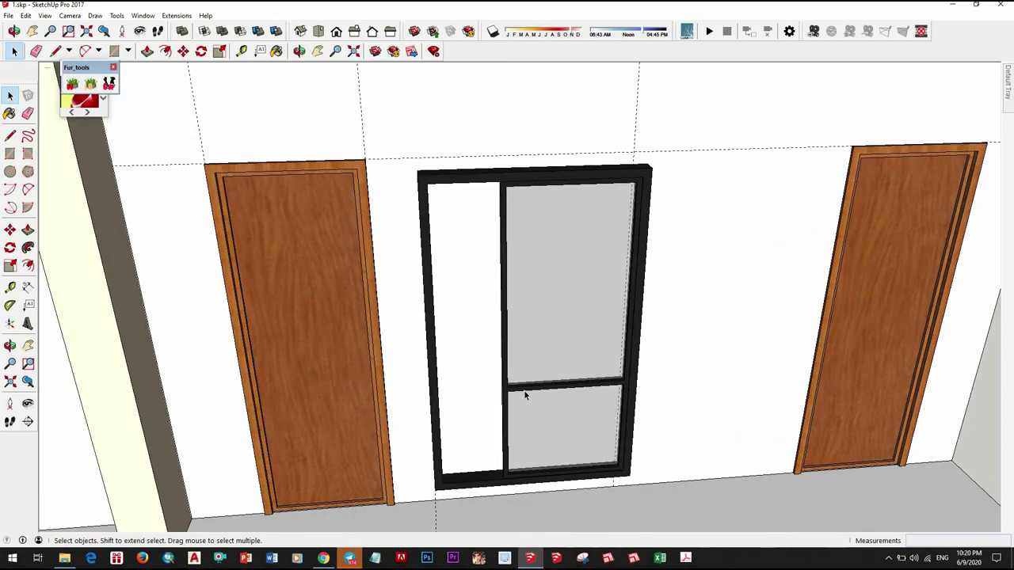
Measure the window's width, then open the window component and explode its sliding glass panel
key(t)
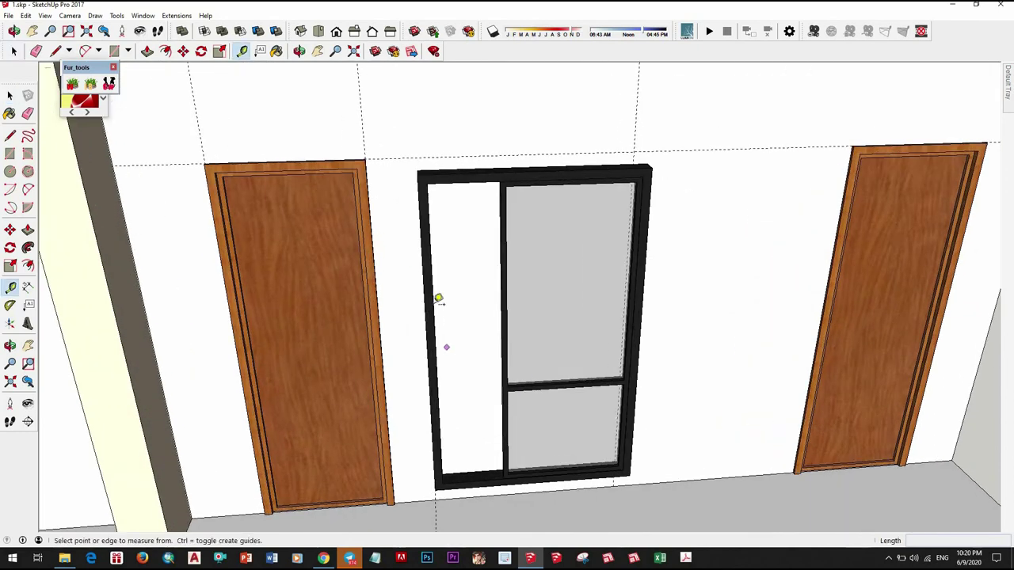
click(432, 305)
key(space)
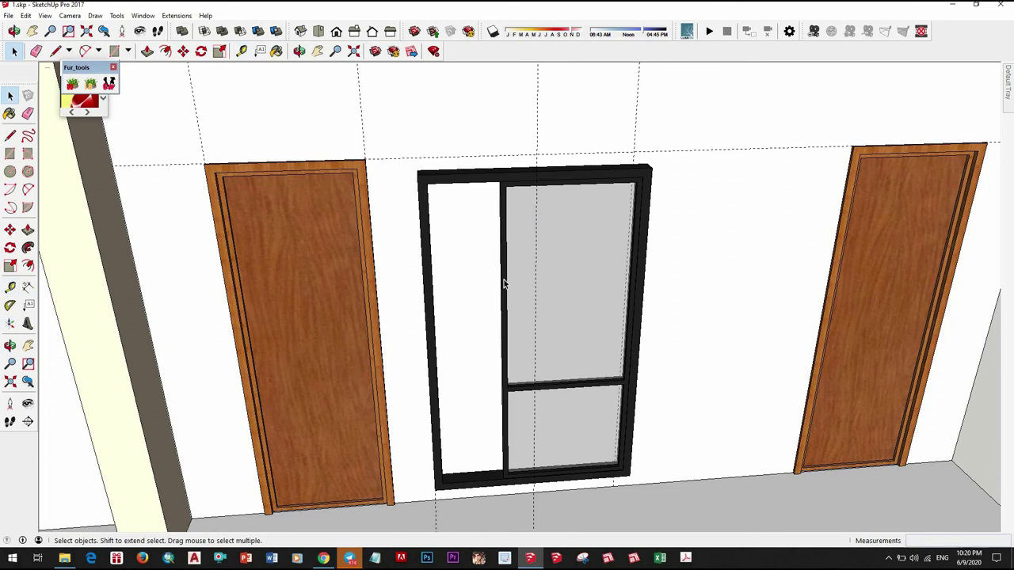
double_click(504, 281)
right_click(505, 325)
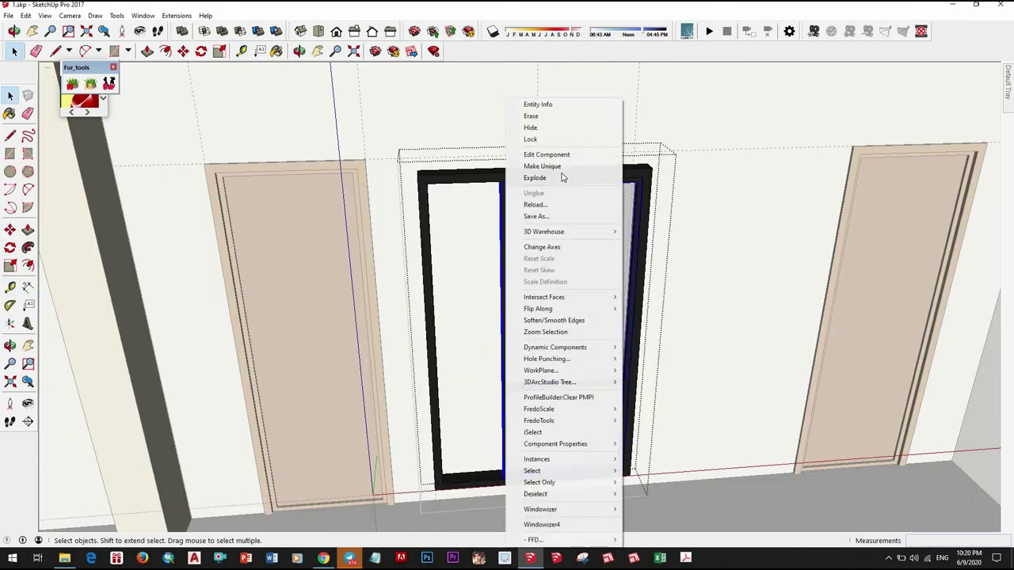
click(570, 175)
double_click(503, 315)
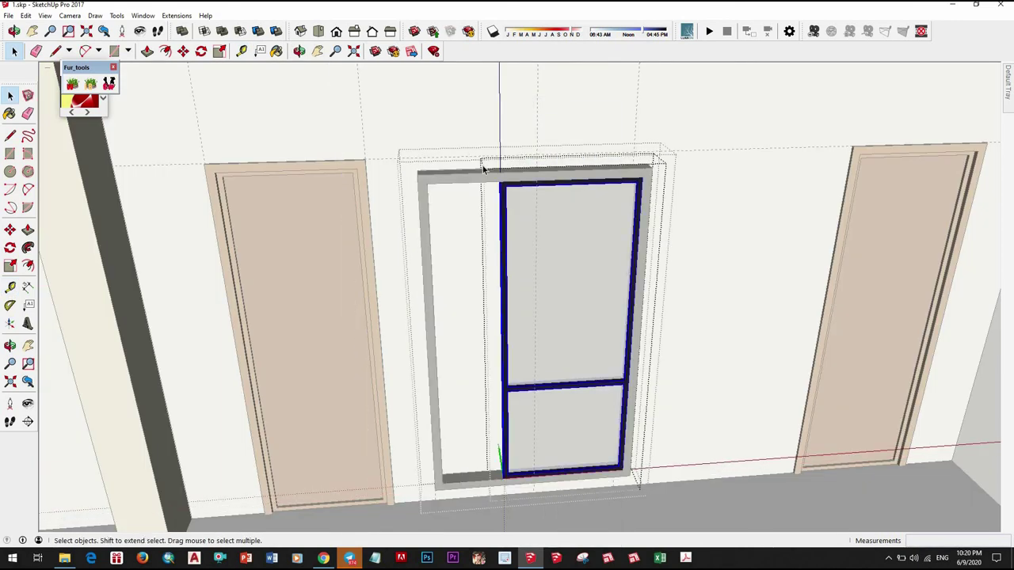
Shift the glass panel to the right within the window frame
click(538, 524)
key(m)
scroll(523, 211, up, 3)
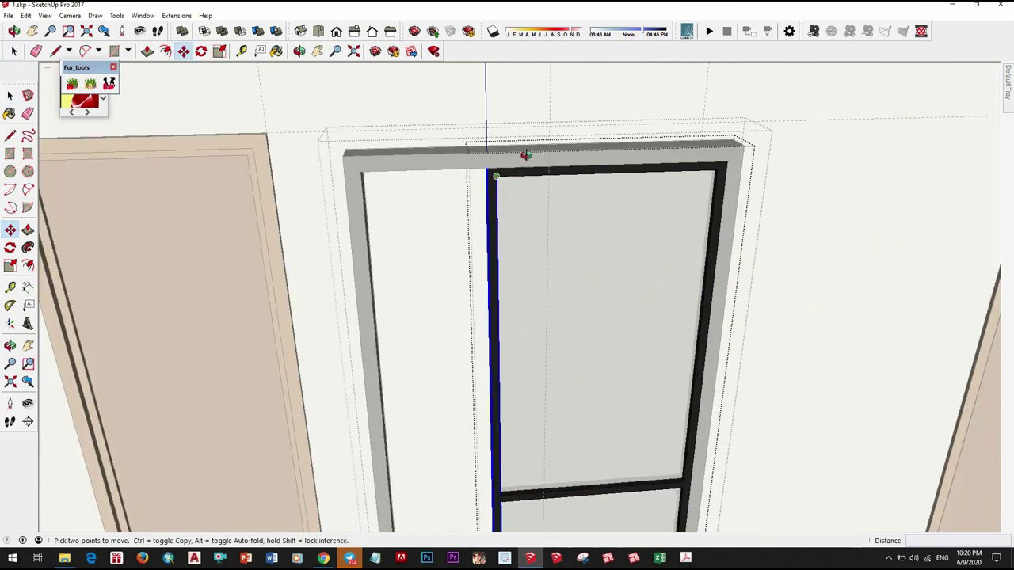
middle_drag(525, 154, 493, 167)
scroll(492, 166, up, 2)
scroll(475, 170, up, 2)
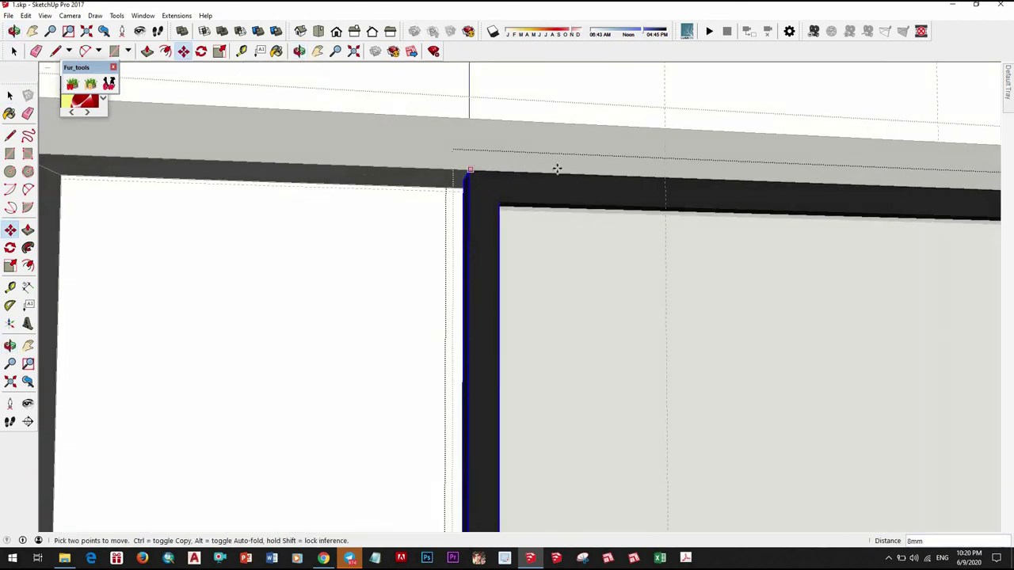
click(744, 176)
key(space)
scroll(555, 441, down, 3)
scroll(680, 339, down, 2)
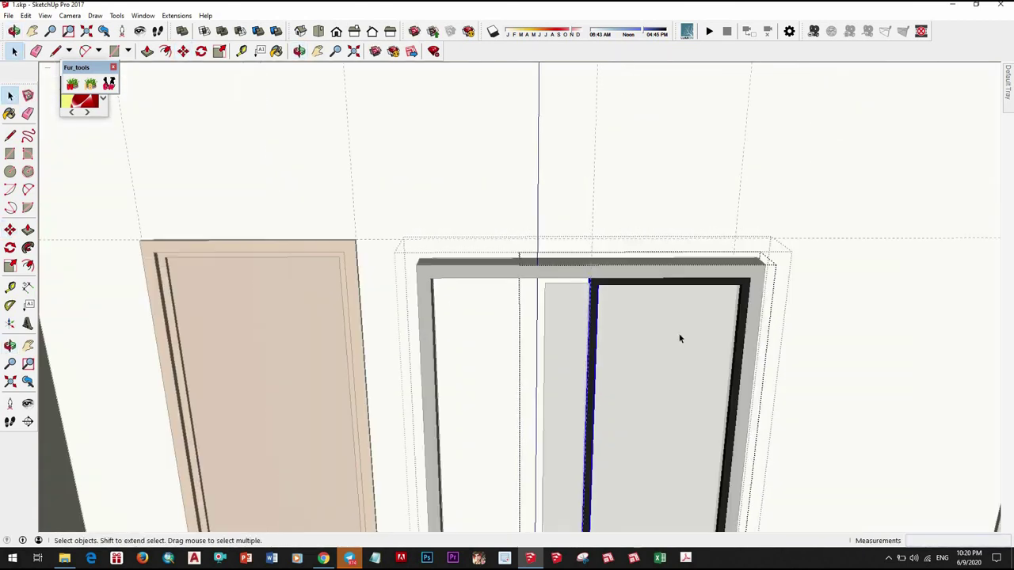
scroll(713, 335, down, 2)
Scale the glazed panel down to about two-thirds of its width
click(530, 380)
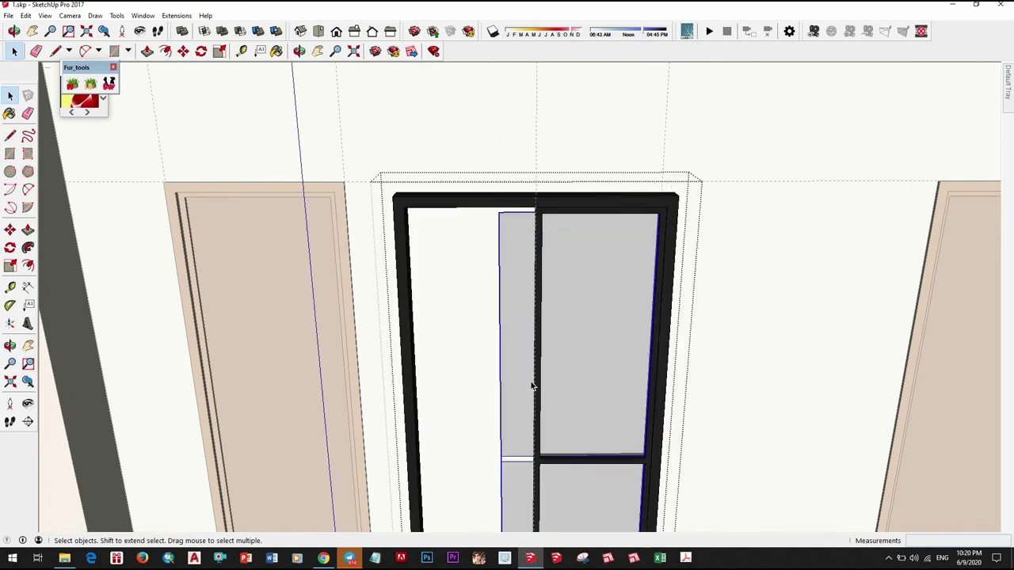
middle_drag(493, 398, 507, 407)
key(s)
click(502, 394)
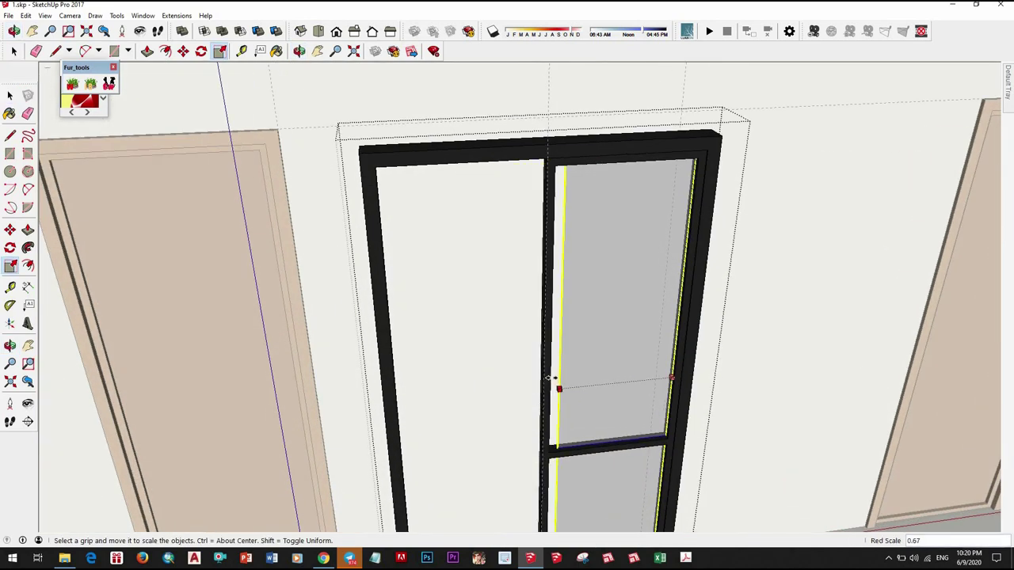
click(545, 323)
key(space)
scroll(545, 324, down, 3)
scroll(537, 392, up, 5)
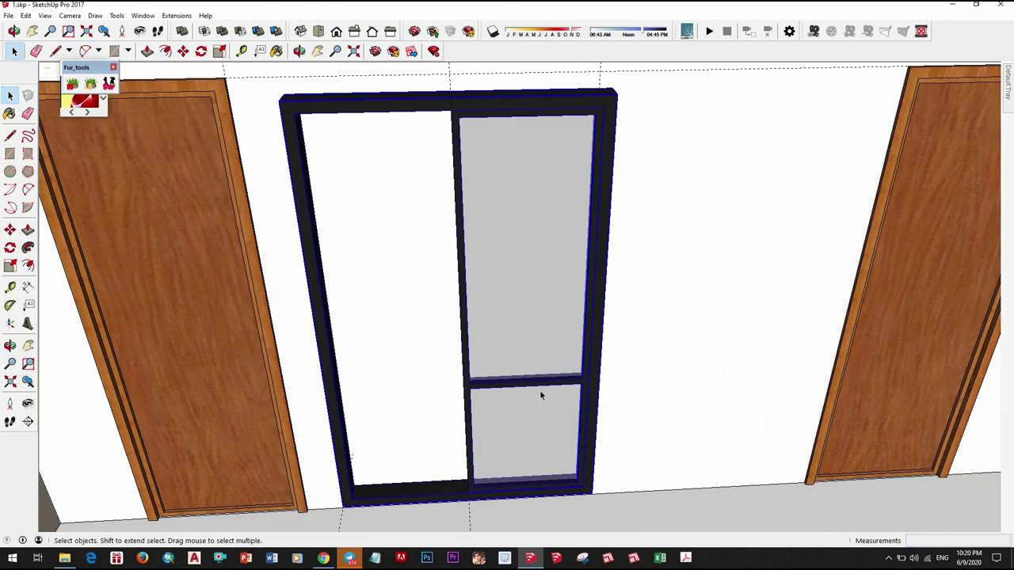
scroll(590, 486, up, 3)
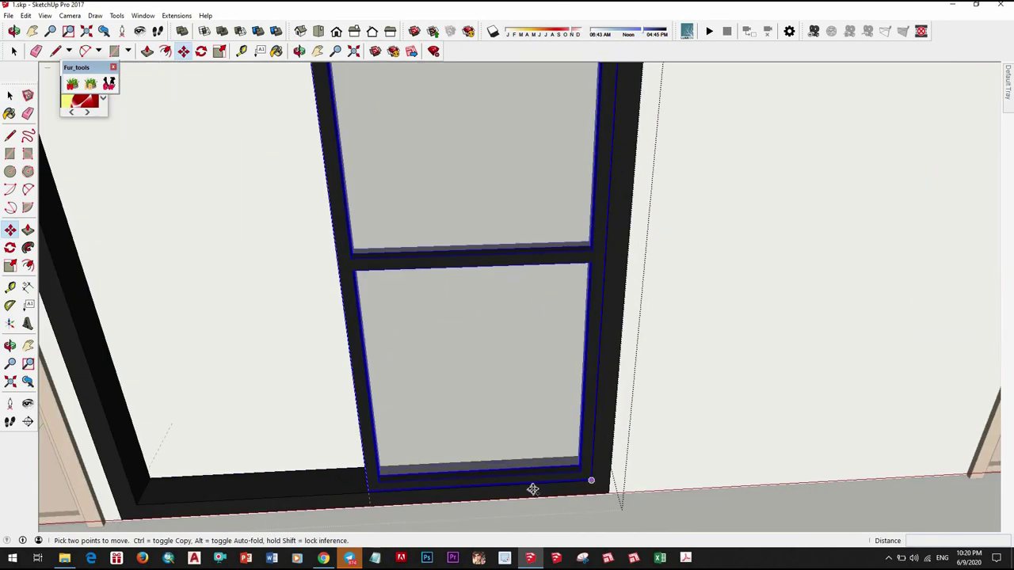
Copy the glazed panel leftward into the window's left opening
click(531, 487)
key(ctrl)
click(369, 491)
key(space)
scroll(661, 390, down, 2)
scroll(661, 391, down, 3)
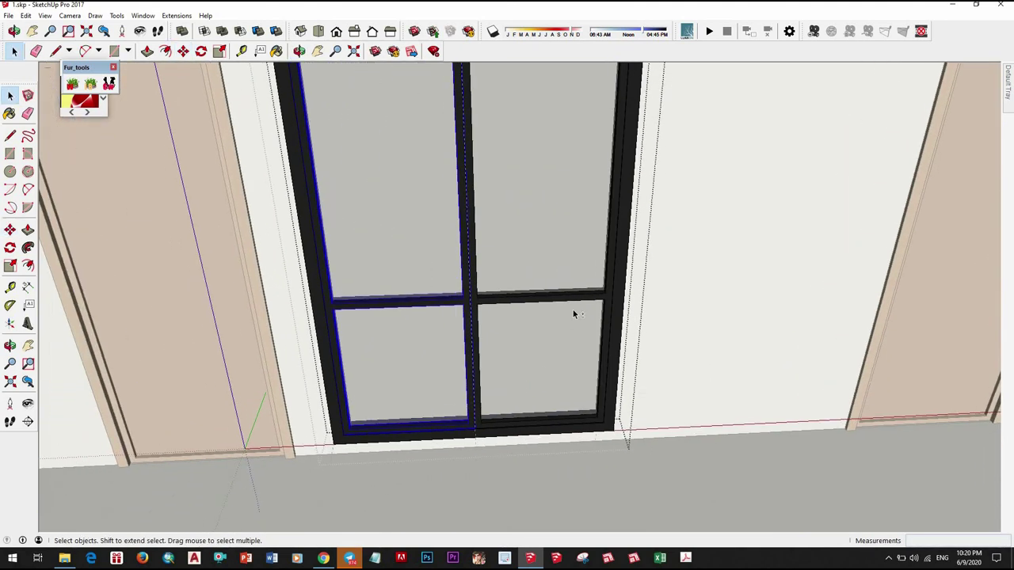
Push the window back into the front wall between the doors
mouse_move(572, 310)
middle_down()
mouse_move(622, 452)
mouse_move(577, 380)
mouse_move(586, 394)
middle_up()
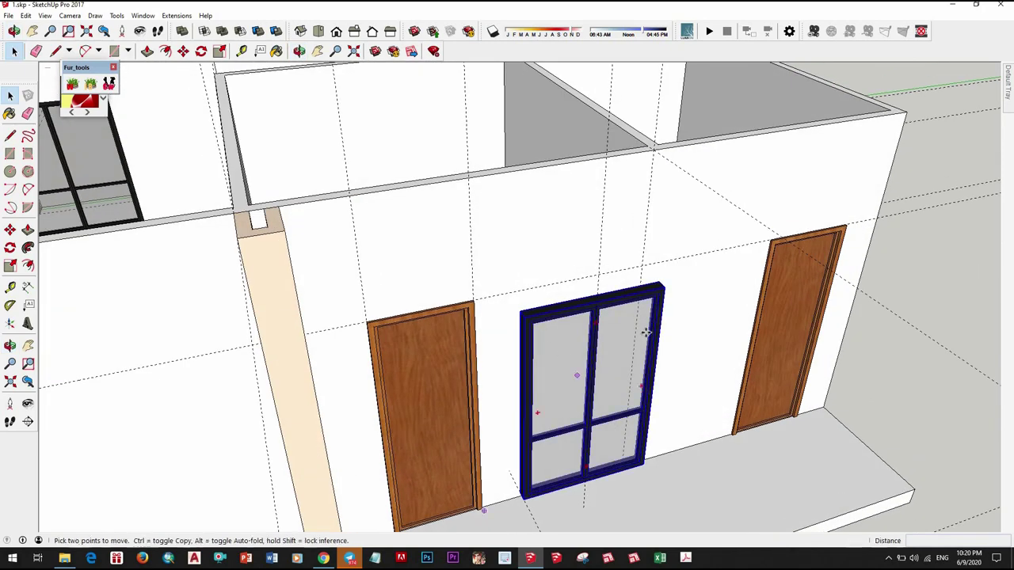
mouse_move(646, 333)
middle_down()
mouse_move(480, 385)
mouse_move(420, 366)
mouse_move(575, 388)
mouse_move(463, 398)
middle_up()
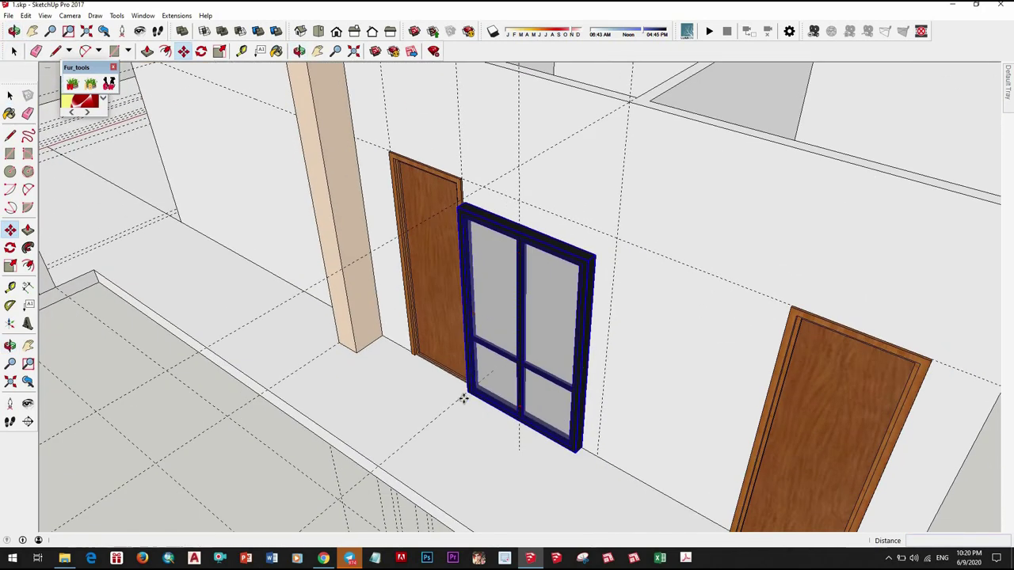
scroll(463, 398, up, 3)
drag(473, 380, 525, 335)
key(space)
mouse_move(522, 346)
shift+middle_down()
mouse_move(592, 386)
mouse_move(696, 369)
mouse_move(601, 407)
shift+middle_up()
scroll(592, 386, down, 3)
scroll(525, 409, up, 3)
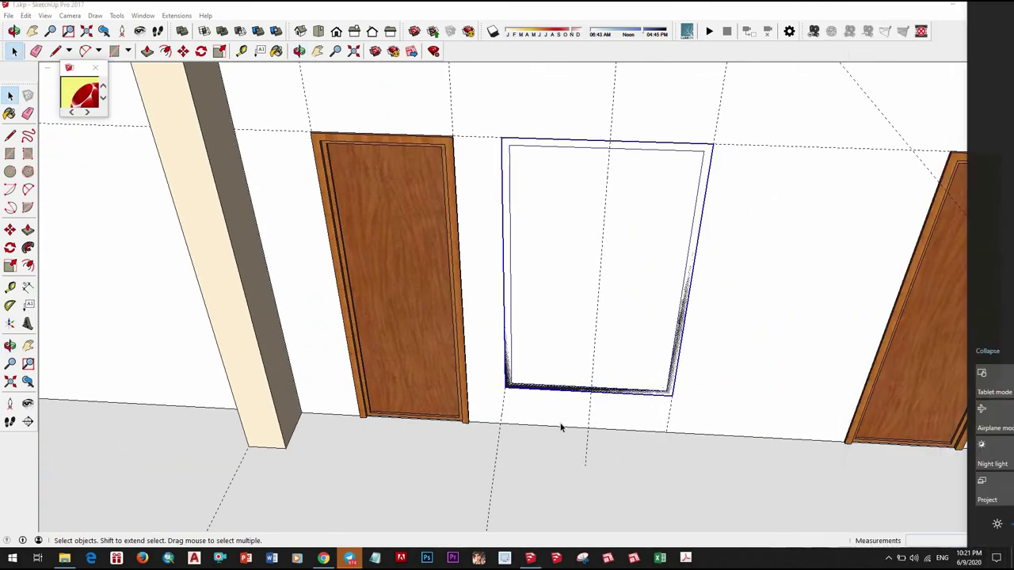
scroll(541, 417, up, 3)
scroll(541, 417, up, 2)
scroll(480, 374, up, 2)
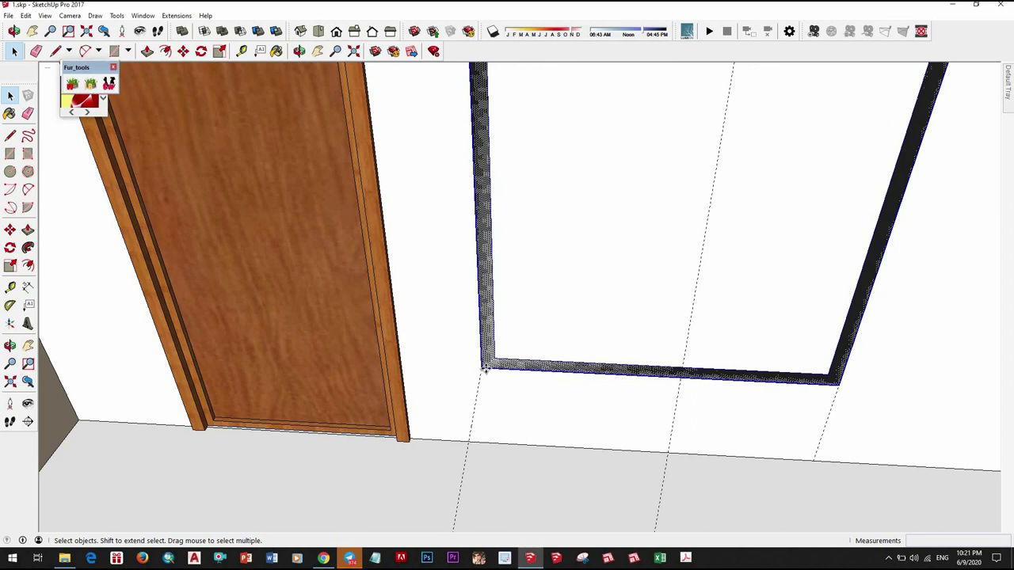
Move the window to its final position in the wall
key(m)
click(481, 367)
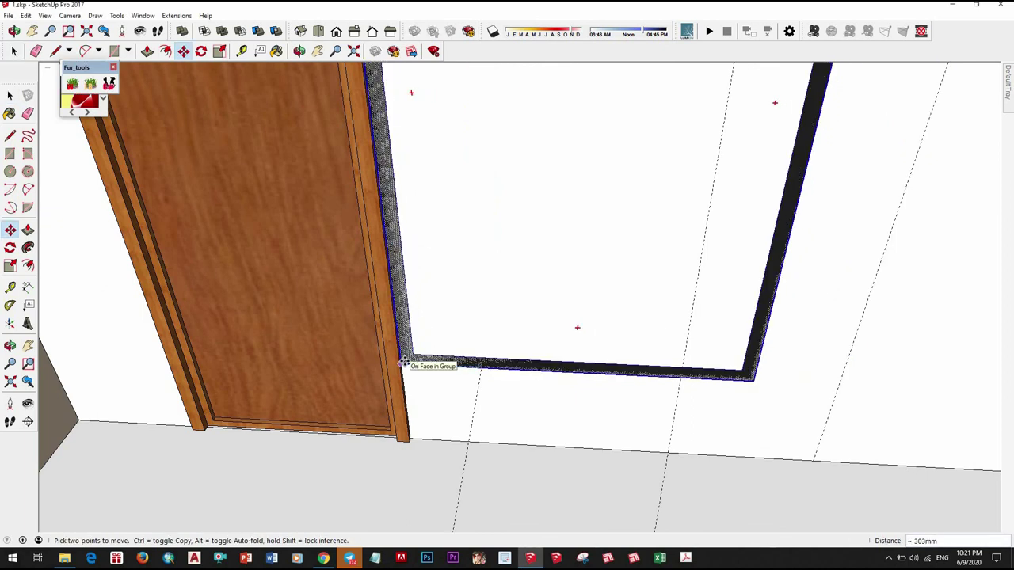
key(Escape)
click(549, 391)
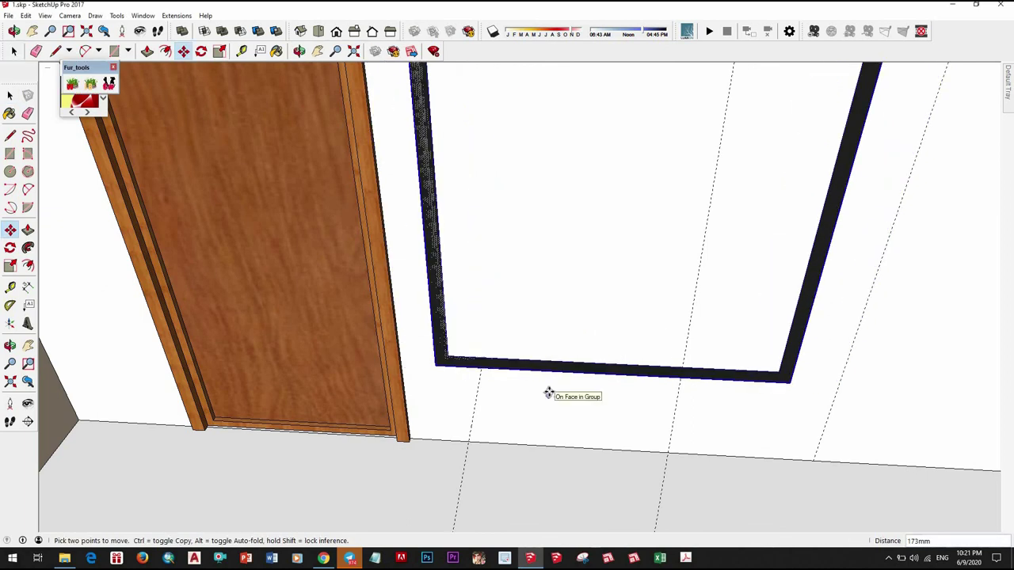
click(548, 393)
scroll(576, 396, down, 5)
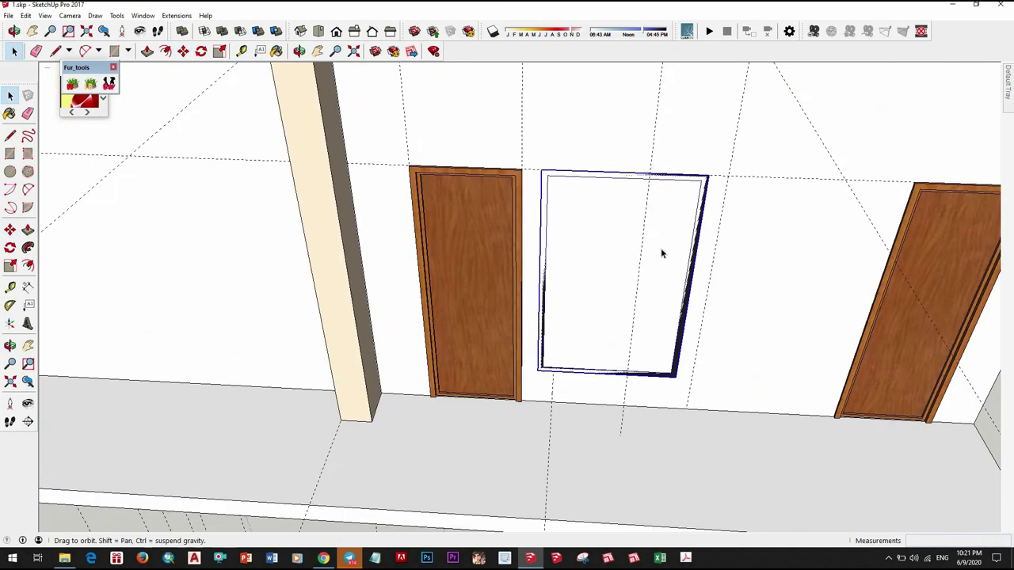
middle_drag(663, 254, 626, 317)
Draw a rectangle over the window outline and push it 30mm into the wall
key(space)
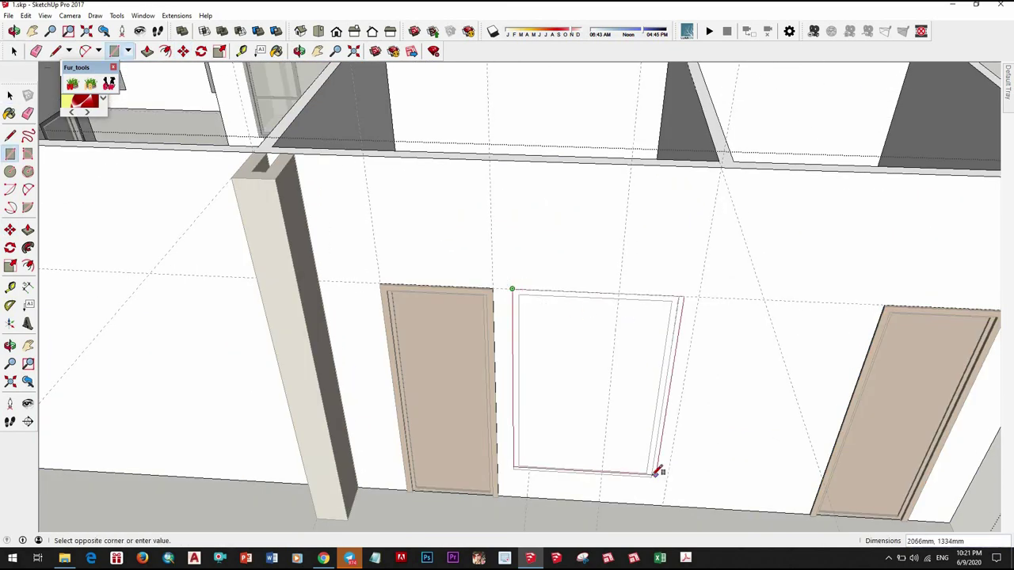
click(656, 473)
key(space)
key(p)
click(570, 389)
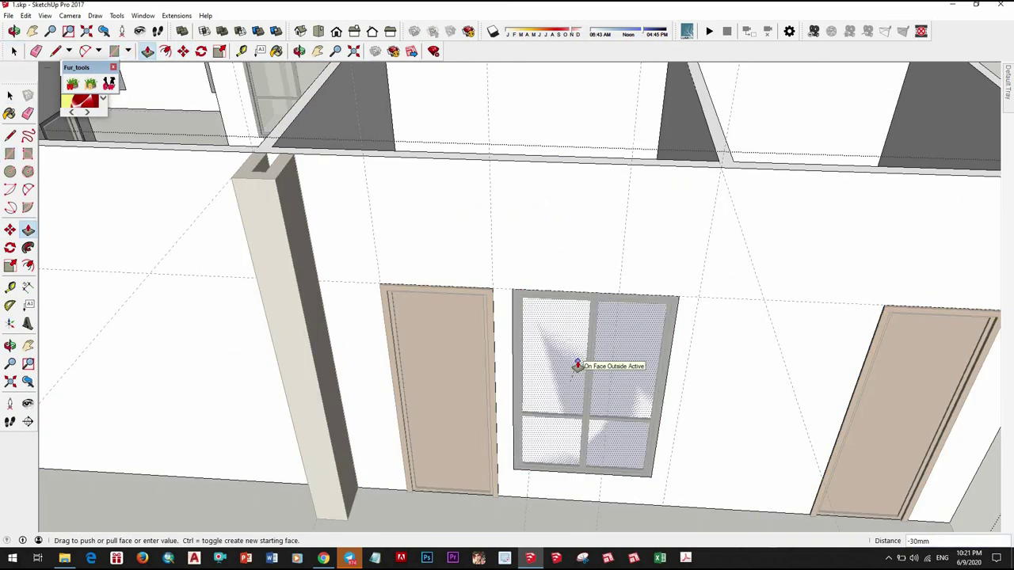
key(Return)
scroll(601, 419, down, 5)
key(space)
middle_drag(830, 502, 911, 523)
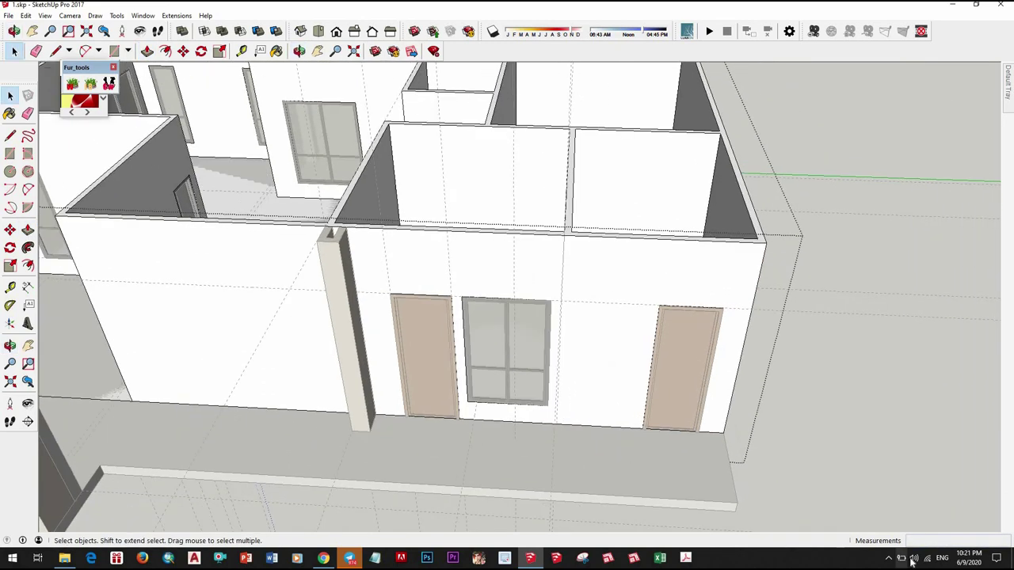
scroll(860, 471, down, 5)
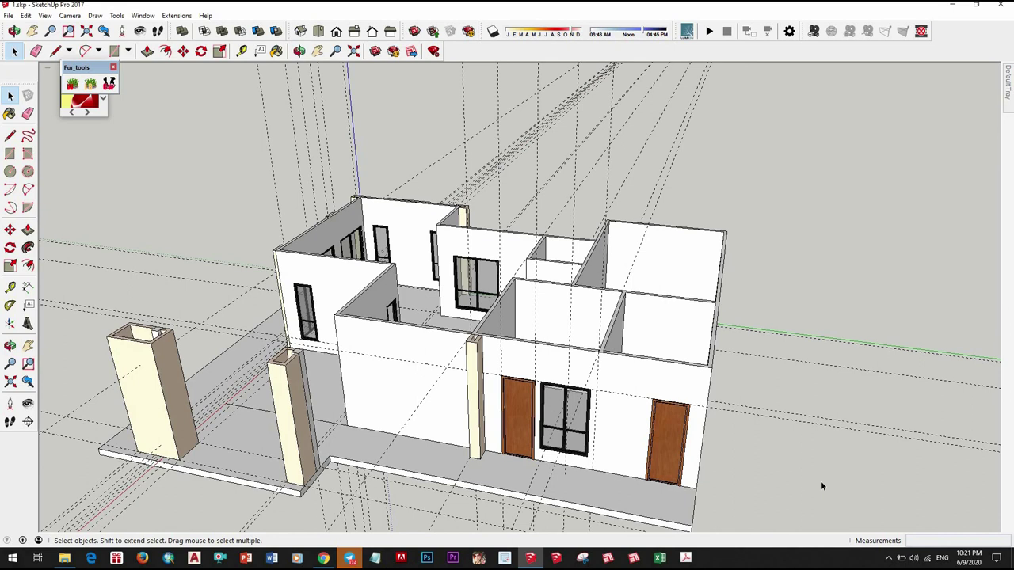
Copy the back-wall window onto the right room's wall
scroll(554, 386, up, 3)
mouse_move(592, 385)
middle_down()
mouse_move(588, 357)
mouse_move(588, 370)
mouse_move(421, 425)
mouse_move(749, 441)
mouse_move(610, 464)
mouse_move(477, 449)
mouse_move(545, 392)
mouse_move(682, 408)
middle_up()
key(space)
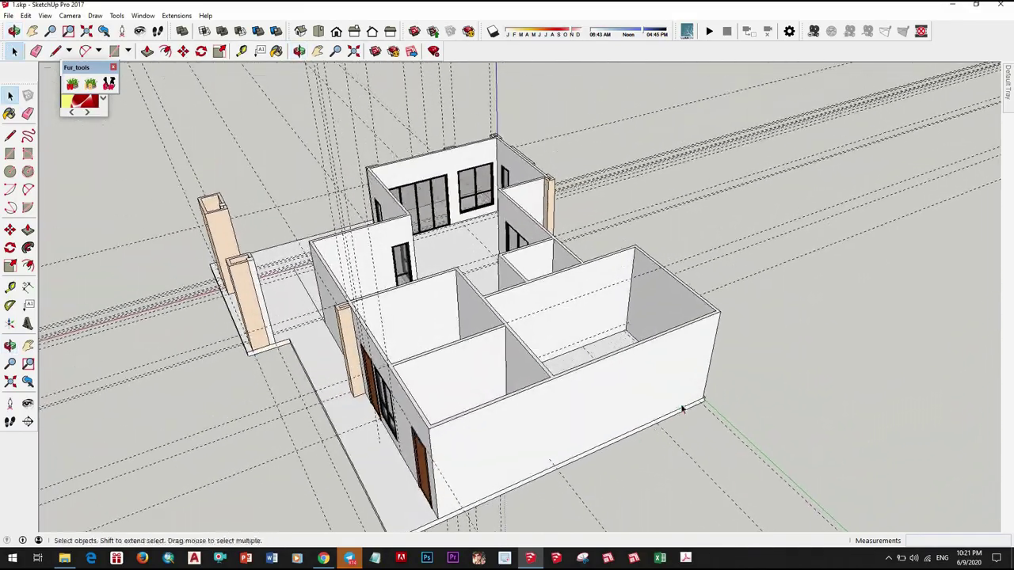
scroll(477, 205, up, 3)
click(477, 204)
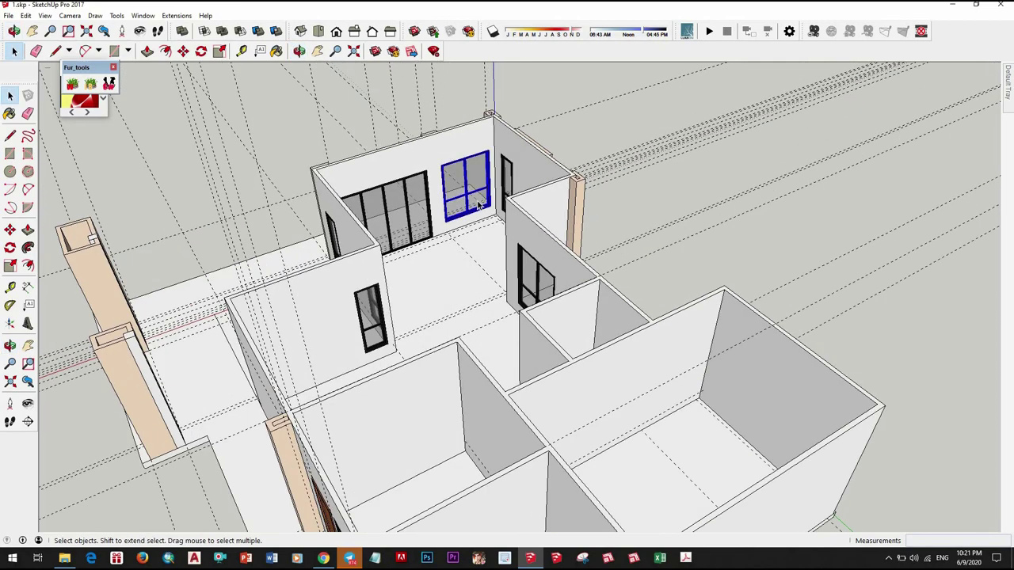
click(448, 254)
scroll(452, 251, down, 3)
middle_drag(452, 251, 521, 294)
key(ctrl)
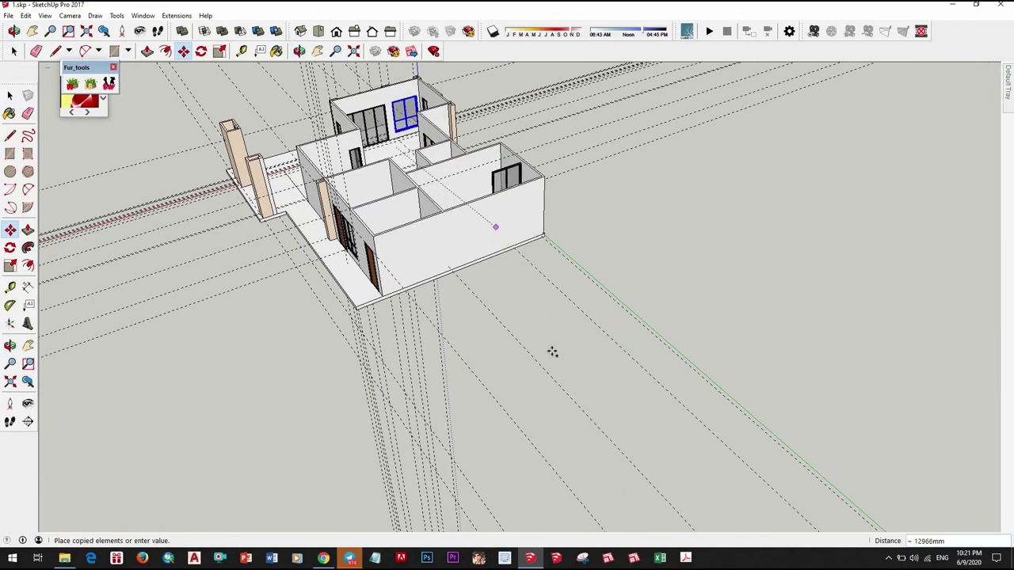
middle_drag(552, 352, 473, 274)
click(479, 230)
Slide the window copy along into place on the long outer wall
scroll(485, 232, up, 3)
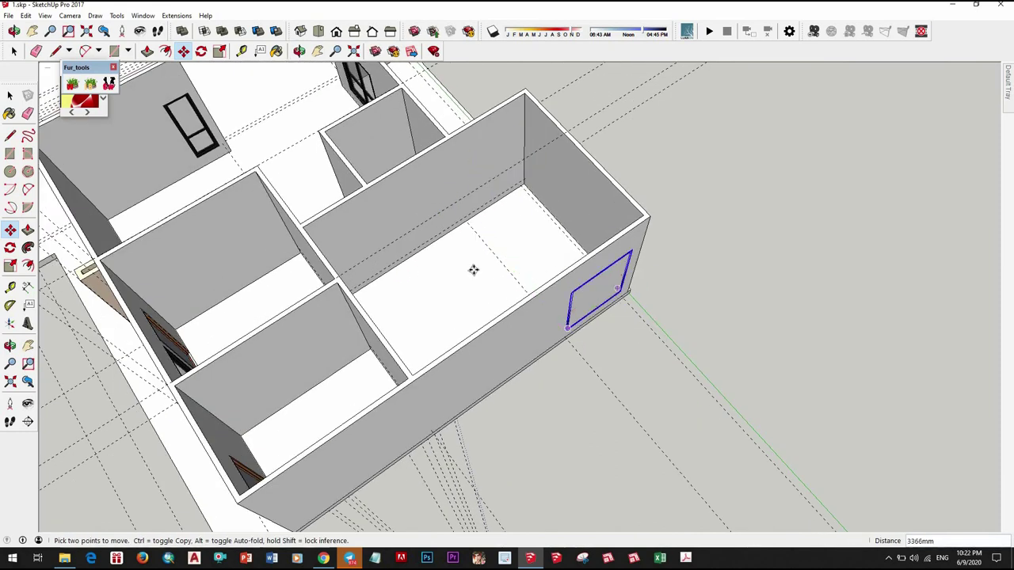
middle_drag(472, 270, 544, 346)
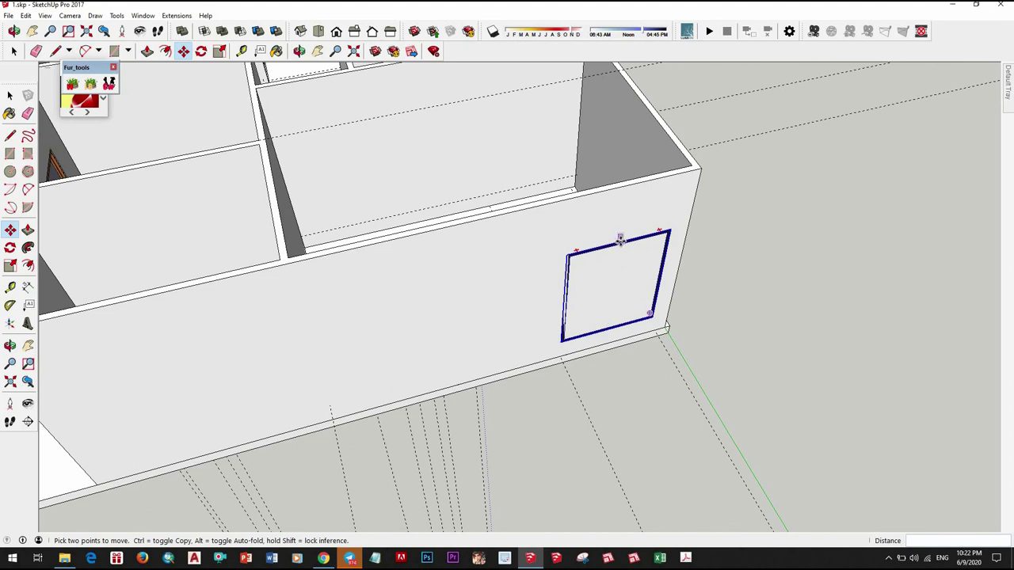
scroll(632, 244, up, 3)
click(618, 241)
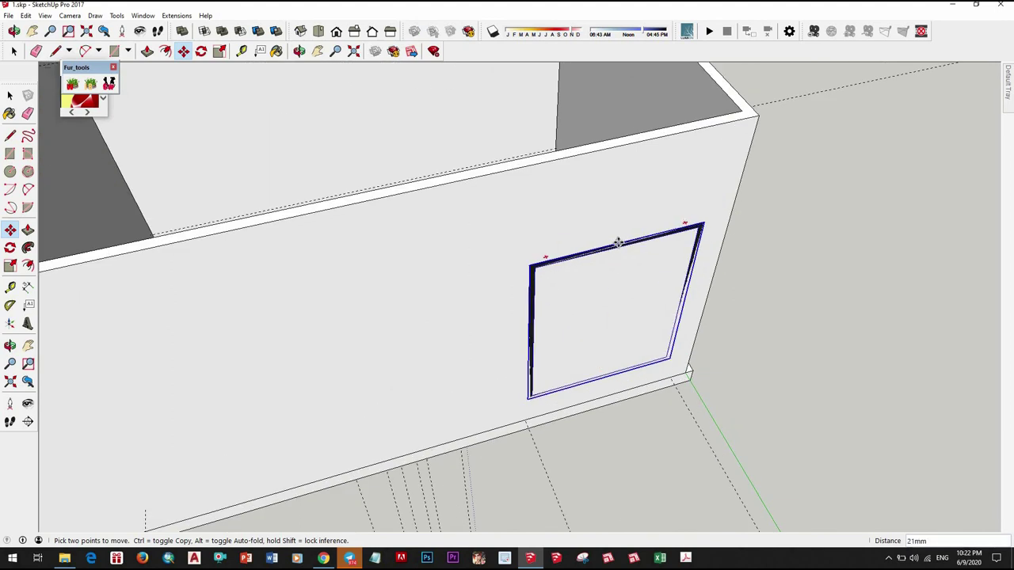
scroll(476, 270, down, 5)
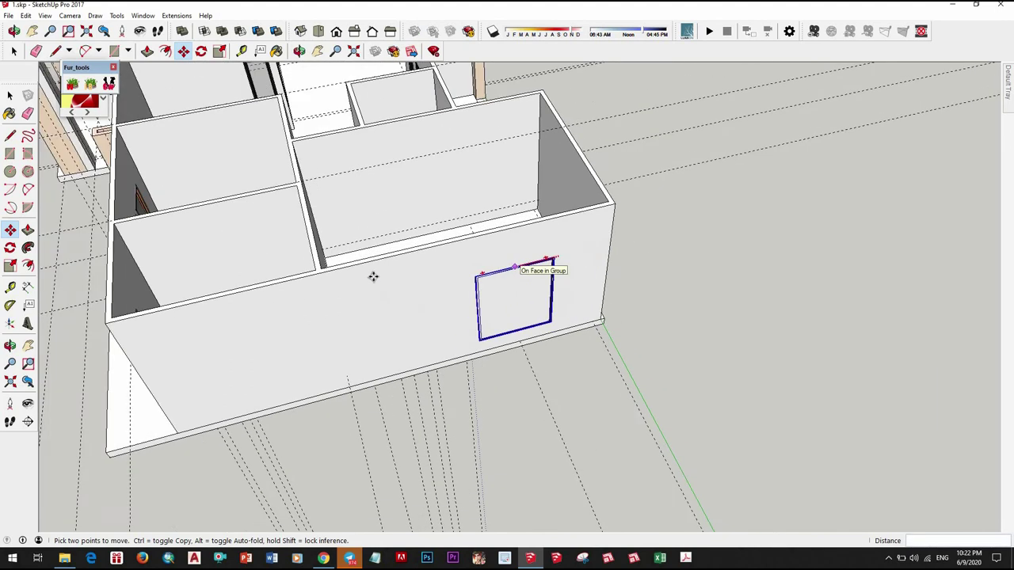
scroll(341, 282, down, 2)
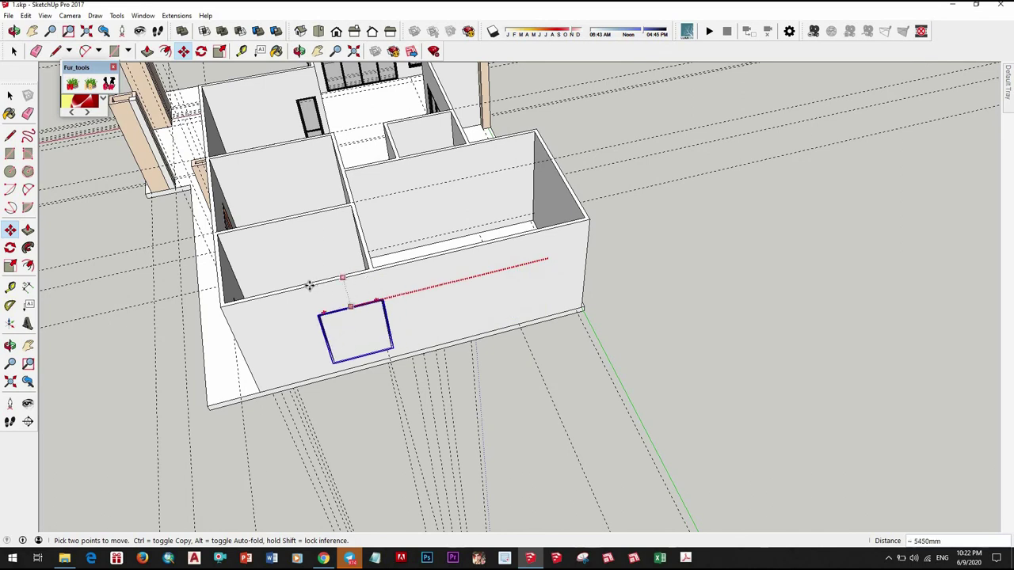
click(357, 305)
scroll(396, 309, down, 3)
key(space)
middle_drag(436, 306, 523, 288)
scroll(507, 269, up, 3)
scroll(469, 241, up, 2)
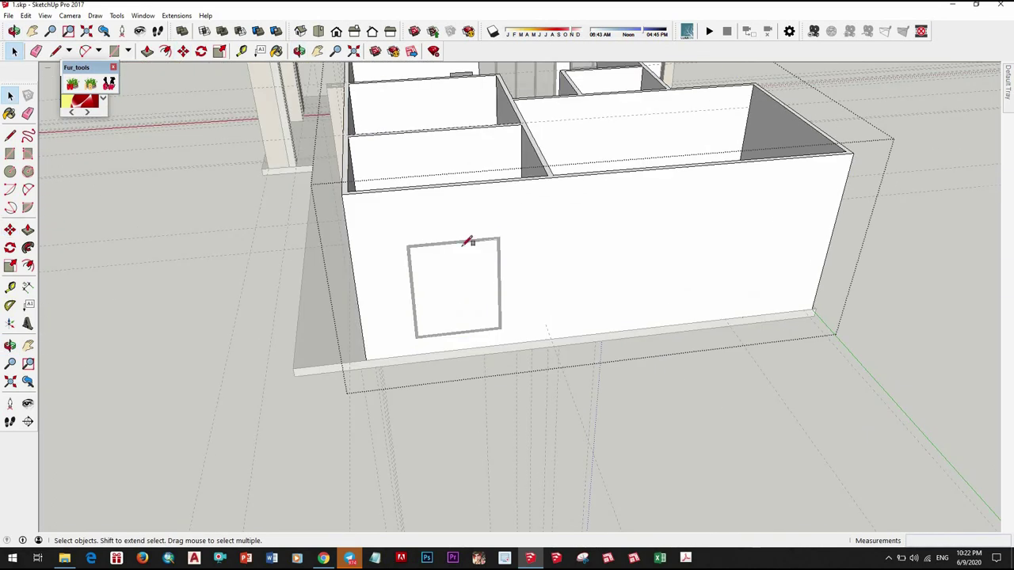
Draw a 2100mm by 1700mm rectangle over the window and push it 100mm into the wall
click(406, 246)
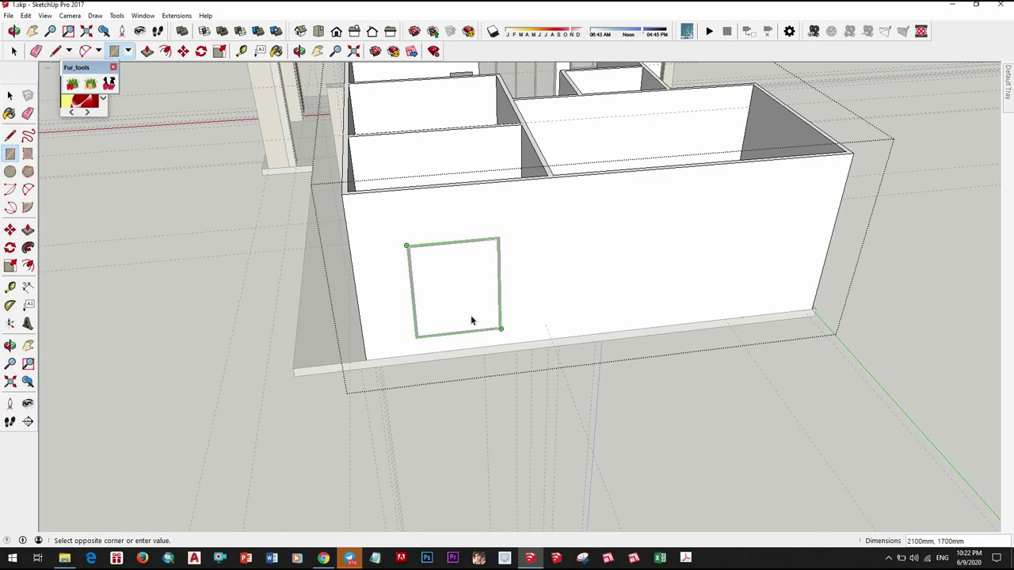
click(472, 321)
key(p)
click(462, 301)
middle_drag(543, 301, 559, 342)
scroll(558, 342, up, 2)
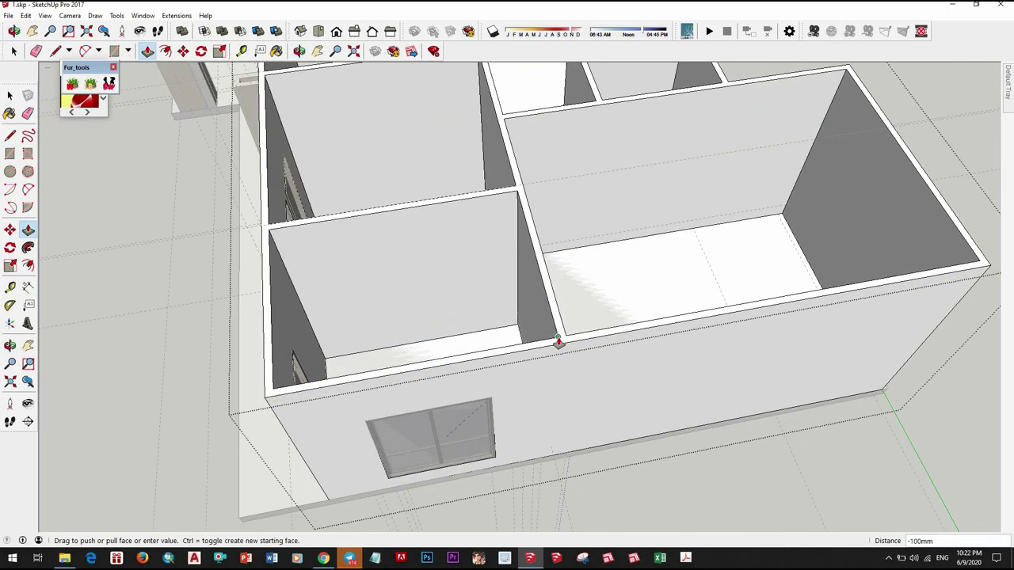
click(517, 337)
Orbit around the house to check the new window from outside
key(space)
scroll(731, 369, down, 5)
mouse_move(731, 369)
middle_down()
mouse_move(407, 301)
mouse_move(502, 332)
mouse_move(562, 242)
mouse_move(441, 220)
mouse_move(321, 277)
mouse_move(536, 369)
mouse_move(504, 391)
mouse_move(513, 414)
middle_up()
middle_drag(539, 406, 539, 406)
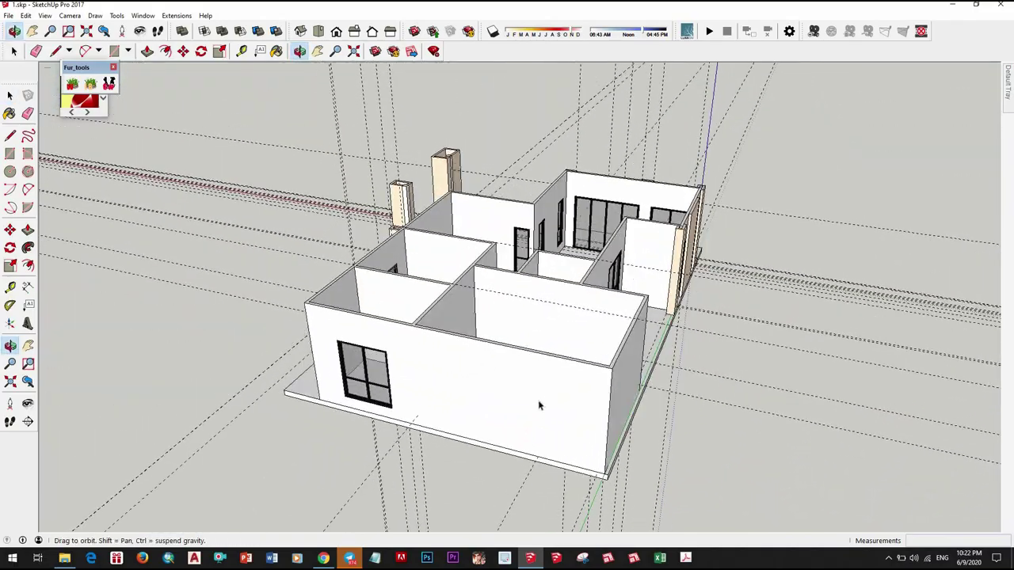
mouse_move(497, 363)
middle_down()
mouse_move(256, 445)
mouse_move(450, 354)
mouse_move(593, 420)
mouse_move(544, 422)
middle_up()
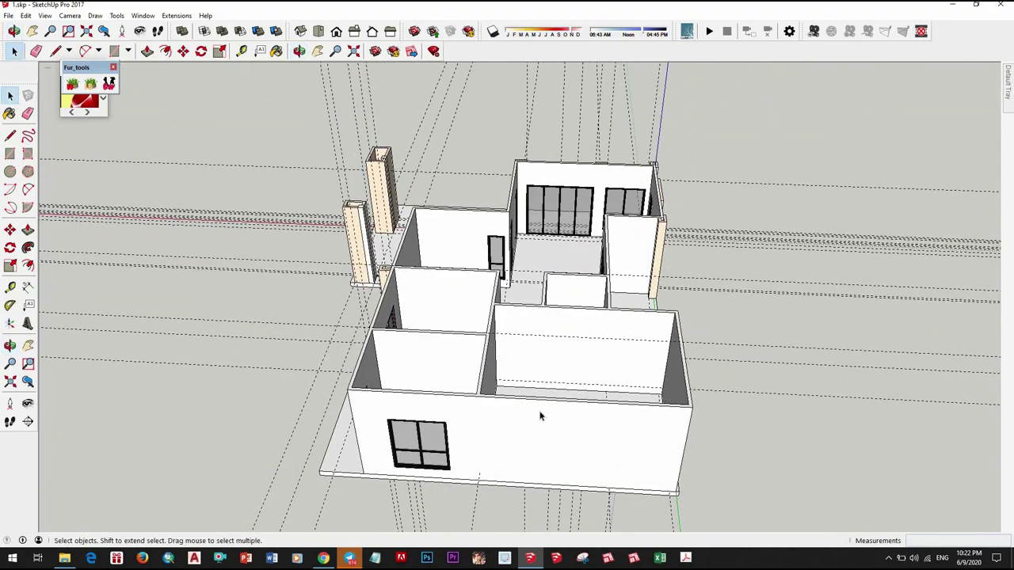
Make a copy of the tall four-pane window from the front facade
mouse_move(616, 429)
middle_down()
mouse_move(430, 423)
mouse_move(516, 480)
mouse_move(602, 427)
mouse_move(667, 409)
mouse_move(610, 385)
middle_up()
scroll(667, 409, up, 5)
scroll(613, 402, up, 3)
click(613, 402)
key(m)
scroll(610, 432, down, 6)
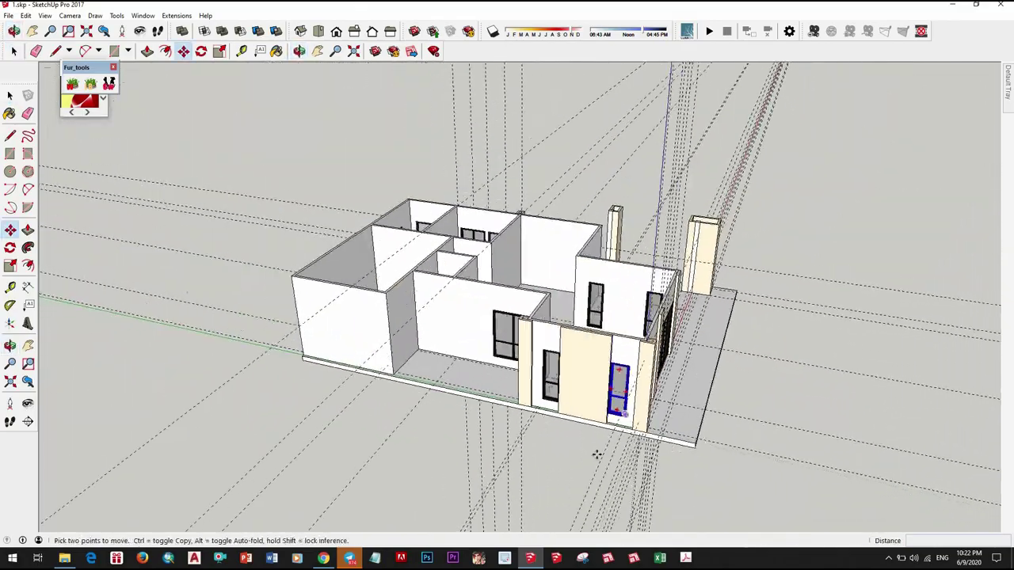
scroll(585, 447, up, 4)
click(445, 428)
key(ctrl)
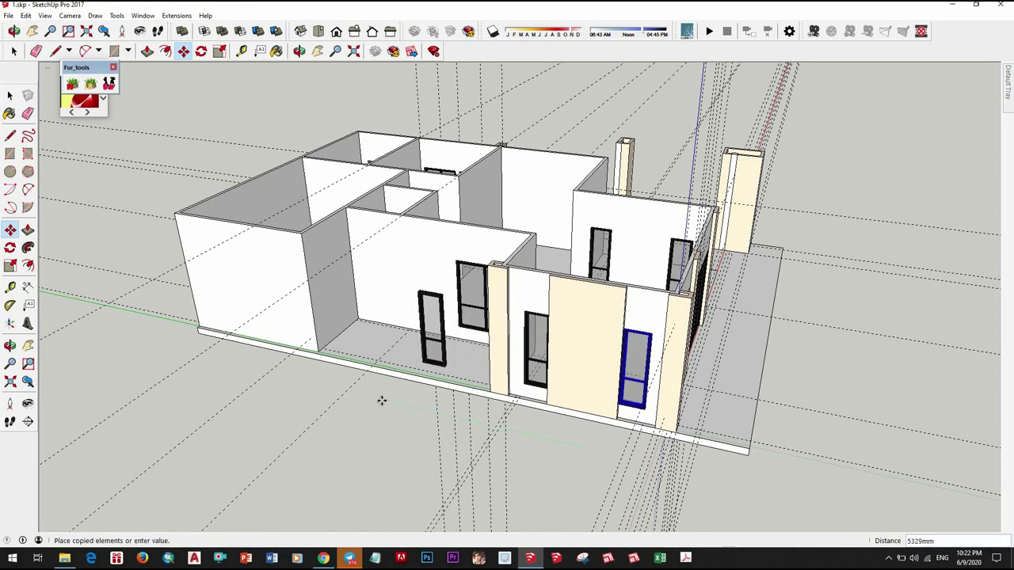
scroll(473, 373, up, 4)
scroll(530, 430, up, 3)
Rotate the window copy 90 degrees
key(q)
scroll(515, 462, up, 1)
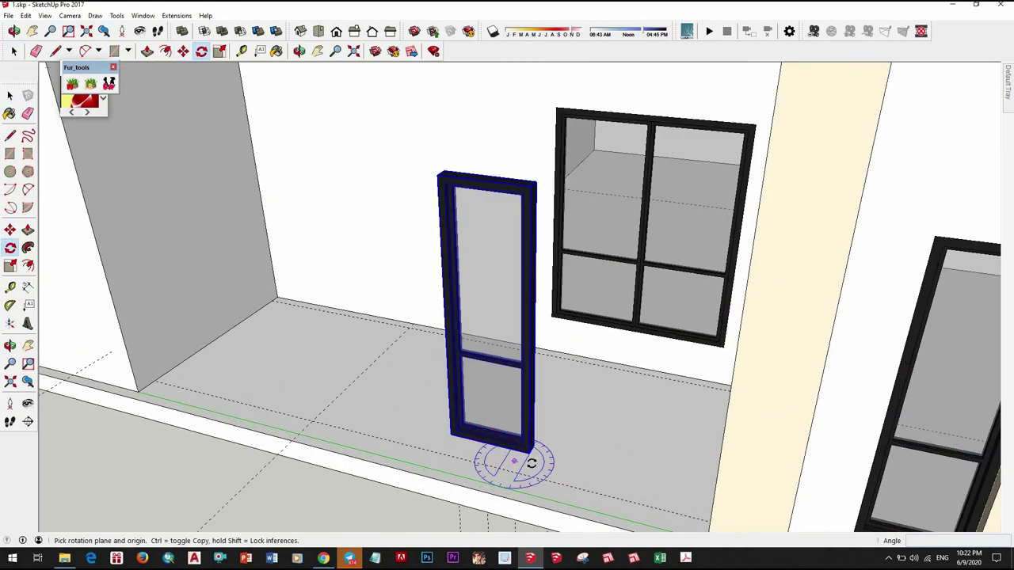
click(558, 424)
scroll(564, 440, down, 2)
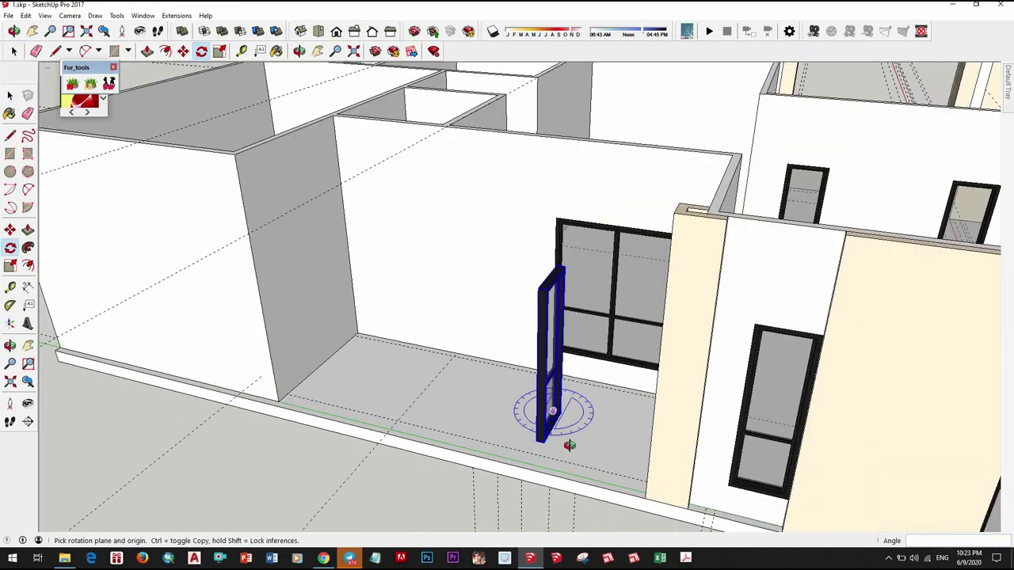
scroll(562, 440, down, 2)
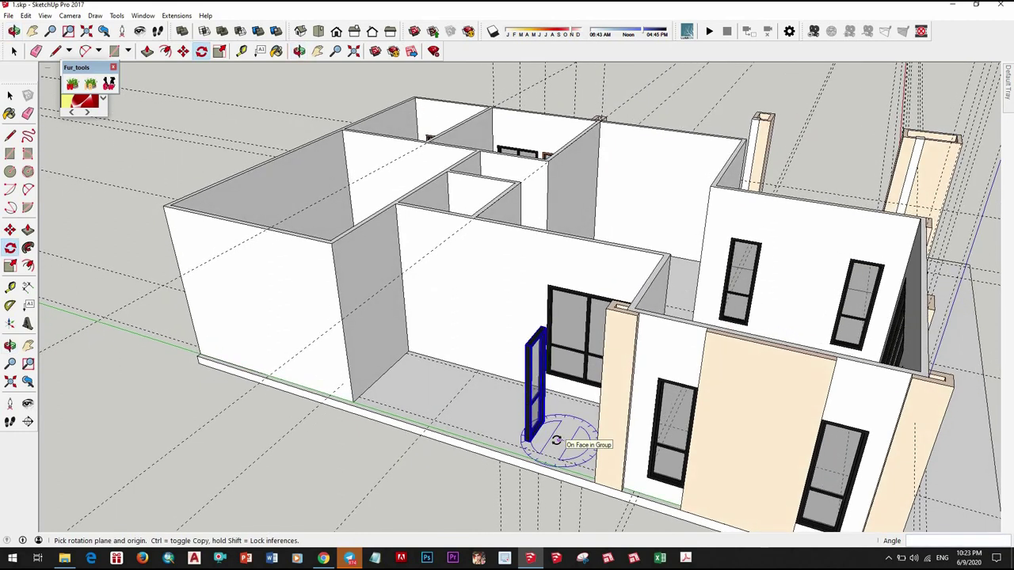
mouse_move(558, 436)
middle_down()
mouse_move(639, 267)
mouse_move(626, 281)
mouse_move(595, 261)
mouse_move(554, 295)
mouse_move(518, 377)
middle_up()
scroll(630, 294, up, 2)
key(space)
Reselect the window and turn it 90 degrees about a new pivot to face the wall
click(629, 295)
scroll(595, 261, up, 3)
scroll(595, 256, up, 3)
click(591, 425)
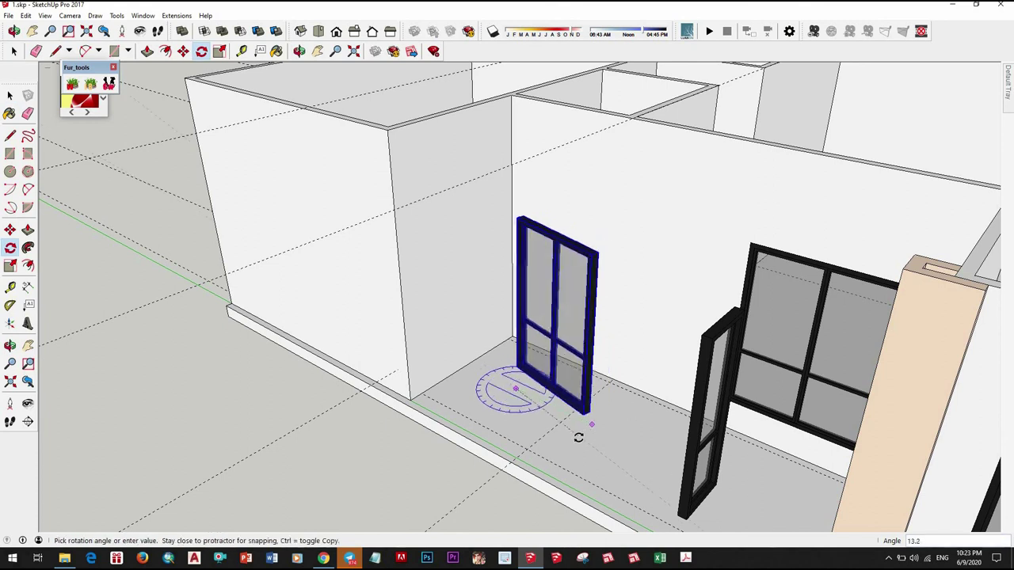
click(571, 421)
middle_drag(572, 421, 605, 414)
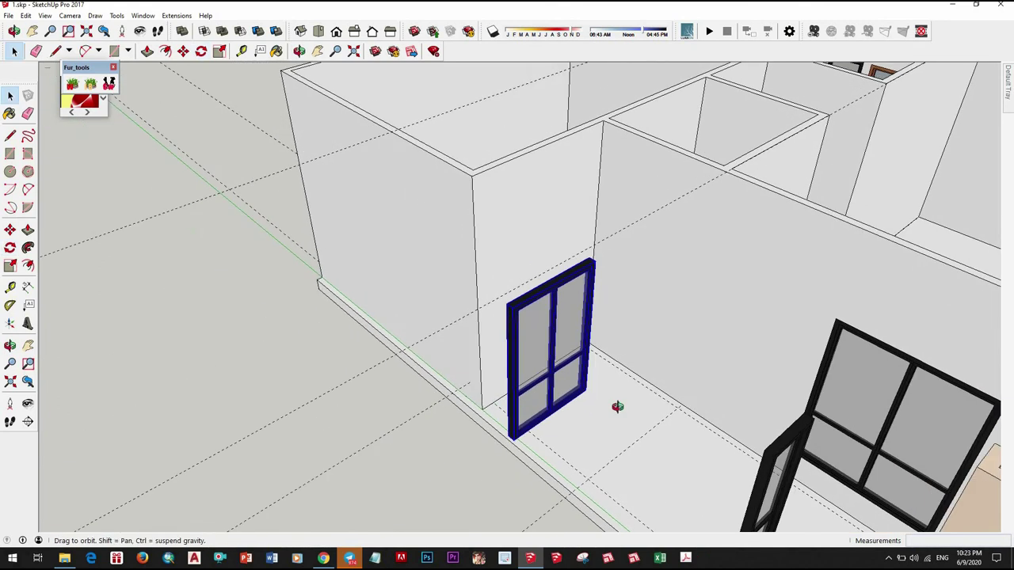
Place the window flush against the corner room's end wall and shift it sideways
click(567, 388)
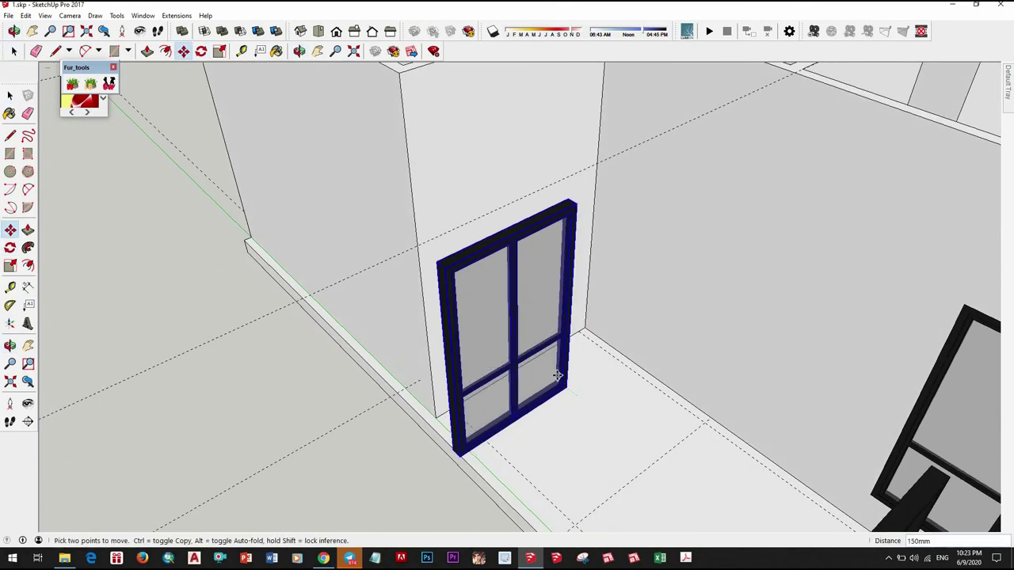
mouse_move(568, 385)
middle_down()
mouse_move(332, 342)
mouse_move(545, 463)
mouse_move(538, 485)
middle_up()
scroll(332, 342, up, 2)
click(377, 335)
click(539, 485)
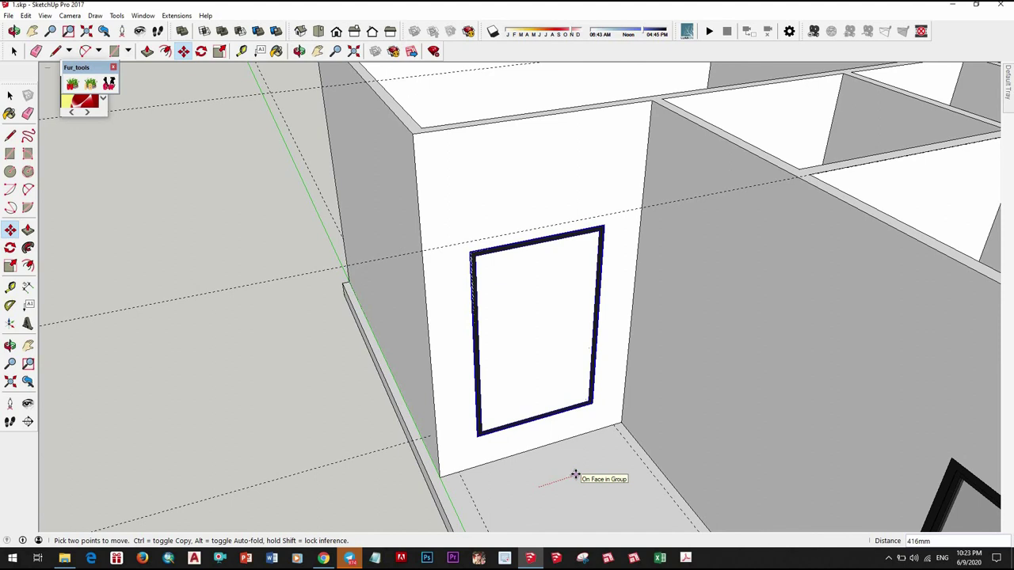
key(space)
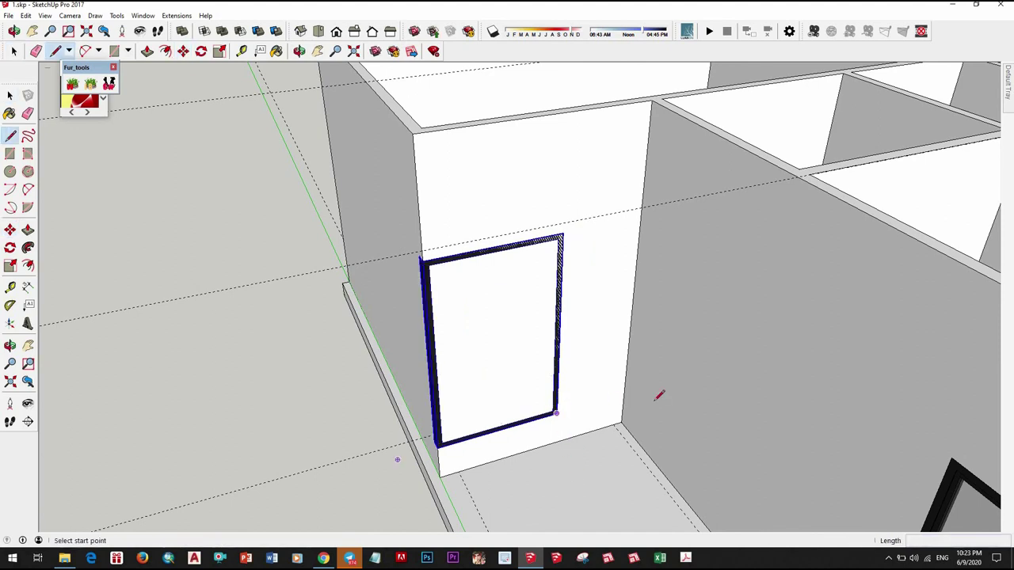
key(space)
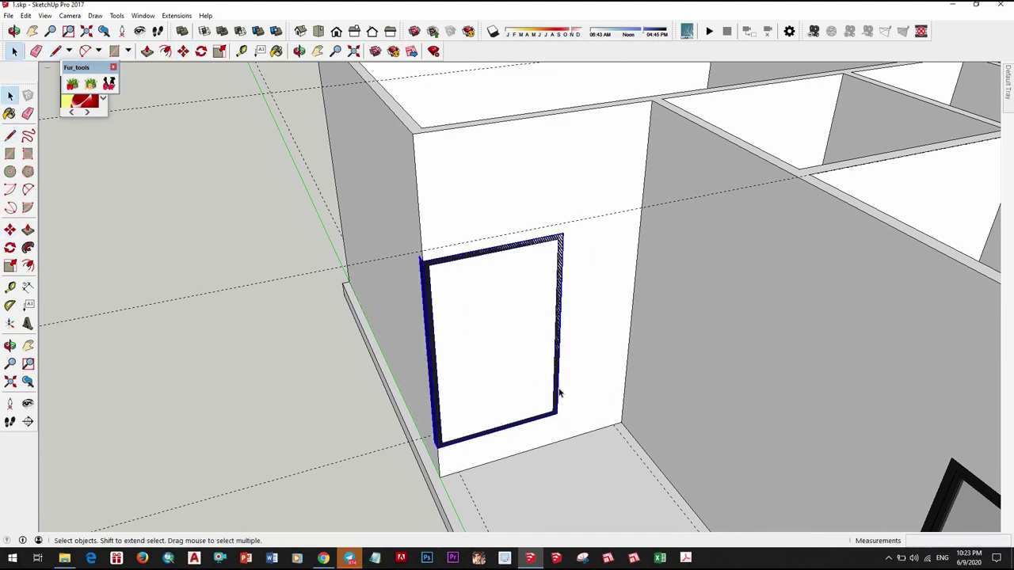
click(560, 493)
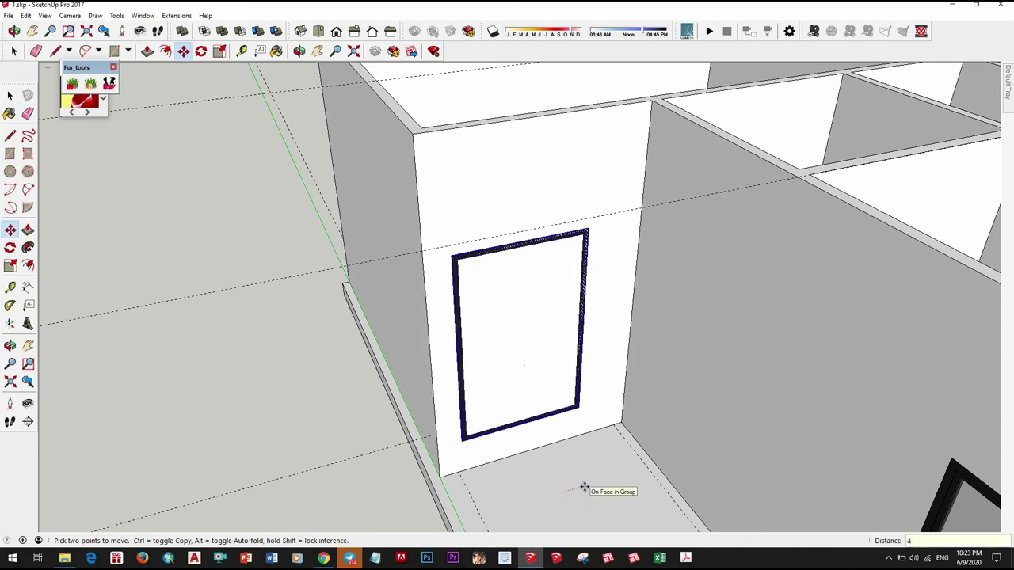
scroll(572, 449, down, 5)
key(space)
Draw a rectangle around the window outline and push/pull it to cut the opening
click(573, 373)
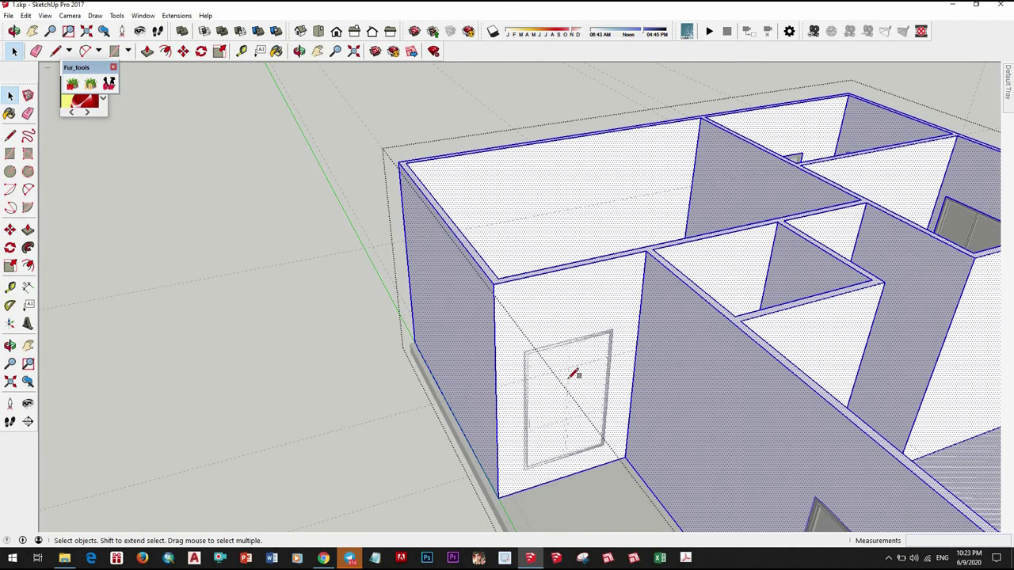
scroll(610, 441, up, 4)
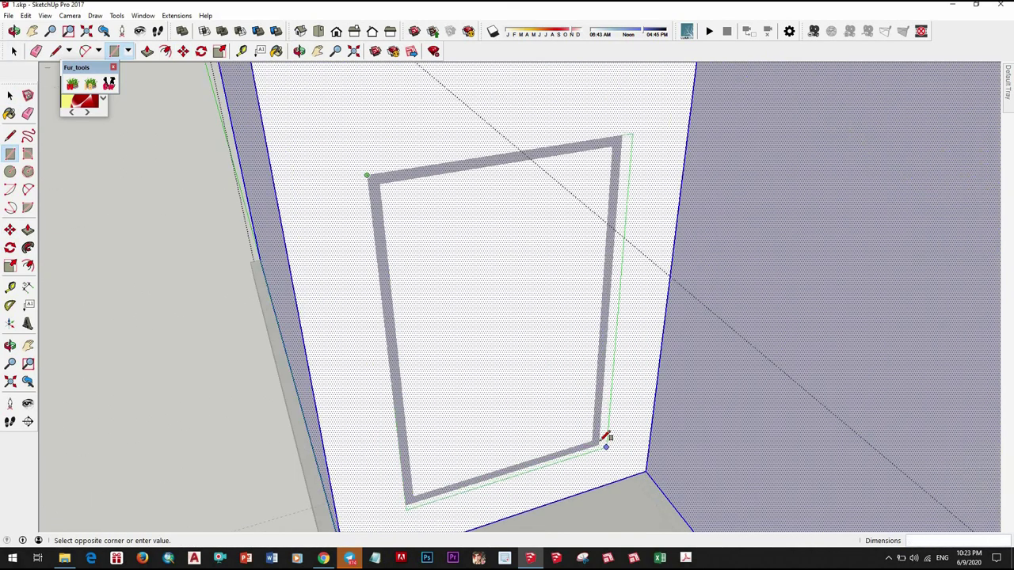
click(604, 436)
key(space)
scroll(488, 346, down, 5)
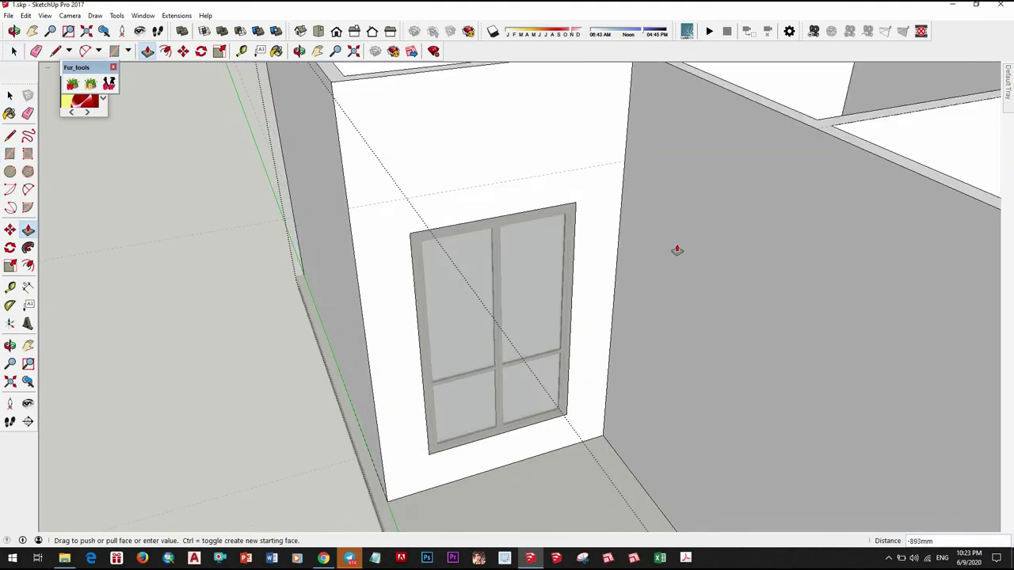
scroll(678, 248, down, 2)
key(space)
mouse_move(615, 353)
middle_down()
mouse_move(388, 363)
mouse_move(502, 233)
middle_up()
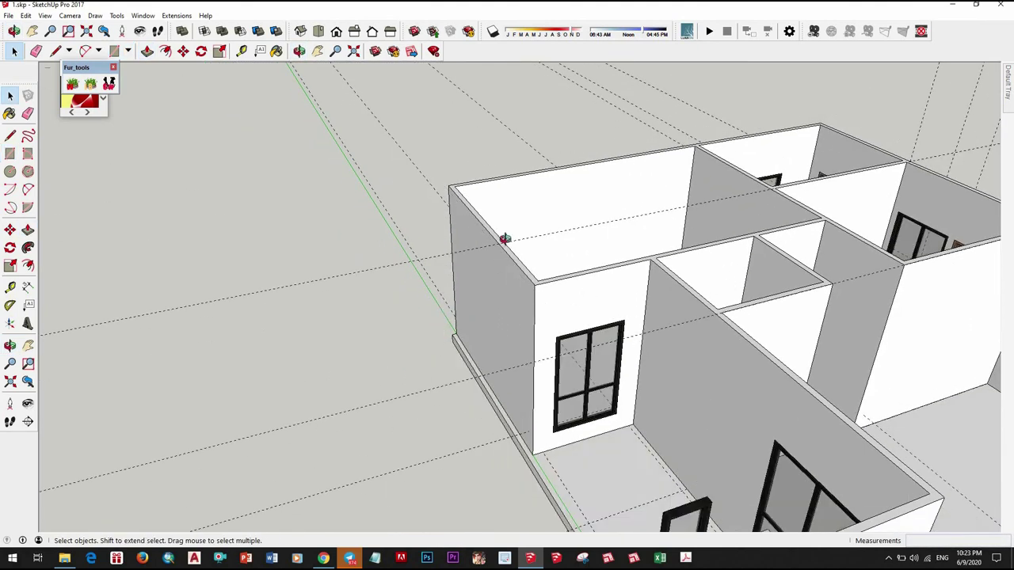
scroll(631, 267, up, 5)
scroll(631, 267, down, 5)
middle_drag(631, 267, 710, 413)
scroll(710, 414, down, 2)
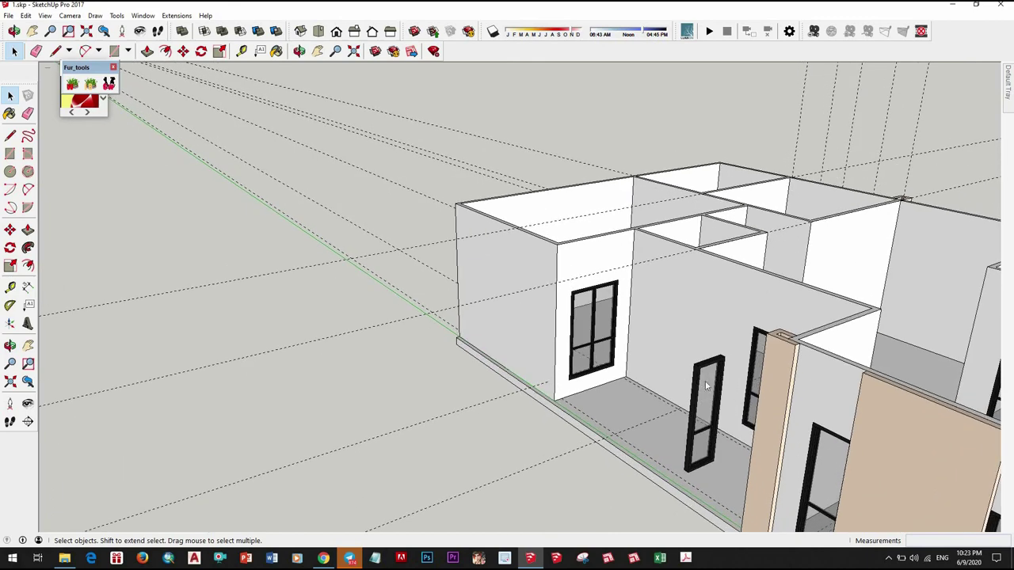
right_click(704, 413)
mouse_move(662, 351)
middle_down()
mouse_move(635, 429)
mouse_move(753, 396)
mouse_move(691, 348)
middle_up()
scroll(710, 354, up, 3)
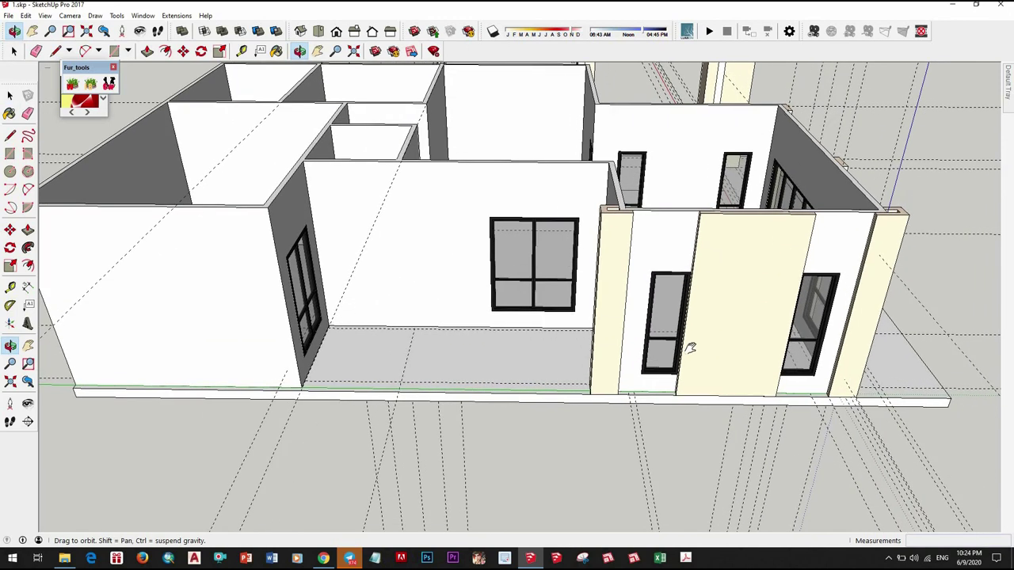
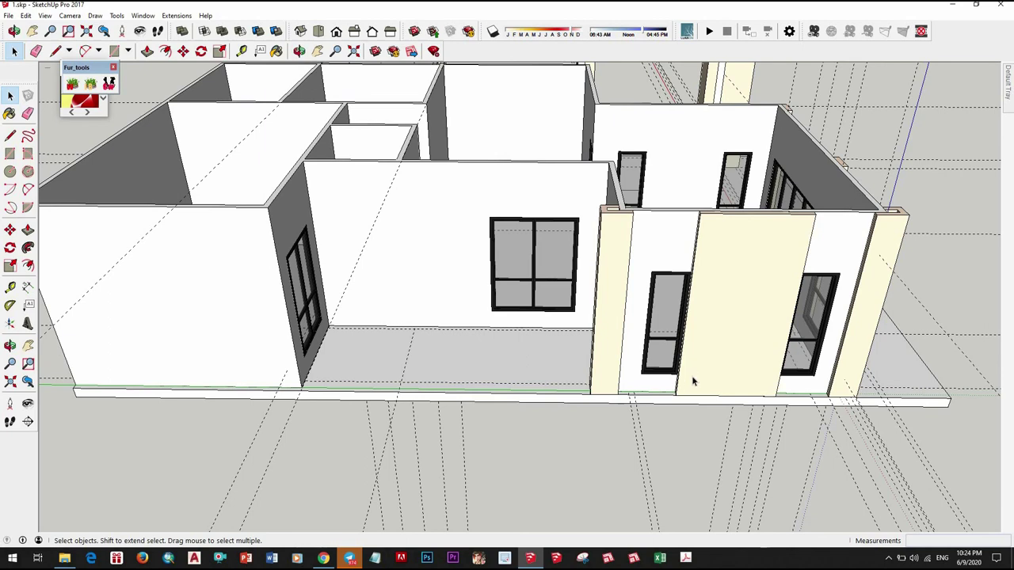
Push/pull the centre pillar group's side face outward
middle_drag(704, 361, 526, 382)
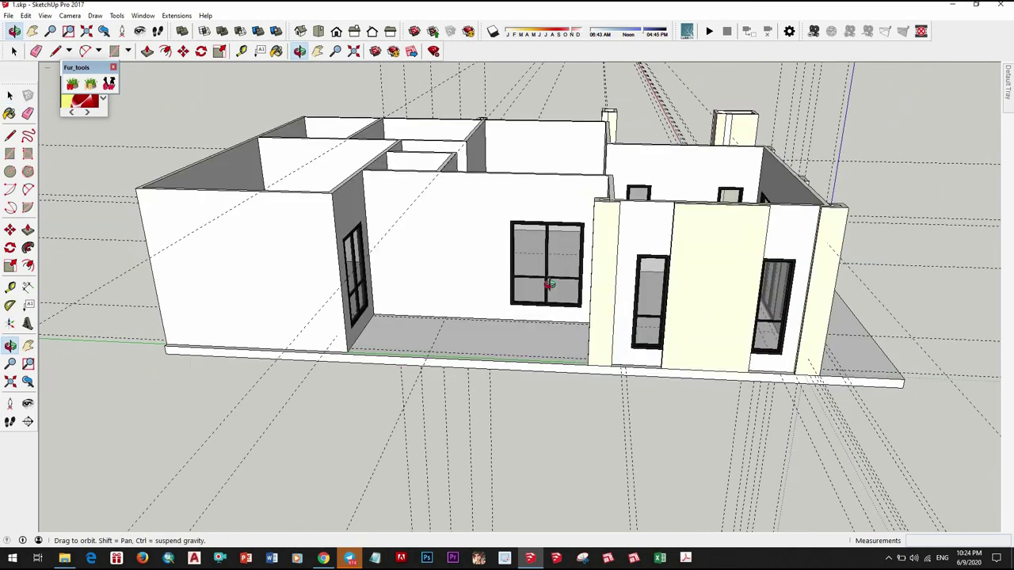
scroll(526, 382, up, 3)
scroll(515, 357, up, 3)
key(space)
double_click(505, 339)
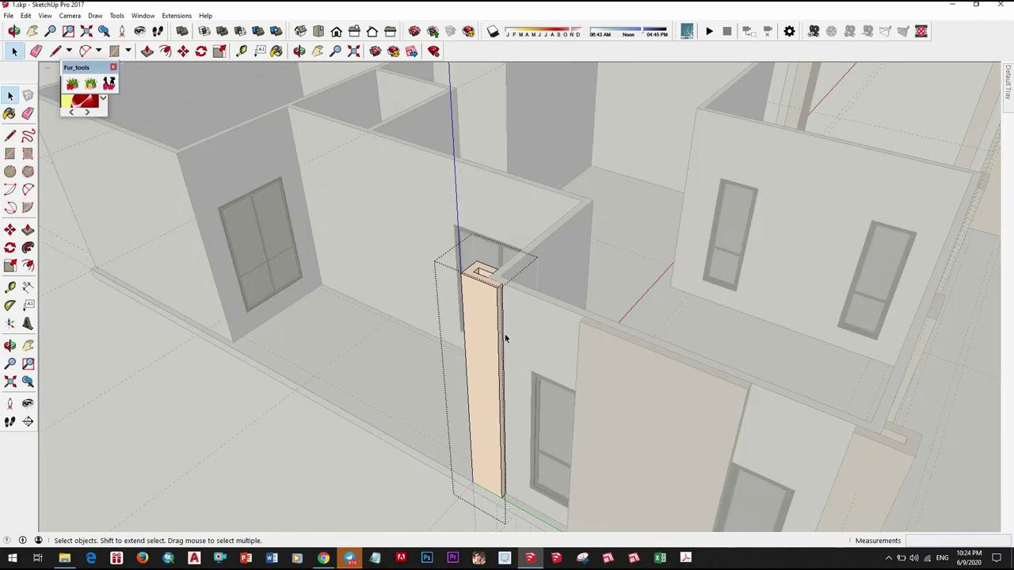
drag(499, 315, 529, 381)
Push the right pillar's side face out to 60 mm, then view the whole house
middle_drag(616, 379, 798, 282)
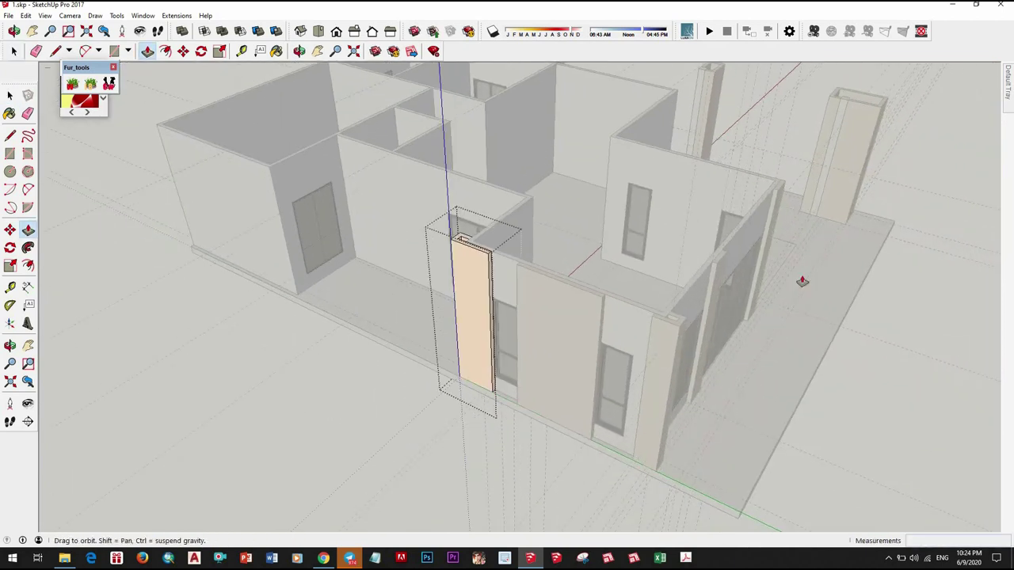
scroll(781, 216, up, 3)
key(space)
double_click(781, 215)
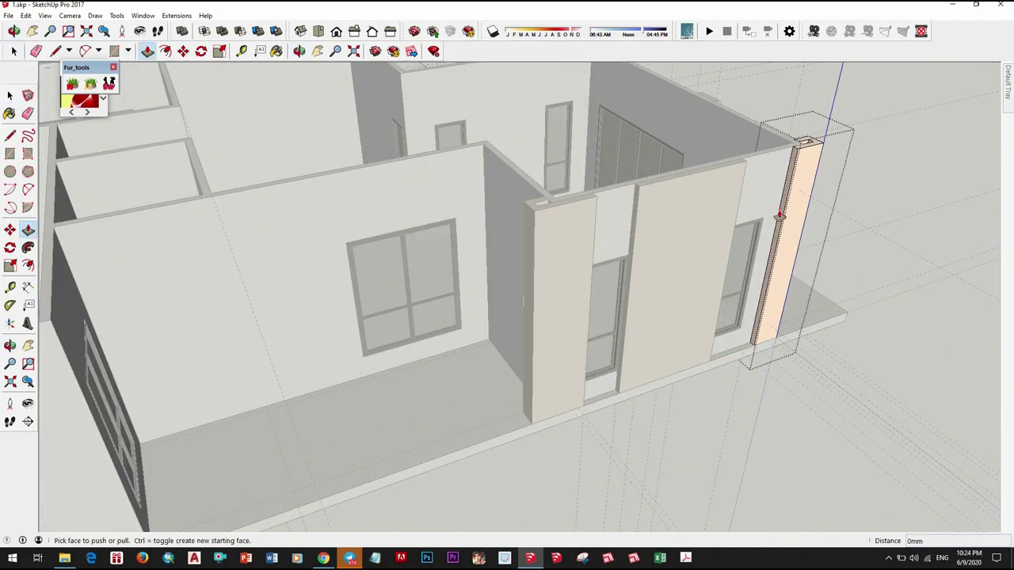
drag(780, 216, 765, 224)
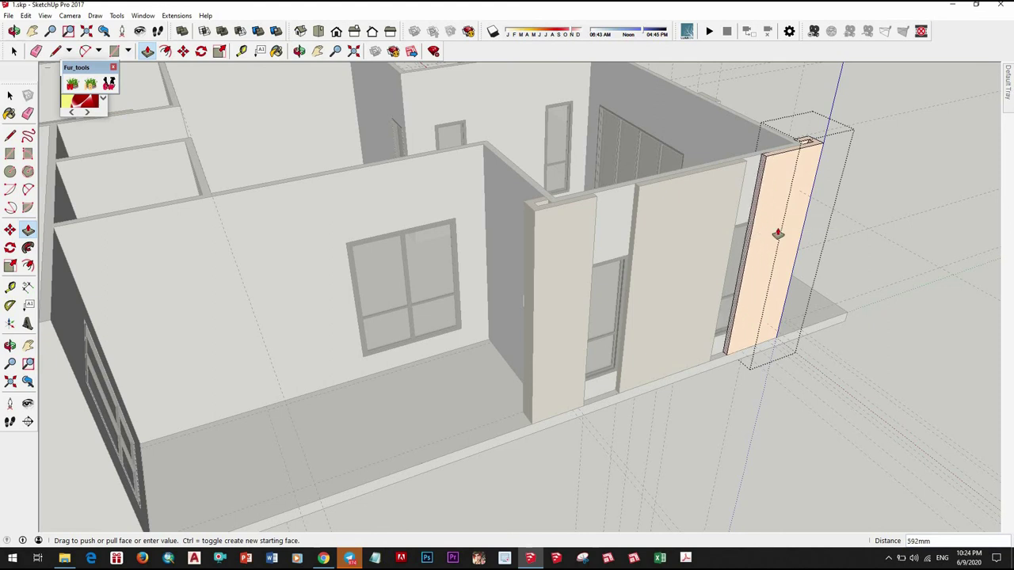
mouse_move(778, 233)
mouse_down()
mouse_move(769, 226)
mouse_move(739, 253)
mouse_up()
scroll(769, 227, up, 3)
scroll(766, 219, up, 3)
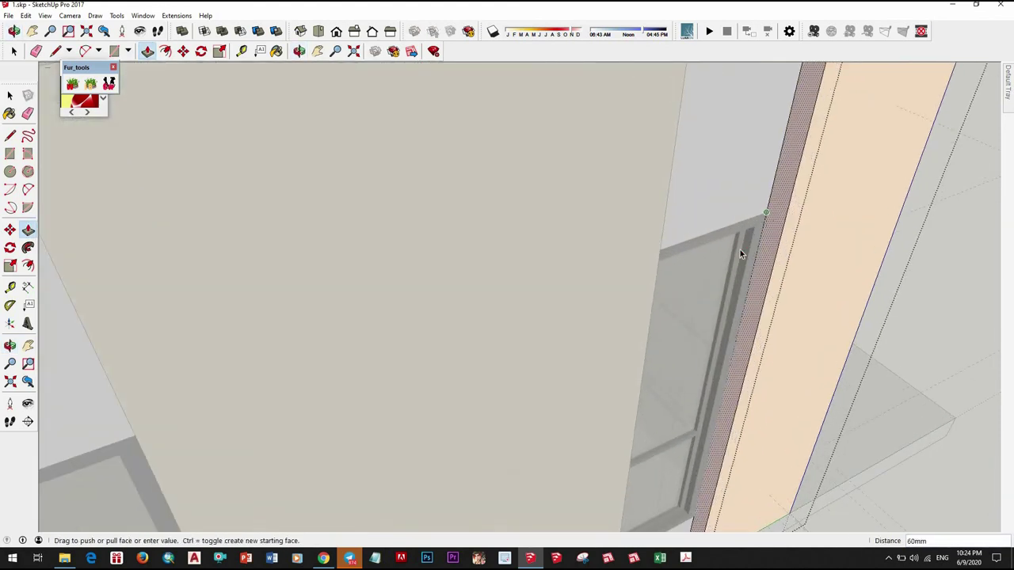
click(739, 249)
scroll(864, 256, down, 10)
key(space)
mouse_move(864, 256)
middle_down()
mouse_move(446, 342)
mouse_move(502, 294)
middle_up()
scroll(595, 318, up, 5)
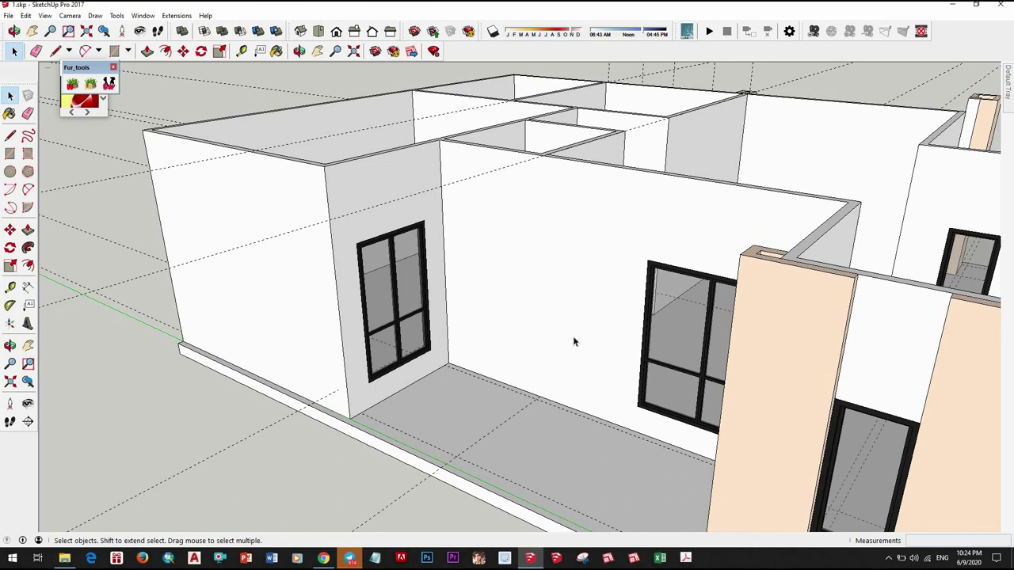
Copy the front pillar column onto the left front wall beside the large window
scroll(594, 323, down, 3)
middle_drag(610, 312, 790, 352)
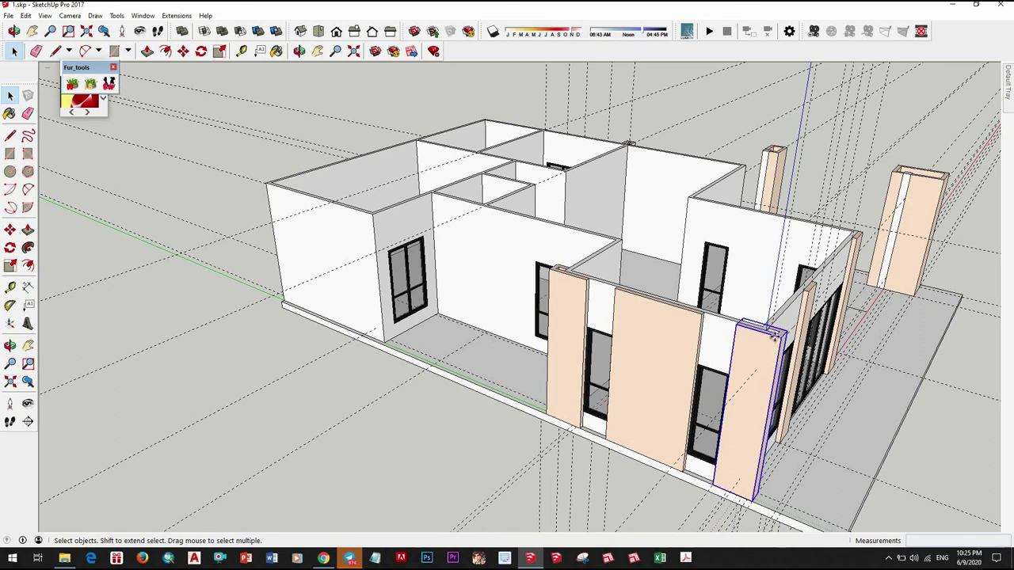
key(m)
scroll(764, 348, up, 5)
click(719, 406)
scroll(718, 405, down, 5)
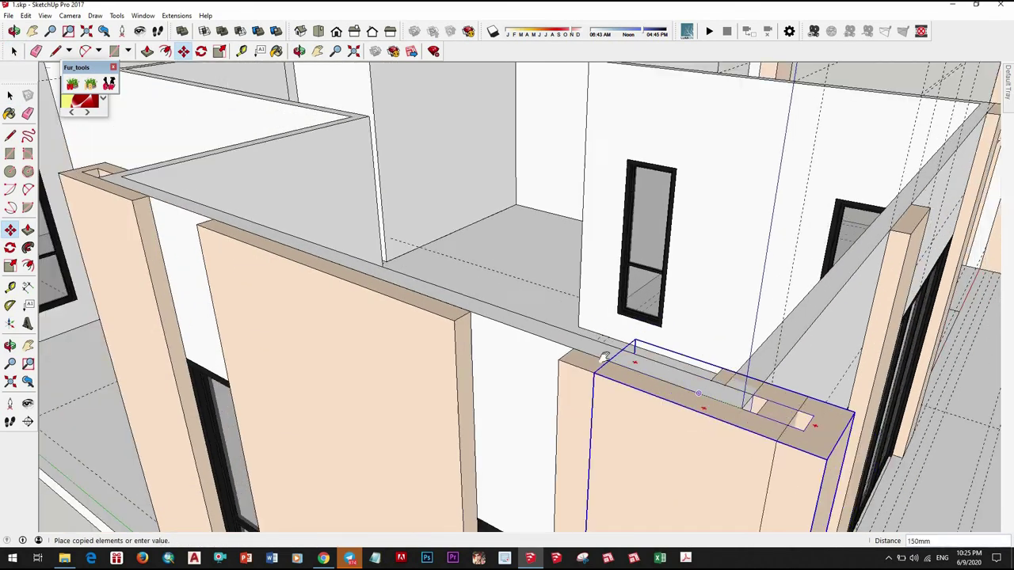
scroll(476, 333, down, 3)
scroll(373, 291, down, 5)
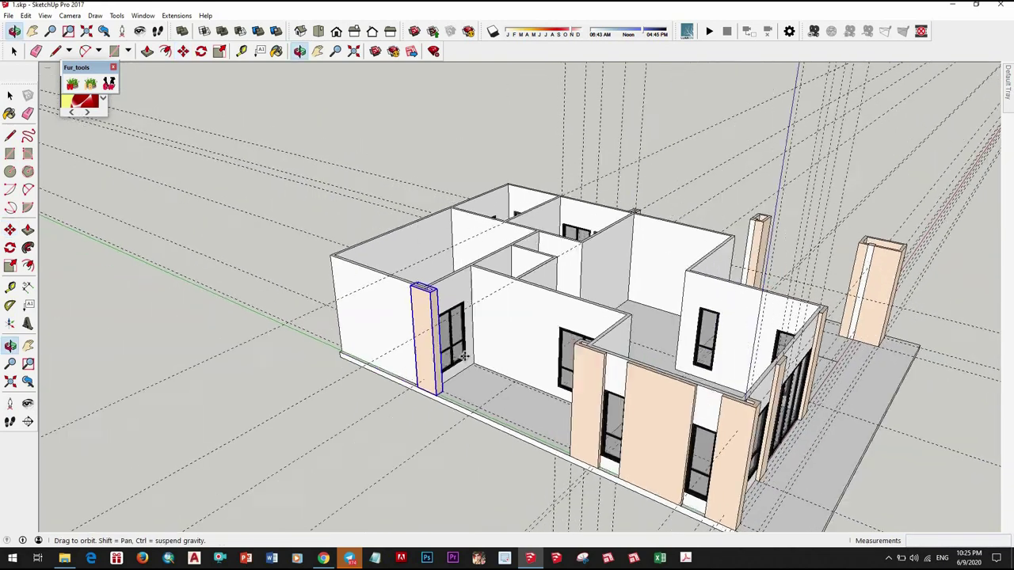
middle_drag(475, 332, 610, 369)
click(615, 414)
Deselect the placed column and orbit slightly around the house
key(space)
click(688, 450)
middle_drag(644, 432, 644, 435)
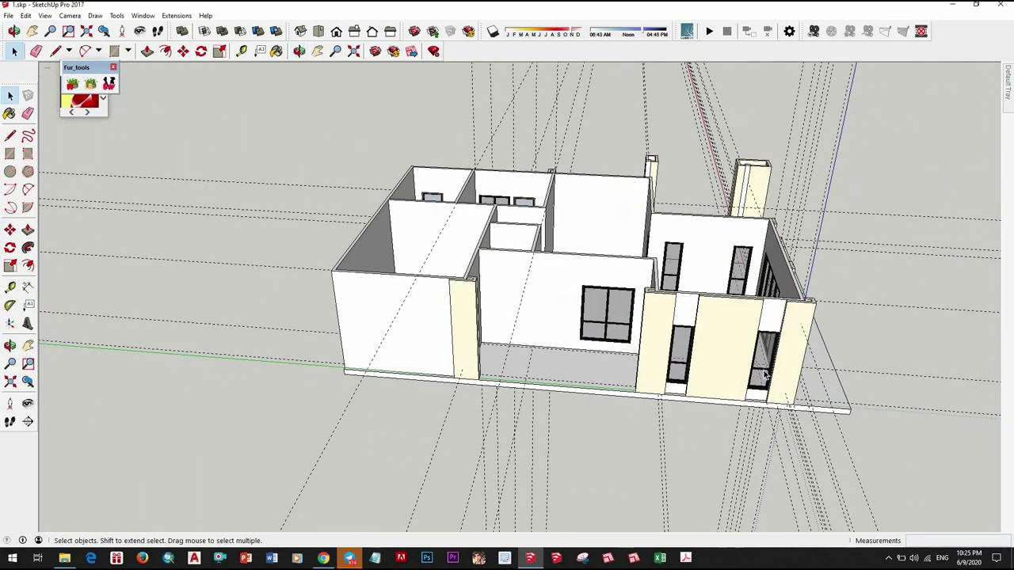
scroll(756, 384, up, 5)
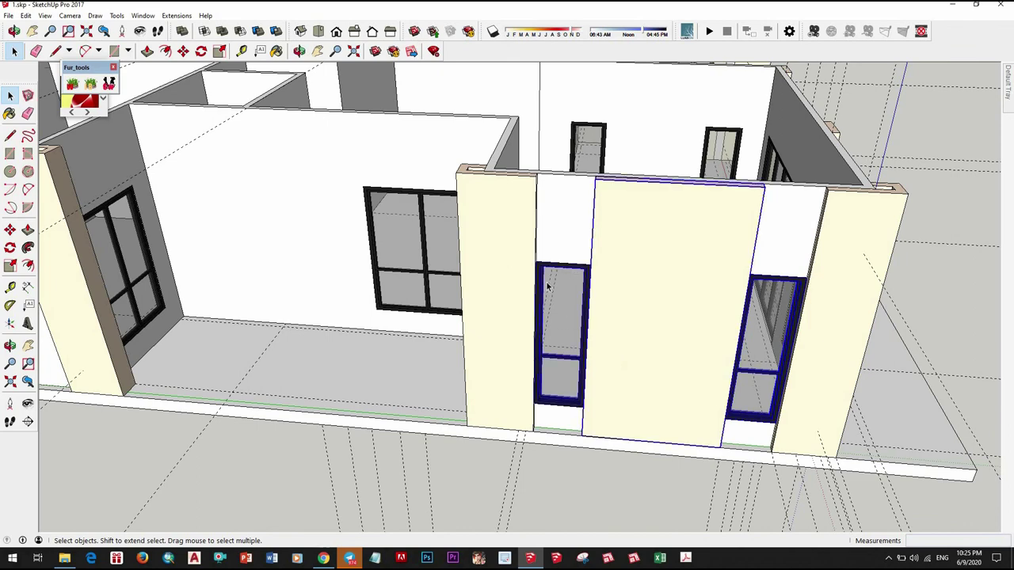
Copy the front panel-and-window facade 9800 mm over to the other wing
scroll(546, 252, down, 3)
middle_drag(547, 252, 514, 369)
scroll(514, 372, up, 5)
key(m)
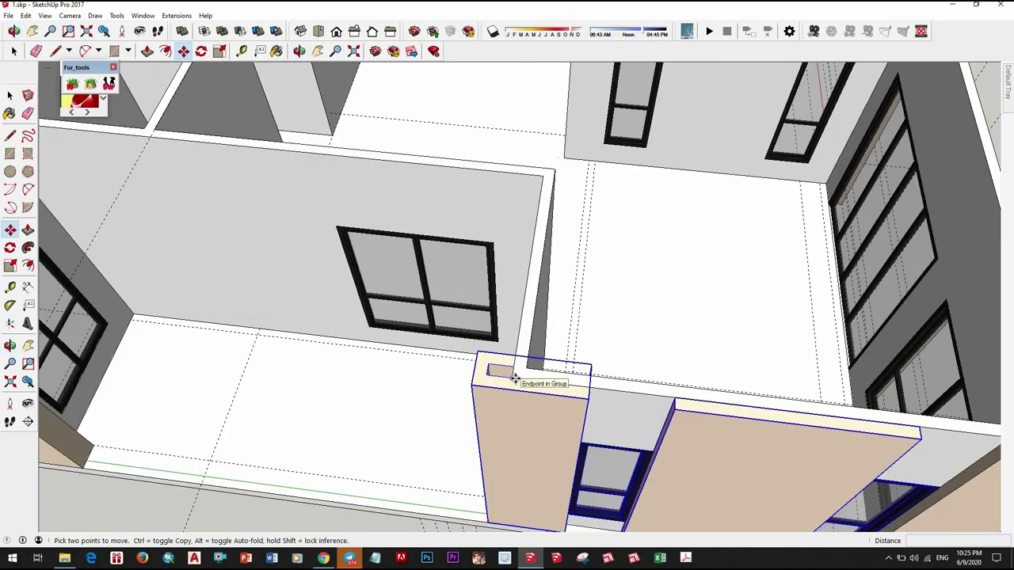
click(465, 357)
scroll(465, 357, down, 5)
scroll(488, 369, up, 5)
key(ctrl)
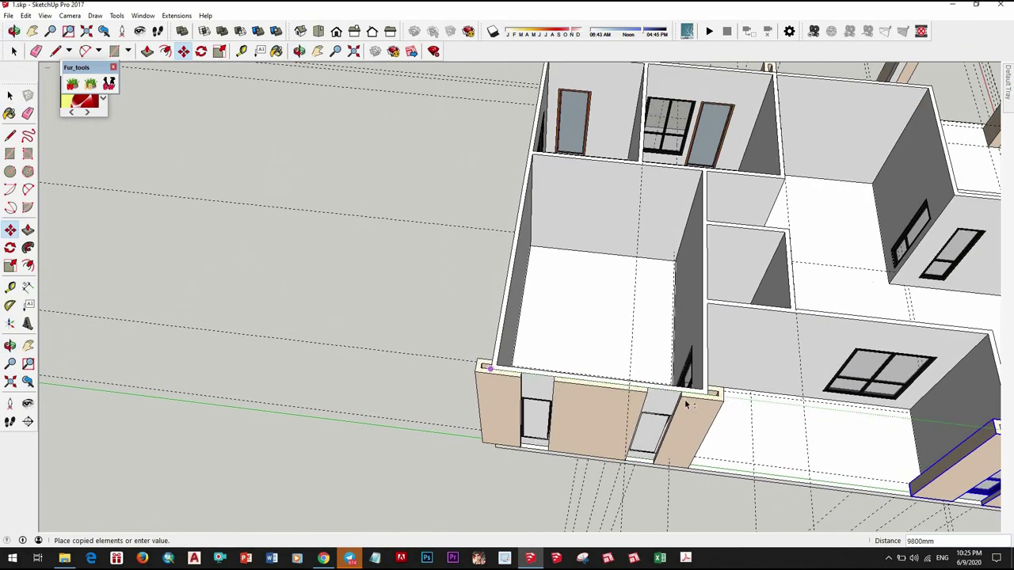
click(687, 404)
key(space)
scroll(640, 380, down, 4)
scroll(622, 293, up, 5)
scroll(623, 303, up, 3)
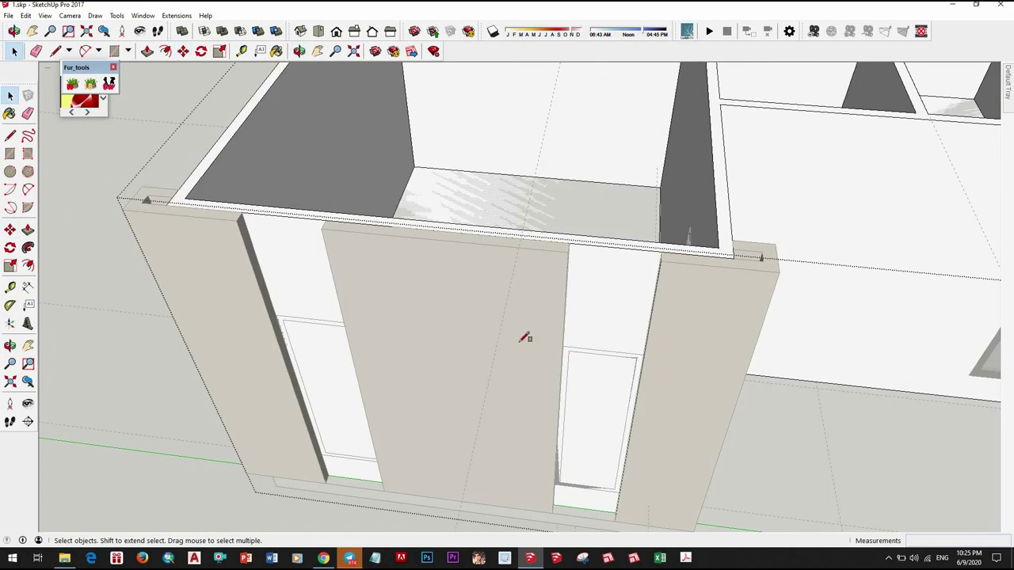
Draw a rectangle on the copied panel to split out the opening face
key(r)
scroll(526, 333, up, 3)
scroll(674, 346, up, 2)
click(674, 346)
middle_drag(674, 346, 704, 441)
scroll(693, 448, up, 3)
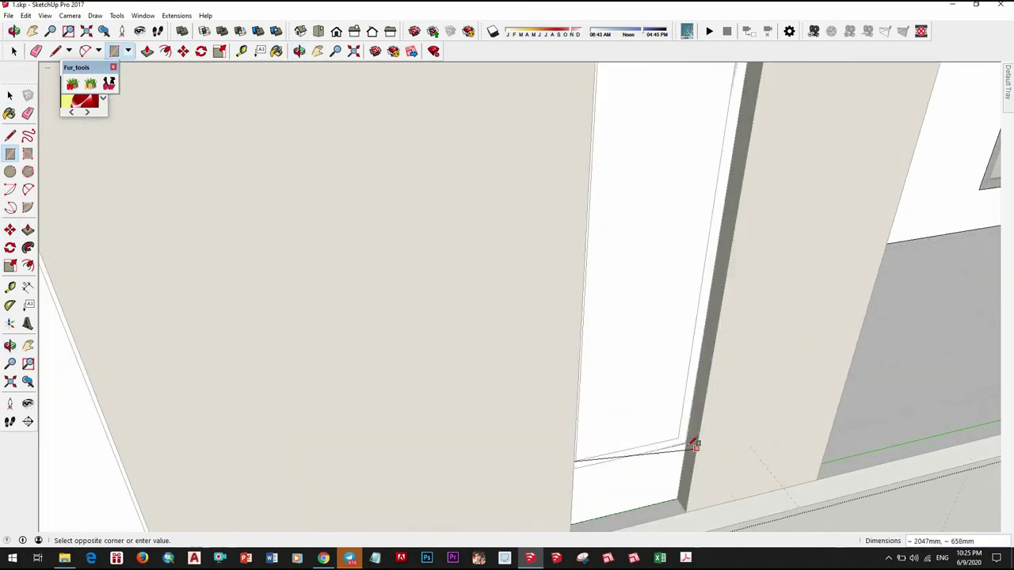
click(693, 445)
key(space)
Push the split panel face 100 mm inward to form the recess
click(660, 333)
scroll(658, 339, down, 4)
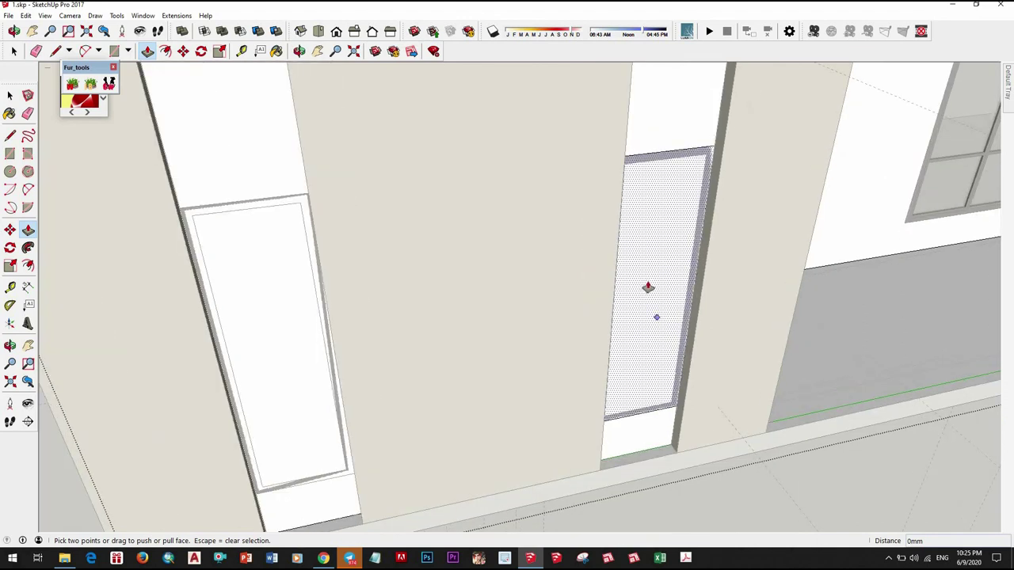
click(649, 288)
scroll(657, 254, down, 3)
scroll(661, 214, up, 2)
click(563, 367)
key(space)
Orbit to inspect the door panel, then view the whole house
middle_drag(562, 366, 425, 324)
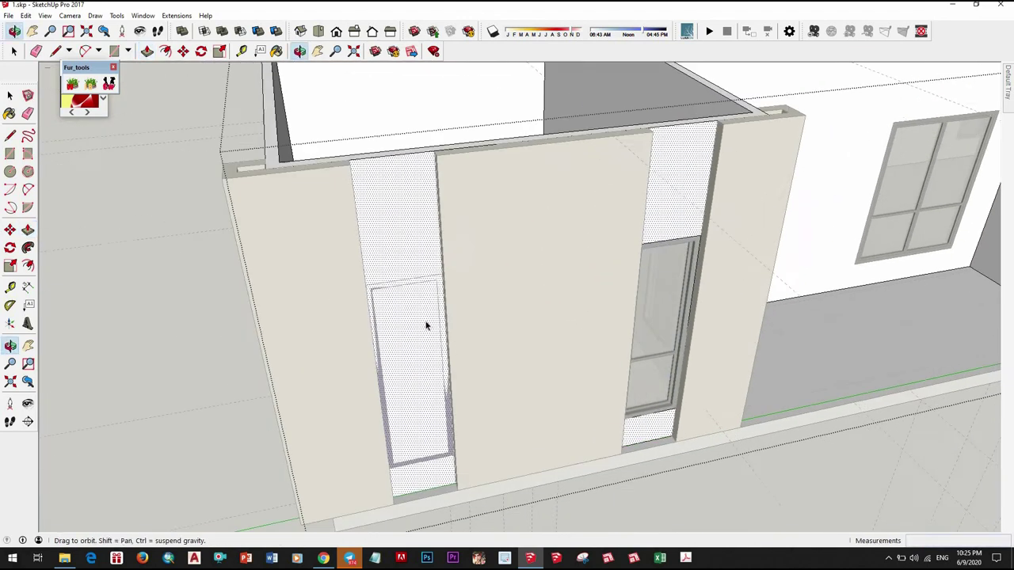
scroll(424, 321, up, 3)
middle_drag(425, 271, 567, 192)
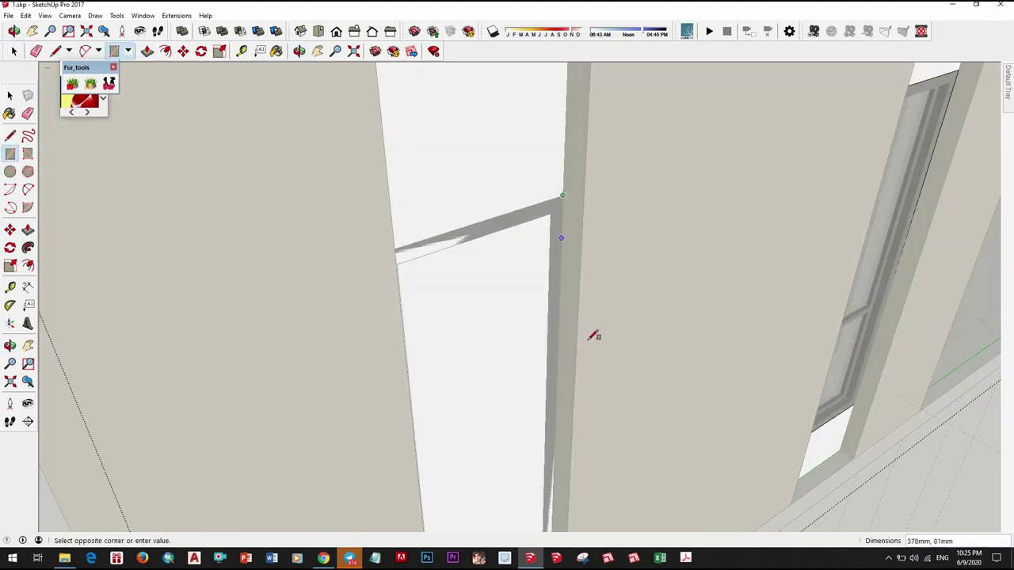
scroll(593, 336, down, 3)
scroll(301, 376, up, 3)
scroll(498, 373, down, 3)
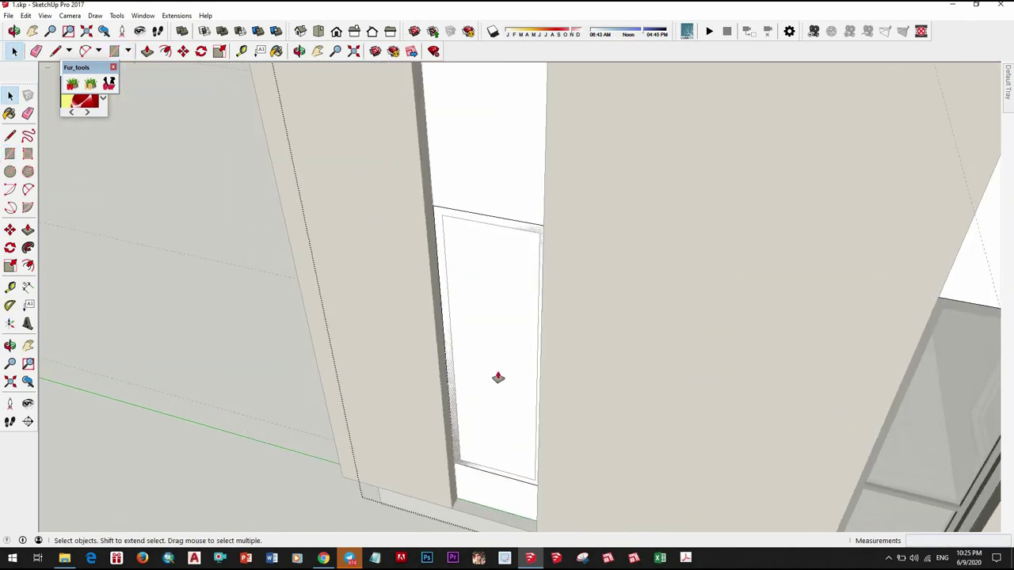
key(p)
key(space)
scroll(521, 363, down, 5)
mouse_move(396, 256)
middle_down()
mouse_move(686, 236)
mouse_move(562, 346)
mouse_move(593, 326)
mouse_move(544, 310)
middle_up()
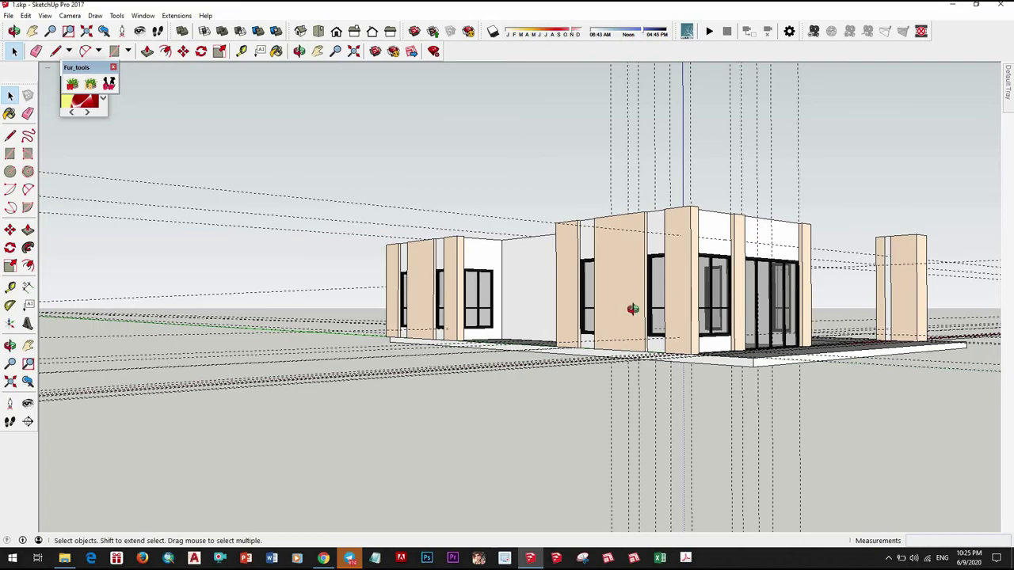
scroll(633, 309, up, 3)
mouse_move(634, 309)
middle_down()
mouse_move(723, 350)
mouse_move(657, 385)
mouse_move(634, 372)
middle_up()
scroll(723, 349, down, 3)
scroll(518, 350, up, 3)
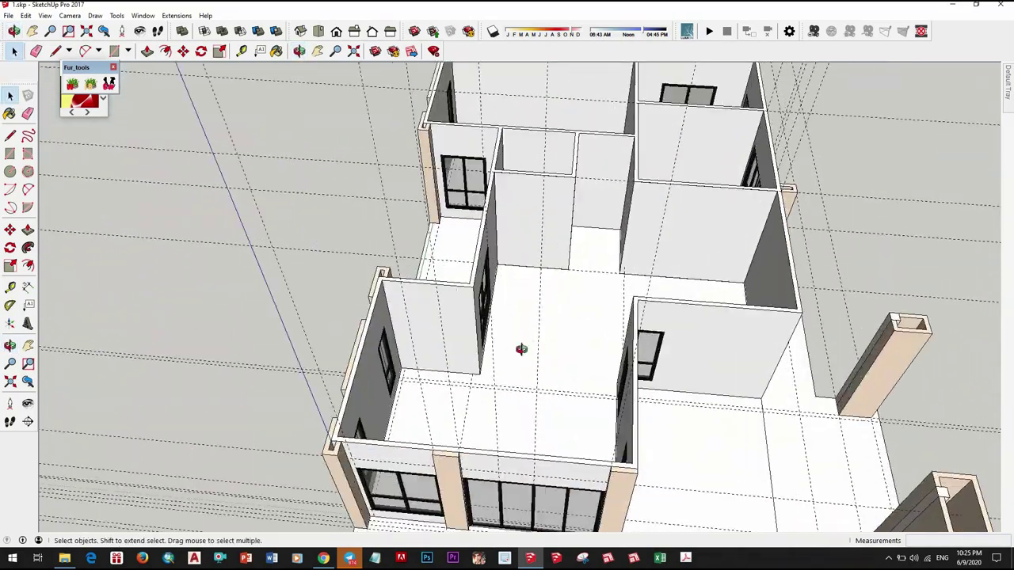
scroll(474, 400, up, 2)
scroll(473, 401, down, 3)
mouse_move(474, 400)
middle_down()
mouse_move(545, 419)
mouse_move(910, 274)
mouse_move(575, 414)
mouse_move(722, 316)
mouse_move(491, 468)
middle_up()
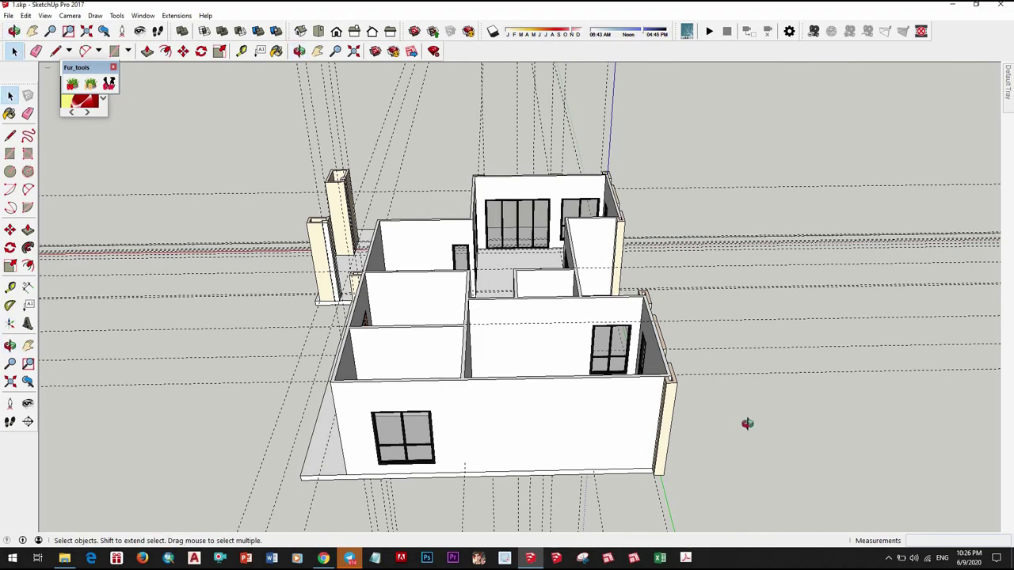
mouse_move(747, 423)
middle_down()
mouse_move(502, 412)
mouse_move(807, 411)
mouse_move(492, 445)
mouse_move(543, 425)
mouse_move(580, 441)
mouse_move(554, 317)
middle_up()
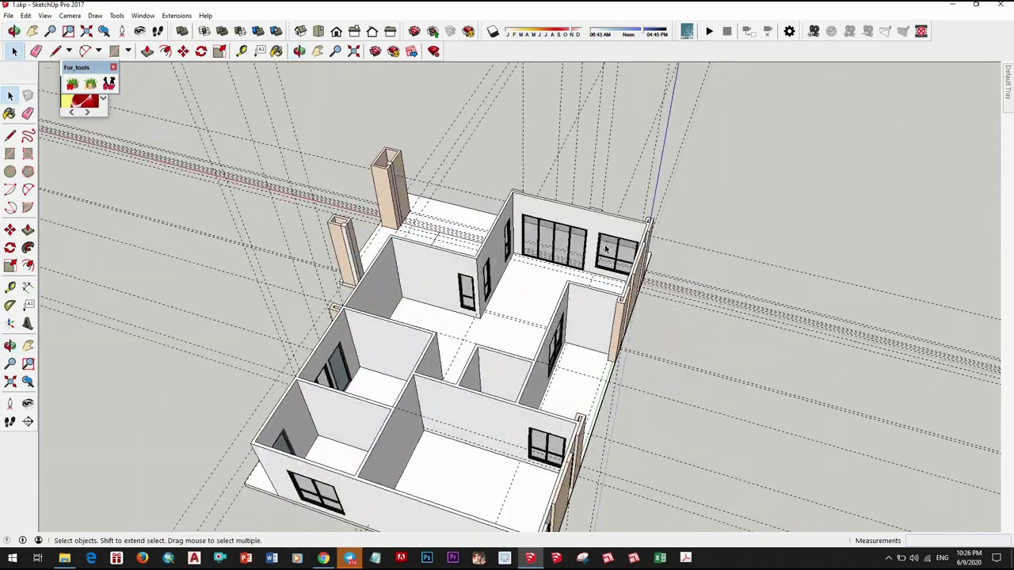
scroll(608, 255, up, 3)
scroll(652, 210, up, 2)
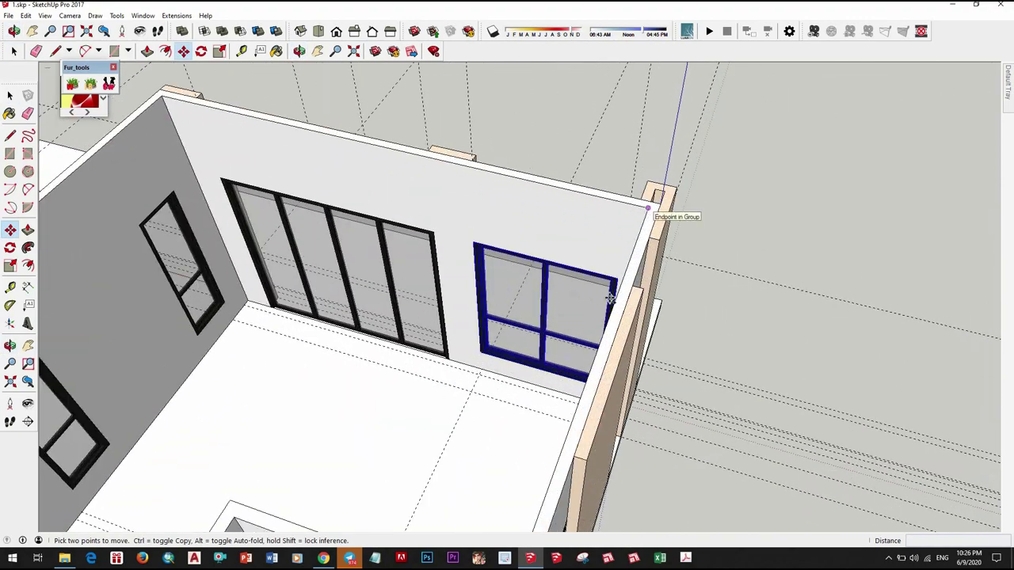
scroll(678, 215, down, 4)
middle_drag(678, 215, 555, 290)
scroll(555, 290, up, 5)
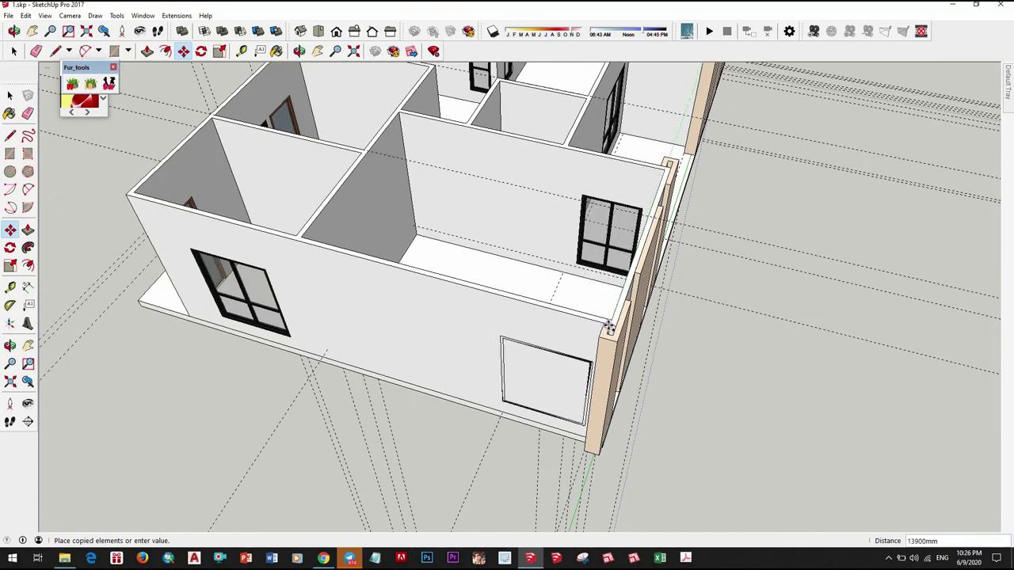
click(557, 380)
key(space)
scroll(649, 316, up, 3)
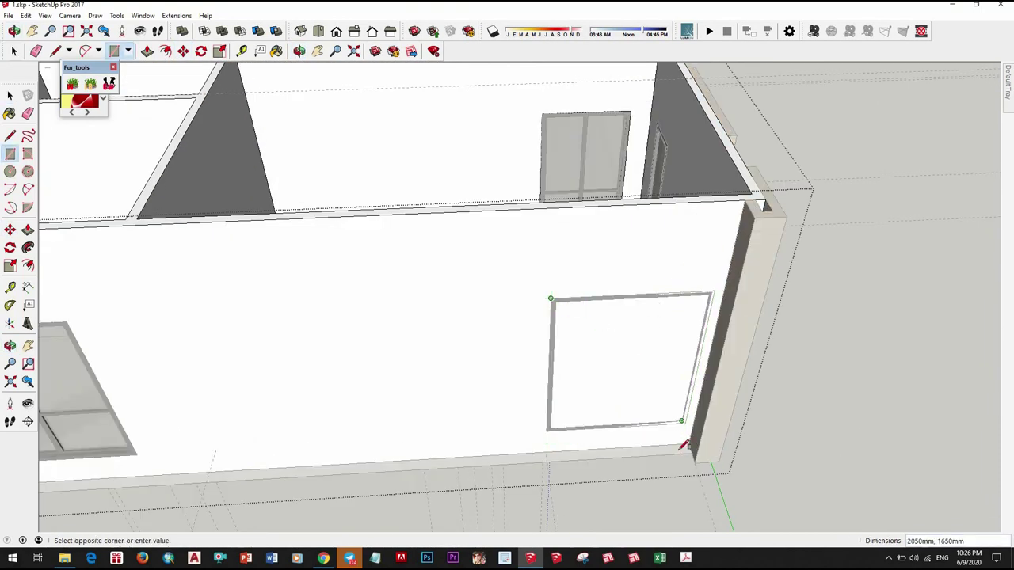
scroll(683, 445, up, 2)
click(602, 388)
key(space)
scroll(602, 340, down, 3)
click(601, 340)
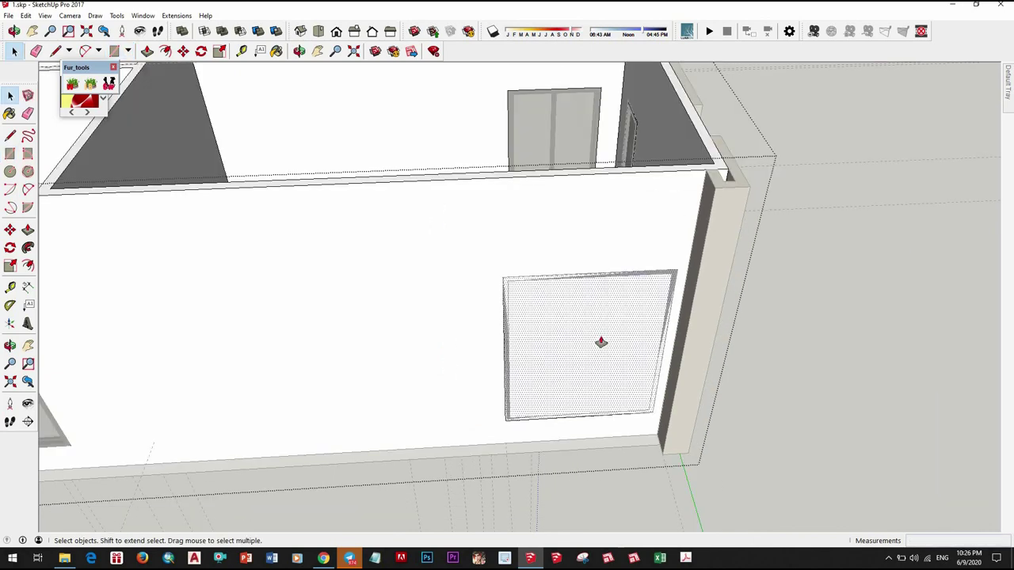
key(p)
click(602, 339)
key(space)
scroll(748, 318, down, 5)
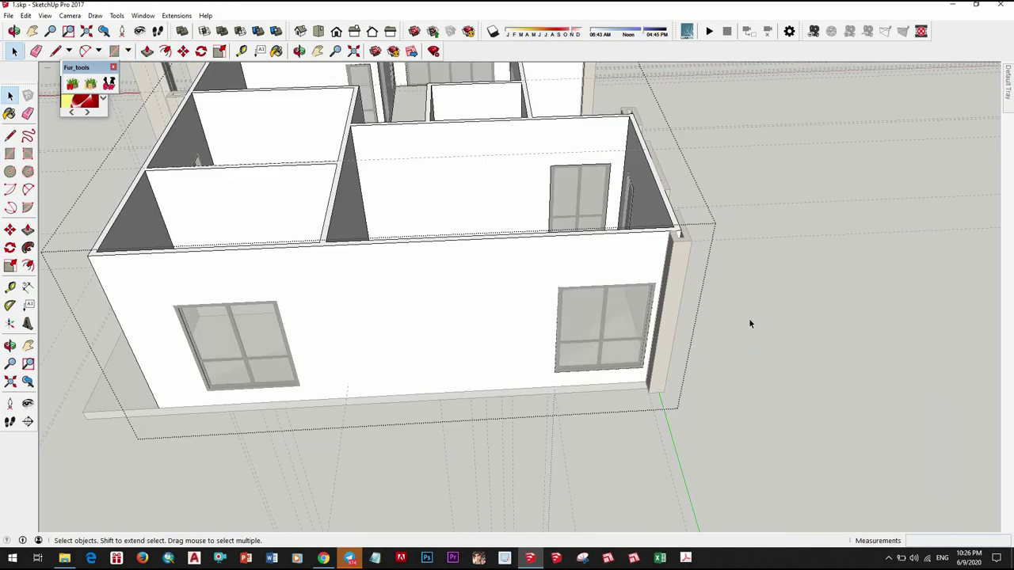
mouse_move(748, 317)
middle_down()
mouse_move(318, 444)
mouse_move(673, 410)
mouse_move(205, 323)
mouse_move(380, 231)
mouse_move(193, 138)
mouse_move(44, 20)
middle_up()
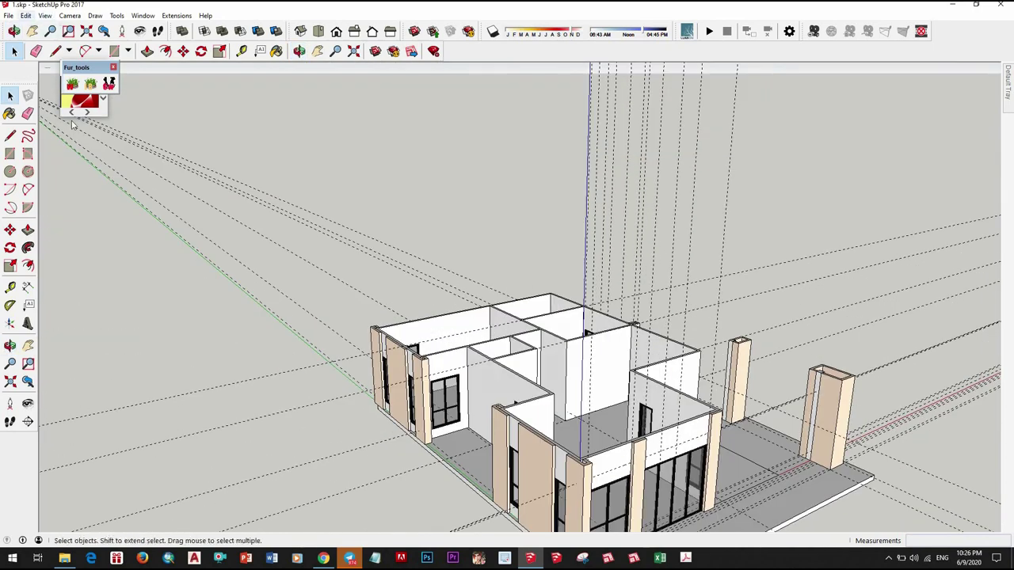
Delete all guide lines via Edit > Delete Guides
click(26, 15)
click(47, 110)
mouse_move(238, 238)
middle_down()
mouse_move(404, 378)
mouse_move(654, 409)
mouse_move(641, 362)
mouse_move(410, 274)
mouse_move(339, 210)
mouse_move(467, 220)
mouse_move(362, 287)
mouse_move(207, 281)
mouse_move(232, 192)
mouse_move(473, 172)
mouse_move(558, 271)
mouse_move(518, 399)
mouse_move(511, 369)
middle_up()
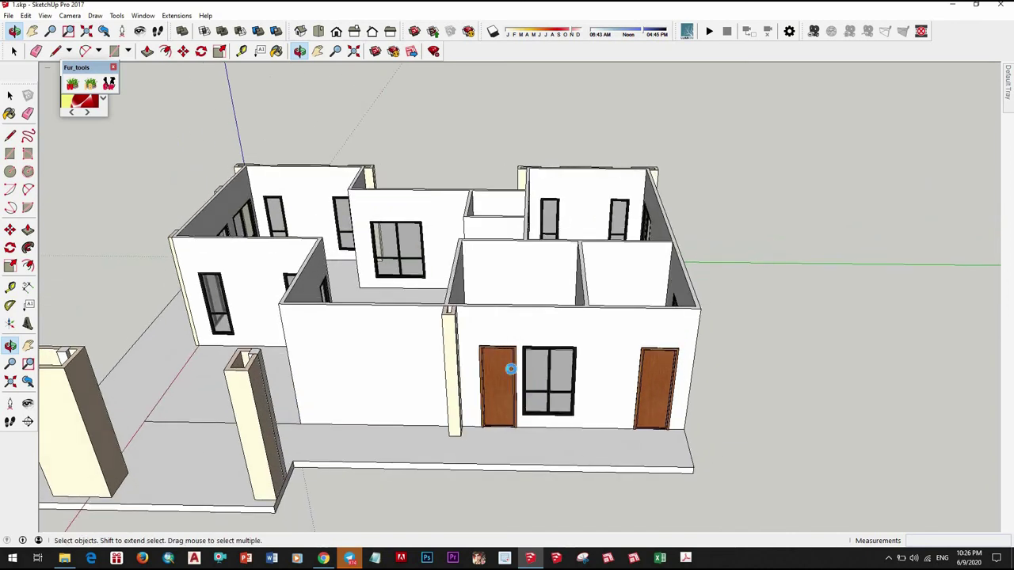
scroll(510, 372, up, 5)
middle_drag(521, 256, 511, 430)
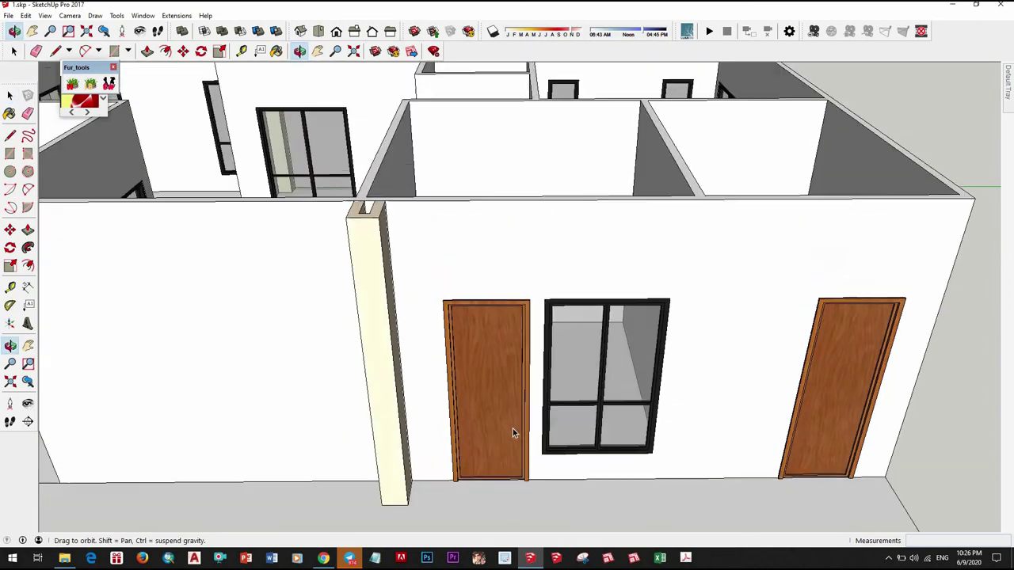
Copy the left front door toward the interior rooms
click(533, 485)
key(m)
scroll(530, 485, up, 3)
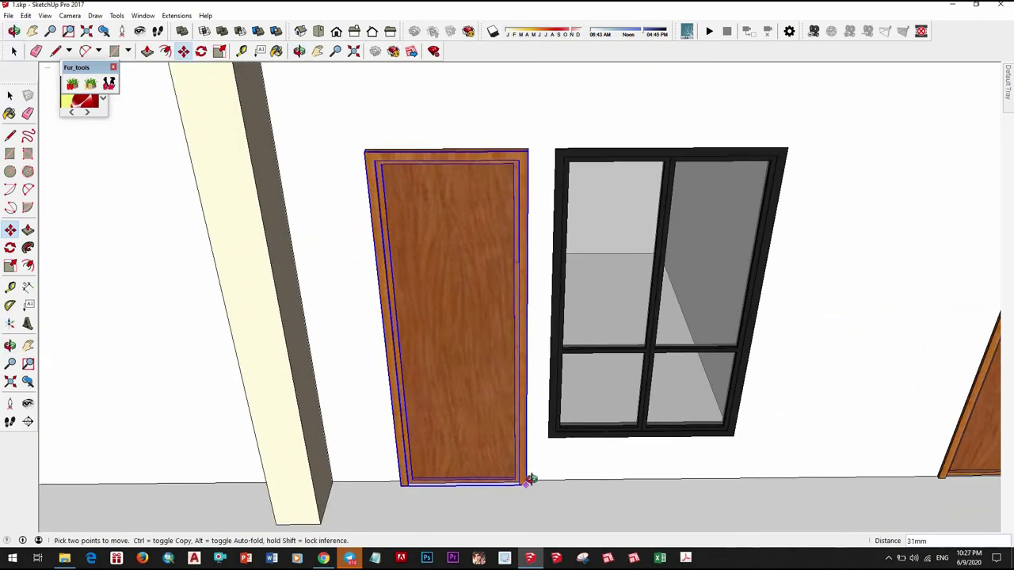
middle_drag(527, 477, 515, 470)
scroll(516, 471, up, 3)
click(496, 373)
key(ctrl)
scroll(507, 317, down, 5)
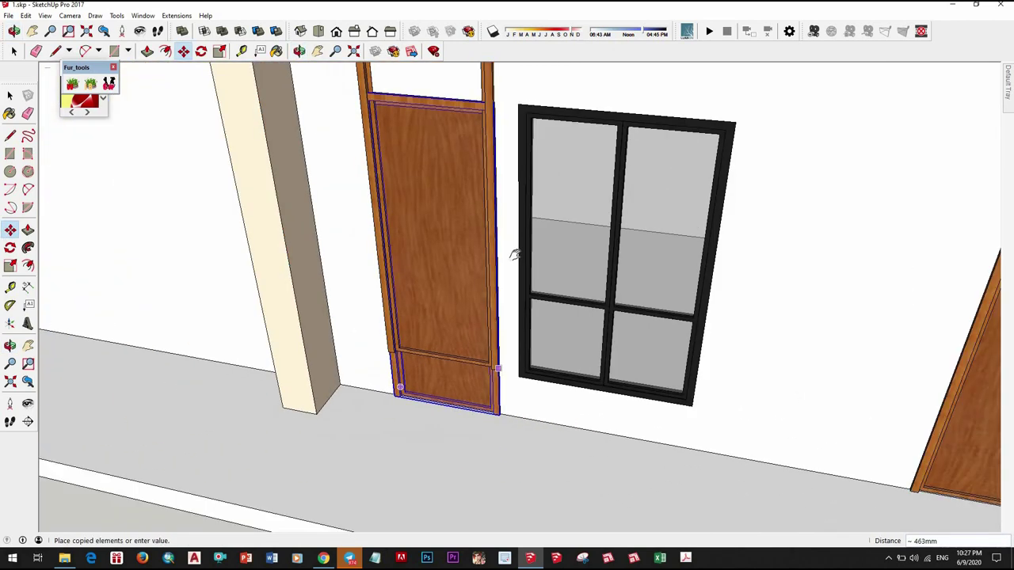
scroll(515, 253, down, 5)
mouse_move(468, 419)
middle_down()
mouse_move(554, 441)
mouse_move(556, 480)
middle_up()
scroll(557, 480, up, 2)
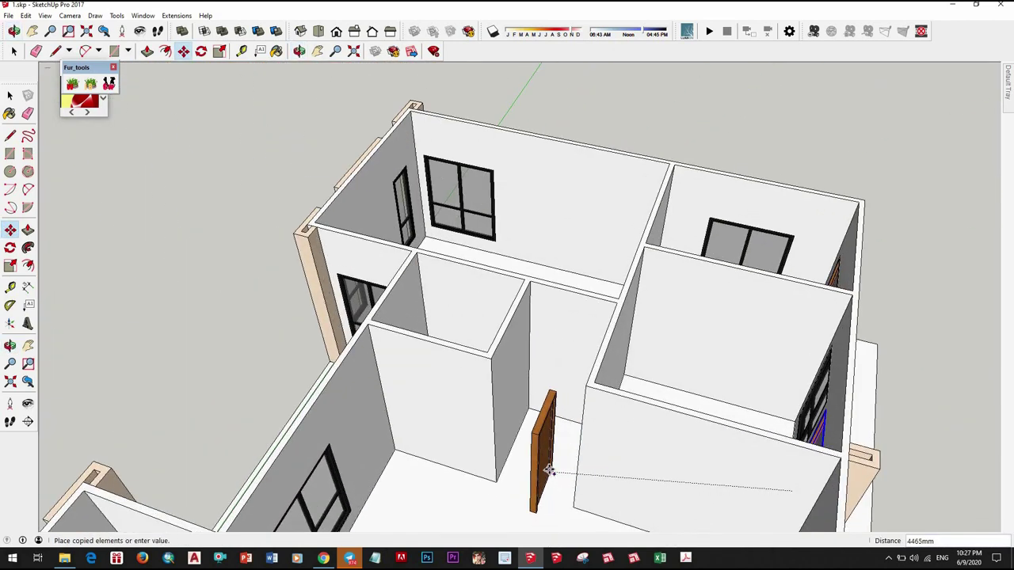
scroll(552, 482, up, 2)
Rotate the copied door about its corner to face the interior wall
key(q)
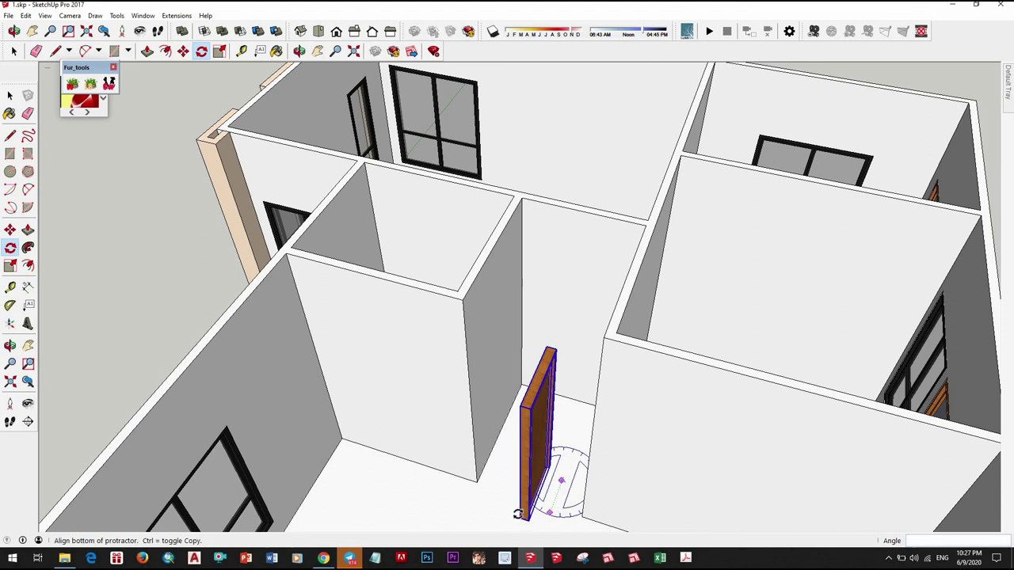
click(517, 514)
click(520, 501)
middle_drag(520, 502, 622, 446)
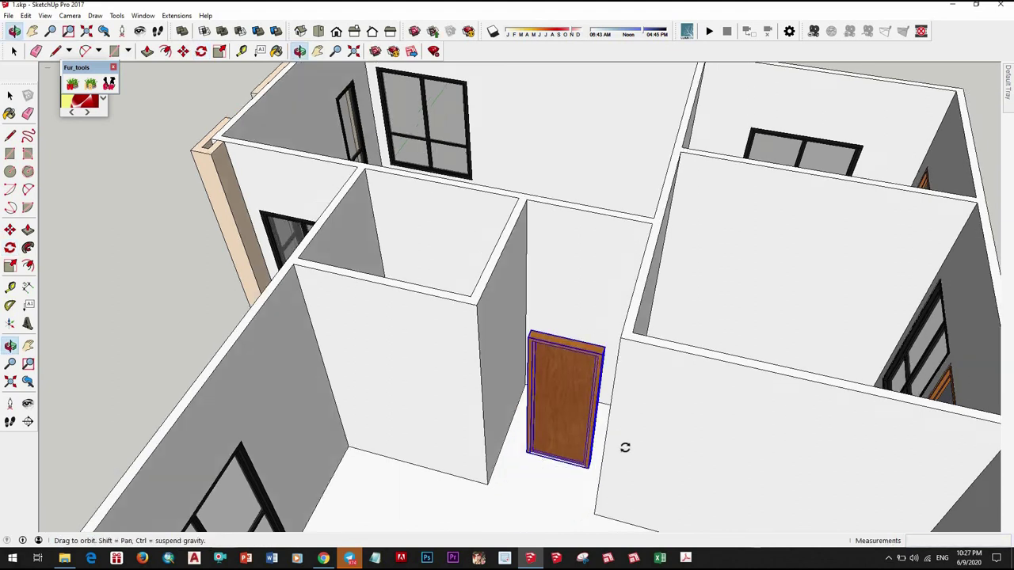
scroll(617, 468, up, 5)
mouse_move(615, 482)
middle_down()
mouse_move(566, 498)
mouse_move(515, 460)
middle_up()
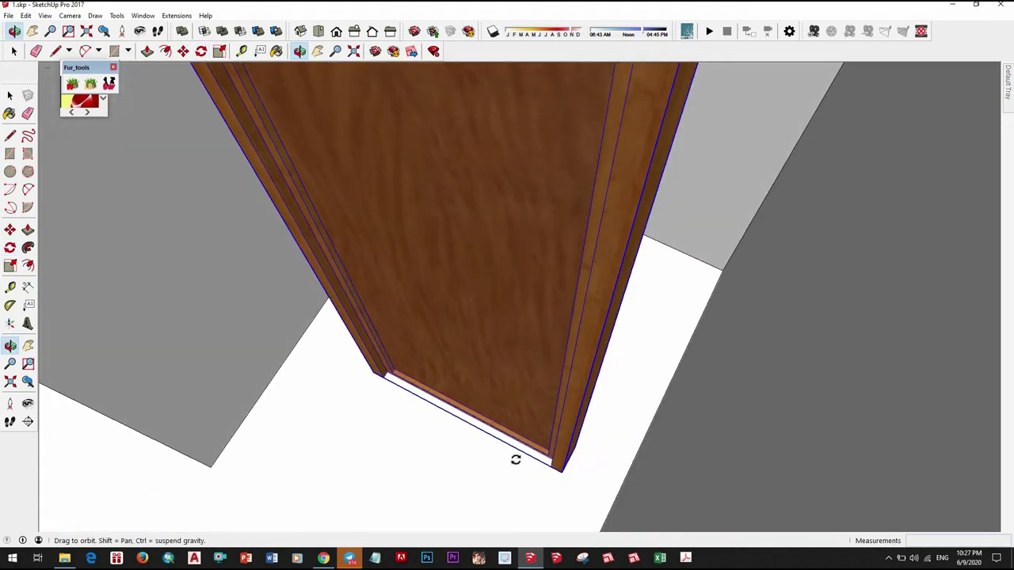
scroll(516, 459, down, 3)
click(551, 396)
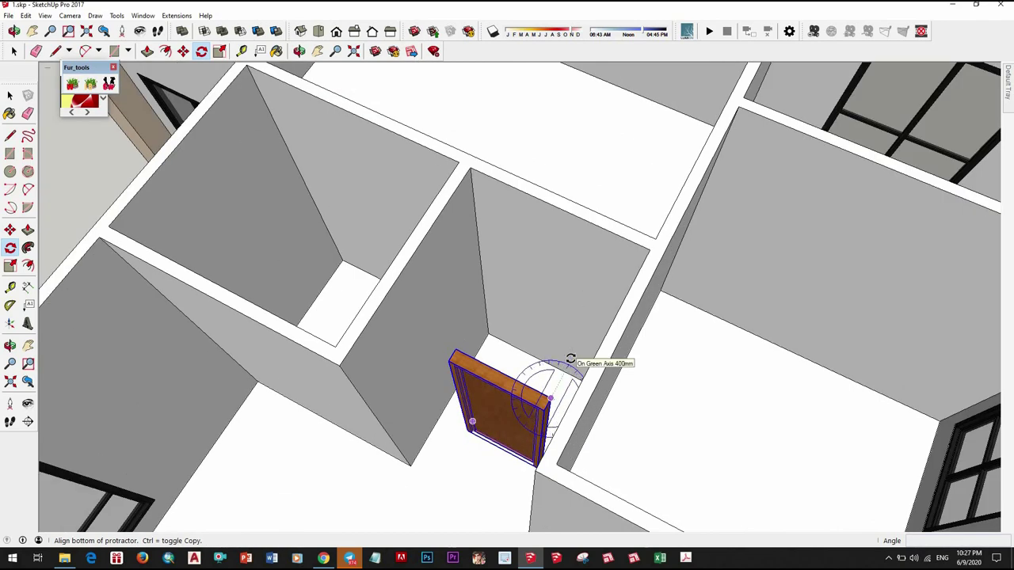
mouse_move(570, 359)
middle_down()
mouse_move(430, 439)
mouse_move(507, 443)
middle_up()
Move the copied door frame into the interior wall and adjust it sideways
key(m)
middle_drag(594, 441, 638, 407)
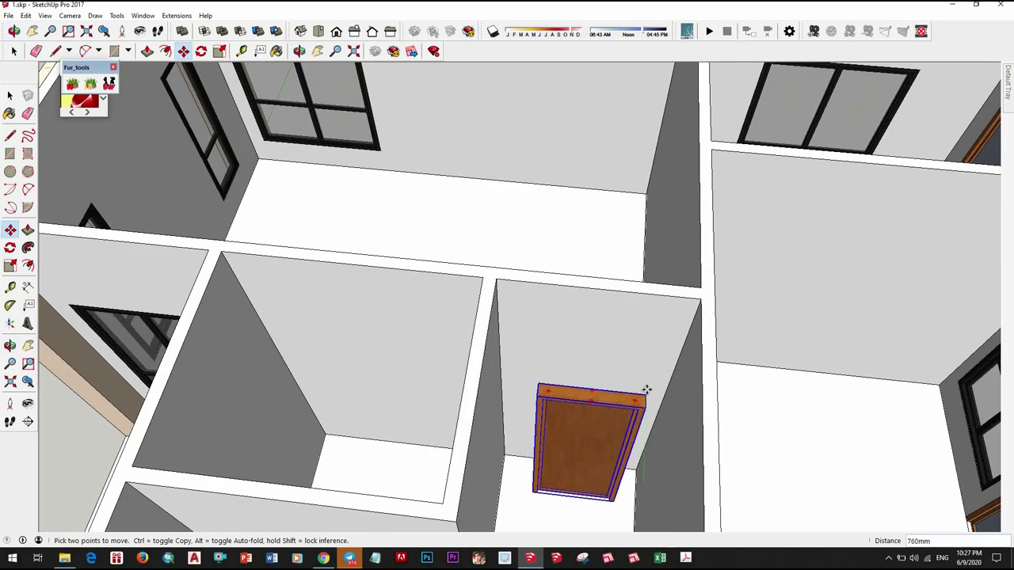
click(546, 413)
middle_drag(546, 414, 393, 430)
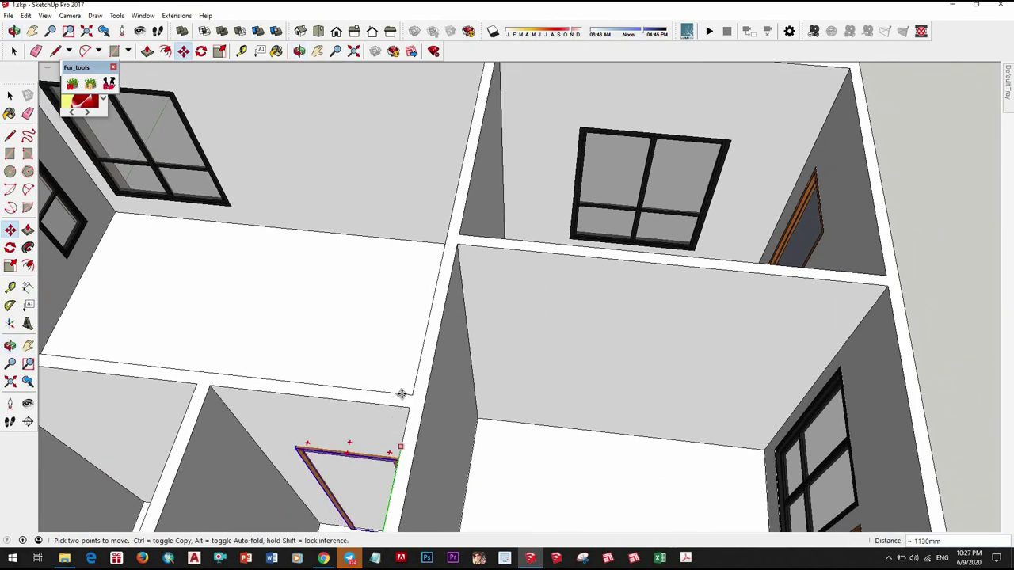
mouse_move(403, 392)
middle_down()
mouse_move(498, 431)
mouse_move(468, 327)
middle_up()
scroll(477, 446, up, 3)
scroll(477, 433, up, 3)
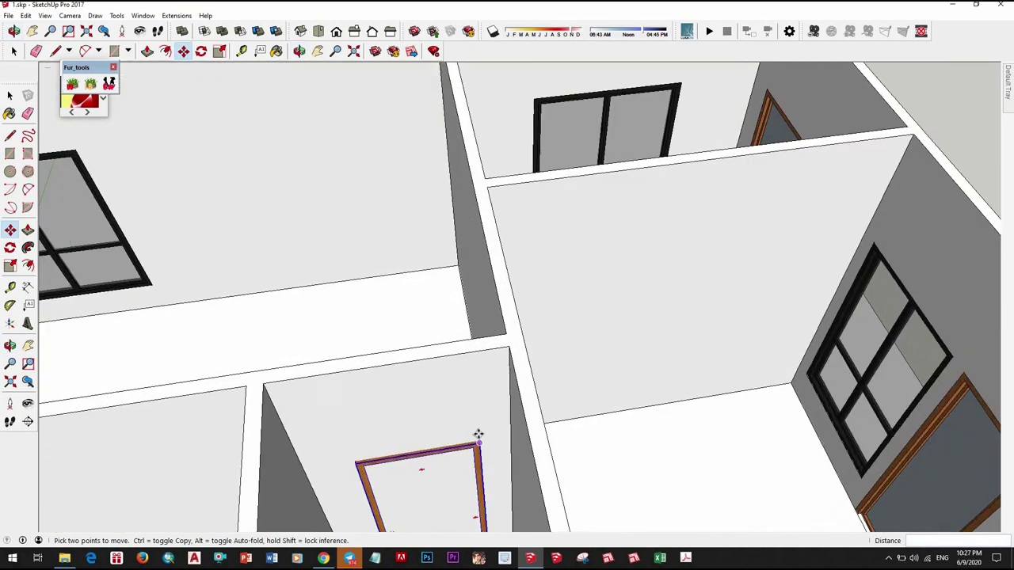
scroll(486, 445, up, 3)
click(486, 445)
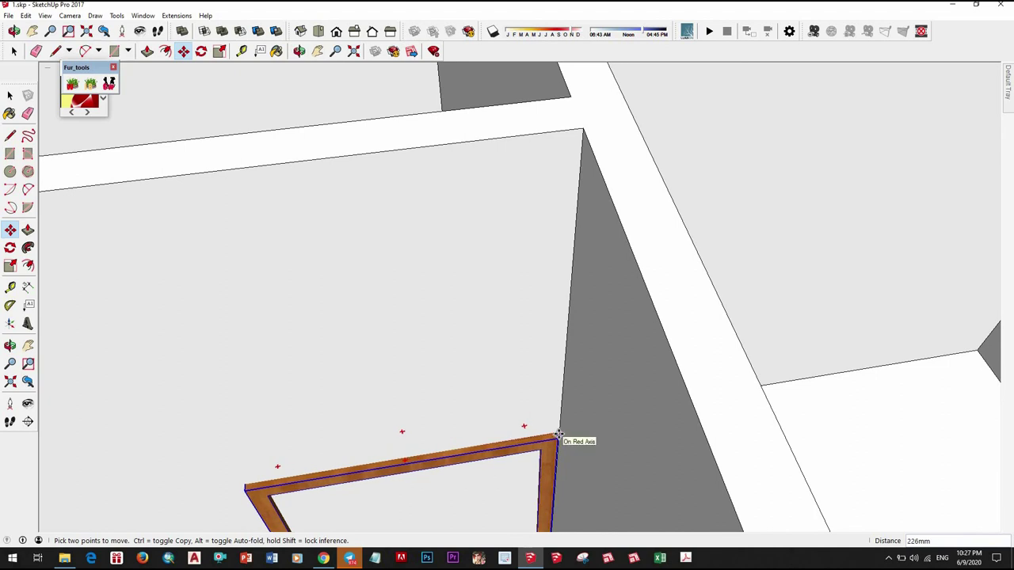
click(574, 420)
scroll(574, 419, down, 5)
Start a line at the door frame's corner, then cancel it
key(l)
scroll(445, 414, up, 3)
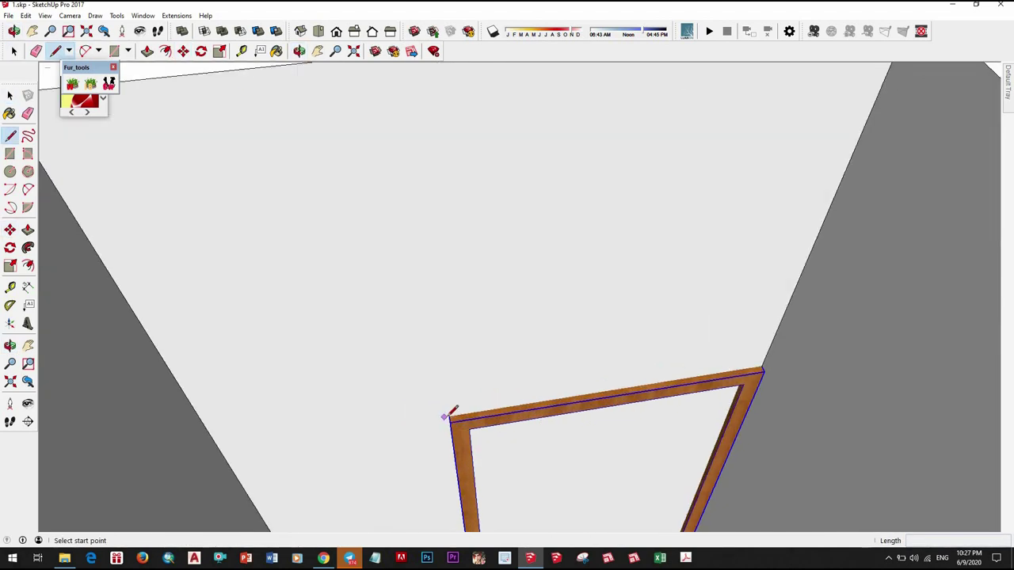
scroll(449, 413, up, 2)
click(450, 416)
middle_drag(430, 422, 398, 426)
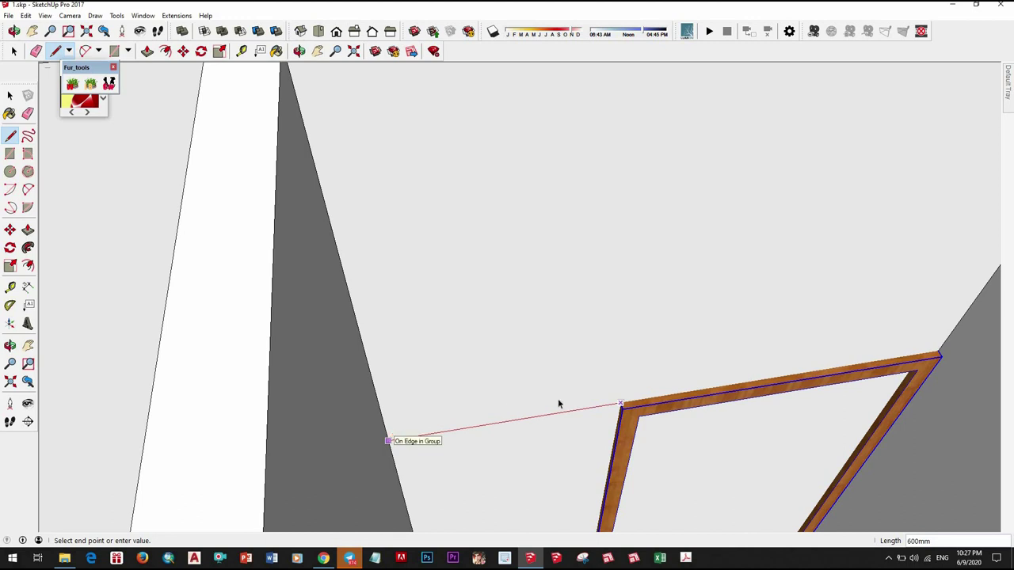
key(space)
scroll(613, 375, down, 3)
Shift the copied door frame left along the interior wall
click(633, 350)
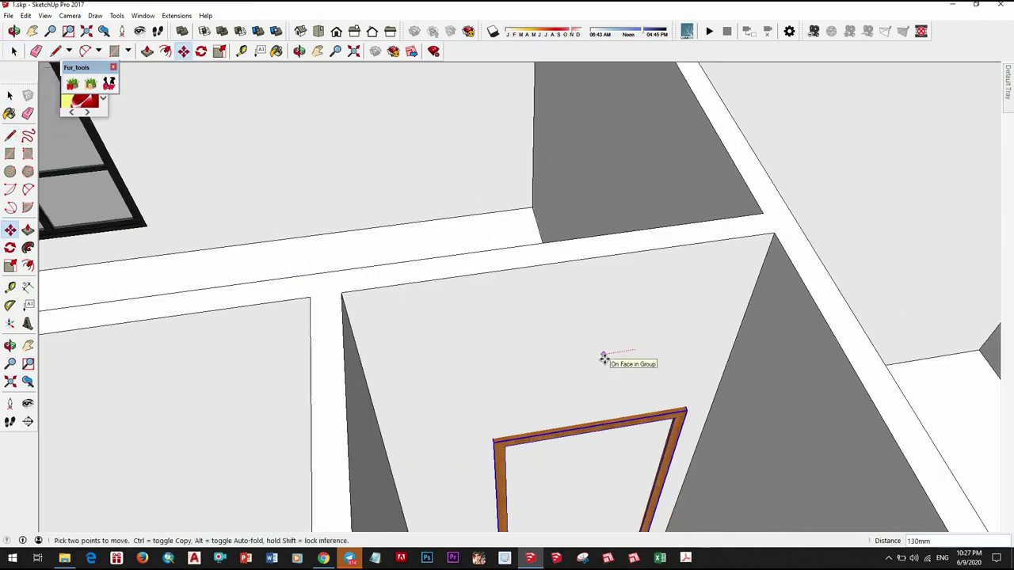
key(space)
middle_drag(622, 369, 594, 320)
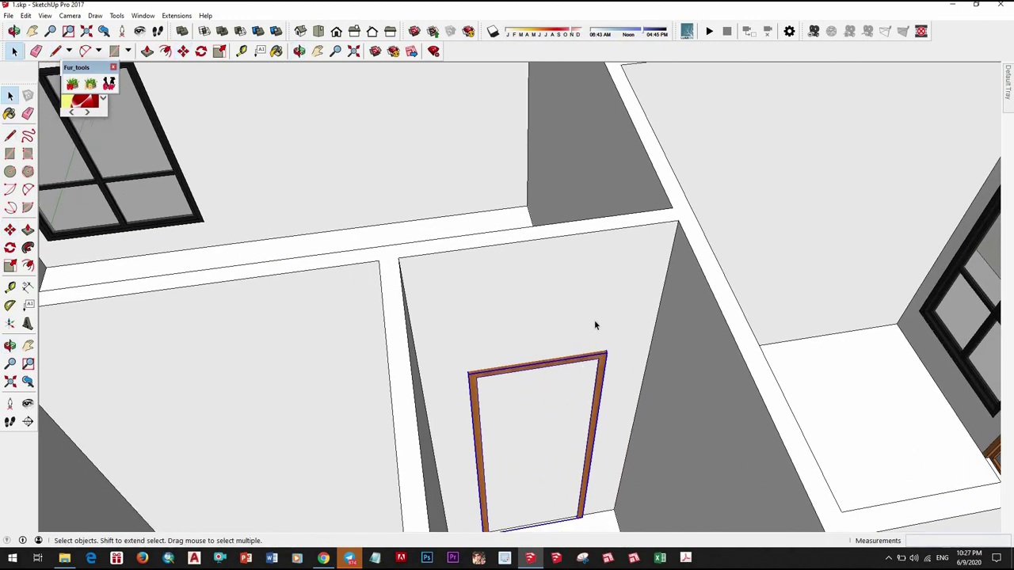
middle_drag(550, 385, 532, 327)
Draw a rectangle on the wall over the opening inside the door frame
click(532, 324)
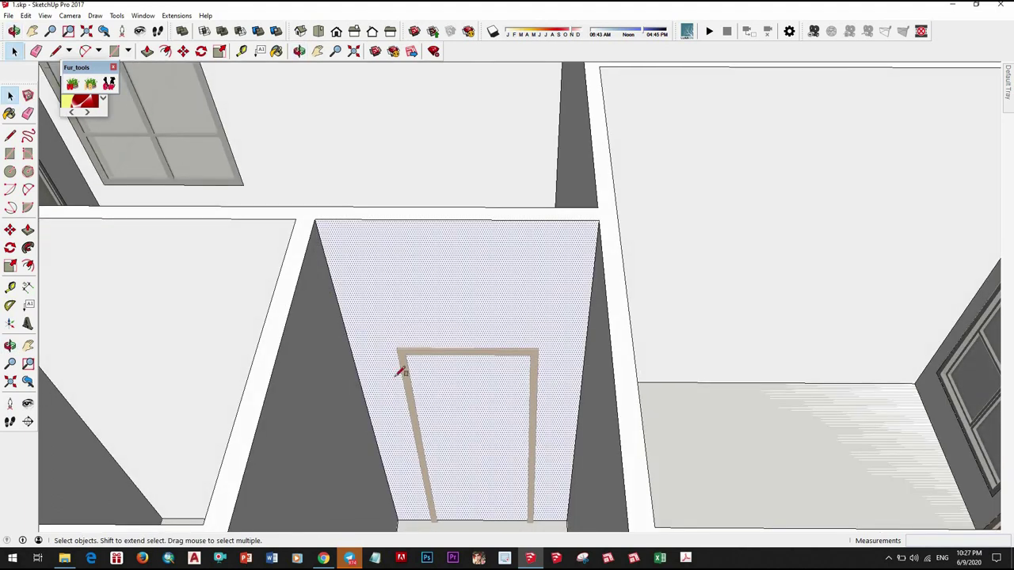
key(r)
scroll(408, 341, up, 2)
scroll(412, 329, up, 2)
scroll(411, 328, up, 2)
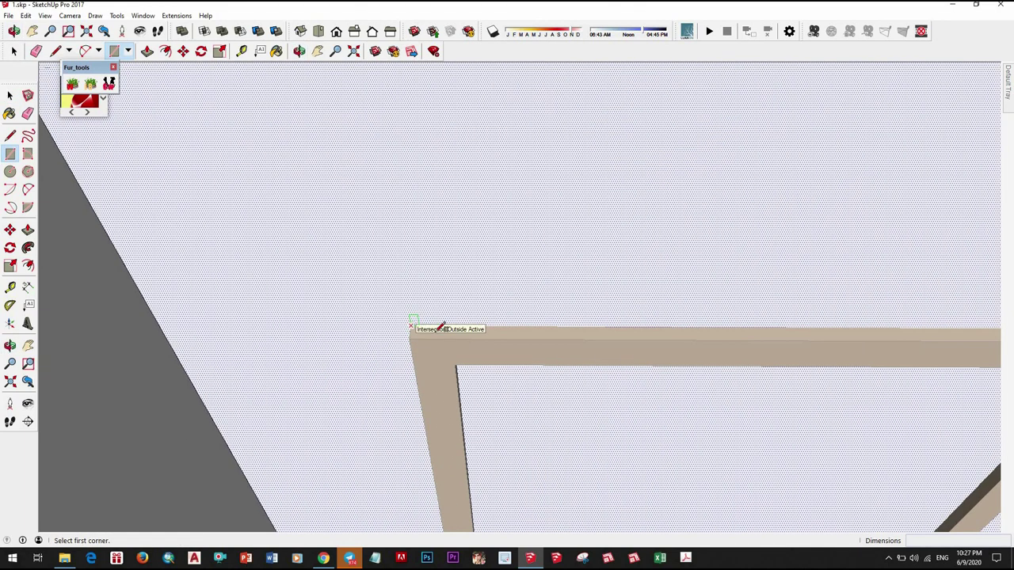
scroll(411, 328, up, 2)
click(409, 326)
scroll(639, 373, down, 2)
scroll(638, 373, down, 2)
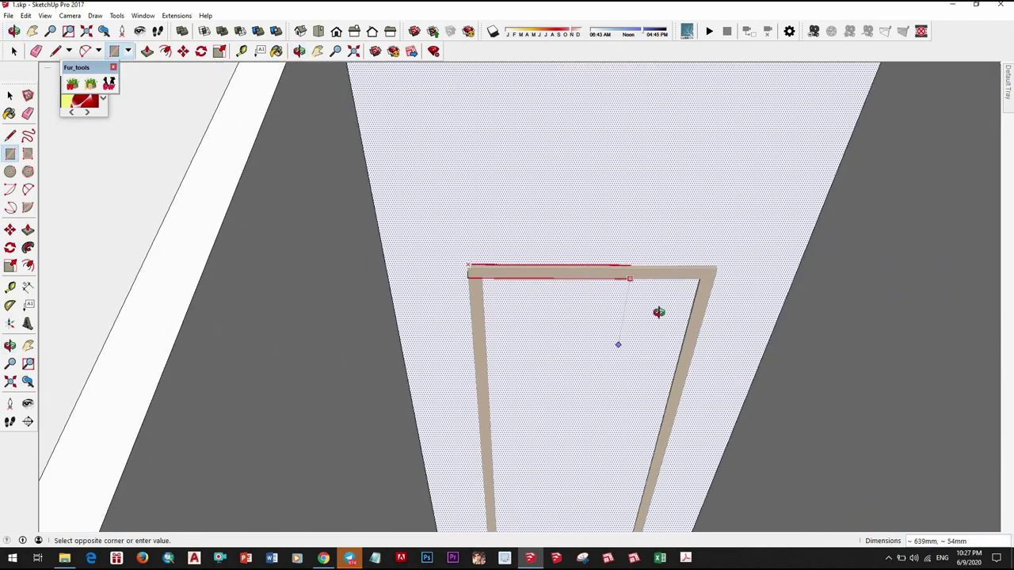
scroll(657, 305, down, 2)
scroll(669, 316, up, 2)
scroll(656, 444, up, 2)
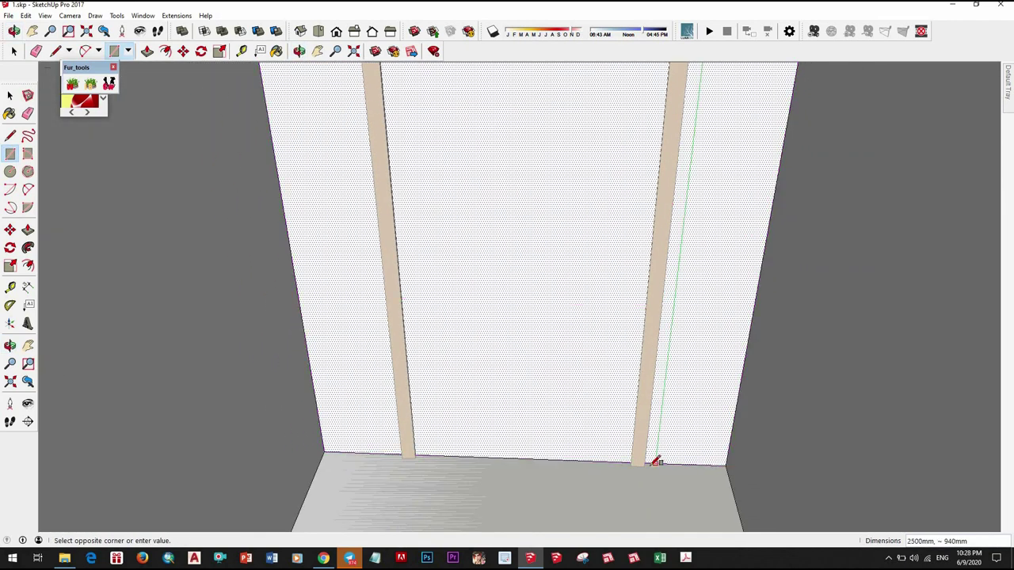
scroll(602, 499, up, 2)
scroll(591, 476, up, 2)
click(586, 472)
scroll(588, 460, down, 3)
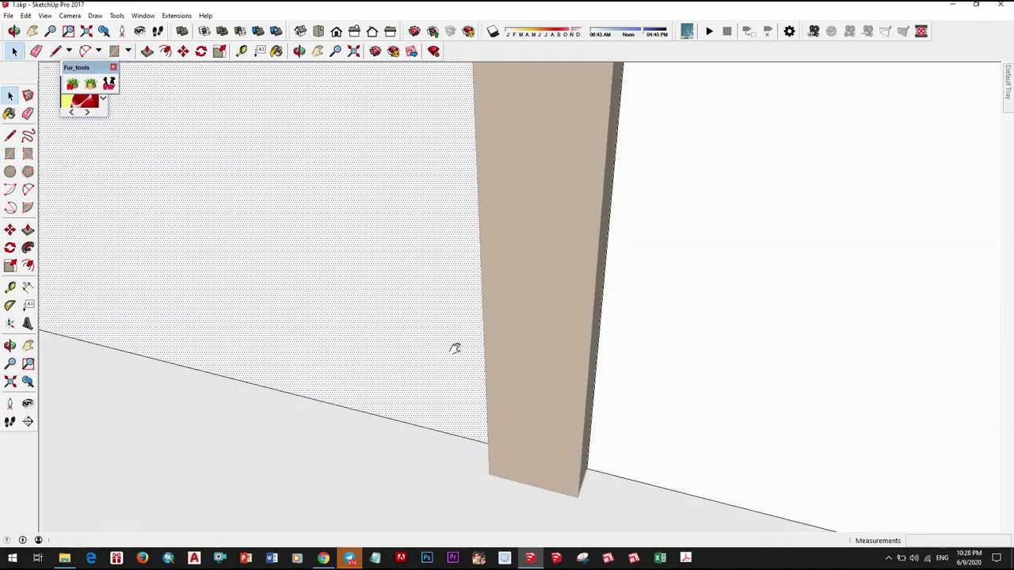
Push the rectangle 100 mm into the wall to recess the doorway
key(space)
mouse_move(455, 346)
middle_down()
mouse_move(632, 405)
mouse_move(632, 390)
middle_up()
scroll(632, 390, up, 2)
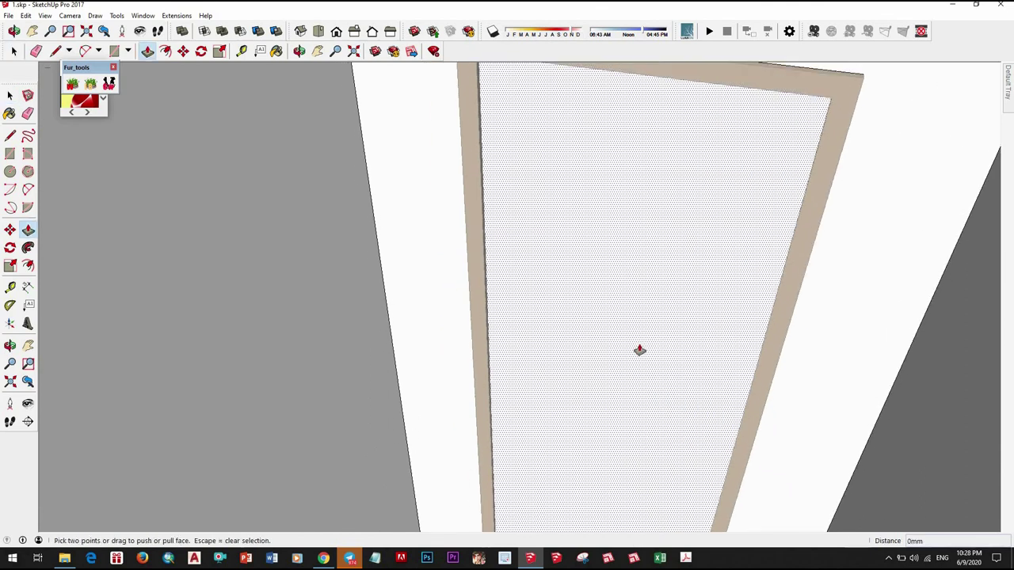
click(639, 349)
scroll(650, 354, down, 5)
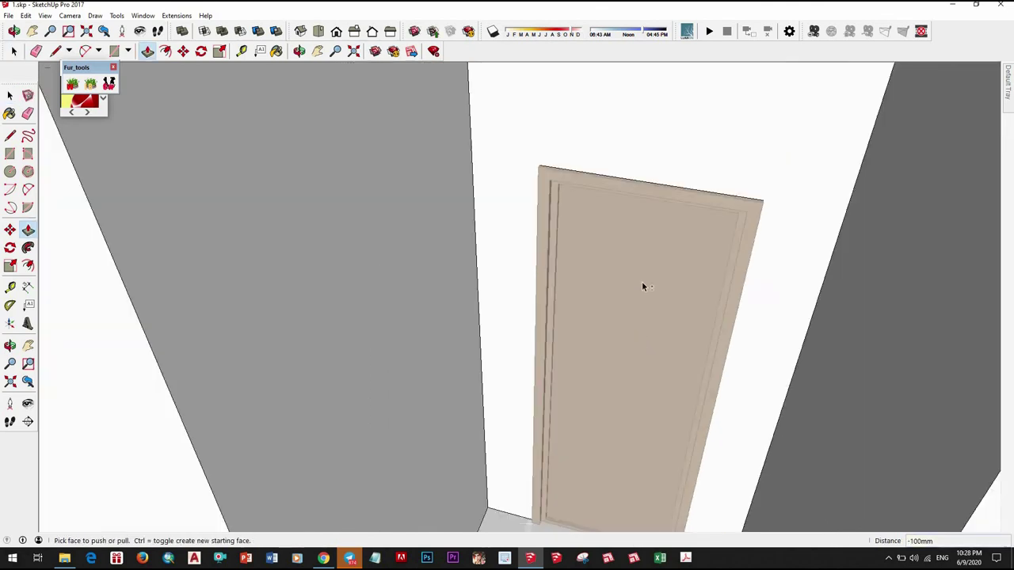
scroll(641, 281, down, 3)
mouse_move(641, 281)
middle_down()
mouse_move(338, 201)
mouse_move(554, 317)
mouse_move(729, 437)
middle_up()
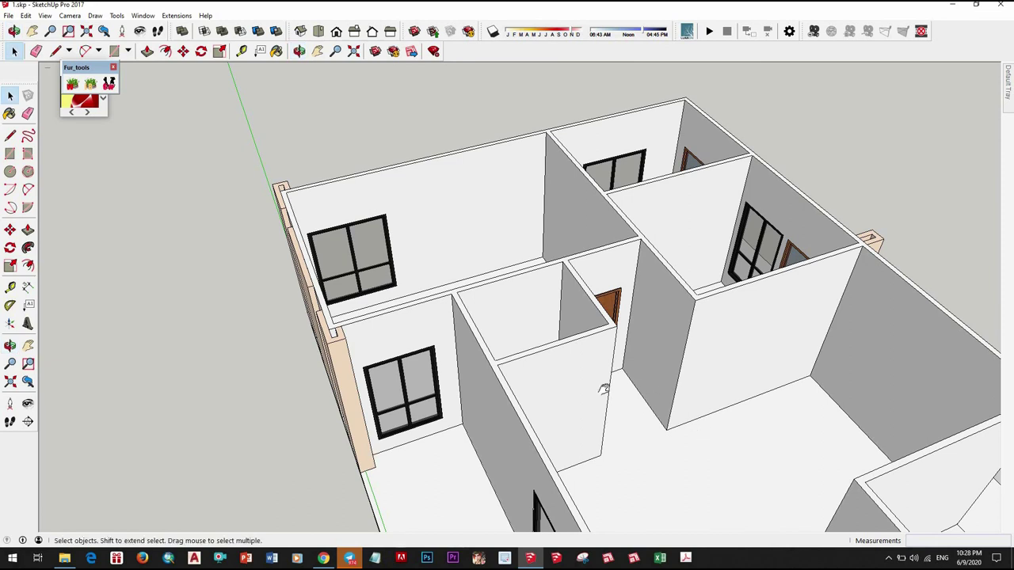
Paint the right-hand room's door with the wood material
mouse_move(604, 389)
middle_down()
mouse_move(512, 425)
mouse_move(618, 396)
mouse_move(717, 389)
middle_up()
scroll(624, 416, up, 3)
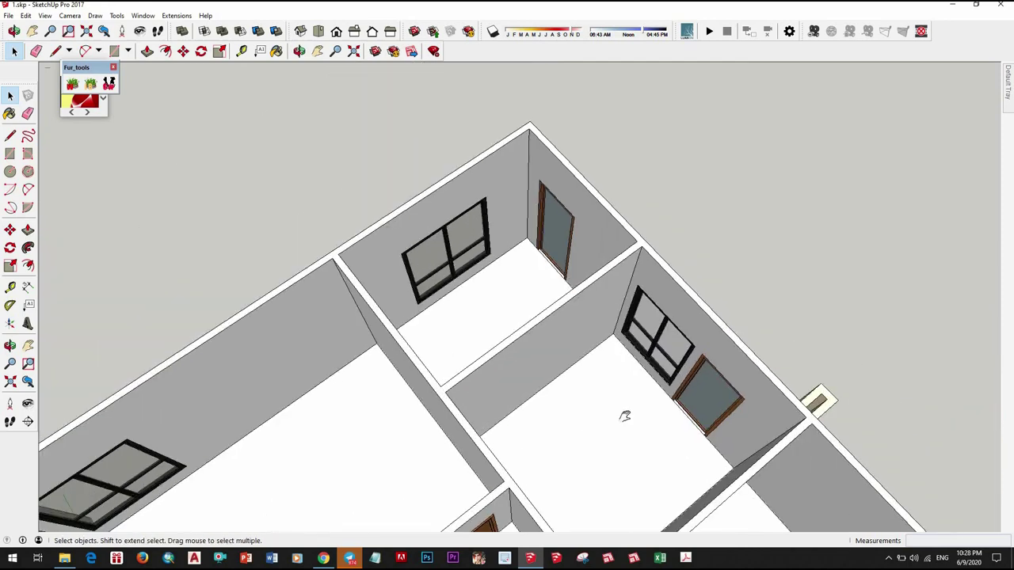
scroll(625, 415, up, 5)
mouse_move(539, 439)
middle_down()
mouse_move(670, 293)
mouse_move(672, 274)
middle_up()
scroll(671, 293, up, 3)
click(654, 344)
scroll(651, 324, down, 3)
scroll(650, 325, up, 2)
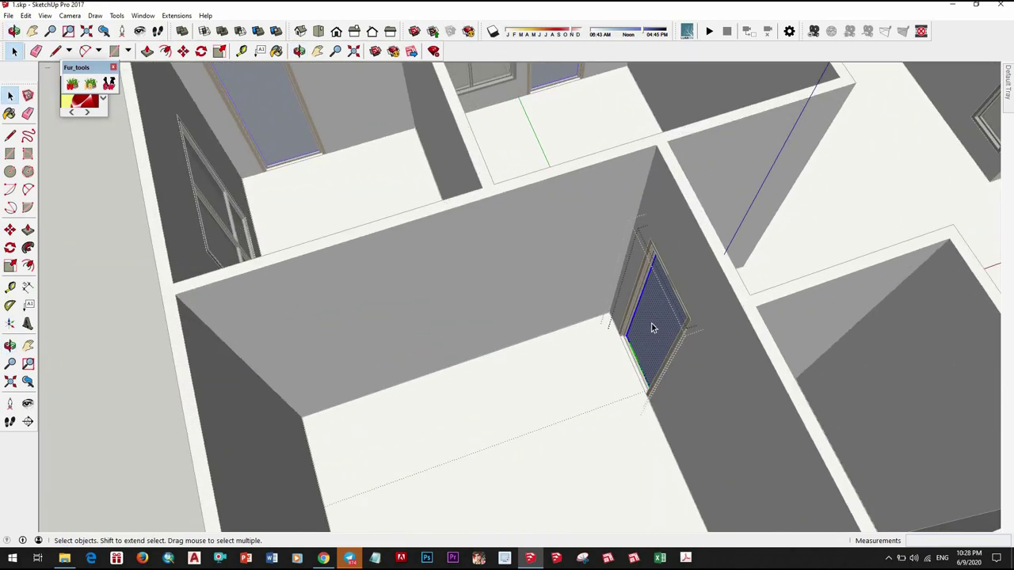
scroll(651, 327, down, 2)
key(b)
click(646, 345)
key(space)
Orbit around the house to face the room's door and window wall
scroll(539, 139, down, 5)
scroll(627, 339, up, 5)
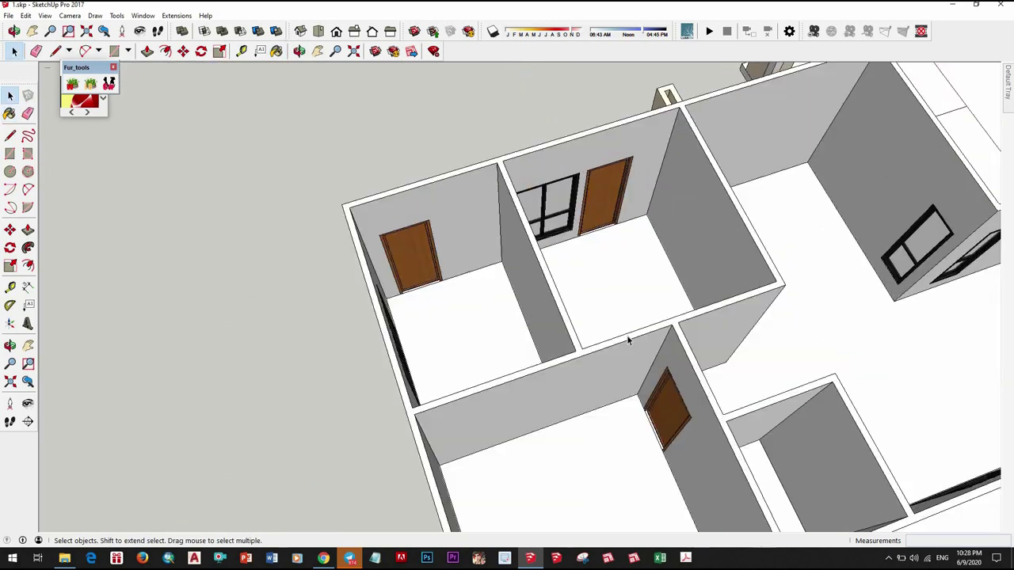
middle_drag(627, 339, 525, 290)
scroll(559, 335, up, 3)
mouse_move(559, 335)
middle_down()
mouse_move(491, 290)
mouse_move(466, 258)
mouse_move(809, 296)
mouse_move(556, 344)
middle_up()
scroll(694, 346, up, 3)
scroll(616, 293, down, 3)
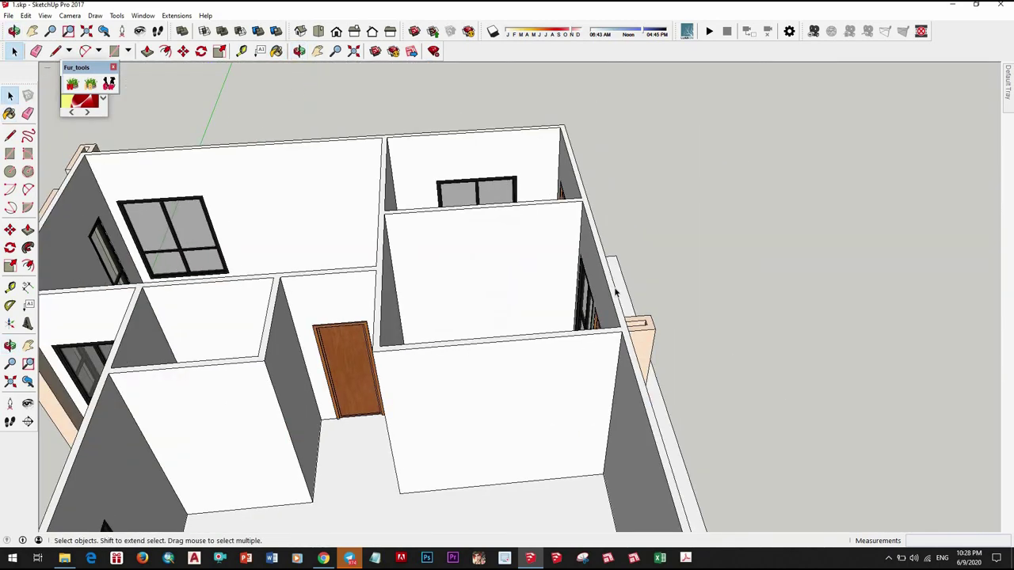
scroll(616, 293, up, 3)
mouse_move(640, 373)
middle_down()
mouse_move(631, 341)
mouse_move(602, 332)
middle_up()
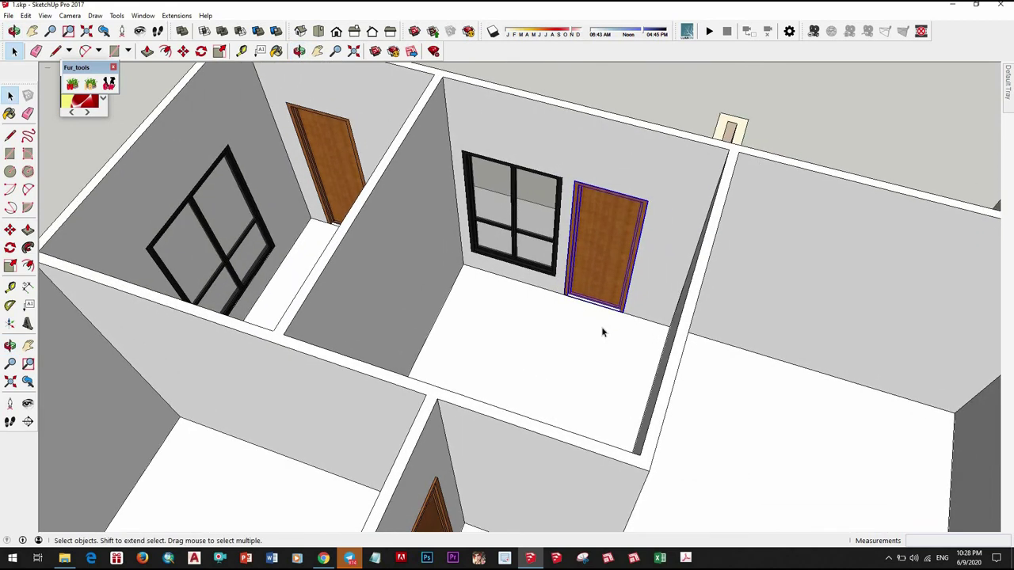
scroll(531, 339, down, 3)
mouse_move(550, 380)
middle_down()
mouse_move(586, 373)
mouse_move(624, 235)
middle_up()
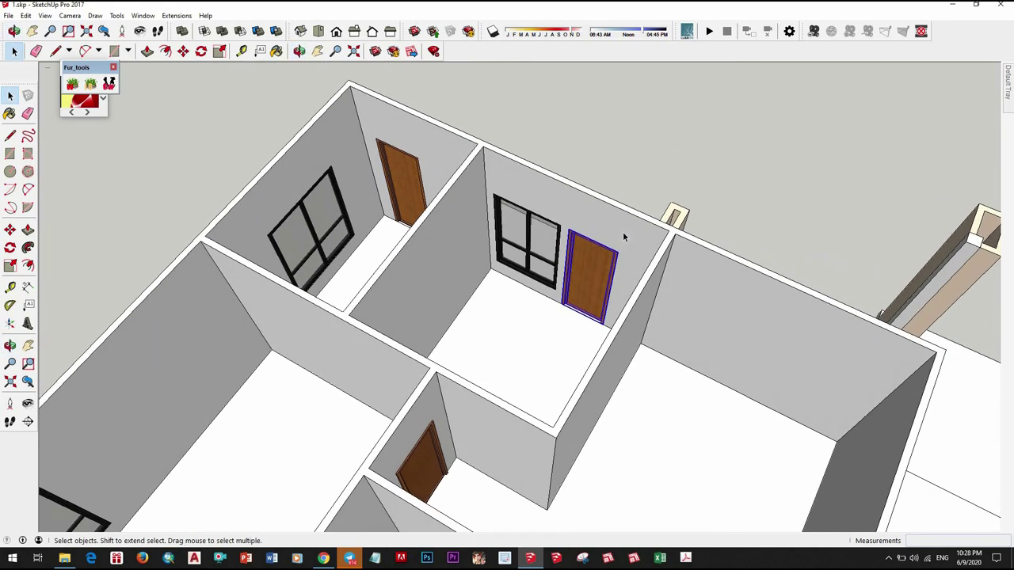
scroll(625, 238, up, 3)
Copy the door and place the copy on the small room's wall
key(m)
key(ctrl)
click(700, 230)
scroll(634, 301, down, 2)
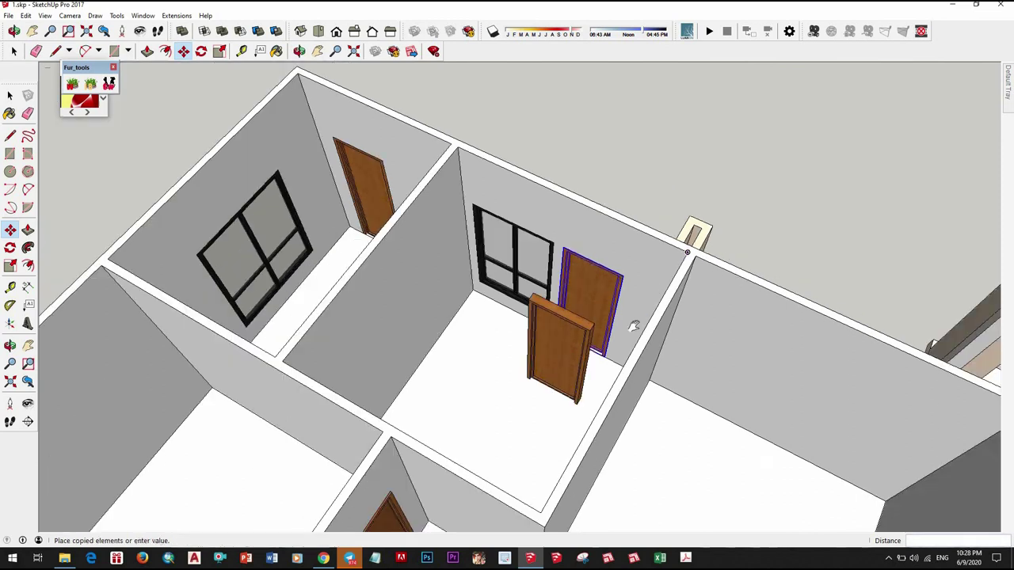
scroll(601, 340, down, 2)
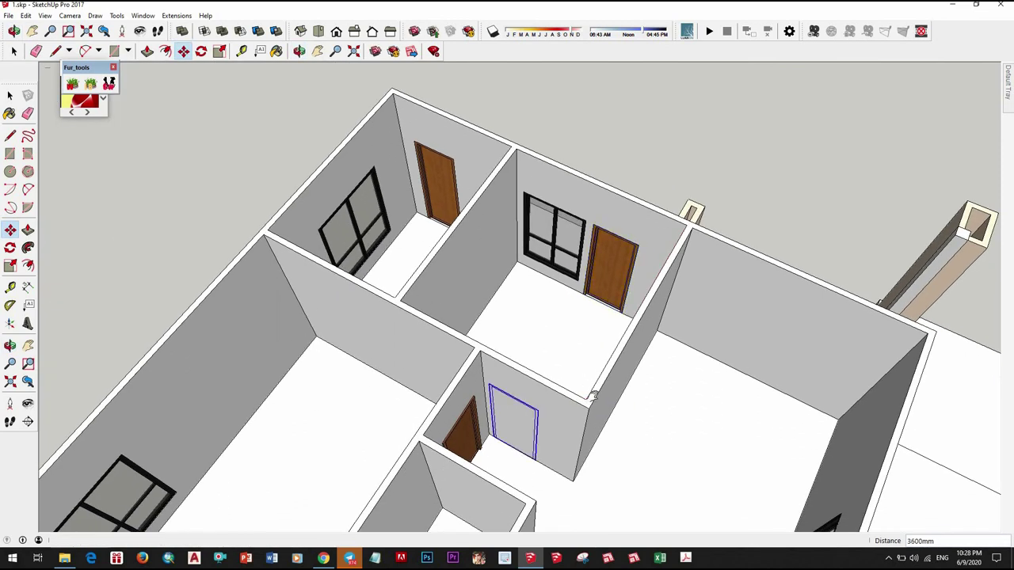
middle_drag(592, 394, 583, 384)
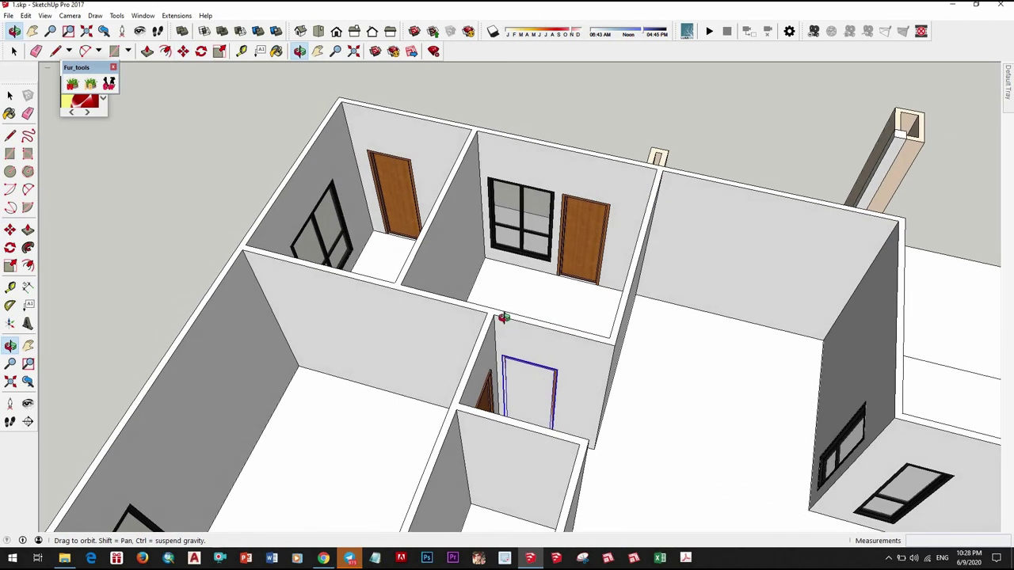
middle_drag(515, 378, 482, 388)
scroll(545, 409, up, 3)
middle_drag(545, 409, 543, 404)
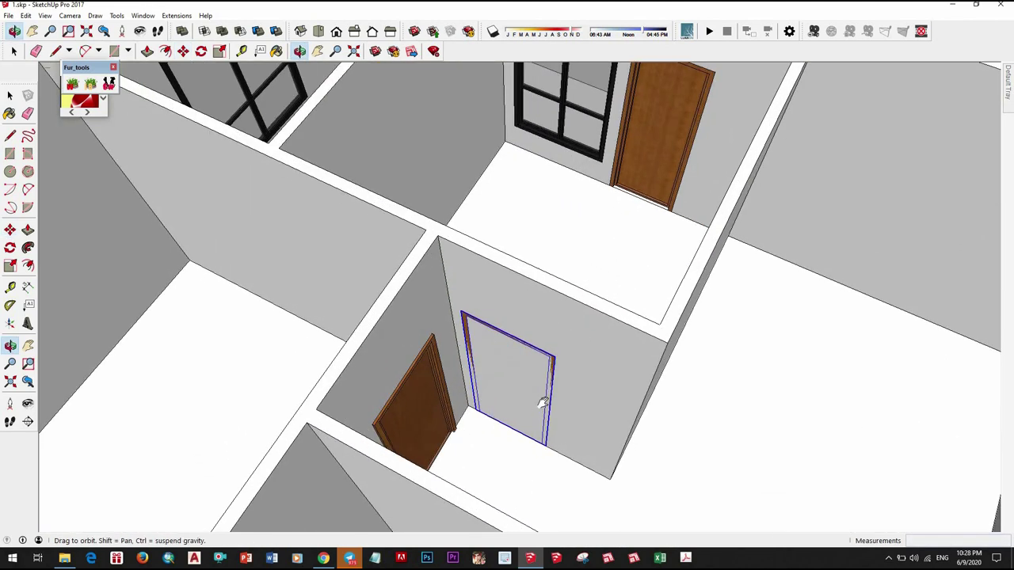
scroll(560, 398, down, 3)
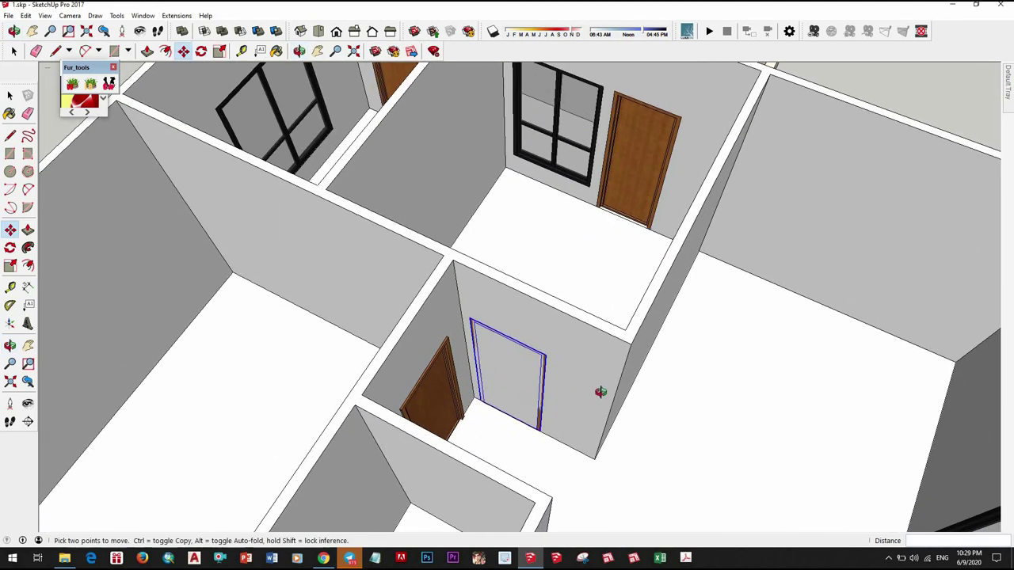
middle_drag(599, 388, 628, 327)
Slide the copied door 200 mm along the wall on the green axis
key(space)
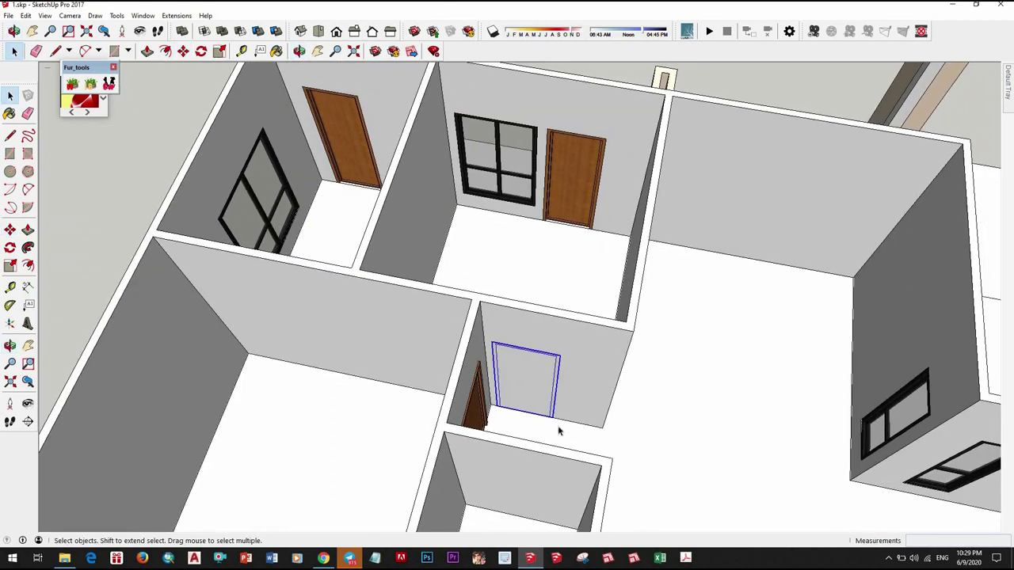
key(m)
scroll(554, 432, up, 3)
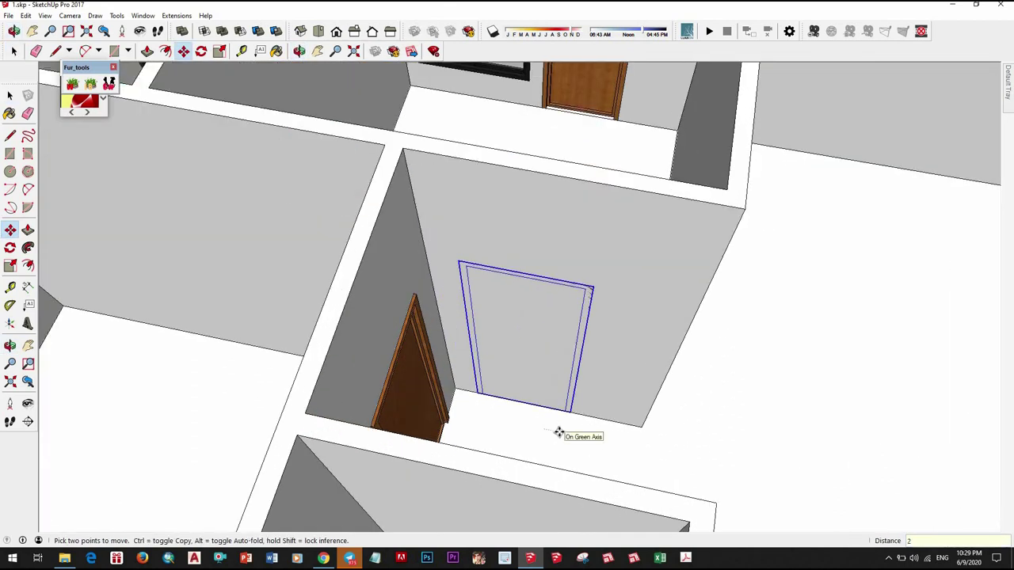
scroll(579, 394, down, 3)
key(space)
mouse_move(600, 415)
middle_down()
mouse_move(577, 373)
mouse_move(654, 493)
mouse_move(631, 485)
middle_up()
key(l)
scroll(563, 340, up, 3)
key(space)
click(620, 485)
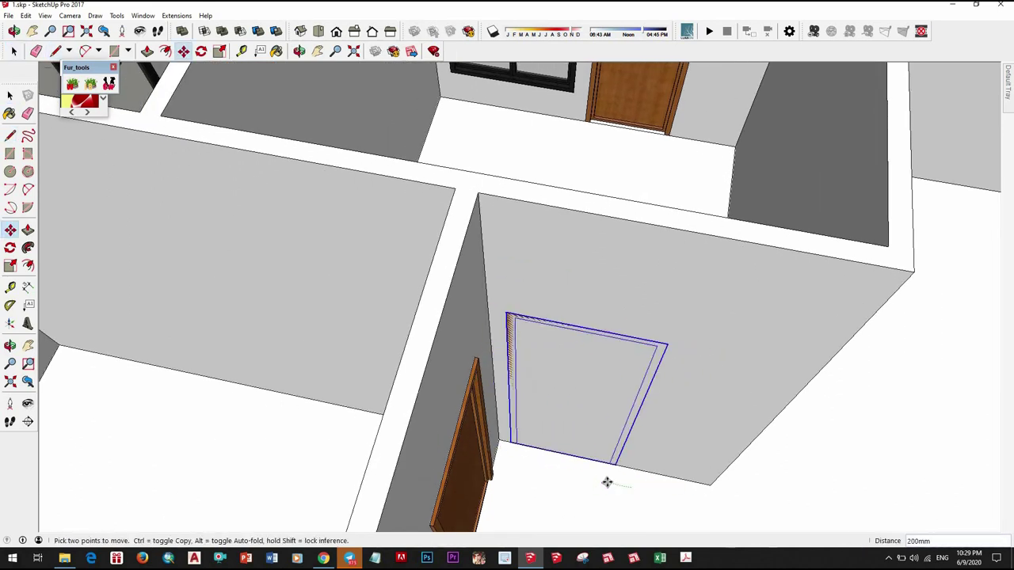
key(Return)
scroll(588, 403, down, 3)
Outline a rectangle on the wall face inside the copied door's frame
middle_drag(589, 402, 550, 378)
key(space)
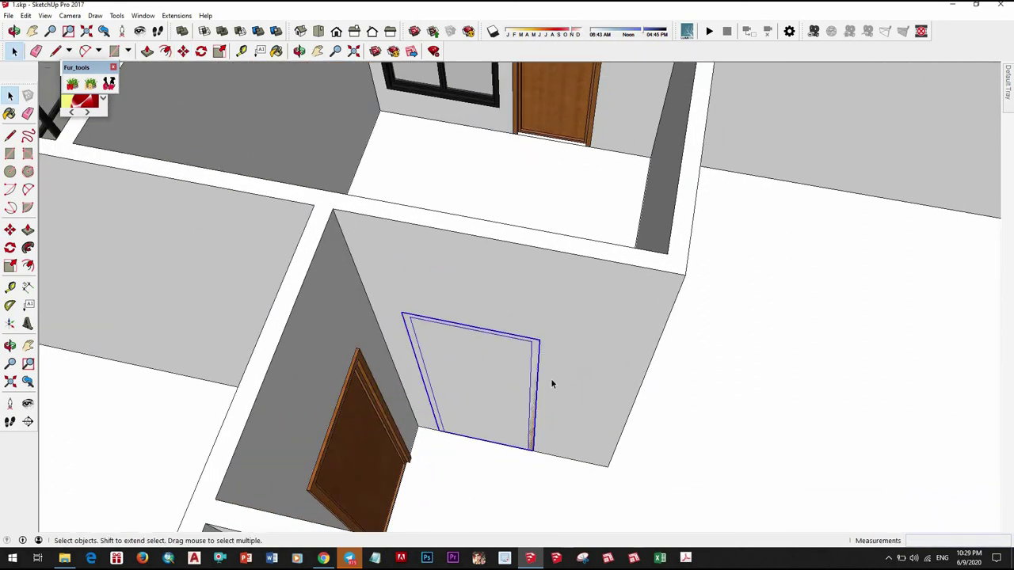
scroll(550, 378, up, 3)
click(588, 322)
key(r)
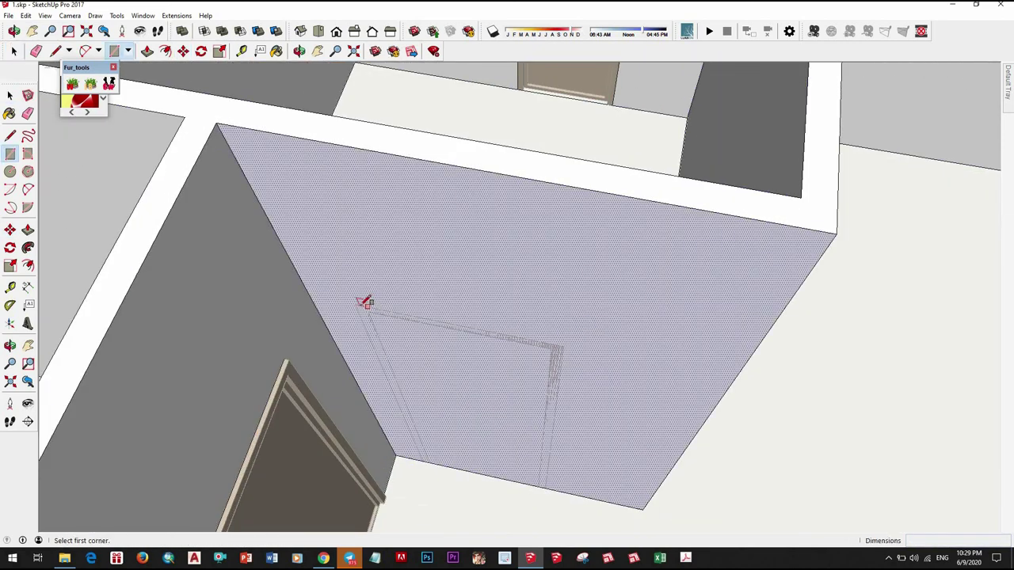
key(space)
click(489, 415)
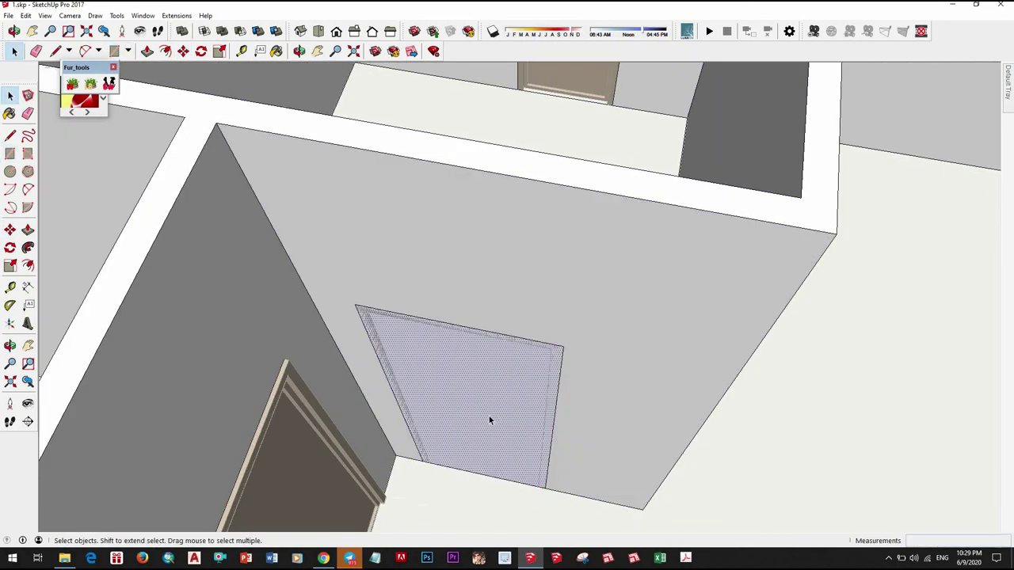
Push the doorway rectangle 100 mm through the small room's wall
key(p)
click(579, 335)
click(663, 407)
key(space)
scroll(663, 407, down, 3)
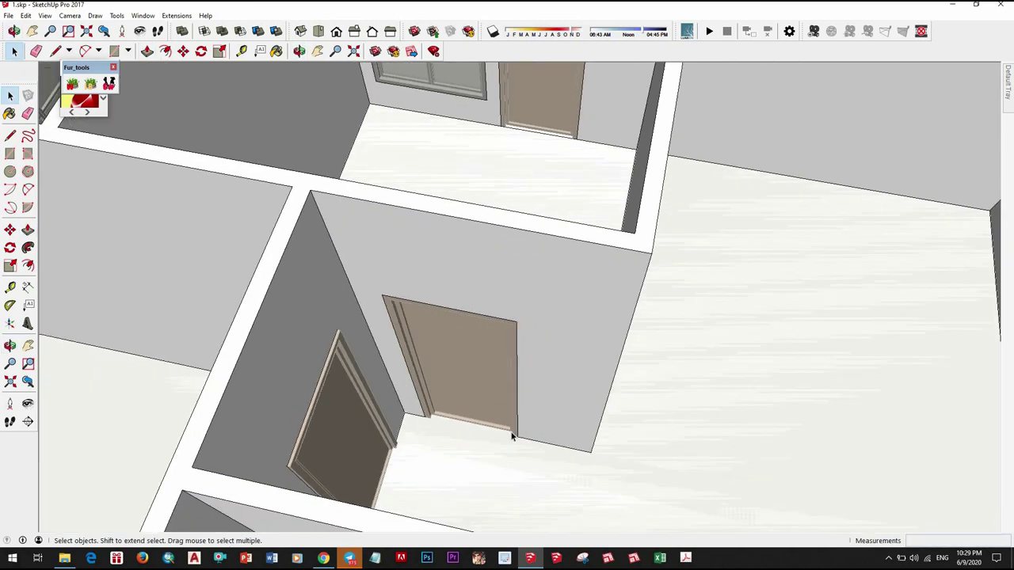
scroll(588, 386, down, 3)
scroll(560, 393, up, 1)
Move the wooden door into the new wall opening
click(560, 394)
scroll(560, 394, up, 3)
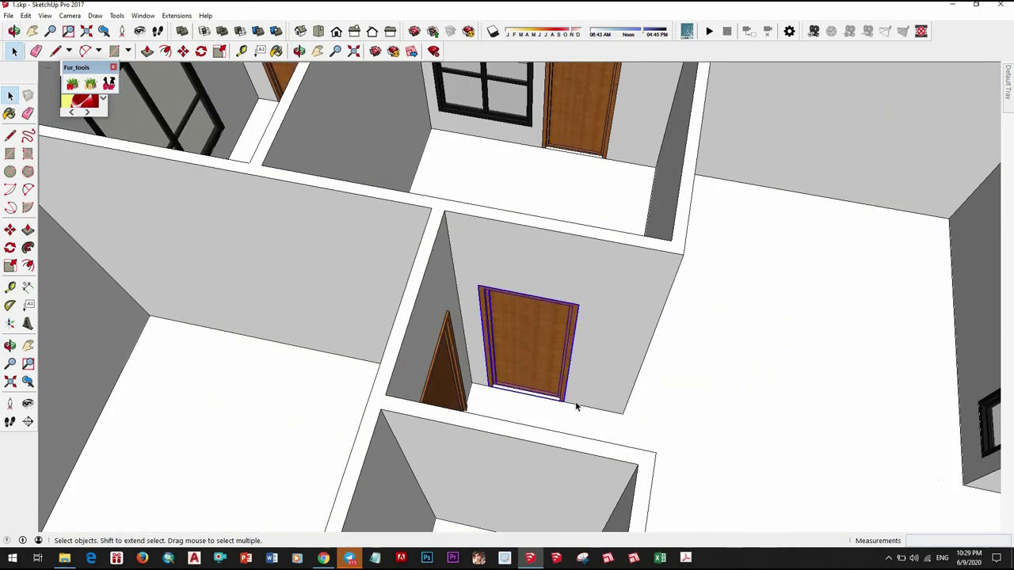
scroll(571, 412, up, 4)
key(m)
click(592, 448)
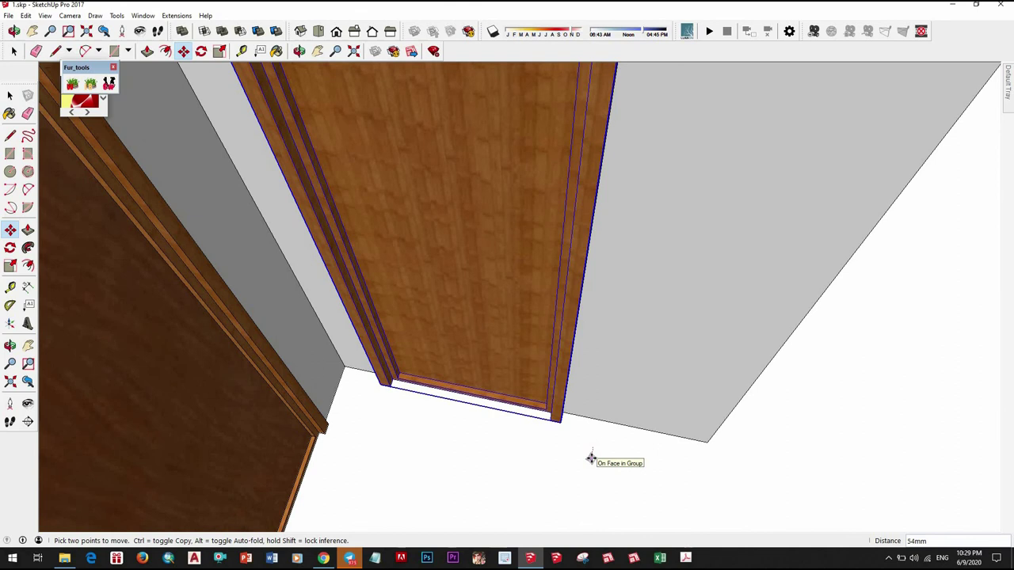
key(Return)
scroll(591, 459, down, 3)
middle_drag(589, 459, 441, 453)
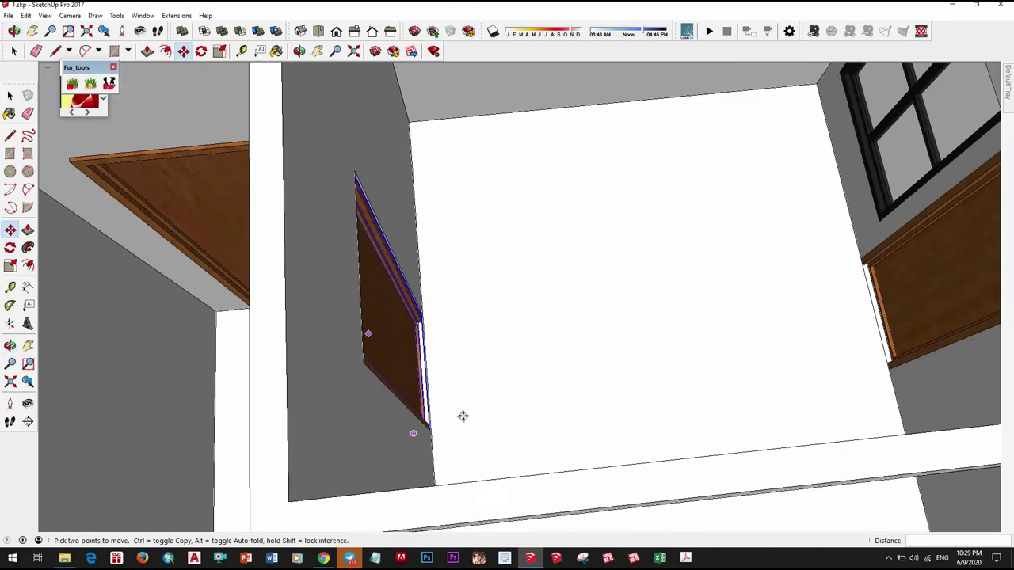
scroll(441, 453, up, 3)
scroll(437, 454, up, 2)
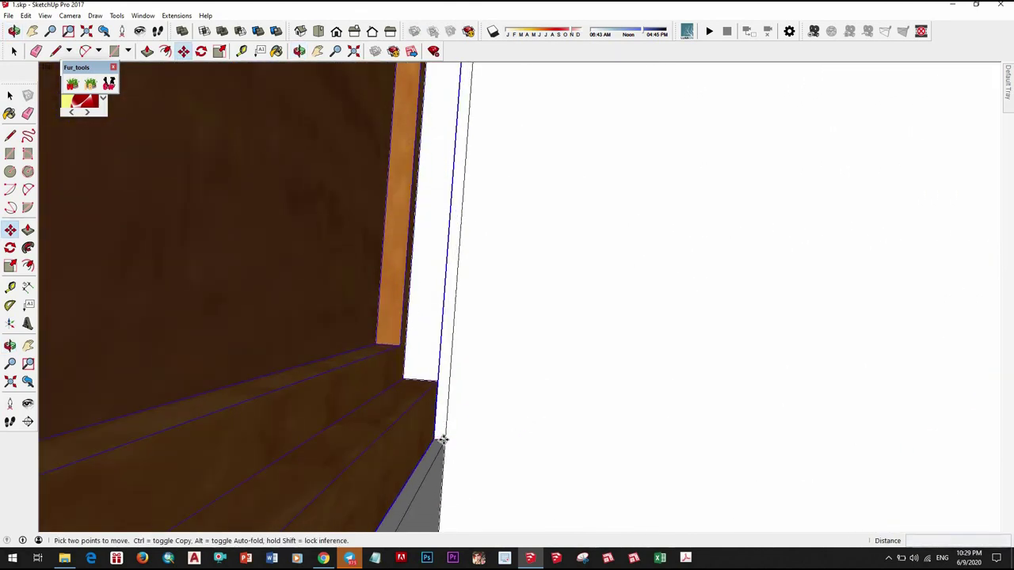
text(10)
key(space)
Orbit around the house interior to review the new doorway
scroll(328, 280, down, 3)
scroll(460, 410, down, 3)
scroll(527, 312, down, 3)
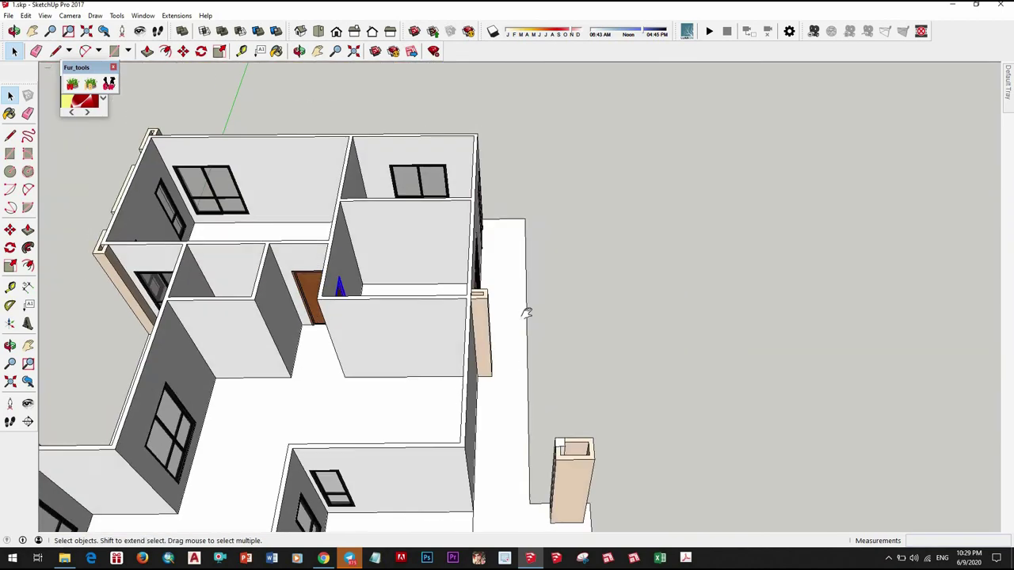
scroll(729, 277, down, 2)
mouse_move(729, 277)
middle_down()
mouse_move(538, 460)
mouse_move(799, 451)
mouse_move(483, 368)
middle_up()
scroll(483, 369, up, 5)
mouse_move(658, 394)
middle_down()
mouse_move(653, 384)
mouse_move(584, 373)
mouse_move(287, 357)
mouse_move(369, 296)
mouse_move(285, 369)
mouse_move(444, 380)
middle_up()
Copy the lower room's door onto the other small room's outer wall
key(space)
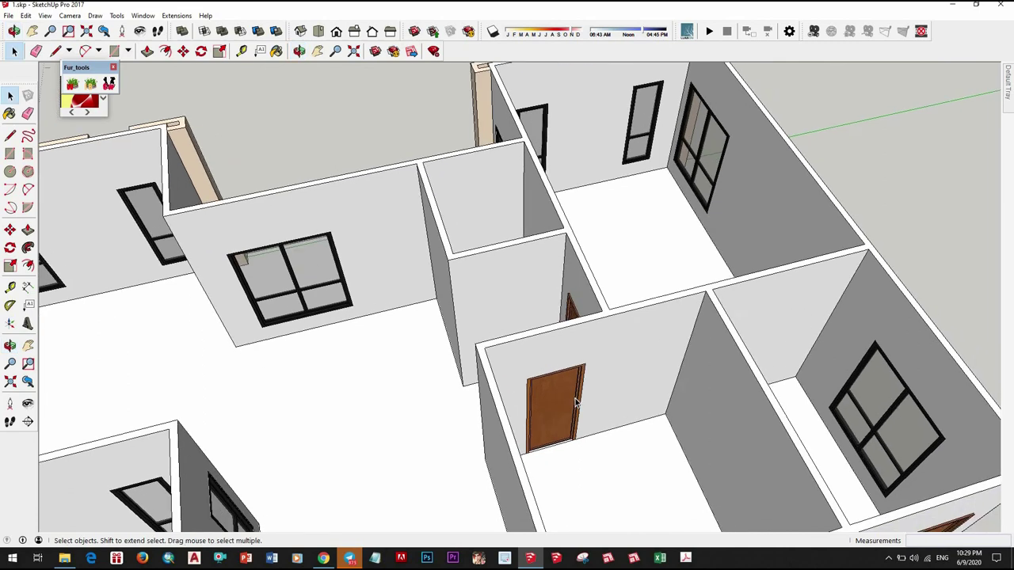
scroll(578, 425, up, 4)
click(578, 425)
middle_drag(575, 478, 489, 483)
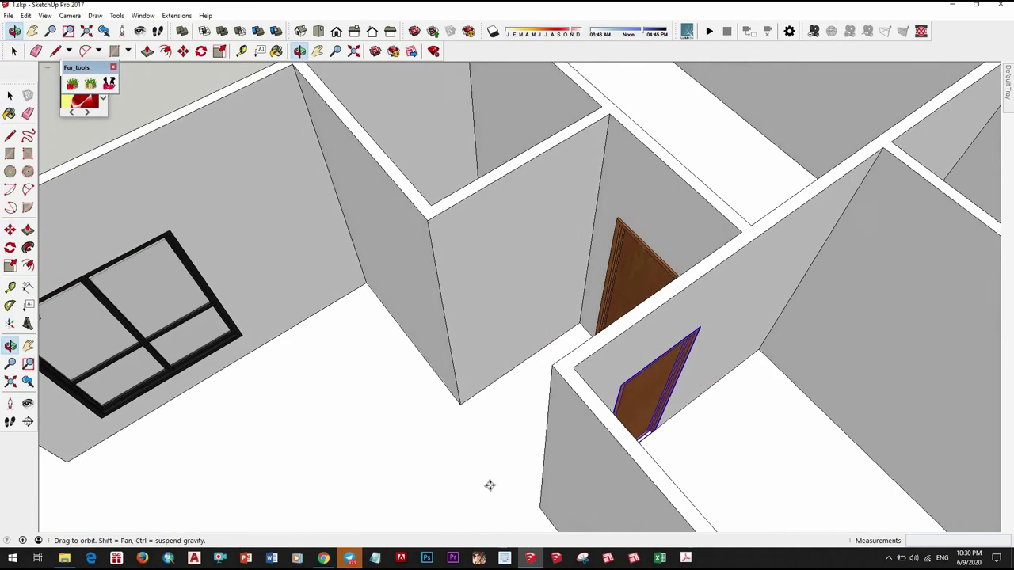
scroll(488, 485, up, 4)
scroll(505, 496, up, 3)
key(m)
click(508, 483)
key(ctrl)
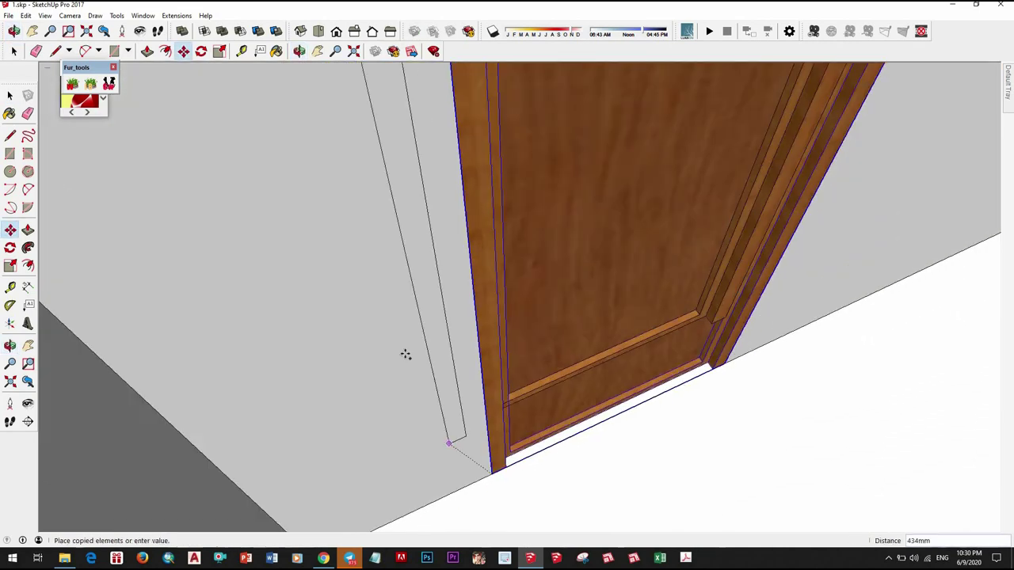
scroll(650, 446, down, 3)
mouse_move(405, 356)
middle_down()
mouse_move(649, 446)
mouse_move(670, 391)
middle_up()
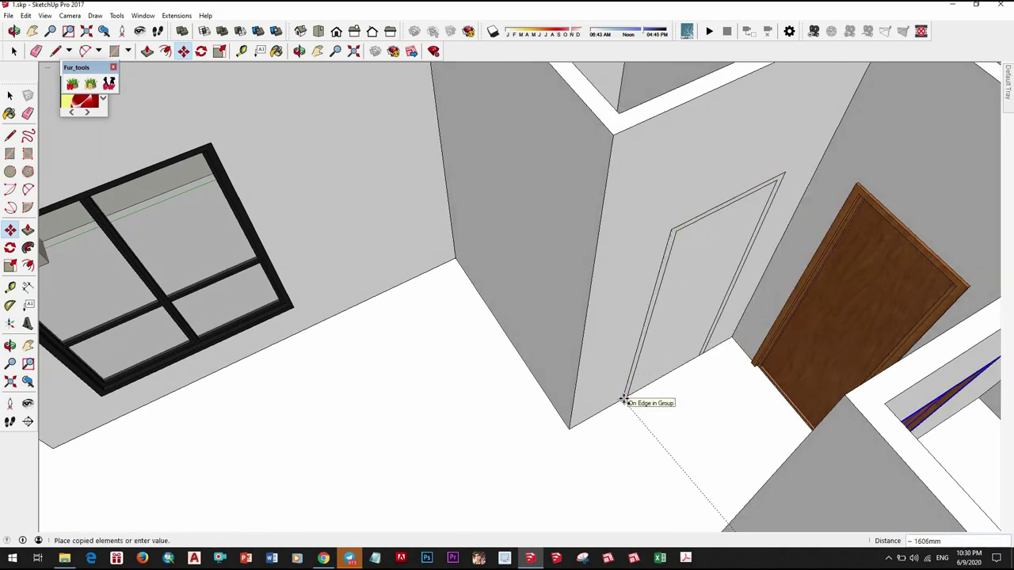
click(624, 400)
scroll(454, 385, down, 3)
mouse_move(673, 387)
middle_down()
mouse_move(455, 385)
mouse_move(519, 398)
mouse_move(535, 450)
middle_up()
Slide the new door 20 mm along the wall into place
scroll(496, 396, up, 2)
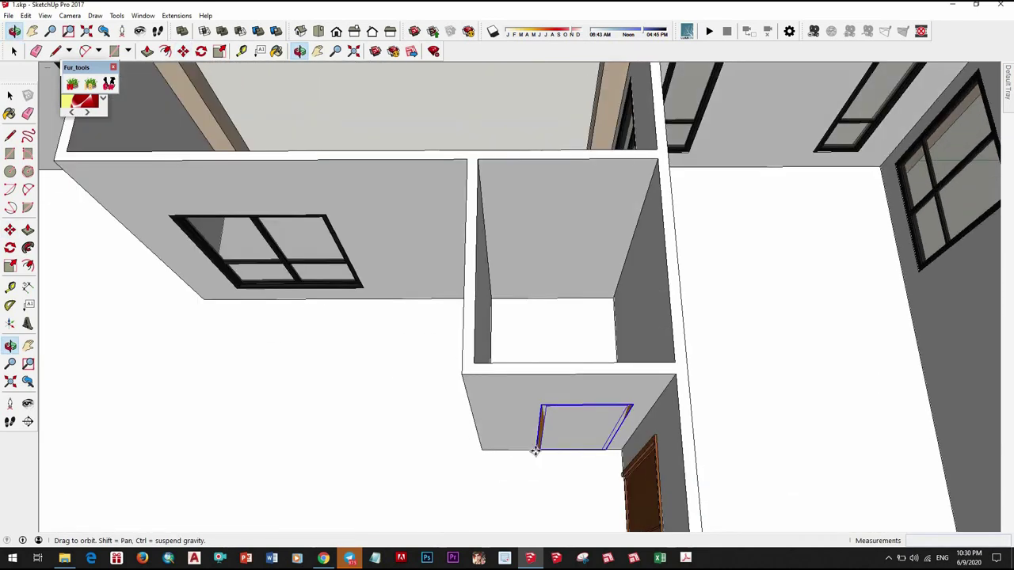
scroll(535, 450, up, 3)
click(548, 445)
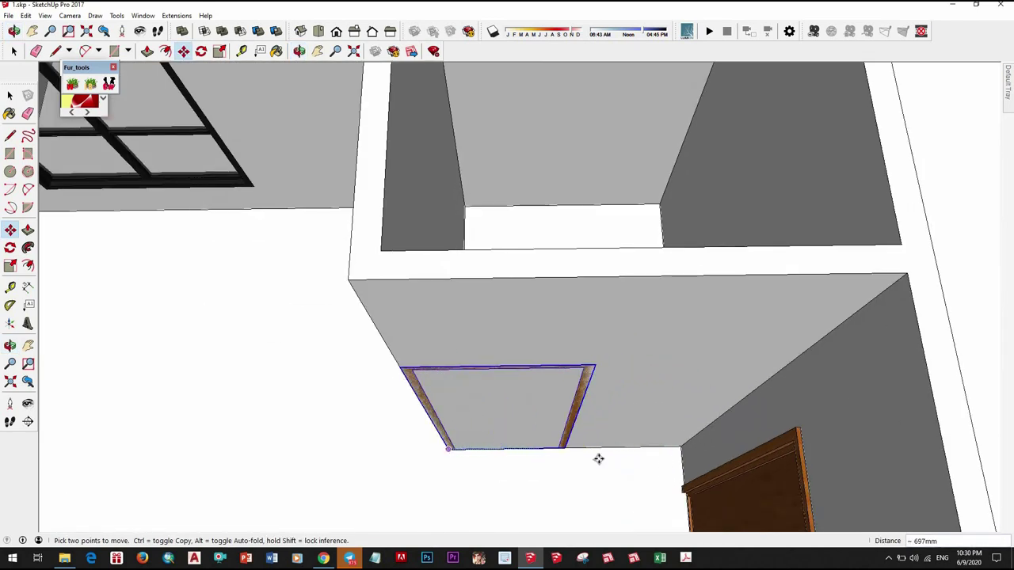
scroll(553, 445, up, 5)
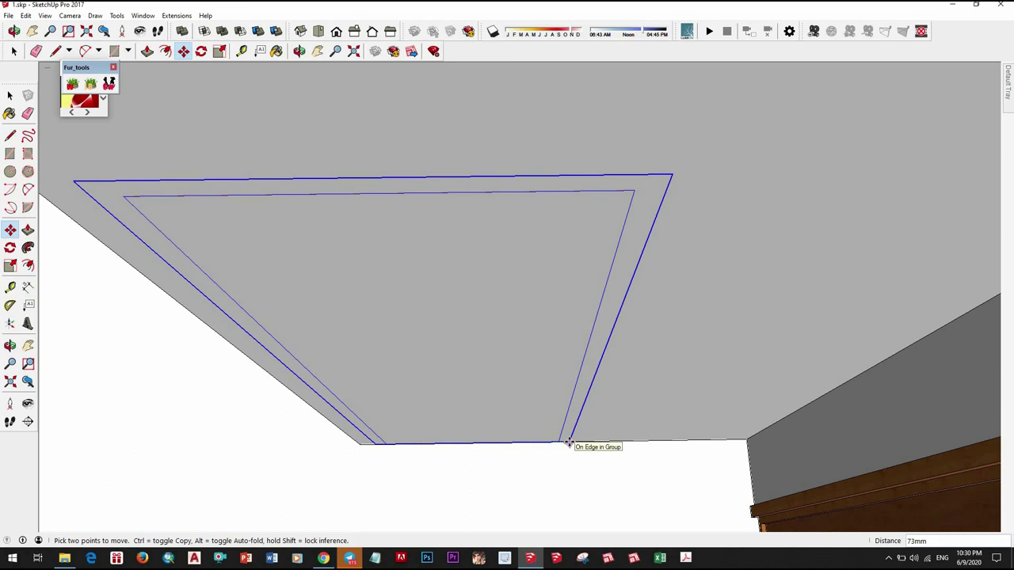
scroll(570, 419, down, 1)
scroll(572, 403, down, 4)
mouse_move(572, 403)
middle_down()
mouse_move(565, 448)
mouse_move(398, 417)
middle_up()
scroll(577, 458, up, 4)
key(Return)
scroll(578, 459, down, 3)
key(space)
Select everything, clear the selection, and zoom toward the doors
scroll(589, 308, down, 3)
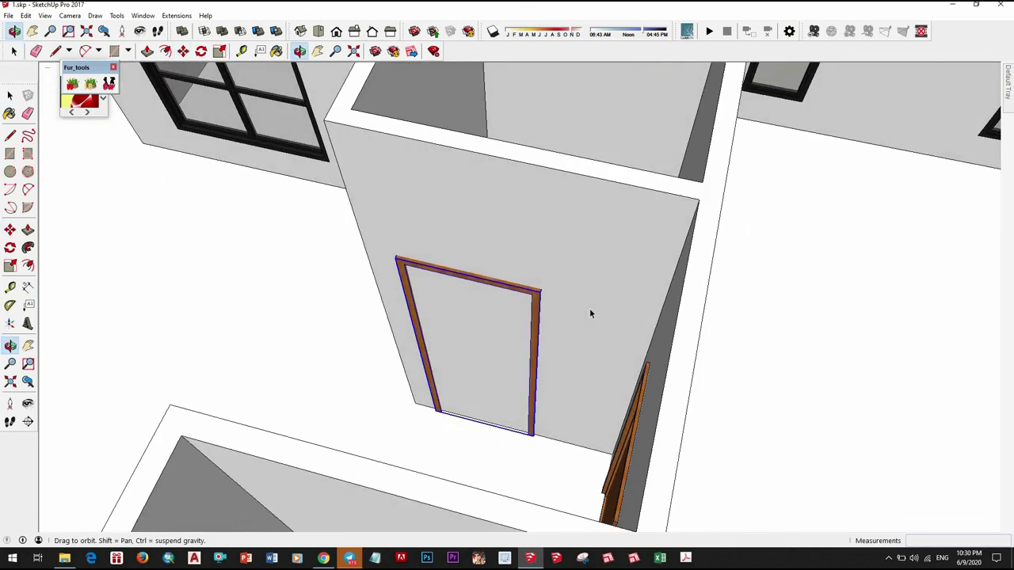
key(ctrl+a)
scroll(578, 352, down, 2)
scroll(564, 409, down, 3)
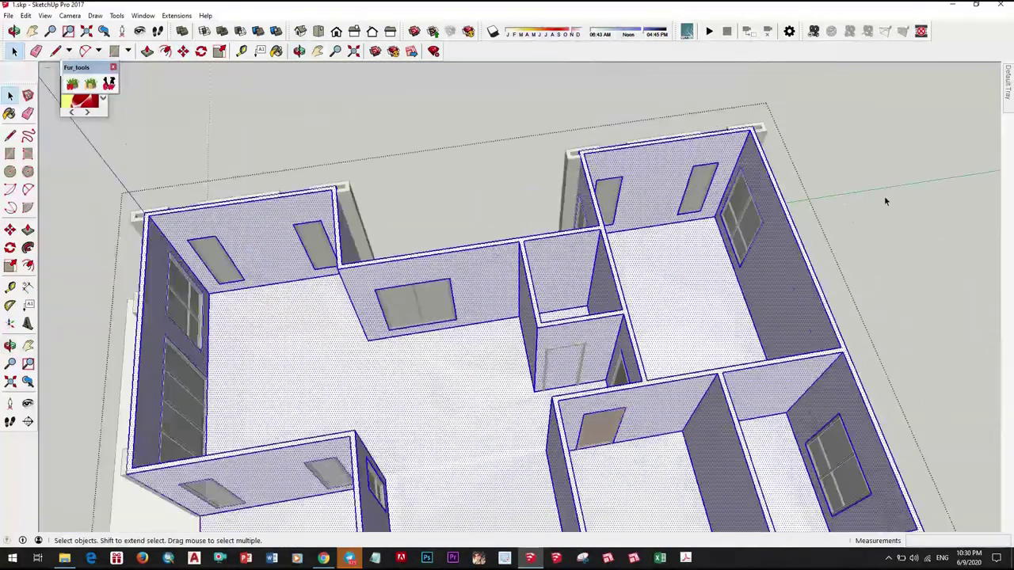
click(884, 196)
scroll(530, 419, up, 4)
scroll(543, 363, up, 4)
scroll(571, 434, up, 3)
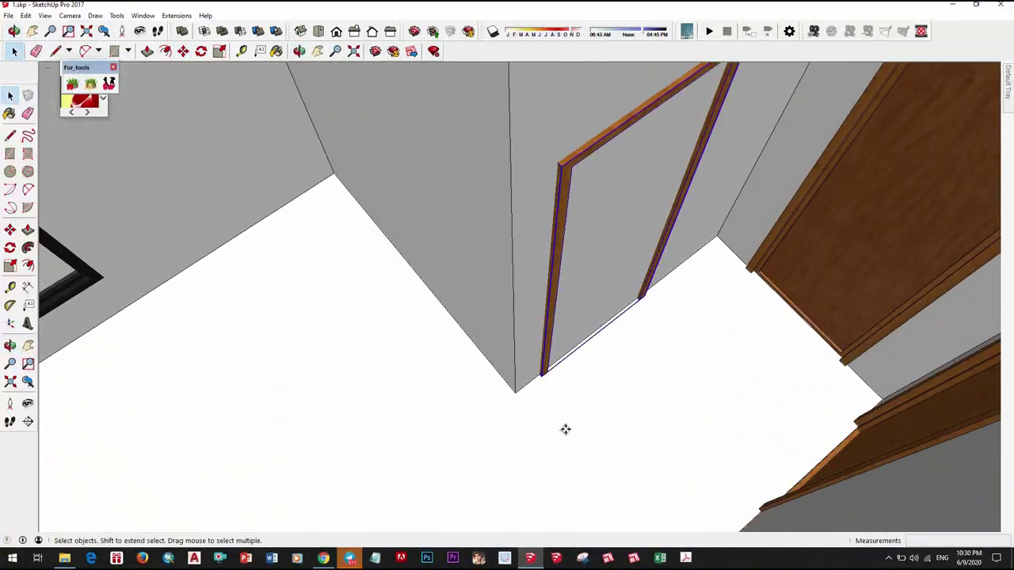
Orbit around the two doors to frame the copied door
key(m)
click(565, 430)
click(574, 442)
key(space)
scroll(574, 442, down, 3)
mouse_move(574, 442)
middle_down()
mouse_move(696, 194)
mouse_move(530, 326)
middle_up()
scroll(633, 396, up, 3)
scroll(601, 294, up, 3)
key(o)
scroll(581, 371, up, 3)
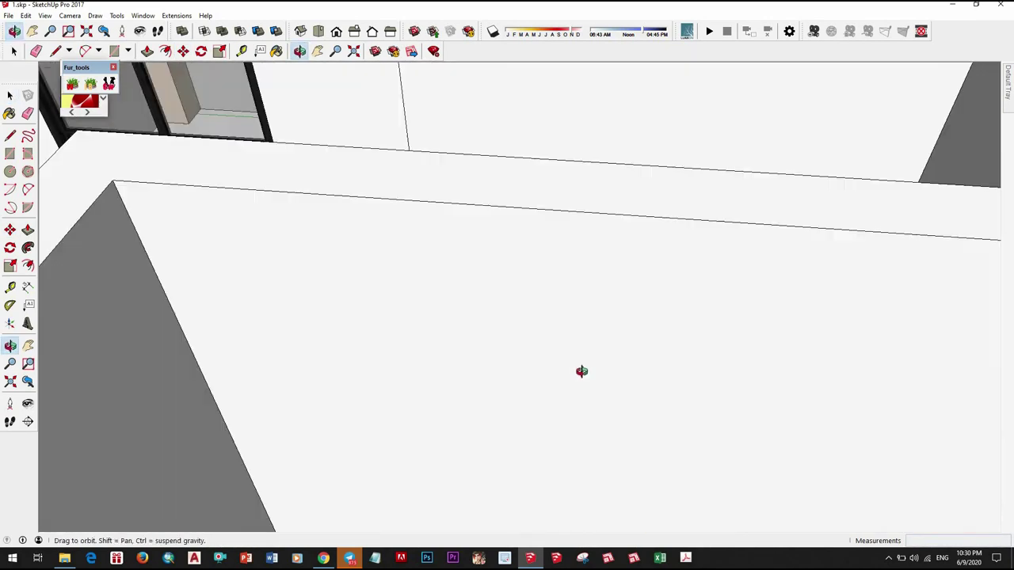
key(space)
scroll(581, 371, down, 3)
scroll(651, 389, up, 1)
scroll(646, 356, up, 2)
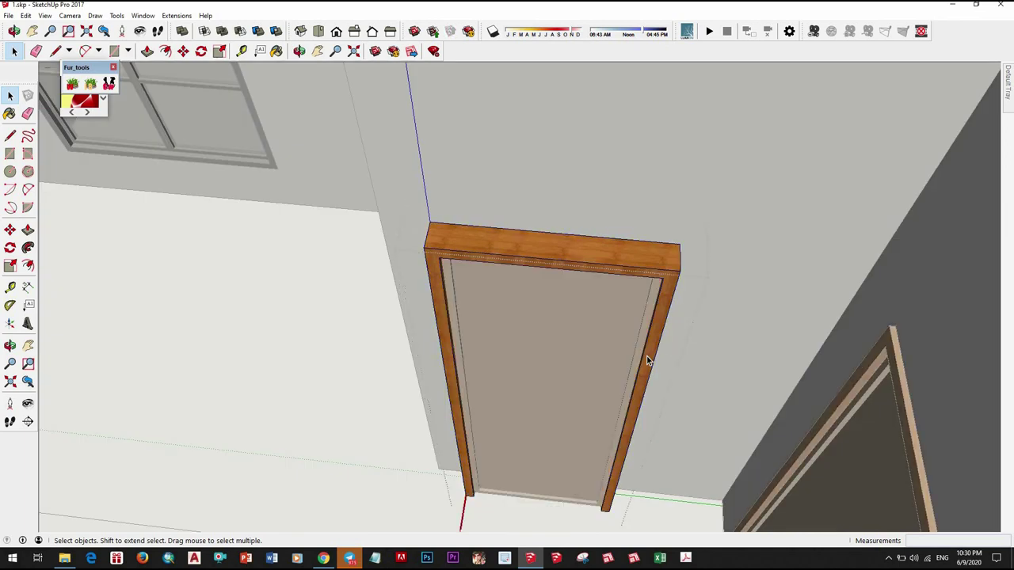
Make the copied door unique from its context menu
click(646, 355)
right_click(645, 342)
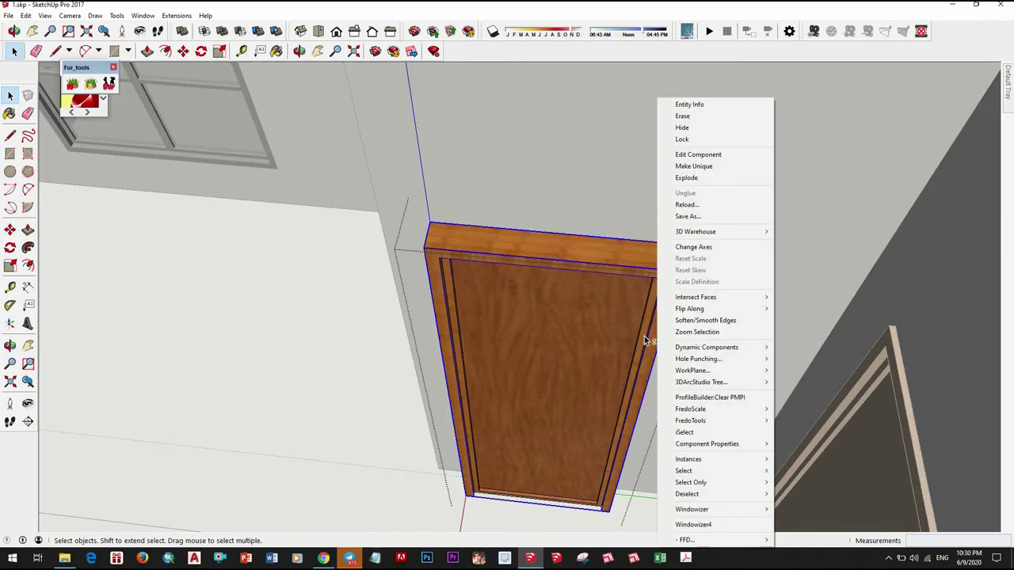
click(644, 341)
right_click(603, 322)
click(655, 276)
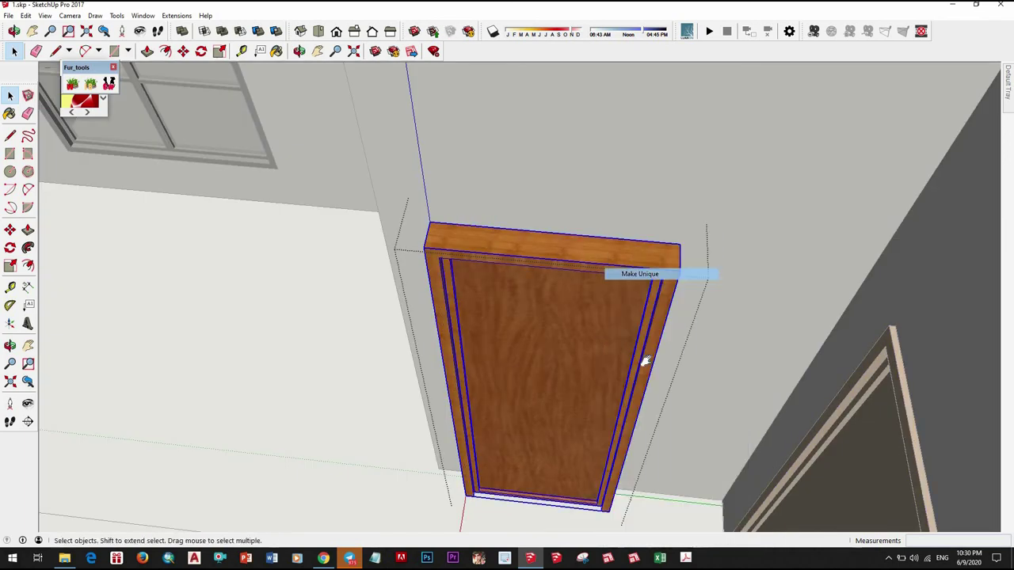
Shift the door's right jamb inward to narrow the frame
middle_drag(633, 328, 631, 230)
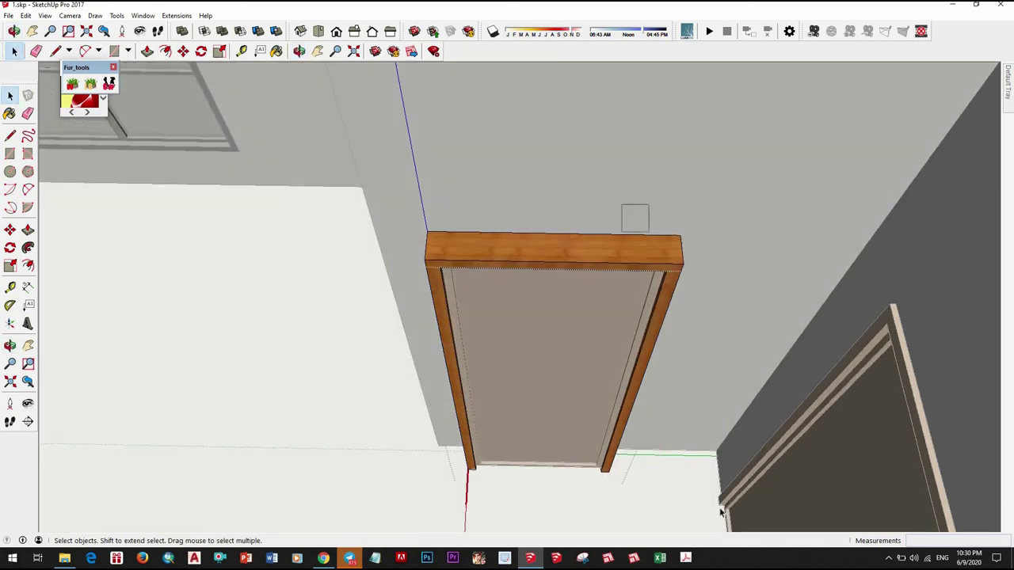
mouse_move(671, 456)
middle_down()
mouse_move(534, 380)
mouse_move(515, 387)
mouse_move(518, 300)
mouse_move(527, 422)
mouse_move(571, 323)
middle_up()
scroll(548, 337, up, 3)
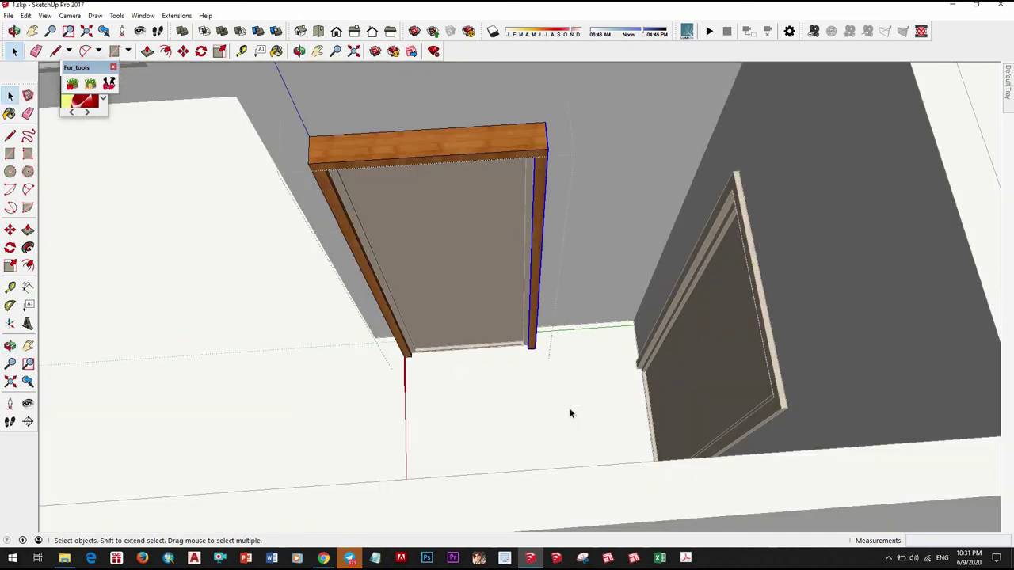
click(540, 411)
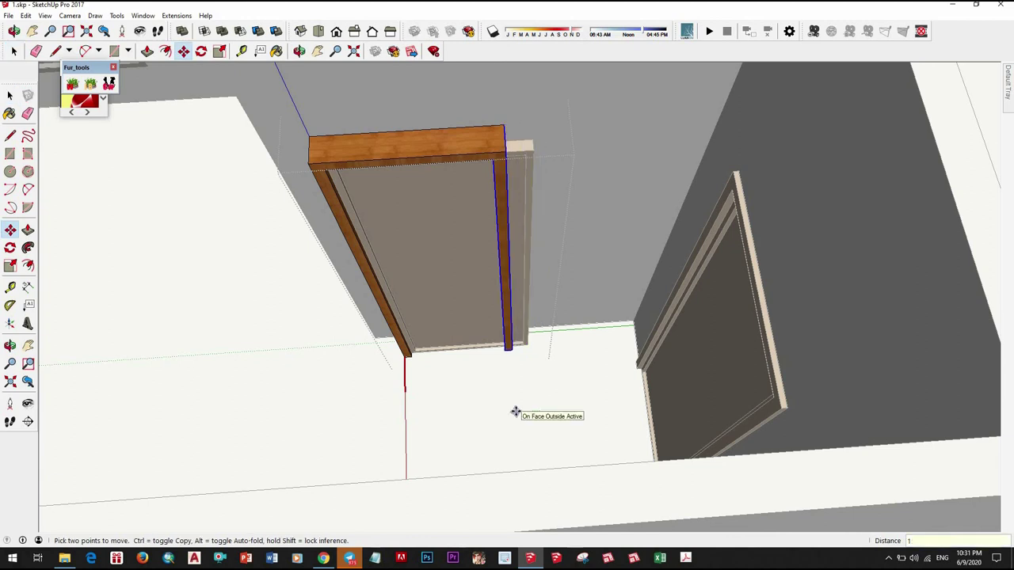
click(525, 218)
key(space)
Move the door panel 210 mm to sit inside the narrowed frame
click(531, 184)
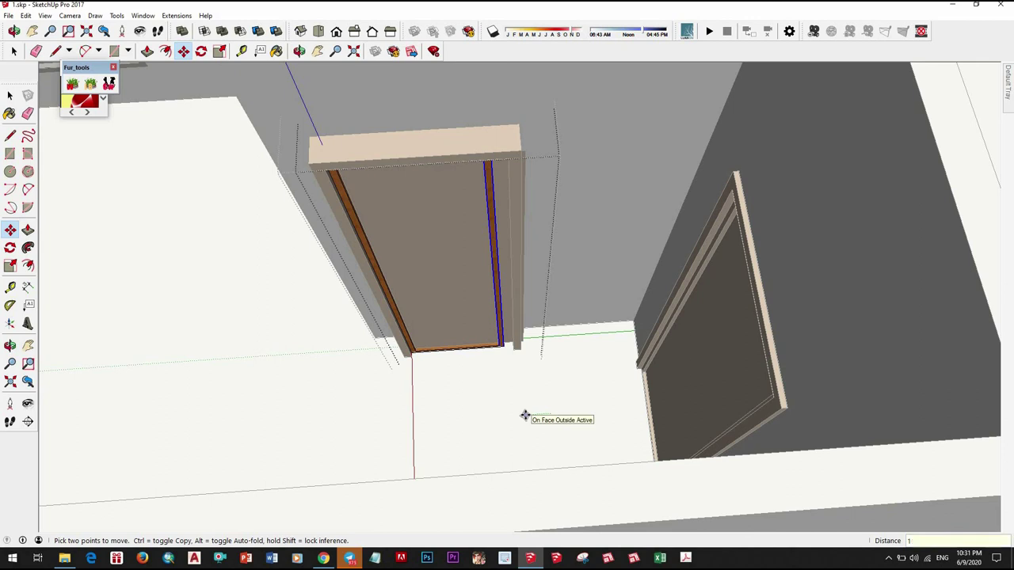
click(489, 277)
key(space)
click(489, 276)
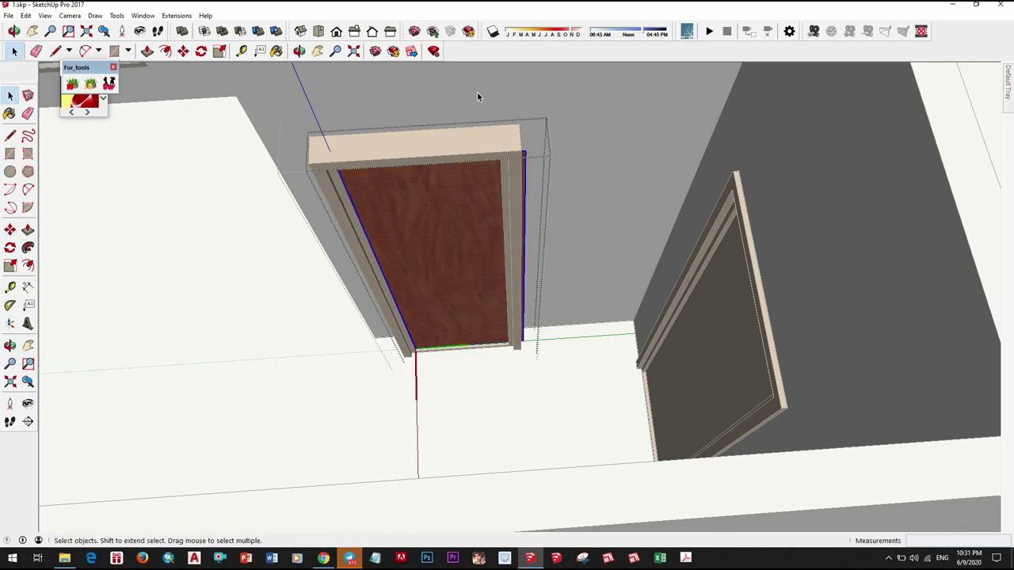
click(530, 411)
key(space)
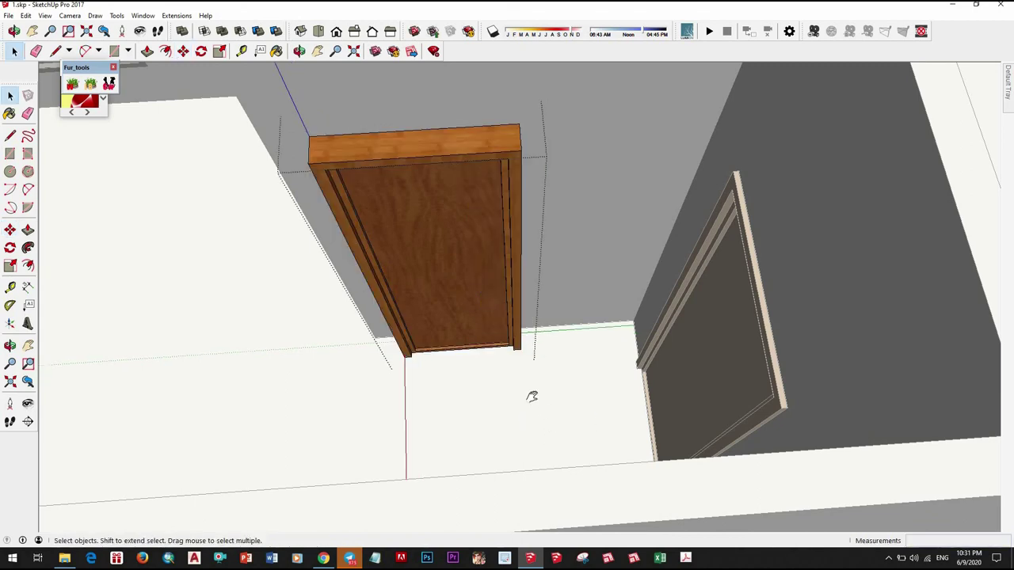
scroll(531, 396, down, 5)
middle_drag(777, 320, 431, 458)
Move the door's top frame piece 300 mm along the blue axis
scroll(720, 421, up, 5)
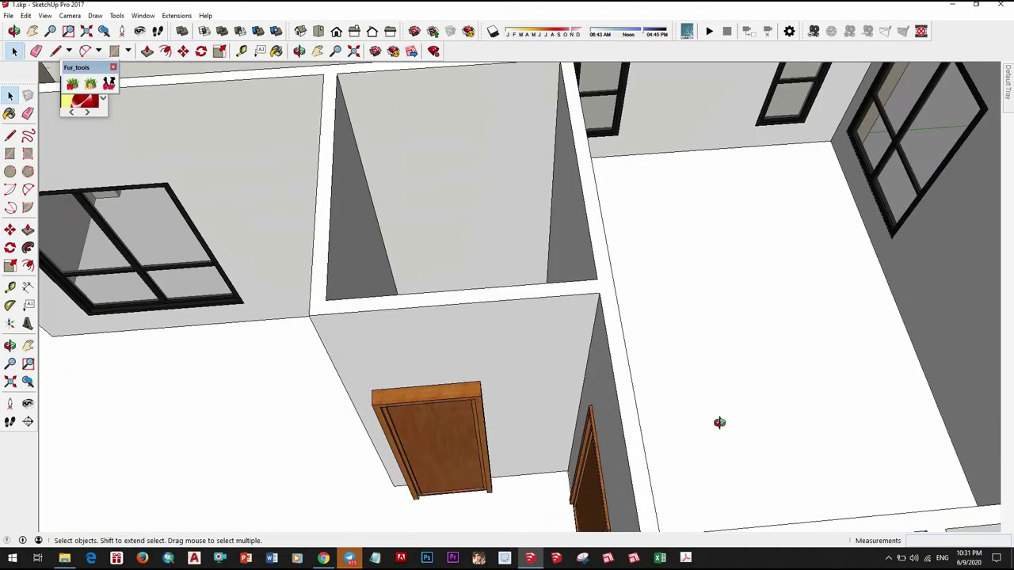
mouse_move(720, 421)
middle_down()
mouse_move(589, 392)
mouse_move(605, 464)
mouse_move(570, 481)
mouse_move(358, 341)
middle_up()
key(m)
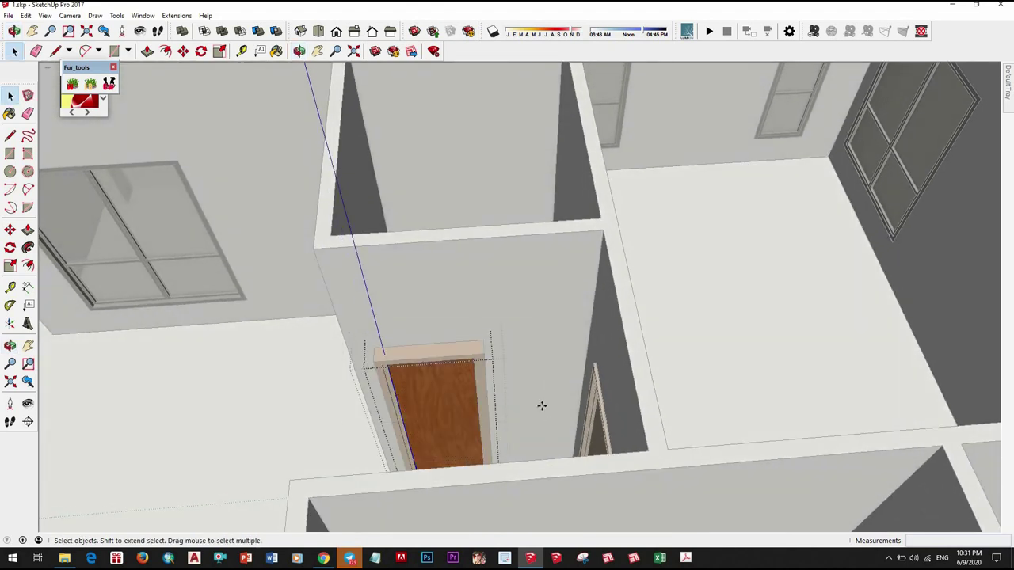
click(534, 354)
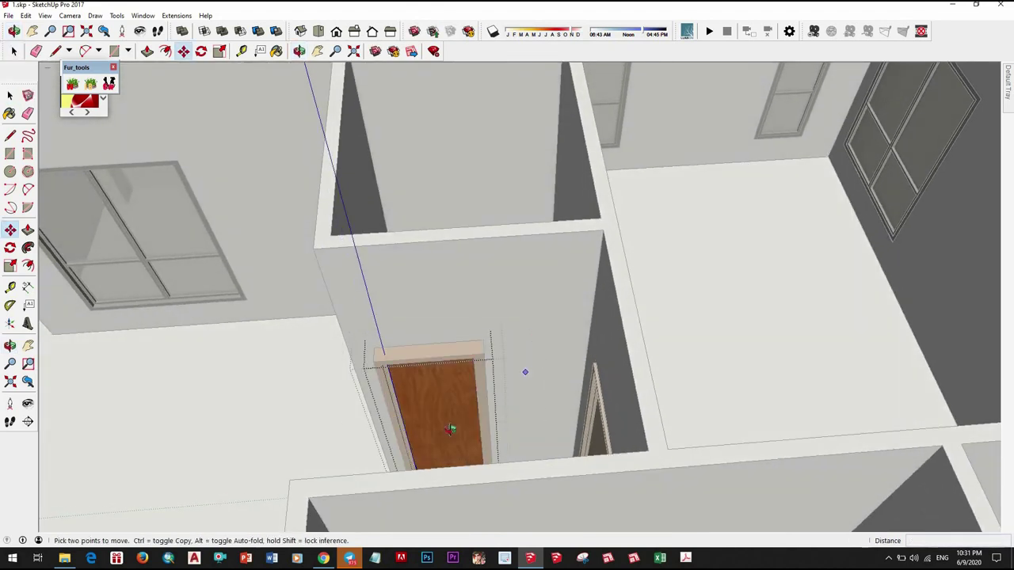
middle_drag(525, 369, 551, 254)
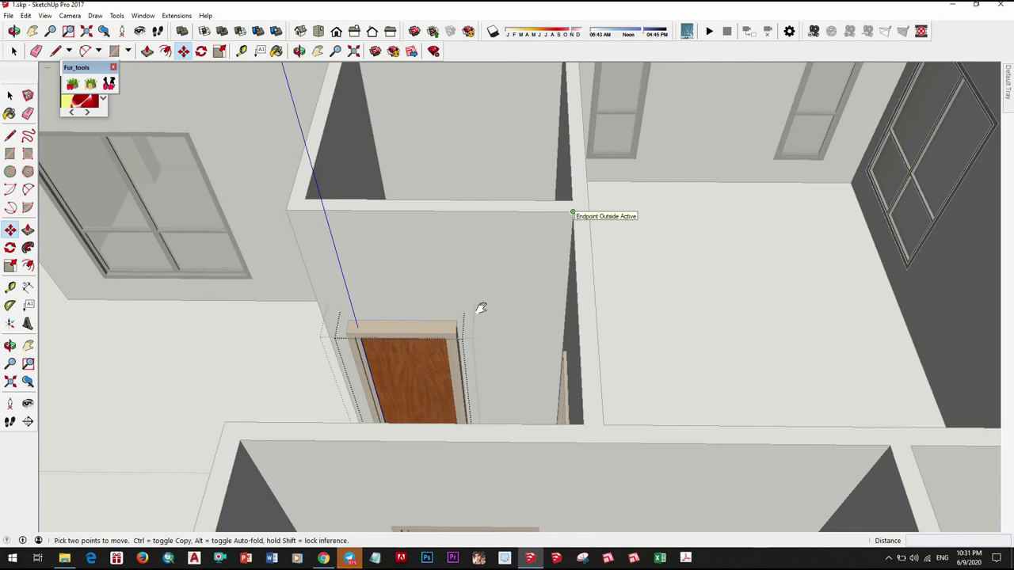
shift+middle_drag(481, 308, 556, 351)
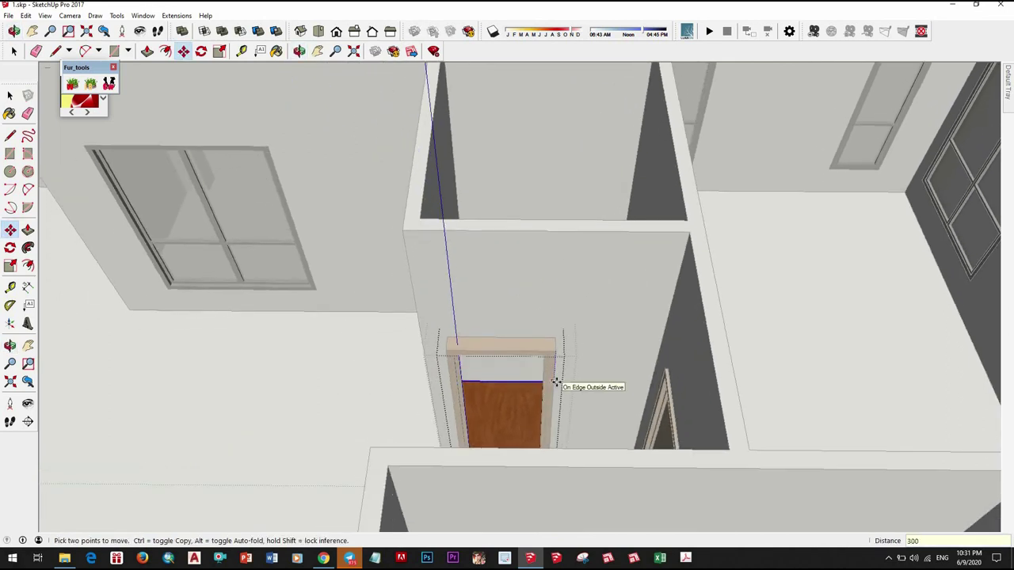
text(30)
key(Return)
key(space)
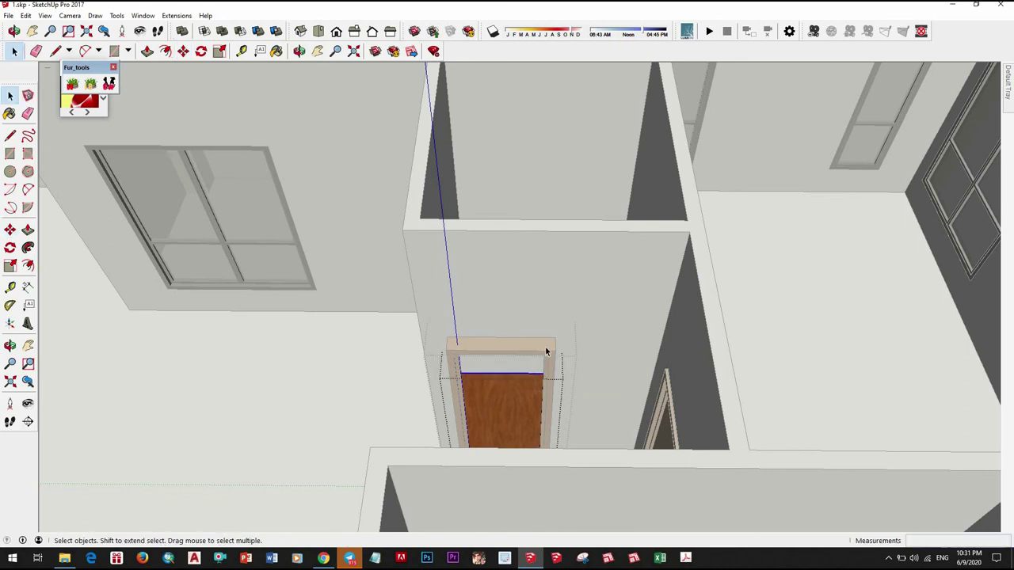
Reselect the top frame piece and begin lowering it again
click(544, 346)
key(m)
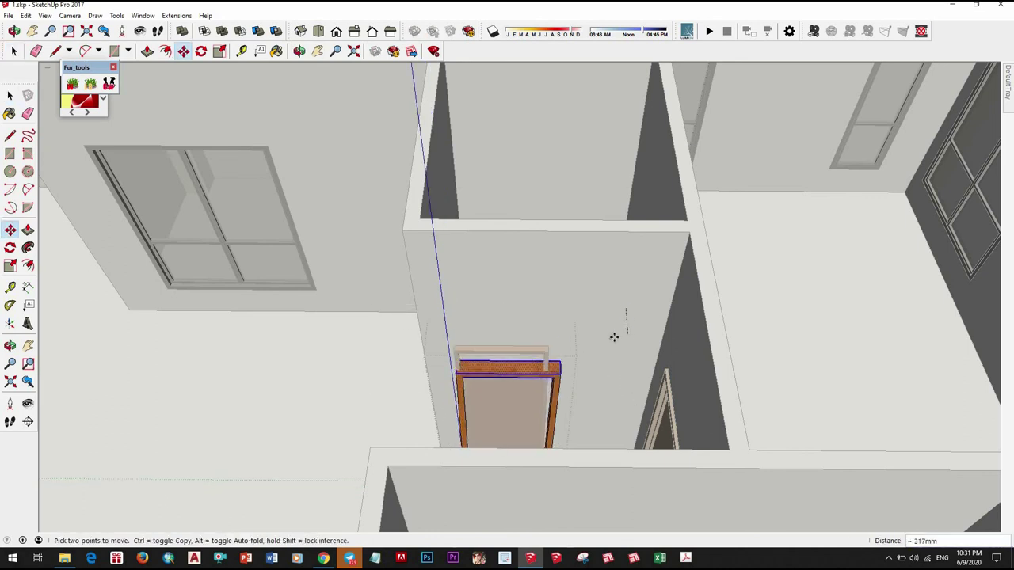
click(553, 350)
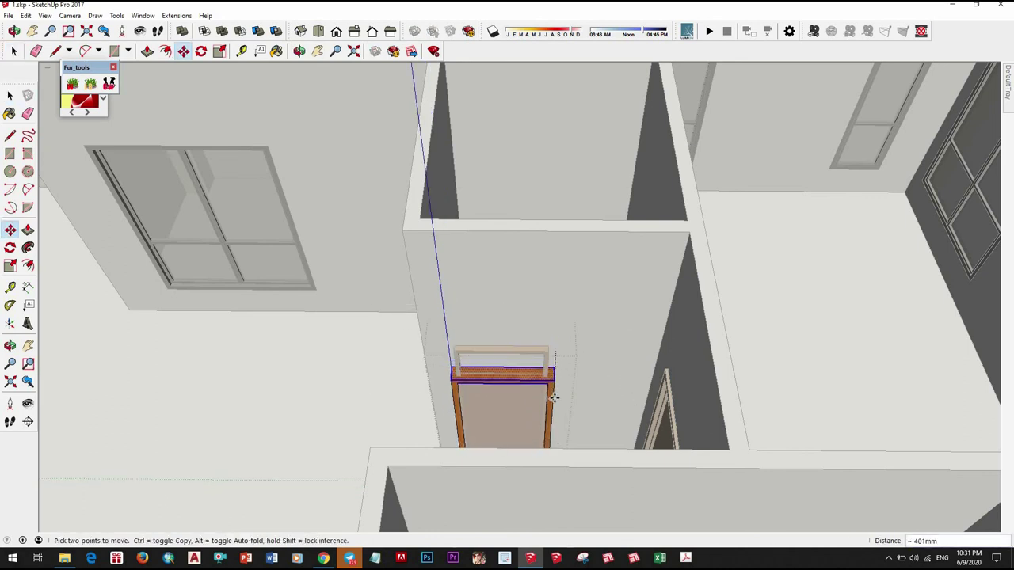
click(556, 351)
click(555, 352)
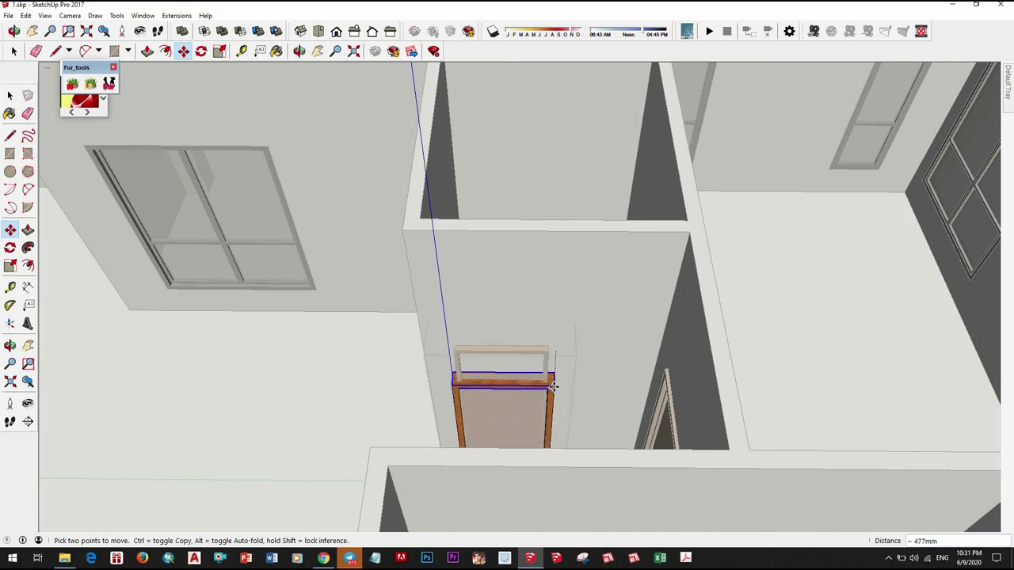
key(Escape)
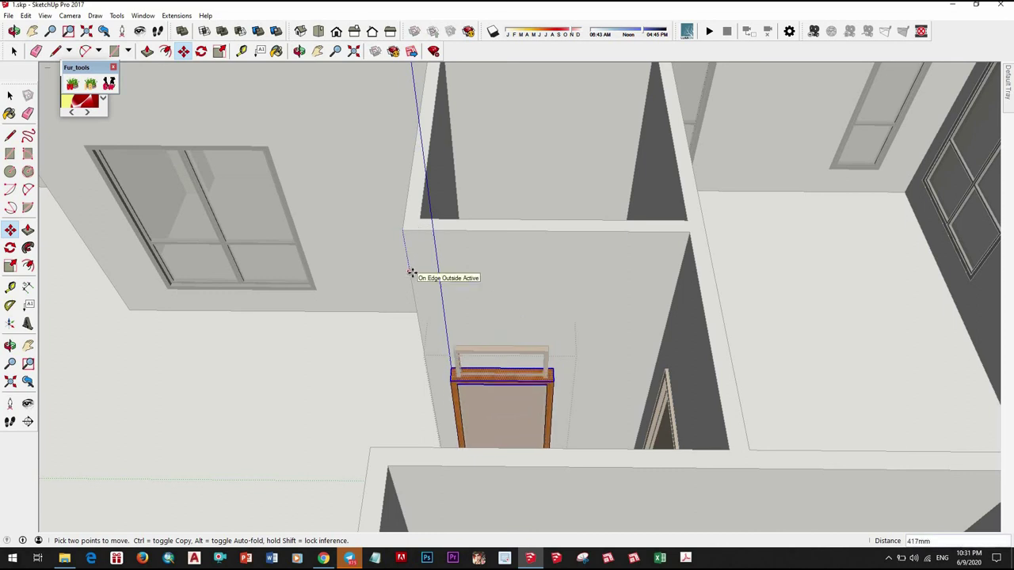
click(529, 349)
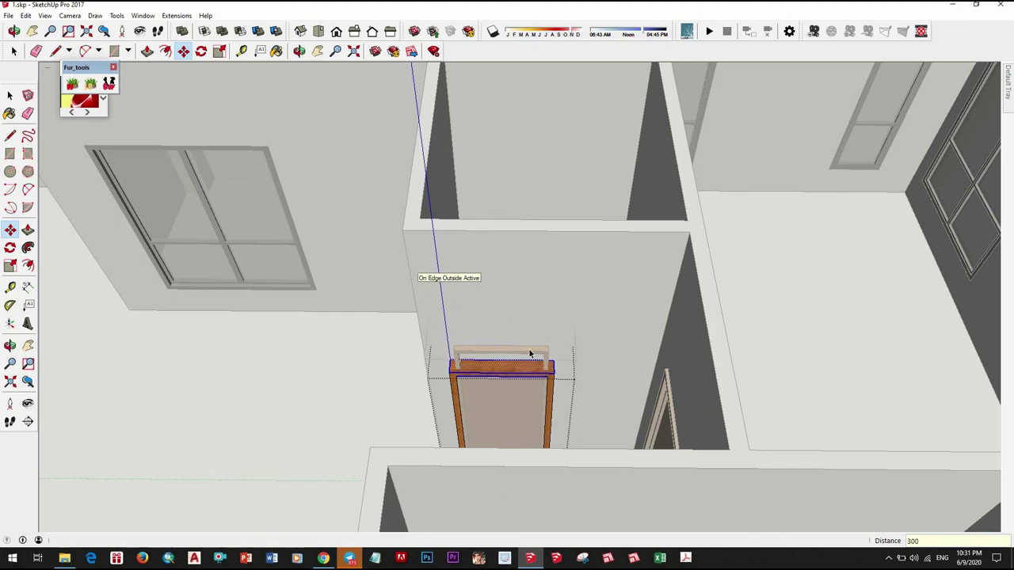
key(space)
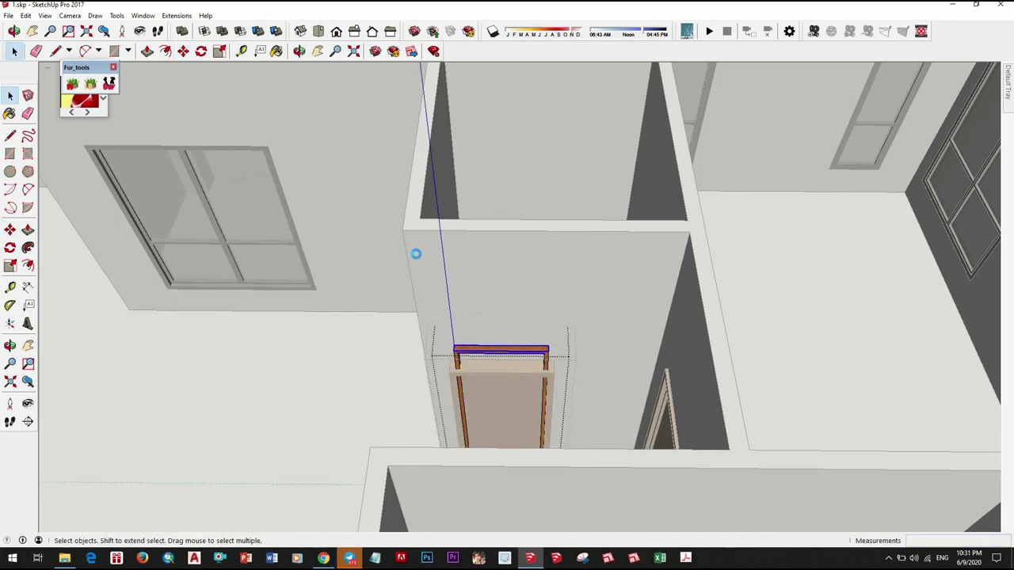
key(m)
click(406, 231)
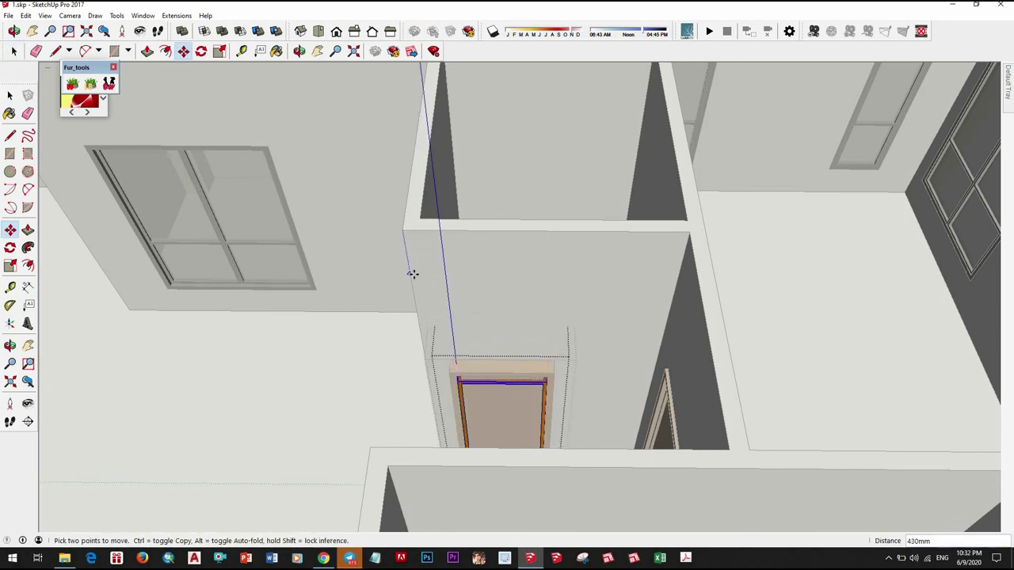
Drop the top frame piece lower and set the door back into the wall opening
click(640, 335)
key(space)
scroll(640, 335, down, 5)
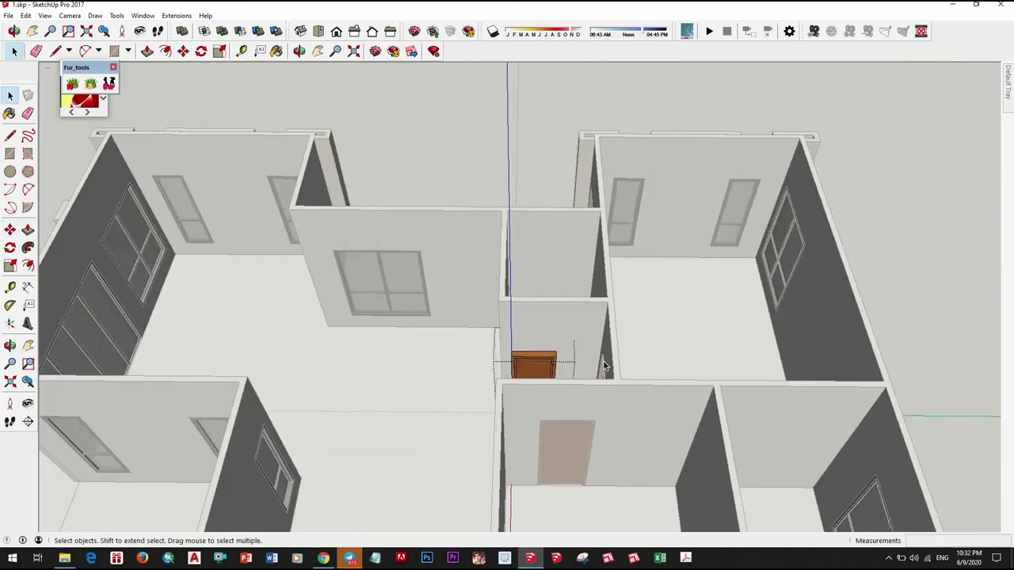
mouse_move(639, 335)
middle_down()
mouse_move(937, 171)
mouse_move(564, 359)
middle_up()
scroll(564, 359, up, 5)
scroll(605, 460, up, 3)
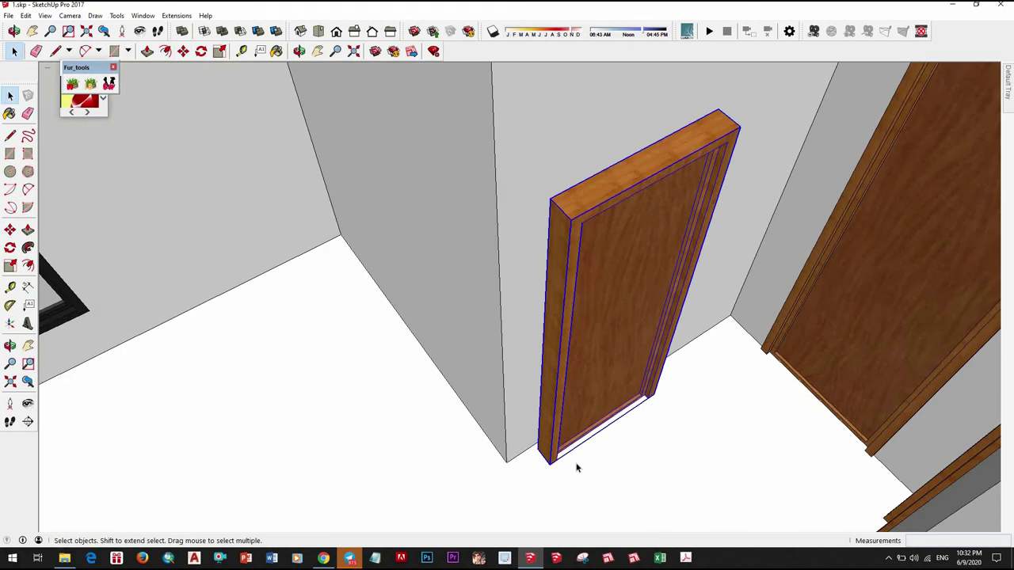
click(547, 463)
click(620, 405)
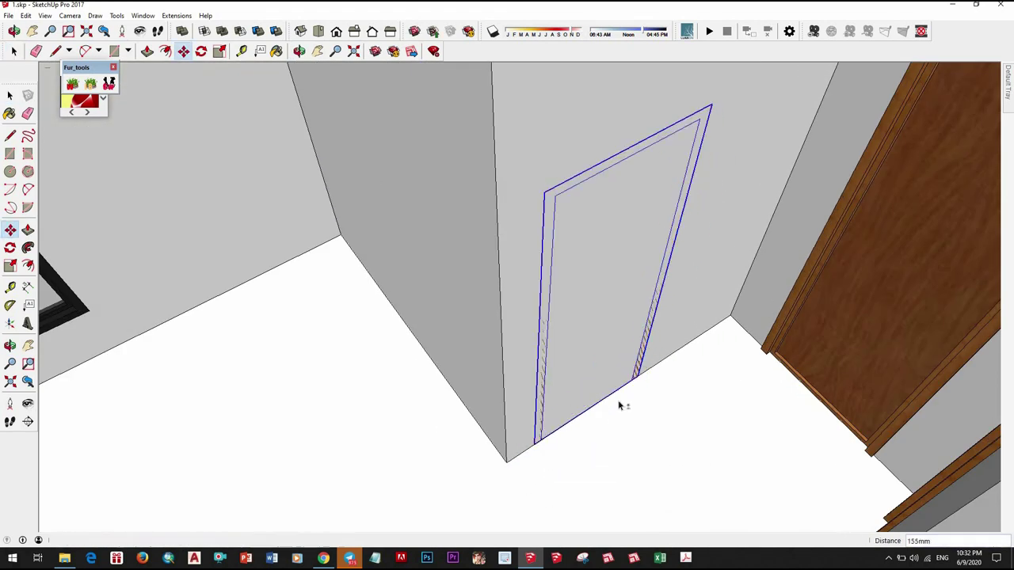
middle_drag(620, 405, 596, 274)
key(space)
key(Escape)
Draw a rectangle inside the frame and push it through to cut a 2200 × 800 mm doorway
key(r)
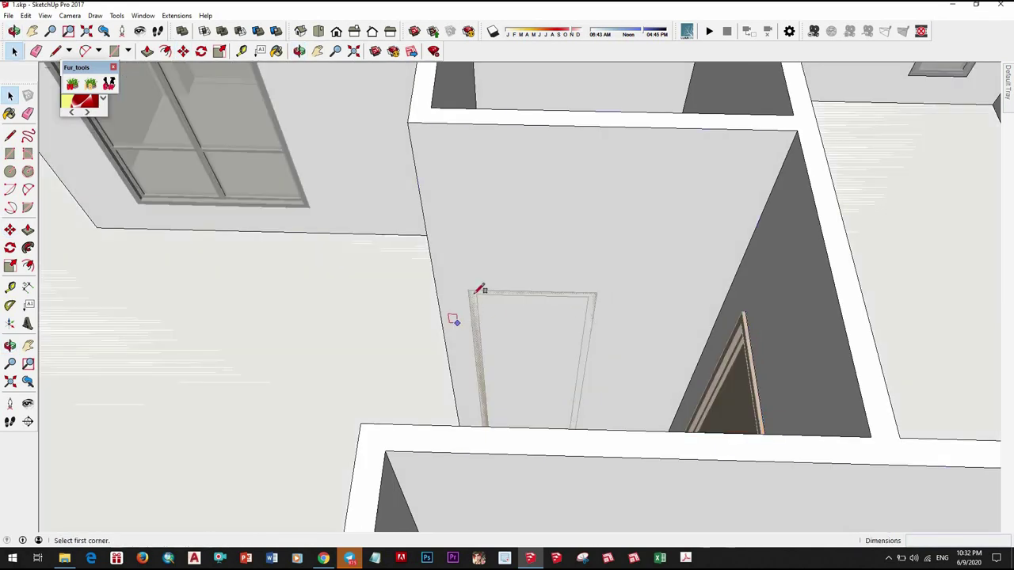
click(467, 289)
mouse_move(467, 289)
middle_down()
mouse_move(581, 446)
mouse_move(586, 437)
middle_up()
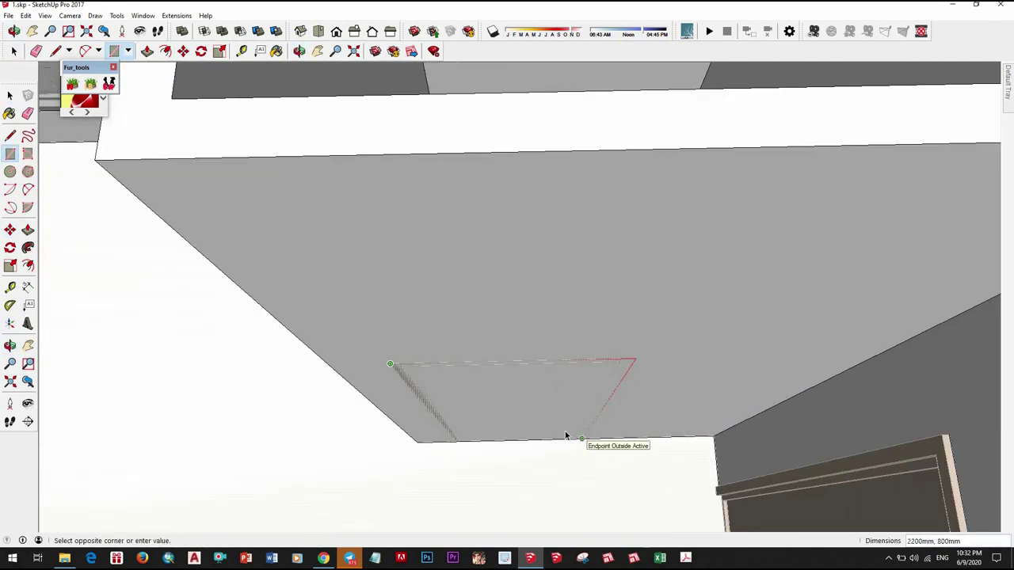
click(531, 413)
click(313, 124)
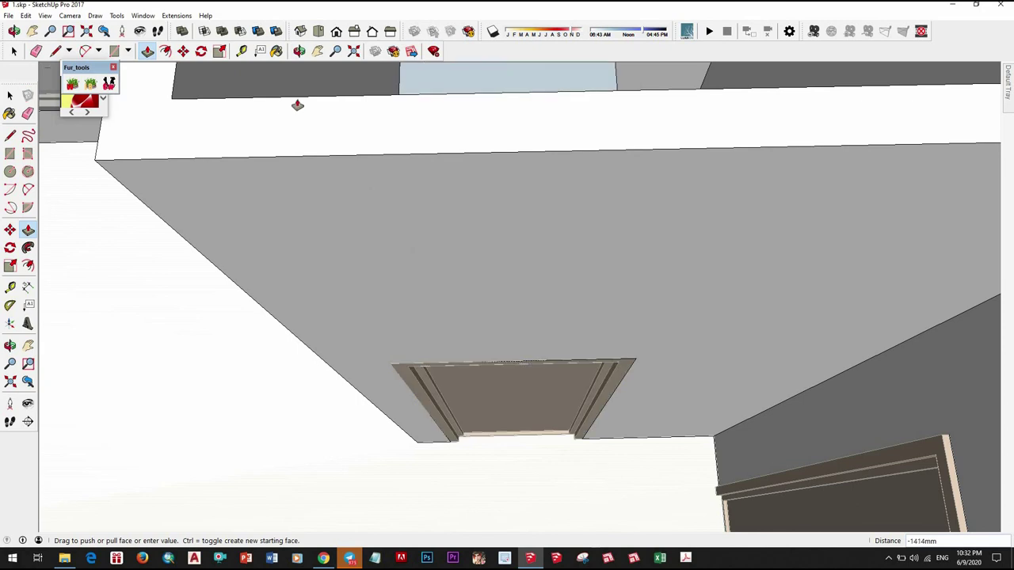
key(space)
Select the brown door and nudge it into the new opening
scroll(794, 267, down, 5)
scroll(795, 269, down, 2)
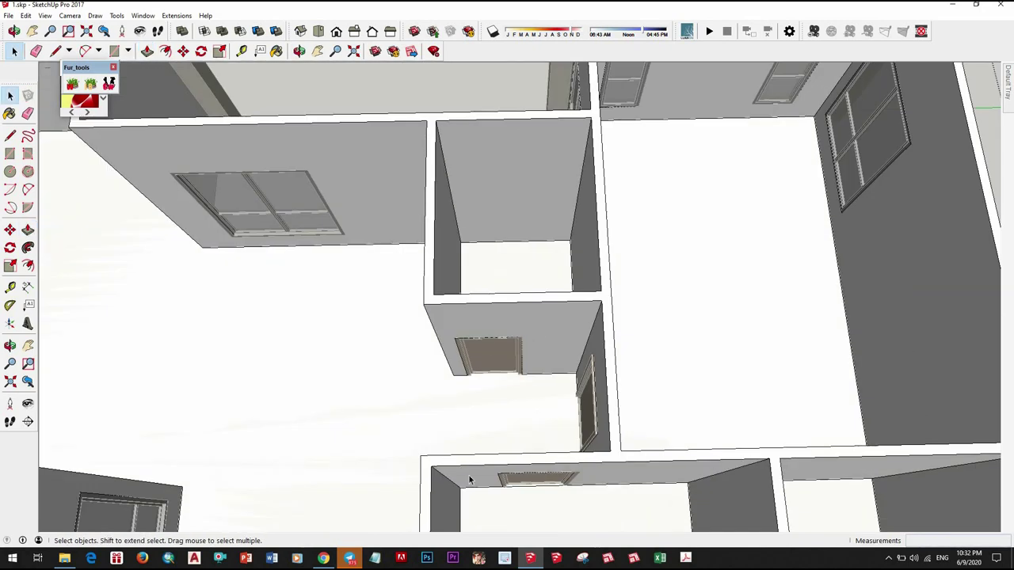
scroll(554, 413, down, 3)
middle_drag(611, 354, 384, 380)
scroll(385, 380, up, 5)
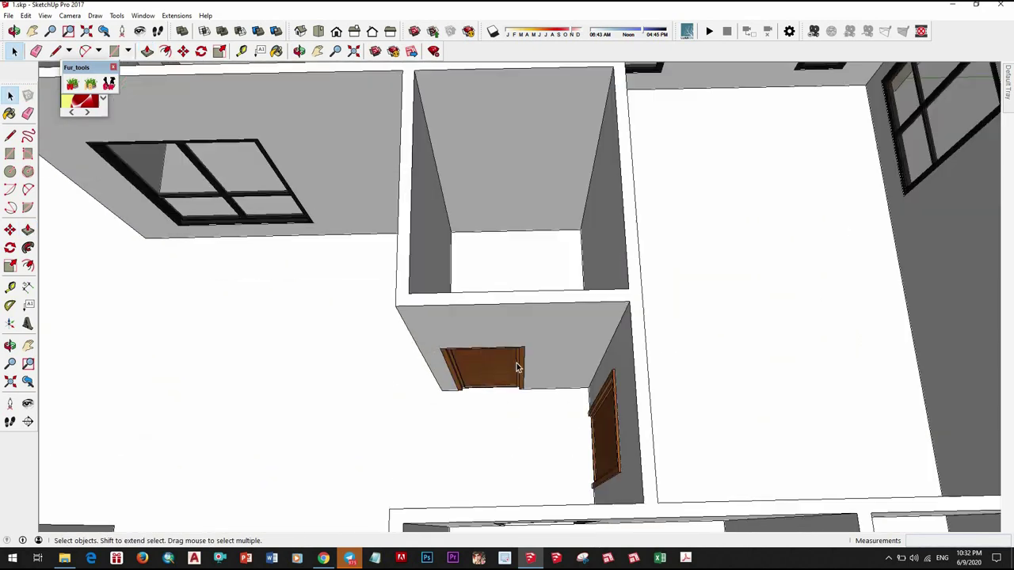
scroll(515, 369, up, 3)
scroll(569, 400, up, 2)
click(569, 399)
scroll(538, 488, up, 3)
click(538, 487)
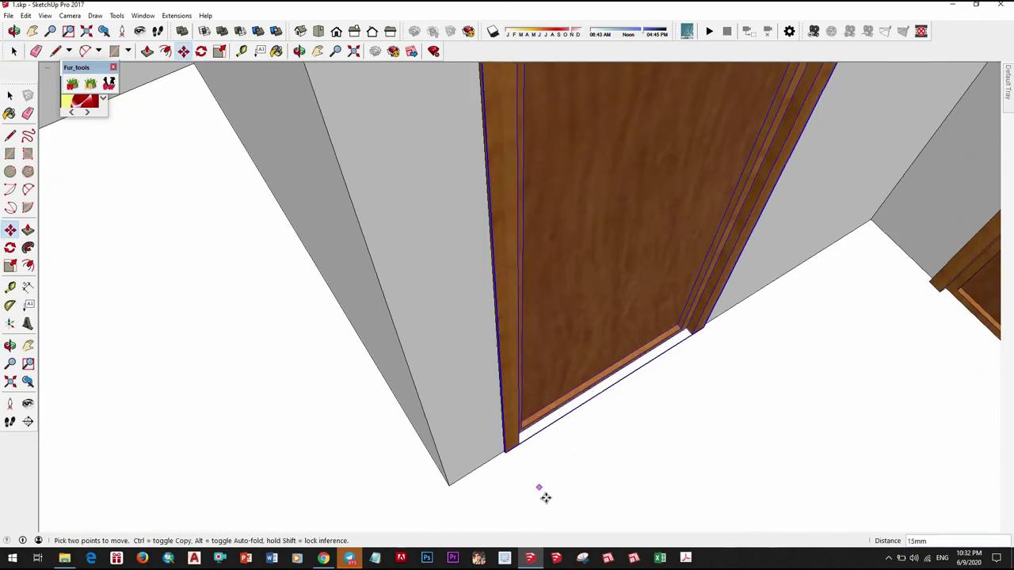
Orbit out to view the whole house
scroll(509, 410, down, 10)
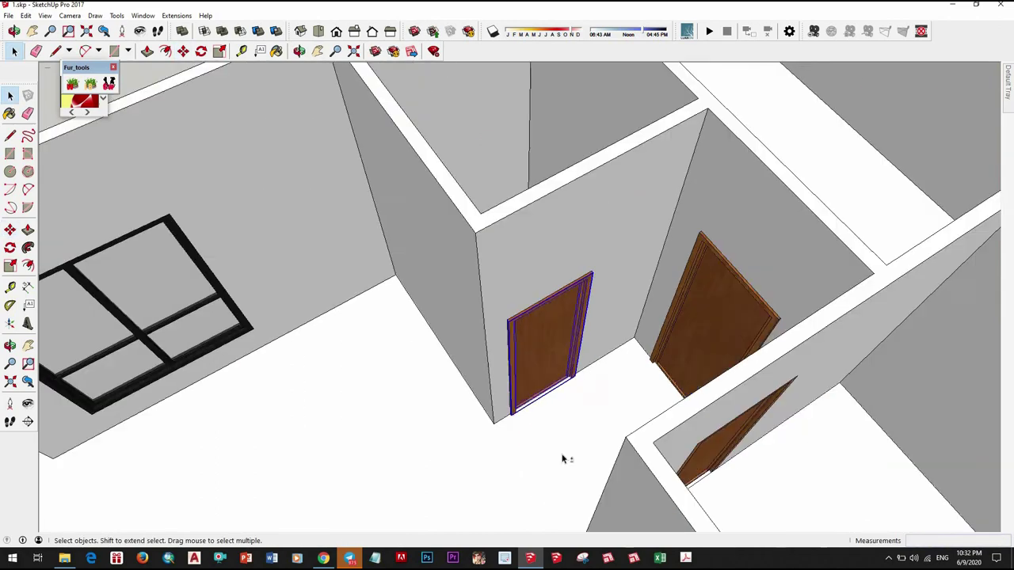
middle_drag(563, 457, 499, 356)
scroll(500, 356, down, 3)
middle_drag(586, 401, 676, 321)
scroll(595, 367, up, 2)
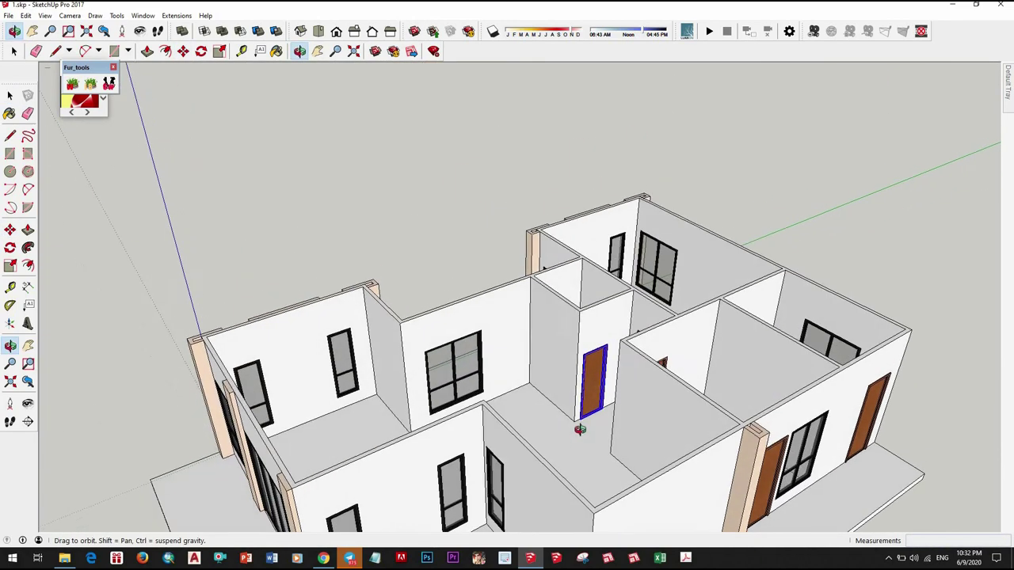
scroll(595, 368, up, 3)
scroll(595, 367, up, 3)
scroll(594, 367, up, 2)
Paint the door panel with a light wood material
click(595, 368)
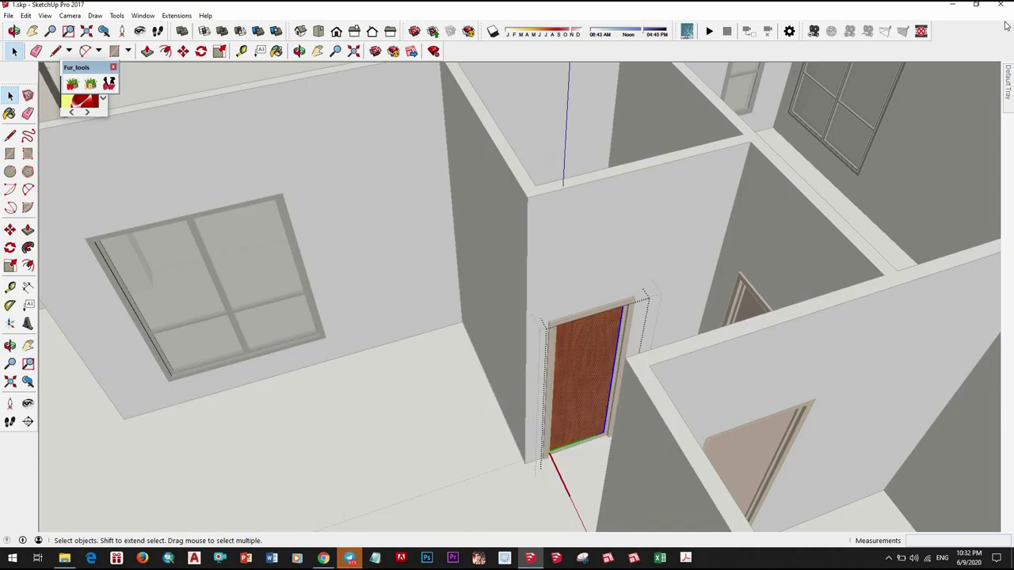
click(895, 291)
click(878, 380)
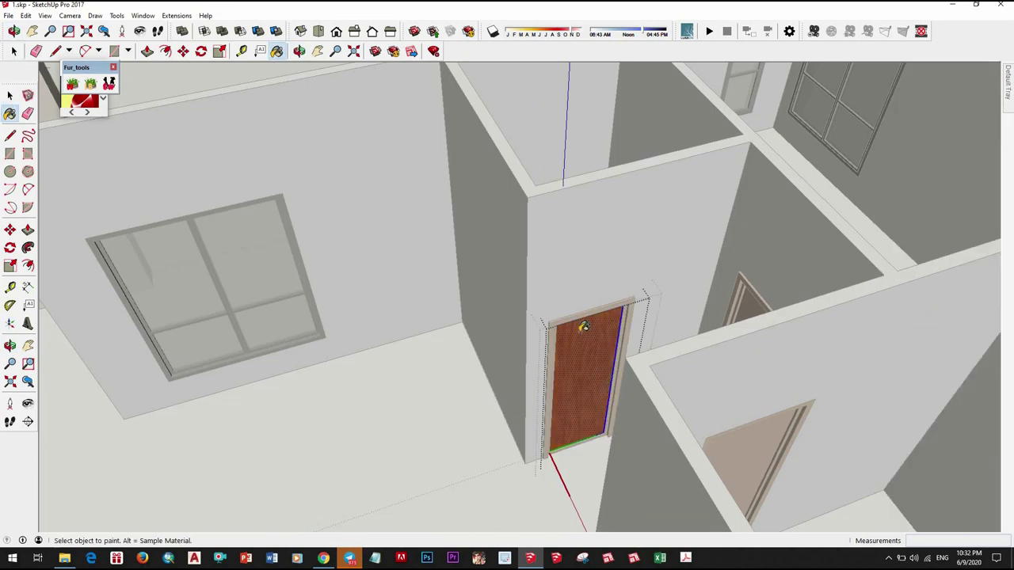
click(584, 325)
mouse_move(583, 324)
middle_down()
mouse_move(815, 255)
mouse_move(847, 257)
middle_up()
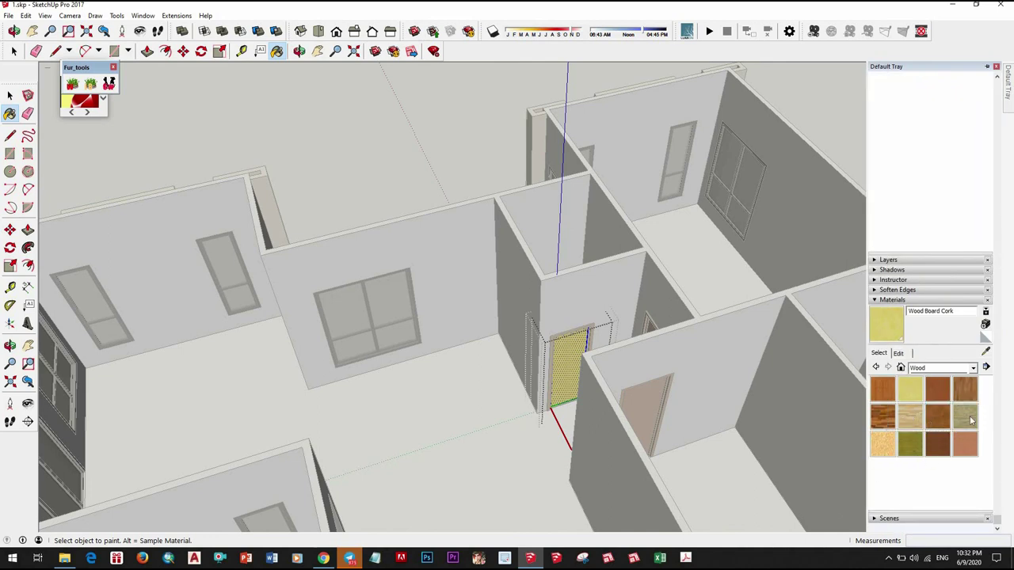
Repaint the door panel with Wood Board Cork
click(926, 425)
click(564, 388)
middle_drag(644, 377, 681, 372)
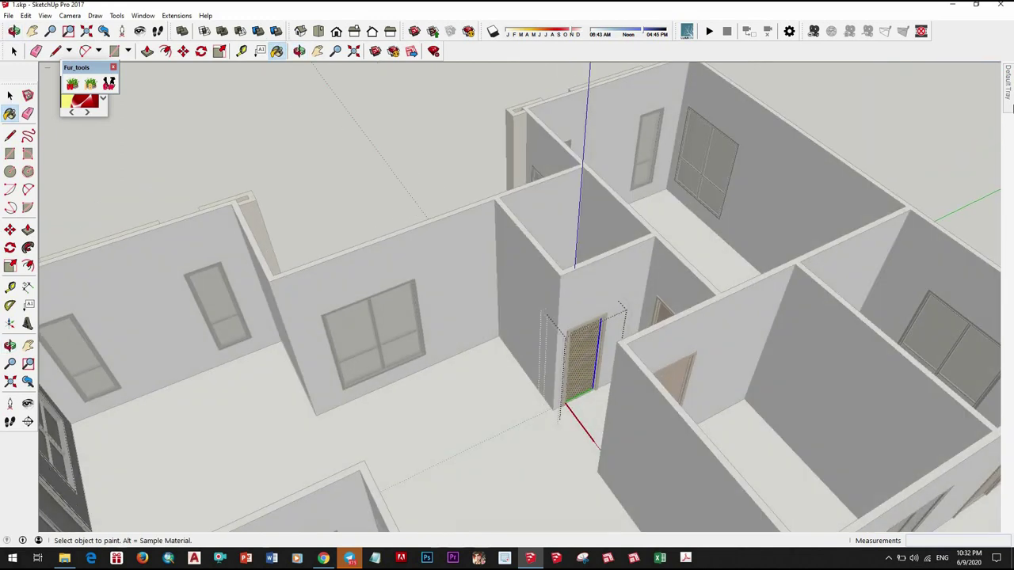
click(912, 394)
scroll(694, 332, down, 3)
Orbit and zoom around the house to a new viewing angle
key(space)
scroll(752, 301, up, 3)
scroll(688, 340, up, 5)
scroll(678, 349, up, 3)
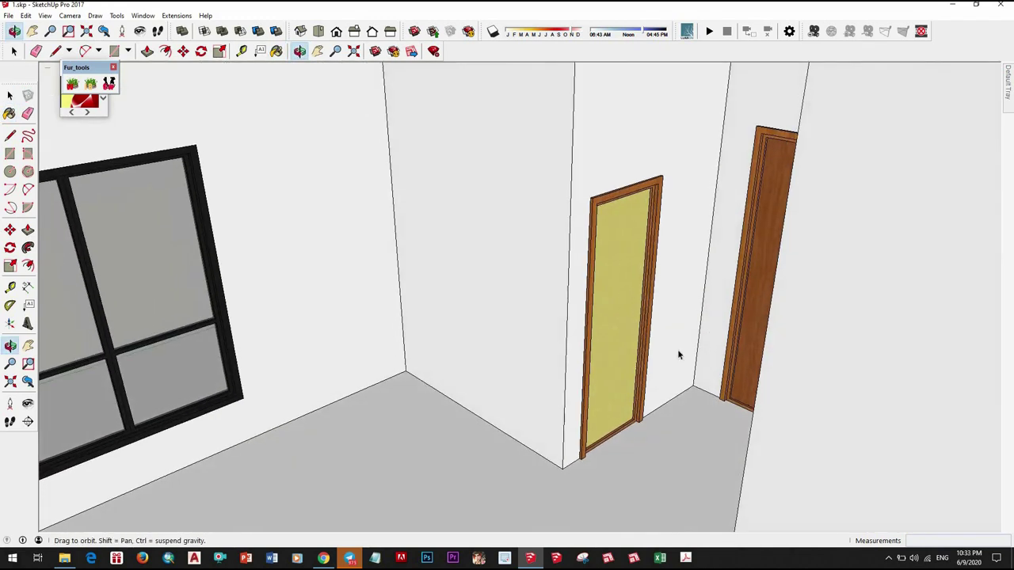
scroll(605, 369, down, 2)
scroll(592, 341, up, 2)
scroll(593, 355, down, 3)
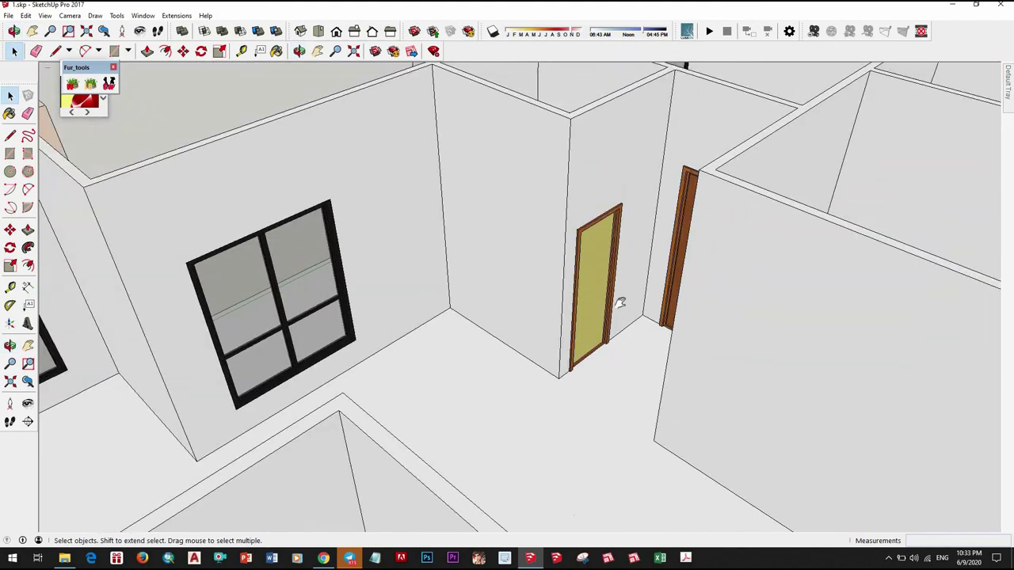
scroll(610, 317, down, 3)
mouse_move(513, 377)
middle_down()
mouse_move(679, 358)
mouse_move(720, 414)
mouse_move(512, 425)
mouse_move(467, 411)
mouse_move(554, 356)
mouse_move(590, 368)
middle_up()
scroll(565, 356, up, 3)
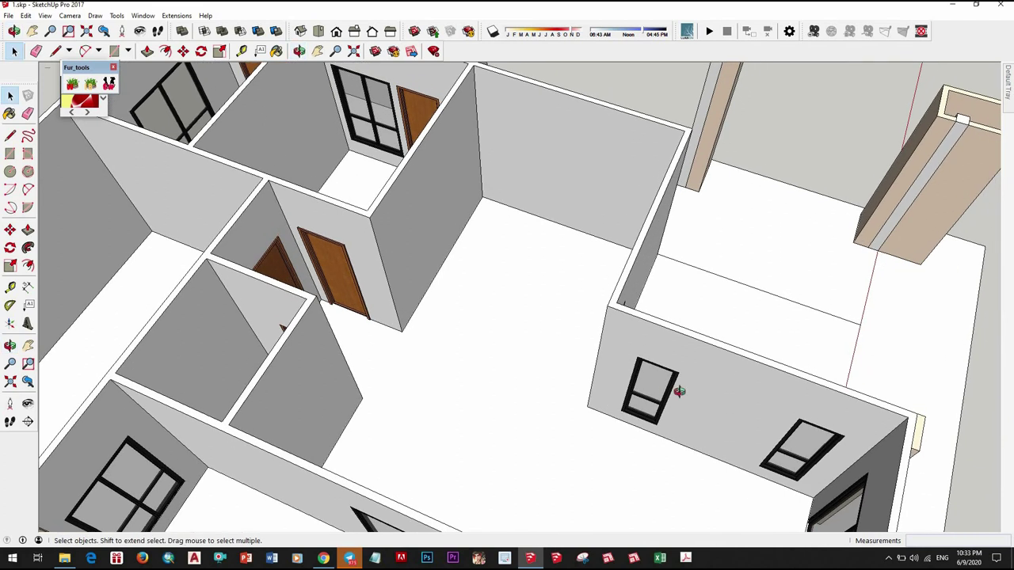
scroll(633, 372, up, 3)
Start a tape-measure guide from the wall edge and orbit close to the room floor
scroll(609, 333, up, 2)
key(t)
click(628, 259)
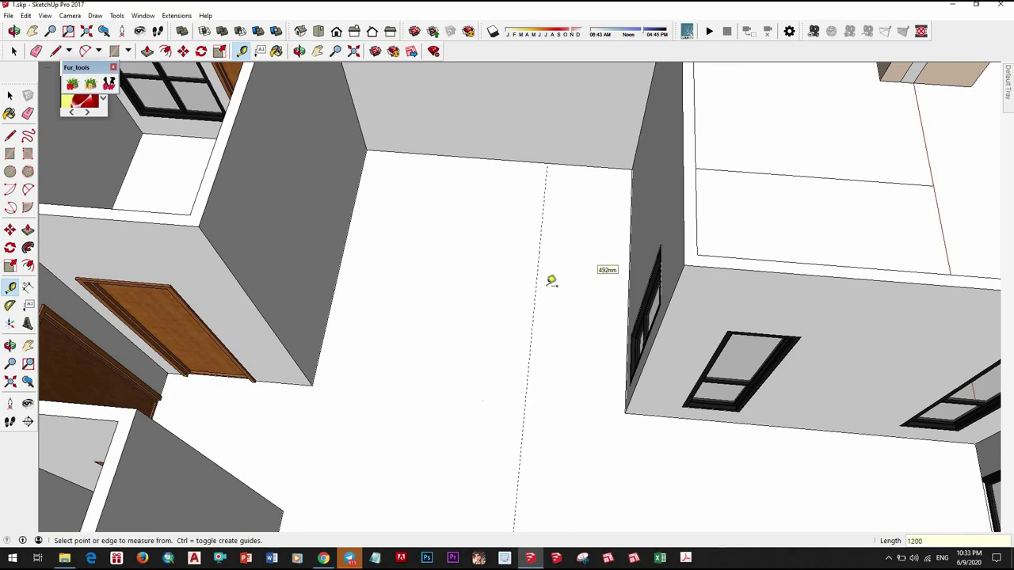
mouse_move(549, 280)
middle_down()
mouse_move(477, 456)
mouse_move(586, 341)
mouse_move(509, 338)
middle_up()
scroll(607, 356, up, 3)
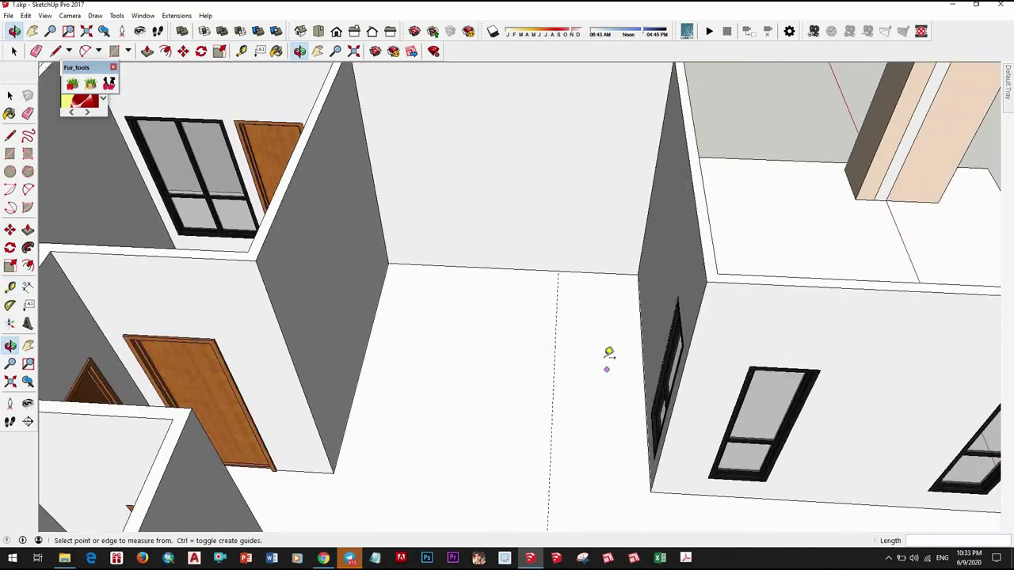
middle_drag(607, 355, 742, 385)
scroll(618, 340, up, 3)
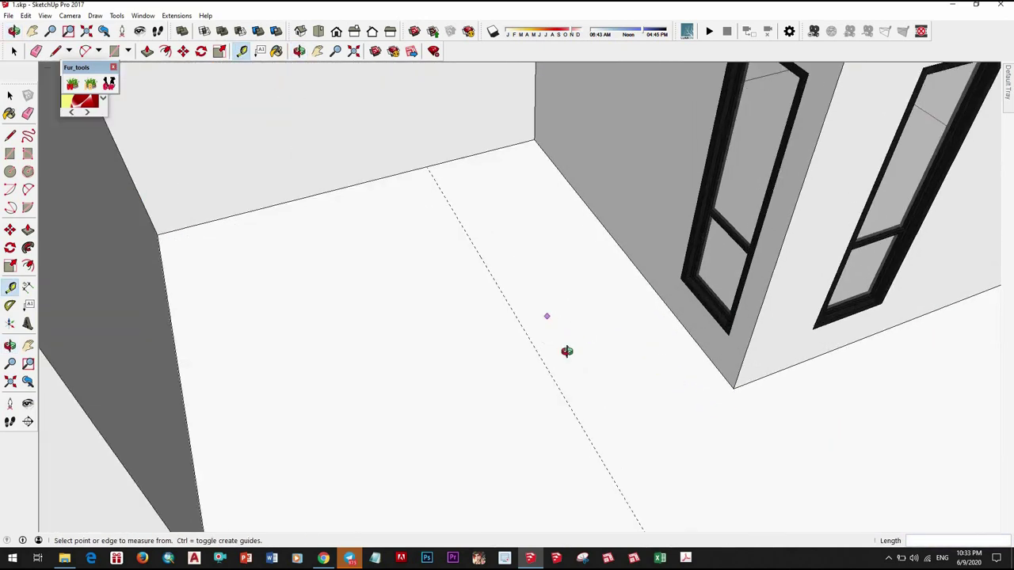
middle_drag(568, 351, 573, 373)
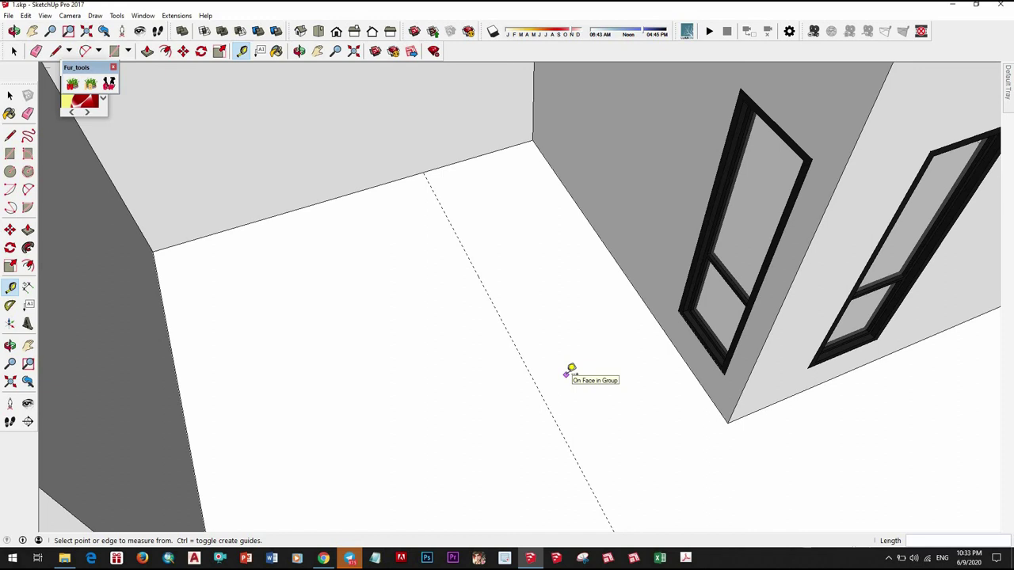
mouse_move(715, 420)
middle_down()
mouse_move(912, 290)
mouse_move(740, 390)
mouse_move(730, 410)
middle_up()
middle_drag(626, 367, 455, 197)
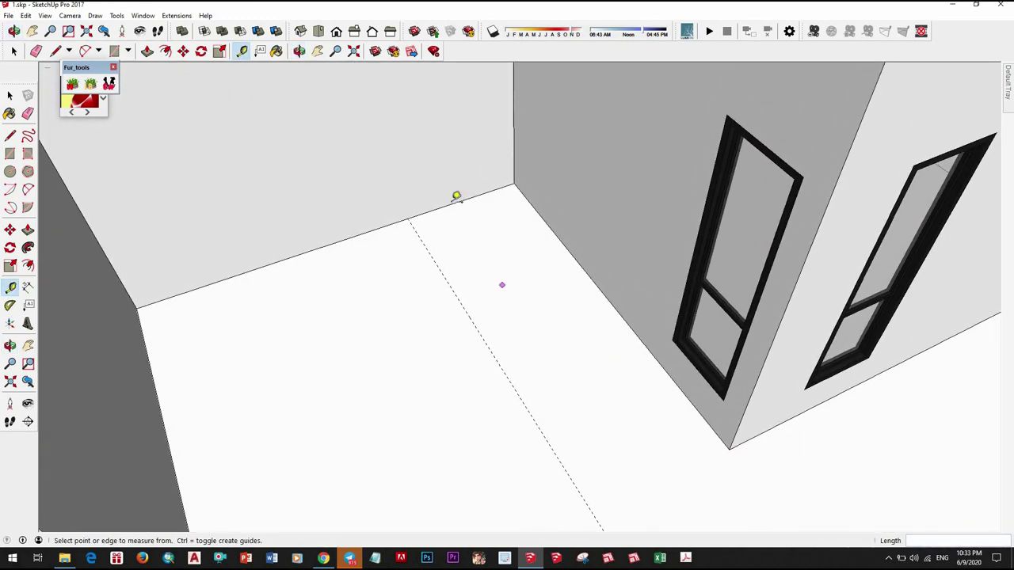
Place a guide across the floor from the back wall and a 233 mm guide along the front wall
click(445, 204)
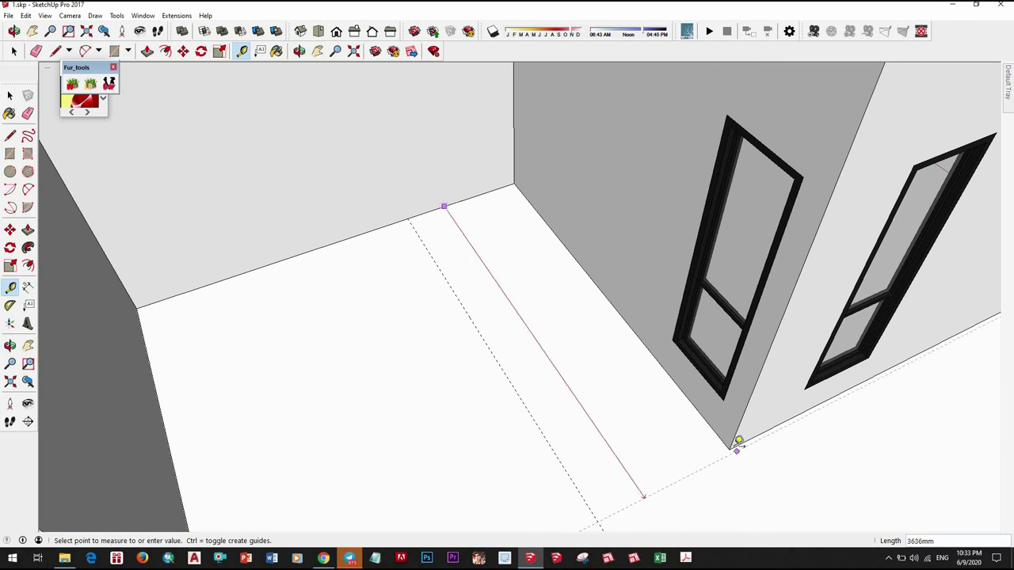
click(737, 442)
click(693, 467)
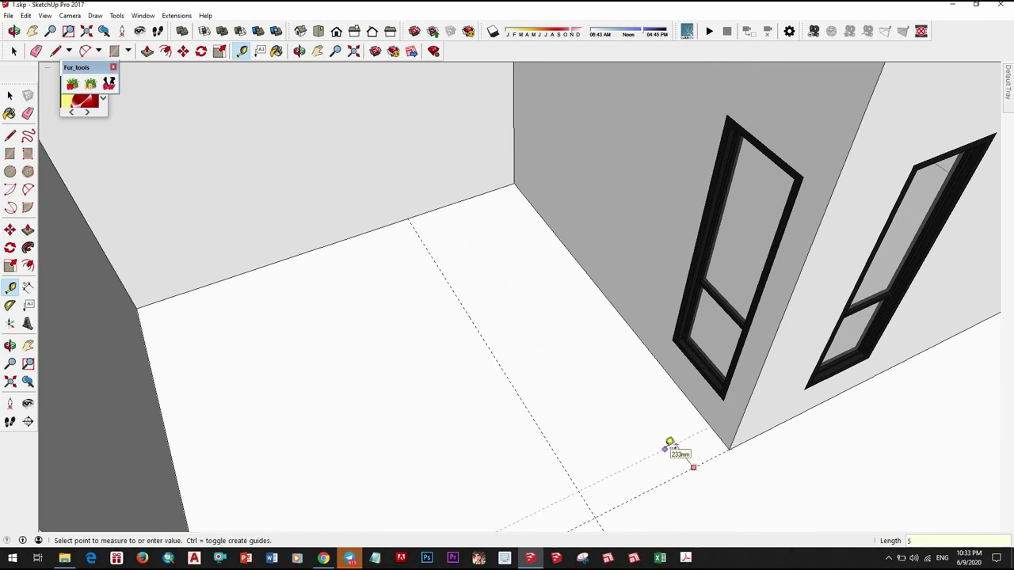
click(670, 443)
middle_drag(721, 452, 760, 456)
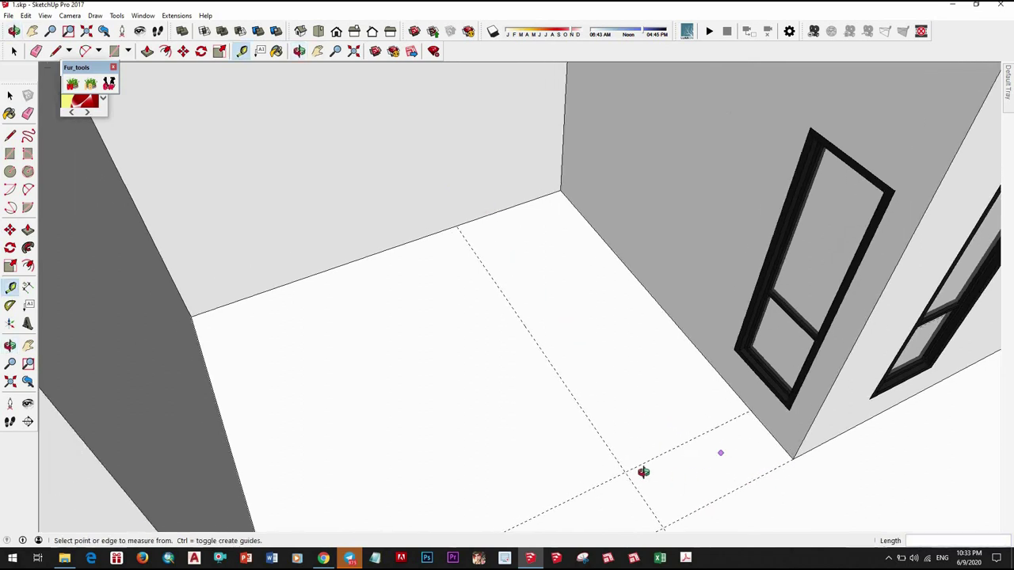
mouse_move(643, 472)
middle_down()
mouse_move(674, 468)
mouse_move(587, 470)
middle_up()
Add a Tape Measure guide 270 from the wall on the living-area floor
click(588, 470)
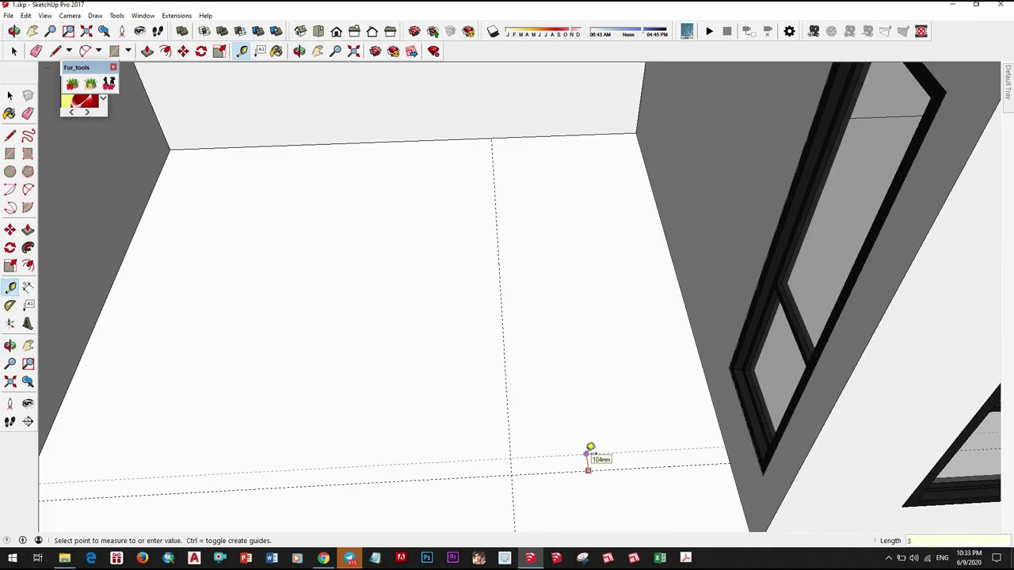
key(space)
mouse_move(582, 468)
middle_down()
mouse_move(713, 547)
mouse_move(692, 475)
middle_up()
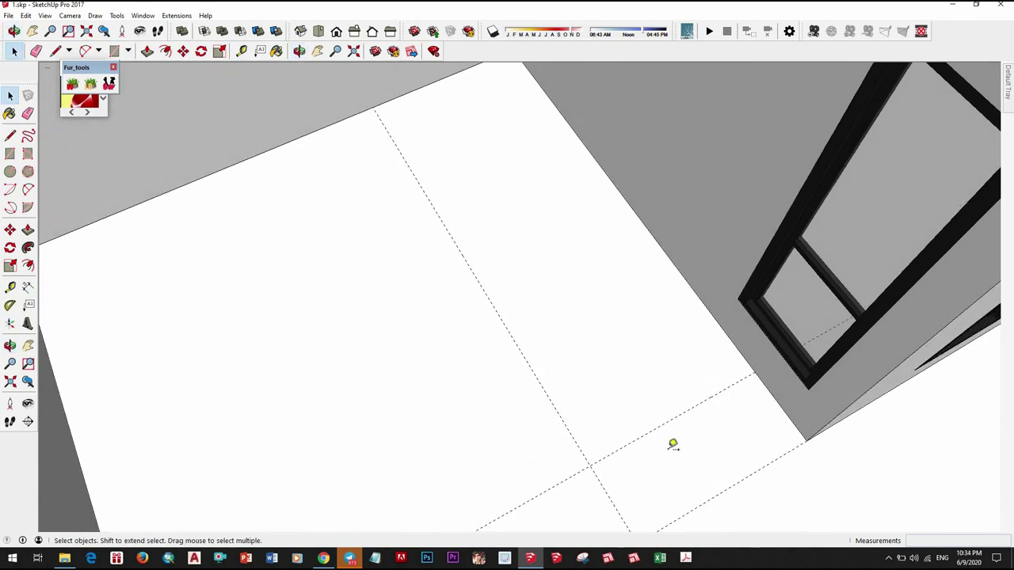
key(t)
click(644, 435)
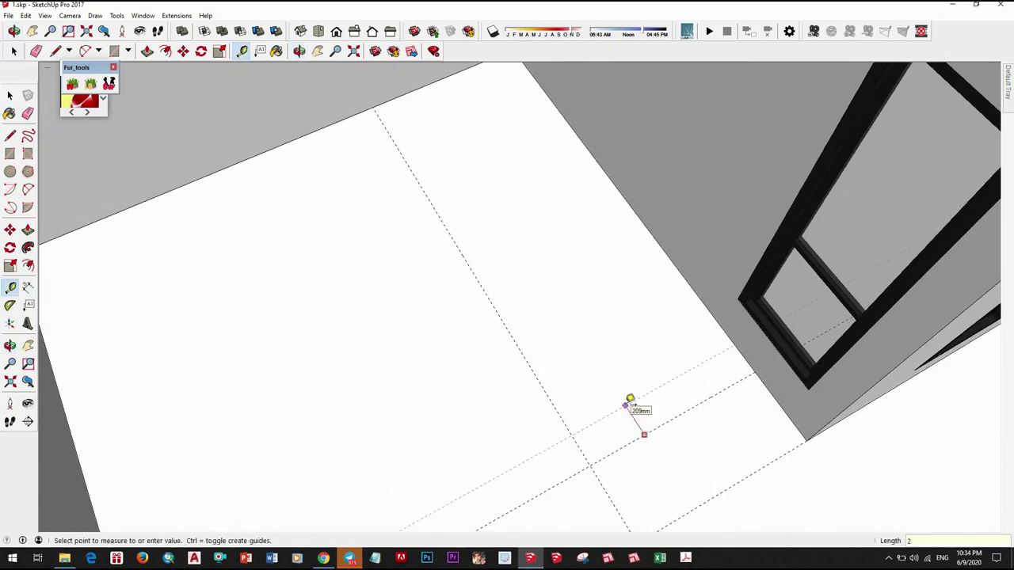
key(Return)
key(space)
Draw a rectangle between the guides and push/pull it up into the first step block
key(r)
click(726, 339)
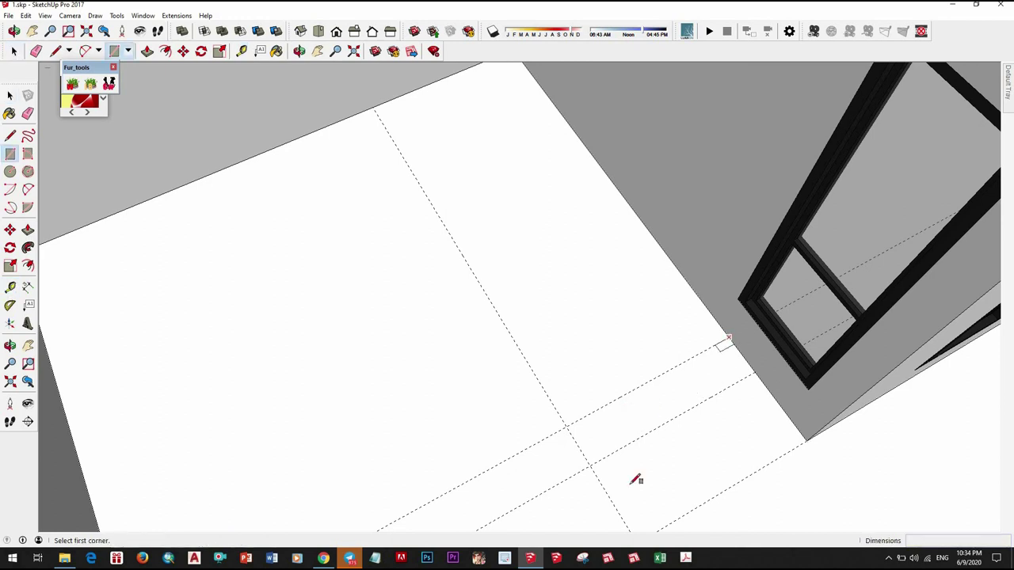
click(592, 471)
key(space)
click(629, 423)
key(p)
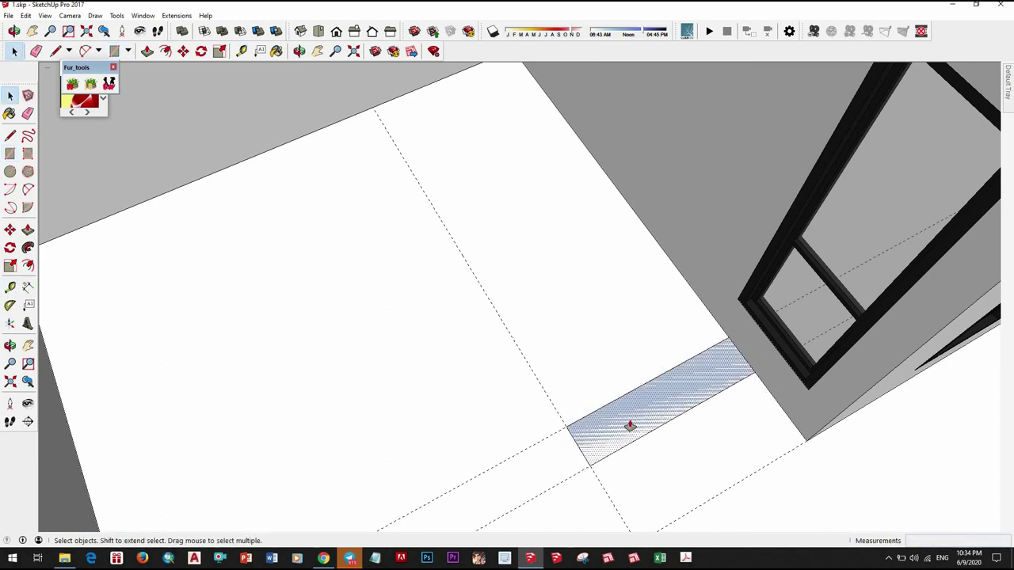
click(628, 423)
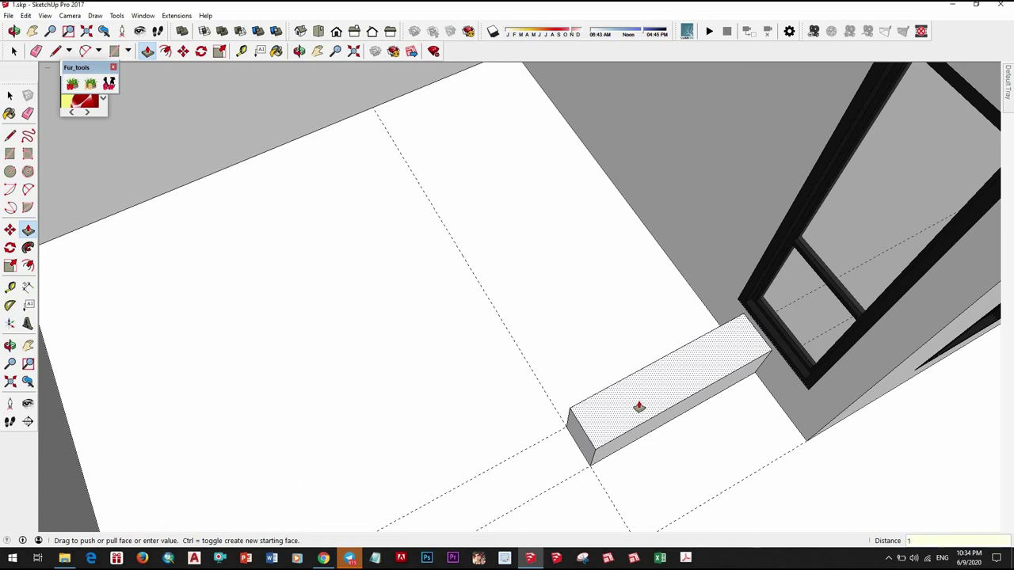
key(Return)
middle_drag(515, 274, 619, 441)
key(space)
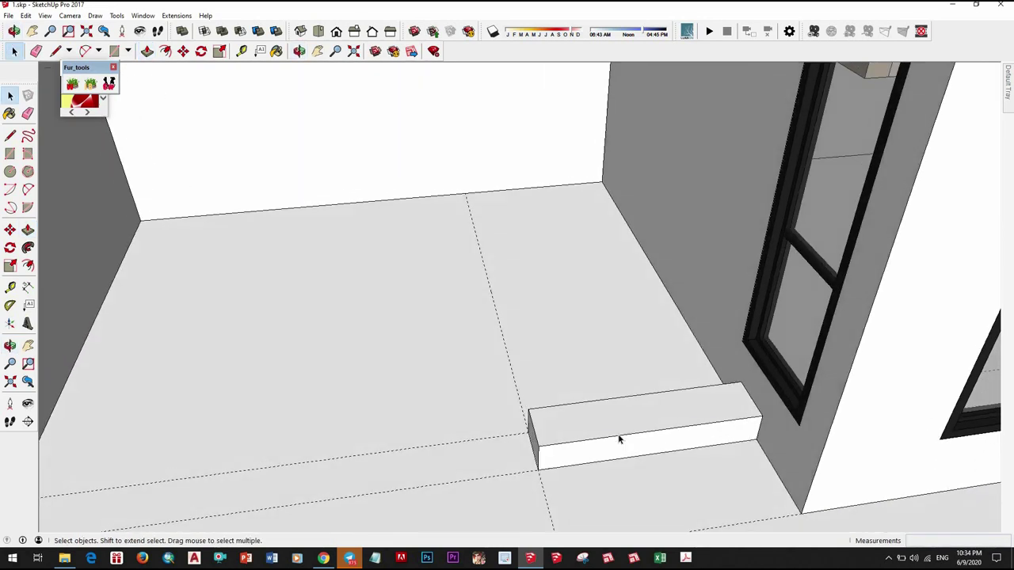
Turn the step block into a component
triple_click(620, 440)
right_click(619, 440)
click(641, 129)
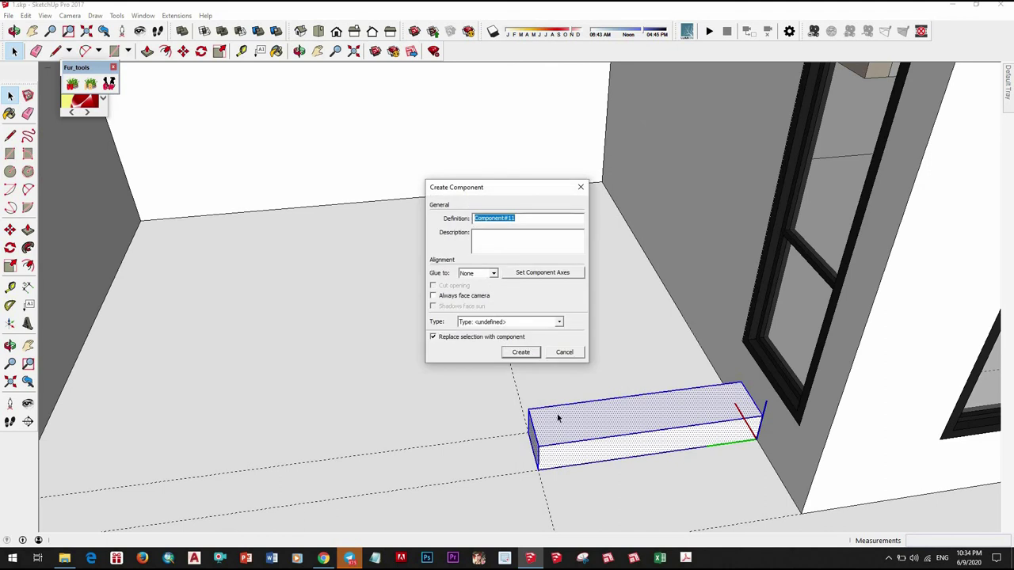
key(Return)
scroll(547, 459, up, 2)
Copy the step up one step with Move+Ctrl and array it x4
key(m)
click(523, 391)
key(ctrl)
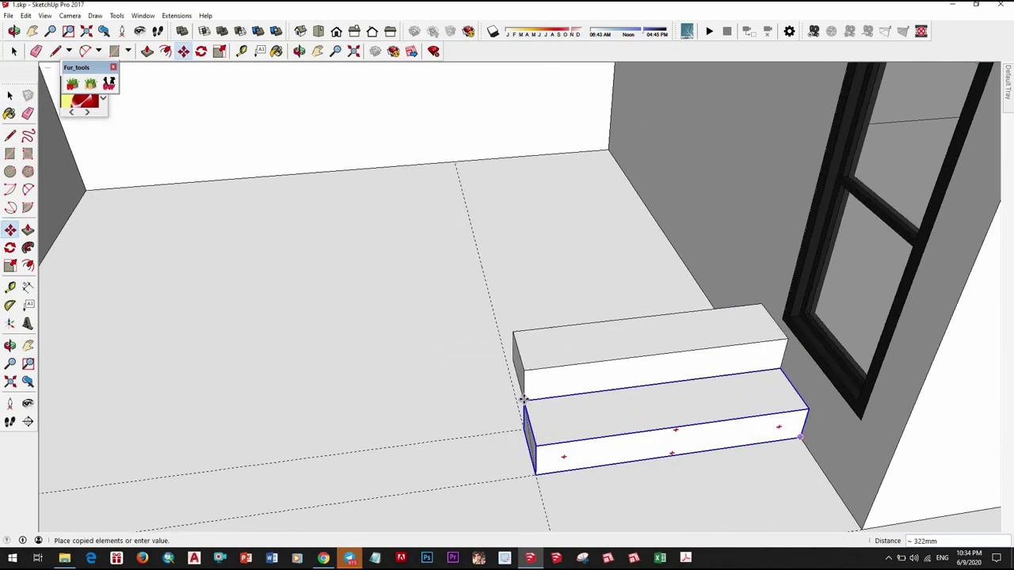
click(523, 400)
text(x4)
key(Return)
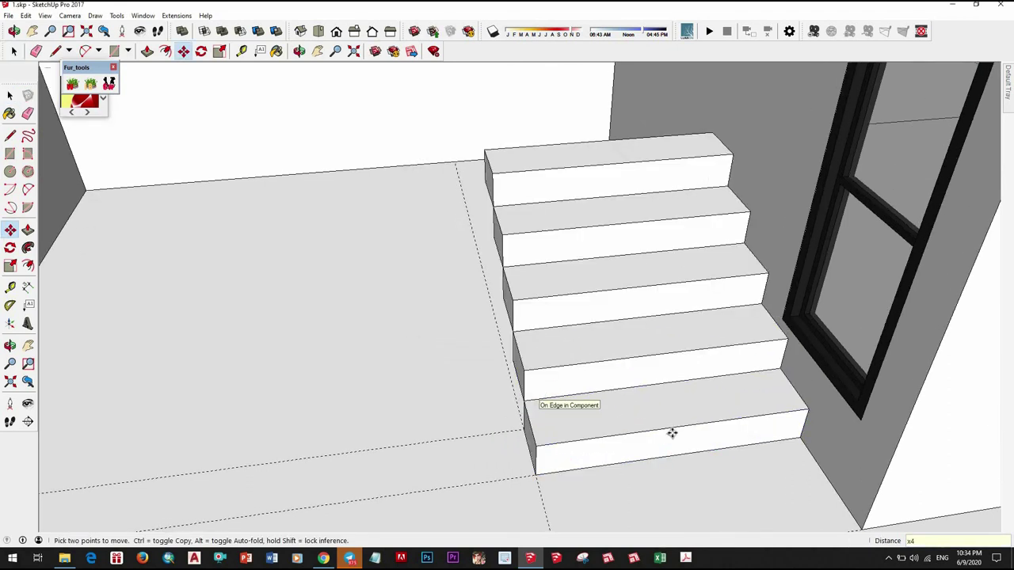
middle_drag(672, 433, 582, 335)
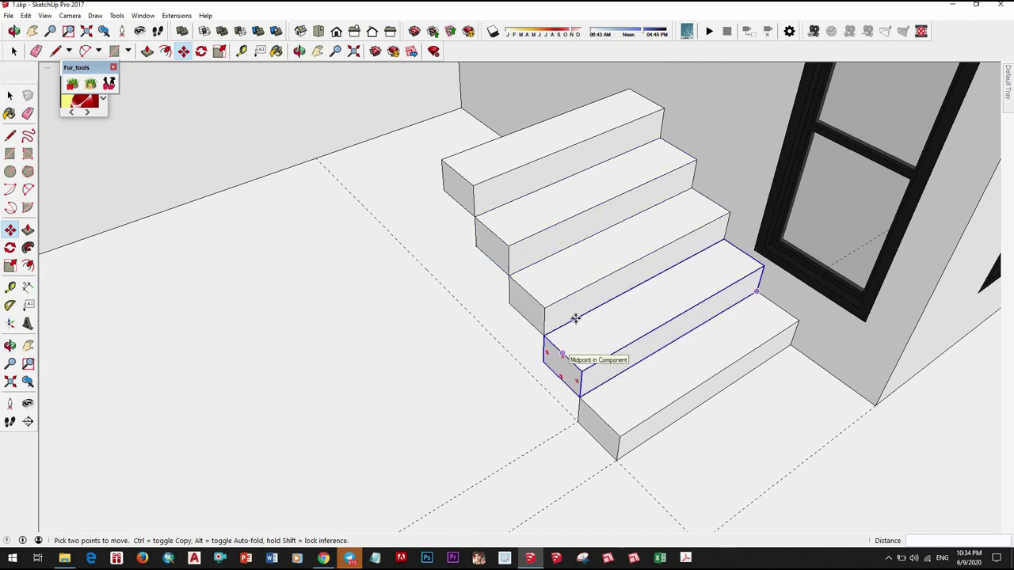
Move the top step to a new position
key(space)
click(469, 199)
key(m)
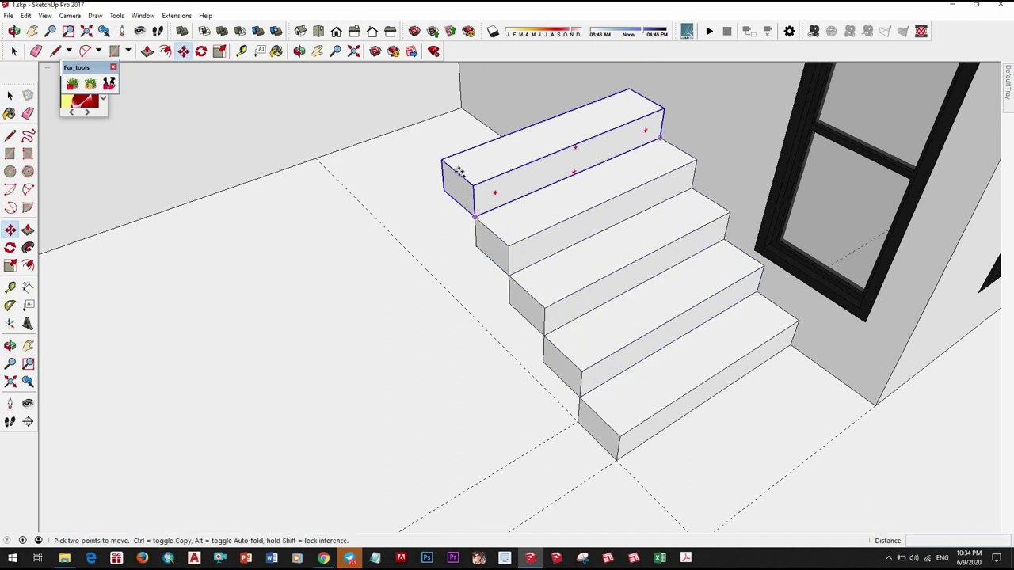
click(459, 171)
click(527, 226)
mouse_move(528, 227)
middle_down()
mouse_move(708, 367)
mouse_move(567, 277)
mouse_move(719, 353)
mouse_move(697, 380)
middle_up()
scroll(689, 407, up, 3)
Select the five lower steps and begin repositioning the flight
key(space)
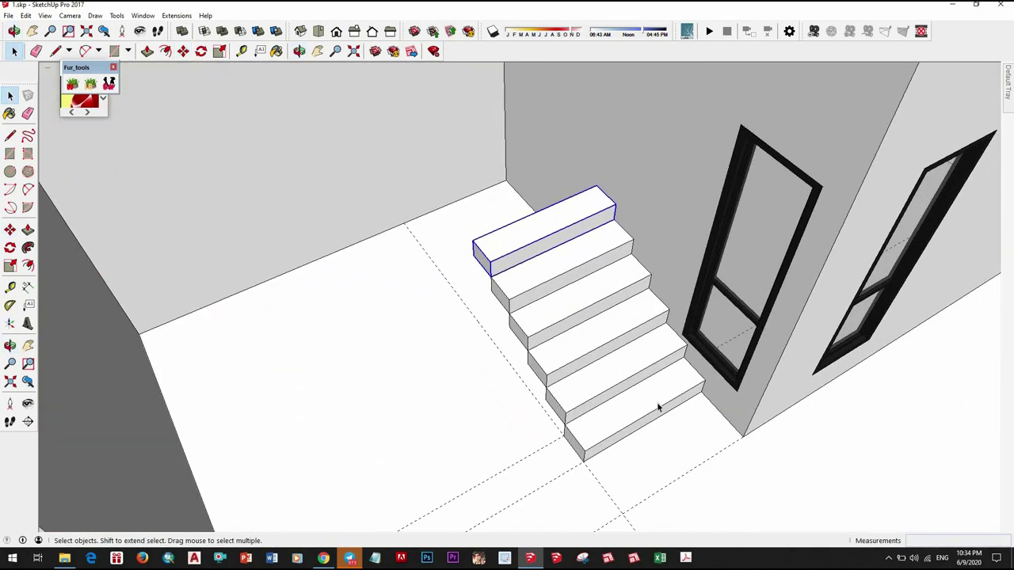
shift+click(582, 277)
shift+click(602, 316)
shift+click(621, 365)
shift+click(634, 396)
shift+click(648, 423)
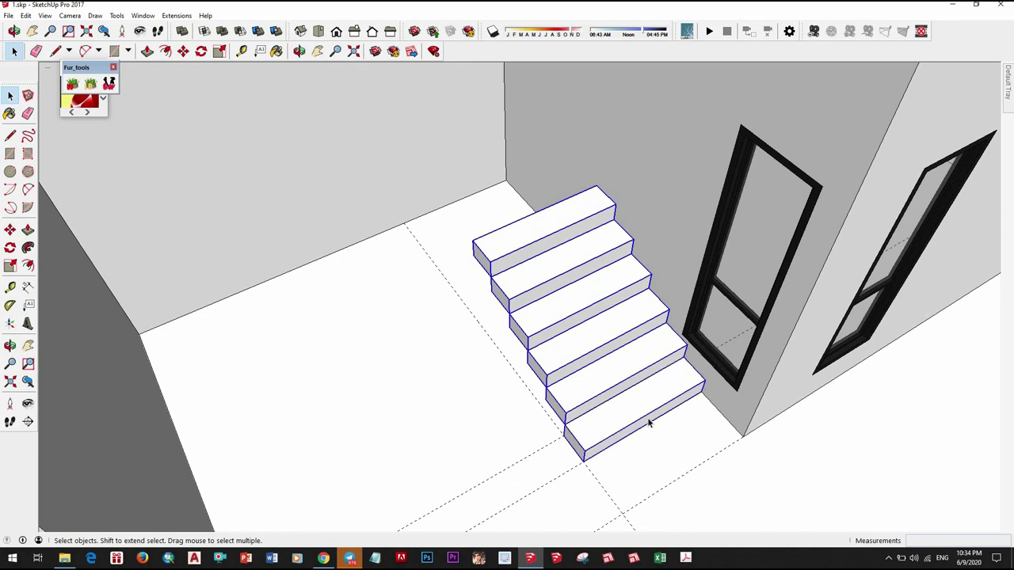
mouse_move(559, 400)
middle_down()
mouse_move(610, 468)
mouse_move(604, 452)
middle_up()
key(m)
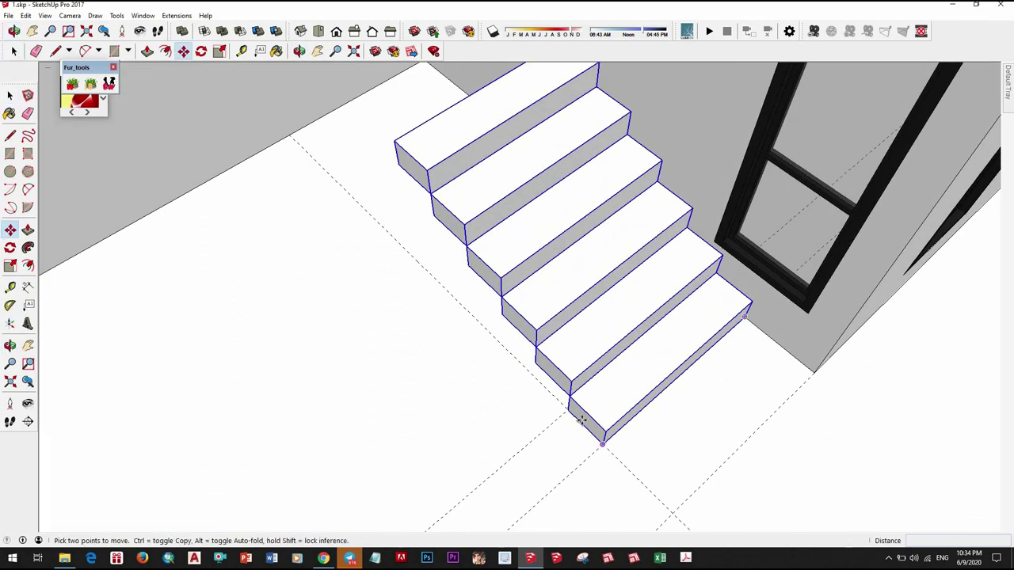
click(599, 424)
key(space)
scroll(615, 476, down, 5)
scroll(654, 424, up, 8)
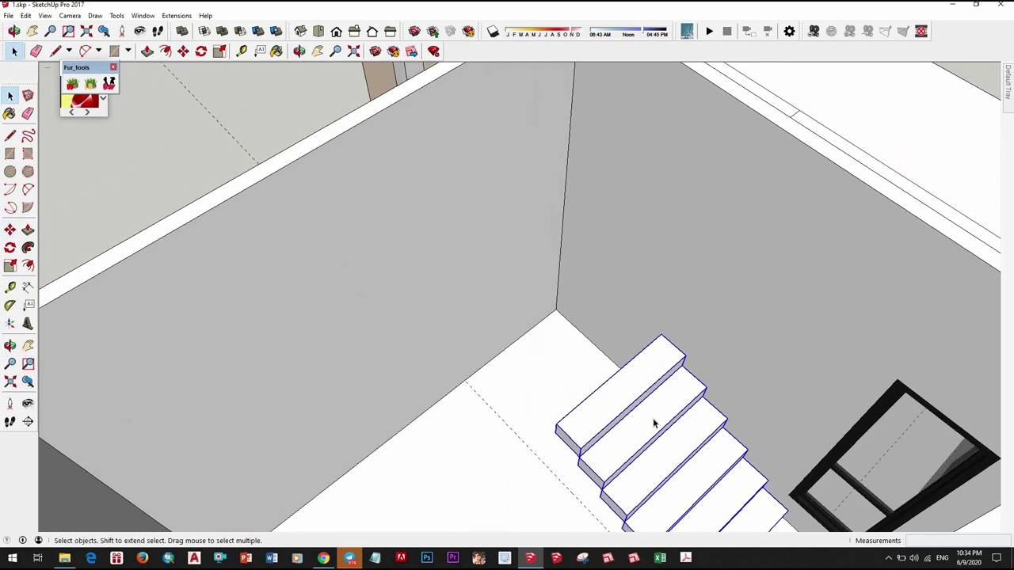
Try a line from the top stair corner, then turn the view to face the stairs
key(l)
click(660, 334)
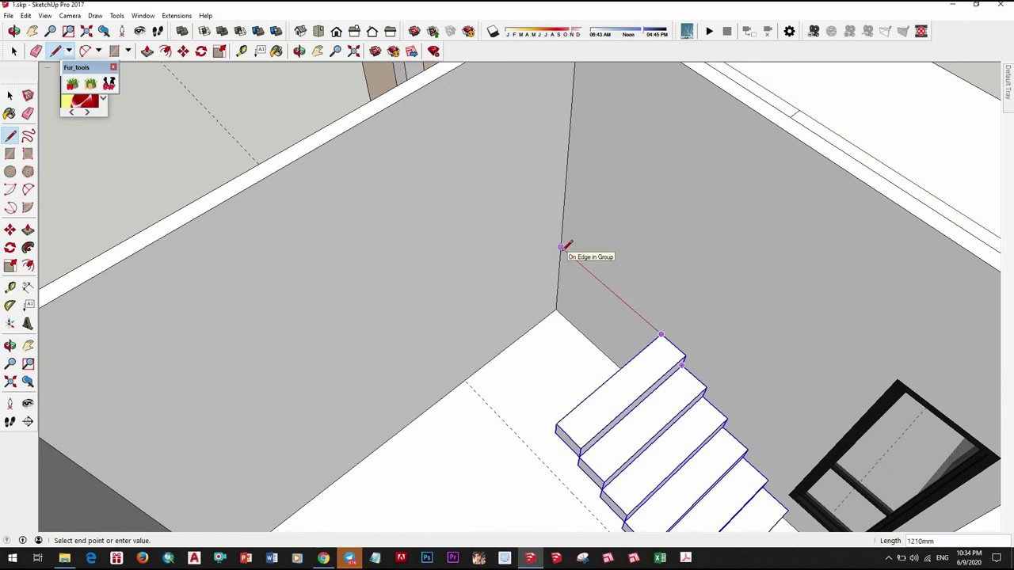
key(space)
scroll(539, 293, down, 3)
mouse_move(516, 339)
middle_down()
mouse_move(309, 226)
mouse_move(563, 355)
mouse_move(536, 325)
mouse_move(623, 393)
mouse_move(527, 351)
middle_up()
Select the five extra steps and erase them
shift+click(532, 360)
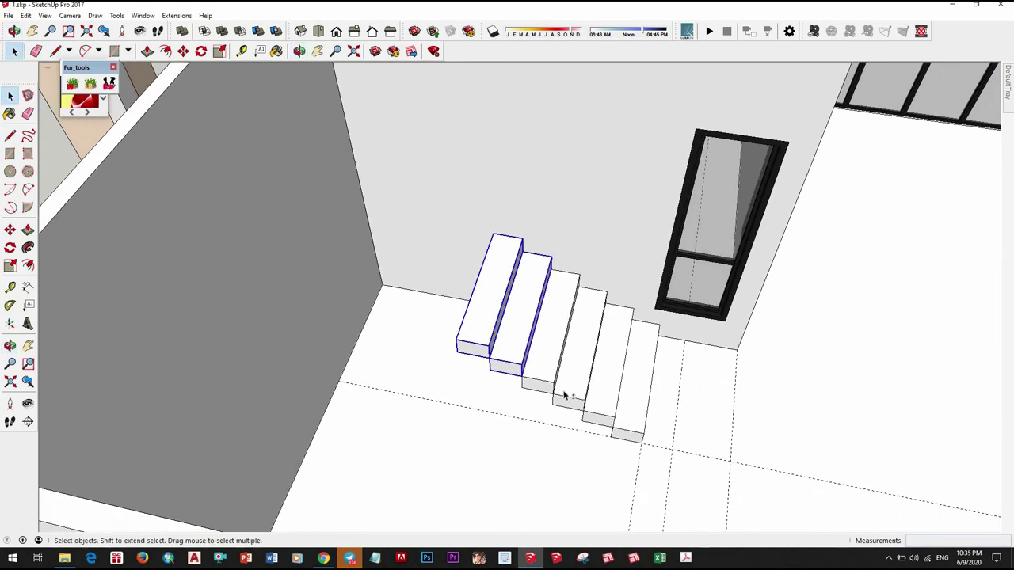
shift+click(565, 394)
shift+click(595, 408)
shift+click(625, 428)
shift+click(607, 405)
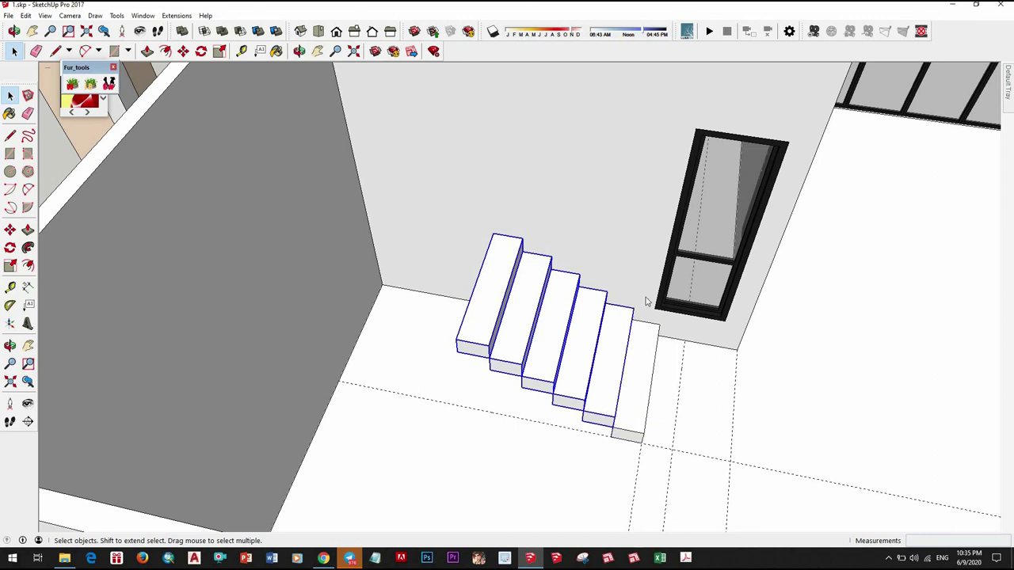
right_click(605, 402)
click(643, 28)
Open the remaining step for editing and drag its side face slightly outward
double_click(642, 385)
middle_drag(662, 421, 650, 388)
key(p)
click(652, 391)
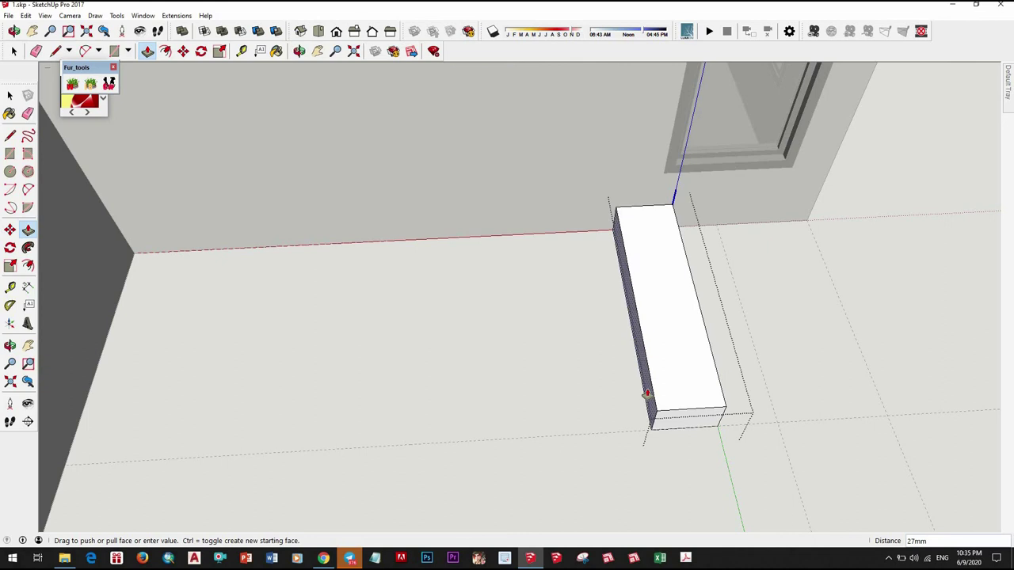
click(664, 401)
key(space)
mouse_move(674, 418)
middle_down()
mouse_move(448, 343)
mouse_move(625, 443)
mouse_move(417, 376)
middle_up()
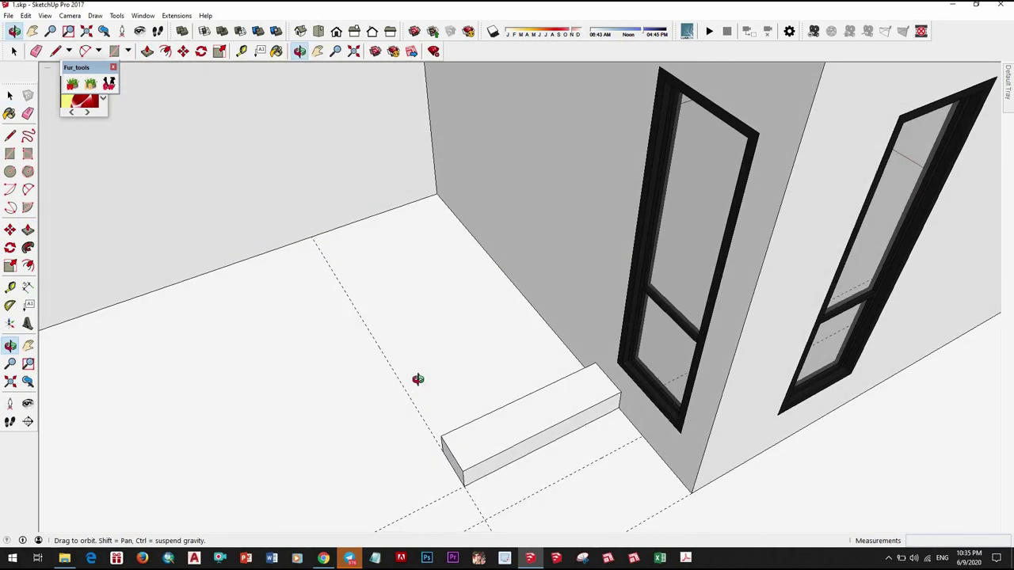
mouse_move(494, 407)
middle_down()
mouse_move(568, 456)
mouse_move(636, 467)
mouse_move(571, 446)
mouse_move(627, 443)
mouse_move(645, 416)
middle_up()
Push/pull the step's side face out by exactly 10mm
key(space)
key(p)
drag(629, 419, 627, 421)
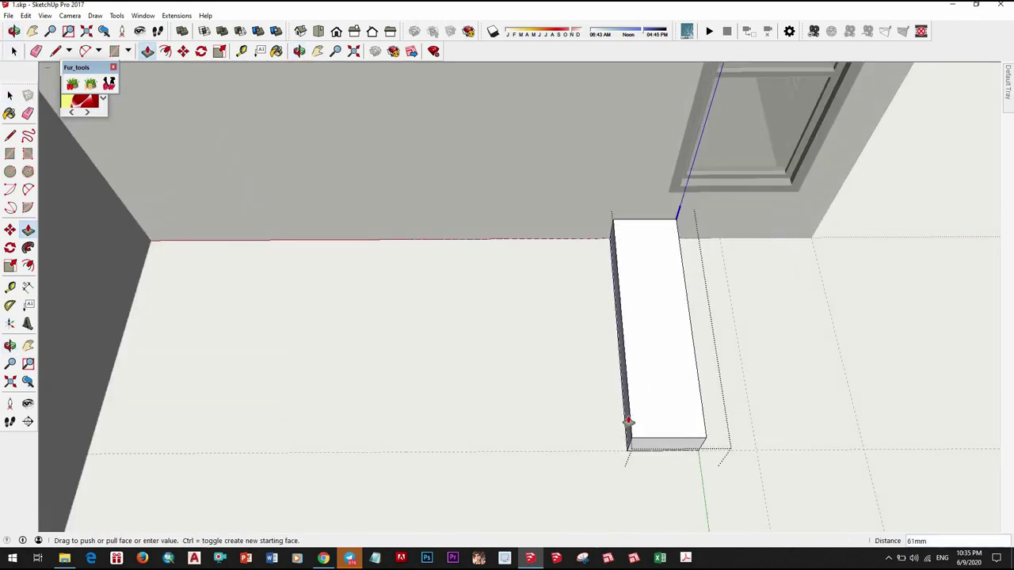
text(10)
key(Return)
scroll(631, 420, down, 2)
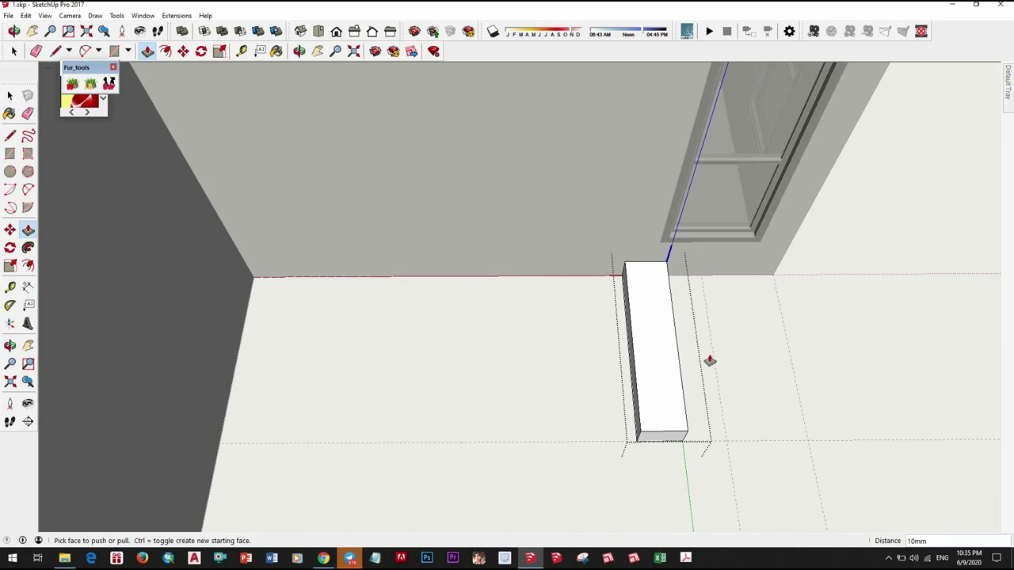
Inspect the step from other angles and reselect it
mouse_move(710, 357)
middle_down()
mouse_move(674, 369)
mouse_move(790, 374)
mouse_move(532, 398)
middle_up()
key(space)
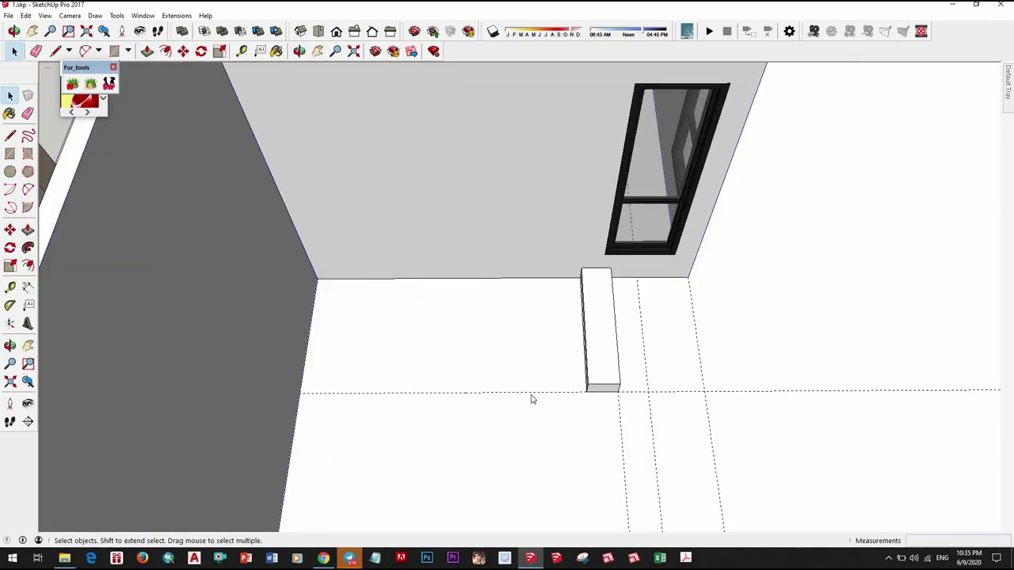
right_click(502, 111)
key(Escape)
click(617, 349)
mouse_move(500, 414)
middle_down()
mouse_move(565, 441)
mouse_move(566, 346)
mouse_move(579, 370)
middle_up()
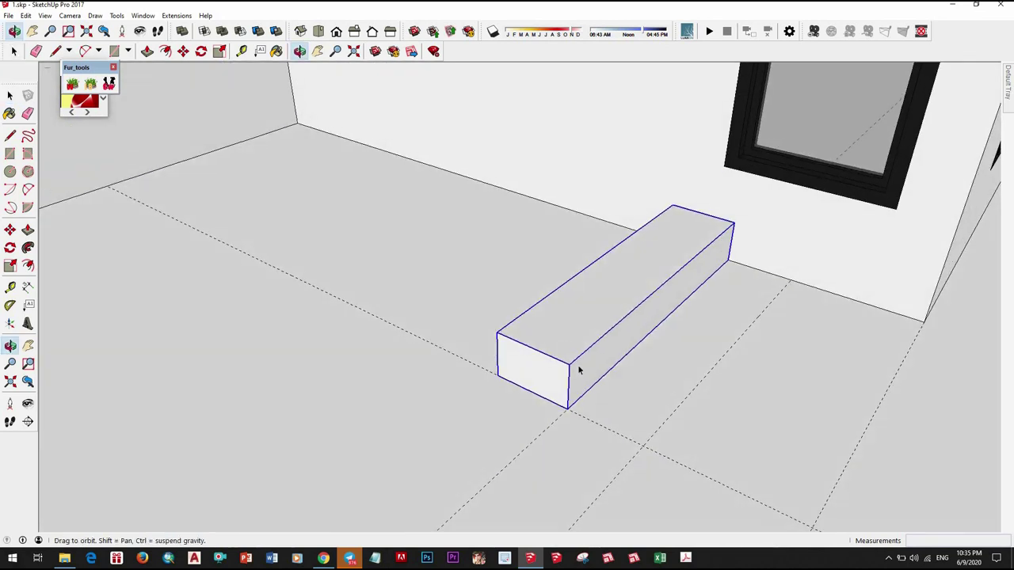
Copy the step from its bottom front corner to its top back corner, repeated x6
key(l)
click(568, 365)
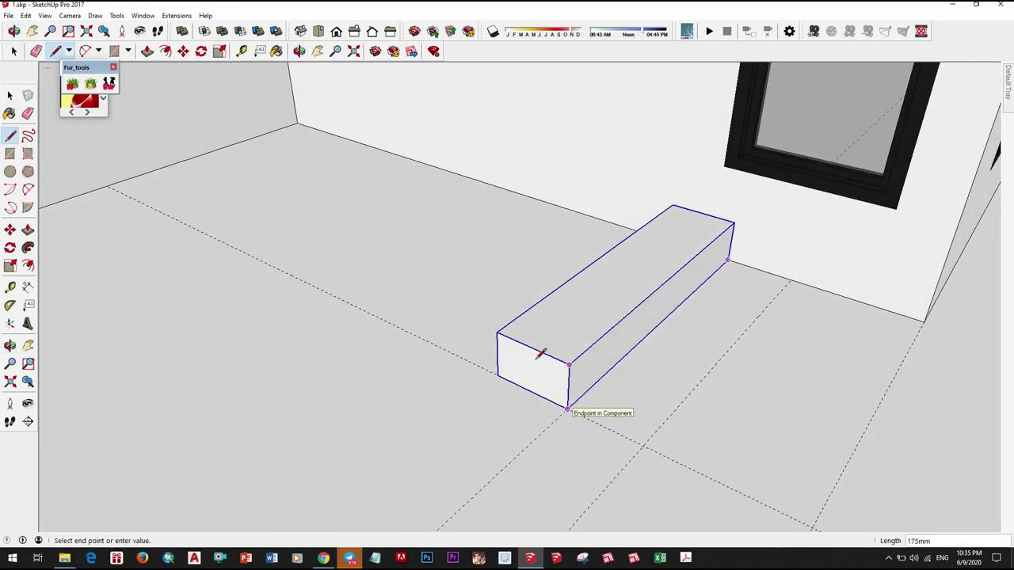
key(Escape)
key(m)
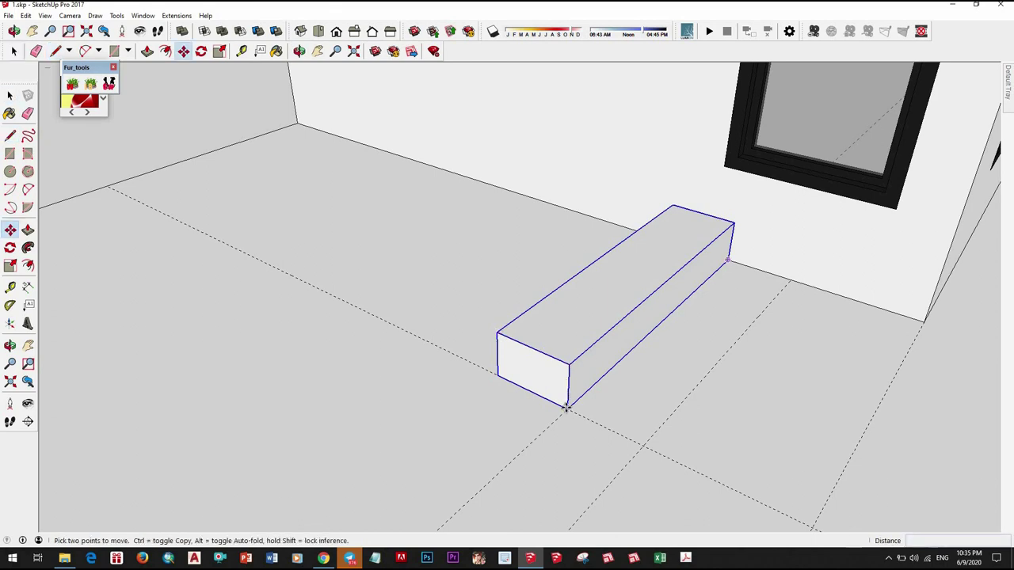
key(ctrl)
click(566, 407)
click(502, 332)
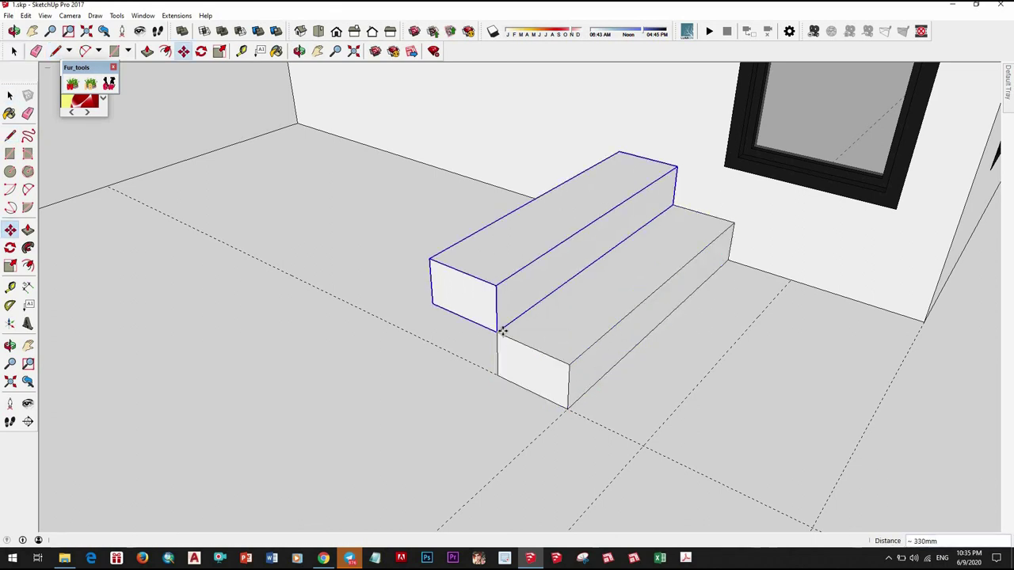
text(6)
key(Return)
Orbit to review the new staircase and its top step
key(space)
middle_drag(547, 441, 452, 253)
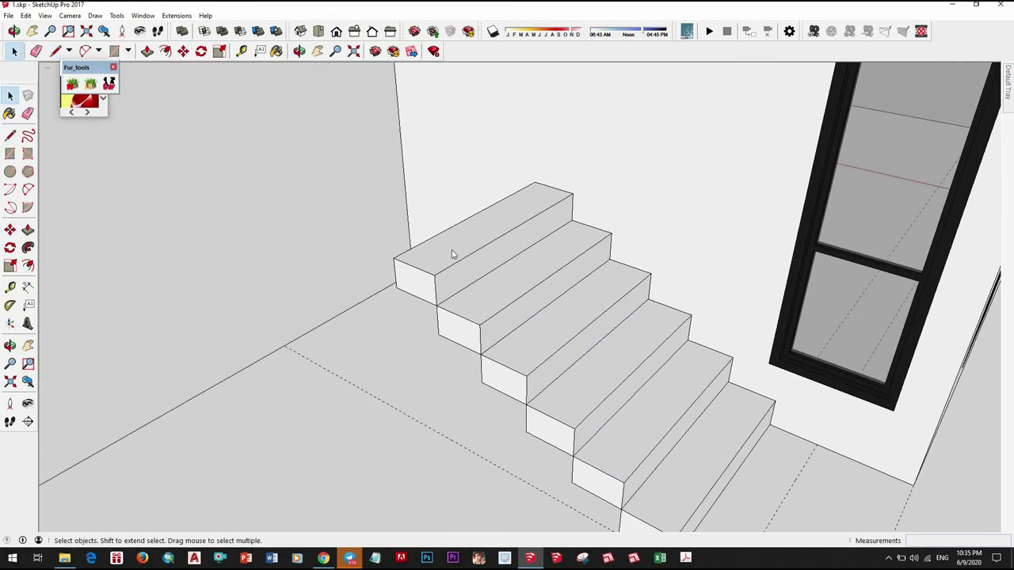
right_click(452, 254)
mouse_move(572, 366)
middle_down()
mouse_move(543, 340)
mouse_move(538, 380)
middle_up()
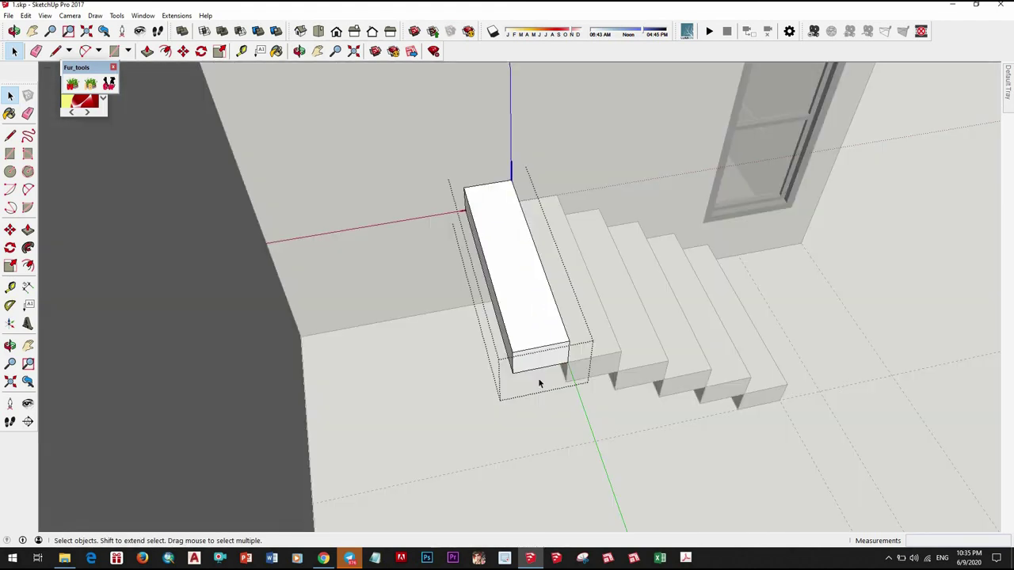
Pull the top step's end face out 1150mm into a landing and check it from above
key(p)
click(505, 362)
middle_drag(350, 233, 283, 129)
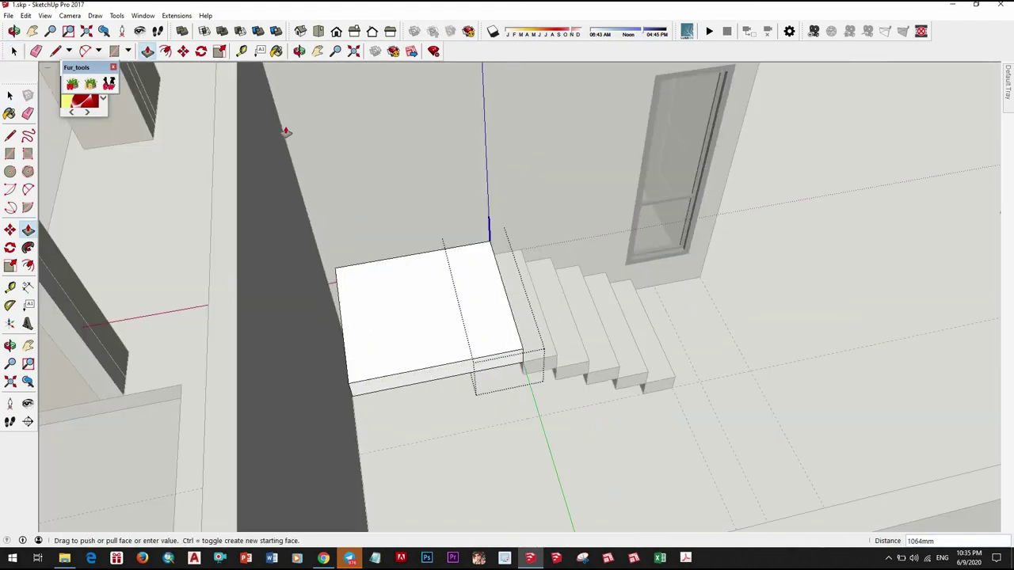
click(283, 129)
key(space)
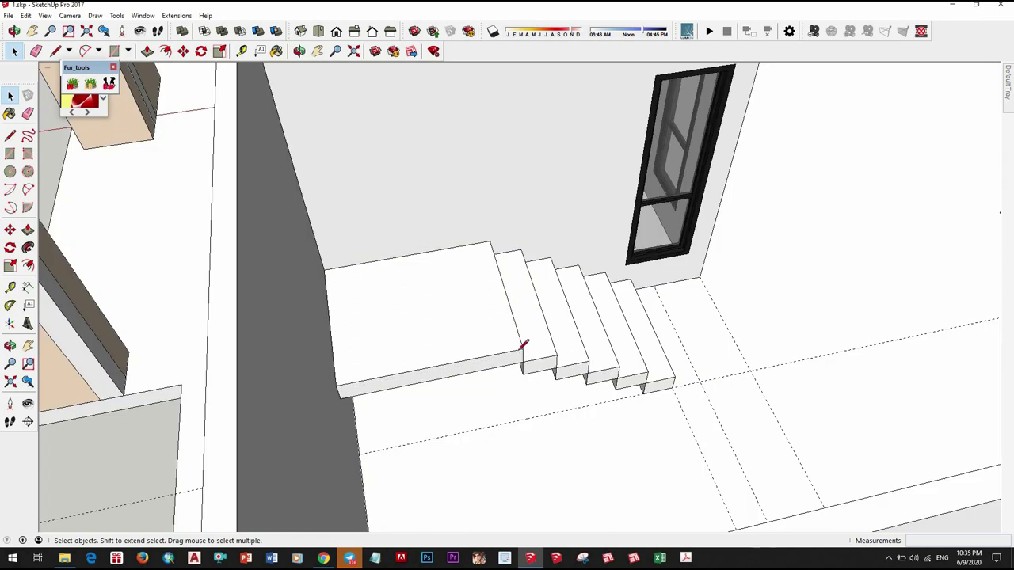
key(l)
key(space)
scroll(480, 351, down, 5)
middle_drag(479, 351, 515, 420)
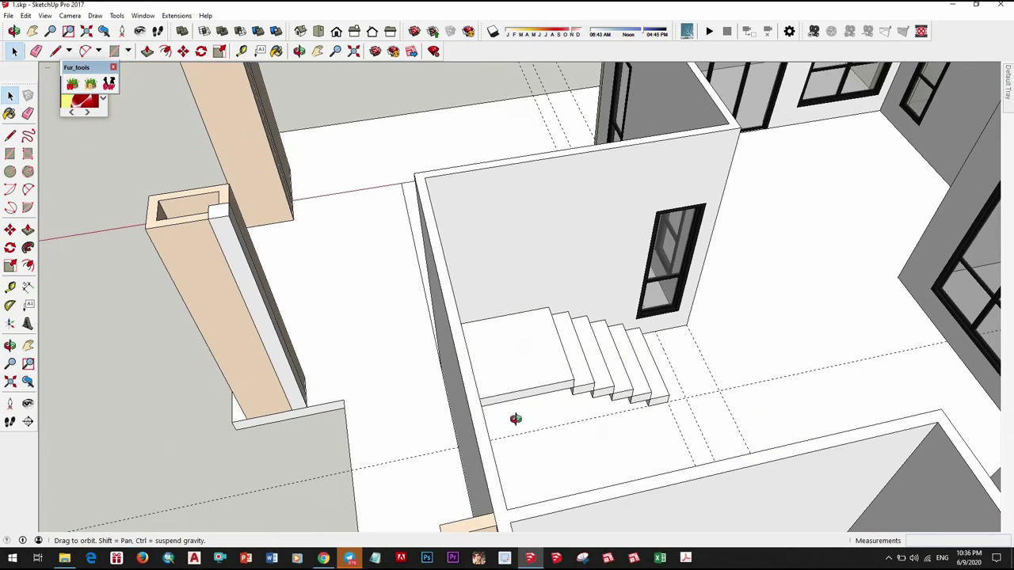
scroll(627, 449, up, 3)
scroll(627, 449, up, 2)
scroll(607, 437, up, 1)
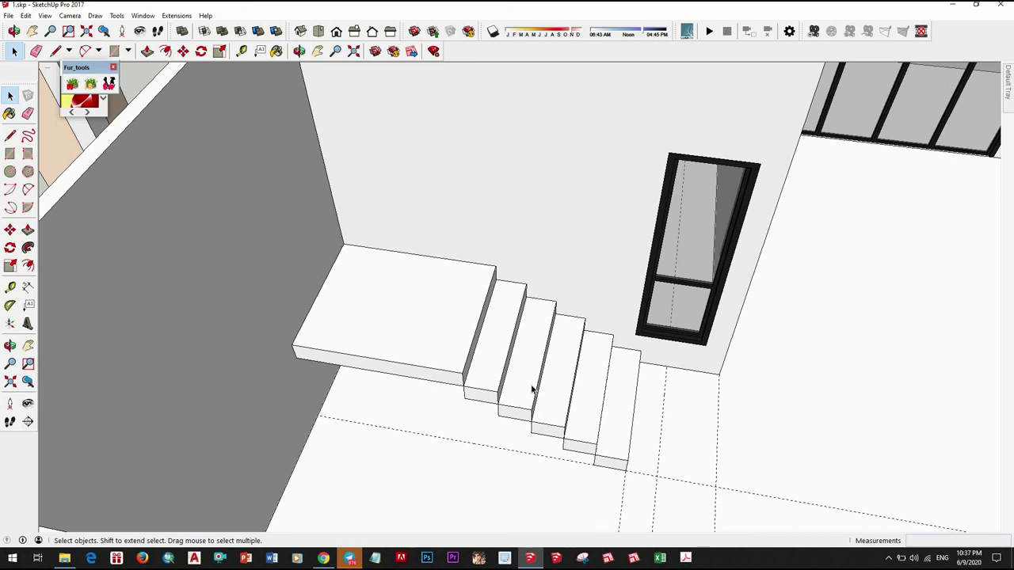
Shift the lower flight of steps 200 mm relative to the landing
middle_drag(531, 389, 613, 440)
scroll(613, 441, up, 3)
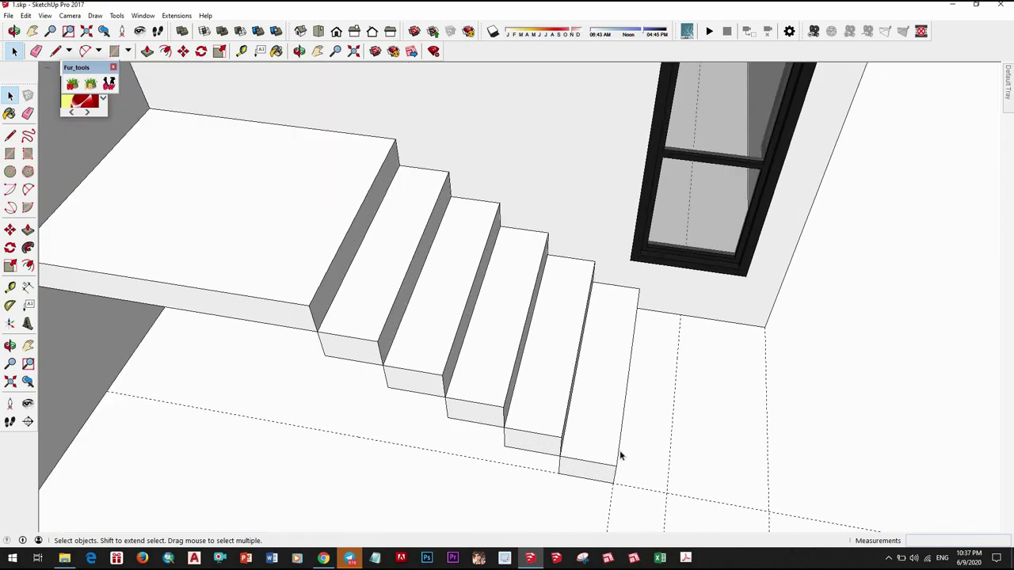
middle_drag(572, 371, 532, 362)
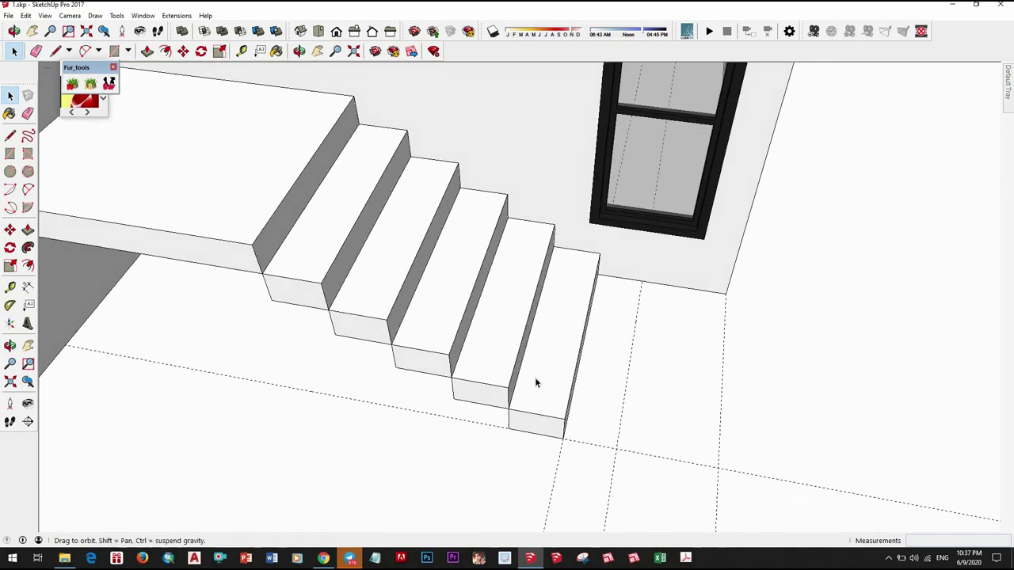
click(533, 362)
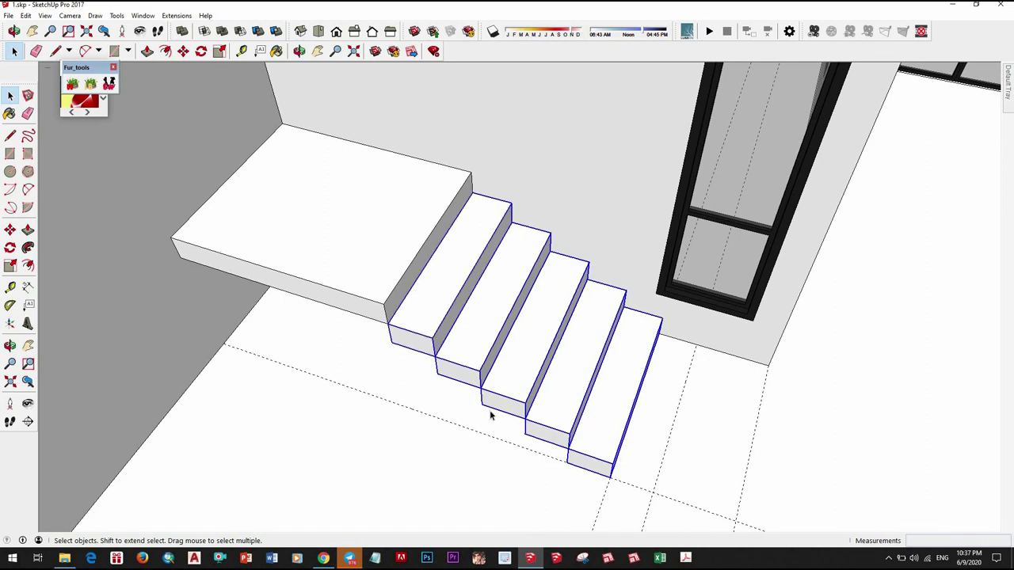
click(603, 475)
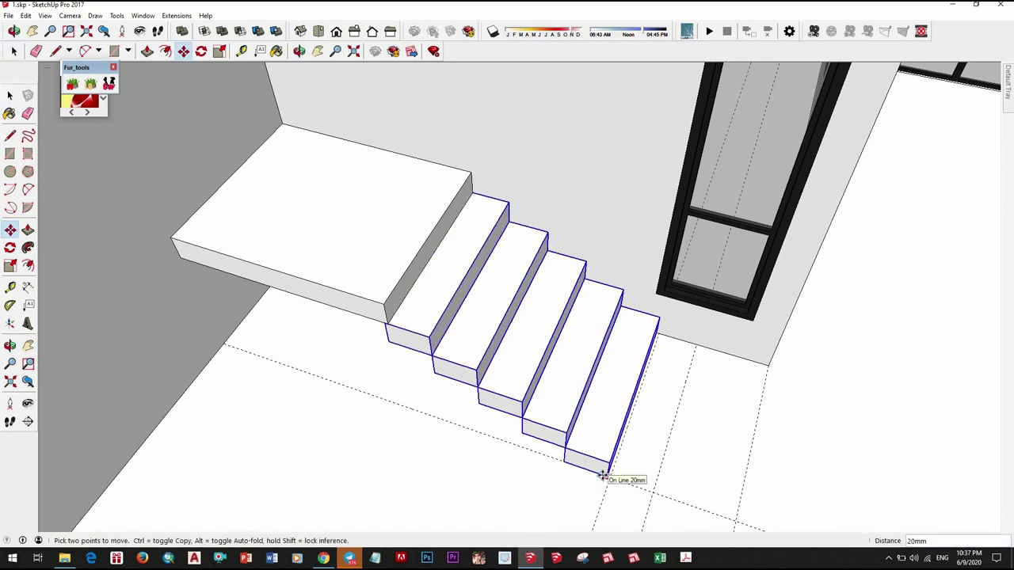
key(Return)
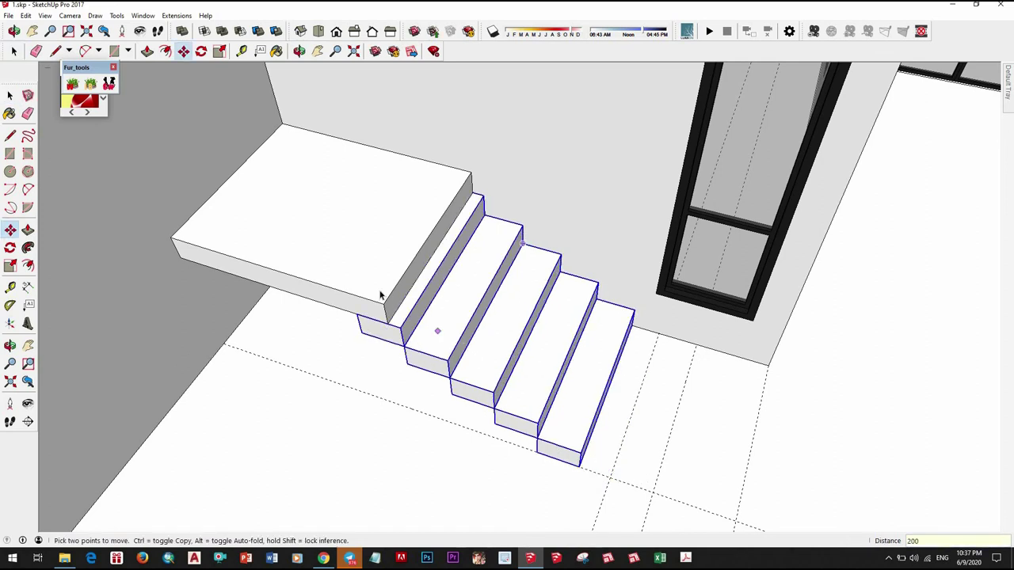
Push/pull the landing's side face so it meets the moved steps
key(space)
double_click(385, 294)
key(p)
click(387, 302)
click(407, 337)
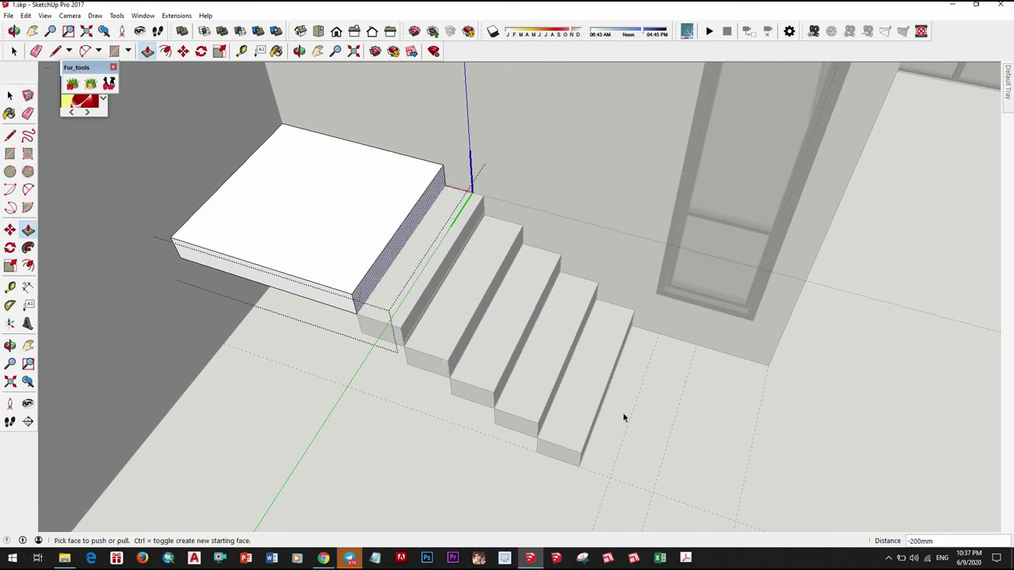
key(space)
scroll(623, 412, down, 5)
middle_drag(362, 464, 457, 356)
scroll(463, 368, up, 3)
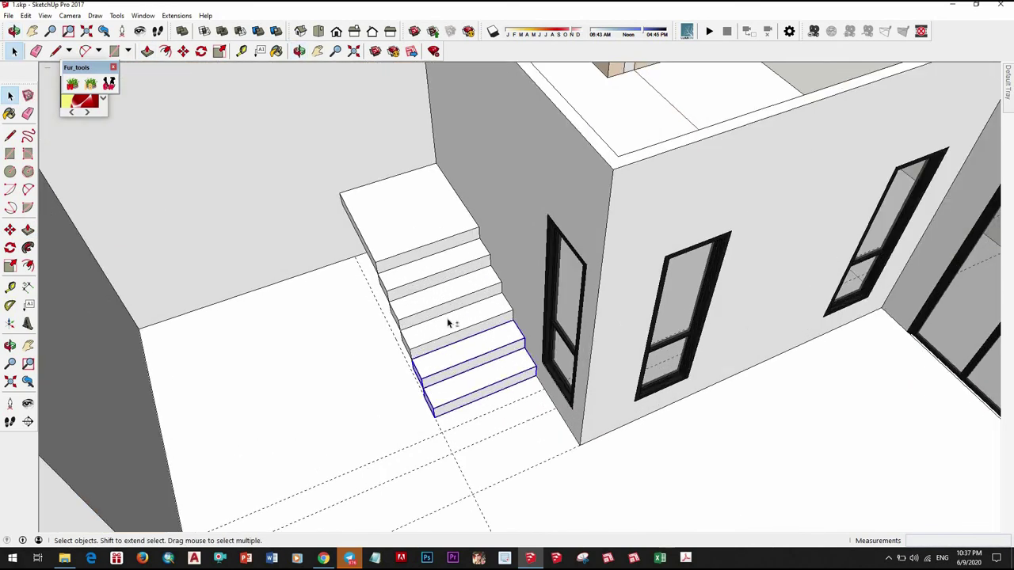
Group the steps and start copying the flight from a base point
right_click(475, 273)
click(486, 262)
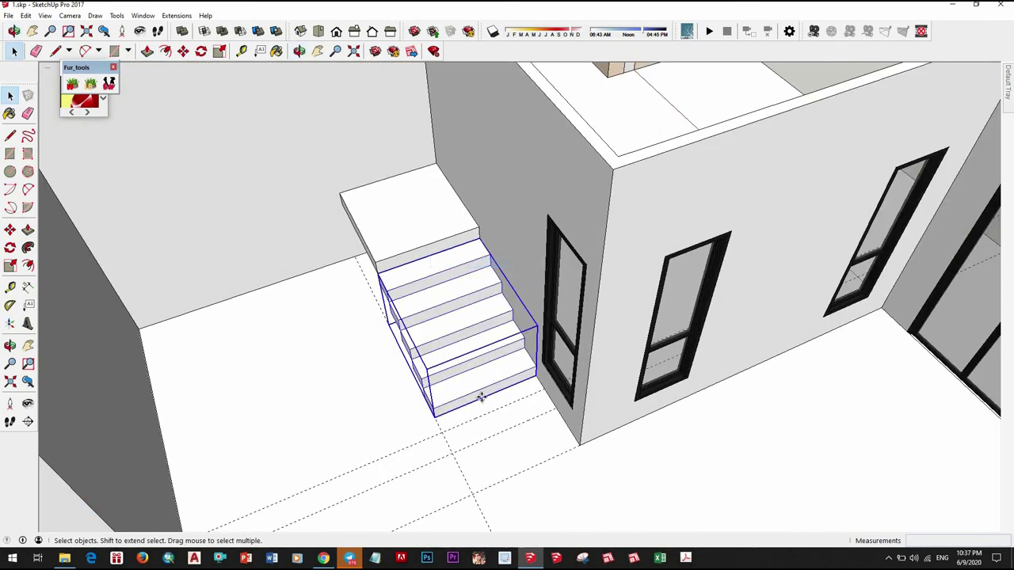
key(m)
scroll(419, 420, up, 2)
scroll(422, 422, up, 1)
click(422, 423)
Place the copied flight above the landing and turn it 90°
middle_drag(470, 430, 475, 348)
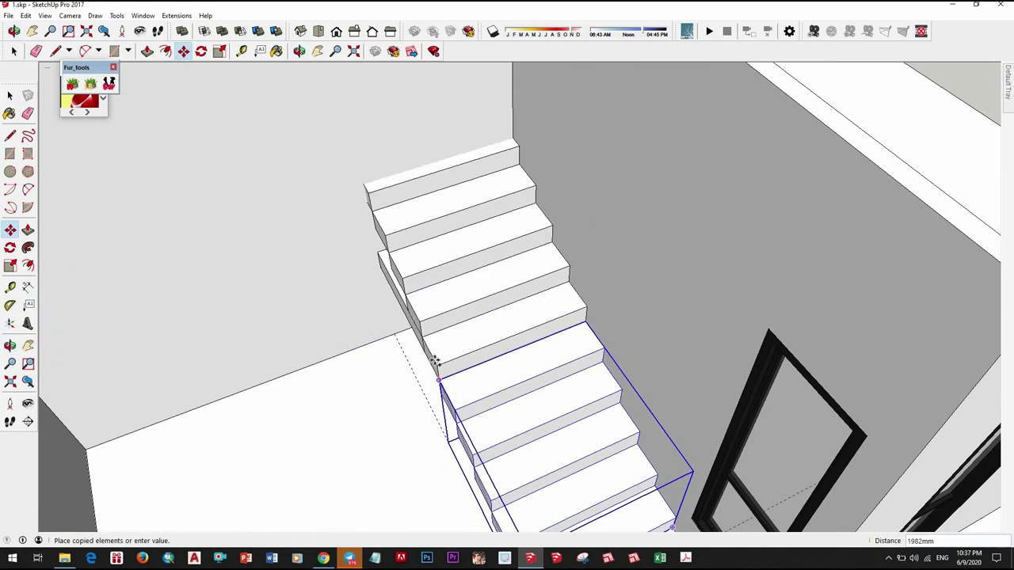
click(475, 343)
key(space)
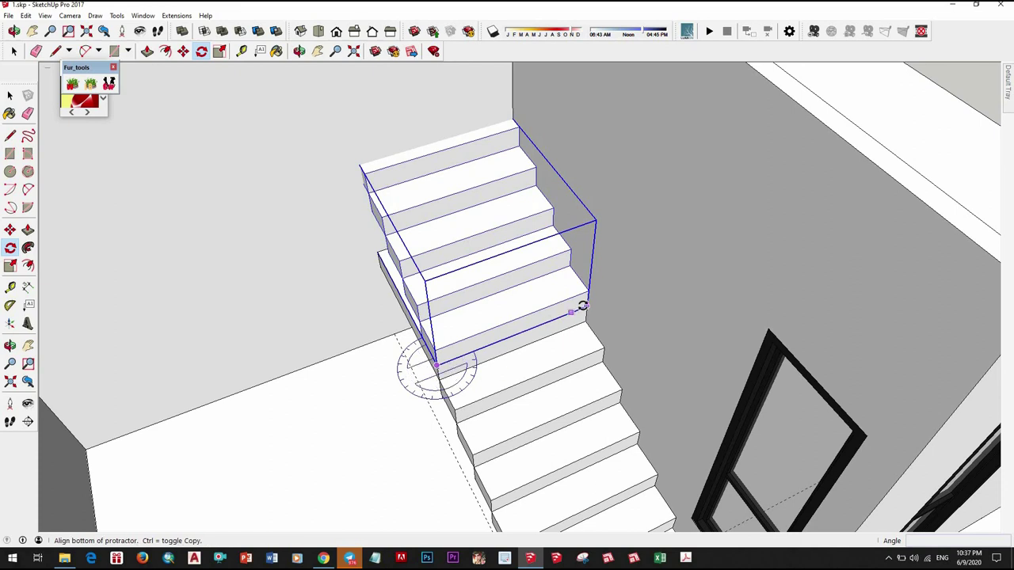
click(526, 295)
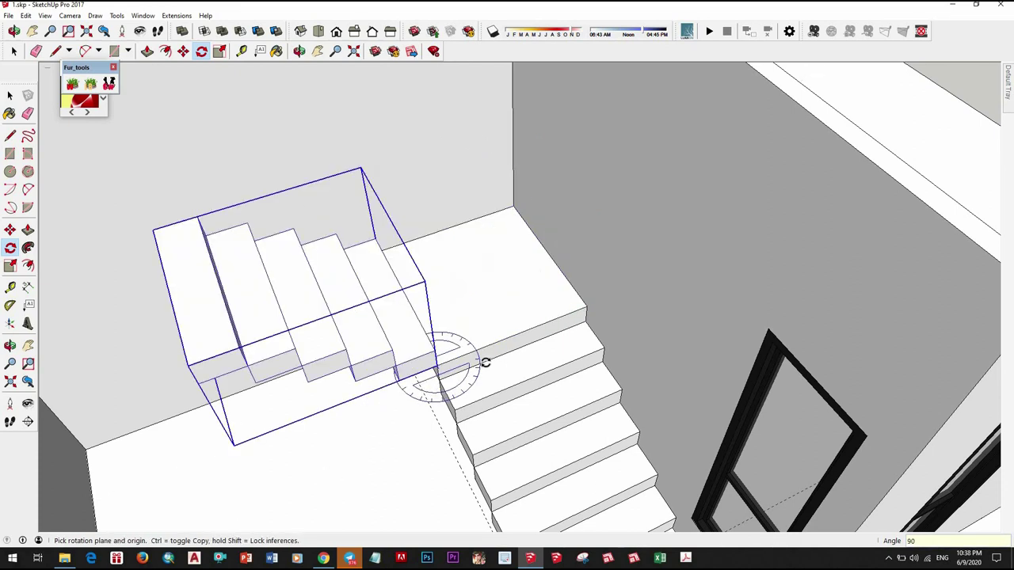
middle_drag(482, 357, 367, 346)
scroll(388, 372, up, 3)
scroll(388, 372, up, 2)
key(space)
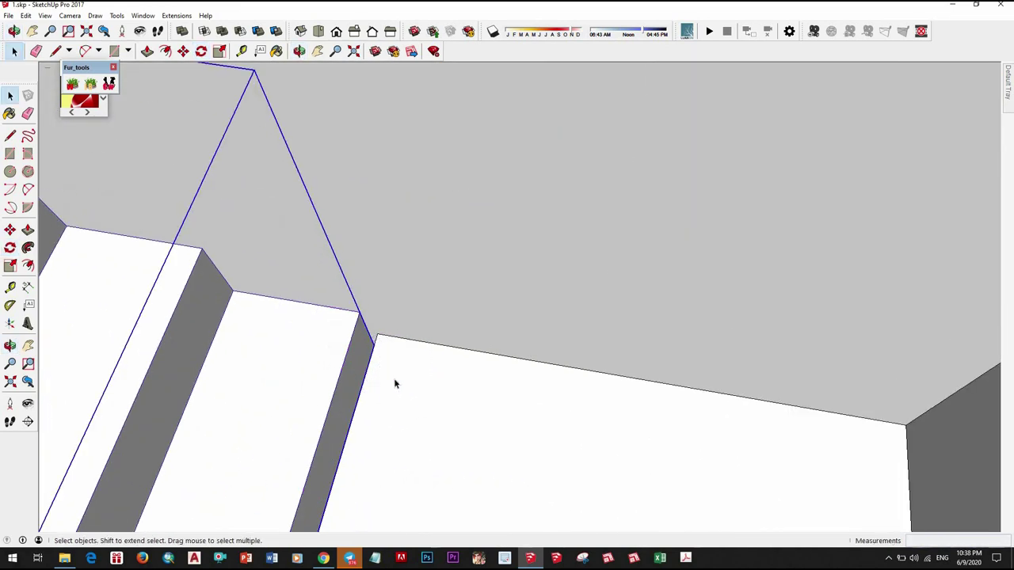
Zoom and orbit around the landing corner to inspect the turned flight
scroll(379, 337, down, 1)
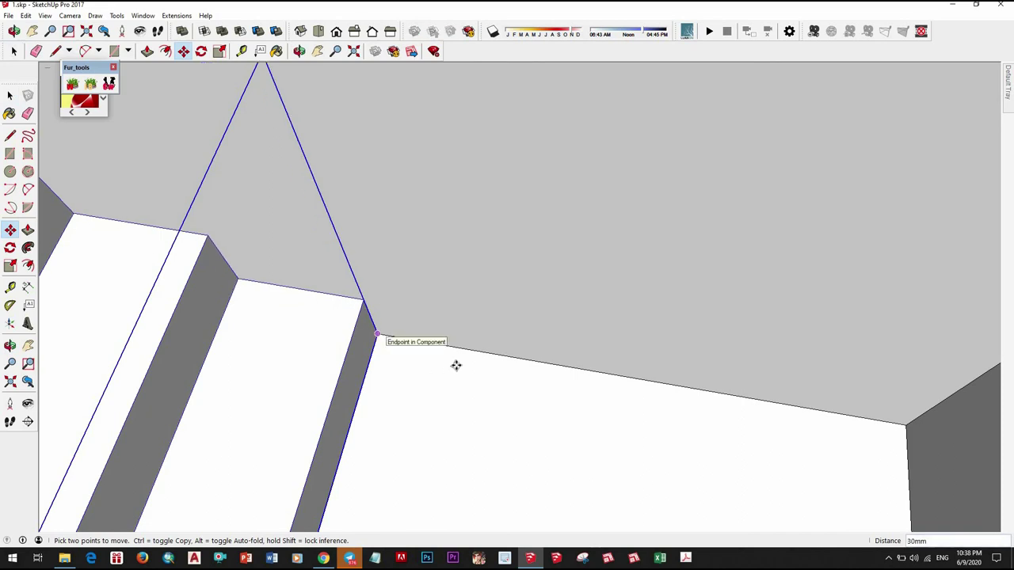
scroll(470, 437, down, 3)
scroll(486, 380, down, 3)
key(space)
scroll(497, 450, up, 5)
scroll(497, 450, down, 3)
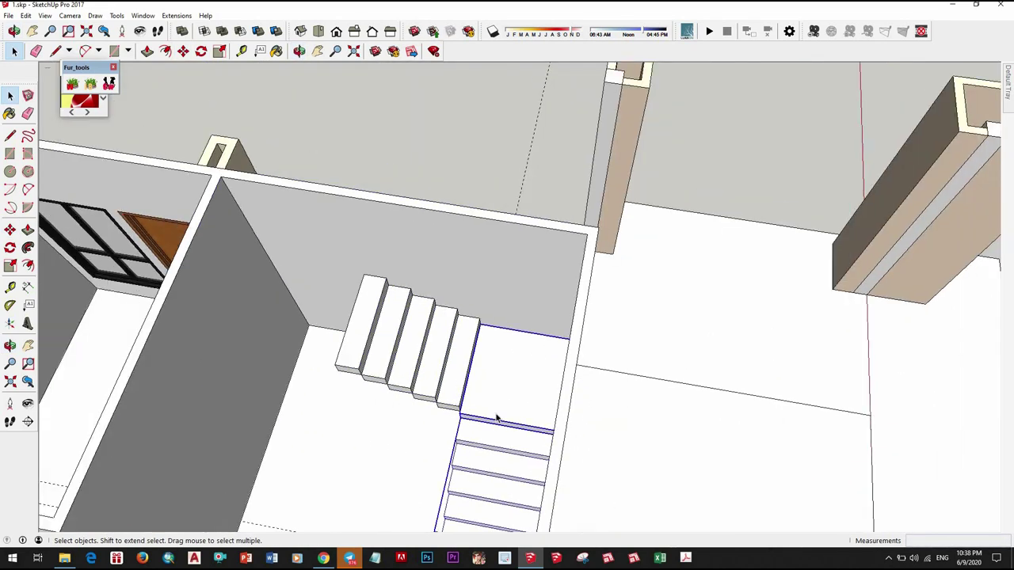
scroll(515, 436, up, 4)
scroll(498, 430, up, 3)
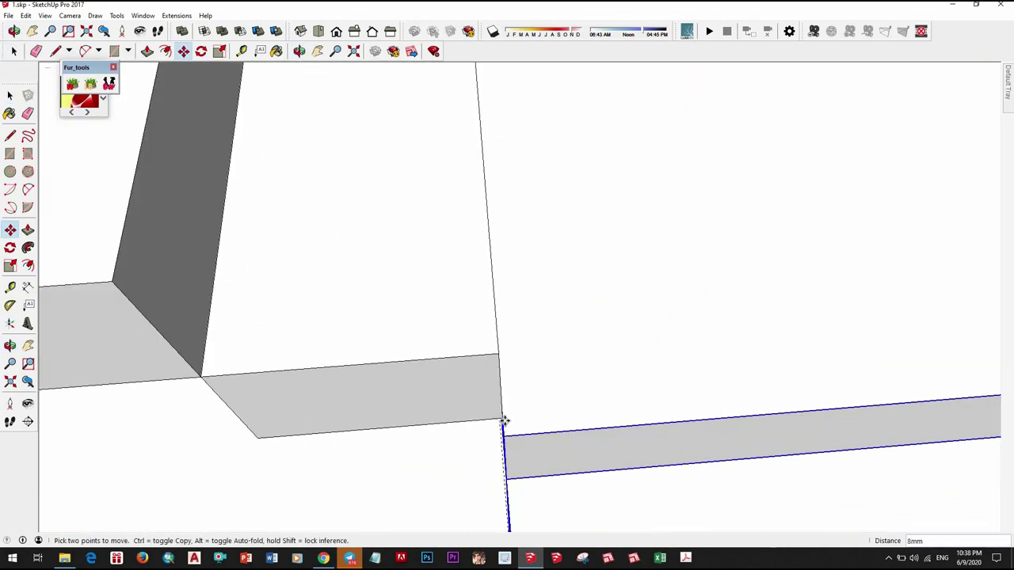
key(space)
scroll(523, 369, down, 3)
scroll(541, 361, down, 3)
mouse_move(481, 335)
middle_down()
mouse_move(468, 351)
mouse_move(512, 355)
mouse_move(527, 370)
middle_up()
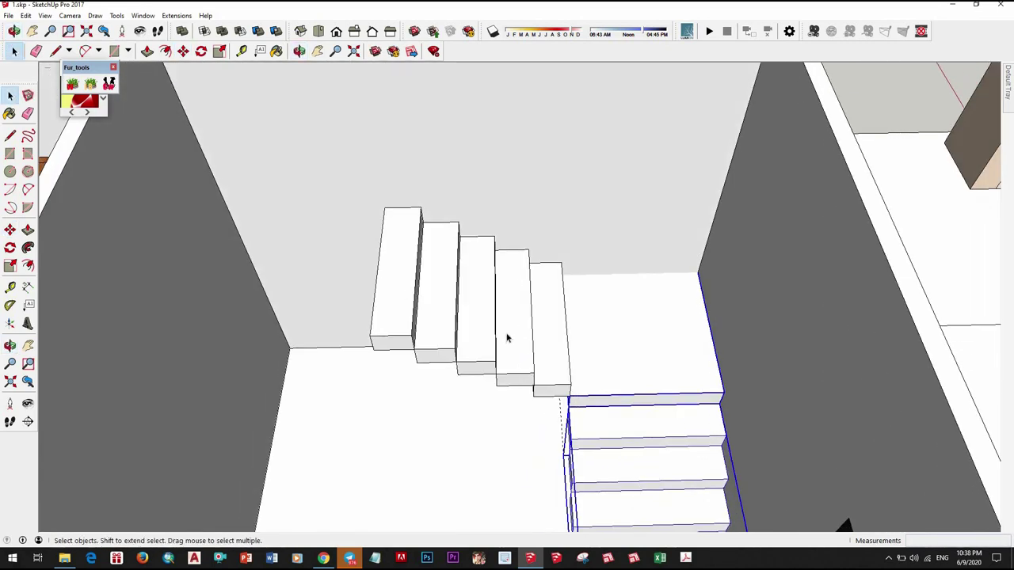
Inside the upper flight group, copy the steps 280 mm along the flight
double_click(507, 338)
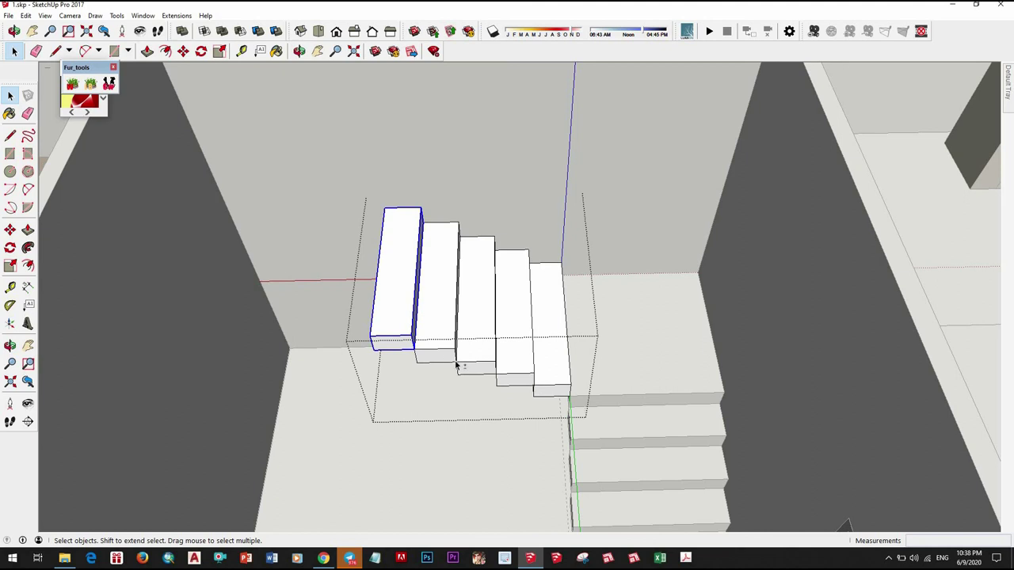
click(409, 364)
key(ctrl)
click(411, 341)
scroll(491, 336, up, 3)
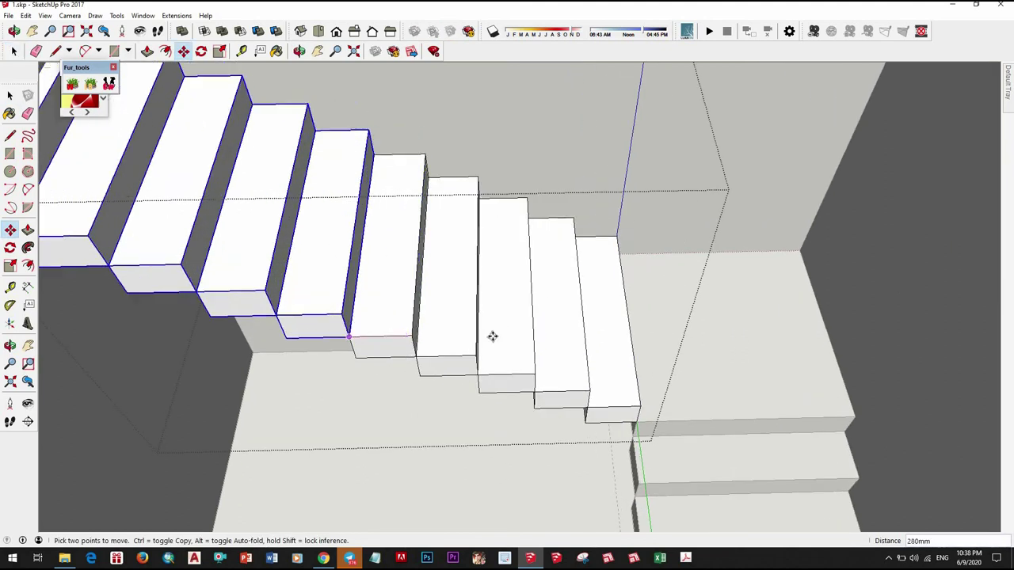
scroll(492, 337, down, 5)
mouse_move(491, 336)
middle_down()
mouse_move(468, 161)
mouse_move(480, 351)
middle_up()
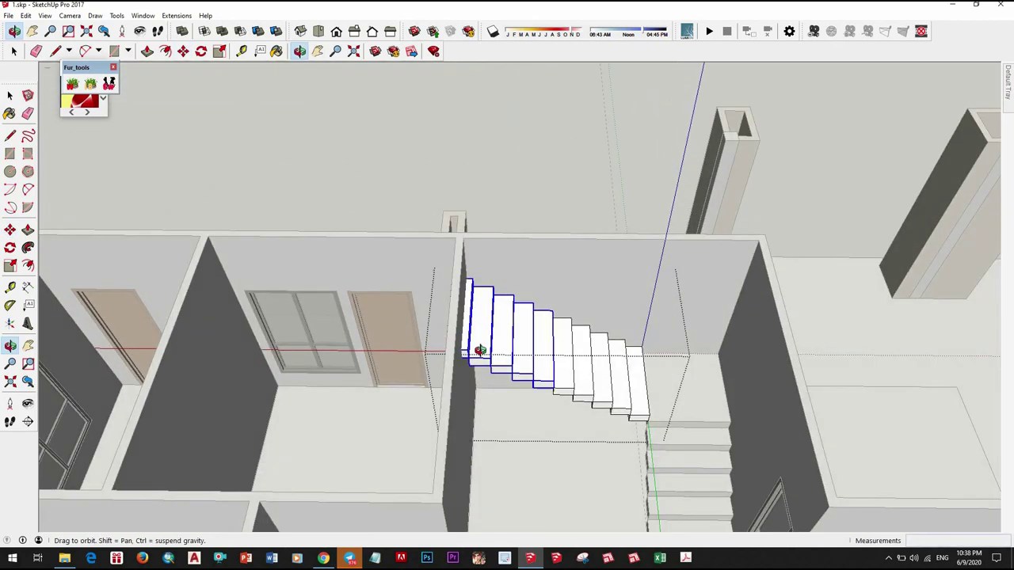
middle_drag(480, 351, 480, 351)
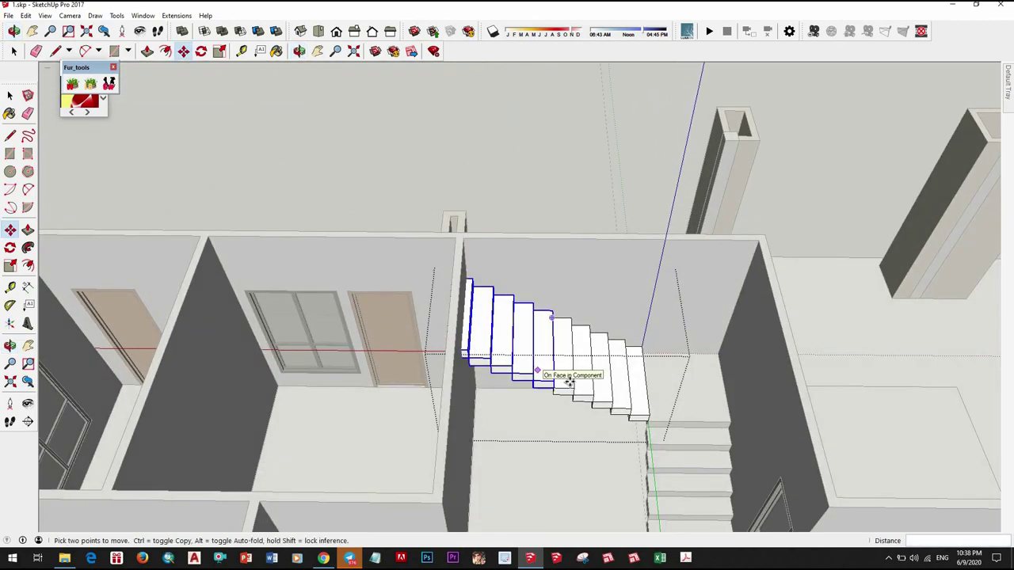
click(605, 398)
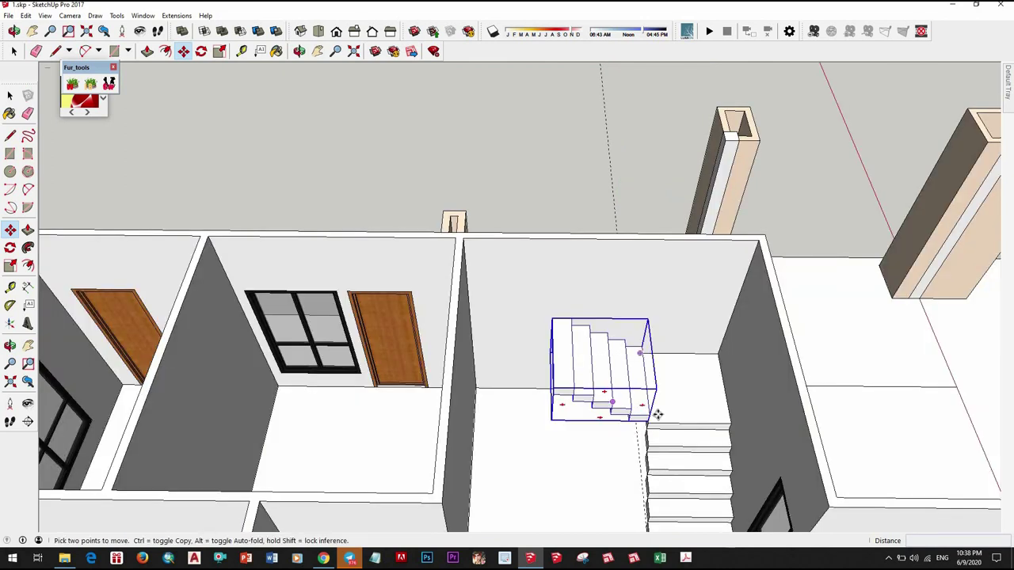
Orbit around the model to check the L-shaped staircase from several sides
mouse_move(657, 415)
middle_down()
mouse_move(618, 344)
mouse_move(572, 361)
middle_up()
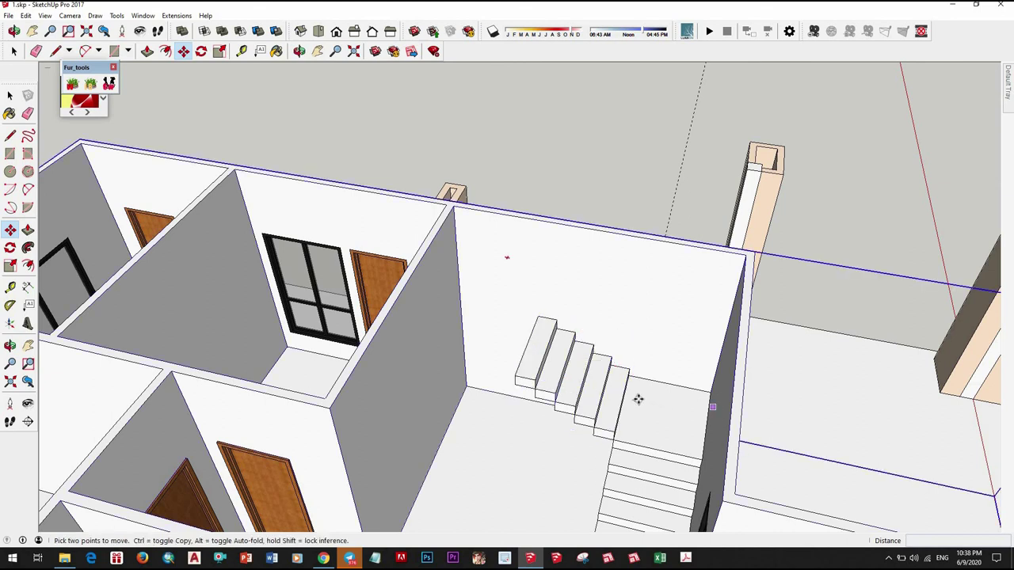
key(space)
mouse_move(640, 367)
middle_down()
mouse_move(853, 369)
mouse_move(655, 372)
mouse_move(591, 355)
middle_up()
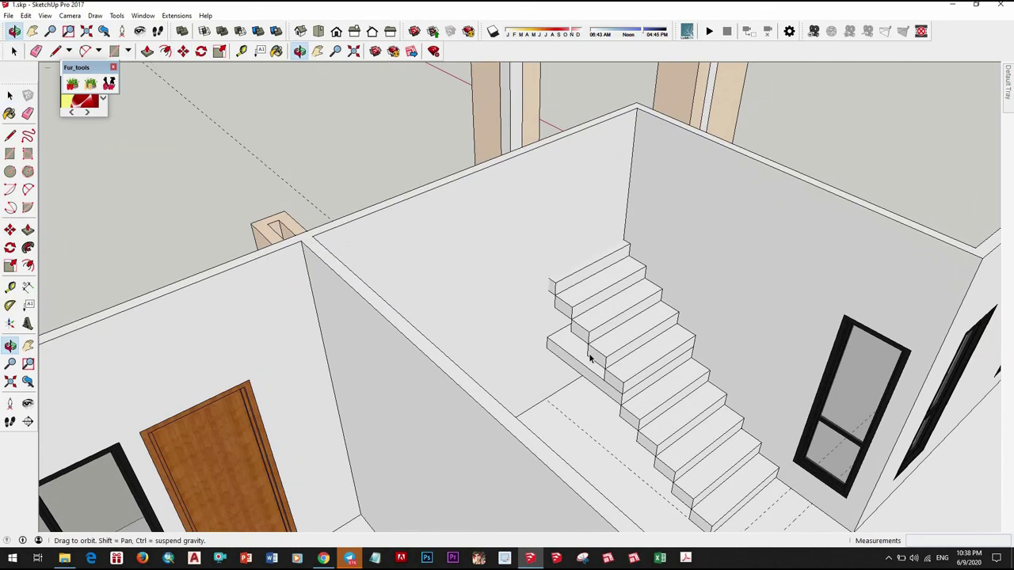
right_click(591, 356)
mouse_move(609, 198)
middle_down()
mouse_move(640, 490)
mouse_move(610, 430)
mouse_move(372, 387)
mouse_move(454, 354)
mouse_move(570, 430)
mouse_move(432, 340)
mouse_move(443, 322)
middle_up()
scroll(610, 430, up, 3)
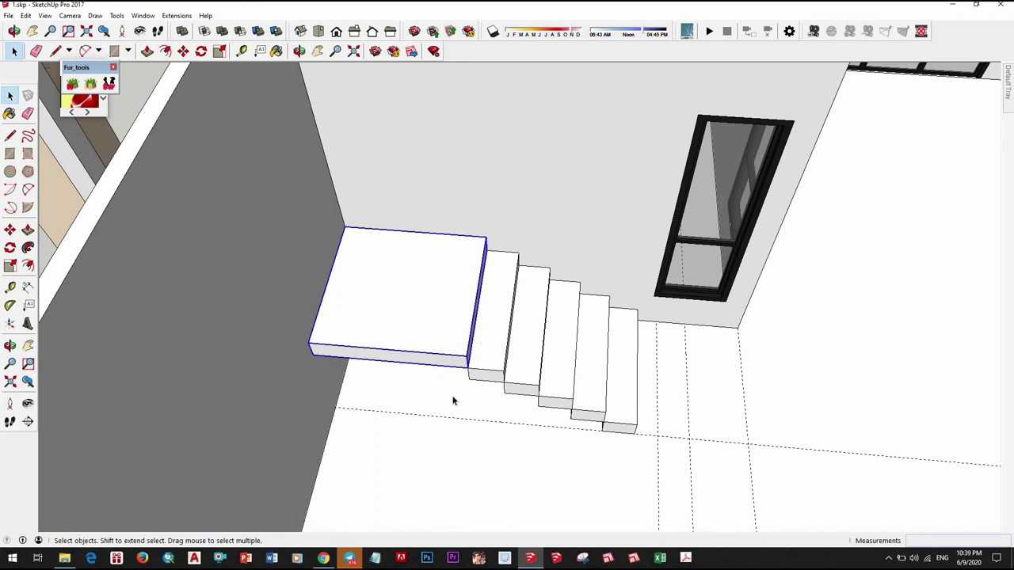
Clear the notifications panel and orbit onto the stairs
middle_drag(453, 401, 541, 409)
click(998, 559)
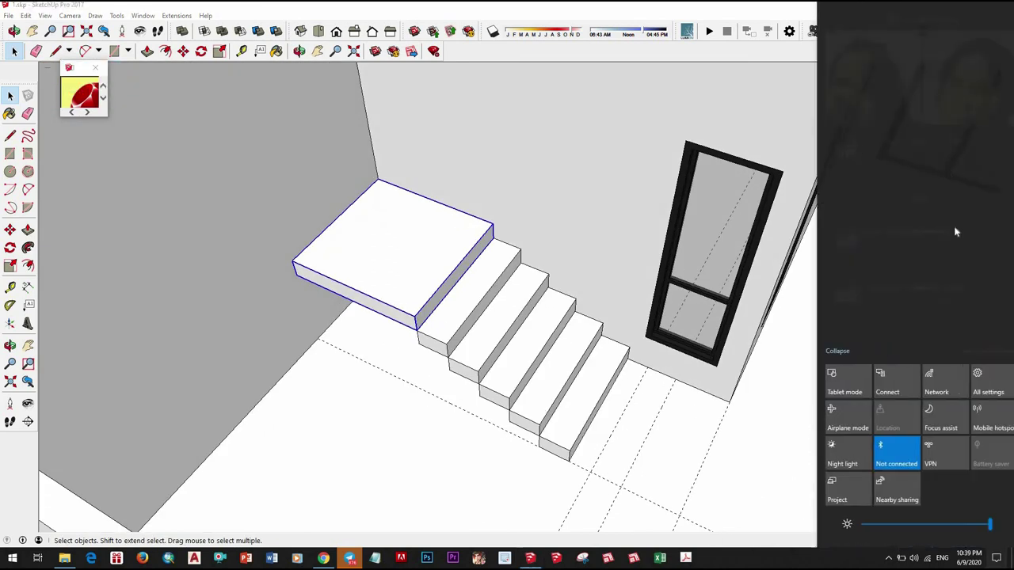
click(973, 351)
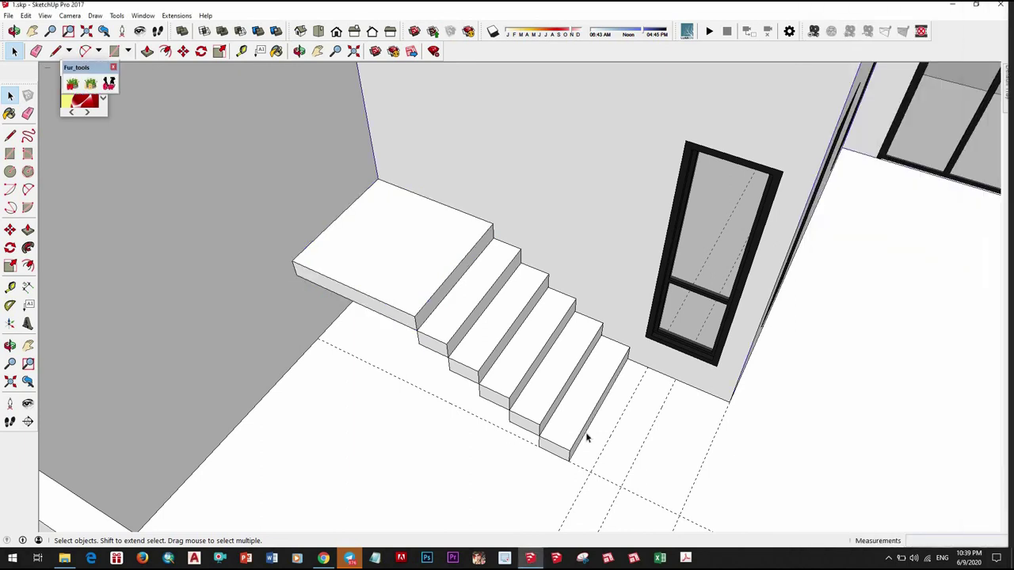
scroll(584, 437, up, 5)
mouse_move(615, 403)
middle_down()
mouse_move(503, 479)
mouse_move(645, 384)
middle_up()
scroll(650, 385, up, 3)
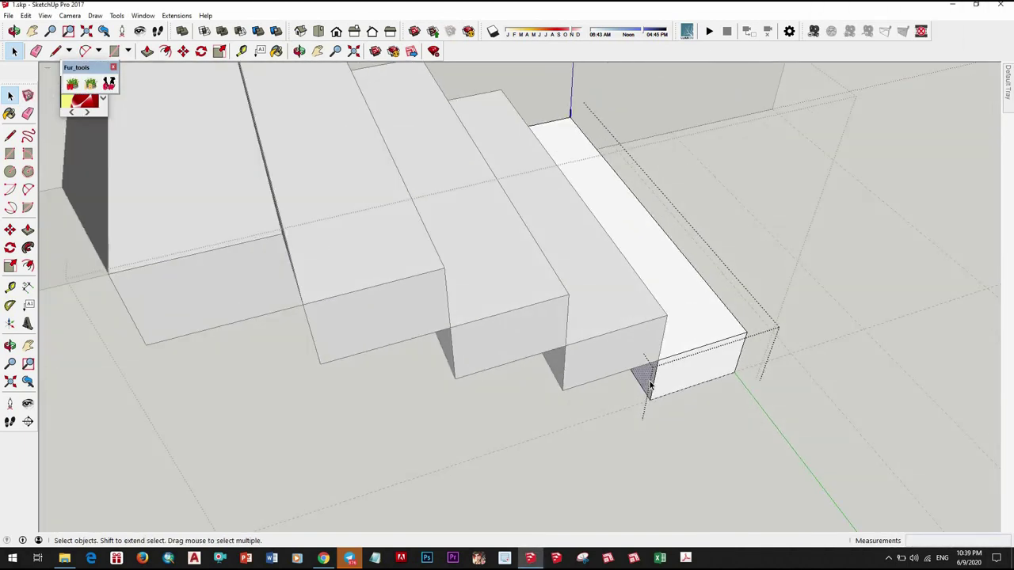
Push/pull the bottom step face of the flight
key(p)
click(656, 384)
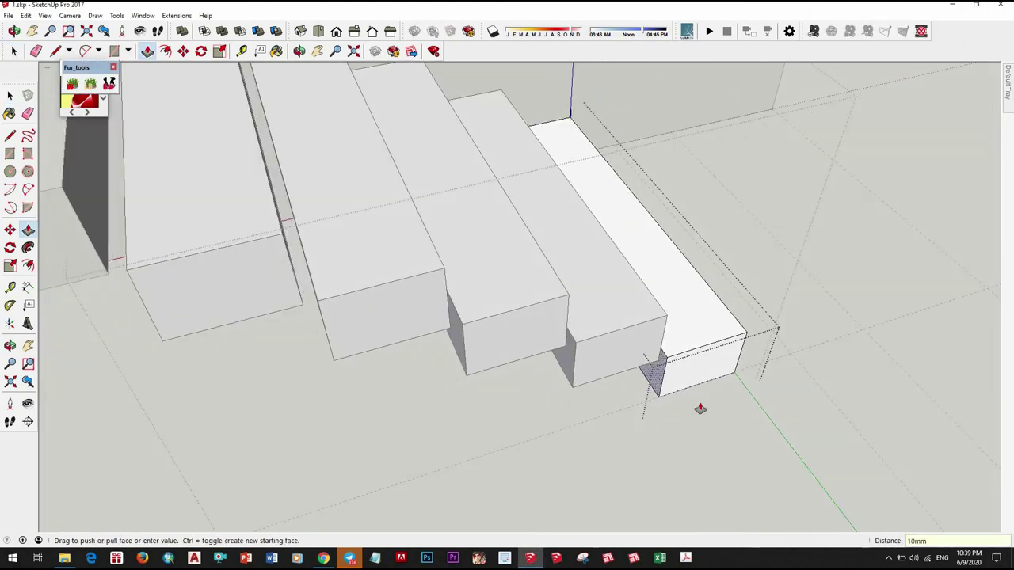
click(700, 408)
scroll(652, 414, down, 3)
key(space)
middle_drag(651, 414, 785, 420)
scroll(627, 430, up, 3)
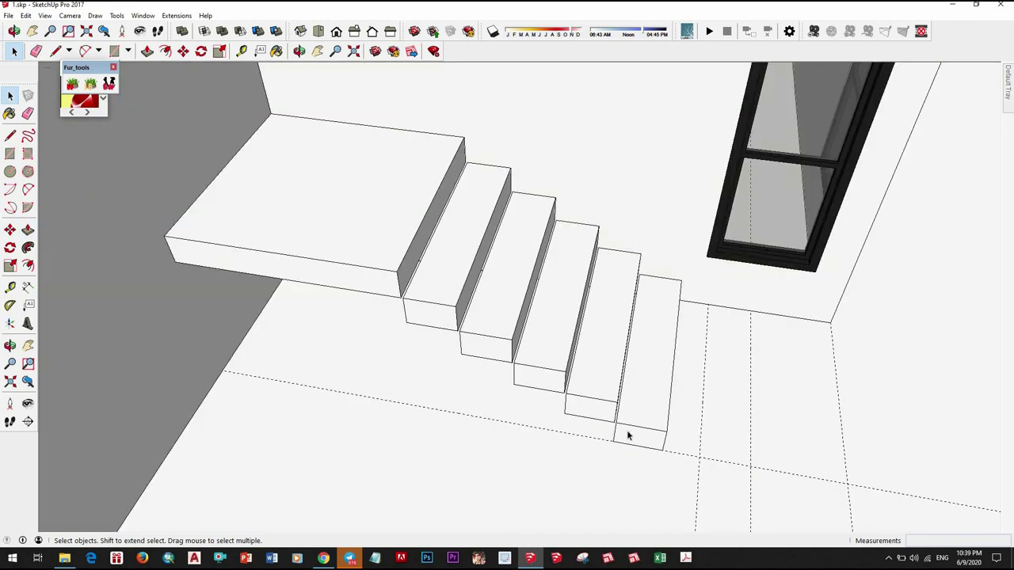
scroll(627, 430, up, 3)
middle_drag(627, 430, 579, 376)
Inside the staircase group, nudge the second and top steps about 30 mm into line
click(584, 384)
double_click(582, 383)
click(590, 406)
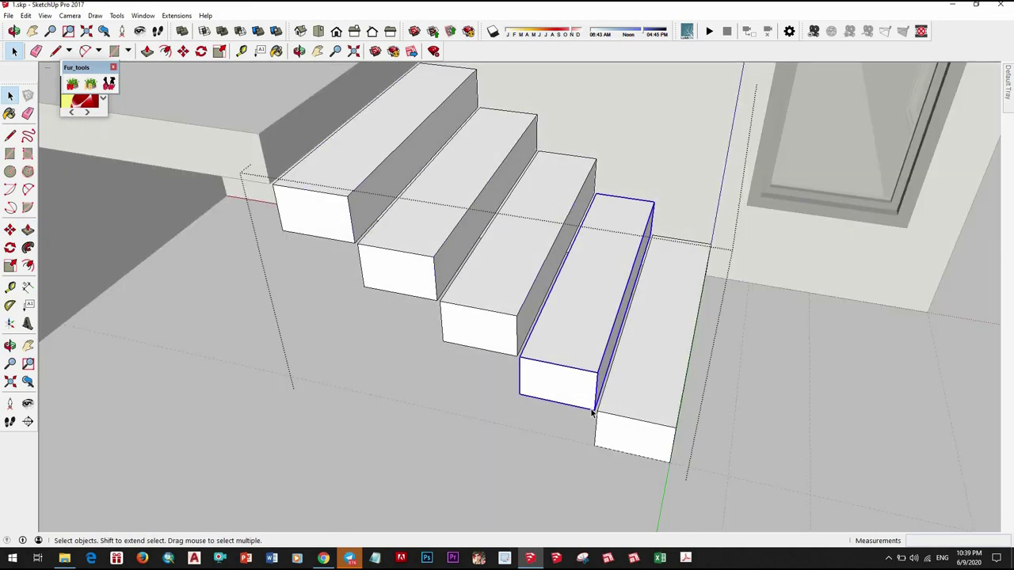
key(m)
key(space)
click(508, 340)
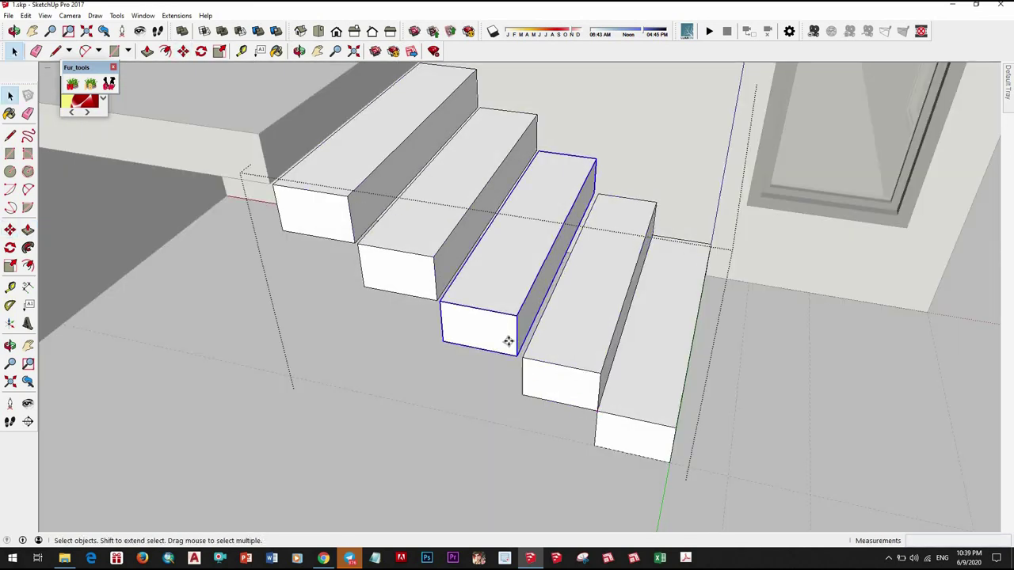
key(space)
click(419, 283)
key(m)
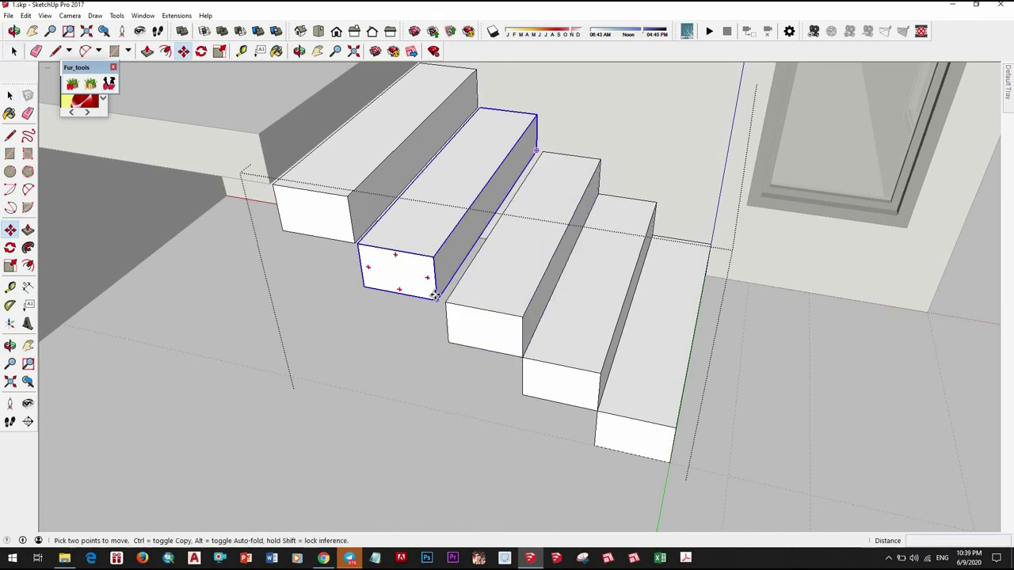
key(space)
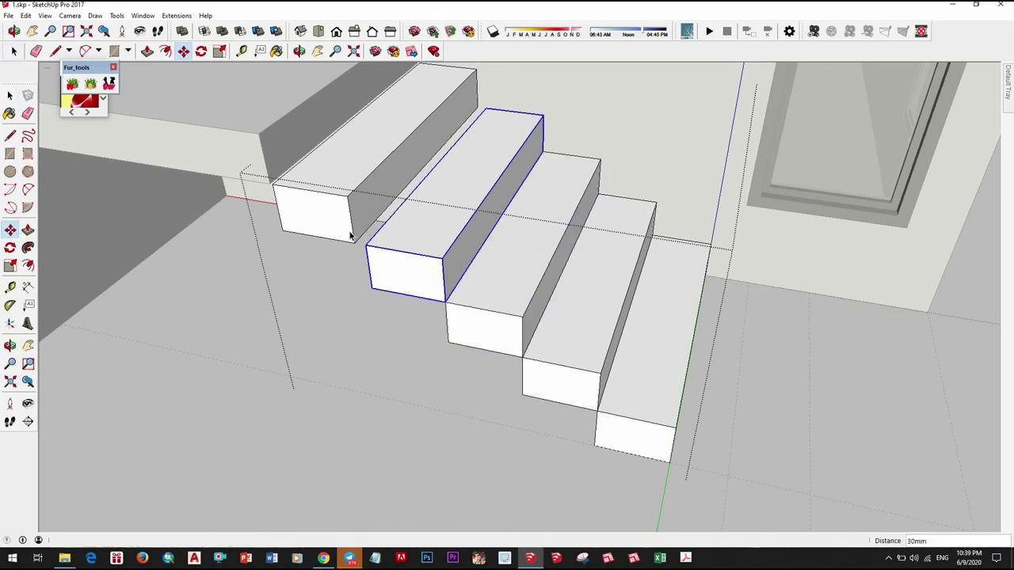
click(342, 230)
key(space)
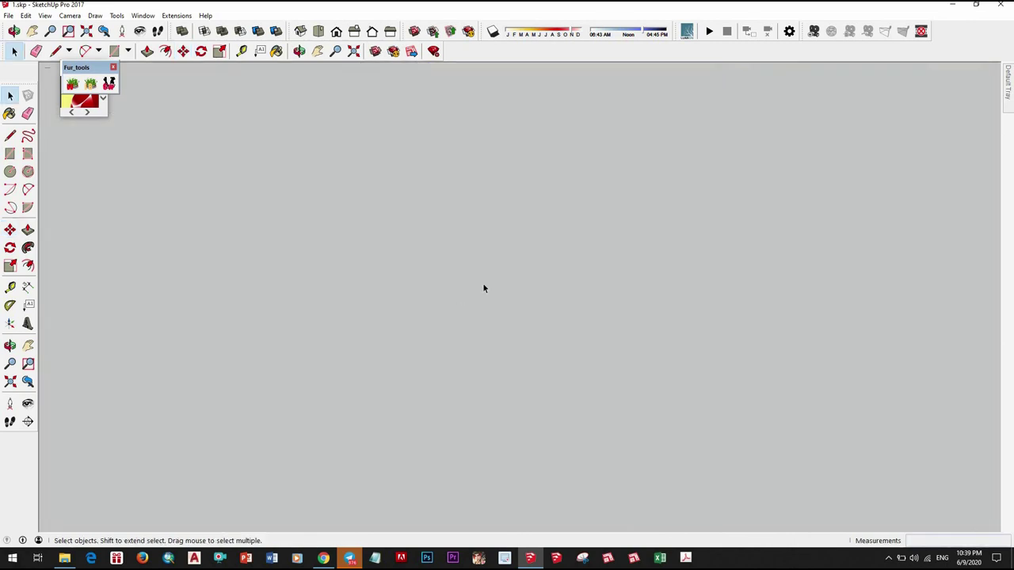
Move the stair flight so it sits against the landing block
middle_drag(594, 376, 315, 364)
scroll(704, 445, down, 5)
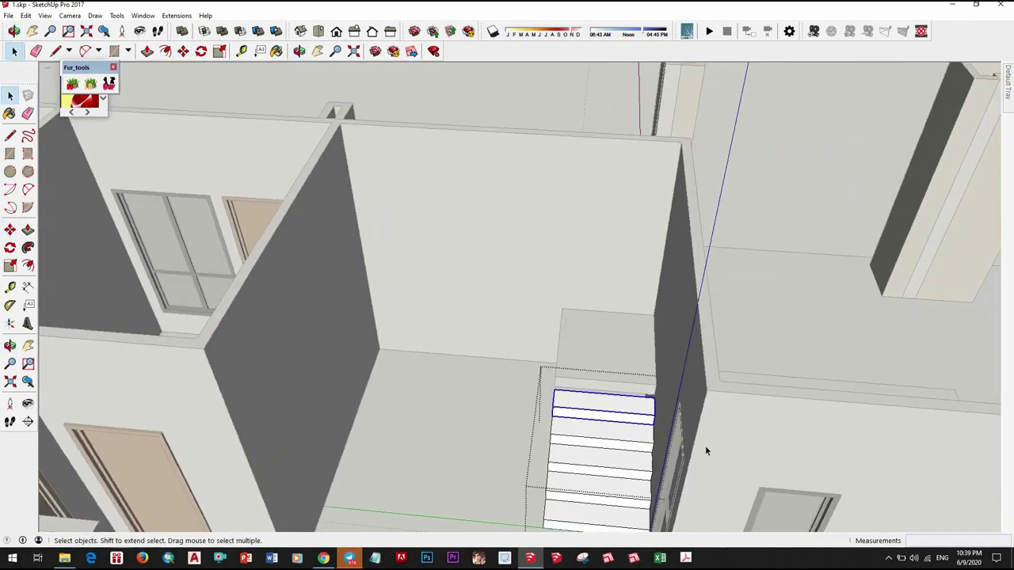
scroll(619, 414, up, 3)
scroll(528, 378, up, 3)
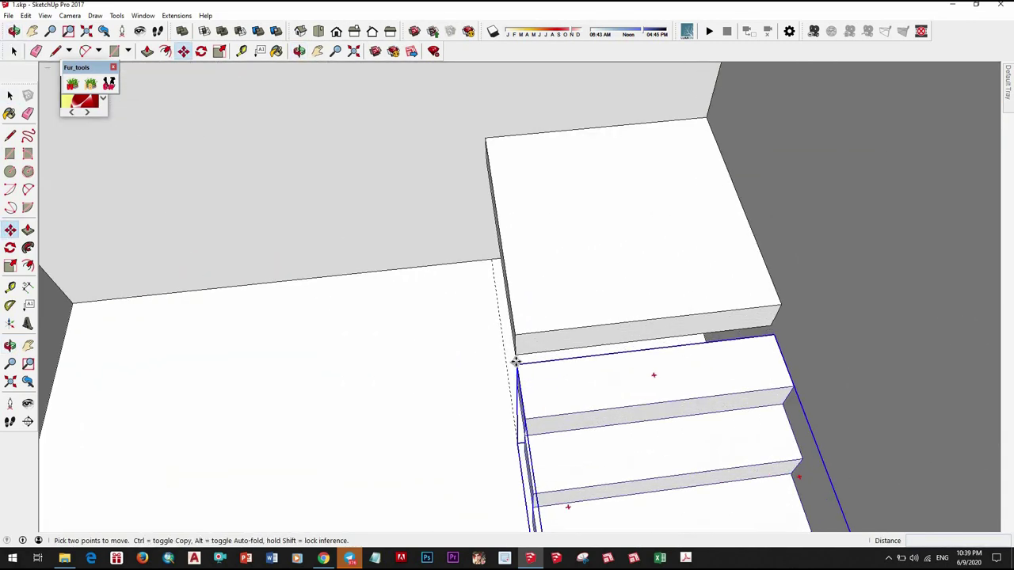
click(651, 369)
click(573, 371)
key(space)
Copy the flight to the landing corner and rotate the copy 90°
scroll(591, 409, down, 2)
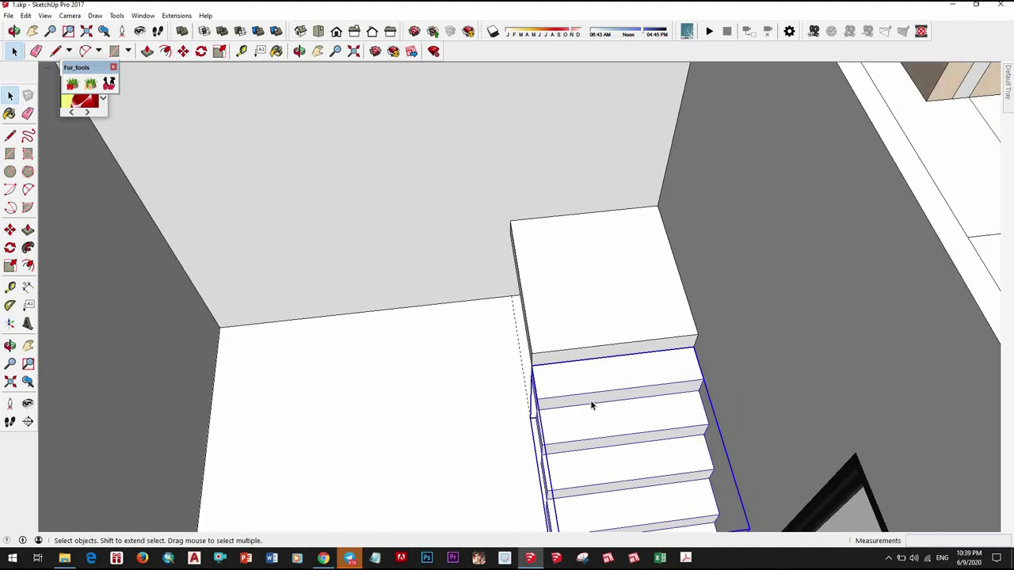
scroll(599, 438, down, 3)
scroll(552, 280, up, 3)
ctrl+click(552, 280)
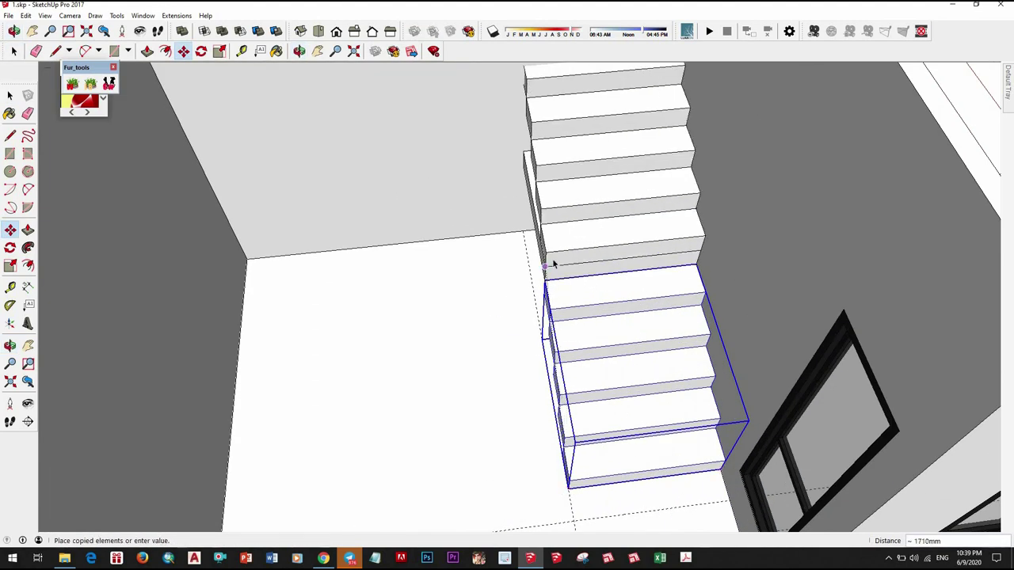
key(space)
scroll(556, 285, up, 2)
scroll(543, 263, up, 2)
key(q)
click(543, 263)
click(592, 257)
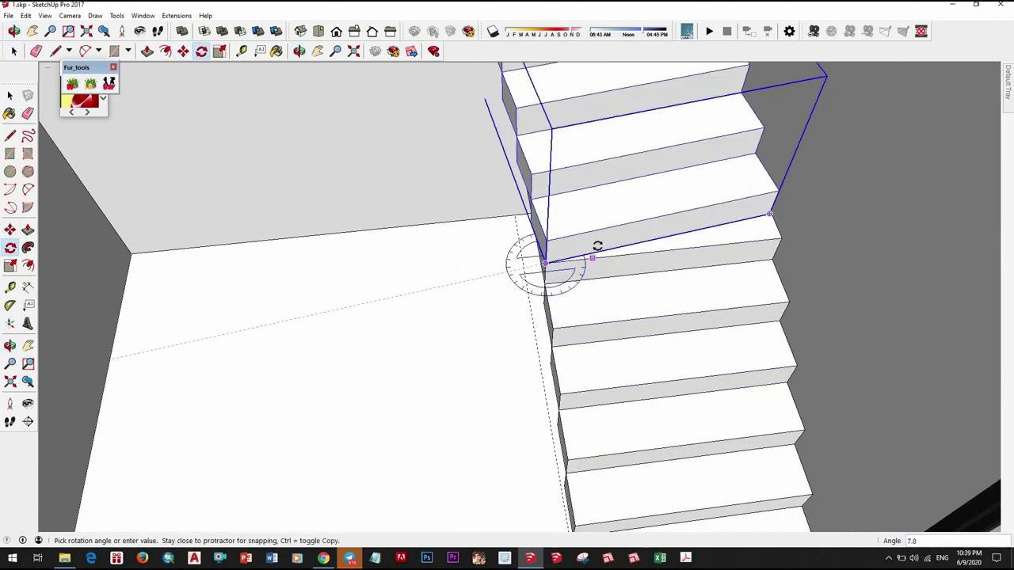
text(90)
key(Return)
key(space)
Move the rotated flight so it climbs from the landing along the back wall
mouse_move(606, 335)
middle_down()
mouse_move(604, 350)
mouse_move(537, 301)
middle_up()
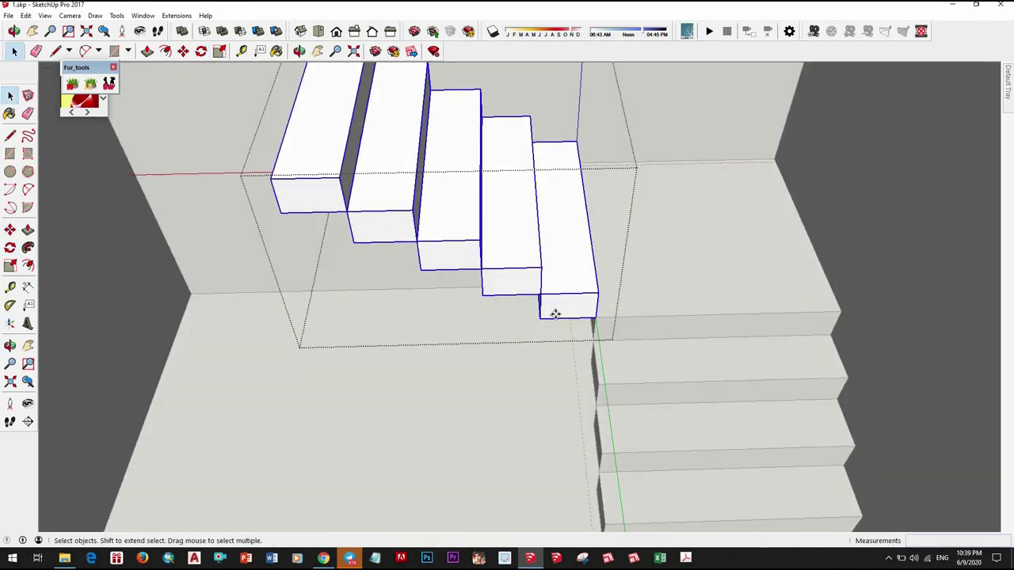
scroll(444, 259, down, 2)
click(657, 362)
key(space)
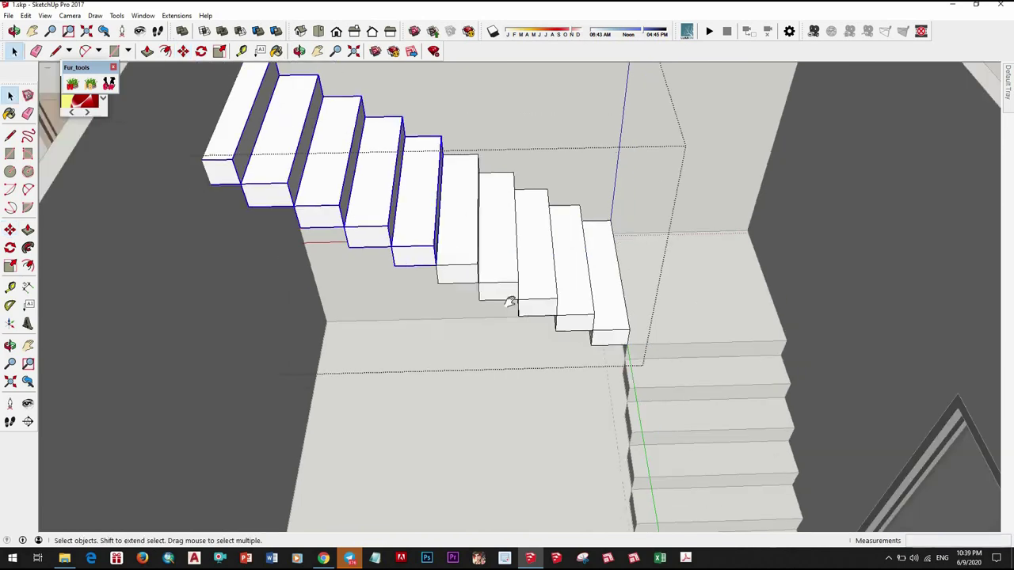
mouse_move(656, 362)
middle_down()
mouse_move(511, 210)
mouse_move(570, 228)
mouse_move(657, 312)
mouse_move(549, 394)
mouse_move(641, 460)
mouse_move(614, 416)
middle_up()
scroll(614, 415, up, 2)
Select the bottom step of the lower flight
scroll(600, 415, up, 1)
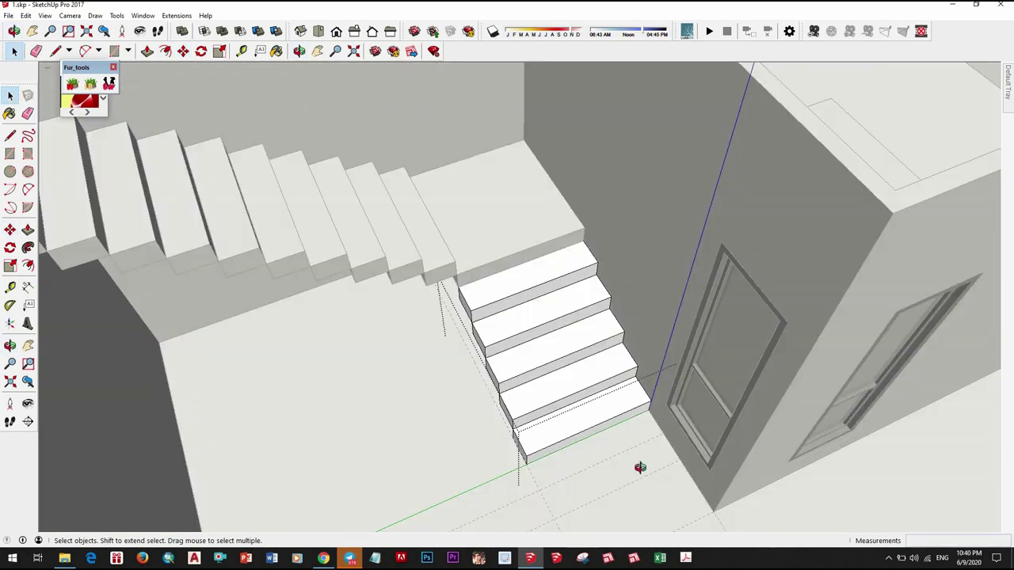
scroll(610, 443, up, 2)
click(582, 438)
scroll(583, 438, up, 1)
scroll(502, 414, down, 2)
scroll(545, 387, up, 1)
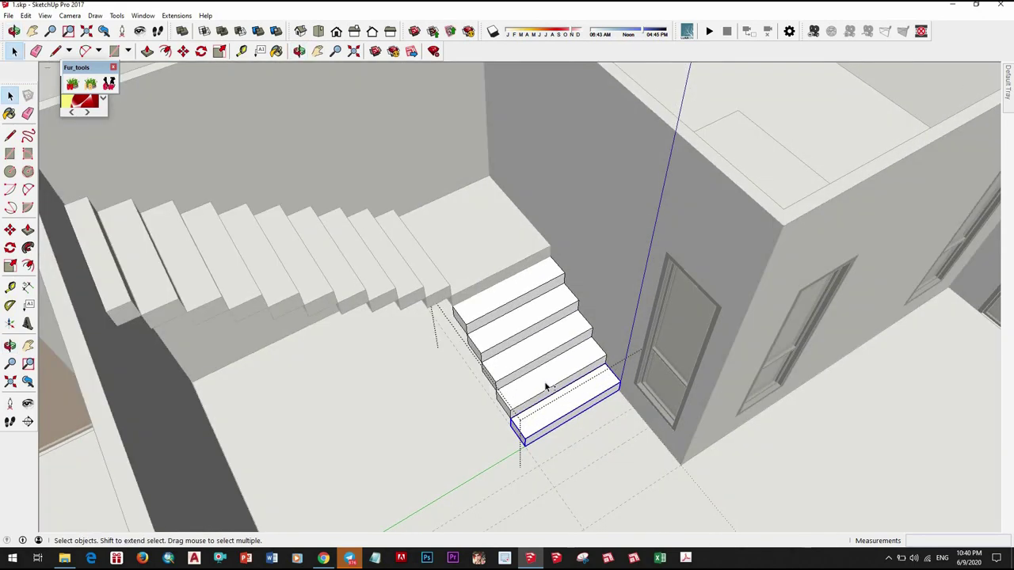
scroll(593, 408, down, 4)
scroll(623, 351, down, 3)
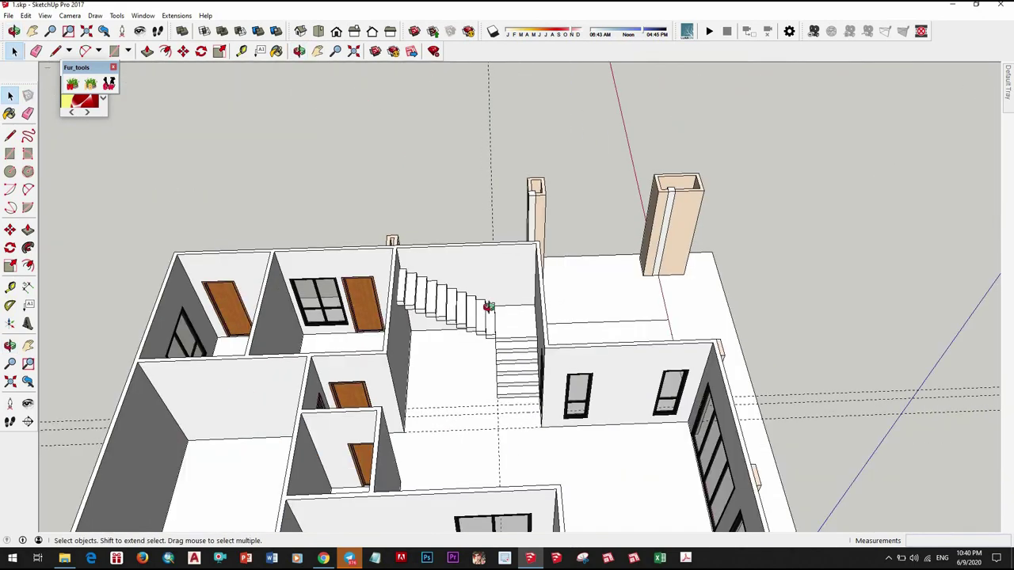
Move the lower flight 350 mm
mouse_move(623, 352)
middle_down()
mouse_move(513, 372)
mouse_move(483, 341)
middle_up()
scroll(469, 324, up, 3)
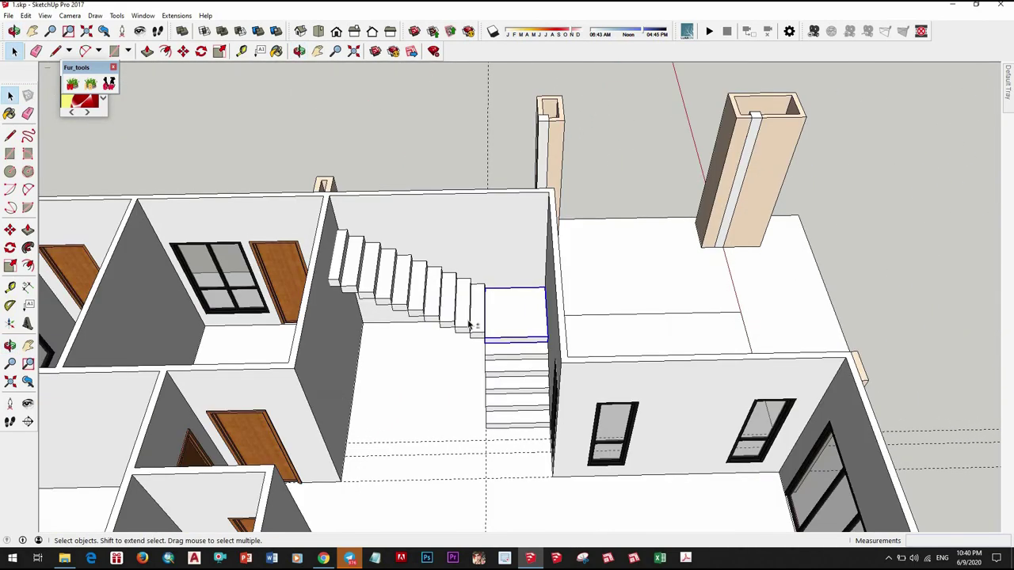
scroll(622, 410, up, 3)
scroll(614, 396, up, 3)
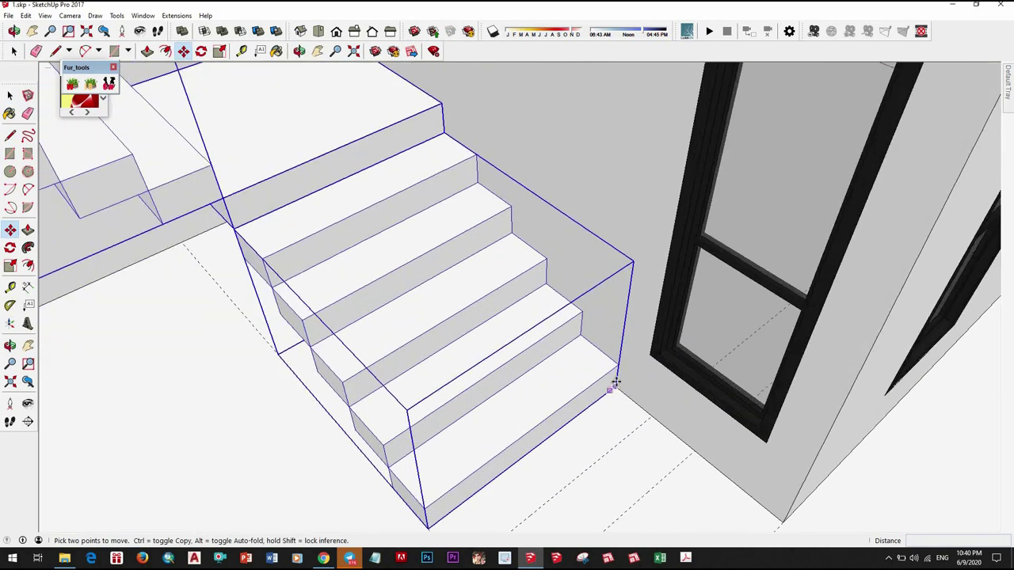
click(616, 372)
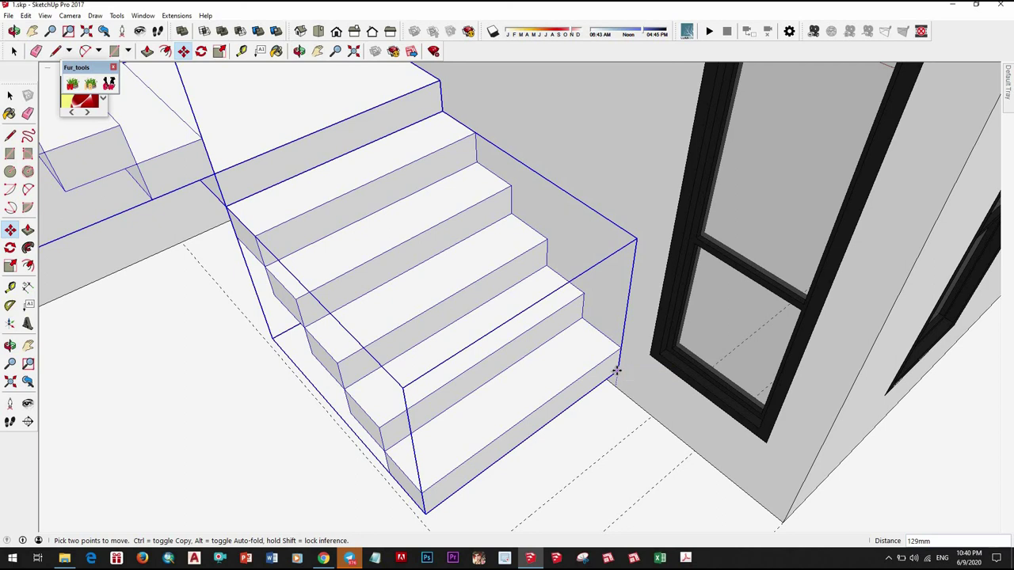
key(Return)
key(space)
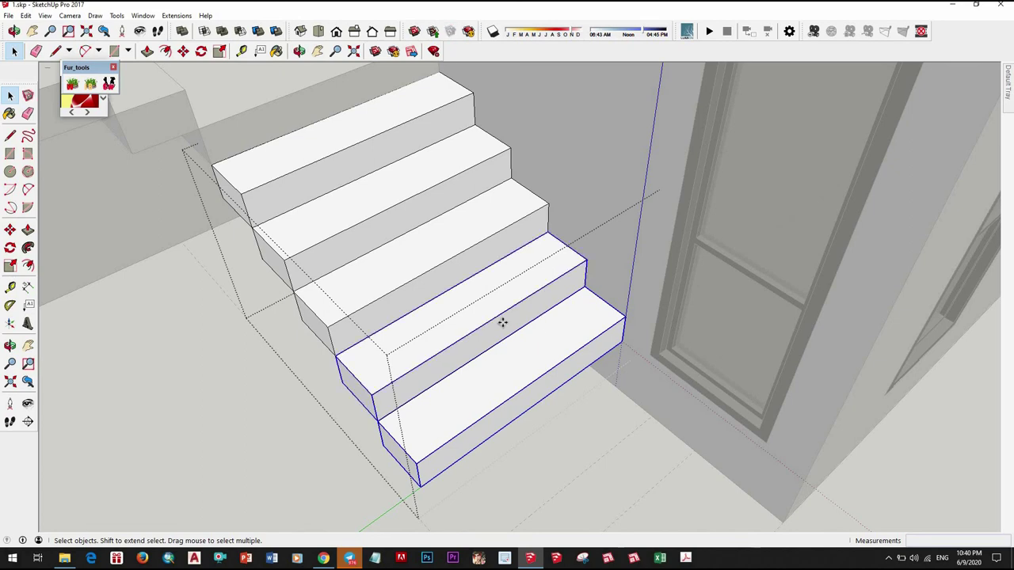
Copy the bottom steps to extend the flight at its foot
click(426, 521)
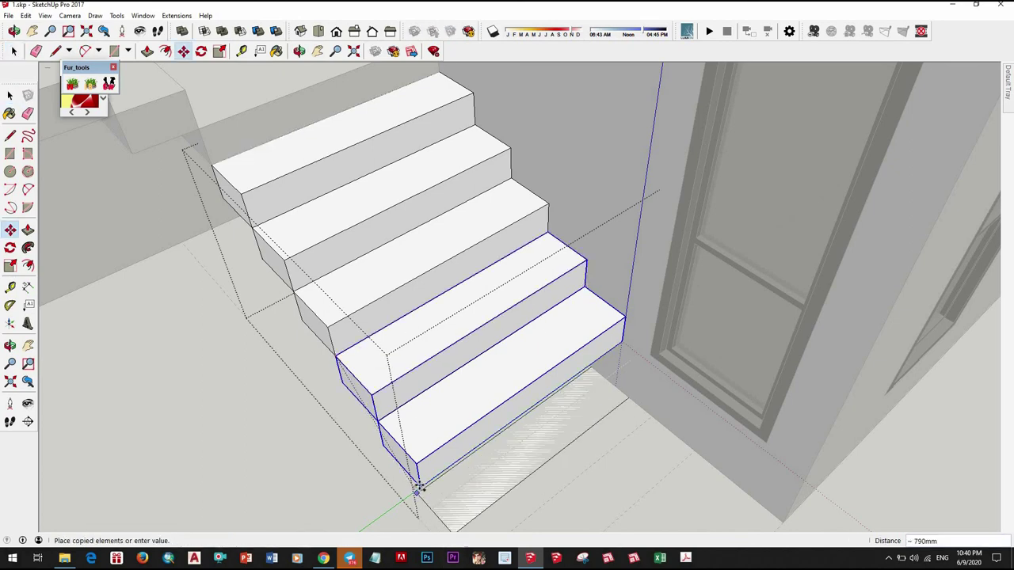
click(498, 350)
key(space)
scroll(618, 375, down, 5)
Orbit over the staircase and add the upper flight to the selection
mouse_move(417, 491)
middle_down()
mouse_move(375, 335)
mouse_move(414, 365)
mouse_move(520, 346)
middle_up()
scroll(618, 343, up, 3)
middle_drag(618, 343, 658, 354)
scroll(543, 335, up, 3)
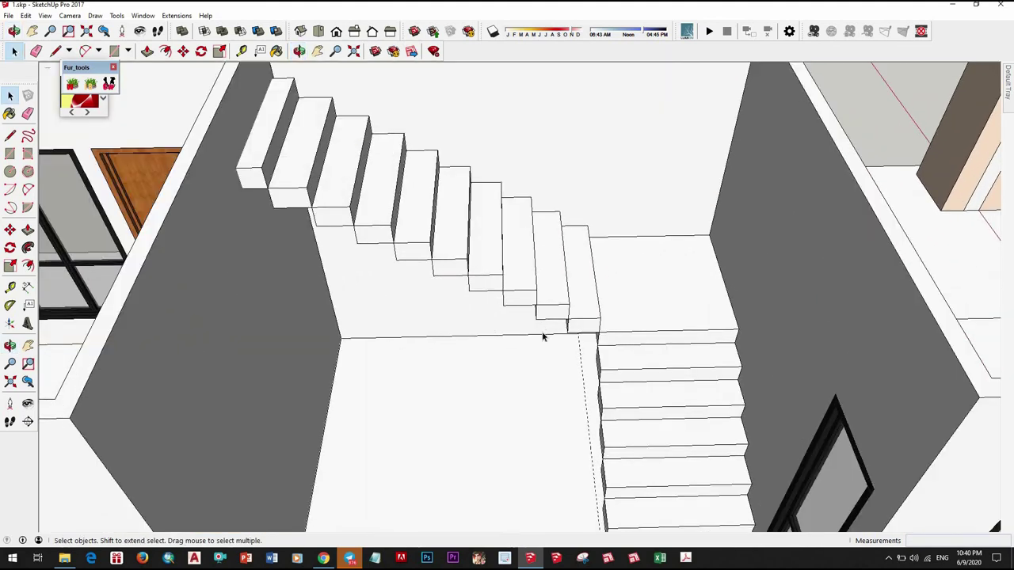
scroll(610, 421, down, 4)
middle_drag(611, 420, 606, 331)
scroll(566, 325, up, 2)
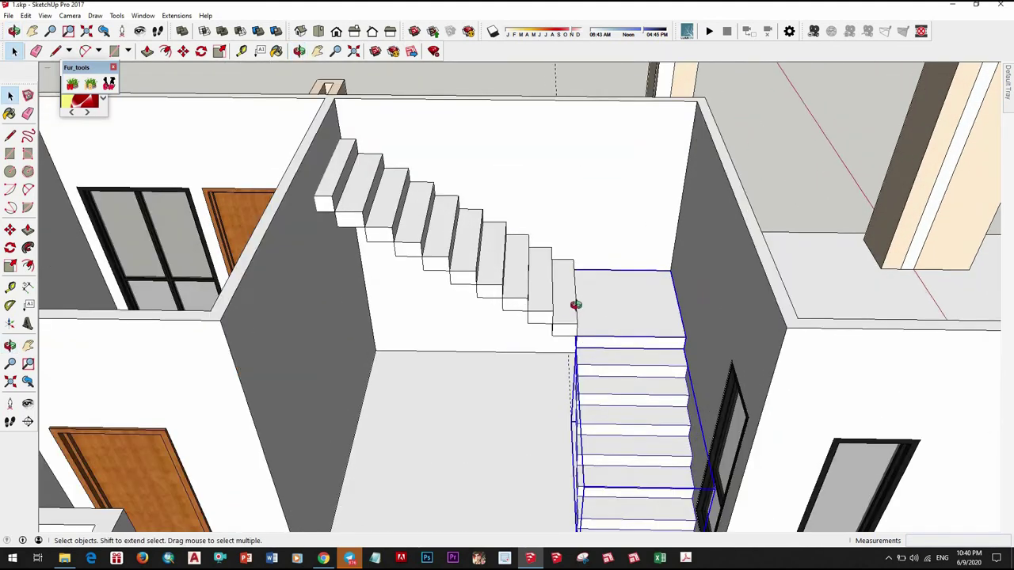
mouse_move(572, 301)
middle_down()
mouse_move(599, 332)
mouse_move(482, 276)
mouse_move(530, 342)
mouse_move(423, 267)
mouse_move(591, 354)
mouse_move(423, 344)
mouse_move(441, 368)
middle_up()
shift+click(482, 276)
scroll(530, 342, down, 3)
scroll(579, 356, down, 3)
Scale the selected flights 1.14 times taller along the blue axis
key(space)
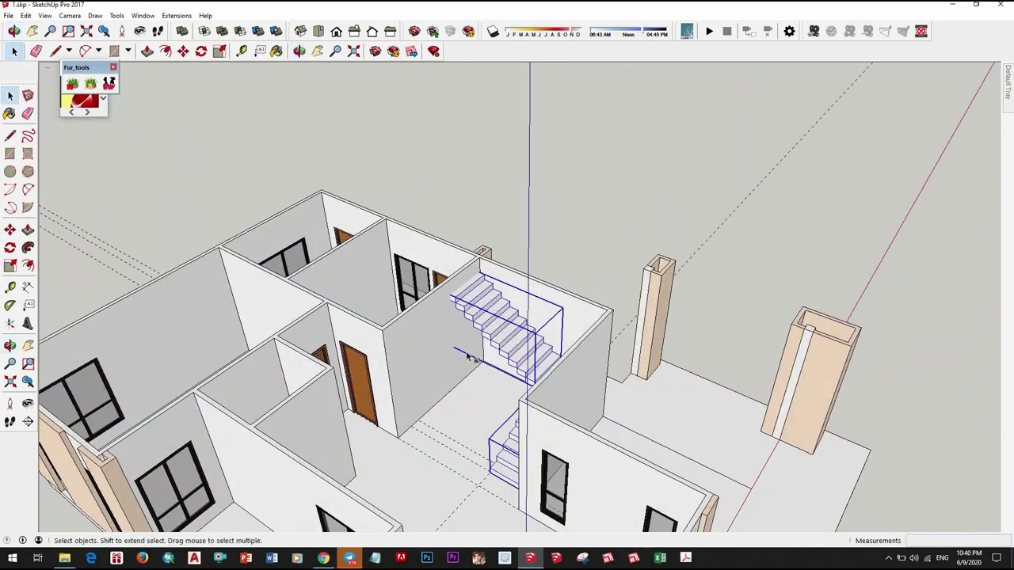
key(s)
drag(511, 327, 486, 342)
key(space)
scroll(486, 342, down, 3)
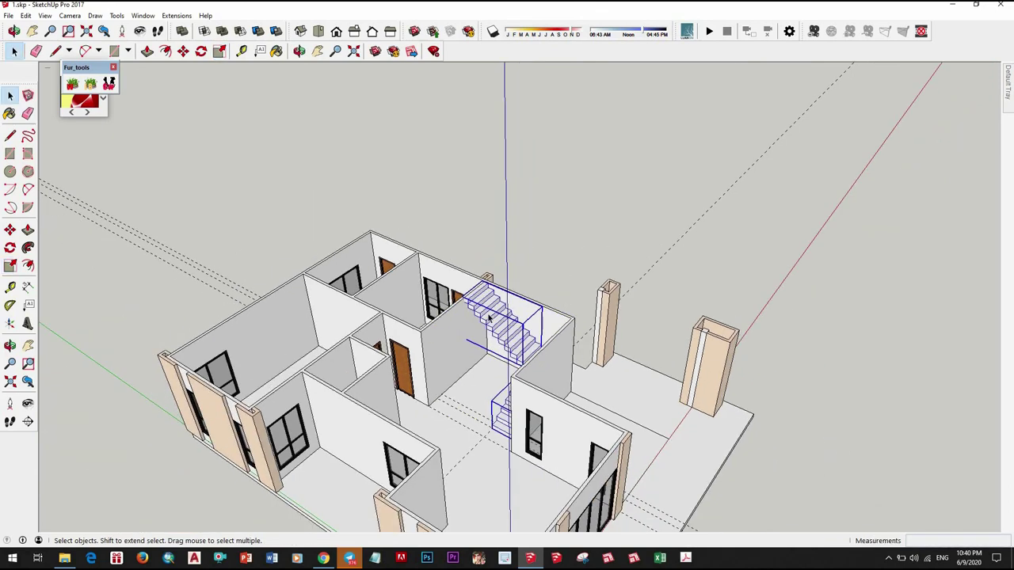
scroll(433, 320, up, 4)
mouse_move(433, 320)
middle_down()
mouse_move(679, 333)
mouse_move(707, 277)
mouse_move(577, 306)
mouse_move(506, 390)
mouse_move(581, 329)
middle_up()
scroll(614, 341, down, 3)
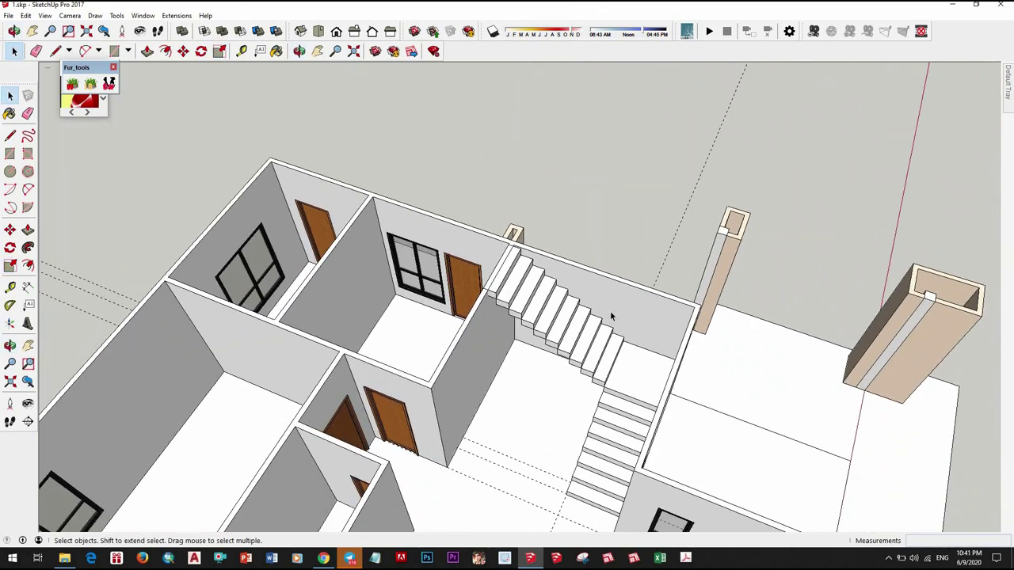
middle_drag(734, 466, 664, 361)
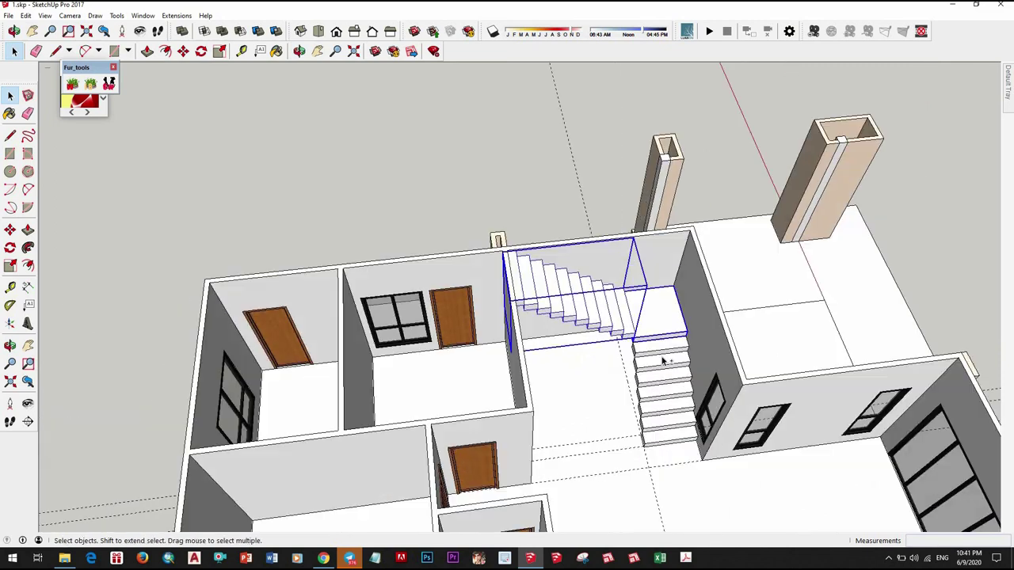
Make both stair flights into one group and review it in the stairwell
right_click(662, 237)
click(697, 274)
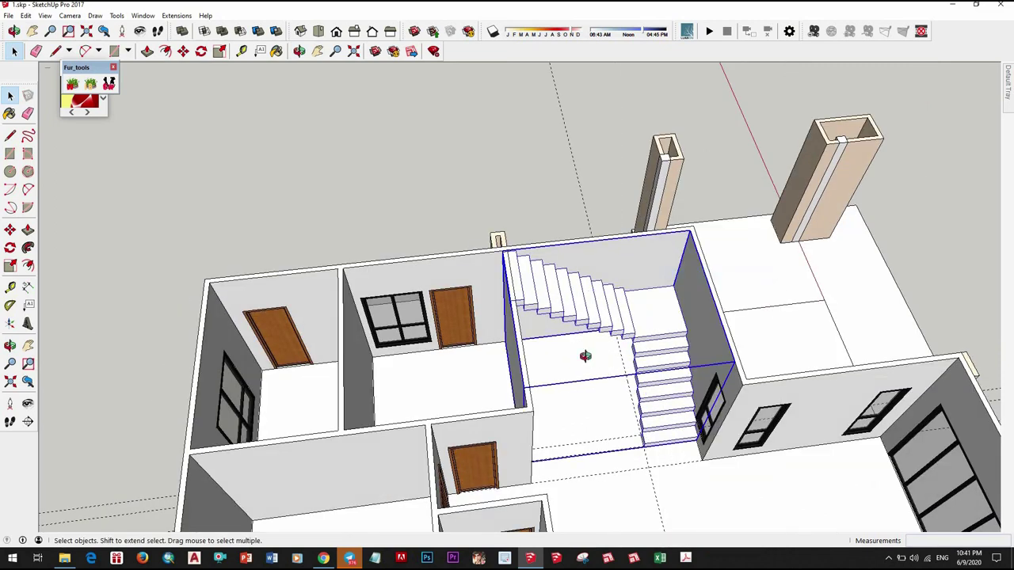
key(s)
middle_drag(584, 356, 536, 357)
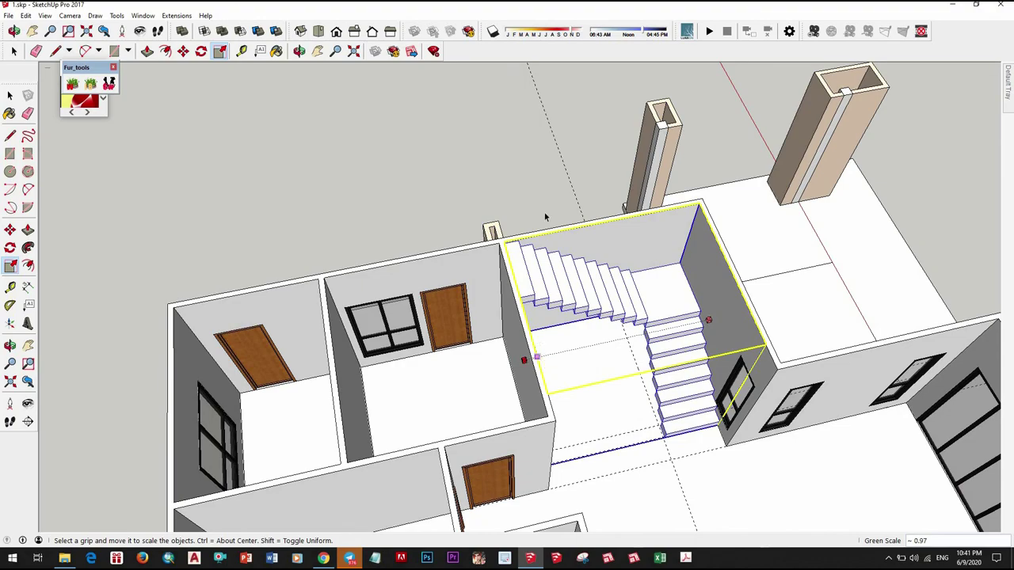
mouse_move(544, 212)
middle_down()
mouse_move(518, 219)
mouse_move(605, 166)
mouse_move(660, 391)
mouse_move(746, 441)
mouse_move(710, 228)
mouse_move(627, 214)
mouse_move(258, 413)
mouse_move(538, 353)
mouse_move(431, 383)
mouse_move(560, 426)
middle_up()
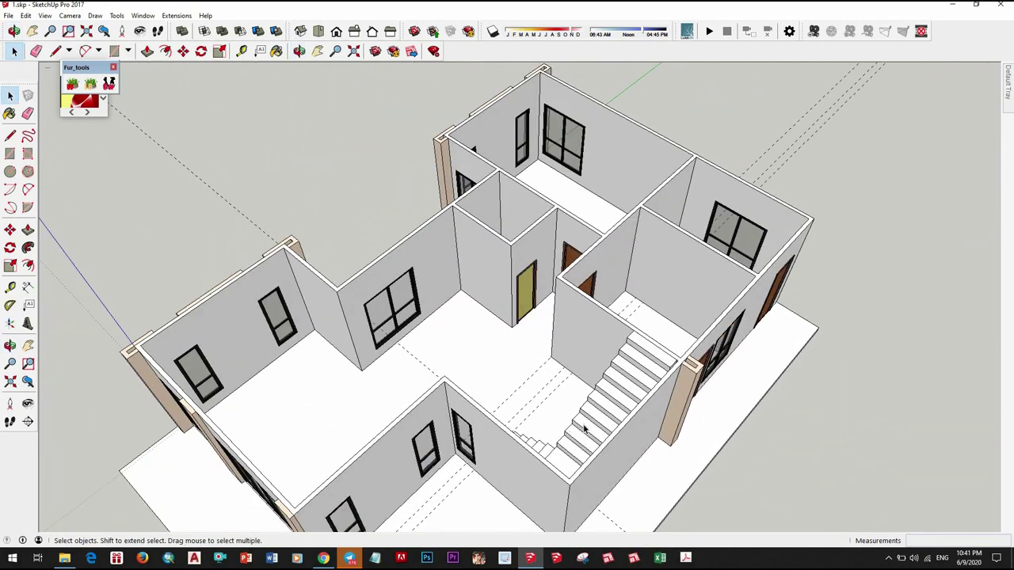
Open the staircase group for editing
middle_drag(510, 400, 841, 405)
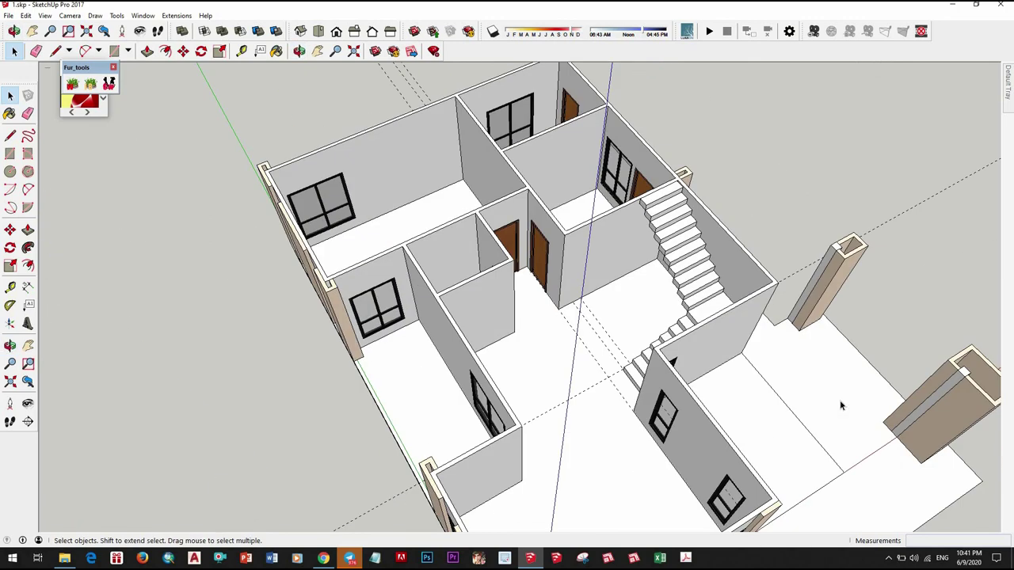
middle_drag(429, 430, 636, 420)
scroll(636, 421, up, 5)
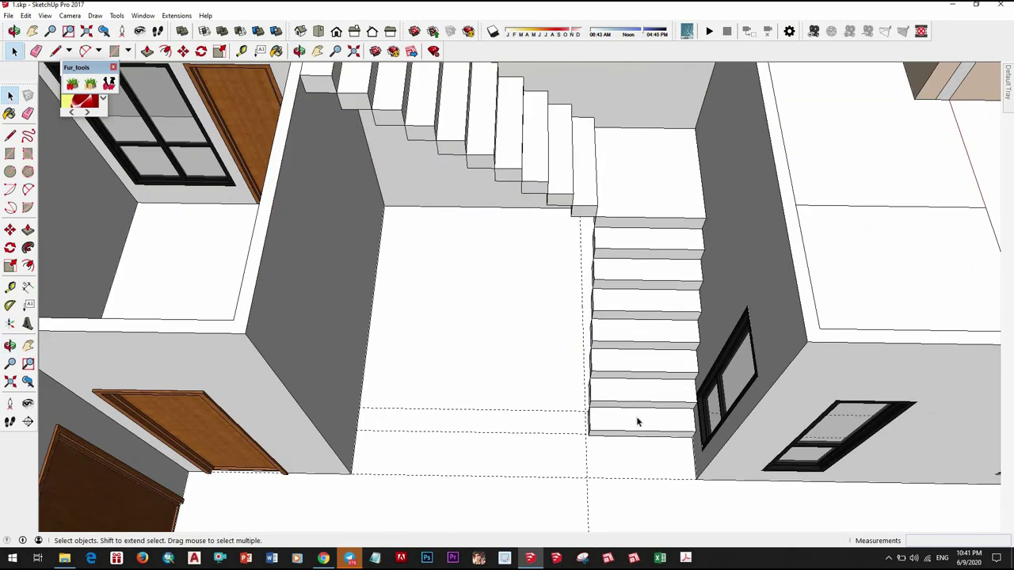
middle_drag(684, 324, 641, 365)
double_click(655, 335)
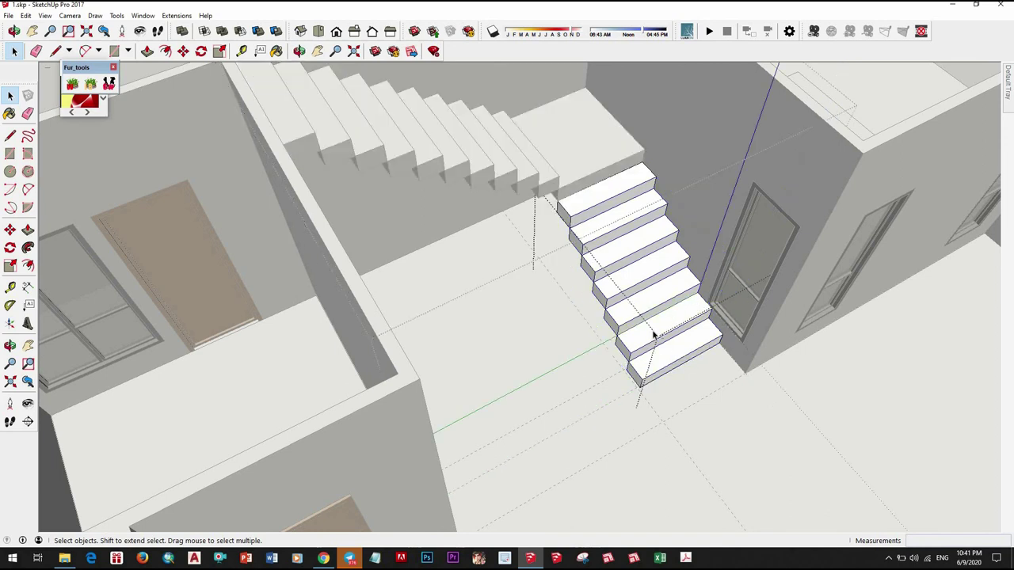
Inspect the stair flights from below, opening and dismissing their context menu
right_click(588, 206)
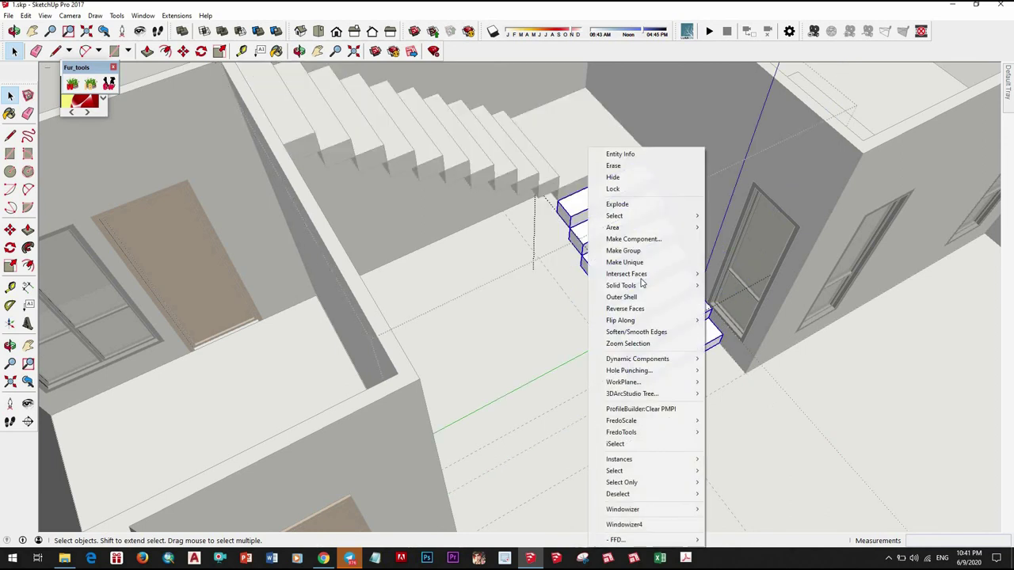
mouse_move(543, 340)
middle_down()
mouse_move(536, 222)
mouse_move(626, 106)
mouse_move(564, 218)
mouse_move(501, 116)
middle_up()
scroll(523, 174, up, 5)
scroll(554, 210, up, 3)
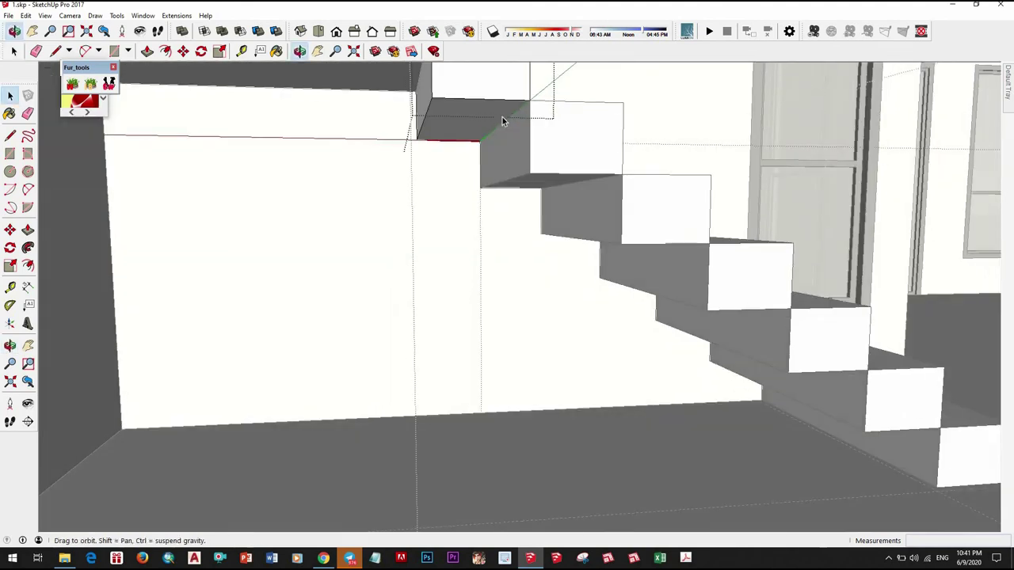
scroll(540, 153, down, 3)
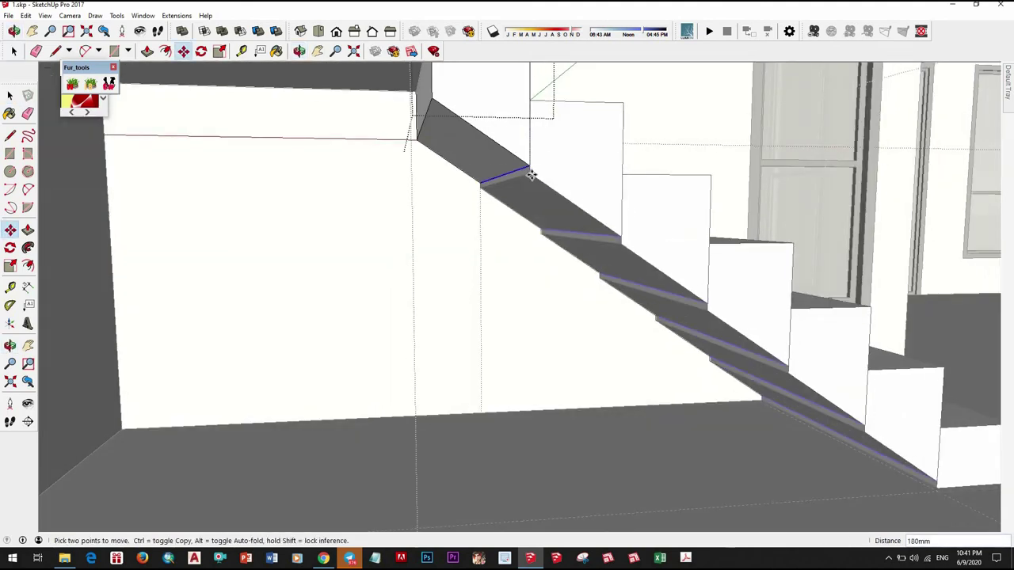
scroll(620, 267, up, 5)
key(space)
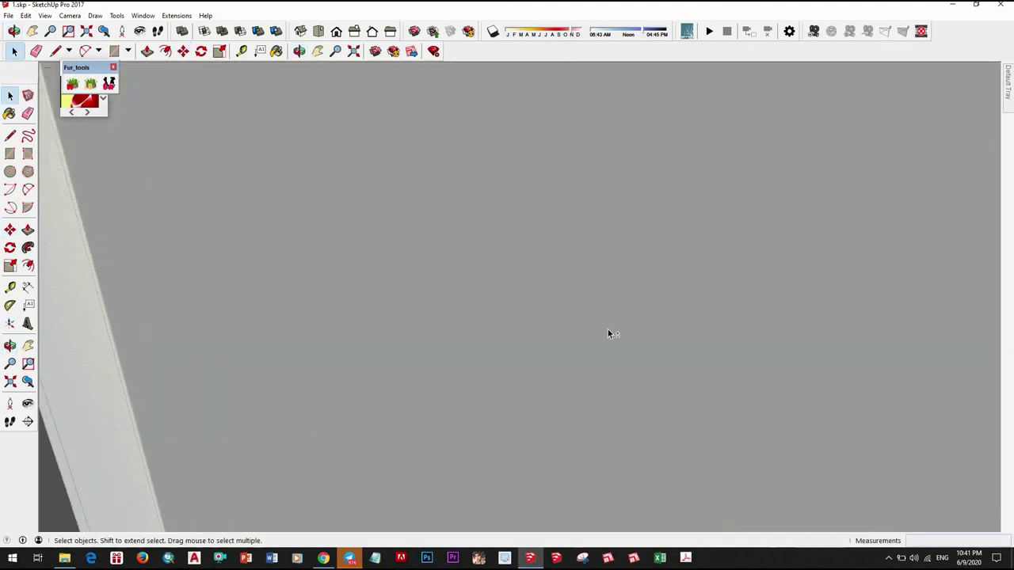
scroll(608, 329, down, 5)
mouse_move(446, 373)
middle_down()
mouse_move(493, 429)
mouse_move(570, 451)
mouse_move(512, 430)
mouse_move(493, 437)
mouse_move(493, 425)
middle_up()
right_click(496, 428)
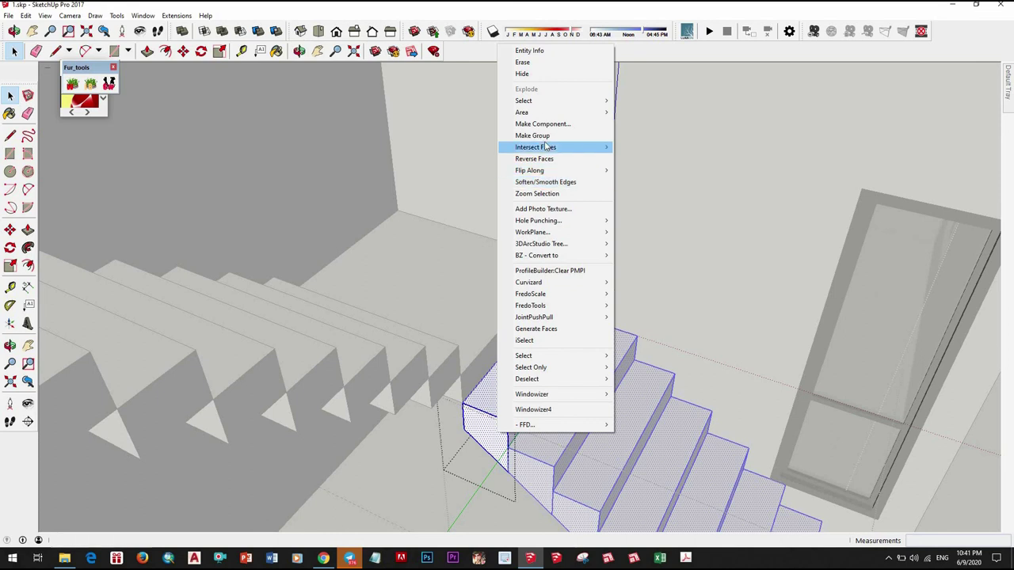
click(564, 404)
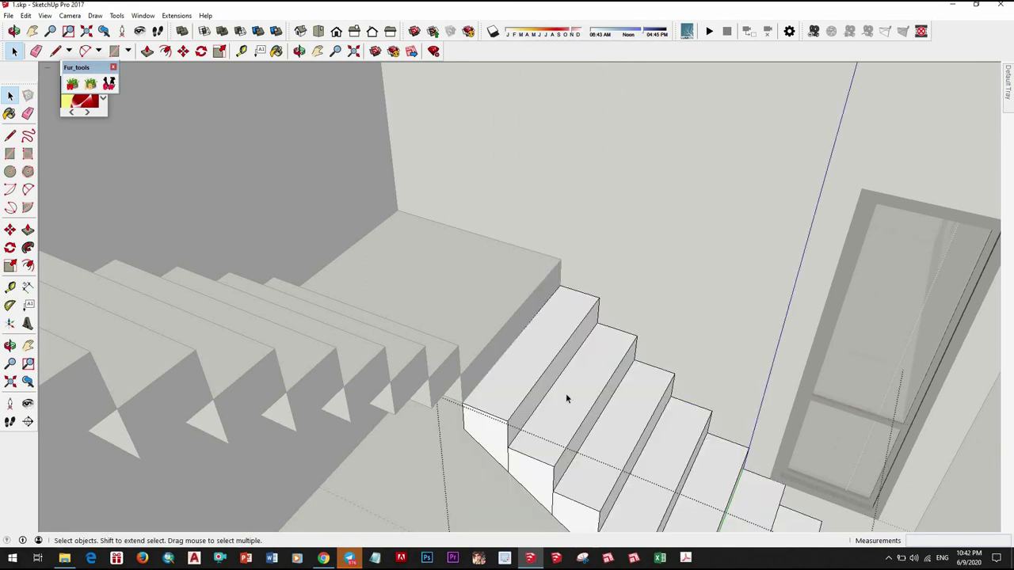
Explode the lower stair flight into loose geometry
middle_drag(514, 319, 559, 392)
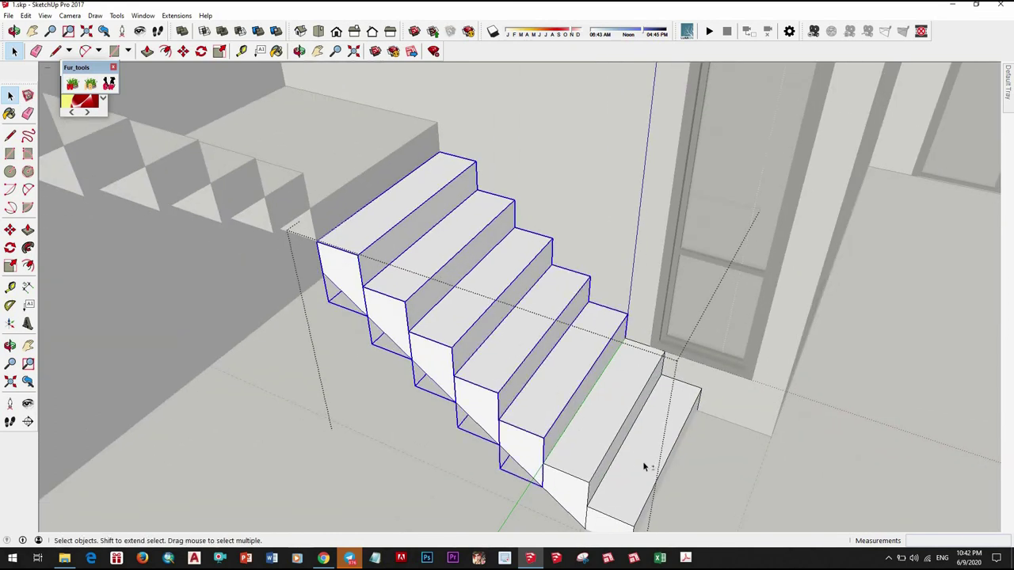
right_click(650, 73)
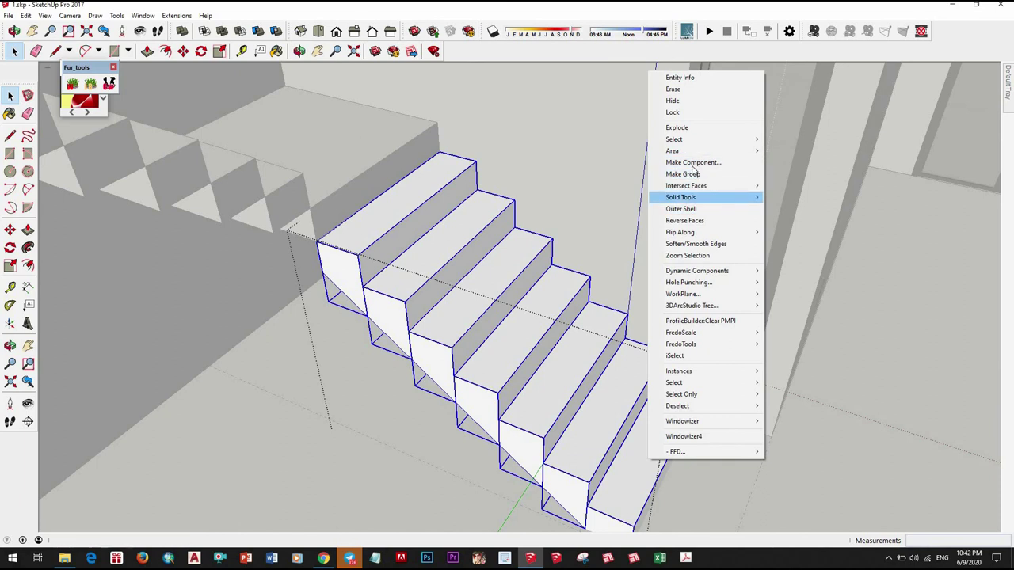
click(675, 128)
scroll(390, 331, up, 2)
Erase stray edges on the lower steps and add a closing edge along the stair base
key(e)
scroll(364, 297, up, 1)
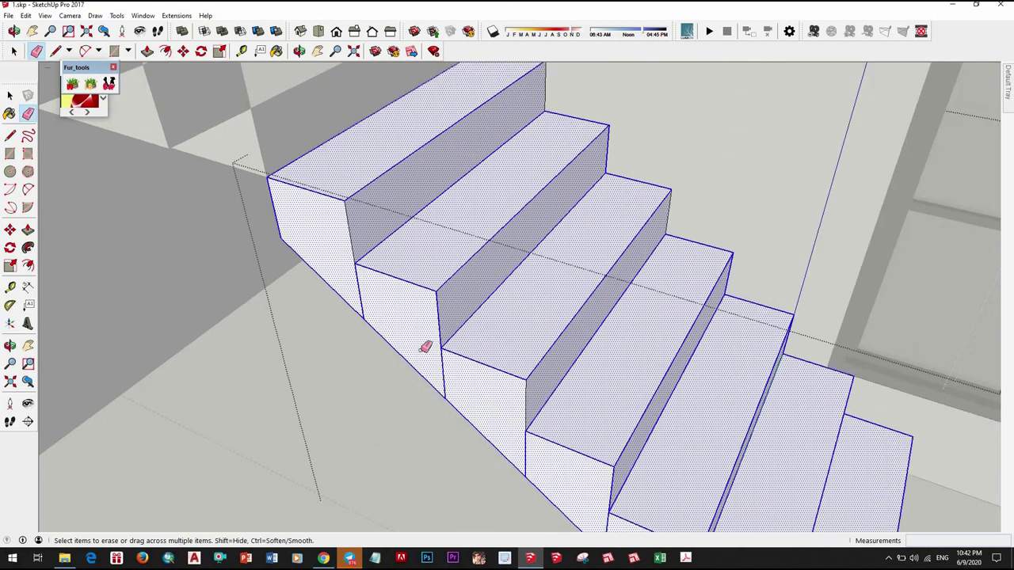
scroll(426, 347, up, 2)
shift+middle_drag(523, 358, 582, 455)
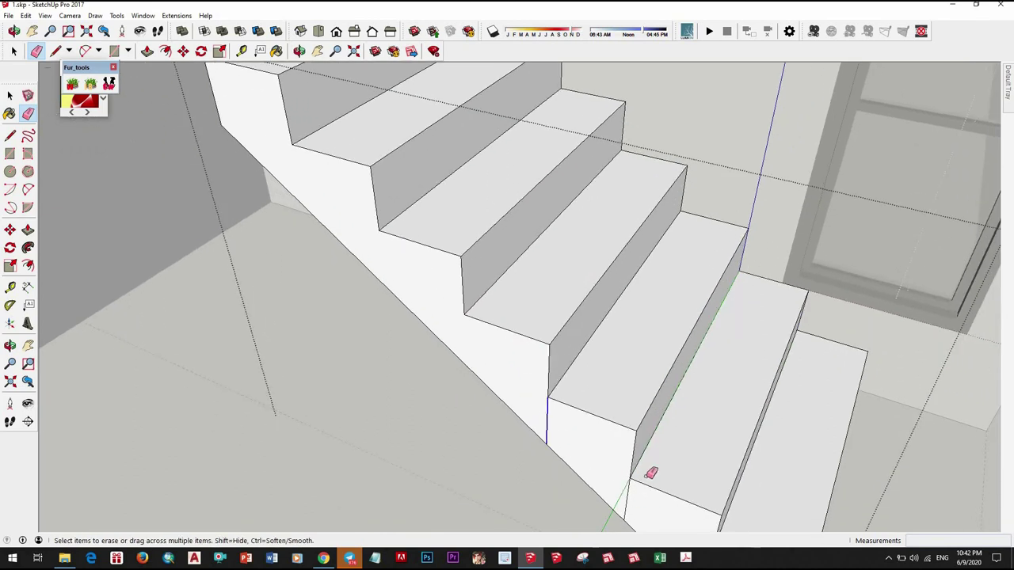
middle_drag(650, 473, 666, 425)
middle_drag(562, 466, 562, 474)
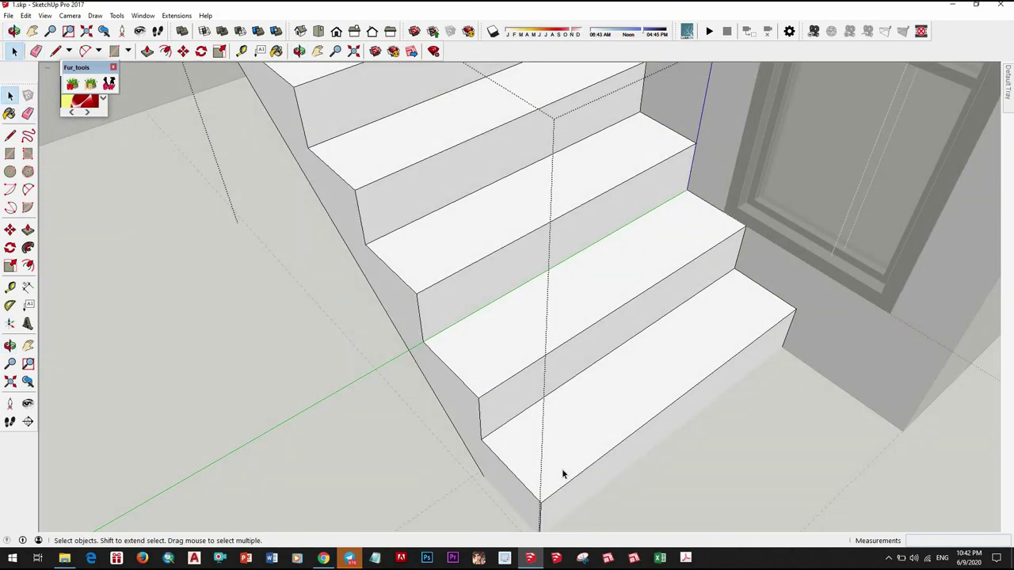
shift+middle_drag(651, 415, 649, 341)
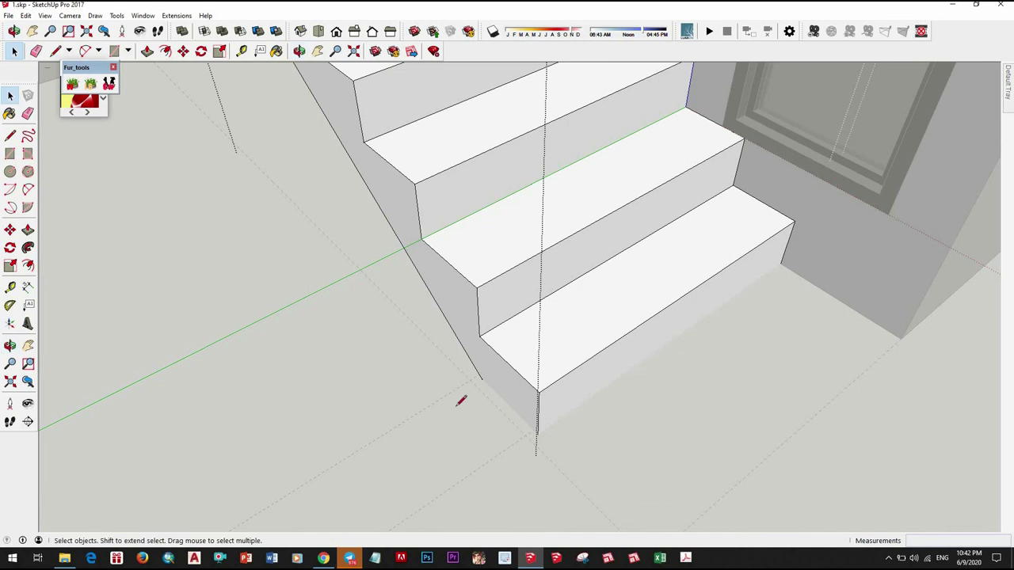
click(522, 436)
key(space)
scroll(403, 407, down, 2)
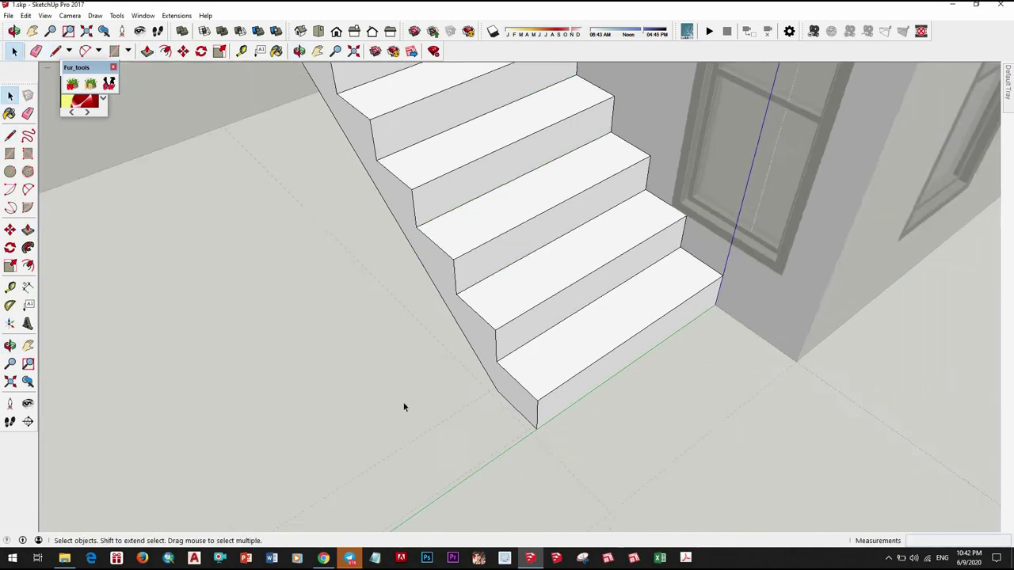
mouse_move(403, 407)
middle_down()
mouse_move(588, 269)
mouse_move(616, 323)
mouse_move(594, 254)
middle_up()
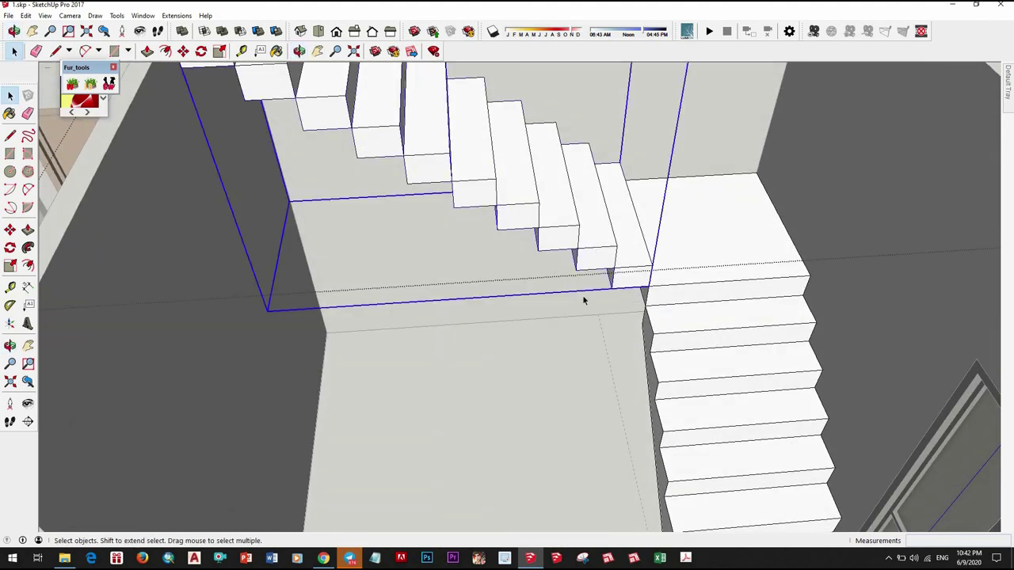
mouse_move(583, 296)
middle_down()
mouse_move(602, 341)
mouse_move(498, 219)
middle_up()
drag(577, 266, 574, 261)
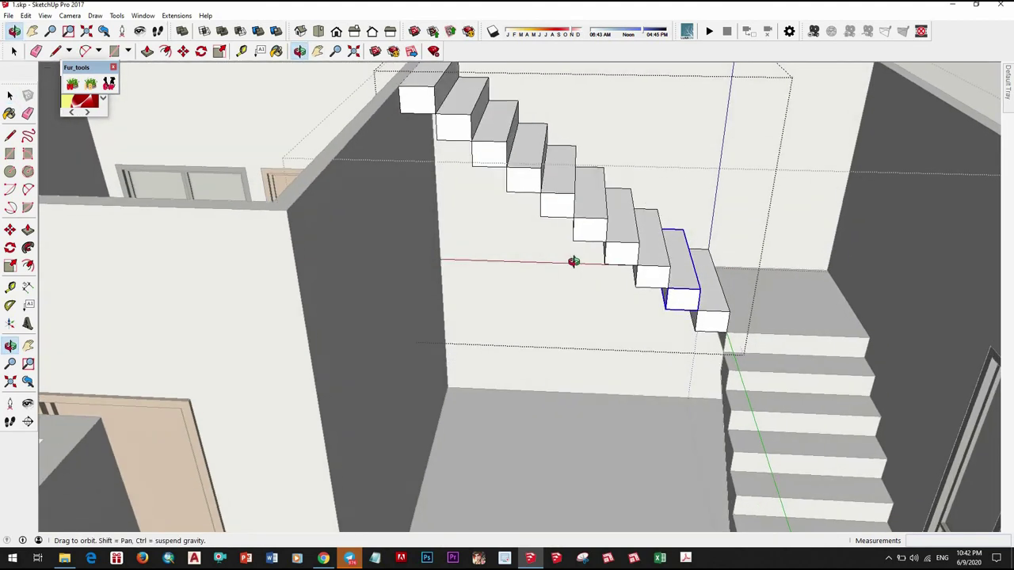
middle_drag(684, 300, 679, 290)
triple_click(679, 289)
scroll(720, 242, up, 3)
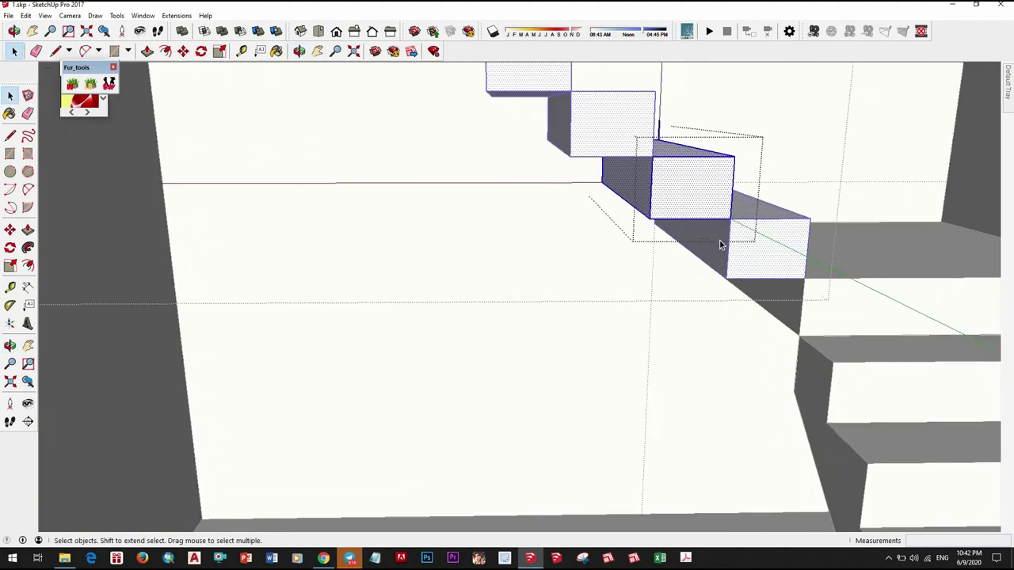
scroll(716, 250, up, 2)
middle_drag(716, 250, 712, 225)
click(713, 223)
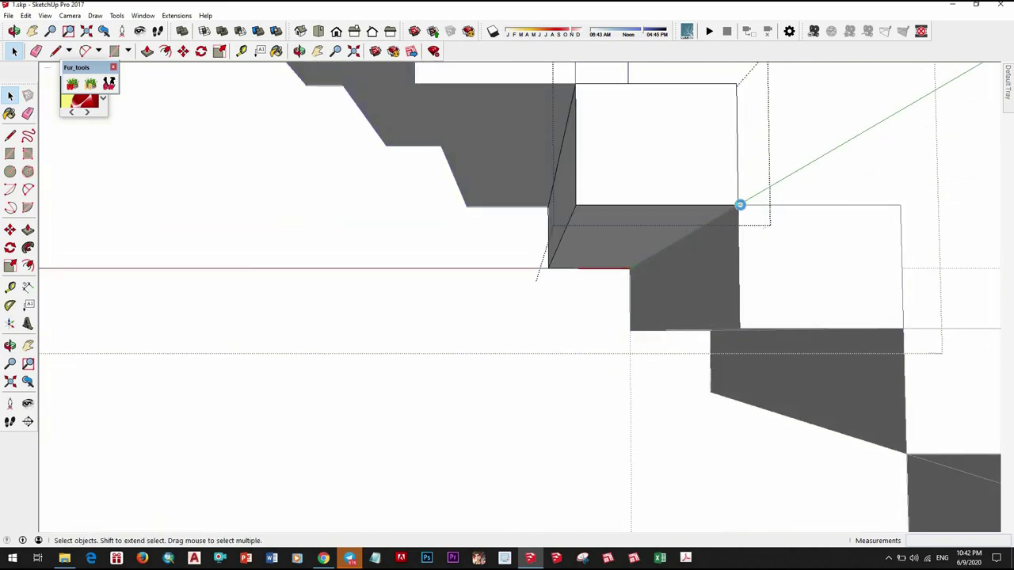
key(m)
click(732, 203)
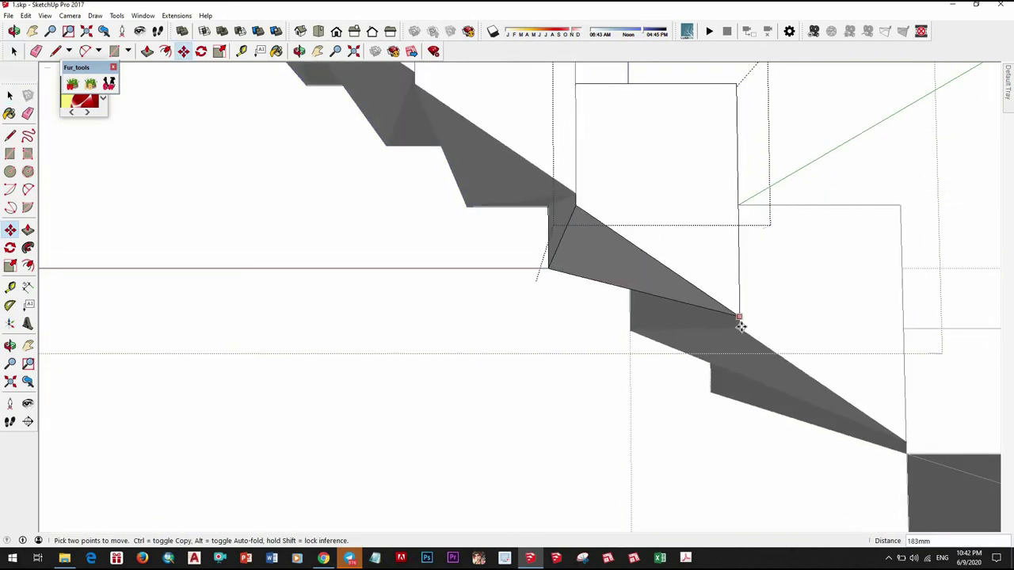
key(Escape)
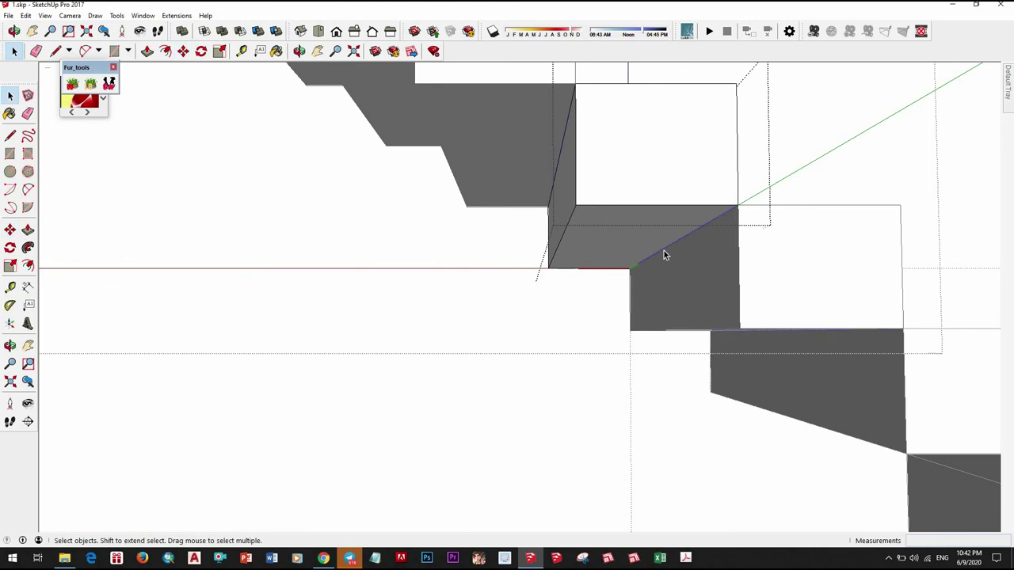
key(m)
click(737, 301)
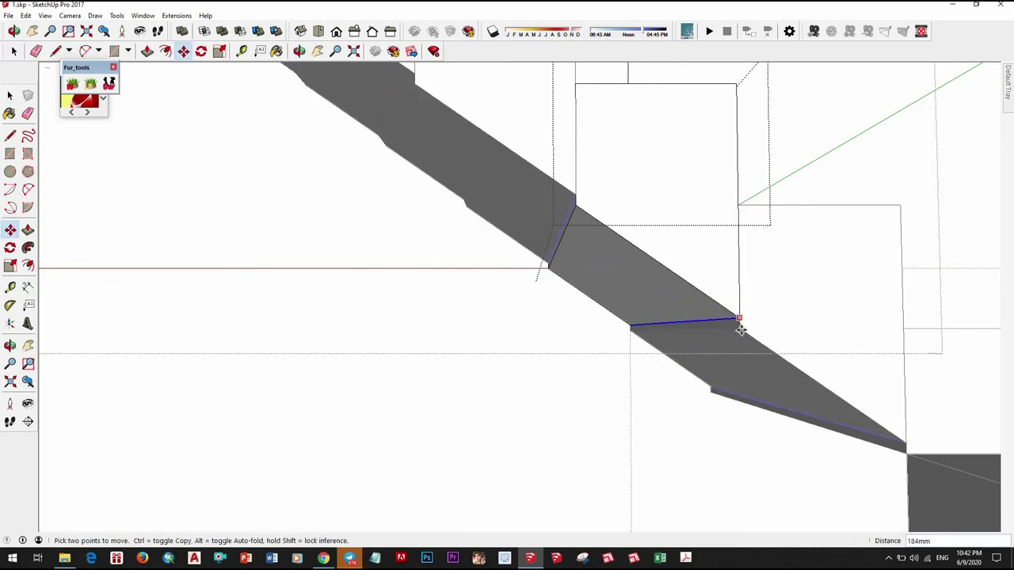
key(space)
middle_drag(654, 306, 595, 274)
scroll(595, 273, down, 5)
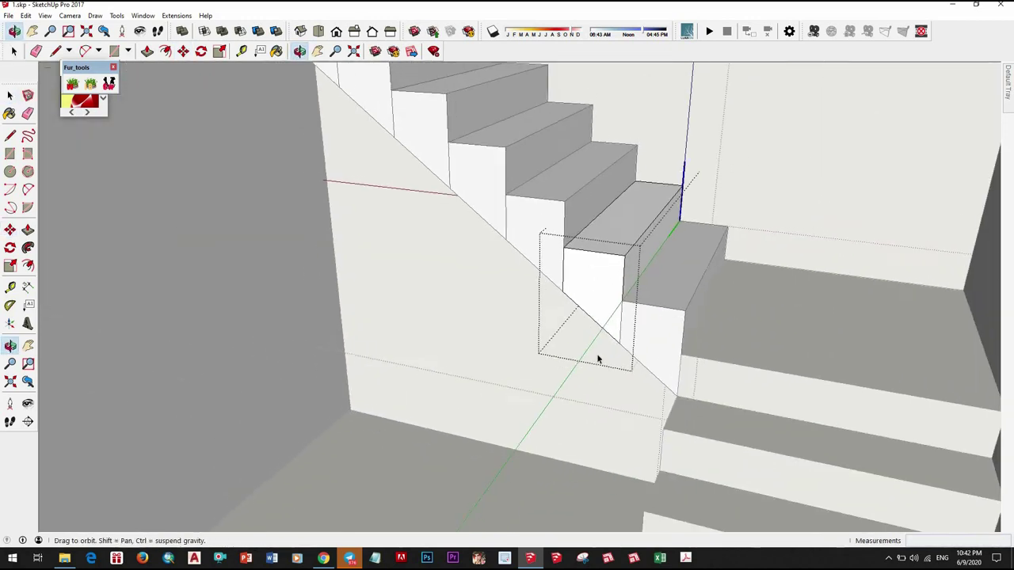
scroll(599, 356, down, 3)
middle_drag(602, 396, 713, 356)
click(434, 229)
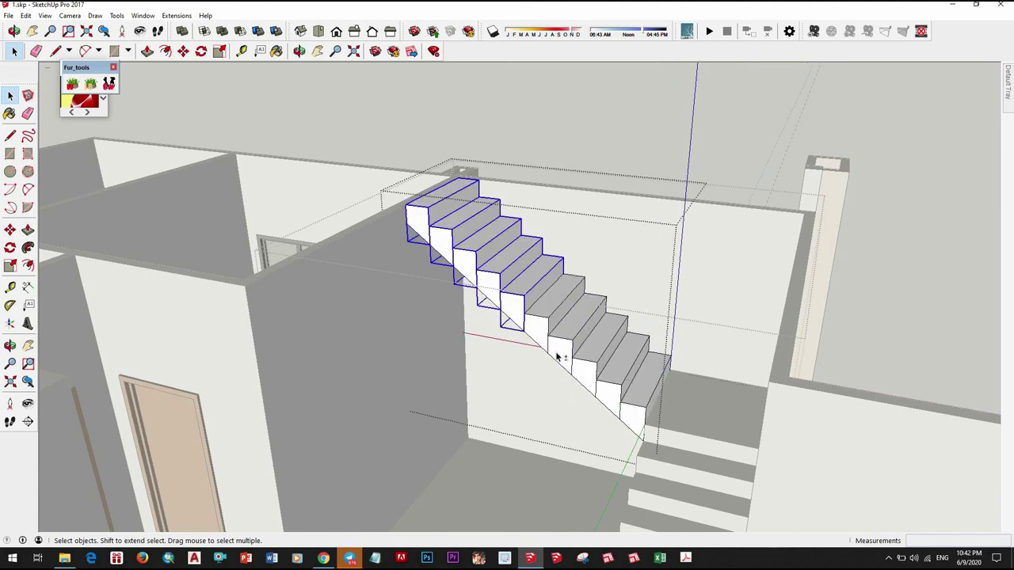
right_click(675, 336)
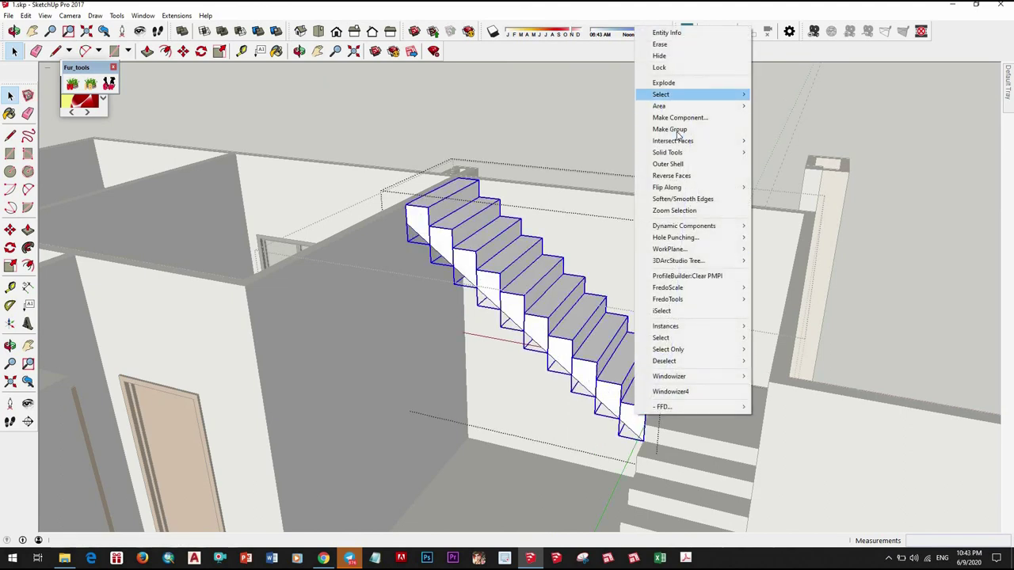
click(669, 83)
scroll(626, 422, up, 2)
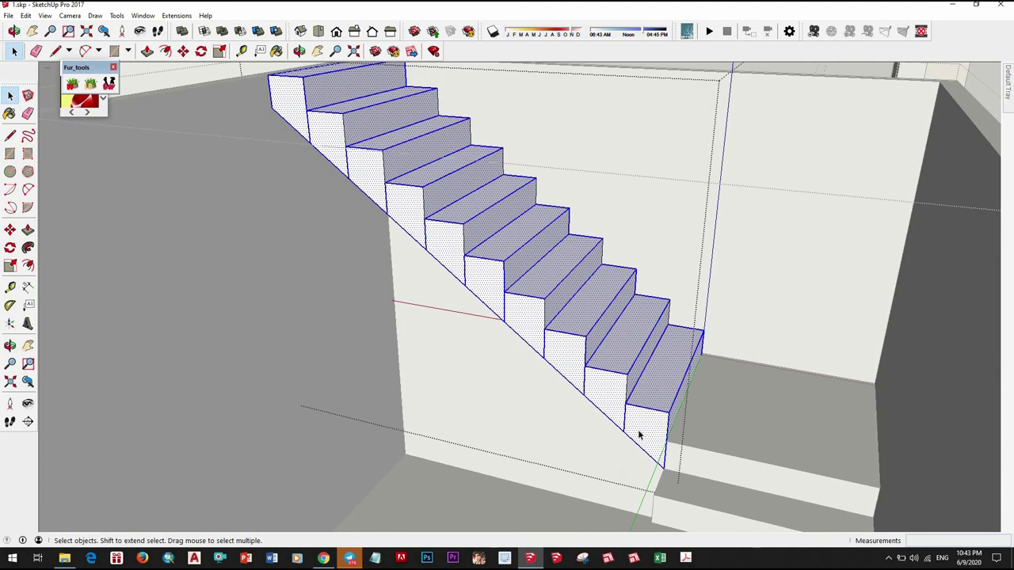
scroll(641, 409, up, 1)
key(Escape)
scroll(630, 430, down, 1)
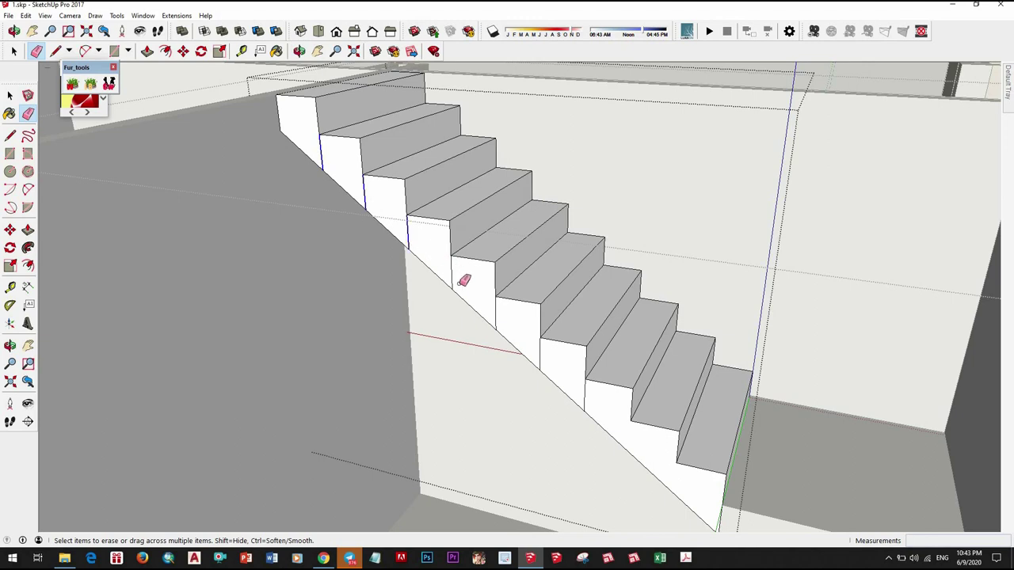
scroll(547, 357, down, 3)
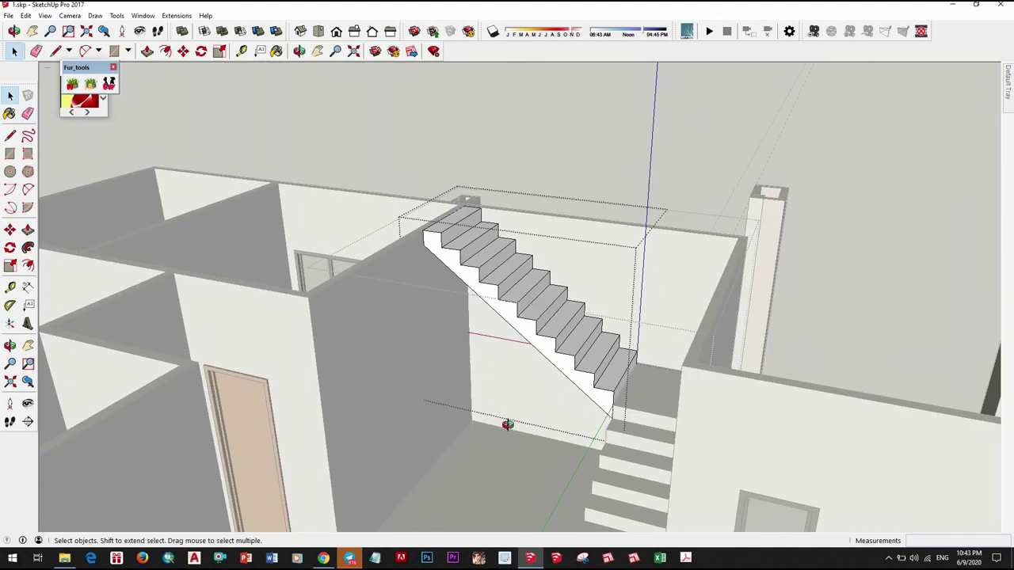
middle_drag(507, 422, 625, 165)
scroll(389, 276, up, 3)
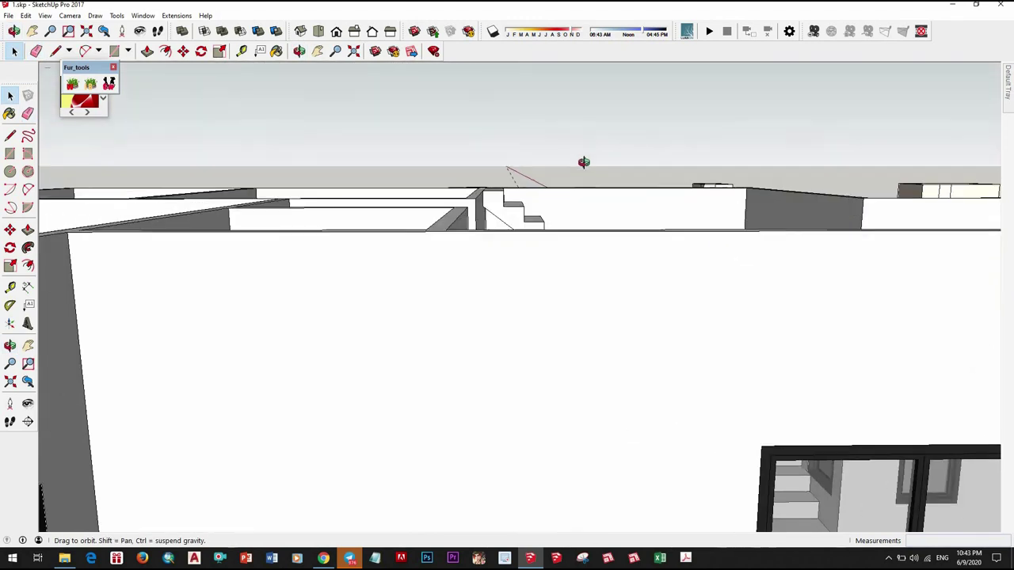
middle_drag(534, 144, 559, 355)
scroll(559, 356, up, 2)
scroll(583, 392, up, 3)
Place a Tape Measure guide under the stair
scroll(583, 393, down, 2)
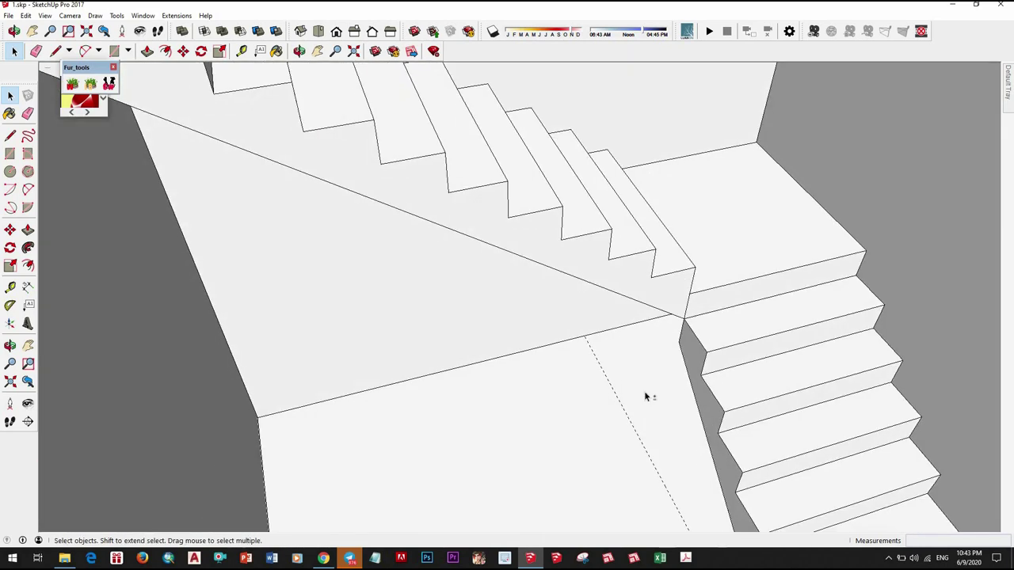
scroll(644, 396, down, 3)
scroll(596, 346, up, 3)
mouse_move(644, 396)
middle_down()
mouse_move(596, 345)
mouse_move(798, 150)
mouse_move(600, 425)
middle_up()
scroll(596, 345, up, 3)
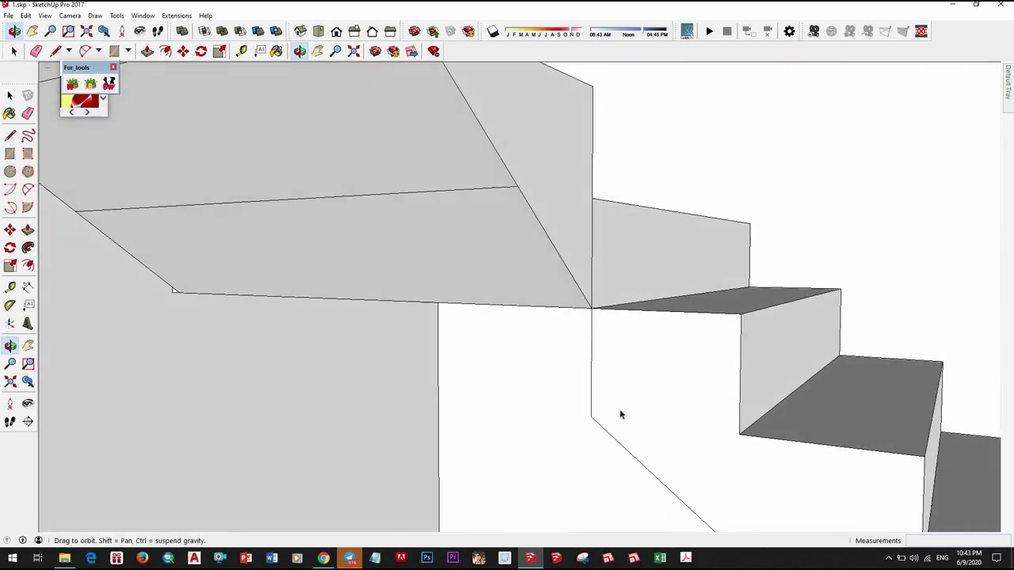
click(596, 415)
key(space)
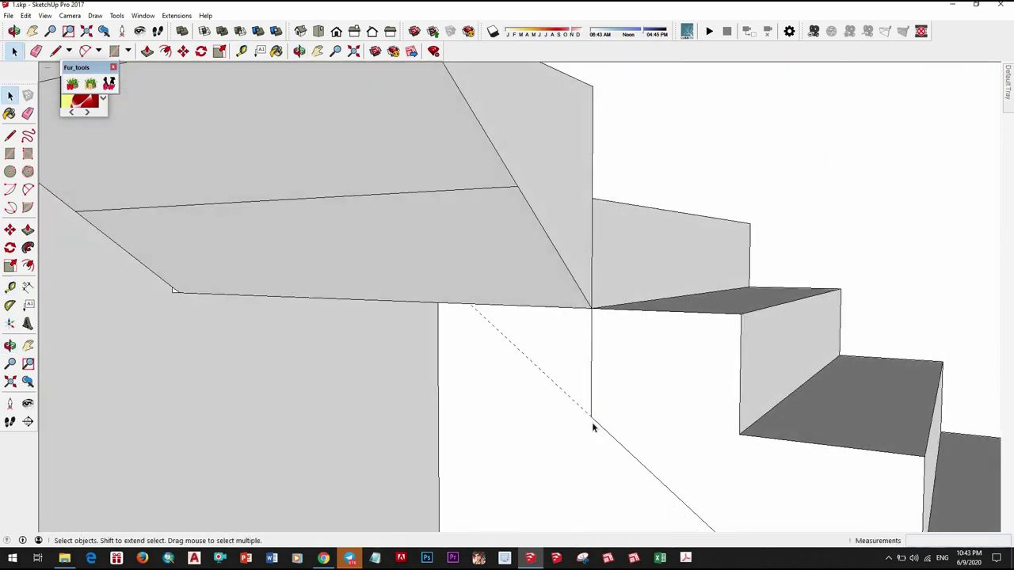
Draw the small triangle face under the stair, cancelling a trial extrusion of it
key(l)
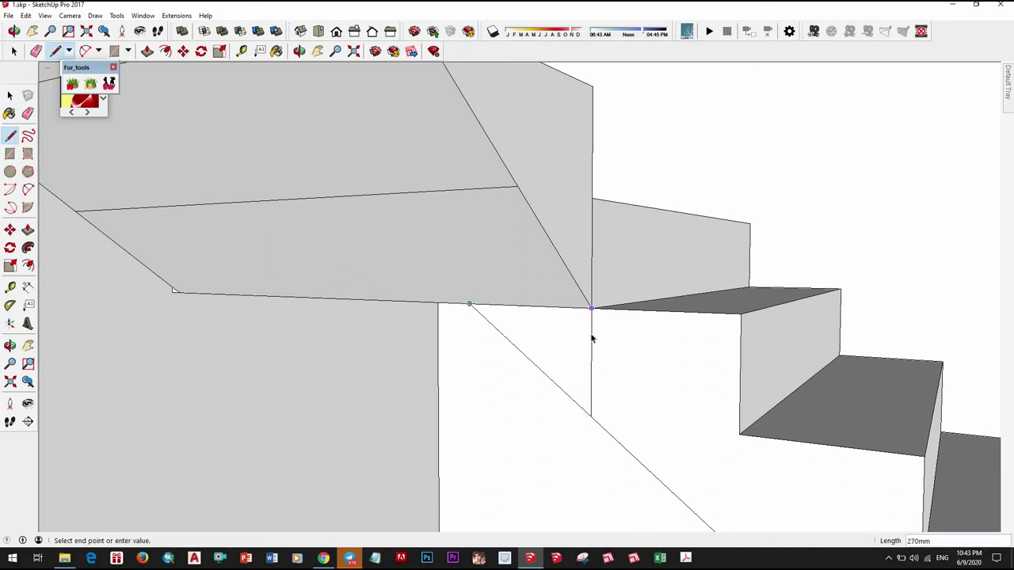
key(space)
key(l)
key(space)
click(539, 356)
middle_drag(539, 355, 565, 366)
key(p)
mouse_move(554, 369)
mouse_down()
mouse_move(578, 437)
mouse_move(412, 406)
mouse_up()
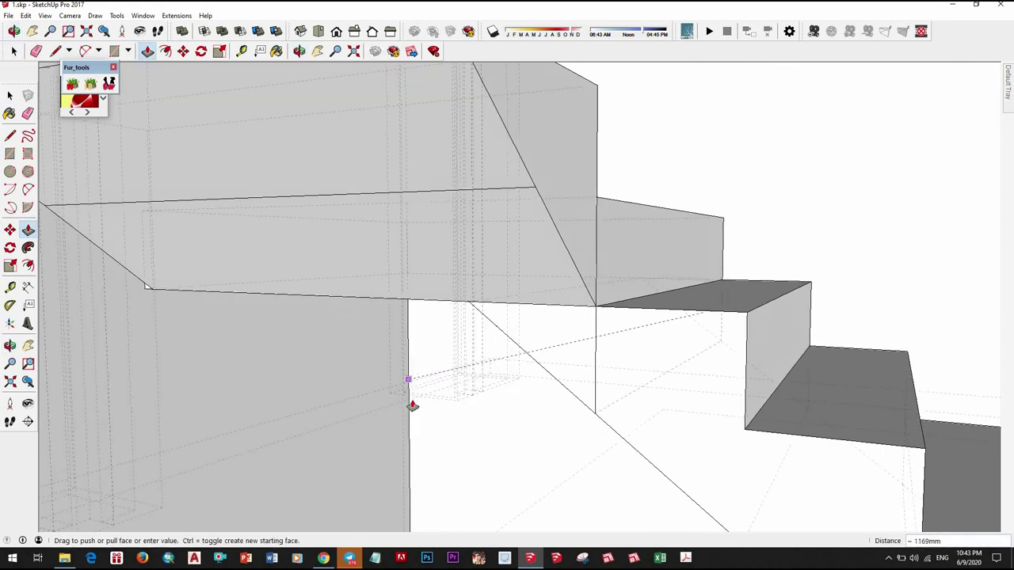
key(Escape)
key(space)
Make the triangle face a group
click(563, 351)
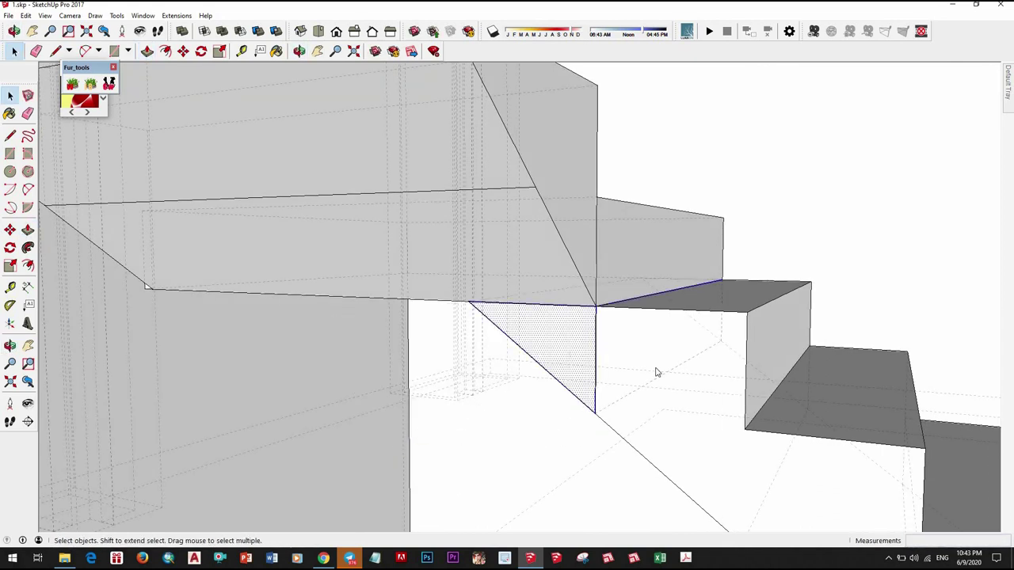
right_click(564, 357)
click(609, 249)
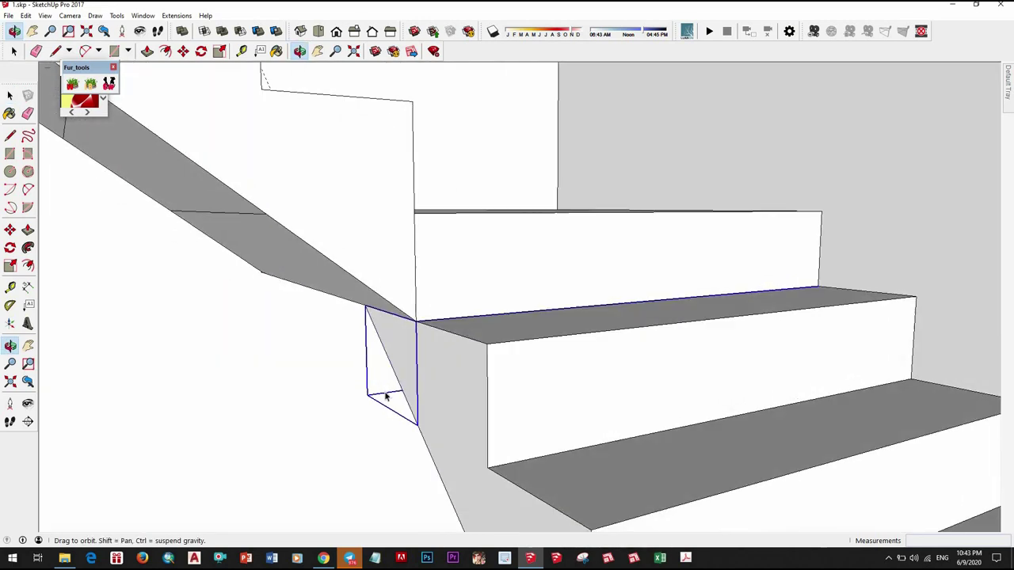
Group the selected stair geometry and view the whole house
mouse_move(473, 364)
middle_down()
mouse_move(481, 328)
mouse_move(574, 343)
middle_up()
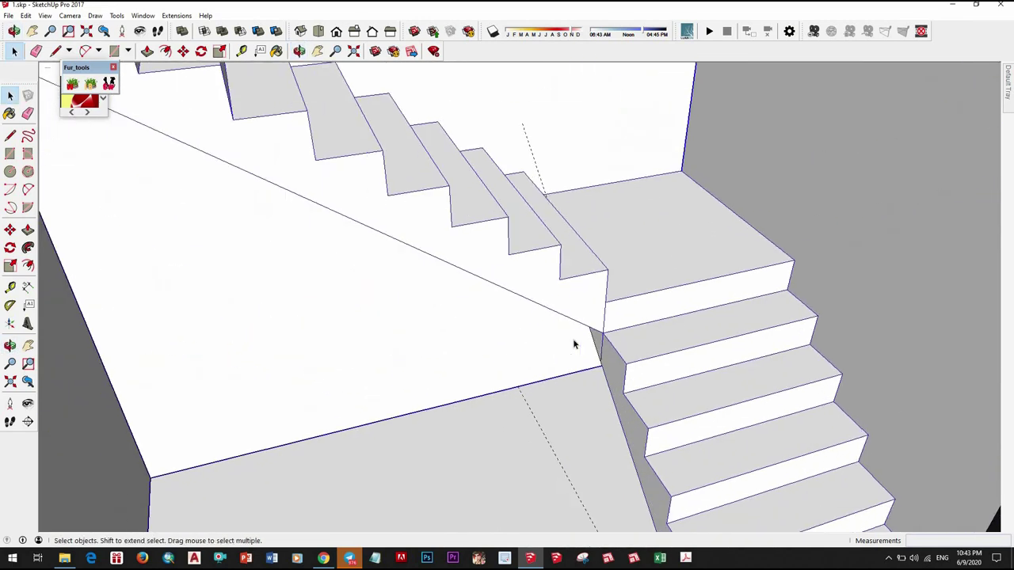
scroll(575, 343, down, 3)
scroll(574, 342, up, 3)
right_click(574, 342)
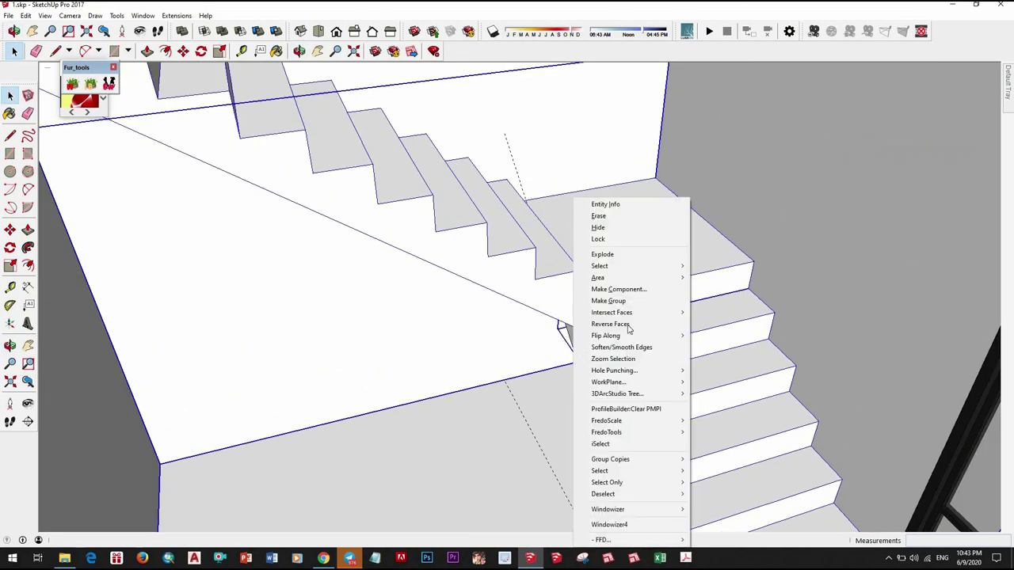
click(609, 300)
scroll(604, 358, down, 5)
mouse_move(604, 359)
middle_down()
mouse_move(511, 473)
mouse_move(564, 356)
middle_up()
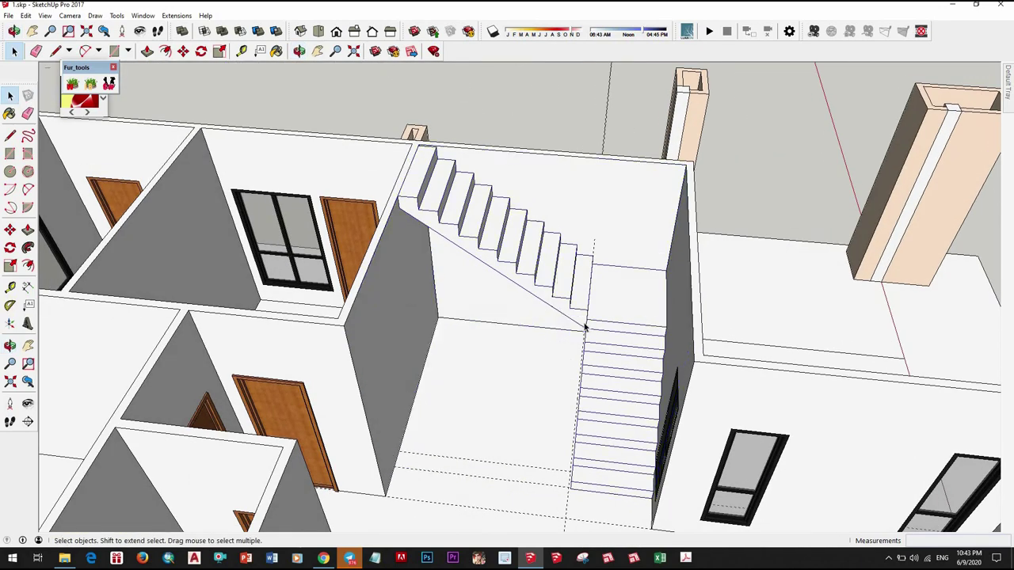
scroll(583, 351, up, 3)
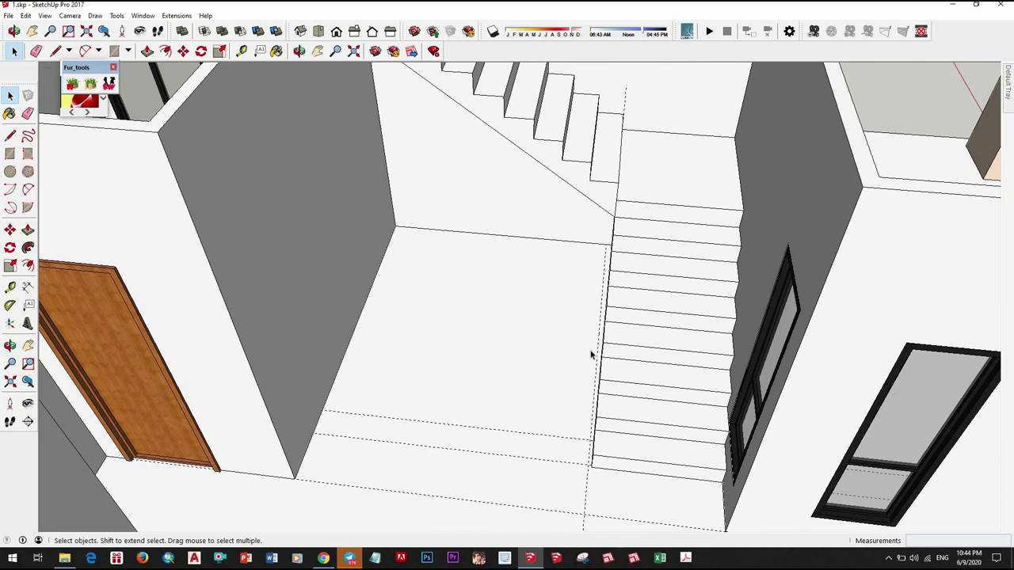
Add parallel 100 mm guides on the floor beside the stair foot
mouse_move(647, 385)
middle_down()
mouse_move(730, 397)
mouse_move(712, 380)
middle_up()
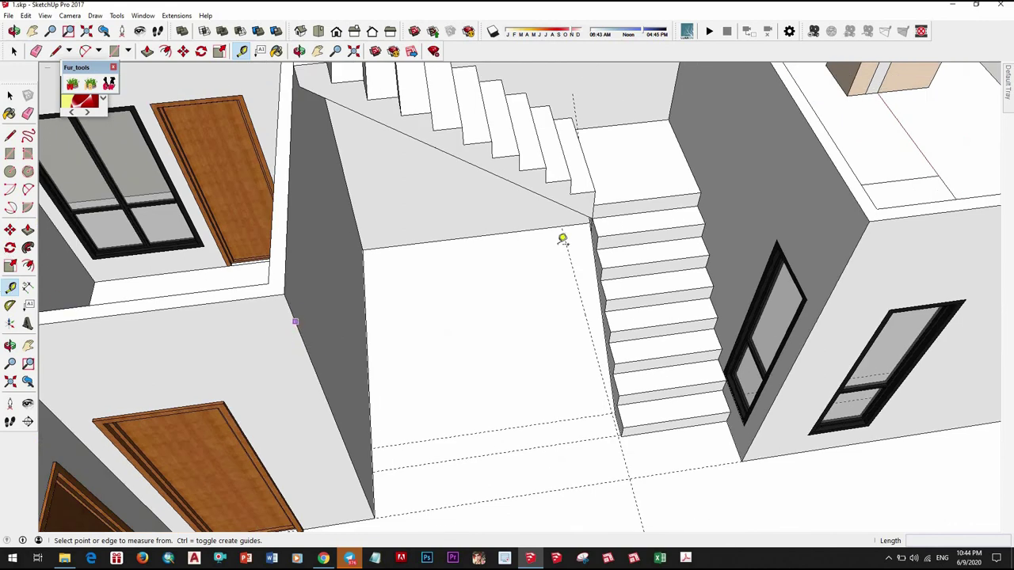
mouse_move(479, 326)
middle_down()
mouse_move(548, 355)
mouse_move(577, 346)
middle_up()
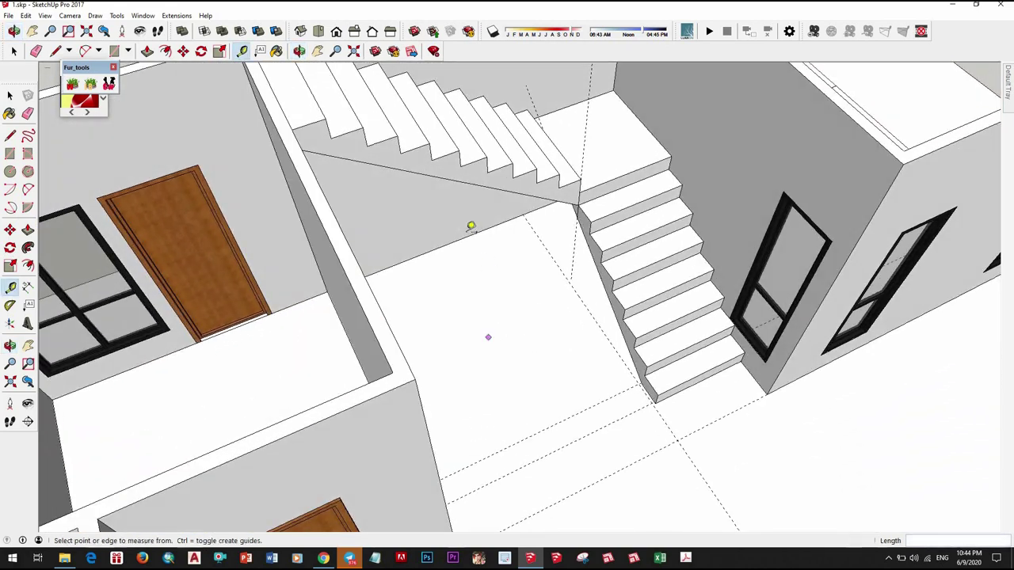
click(576, 275)
scroll(498, 290, up, 5)
text(100)
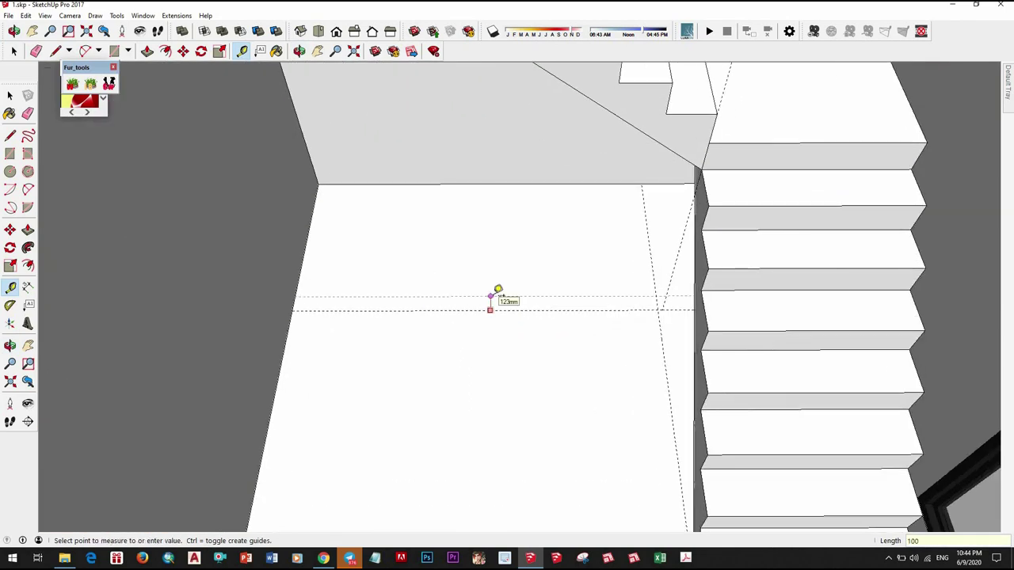
key(space)
mouse_move(594, 309)
middle_down()
mouse_move(476, 353)
mouse_move(554, 335)
mouse_move(557, 356)
middle_up()
key(t)
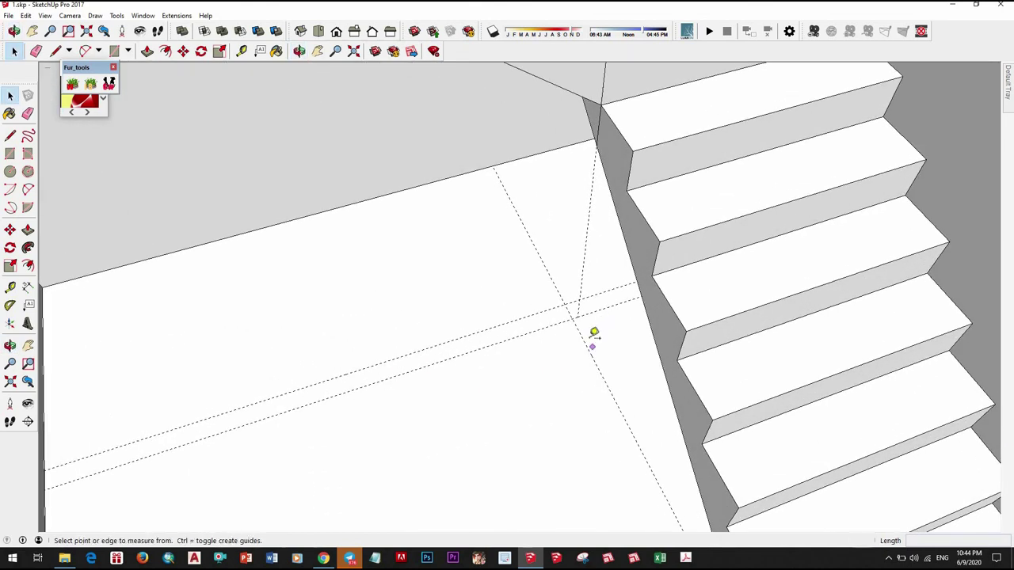
scroll(580, 339, up, 3)
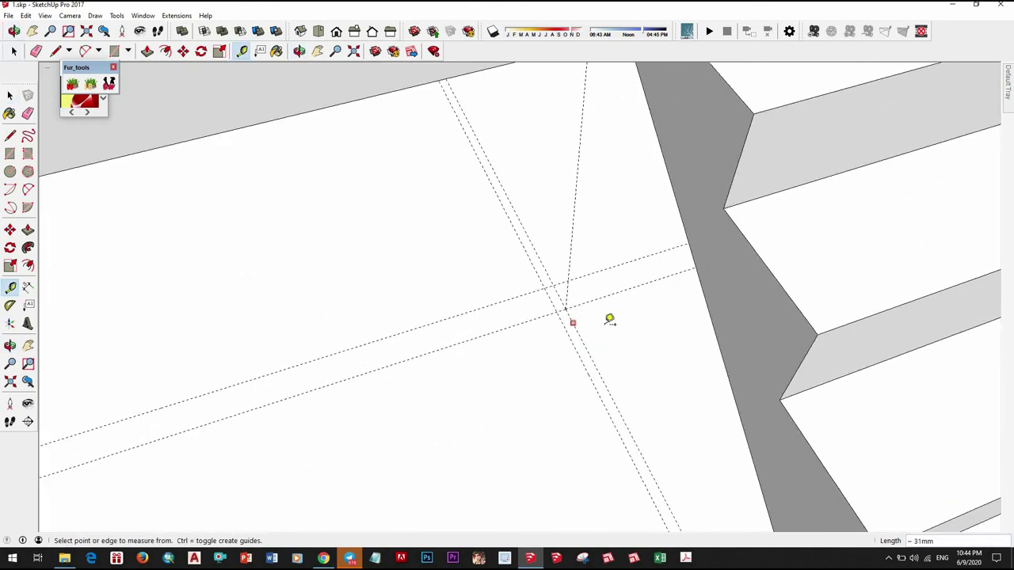
key(space)
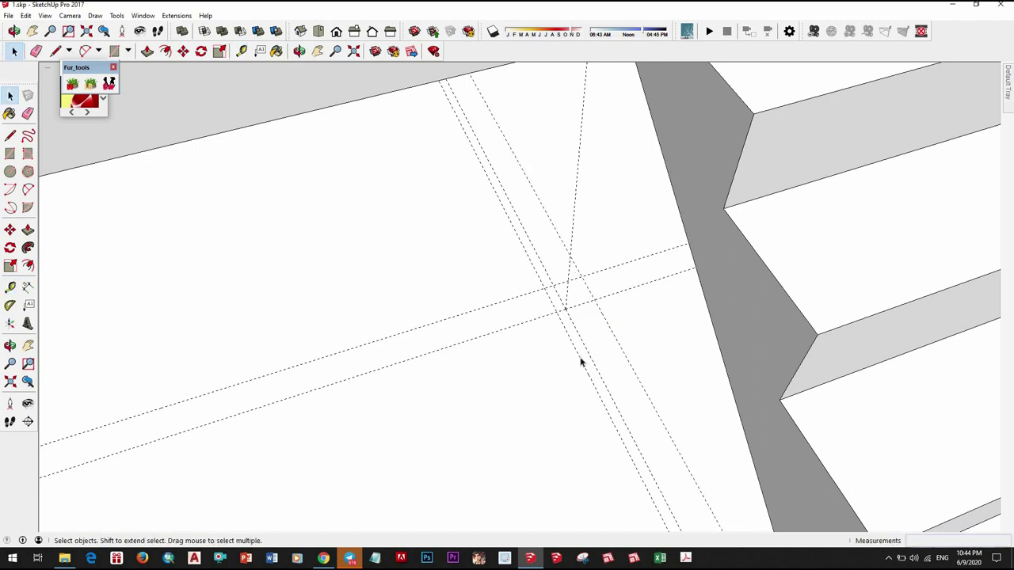
Erase the stray guide line from the floor
right_click(578, 360)
click(609, 180)
key(l)
click(602, 379)
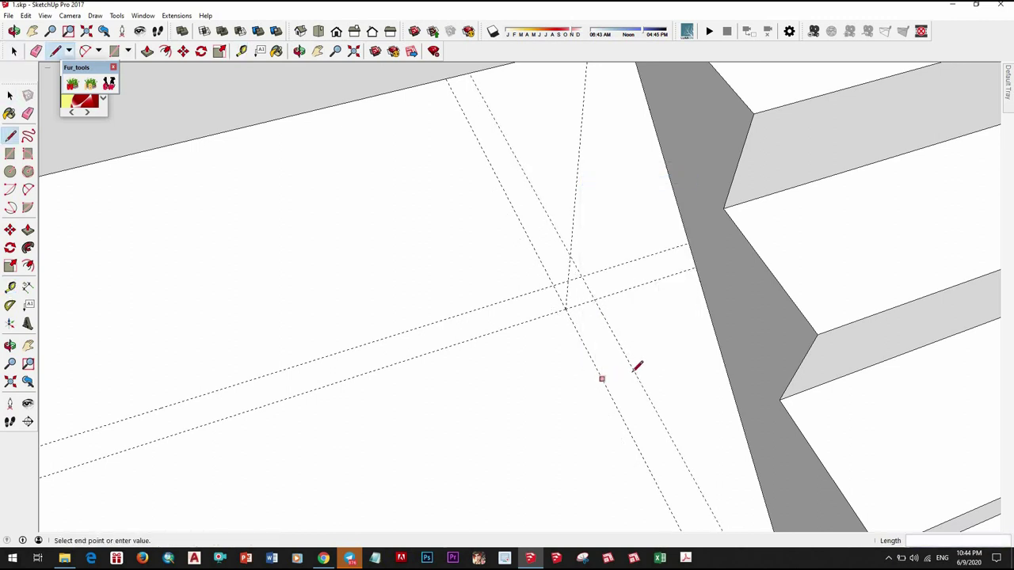
key(space)
scroll(586, 317, down, 3)
Draw a narrow rectangle on the floor between the guides
mouse_move(615, 335)
middle_down()
mouse_move(684, 274)
mouse_move(631, 263)
middle_up()
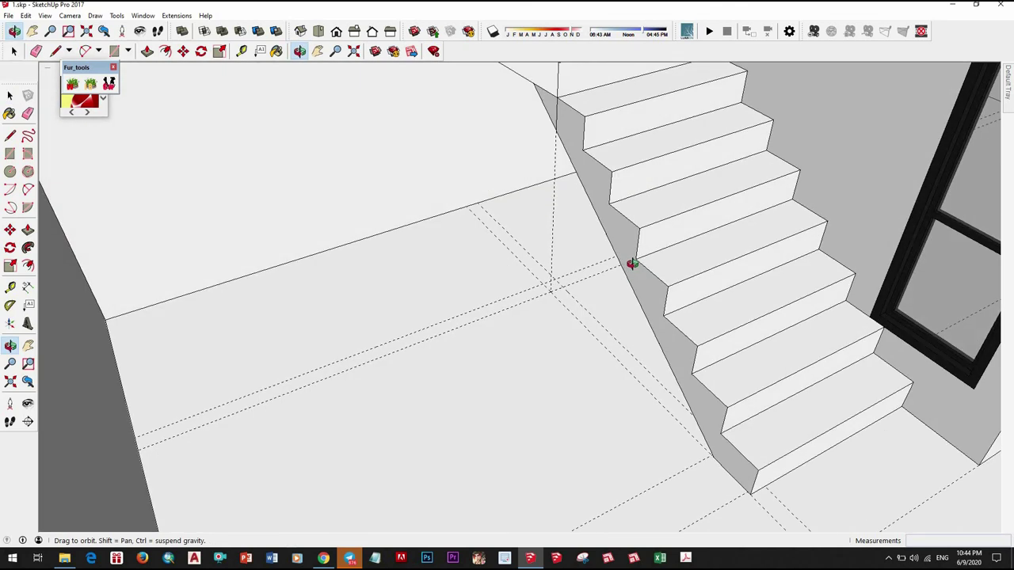
middle_drag(639, 268, 671, 318)
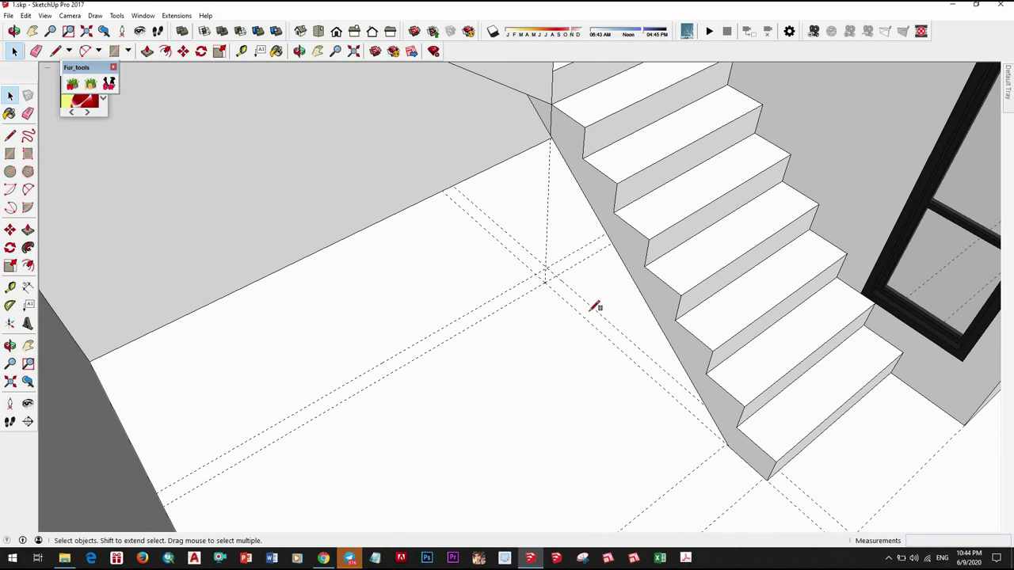
middle_drag(400, 353, 155, 413)
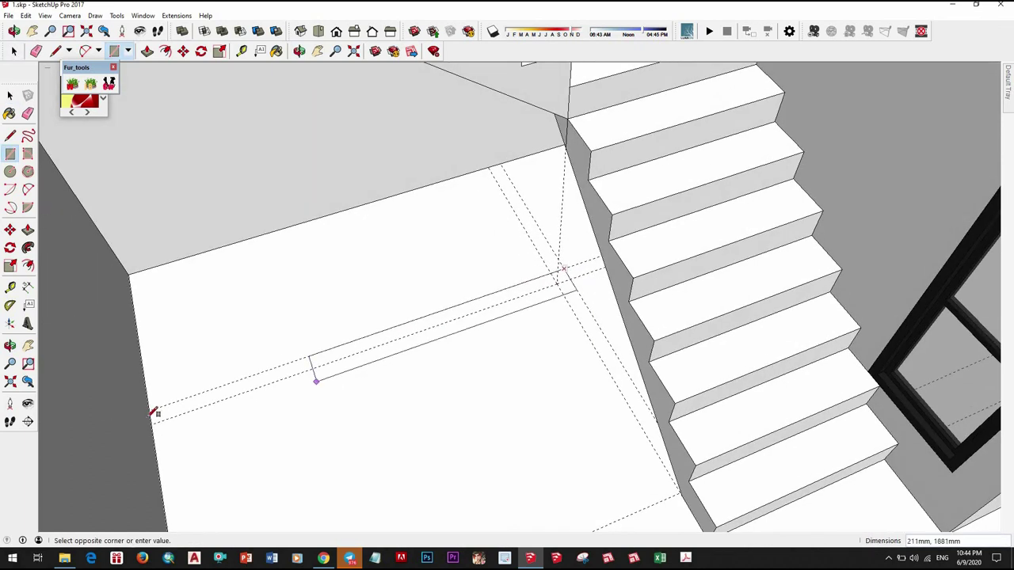
scroll(528, 335, up, 2)
mouse_move(577, 356)
middle_down()
mouse_move(792, 343)
mouse_move(752, 317)
mouse_move(858, 198)
mouse_move(803, 190)
mouse_move(414, 287)
mouse_move(355, 314)
mouse_move(462, 309)
middle_up()
scroll(493, 310, down, 2)
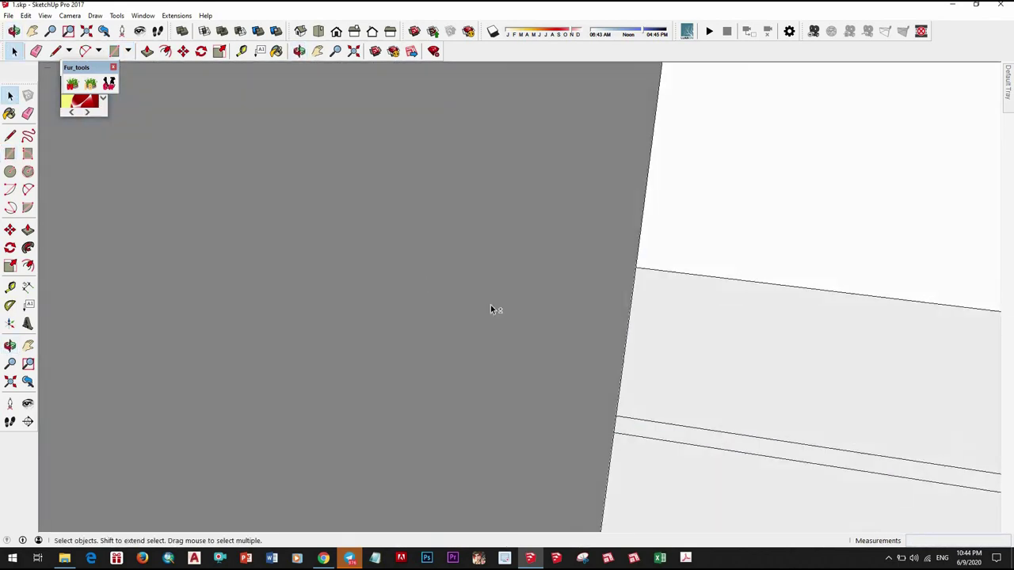
scroll(536, 272, down, 2)
scroll(536, 273, down, 5)
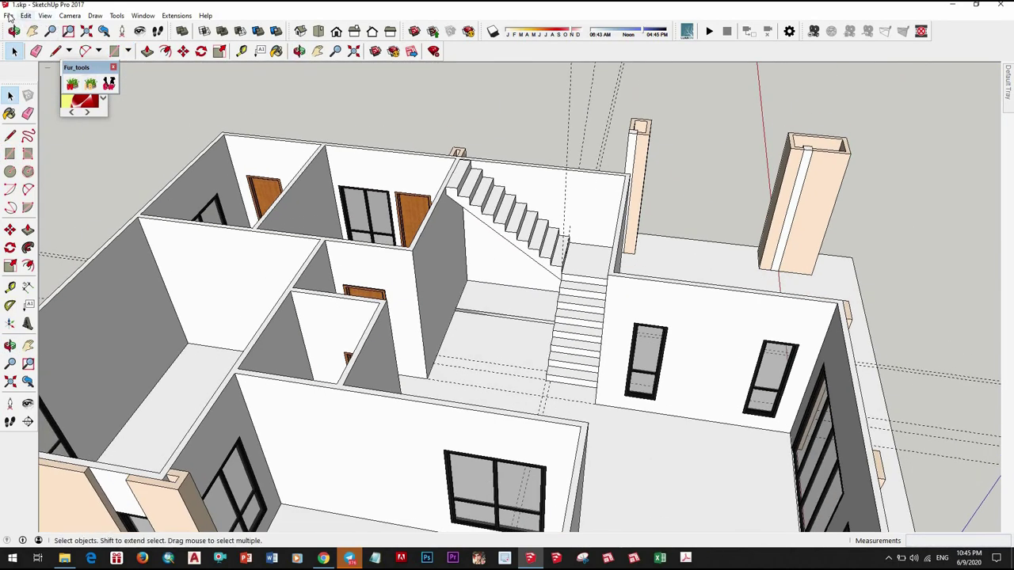
Add a new scene, dismissing the scenes and styles warning
click(10, 16)
mouse_move(68, 182)
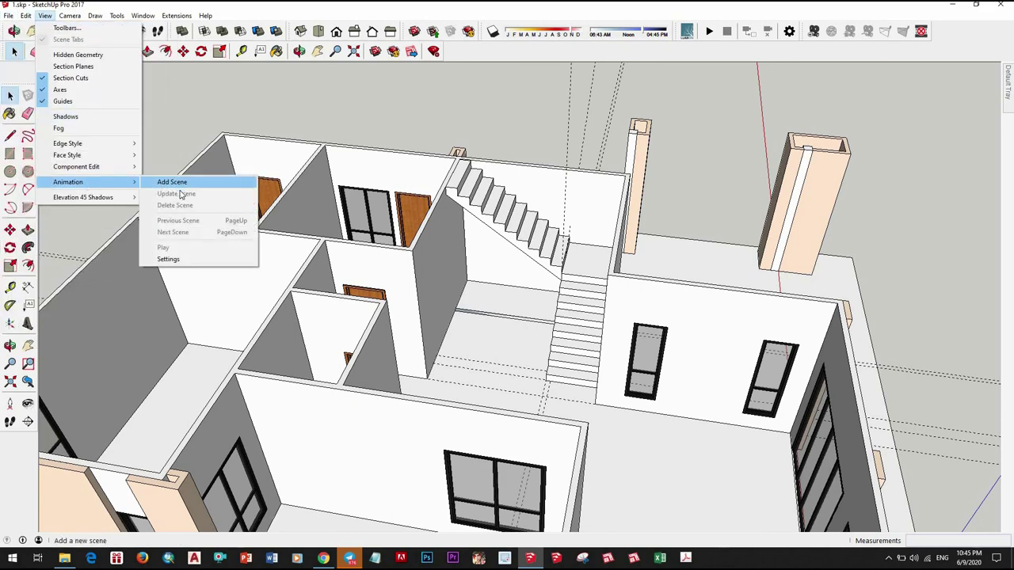
click(176, 182)
click(511, 323)
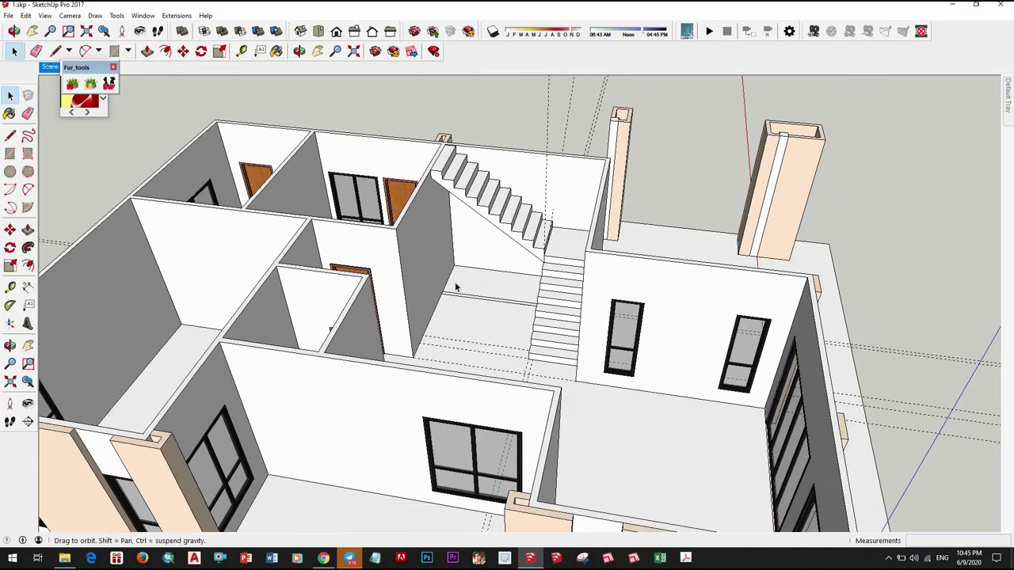
Push/Pull the floor strip up into a full-height wall under the stairs
scroll(515, 309, up, 6)
scroll(554, 314, up, 4)
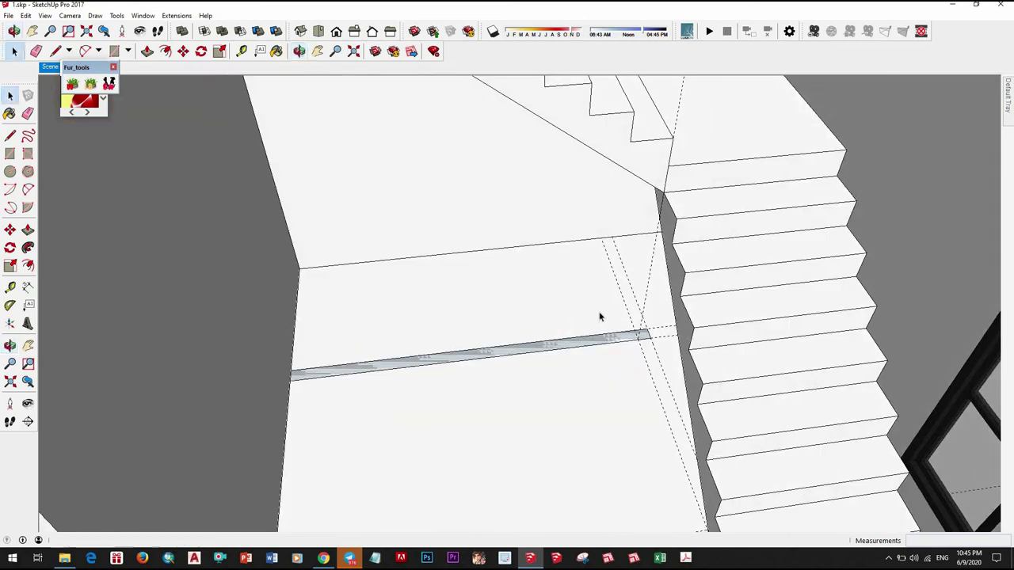
scroll(599, 316, down, 4)
drag(599, 317, 644, 243)
scroll(592, 306, up, 4)
scroll(606, 294, down, 4)
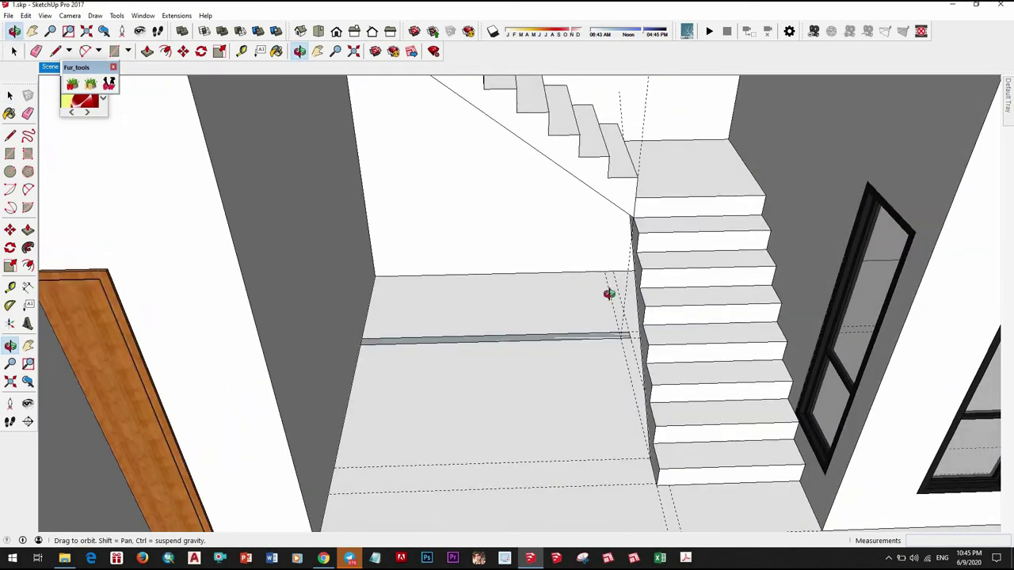
drag(607, 294, 579, 305)
drag(546, 340, 536, 369)
key(space)
click(598, 407)
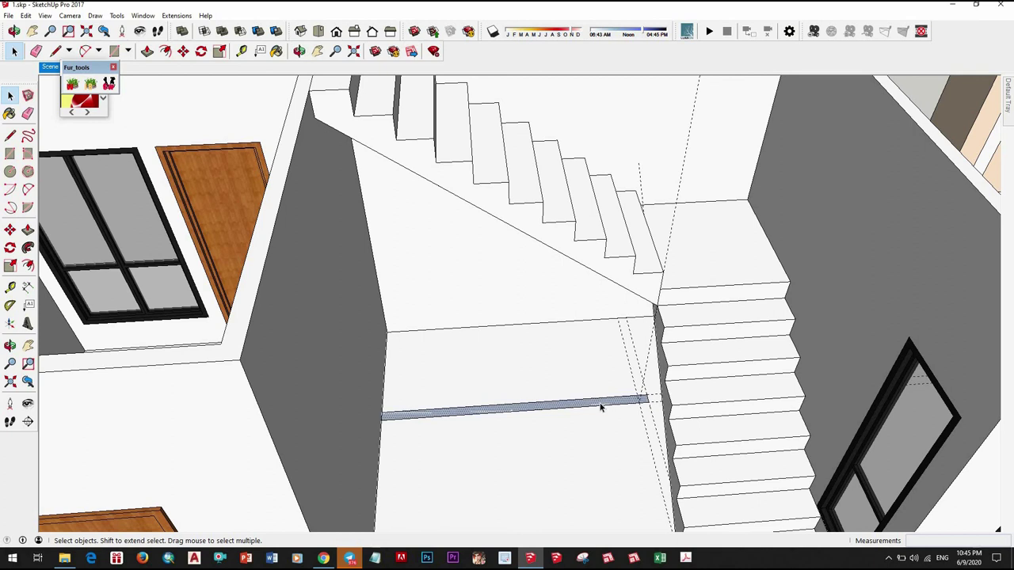
key(p)
drag(600, 408, 316, 126)
middle_drag(482, 235, 548, 289)
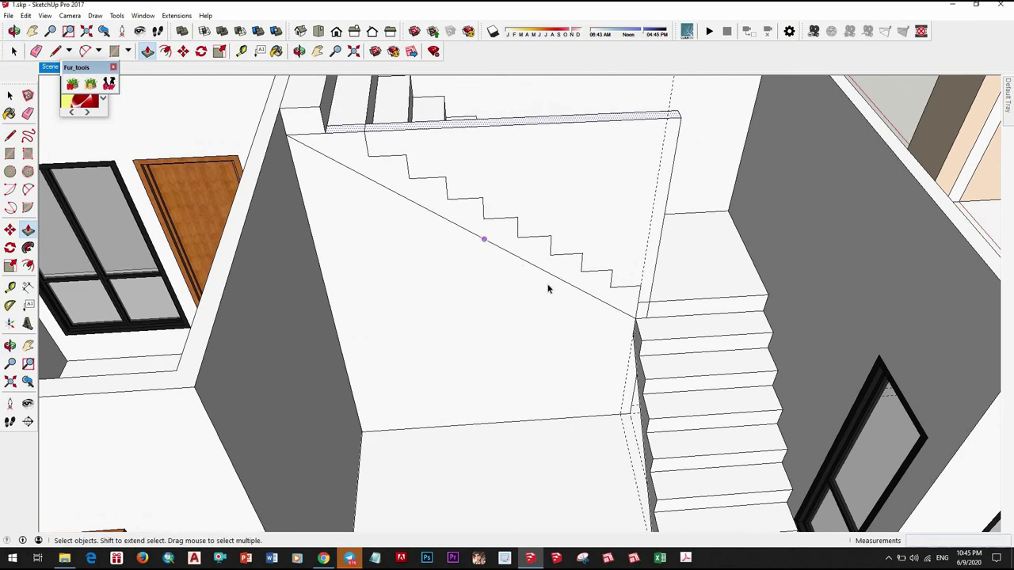
Extend the wall's end face by 100 mm with Push/Pull
middle_drag(565, 357, 648, 358)
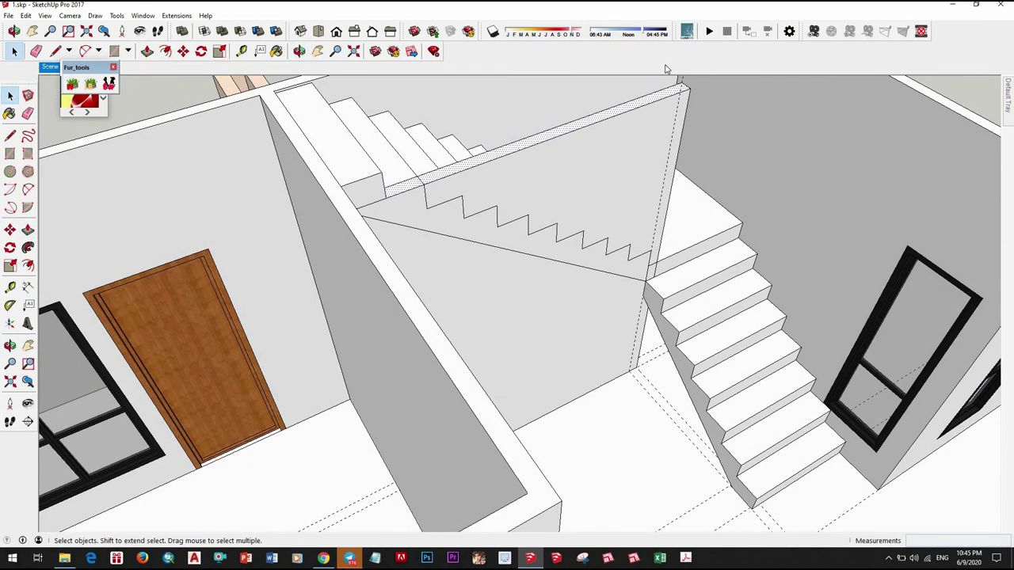
click(685, 118)
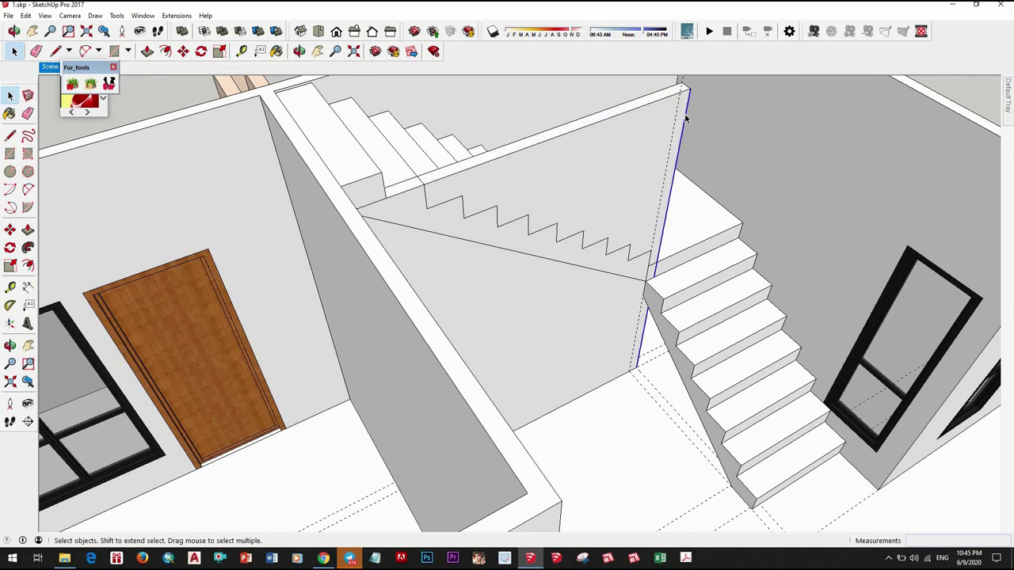
middle_drag(679, 139, 590, 181)
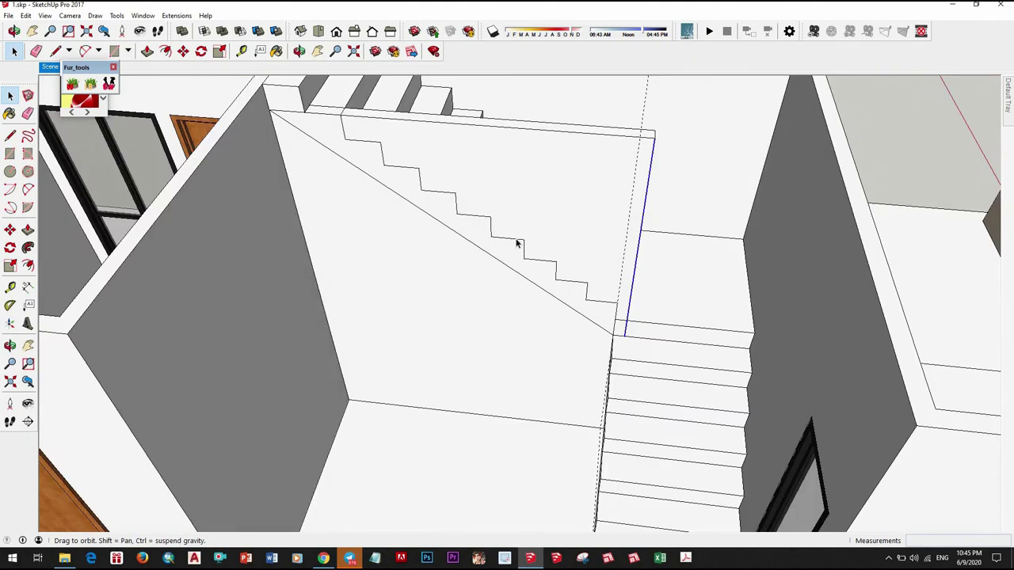
key(l)
key(space)
key(p)
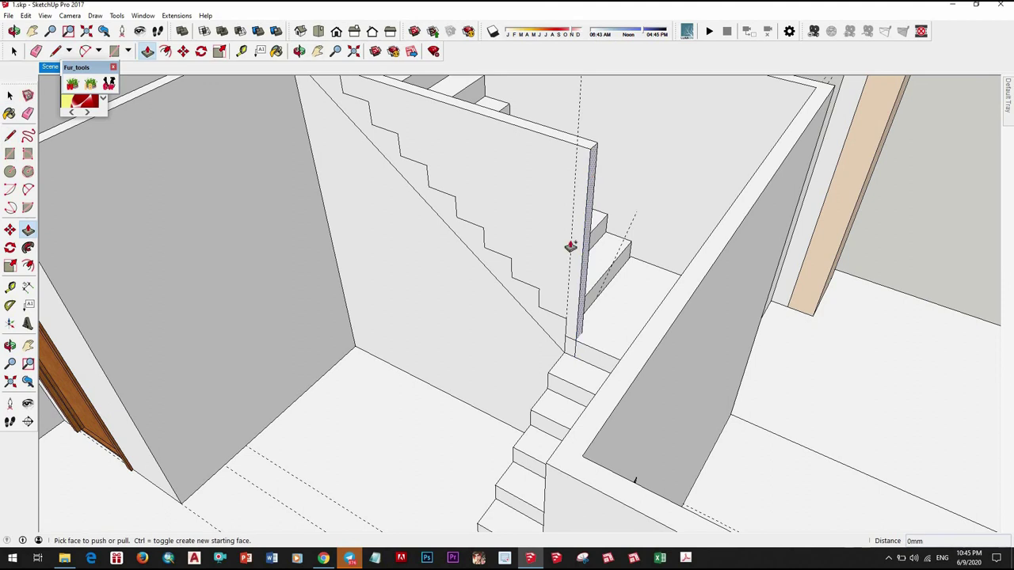
click(572, 245)
middle_drag(751, 335, 631, 364)
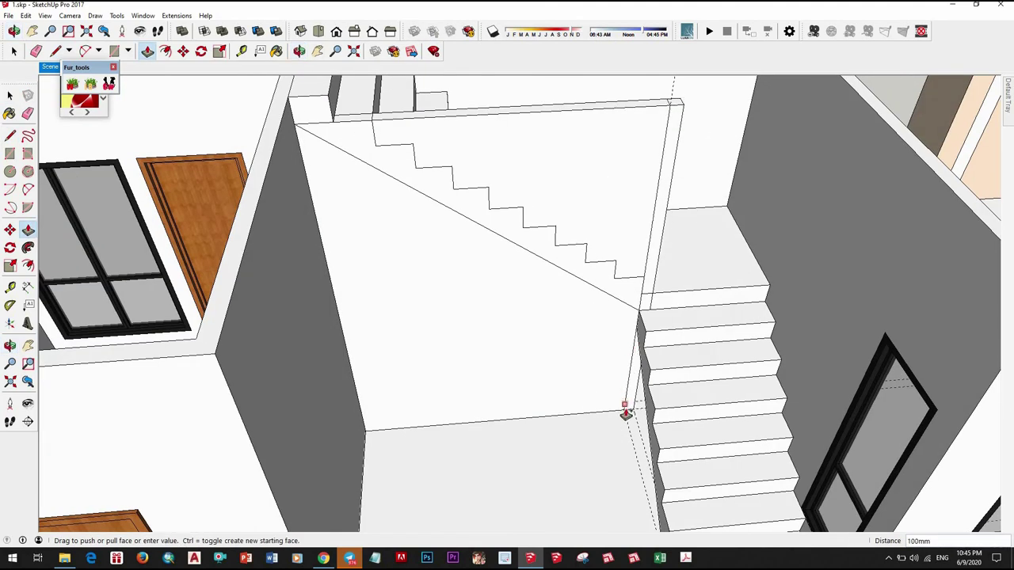
key(space)
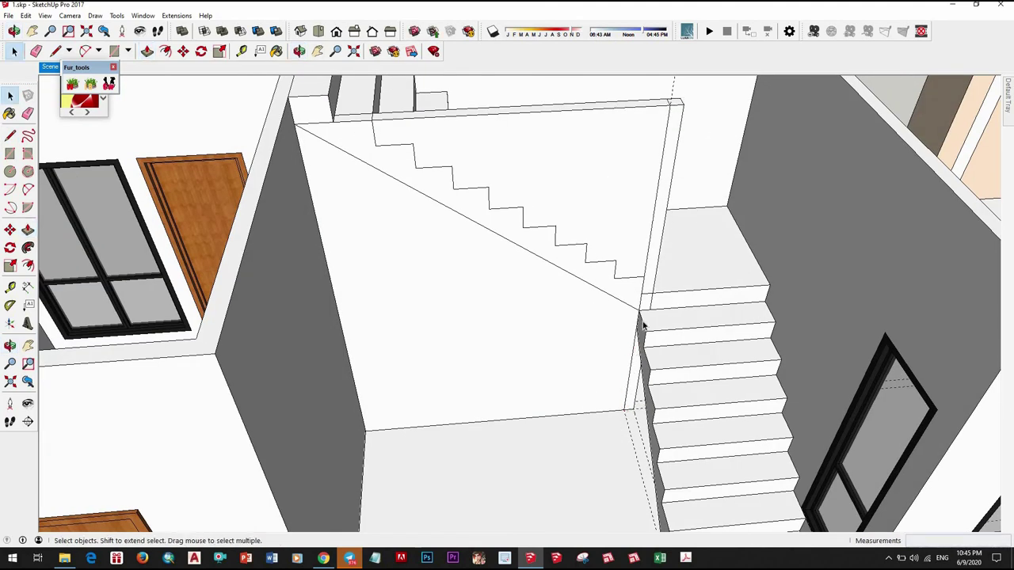
mouse_move(647, 283)
middle_down()
mouse_move(566, 426)
mouse_move(575, 403)
mouse_move(579, 166)
mouse_move(520, 414)
mouse_move(742, 280)
middle_up()
key(p)
Push/Pull away the triangular wall piece above the stair's diagonal line
scroll(742, 281, up, 1)
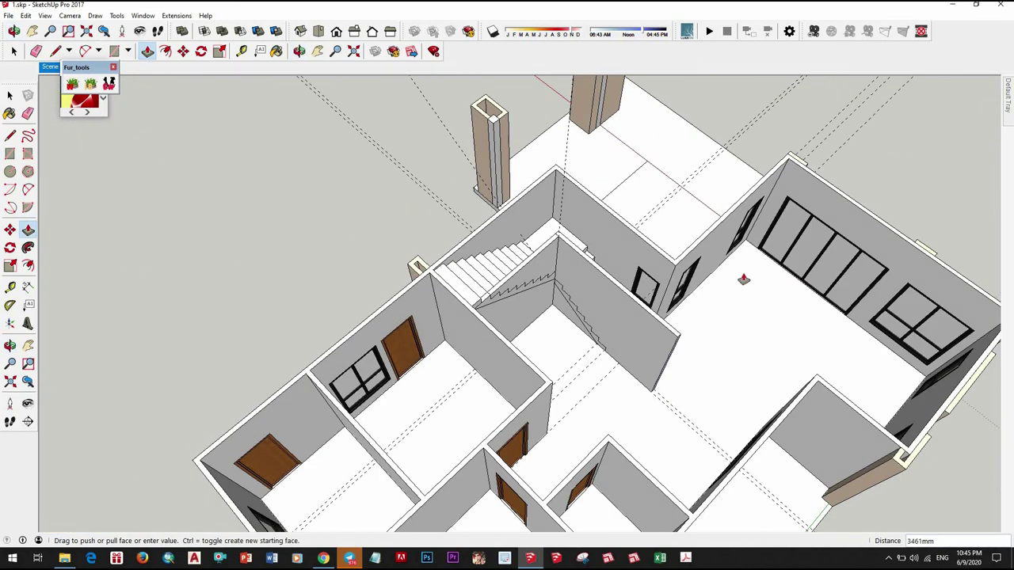
scroll(576, 375, up, 1)
scroll(576, 375, up, 2)
scroll(594, 324, up, 2)
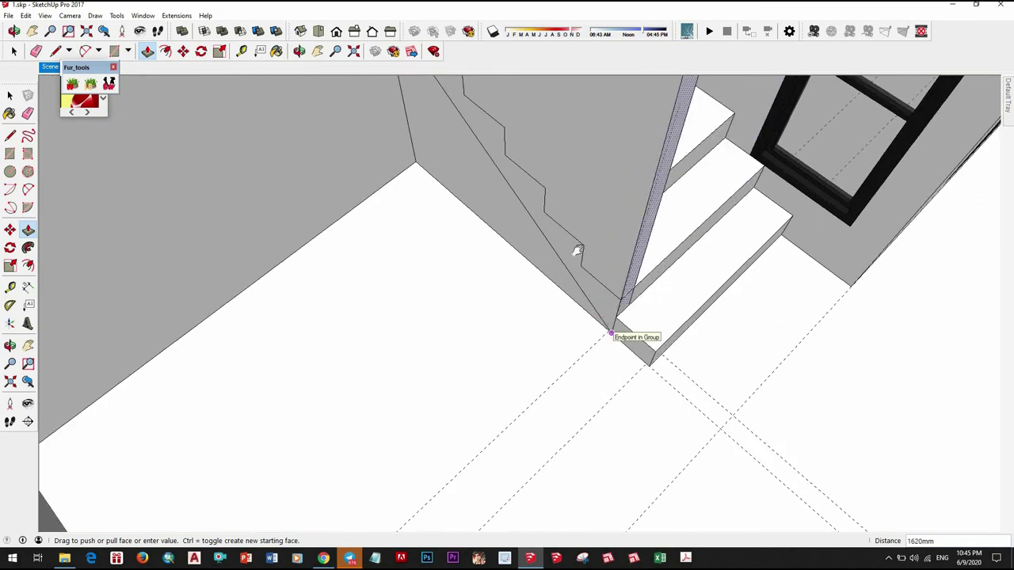
key(space)
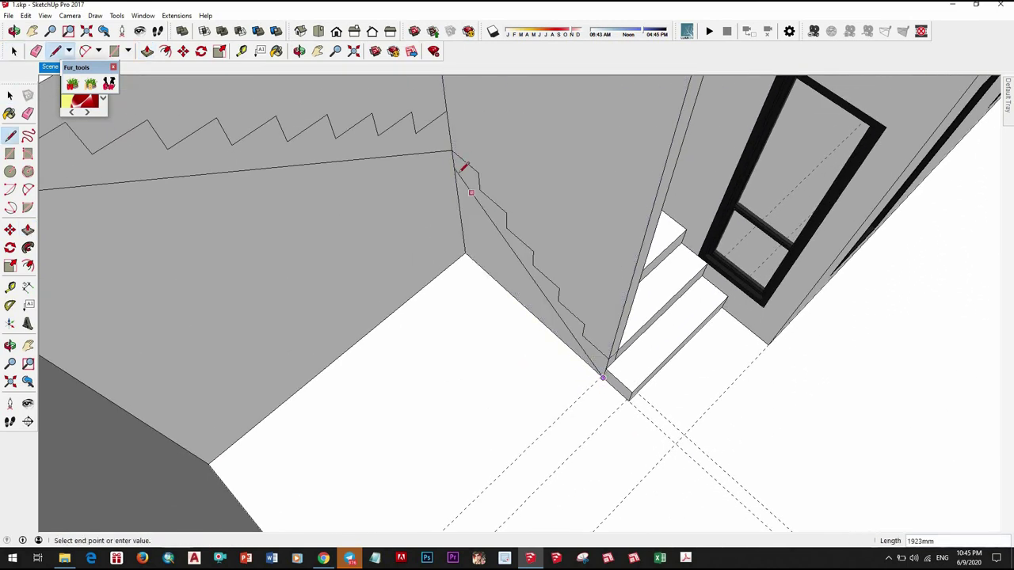
middle_drag(671, 277, 227, 186)
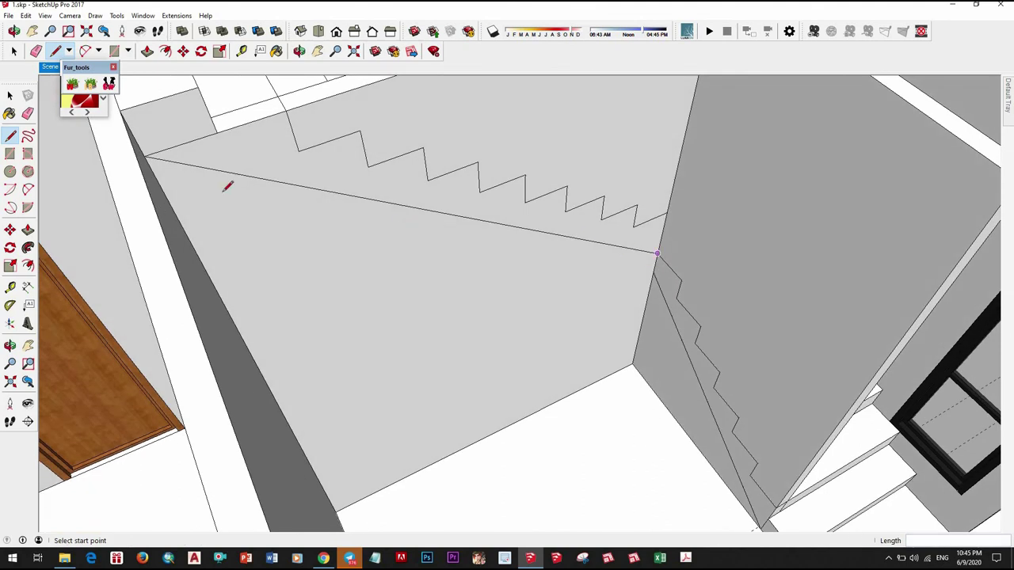
middle_drag(478, 252, 527, 163)
key(space)
click(528, 165)
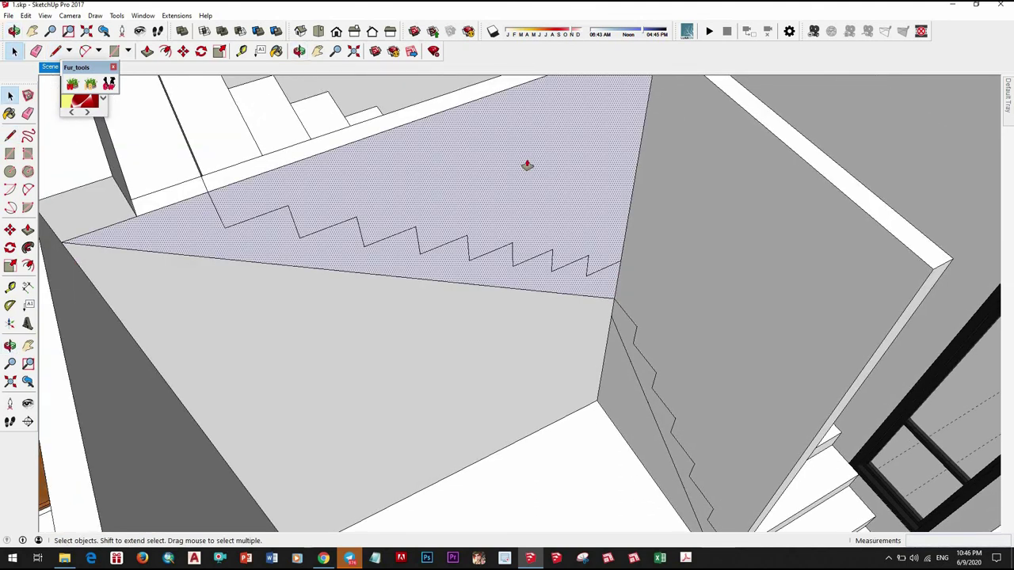
key(p)
drag(527, 165, 561, 229)
scroll(561, 229, down, 3)
drag(644, 229, 645, 245)
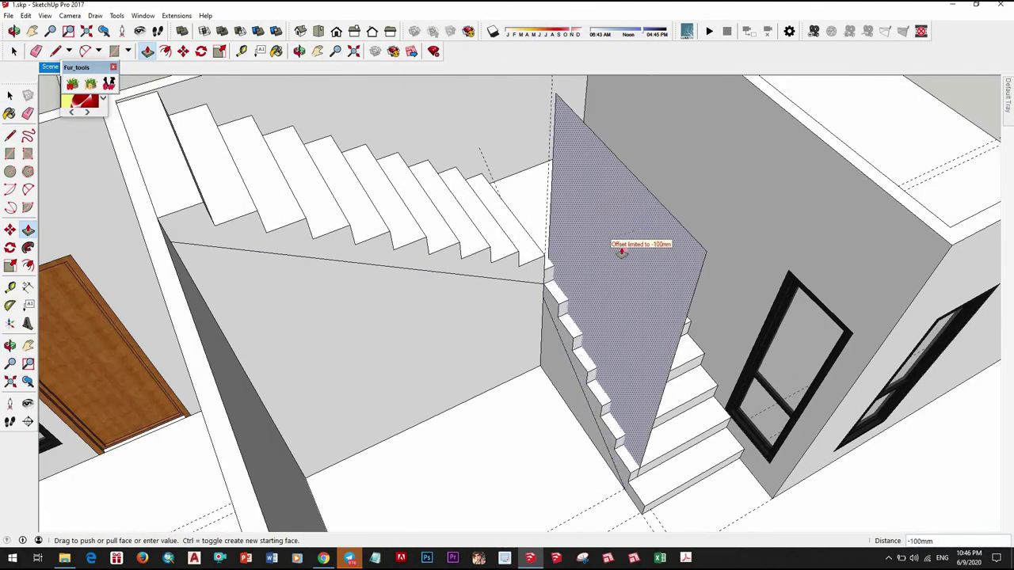
scroll(507, 279, down, 3)
scroll(508, 279, up, 4)
Group the remaining under-stair and side wall faces, then open the group
key(space)
click(508, 283)
shift+click(578, 281)
mouse_move(575, 276)
middle_down()
mouse_move(452, 235)
mouse_move(496, 324)
mouse_move(471, 301)
middle_up()
right_click(471, 301)
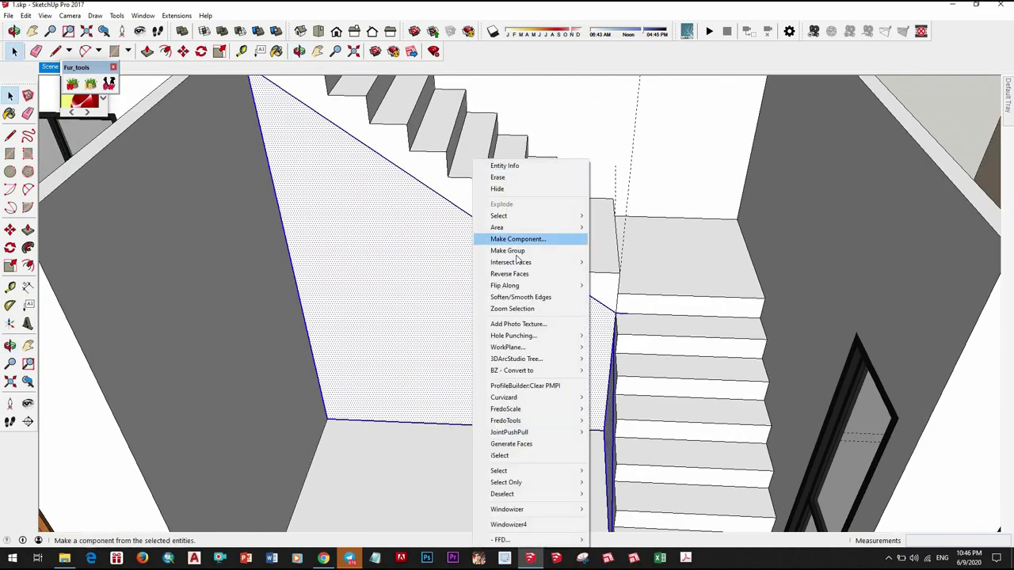
click(515, 249)
mouse_move(514, 249)
middle_down()
mouse_move(422, 323)
mouse_move(466, 314)
middle_up()
scroll(469, 322, down, 3)
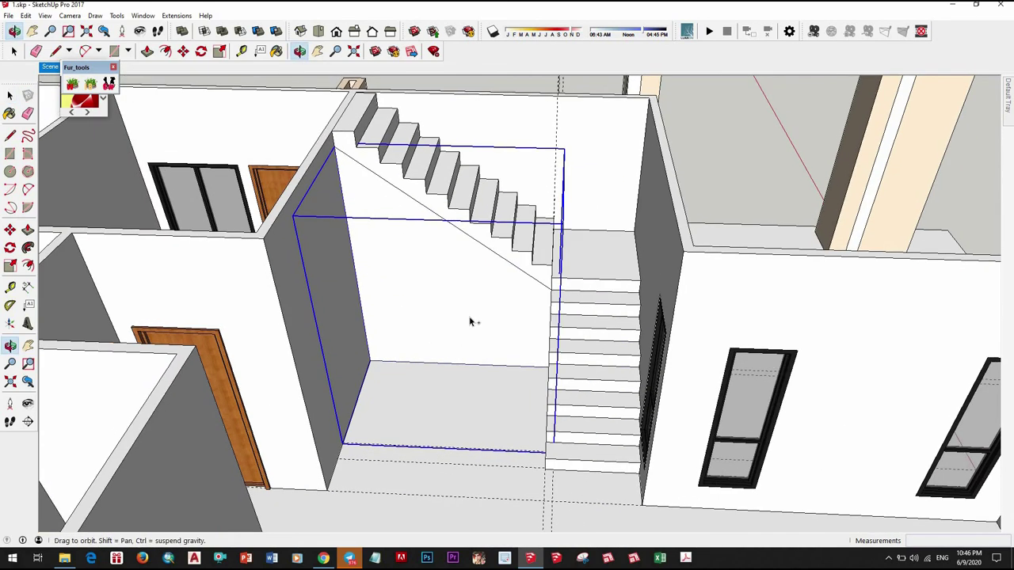
double_click(463, 316)
Make the selected under-stair wall face into a group
right_click(464, 230)
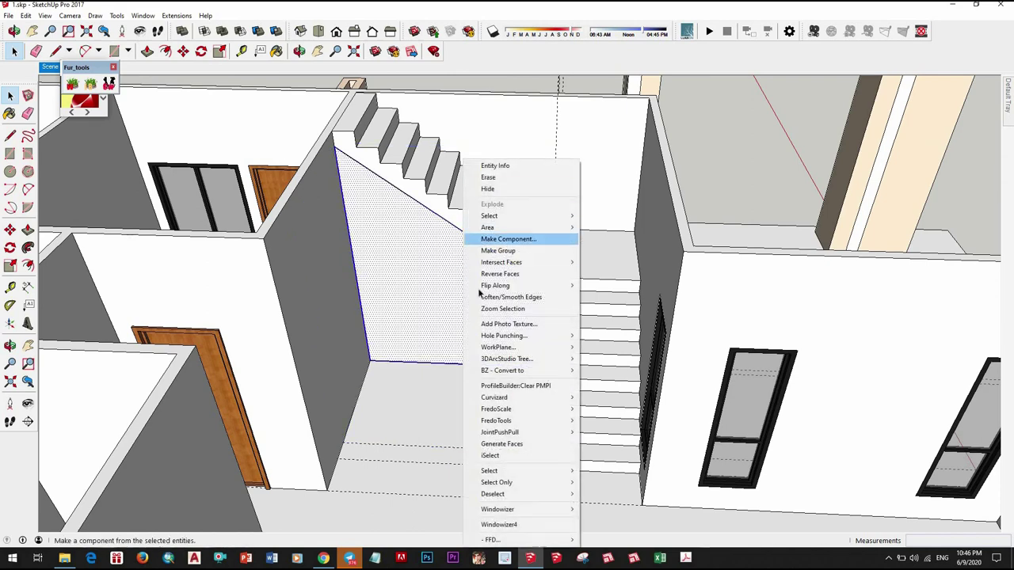
click(515, 248)
mouse_move(514, 248)
middle_down()
mouse_move(430, 461)
mouse_move(552, 362)
mouse_move(536, 357)
middle_up()
scroll(481, 366, up, 2)
scroll(561, 400, up, 3)
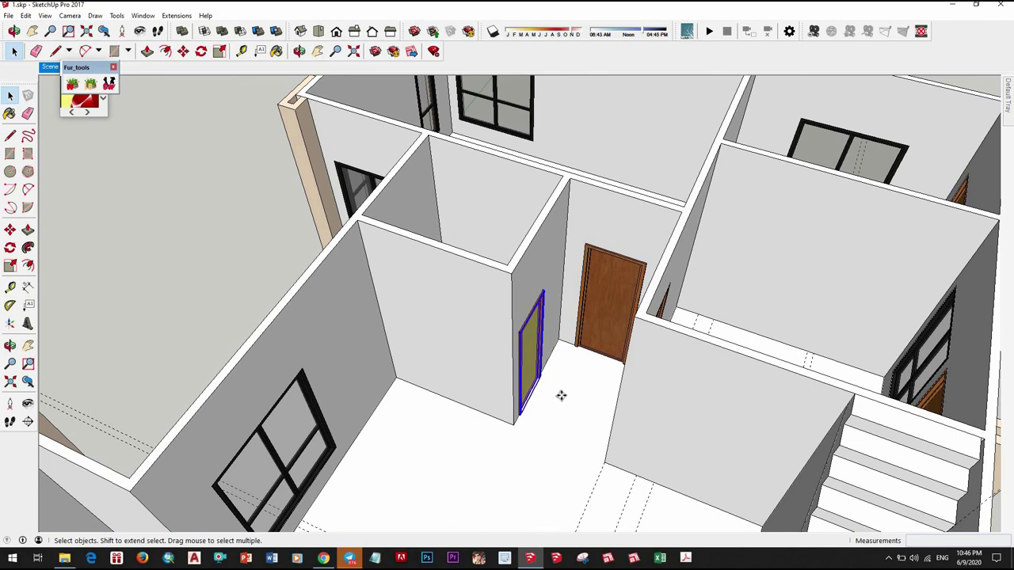
Copy a hallway door with Move and Ctrl, placing the copy near the stairs
key(m)
click(584, 449)
key(ctrl)
scroll(583, 448, down, 2)
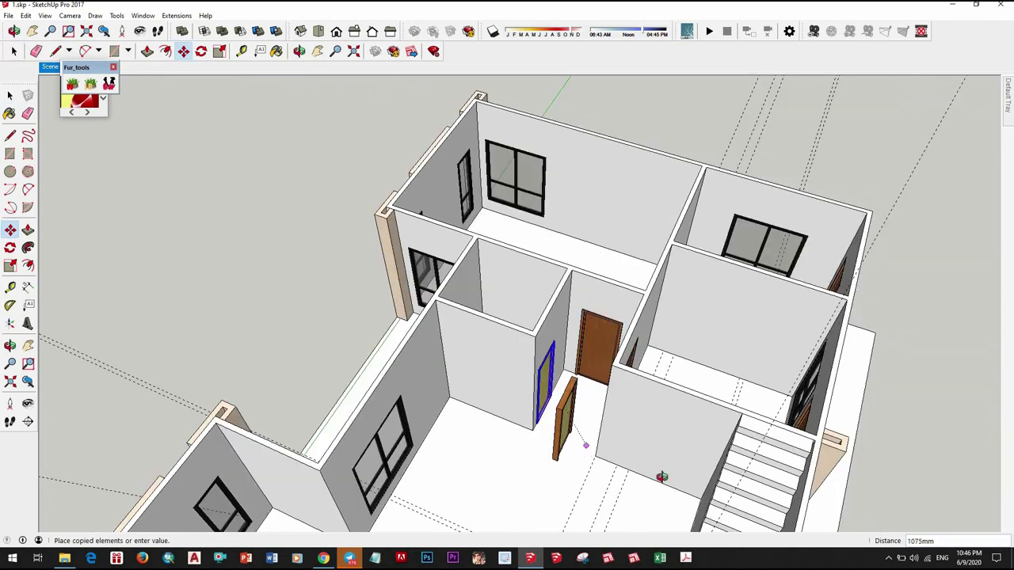
mouse_move(661, 476)
middle_down()
mouse_move(626, 418)
mouse_move(673, 423)
middle_up()
Move the copied door by its bottom corner into the under-stair wall corner
click(677, 420)
key(space)
scroll(677, 418, up, 3)
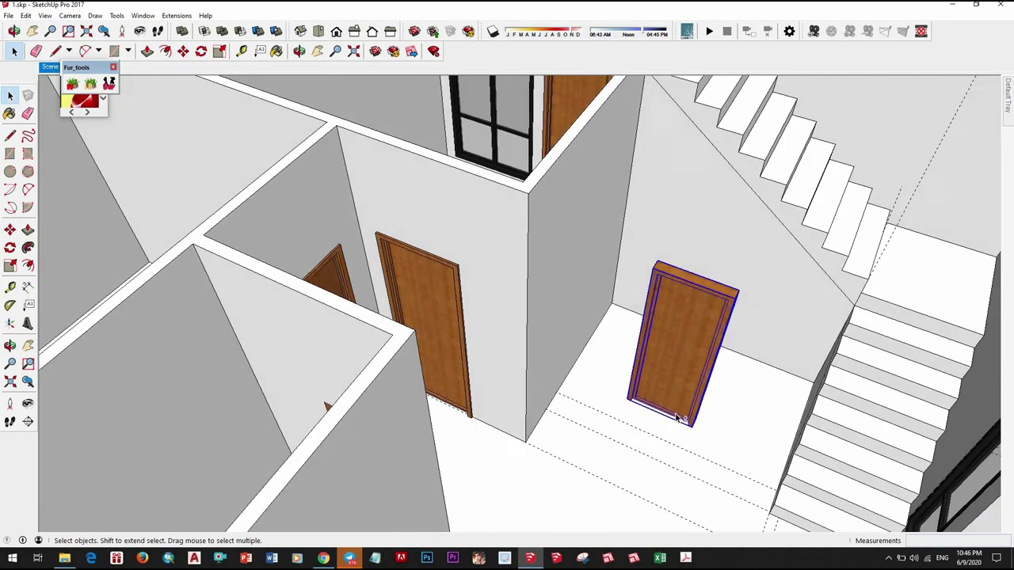
scroll(677, 419, up, 3)
scroll(549, 414, up, 2)
key(m)
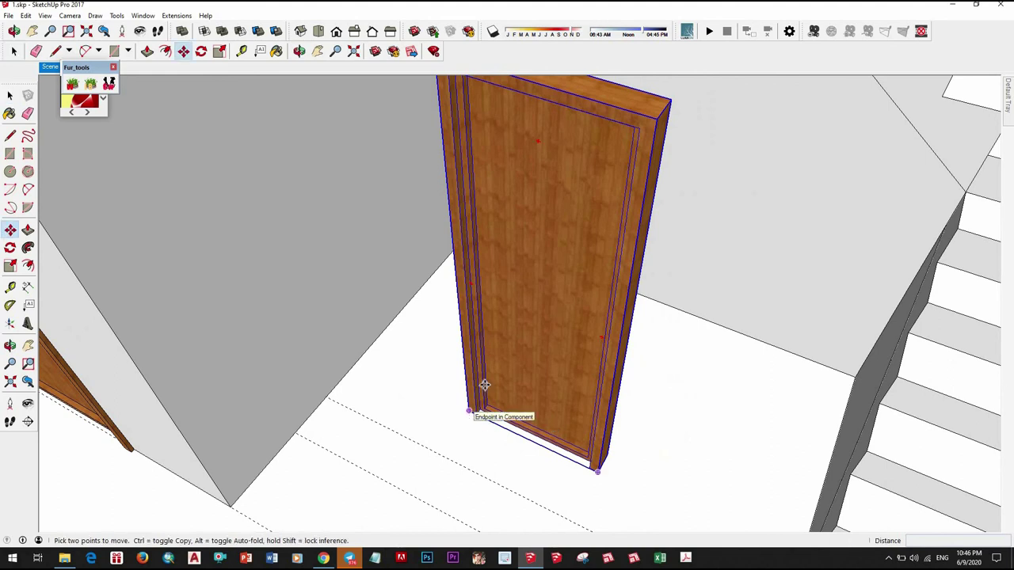
click(485, 384)
scroll(485, 340, up, 3)
middle_drag(518, 373, 514, 373)
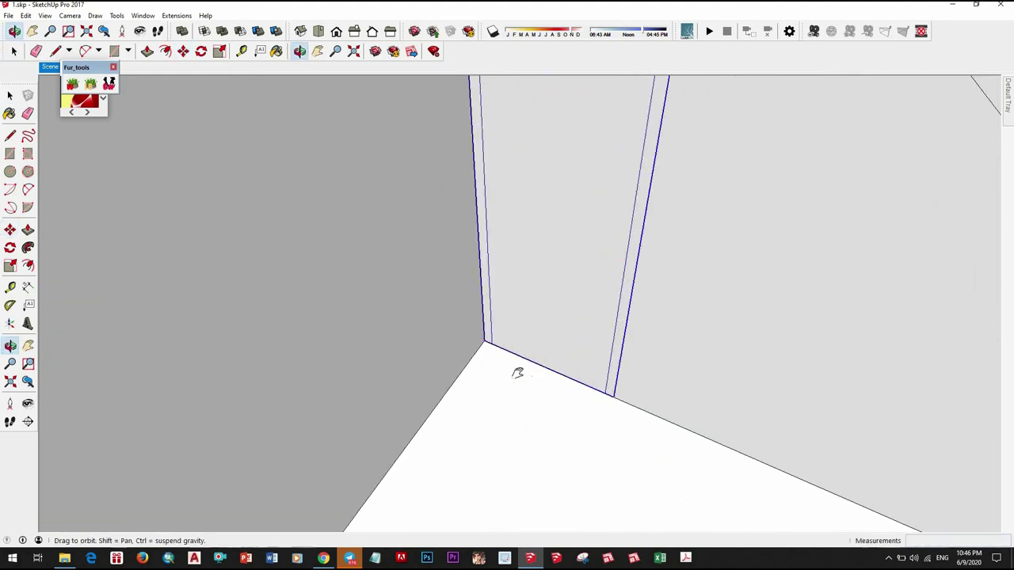
scroll(514, 373, up, 3)
click(494, 351)
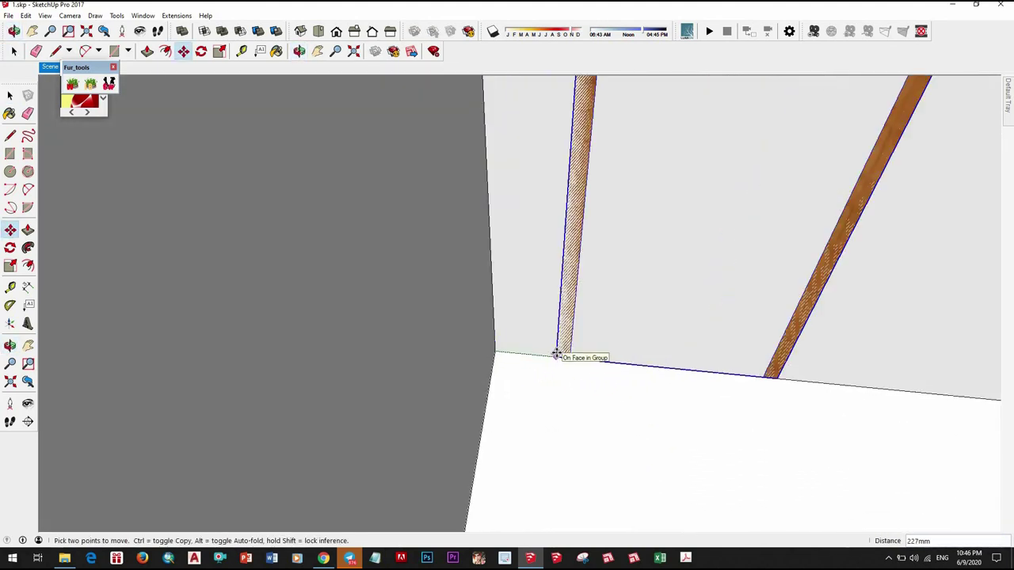
Finish the move and select the under-stair wall face
key(Return)
scroll(641, 340, down, 5)
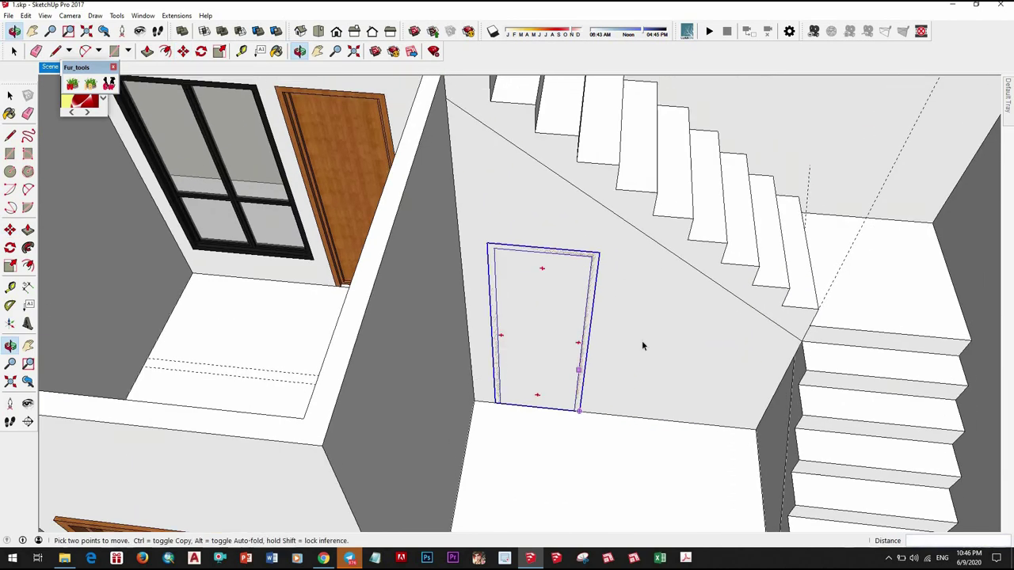
key(space)
click(641, 341)
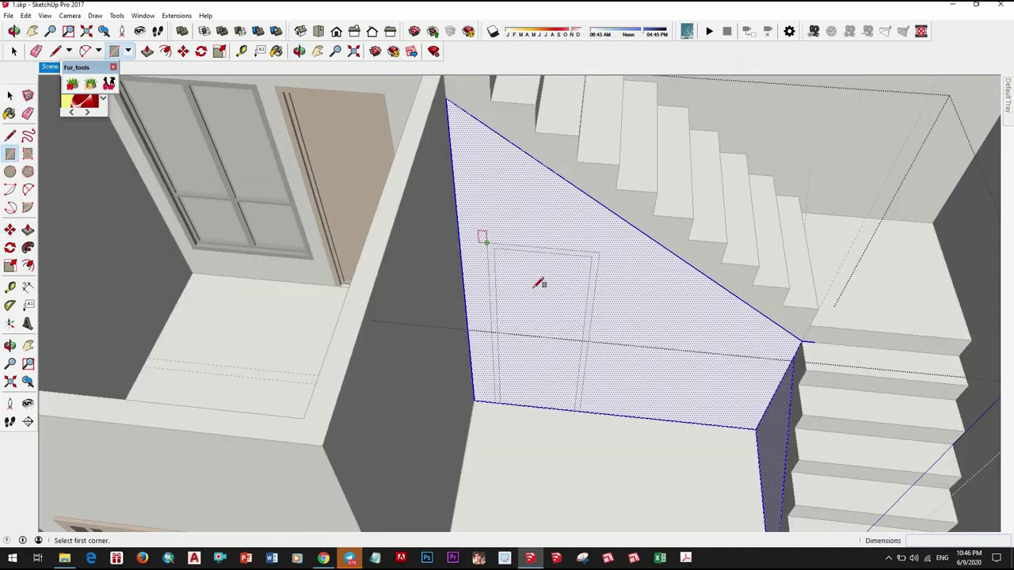
Complete the door-sized rectangle on the wall and push it through as a door opening
click(559, 400)
key(space)
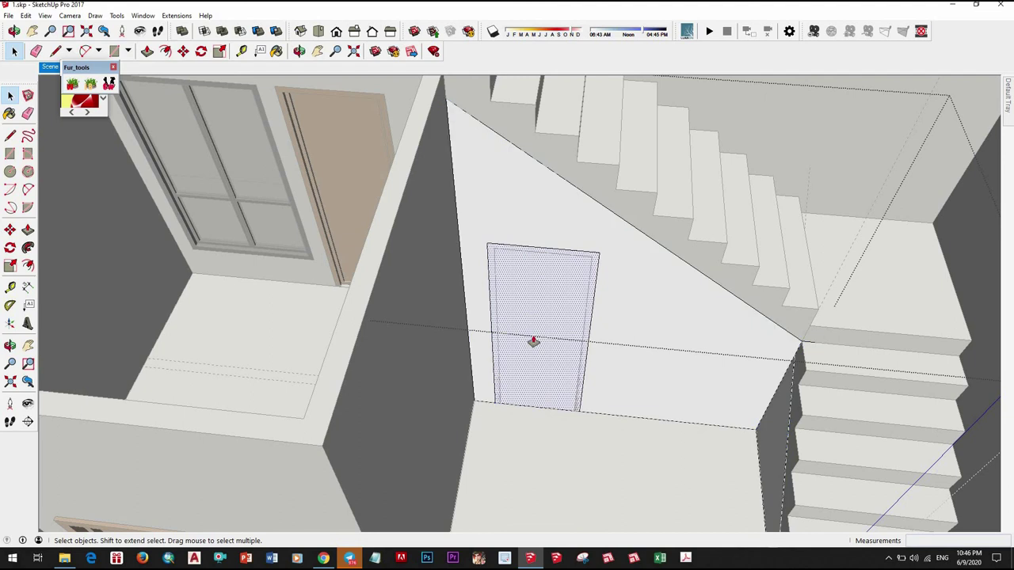
key(p)
click(533, 336)
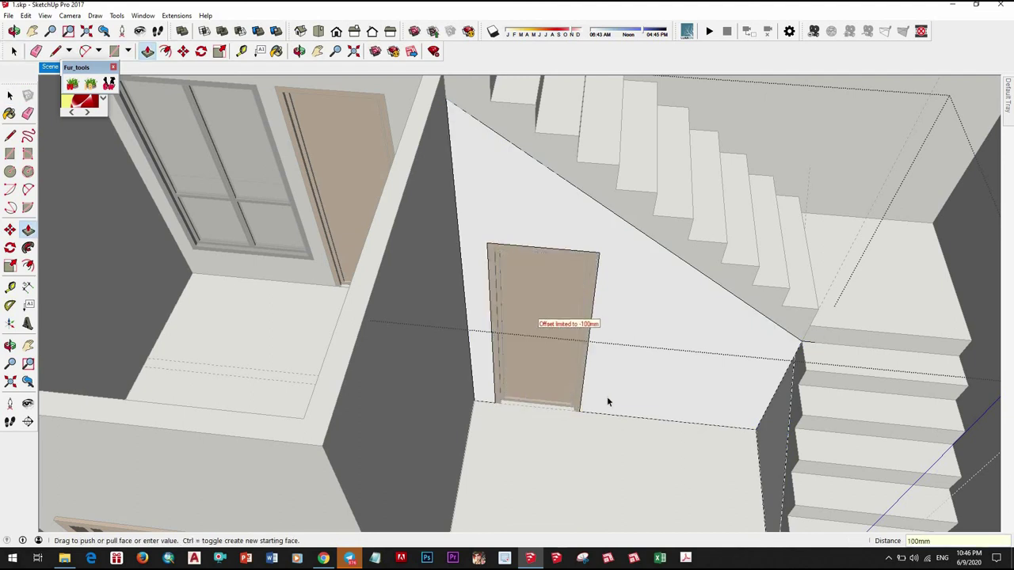
click(607, 401)
scroll(609, 412, down, 3)
key(space)
Shift the under-stair door 80 mm back into its wall opening
scroll(439, 387, up, 3)
scroll(439, 386, down, 3)
scroll(499, 354, up, 2)
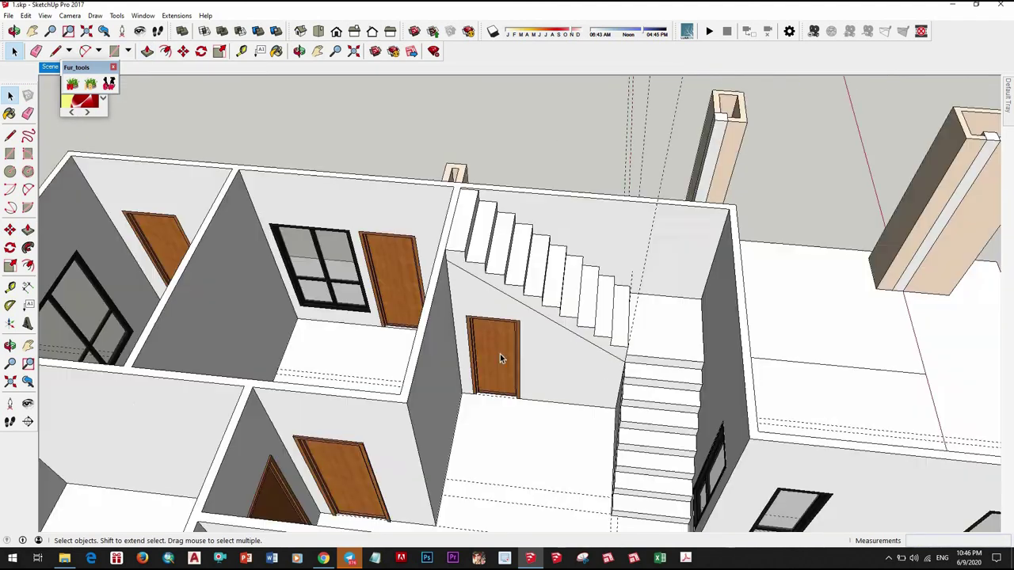
click(500, 359)
scroll(514, 380, up, 3)
scroll(554, 433, up, 3)
key(m)
scroll(556, 444, up, 2)
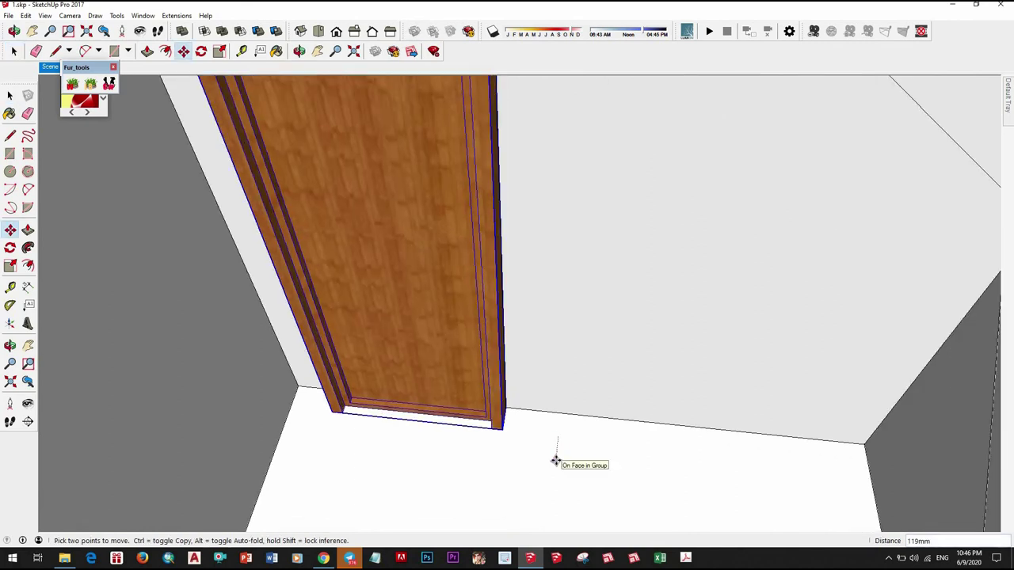
scroll(556, 460, down, 1)
scroll(556, 459, down, 3)
scroll(563, 452, up, 4)
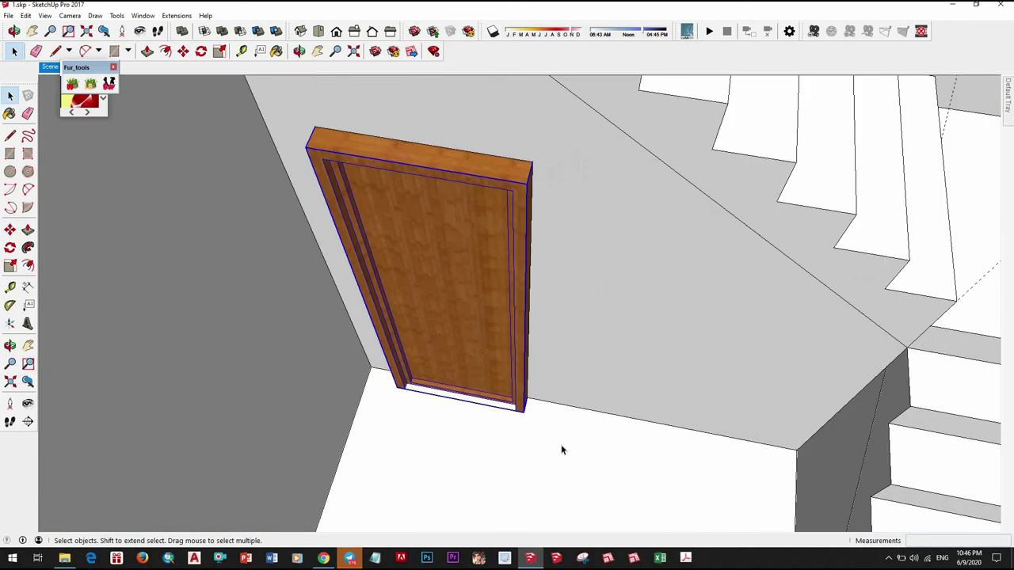
click(578, 446)
text(80)
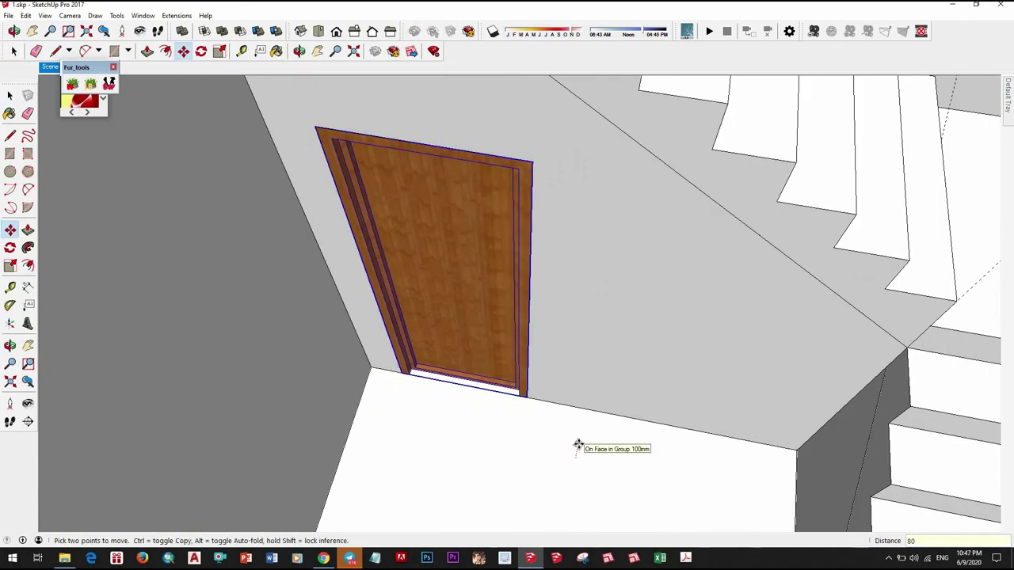
key(Return)
Orbit around the house toward the stairs to check the door
scroll(556, 414, down, 3)
scroll(556, 414, down, 3)
key(space)
key(o)
mouse_move(525, 254)
mouse_down()
mouse_move(694, 303)
mouse_move(819, 362)
mouse_move(622, 403)
mouse_up()
key(space)
Orbit into the room beside the stairs and start a guide from the back wall's base edge
scroll(863, 343, up, 5)
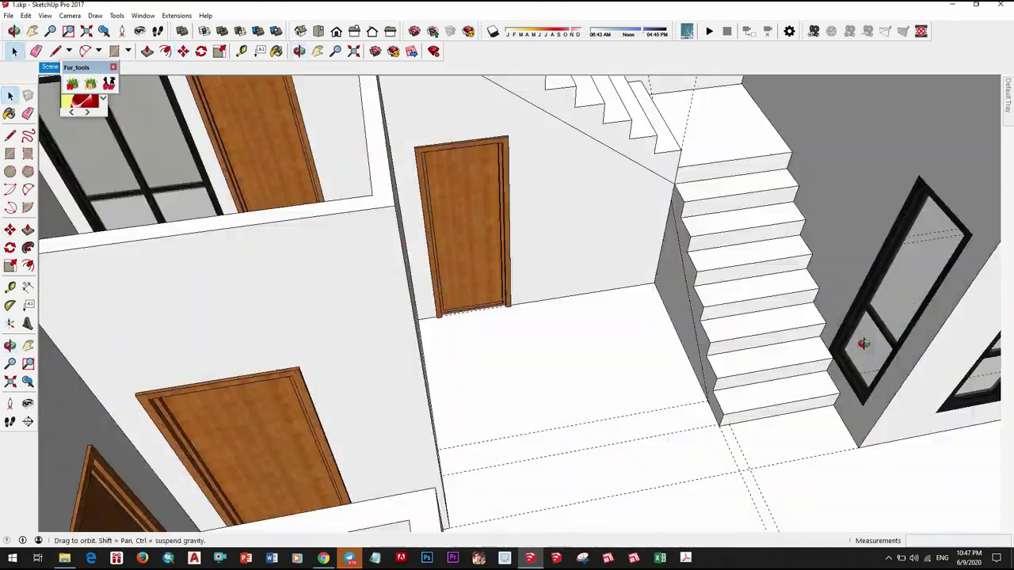
middle_drag(863, 343, 576, 349)
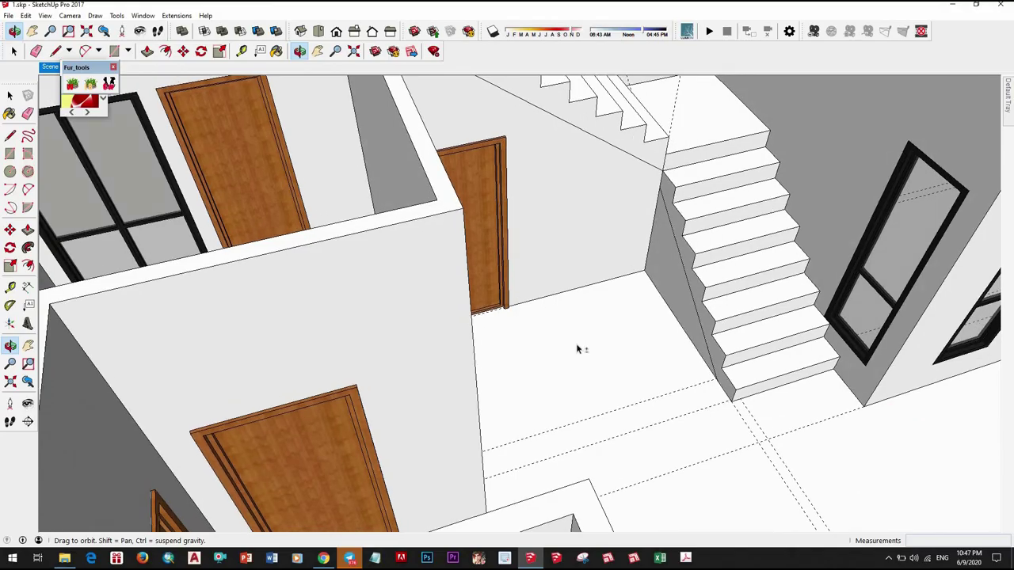
scroll(577, 349, down, 5)
mouse_move(493, 362)
middle_down()
mouse_move(453, 361)
mouse_move(314, 242)
mouse_move(233, 388)
mouse_move(267, 286)
mouse_move(785, 346)
mouse_move(637, 372)
middle_up()
scroll(453, 360, up, 3)
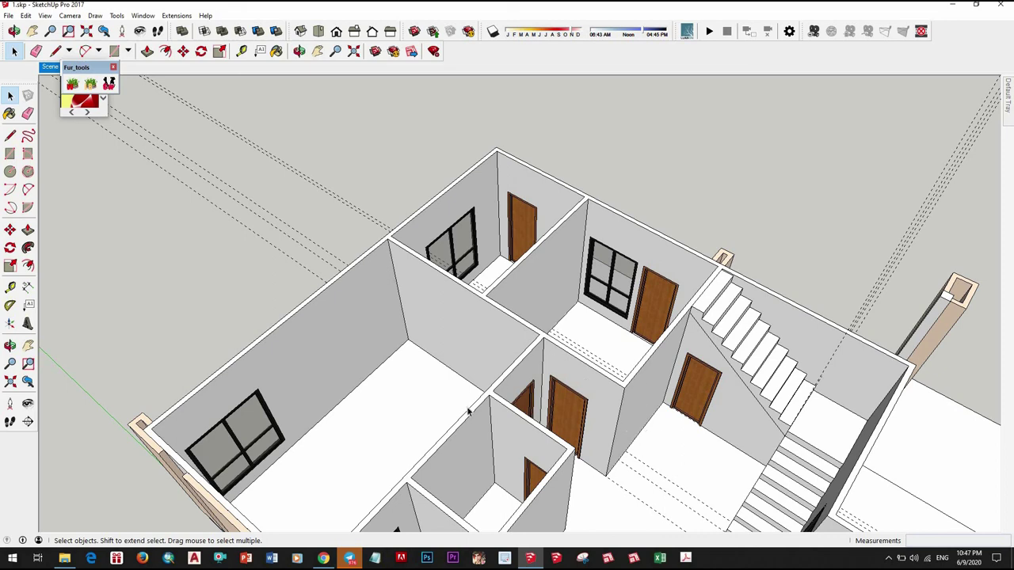
mouse_move(468, 411)
middle_down()
mouse_move(468, 356)
mouse_move(413, 357)
mouse_move(609, 326)
mouse_move(679, 428)
mouse_move(687, 384)
middle_up()
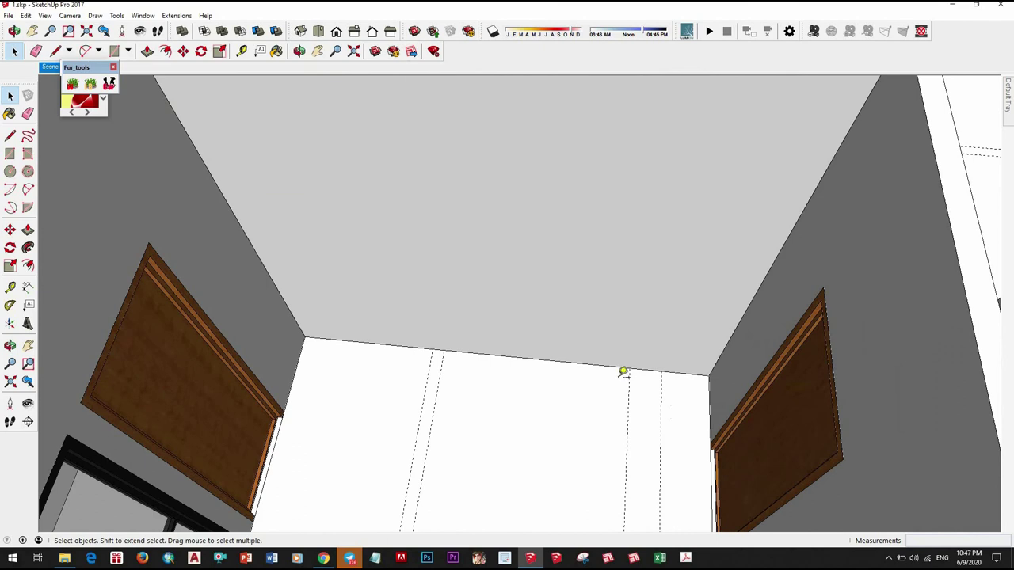
key(t)
scroll(623, 372, up, 2)
middle_drag(627, 425, 579, 314)
click(579, 314)
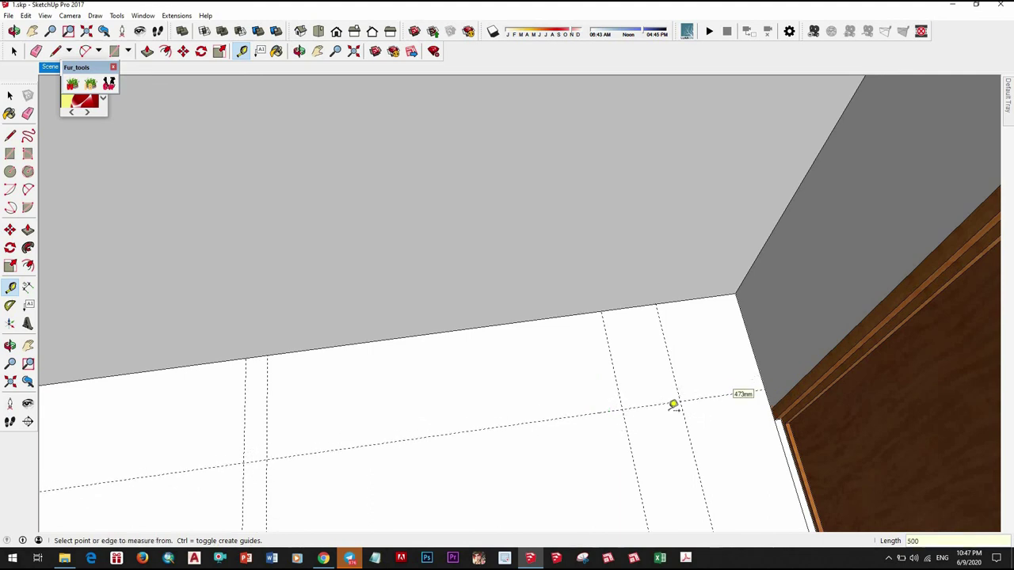
Confirm the 500 mm guide, draw a rectangle up to it, and extrude it 154 mm
scroll(672, 404, down, 2)
scroll(626, 388, down, 1)
key(space)
key(r)
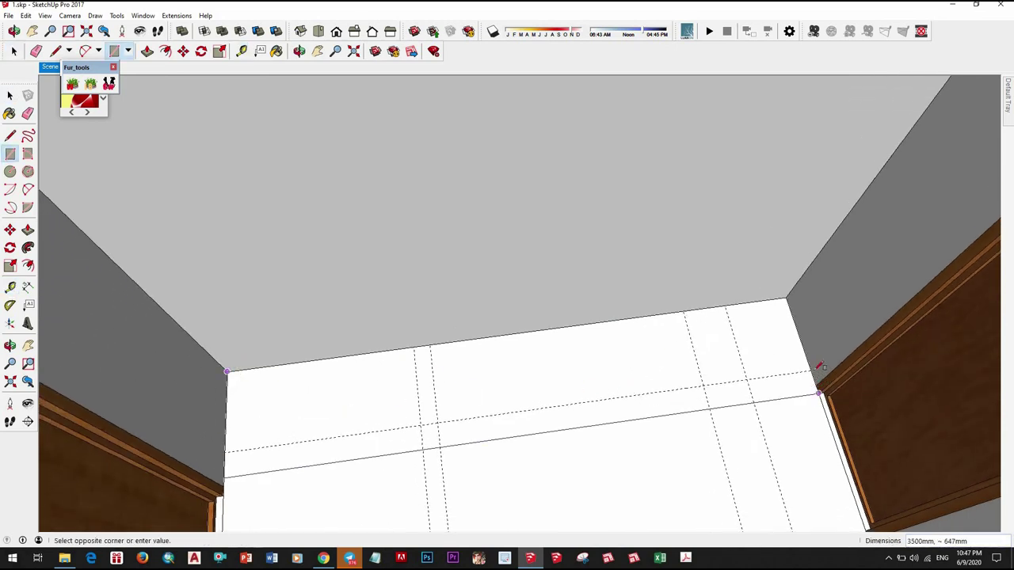
click(818, 394)
middle_drag(638, 340, 591, 369)
key(space)
key(p)
click(591, 368)
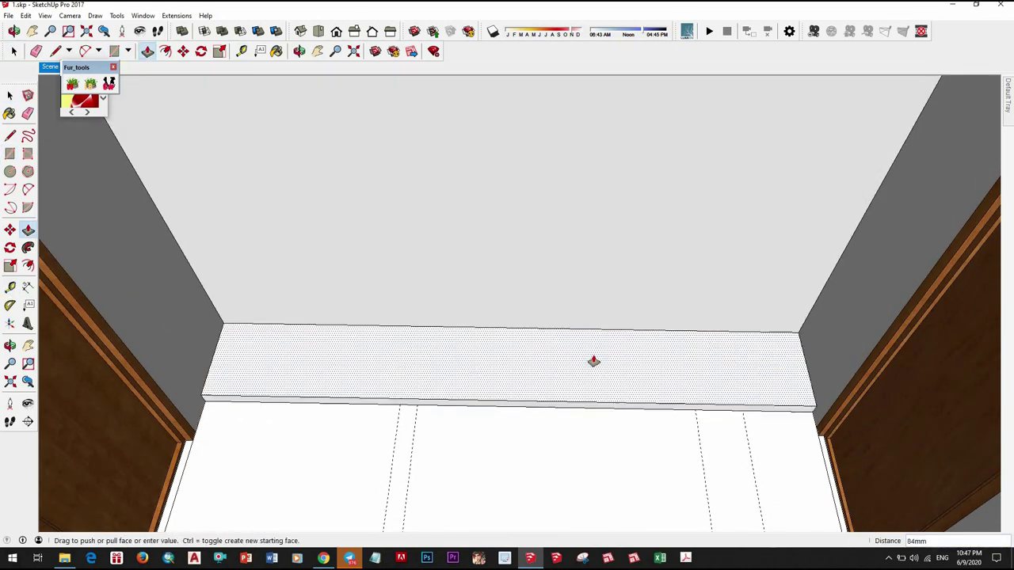
text(154)
key(Return)
key(Return)
Select the whole new 154 mm block and make it a group
mouse_move(641, 403)
middle_down()
mouse_move(494, 346)
mouse_move(620, 396)
middle_up()
click(619, 397)
key(space)
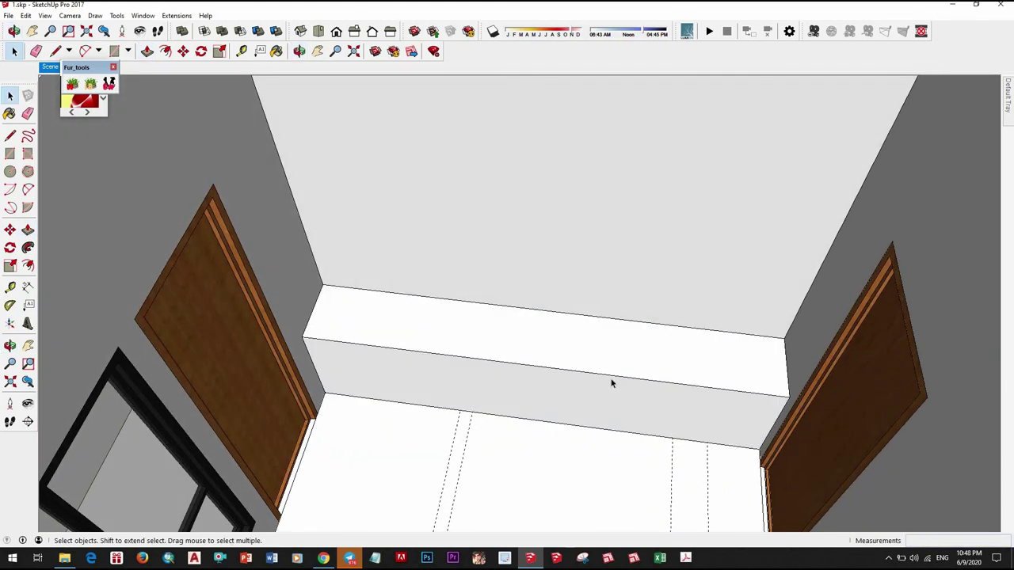
triple_click(610, 382)
right_click(611, 380)
click(665, 252)
mouse_move(665, 252)
middle_down()
mouse_move(586, 376)
mouse_move(634, 403)
middle_up()
Move the grouped block higher up the back wall
key(m)
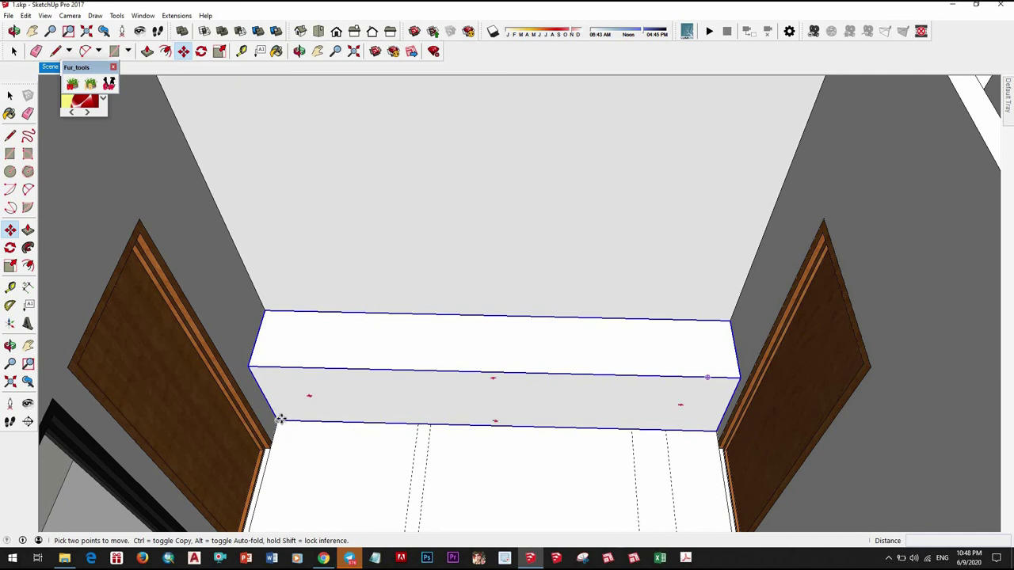
click(280, 418)
click(281, 323)
mouse_move(280, 323)
middle_down()
mouse_move(369, 318)
mouse_move(351, 436)
mouse_move(346, 425)
middle_up()
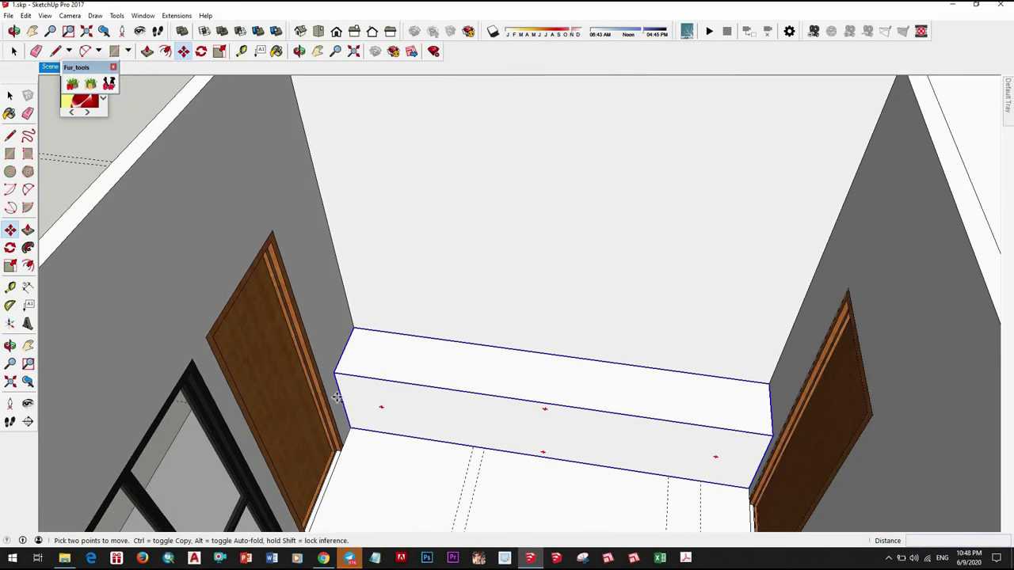
Copy the block and raise the copy above the original
click(336, 398)
key(ctrl)
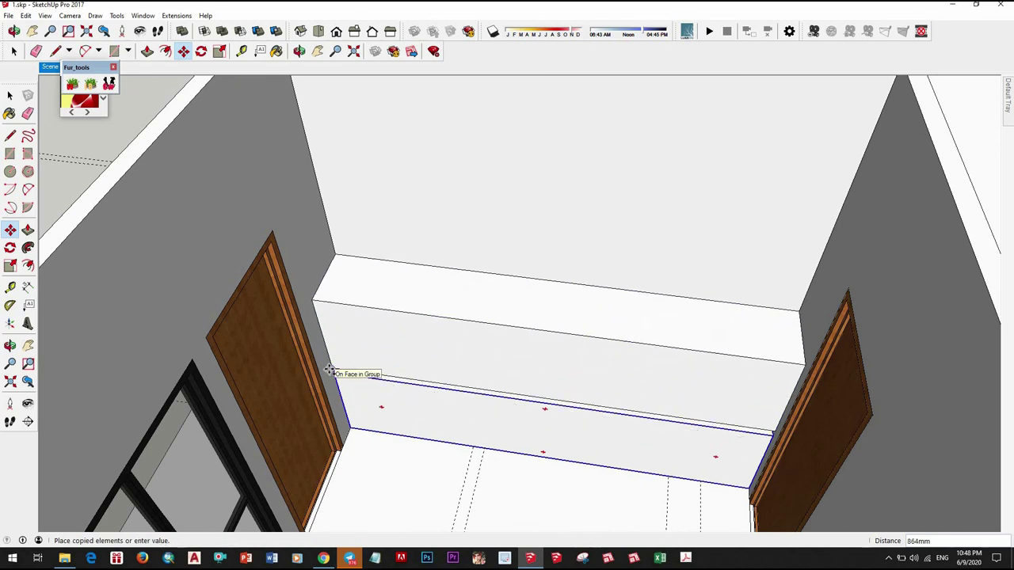
click(528, 381)
mouse_move(527, 380)
middle_down()
mouse_move(573, 290)
mouse_move(516, 378)
mouse_move(324, 213)
middle_up()
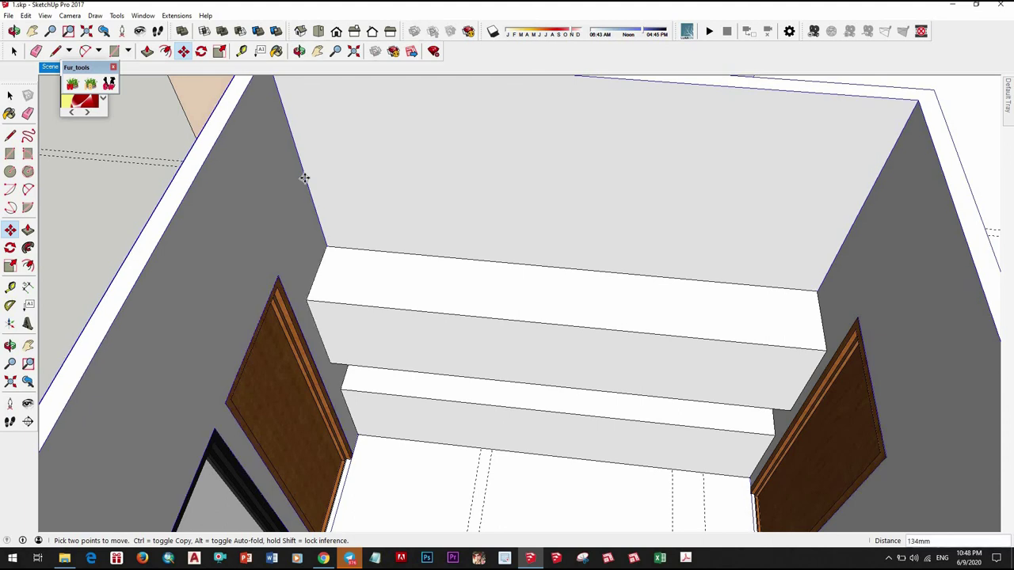
key(space)
click(397, 296)
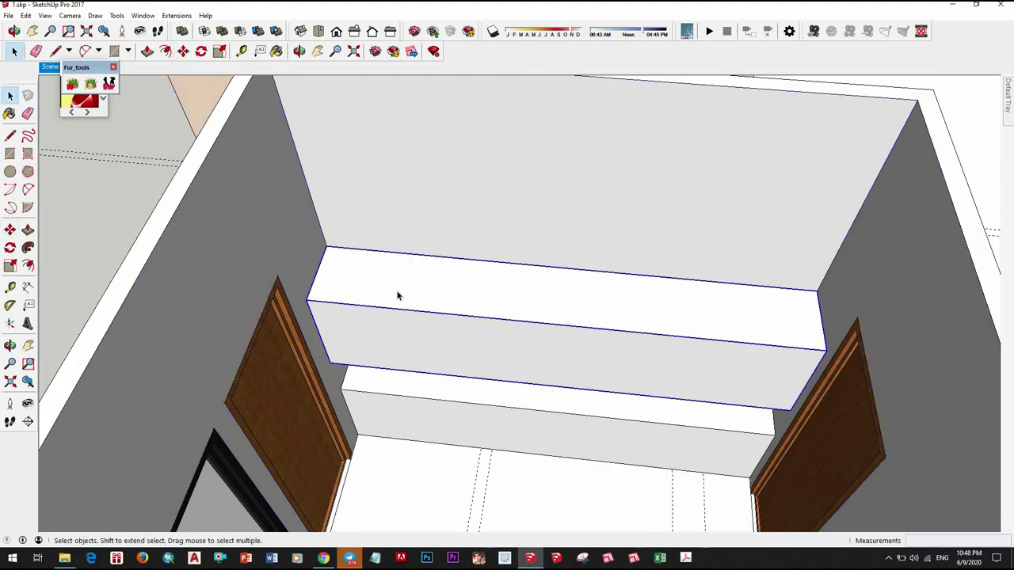
click(330, 363)
text(8)
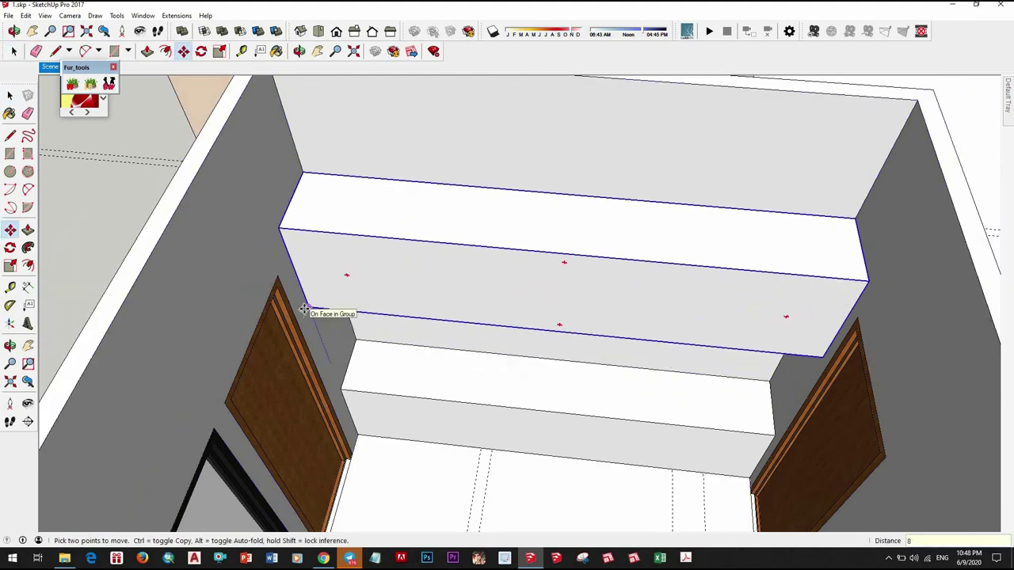
key(Return)
mouse_move(525, 261)
middle_down()
mouse_move(361, 271)
mouse_move(543, 294)
mouse_move(432, 297)
mouse_move(523, 193)
middle_up()
Push the upper copy's top face down to form the wall cabinet
key(p)
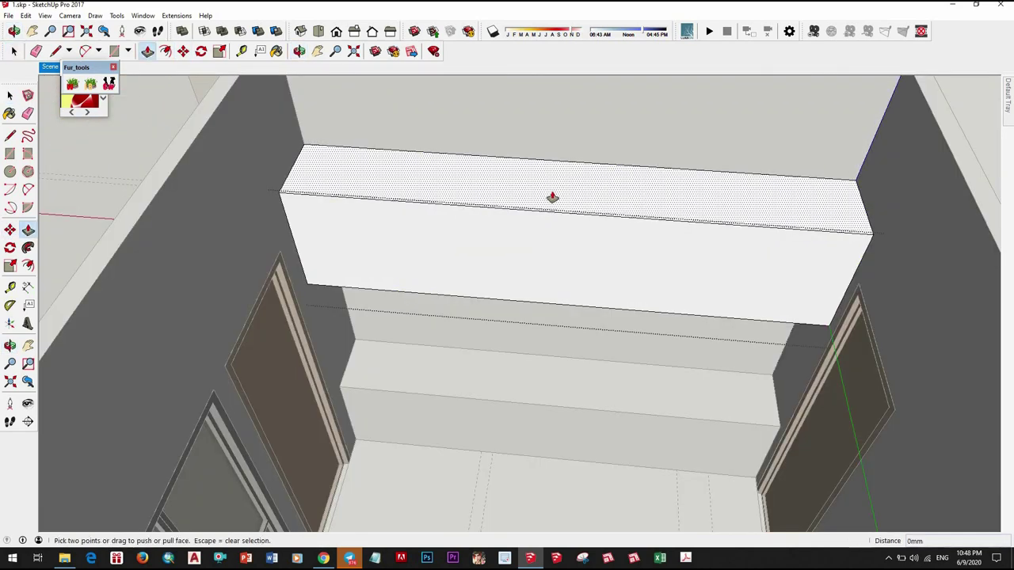
drag(552, 197, 556, 203)
key(Return)
mouse_move(611, 233)
middle_down()
mouse_move(611, 267)
mouse_move(559, 330)
mouse_move(597, 328)
middle_up()
key(space)
scroll(471, 321, up, 3)
scroll(471, 325, up, 2)
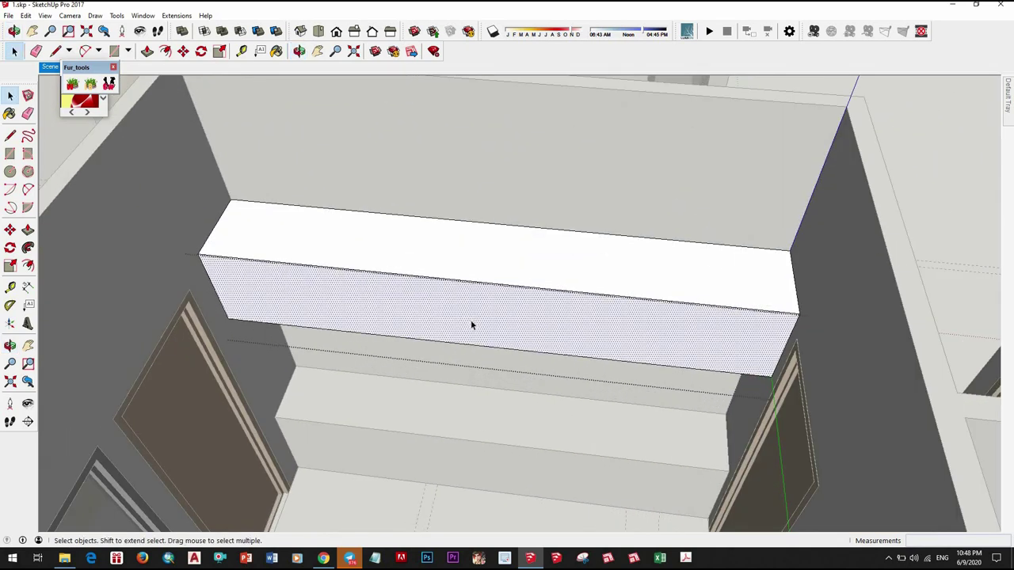
Offset an inset outline on the cabinet's front face
key(f)
click(480, 299)
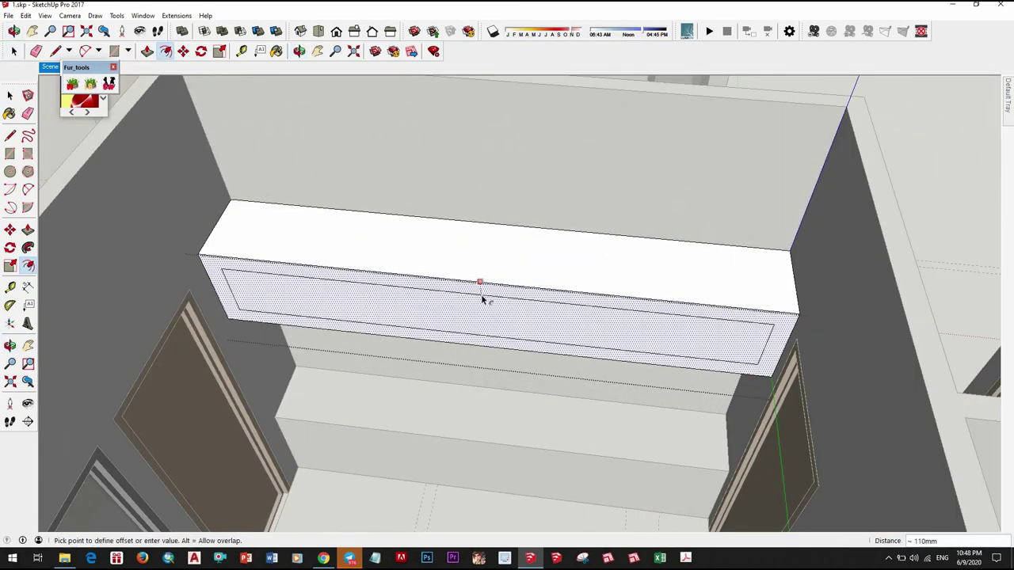
key(Escape)
mouse_move(521, 255)
middle_down()
mouse_move(464, 251)
mouse_move(514, 267)
mouse_move(388, 314)
middle_up()
click(472, 253)
key(Return)
key(space)
Push the inner inset face of the cabinet front 20 mm inward
scroll(387, 315, up, 5)
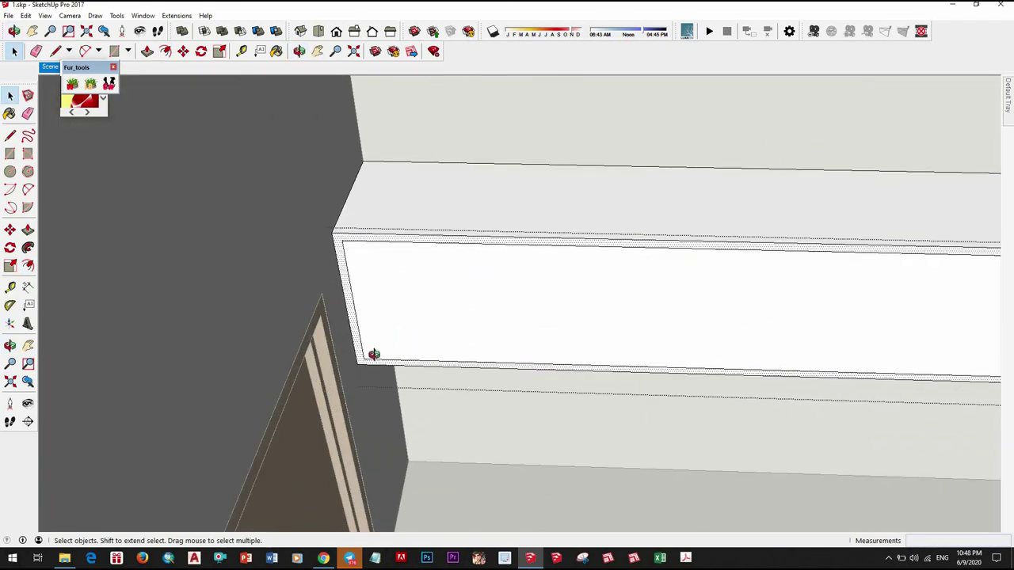
middle_drag(373, 355, 387, 315)
click(387, 316)
key(p)
click(388, 315)
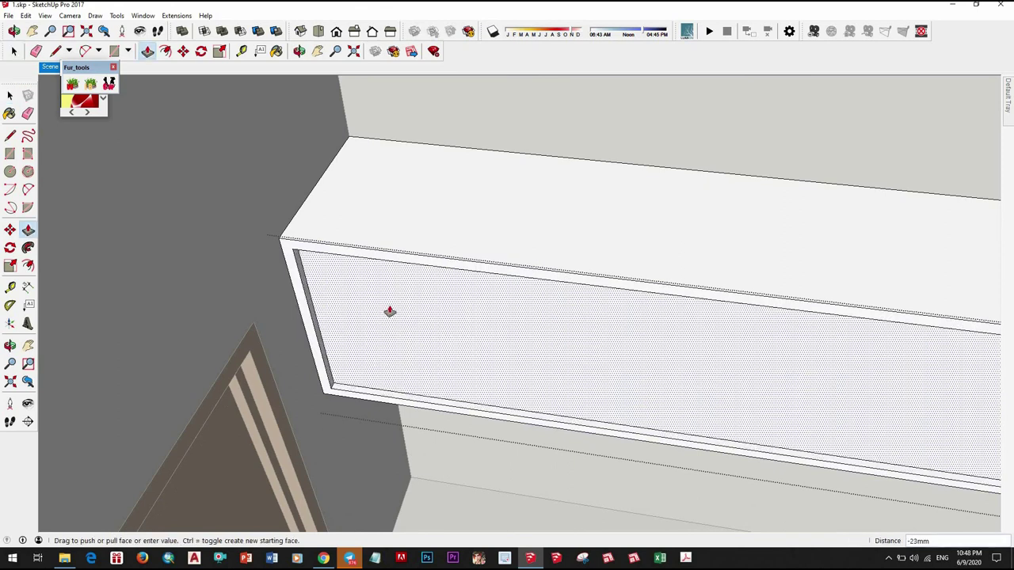
text(2)
key(Return)
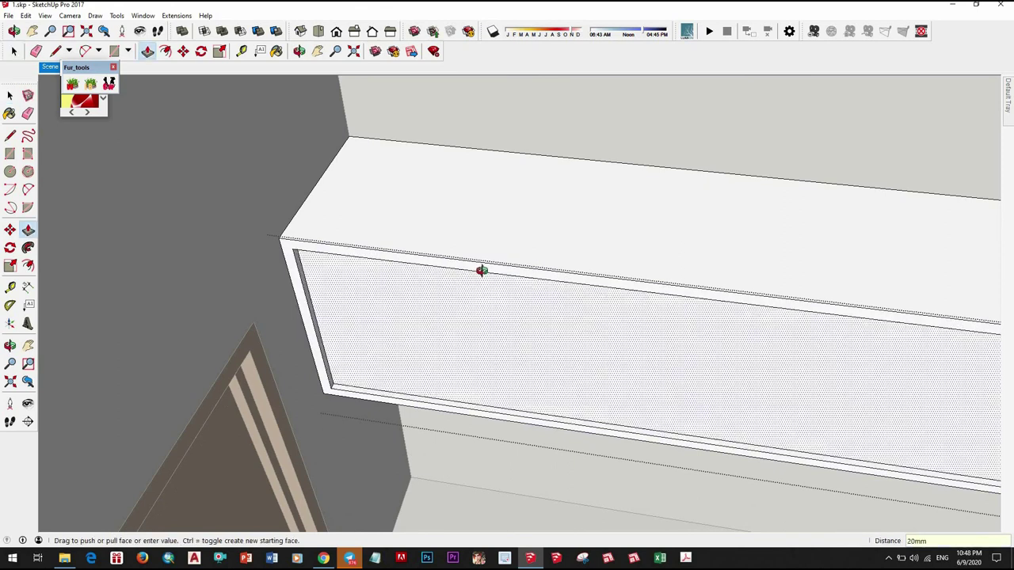
middle_drag(480, 269, 340, 355)
key(space)
Copy the front's left inner edge 800 along the cabinet front
key(m)
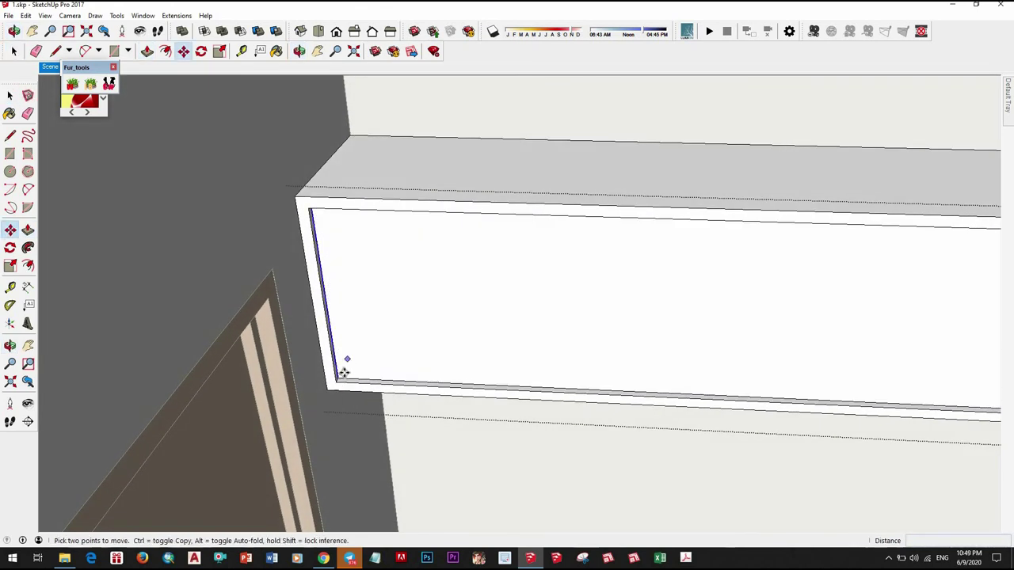
scroll(349, 369, up, 2)
click(356, 376)
key(ctrl)
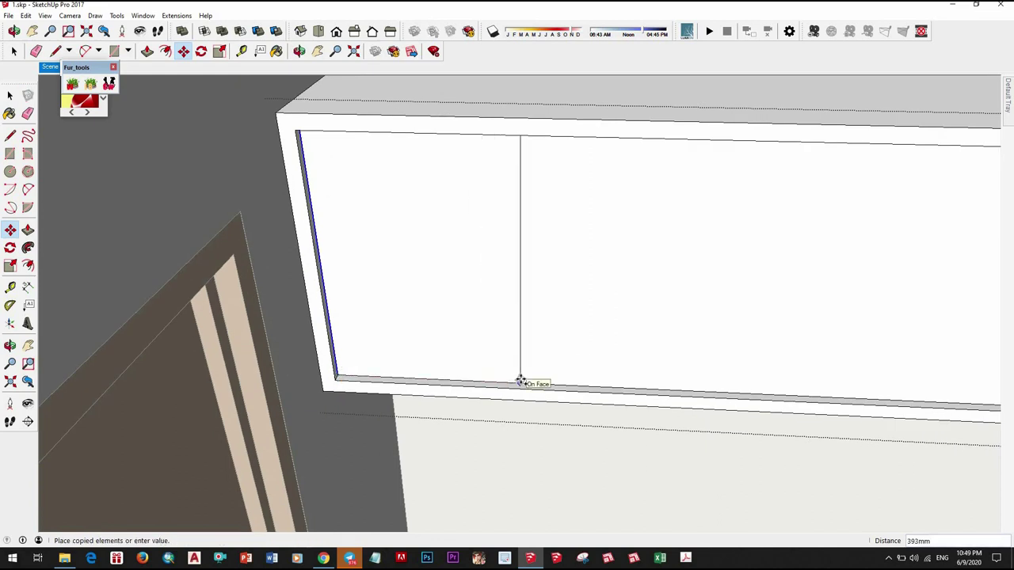
key(Return)
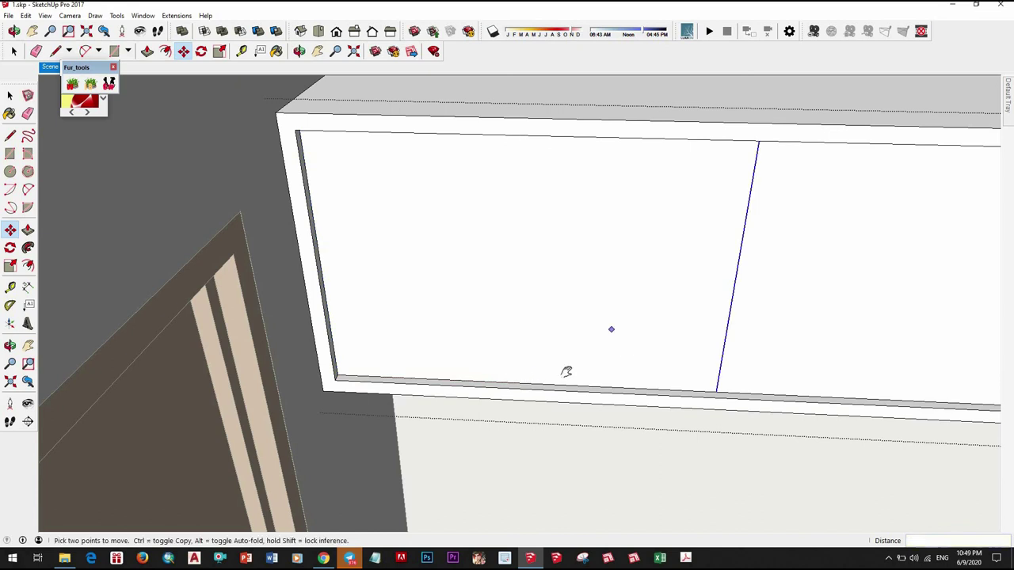
scroll(605, 403, up, 2)
scroll(601, 406, up, 2)
click(590, 407)
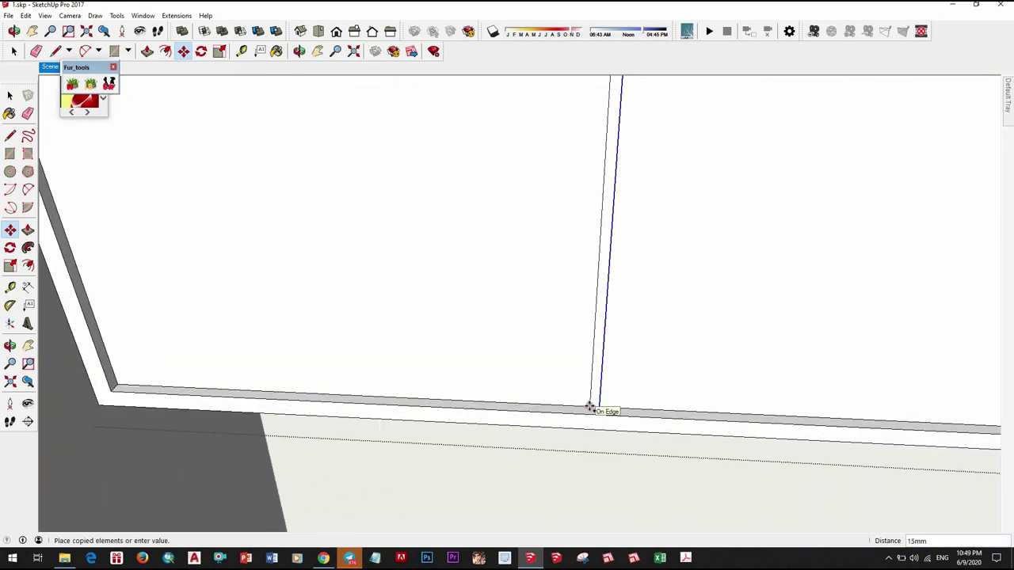
key(Escape)
scroll(599, 405, down, 3)
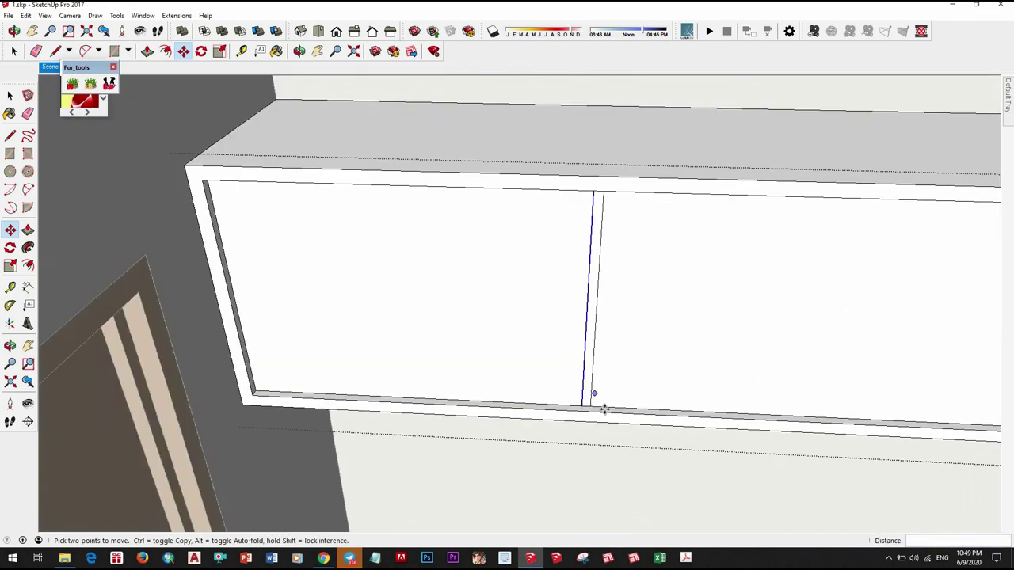
key(space)
Pull the narrow divider strip out 20 mm
key(p)
click(593, 385)
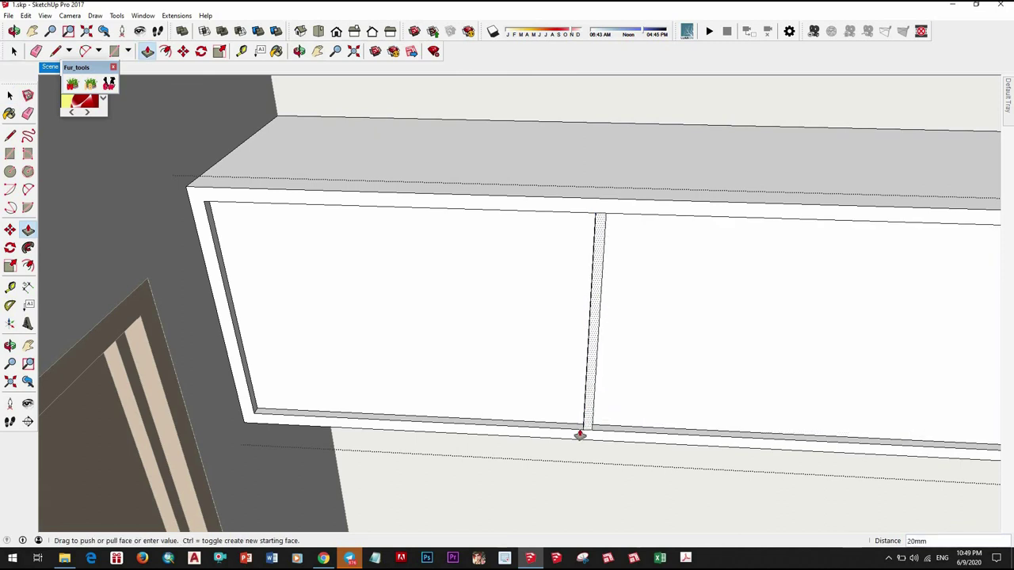
click(579, 430)
mouse_move(532, 301)
middle_down()
mouse_move(622, 382)
mouse_move(647, 420)
middle_up()
scroll(647, 421, up, 3)
key(space)
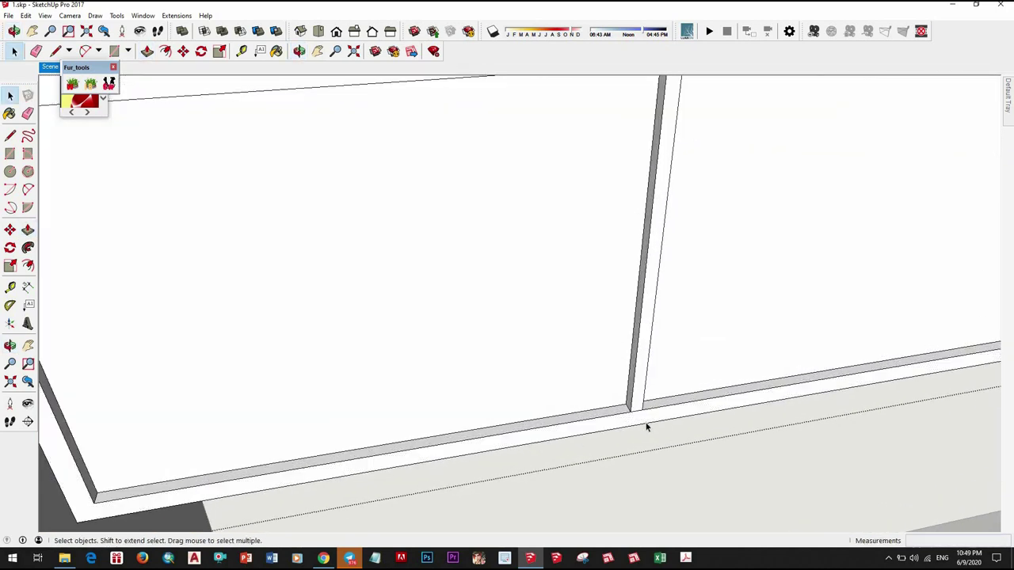
key(l)
click(630, 409)
key(space)
scroll(605, 392, down, 3)
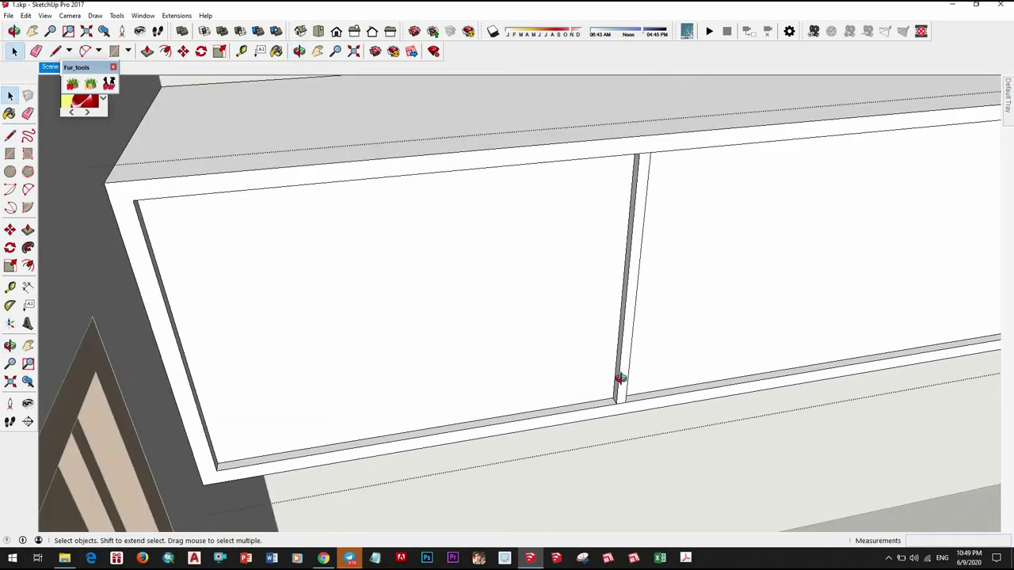
middle_drag(618, 377, 531, 192)
scroll(544, 199, up, 2)
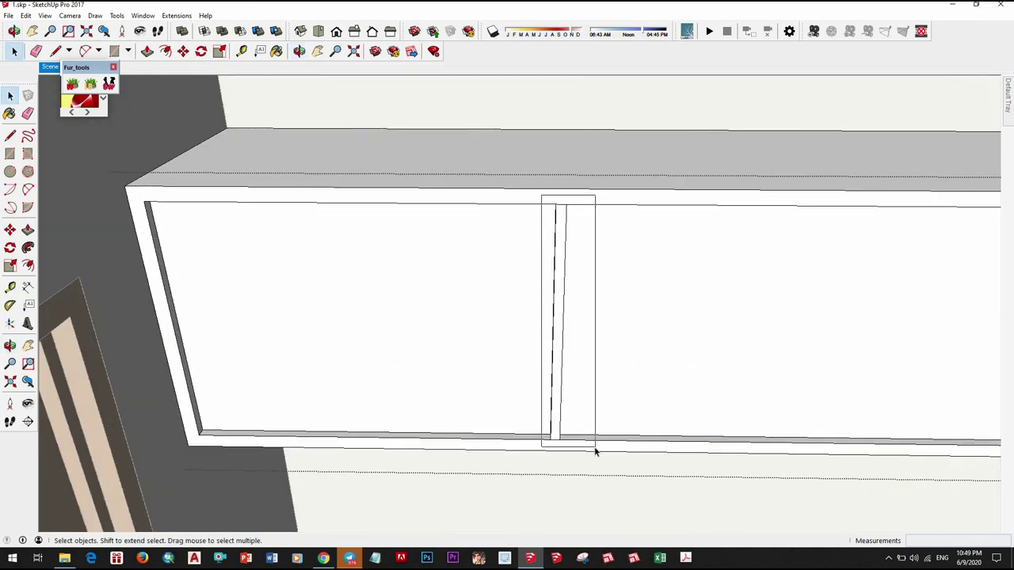
Copy the vertical divider line 31 mm to the side
click(595, 452)
scroll(555, 428, up, 2)
mouse_move(554, 427)
middle_down()
mouse_move(546, 433)
mouse_move(561, 417)
middle_up()
scroll(548, 463, down, 2)
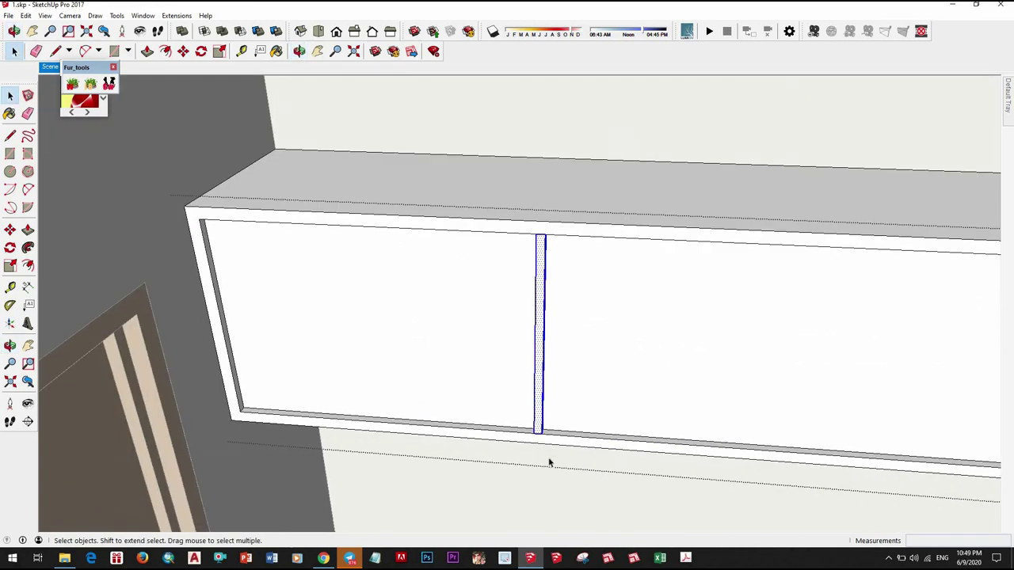
scroll(547, 447, up, 2)
scroll(545, 434, up, 2)
key(m)
click(529, 431)
key(ctrl)
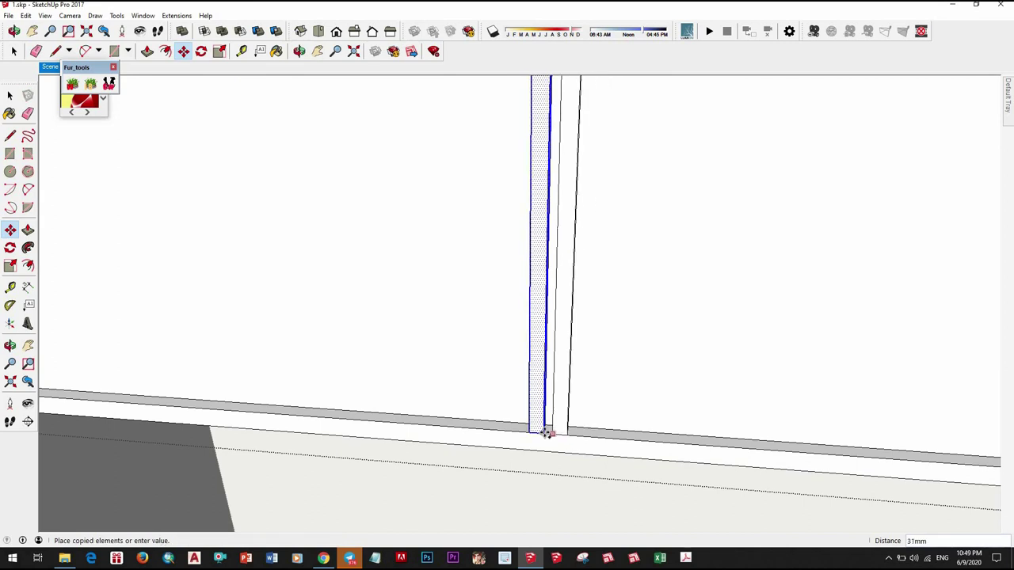
click(547, 433)
scroll(555, 411, down, 3)
scroll(618, 414, up, 2)
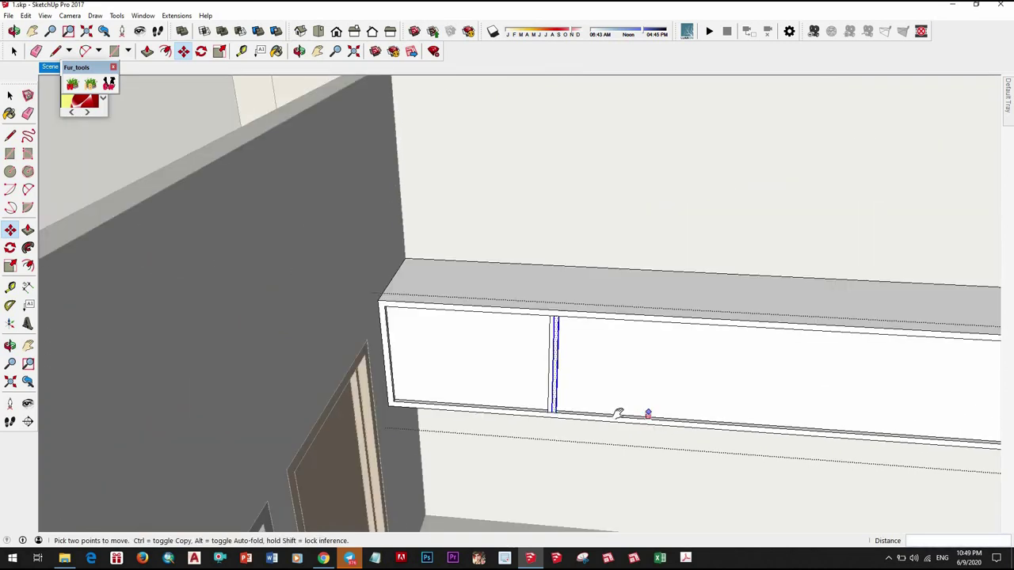
mouse_move(618, 414)
middle_down()
mouse_move(559, 317)
mouse_move(570, 398)
mouse_move(588, 438)
middle_up()
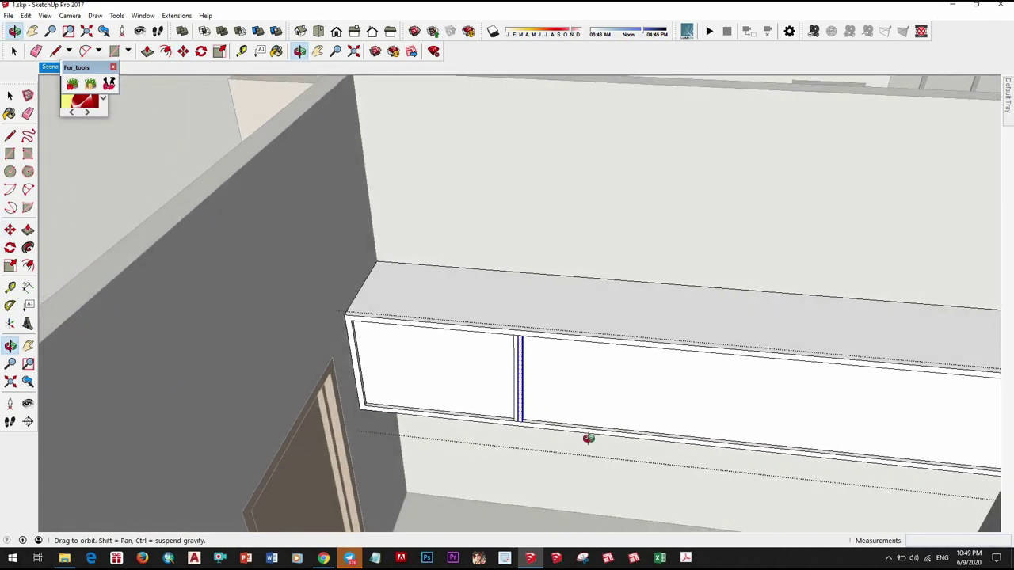
Offset the left door panel's outline 20 mm inward
key(space)
click(448, 377)
scroll(475, 380, up, 2)
scroll(498, 357, up, 1)
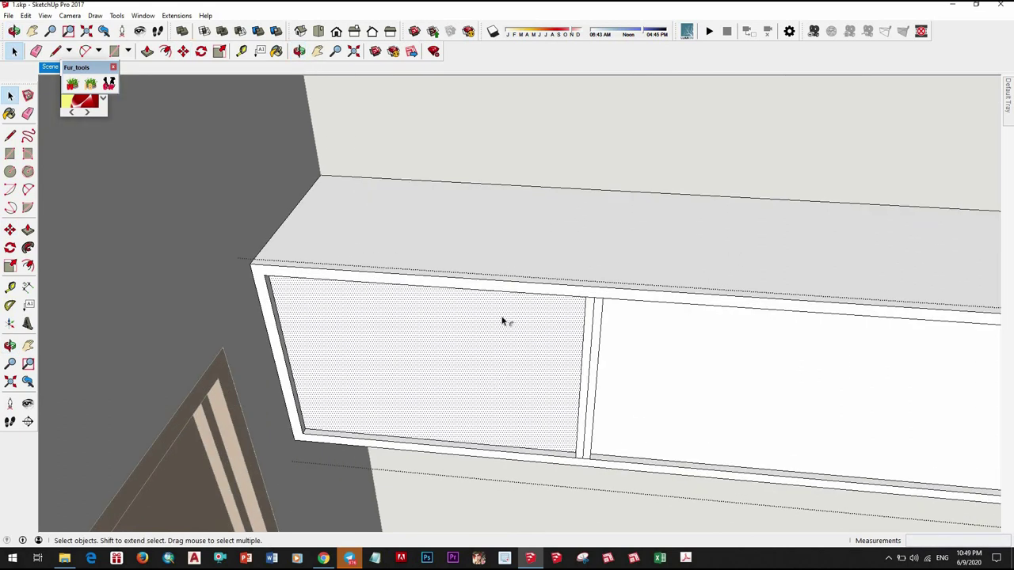
key(f)
mouse_move(543, 233)
middle_down()
mouse_move(593, 230)
mouse_move(597, 166)
middle_up()
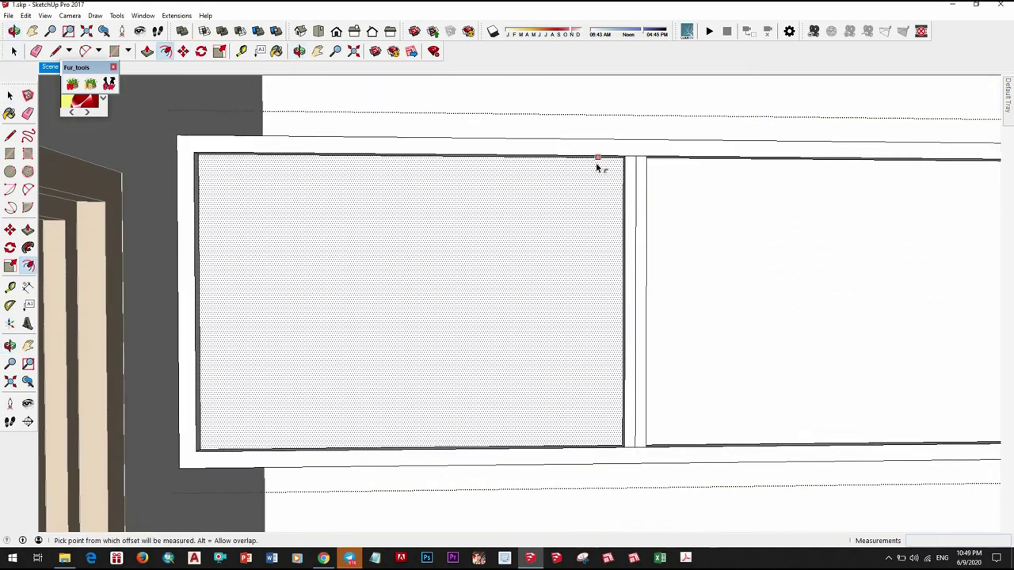
click(597, 165)
text(20)
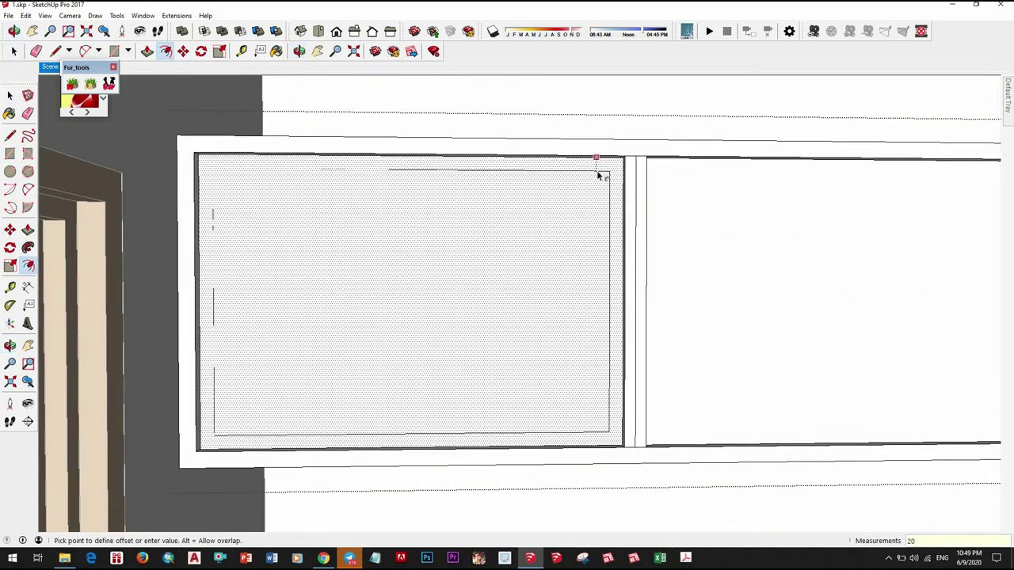
key(Return)
mouse_move(464, 285)
middle_down()
mouse_move(472, 256)
mouse_move(480, 301)
middle_up()
Push the narrow strip between the doors 20 mm inward
key(space)
click(514, 297)
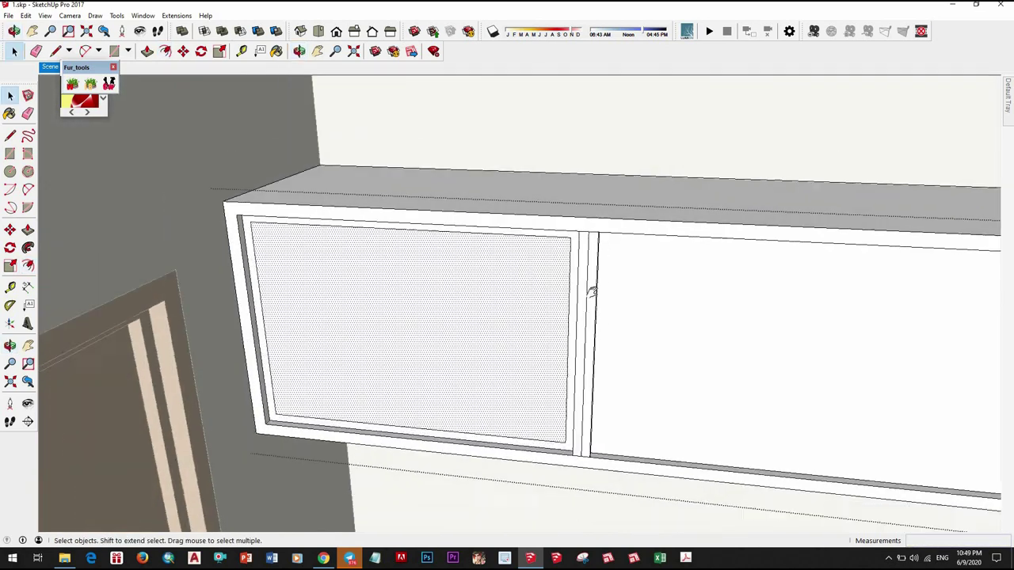
scroll(592, 291, down, 2)
scroll(632, 278, up, 4)
scroll(651, 314, down, 2)
middle_drag(656, 297, 656, 301)
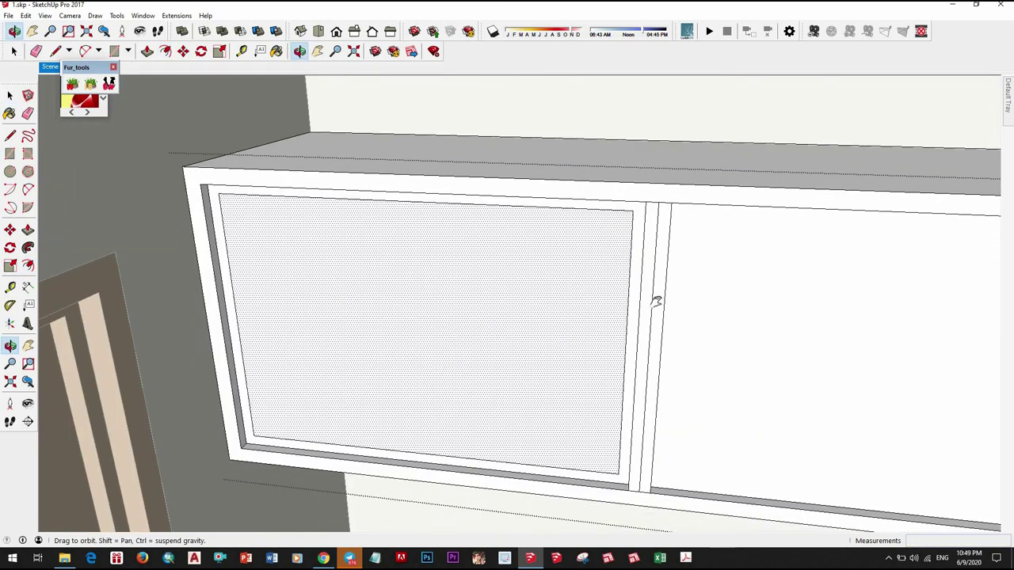
key(space)
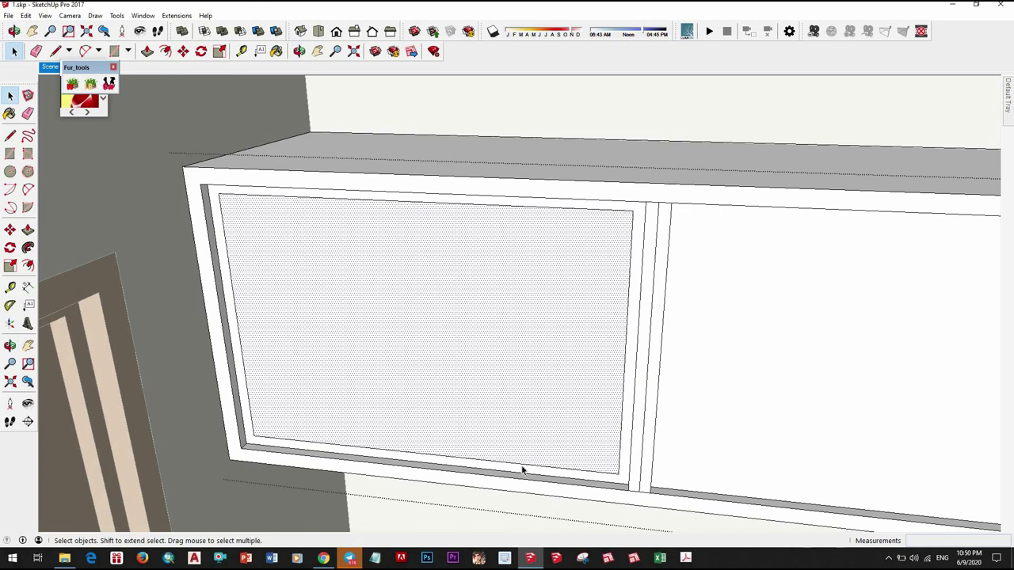
scroll(649, 444, up, 1)
click(647, 432)
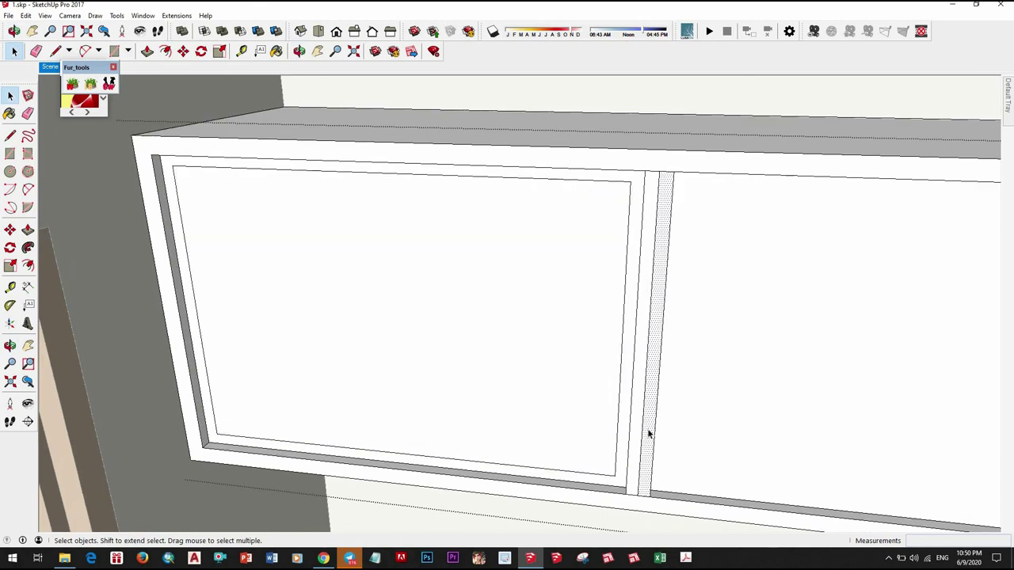
key(p)
click(660, 427)
click(649, 480)
middle_drag(649, 480, 649, 494)
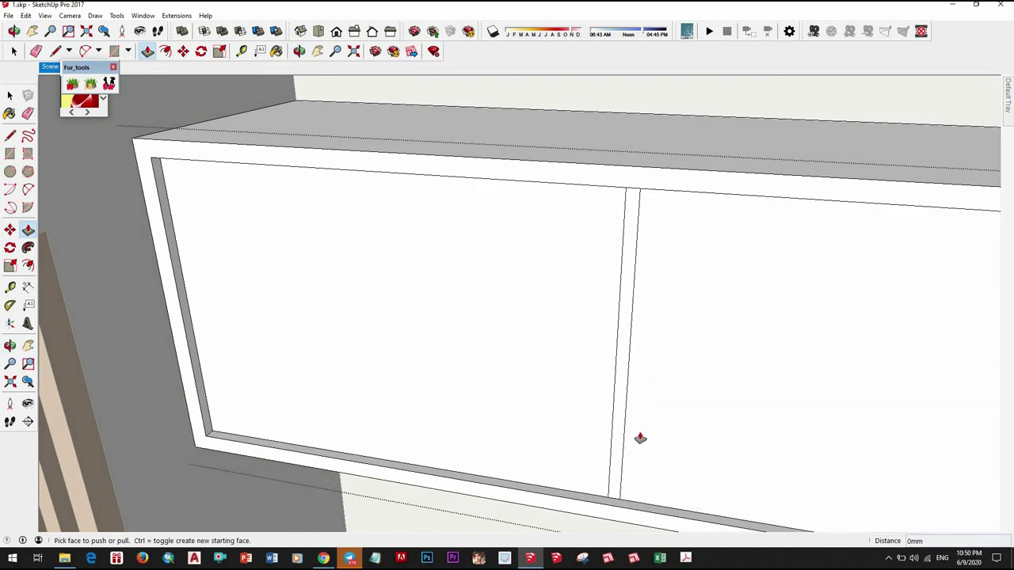
Offset the left door panel's outline 20 mm inward again
key(space)
click(626, 412)
right_click(625, 410)
click(563, 313)
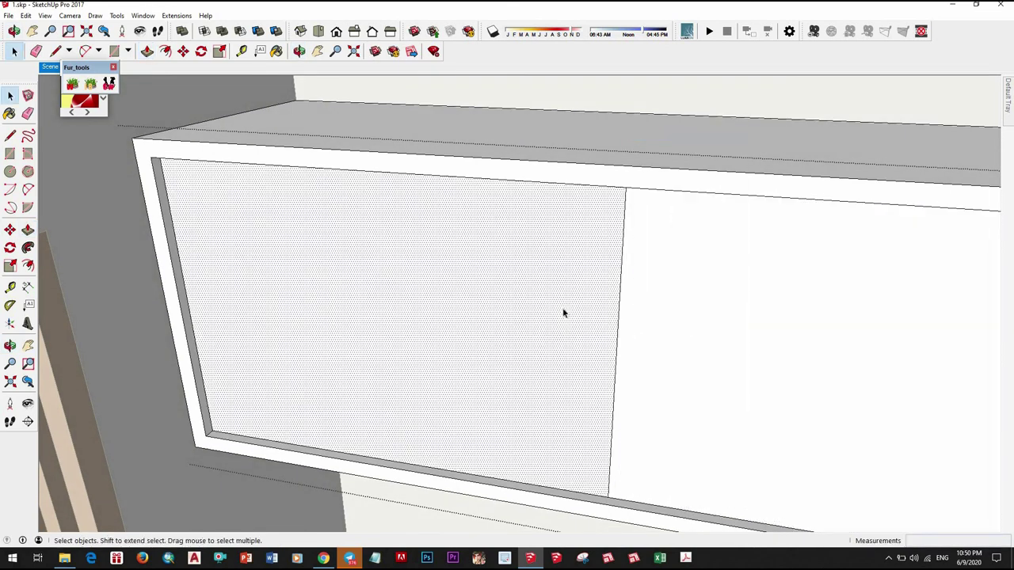
key(f)
click(610, 300)
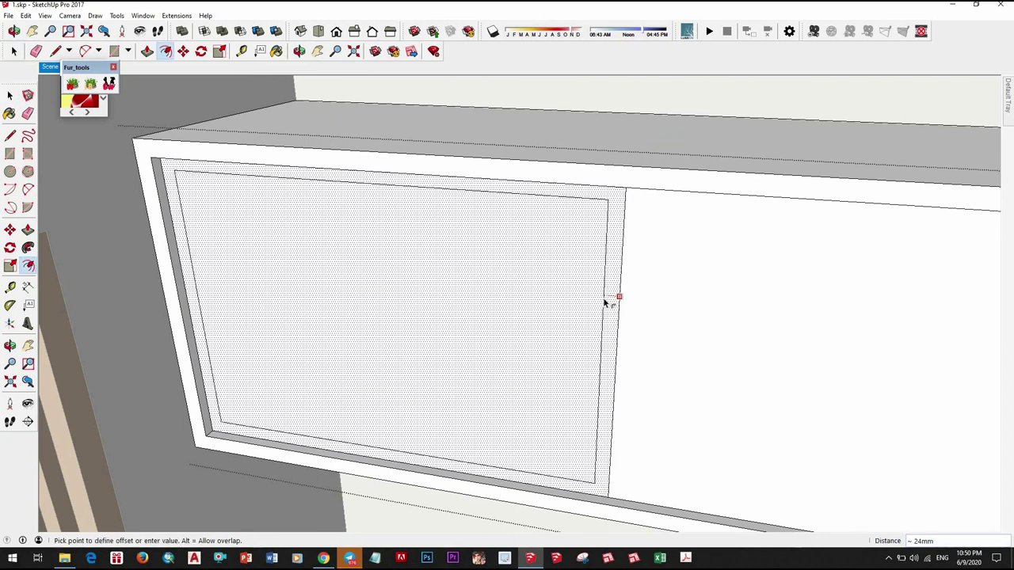
key(Return)
key(space)
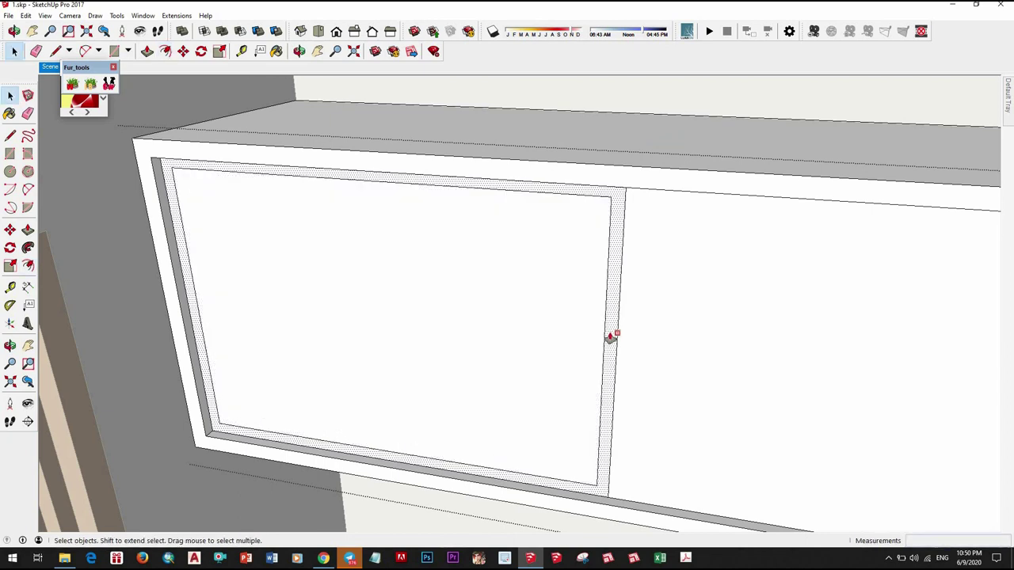
Select the left door panel with its border ring, then the cabinet's right front face
key(p)
scroll(609, 342, down, 3)
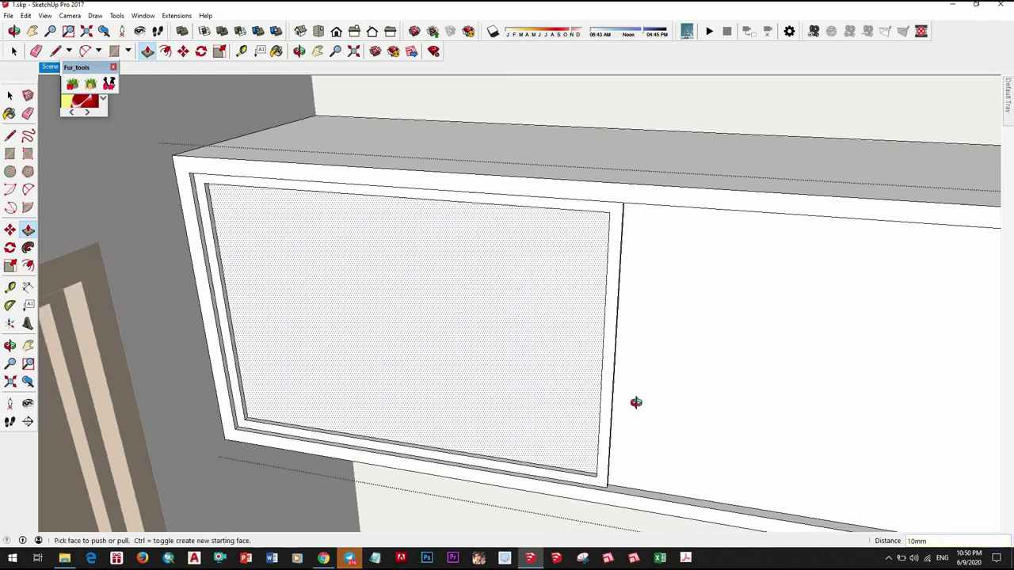
middle_drag(635, 403, 636, 346)
key(space)
click(638, 346)
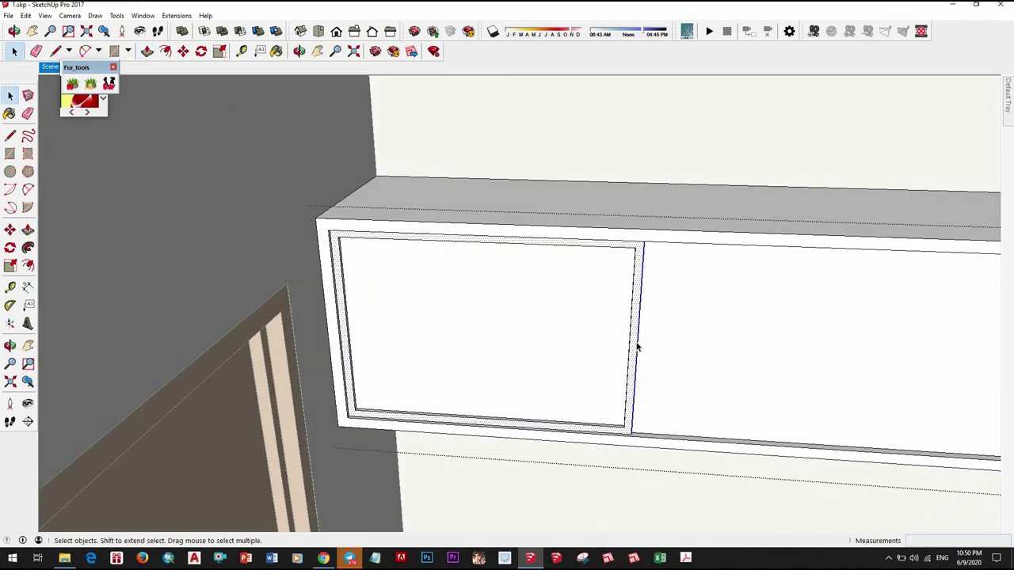
triple_click(638, 346)
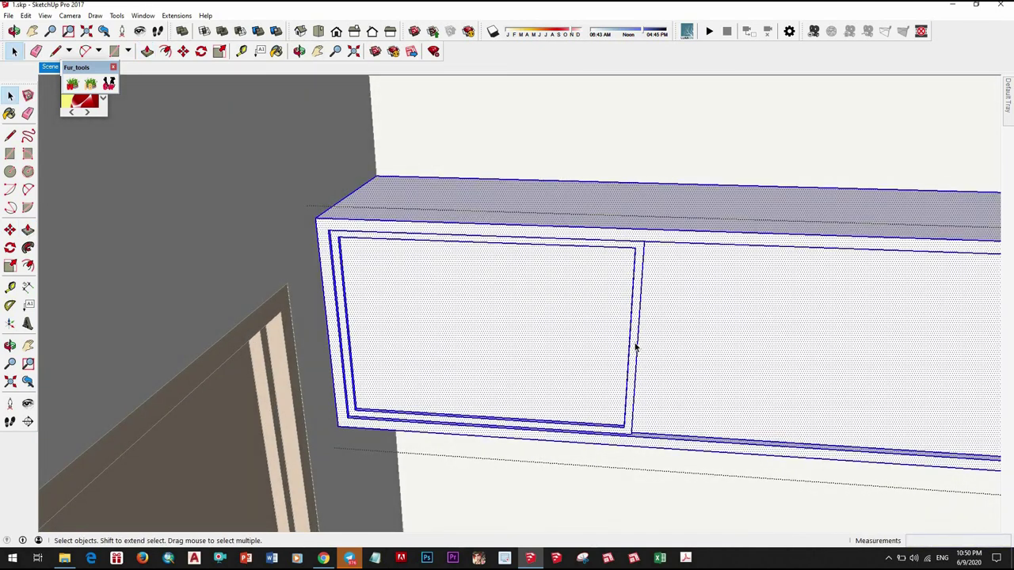
click(637, 346)
drag(326, 225, 665, 419)
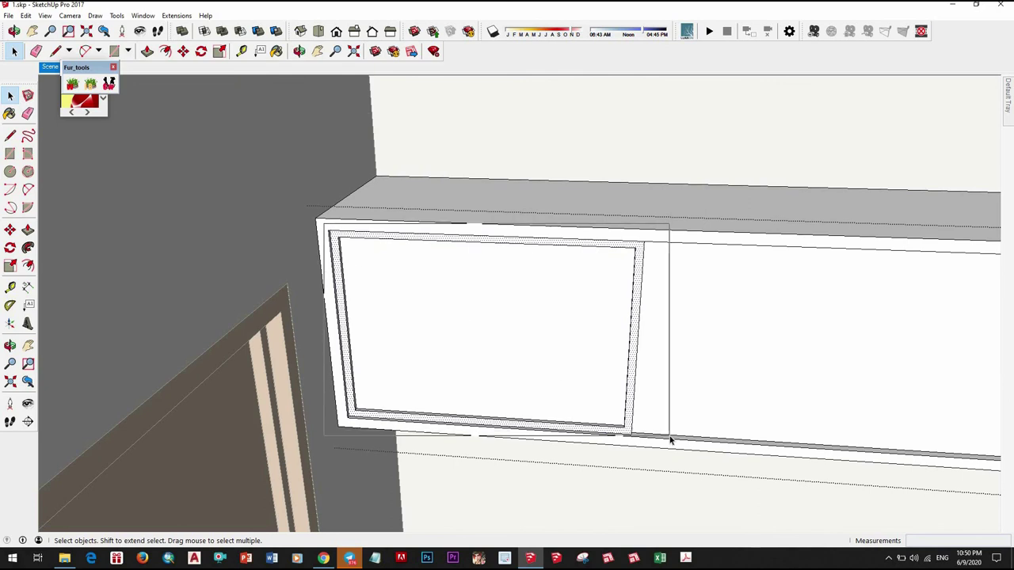
middle_drag(554, 453, 345, 427)
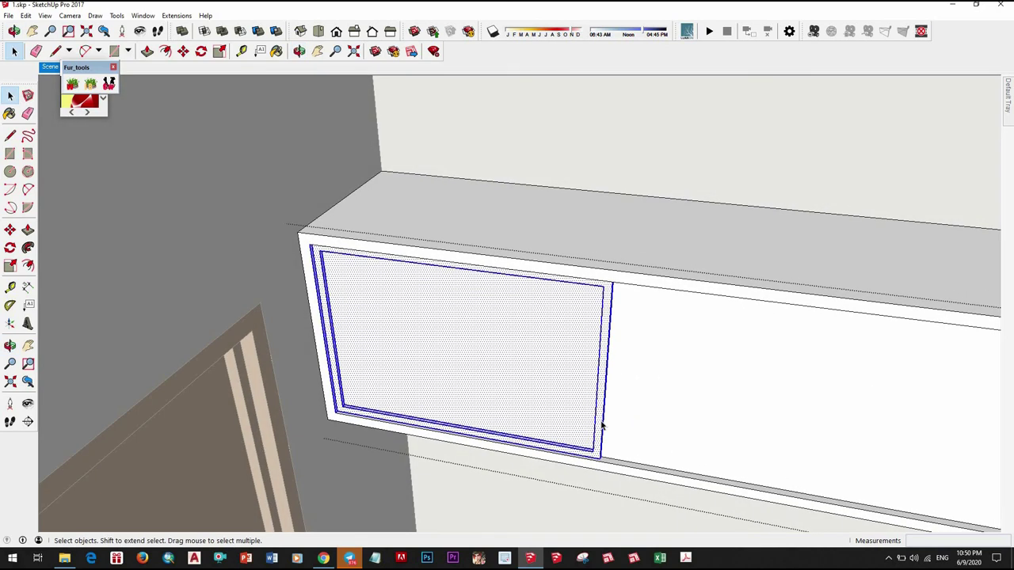
click(565, 396)
middle_drag(565, 396, 543, 411)
scroll(543, 411, up, 3)
Copy the door's vertical edge farther along the cabinet front
scroll(523, 396, up, 2)
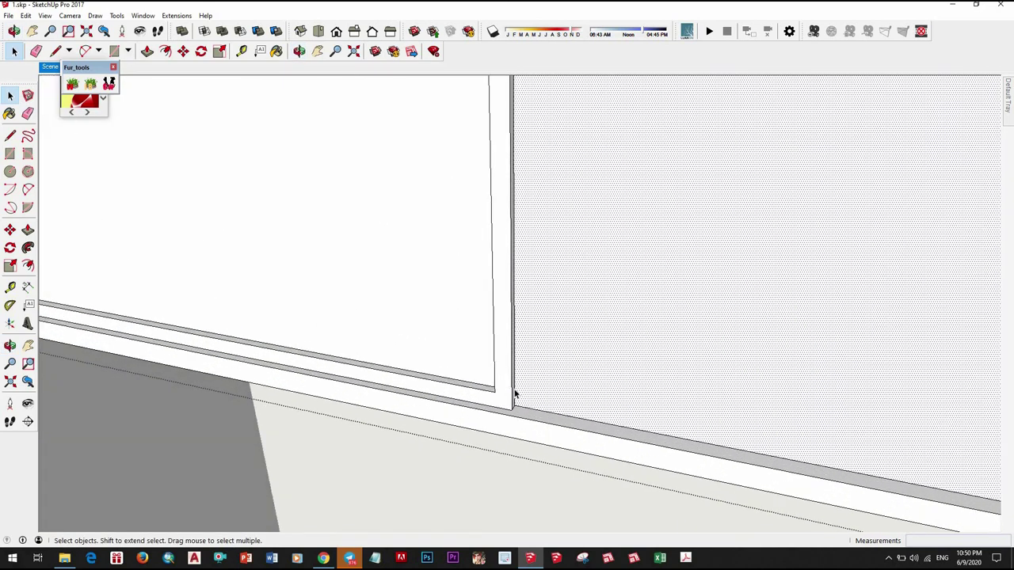
scroll(477, 395, down, 3)
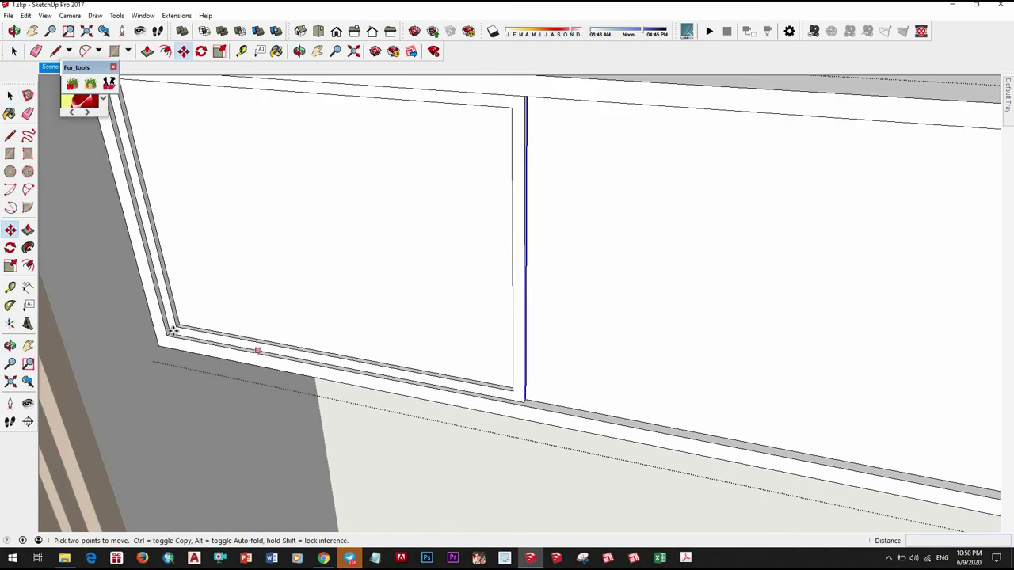
click(582, 421)
key(ctrl)
click(526, 402)
scroll(694, 384, down, 3)
scroll(693, 386, down, 3)
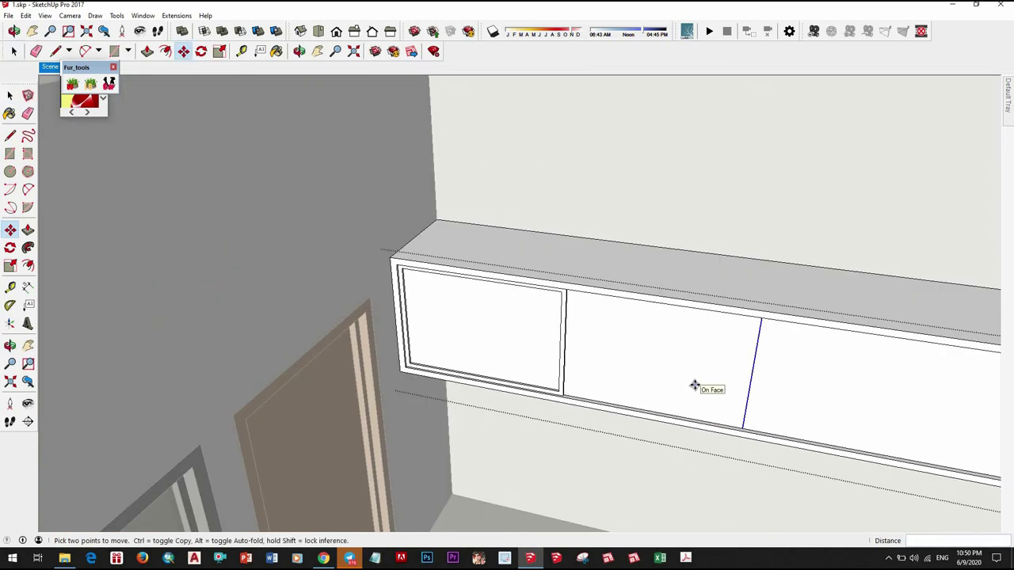
scroll(523, 459, down, 3)
scroll(475, 443, up, 3)
scroll(448, 400, up, 3)
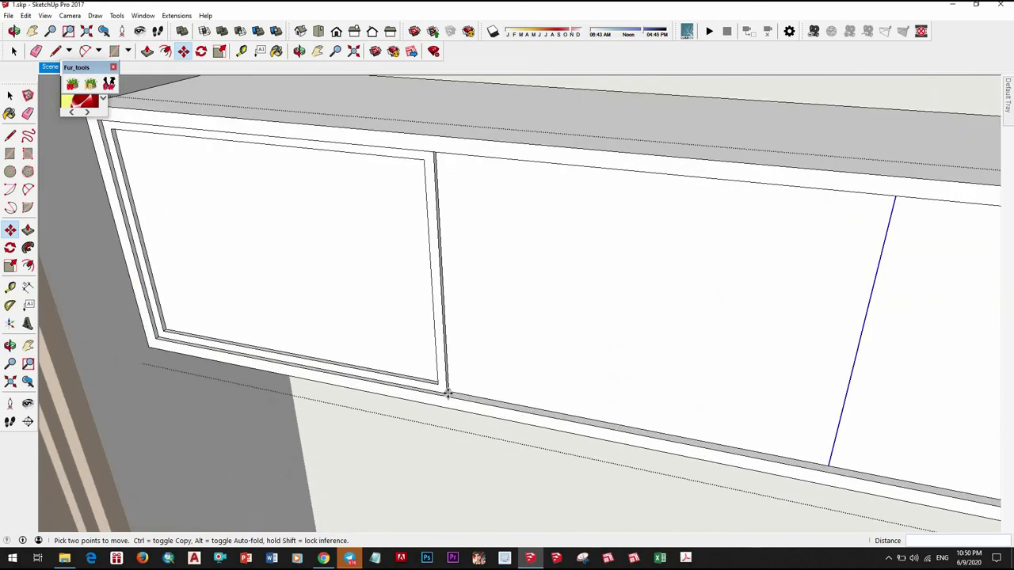
scroll(444, 396, up, 2)
scroll(678, 445, down, 3)
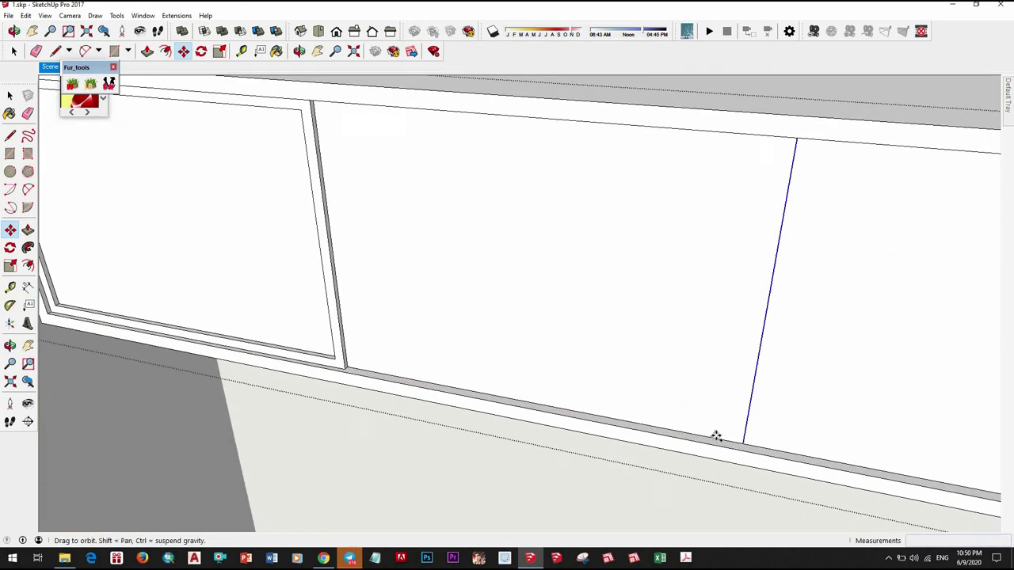
scroll(713, 436, down, 2)
middle_drag(739, 436, 580, 424)
scroll(578, 422, down, 3)
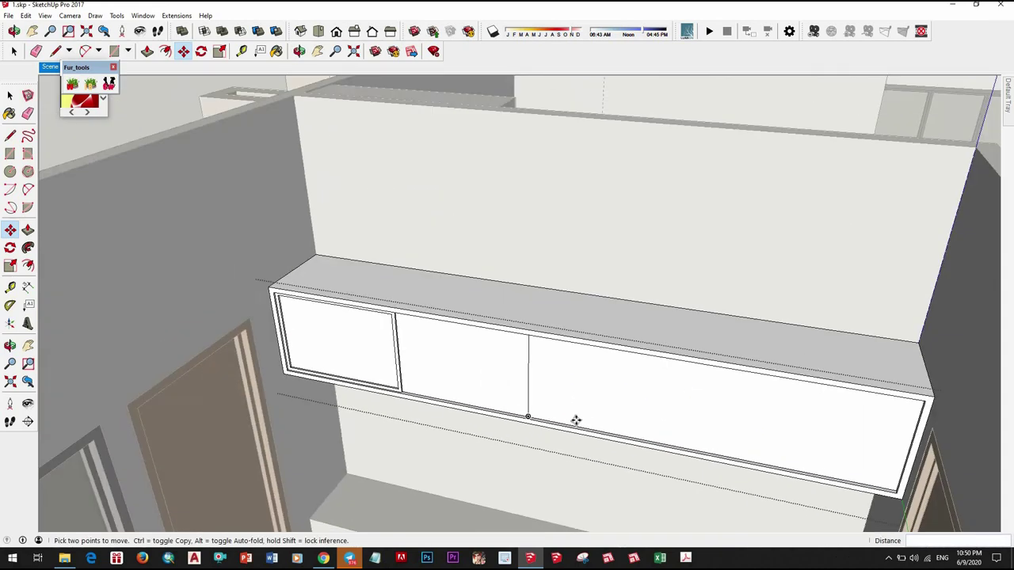
scroll(532, 398, up, 3)
Abandon a further vertical edge copy and select one of the cabinet door faces
key(m)
scroll(402, 399, up, 2)
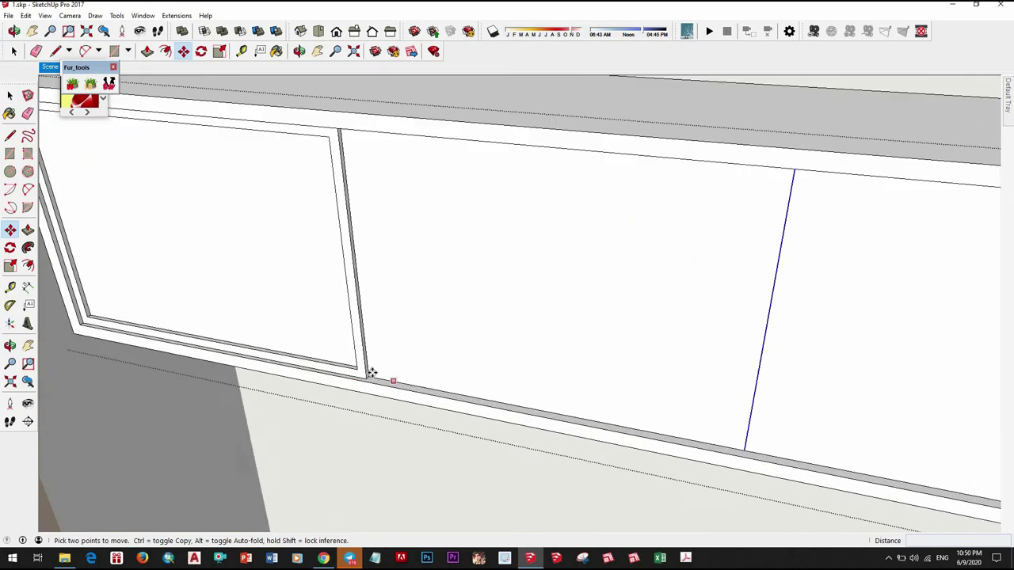
scroll(365, 371, up, 2)
click(571, 399)
key(ctrl)
scroll(571, 399, down, 2)
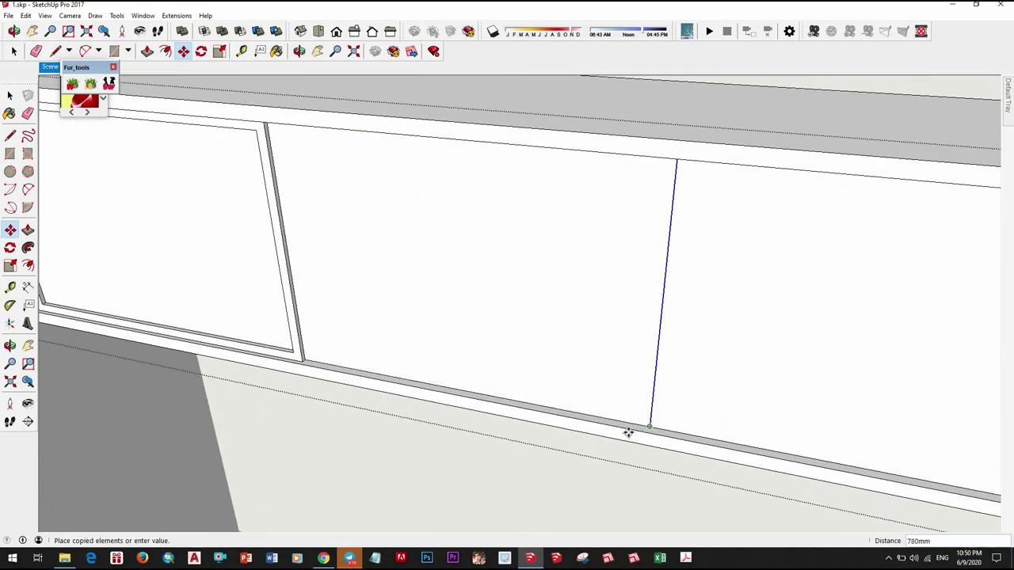
scroll(601, 423, down, 4)
scroll(600, 419, up, 3)
scroll(534, 385, down, 3)
scroll(619, 406, up, 3)
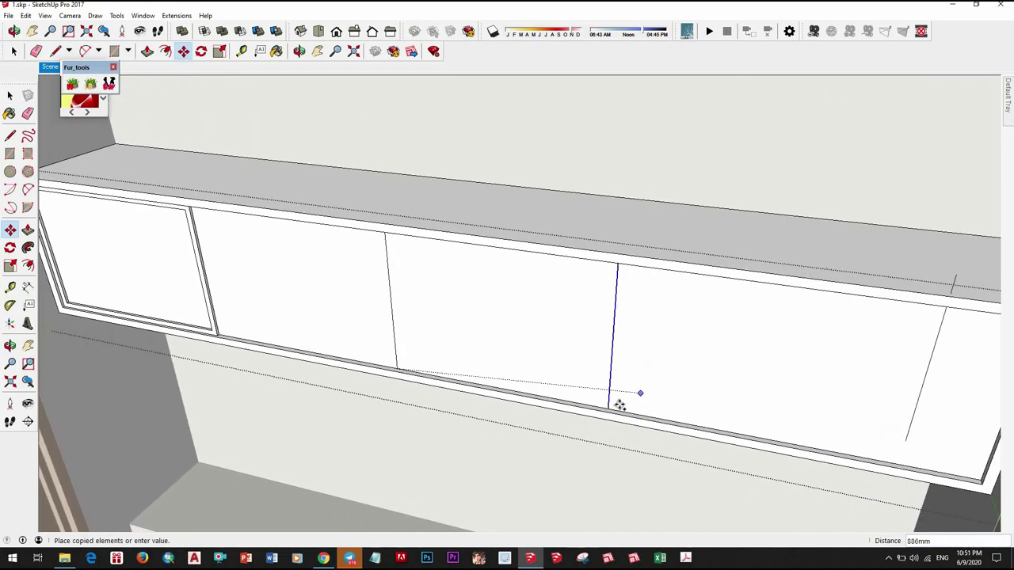
key(space)
scroll(597, 422, down, 3)
middle_drag(657, 419, 420, 324)
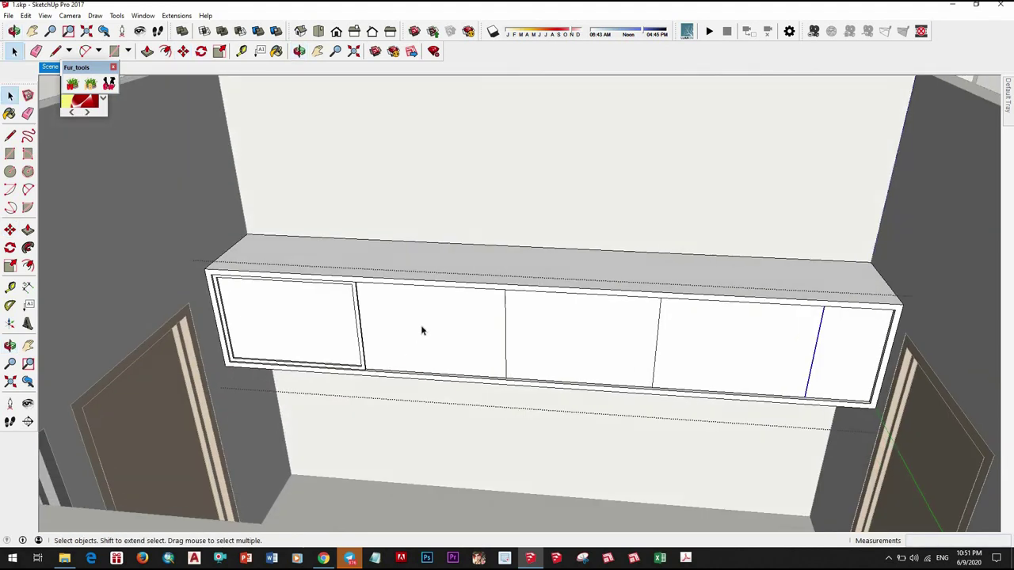
scroll(421, 324, up, 3)
click(423, 331)
Inset a 20 mm border on the door face with Offset
key(f)
click(554, 307)
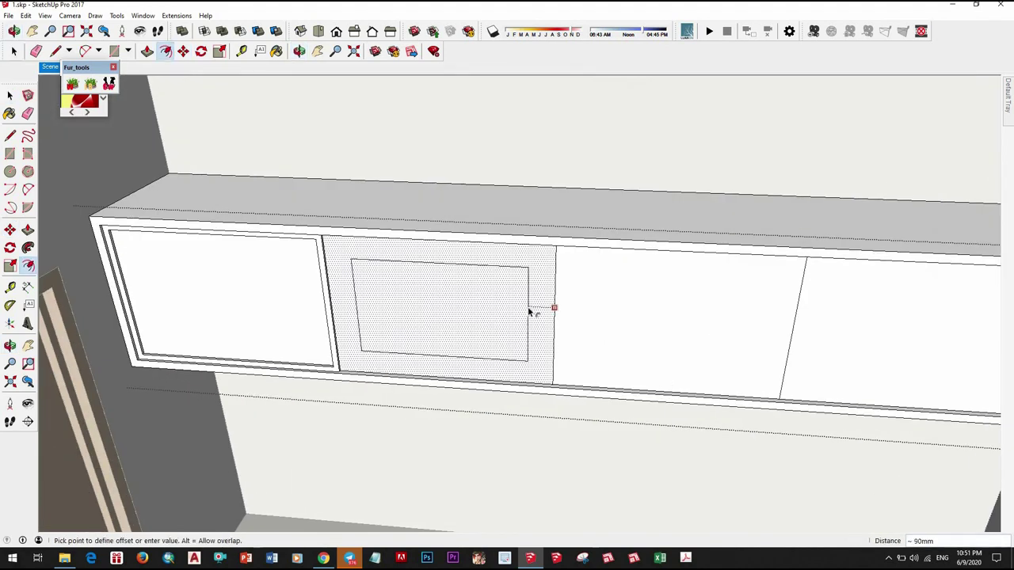
key(Return)
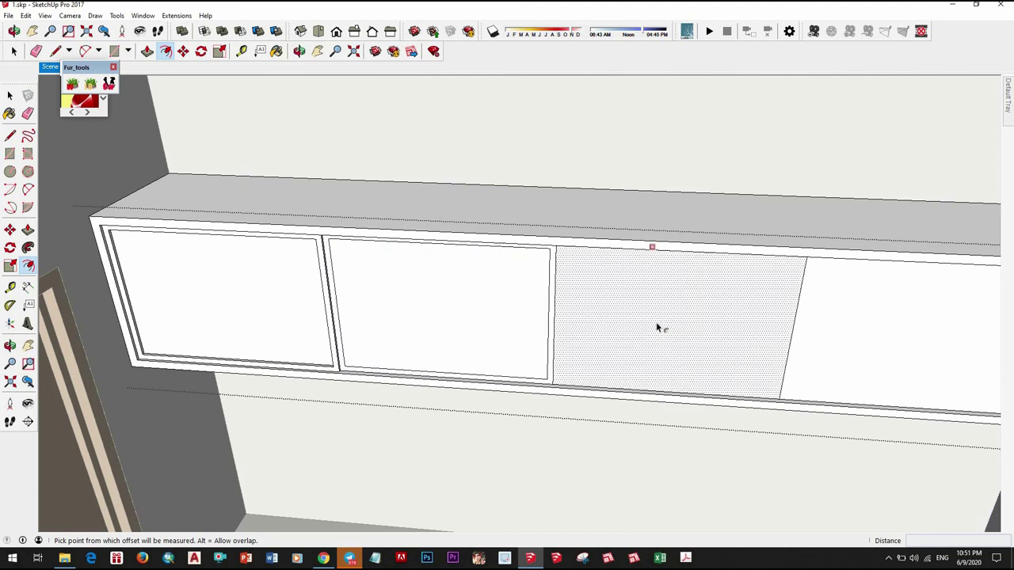
middle_drag(622, 335, 717, 354)
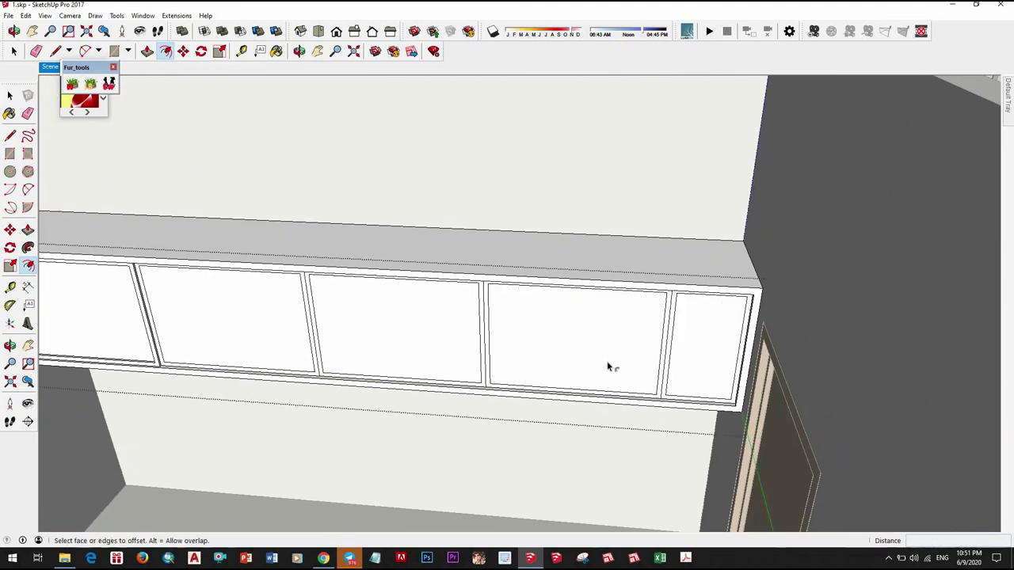
scroll(357, 360, up, 5)
scroll(445, 346, up, 5)
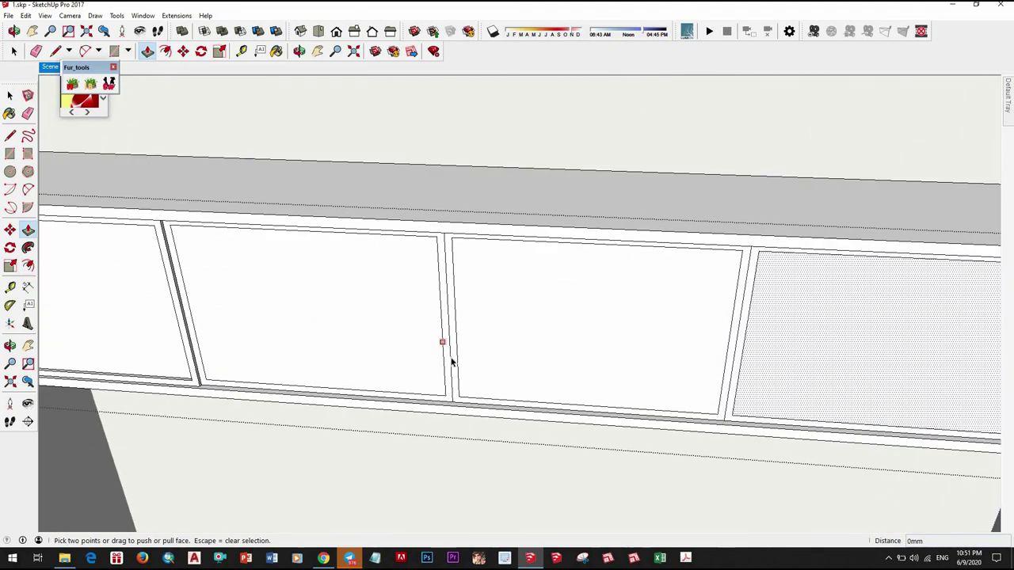
key(space)
Push the left door's border face out 20 mm
key(p)
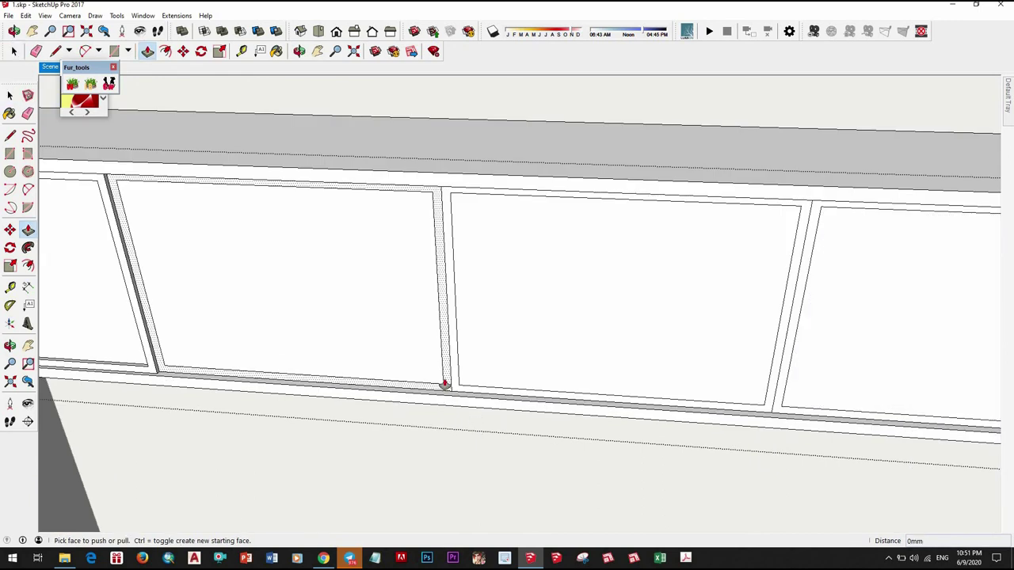
click(443, 385)
click(454, 394)
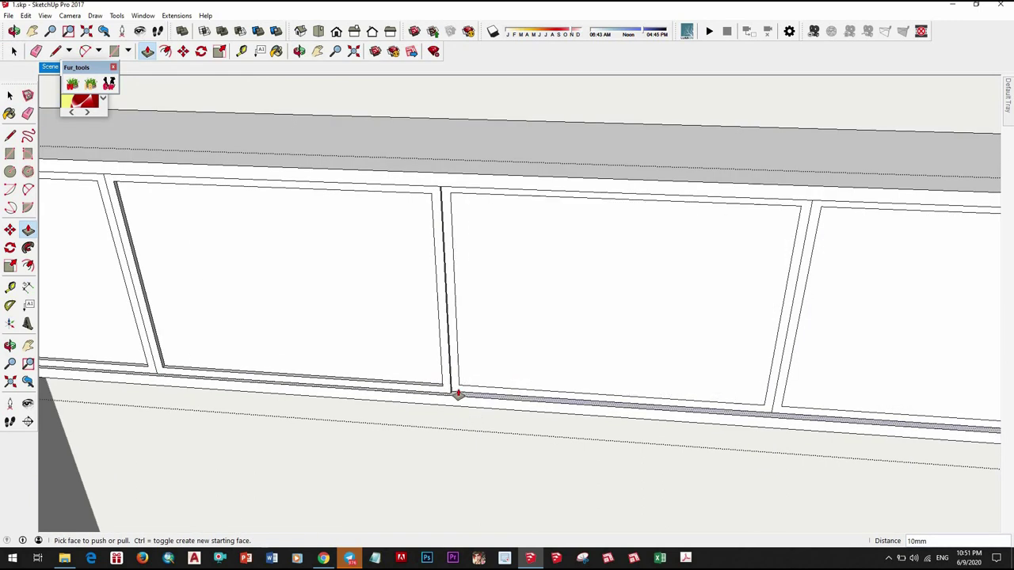
scroll(596, 404, down, 3)
scroll(596, 405, up, 3)
scroll(556, 407, down, 3)
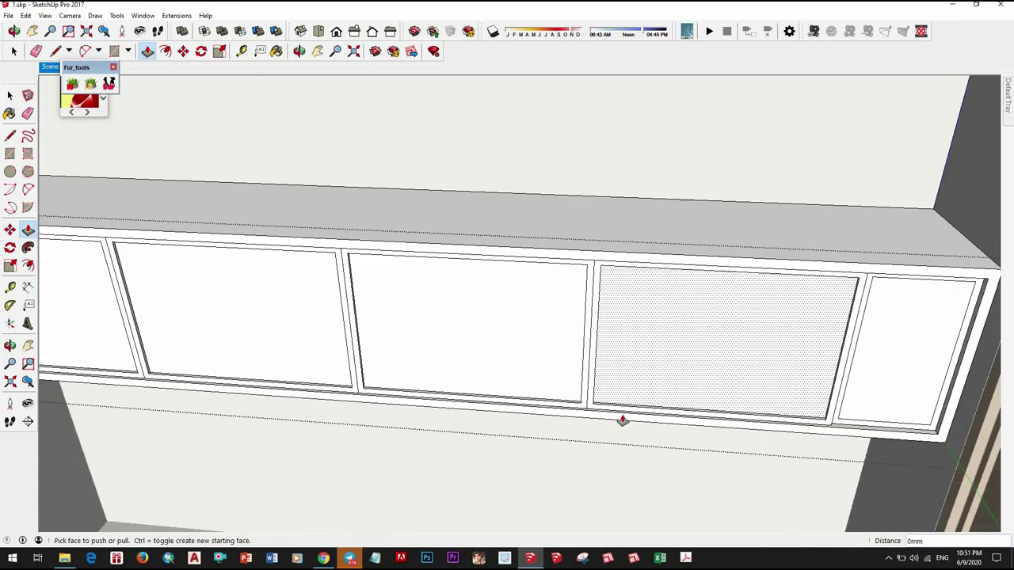
scroll(623, 418, up, 4)
key(space)
scroll(616, 437, down, 5)
Orbit to a higher view of the cabinet and select the whole cabinet
middle_drag(615, 437, 586, 519)
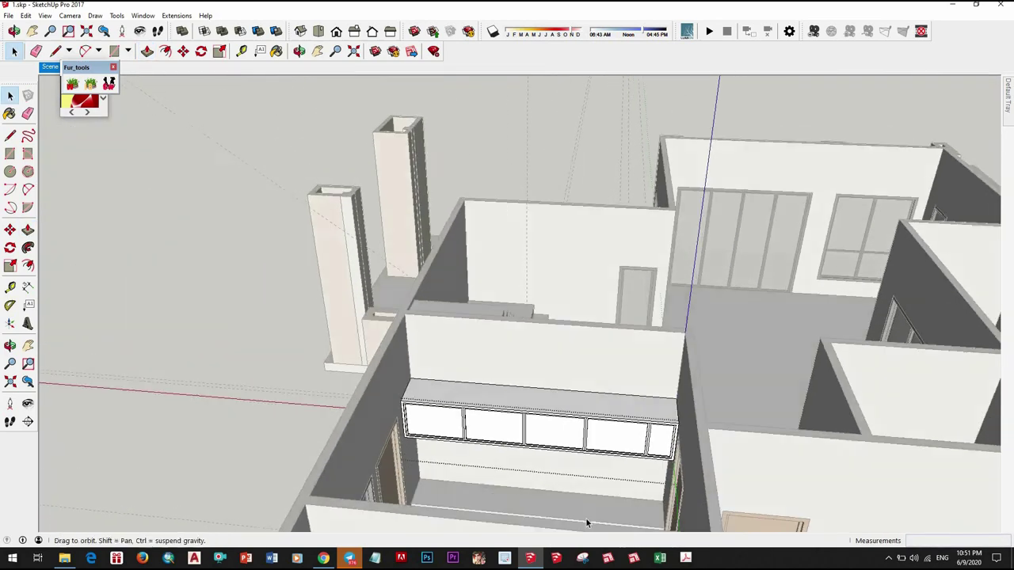
scroll(582, 431, up, 2)
scroll(587, 362, up, 3)
click(587, 362)
scroll(539, 331, up, 2)
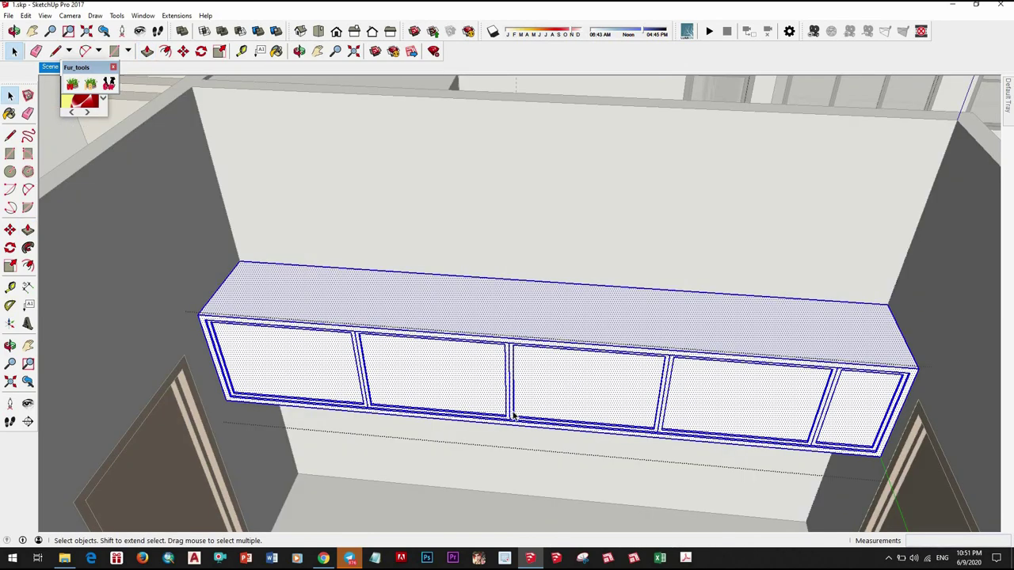
Select all of the wall cabinet's geometry
scroll(607, 409, down, 4)
scroll(629, 415, up, 2)
key(b)
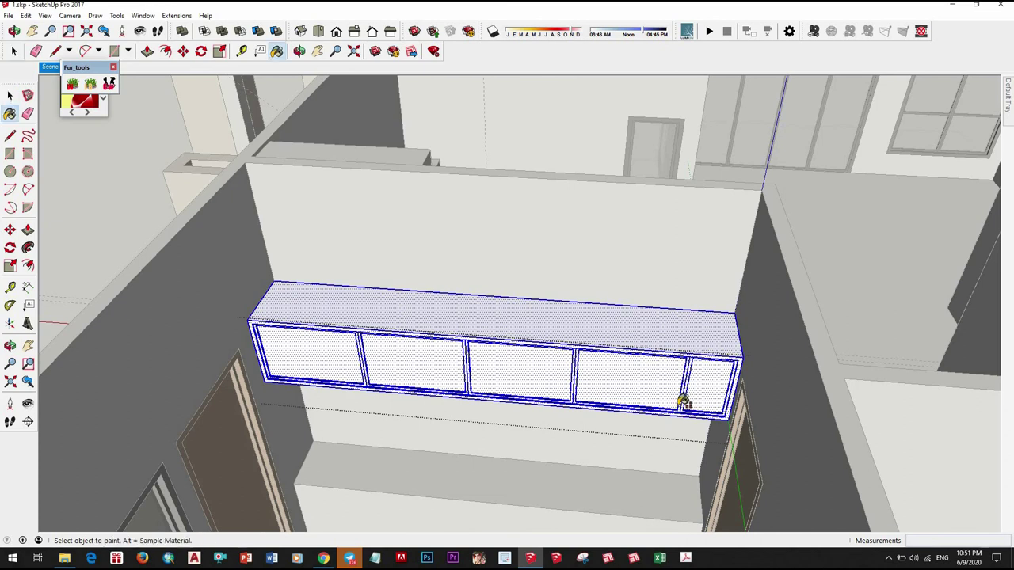
scroll(673, 398, down, 2)
scroll(634, 396, up, 2)
key(space)
double_click(636, 419)
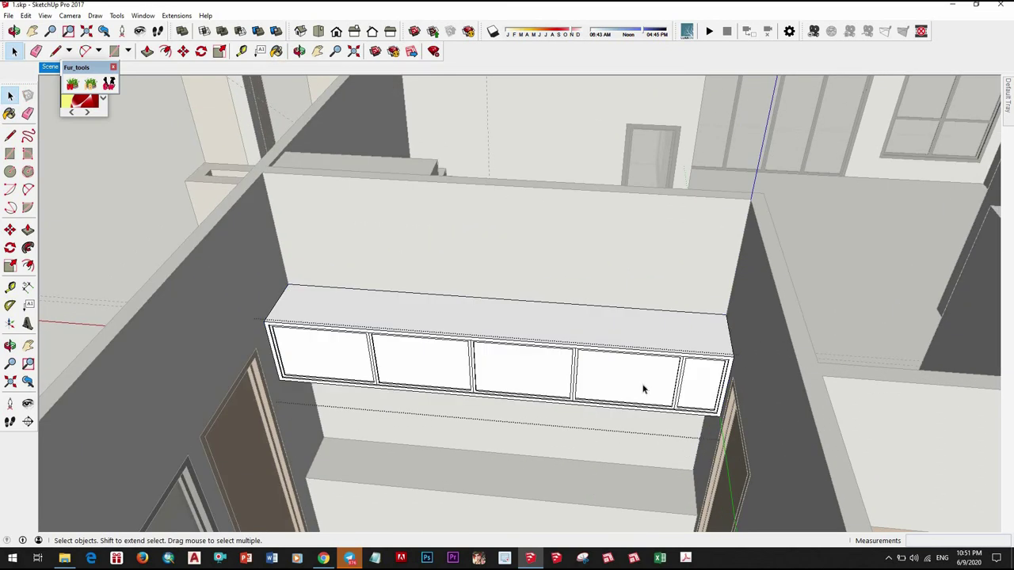
click(643, 388)
triple_click(643, 388)
Paint the cabinet body in Wood Veneer 01
key(b)
scroll(814, 333, down, 2)
scroll(815, 333, down, 2)
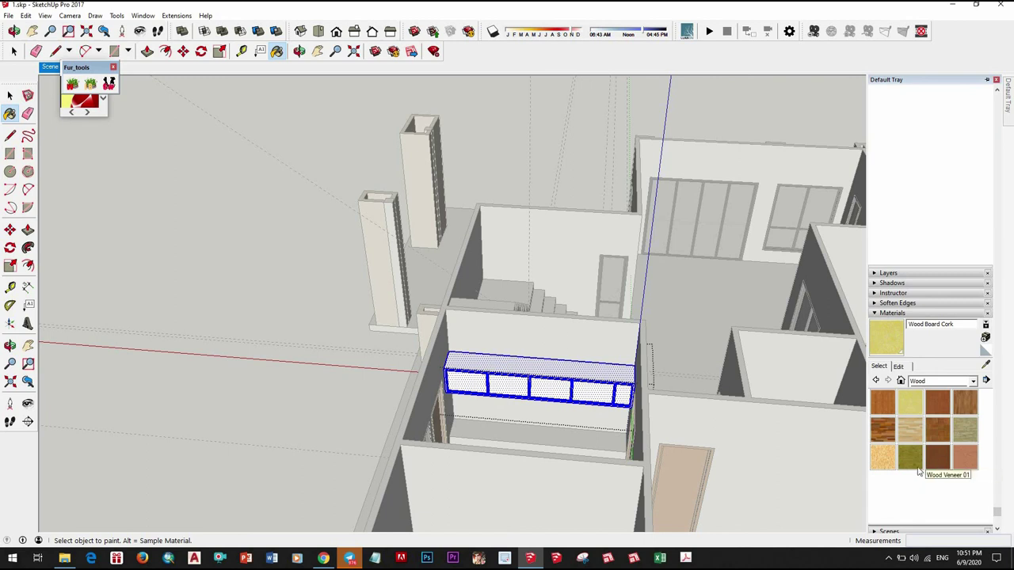
click(919, 470)
click(599, 392)
scroll(600, 391, up, 2)
scroll(518, 391, up, 2)
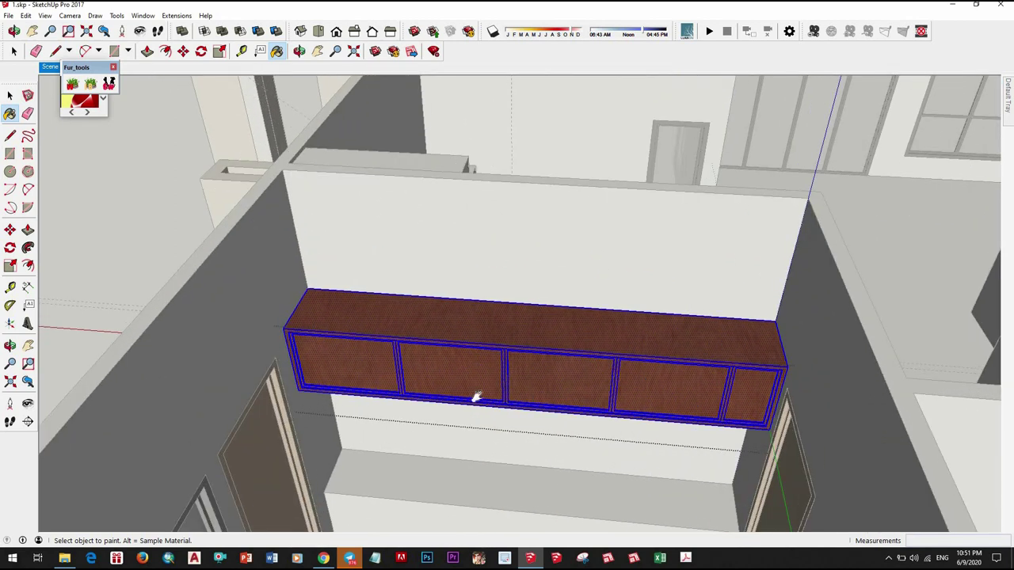
scroll(477, 397, down, 2)
scroll(536, 387, down, 3)
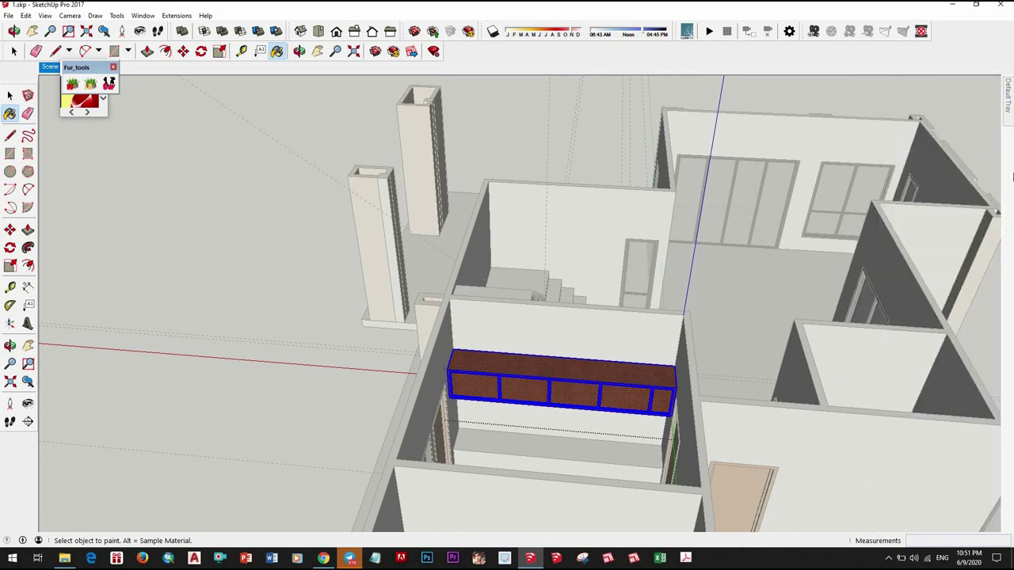
mouse_move(1006, 95)
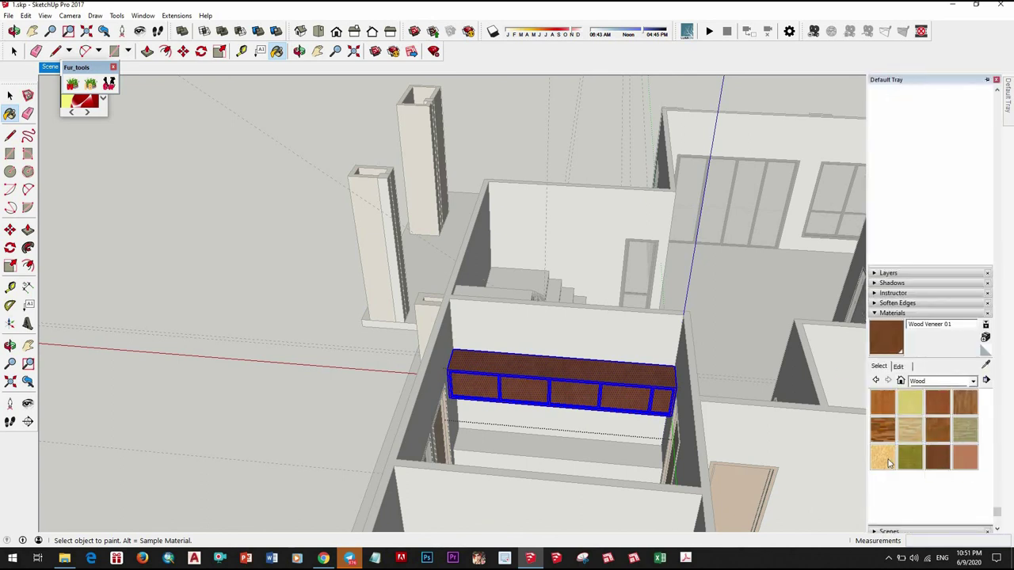
Paint the five cabinet doors in the lighter OSB wood texture
click(903, 475)
scroll(475, 362, up, 5)
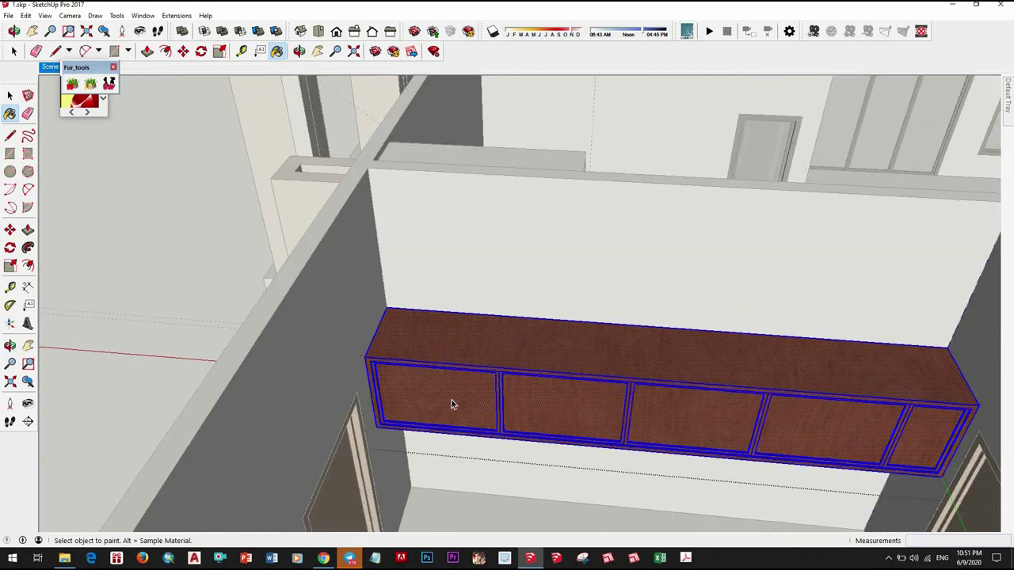
click(451, 400)
click(556, 403)
scroll(674, 407, down, 5)
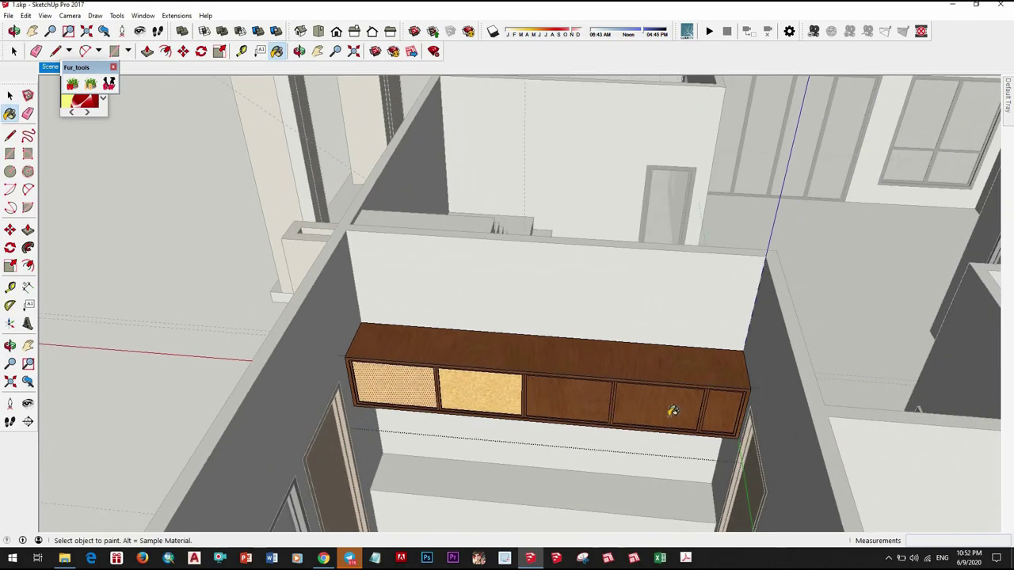
click(569, 399)
click(658, 407)
click(716, 408)
key(space)
mouse_move(267, 250)
middle_down()
mouse_move(697, 378)
mouse_move(473, 355)
mouse_move(736, 398)
mouse_move(723, 362)
mouse_move(378, 346)
mouse_move(535, 341)
middle_up()
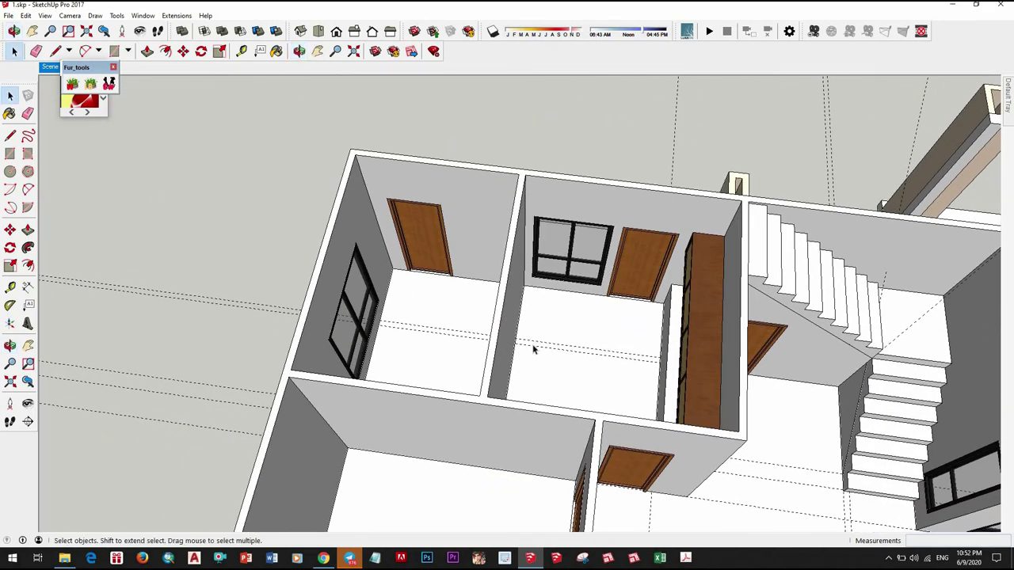
Draw a 600 by 600 square on the room floor
mouse_move(631, 355)
middle_down()
mouse_move(402, 346)
mouse_move(426, 457)
middle_up()
scroll(446, 366, up, 3)
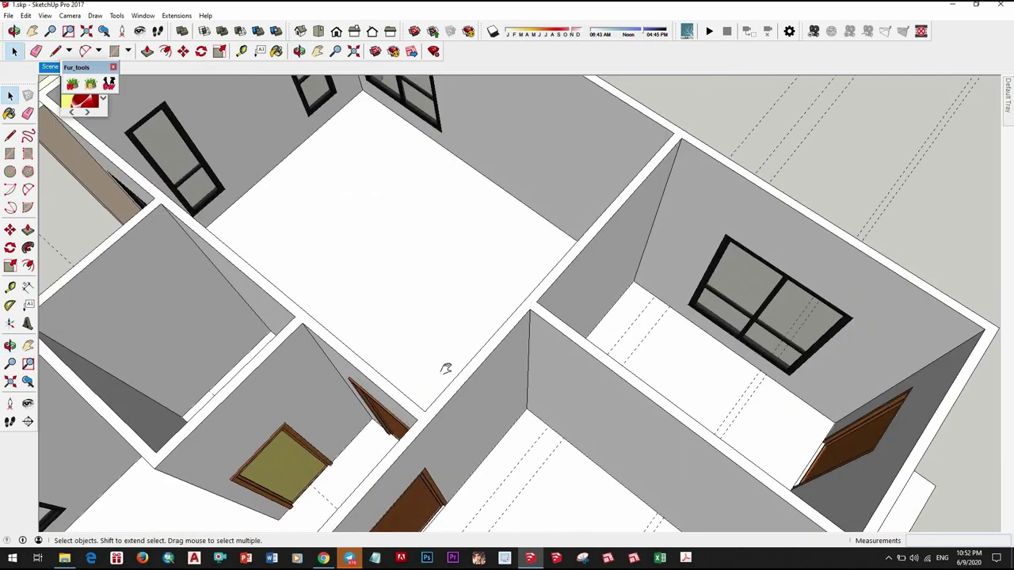
scroll(475, 421, up, 3)
key(r)
click(476, 420)
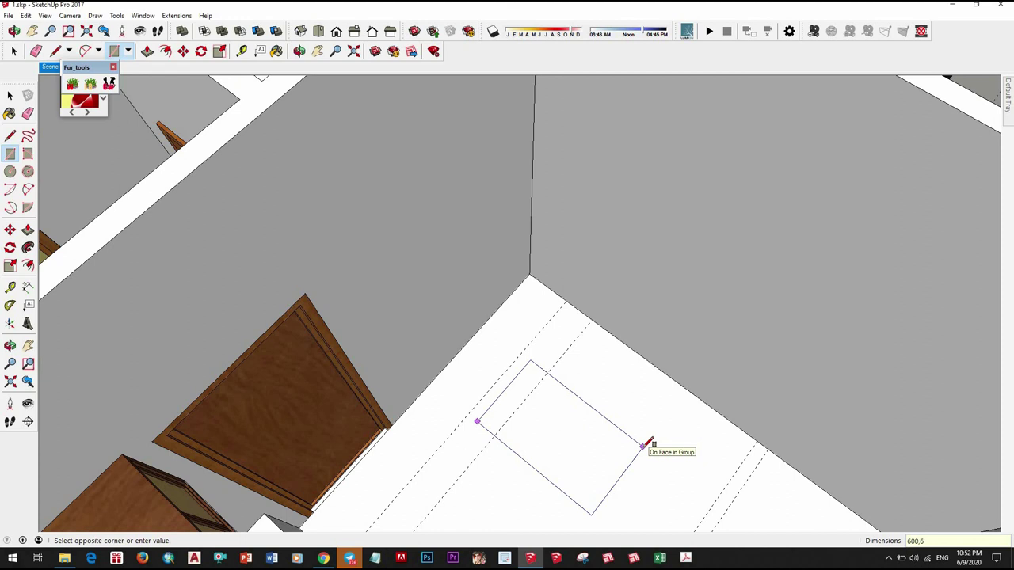
text(00)
key(Return)
key(space)
click(547, 416)
Pull the square up into a 421 mm-tall box
key(p)
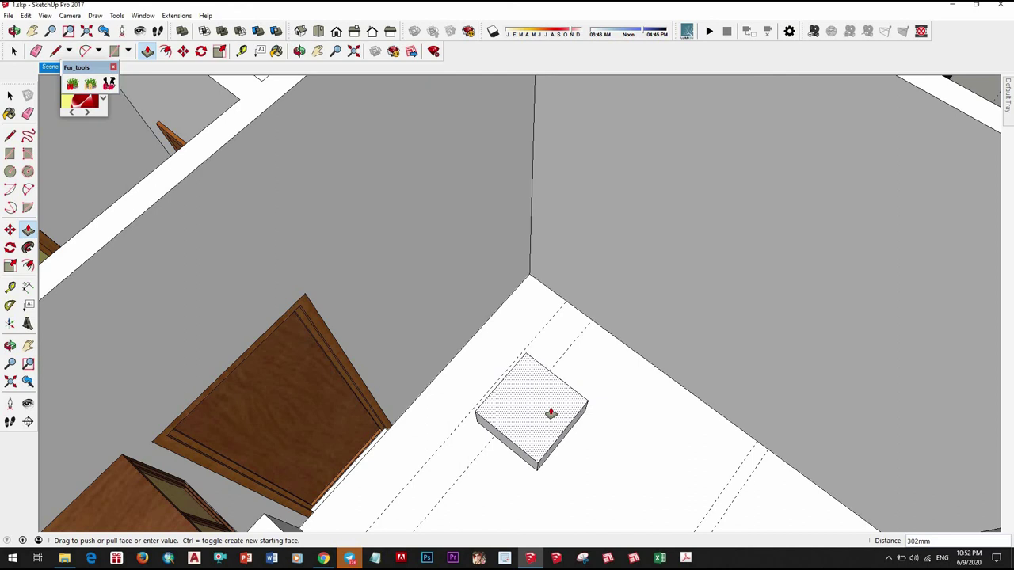
key(Escape)
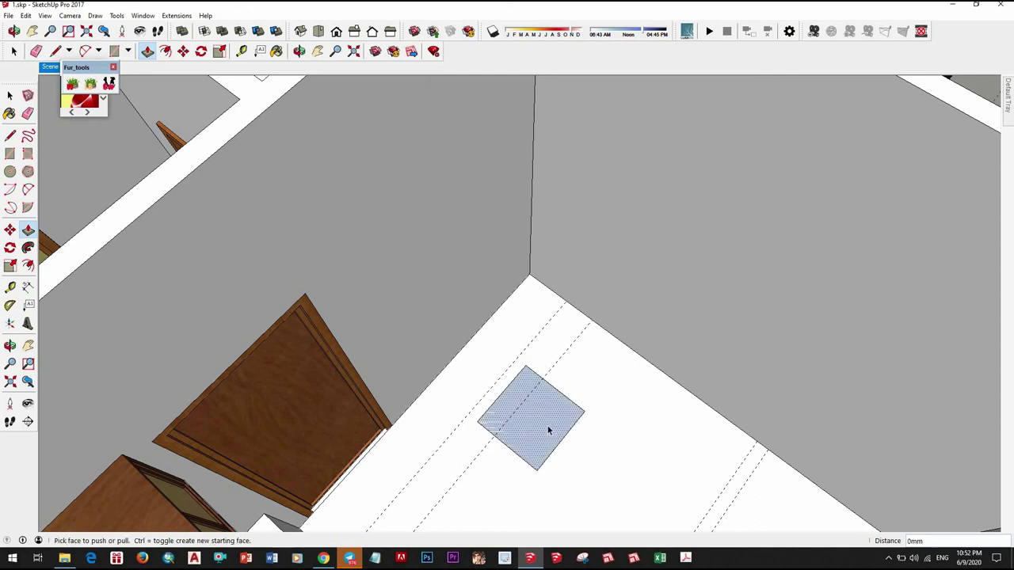
key(space)
mouse_move(557, 424)
middle_down()
mouse_move(538, 339)
mouse_move(530, 371)
mouse_move(568, 400)
mouse_move(512, 446)
middle_up()
scroll(558, 440, up, 2)
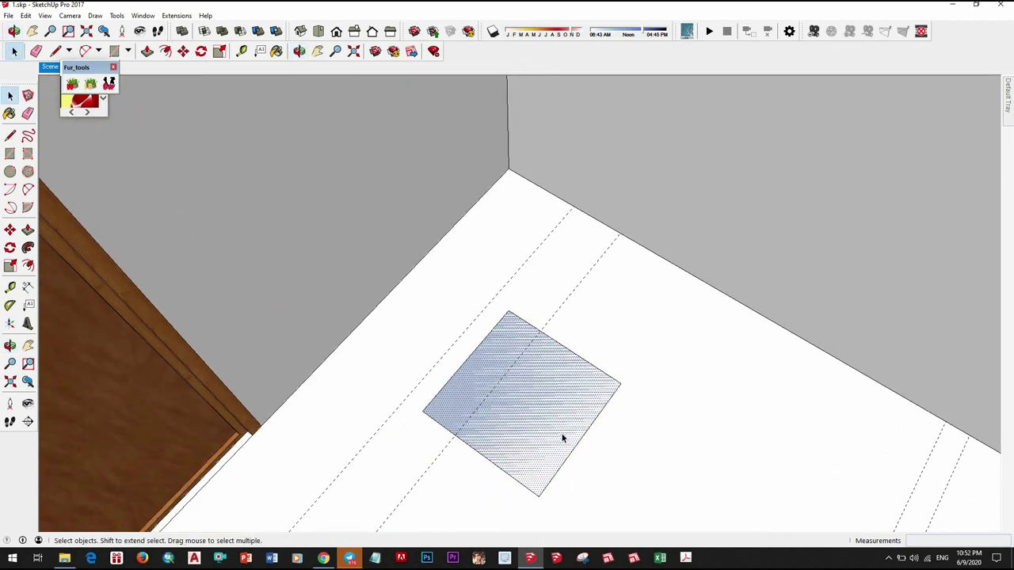
key(p)
click(572, 382)
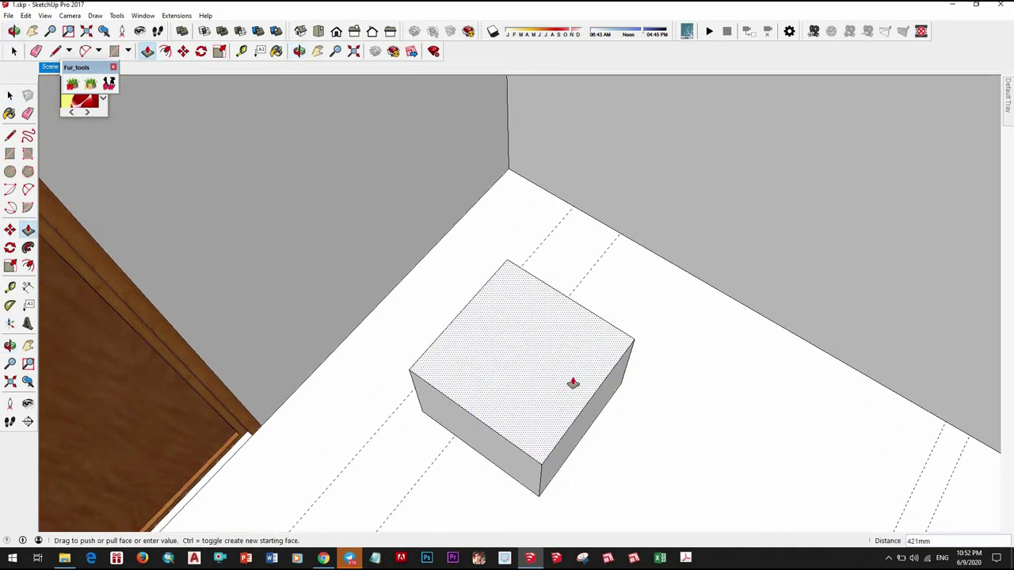
key(Return)
Select the whole box and make it a group
key(space)
scroll(571, 390, down, 2)
triple_click(559, 367)
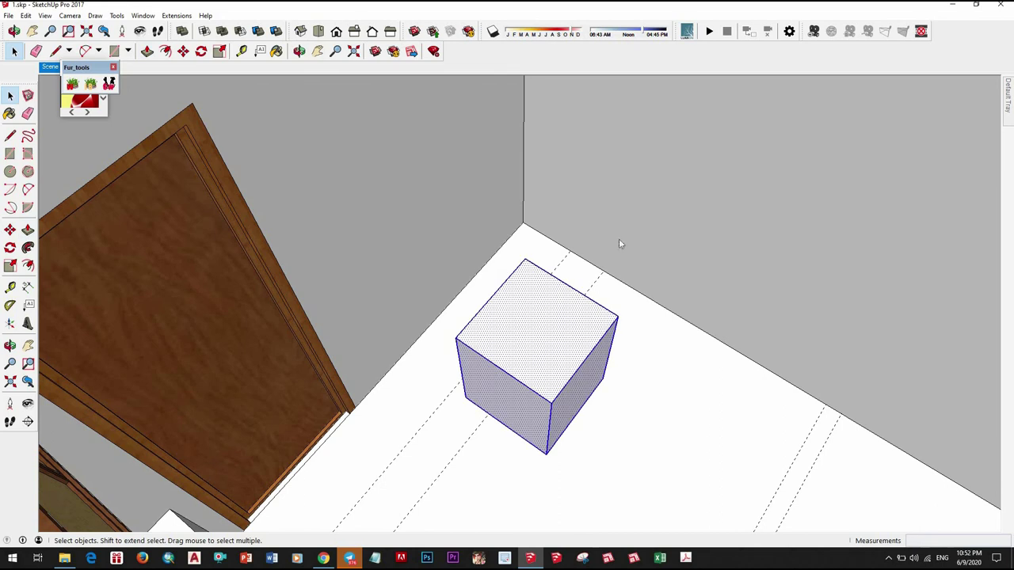
right_click(559, 348)
click(593, 250)
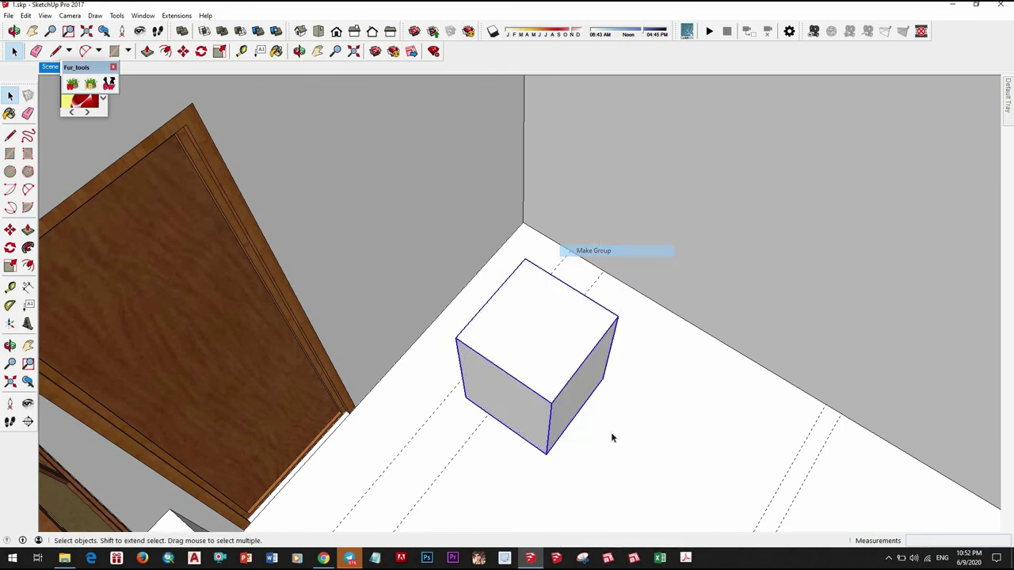
Move the grouped box onto the floor beside the door
key(m)
click(465, 400)
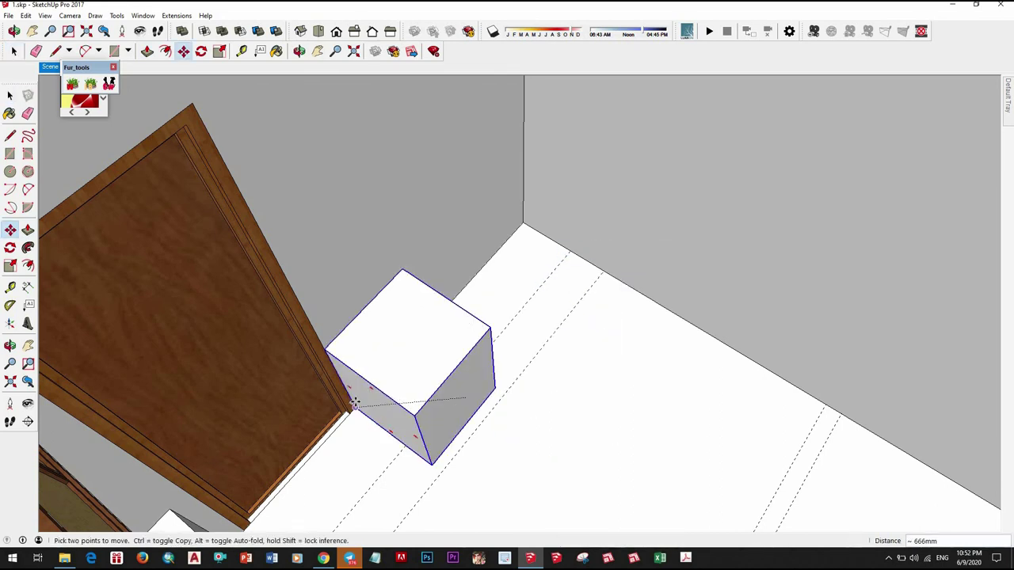
scroll(530, 392, down, 2)
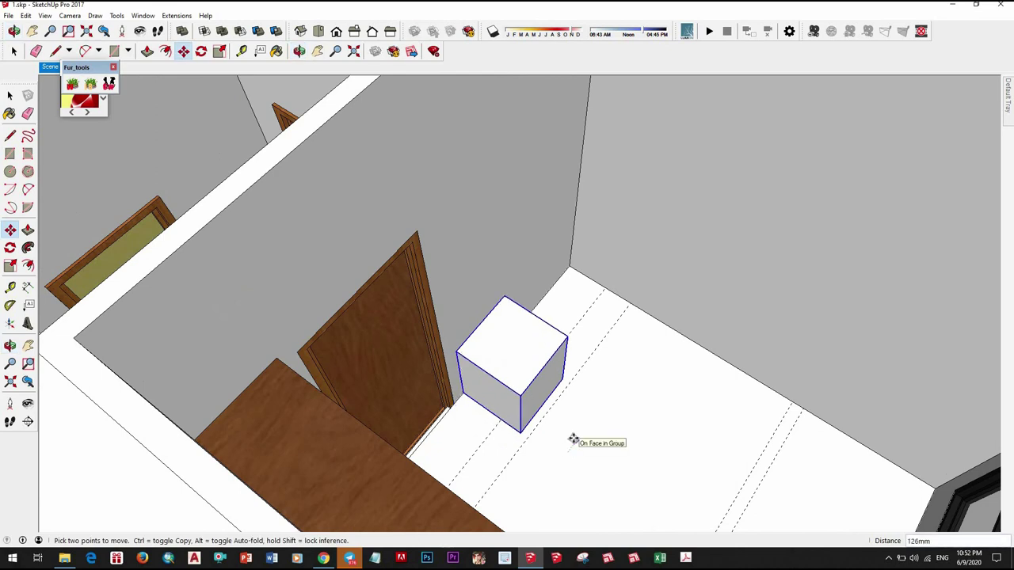
key(Return)
scroll(584, 407, down, 3)
scroll(555, 411, up, 3)
key(space)
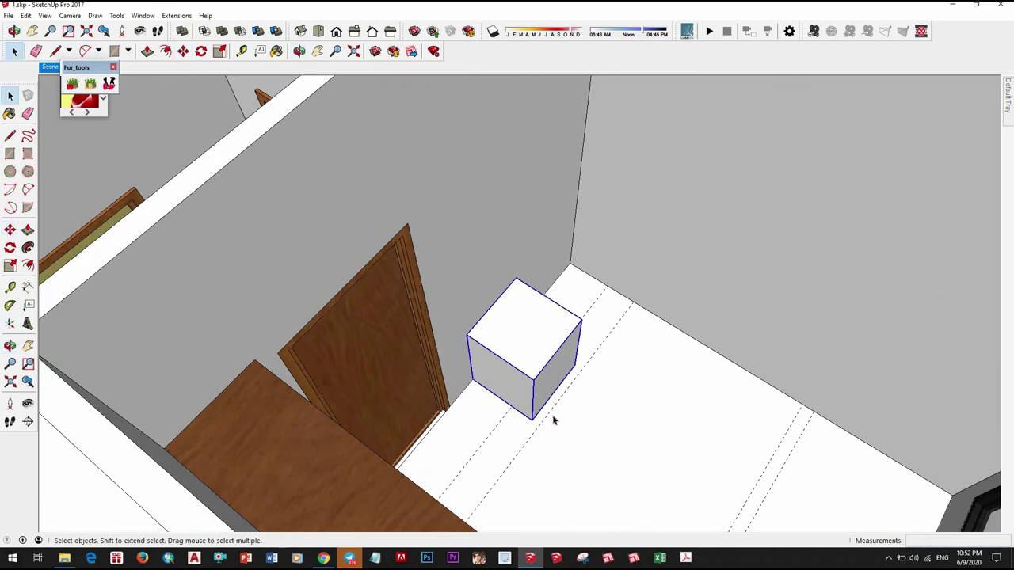
mouse_move(516, 437)
middle_down()
mouse_move(591, 412)
mouse_move(425, 512)
mouse_move(391, 430)
mouse_move(415, 426)
middle_up()
Copy the thin white board about 2700 mm across to the opposite wall
key(m)
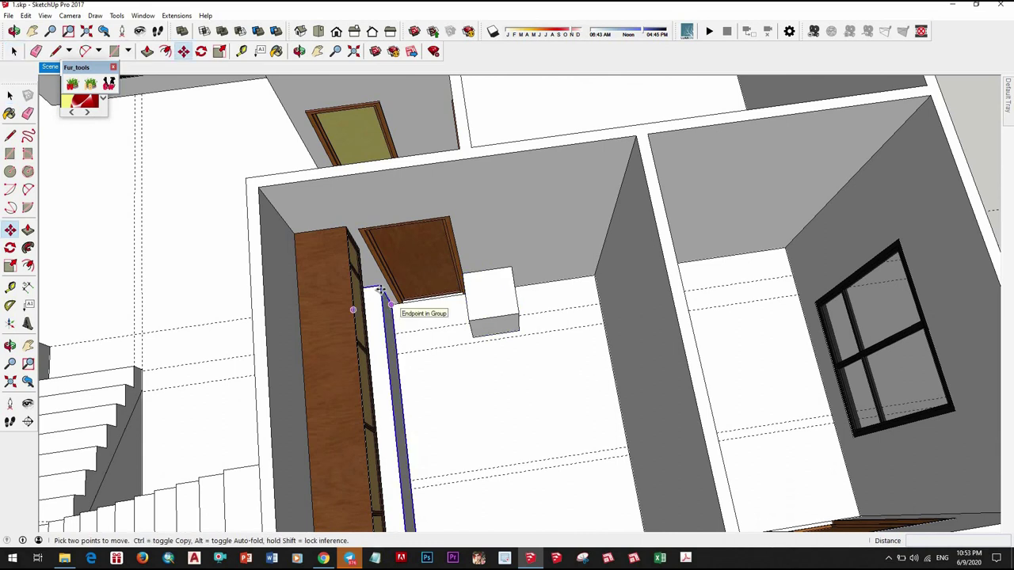
key(ctrl)
click(380, 291)
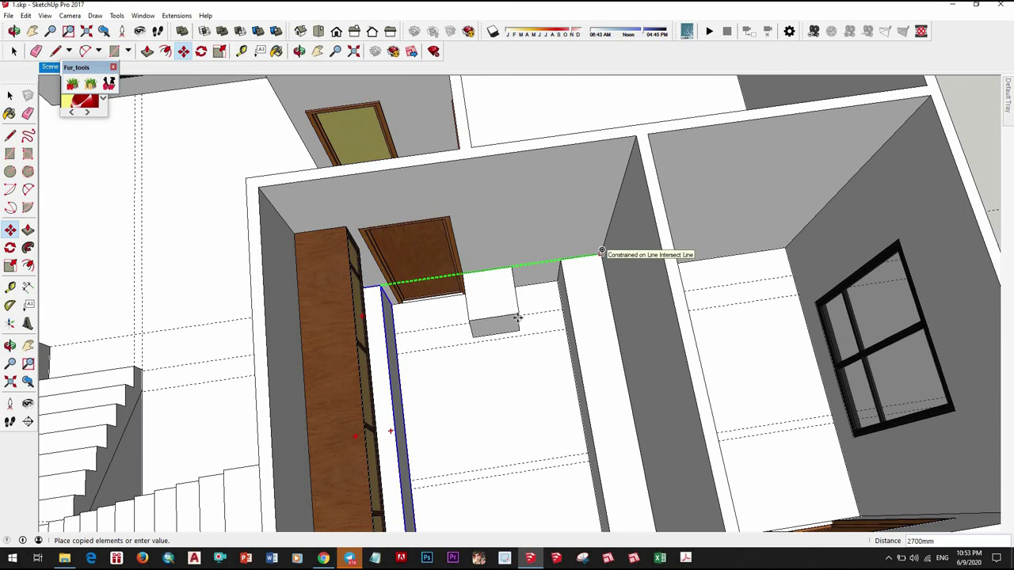
click(601, 253)
middle_drag(601, 253, 523, 346)
Select the small box for moving, then return to Select
key(space)
click(519, 336)
key(m)
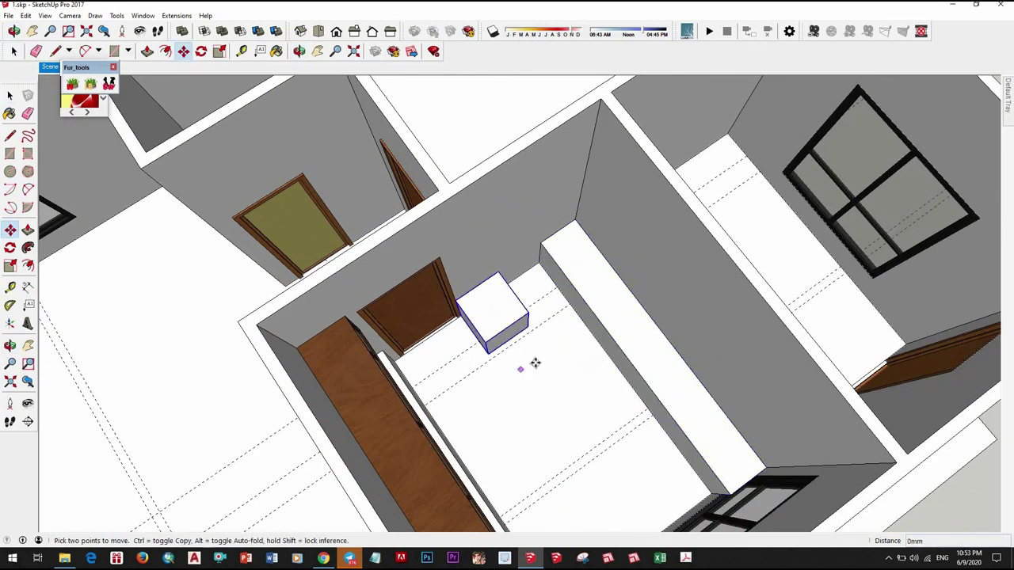
scroll(521, 364, down, 5)
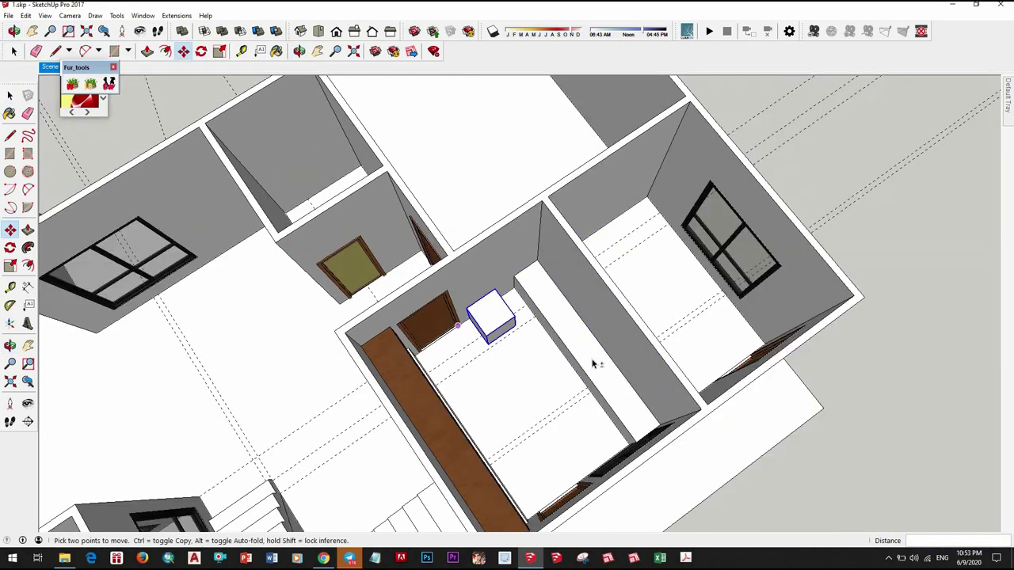
key(space)
Orbit around the house to check the rooms and floor
mouse_move(595, 365)
middle_down()
mouse_move(688, 364)
mouse_move(577, 306)
middle_up()
scroll(426, 357, up, 5)
middle_drag(426, 356, 468, 214)
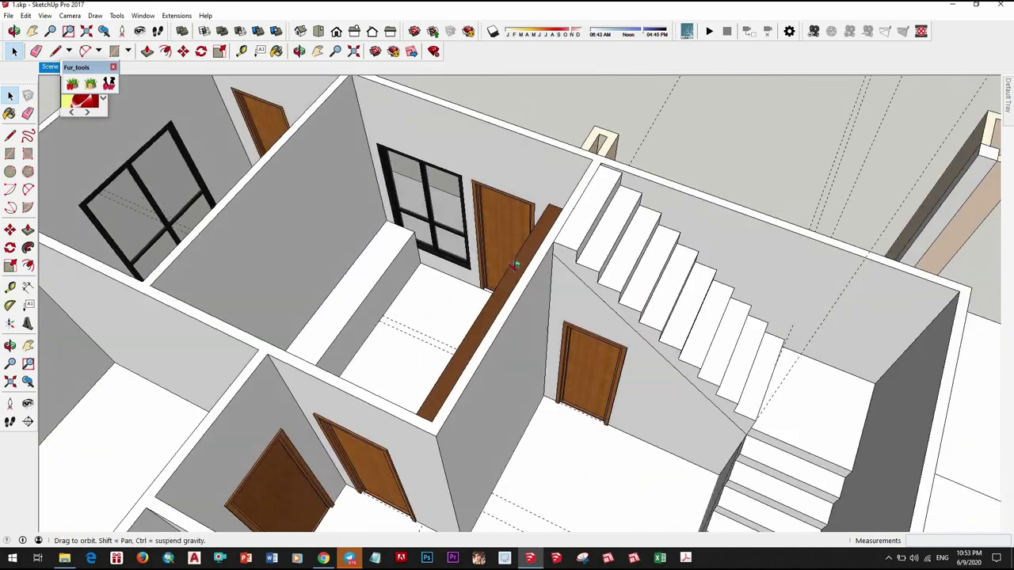
scroll(446, 267, up, 5)
mouse_move(445, 267)
middle_down()
mouse_move(405, 312)
mouse_move(448, 324)
middle_up()
scroll(419, 312, down, 5)
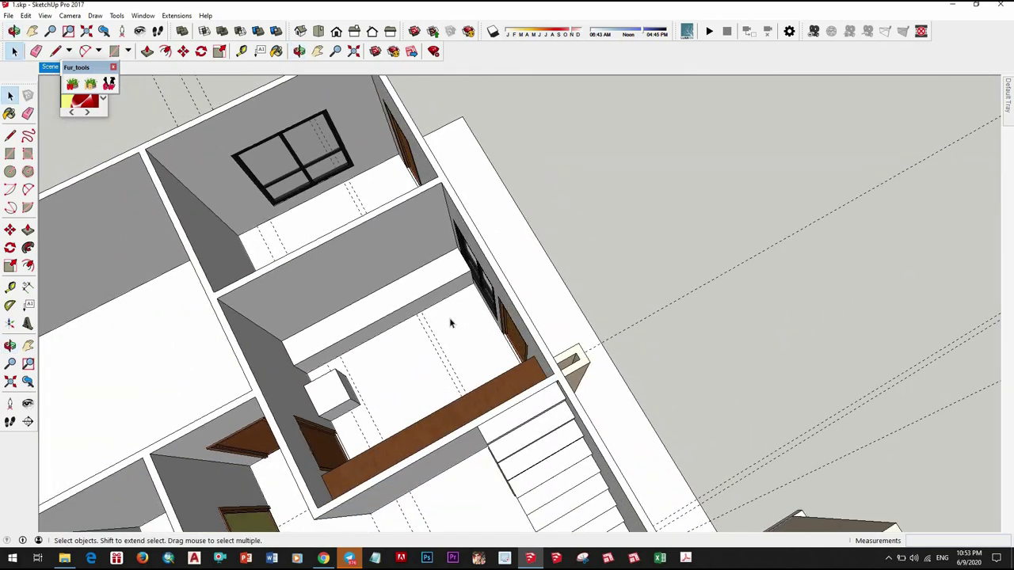
scroll(450, 319, down, 3)
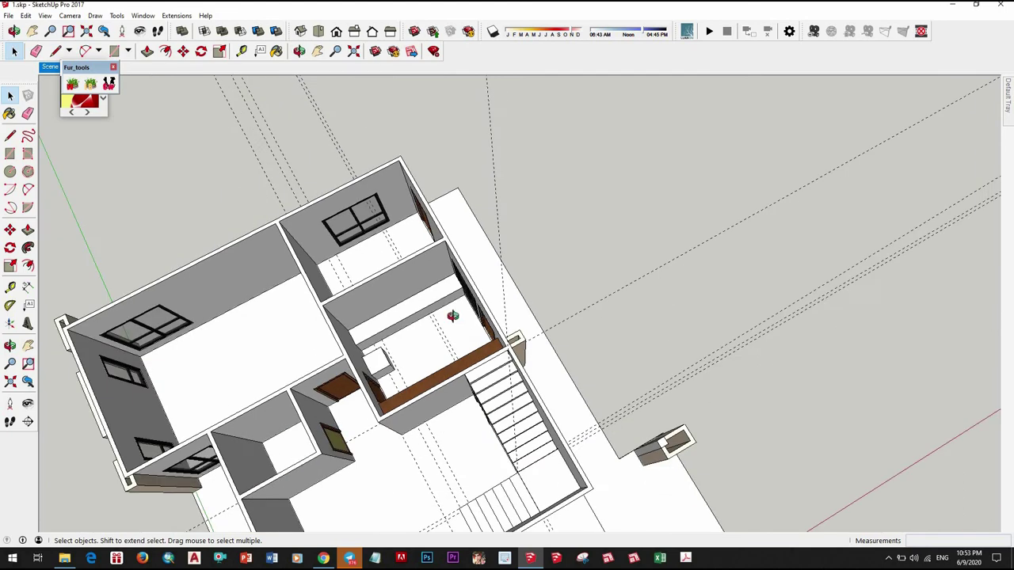
mouse_move(449, 319)
middle_down()
mouse_move(593, 372)
mouse_move(703, 267)
mouse_move(670, 280)
middle_up()
scroll(703, 268, up, 3)
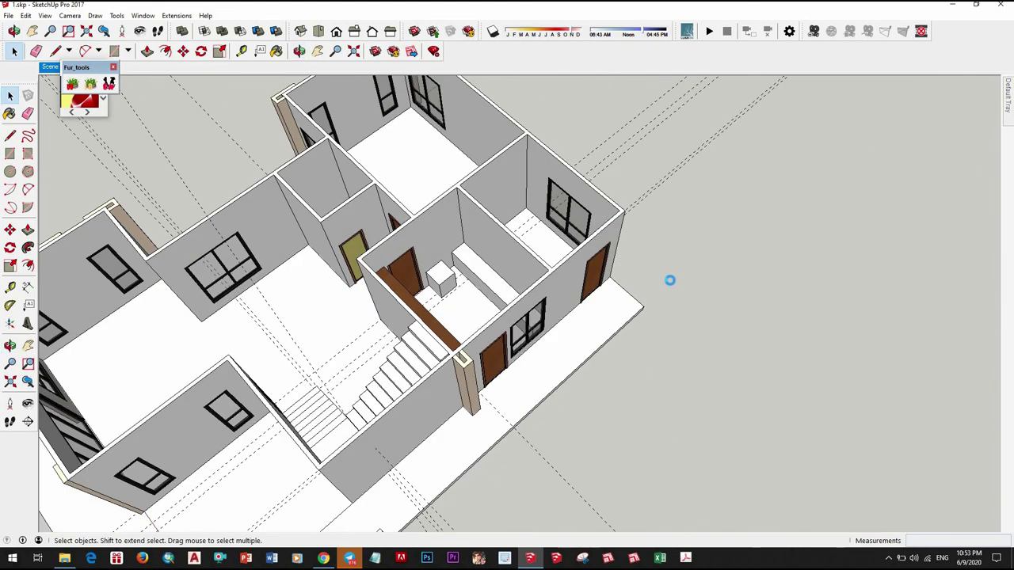
scroll(414, 274, up, 3)
Orbit around the whole ground floor to view the wall tops
scroll(413, 275, up, 3)
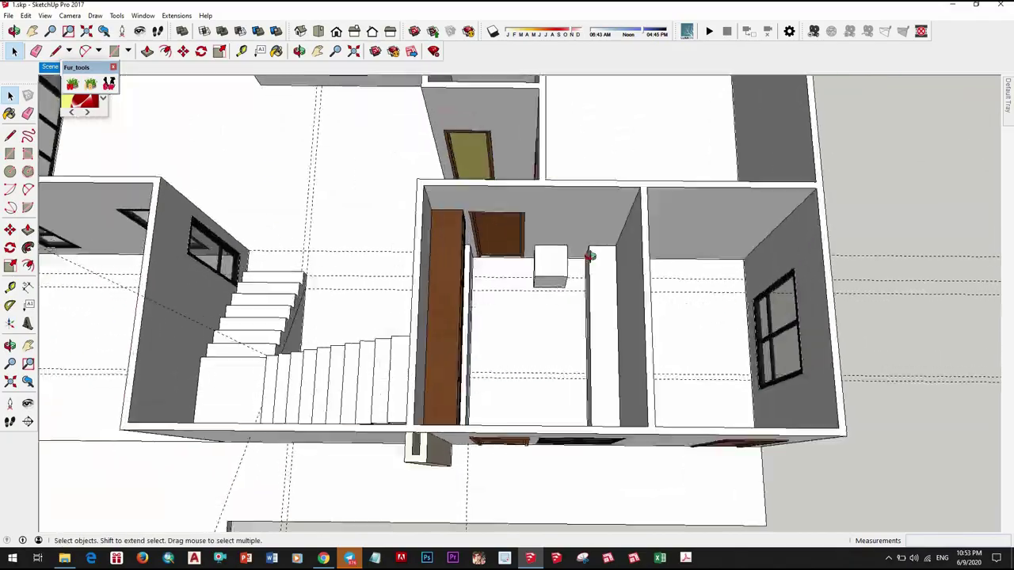
middle_drag(413, 274, 521, 273)
scroll(521, 274, down, 5)
mouse_move(634, 290)
middle_down()
mouse_move(470, 373)
mouse_move(613, 384)
mouse_move(549, 356)
mouse_move(739, 385)
mouse_move(591, 268)
mouse_move(498, 412)
mouse_move(554, 395)
middle_up()
scroll(549, 356, down, 3)
Draw a roof-outline line from the wall corner across the wall tops to the far corner
key(l)
scroll(574, 396, up, 2)
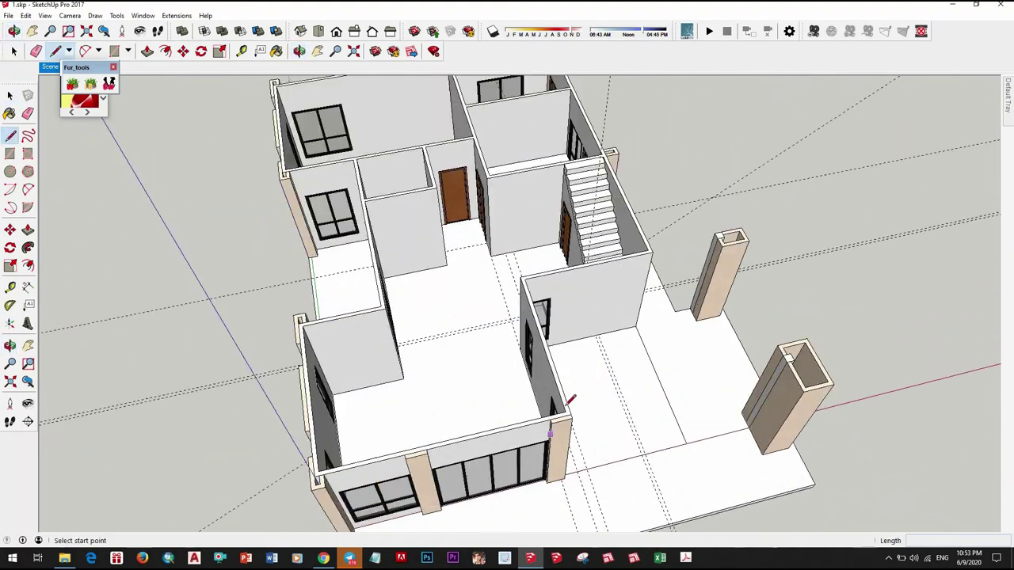
scroll(582, 386, up, 3)
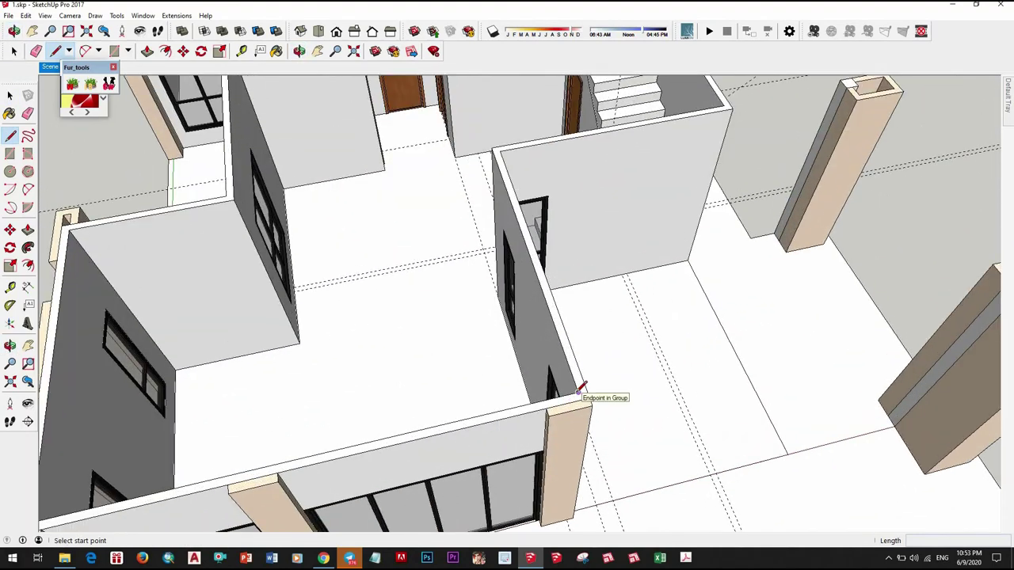
scroll(580, 381, down, 3)
scroll(605, 358, up, 3)
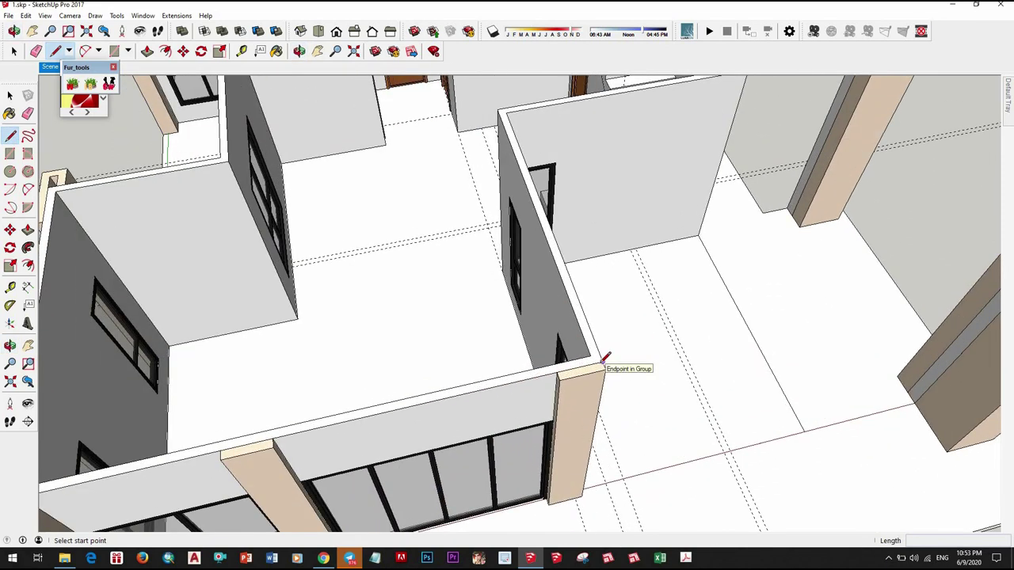
click(604, 358)
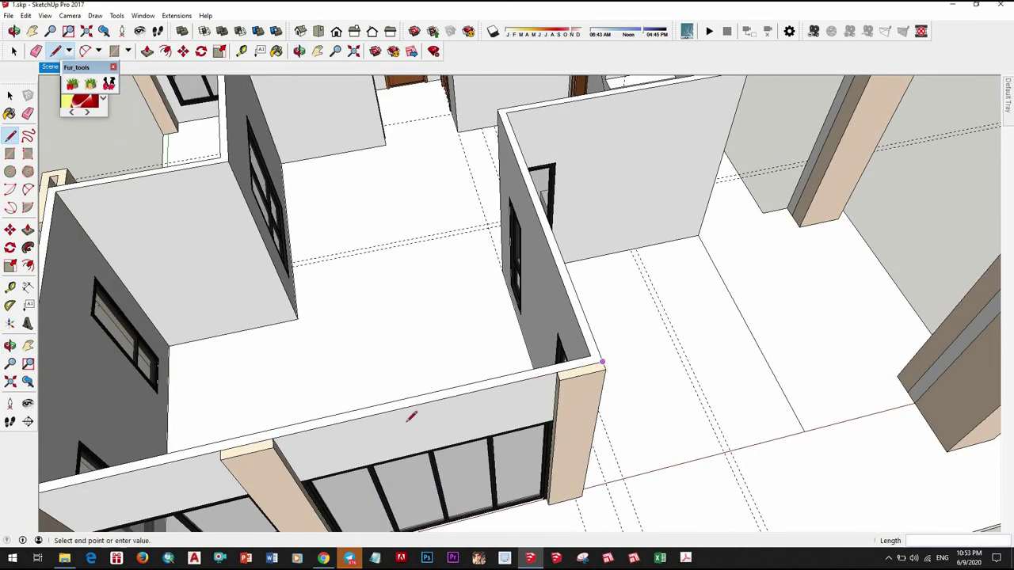
scroll(412, 414, down, 3)
middle_drag(430, 407, 353, 447)
scroll(352, 448, up, 3)
scroll(403, 331, down, 3)
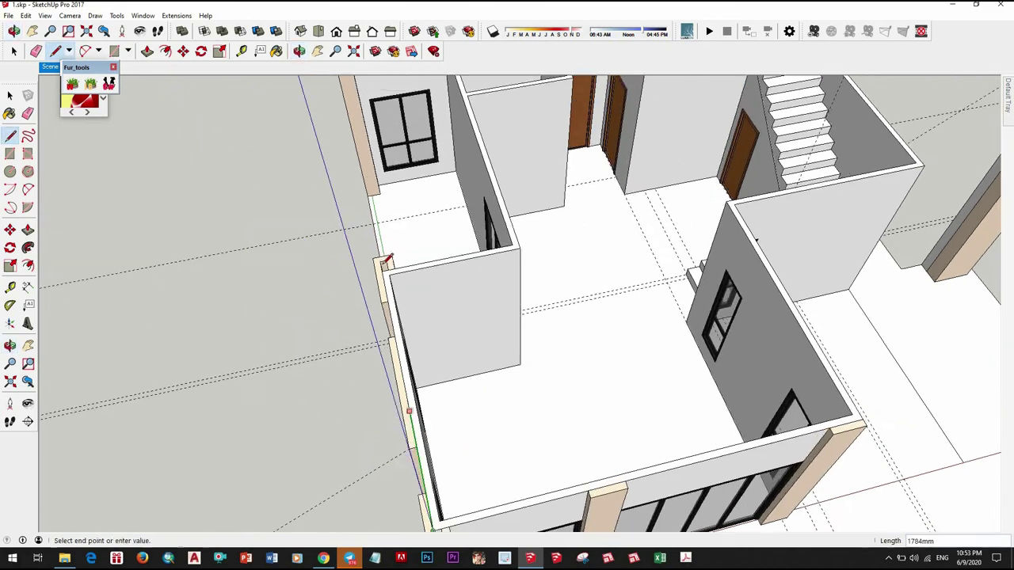
scroll(420, 245, up, 3)
scroll(541, 187, down, 3)
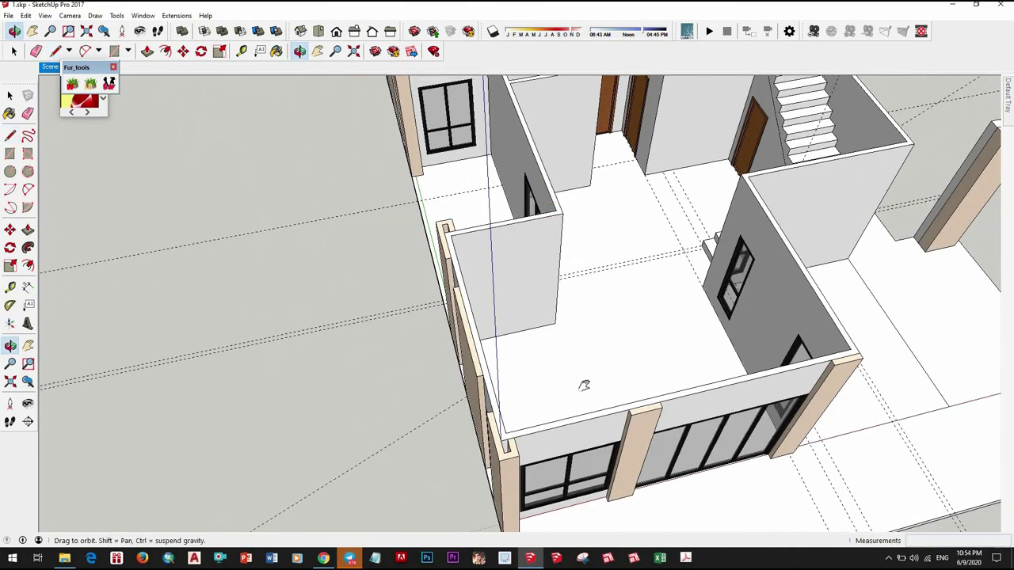
middle_drag(584, 385, 507, 309)
scroll(507, 309, up, 3)
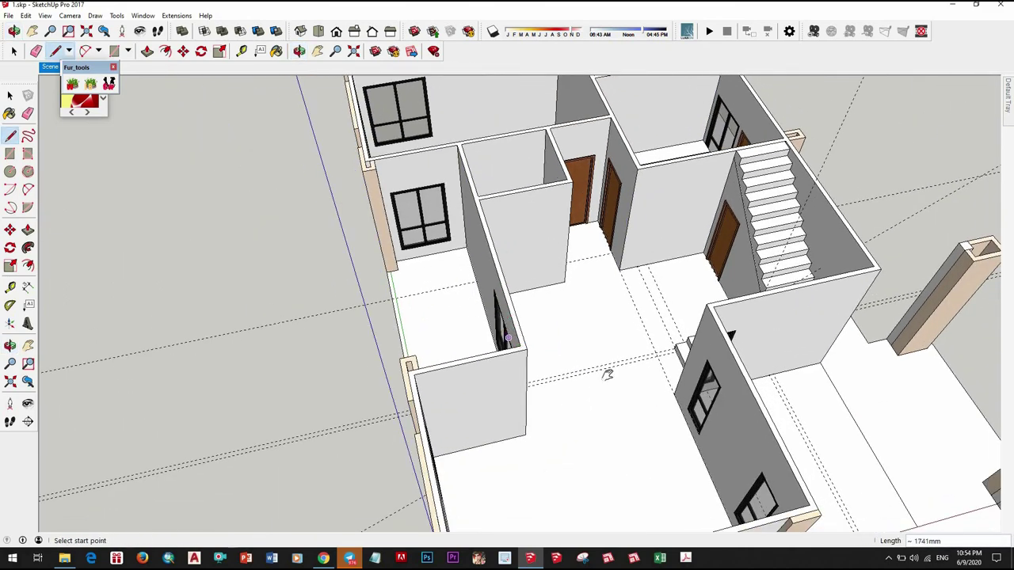
middle_drag(606, 374, 579, 402)
scroll(579, 401, down, 3)
Erase the stray edge
key(space)
scroll(579, 401, up, 3)
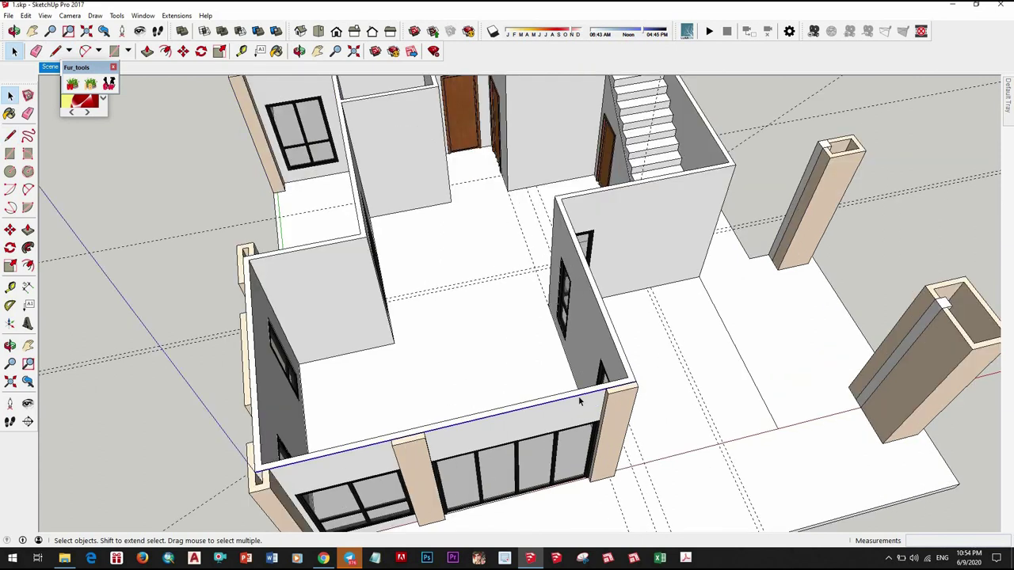
right_click(578, 401)
click(599, 123)
Resume line drawing, orbit over the house to check the roof, and undo the last edit
key(l)
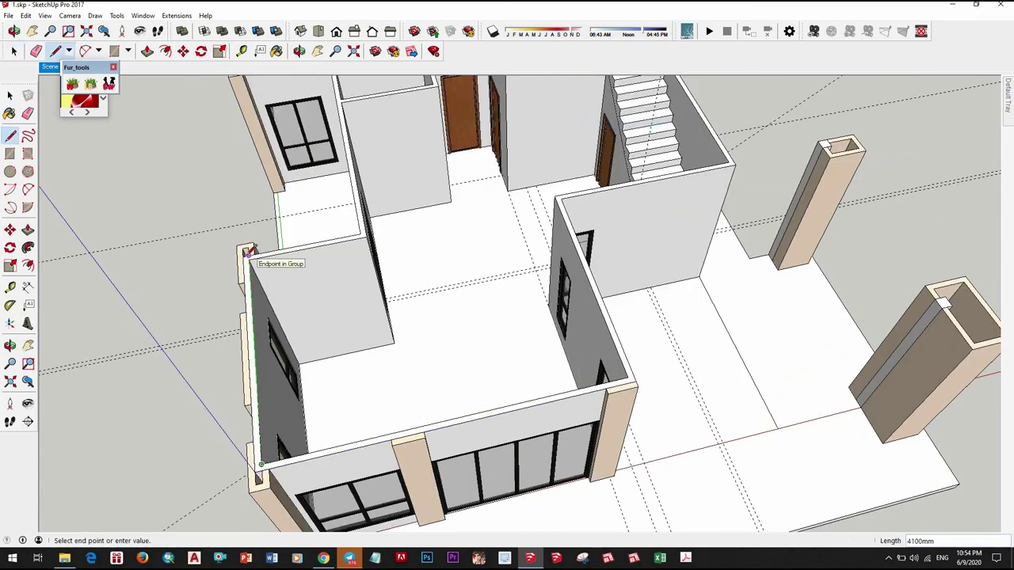
scroll(247, 251, up, 2)
middle_drag(508, 357, 500, 316)
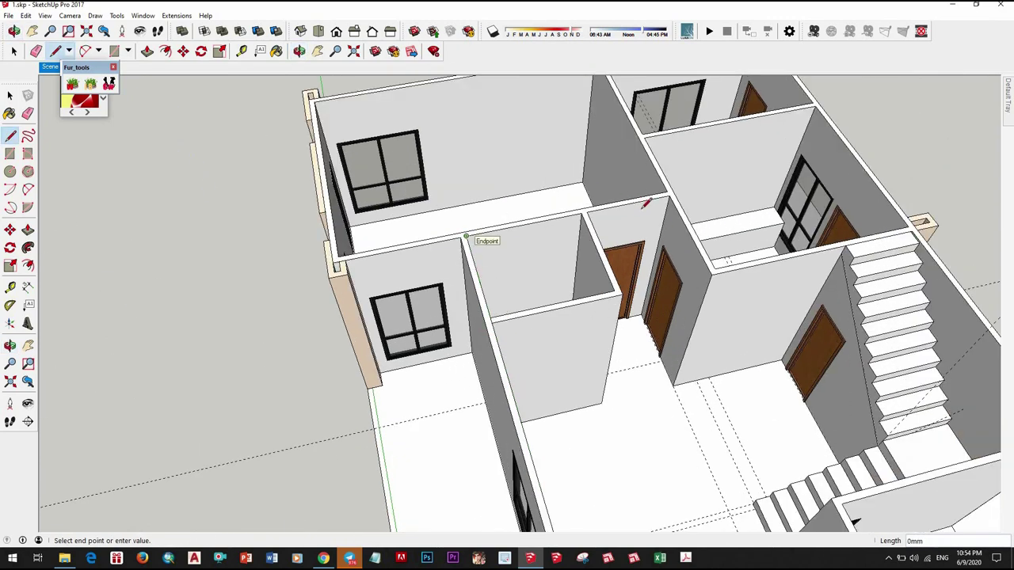
shift+middle_drag(466, 236, 632, 295)
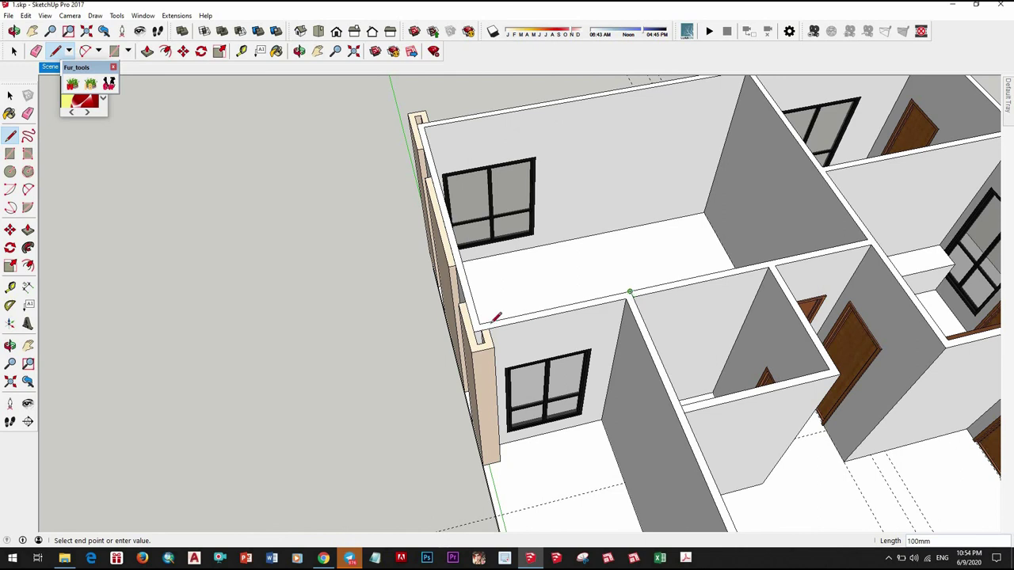
mouse_move(501, 129)
middle_down()
mouse_move(584, 193)
mouse_move(791, 155)
middle_up()
middle_drag(802, 226, 689, 362)
middle_drag(550, 348, 548, 334)
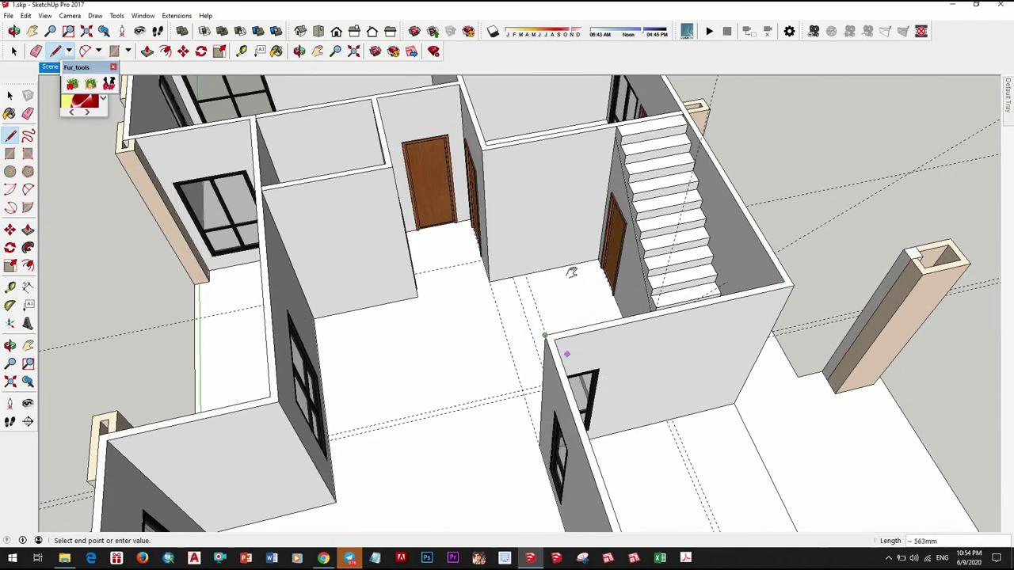
middle_drag(570, 272, 521, 304)
key(ctrl+z)
key(space)
Try raising the roof face with Push/Pull, then select and delete that roof face
key(p)
click(525, 331)
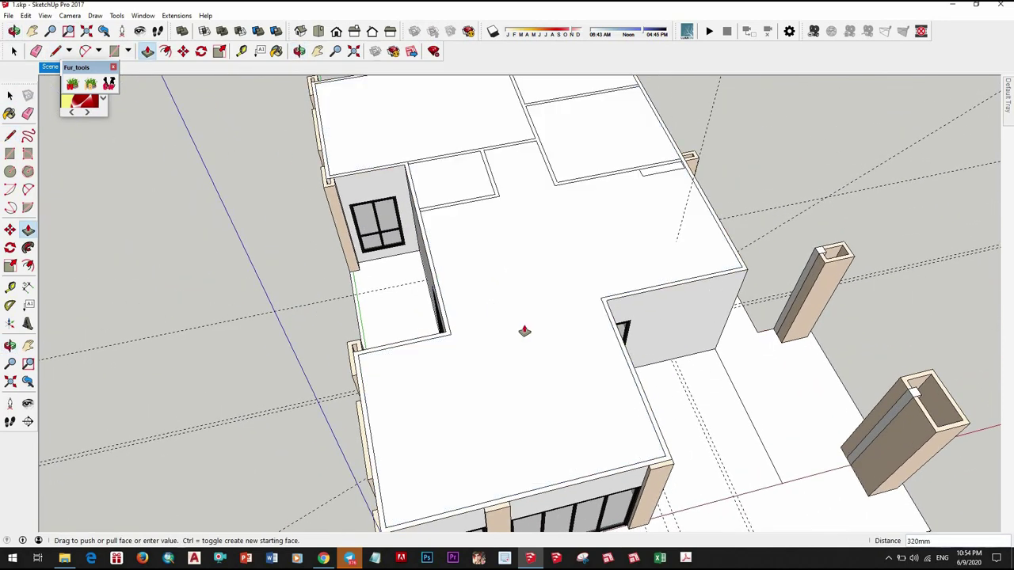
mouse_move(564, 317)
middle_down()
mouse_move(539, 290)
mouse_move(546, 339)
middle_up()
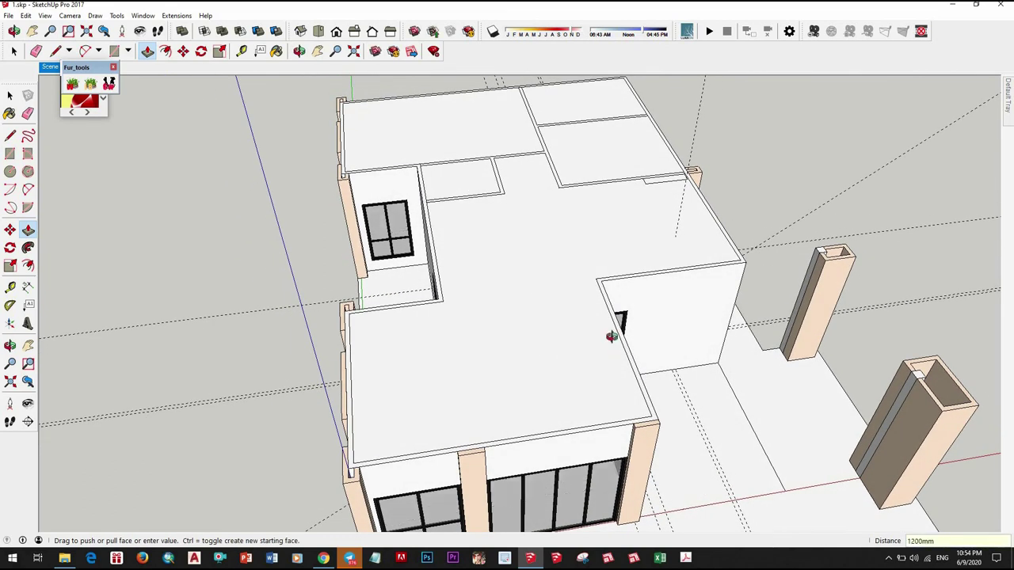
middle_drag(611, 336, 533, 287)
key(space)
click(533, 288)
key(Delete)
Zoom in close on the interior walls and select everything in the model
mouse_move(729, 187)
middle_down()
mouse_move(650, 369)
mouse_move(584, 276)
mouse_move(475, 270)
middle_up()
scroll(444, 259, up, 3)
scroll(445, 259, up, 2)
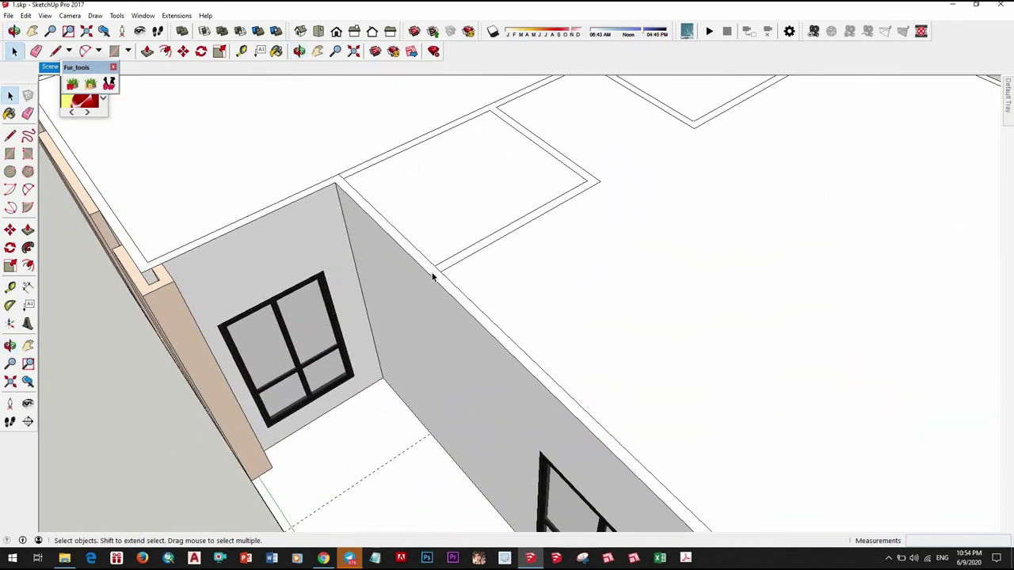
key(ctrl+a)
scroll(443, 285, up, 1)
Start a line at a wall corner and select one wall-top face strip
key(l)
click(442, 271)
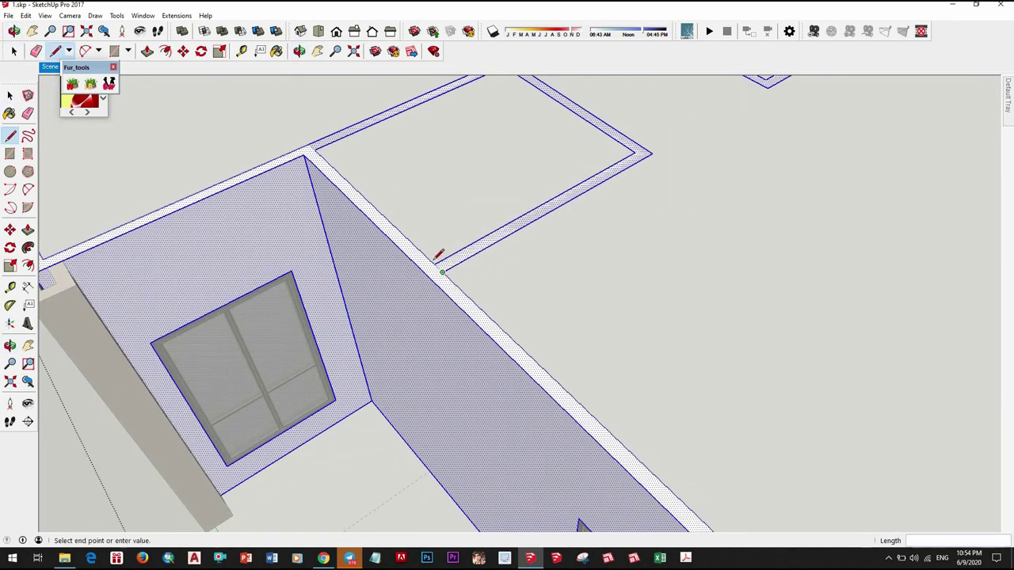
scroll(475, 277, down, 3)
key(space)
scroll(530, 317, up, 4)
click(547, 352)
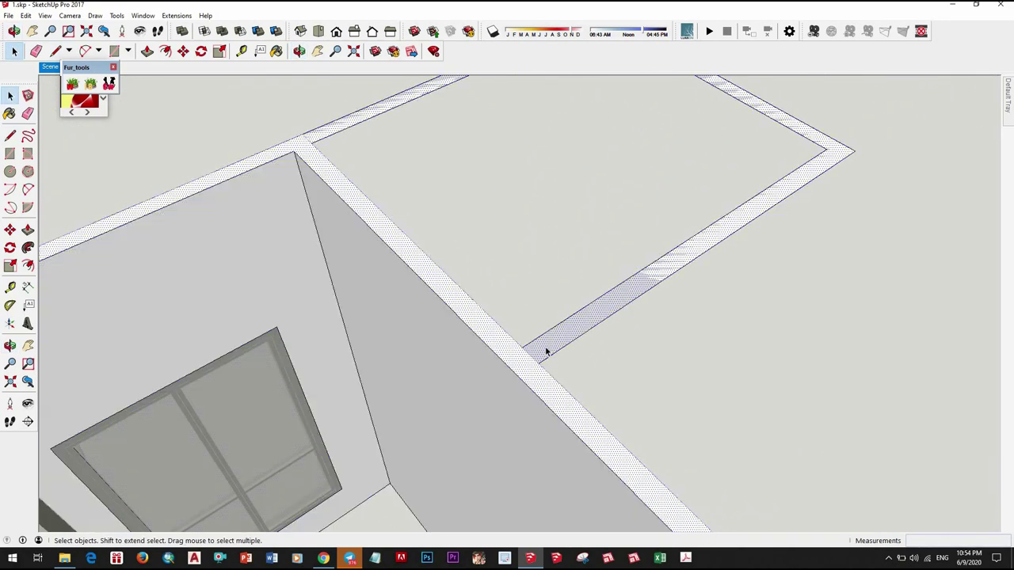
key(l)
scroll(443, 273, down, 3)
scroll(429, 257, up, 3)
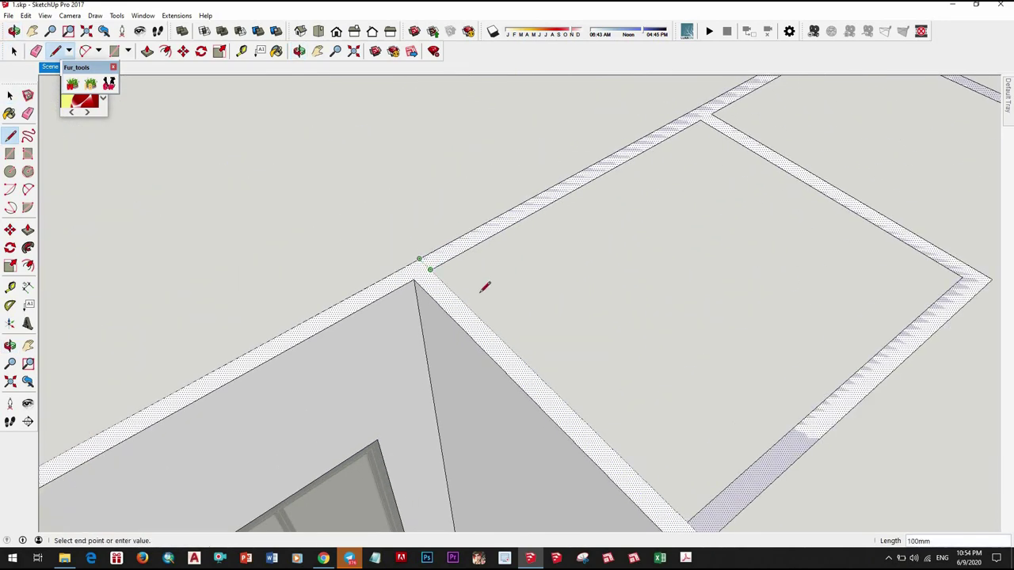
Cancel the unfinished lines while zooming around the wall corners
key(Escape)
scroll(554, 253, down, 3)
scroll(520, 267, down, 2)
scroll(493, 182, down, 2)
scroll(482, 192, up, 6)
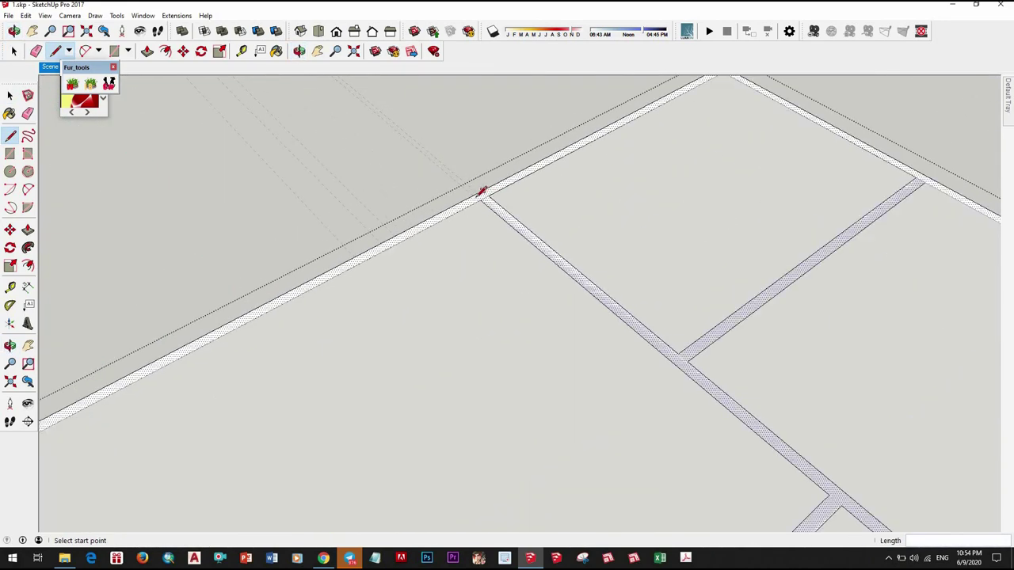
key(Escape)
scroll(554, 214, down, 3)
scroll(643, 194, up, 3)
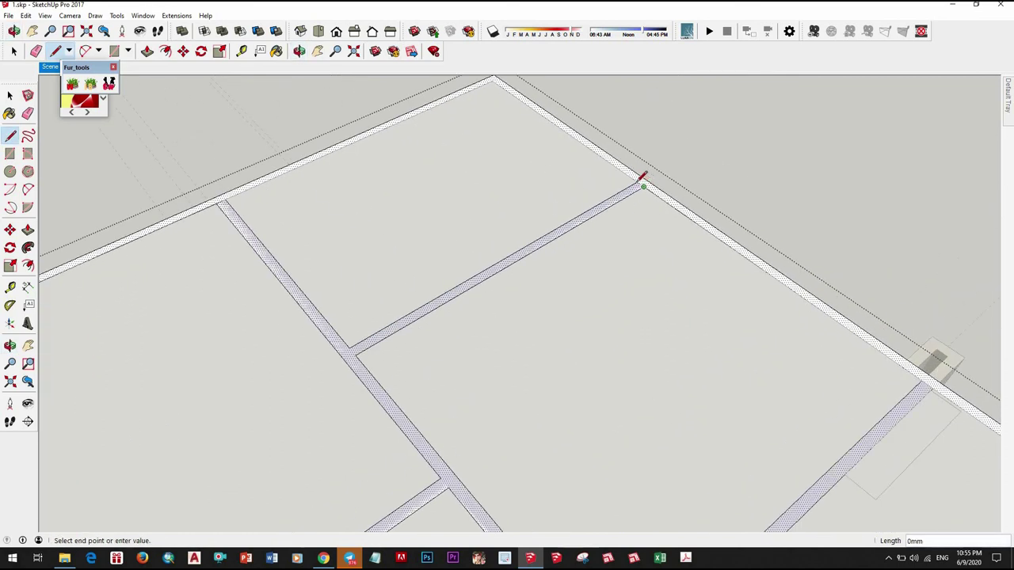
scroll(563, 242, down, 3)
scroll(633, 269, up, 3)
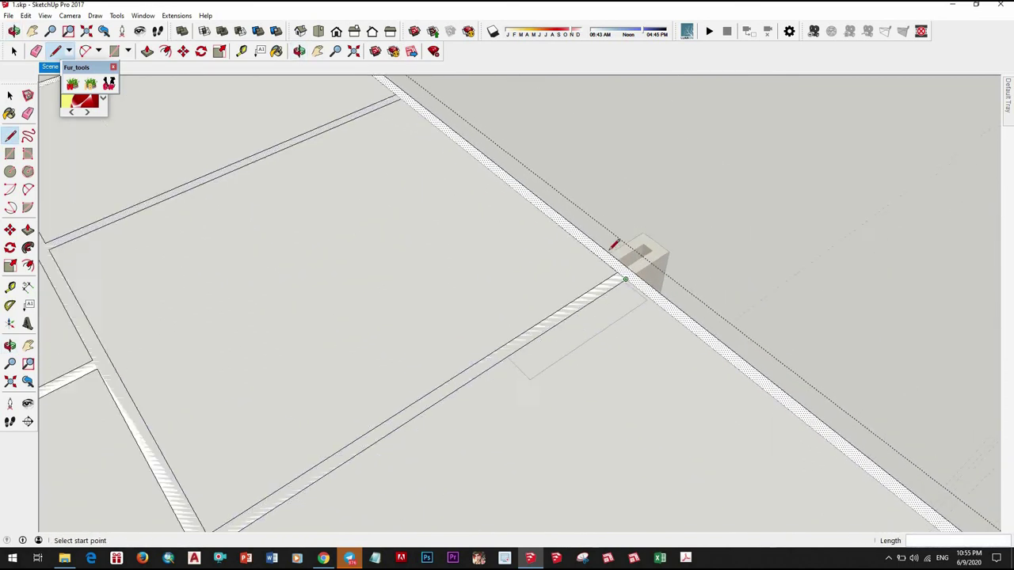
From a tilted view, try pushing the roof face downward, then abandon the push
mouse_move(614, 249)
middle_down()
mouse_move(661, 277)
mouse_move(667, 305)
middle_up()
key(space)
scroll(520, 332, up, 5)
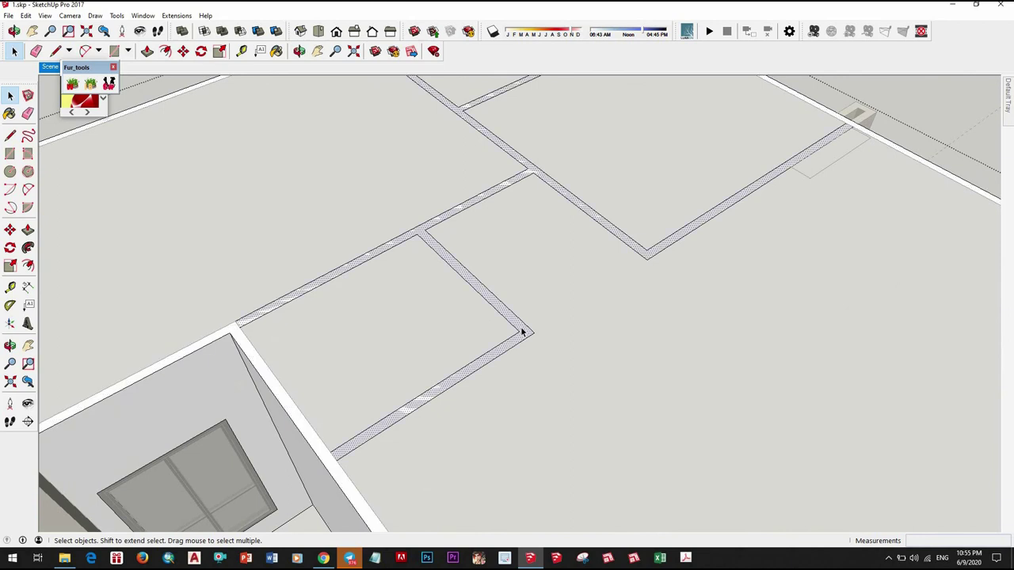
key(p)
click(520, 333)
middle_drag(511, 321, 457, 378)
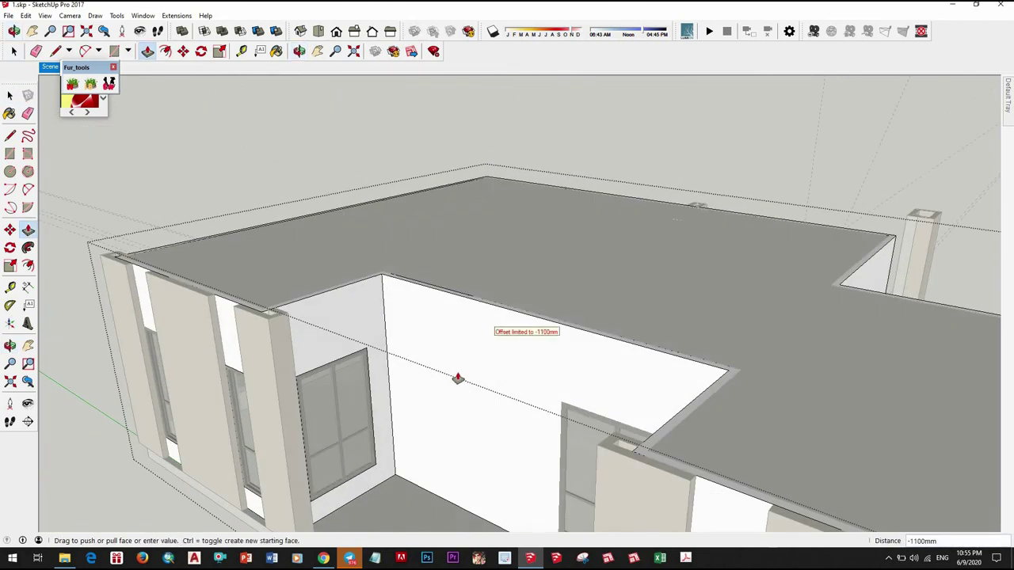
scroll(571, 202, down, 5)
key(space)
Orbit to look at the roof slab over the stairs and select the roof face
mouse_move(571, 202)
middle_down()
mouse_move(583, 272)
mouse_move(649, 294)
mouse_move(517, 302)
middle_up()
scroll(577, 317, up, 5)
key(space)
scroll(576, 318, down, 3)
click(541, 261)
scroll(517, 302, up, 2)
Place a Tape Measure guide across the roof, measured from the roof edge
key(t)
scroll(504, 290, up, 2)
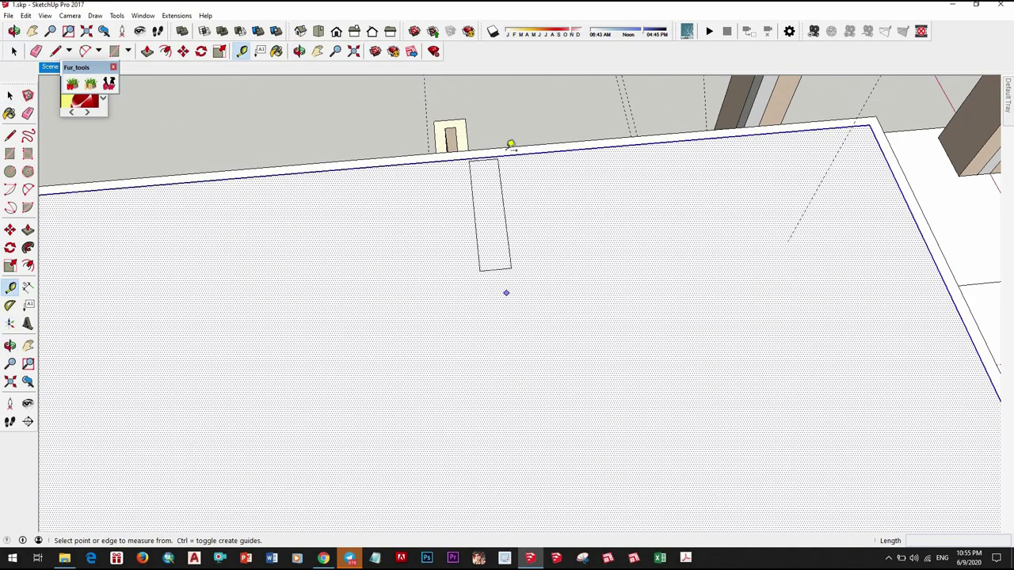
scroll(511, 136, up, 1)
click(509, 143)
click(573, 278)
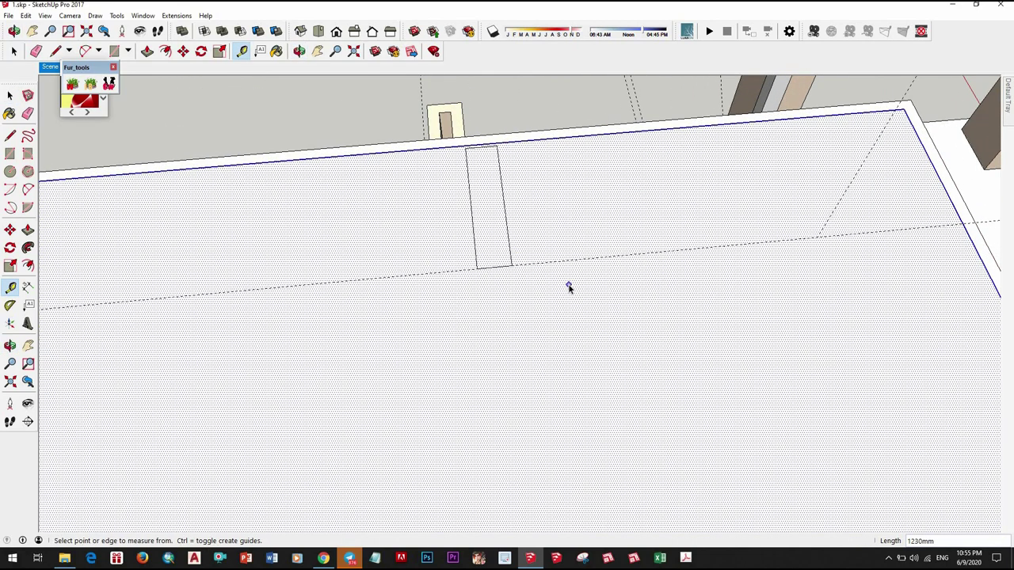
Draw a rectangle on the roof slab outlining the stair opening
key(r)
scroll(470, 143, up, 2)
scroll(473, 146, up, 1)
click(473, 146)
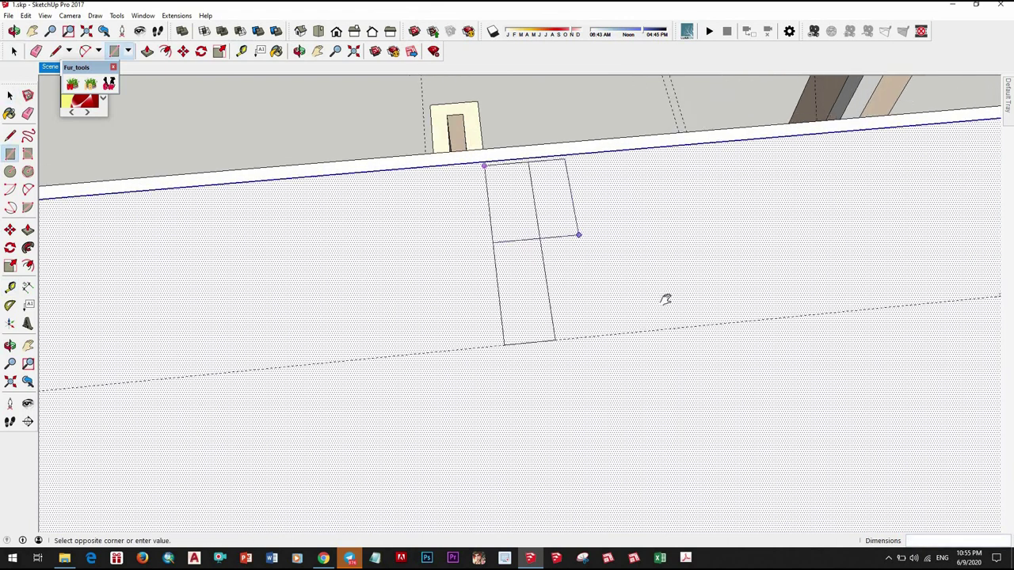
middle_drag(662, 370, 539, 309)
click(539, 310)
scroll(478, 245, up, 2)
key(space)
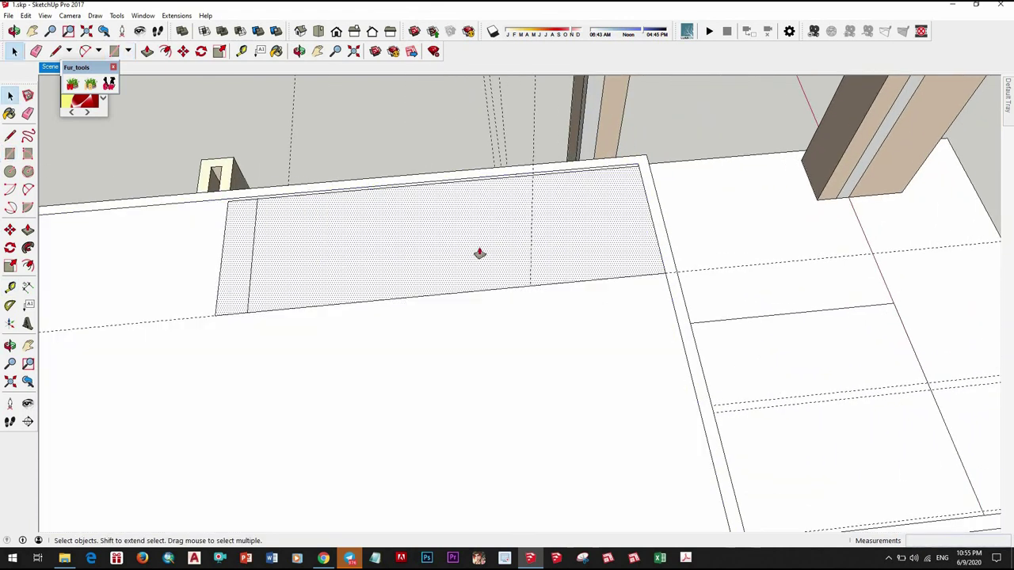
Push the rectangle down 1200 to cut the opening, then view the building from above
key(p)
click(479, 253)
text(1200)
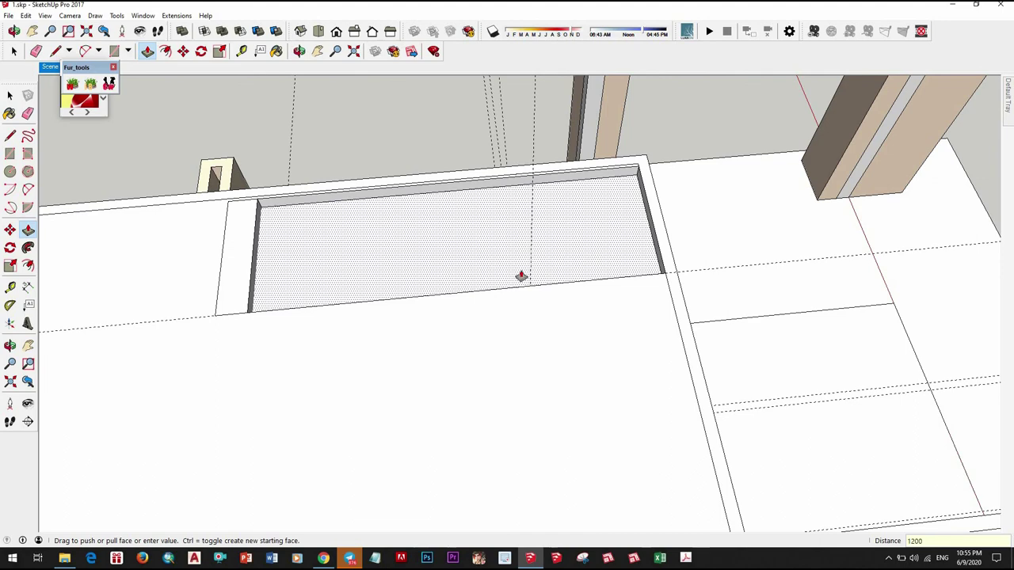
key(Return)
mouse_move(521, 277)
middle_down()
mouse_move(511, 321)
mouse_move(624, 294)
middle_up()
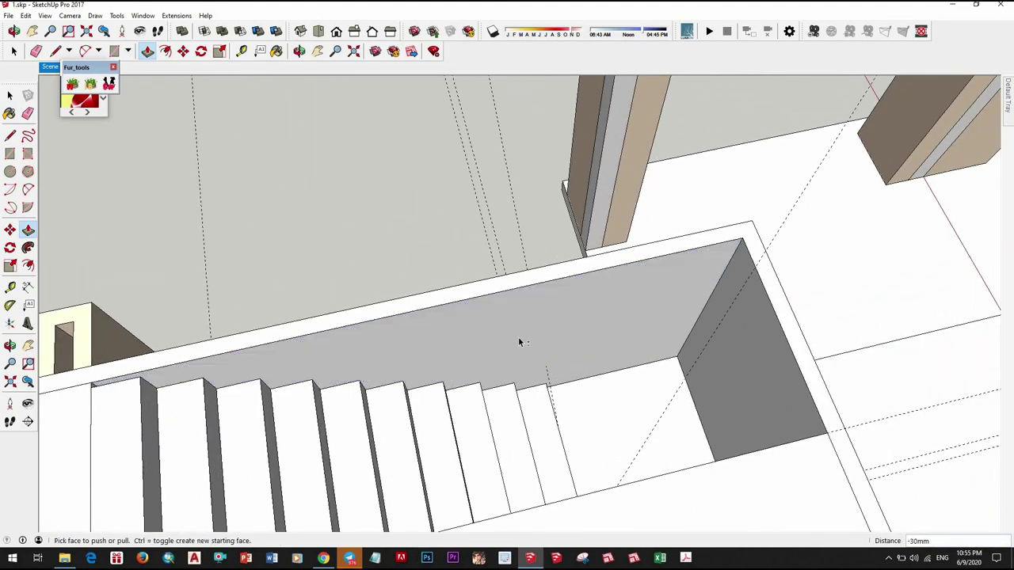
key(space)
scroll(509, 351, down, 5)
middle_drag(509, 351, 335, 310)
scroll(340, 389, down, 3)
mouse_move(340, 389)
middle_down()
mouse_move(622, 225)
mouse_move(769, 181)
mouse_move(871, 203)
mouse_move(848, 204)
mouse_move(797, 333)
mouse_move(724, 389)
mouse_move(821, 270)
mouse_move(242, 277)
middle_up()
key(space)
Zoom in on the ledge face by the window and push/pull it
scroll(611, 400, up, 5)
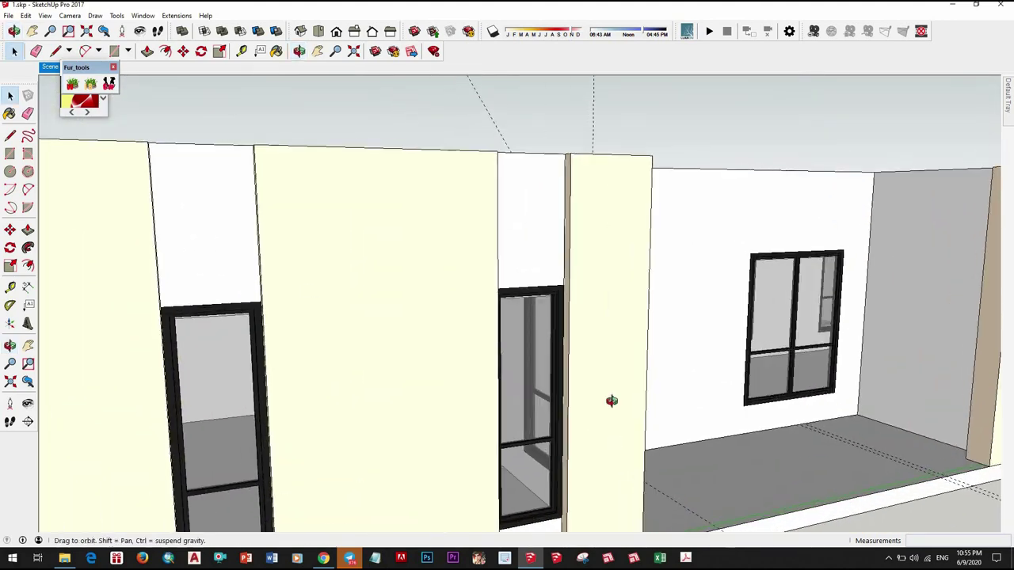
middle_drag(611, 400, 589, 211)
scroll(581, 240, up, 4)
scroll(598, 276, up, 4)
scroll(596, 277, up, 3)
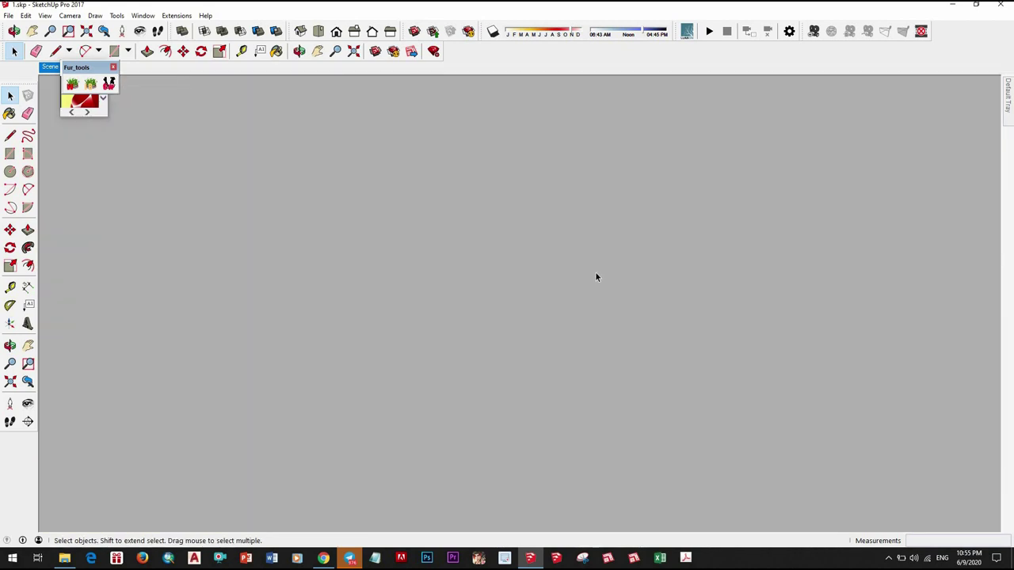
scroll(614, 280, up, 1)
click(625, 261)
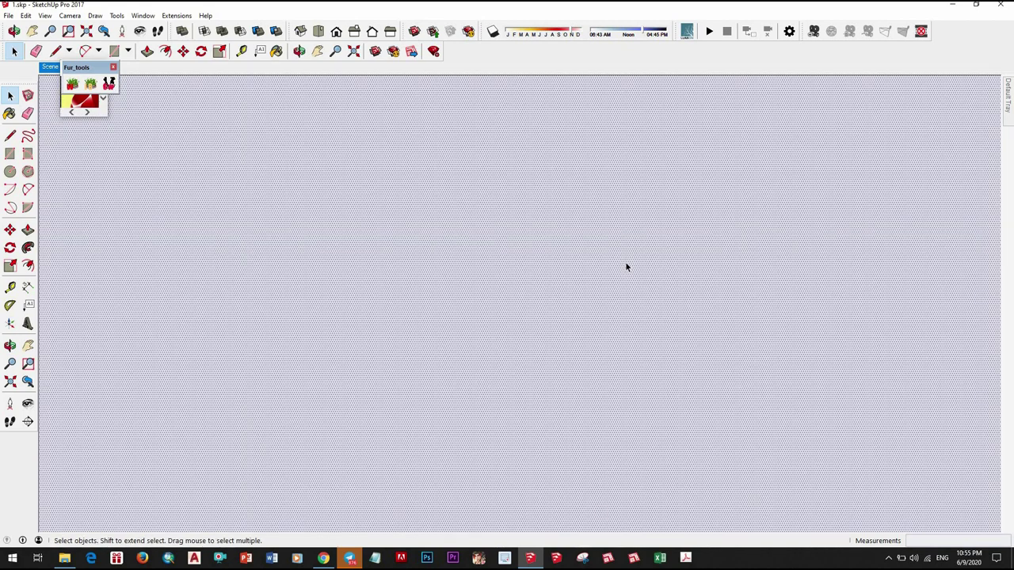
key(p)
click(626, 252)
text(1080)
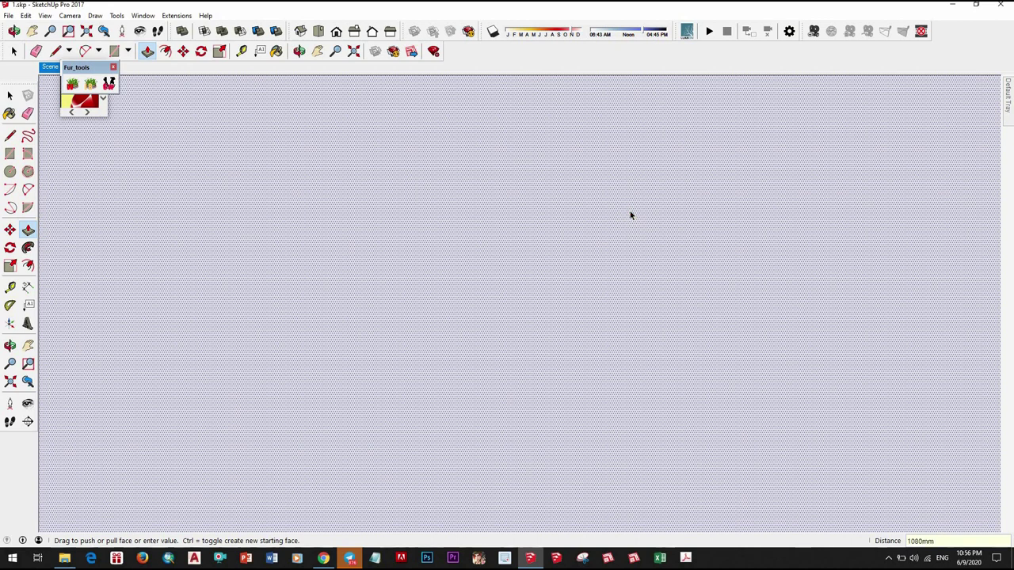
key(space)
Repeat the same push on the ledge face with a Push/Pull double-click
mouse_move(630, 215)
middle_down()
mouse_move(676, 283)
mouse_move(579, 443)
mouse_move(672, 389)
mouse_move(790, 204)
mouse_move(663, 253)
mouse_move(665, 280)
mouse_move(695, 170)
mouse_move(608, 274)
mouse_move(545, 310)
mouse_move(554, 328)
middle_up()
key(ctrl+a)
click(554, 329)
mouse_move(640, 219)
middle_down()
mouse_move(608, 229)
mouse_move(633, 192)
middle_up()
key(p)
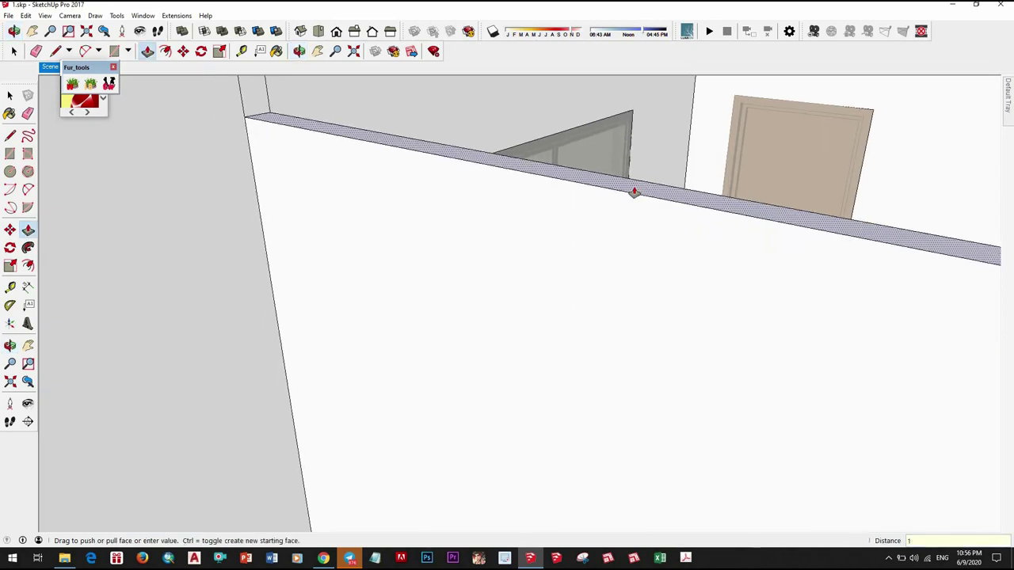
double_click(633, 193)
key(space)
Draw a vertical line from the stair landing corner up to the slab edge
mouse_move(509, 250)
middle_down()
mouse_move(692, 308)
mouse_move(528, 282)
middle_up()
scroll(339, 256, down, 10)
mouse_move(340, 256)
middle_down()
mouse_move(396, 261)
mouse_move(443, 287)
mouse_move(535, 263)
mouse_move(378, 211)
mouse_move(323, 272)
mouse_move(442, 381)
mouse_move(459, 335)
mouse_move(515, 328)
middle_up()
scroll(519, 344, up, 1)
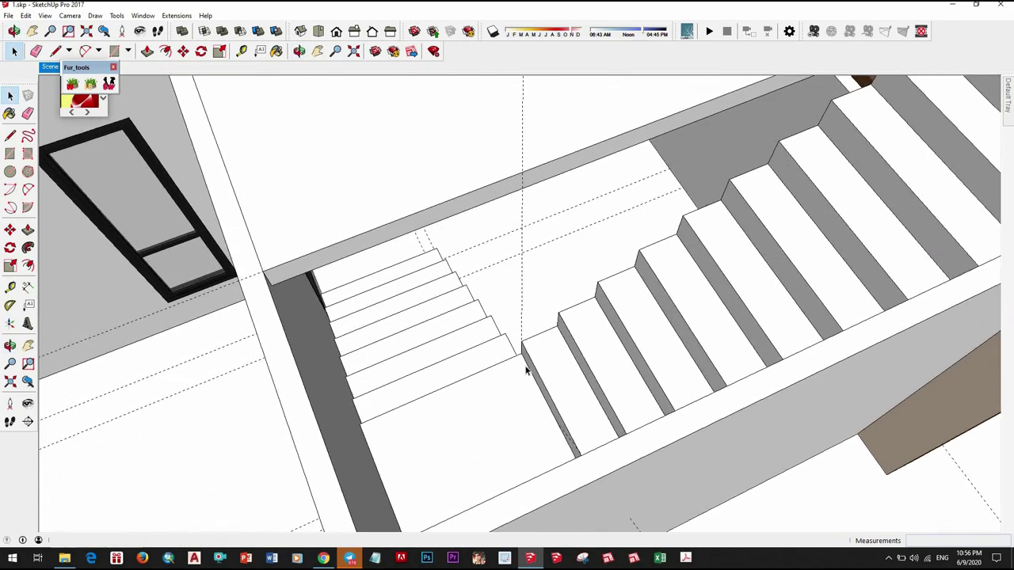
key(l)
click(521, 191)
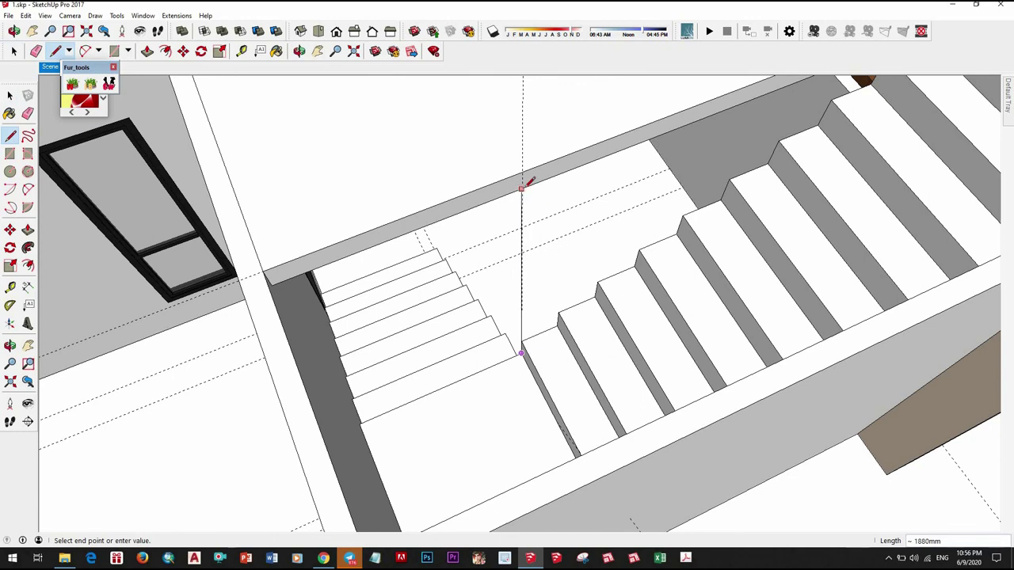
click(523, 187)
key(space)
Orbit around the stairwell to an overview of the whole building
mouse_move(515, 317)
middle_down()
mouse_move(369, 267)
mouse_move(167, 276)
mouse_move(521, 258)
mouse_move(477, 256)
mouse_move(562, 385)
middle_up()
scroll(417, 289, up, 2)
scroll(417, 289, down, 3)
mouse_move(418, 289)
middle_down()
mouse_move(194, 301)
mouse_move(615, 370)
mouse_move(511, 348)
middle_up()
scroll(615, 369, down, 2)
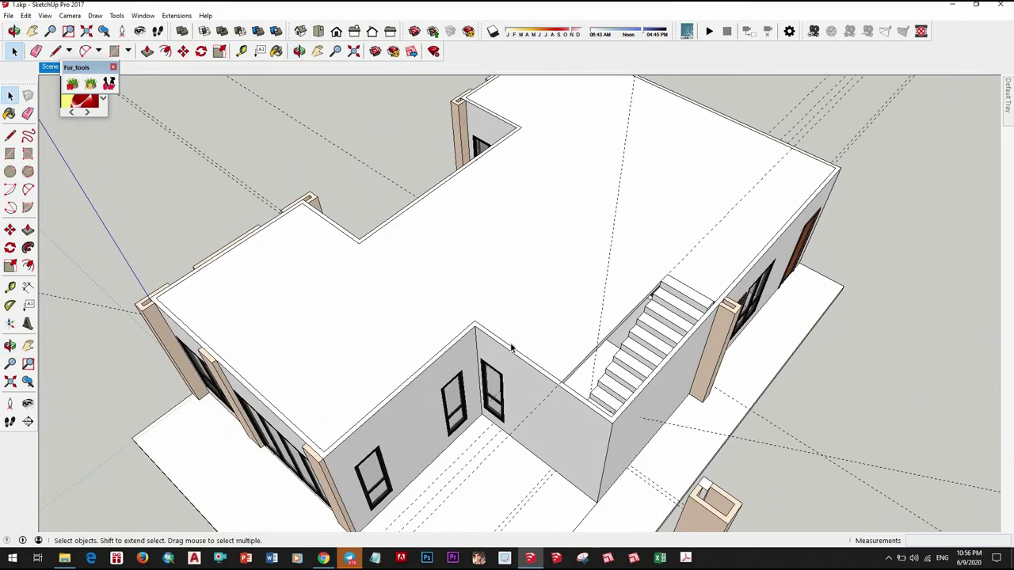
Clear the Windows desktop notifications and orbit to another side of the building
click(997, 558)
click(982, 352)
click(652, 251)
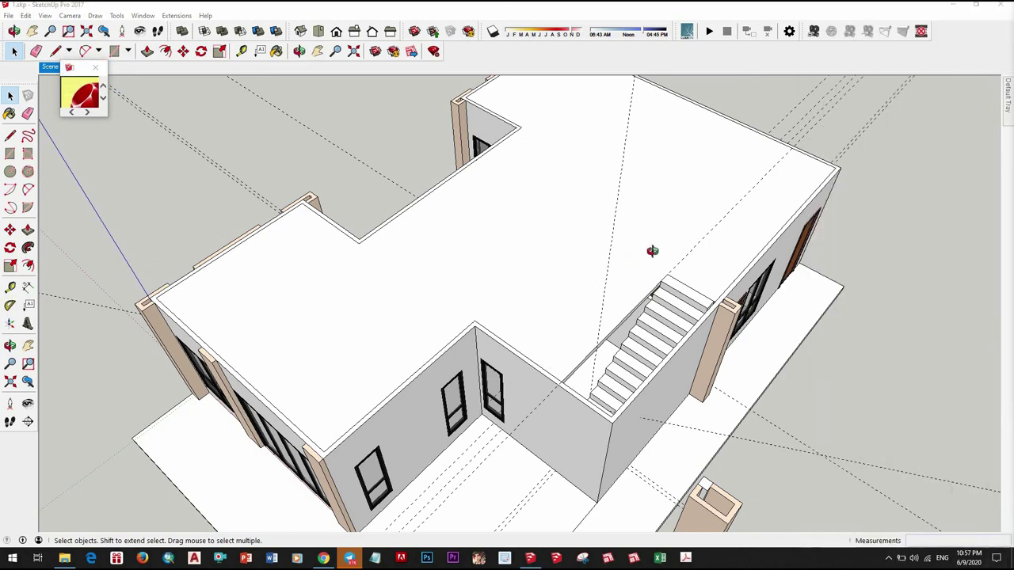
mouse_move(653, 251)
middle_down()
mouse_move(624, 311)
mouse_move(75, 128)
middle_up()
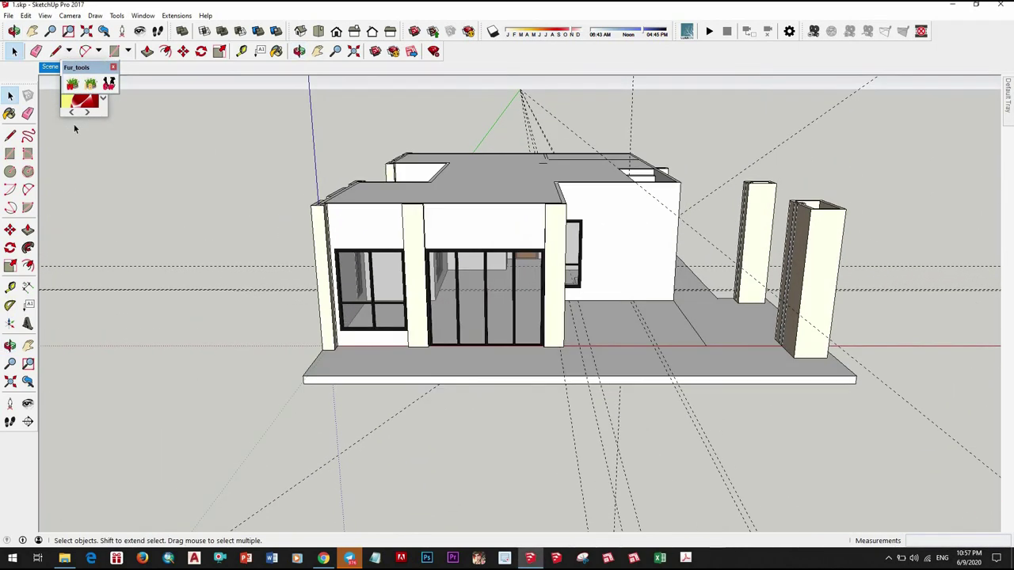
Delete all guide lines with Edit > Delete Guides
click(25, 15)
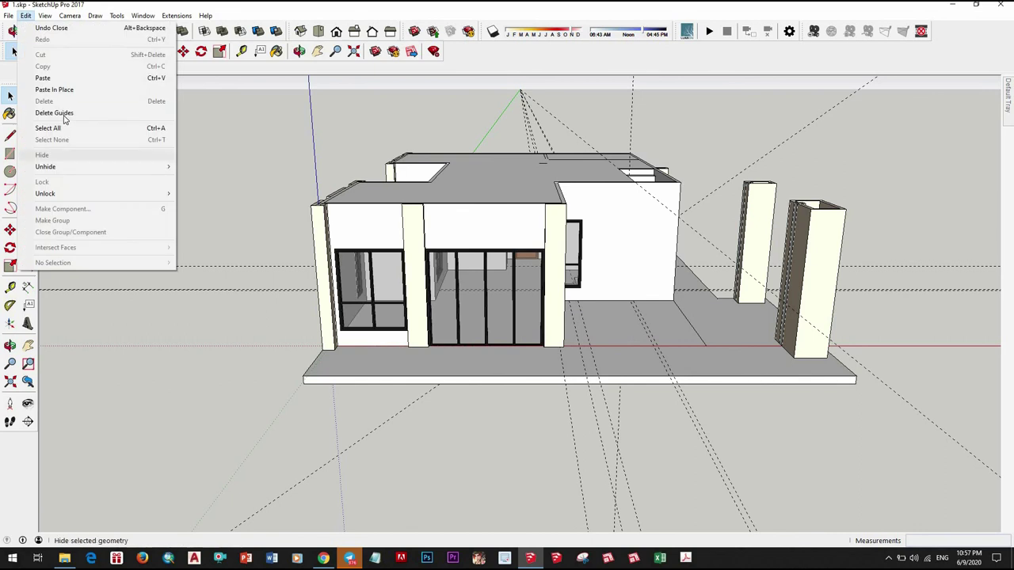
click(54, 112)
middle_drag(672, 288, 754, 248)
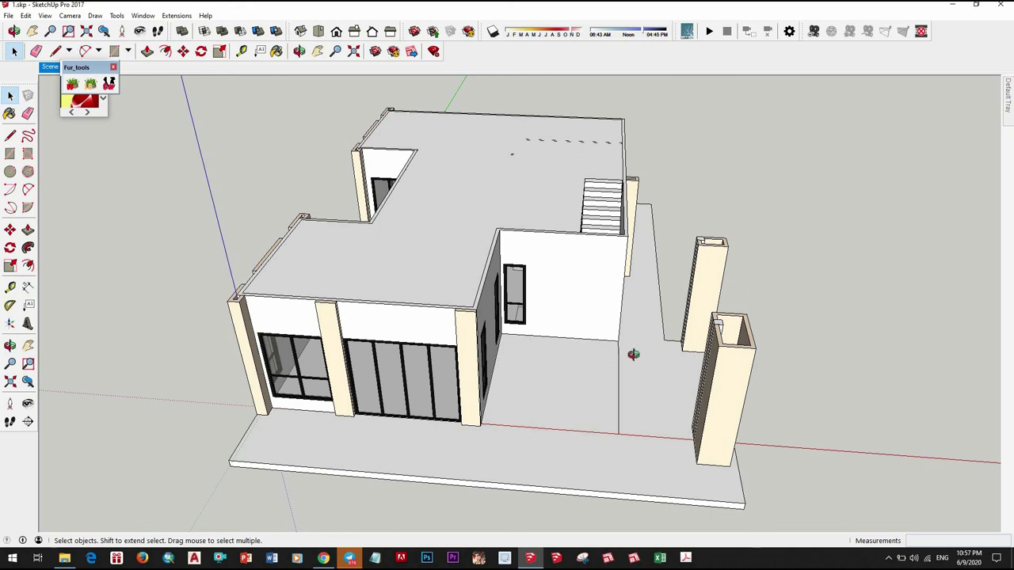
Orbit to the upper-floor rooms and select the interior wall face with the door opening
mouse_move(633, 354)
middle_down()
mouse_move(622, 357)
mouse_move(795, 252)
middle_up()
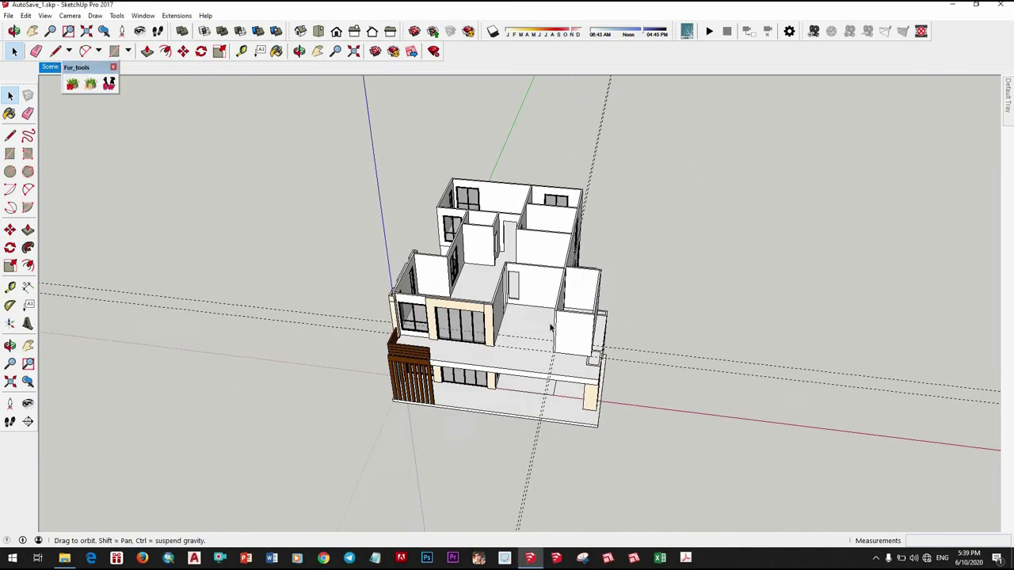
scroll(551, 328, up, 5)
scroll(525, 335, up, 3)
mouse_move(512, 315)
middle_down()
mouse_move(344, 315)
mouse_move(445, 386)
mouse_move(436, 208)
middle_up()
scroll(436, 208, up, 3)
triple_click(436, 226)
click(437, 231)
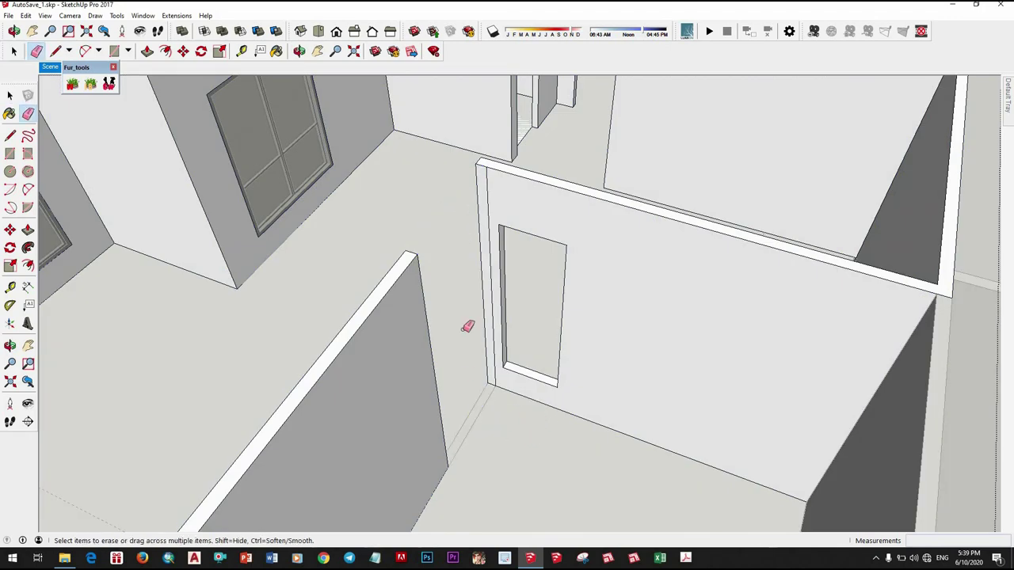
mouse_move(467, 326)
middle_down()
mouse_move(536, 356)
mouse_move(261, 389)
mouse_move(310, 394)
mouse_move(327, 368)
mouse_move(453, 362)
mouse_move(523, 344)
middle_up()
key(space)
click(747, 305)
middle_drag(747, 306, 439, 299)
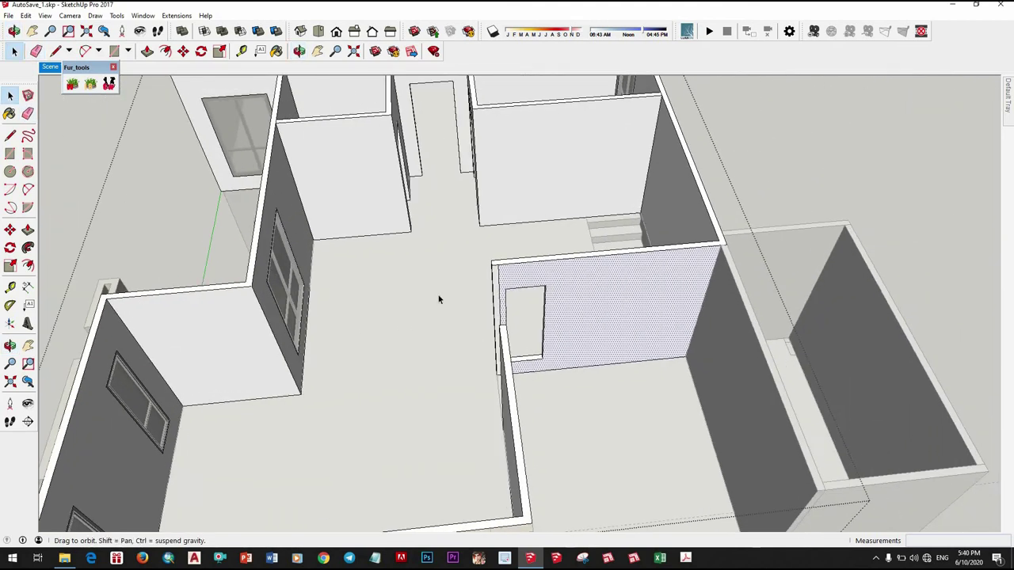
scroll(438, 299, up, 3)
Push/Pull the door opening's face to fill it with solid wall
key(e)
scroll(428, 273, up, 2)
scroll(412, 277, up, 2)
scroll(410, 280, up, 2)
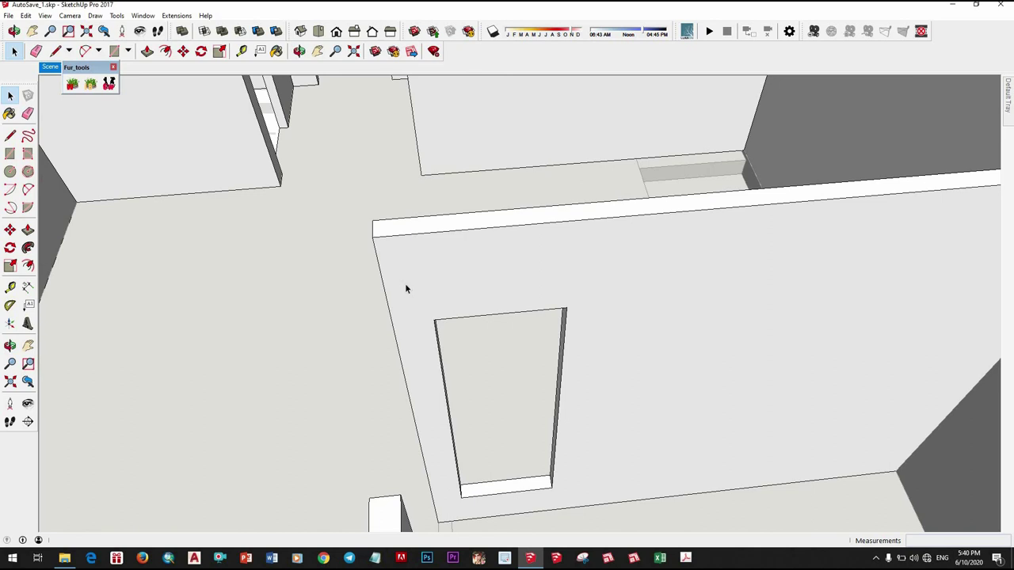
scroll(558, 381, down, 5)
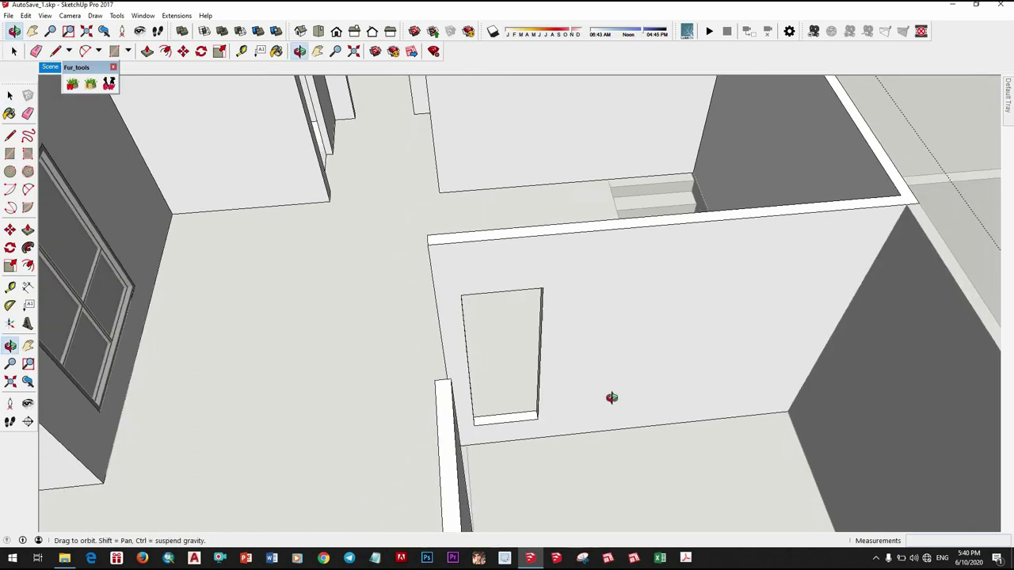
middle_drag(610, 398, 612, 396)
key(p)
click(618, 345)
click(616, 340)
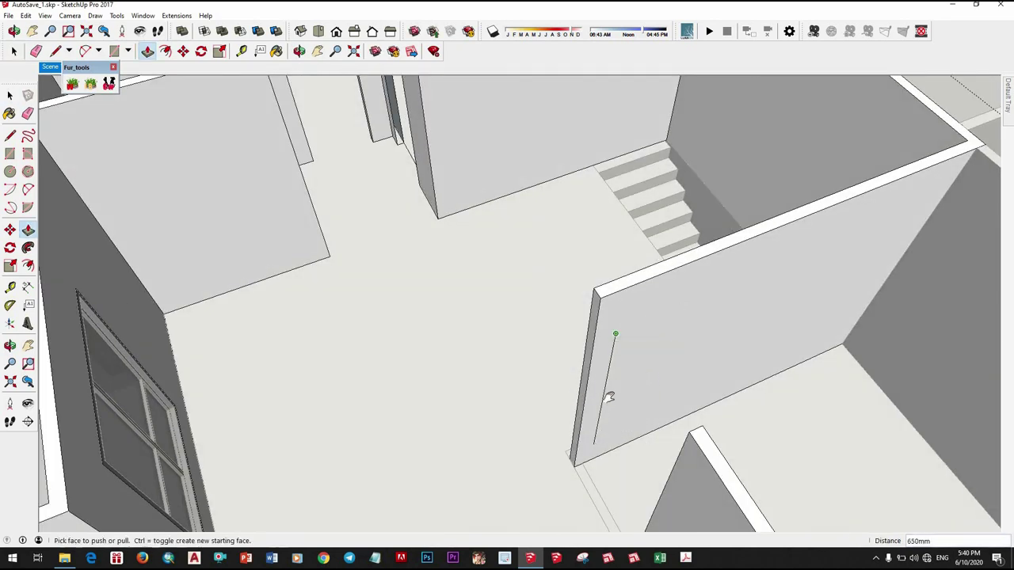
Extend the wall's end face 3600mm to meet the left wall
middle_drag(616, 341, 572, 380)
scroll(557, 367, down, 3)
key(space)
scroll(557, 367, up, 3)
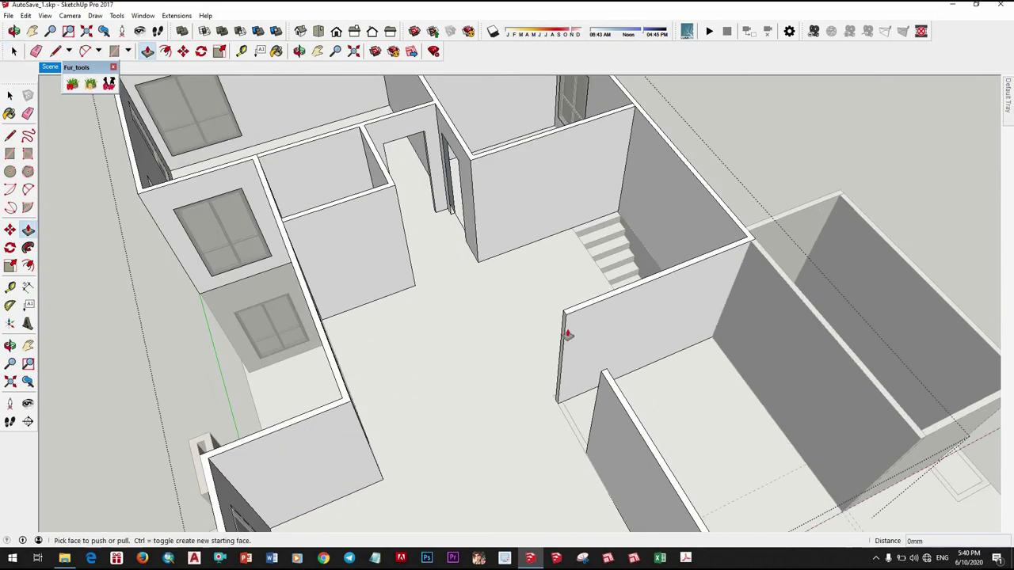
click(561, 324)
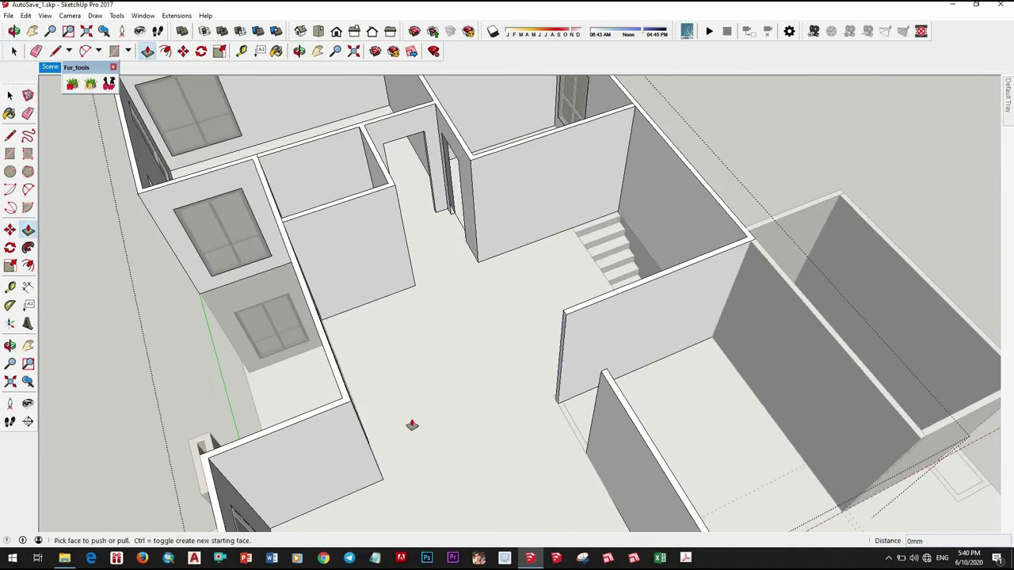
click(344, 390)
scroll(344, 410, up, 3)
scroll(438, 407, up, 2)
key(e)
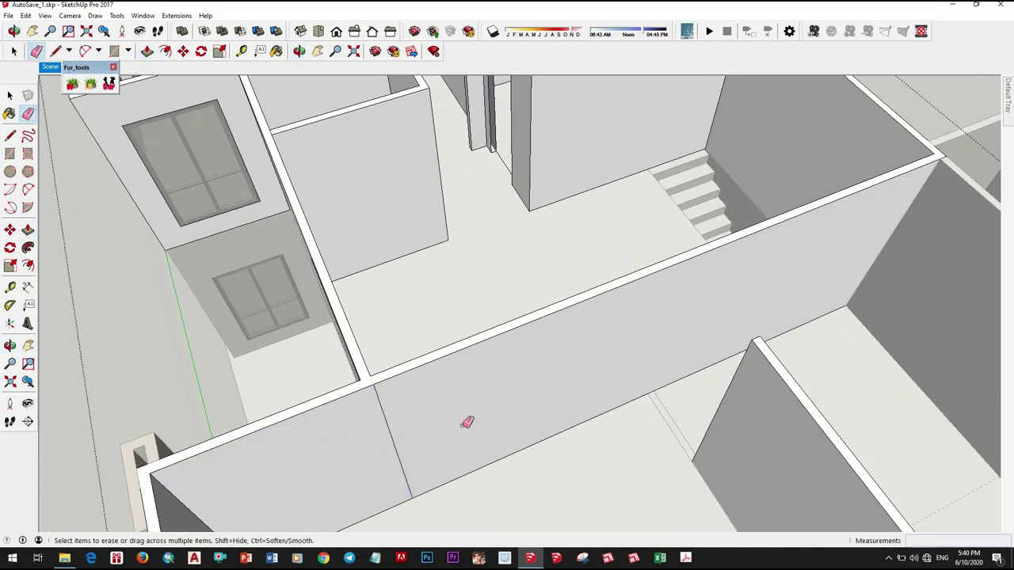
middle_drag(466, 423, 446, 353)
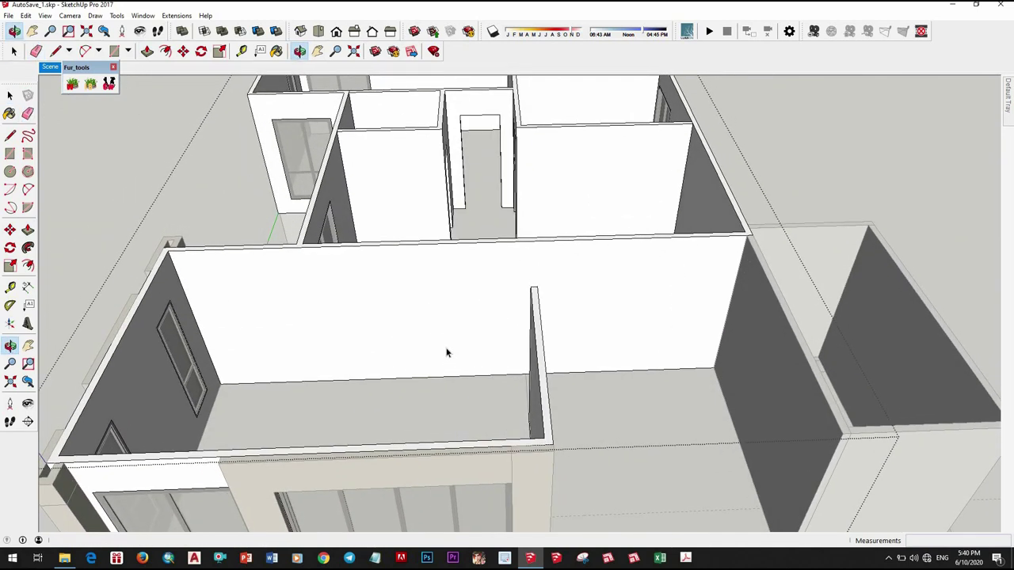
Push the small door rectangle into and through the extended wall
key(p)
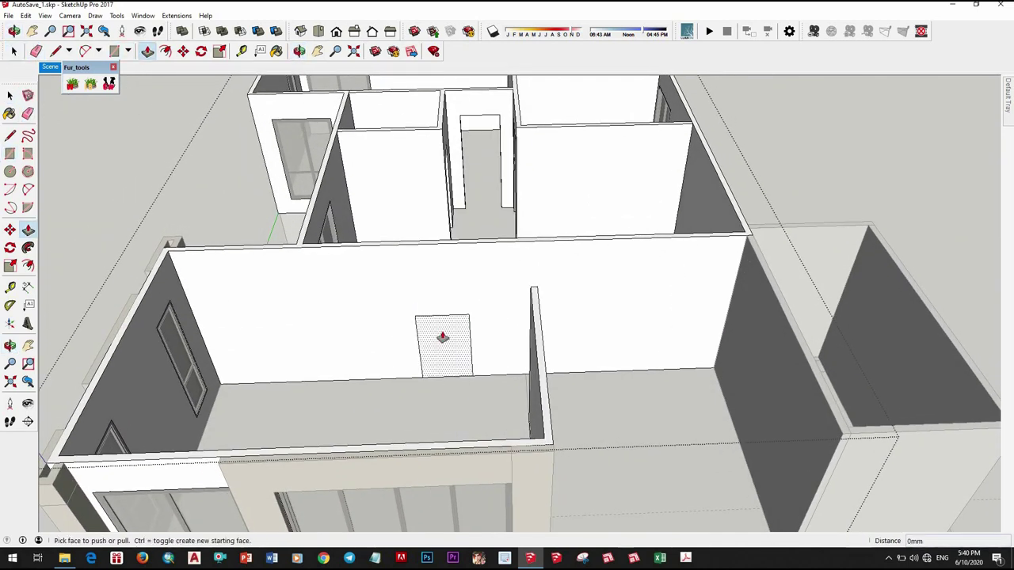
scroll(457, 369, up, 3)
click(456, 376)
click(468, 317)
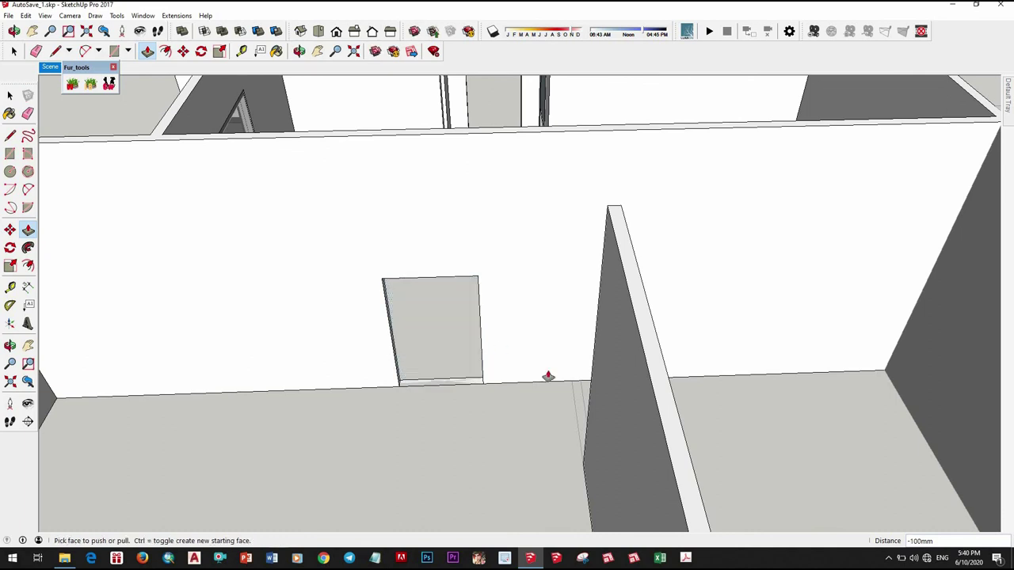
middle_drag(545, 378, 593, 403)
key(space)
scroll(627, 398, up, 2)
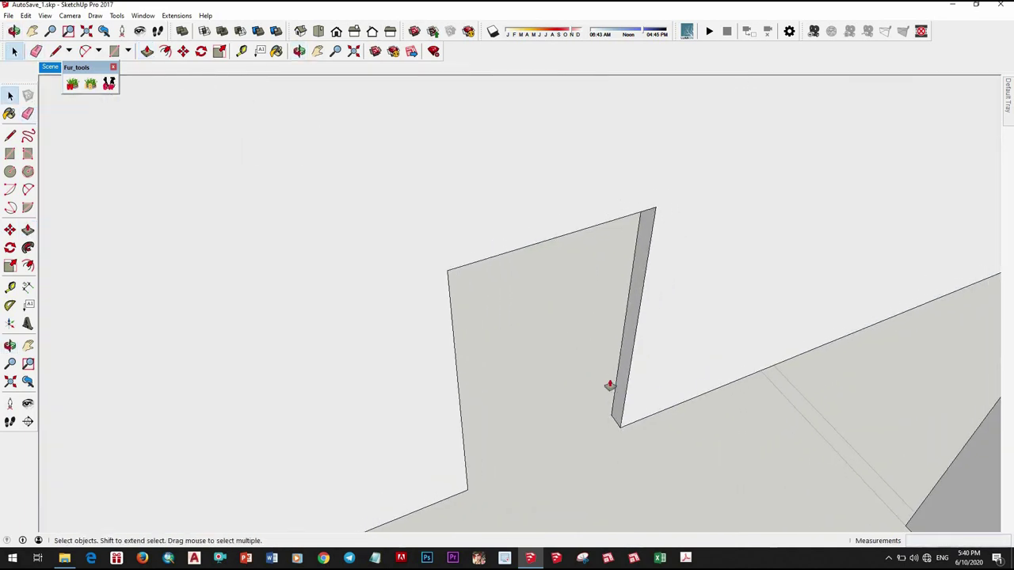
click(551, 392)
scroll(514, 340, down, 2)
scroll(483, 291, down, 2)
scroll(460, 246, down, 3)
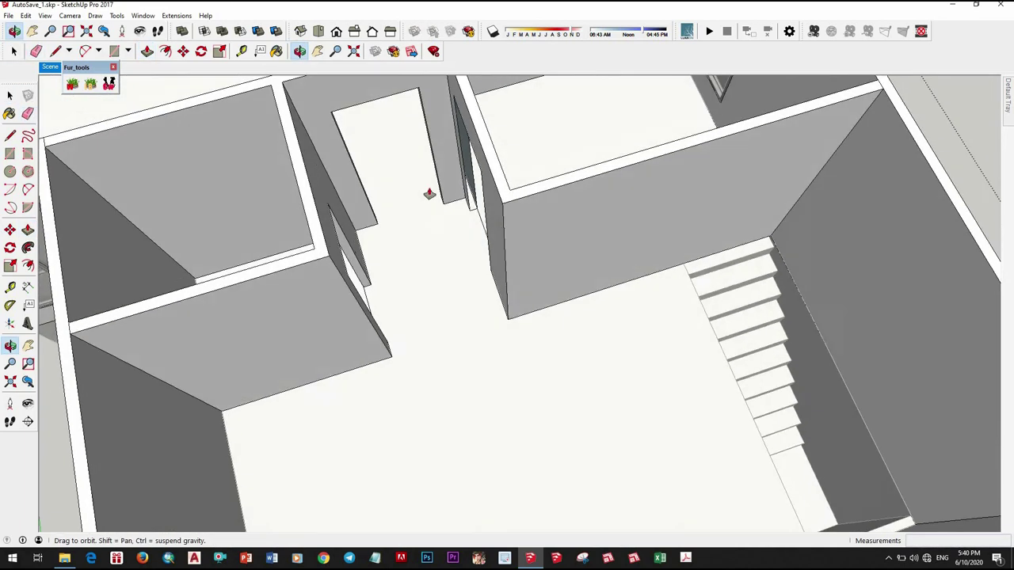
scroll(427, 182, down, 1)
Orbit around the notched wall from exterior, wall-top and interior angles to check the opening
mouse_move(493, 376)
middle_down()
mouse_move(443, 339)
mouse_move(386, 266)
middle_up()
scroll(494, 169, down, 3)
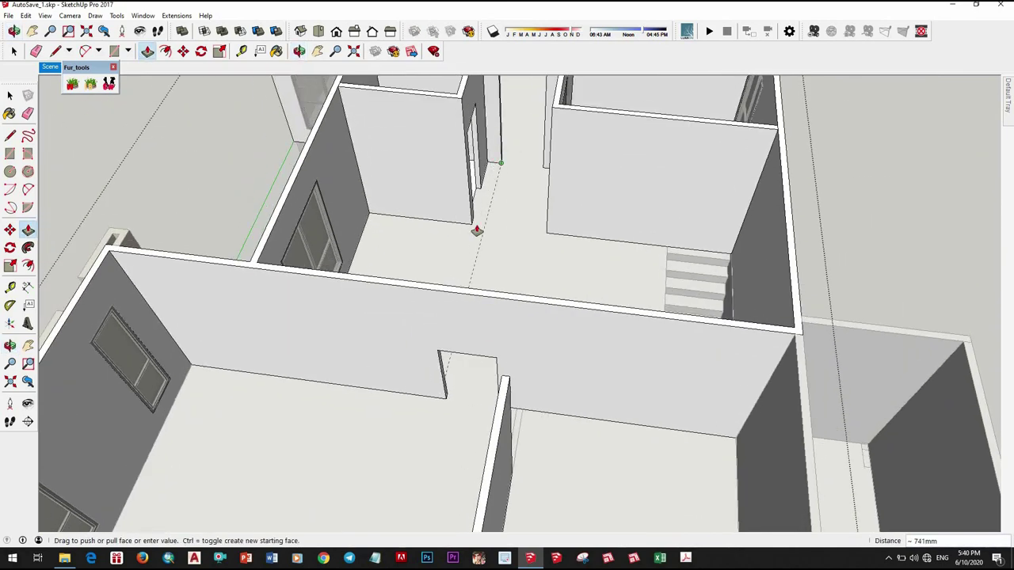
scroll(565, 266, down, 3)
middle_drag(565, 267, 588, 195)
scroll(589, 195, up, 5)
mouse_move(552, 436)
middle_down()
mouse_move(708, 163)
mouse_move(670, 192)
mouse_move(574, 222)
mouse_move(560, 261)
middle_up()
scroll(612, 327, up, 5)
middle_drag(496, 395, 488, 303)
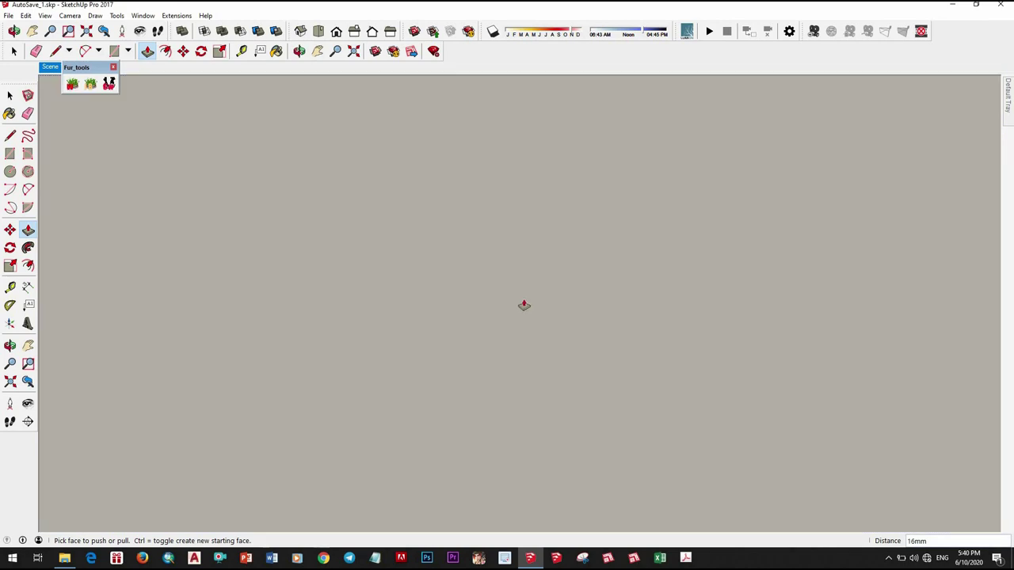
scroll(523, 303, down, 2)
scroll(533, 290, down, 3)
mouse_move(520, 264)
middle_down()
mouse_move(452, 452)
mouse_move(452, 368)
middle_up()
Inspect the new doorway from level and tilted interior views with Push/Pull ready
scroll(475, 301, up, 3)
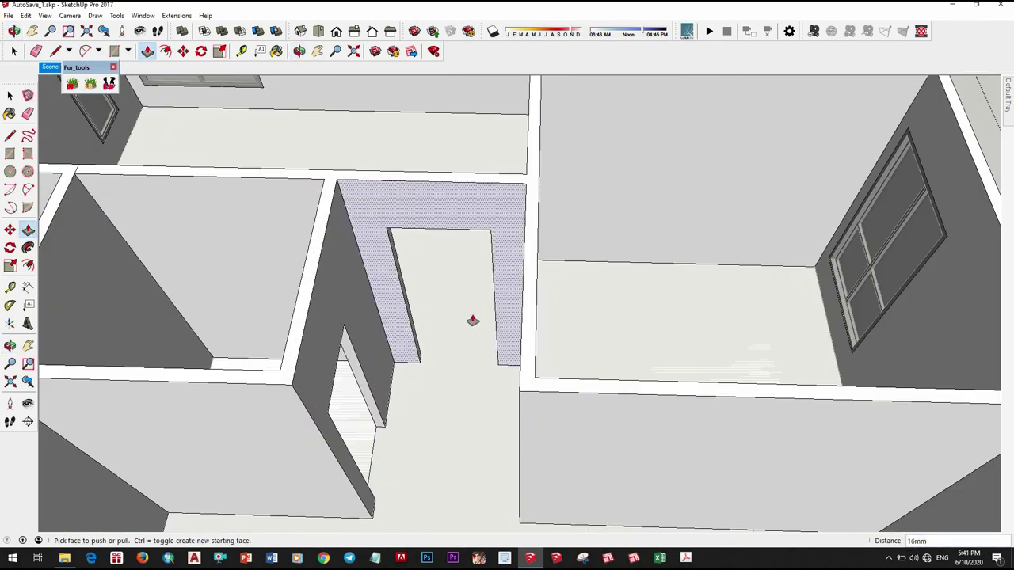
scroll(472, 320, down, 3)
scroll(509, 357, up, 5)
scroll(528, 385, up, 3)
middle_drag(658, 170, 565, 332)
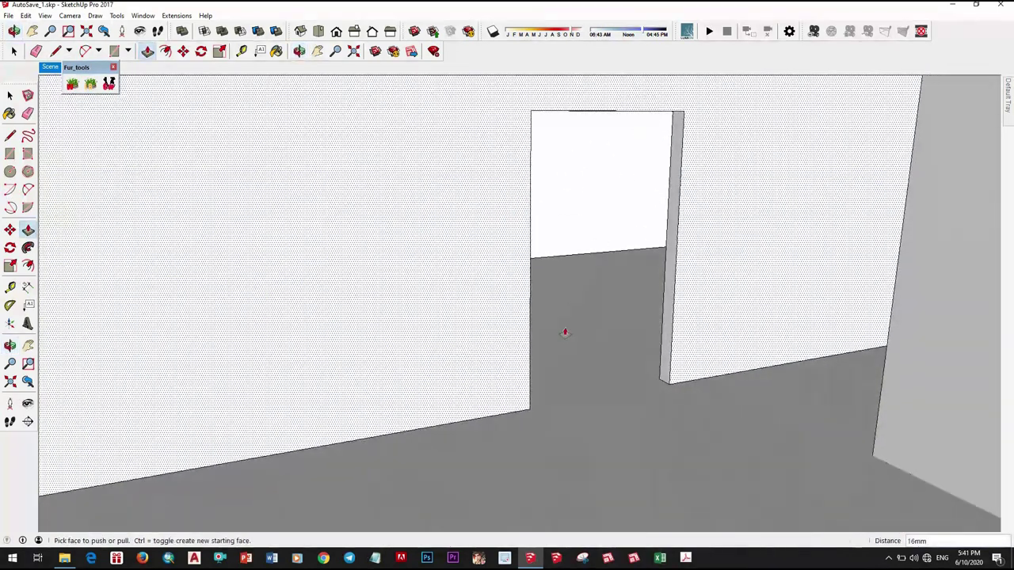
scroll(565, 332, down, 3)
mouse_move(597, 229)
middle_down()
mouse_move(536, 310)
mouse_move(662, 147)
mouse_move(605, 241)
mouse_move(467, 398)
mouse_move(565, 219)
mouse_move(563, 233)
middle_up()
scroll(496, 330, up, 3)
key(p)
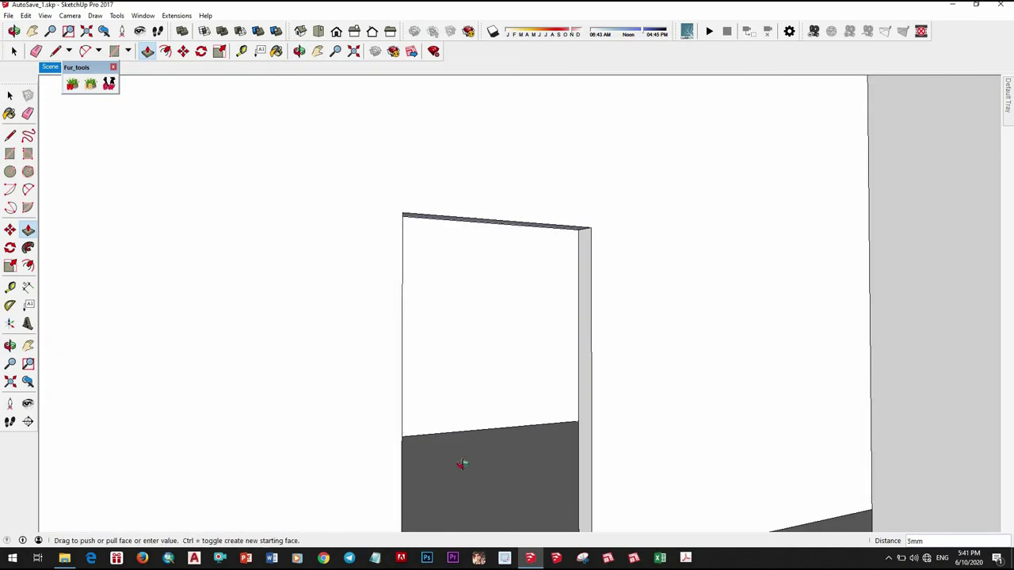
scroll(462, 464, down, 5)
middle_drag(468, 310, 389, 152)
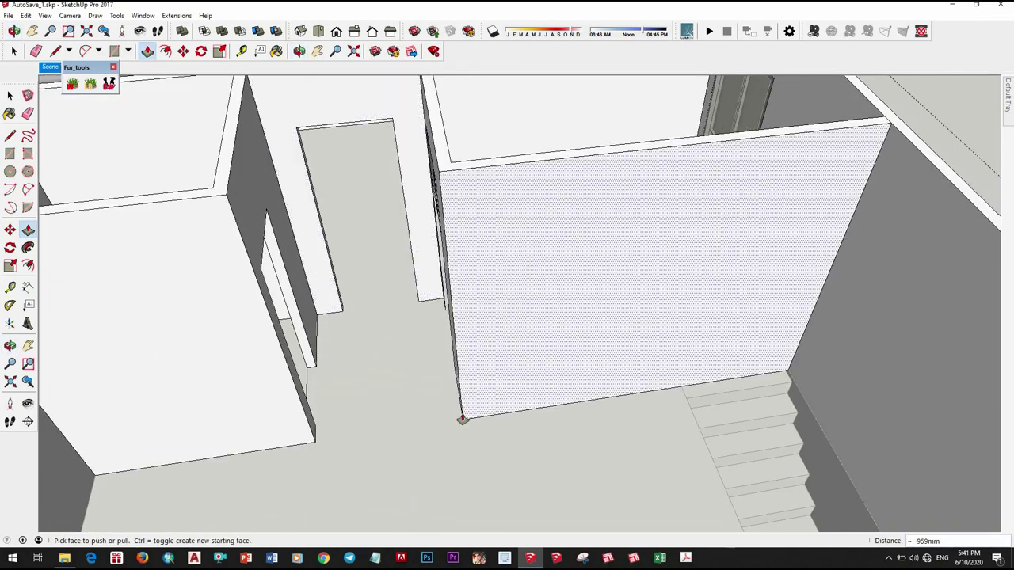
scroll(467, 408, down, 3)
mouse_move(482, 396)
middle_down()
mouse_move(546, 294)
mouse_move(451, 353)
mouse_move(464, 467)
mouse_move(385, 465)
middle_up()
Draw a line to close the small face at the bottom of the doorway jamb
middle_drag(411, 409, 362, 375)
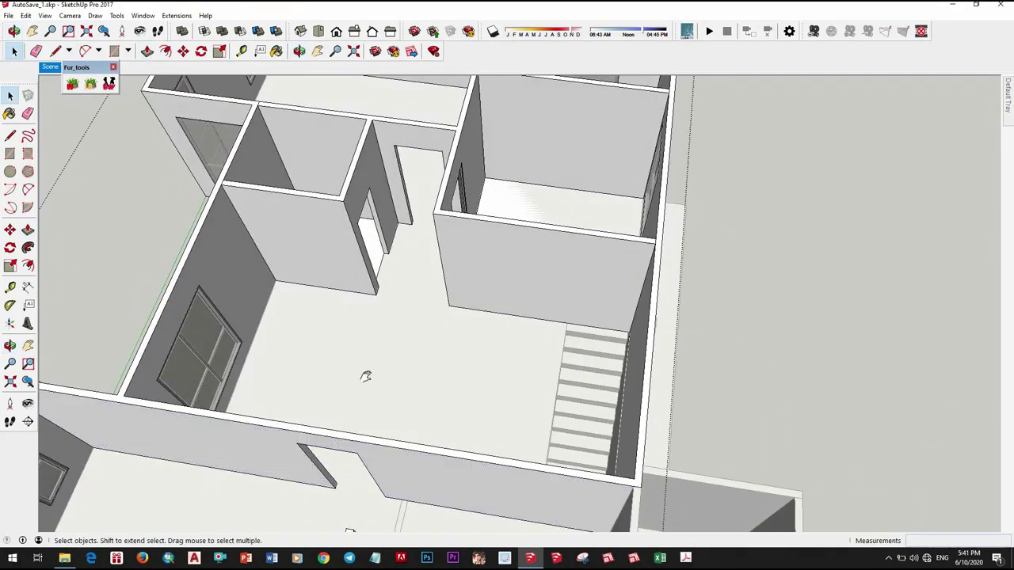
scroll(530, 373, down, 3)
middle_drag(530, 373, 502, 407)
scroll(522, 396, up, 5)
key(l)
scroll(520, 399, up, 3)
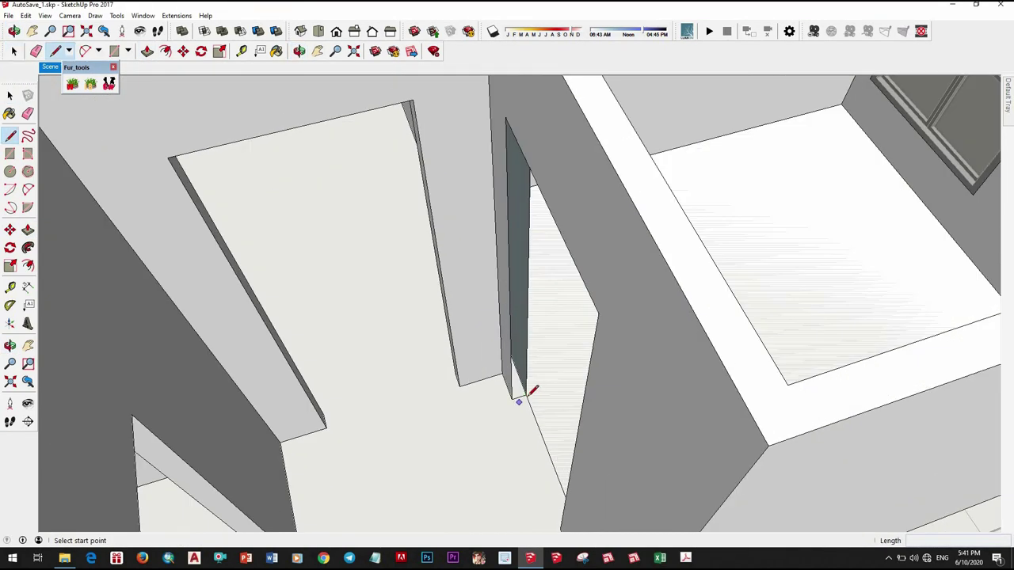
click(520, 403)
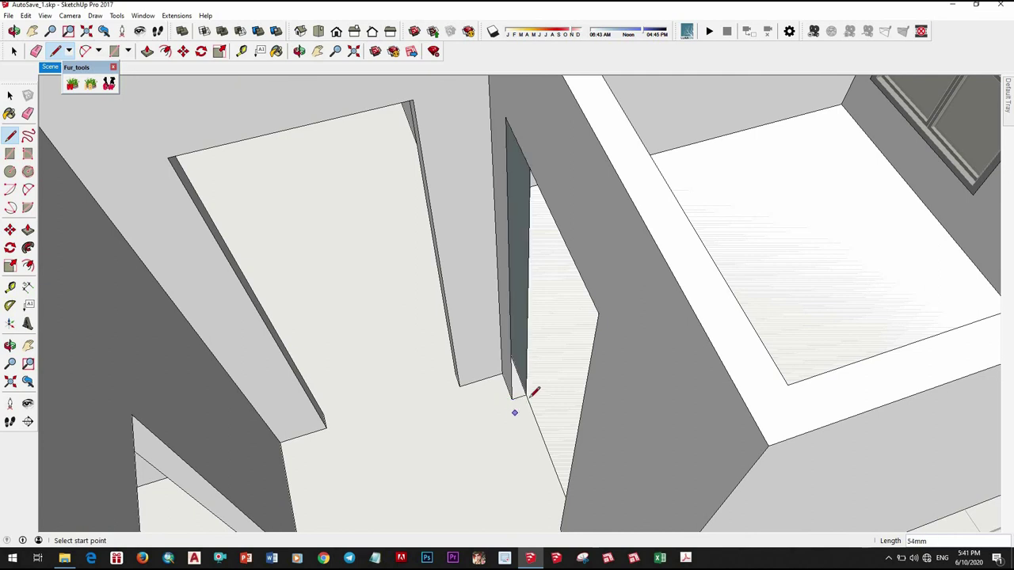
scroll(530, 396, up, 3)
key(space)
scroll(507, 318, down, 3)
scroll(504, 319, down, 2)
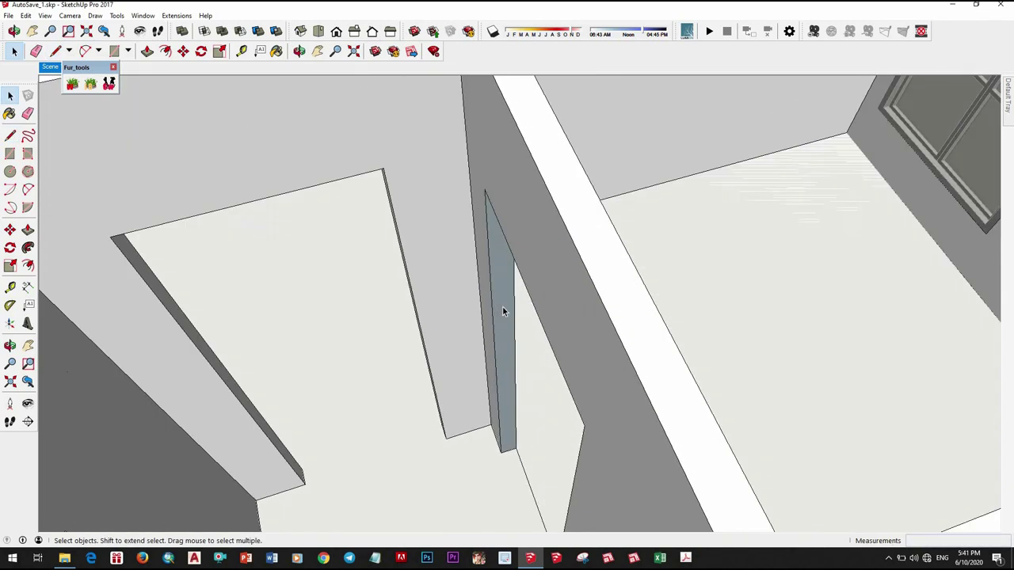
right_click(502, 305)
scroll(542, 301, down, 5)
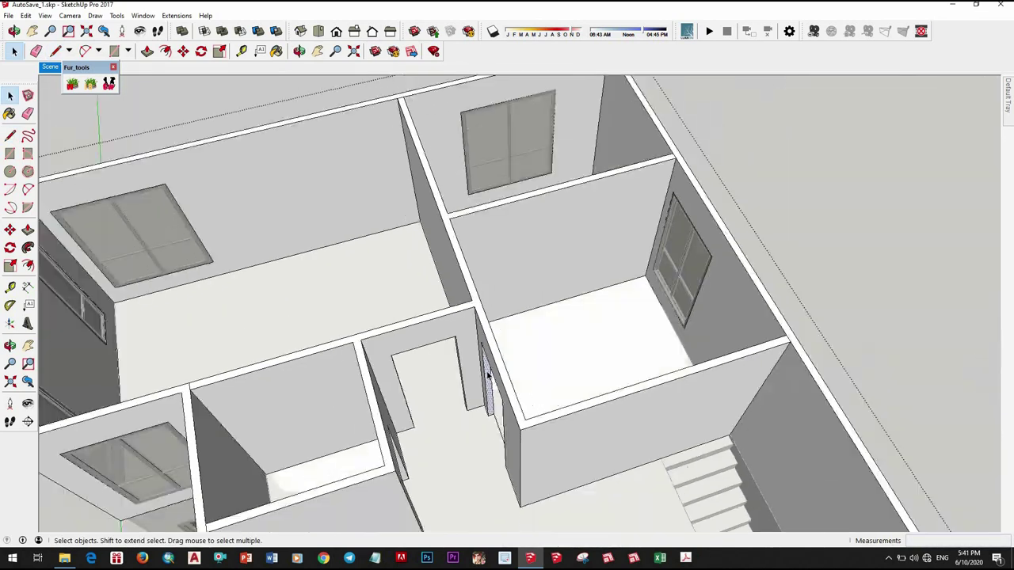
scroll(668, 297, down, 3)
Copy a wall panel 925mm toward the gap beside the small front room
mouse_move(667, 297)
middle_down()
mouse_move(739, 251)
mouse_move(389, 287)
mouse_move(502, 290)
mouse_move(523, 438)
mouse_move(452, 422)
mouse_move(398, 446)
middle_up()
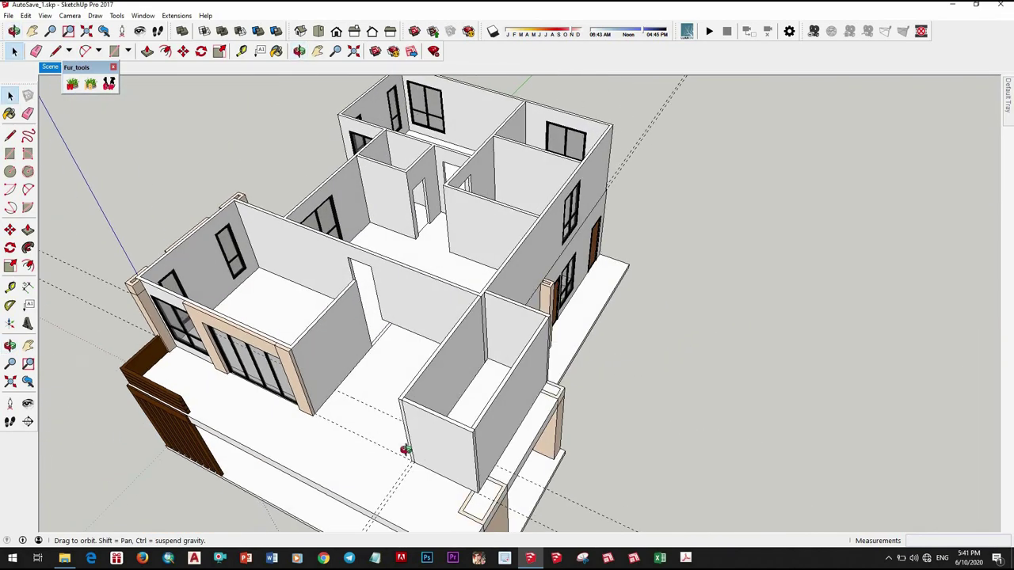
scroll(345, 412, up, 3)
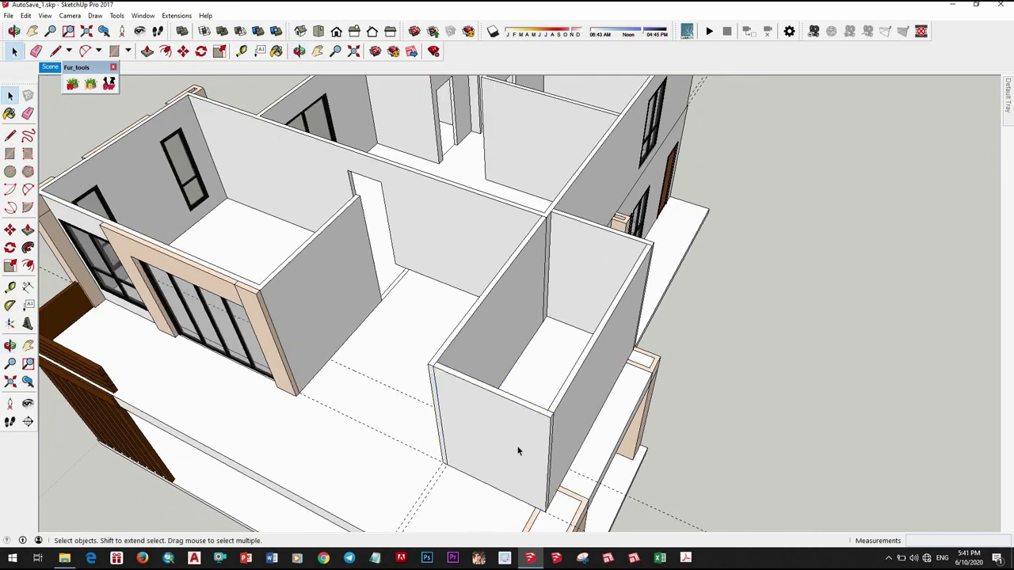
key(m)
scroll(534, 475, up, 5)
scroll(524, 444, down, 2)
key(ctrl)
click(524, 438)
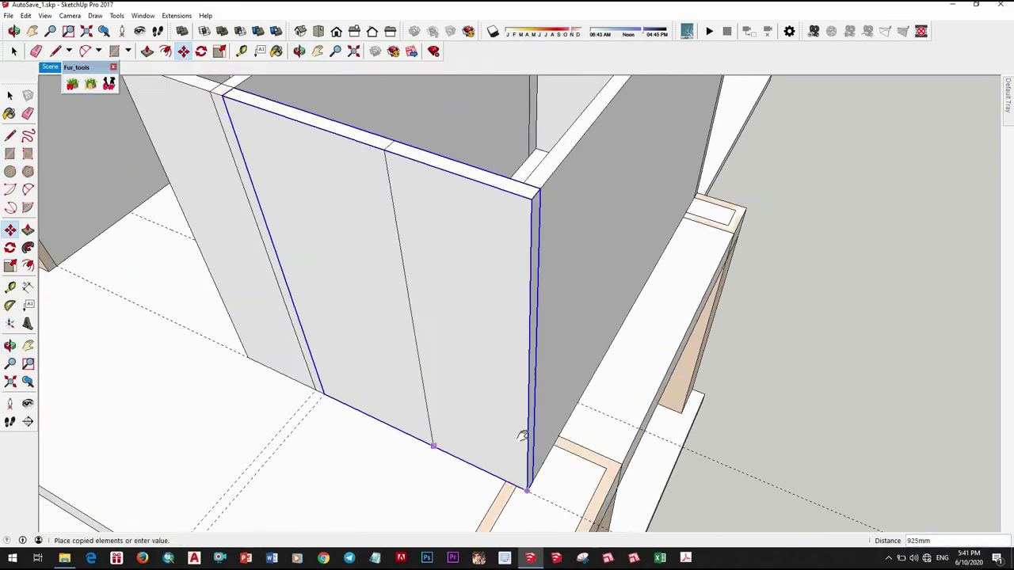
scroll(531, 440, down, 3)
scroll(693, 383, up, 3)
click(552, 332)
Move the copied panel by its corner to snap against the wall corner
key(space)
scroll(523, 341, down, 2)
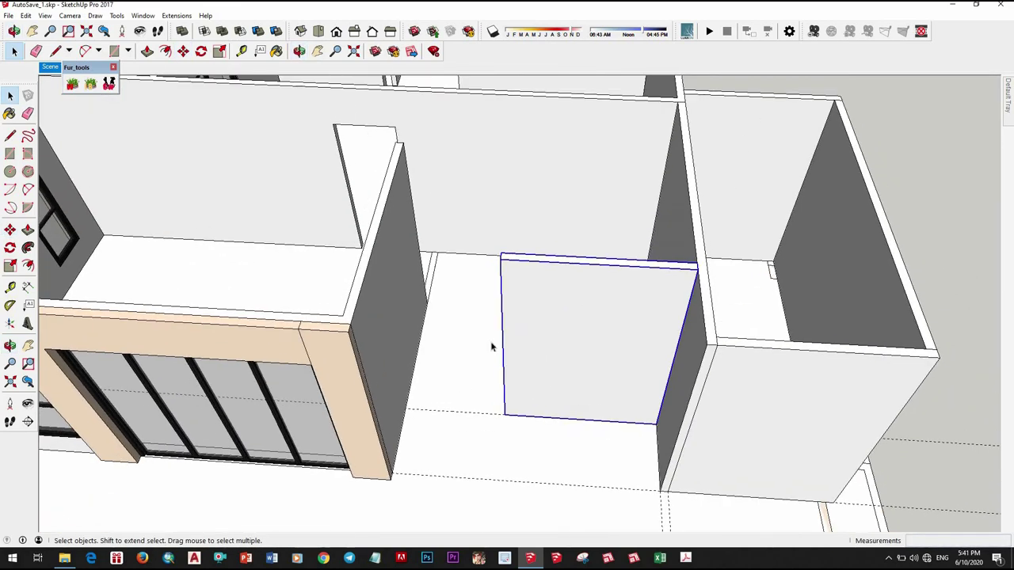
mouse_move(494, 346)
middle_down()
mouse_move(605, 361)
mouse_move(679, 276)
middle_up()
key(m)
click(679, 230)
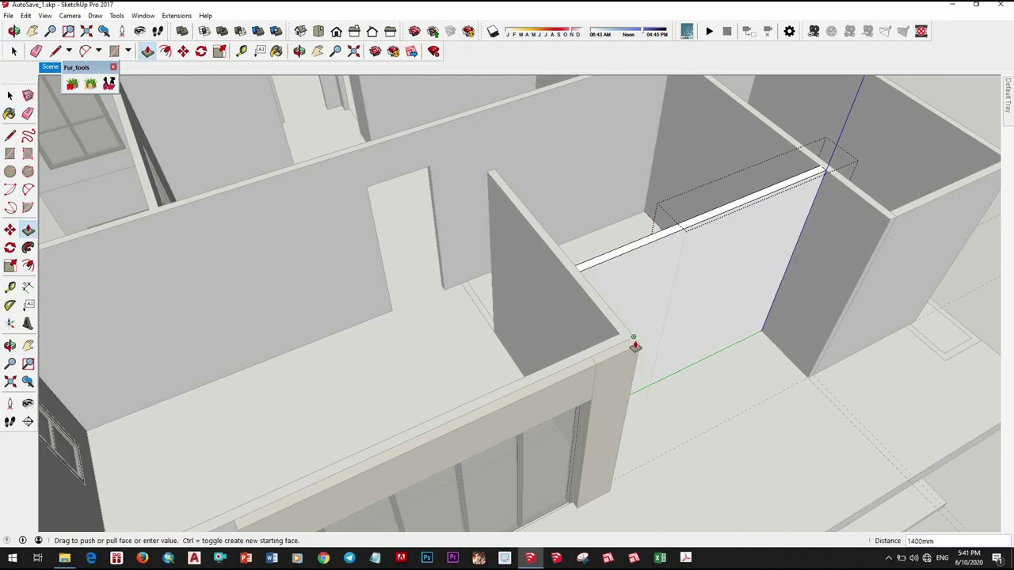
click(633, 344)
key(space)
scroll(718, 226, down, 6)
mouse_move(719, 225)
middle_down()
mouse_move(289, 283)
mouse_move(519, 204)
mouse_move(720, 219)
mouse_move(491, 385)
middle_up()
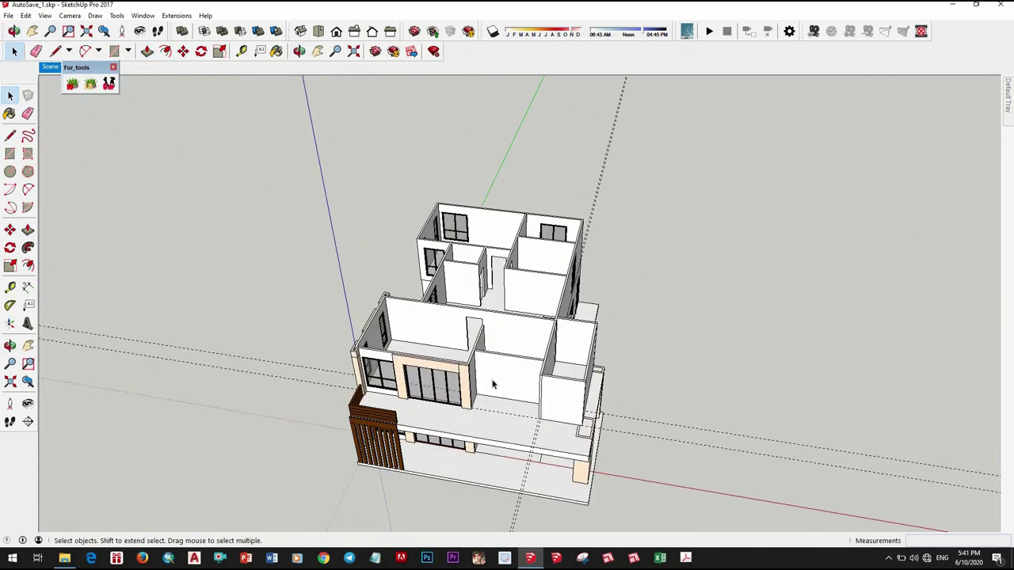
Copy the upper-floor sliding door 3733mm right onto the white wall
scroll(492, 384, up, 3)
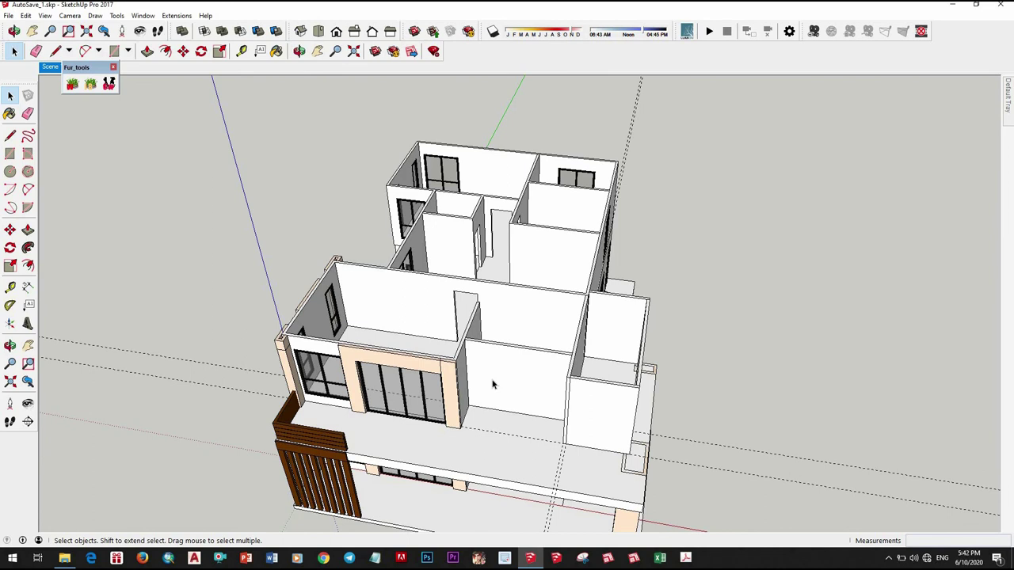
scroll(460, 362, up, 6)
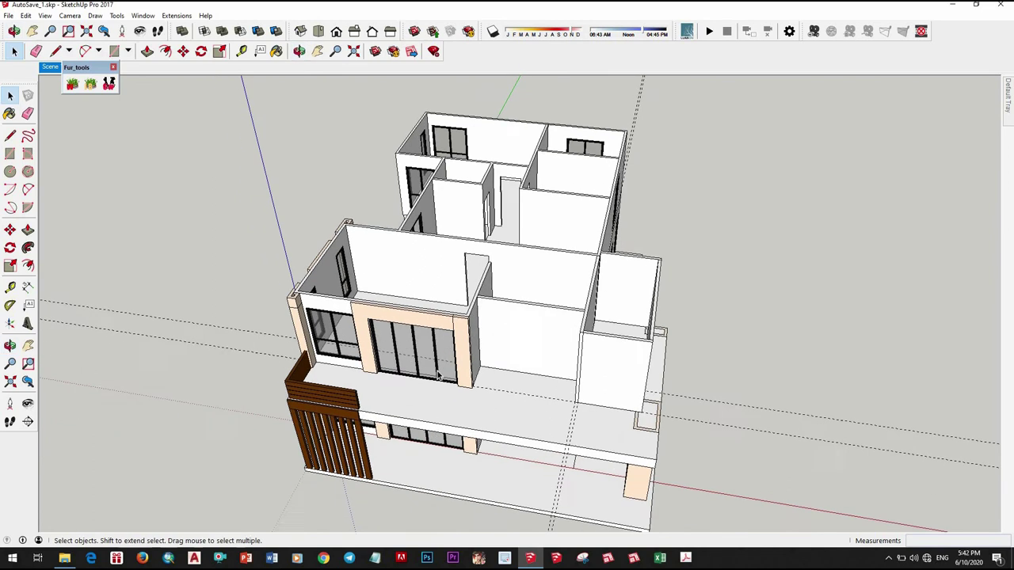
mouse_move(459, 362)
middle_down()
mouse_move(519, 210)
mouse_move(494, 273)
mouse_move(482, 242)
mouse_move(468, 331)
middle_up()
double_click(482, 243)
scroll(468, 331, up, 3)
scroll(779, 161, down, 10)
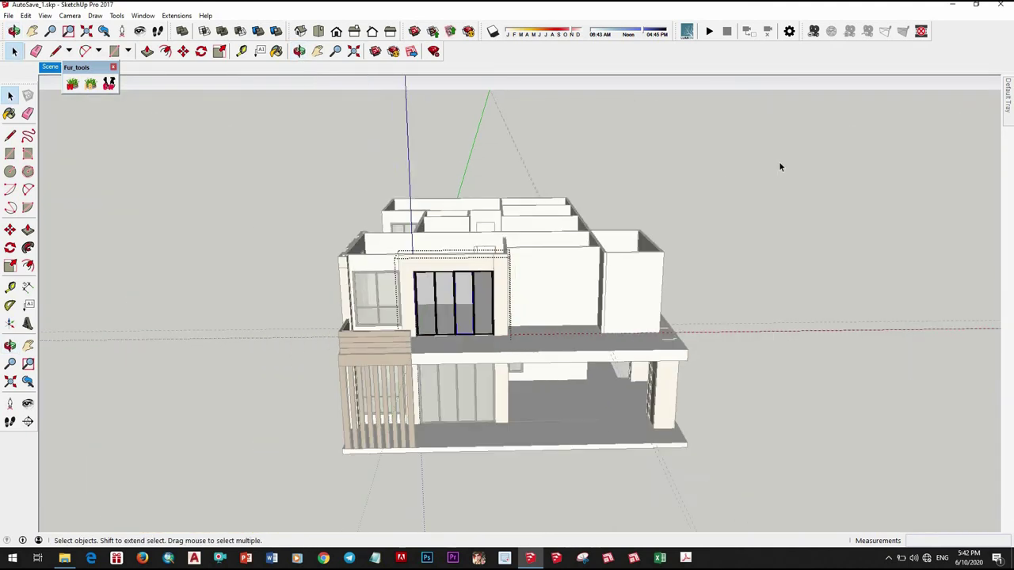
click(778, 160)
scroll(473, 320, up, 3)
scroll(473, 313, up, 3)
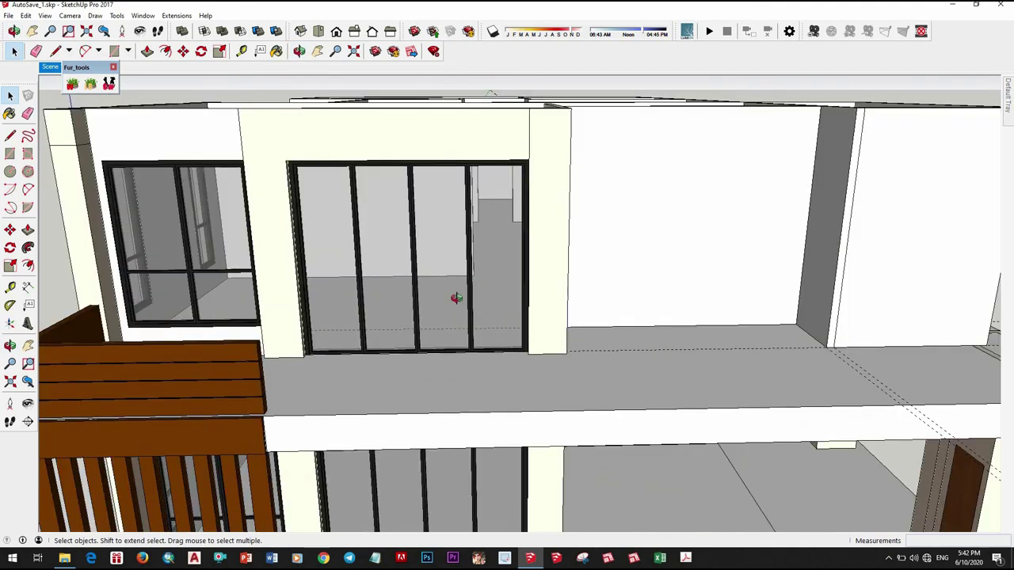
middle_drag(456, 298, 436, 310)
scroll(436, 310, down, 3)
click(437, 310)
scroll(436, 310, up, 3)
scroll(484, 397, down, 3)
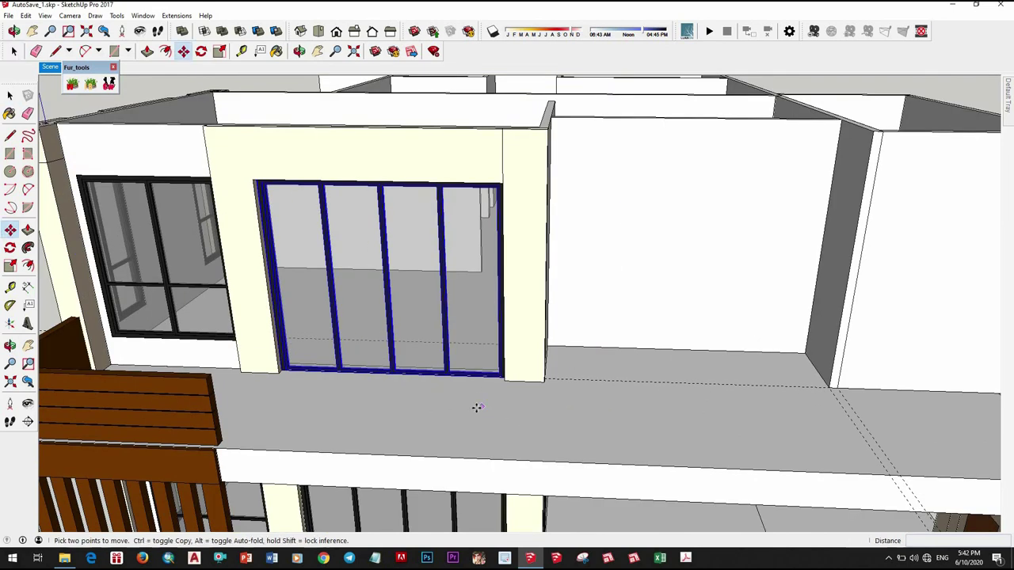
click(476, 407)
key(ctrl)
click(765, 432)
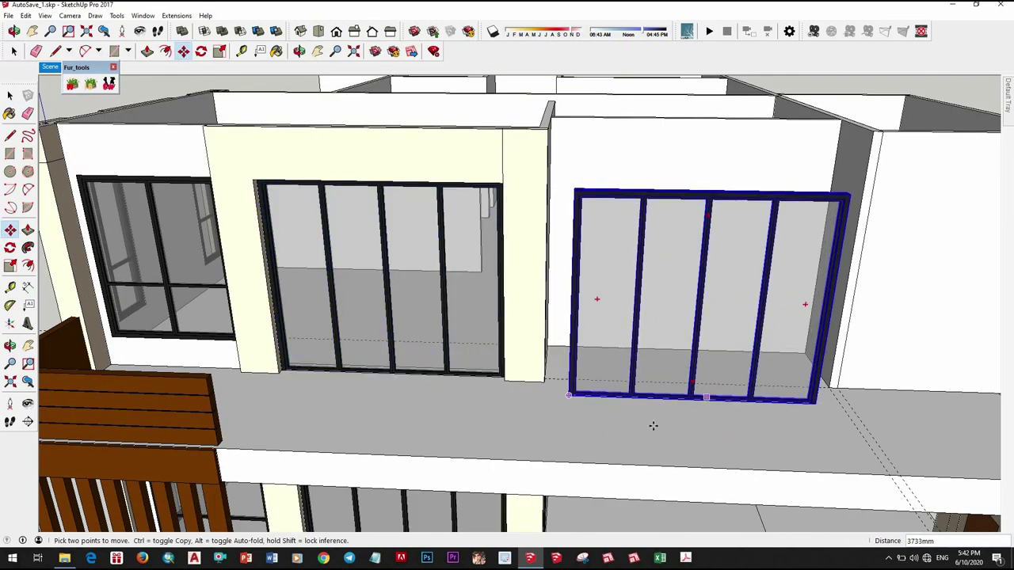
Erase the rightmost glass panel and the left glass panel and frame from the copy
middle_drag(675, 411, 684, 356)
key(space)
scroll(702, 192, up, 3)
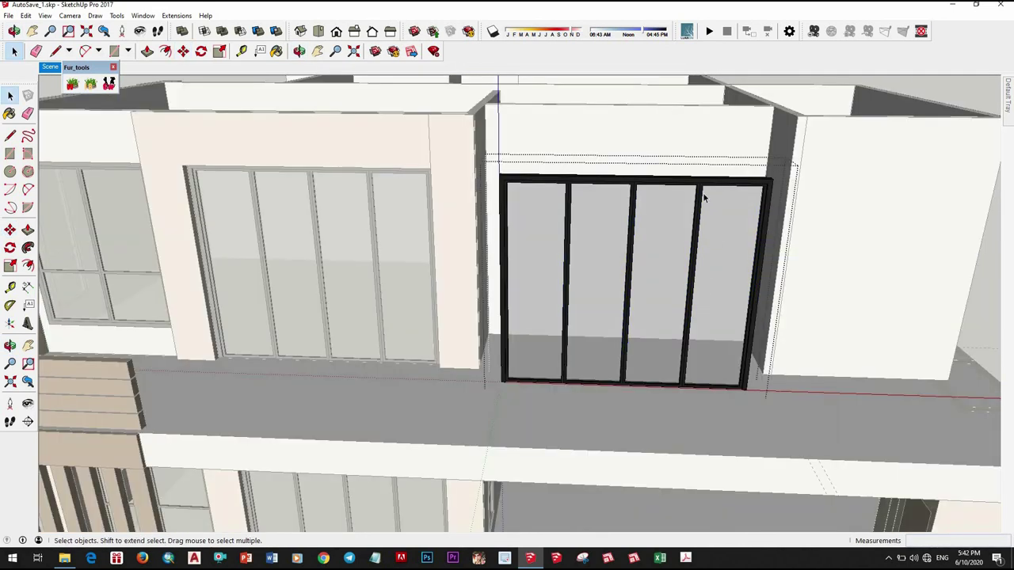
right_click(720, 222)
click(694, 219)
scroll(696, 214, up, 3)
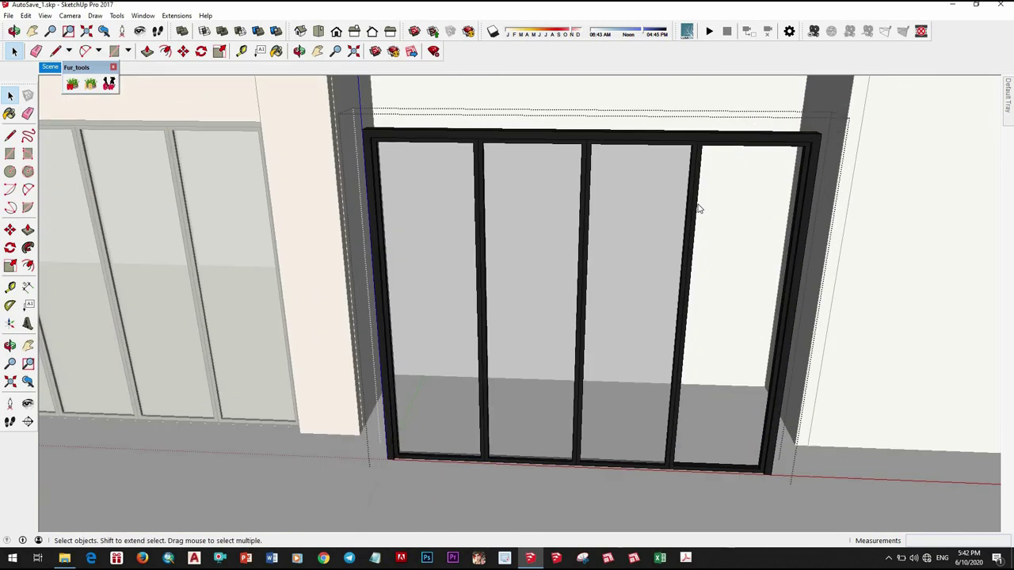
right_click(697, 210)
click(722, 117)
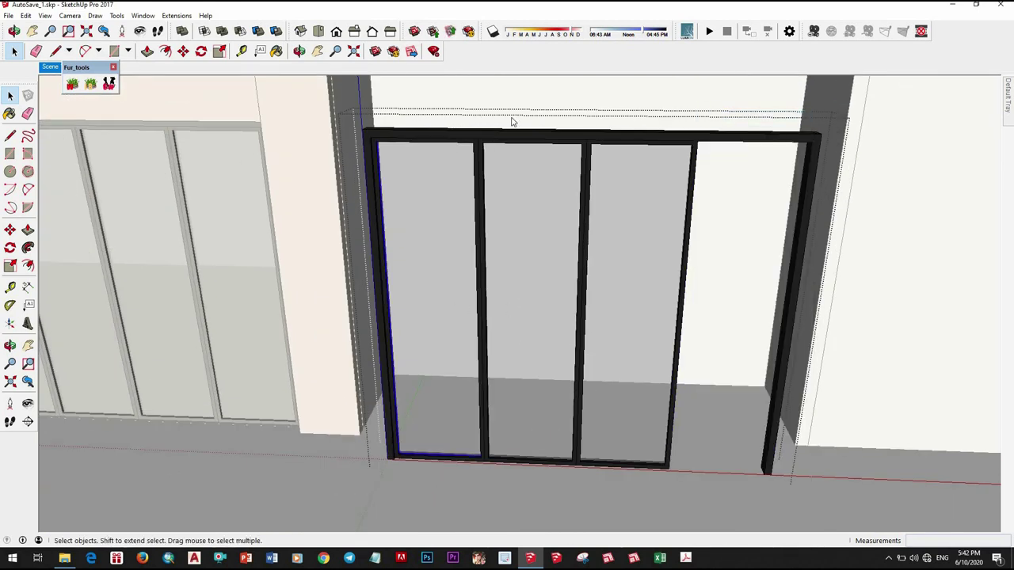
right_click(453, 109)
click(475, 126)
right_click(477, 144)
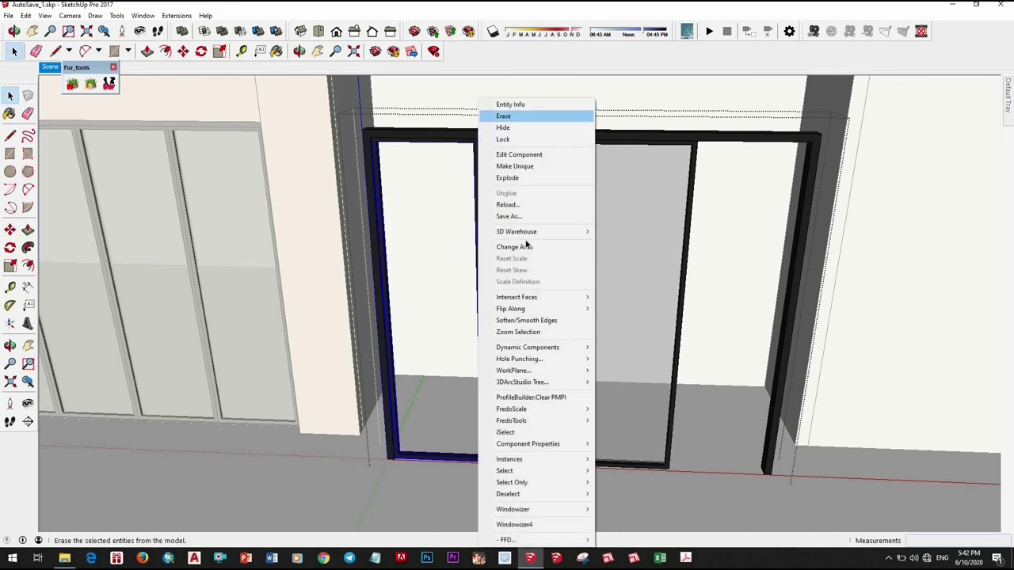
click(499, 116)
scroll(470, 277, down, 2)
scroll(462, 186, up, 2)
Move the copy's left jamb inward next to the remaining glass panels
click(462, 186)
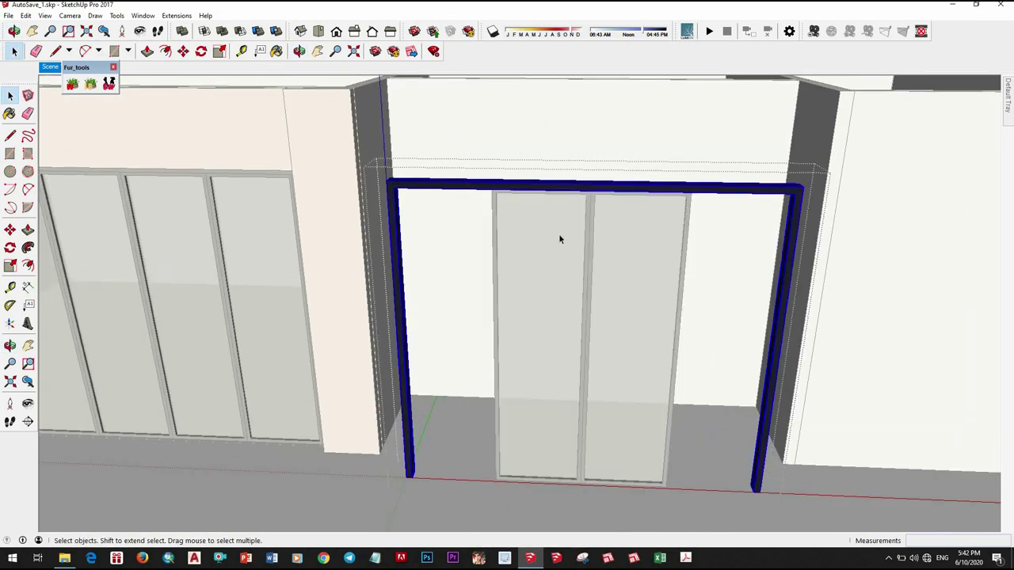
scroll(558, 233, down, 2)
drag(396, 143, 521, 481)
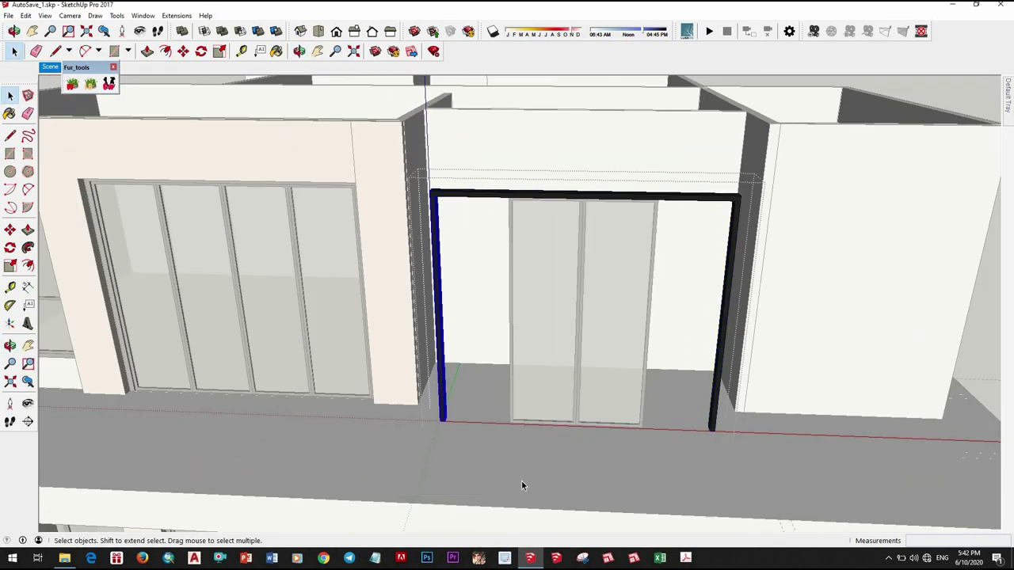
key(o)
scroll(457, 423, up, 5)
drag(457, 423, 376, 402)
key(m)
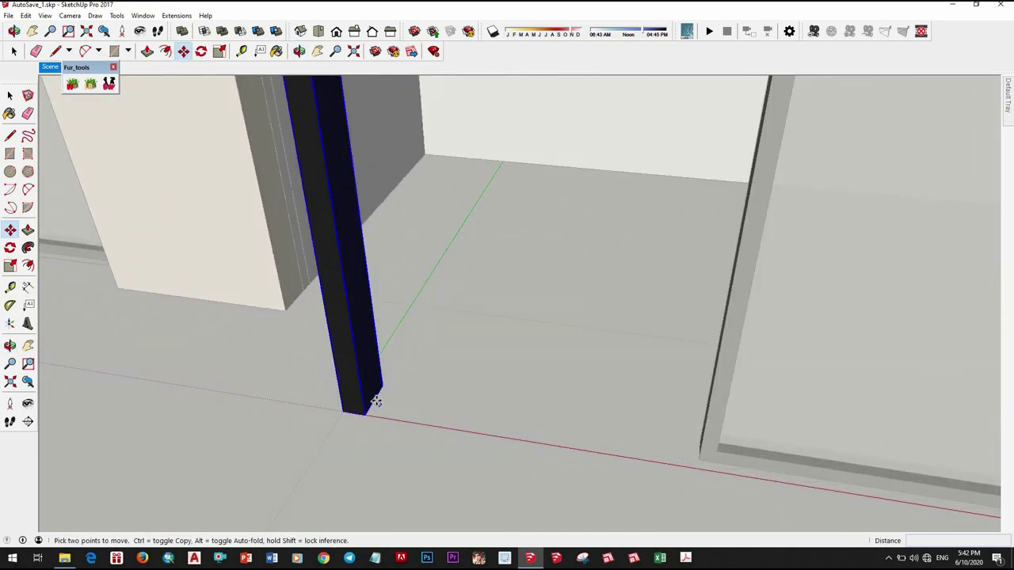
click(363, 412)
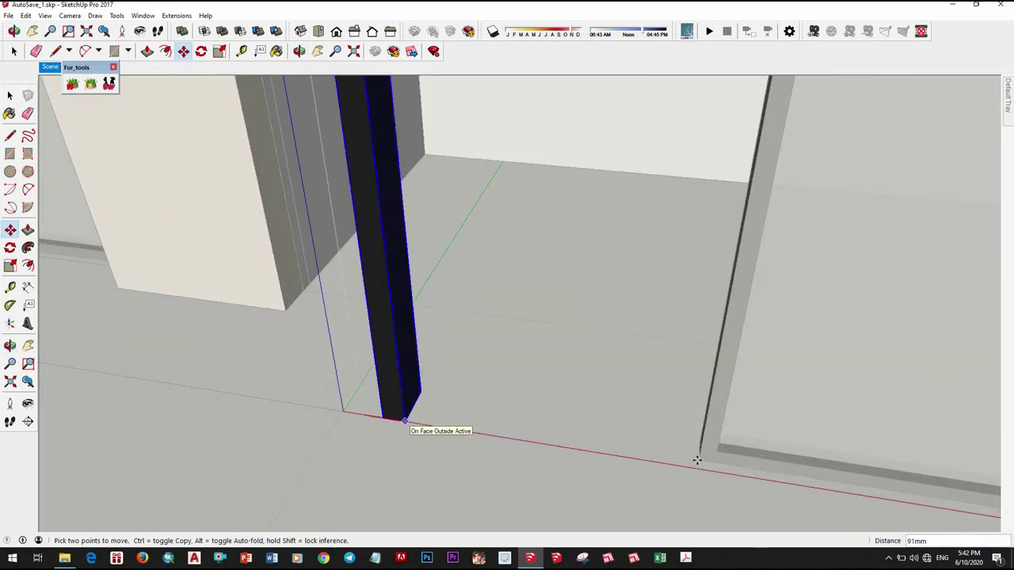
mouse_move(650, 436)
middle_down()
mouse_move(503, 388)
mouse_move(713, 298)
middle_up()
click(500, 417)
scroll(523, 415, down, 3)
key(space)
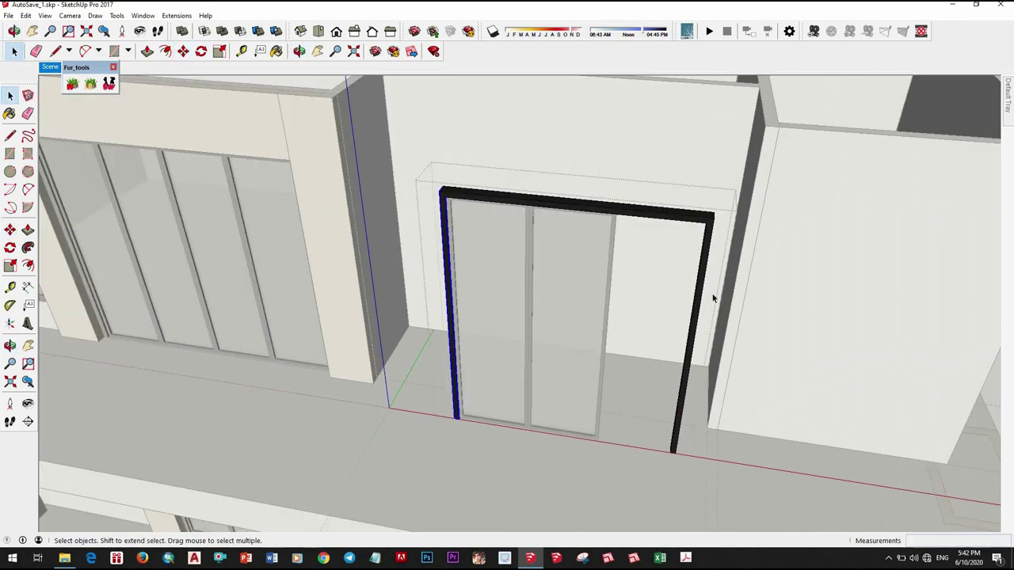
Move the right jamb inward against the door panels to narrow the frame
drag(665, 186, 767, 500)
scroll(650, 453, up, 3)
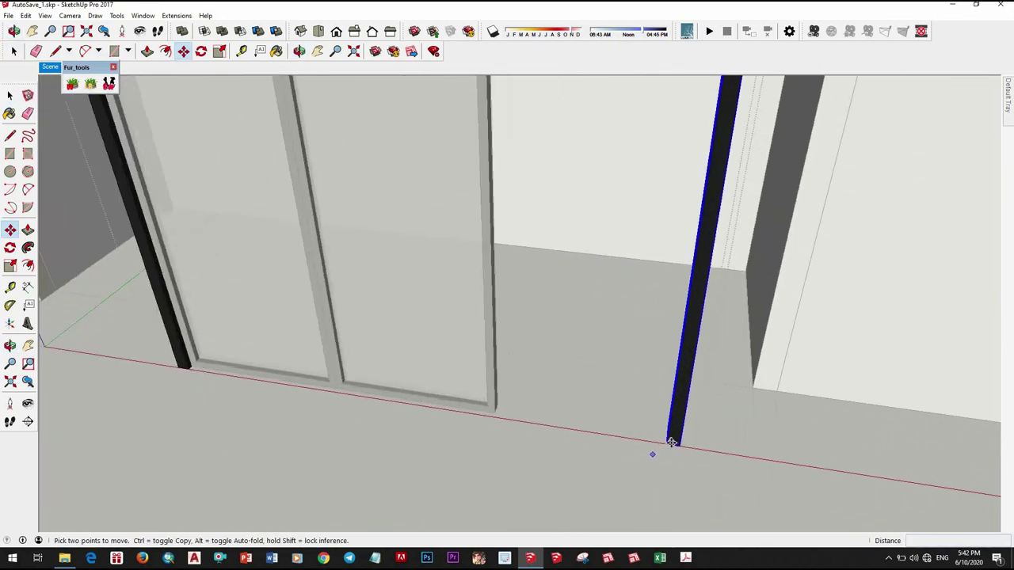
scroll(654, 452, up, 2)
click(672, 442)
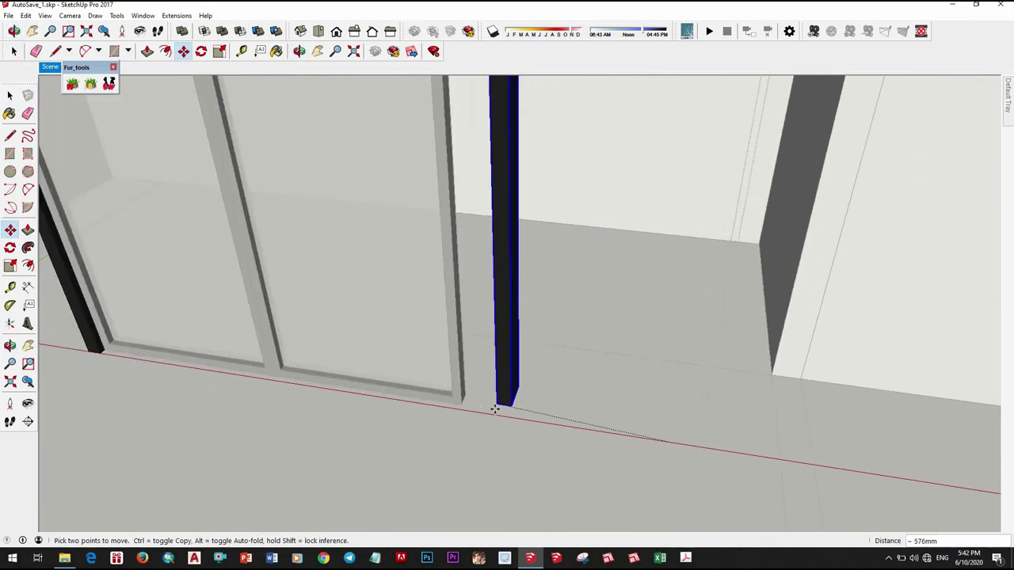
click(547, 436)
mouse_move(547, 437)
middle_down()
mouse_move(726, 455)
mouse_move(724, 446)
middle_up()
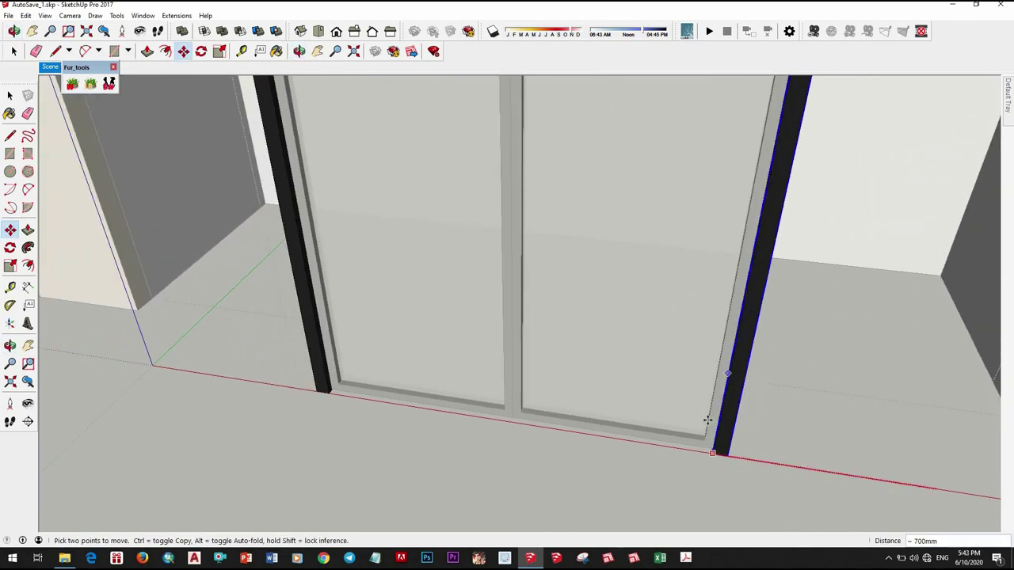
click(704, 419)
key(space)
scroll(694, 393, down, 5)
scroll(877, 282, down, 3)
scroll(878, 285, down, 2)
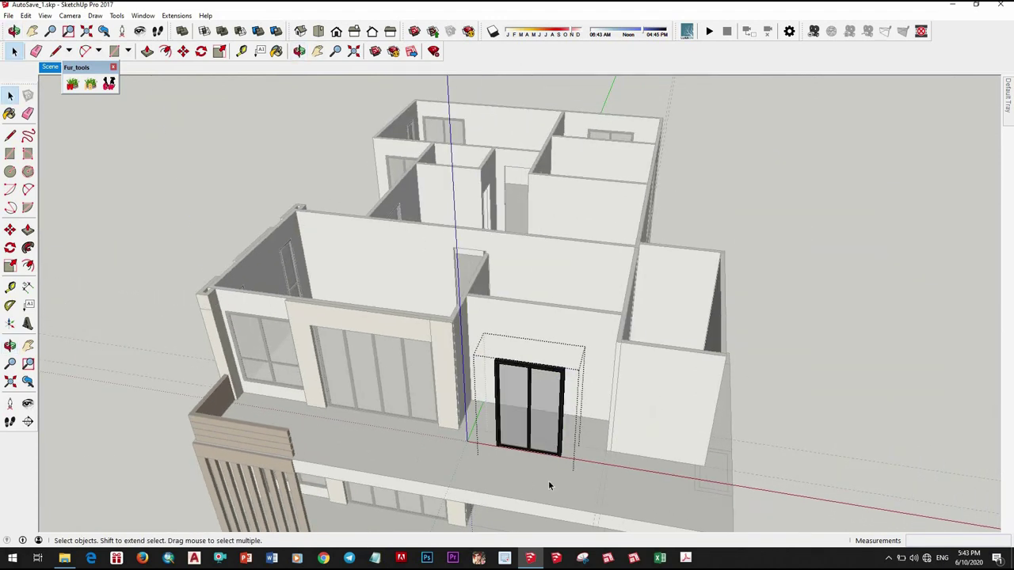
scroll(548, 485, up, 3)
Move the narrowed door by its top midpoint into the white wall
middle_drag(585, 425, 575, 419)
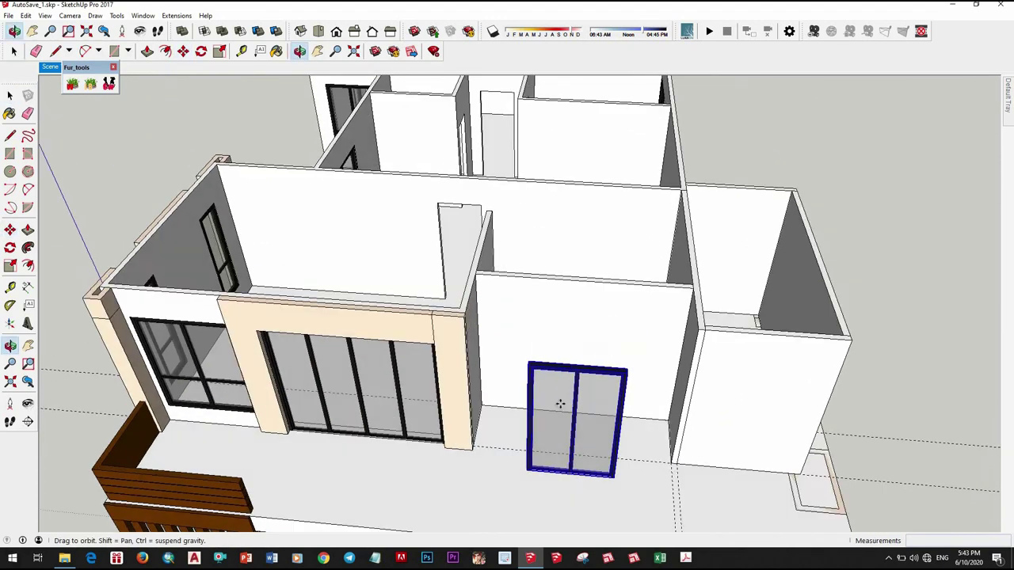
key(m)
scroll(533, 424, up, 5)
click(540, 414)
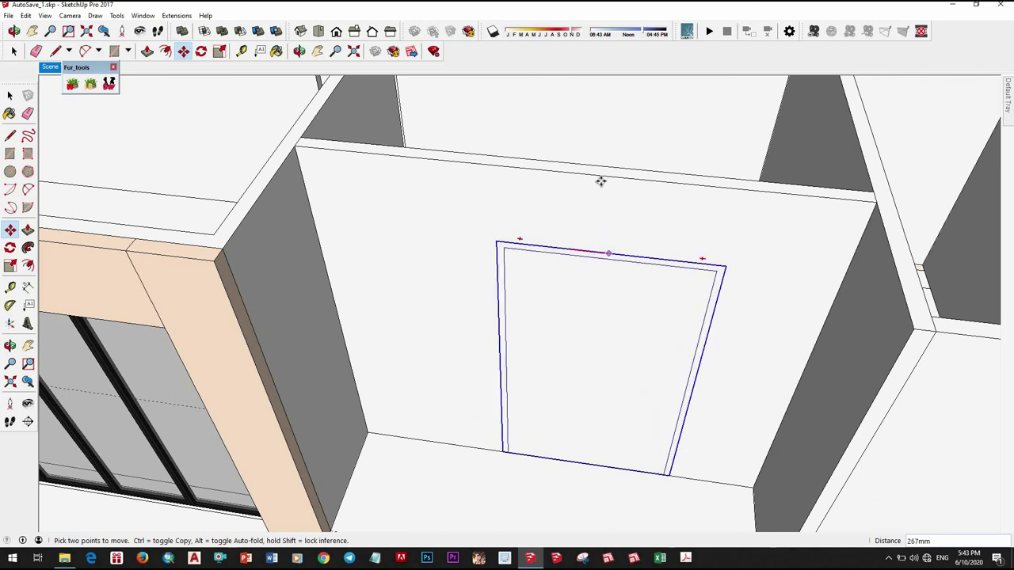
click(565, 171)
key(space)
scroll(616, 398, down, 5)
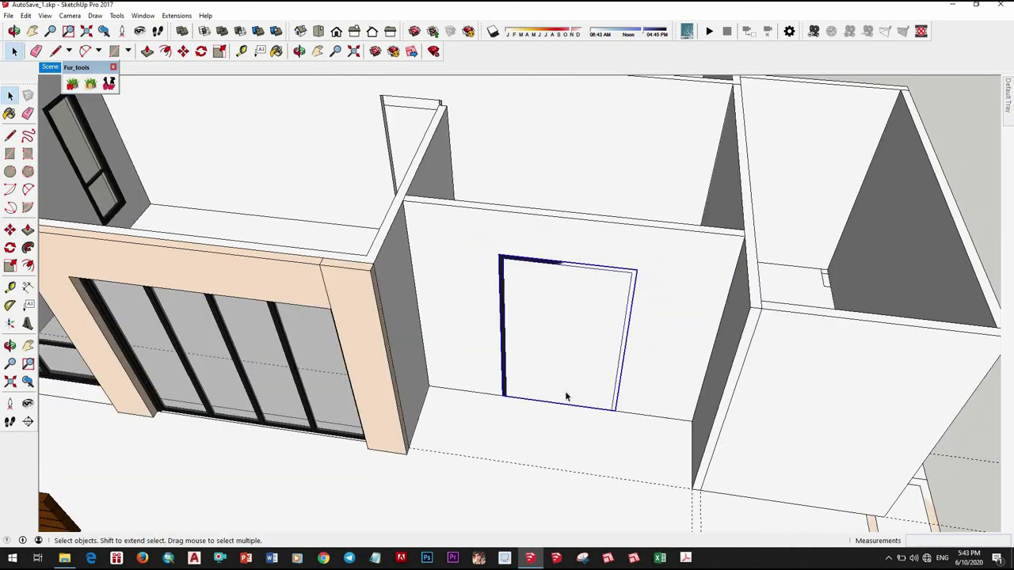
middle_drag(615, 399, 624, 310)
scroll(623, 313, up, 5)
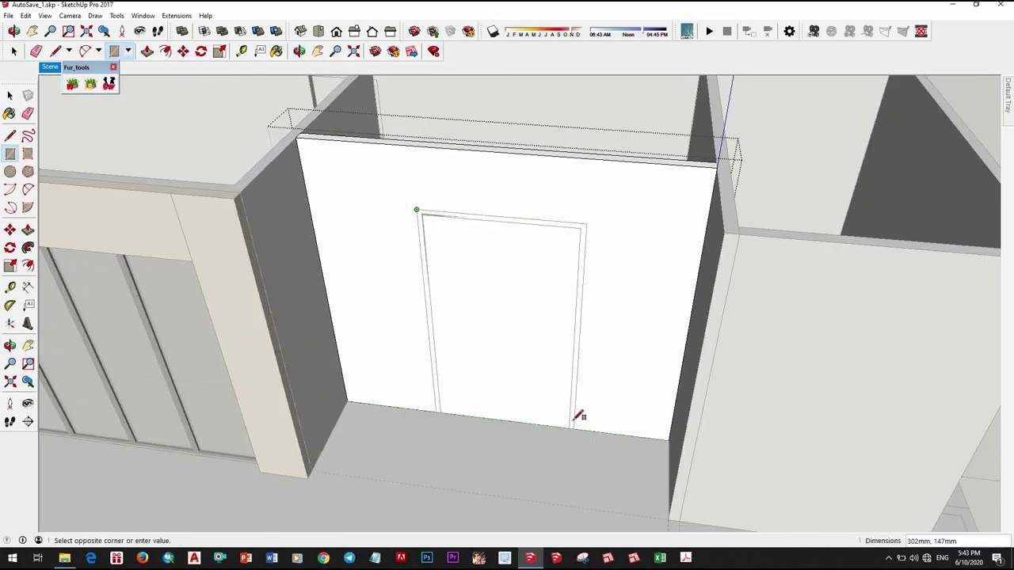
Push the door opening face 50mm back into the wall
key(p)
click(549, 294)
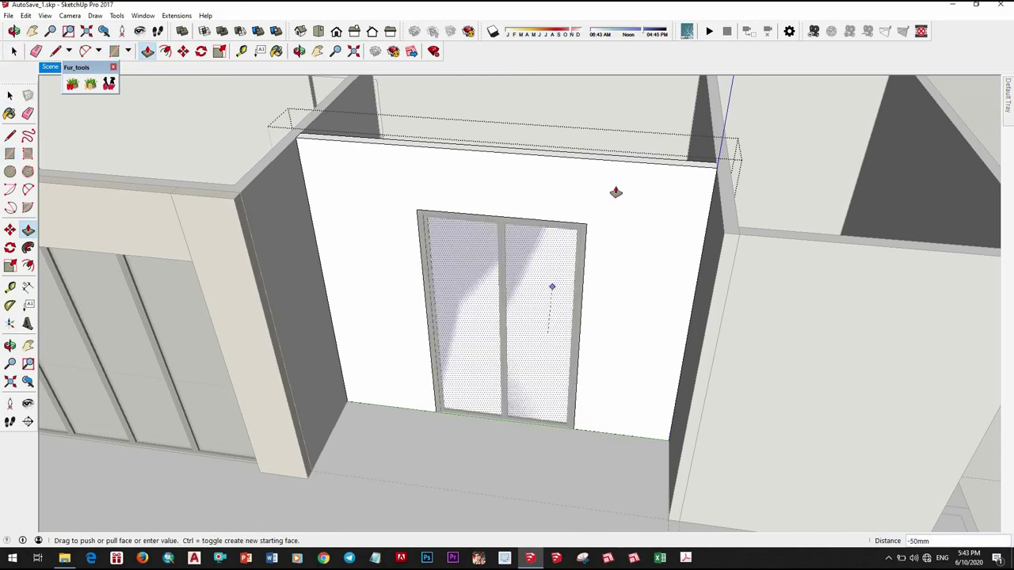
middle_drag(654, 328, 725, 302)
click(603, 343)
key(space)
scroll(604, 343, down, 5)
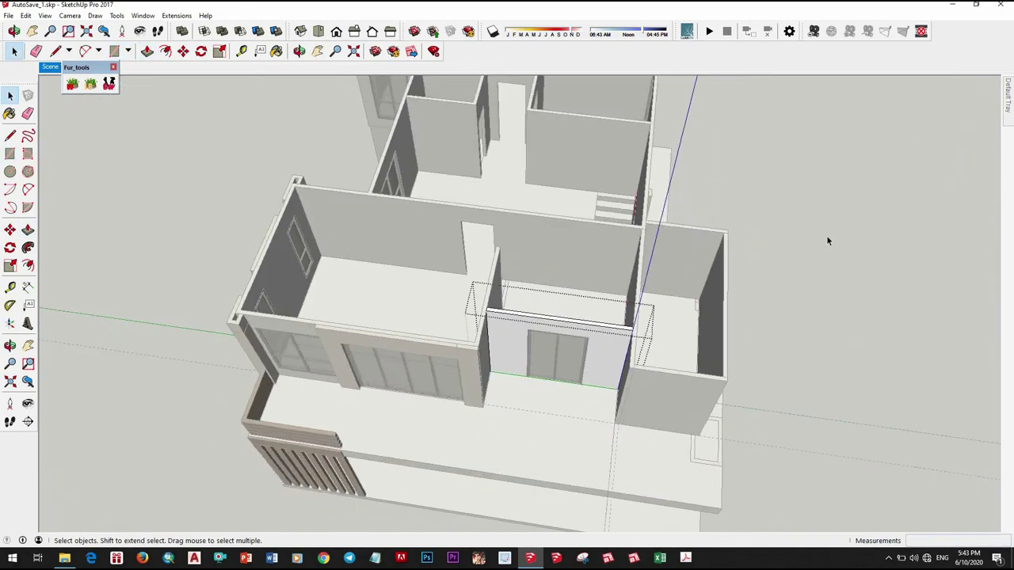
mouse_move(826, 235)
middle_down()
mouse_move(634, 135)
mouse_move(557, 299)
mouse_move(584, 253)
mouse_move(842, 233)
mouse_move(626, 311)
mouse_move(615, 336)
middle_up()
scroll(569, 323, up, 3)
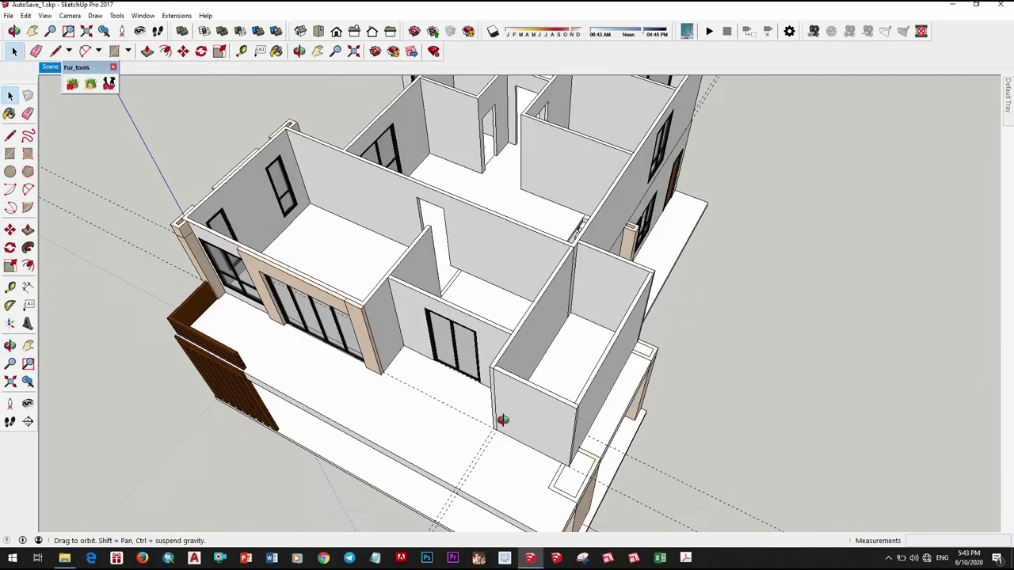
Orbit around the upper floor and balcony to the corner room, cancelling a started rectangle
middle_drag(624, 366, 548, 414)
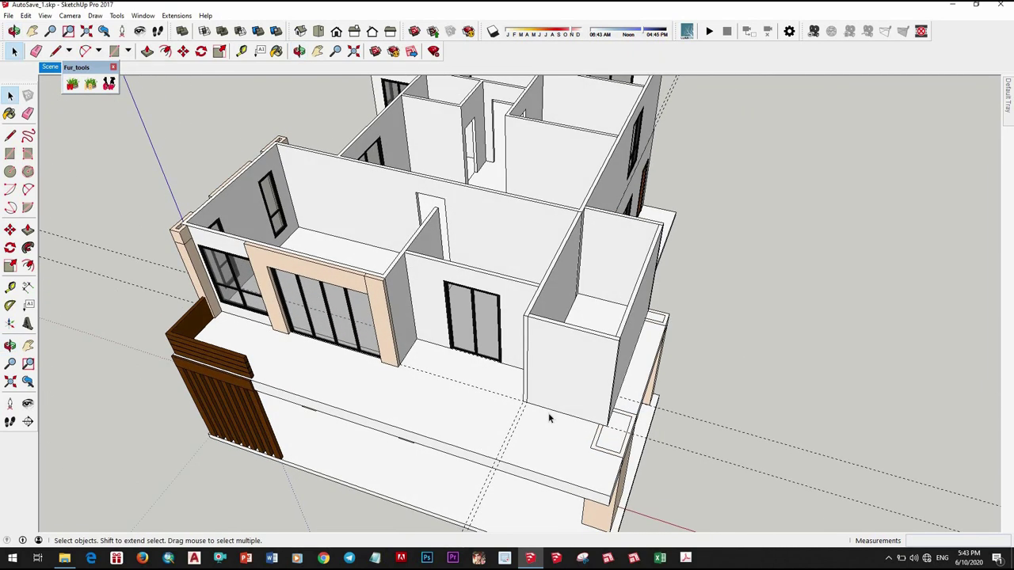
middle_drag(548, 417, 553, 366)
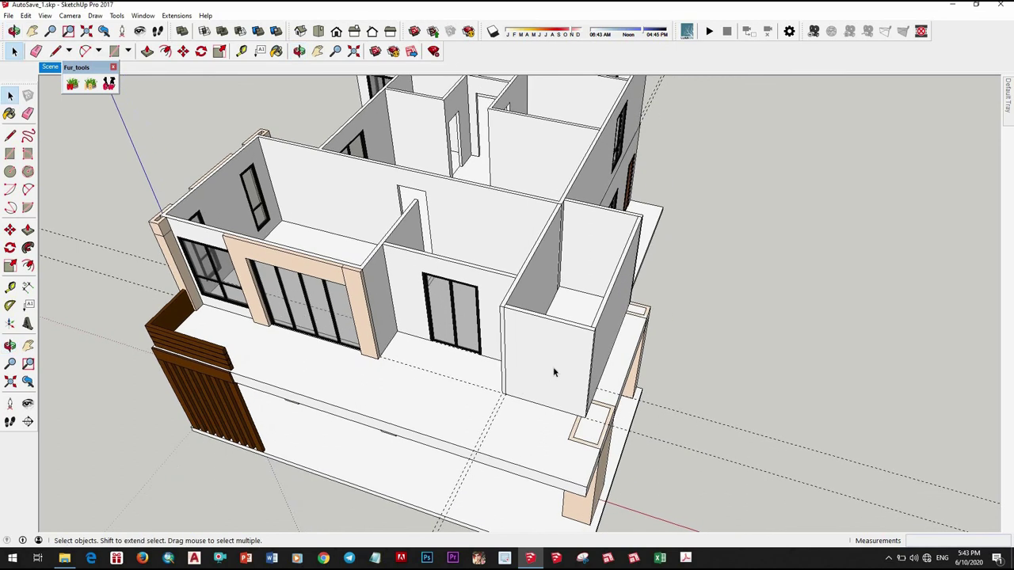
scroll(590, 372, up, 2)
scroll(619, 332, up, 2)
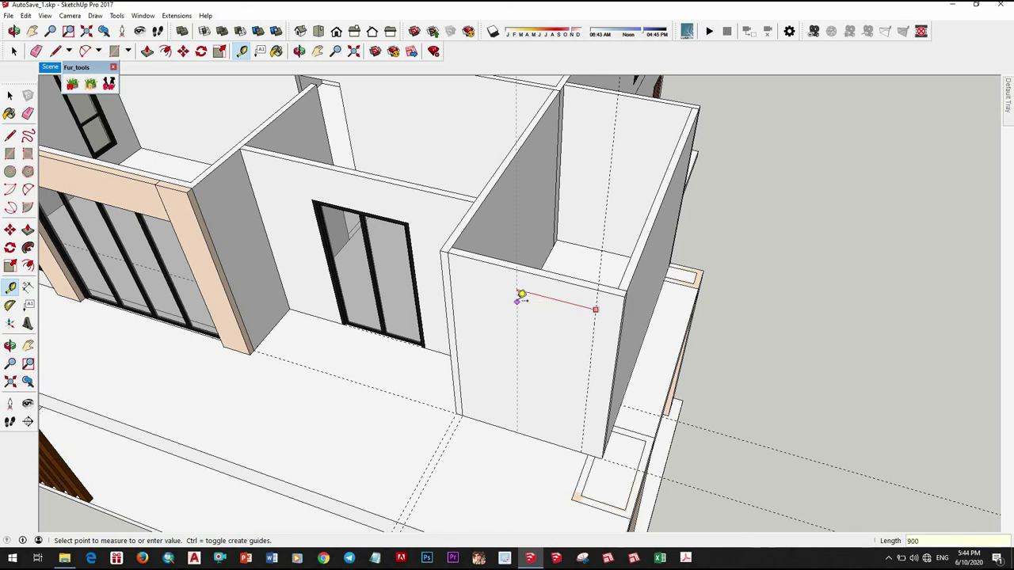
middle_drag(642, 229, 582, 315)
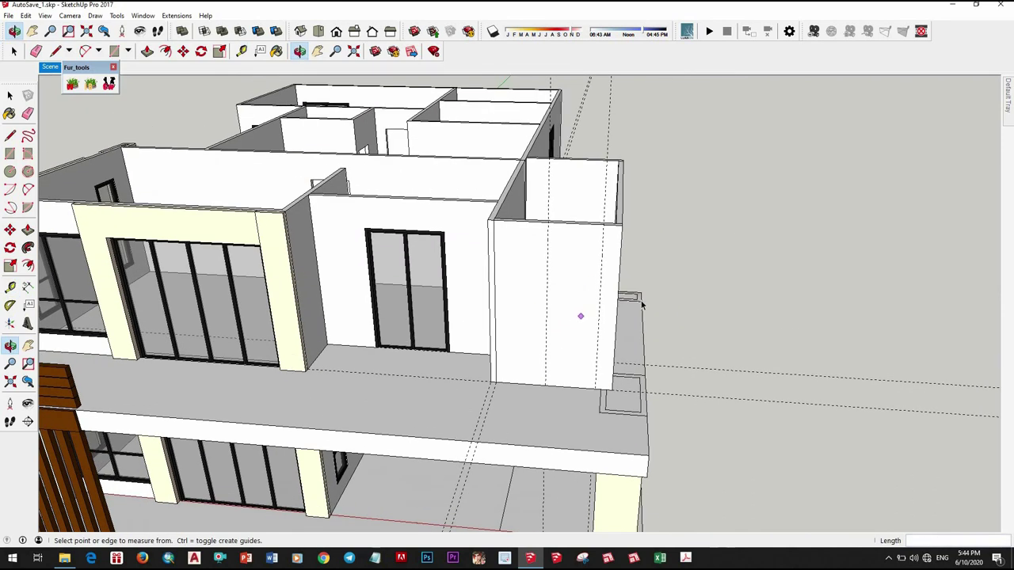
key(space)
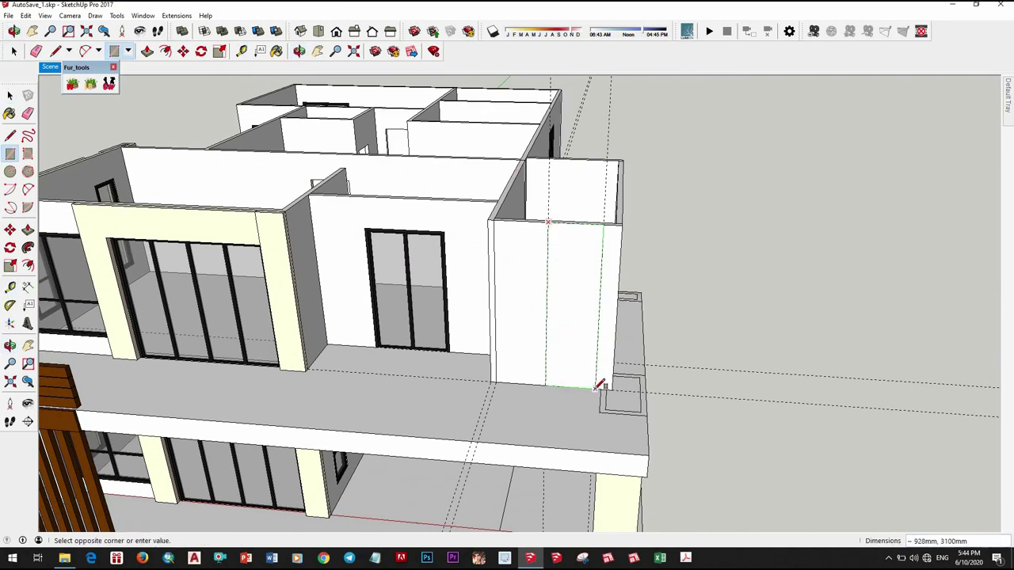
key(space)
scroll(592, 341, down, 5)
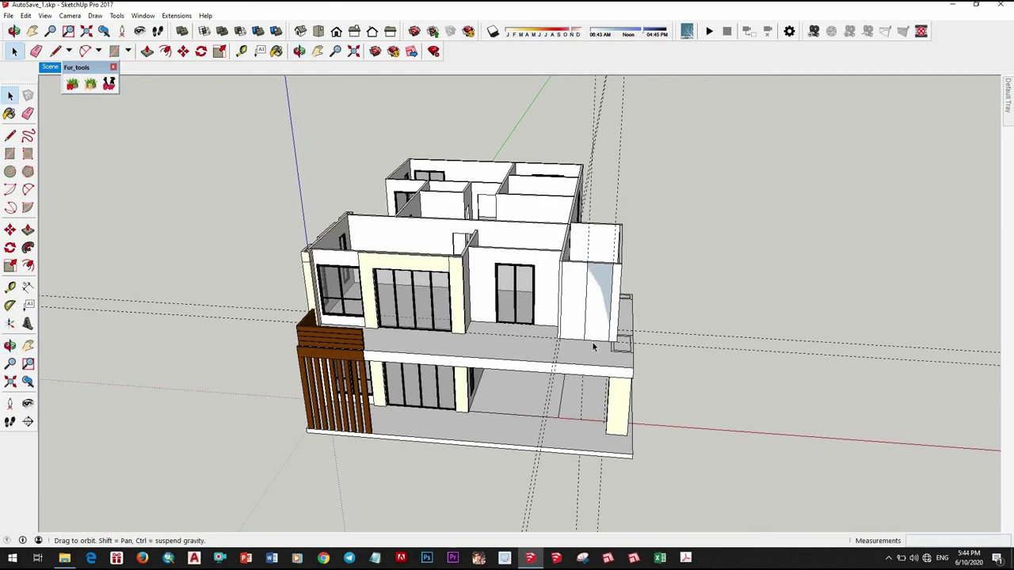
scroll(717, 308, up, 8)
mouse_move(717, 308)
middle_down()
mouse_move(364, 298)
mouse_move(634, 307)
middle_up()
Make the recessed strip face on the upper-floor box into a group
scroll(635, 307, up, 3)
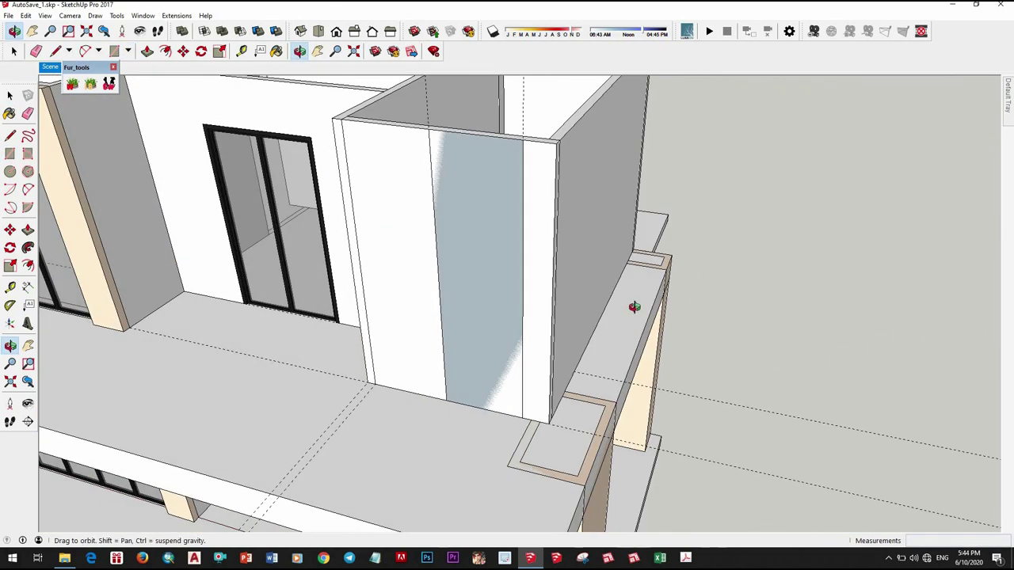
click(508, 288)
right_click(506, 283)
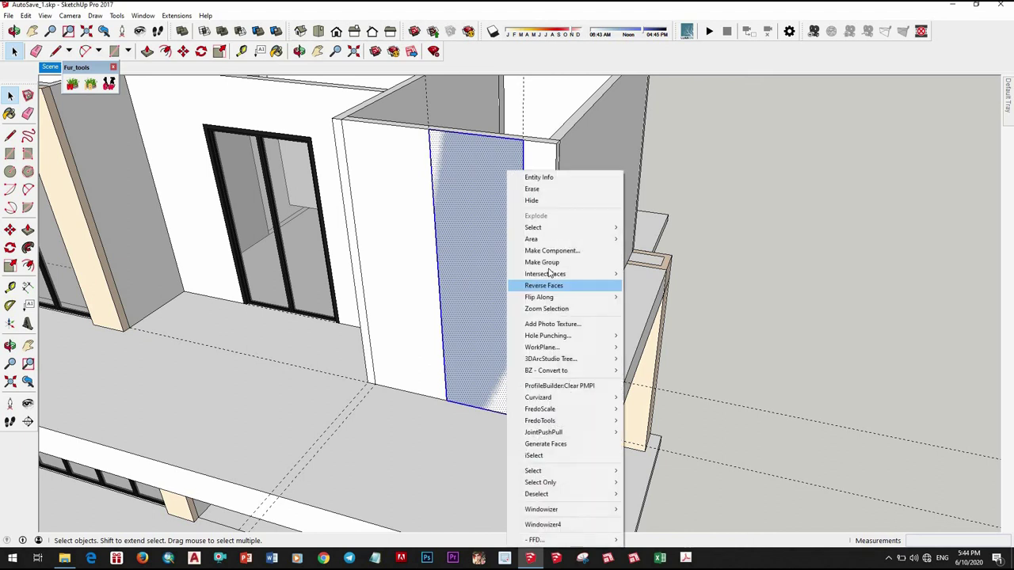
click(543, 262)
Zoom to the wall base and start the Tape Measure tool there
mouse_move(543, 262)
middle_down()
mouse_move(817, 275)
mouse_move(466, 371)
middle_up()
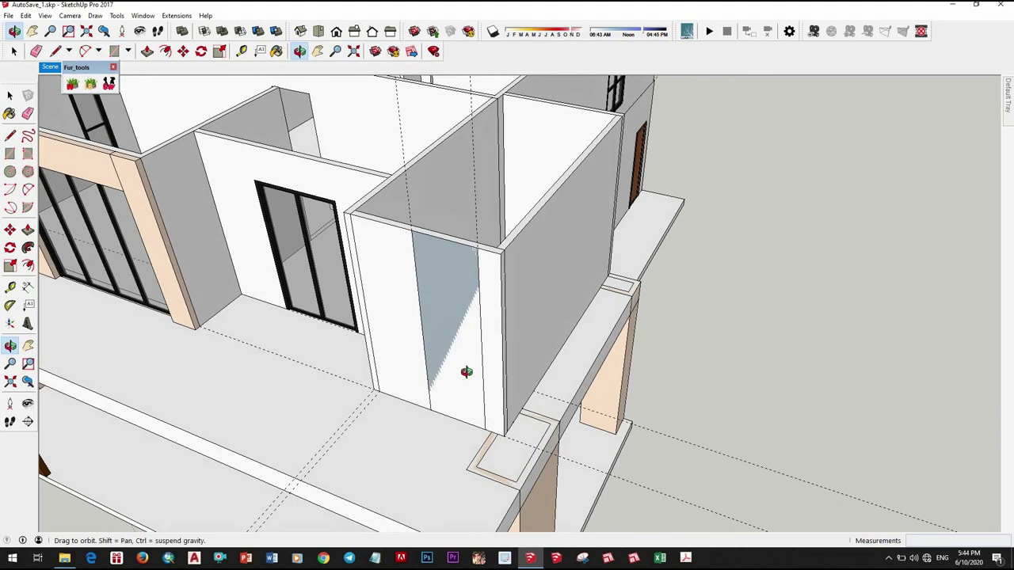
scroll(442, 408, up, 1)
scroll(447, 407, up, 3)
scroll(448, 408, up, 1)
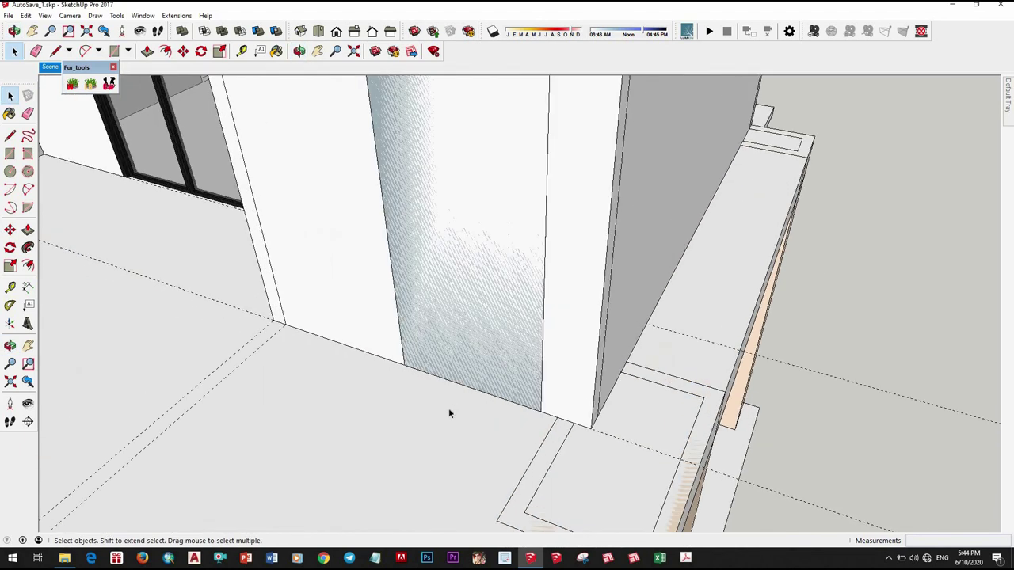
key(t)
scroll(509, 406, up, 1)
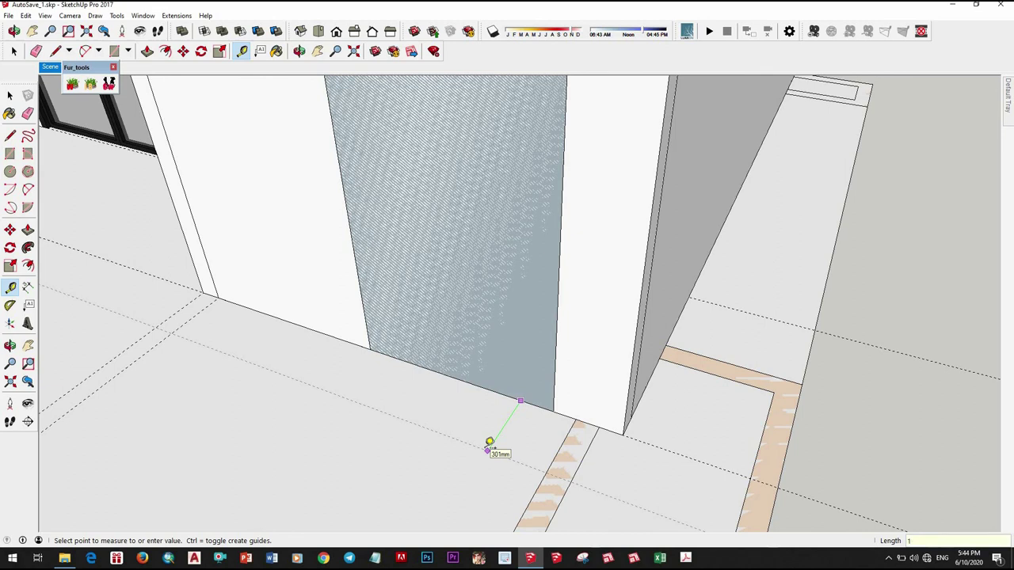
Set a 900mm guide and draw a rectangle along the strip's wall base
scroll(549, 412, down, 3)
scroll(443, 400, down, 2)
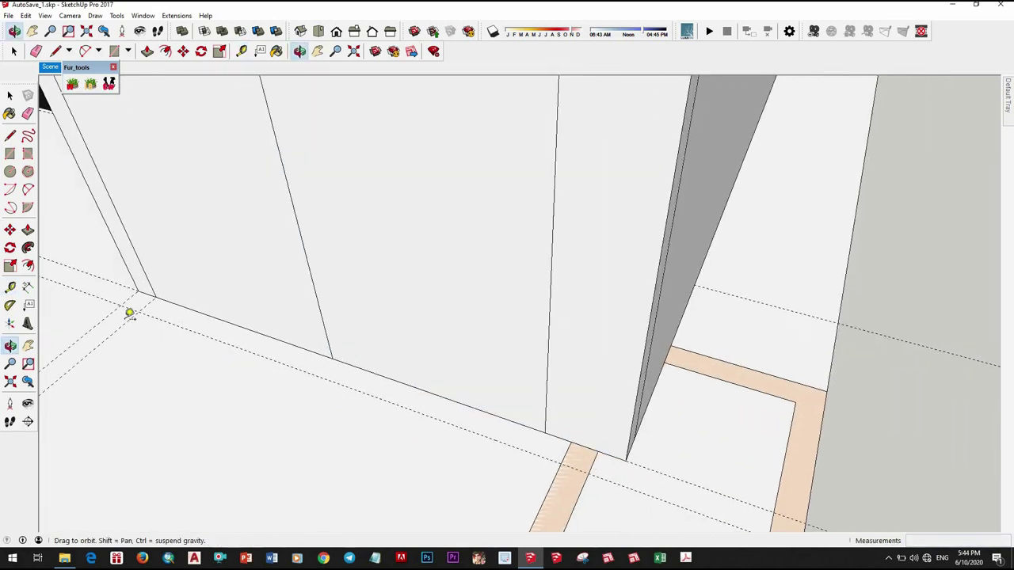
scroll(158, 332, up, 2)
text(900)
key(Return)
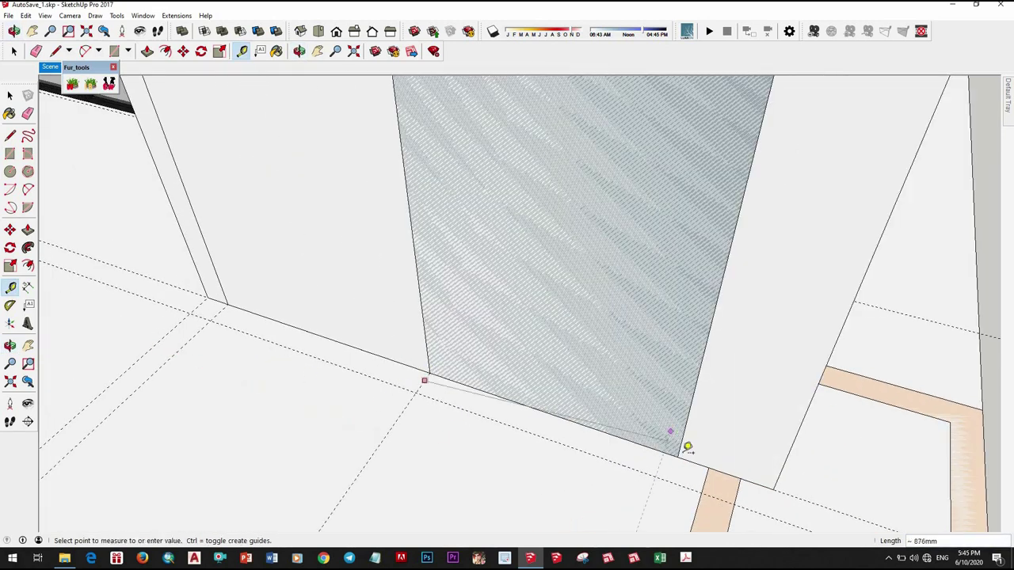
key(space)
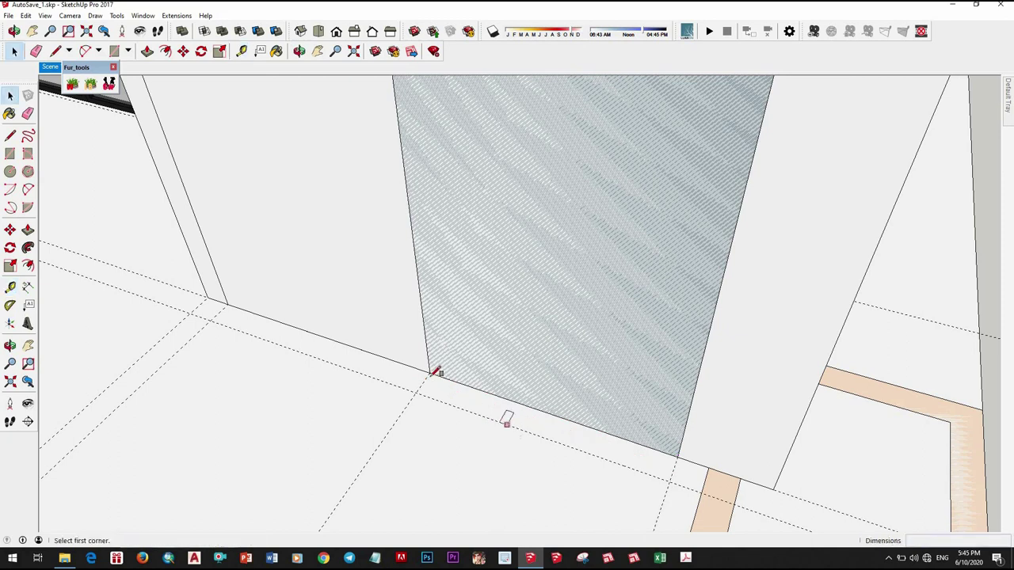
click(430, 370)
click(670, 479)
Push/pull the base rectangle up into a thin slab
key(space)
click(594, 442)
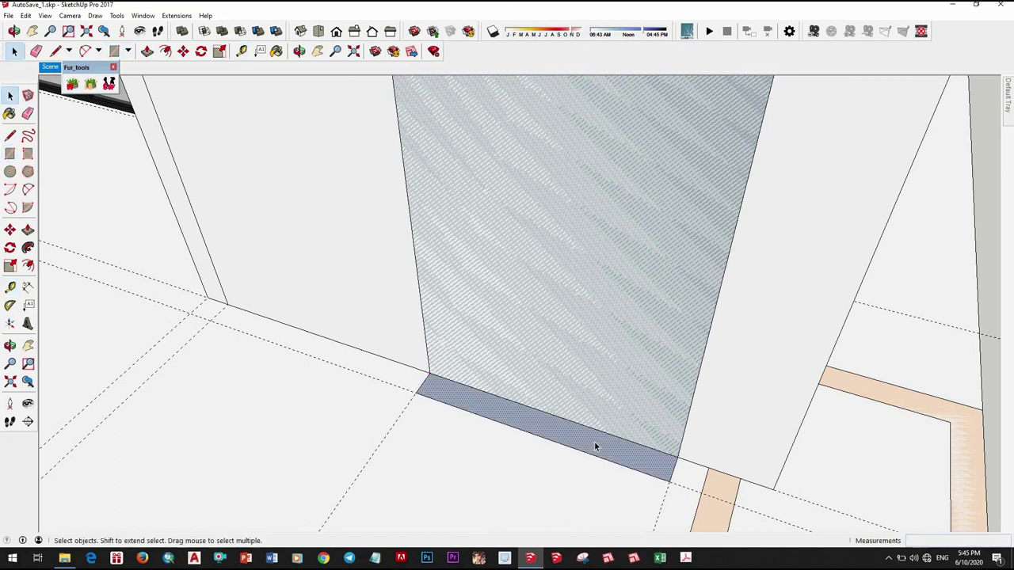
key(p)
click(594, 445)
text(3)
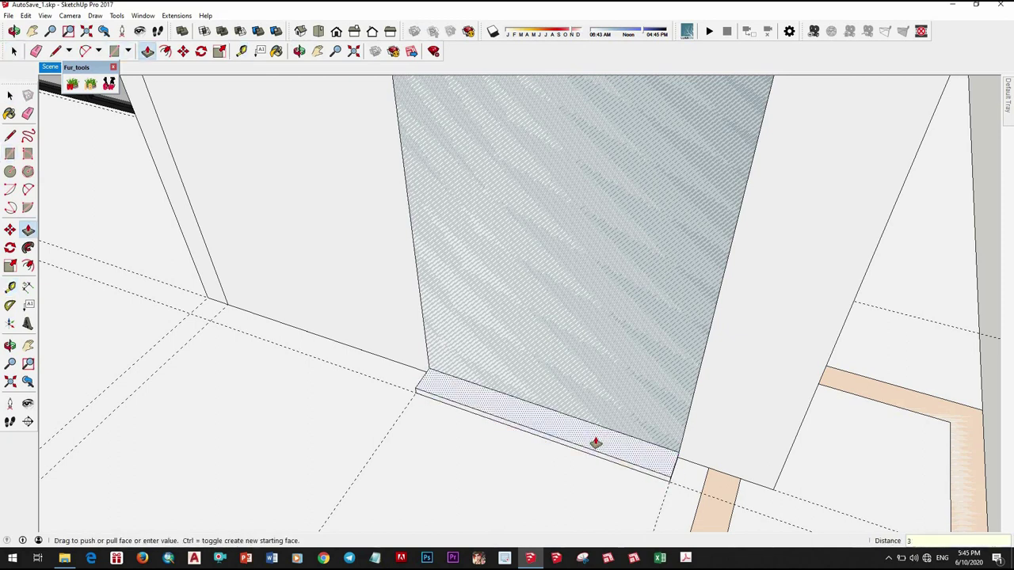
key(Return)
middle_drag(595, 443, 609, 460)
Turn the whole slab into a component
key(space)
triple_click(609, 460)
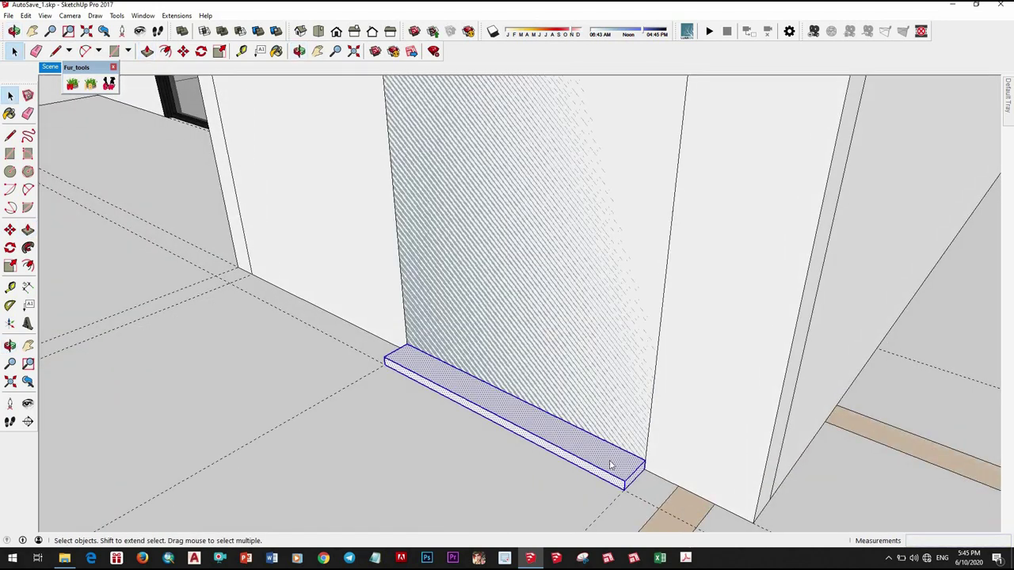
right_click(609, 460)
click(649, 152)
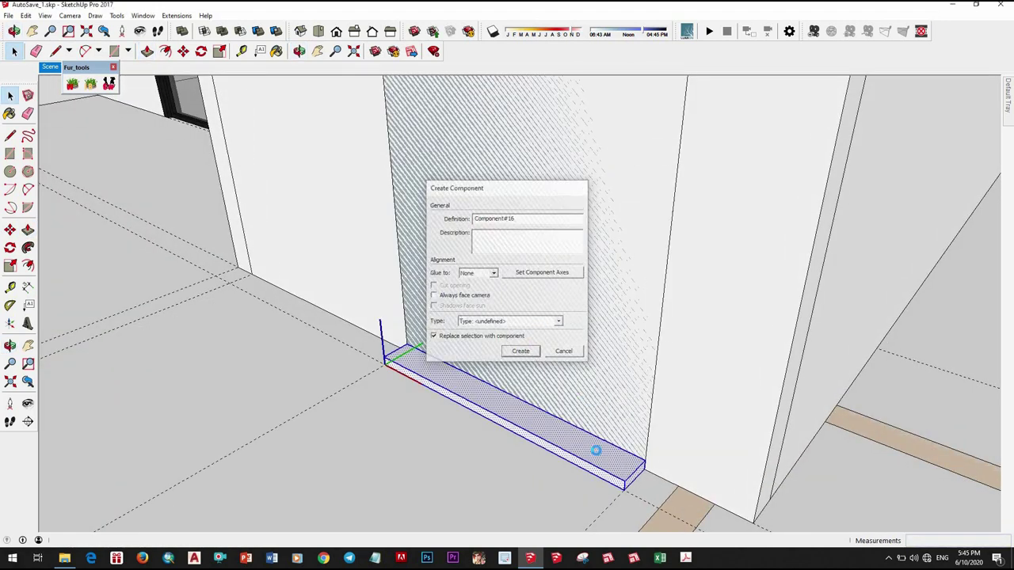
key(Return)
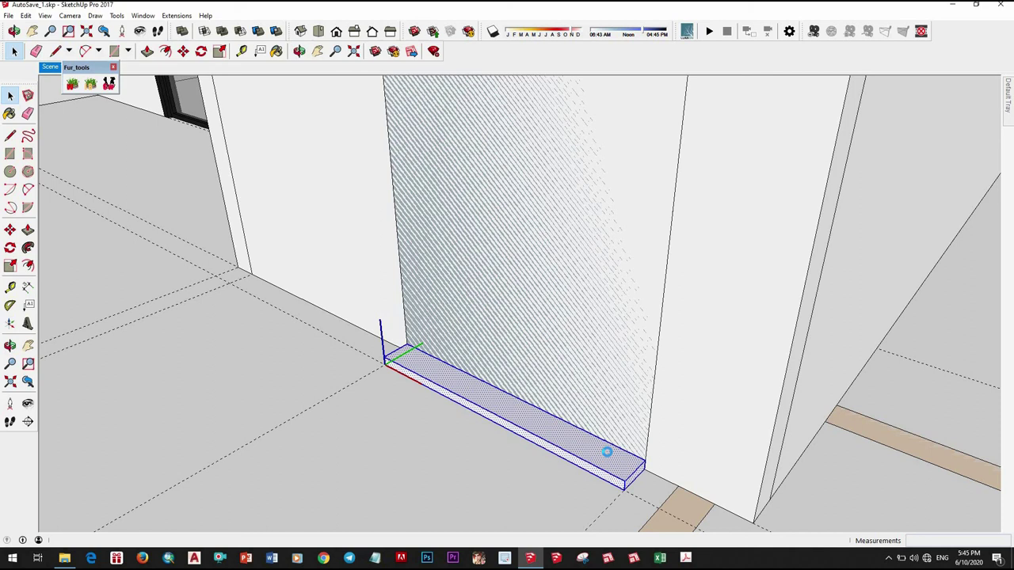
Lift the slab 3100mm up to the top of the wall
key(m)
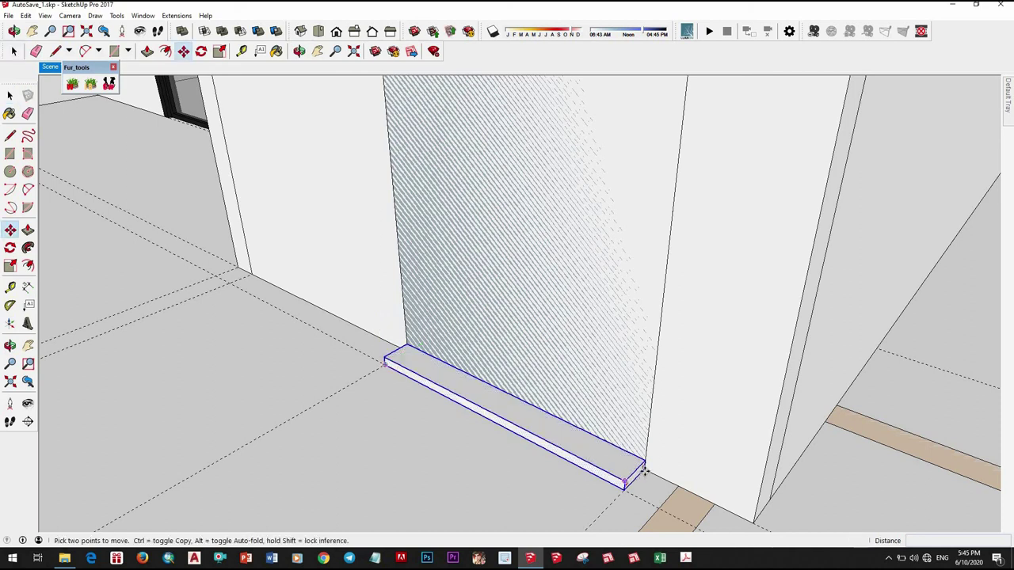
click(646, 467)
middle_drag(646, 467, 660, 238)
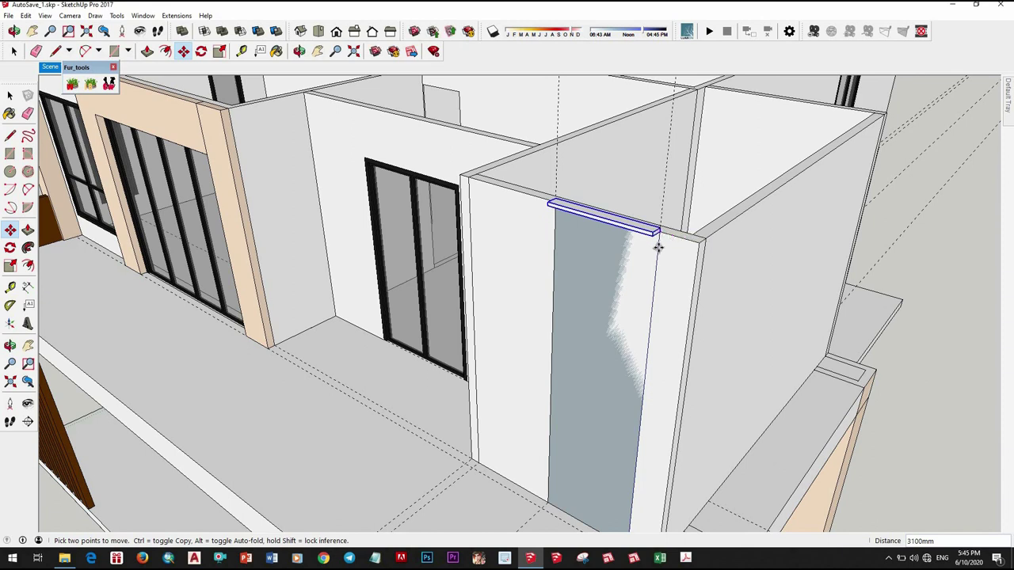
middle_drag(632, 291, 626, 277)
scroll(627, 275, up, 2)
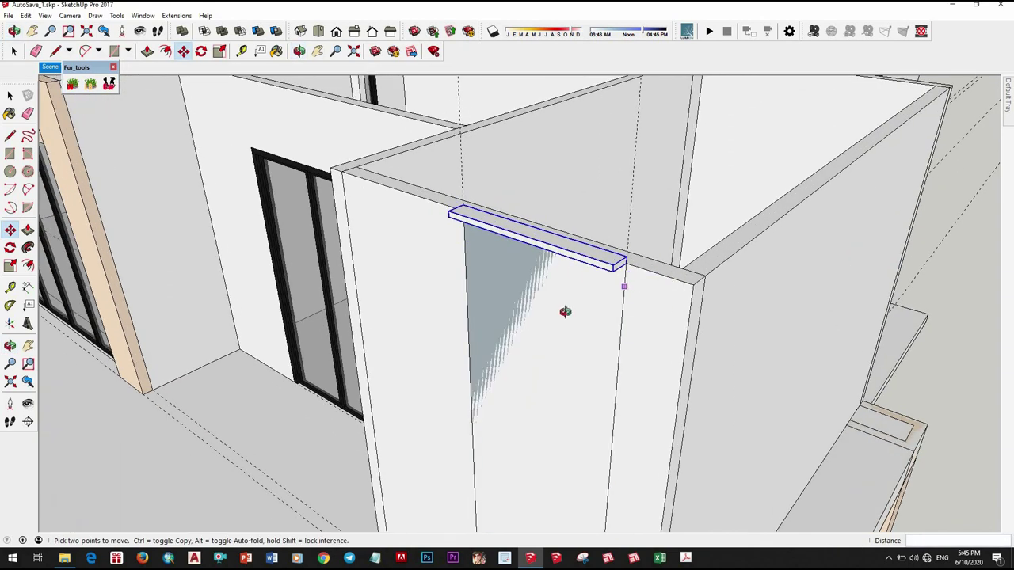
Rotate the raised slab to a 45° tilt
key(q)
middle_drag(565, 311, 544, 294)
scroll(587, 277, up, 2)
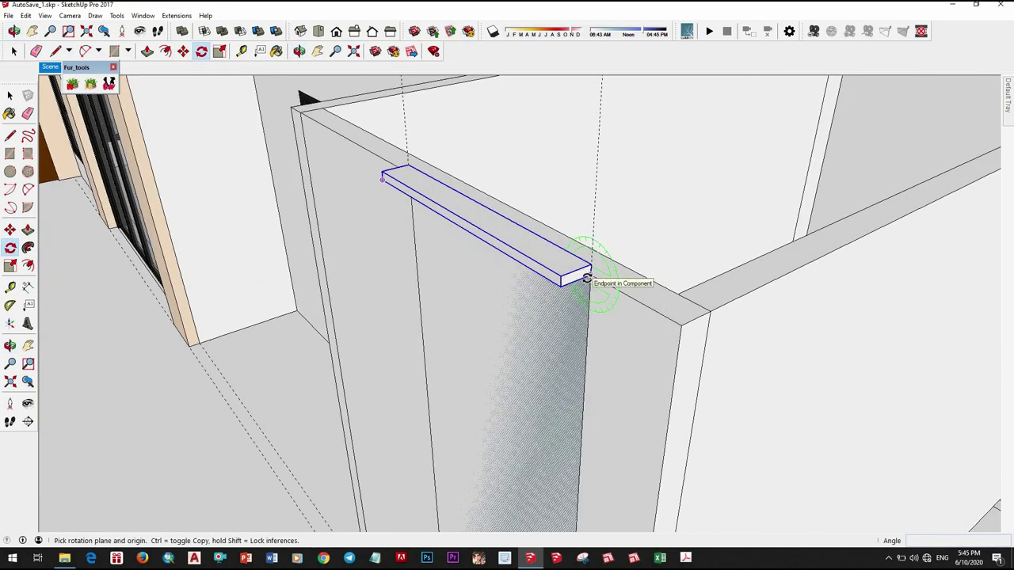
click(573, 283)
click(565, 285)
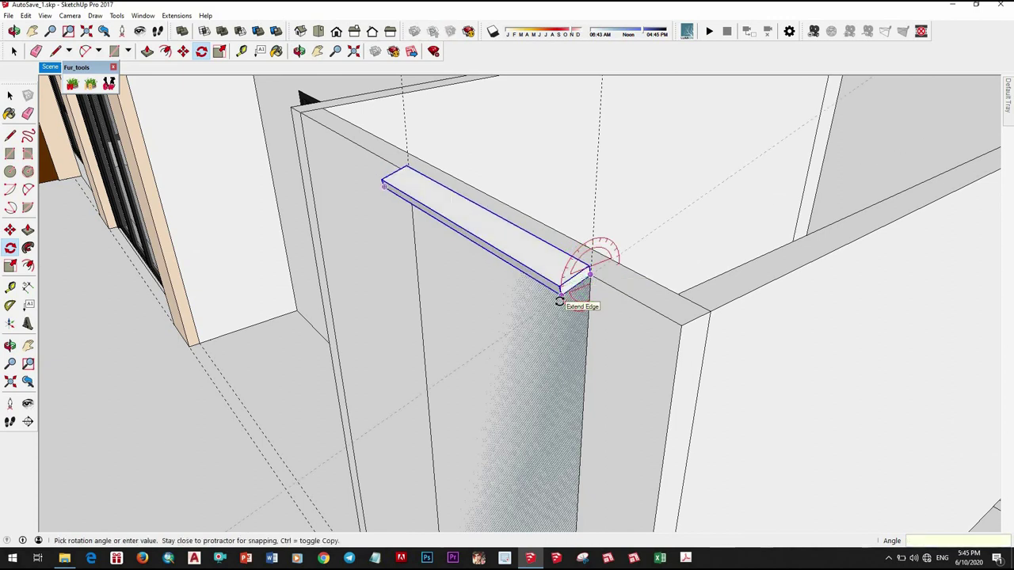
text(6)
click(548, 342)
mouse_move(572, 230)
middle_down()
mouse_move(572, 154)
mouse_move(480, 190)
mouse_move(517, 269)
mouse_move(512, 290)
middle_up()
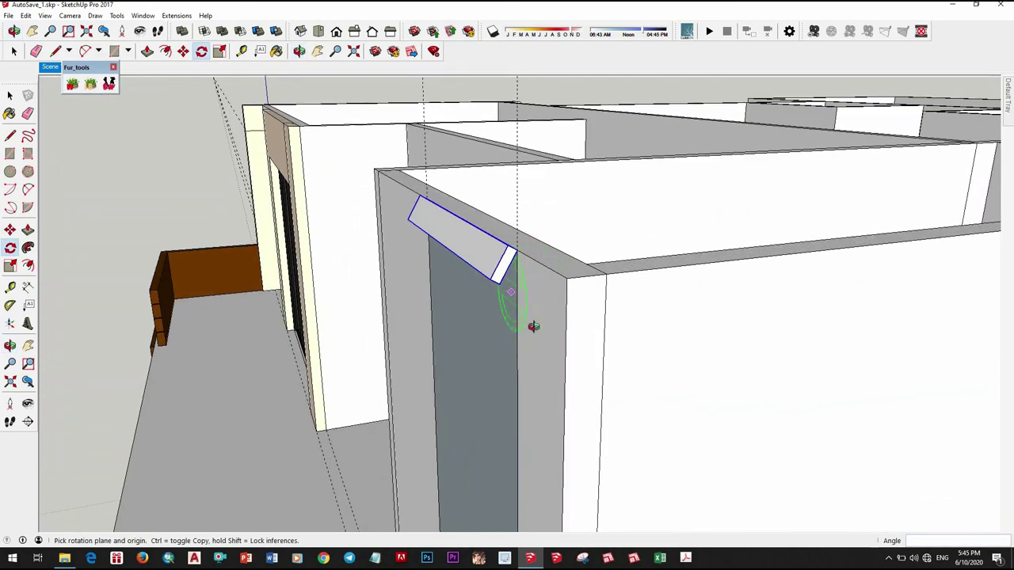
middle_drag(532, 324, 561, 346)
middle_drag(557, 305, 566, 302)
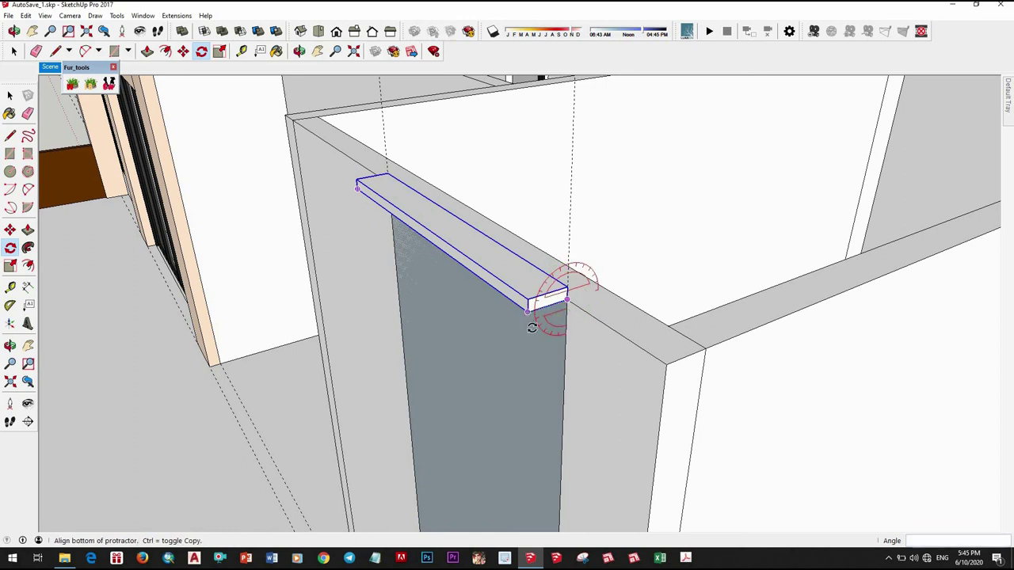
click(531, 315)
click(532, 330)
mouse_move(532, 330)
middle_down()
mouse_move(554, 198)
mouse_move(527, 217)
mouse_move(520, 261)
mouse_move(507, 261)
mouse_move(506, 387)
mouse_move(507, 285)
middle_up()
key(space)
Copy the tilted slab down to the base of the recessed strip
key(m)
key(ctrl)
click(506, 261)
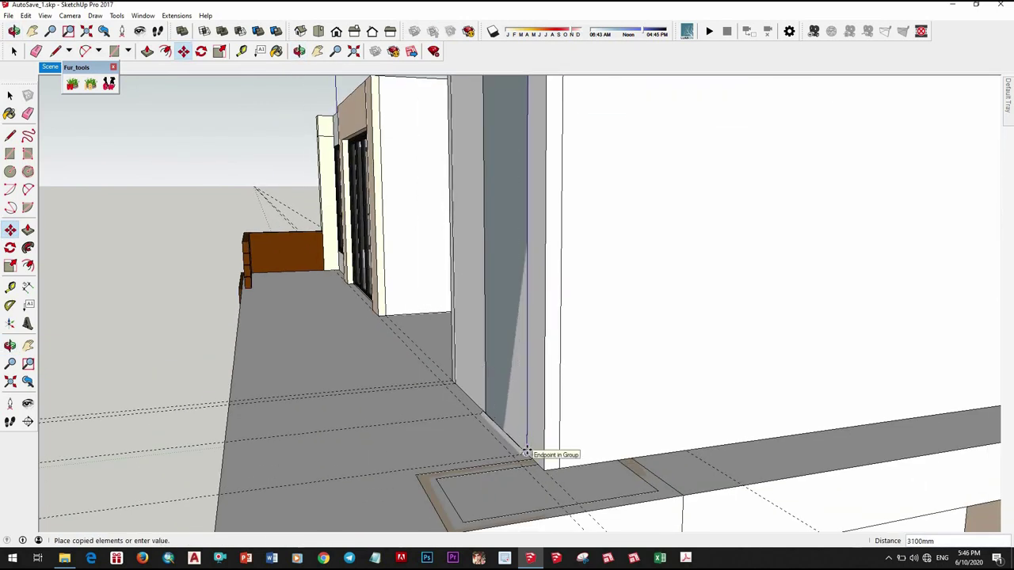
click(526, 452)
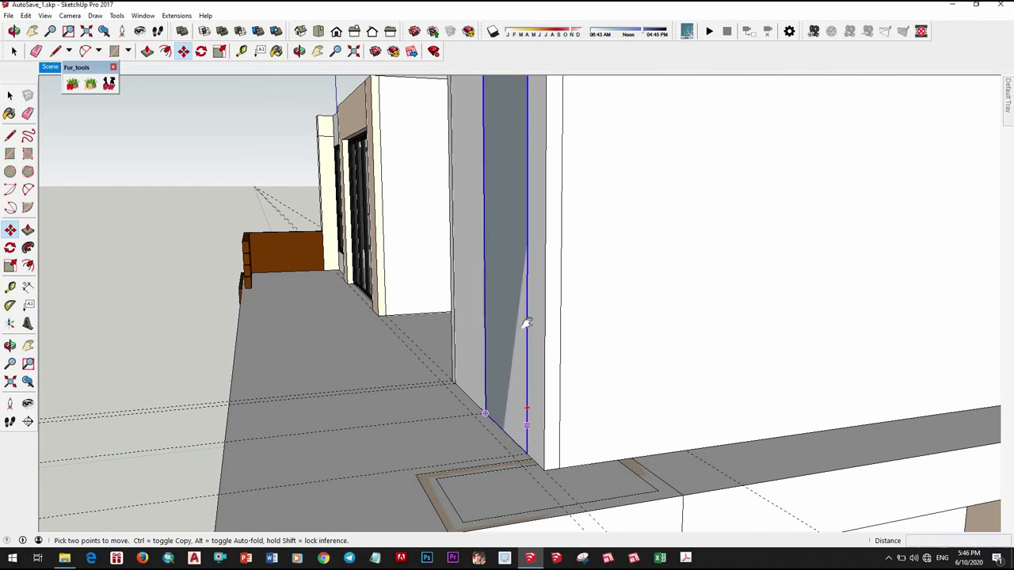
shift+middle_drag(514, 175, 514, 249)
click(514, 250)
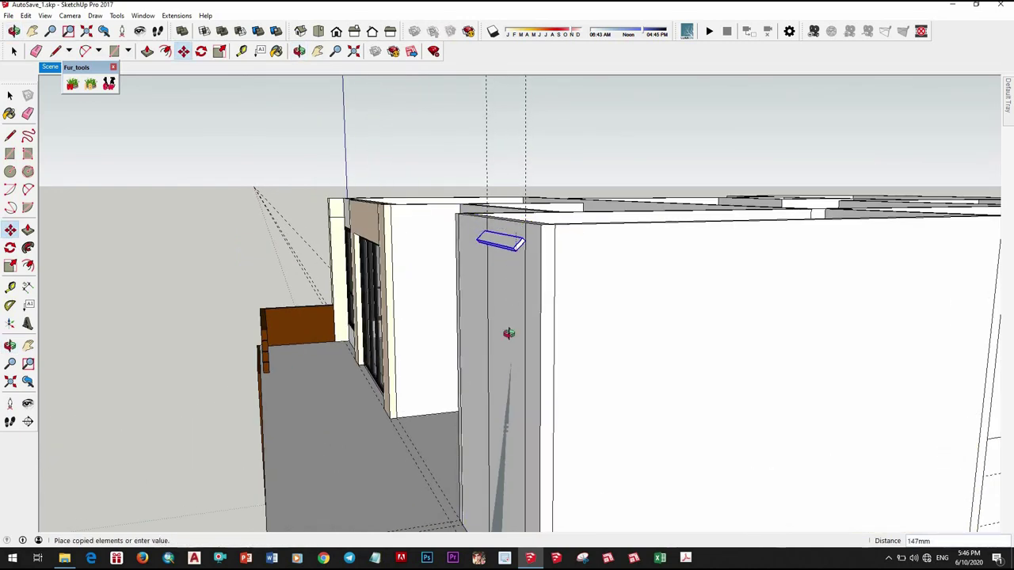
shift+middle_drag(509, 332, 498, 261)
scroll(514, 448, up, 2)
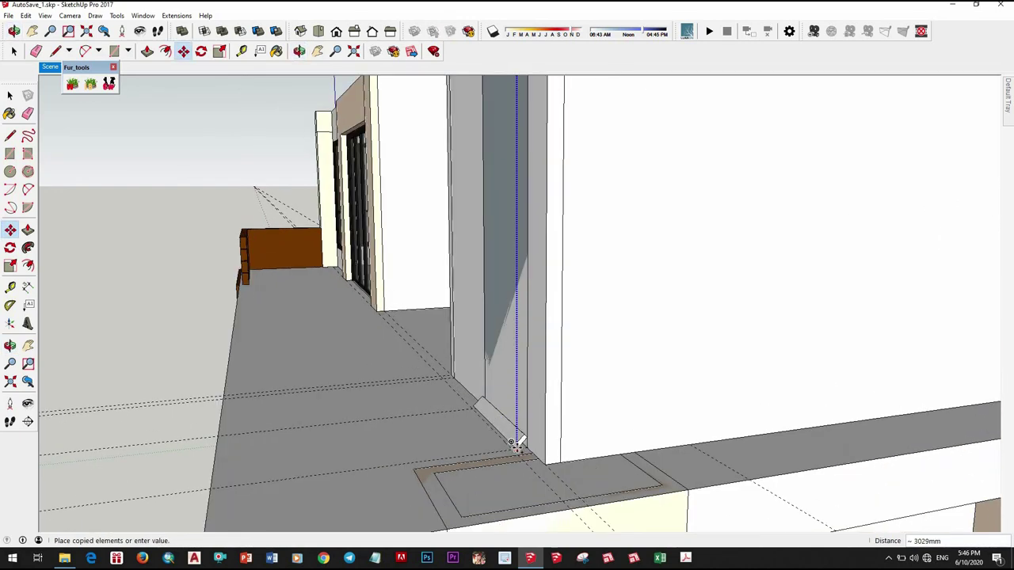
scroll(515, 445, up, 2)
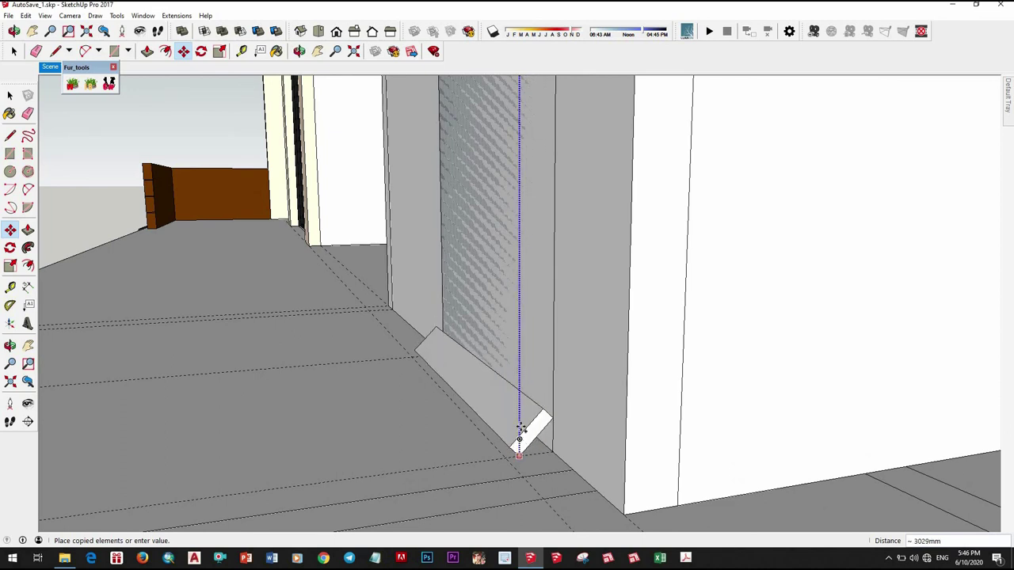
click(519, 419)
scroll(519, 411, down, 3)
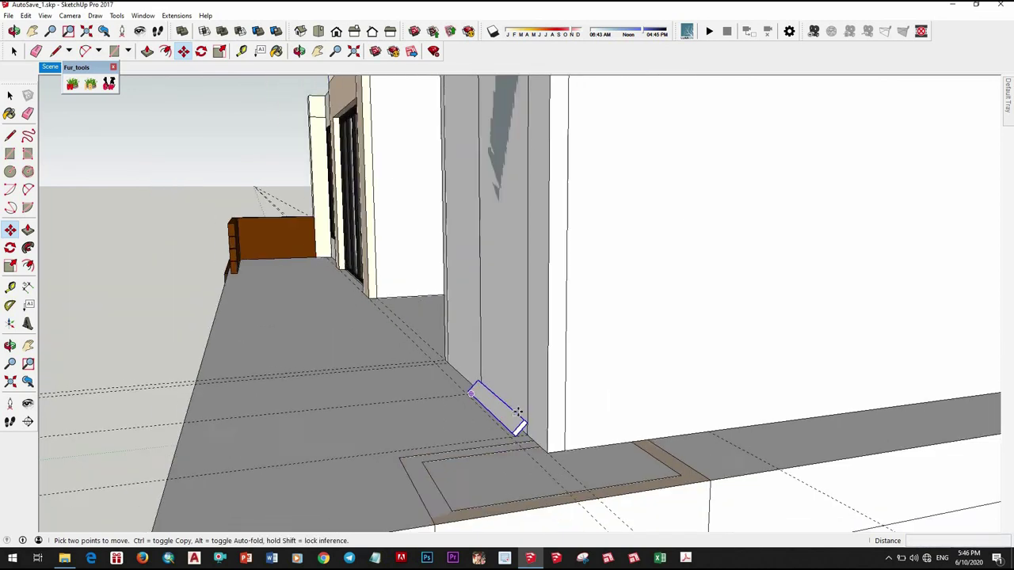
middle_drag(520, 412, 519, 365)
scroll(518, 359, up, 2)
text(/50)
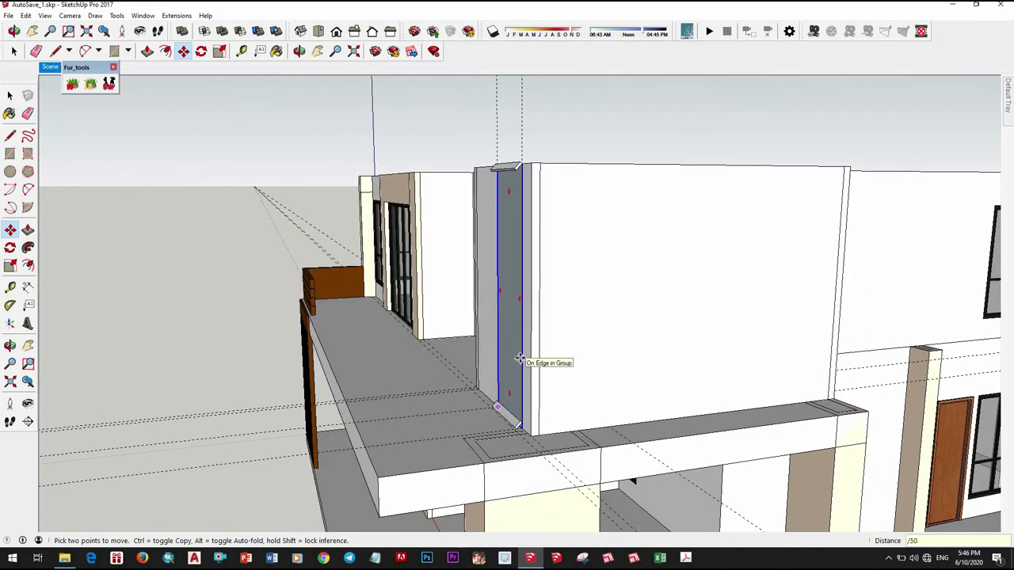
Array evenly spaced slab copies between the two slabs to form the louvers
key(Return)
scroll(539, 396, up, 5)
mouse_move(649, 276)
middle_down()
mouse_move(563, 385)
mouse_move(602, 396)
middle_up()
scroll(563, 385, down, 2)
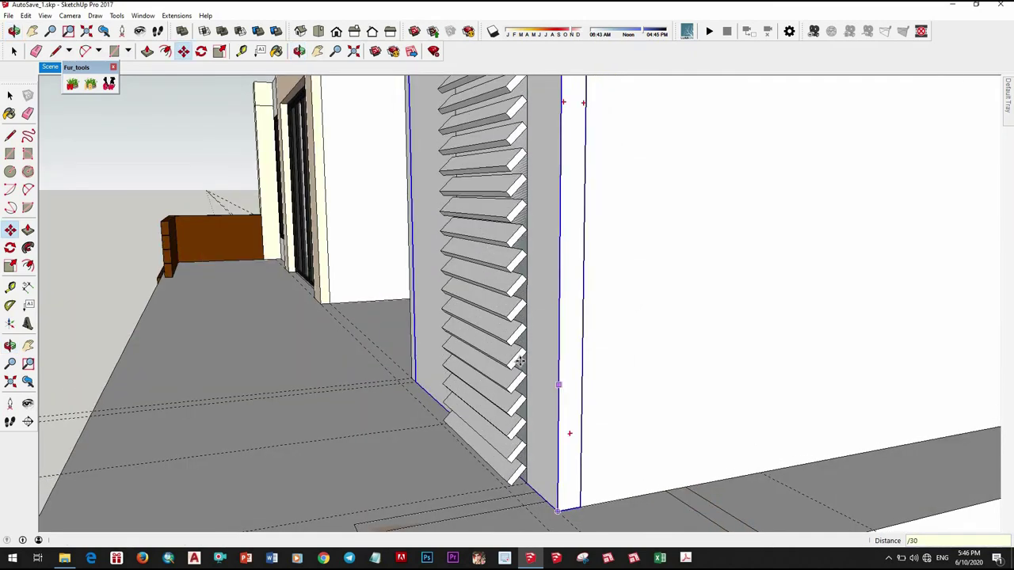
scroll(602, 396, down, 3)
scroll(808, 441, up, 3)
middle_drag(807, 441, 824, 358)
scroll(828, 358, down, 2)
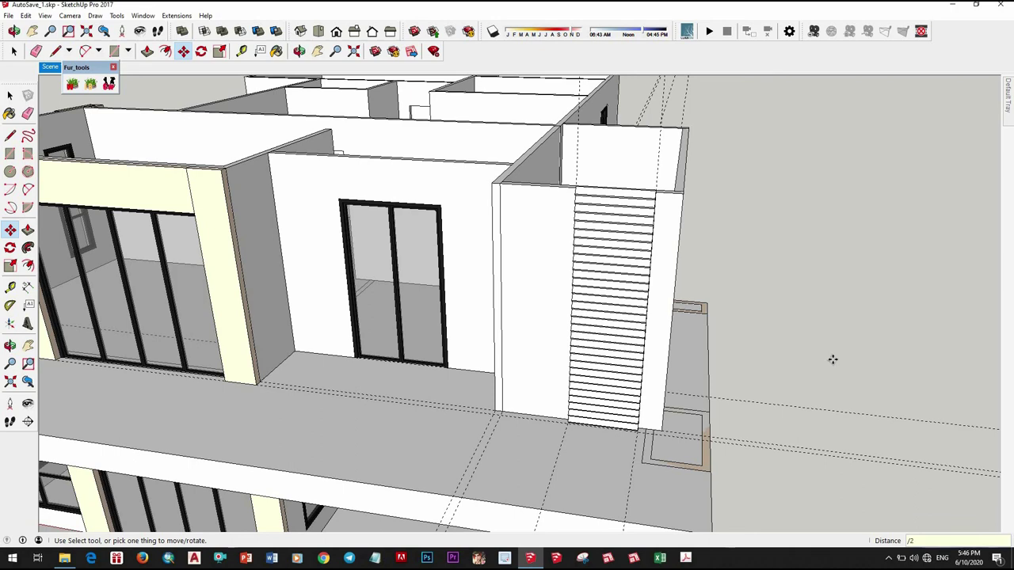
middle_drag(527, 308, 441, 278)
scroll(433, 269, up, 3)
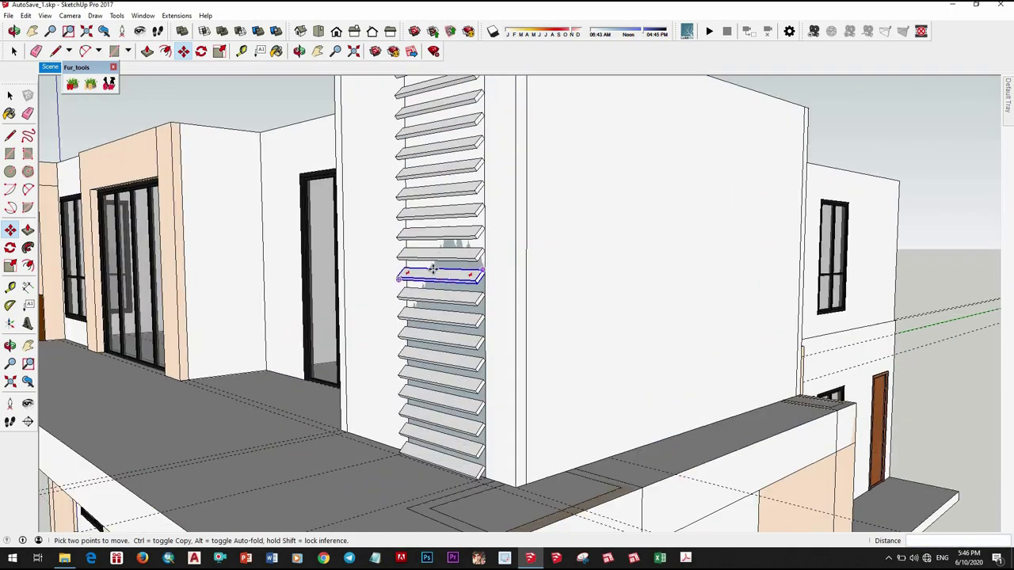
scroll(433, 269, down, 3)
mouse_move(887, 294)
middle_down()
mouse_move(440, 299)
mouse_move(500, 350)
middle_up()
text(/25)
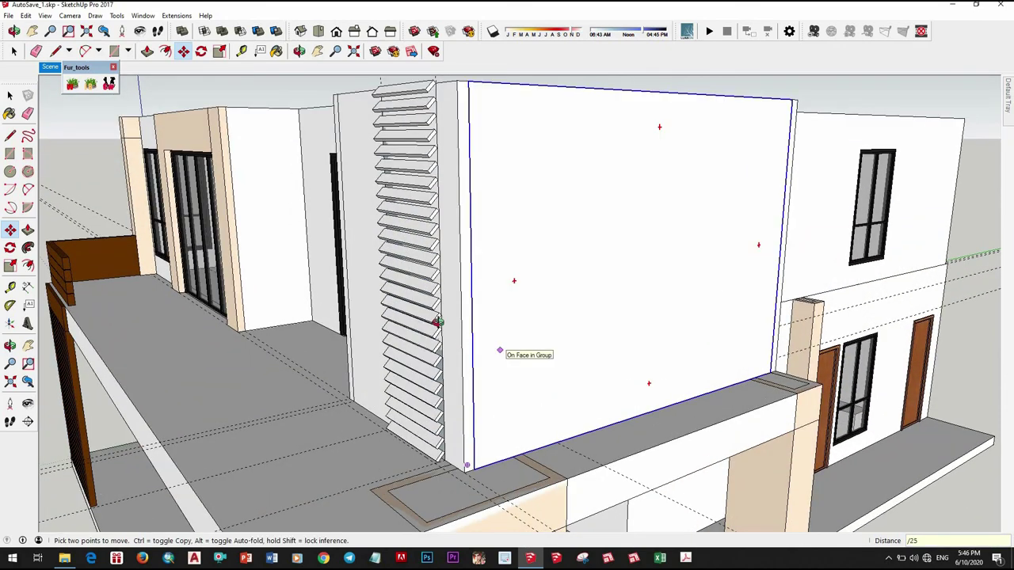
middle_drag(500, 350, 568, 327)
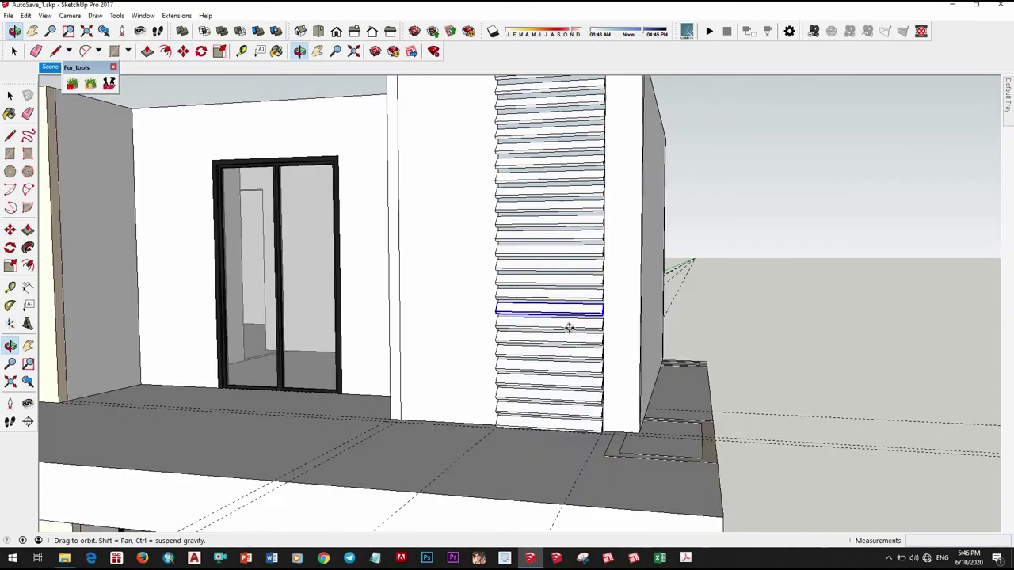
scroll(568, 327, down, 3)
mouse_move(607, 407)
middle_down()
mouse_move(404, 229)
mouse_move(796, 369)
middle_up()
scroll(769, 367, up, 2)
scroll(806, 343, up, 2)
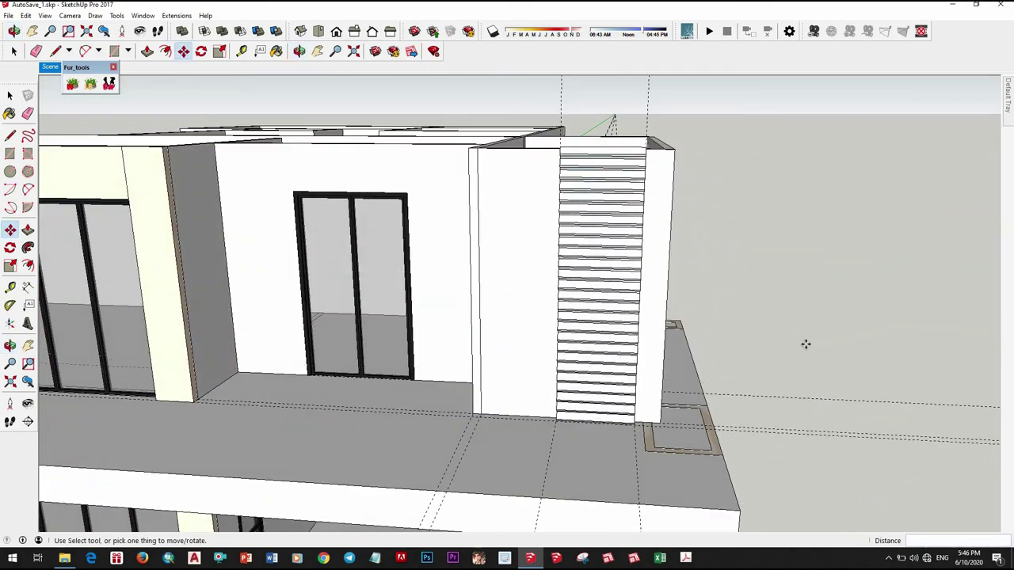
mouse_move(805, 343)
middle_down()
mouse_move(720, 356)
mouse_move(877, 235)
mouse_move(657, 288)
mouse_move(603, 383)
mouse_move(487, 449)
mouse_move(527, 444)
mouse_move(480, 425)
mouse_move(515, 317)
middle_up()
key(space)
scroll(542, 258, up, 3)
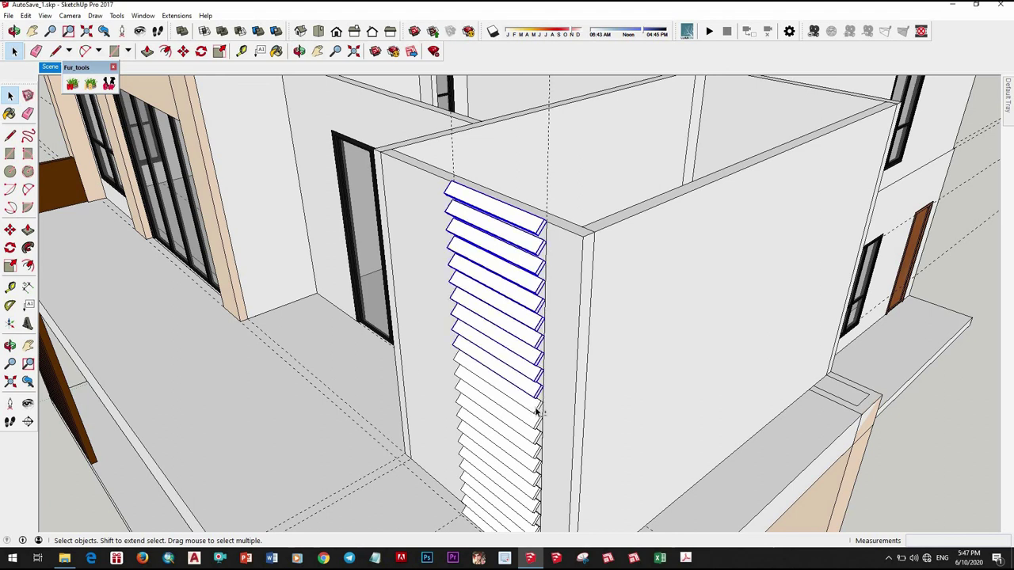
Make the selected angled louvre slats on the corner-room wall one group
scroll(543, 434, down, 2)
scroll(547, 428, up, 2)
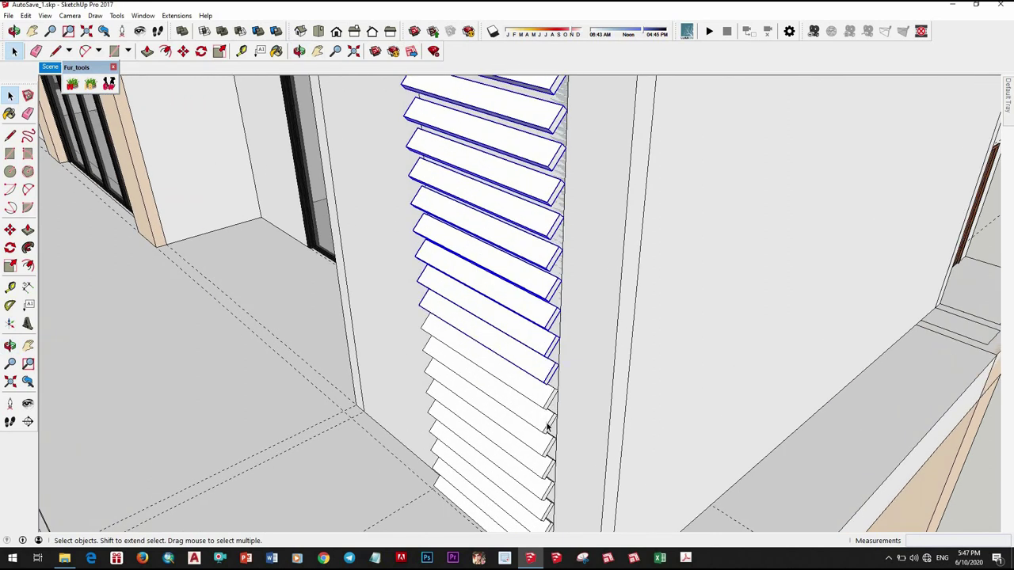
scroll(546, 425, down, 2)
scroll(541, 362, up, 3)
scroll(543, 339, down, 3)
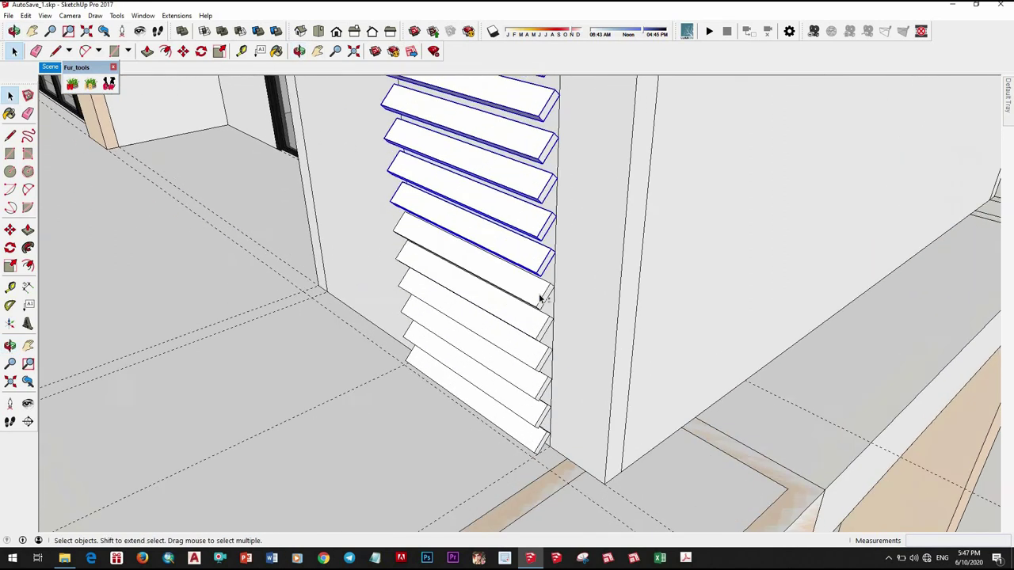
scroll(541, 367, up, 3)
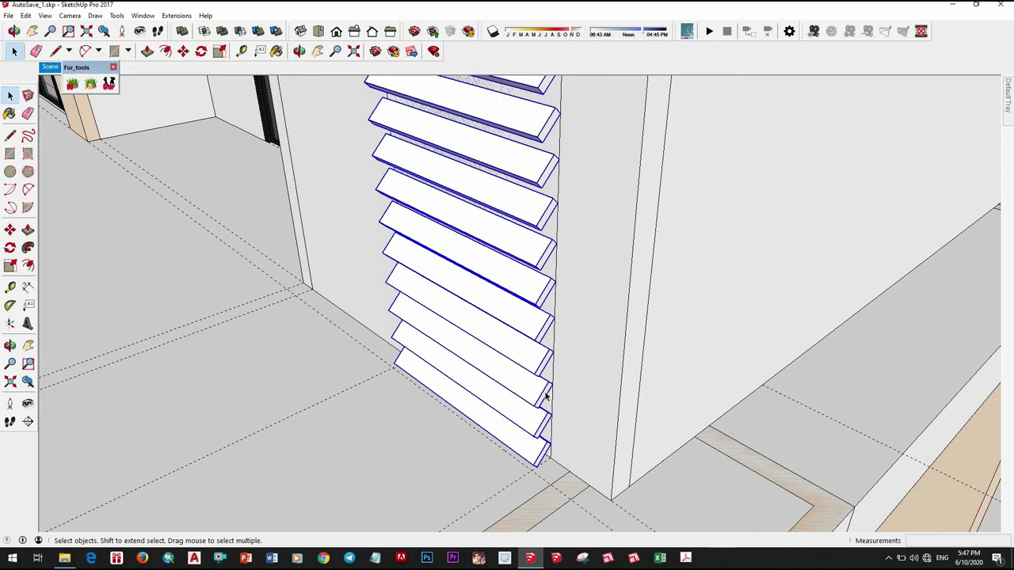
right_click(550, 369)
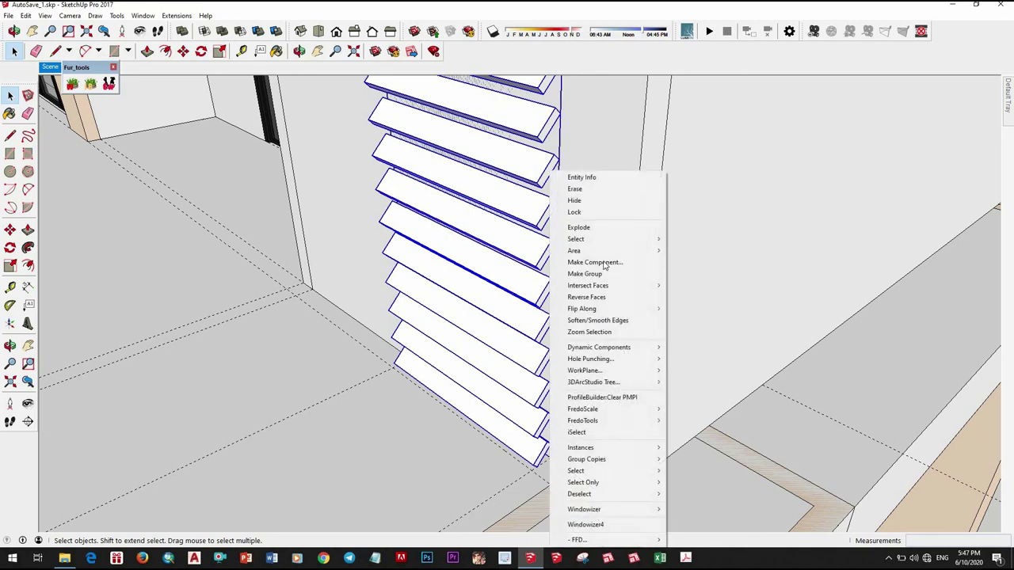
click(599, 272)
scroll(520, 267, down, 5)
mouse_move(521, 267)
middle_down()
mouse_move(597, 342)
mouse_move(647, 338)
middle_up()
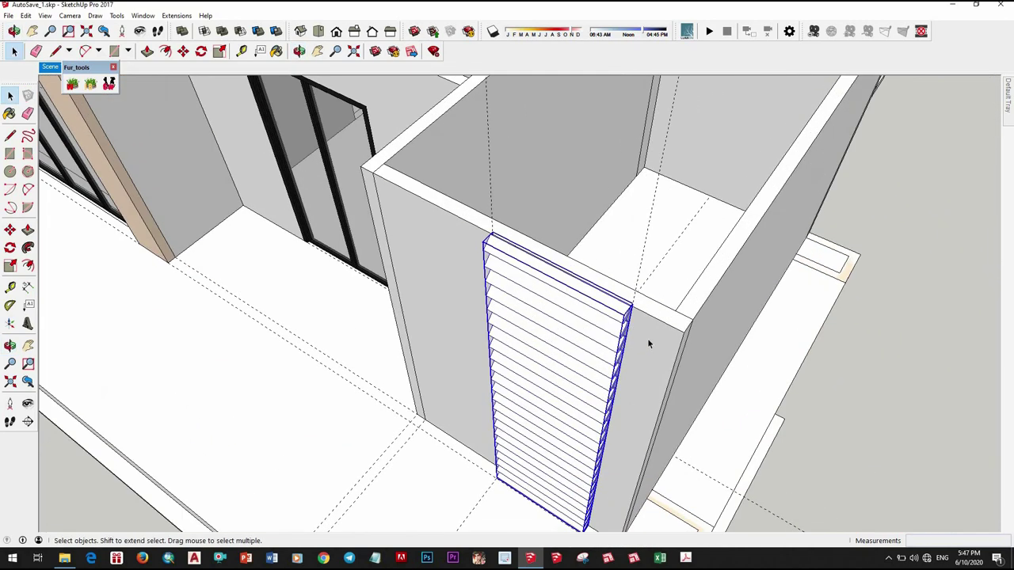
scroll(647, 338, up, 3)
scroll(627, 303, up, 2)
Draw a rectangle on the wall top beside the louvres
key(r)
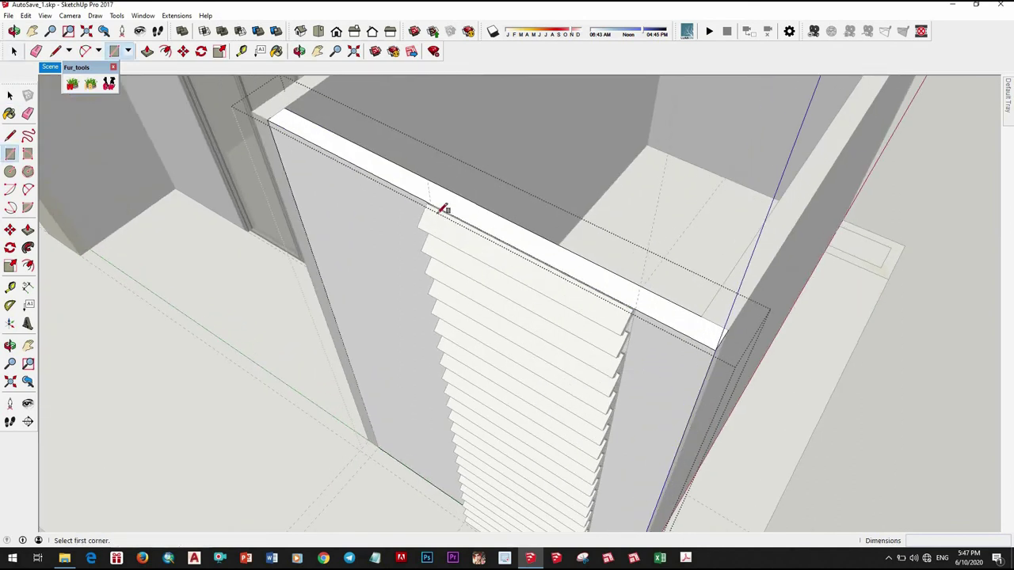
scroll(439, 206, up, 3)
scroll(424, 186, up, 2)
mouse_move(404, 178)
middle_down()
mouse_move(494, 219)
mouse_move(362, 236)
middle_up()
middle_drag(673, 264, 336, 409)
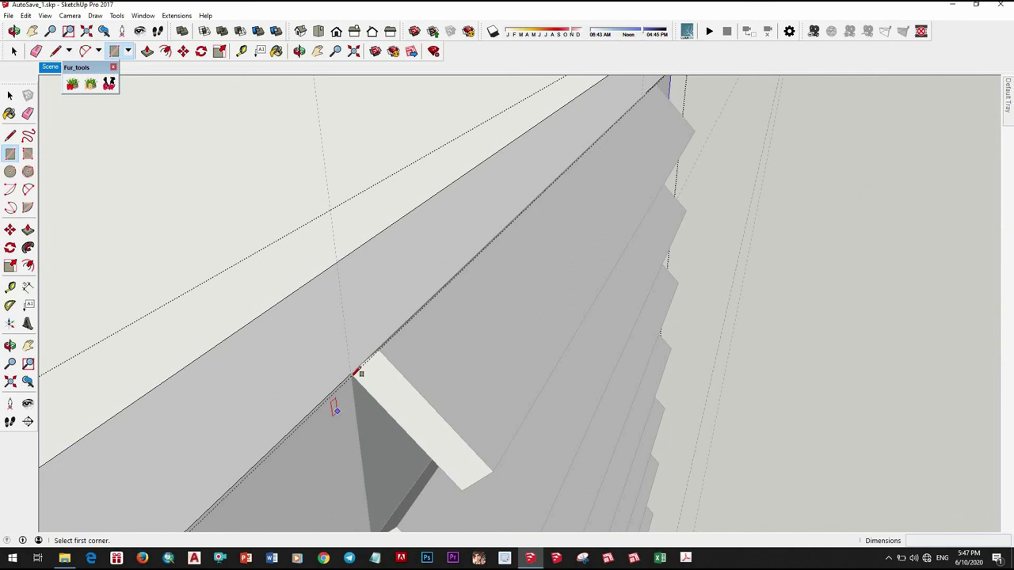
click(351, 372)
mouse_move(351, 373)
middle_down()
mouse_move(527, 356)
mouse_move(430, 335)
mouse_move(629, 335)
mouse_move(425, 274)
mouse_move(344, 335)
mouse_move(446, 260)
mouse_move(433, 272)
middle_up()
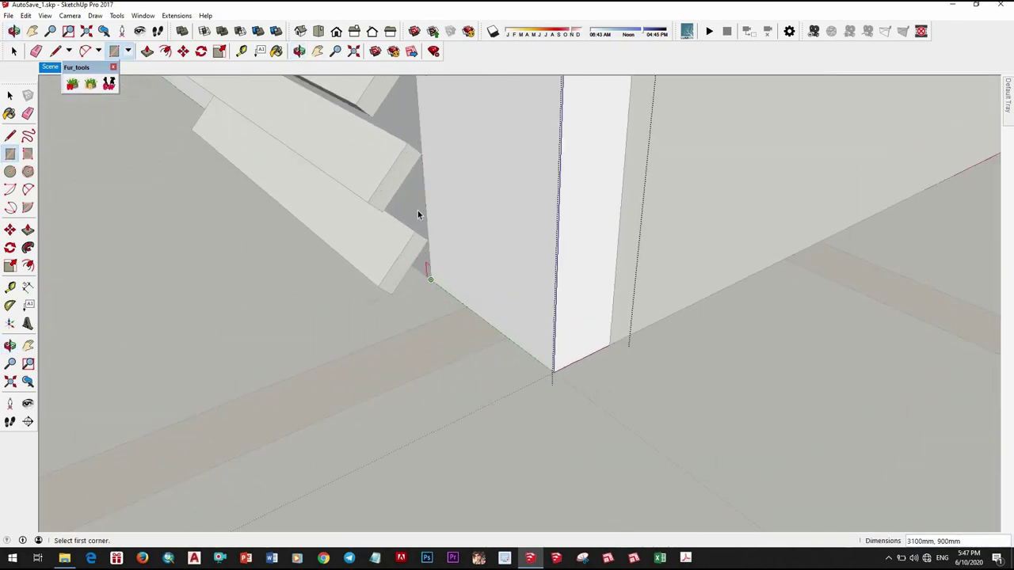
key(space)
Push the new rectangle face 100 mm down into the wall top
key(p)
click(459, 210)
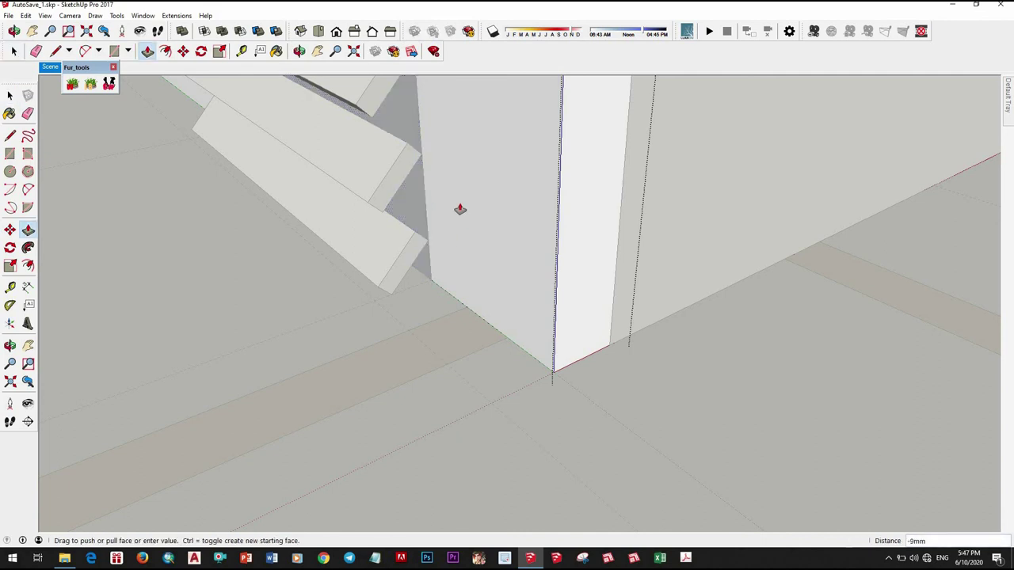
mouse_move(459, 209)
middle_down()
mouse_move(462, 166)
mouse_move(520, 407)
mouse_move(489, 231)
mouse_move(509, 225)
middle_up()
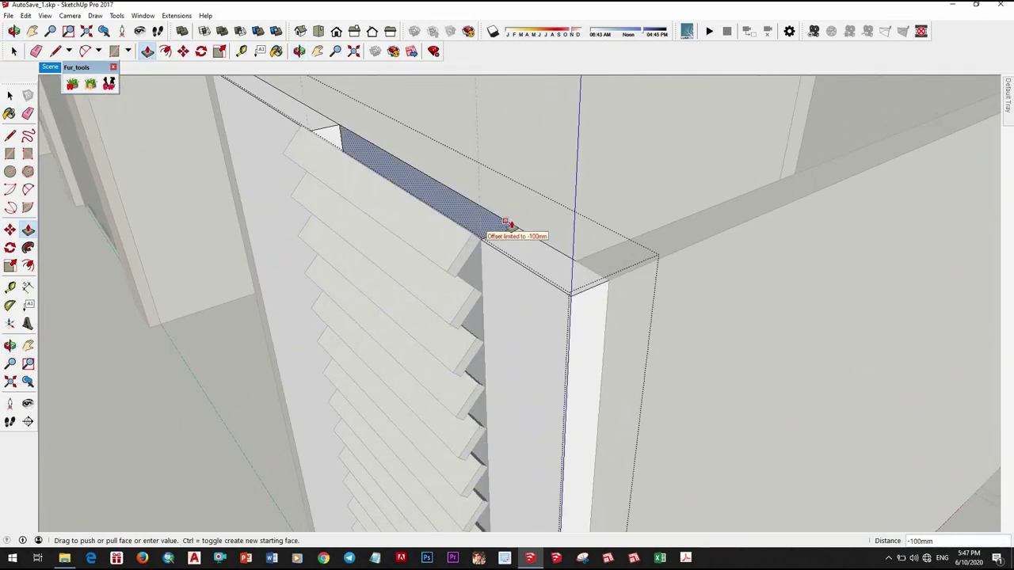
click(509, 225)
middle_drag(452, 356, 436, 339)
Erase the stray edges, then select the louvre group and bring up the materials
key(space)
key(e)
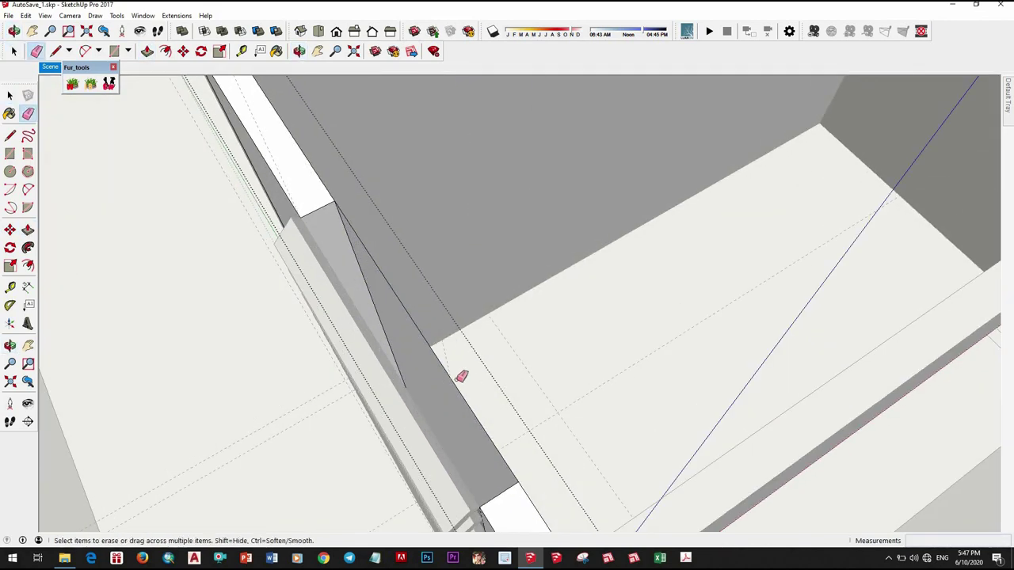
mouse_move(459, 393)
middle_down()
mouse_move(403, 443)
mouse_move(505, 418)
mouse_move(493, 362)
mouse_move(508, 175)
mouse_move(676, 279)
mouse_move(788, 309)
mouse_move(602, 241)
middle_up()
key(space)
click(602, 242)
scroll(602, 241, up, 3)
scroll(586, 261, up, 2)
scroll(577, 277, down, 1)
key(b)
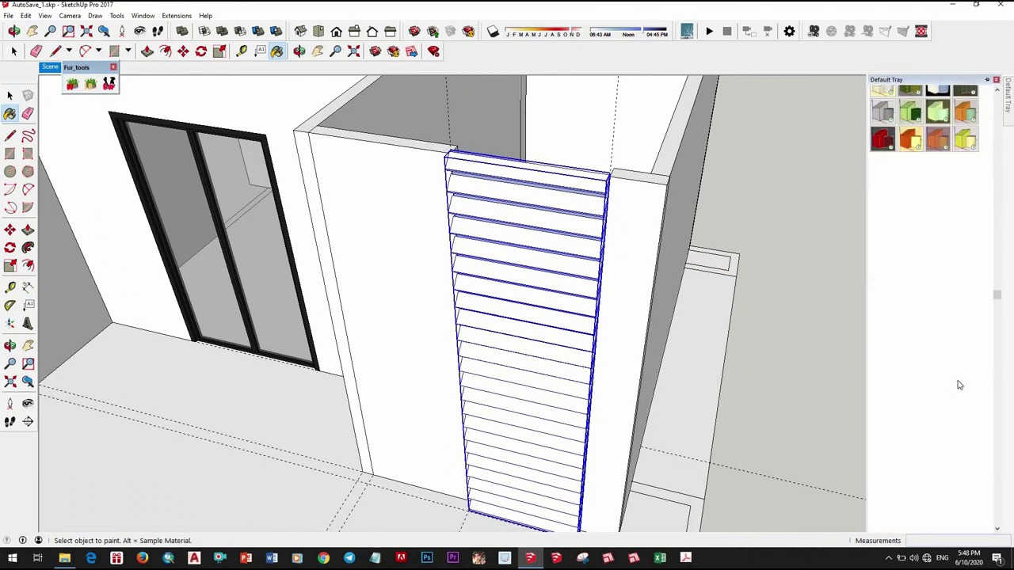
Select the whole louvre group on the pier
key(space)
scroll(602, 205, up, 3)
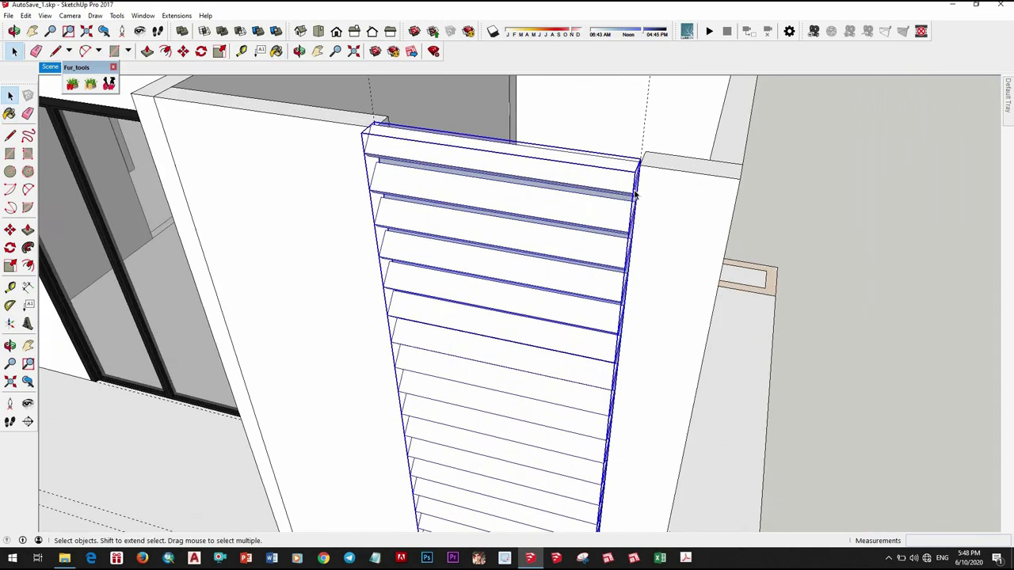
scroll(640, 203, up, 3)
click(646, 207)
scroll(648, 204, up, 2)
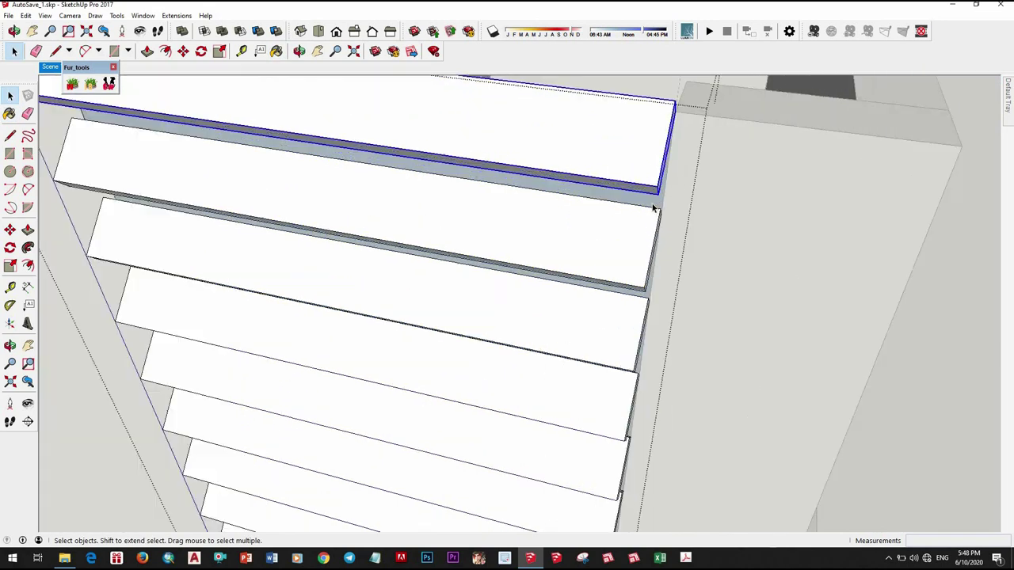
scroll(649, 207, up, 3)
key(b)
key(space)
scroll(885, 268, down, 5)
scroll(600, 338, down, 3)
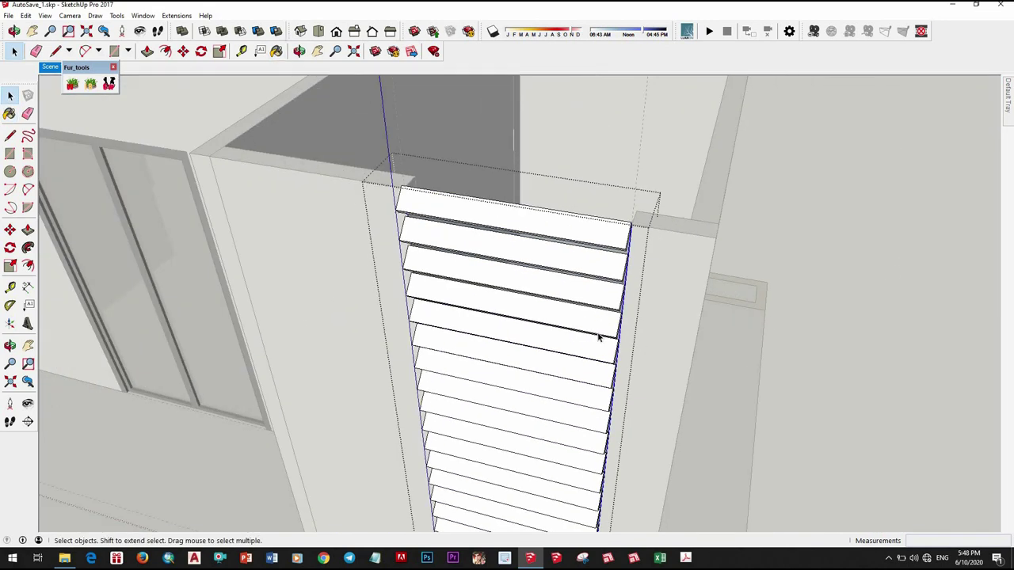
middle_drag(599, 337, 502, 436)
scroll(494, 425, up, 3)
click(494, 425)
Slide the louvre group roughly 190 mm along the wall into the recessed strip
key(m)
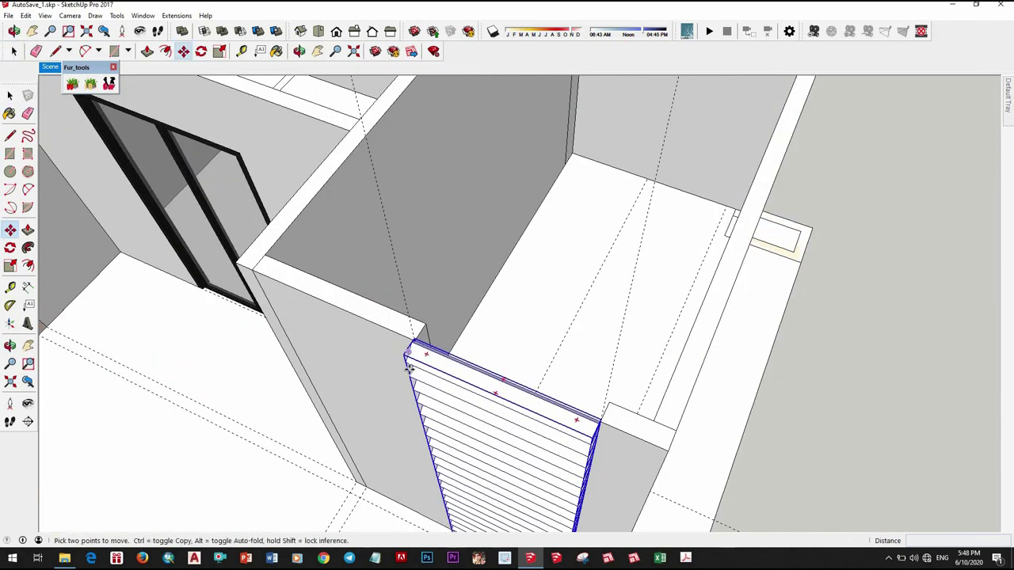
scroll(414, 389, up, 3)
scroll(390, 386, up, 2)
drag(390, 387, 488, 251)
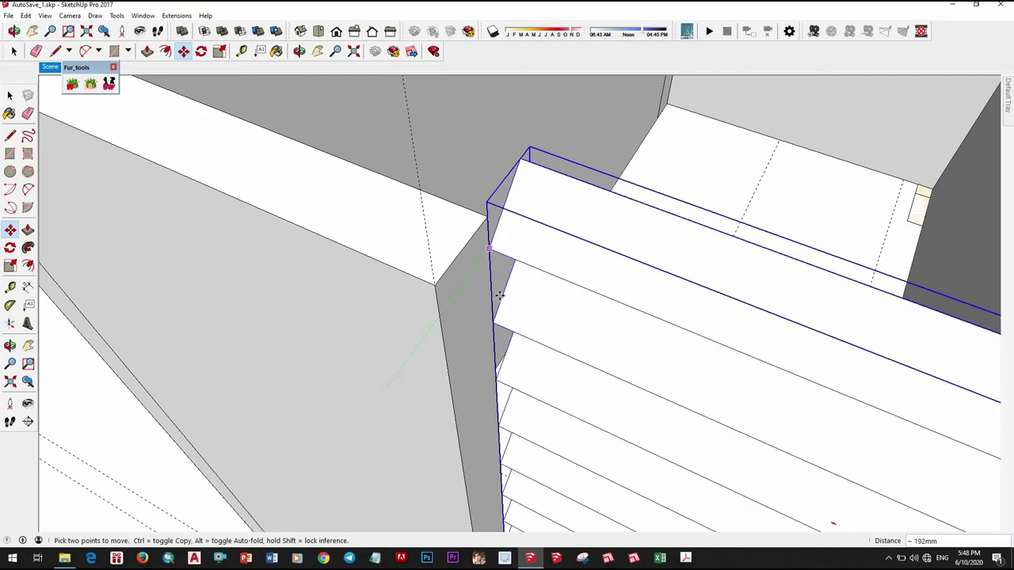
scroll(488, 250, down, 5)
mouse_move(559, 418)
middle_down()
mouse_move(652, 245)
mouse_move(572, 221)
mouse_move(491, 277)
mouse_move(421, 353)
mouse_move(604, 400)
mouse_move(357, 388)
mouse_move(444, 285)
middle_up()
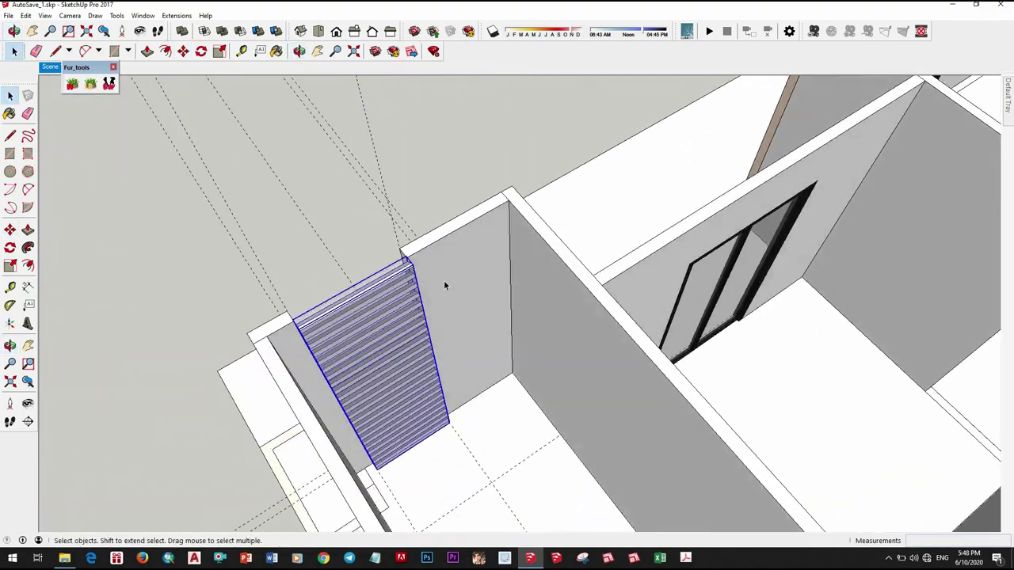
scroll(443, 285, up, 3)
scroll(422, 251, up, 3)
scroll(422, 250, up, 5)
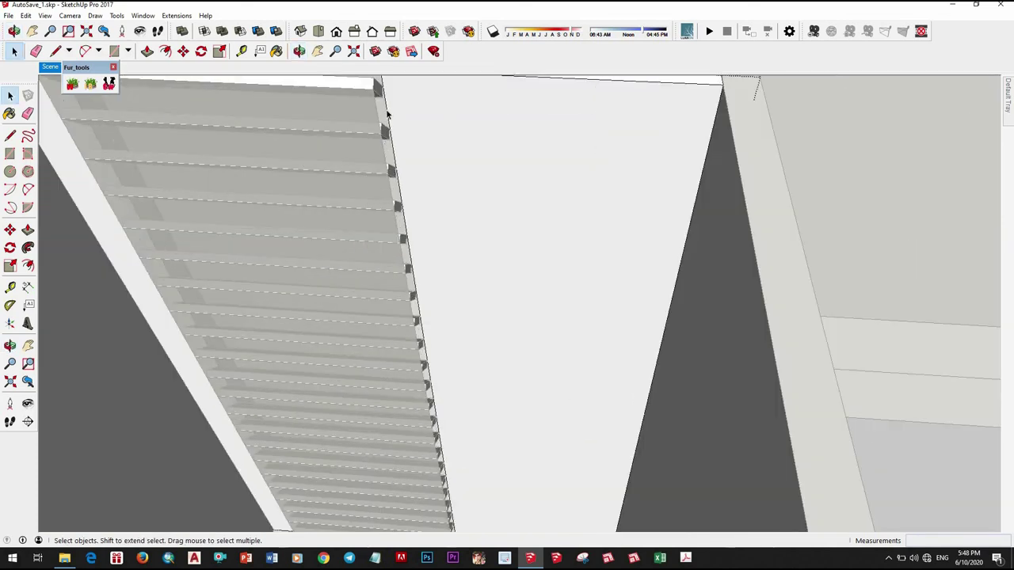
Pull out the left and right pier faces so they frame the louvre panel
middle_drag(452, 224, 447, 196)
mouse_move(438, 252)
middle_down()
mouse_move(380, 151)
mouse_move(368, 195)
middle_up()
key(p)
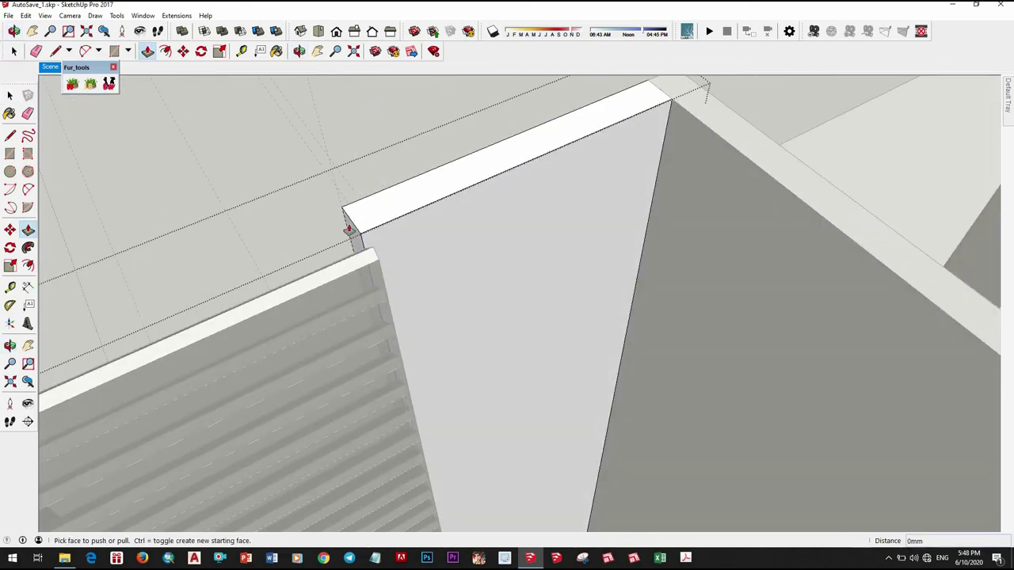
click(391, 222)
text(100)
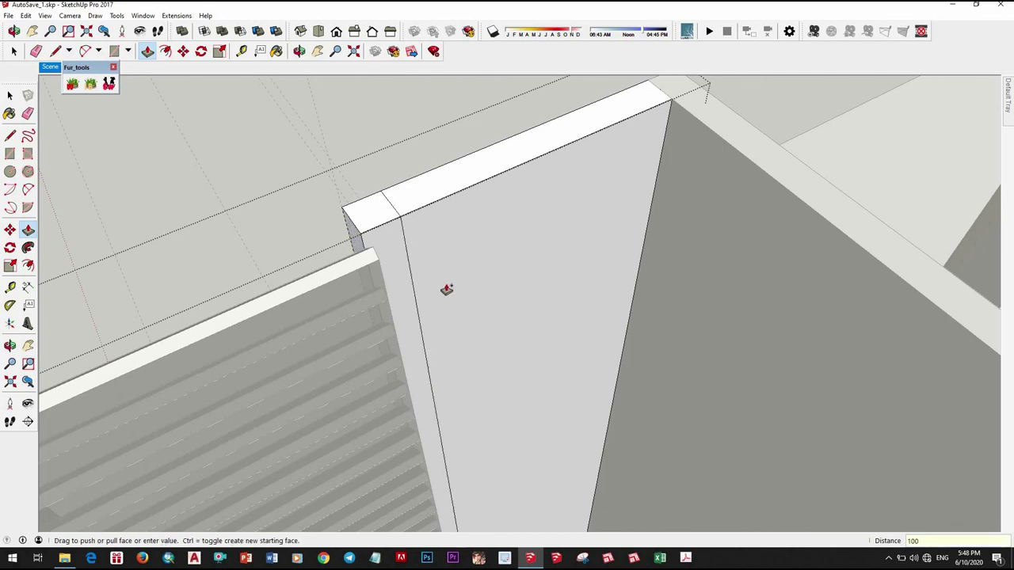
mouse_move(447, 290)
middle_down()
mouse_move(261, 312)
mouse_move(382, 193)
mouse_move(340, 169)
middle_up()
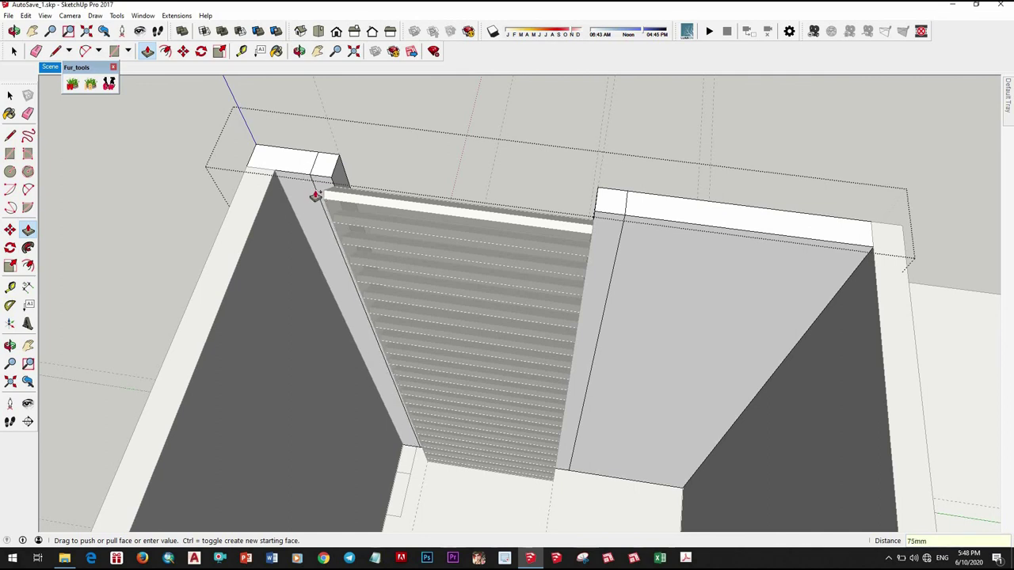
scroll(316, 198, up, 3)
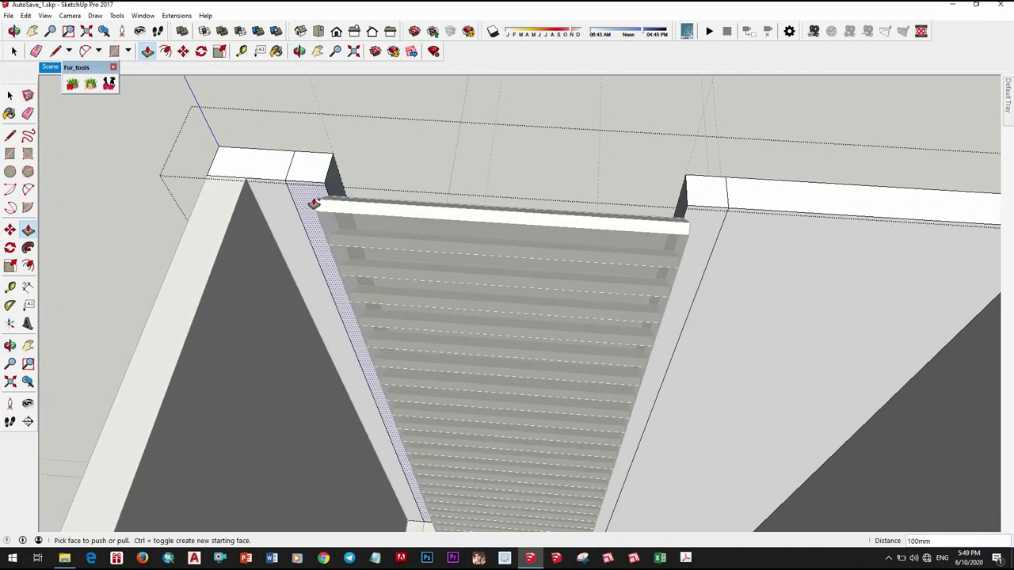
click(320, 217)
middle_drag(486, 271, 527, 230)
click(507, 238)
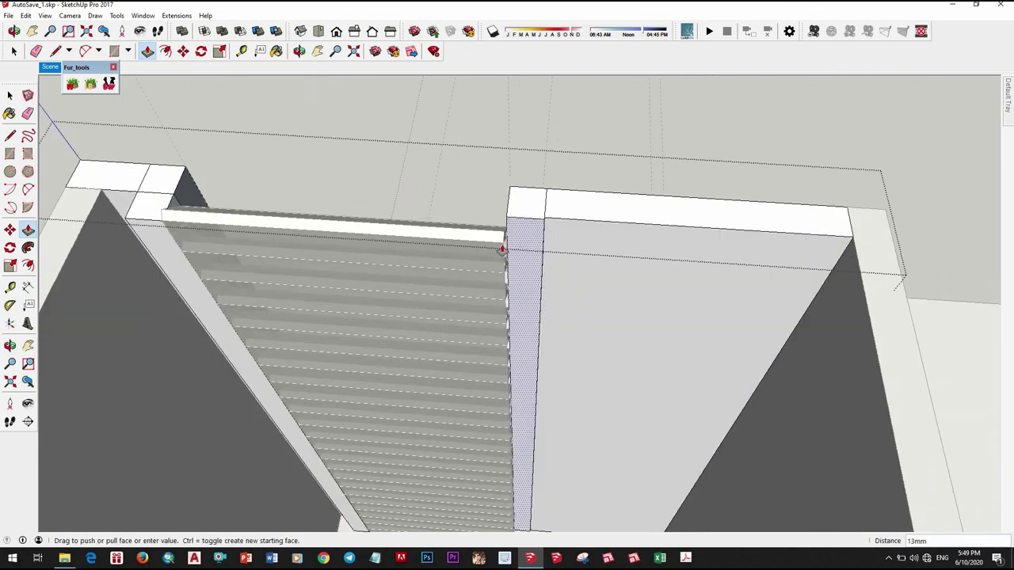
click(556, 283)
middle_drag(556, 282, 466, 277)
scroll(467, 276, up, 3)
Erase the leftover stray edges around the wall corner and stair side
key(space)
key(e)
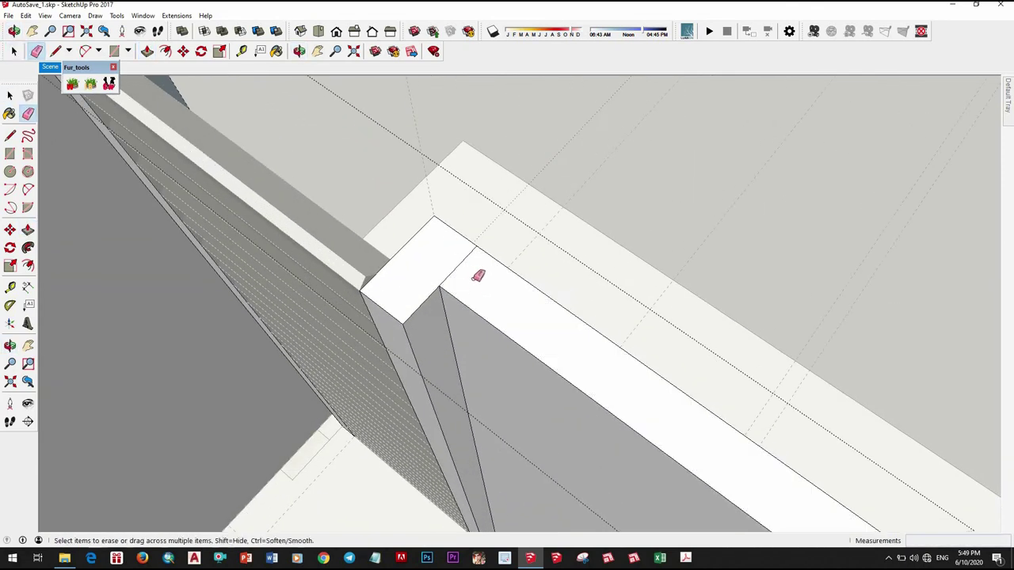
scroll(475, 277, down, 2)
mouse_move(506, 365)
middle_down()
mouse_move(410, 240)
mouse_move(470, 319)
mouse_move(306, 296)
mouse_move(315, 164)
mouse_move(332, 154)
middle_up()
mouse_move(353, 304)
middle_down()
mouse_move(369, 169)
mouse_move(366, 190)
middle_up()
key(space)
mouse_move(448, 268)
middle_down()
mouse_move(253, 276)
mouse_move(459, 156)
mouse_move(483, 230)
mouse_move(529, 258)
middle_up()
scroll(529, 258, up, 3)
Frame the pillar close up and inspect its top and the louvre slats
scroll(539, 165, up, 3)
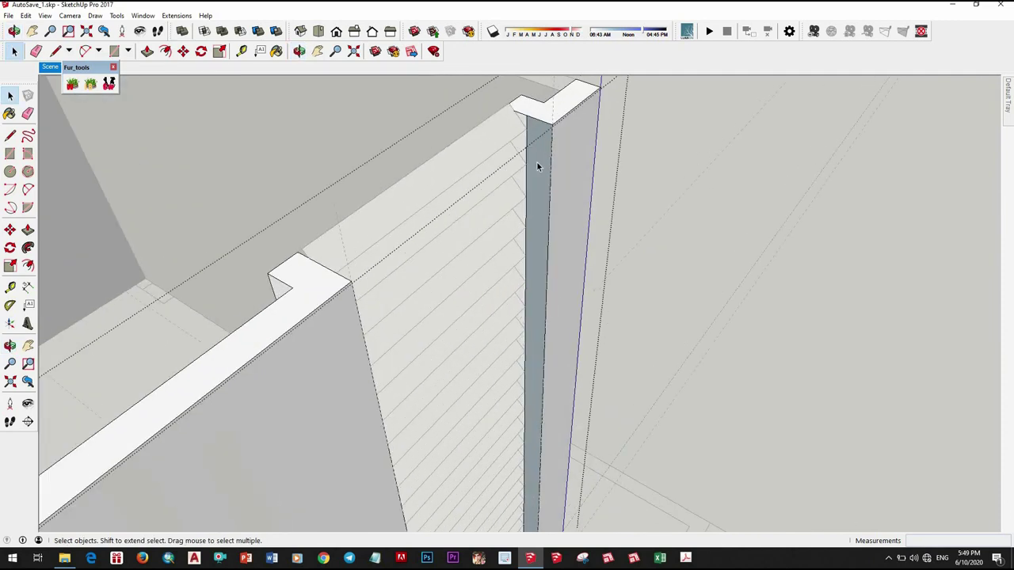
right_click(537, 162)
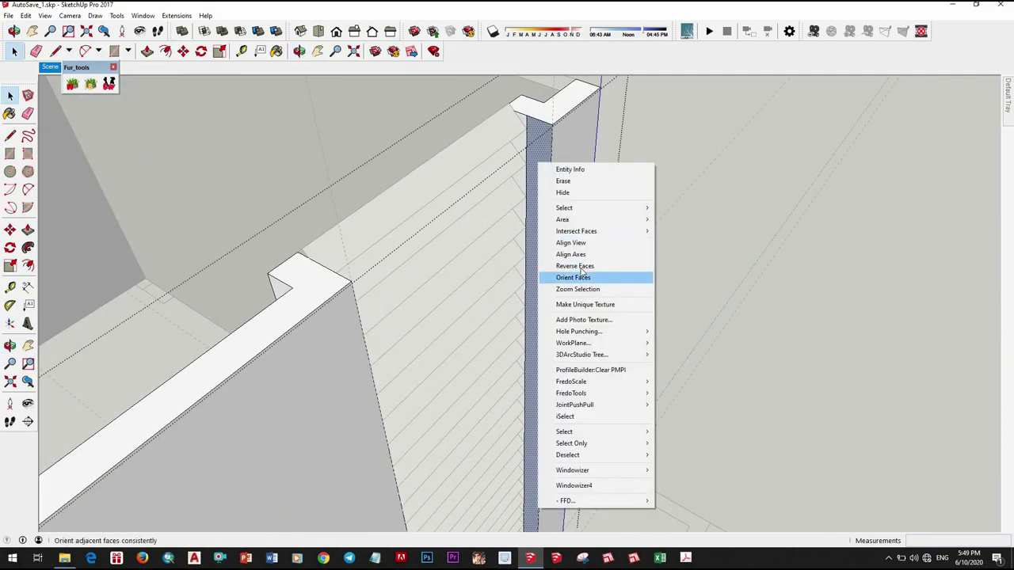
click(578, 289)
scroll(561, 223, up, 2)
key(e)
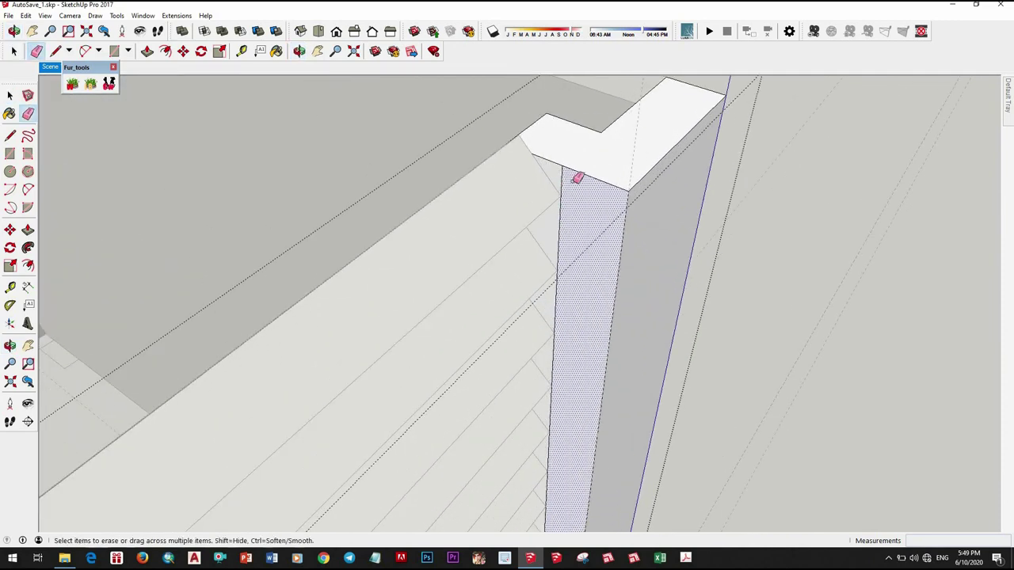
scroll(574, 238, up, 2)
mouse_move(573, 248)
middle_down()
mouse_move(236, 294)
mouse_move(300, 263)
middle_up()
scroll(317, 174, up, 3)
key(space)
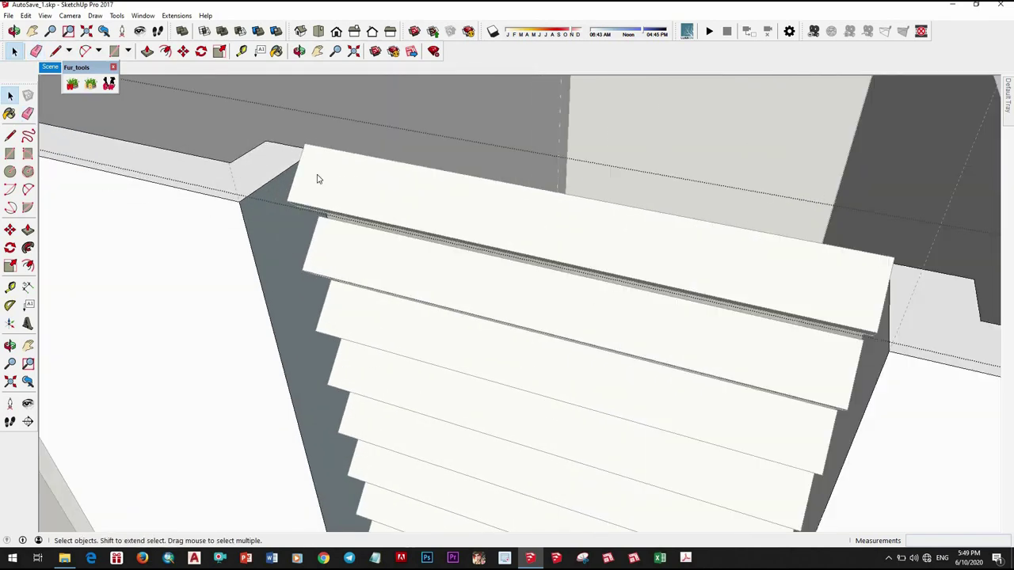
right_click(282, 202)
Orbit out over the louvred facade toward the wall edge beside the stairs
scroll(555, 324, down, 3)
scroll(536, 347, down, 2)
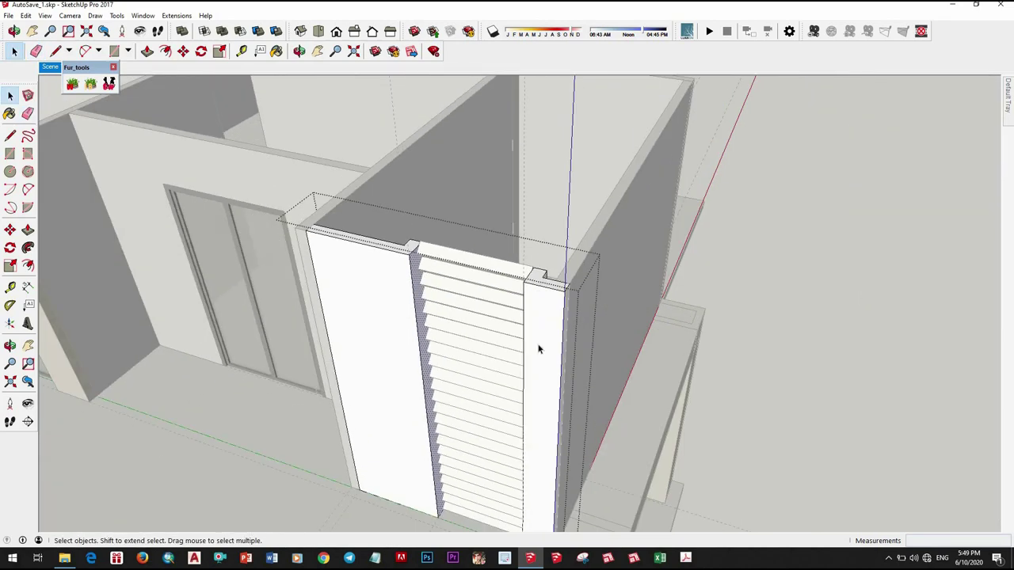
mouse_move(537, 346)
middle_down()
mouse_move(597, 249)
mouse_move(528, 265)
mouse_move(477, 369)
mouse_move(457, 312)
middle_up()
scroll(528, 264, up, 2)
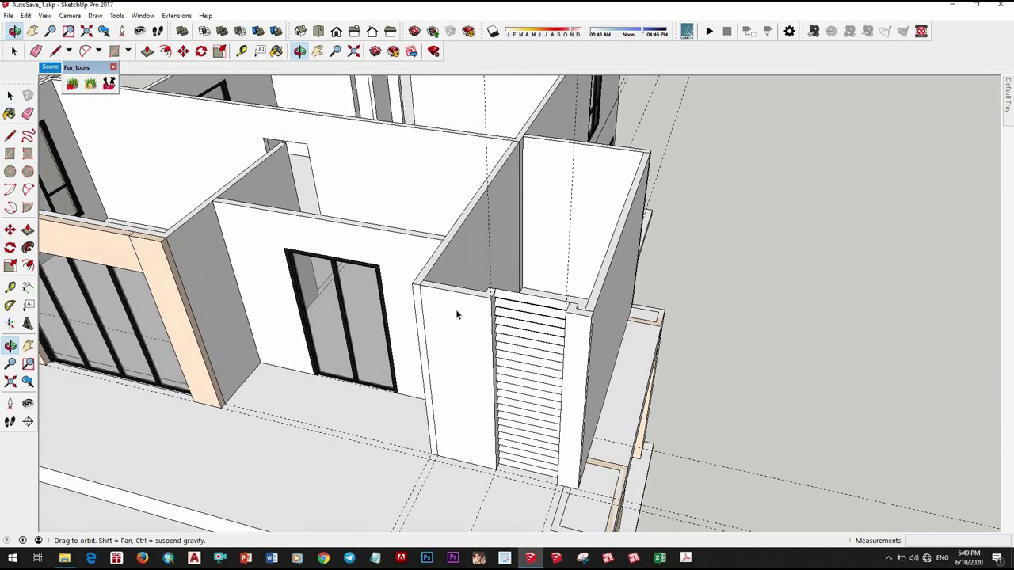
scroll(462, 321, up, 2)
middle_drag(530, 358, 525, 351)
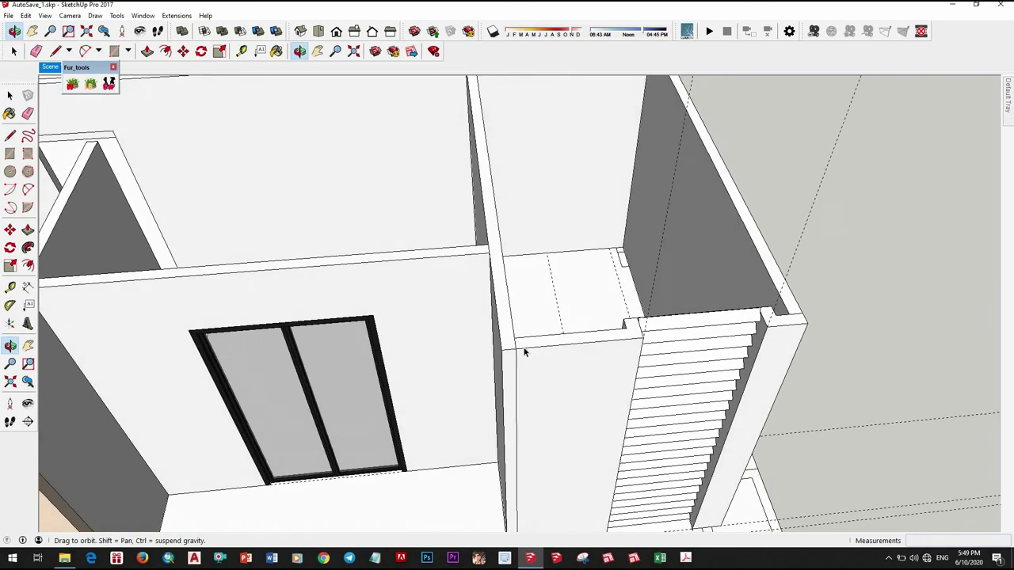
scroll(525, 351, up, 2)
scroll(525, 335, up, 2)
Push the narrow stair-side wall face outward about 100mm as pier cladding
click(521, 329)
key(m)
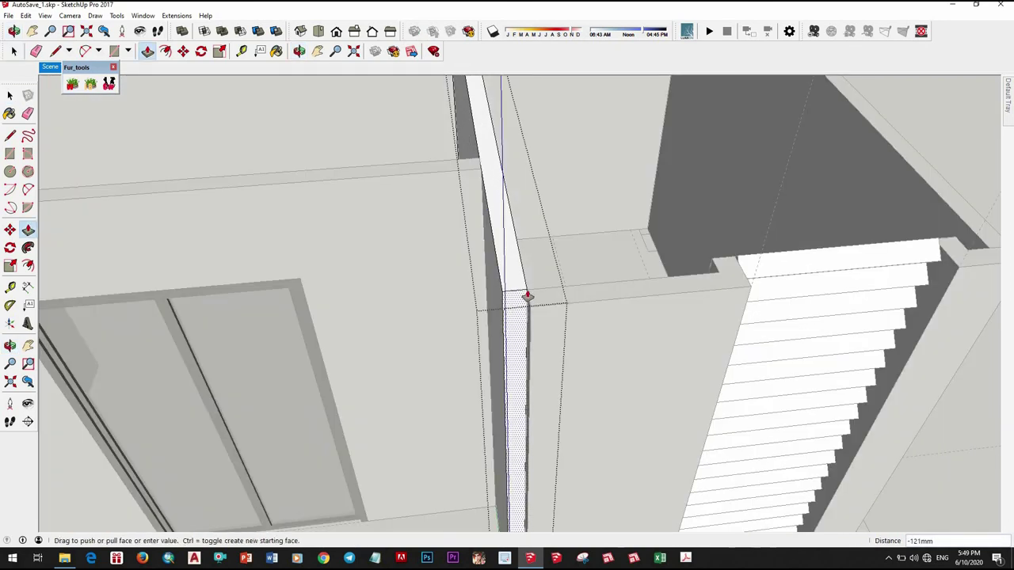
middle_drag(574, 338, 617, 330)
key(space)
key(p)
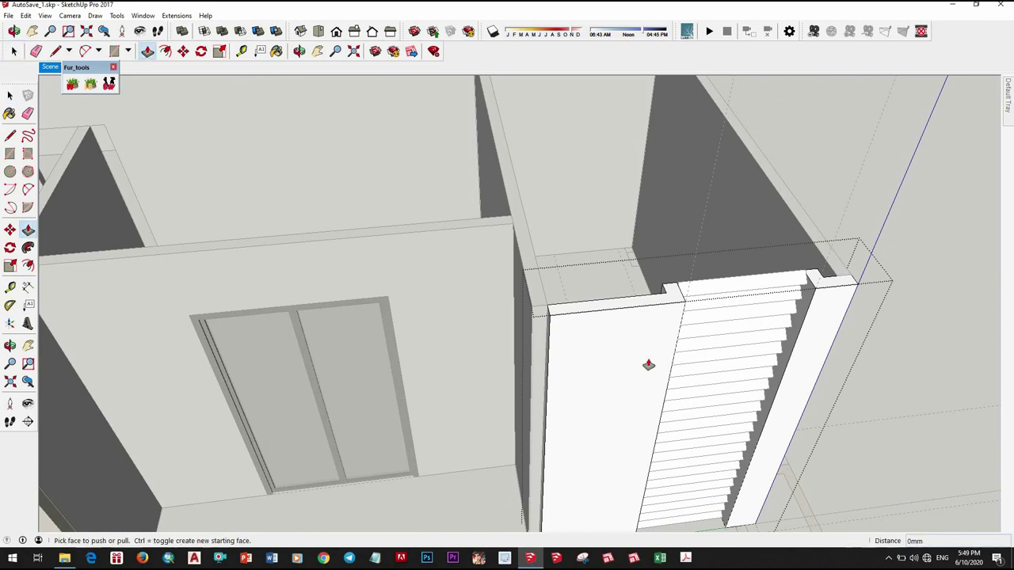
middle_drag(650, 362, 769, 253)
click(764, 251)
click(668, 288)
scroll(667, 283, down, 10)
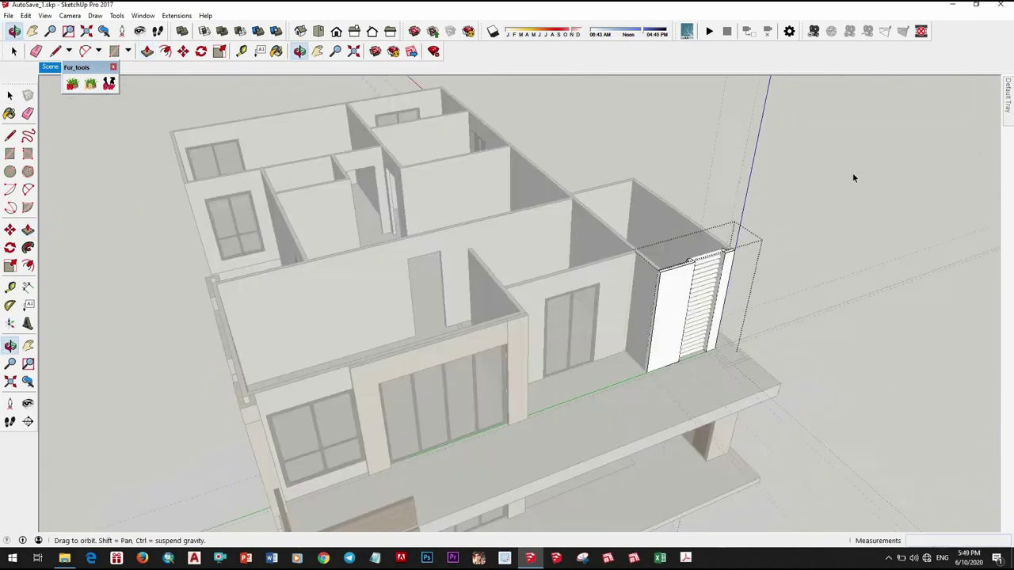
key(space)
Orbit around the whole house to review the projecting stair-side pier
mouse_move(852, 173)
middle_down()
mouse_move(374, 223)
mouse_move(595, 367)
mouse_move(409, 224)
mouse_move(388, 270)
middle_up()
key(space)
scroll(596, 367, up, 3)
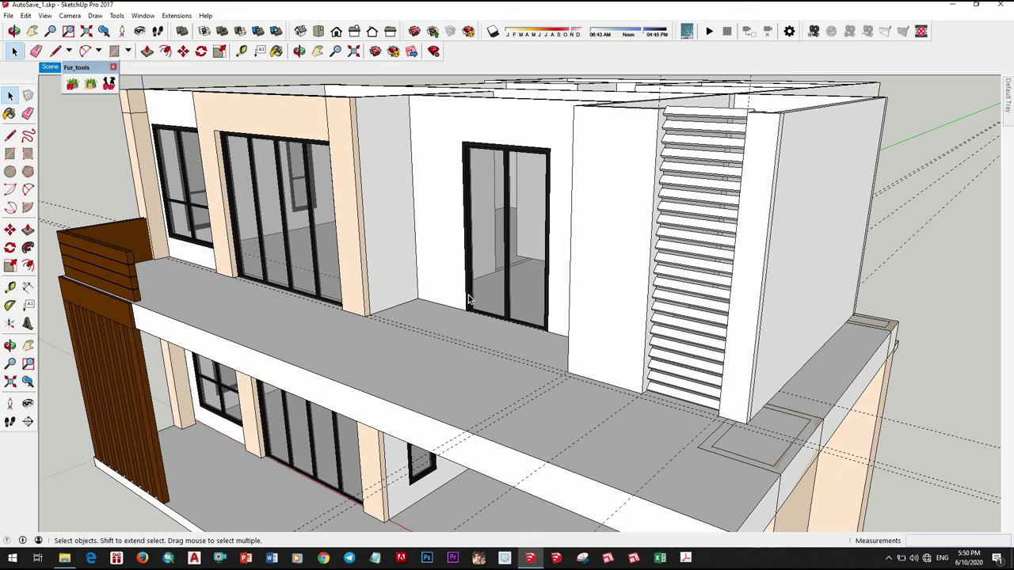
Measure down from the pier's top edge to place a horizontal guide below it
scroll(389, 239, down, 5)
middle_drag(389, 239, 422, 257)
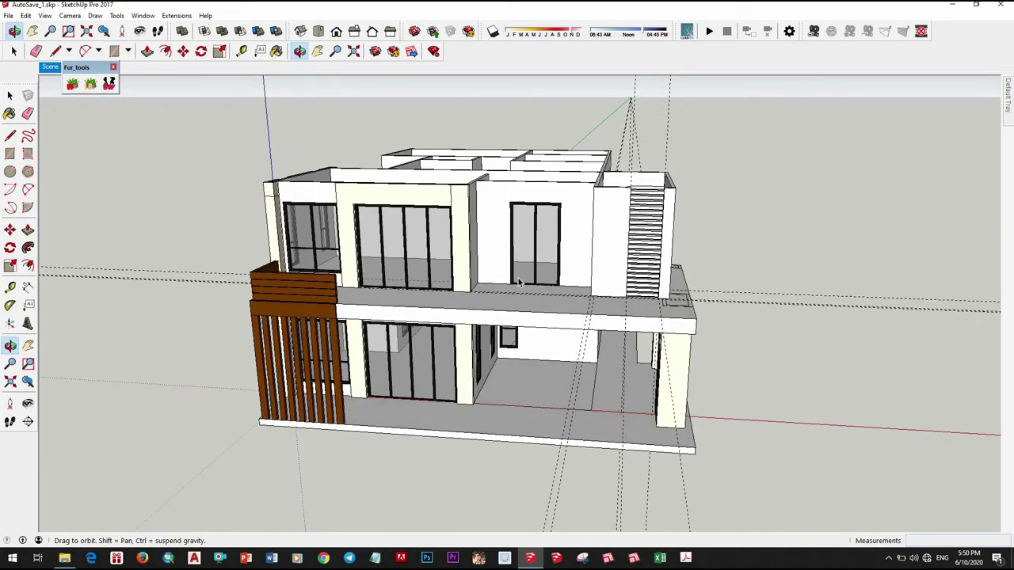
scroll(422, 257, up, 5)
scroll(422, 256, up, 1)
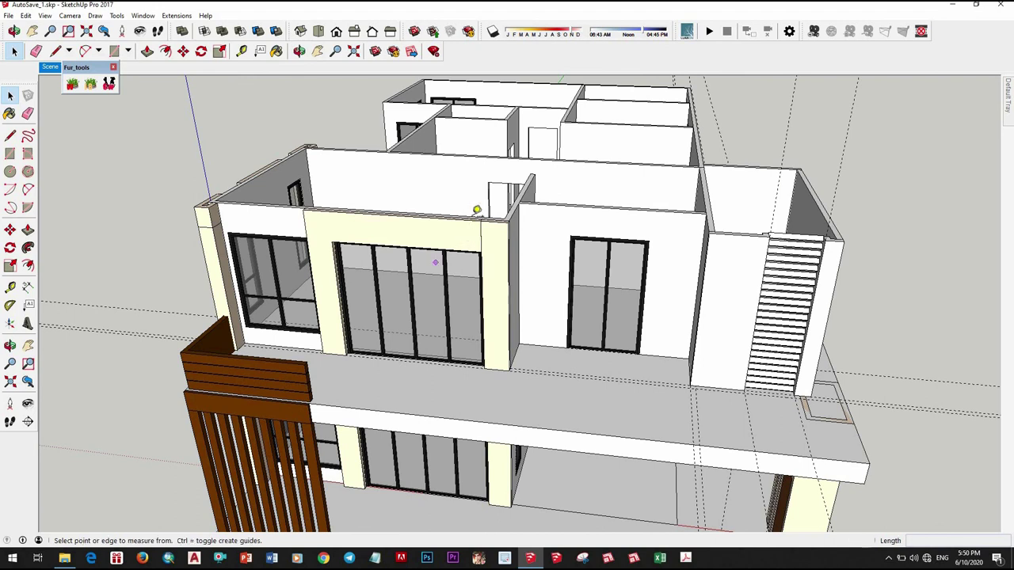
scroll(477, 209, up, 3)
click(473, 208)
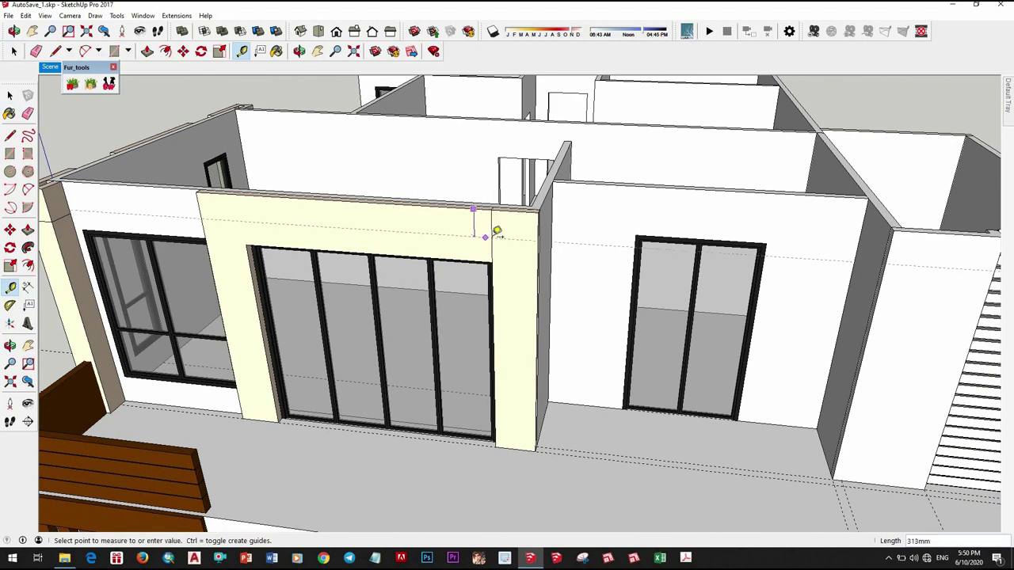
click(479, 248)
scroll(482, 229, up, 2)
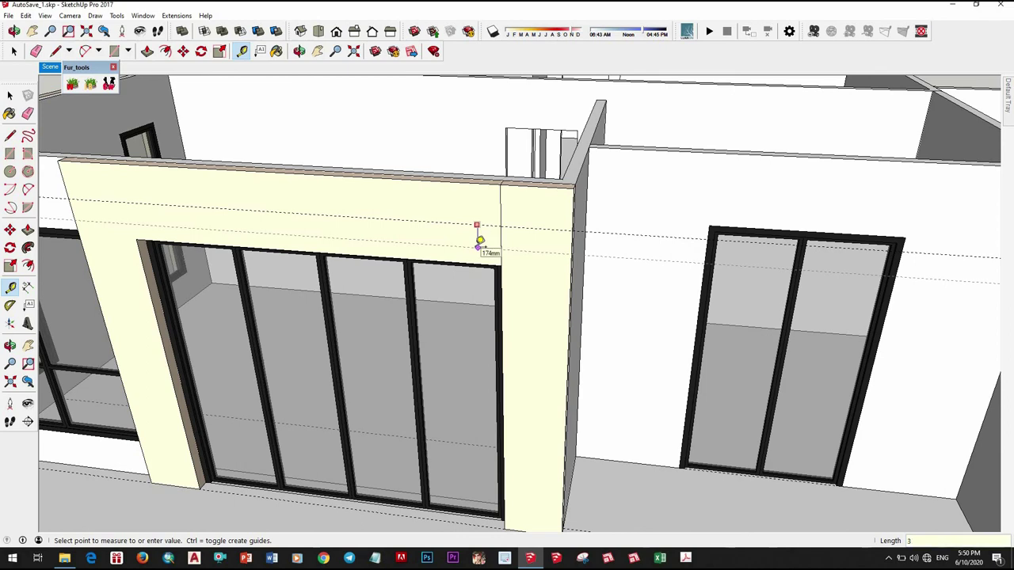
scroll(518, 315, down, 5)
Orbit and zoom to a frontal view of the front wall
mouse_move(466, 324)
middle_down()
mouse_move(552, 332)
mouse_move(409, 288)
middle_up()
scroll(529, 329, up, 5)
scroll(529, 328, down, 5)
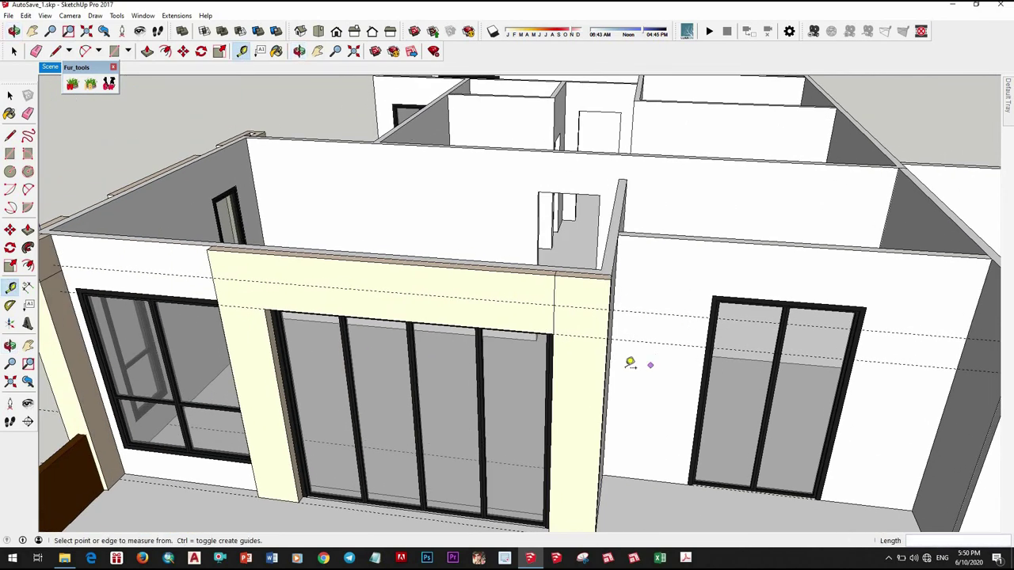
scroll(527, 330, up, 5)
mouse_move(528, 330)
middle_down()
mouse_move(525, 307)
mouse_move(530, 328)
middle_up()
scroll(525, 307, down, 2)
scroll(495, 329, up, 3)
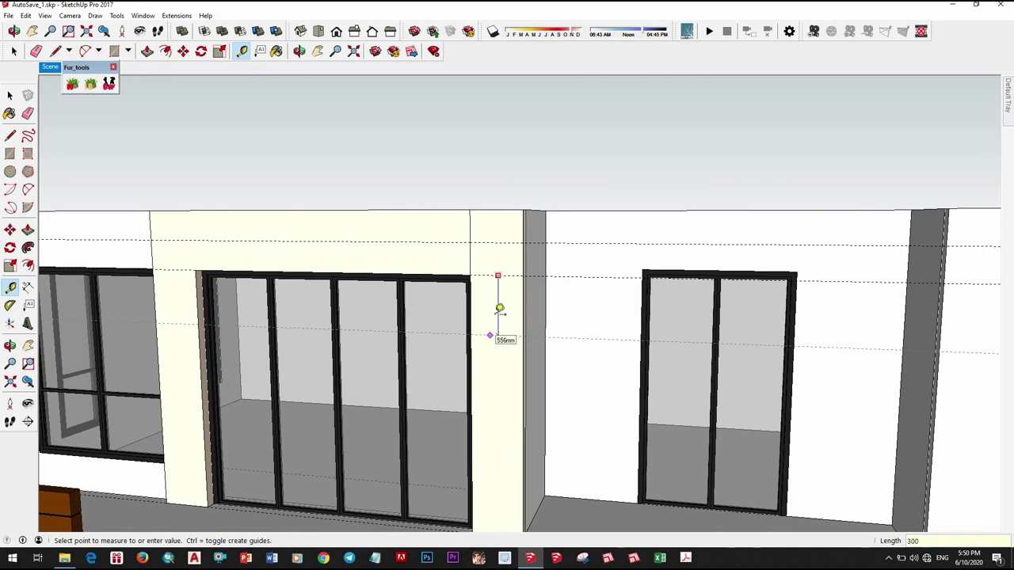
scroll(504, 316, down, 3)
scroll(511, 269, up, 4)
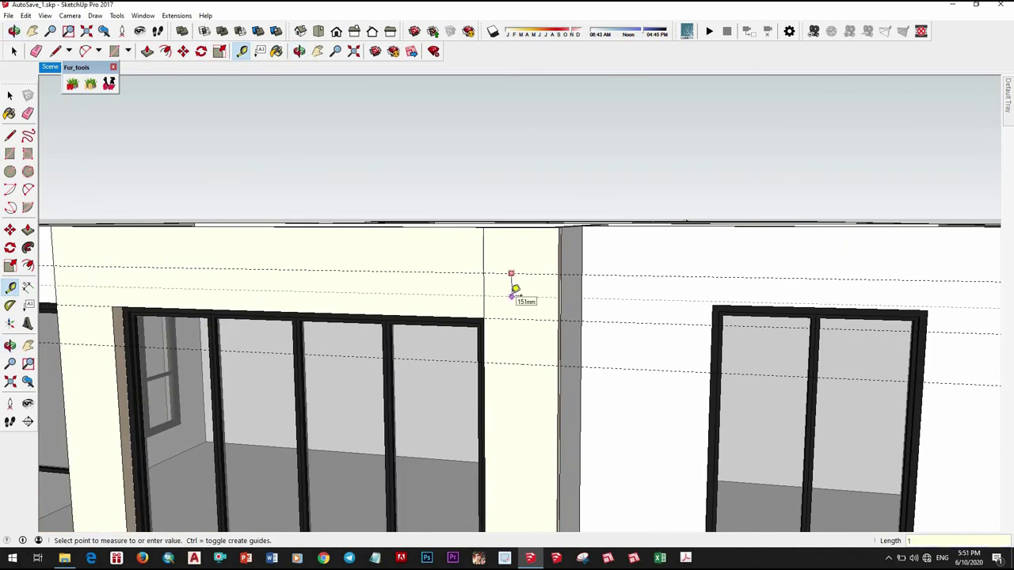
scroll(533, 285, up, 2)
Make a first Move/Ctrl copy of the horizontal guide from the wall corner
key(space)
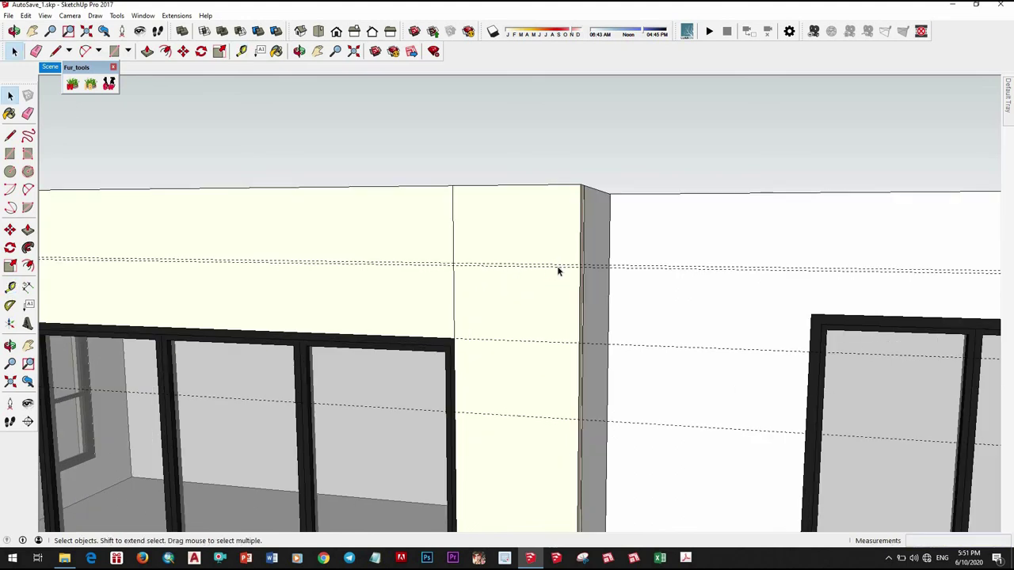
key(m)
scroll(575, 265, up, 1)
click(582, 262)
key(ctrl)
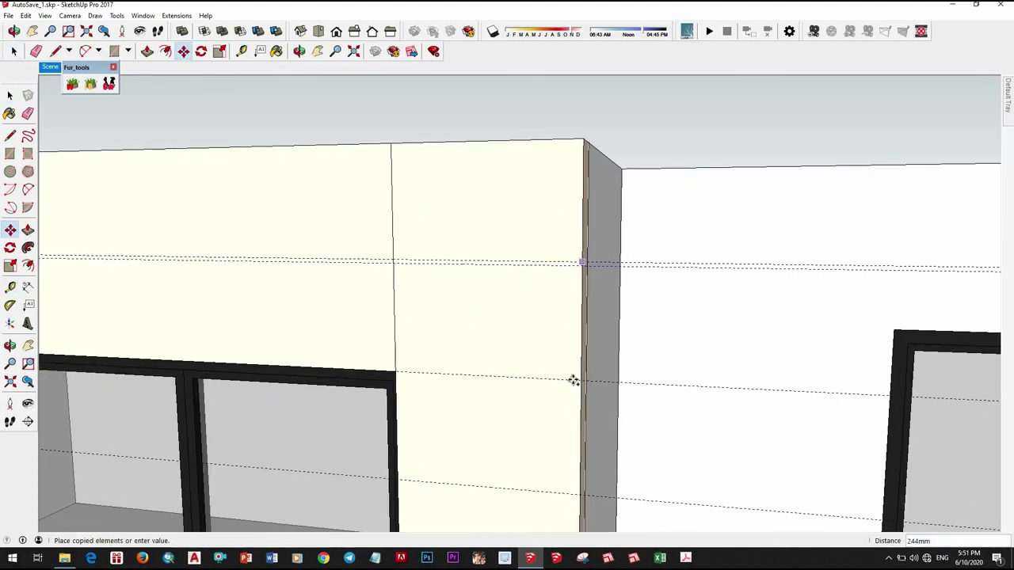
key(Return)
scroll(578, 381, up, 1)
scroll(579, 372, up, 1)
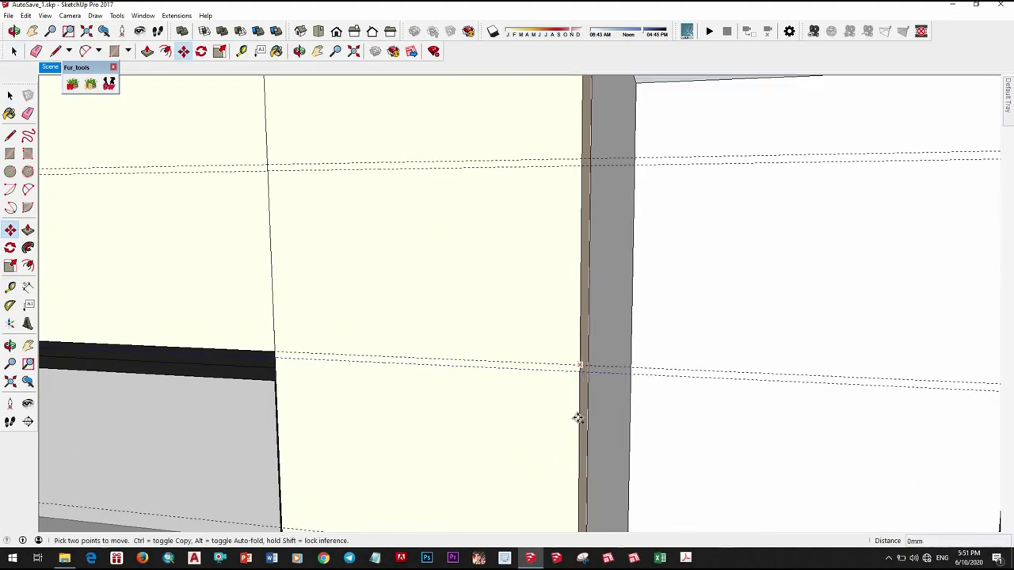
middle_drag(579, 368, 565, 401)
scroll(569, 399, up, 1)
key(Return)
key(space)
Copy further horizontal guides down along the pier edge
key(m)
mouse_move(605, 323)
middle_down()
mouse_move(583, 226)
mouse_move(568, 391)
middle_up()
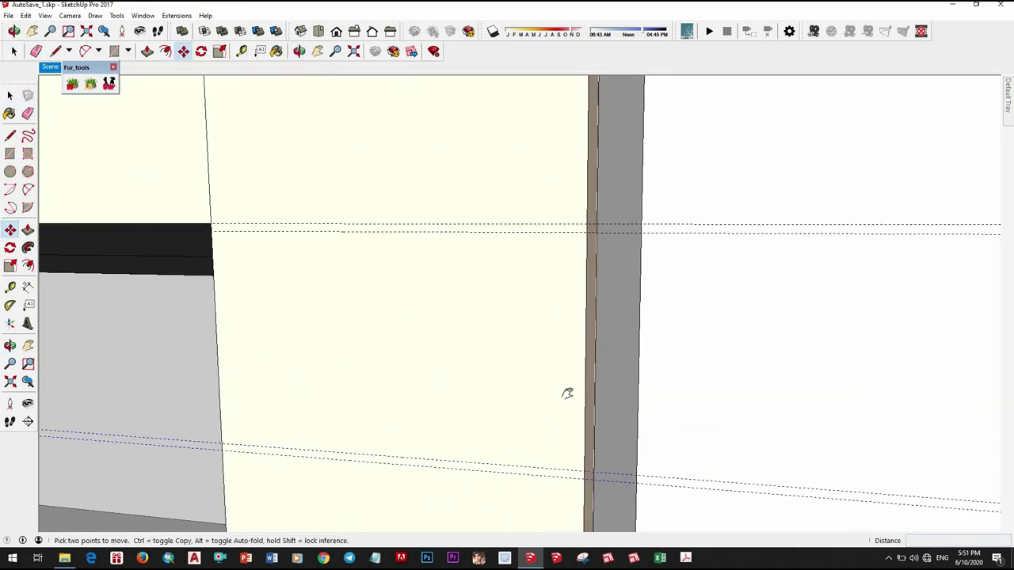
key(ctrl)
click(583, 361)
scroll(539, 399, down, 2)
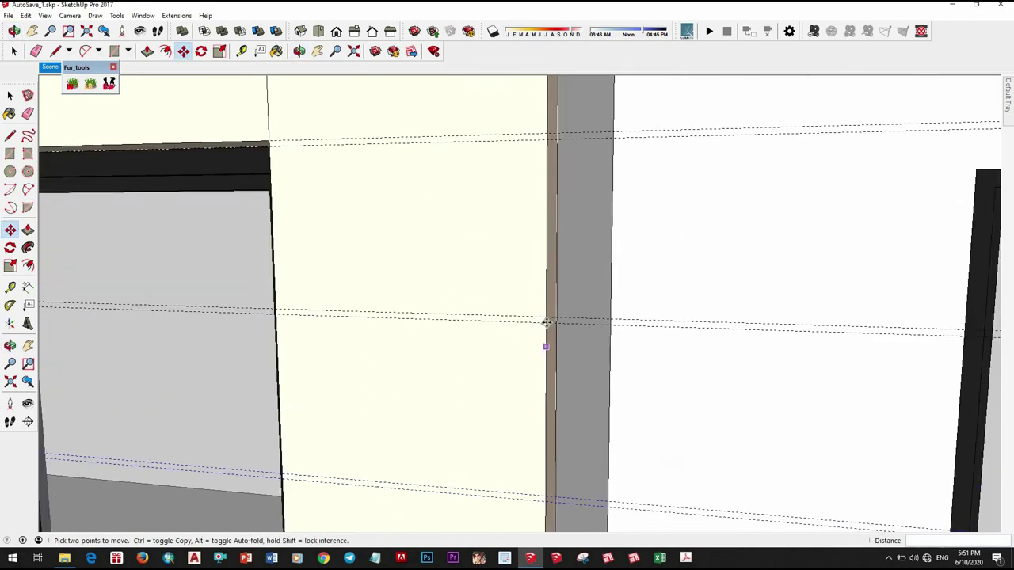
scroll(537, 313, down, 1)
scroll(537, 315, up, 1)
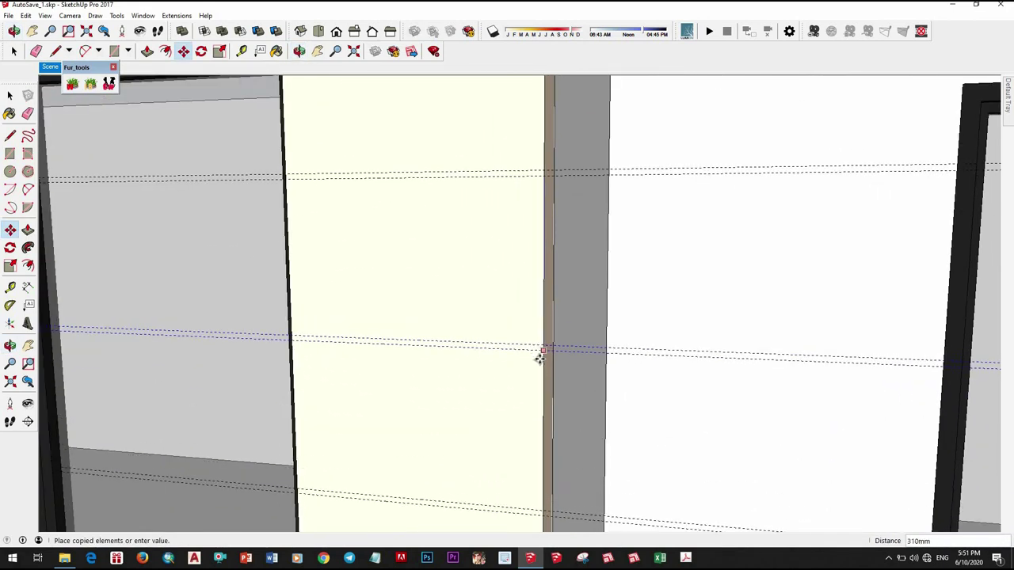
click(538, 351)
scroll(542, 349, up, 1)
scroll(530, 398, down, 2)
click(530, 326)
scroll(529, 353, up, 1)
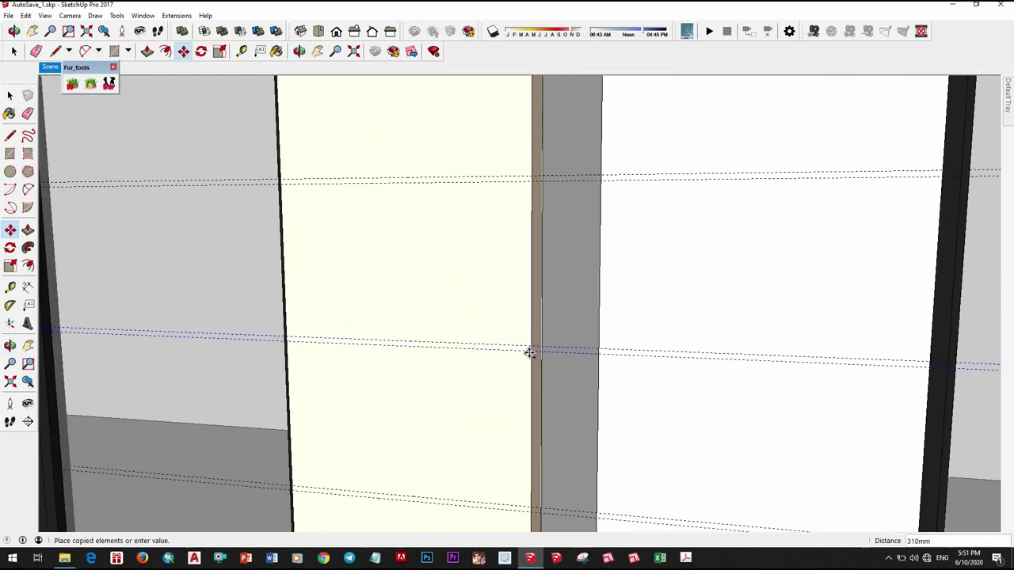
click(532, 339)
scroll(530, 341, down, 2)
scroll(523, 261, up, 2)
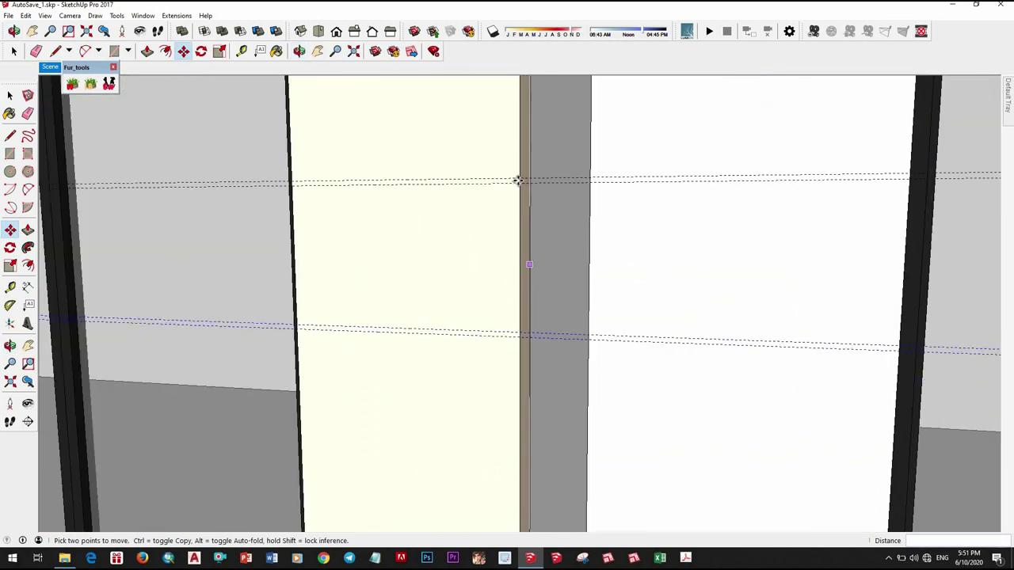
Continue copying guides until they evenly stripe the upper-floor front facade
click(518, 339)
scroll(518, 336, up, 1)
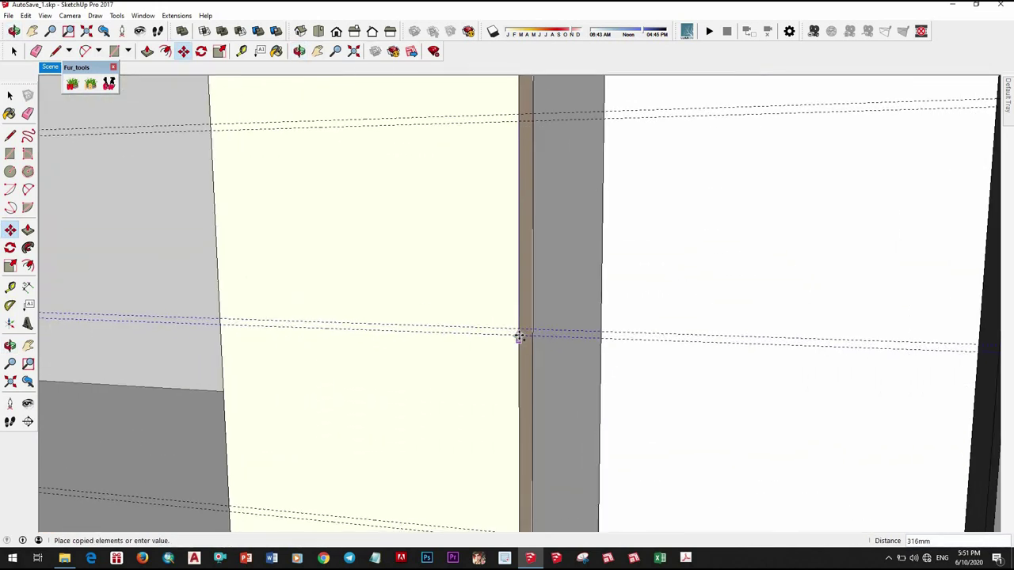
click(517, 413)
scroll(517, 404, down, 2)
scroll(523, 317, up, 1)
scroll(521, 150, up, 1)
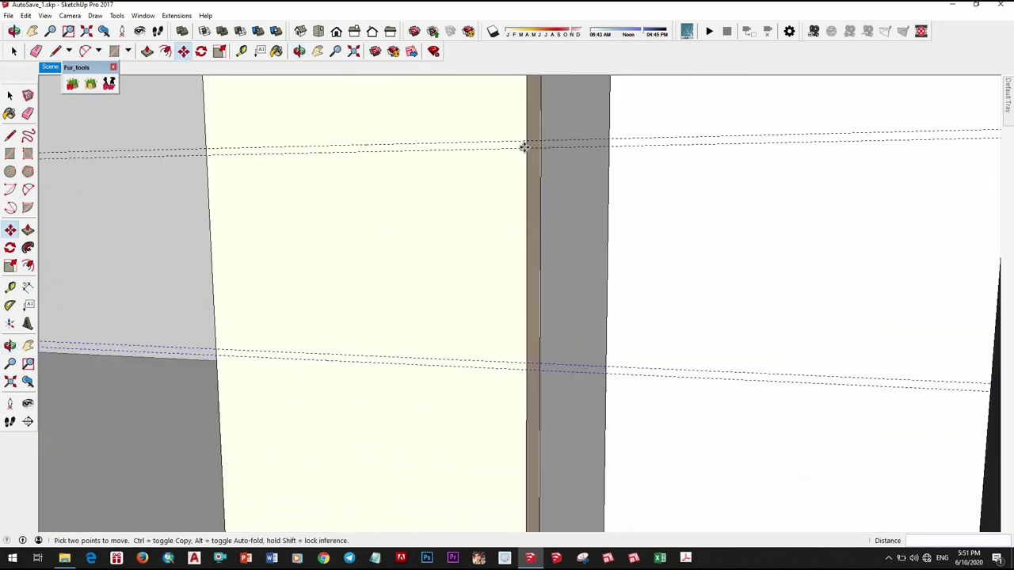
click(524, 147)
middle_drag(518, 338, 516, 335)
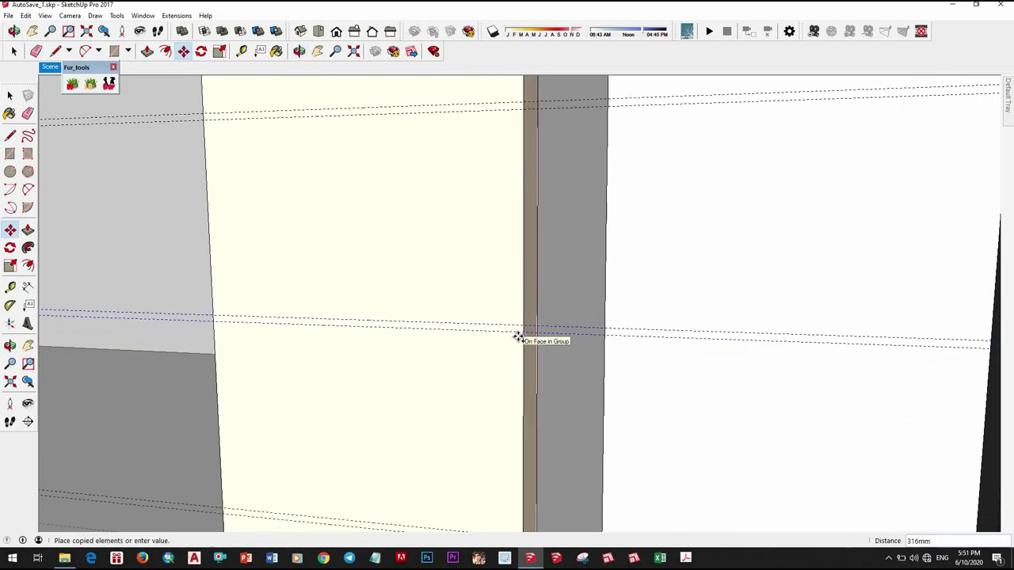
middle_drag(518, 299, 515, 346)
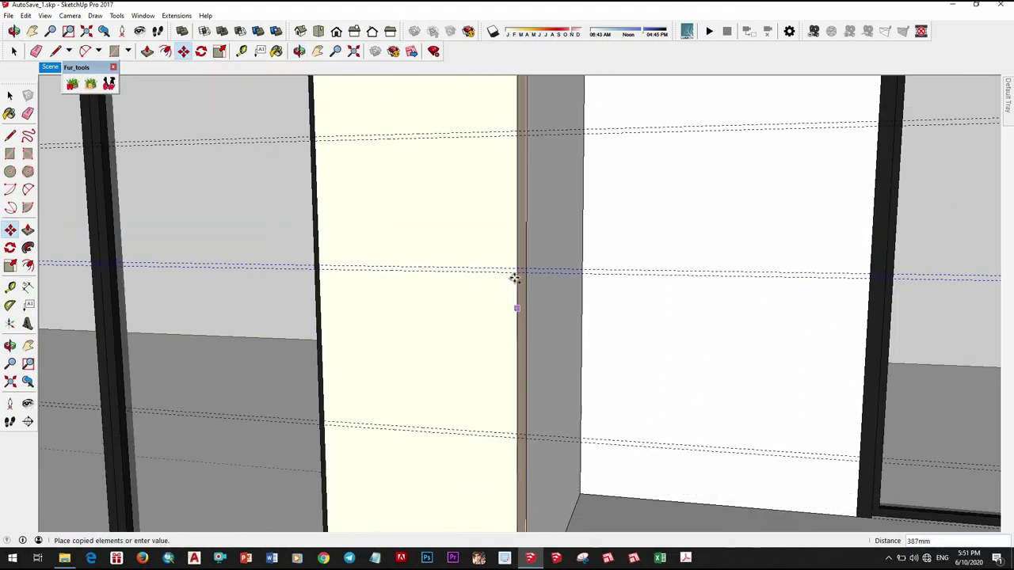
click(514, 283)
scroll(516, 274, up, 2)
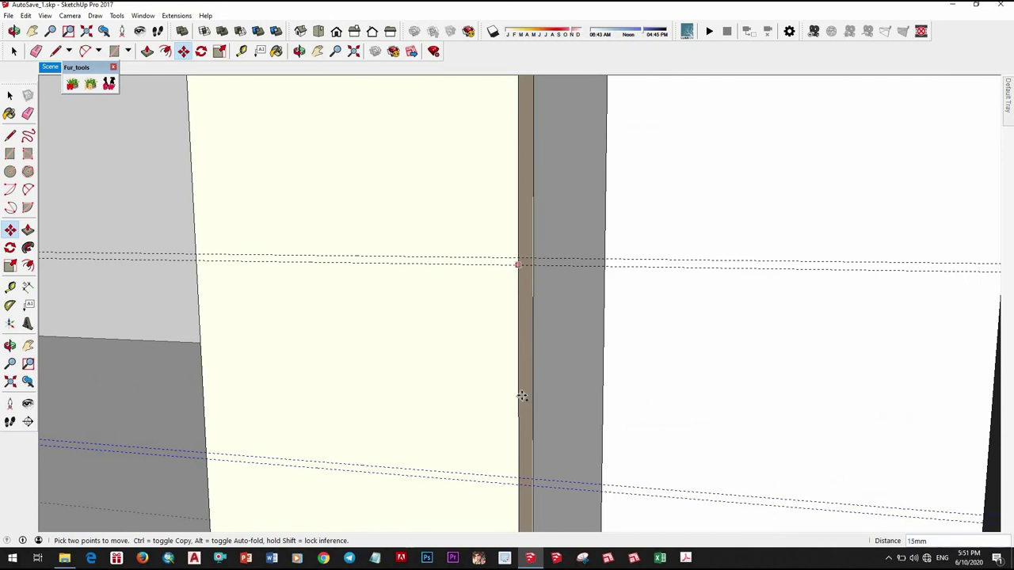
scroll(506, 340, down, 3)
scroll(507, 351, up, 1)
scroll(509, 340, up, 2)
scroll(516, 368, up, 2)
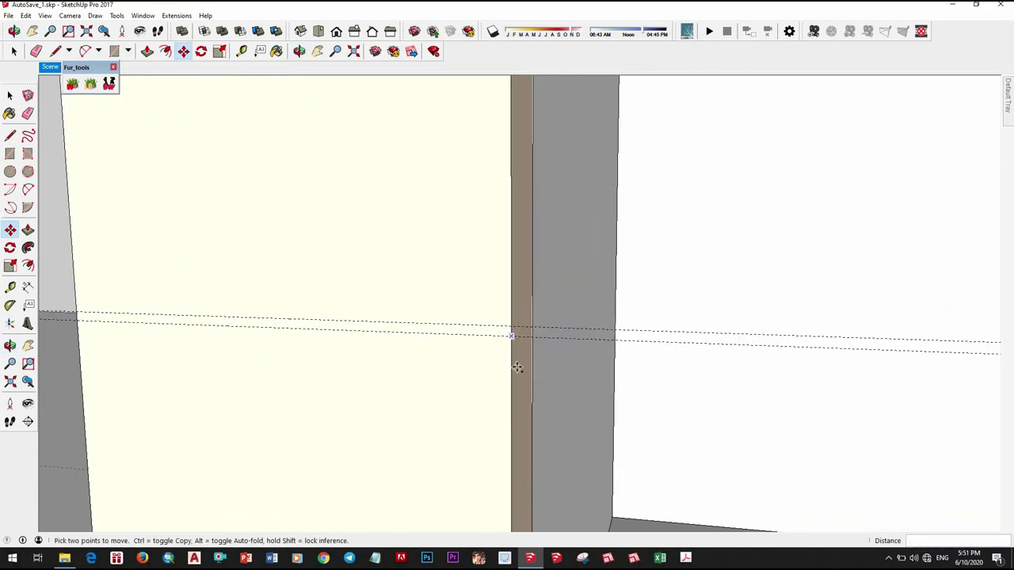
click(516, 368)
scroll(515, 396, down, 3)
scroll(507, 341, up, 1)
click(482, 369)
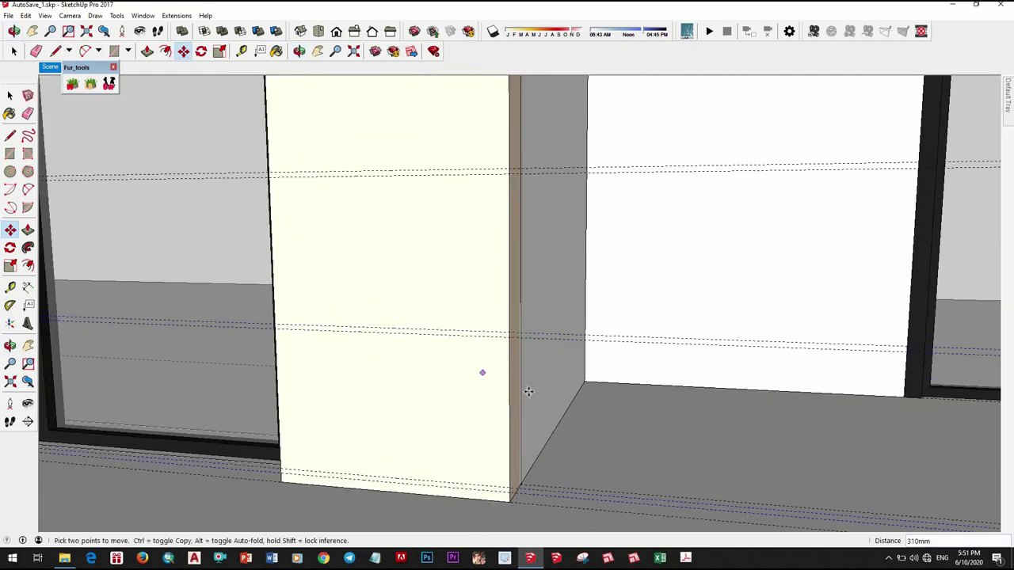
scroll(491, 364, down, 3)
Orbit and zoom in on the cream pier beside the upper sliding doors
middle_drag(584, 375, 525, 378)
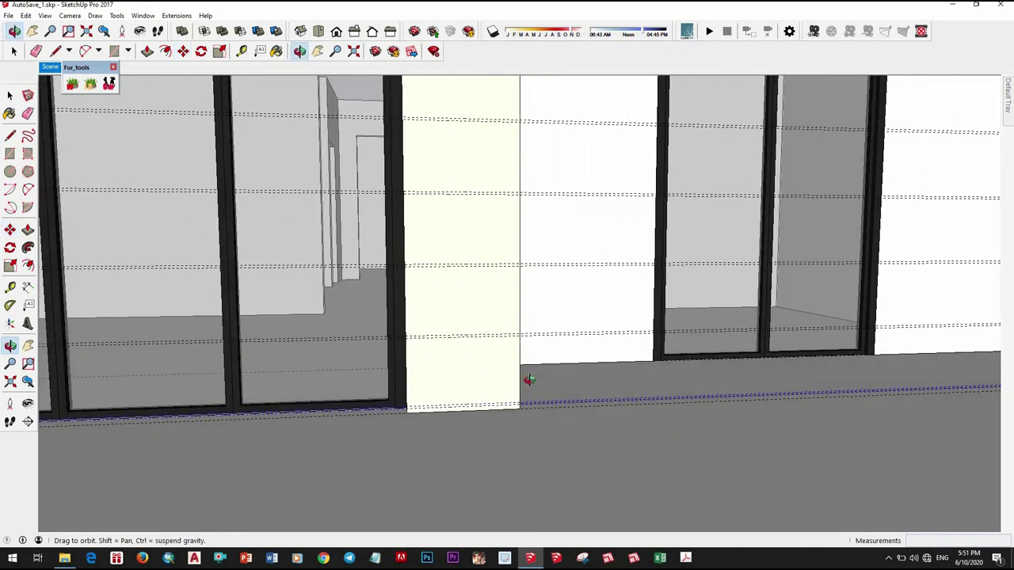
scroll(525, 388, down, 5)
middle_drag(534, 335, 484, 426)
scroll(484, 426, down, 3)
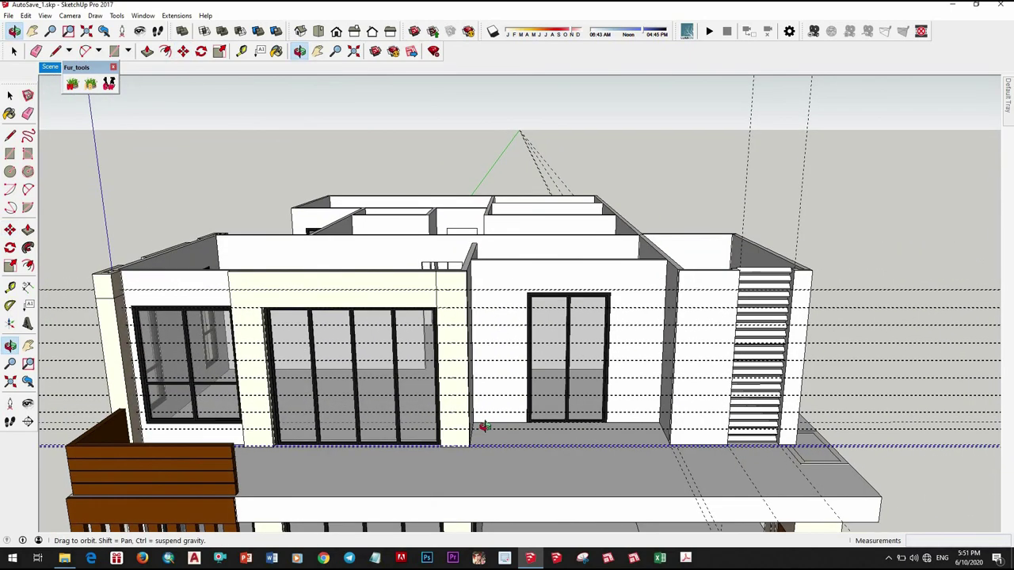
scroll(641, 453, up, 2)
scroll(643, 453, up, 3)
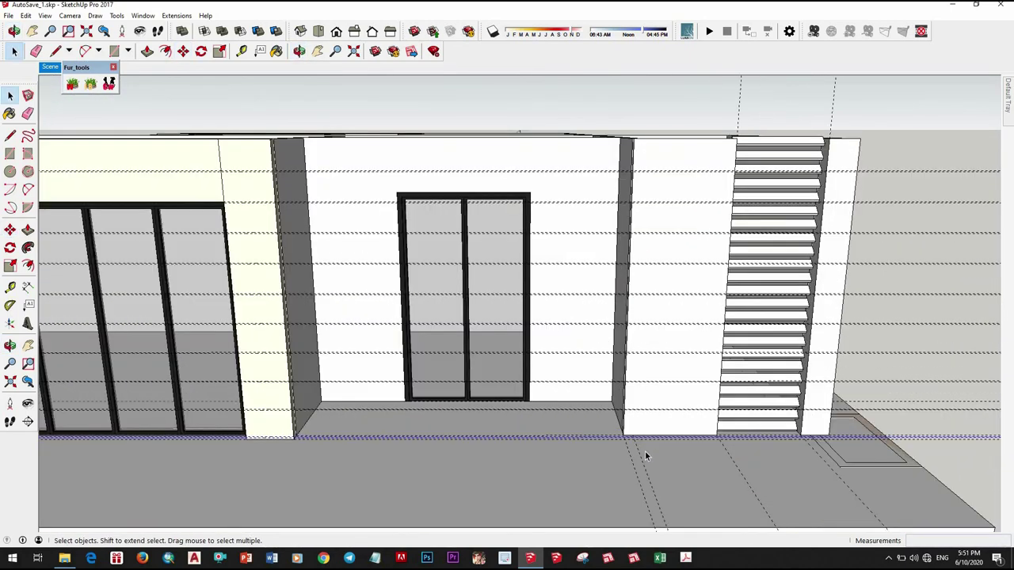
scroll(606, 420, up, 2)
mouse_move(607, 420)
middle_down()
mouse_move(398, 478)
mouse_move(237, 464)
mouse_move(440, 462)
middle_up()
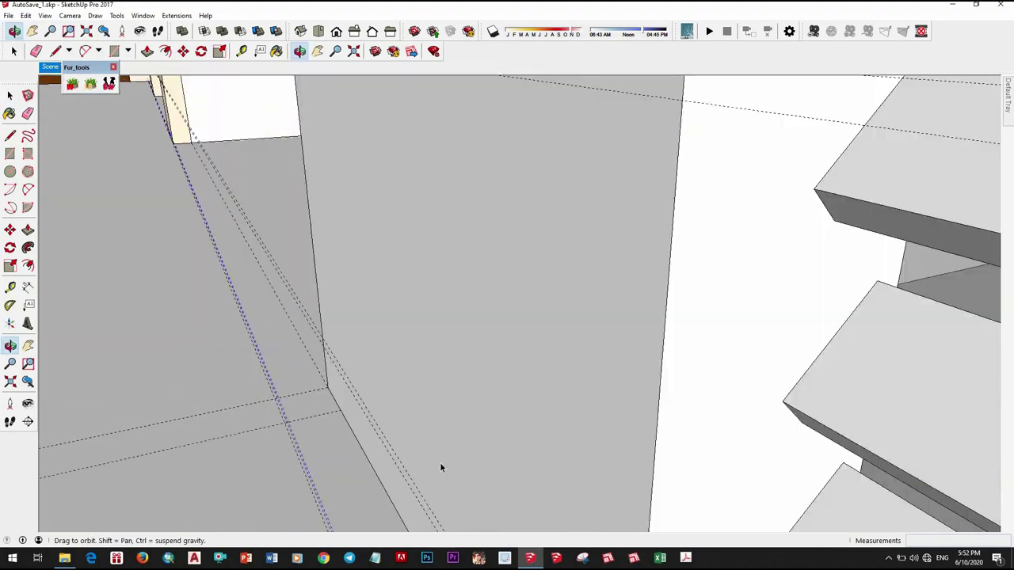
scroll(470, 423, down, 3)
scroll(469, 423, down, 3)
scroll(516, 428, down, 2)
middle_drag(516, 427, 528, 410)
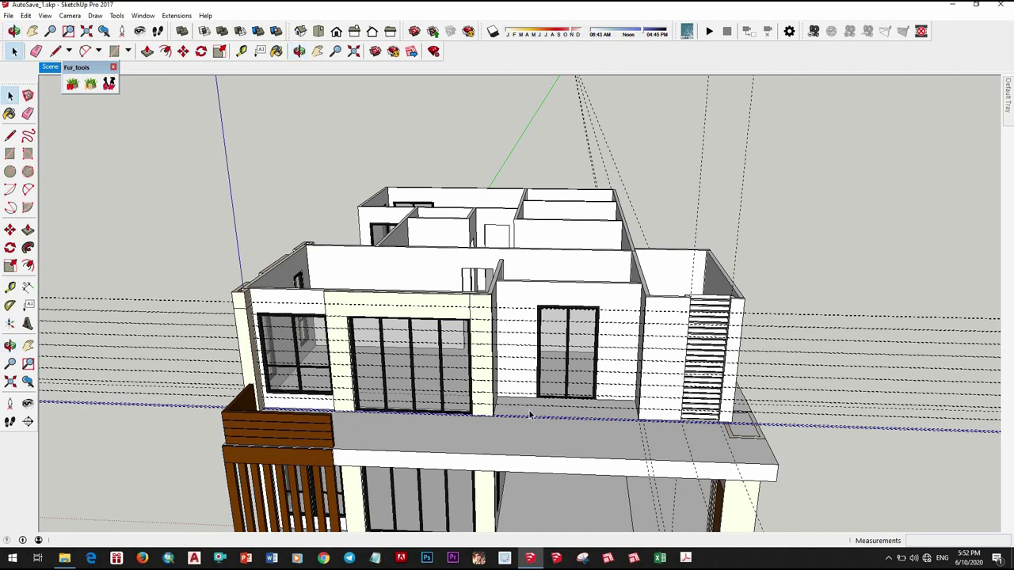
scroll(465, 287, up, 3)
middle_drag(466, 335, 610, 383)
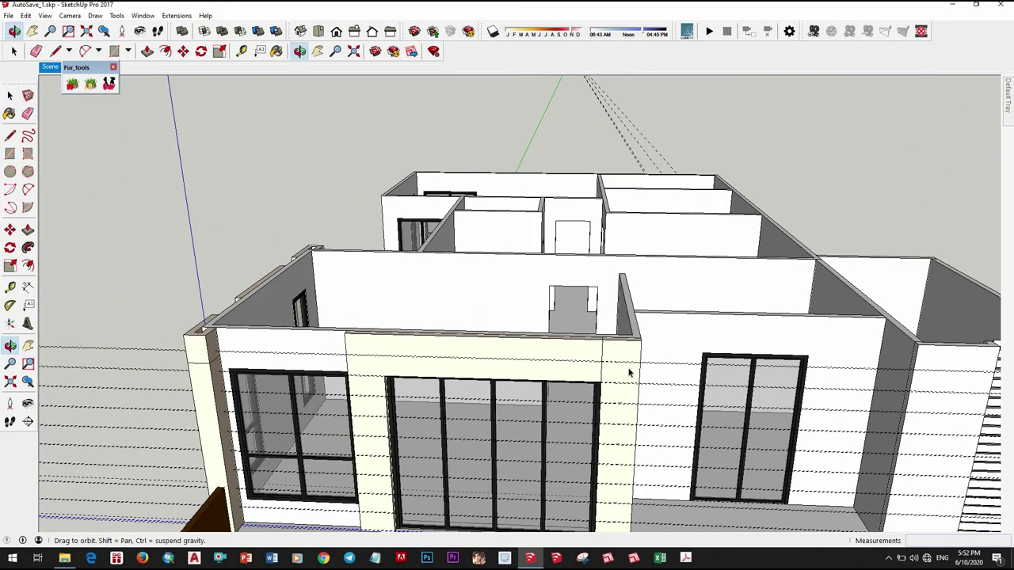
scroll(610, 383, up, 2)
scroll(626, 341, up, 3)
Draw a thin groove strip across the front face of the cream pier
click(602, 344)
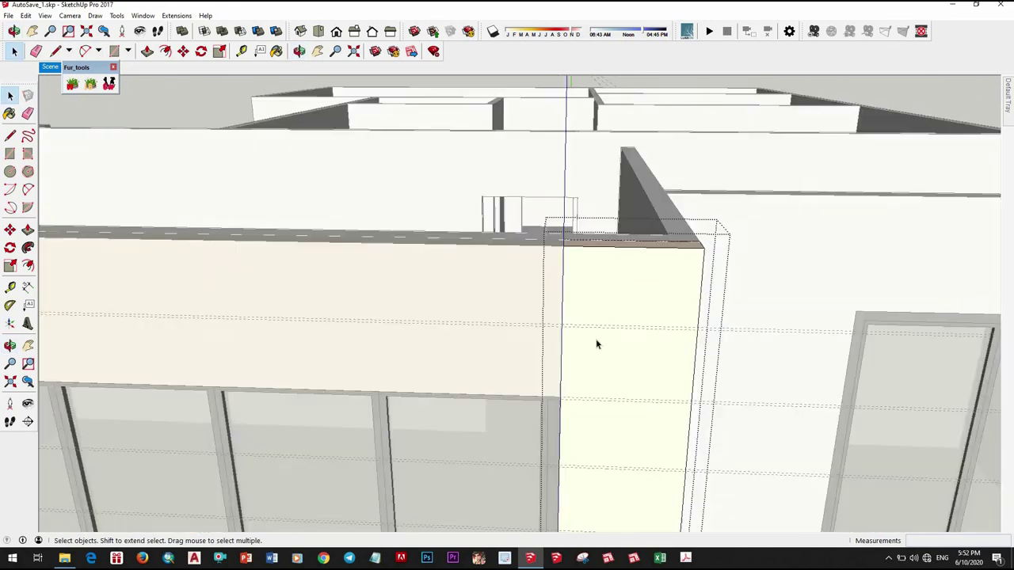
scroll(610, 346, up, 2)
scroll(549, 314, up, 2)
click(544, 307)
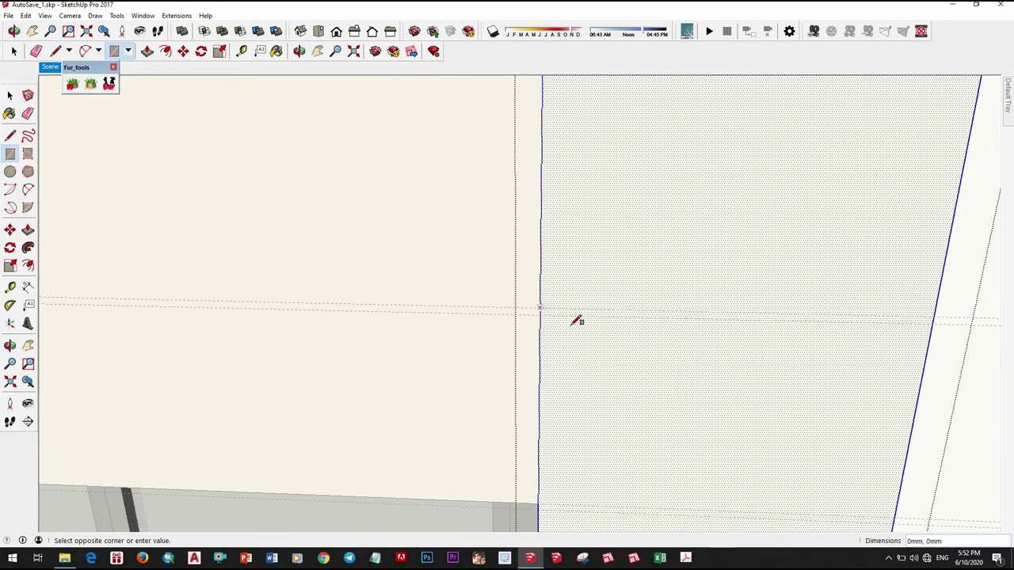
scroll(577, 321, down, 3)
scroll(674, 322, up, 1)
middle_drag(619, 358, 566, 356)
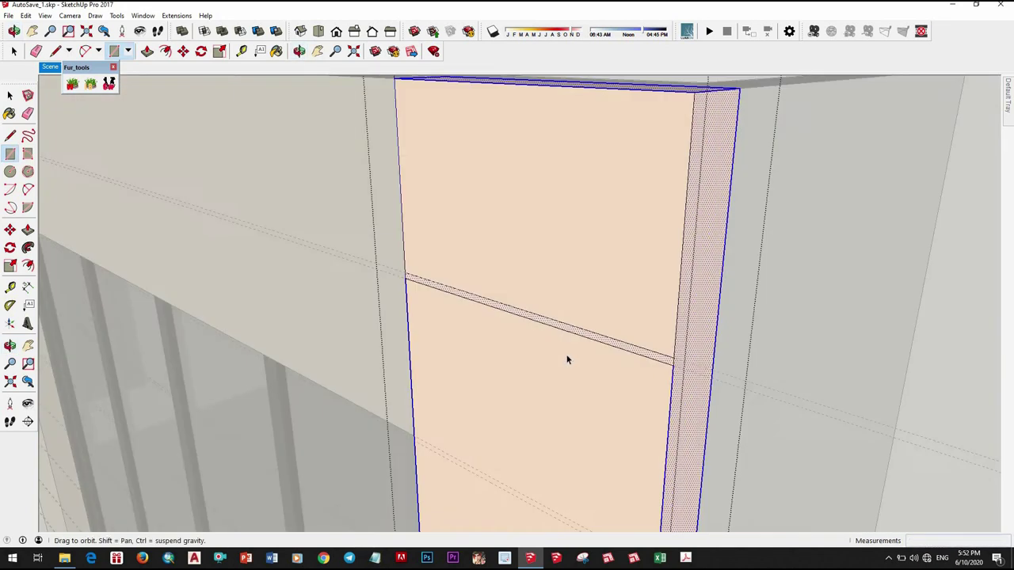
key(space)
middle_drag(468, 319, 634, 369)
scroll(738, 386, up, 2)
Copy the strip 300mm down the pier
click(673, 327)
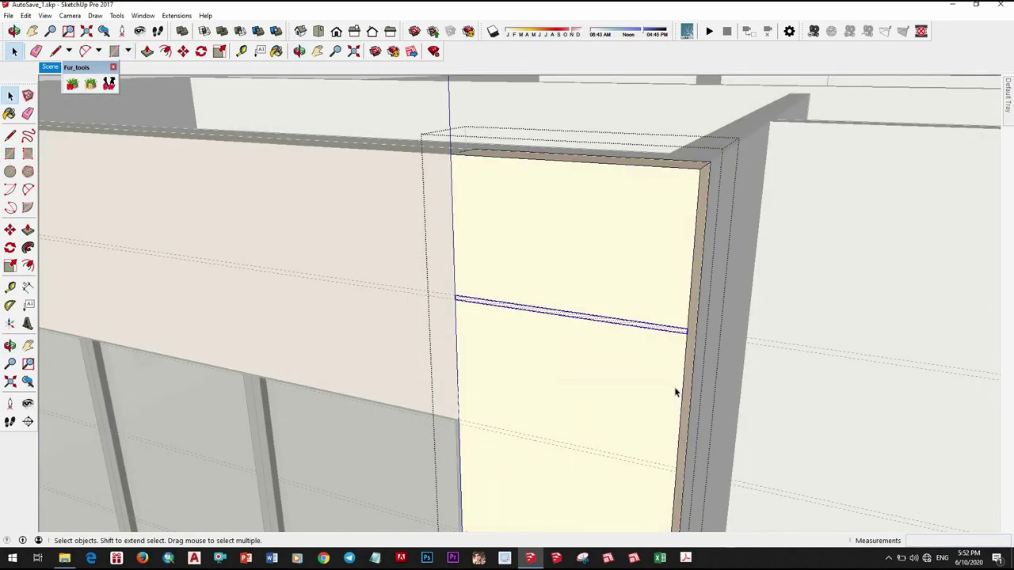
key(m)
scroll(679, 301, up, 2)
scroll(657, 384, up, 2)
click(677, 313)
key(ctrl)
scroll(645, 319, down, 2)
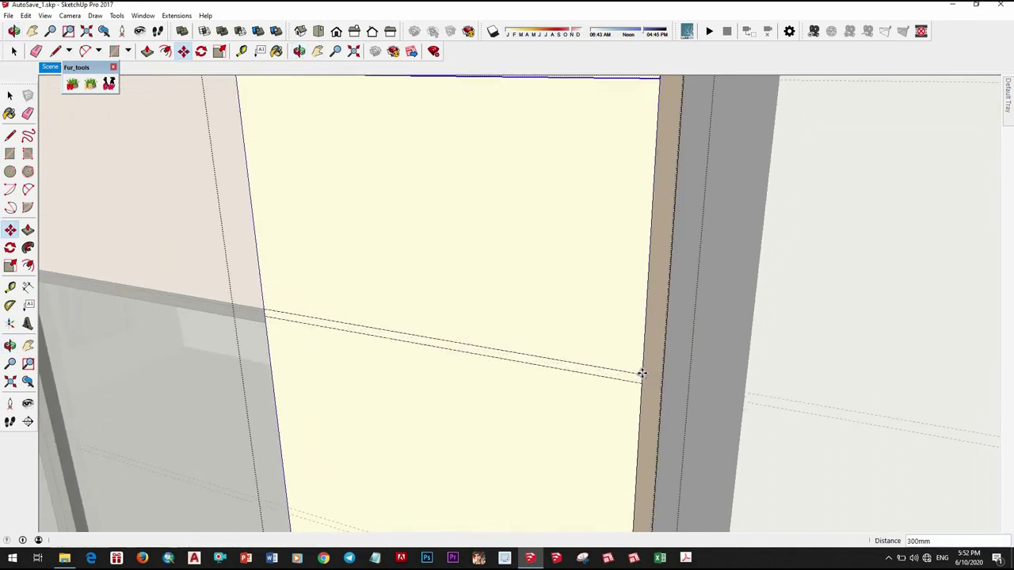
click(641, 374)
Array the strip copy into nine evenly spaced strips down the pier
scroll(577, 269, down, 3)
scroll(568, 257, down, 2)
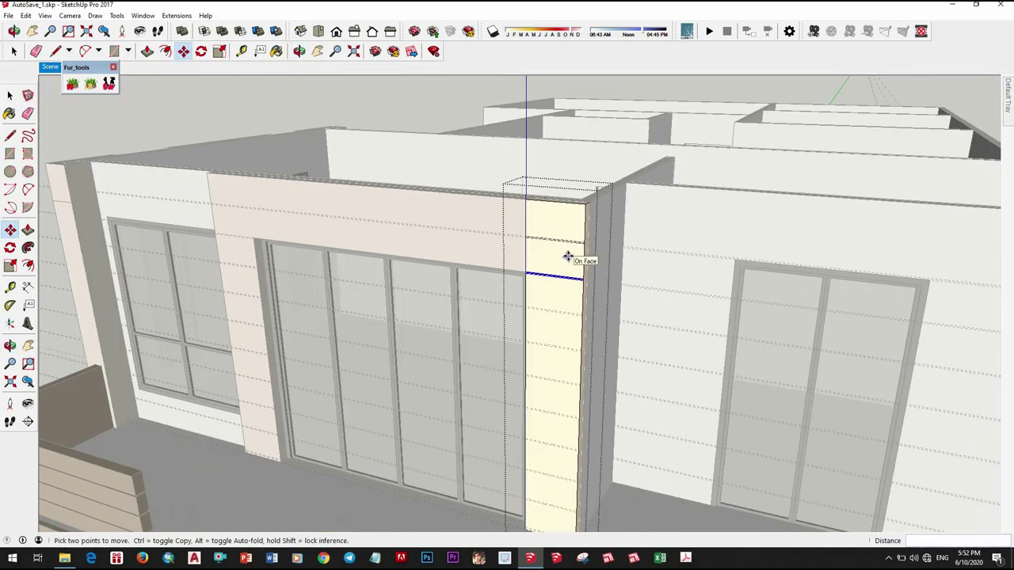
text(x10)
key(Return)
scroll(566, 393, down, 3)
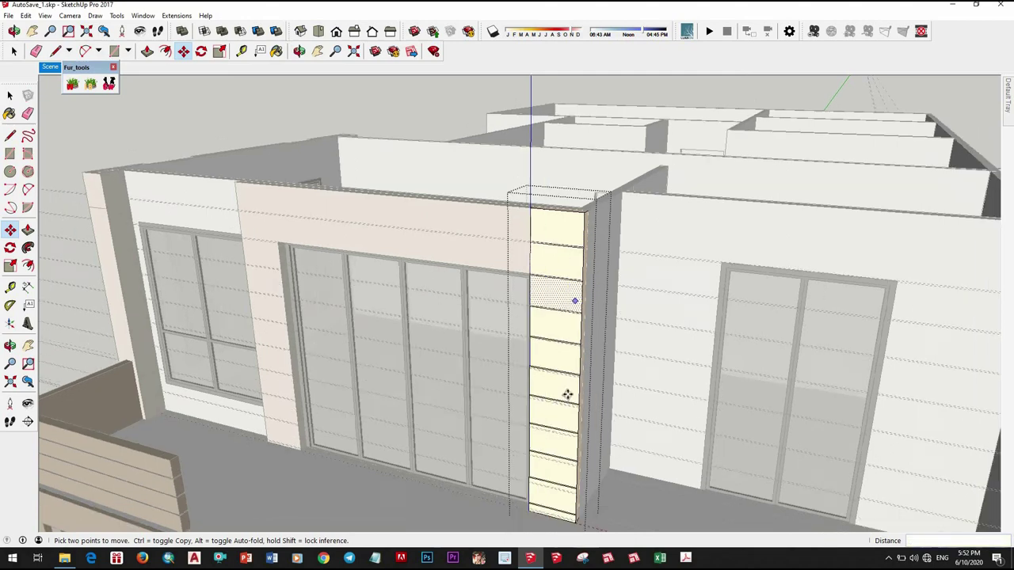
scroll(611, 385, up, 3)
mouse_move(611, 385)
middle_down()
mouse_move(623, 174)
mouse_move(609, 400)
mouse_move(550, 380)
mouse_move(535, 200)
middle_up()
Recess the bottom strip into the pier with Push/Pull
key(m)
scroll(549, 396, down, 2)
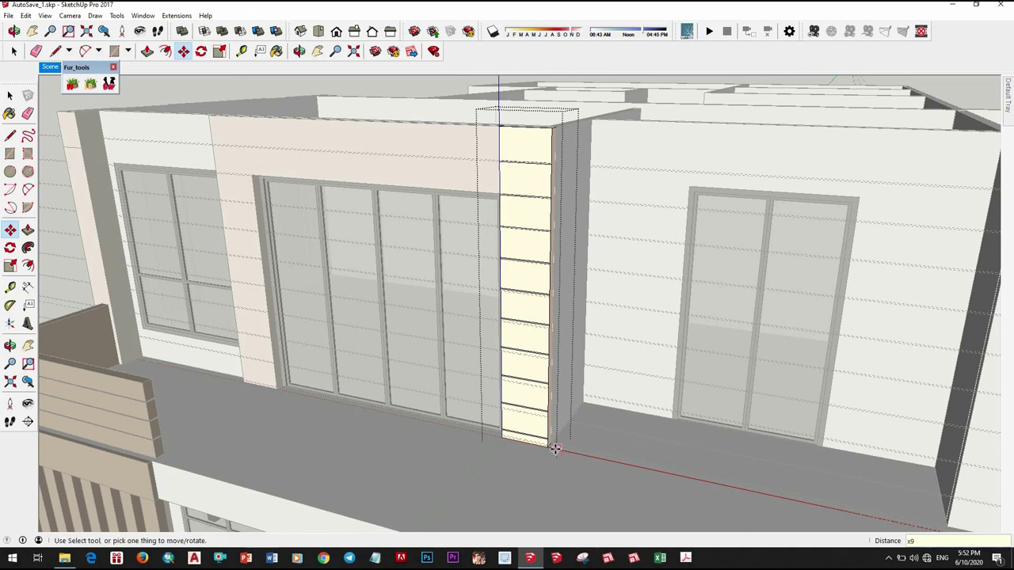
scroll(555, 449, up, 2)
scroll(520, 423, down, 4)
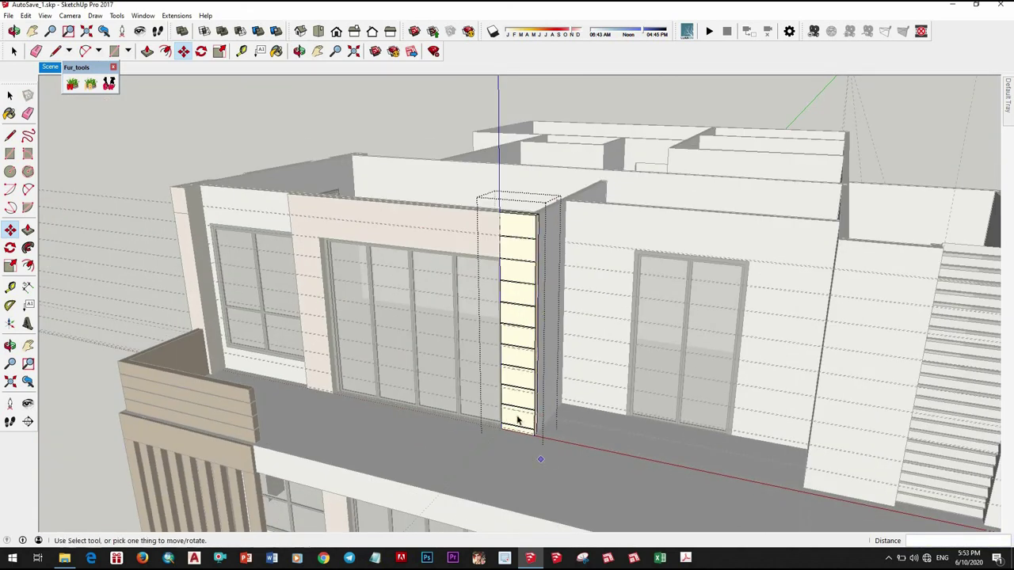
scroll(555, 447, up, 2)
scroll(561, 432, up, 2)
key(p)
scroll(546, 420, up, 2)
scroll(543, 416, up, 1)
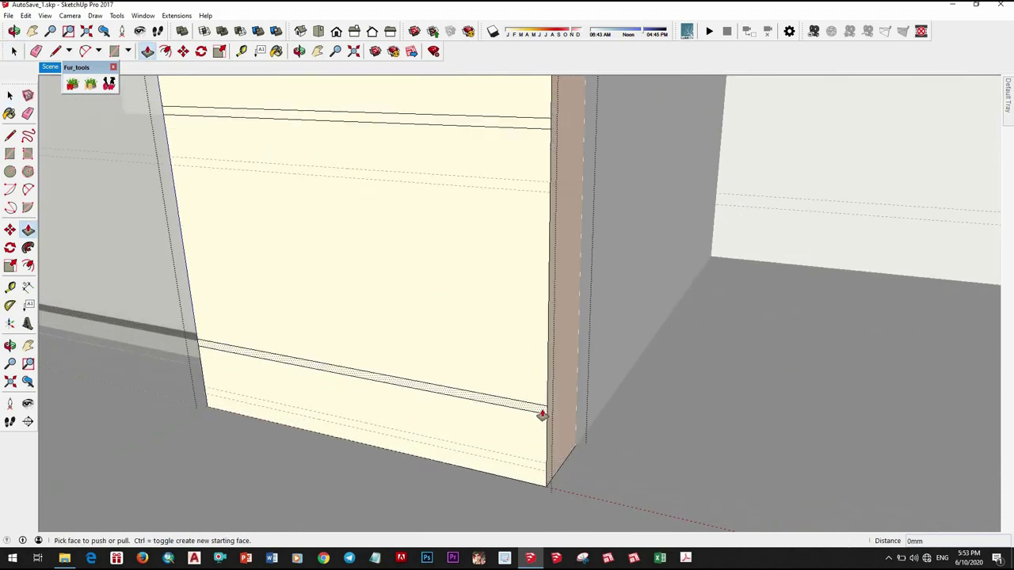
click(542, 415)
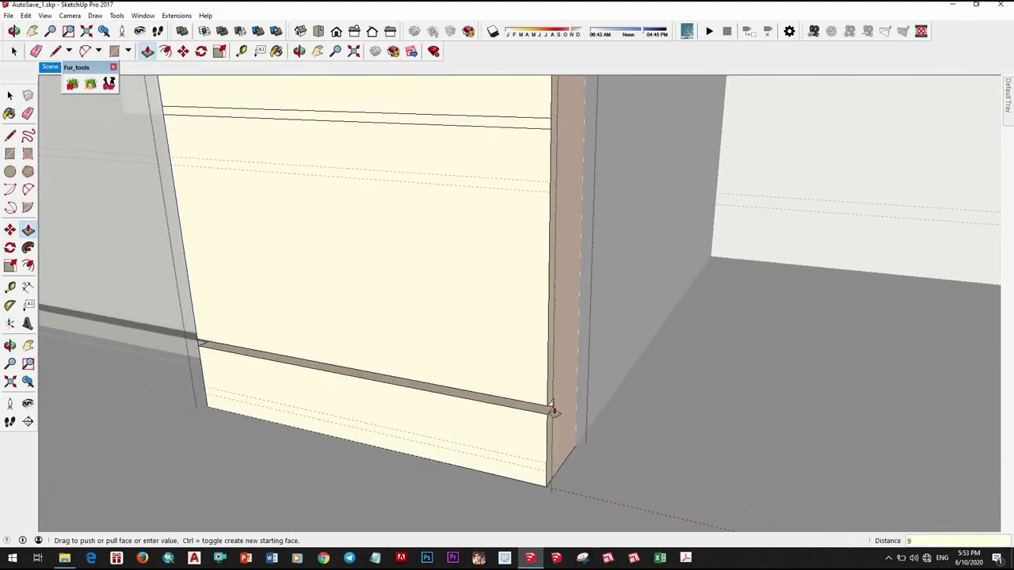
mouse_move(537, 432)
middle_down()
mouse_move(785, 409)
mouse_move(652, 403)
mouse_move(613, 389)
mouse_move(578, 428)
mouse_move(507, 451)
middle_up()
scroll(507, 450, up, 1)
mouse_move(266, 399)
middle_down()
mouse_move(539, 380)
mouse_move(495, 382)
middle_up()
Recess the groove strip on the pier's side face by 6mm
key(l)
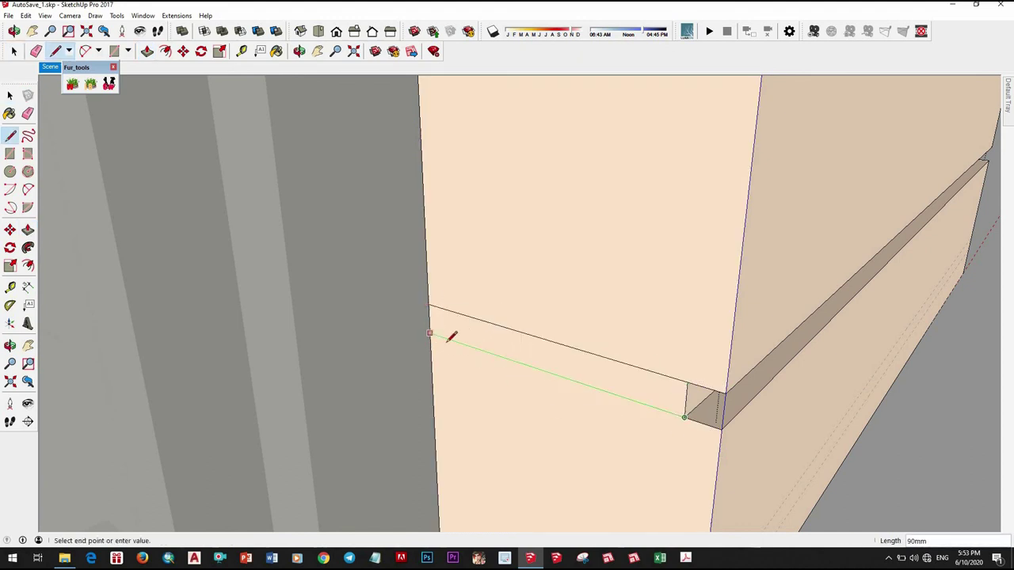
key(p)
click(658, 401)
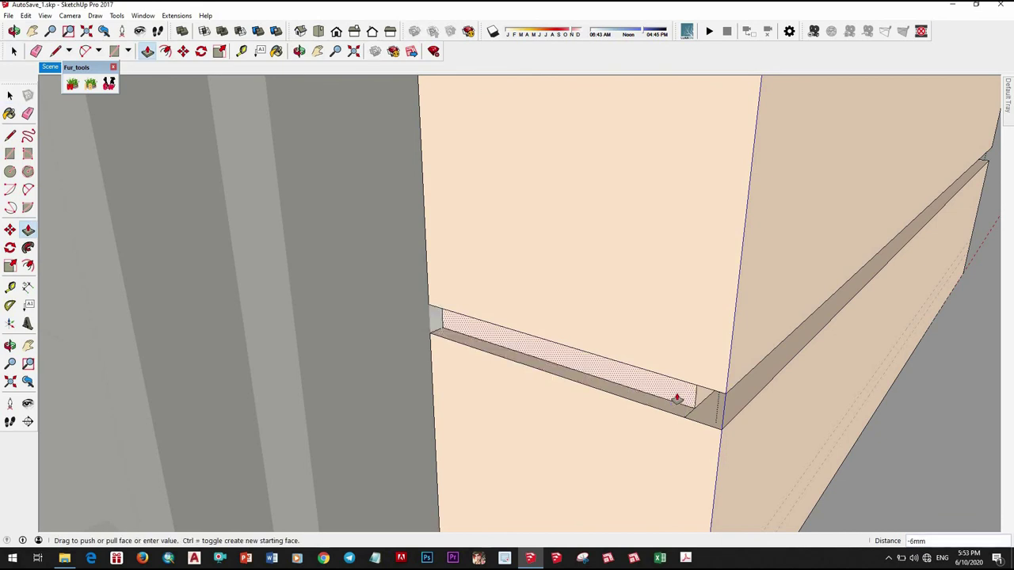
click(677, 398)
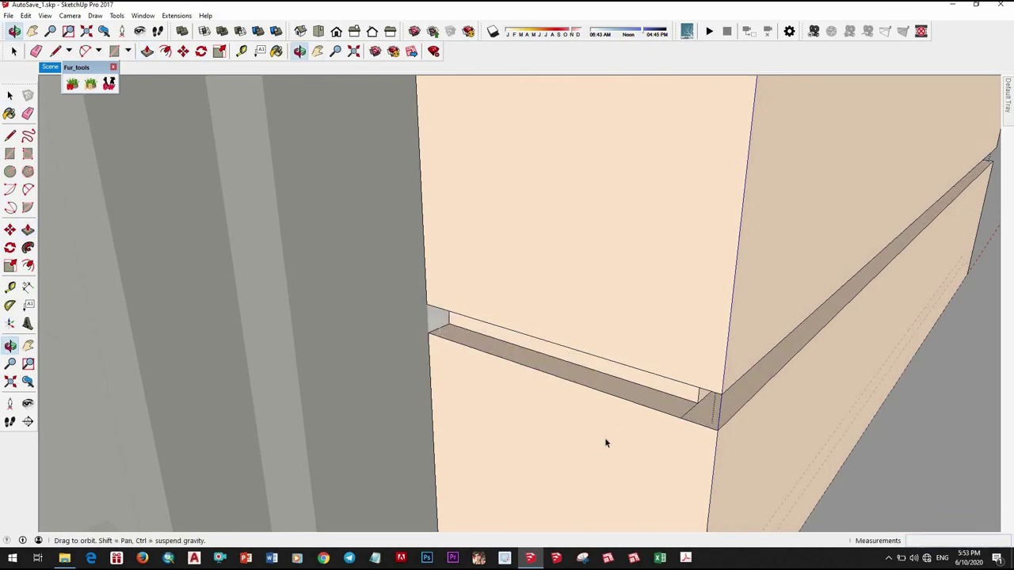
middle_drag(604, 437, 564, 451)
Tidy the groove end, closing it off with a new edge line
key(space)
key(e)
scroll(474, 307, down, 5)
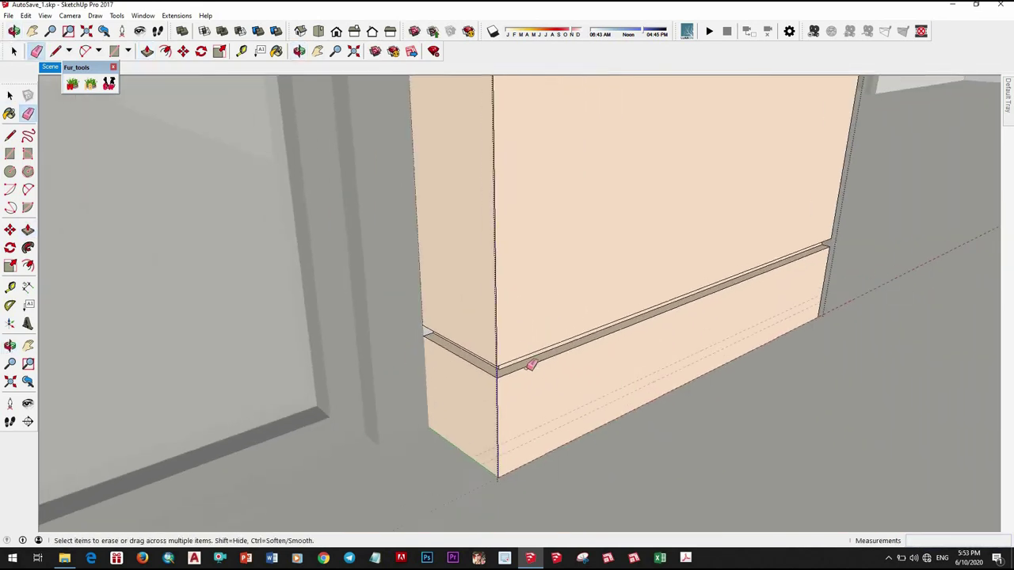
scroll(530, 362, down, 5)
mouse_move(335, 398)
middle_down()
mouse_move(430, 335)
mouse_move(480, 420)
mouse_move(518, 399)
mouse_move(605, 429)
mouse_move(344, 380)
mouse_move(399, 438)
mouse_move(226, 391)
mouse_move(409, 449)
middle_up()
scroll(419, 439, up, 5)
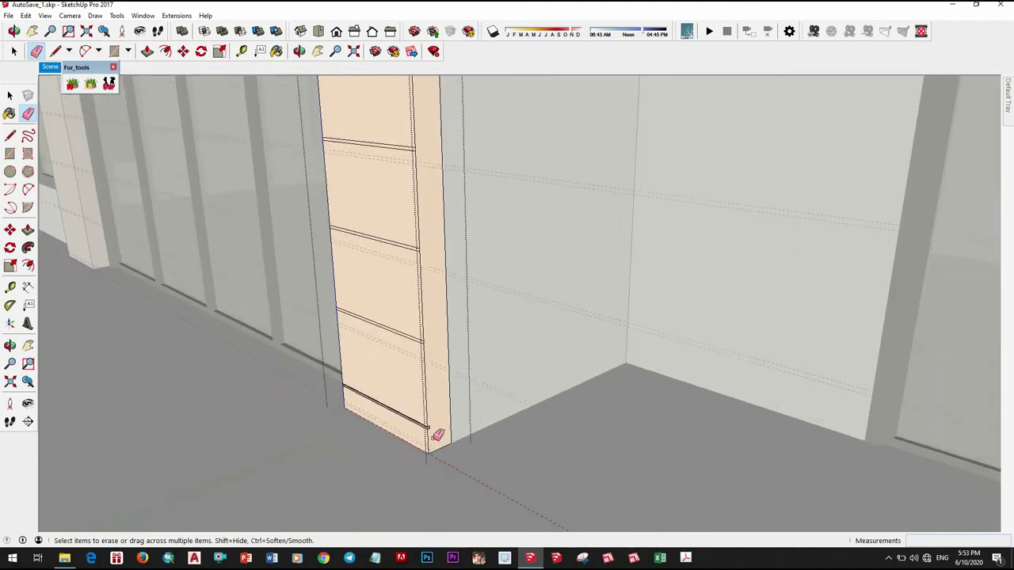
scroll(433, 404, up, 5)
key(l)
middle_drag(428, 384, 427, 376)
click(428, 375)
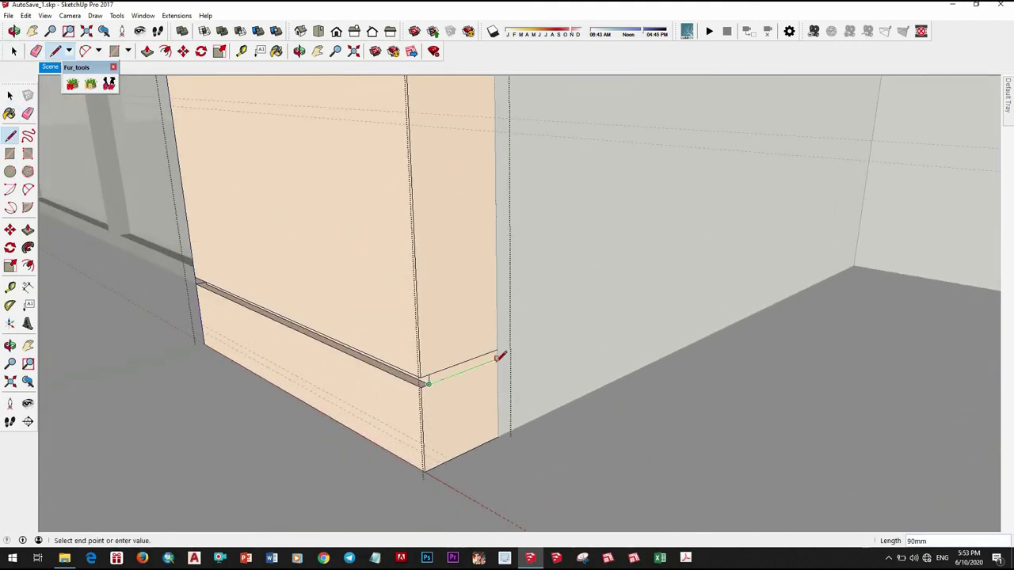
click(496, 357)
key(space)
Copy the groove 300mm higher up the pier
mouse_move(446, 401)
middle_down()
mouse_move(810, 446)
mouse_move(607, 381)
middle_up()
scroll(583, 357, up, 3)
scroll(584, 356, up, 2)
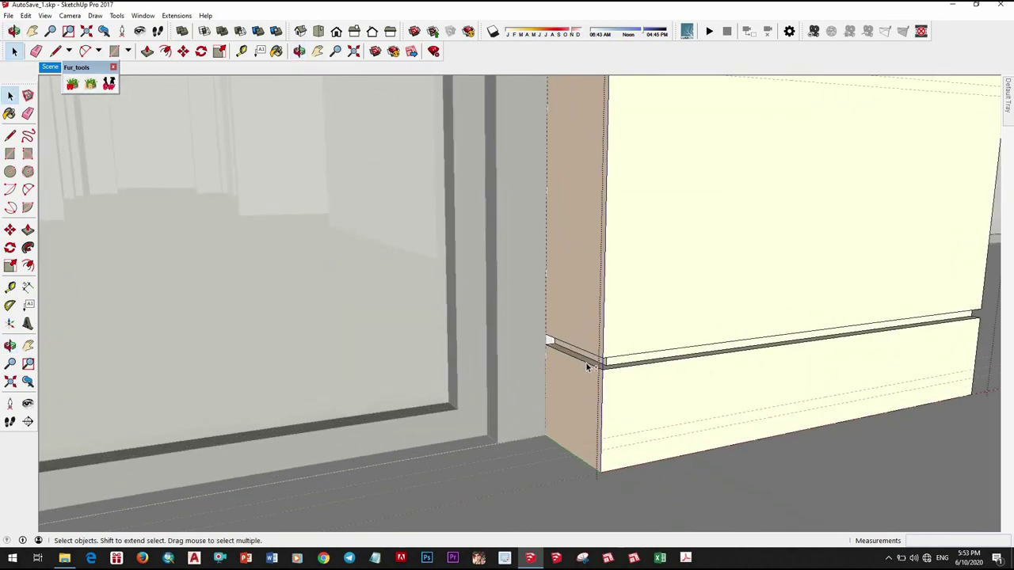
scroll(602, 381, up, 2)
key(m)
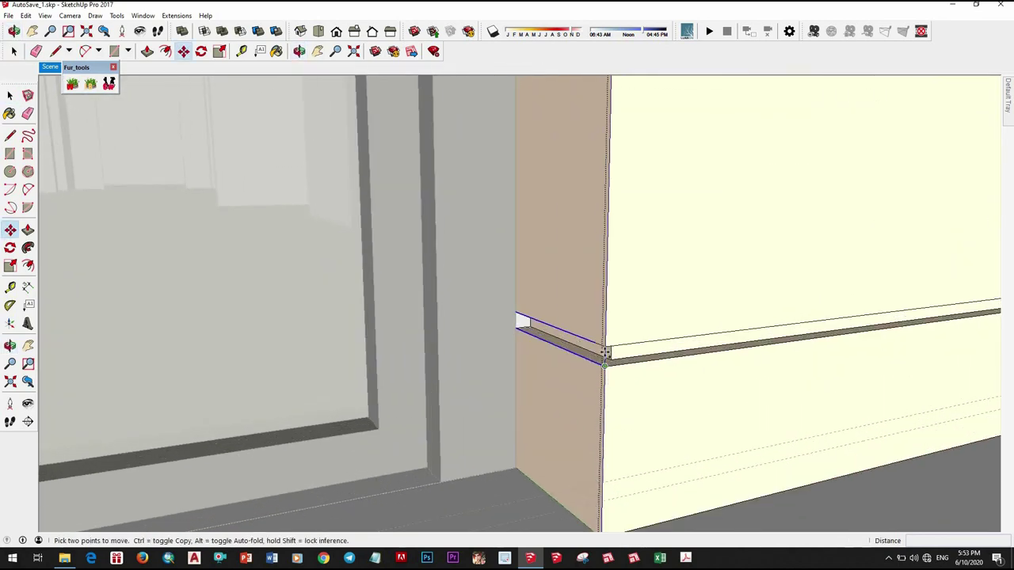
key(ctrl)
click(607, 369)
scroll(586, 254, down, 3)
click(606, 244)
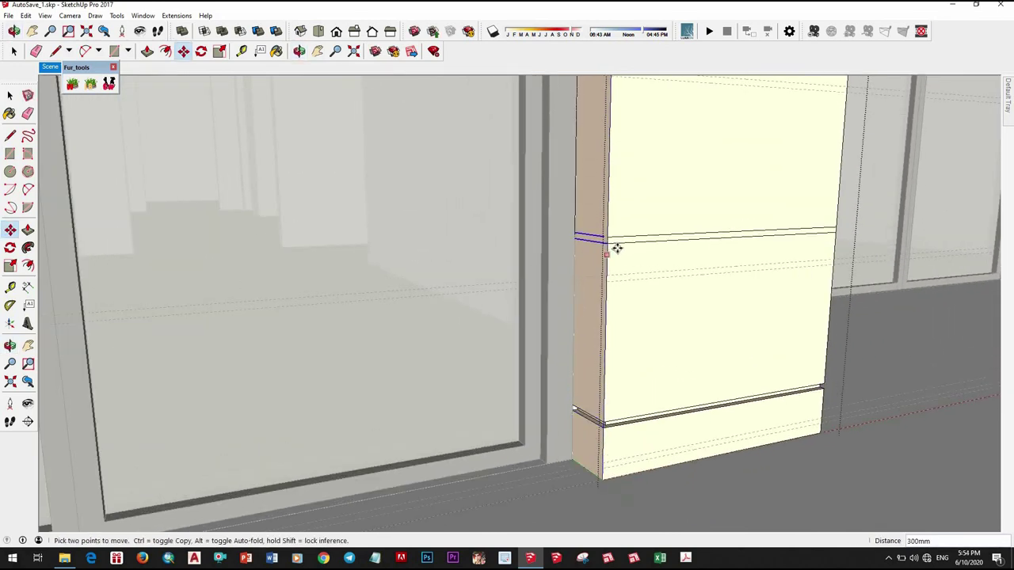
Orbit to view the grooved pier from its side and other side
scroll(617, 248, up, 3)
mouse_move(764, 249)
middle_down()
mouse_move(613, 276)
mouse_move(656, 287)
mouse_move(581, 316)
middle_up()
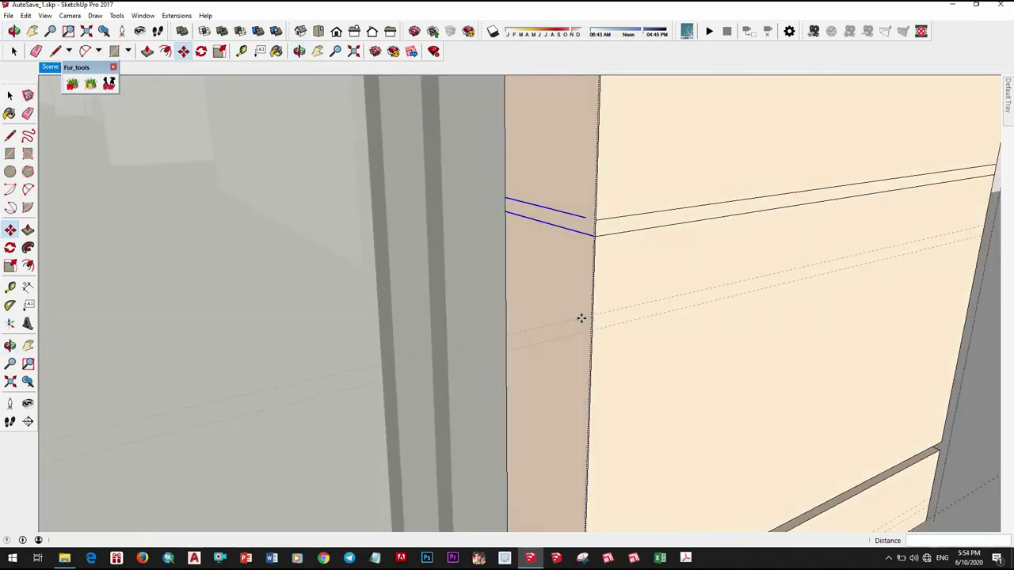
scroll(606, 317, down, 3)
scroll(525, 366, up, 2)
mouse_move(525, 366)
middle_down()
mouse_move(414, 366)
mouse_move(441, 351)
mouse_move(916, 367)
mouse_move(616, 322)
mouse_move(600, 352)
middle_up()
key(space)
Push a side groove strip into the pier, orbiting to the next strips
scroll(541, 340, up, 2)
key(p)
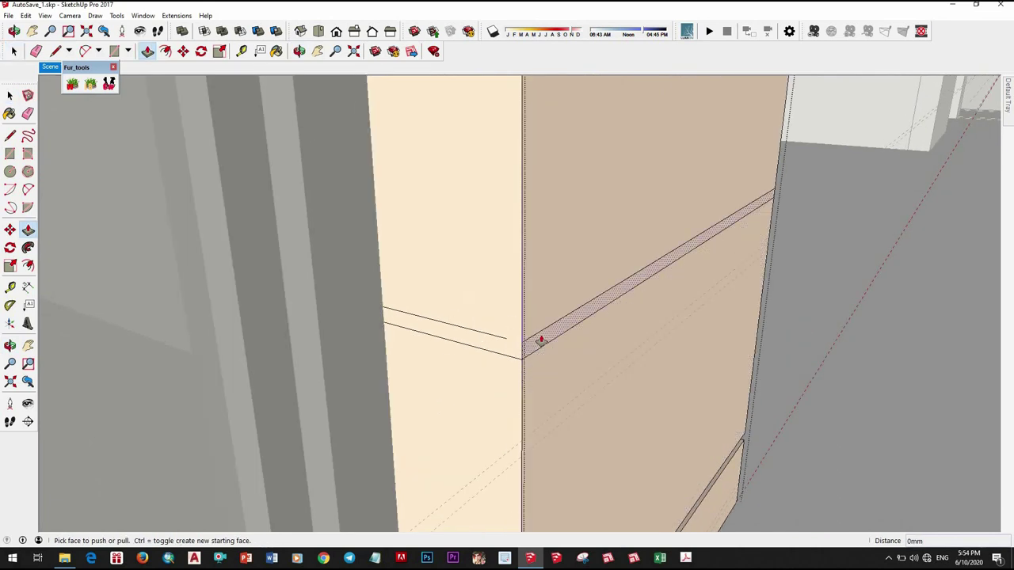
mouse_move(541, 341)
middle_down()
mouse_move(493, 346)
mouse_move(705, 340)
mouse_move(344, 274)
mouse_move(384, 294)
mouse_move(373, 249)
mouse_move(357, 240)
mouse_move(407, 258)
mouse_move(303, 362)
mouse_move(349, 395)
mouse_move(290, 467)
mouse_move(409, 294)
mouse_move(230, 289)
middle_up()
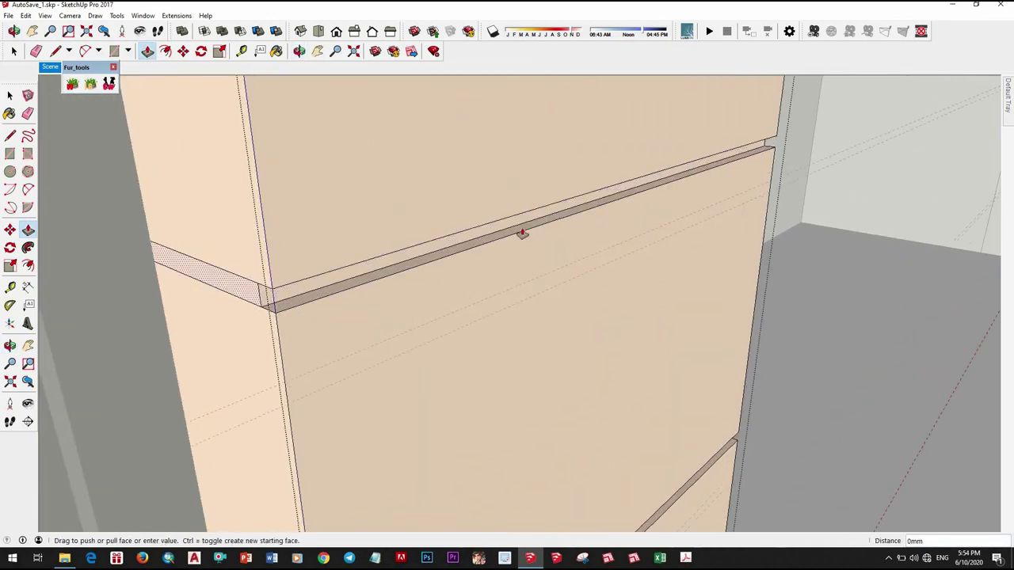
mouse_move(522, 233)
middle_down()
mouse_move(199, 356)
mouse_move(396, 332)
mouse_move(594, 355)
mouse_move(527, 227)
mouse_move(565, 220)
middle_up()
mouse_move(389, 290)
middle_down()
mouse_move(509, 387)
mouse_move(373, 396)
middle_up()
mouse_move(510, 322)
middle_down()
mouse_move(419, 237)
mouse_move(389, 233)
middle_up()
mouse_move(478, 310)
middle_down()
mouse_move(504, 312)
mouse_move(480, 309)
mouse_move(518, 299)
mouse_move(753, 301)
middle_up()
middle_drag(728, 333, 667, 257)
mouse_move(628, 297)
middle_down()
mouse_move(908, 270)
mouse_move(625, 407)
mouse_move(554, 236)
middle_up()
Orbit around the pier's side face to check the wrapped grooves
scroll(554, 236, up, 2)
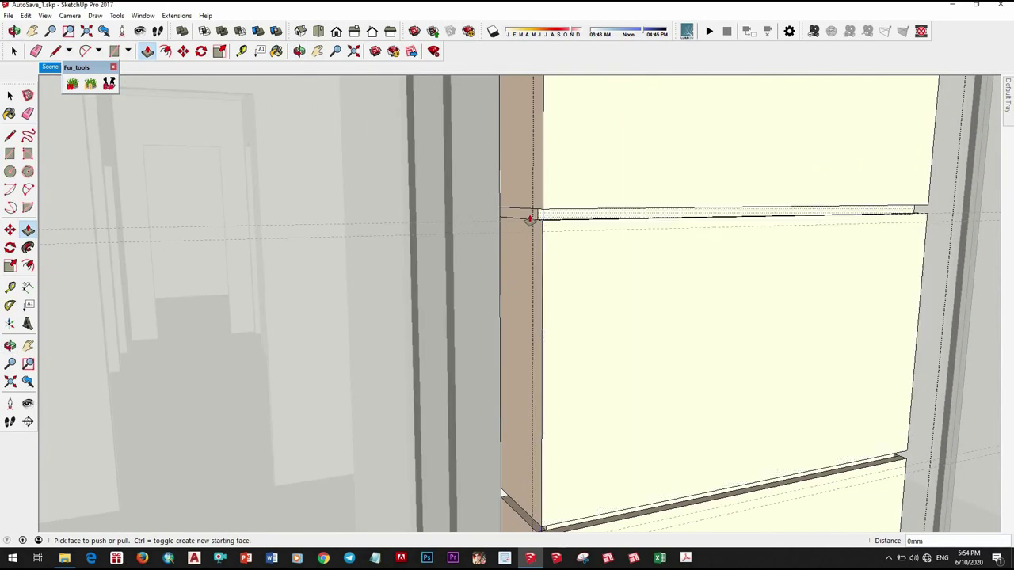
mouse_move(599, 292)
middle_down()
mouse_move(547, 222)
mouse_move(538, 246)
mouse_move(511, 244)
middle_up()
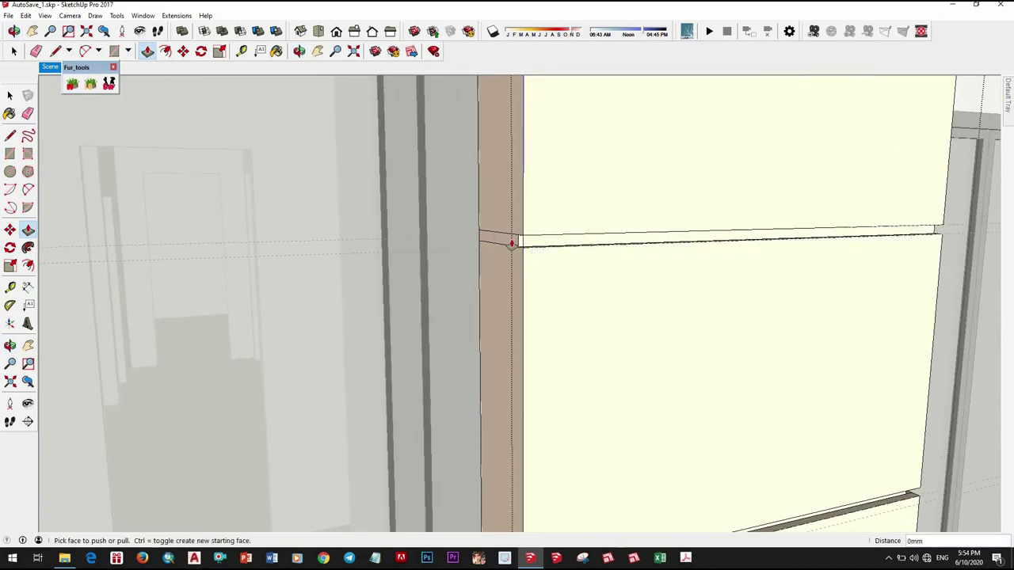
mouse_move(901, 313)
middle_down()
mouse_move(340, 340)
mouse_move(531, 211)
mouse_move(528, 148)
middle_up()
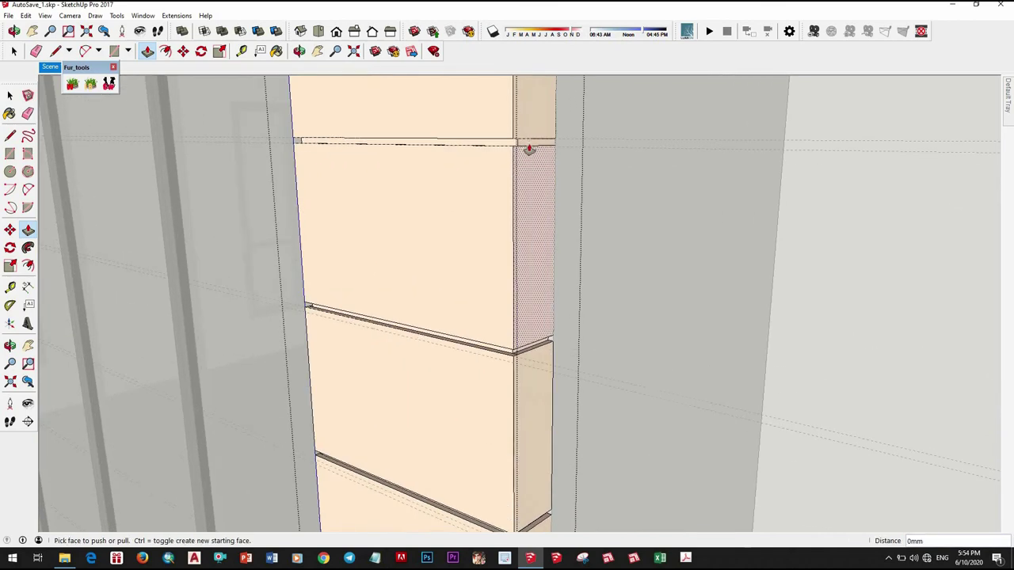
mouse_move(560, 341)
middle_down()
mouse_move(544, 197)
mouse_move(662, 335)
mouse_move(581, 330)
mouse_move(598, 255)
middle_up()
scroll(598, 256, up, 3)
scroll(625, 446, up, 2)
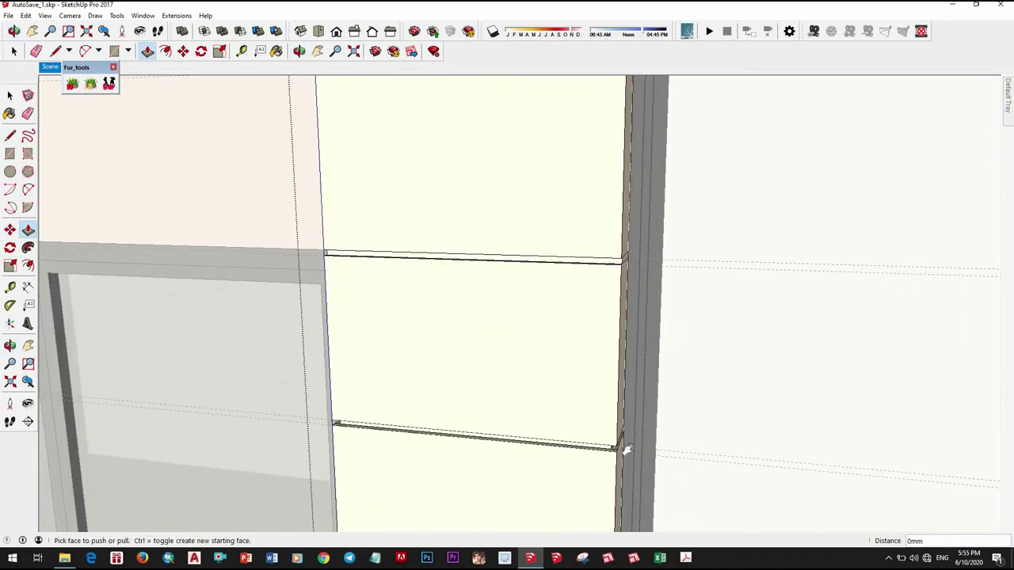
scroll(599, 199, up, 1)
scroll(623, 196, up, 2)
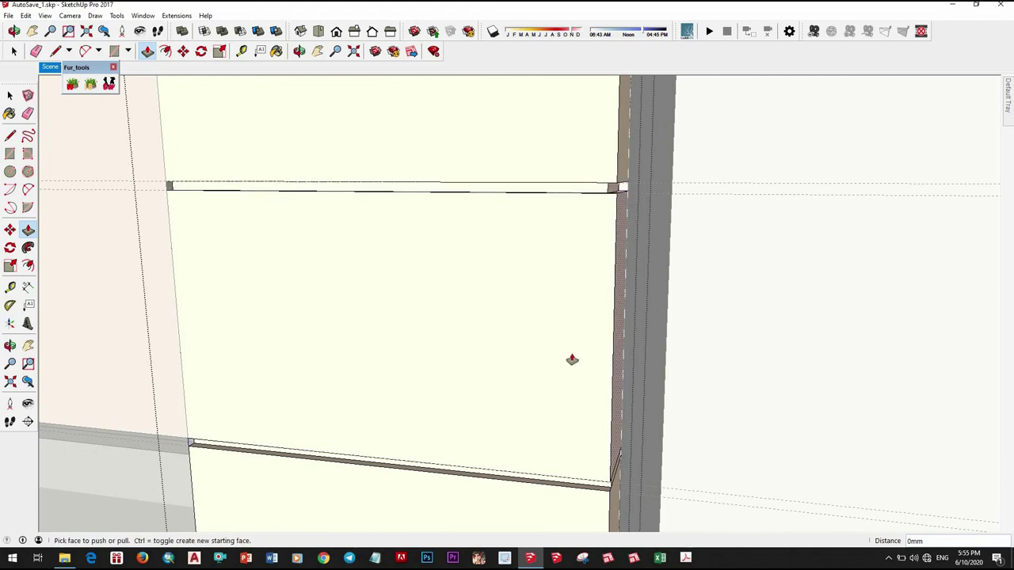
mouse_move(571, 359)
middle_down()
mouse_move(528, 362)
mouse_move(737, 412)
mouse_move(580, 454)
mouse_move(575, 343)
mouse_move(507, 441)
mouse_move(448, 482)
mouse_move(322, 478)
mouse_move(617, 450)
mouse_move(685, 470)
middle_up()
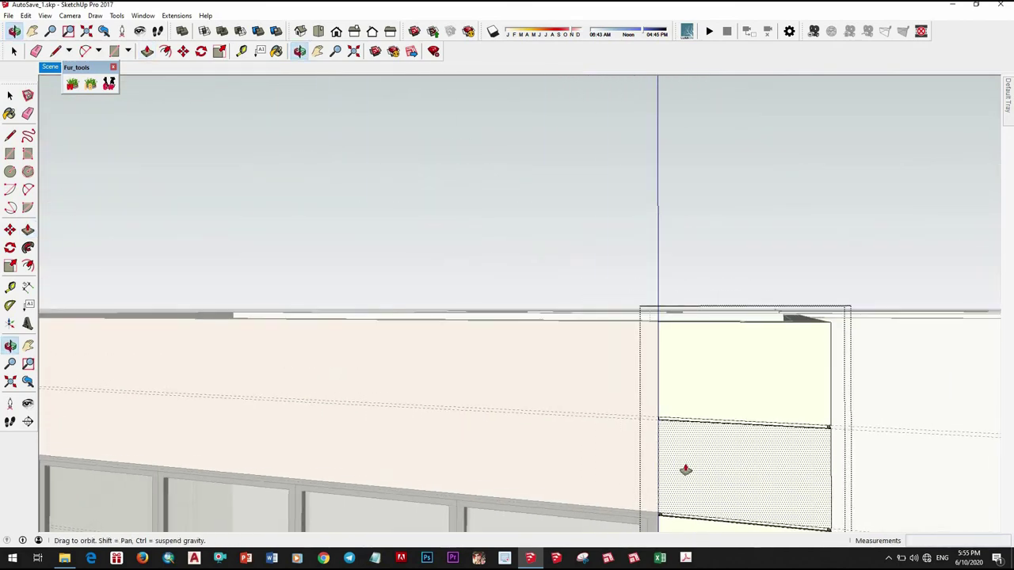
Copy the grooved panel about 4001mm onto the next cream pier
key(space)
scroll(720, 293, down, 5)
scroll(511, 353, down, 5)
mouse_move(512, 353)
middle_down()
mouse_move(634, 430)
mouse_move(633, 418)
middle_up()
scroll(577, 389, up, 2)
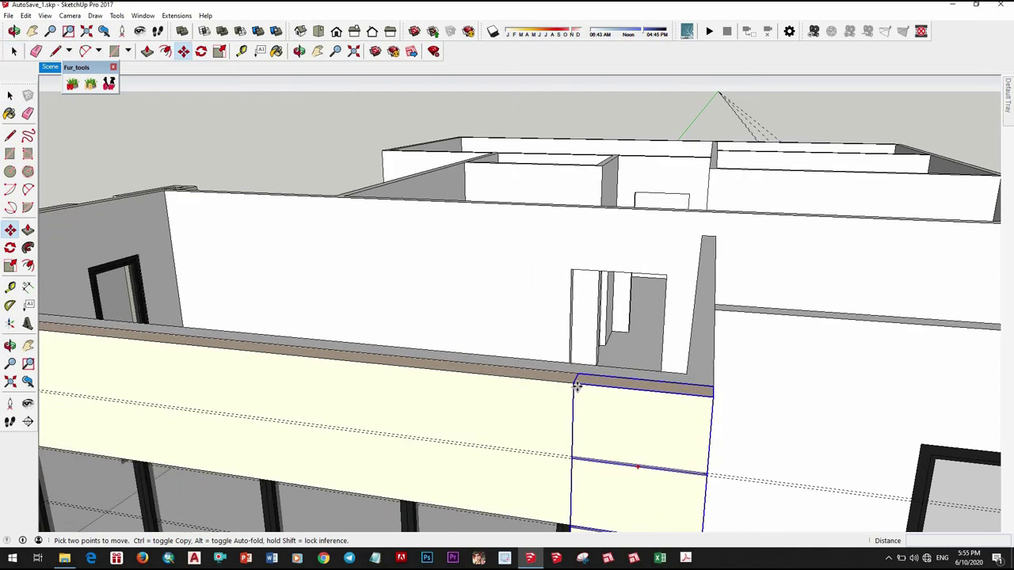
click(539, 375)
key(ctrl)
scroll(546, 400, down, 3)
scroll(477, 378, up, 3)
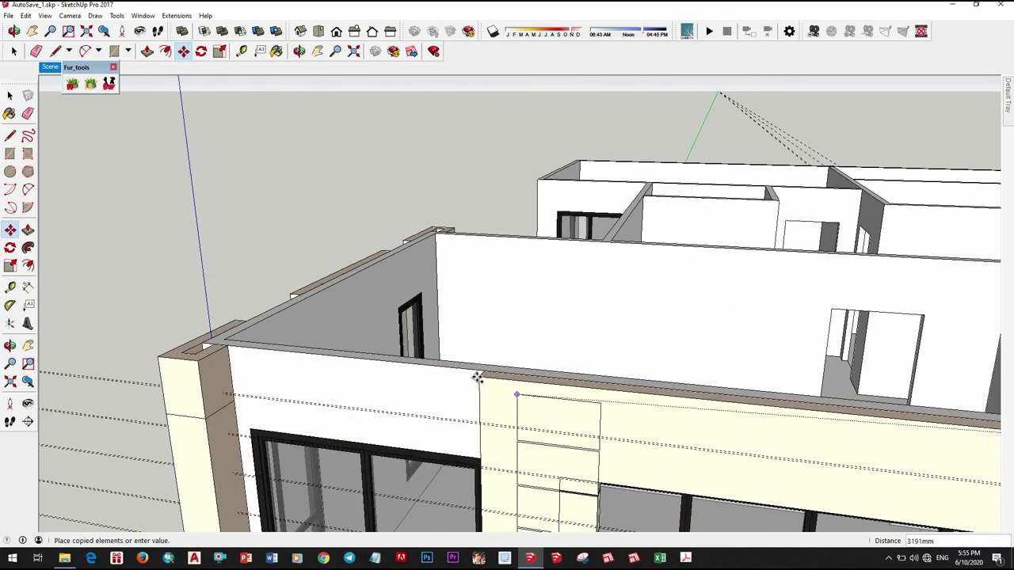
click(598, 416)
key(space)
Bring up the context menu on the top wall band and view the front facade
scroll(616, 369, down, 3)
scroll(618, 400, up, 3)
mouse_move(618, 400)
middle_down()
mouse_move(579, 385)
mouse_move(614, 369)
middle_up()
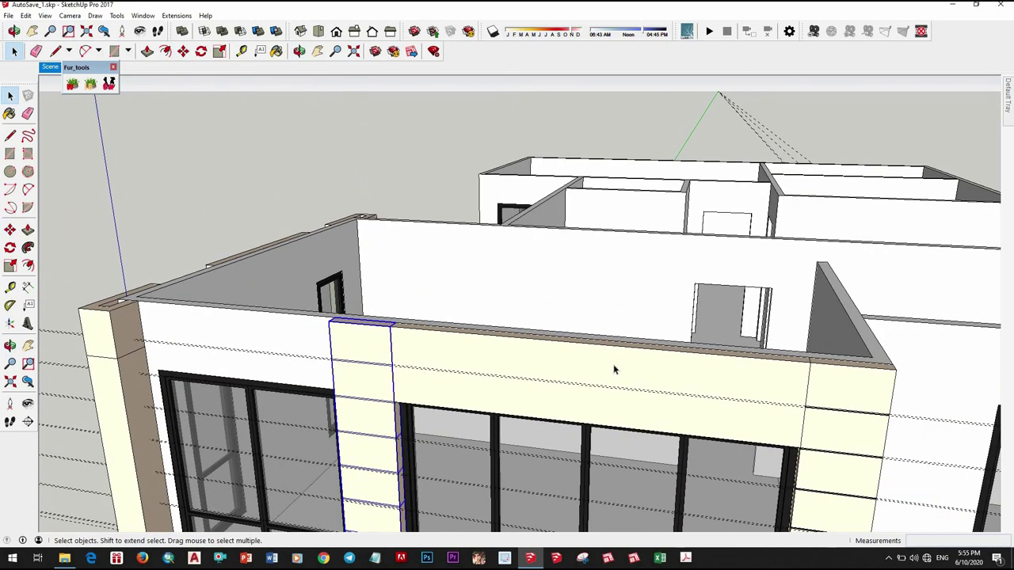
right_click(614, 369)
scroll(483, 177, down, 3)
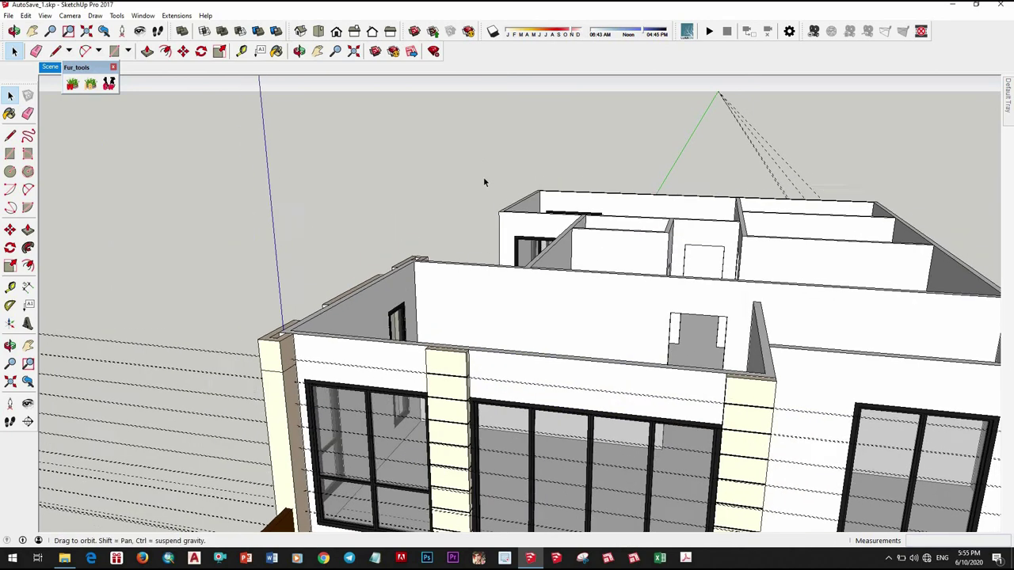
middle_drag(483, 177, 449, 200)
scroll(449, 199, up, 4)
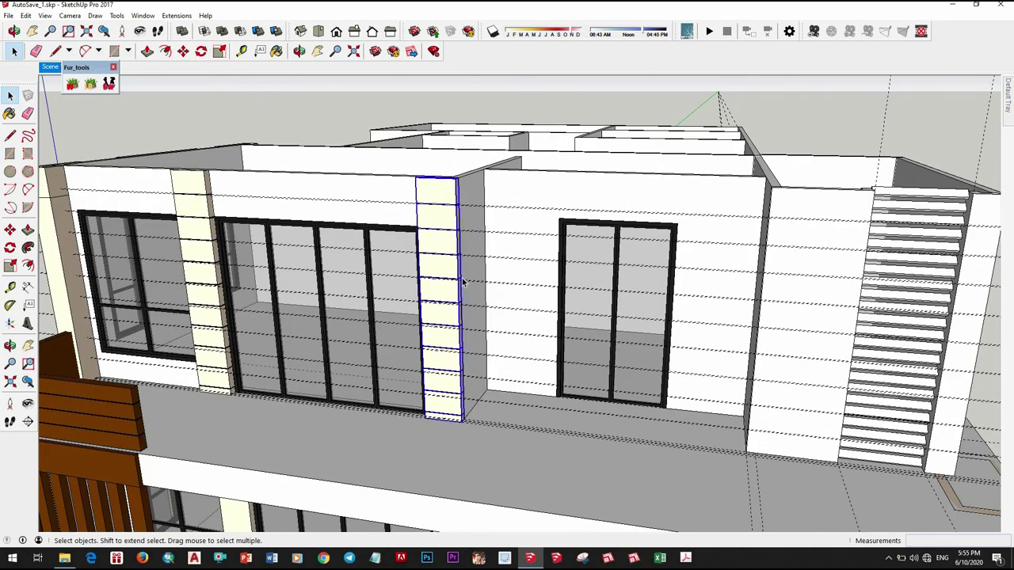
Place a copy of the grooved column on the stair-side pier
key(m)
scroll(444, 412, up, 3)
scroll(475, 436, up, 2)
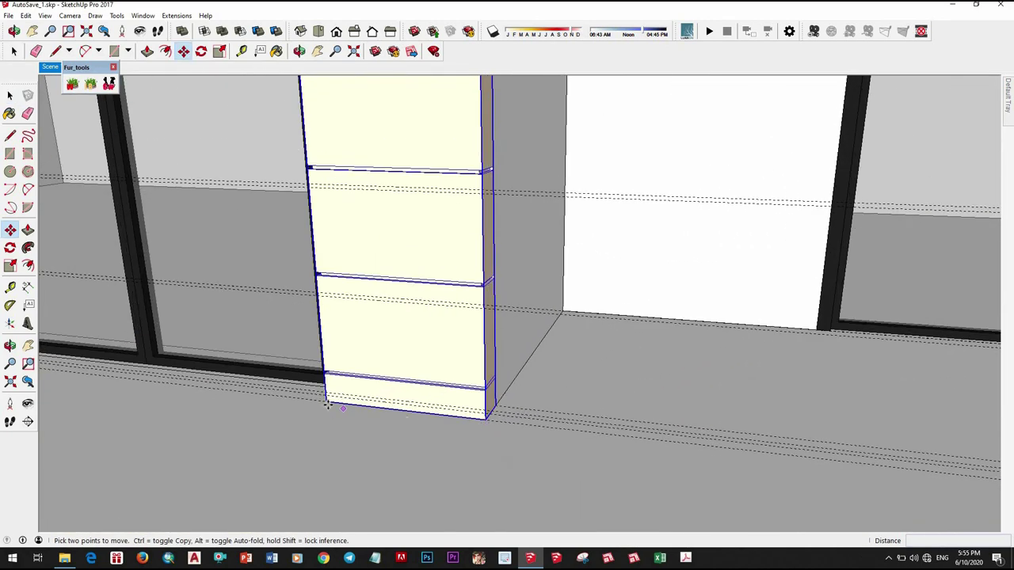
scroll(666, 459, down, 4)
scroll(763, 445, up, 3)
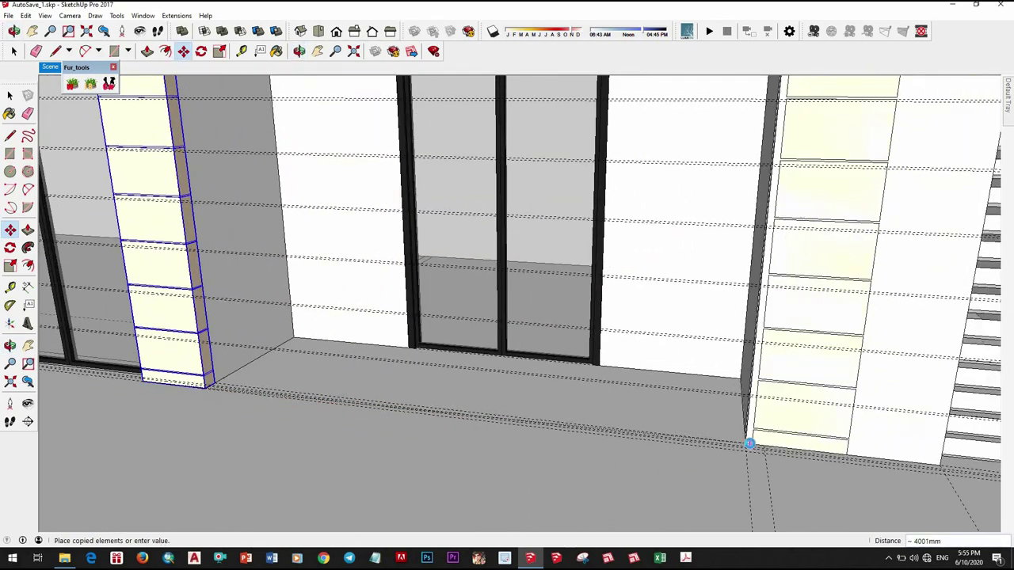
click(675, 394)
key(space)
Orbit around the placed column and select its thin side face
middle_drag(676, 395, 613, 416)
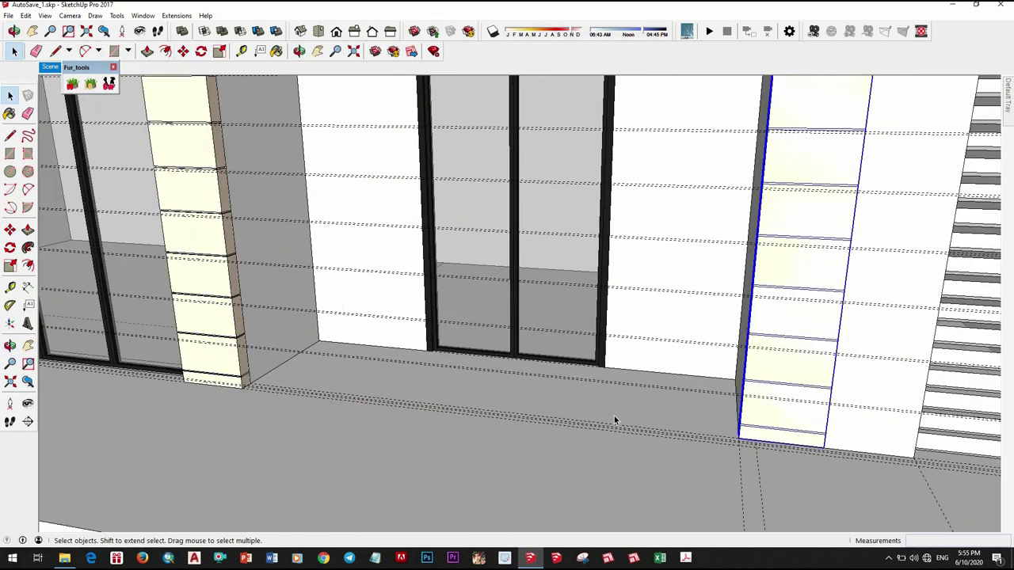
scroll(613, 416, down, 2)
scroll(683, 430, down, 5)
scroll(396, 306, up, 6)
scroll(396, 307, up, 2)
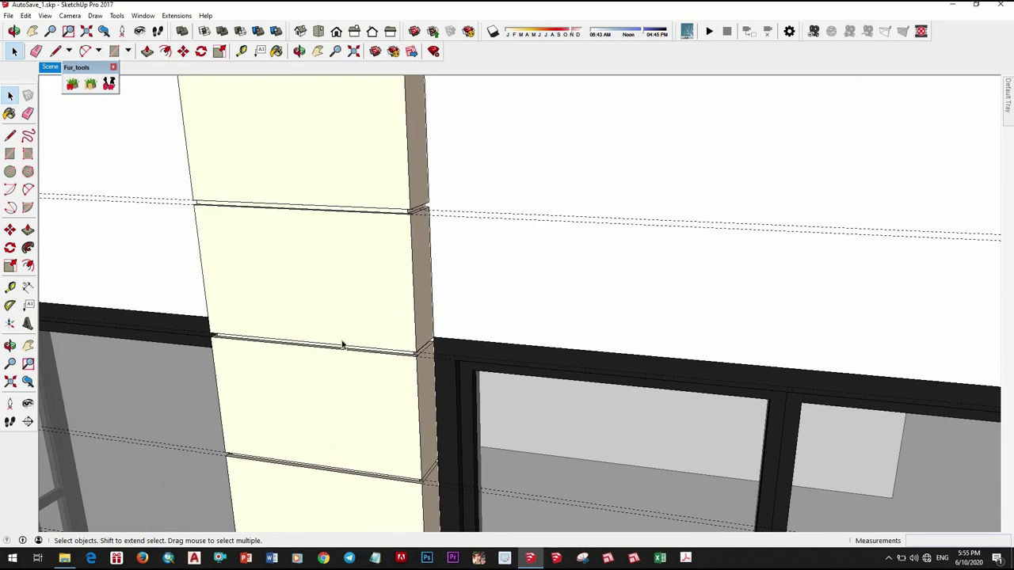
mouse_move(341, 344)
middle_down()
mouse_move(794, 340)
mouse_move(369, 183)
middle_up()
scroll(369, 184, up, 2)
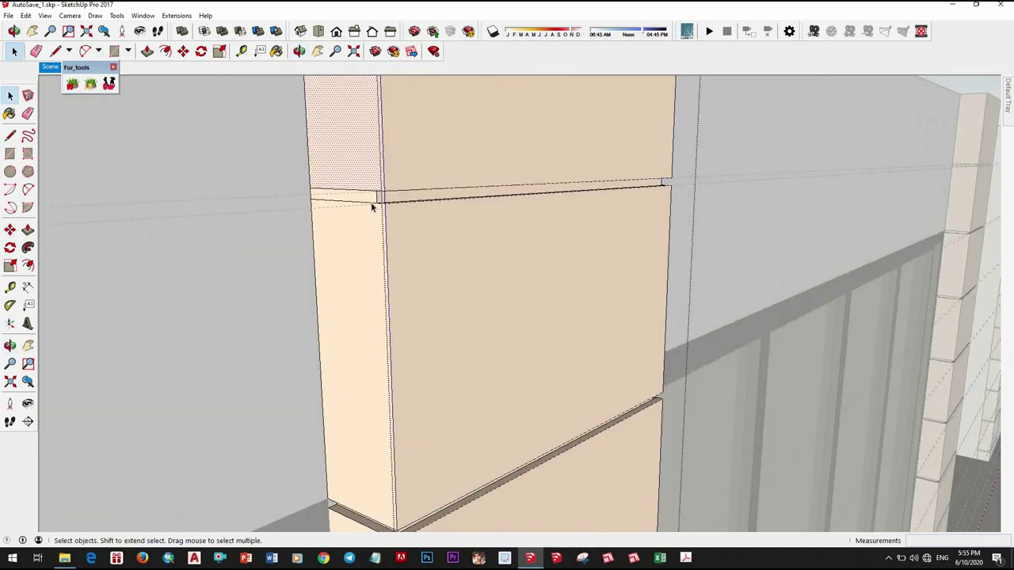
scroll(372, 197, up, 2)
click(372, 197)
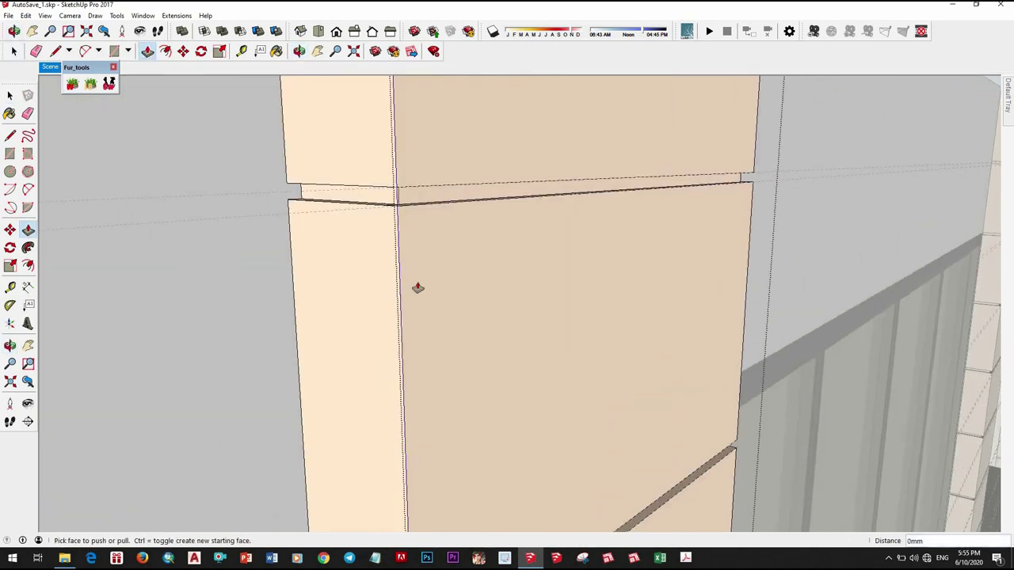
Push/Pull the column face along the wall to start the header band
mouse_move(417, 288)
middle_down()
mouse_move(708, 340)
mouse_move(581, 418)
mouse_move(563, 361)
mouse_move(628, 263)
mouse_move(609, 321)
middle_up()
scroll(555, 328, down, 2)
scroll(549, 267, down, 2)
scroll(507, 310, down, 2)
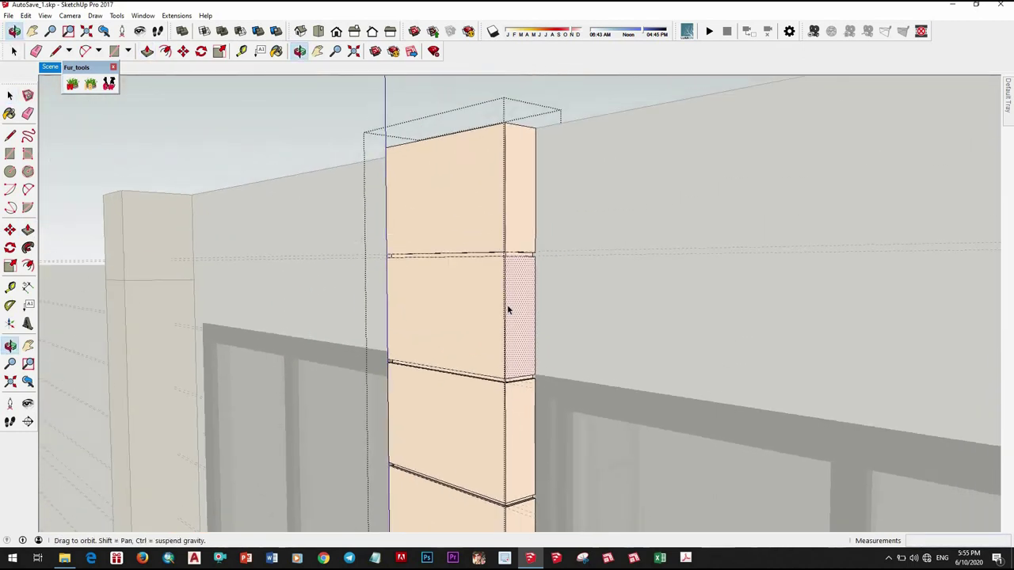
scroll(508, 309, up, 2)
click(582, 344)
scroll(582, 344, down, 2)
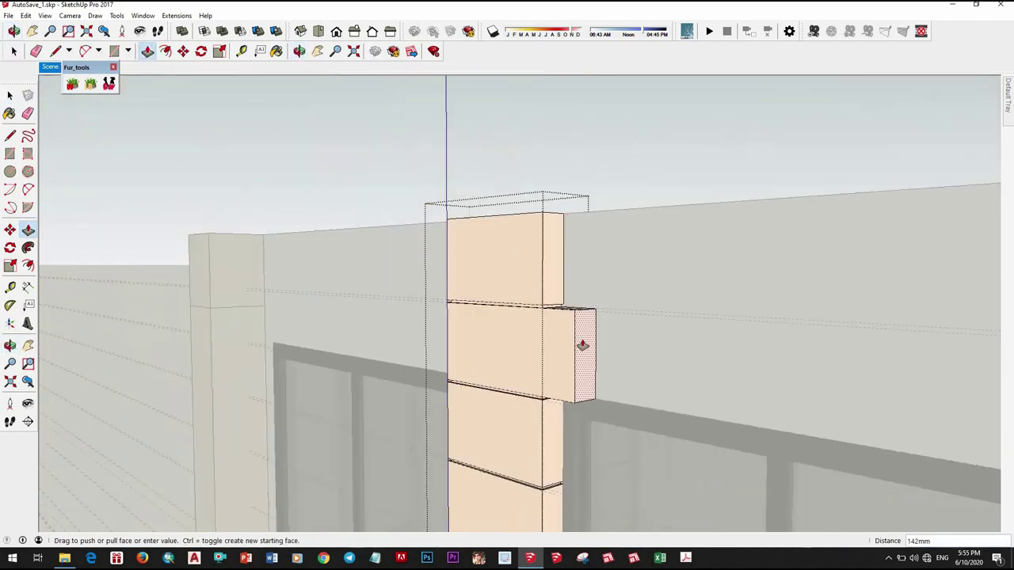
scroll(697, 298, down, 2)
click(457, 321)
scroll(475, 305, up, 2)
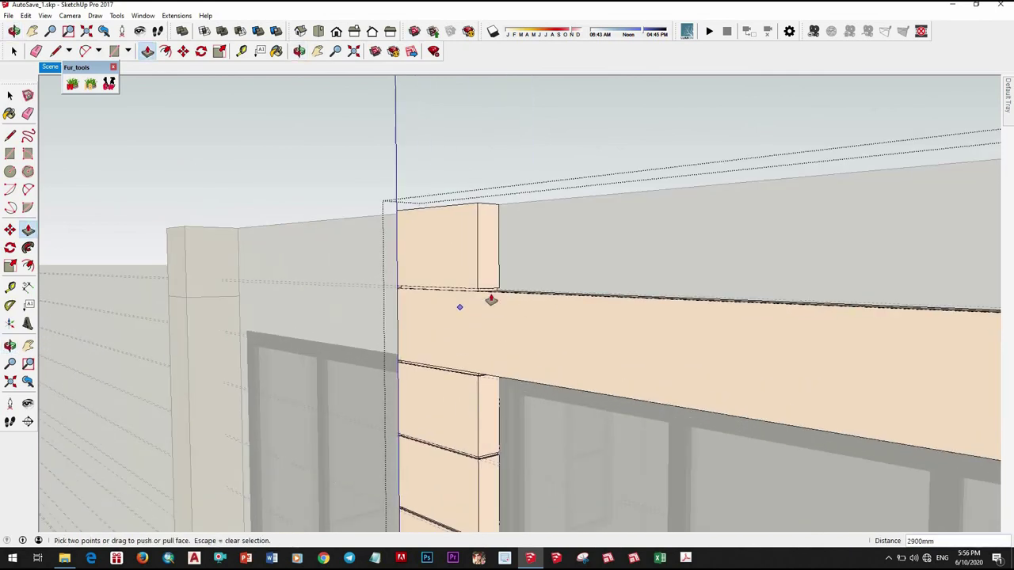
scroll(483, 285, up, 3)
scroll(492, 309, down, 3)
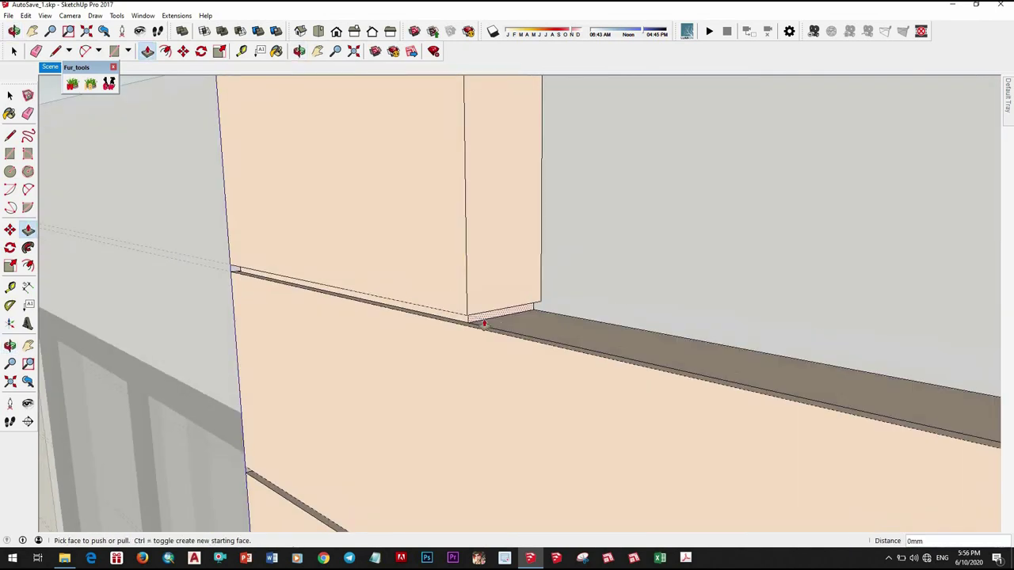
Raise the ledge top to 2910 mm and extend the header band across the window
click(583, 355)
scroll(739, 353, down, 3)
scroll(739, 354, down, 2)
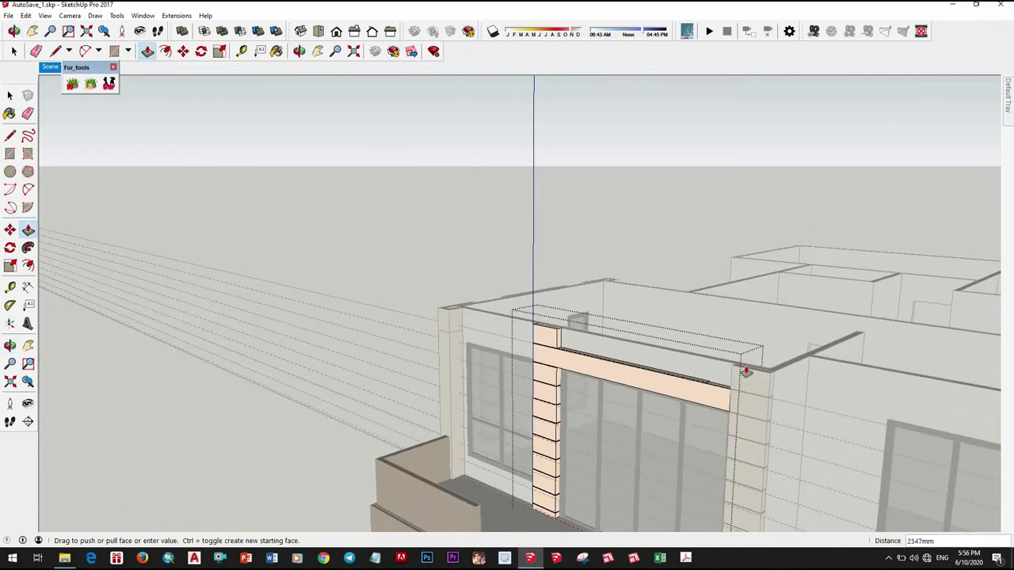
scroll(633, 356, up, 2)
click(521, 351)
scroll(451, 302, up, 2)
click(613, 356)
scroll(712, 372, down, 2)
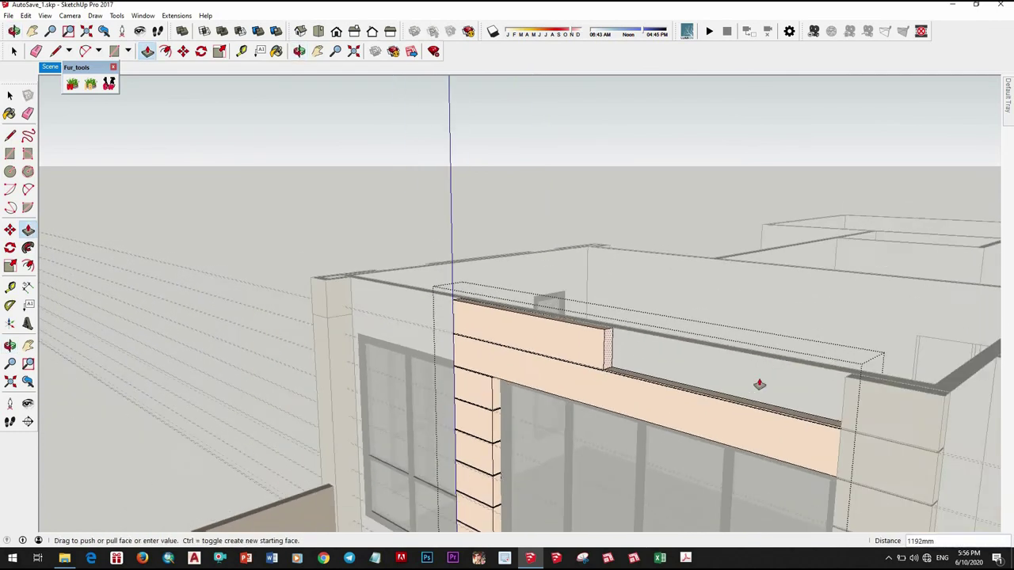
scroll(772, 376, up, 1)
click(680, 399)
scroll(702, 402, down, 2)
key(space)
Cut the header band and pier strip, then paste them back in place
middle_drag(702, 402, 689, 372)
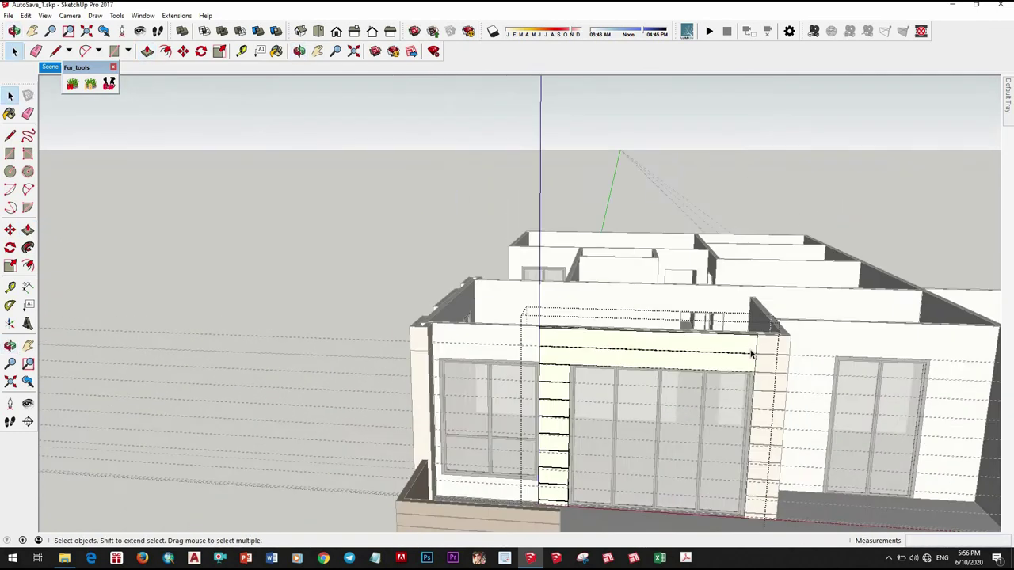
scroll(691, 369, up, 3)
scroll(593, 339, up, 2)
scroll(601, 339, down, 2)
triple_click(613, 340)
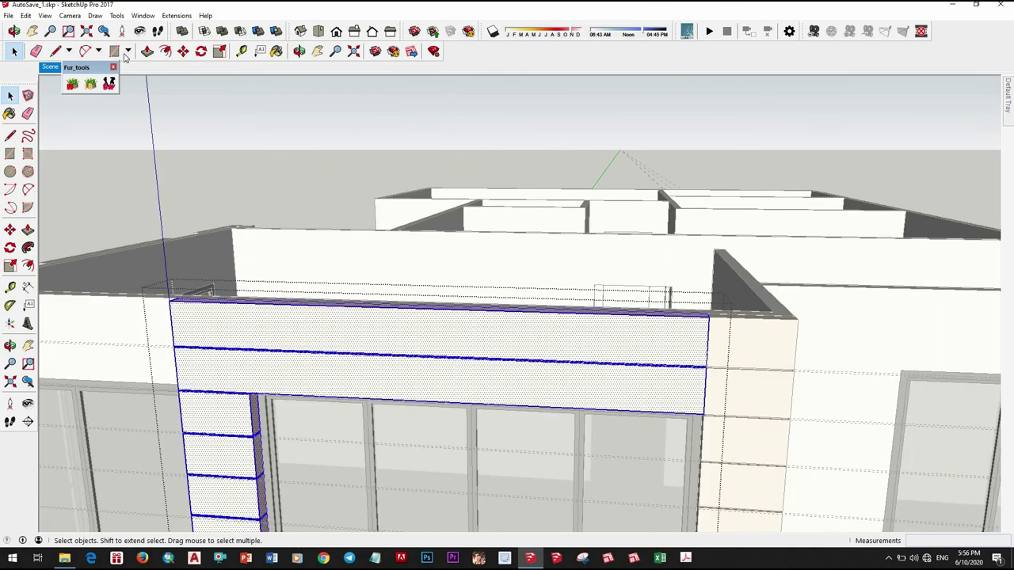
key(alt+e)
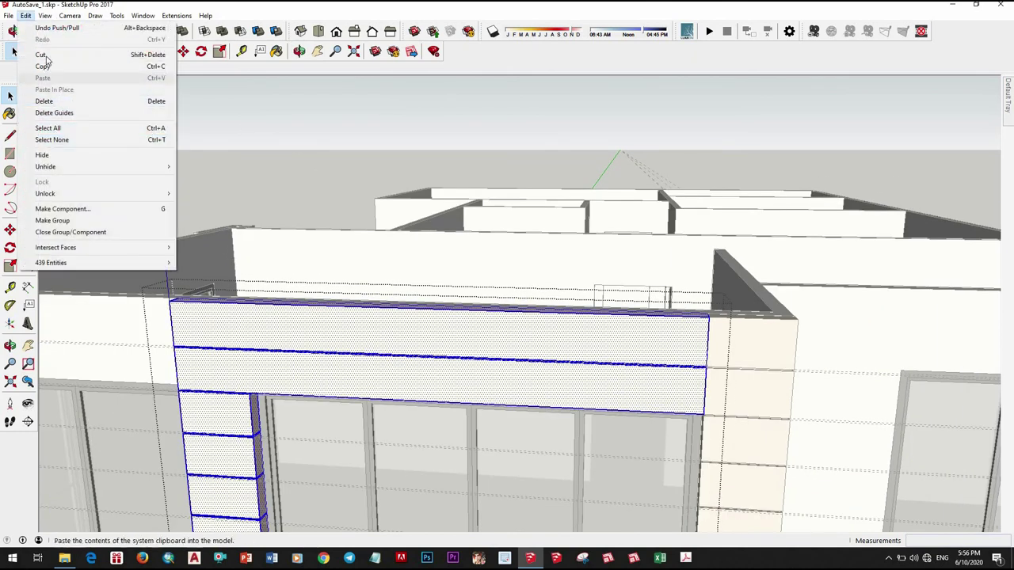
key(Return)
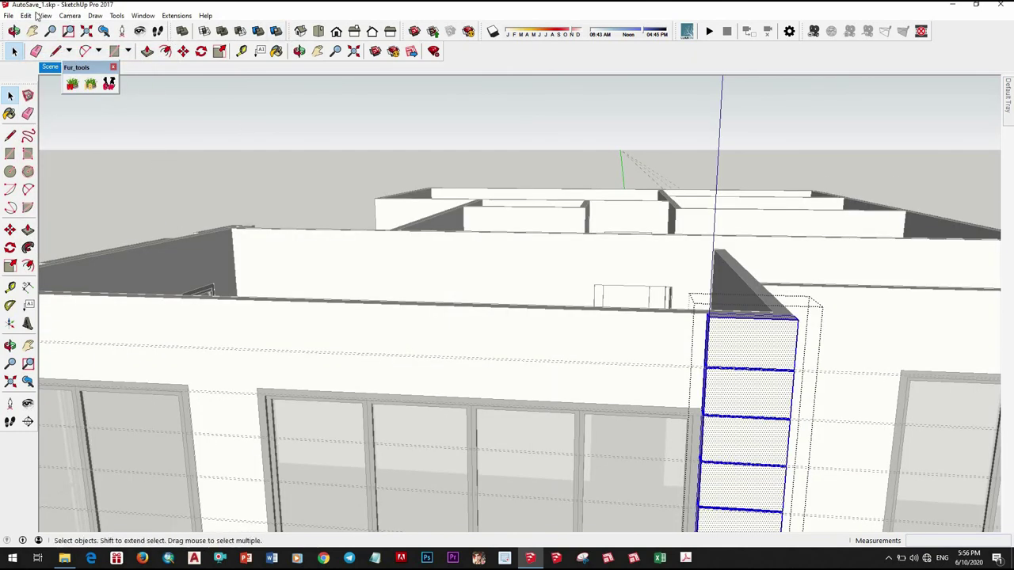
click(28, 16)
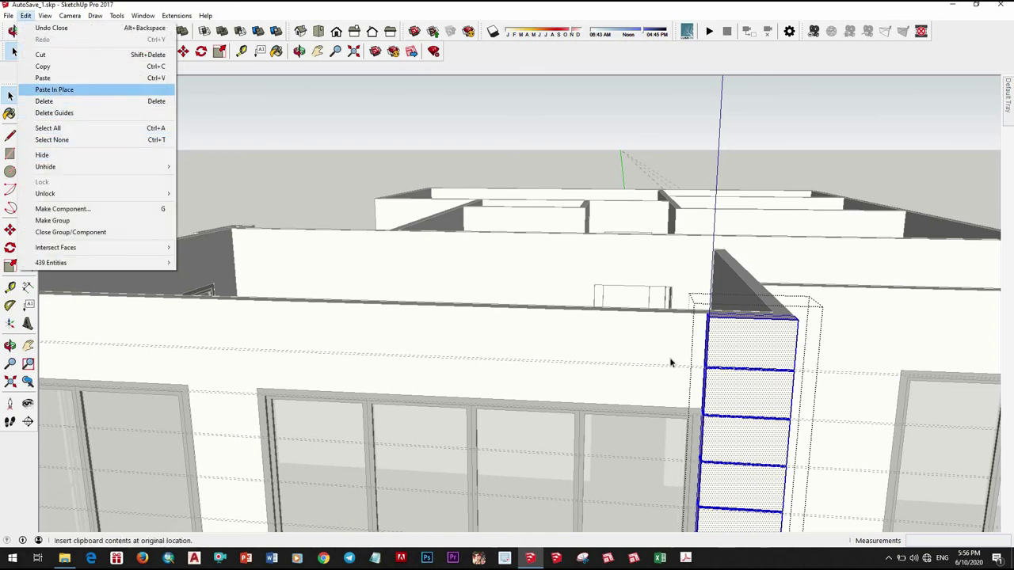
key(Return)
scroll(647, 333, up, 3)
key(Escape)
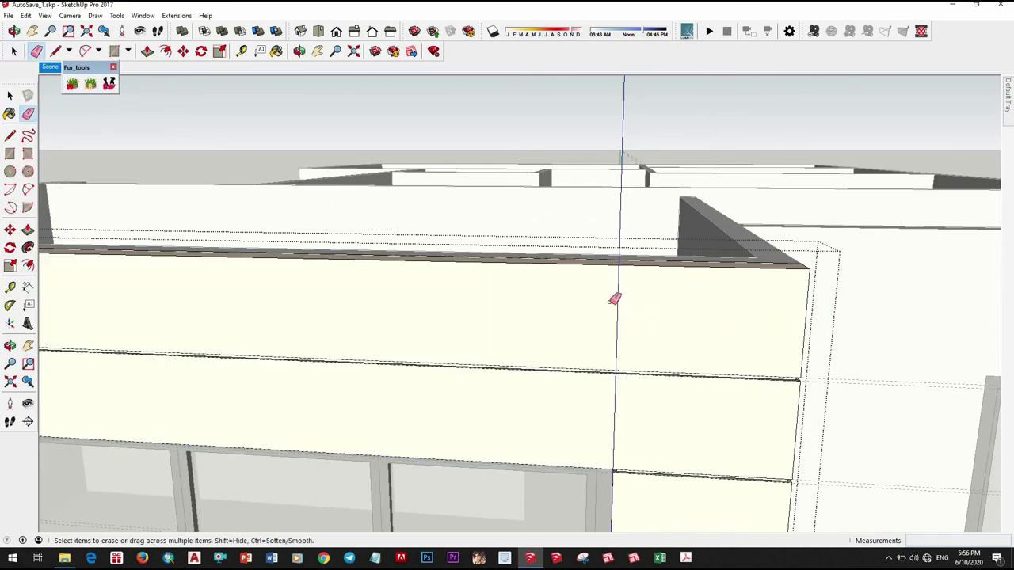
scroll(611, 296, up, 3)
scroll(634, 335, down, 1)
scroll(620, 380, down, 2)
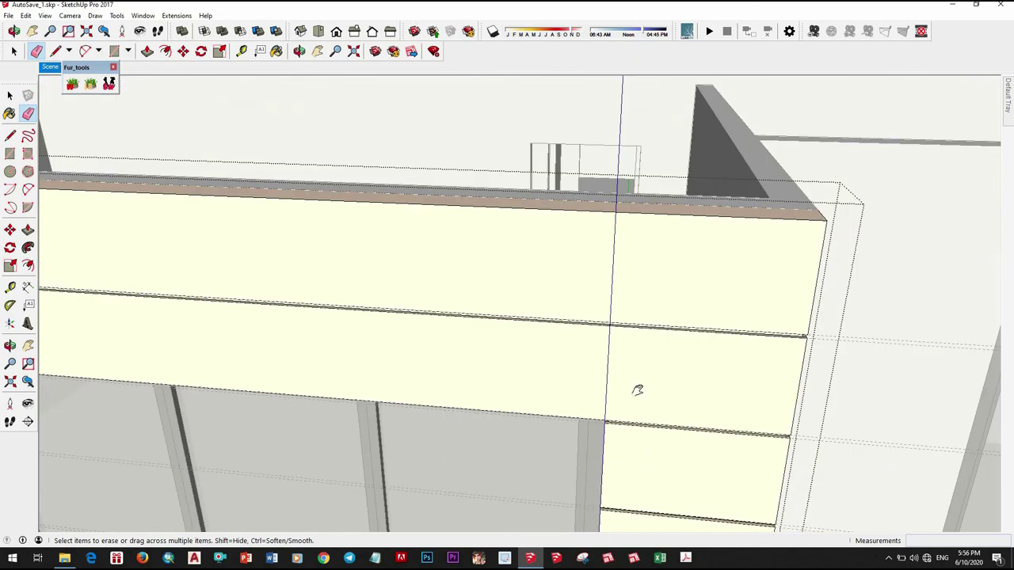
scroll(639, 388, down, 4)
scroll(674, 227, up, 5)
scroll(717, 223, up, 3)
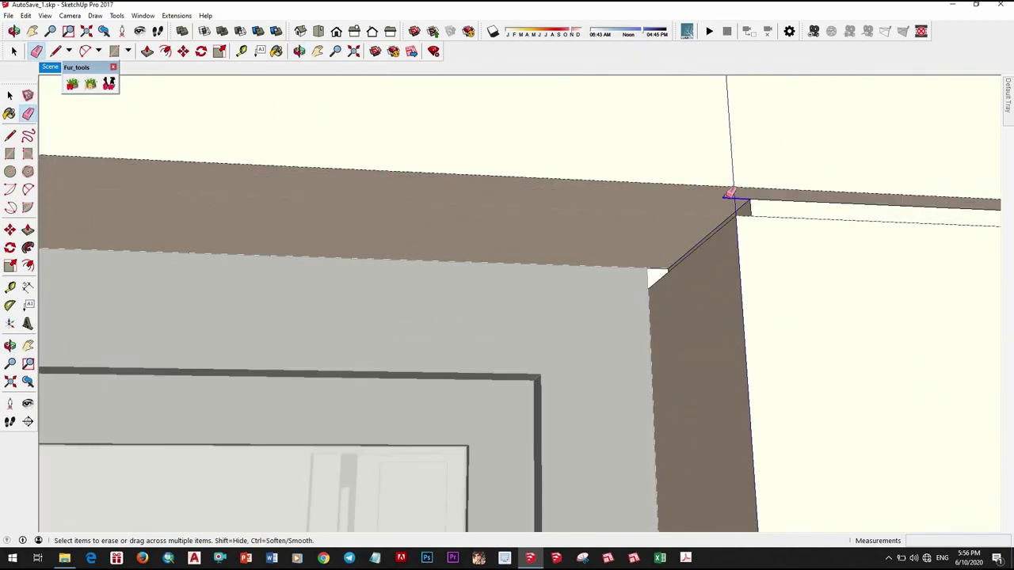
Orbit around the facade corner to a higher view of the upper floor
mouse_move(636, 238)
middle_down()
mouse_move(380, 262)
mouse_move(514, 235)
mouse_move(505, 256)
mouse_move(415, 222)
mouse_move(482, 255)
middle_up()
scroll(487, 293, down, 3)
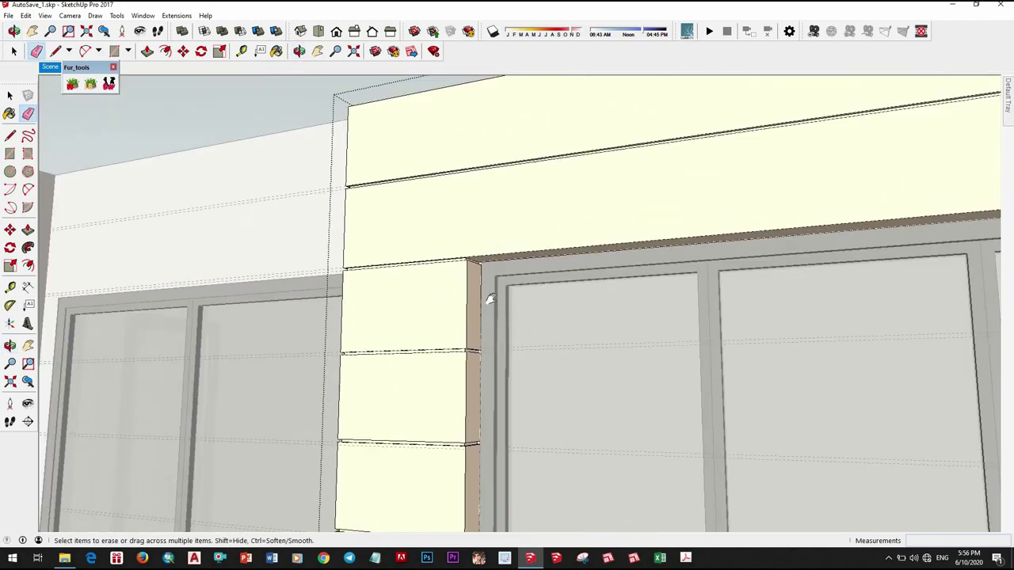
scroll(508, 281, down, 1)
key(space)
scroll(527, 177, down, 5)
middle_drag(527, 177, 490, 253)
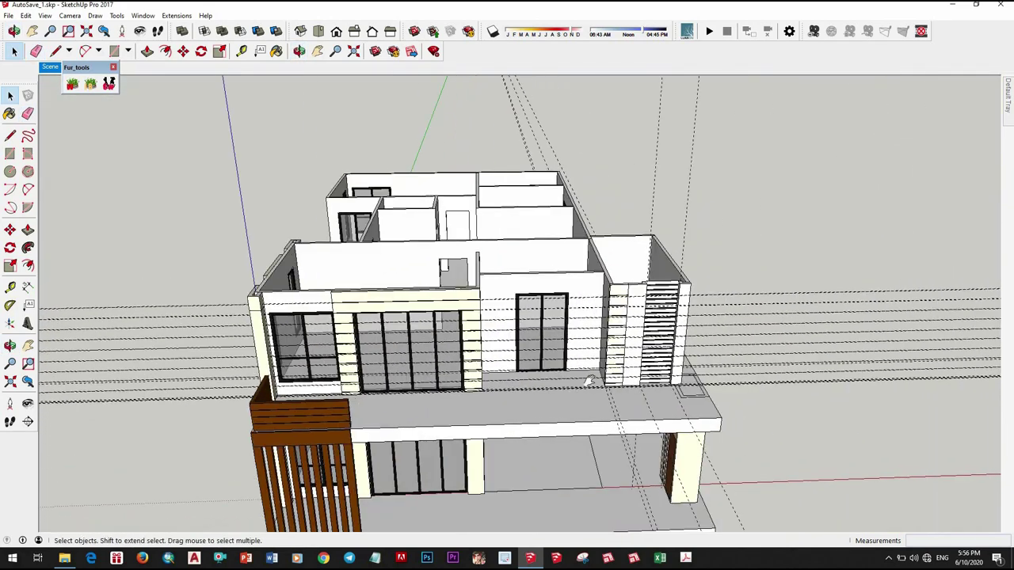
scroll(489, 253, up, 4)
scroll(489, 253, up, 2)
Delete all dashed guide lines from the model
click(26, 15)
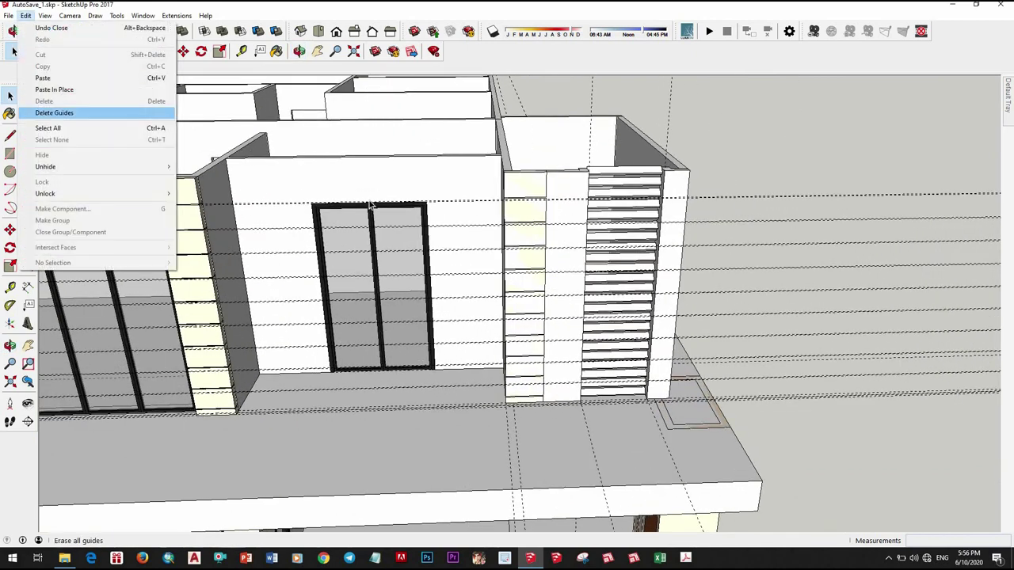
click(79, 111)
scroll(536, 319, up, 3)
scroll(454, 308, up, 3)
mouse_move(532, 227)
middle_down()
mouse_move(530, 293)
mouse_move(566, 205)
middle_up()
scroll(577, 212, up, 3)
Recess the face beside the stair by 100 mm with Push/Pull
key(l)
scroll(571, 166, up, 1)
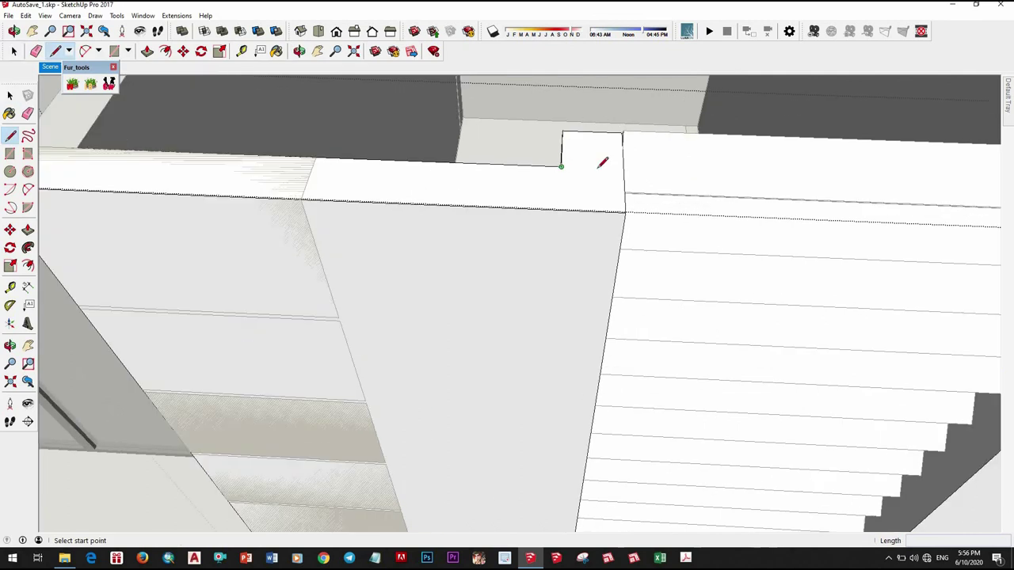
key(space)
click(565, 190)
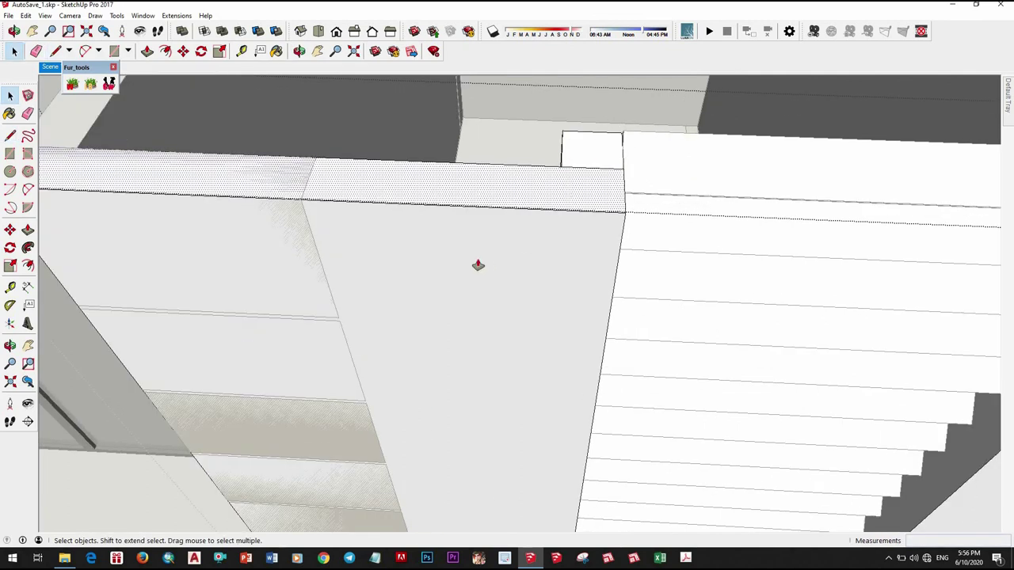
key(p)
click(477, 265)
click(499, 239)
click(520, 179)
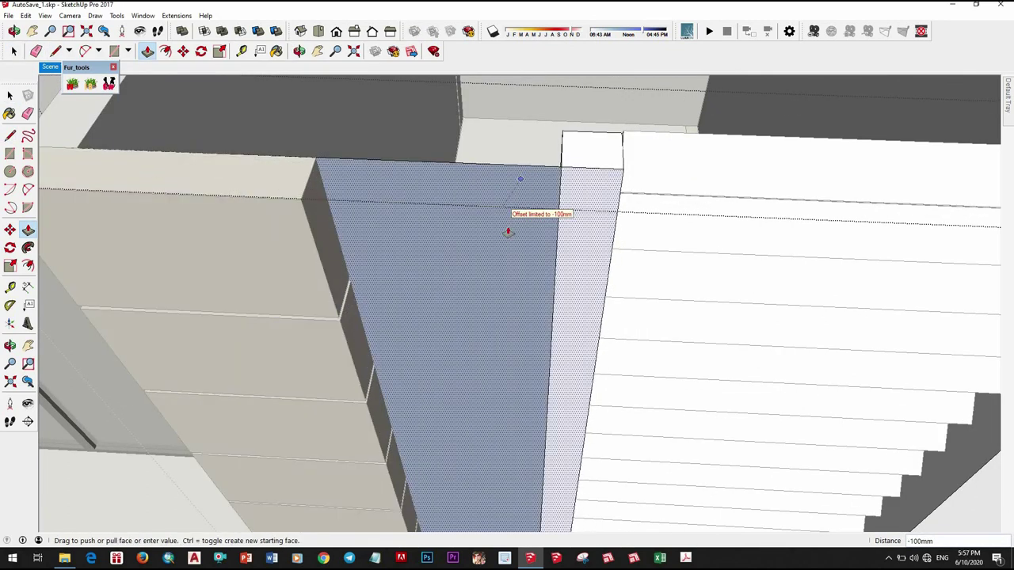
mouse_move(508, 232)
middle_down()
mouse_move(489, 254)
mouse_move(507, 190)
mouse_move(477, 225)
mouse_move(470, 344)
mouse_move(523, 304)
middle_up()
click(477, 225)
key(space)
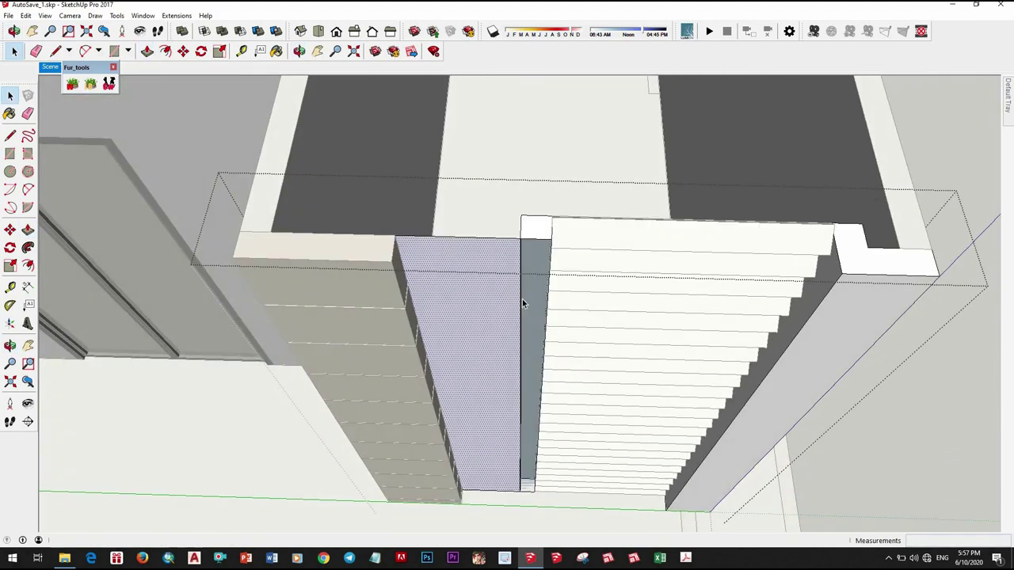
Erase the stray edges where the stairs meet the pier
key(e)
scroll(501, 373, down, 3)
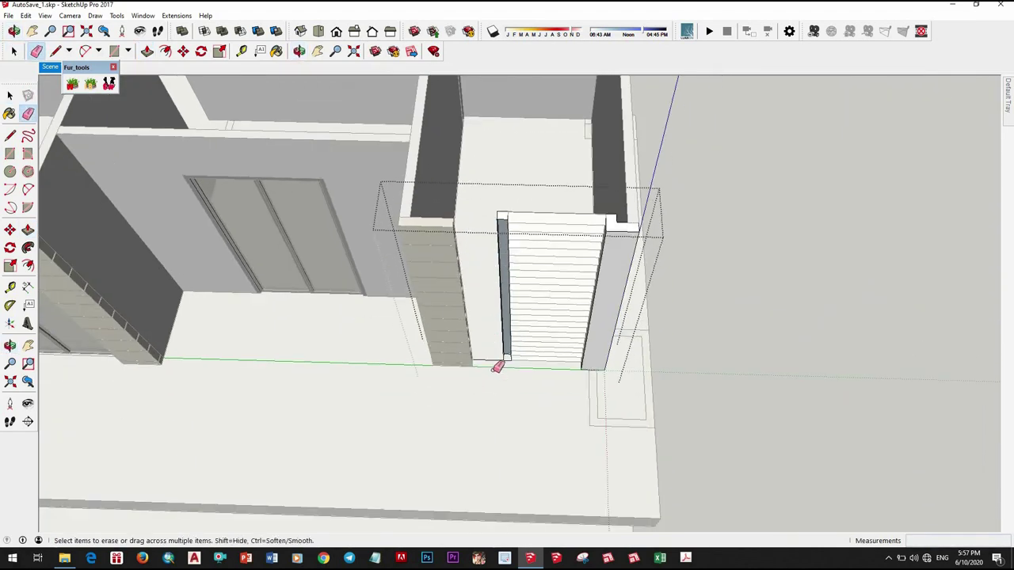
scroll(416, 208, up, 2)
scroll(455, 290, down, 1)
scroll(415, 330, up, 2)
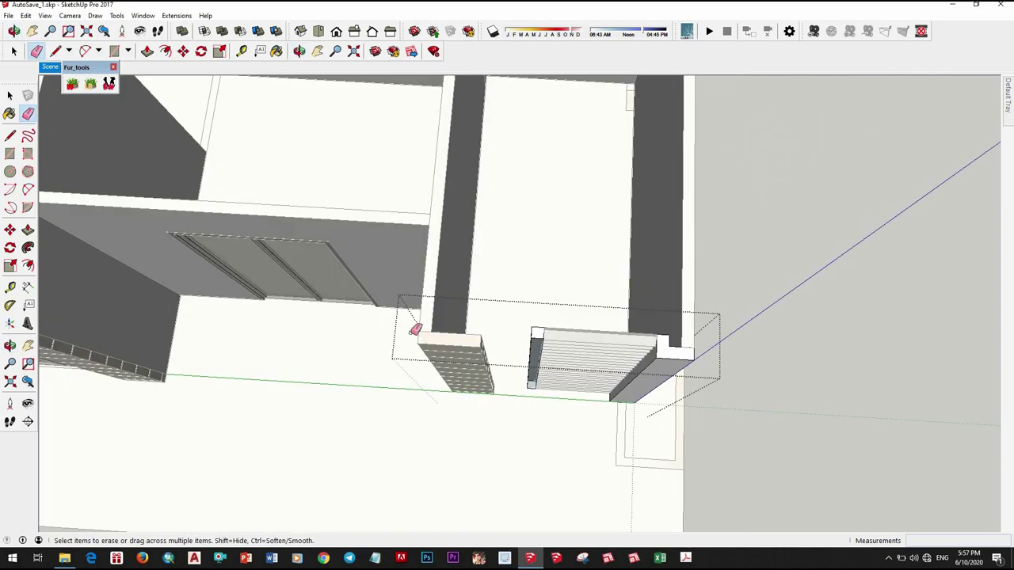
key(space)
scroll(520, 363, up, 2)
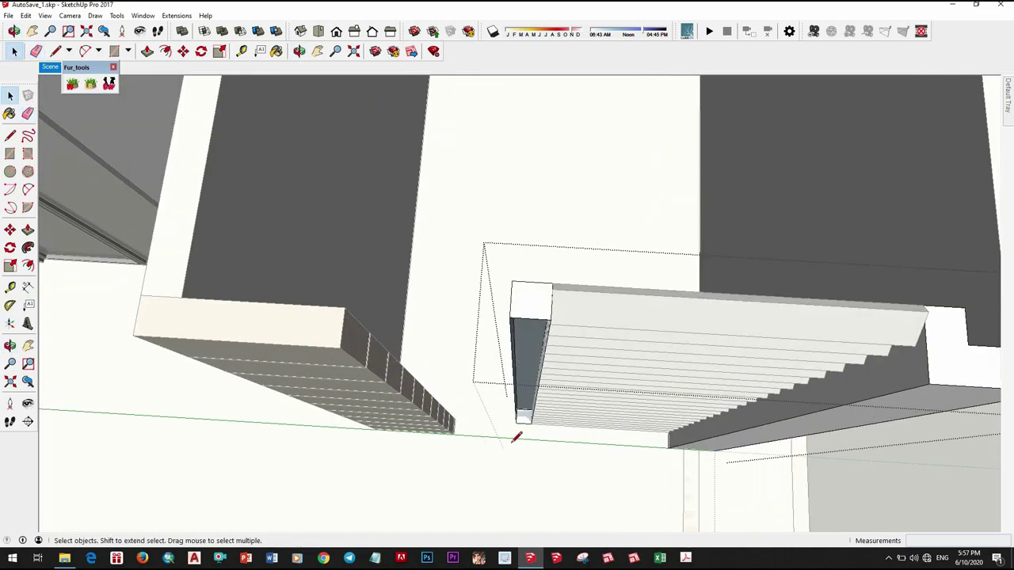
key(l)
scroll(519, 420, up, 2)
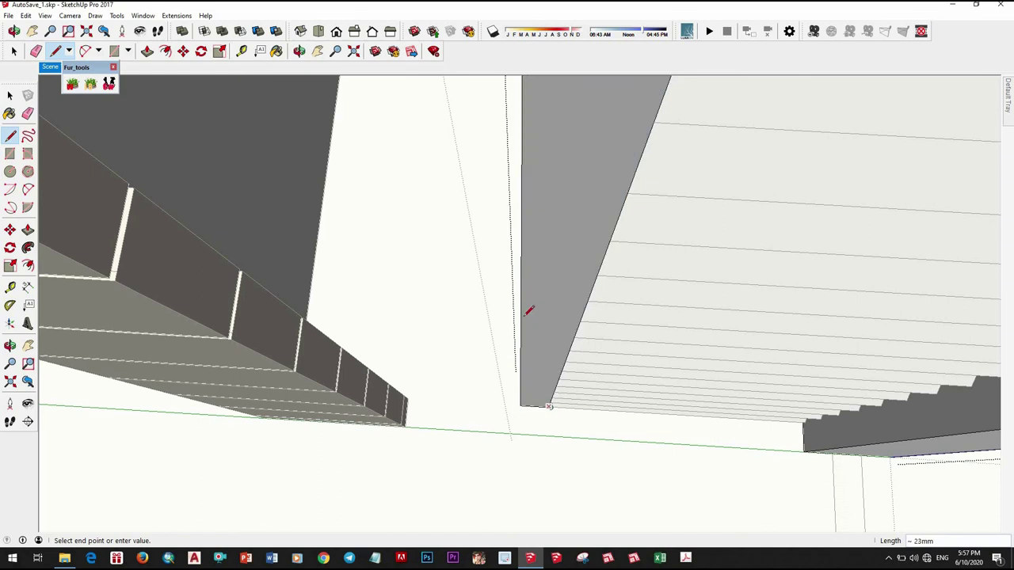
key(space)
scroll(539, 346, down, 2)
scroll(541, 389, up, 2)
scroll(541, 391, up, 1)
key(e)
scroll(541, 391, up, 2)
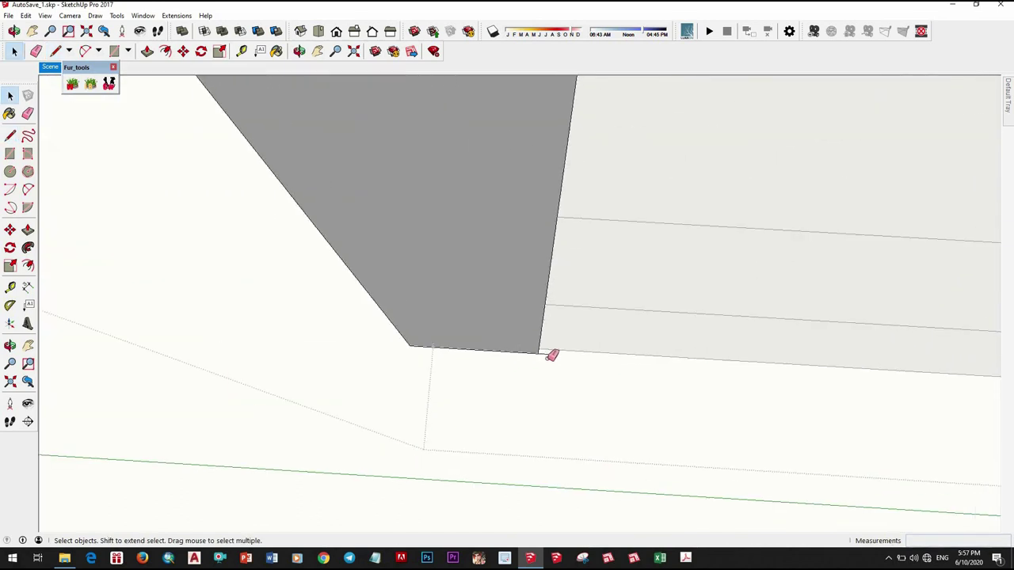
key(space)
Push the grey face at the stair base in 100 mm, then select the pier cladding
mouse_move(491, 374)
middle_down()
mouse_move(534, 253)
mouse_move(554, 339)
mouse_move(574, 277)
mouse_move(567, 268)
middle_up()
click(567, 263)
key(p)
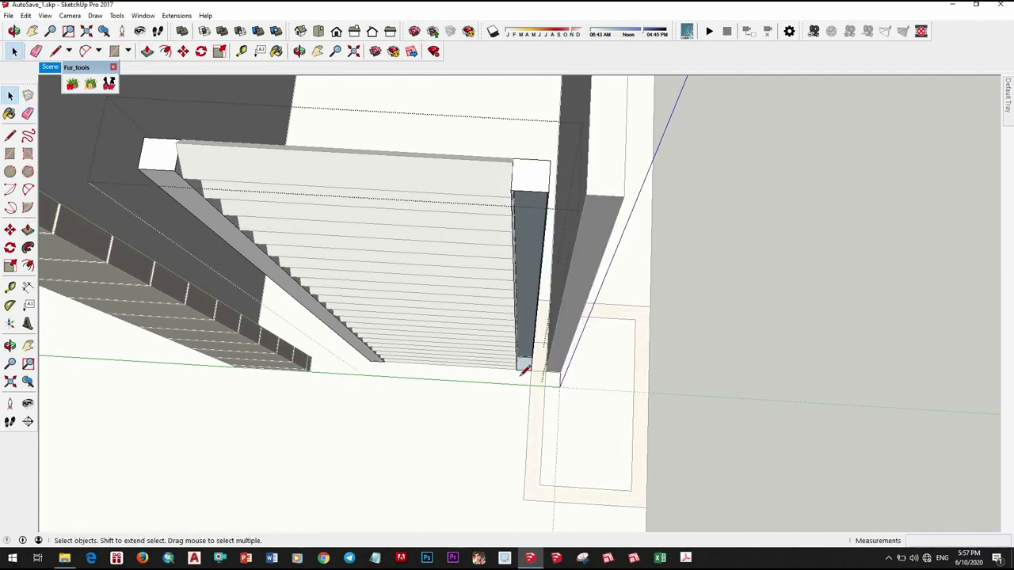
key(l)
scroll(522, 371, up, 2)
key(space)
scroll(585, 325, down, 3)
mouse_move(634, 299)
middle_down()
mouse_move(563, 344)
mouse_move(464, 221)
mouse_move(488, 346)
mouse_move(393, 274)
mouse_move(499, 473)
mouse_move(525, 468)
mouse_move(493, 274)
mouse_move(569, 346)
middle_up()
scroll(489, 345, up, 2)
click(486, 319)
scroll(463, 489, up, 2)
Start moving the pier cladding from its base and orbit to the panel's bottom corner
scroll(525, 468, down, 2)
scroll(460, 448, up, 3)
scroll(509, 480, up, 2)
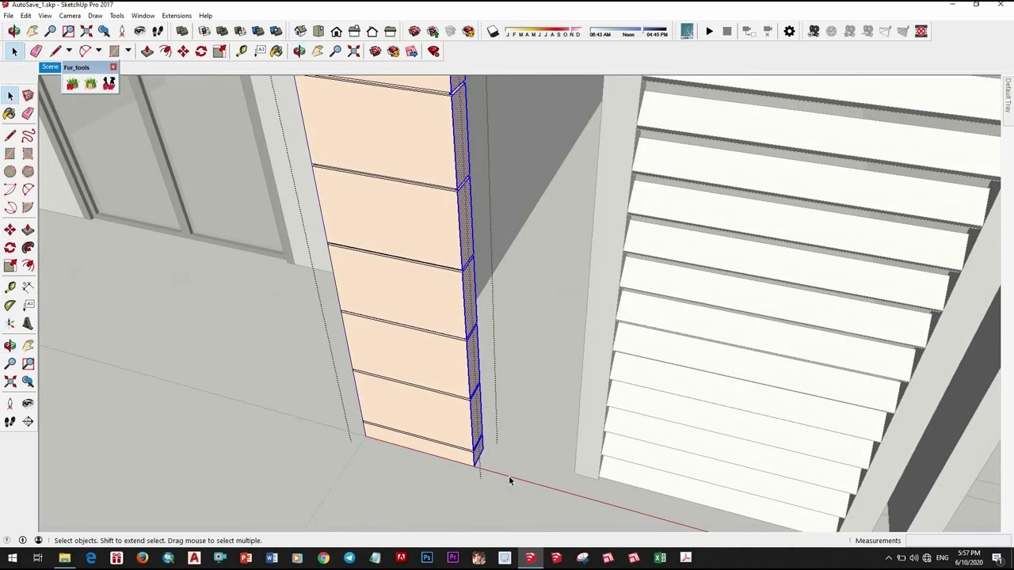
scroll(480, 448, up, 2)
scroll(463, 426, up, 1)
key(m)
click(462, 426)
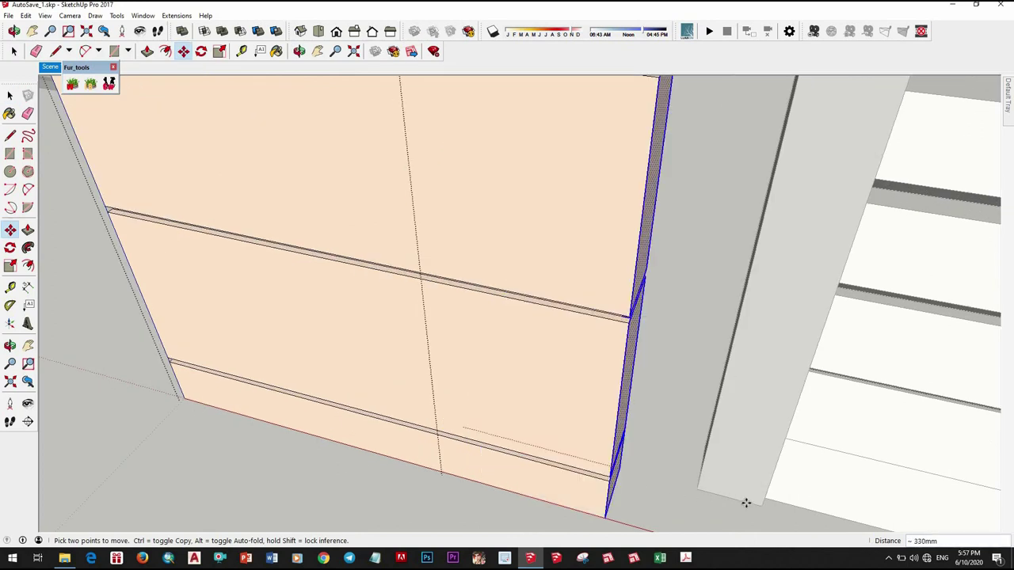
scroll(518, 316, down, 5)
mouse_move(610, 319)
middle_down()
mouse_move(750, 344)
mouse_move(412, 324)
middle_up()
key(space)
scroll(283, 289, up, 2)
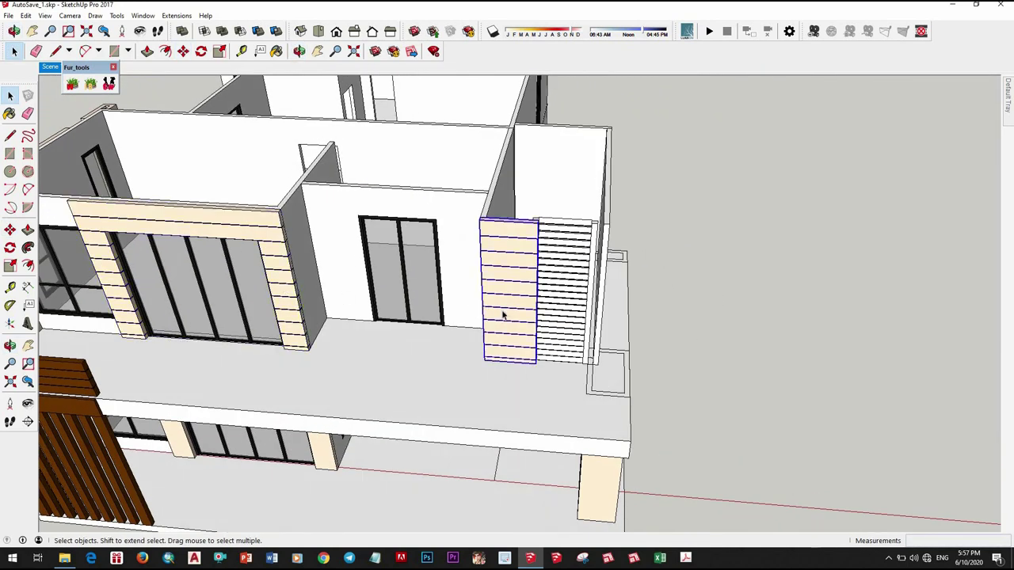
scroll(525, 363, up, 3)
mouse_move(715, 403)
middle_down()
mouse_move(439, 410)
mouse_move(607, 389)
mouse_move(507, 417)
mouse_move(478, 373)
middle_up()
scroll(438, 410, up, 2)
scroll(462, 399, up, 1)
scroll(430, 407, down, 3)
scroll(599, 382, up, 3)
Place a copy of the cladding at the panel corner on the other side of the stairs
key(ctrl)
click(610, 379)
scroll(477, 370, up, 2)
scroll(465, 367, up, 2)
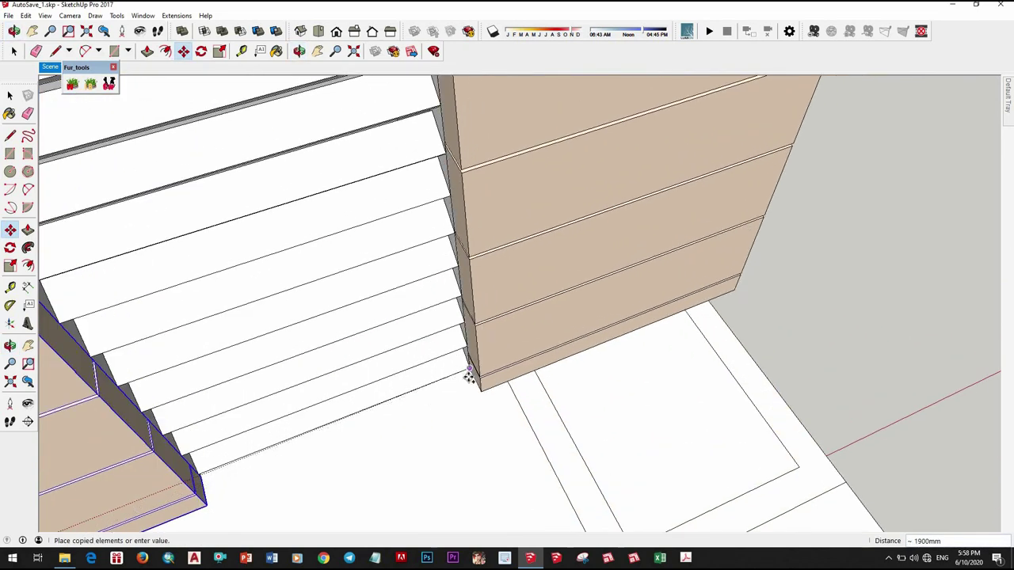
scroll(473, 380, up, 3)
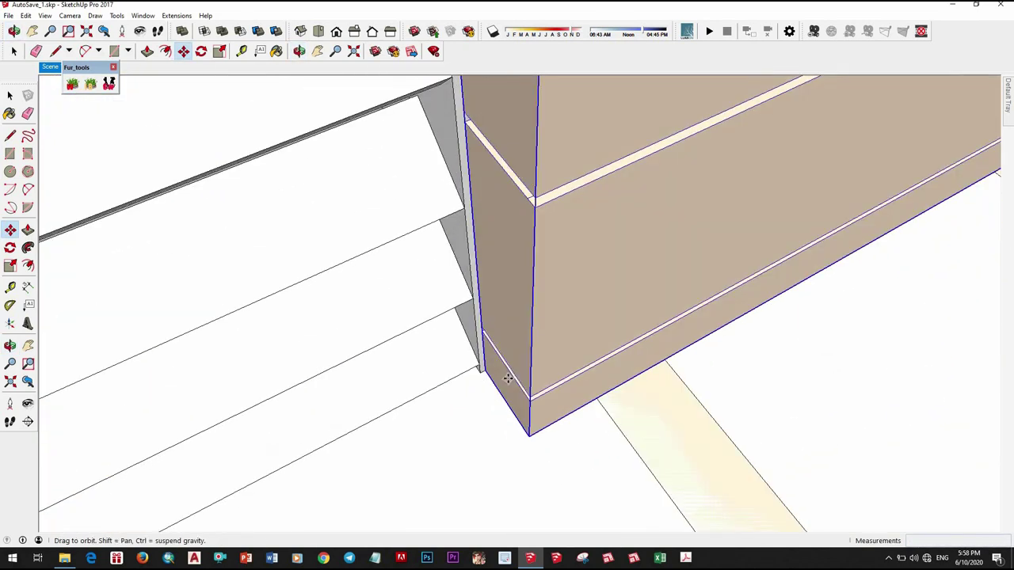
middle_drag(472, 380, 532, 378)
key(space)
Move the copied cladding 700 mm into place and zoom out to the whole house
scroll(529, 335, down, 5)
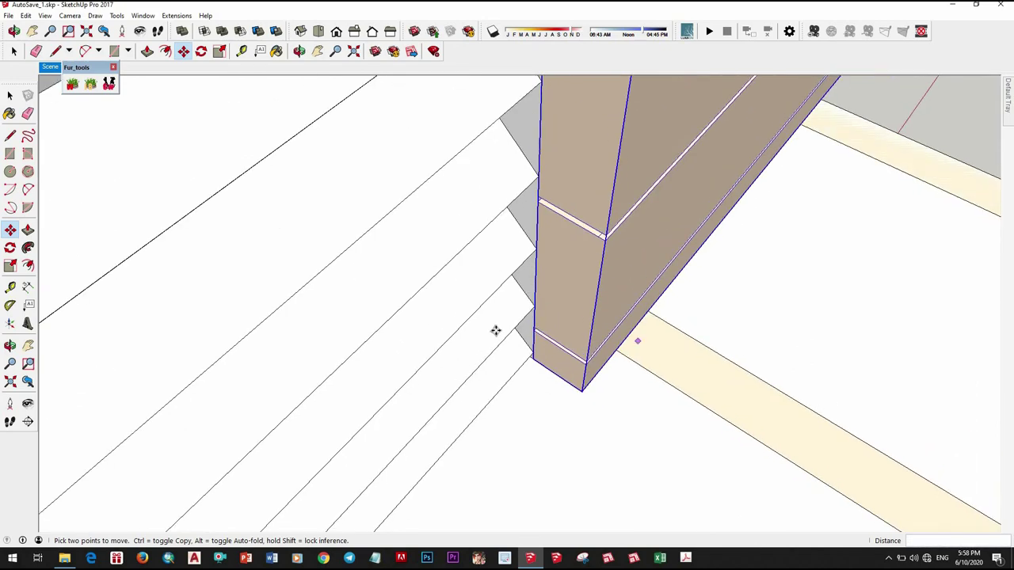
middle_drag(496, 330, 568, 285)
scroll(568, 285, down, 2)
mouse_move(506, 314)
middle_down()
mouse_move(496, 334)
mouse_move(506, 323)
middle_up()
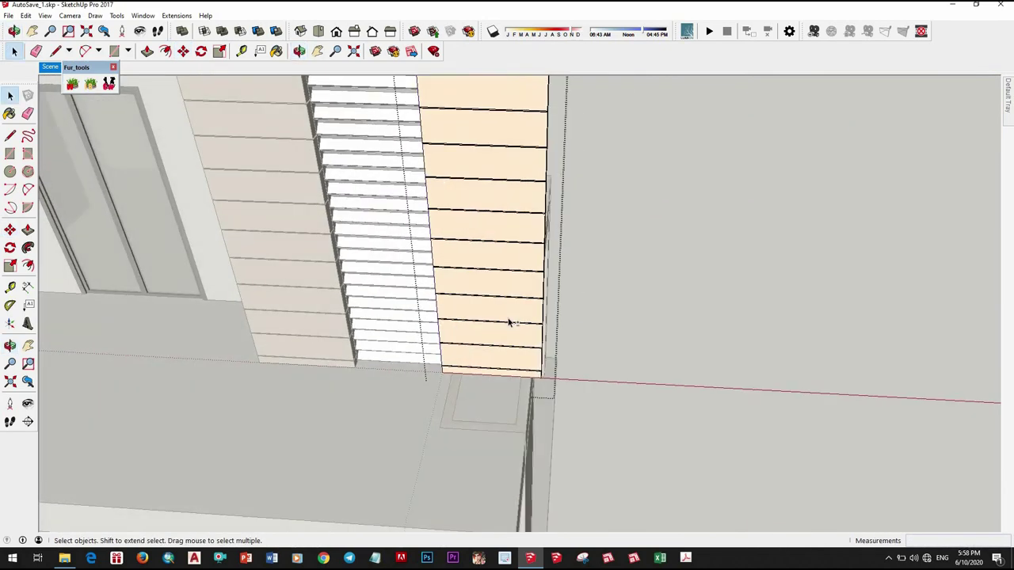
scroll(580, 428, down, 3)
scroll(528, 392, up, 3)
mouse_move(529, 392)
middle_down()
mouse_move(445, 399)
mouse_move(425, 385)
middle_up()
scroll(562, 406, up, 2)
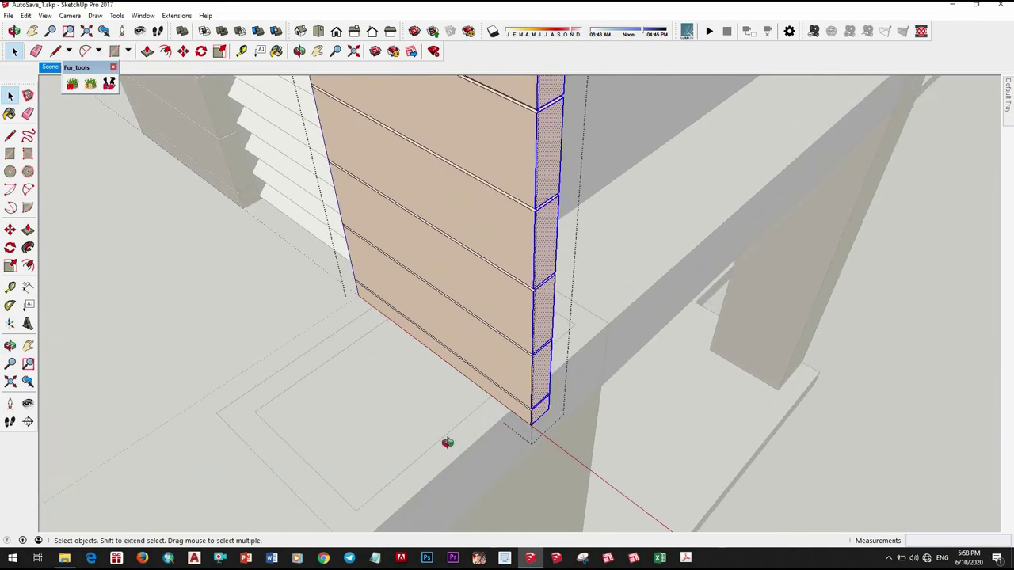
middle_drag(447, 443, 361, 377)
key(m)
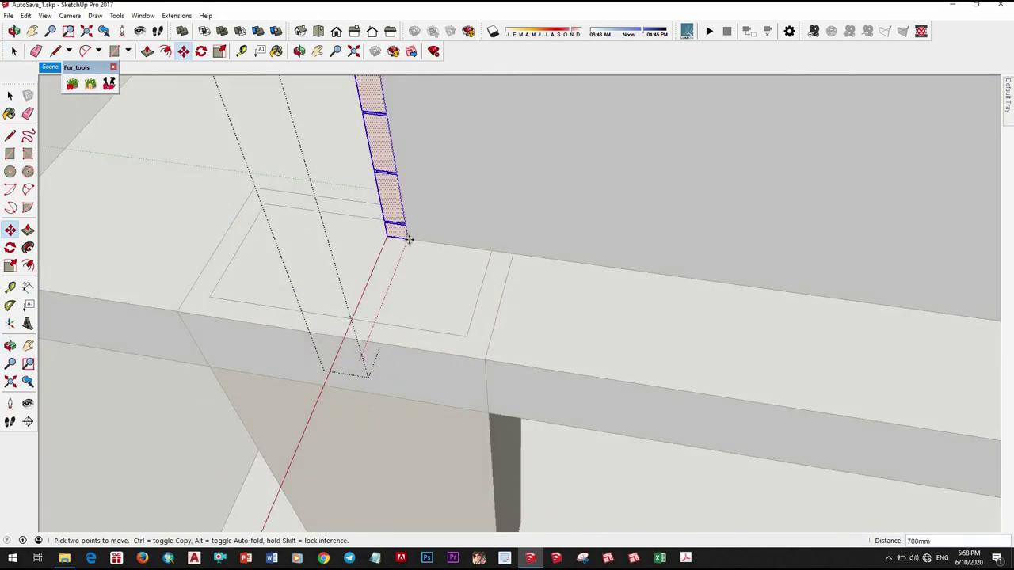
click(470, 313)
key(space)
scroll(270, 186, down, 5)
scroll(269, 187, down, 3)
middle_drag(269, 187, 473, 260)
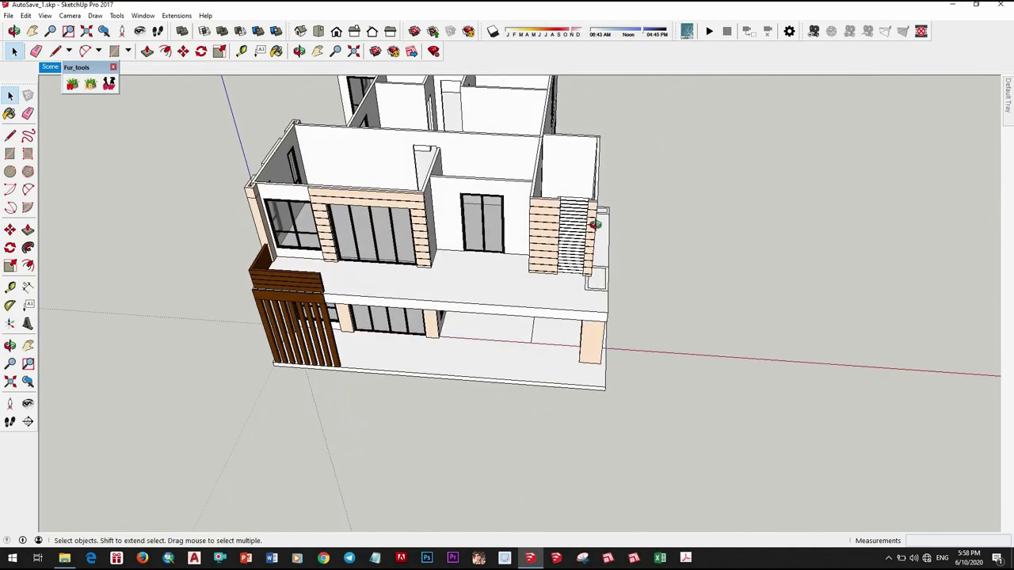
key(shift+z)
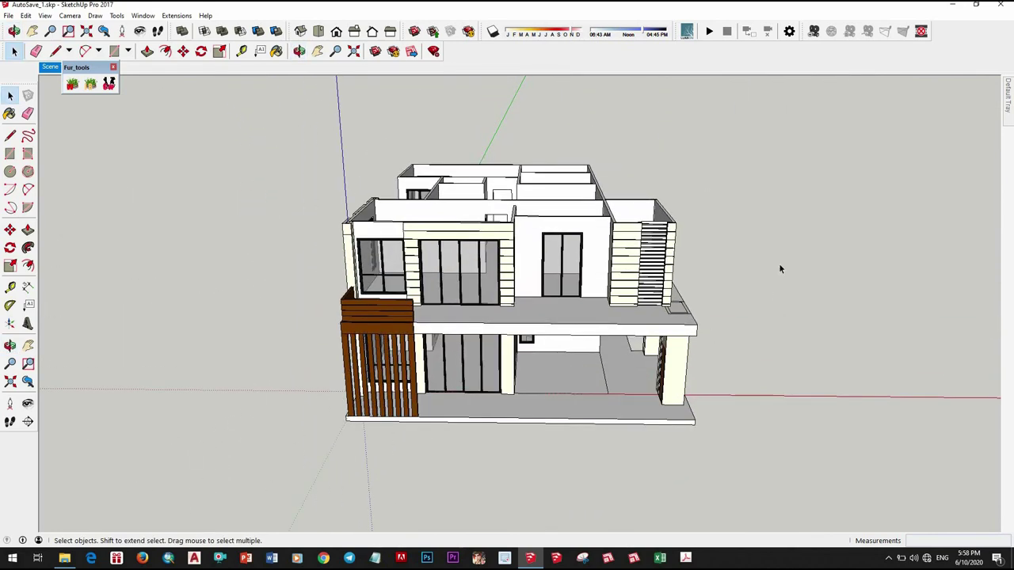
middle_drag(723, 383, 577, 256)
scroll(577, 255, up, 5)
scroll(507, 290, up, 3)
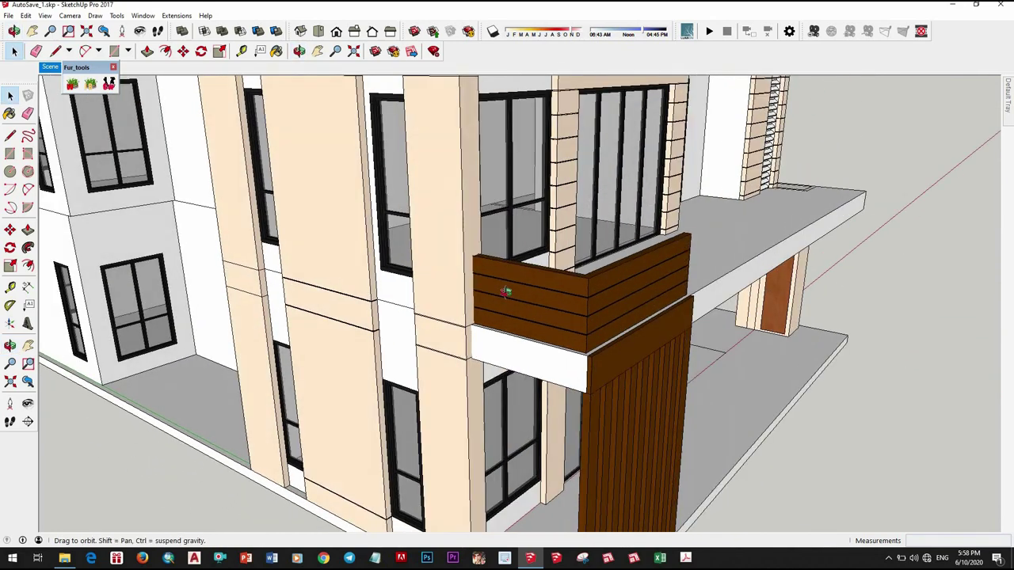
middle_drag(507, 290, 505, 328)
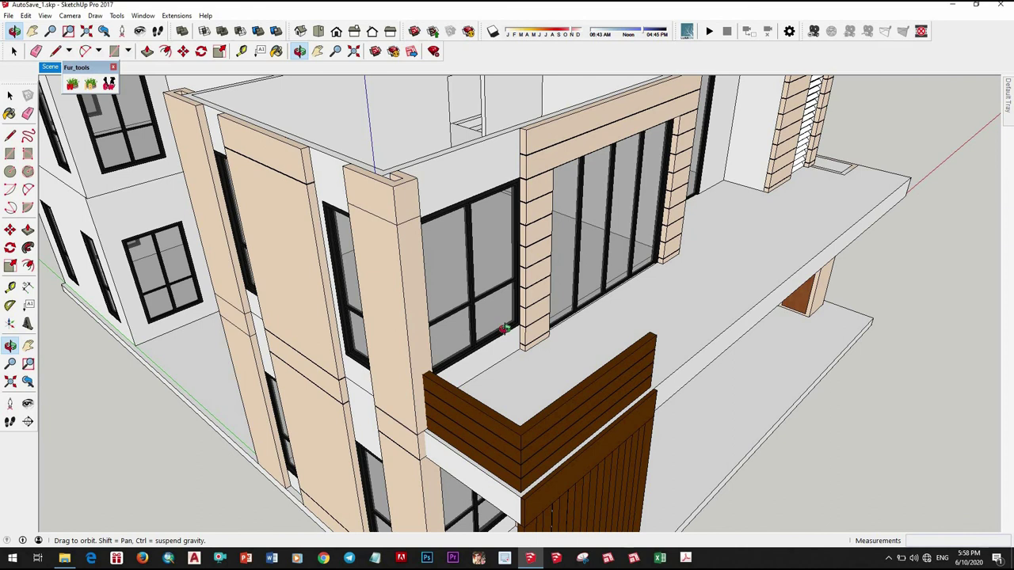
scroll(505, 332, down, 5)
middle_drag(504, 333, 511, 189)
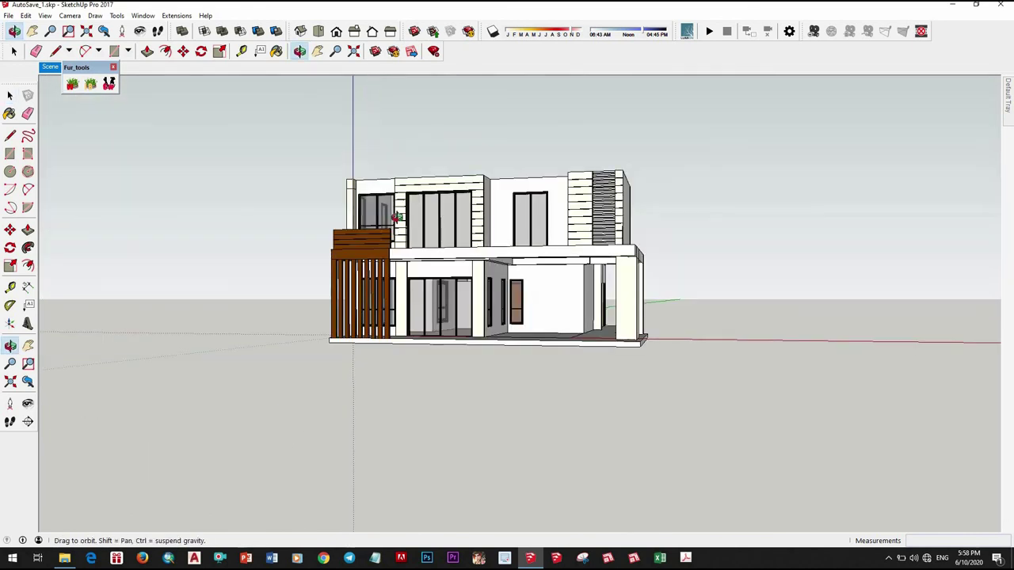
drag(511, 189, 525, 247)
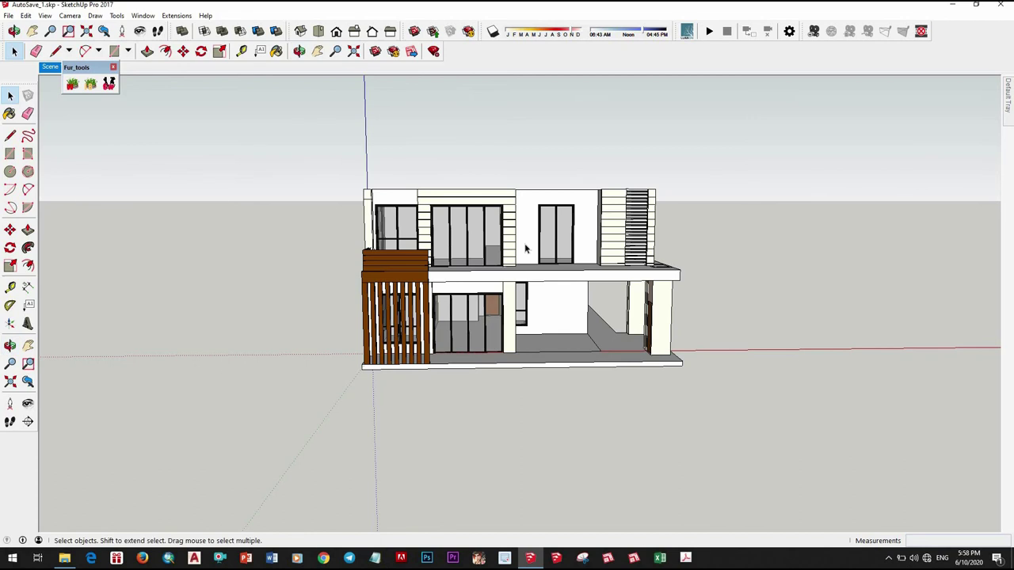
middle_drag(548, 266, 568, 389)
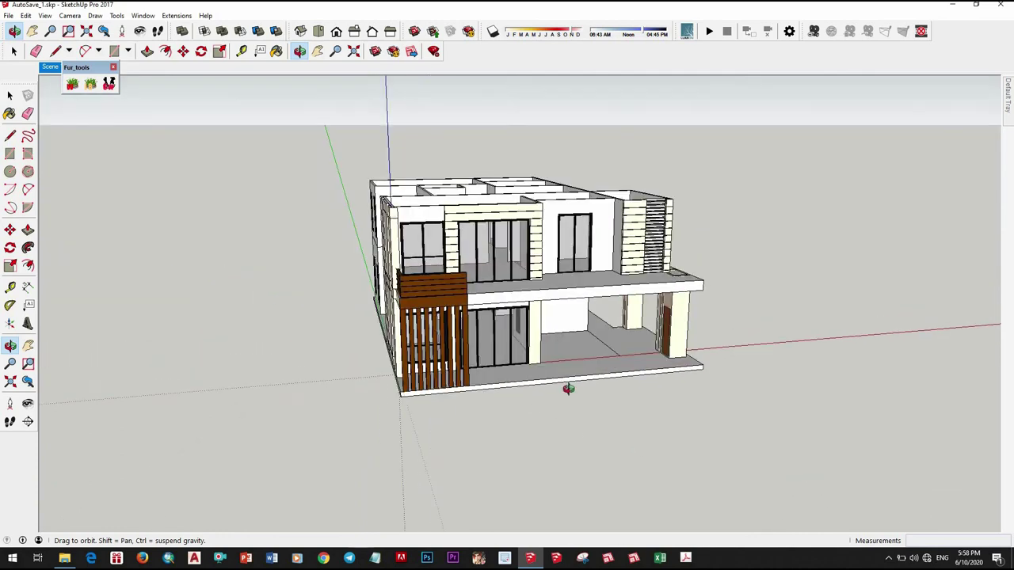
scroll(545, 379, up, 5)
scroll(544, 379, up, 3)
scroll(752, 437, down, 5)
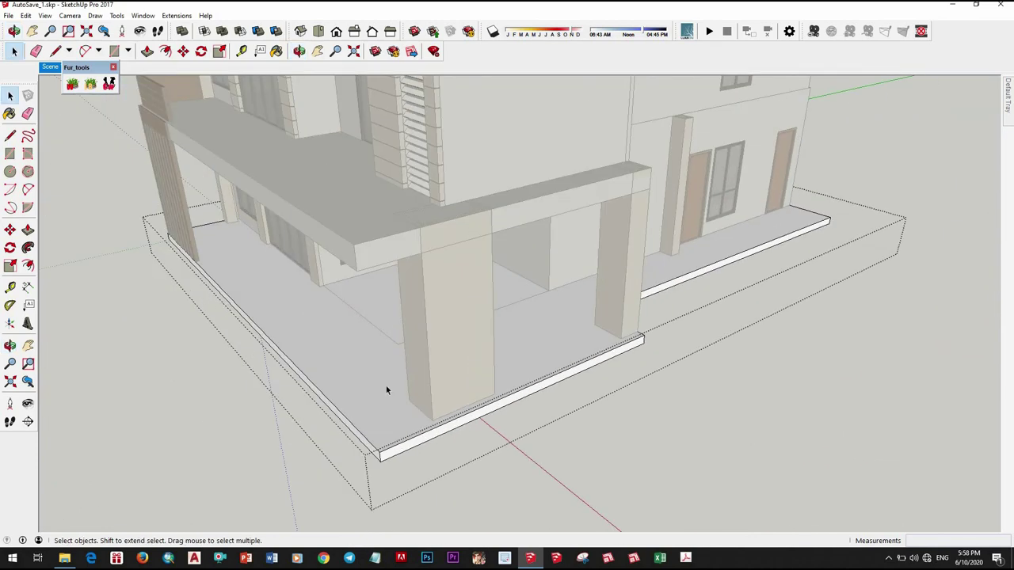
middle_drag(385, 387, 514, 389)
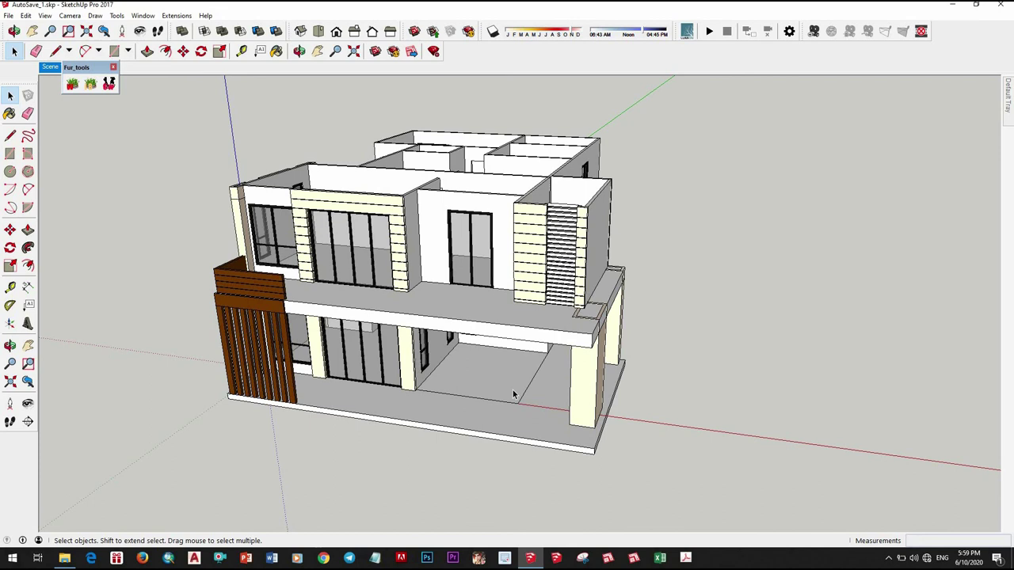
Select the base plinth slab and move its front bottom edge outward
click(521, 440)
scroll(523, 442, up, 3)
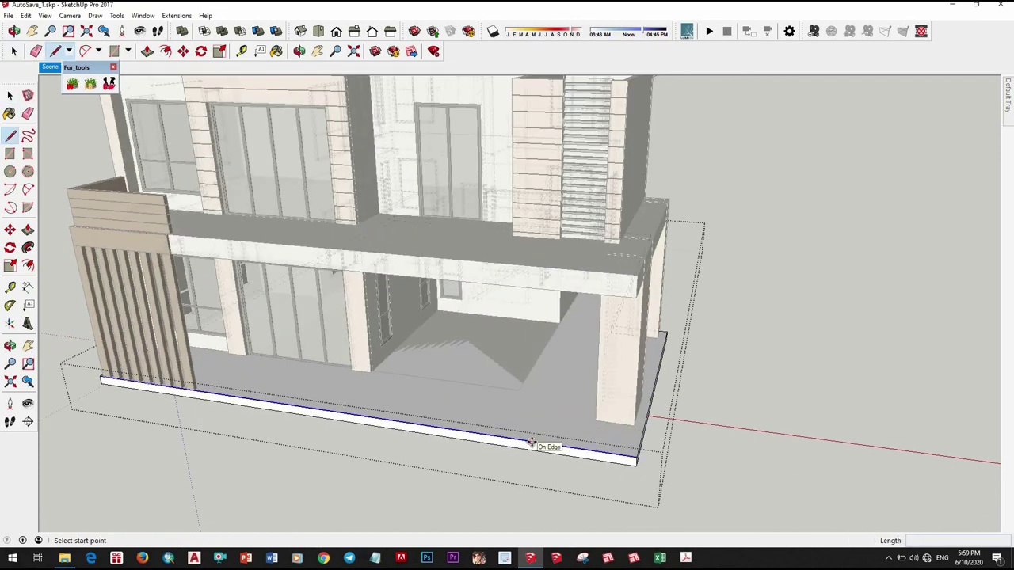
key(m)
scroll(530, 443, up, 2)
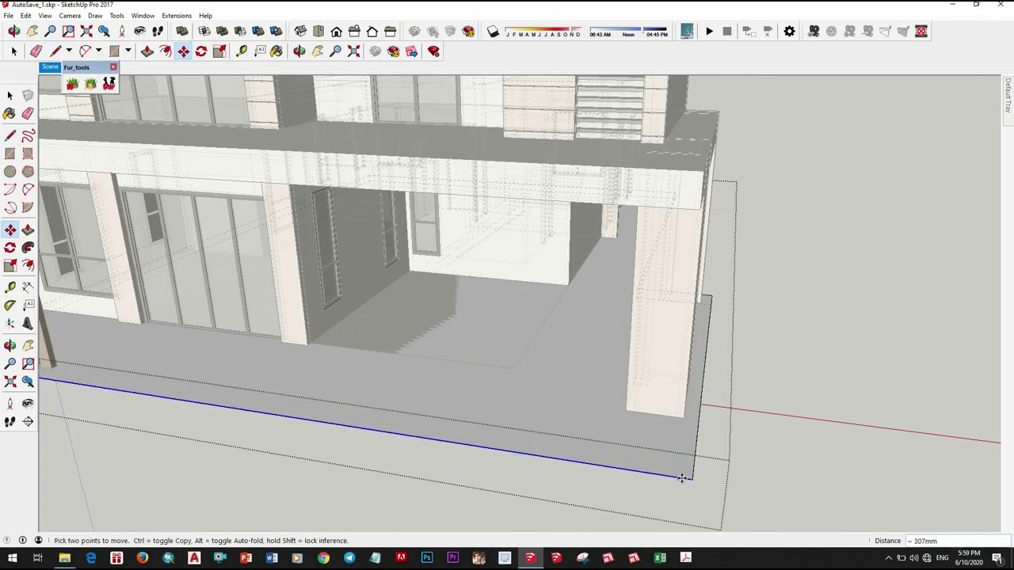
scroll(681, 478, up, 1)
scroll(684, 479, up, 2)
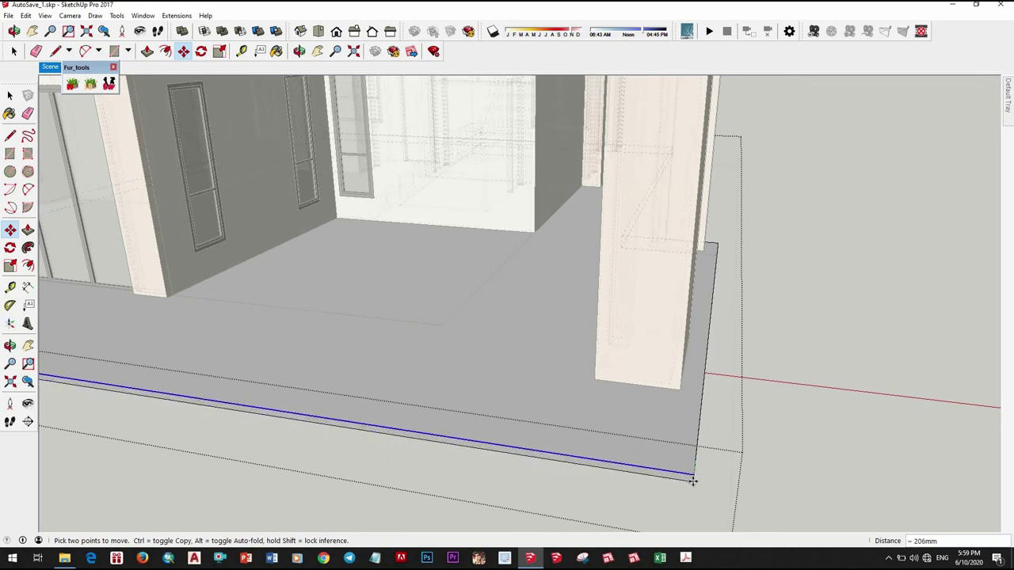
mouse_move(693, 480)
middle_down()
mouse_move(620, 351)
mouse_move(637, 372)
middle_up()
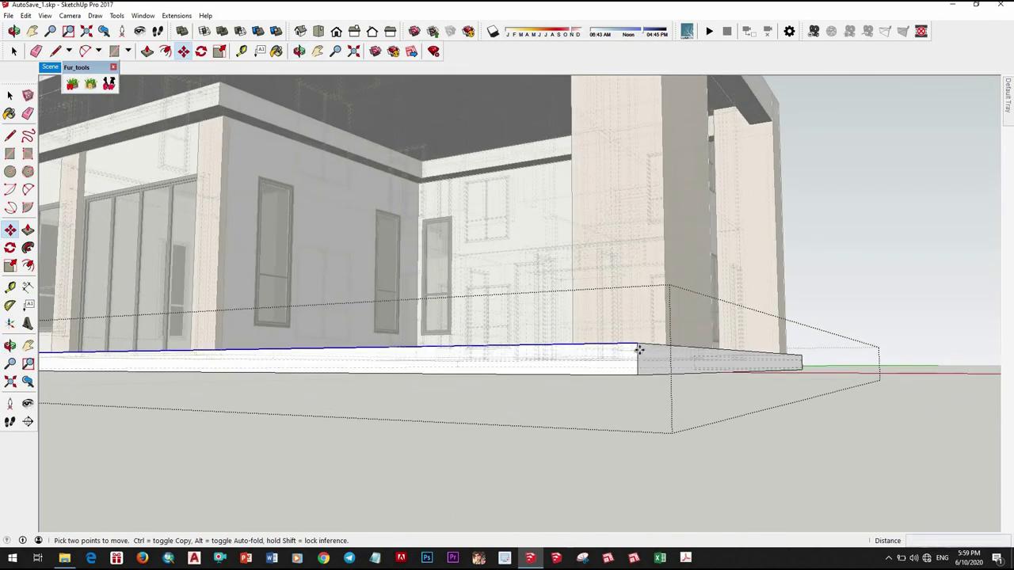
key(space)
Push the plinth's side edge outward about 118mm from a low view of the slab corner
scroll(642, 385, down, 5)
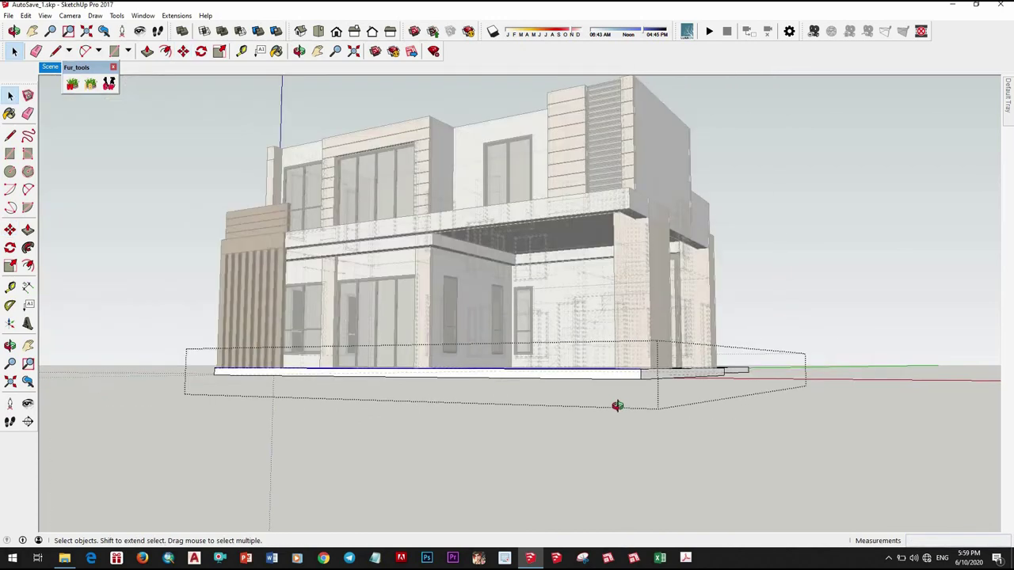
mouse_move(611, 407)
middle_down()
mouse_move(746, 451)
mouse_move(637, 480)
middle_up()
scroll(601, 416, up, 4)
scroll(601, 415, up, 3)
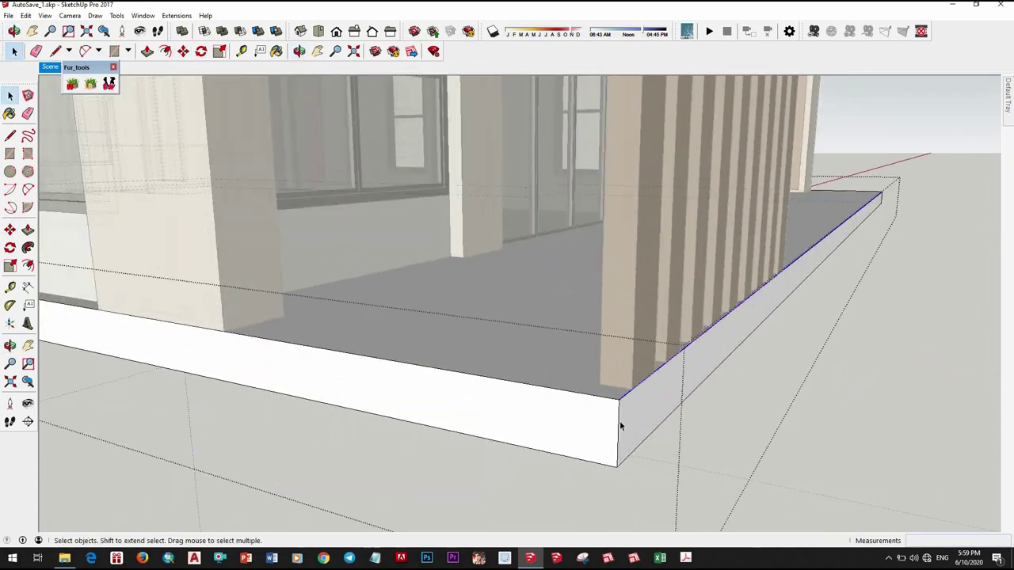
middle_drag(619, 421, 625, 406)
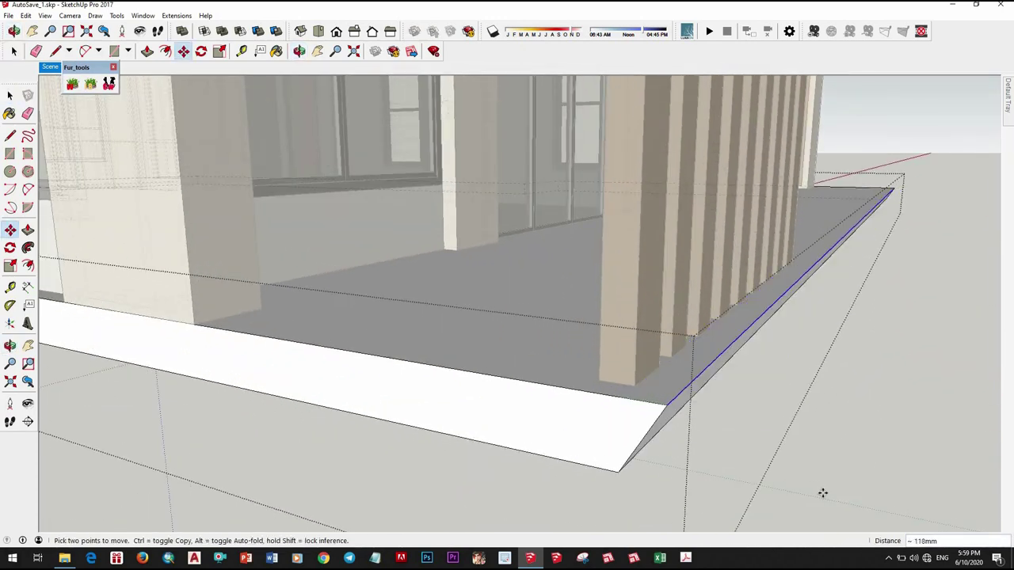
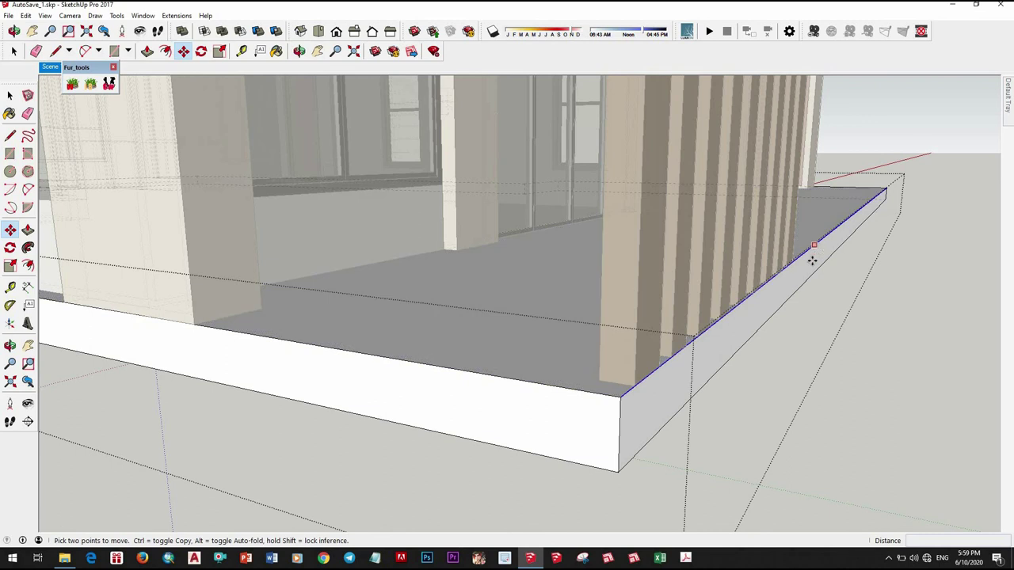
Move the slab's front top edge back onto the corner endpoints
click(853, 387)
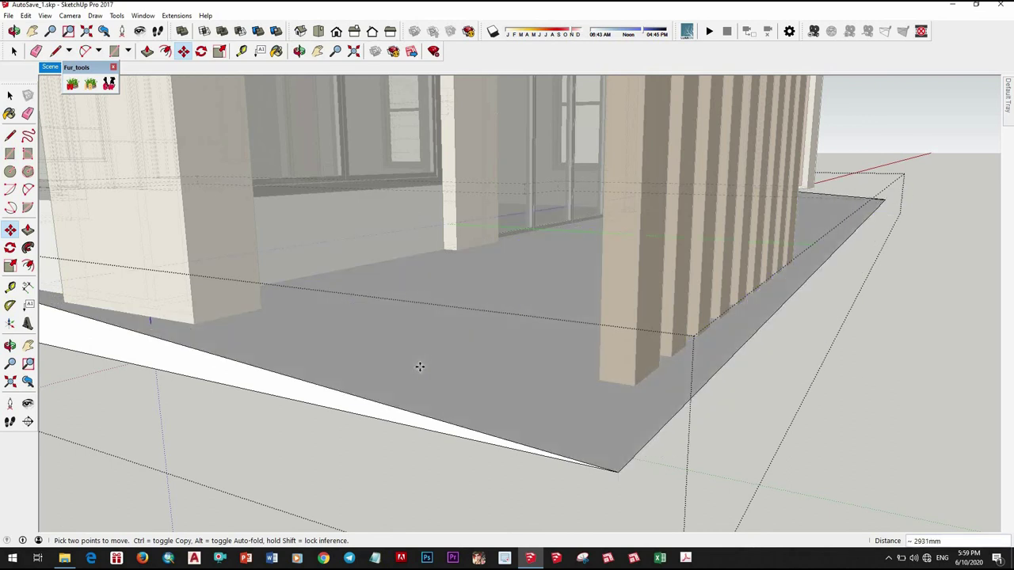
click(615, 402)
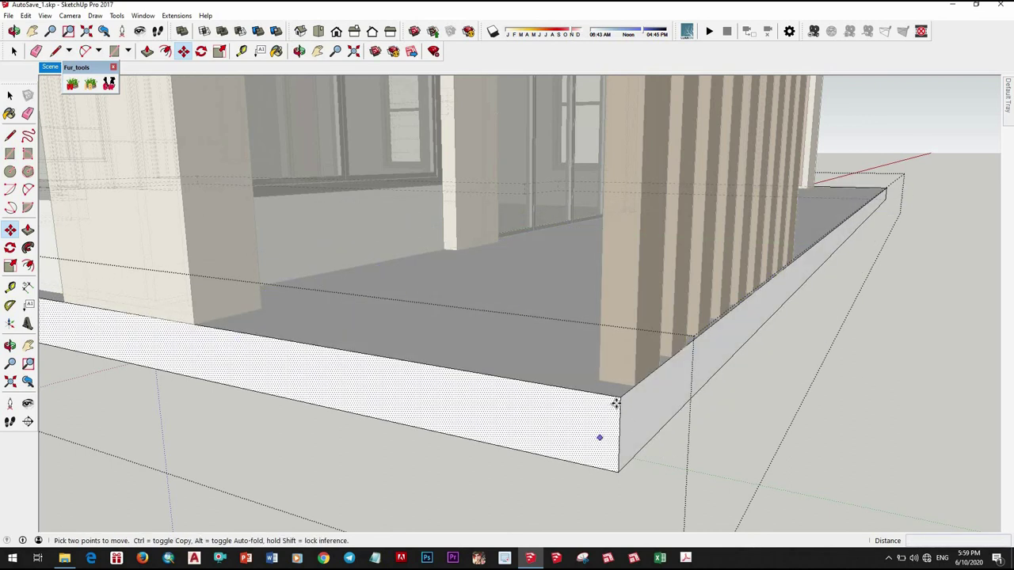
text(66)
click(375, 374)
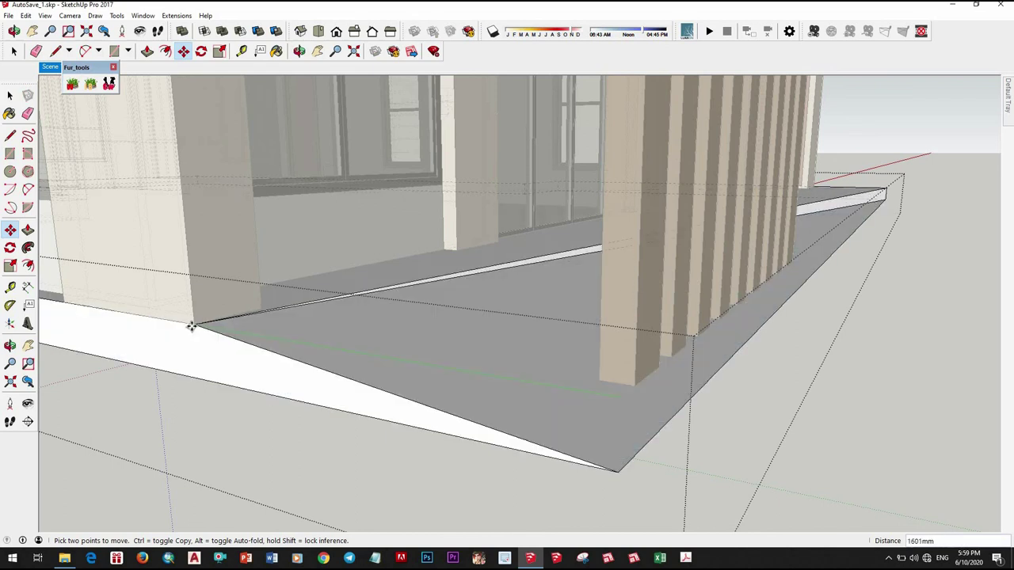
click(191, 326)
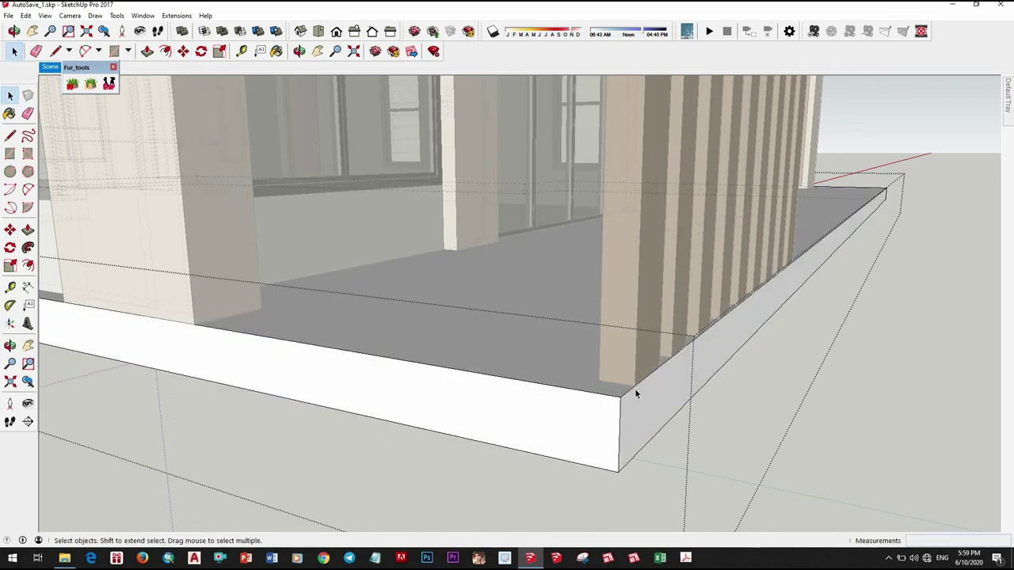
key(m)
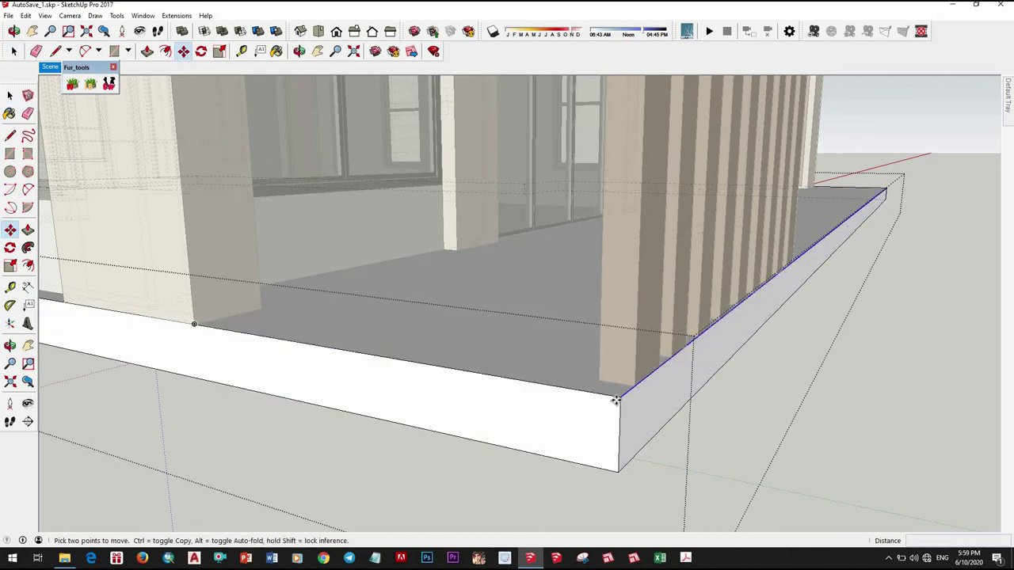
click(431, 382)
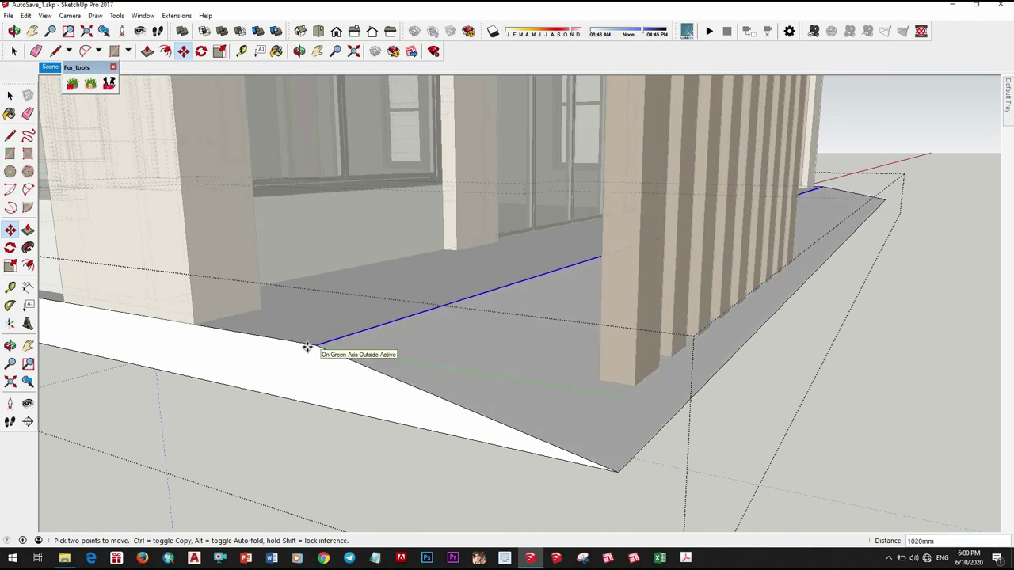
Orbit and zoom out to view the whole two-storey house
mouse_move(684, 319)
middle_down()
mouse_move(324, 391)
mouse_move(414, 344)
mouse_move(543, 391)
mouse_move(583, 356)
mouse_move(407, 346)
mouse_move(423, 296)
mouse_move(417, 330)
mouse_move(474, 358)
mouse_move(389, 370)
mouse_move(515, 437)
mouse_move(558, 444)
middle_up()
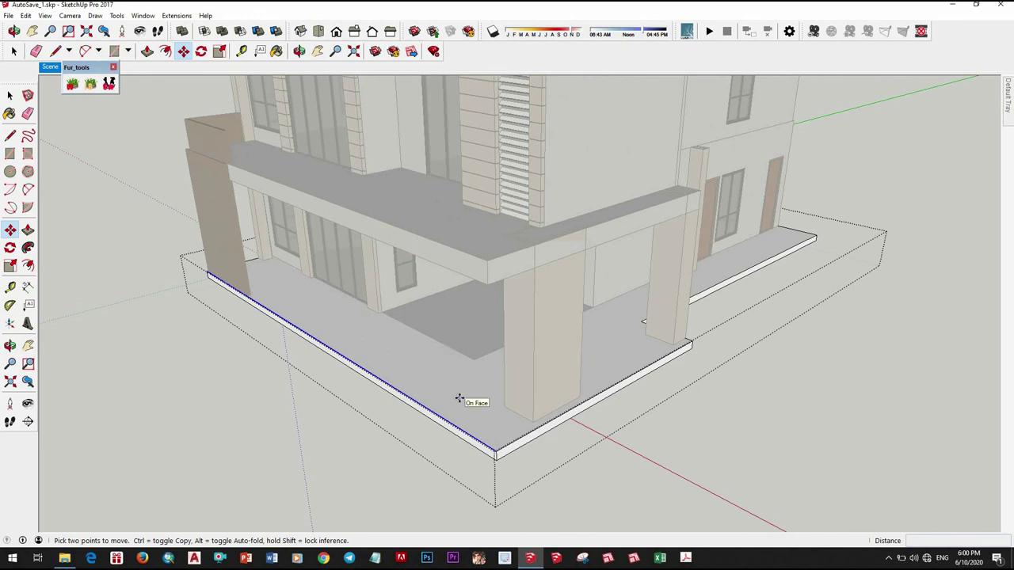
scroll(317, 285, up, 3)
scroll(530, 381, down, 3)
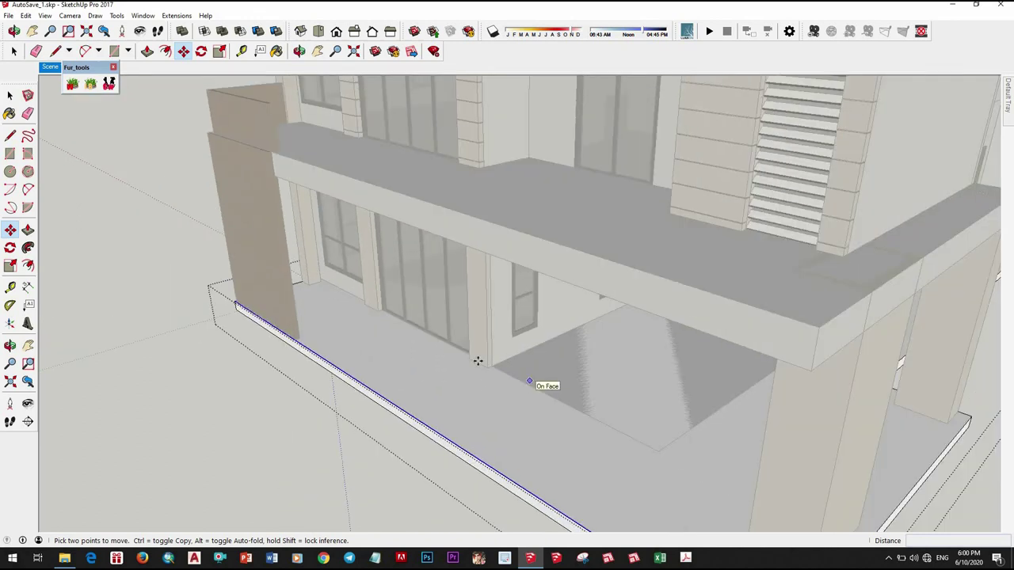
scroll(554, 404, down, 2)
scroll(582, 424, down, 3)
middle_drag(586, 426, 571, 417)
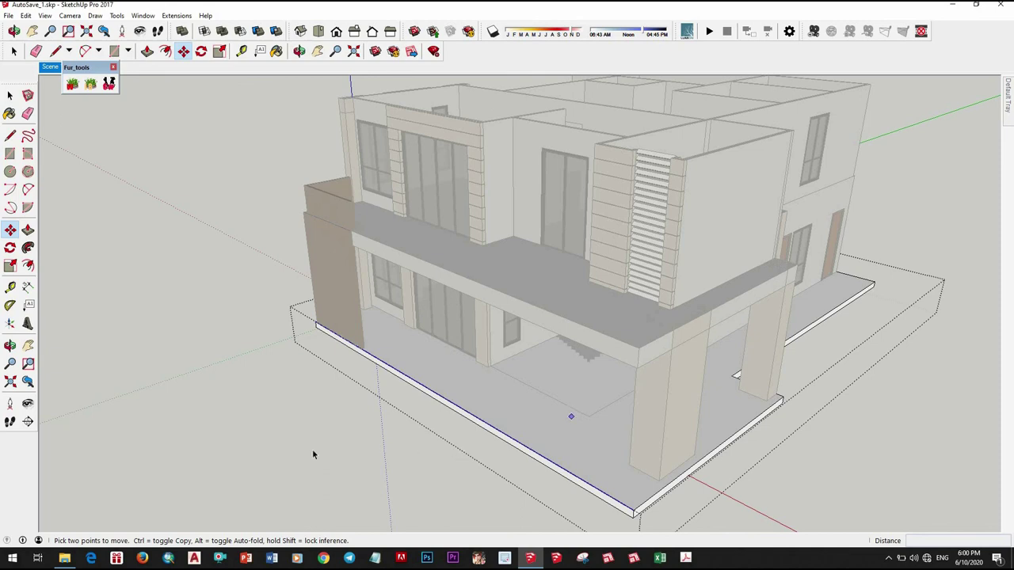
scroll(356, 422, down, 5)
middle_drag(681, 406, 716, 330)
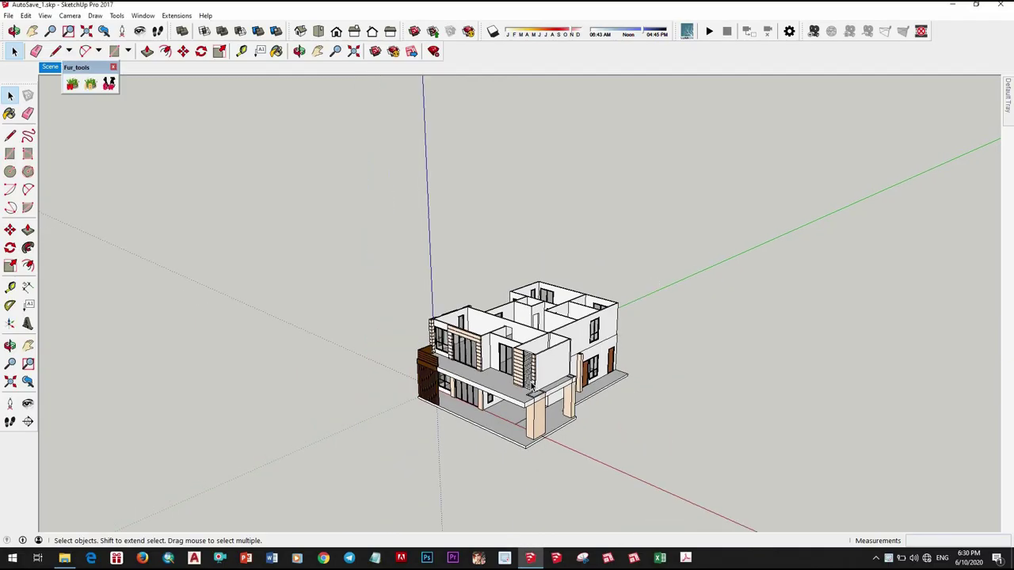
Place a vertical Tape Measure guide across the upper-floor rooms
middle_drag(238, 396, 271, 407)
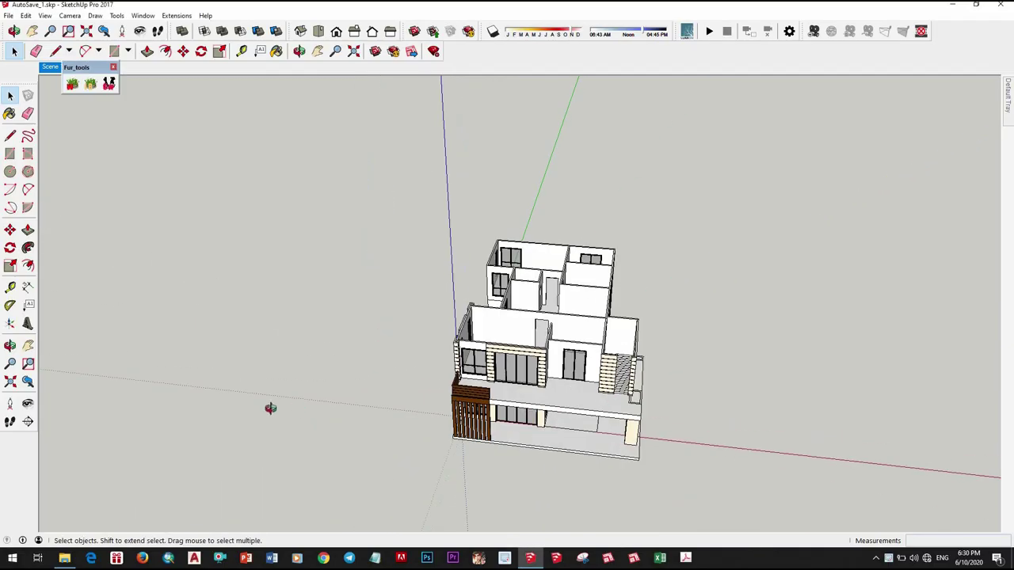
scroll(473, 391, up, 5)
scroll(473, 390, up, 3)
middle_drag(473, 390, 472, 390)
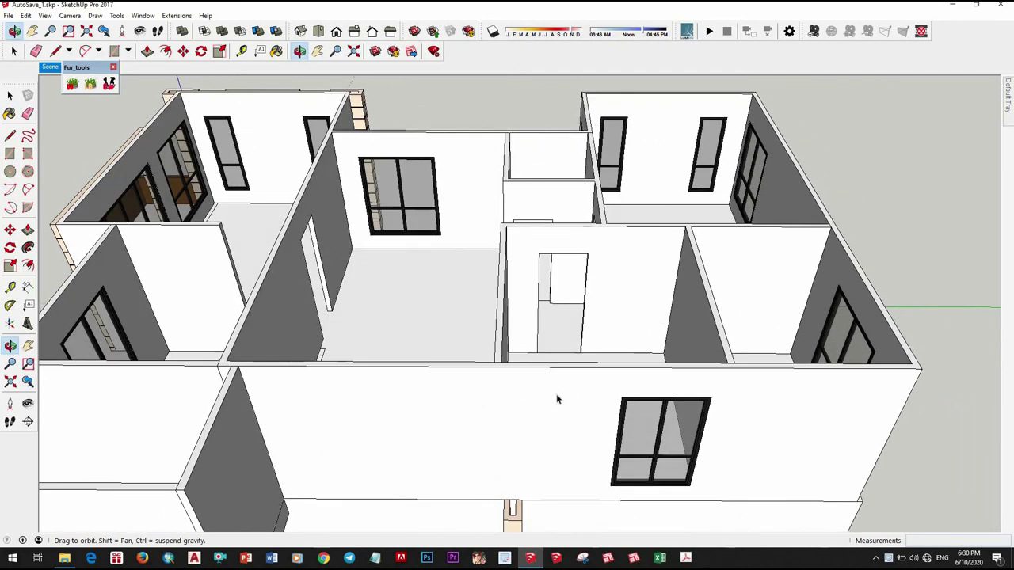
key(t)
scroll(502, 325, up, 2)
scroll(522, 332, down, 2)
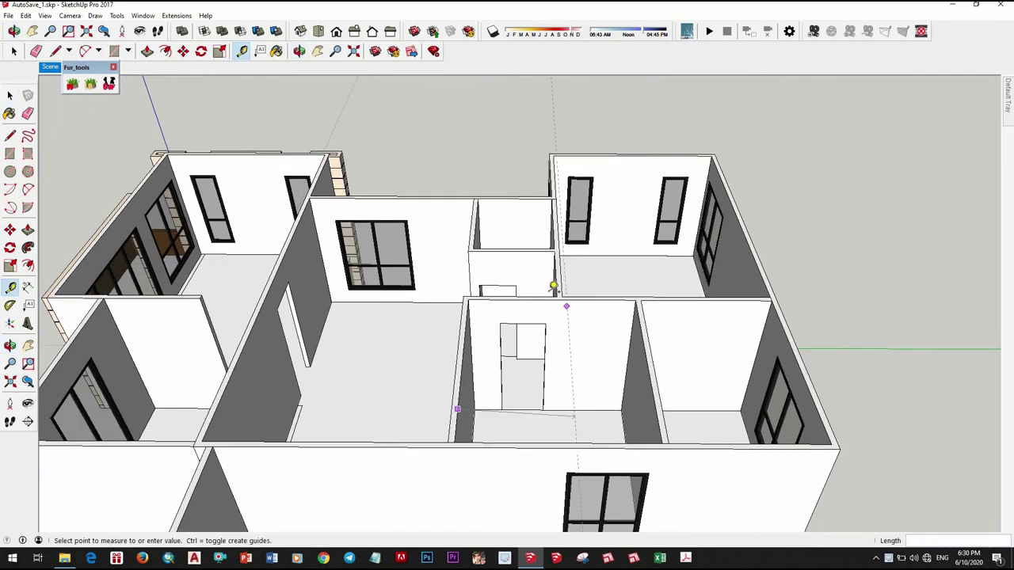
scroll(555, 288, down, 2)
click(549, 328)
scroll(548, 336, down, 2)
scroll(546, 344, down, 1)
scroll(546, 343, up, 2)
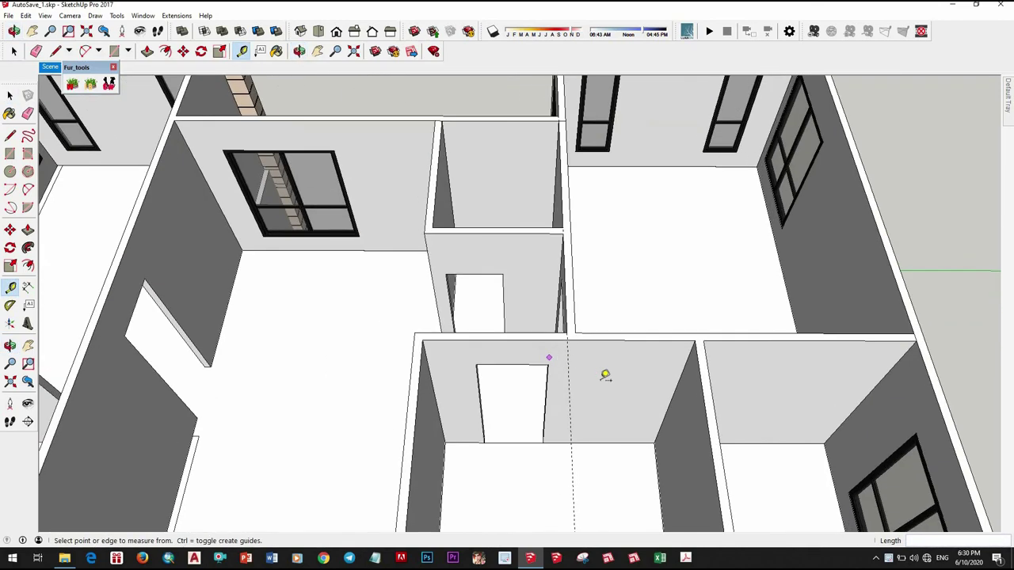
Orbit and zoom in for a close top-down look at the upper-floor rooms
middle_drag(606, 375, 506, 380)
key(space)
scroll(507, 380, down, 3)
mouse_move(437, 414)
middle_down()
mouse_move(657, 312)
mouse_move(420, 308)
mouse_move(436, 308)
middle_up()
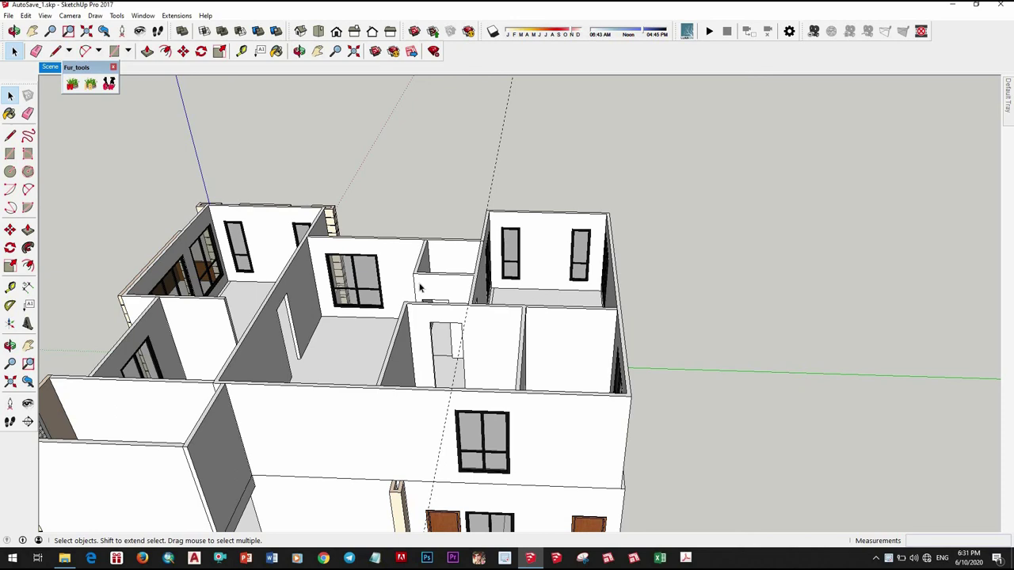
middle_drag(555, 467, 454, 459)
scroll(482, 367, up, 1)
scroll(533, 332, up, 2)
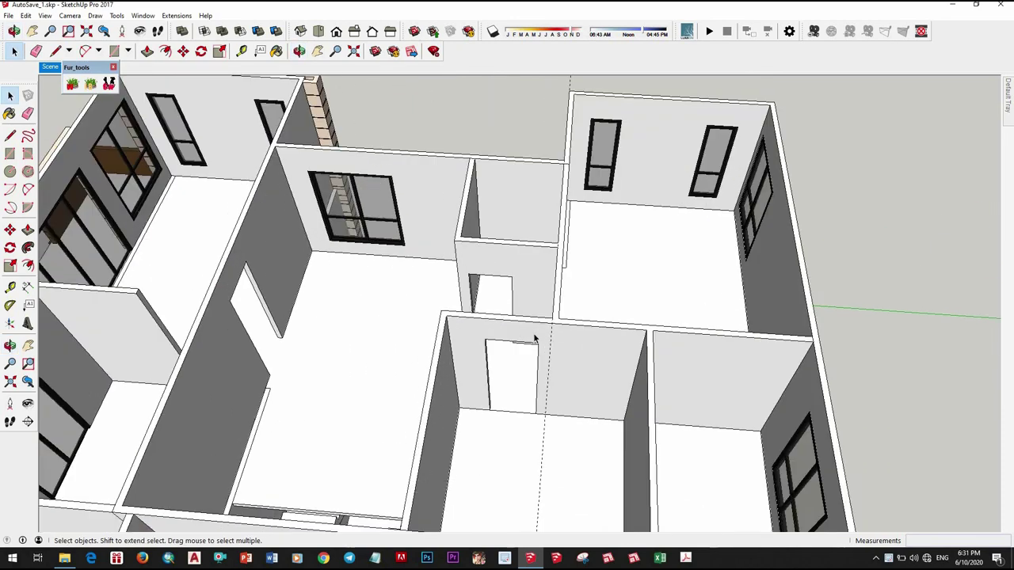
scroll(641, 359, up, 2)
Push/Pull the door jamb face 900mm across to close the upper-floor wall opening
scroll(643, 359, up, 2)
key(p)
scroll(631, 289, up, 2)
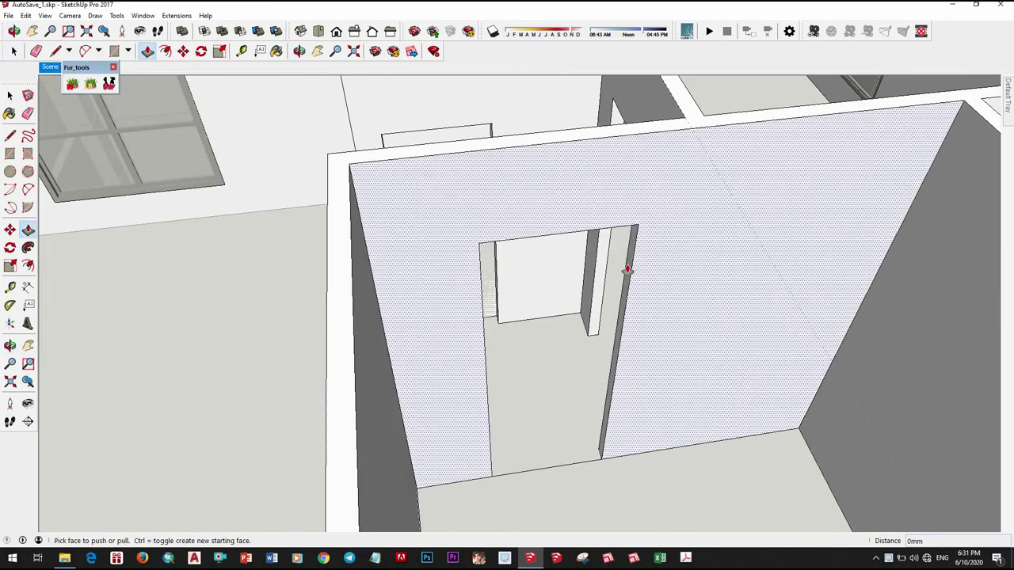
drag(628, 267, 480, 244)
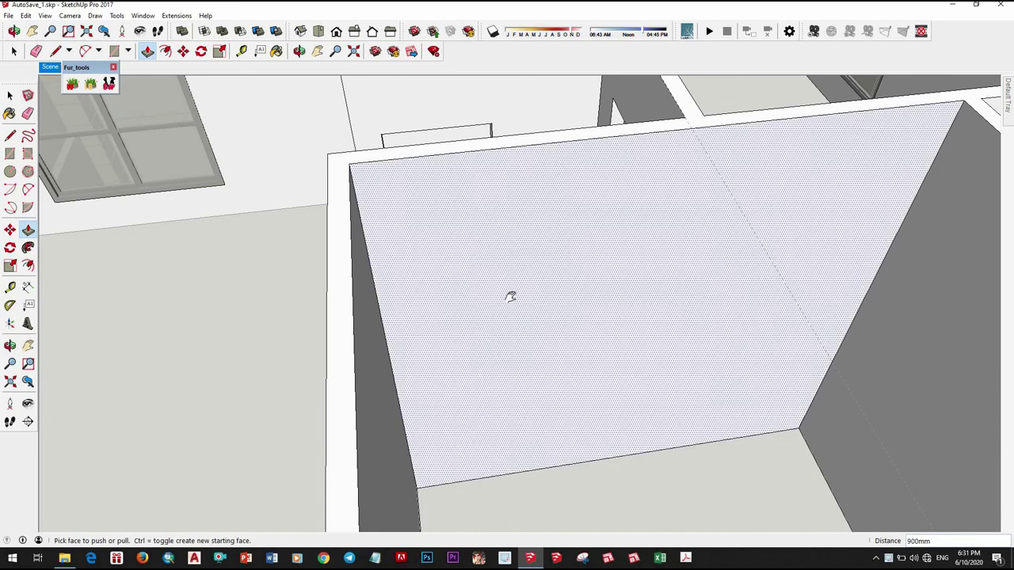
middle_drag(510, 297, 510, 313)
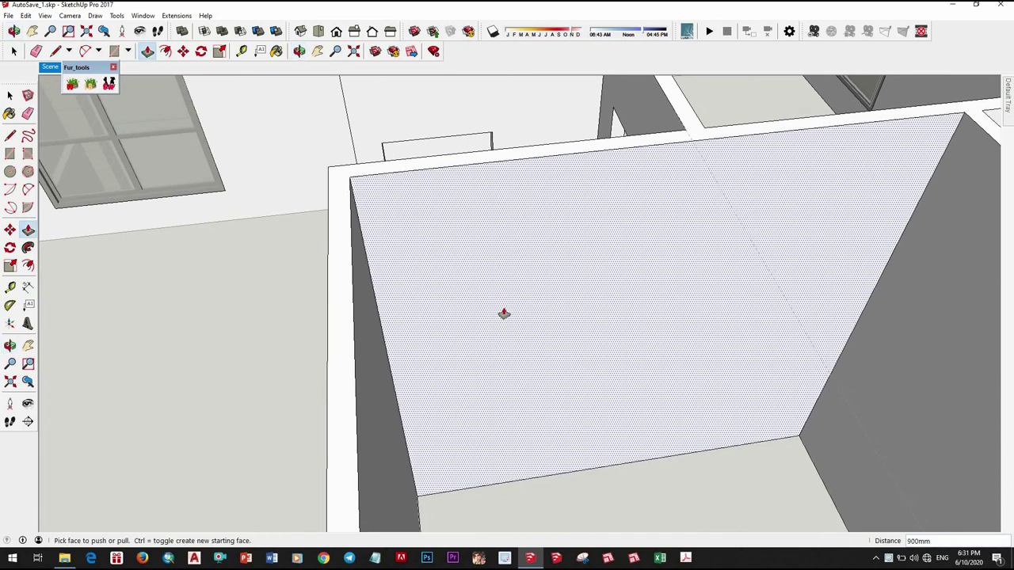
Orbit and zoom out to check the reshaped upper floor plan
middle_drag(423, 203, 502, 278)
scroll(543, 344, down, 5)
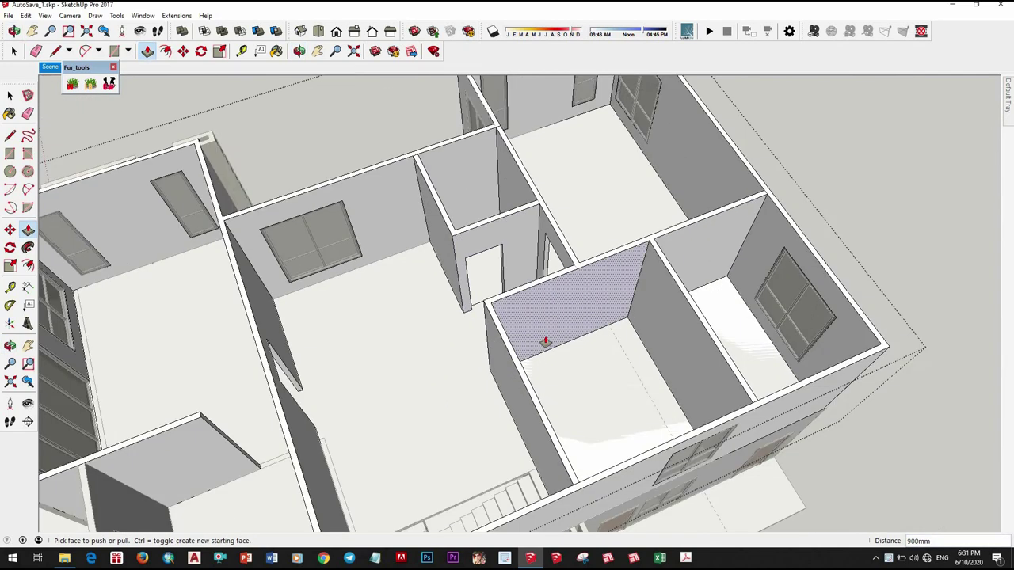
middle_drag(543, 344, 443, 350)
key(space)
middle_drag(451, 449, 552, 451)
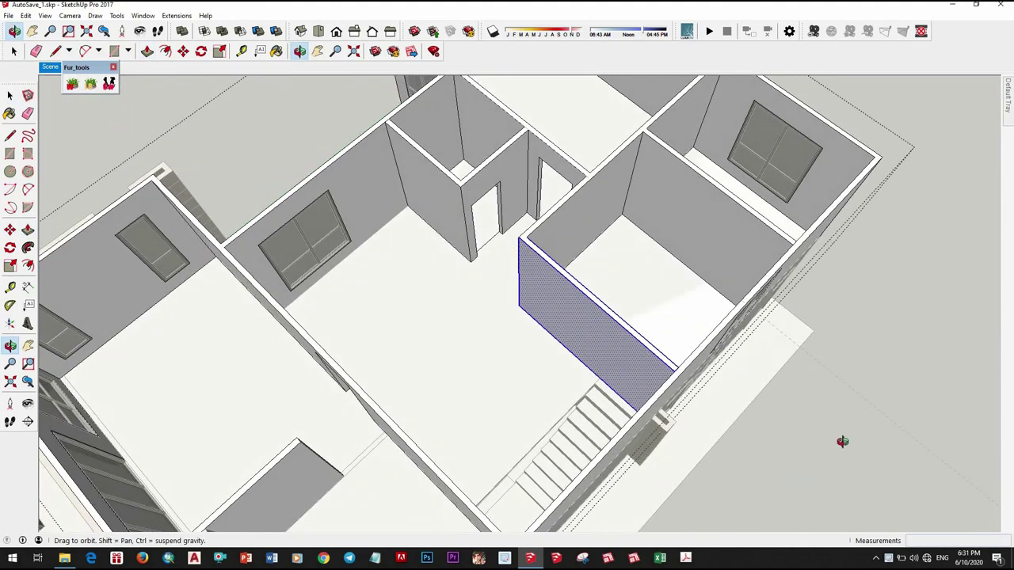
mouse_move(713, 428)
middle_down()
mouse_move(494, 369)
mouse_move(533, 277)
middle_up()
scroll(533, 277, up, 3)
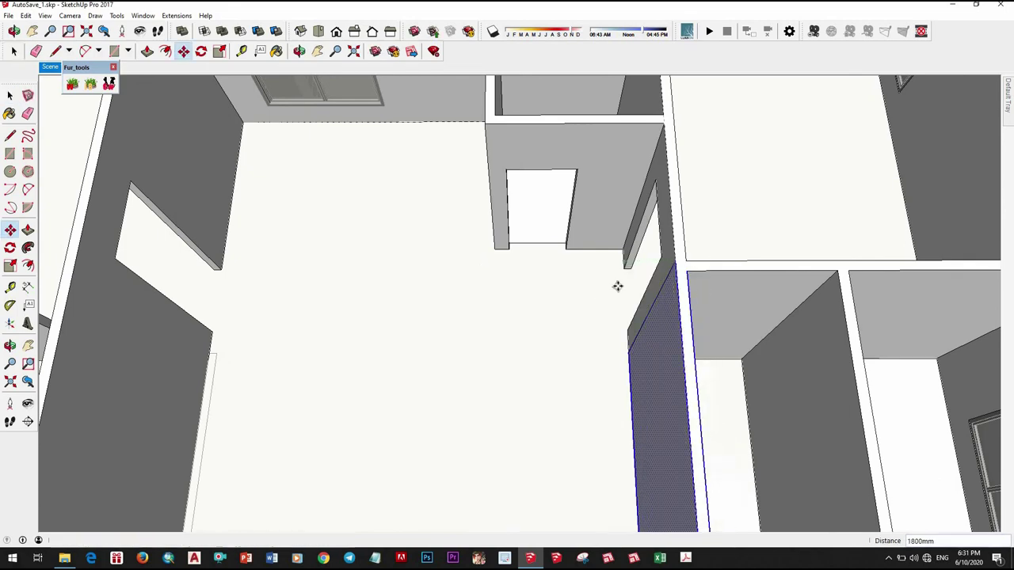
scroll(617, 286, down, 5)
mouse_move(733, 337)
middle_down()
mouse_move(788, 265)
mouse_move(785, 365)
mouse_move(533, 342)
middle_up()
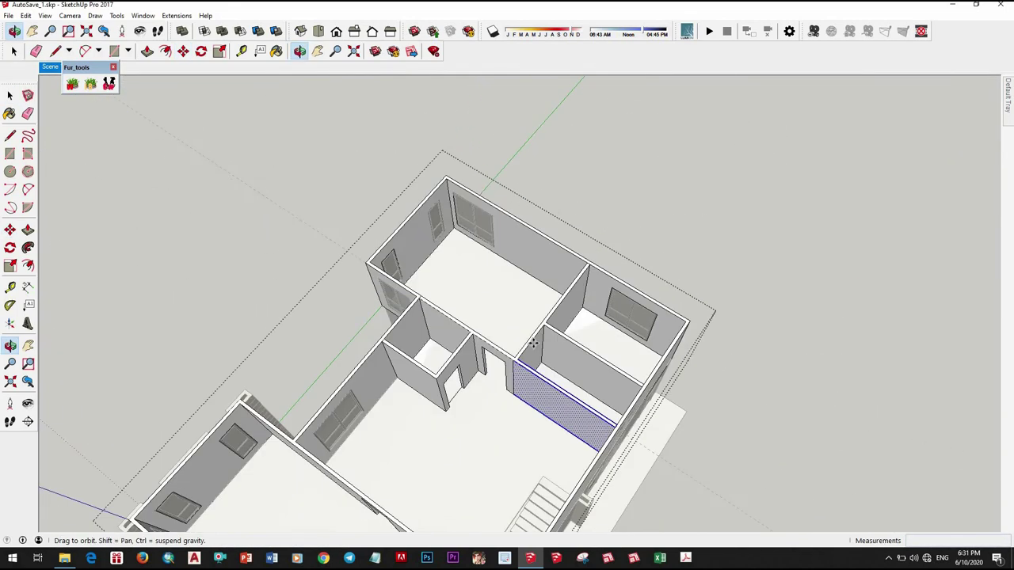
scroll(533, 343, up, 2)
Push one closet partition wall down 3100mm to remove it
key(l)
scroll(554, 314, up, 2)
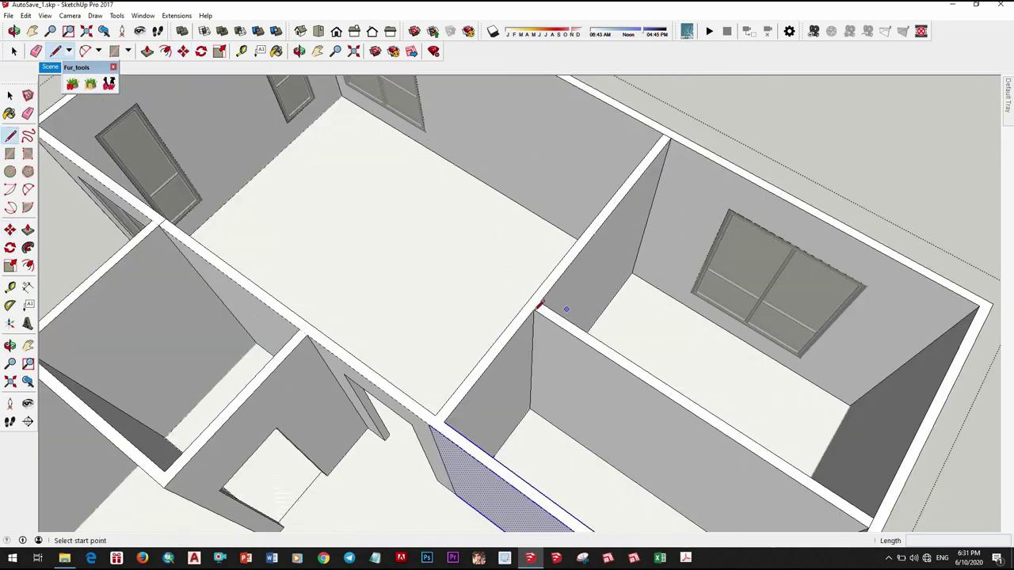
key(p)
scroll(590, 346, up, 2)
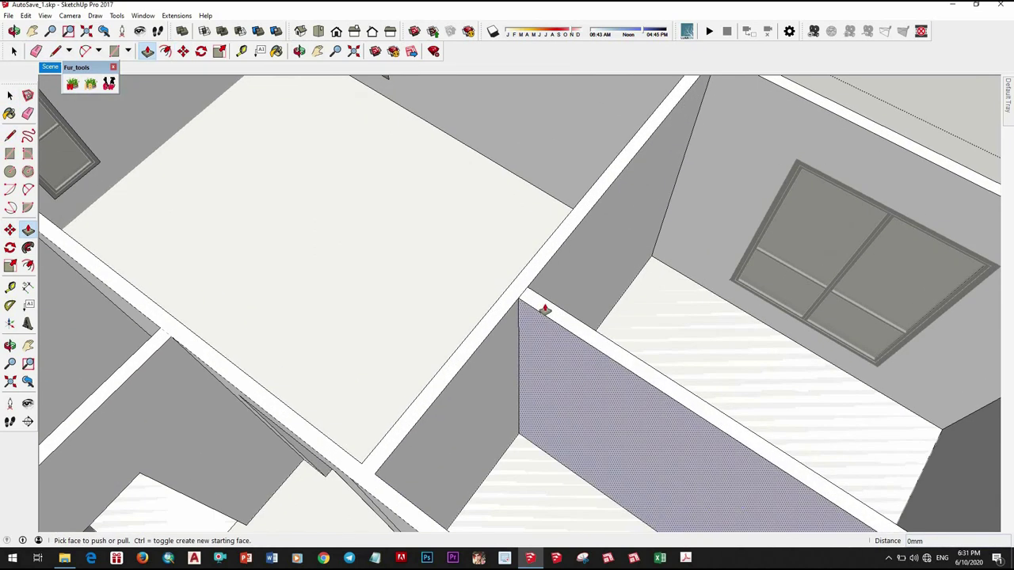
click(545, 307)
scroll(563, 388, down, 3)
scroll(550, 362, down, 1)
click(571, 375)
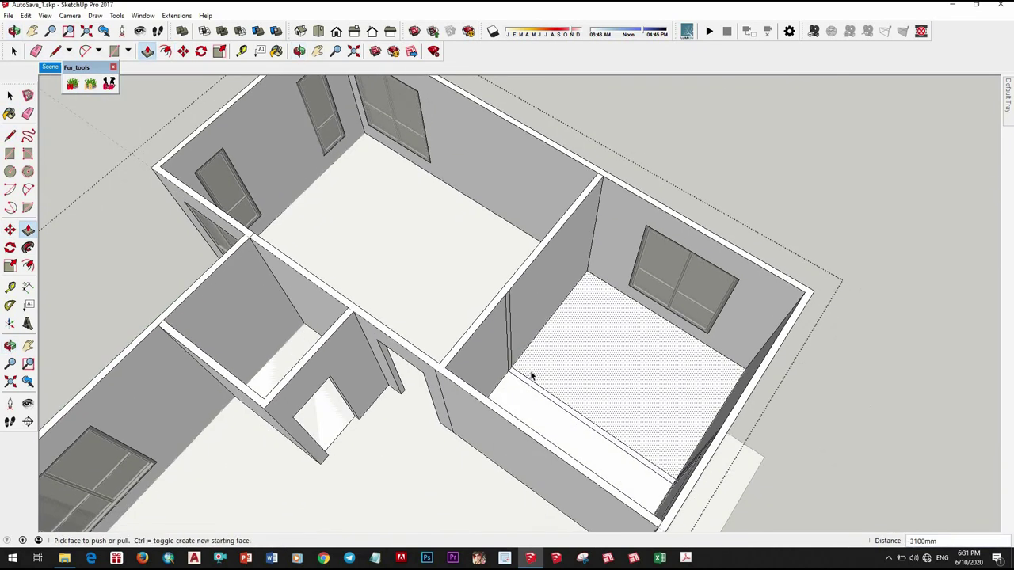
Orbit and zoom to review the upper-floor layout around the closet
key(space)
scroll(555, 396, up, 3)
scroll(511, 336, down, 5)
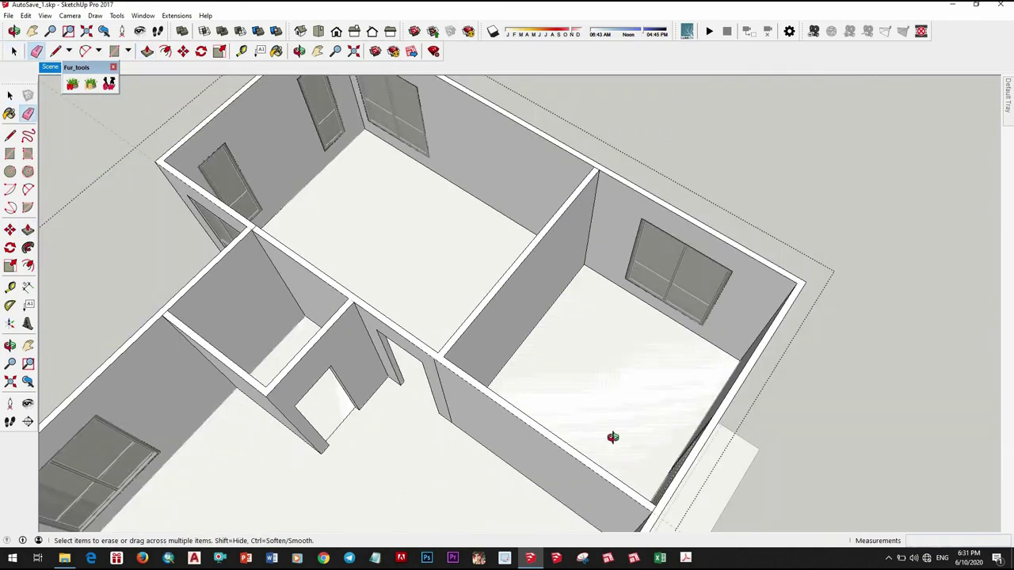
scroll(757, 287, up, 3)
scroll(862, 359, up, 3)
scroll(823, 438, down, 5)
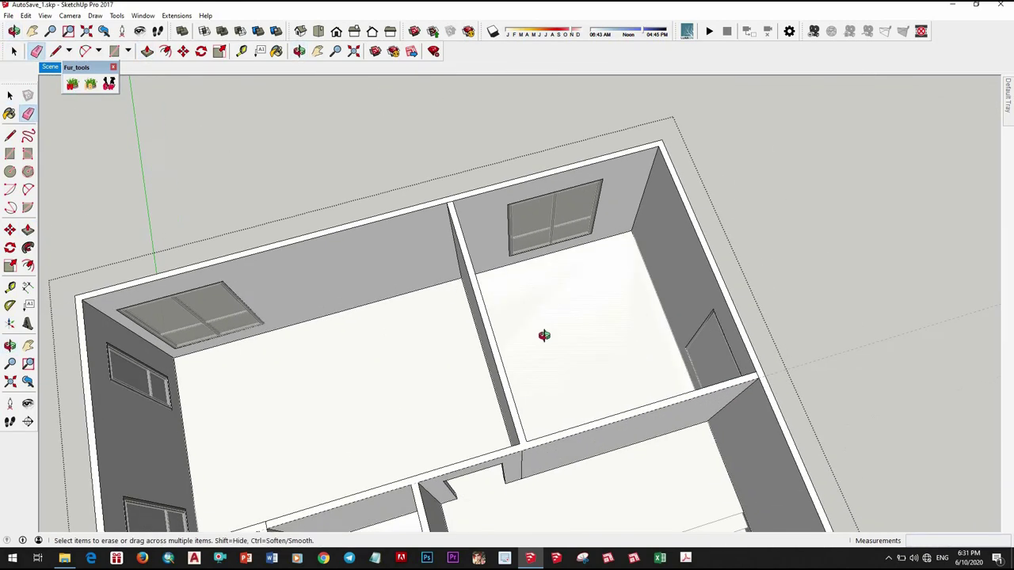
mouse_move(543, 332)
middle_down()
mouse_move(290, 310)
mouse_move(256, 347)
mouse_move(381, 319)
mouse_move(493, 333)
mouse_move(559, 385)
middle_up()
scroll(559, 385, up, 4)
key(space)
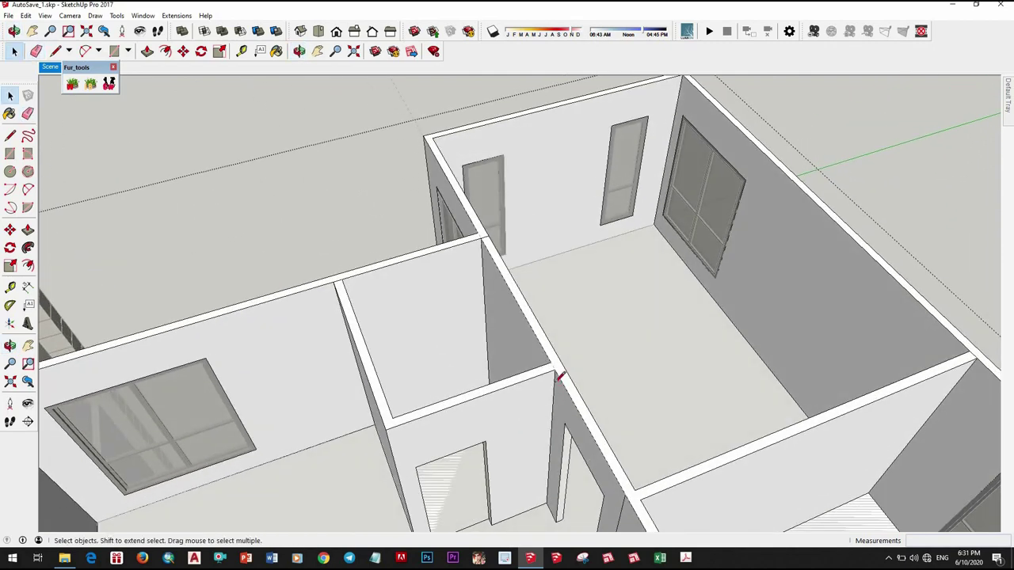
key(l)
scroll(557, 379, up, 2)
scroll(570, 409, down, 3)
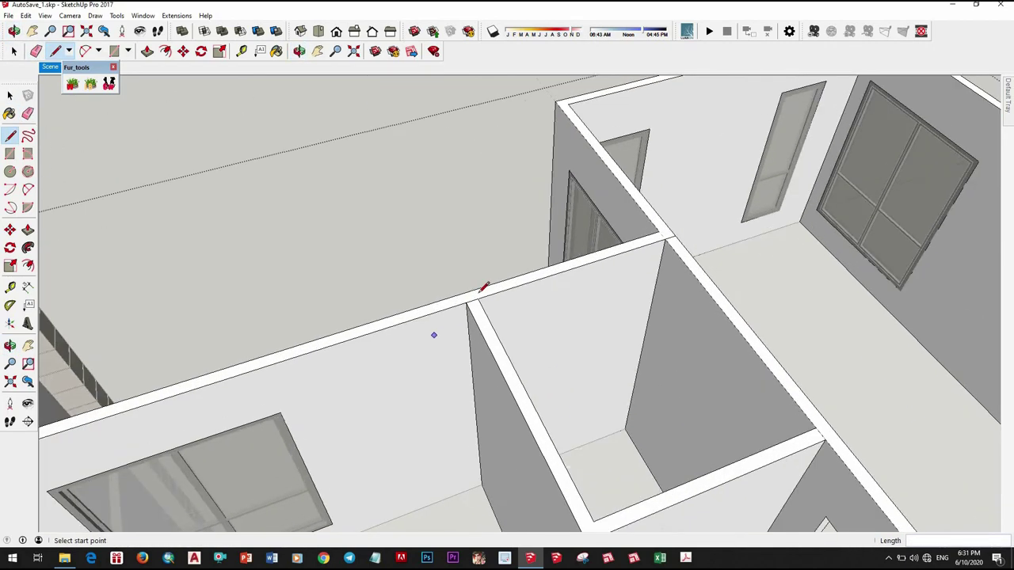
scroll(517, 344, up, 1)
key(space)
scroll(532, 393, up, 1)
scroll(532, 394, up, 1)
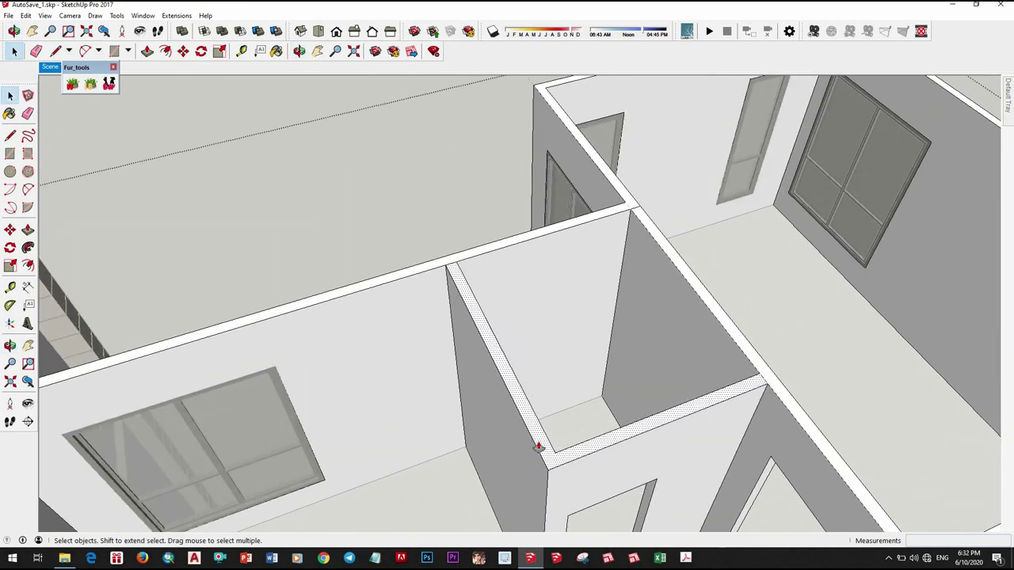
Push the closet's left and right partition wall pieces down to the floor
click(547, 448)
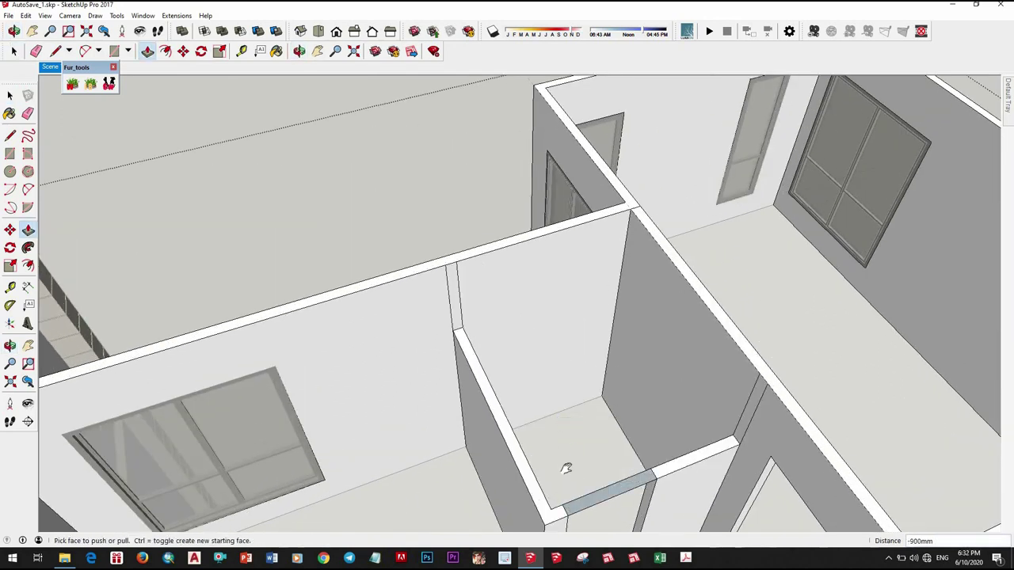
scroll(567, 468, down, 3)
scroll(502, 441, up, 2)
click(502, 441)
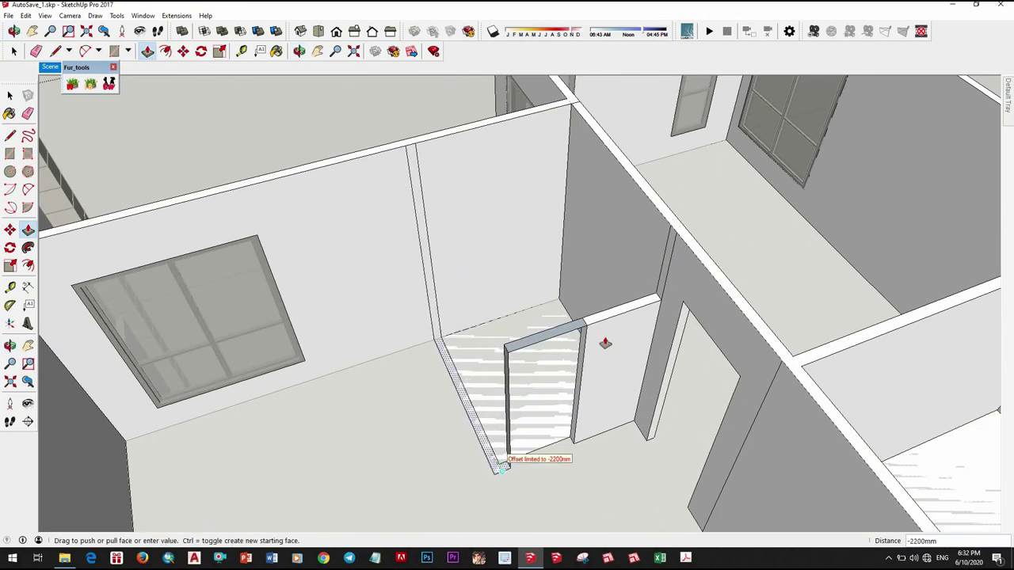
click(500, 468)
click(584, 398)
click(521, 437)
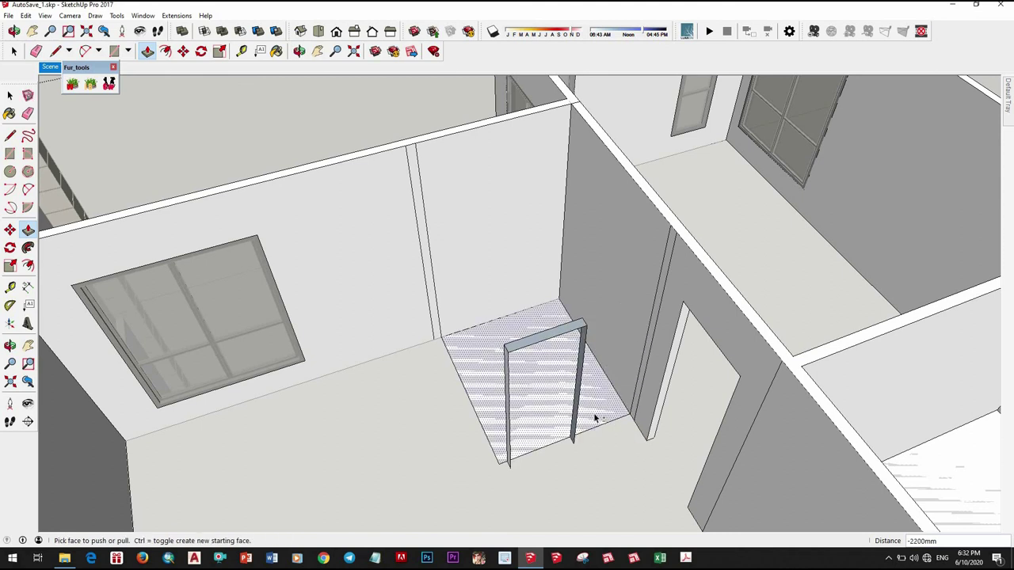
Erase the leftover edges where the closet partitions stood
key(space)
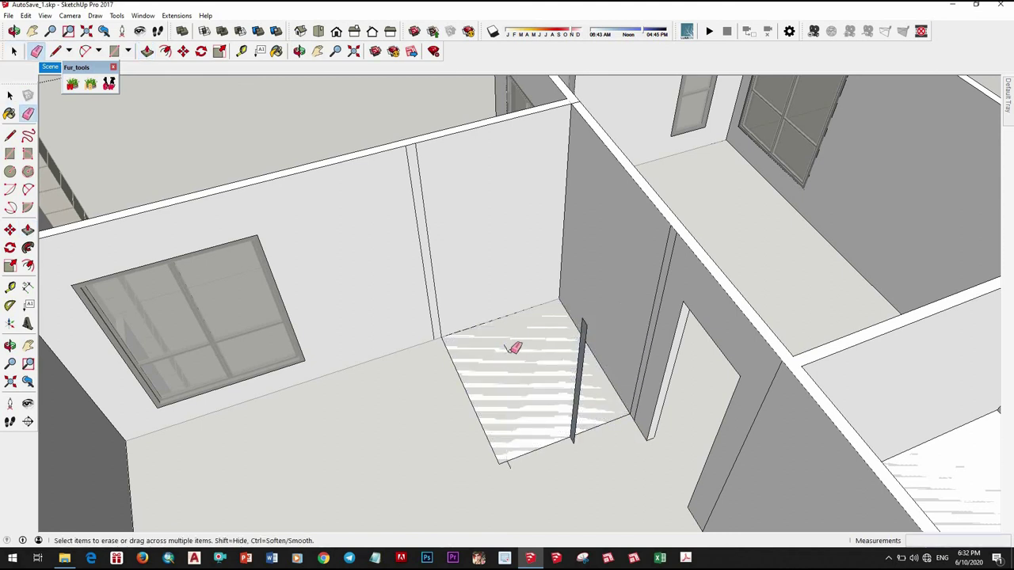
mouse_move(511, 465)
mouse_down()
mouse_move(461, 318)
mouse_move(427, 299)
mouse_up()
scroll(475, 332, down, 5)
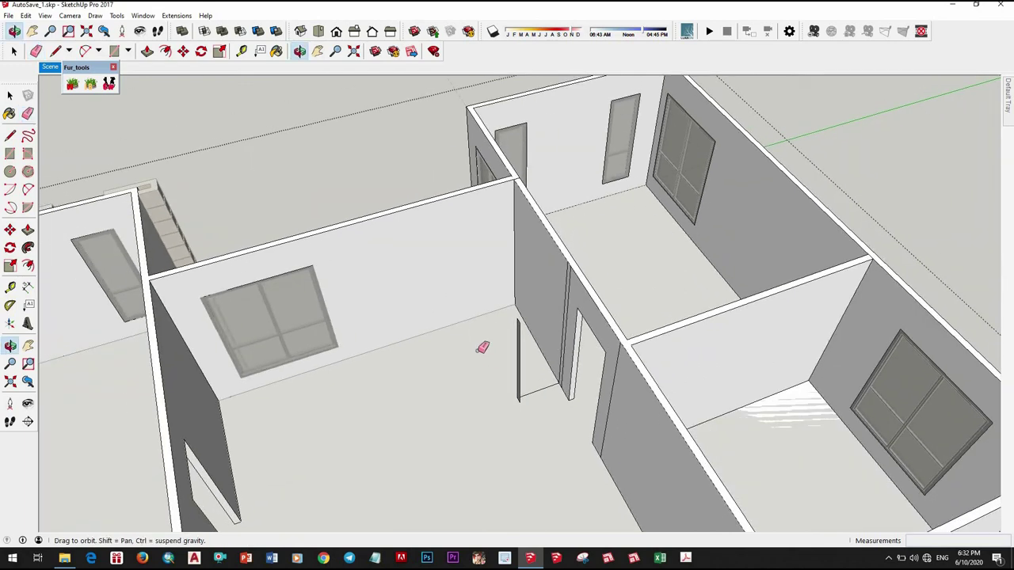
scroll(473, 328, up, 5)
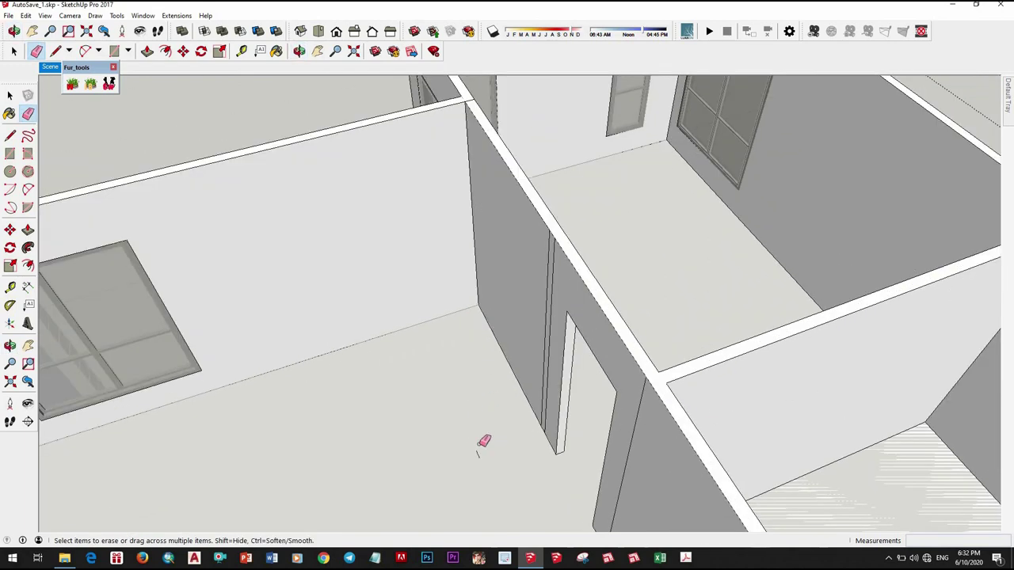
scroll(669, 328, down, 5)
scroll(624, 305, up, 3)
scroll(417, 489, down, 4)
Orbit from the upper floor round to the front facade's upper window
middle_drag(416, 489, 394, 410)
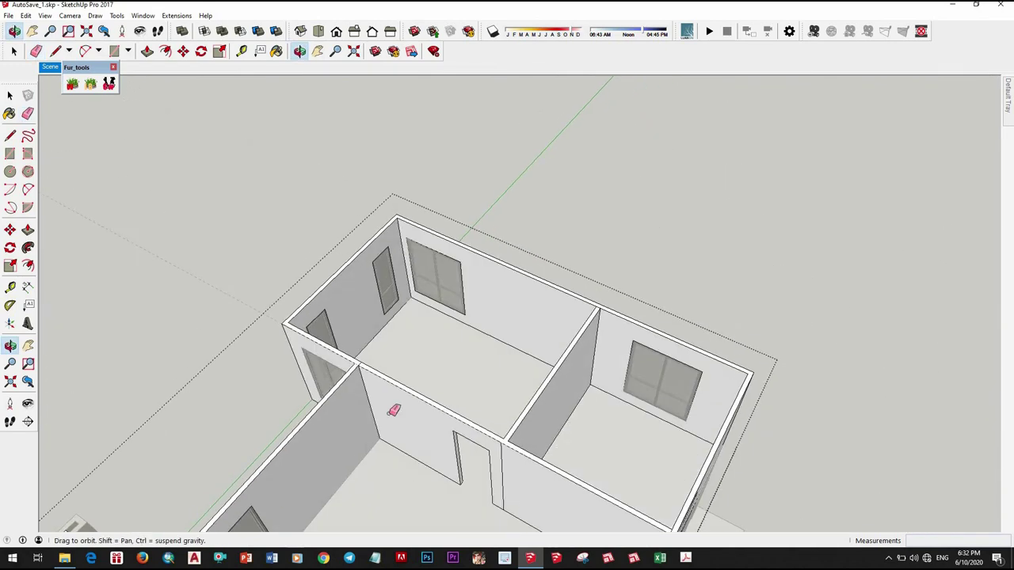
scroll(394, 410, up, 5)
scroll(350, 339, up, 3)
scroll(498, 324, down, 2)
scroll(497, 324, down, 5)
mouse_move(497, 324)
middle_down()
mouse_move(610, 425)
mouse_move(468, 362)
mouse_move(293, 348)
middle_up()
scroll(483, 332, up, 3)
scroll(566, 374, up, 3)
scroll(473, 362, down, 5)
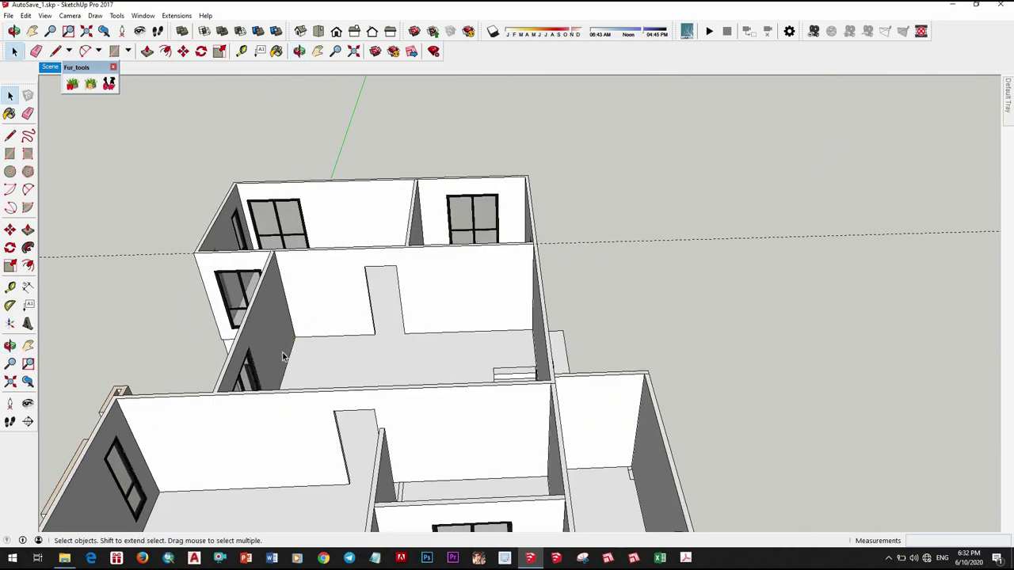
middle_drag(461, 350, 488, 358)
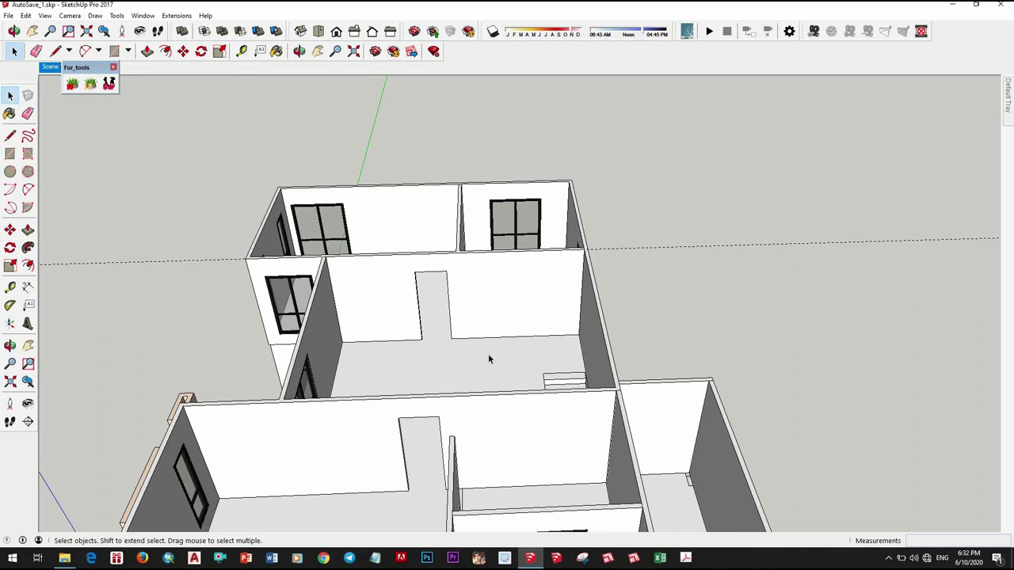
middle_drag(488, 356, 521, 307)
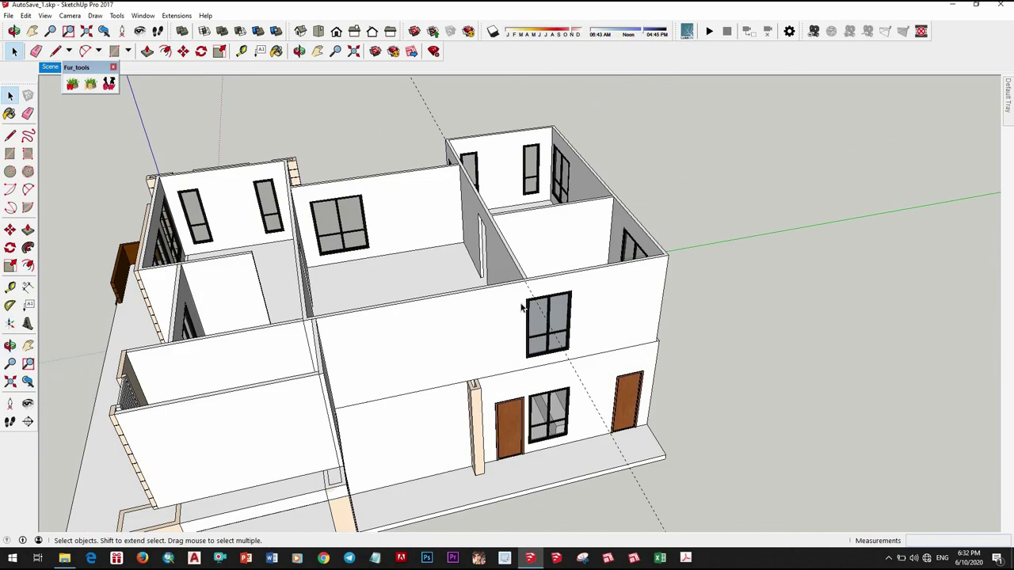
scroll(521, 308, up, 2)
middle_drag(508, 351, 510, 344)
Select the upper-floor front window and move it to the left
click(511, 344)
scroll(511, 344, up, 2)
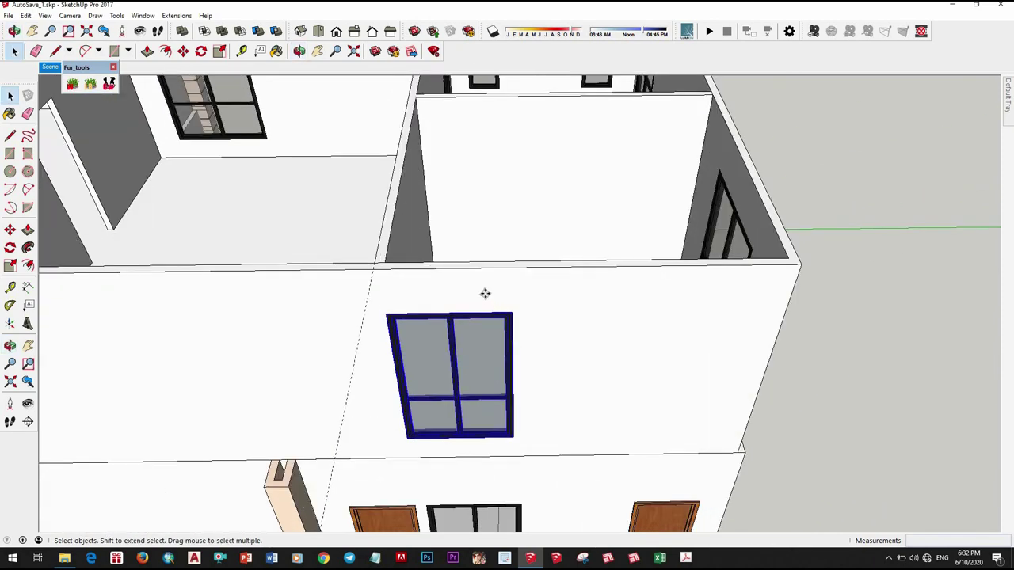
scroll(485, 293, up, 2)
key(m)
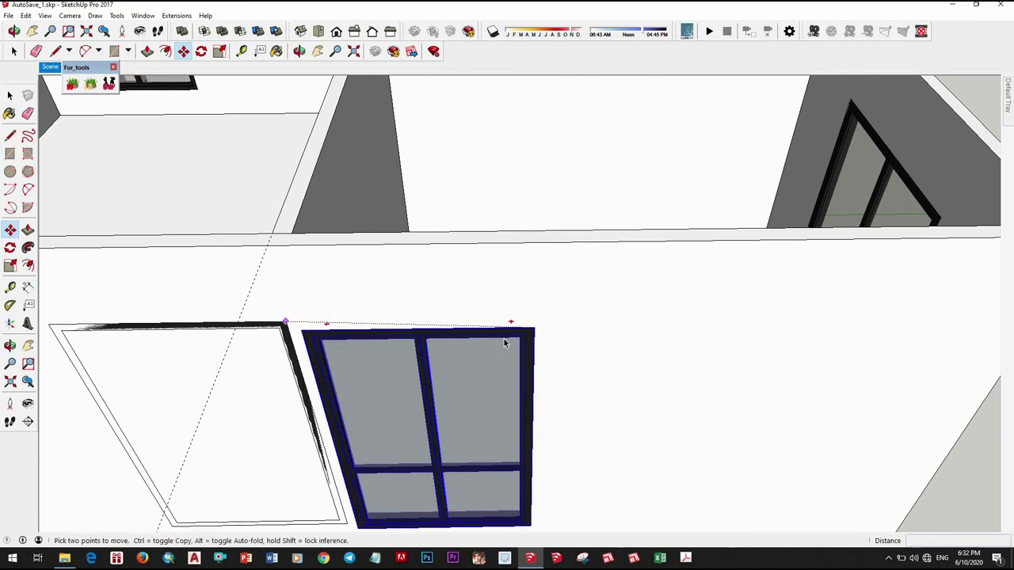
middle_drag(504, 344, 546, 355)
key(space)
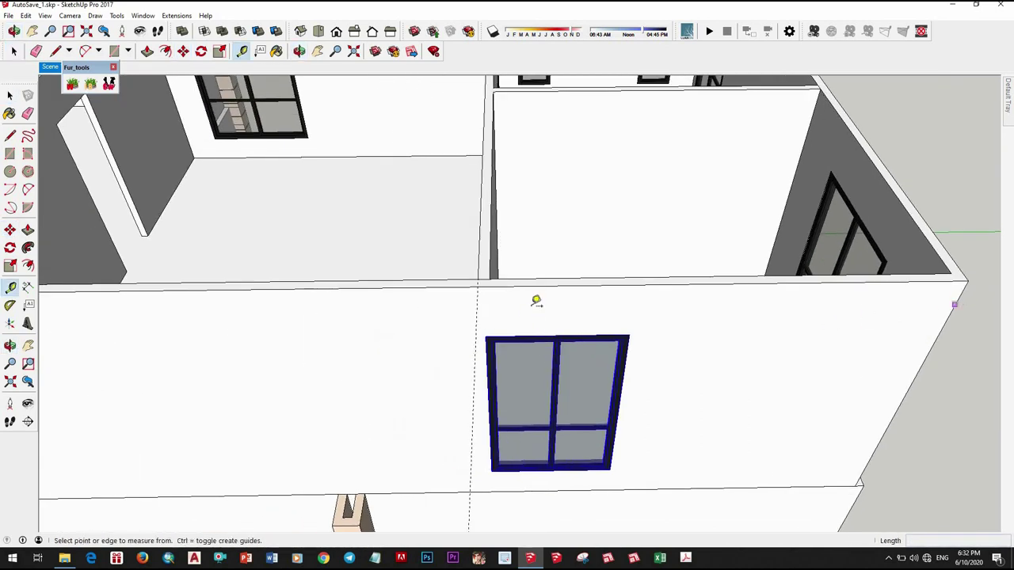
click(627, 335)
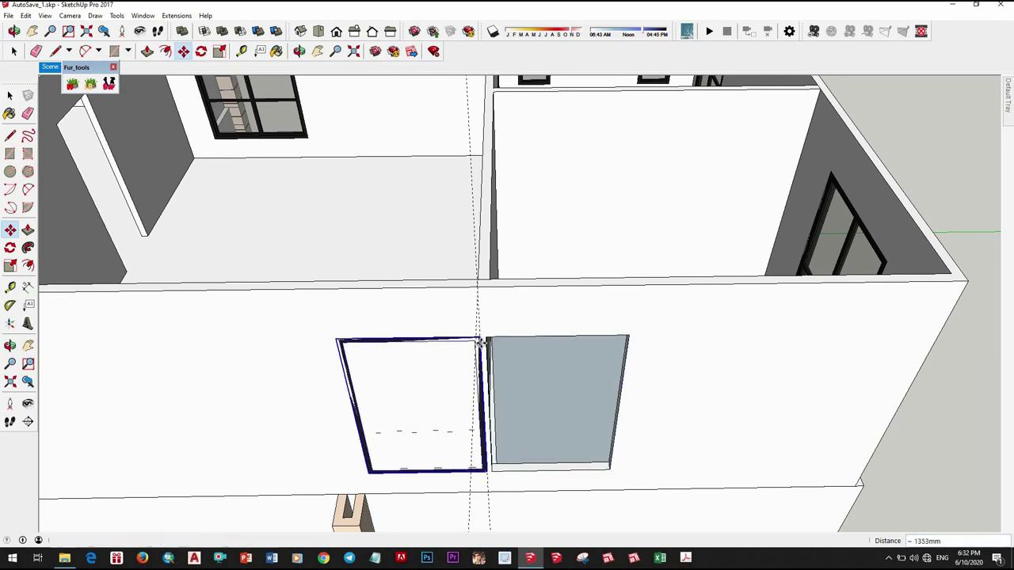
scroll(480, 343, up, 2)
scroll(452, 335, down, 2)
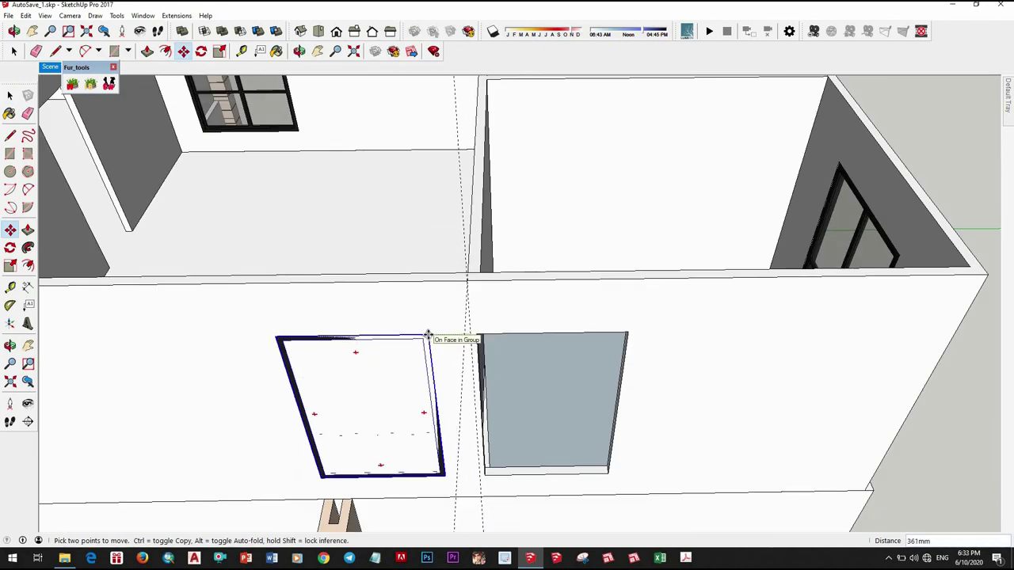
Erase the leftover glass face from the old opening inside the wall group
key(Return)
scroll(498, 332, down, 3)
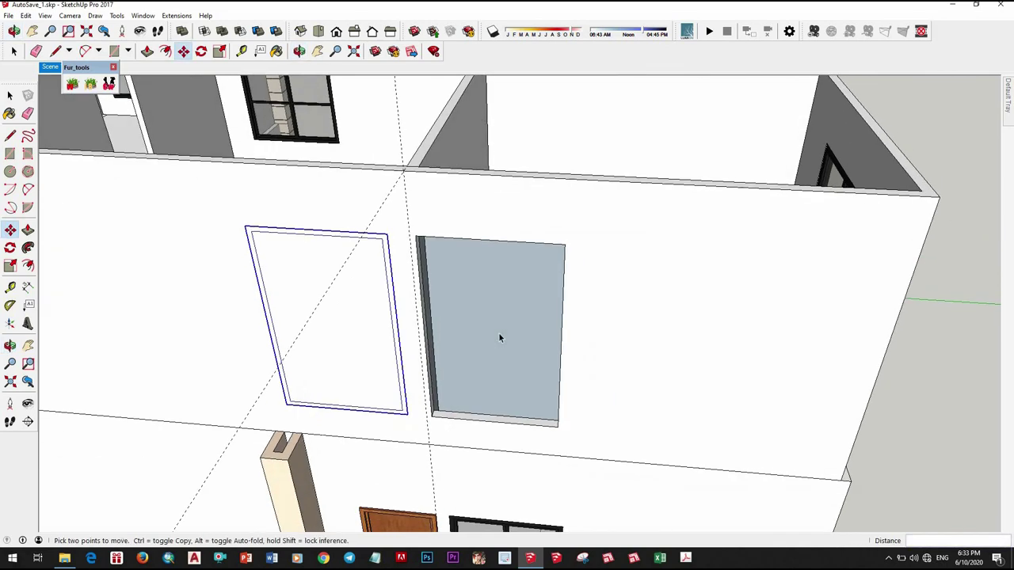
key(space)
click(500, 313)
double_click(500, 313)
right_click(500, 203)
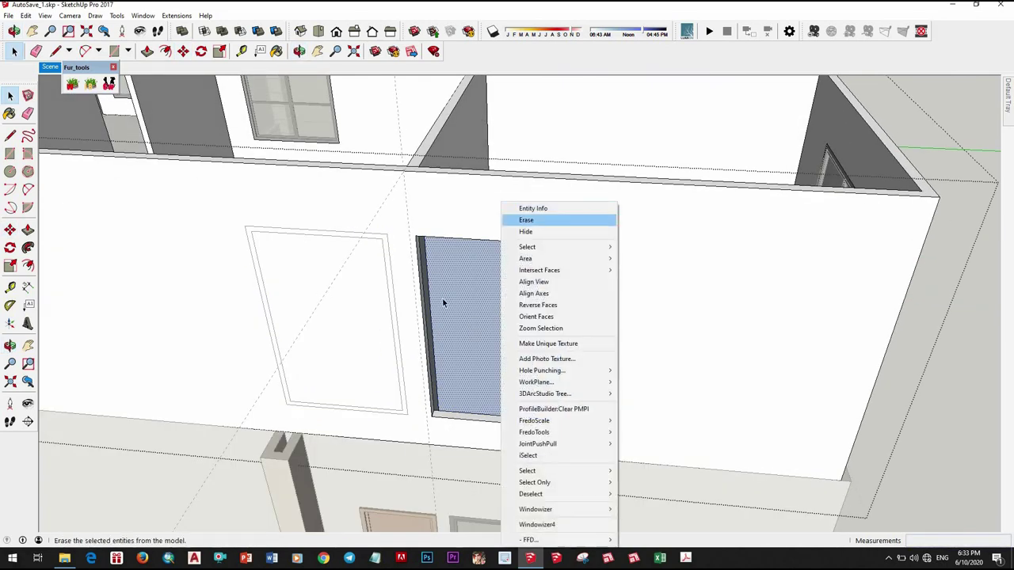
click(555, 217)
scroll(443, 309, up, 3)
Recess the tall front-facade panel 100 mm into the wall
mouse_move(333, 402)
middle_down()
mouse_move(448, 273)
mouse_move(346, 364)
middle_up()
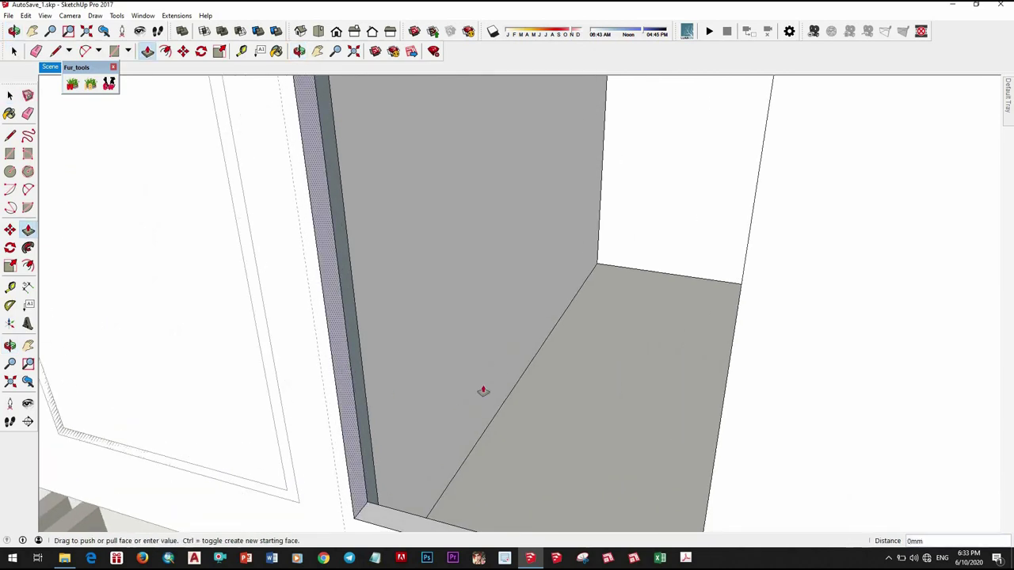
scroll(554, 277, down, 3)
scroll(602, 238, down, 3)
mouse_move(578, 310)
middle_down()
mouse_move(639, 428)
mouse_move(579, 373)
middle_up()
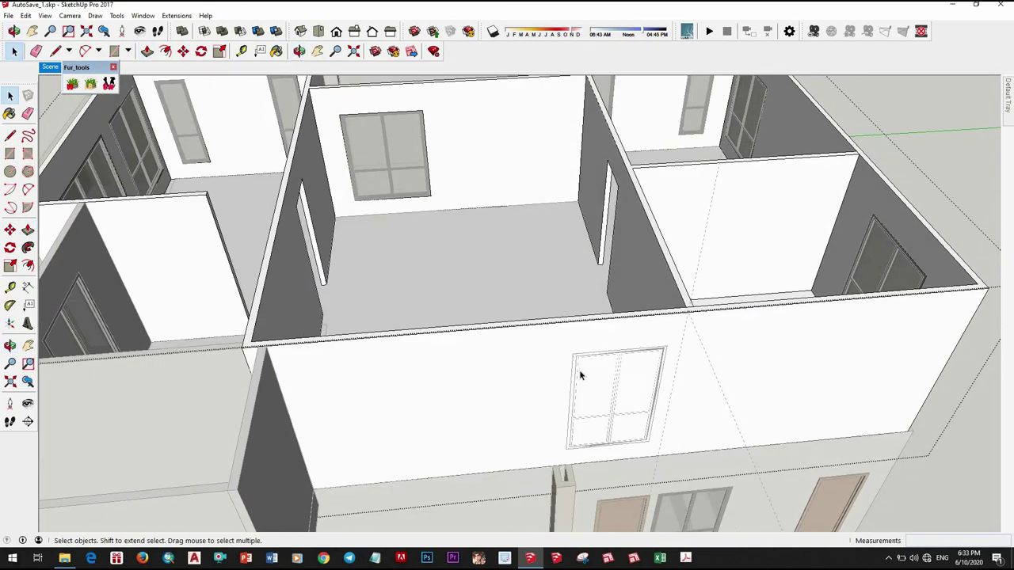
scroll(515, 380, up, 3)
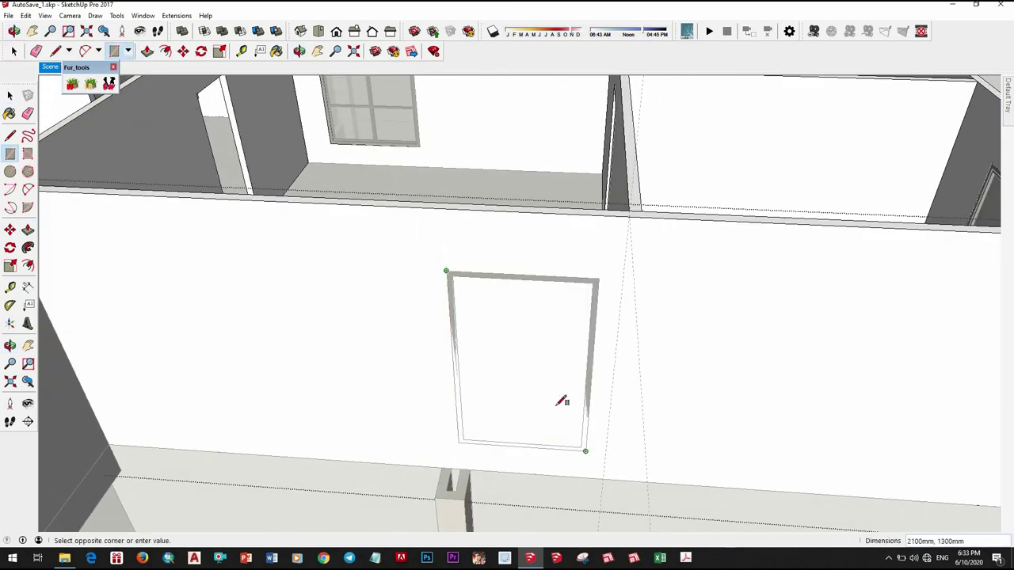
key(p)
click(543, 369)
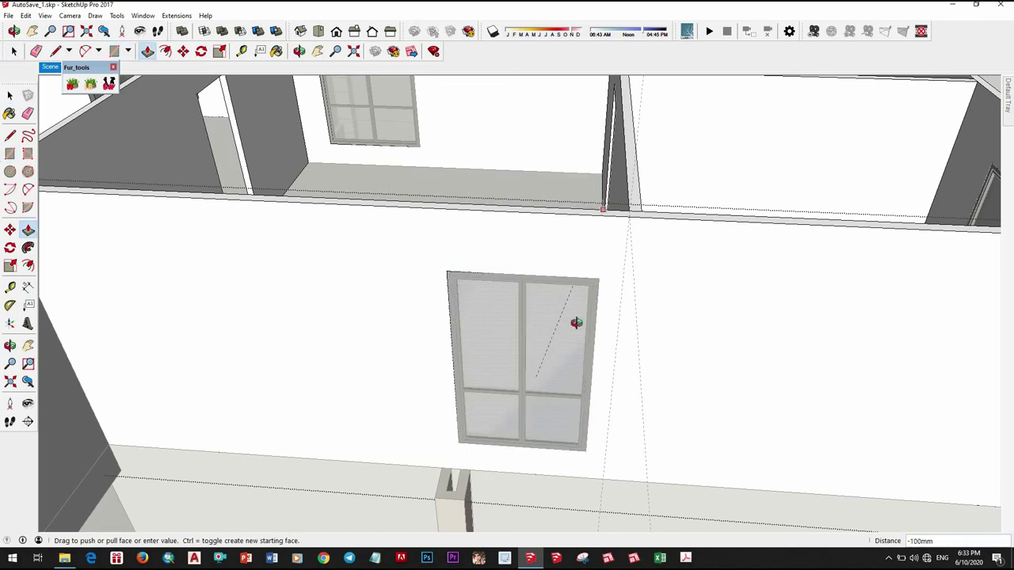
middle_drag(577, 324, 585, 418)
text(100)
key(Return)
scroll(523, 435, down, 3)
Delete the selected face on the inner side of the upper-floor wall
mouse_move(369, 385)
middle_down()
mouse_move(185, 382)
mouse_move(303, 354)
middle_up()
key(space)
scroll(303, 354, up, 3)
middle_drag(244, 311, 267, 282)
click(268, 280)
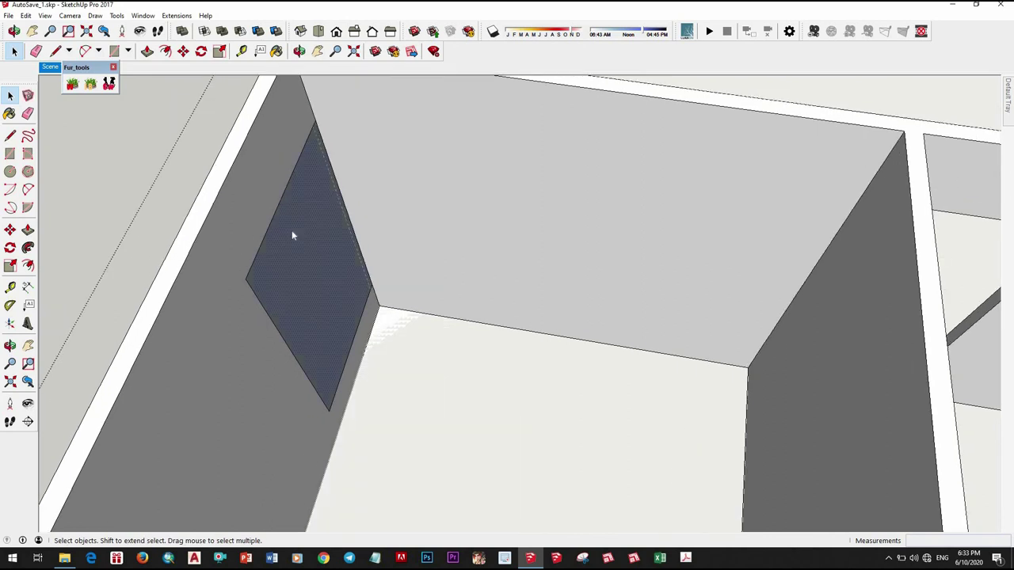
right_click(270, 238)
scroll(248, 283, up, 2)
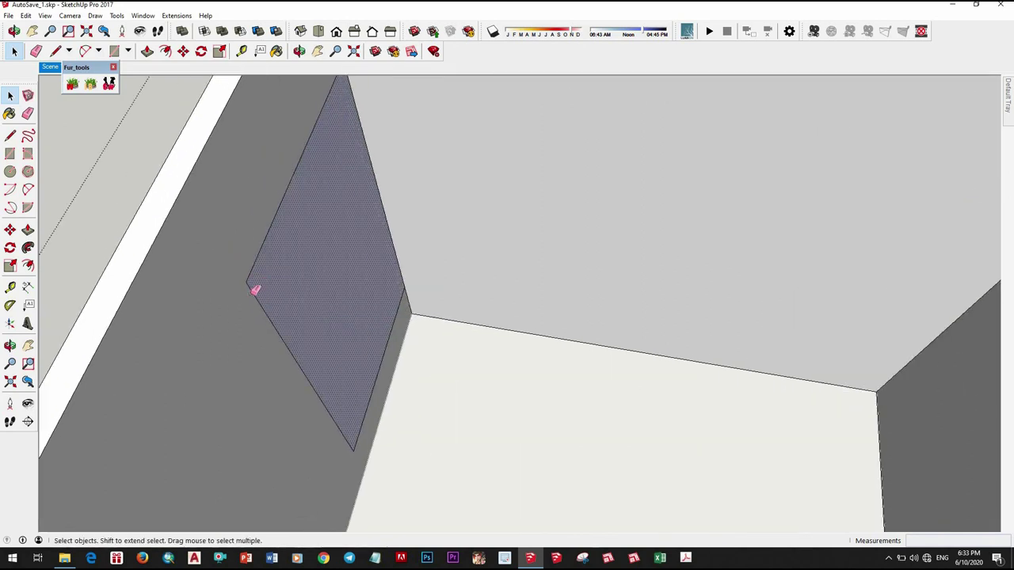
key(e)
scroll(357, 332, down, 3)
Orbit around the upper room corner and switch to the Eraser
mouse_move(405, 286)
middle_down()
mouse_move(407, 357)
mouse_move(473, 369)
mouse_move(446, 356)
mouse_move(434, 369)
middle_up()
key(space)
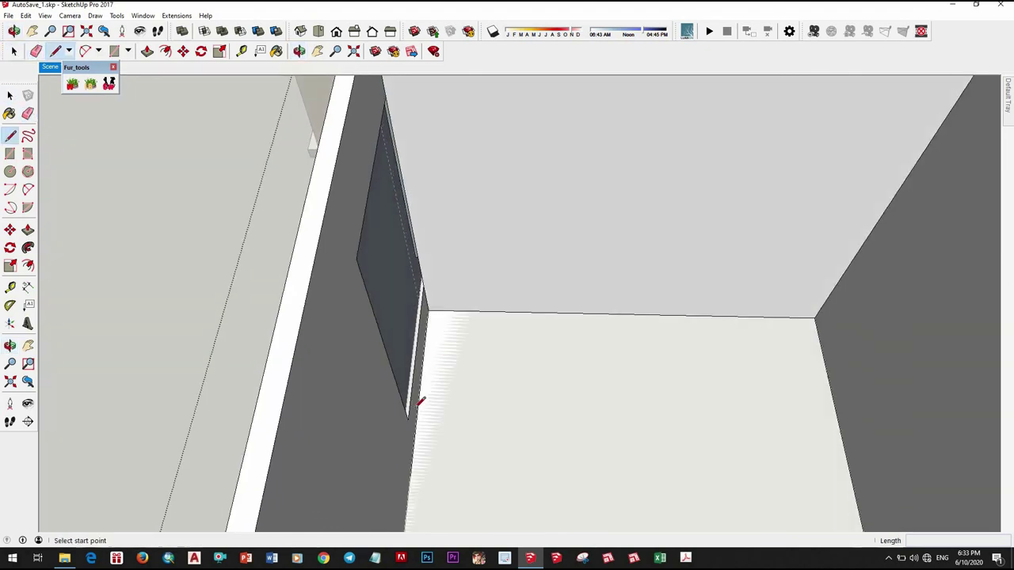
mouse_move(414, 324)
middle_down()
mouse_move(329, 338)
mouse_move(311, 323)
middle_up()
key(space)
key(e)
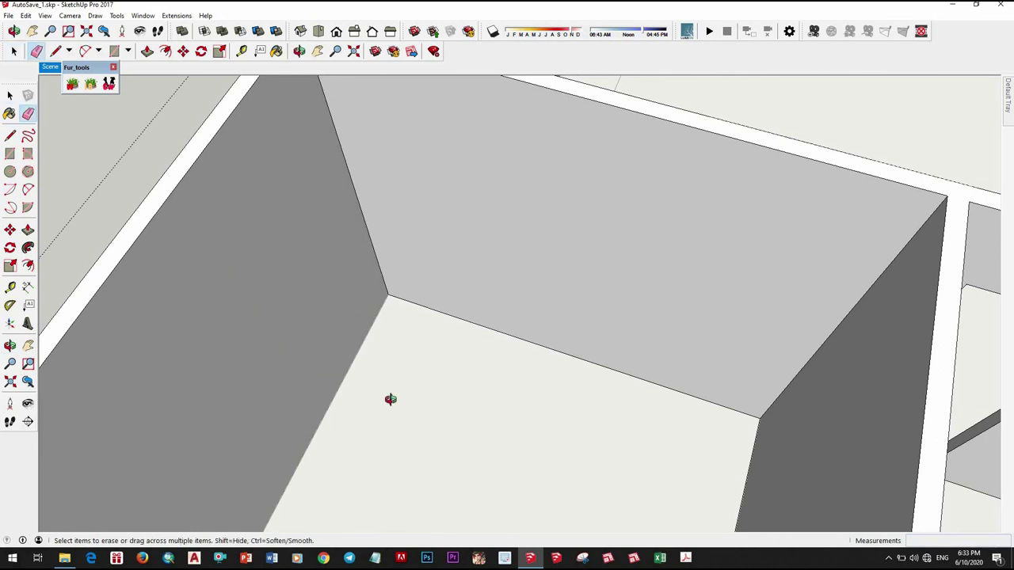
scroll(391, 399, down, 5)
middle_drag(390, 399, 594, 333)
scroll(595, 333, down, 5)
key(space)
Select the upper front window and shift it slightly sideways
mouse_move(490, 419)
middle_down()
mouse_move(621, 360)
mouse_move(731, 423)
mouse_move(784, 319)
mouse_move(463, 454)
mouse_move(554, 283)
mouse_move(330, 319)
mouse_move(350, 435)
mouse_move(228, 470)
mouse_move(393, 417)
mouse_move(181, 362)
mouse_move(535, 392)
mouse_move(538, 425)
mouse_move(537, 283)
mouse_move(482, 290)
mouse_move(491, 380)
mouse_move(491, 244)
mouse_move(525, 294)
mouse_move(516, 398)
mouse_move(529, 377)
mouse_move(519, 402)
middle_up()
scroll(464, 454, up, 3)
scroll(536, 283, up, 5)
scroll(482, 290, down, 2)
click(529, 373)
scroll(529, 372, up, 2)
scroll(518, 402, up, 3)
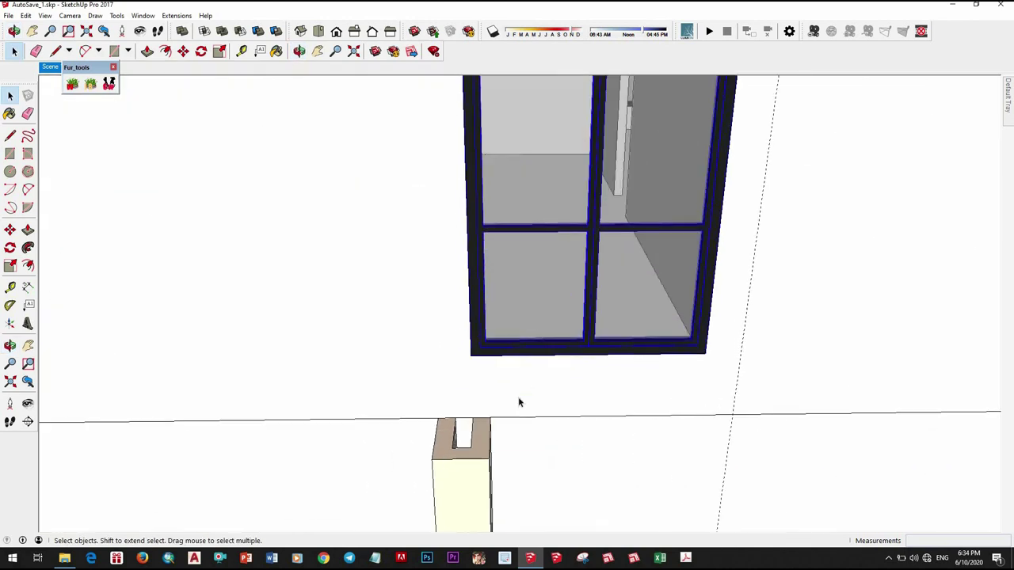
click(475, 356)
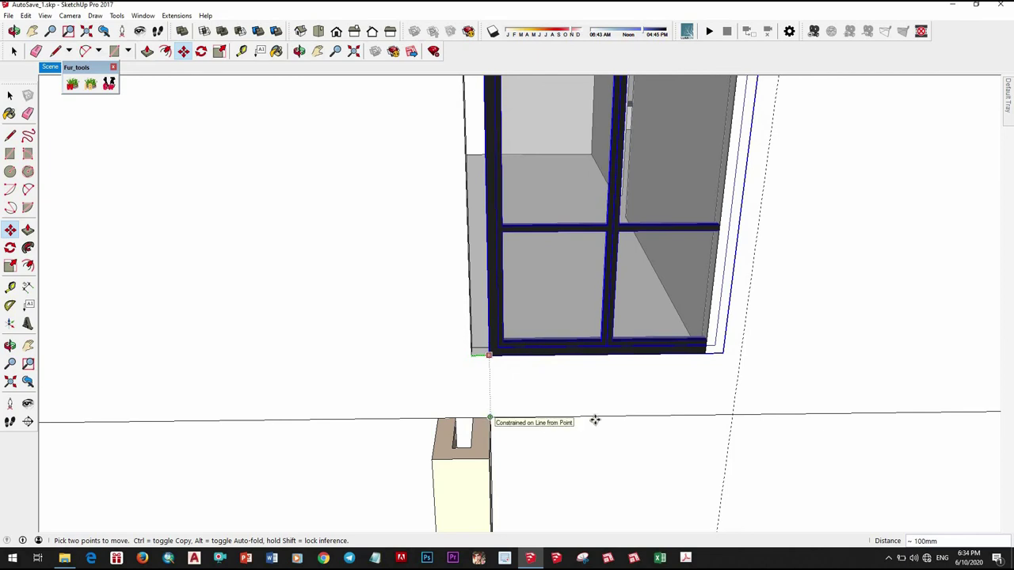
Push/pull the shifted upper window's face along its depth
scroll(570, 457, down, 3)
mouse_move(570, 456)
middle_down()
mouse_move(466, 455)
mouse_move(496, 445)
middle_up()
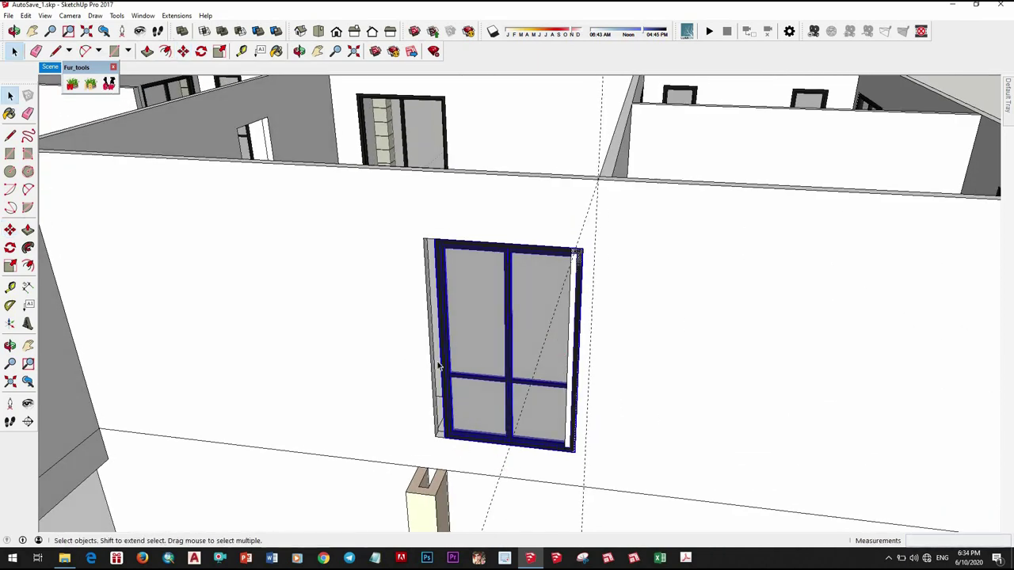
scroll(444, 369, up, 5)
scroll(483, 367, up, 3)
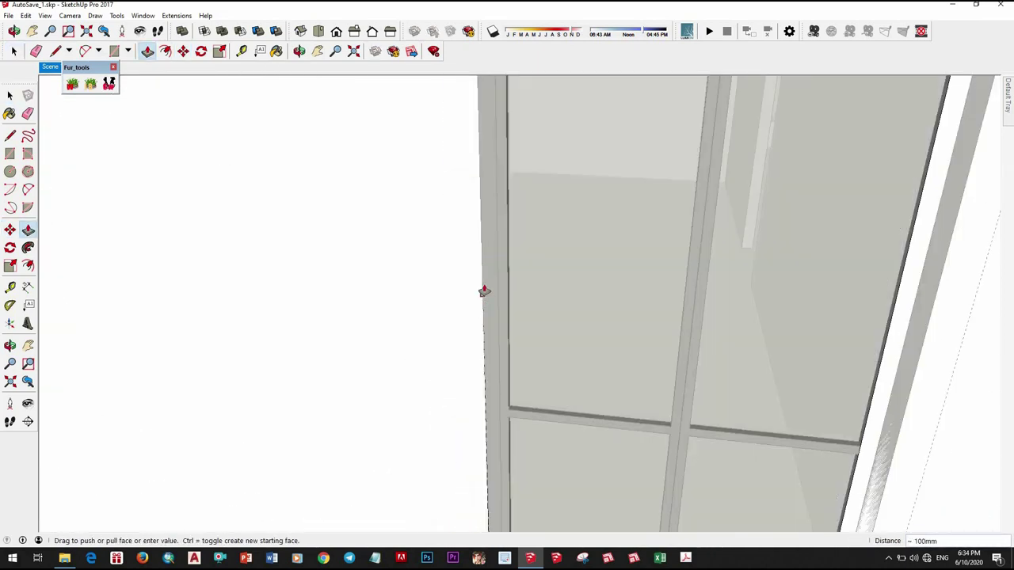
scroll(481, 289, down, 5)
middle_drag(674, 425, 769, 301)
scroll(767, 295, up, 5)
key(space)
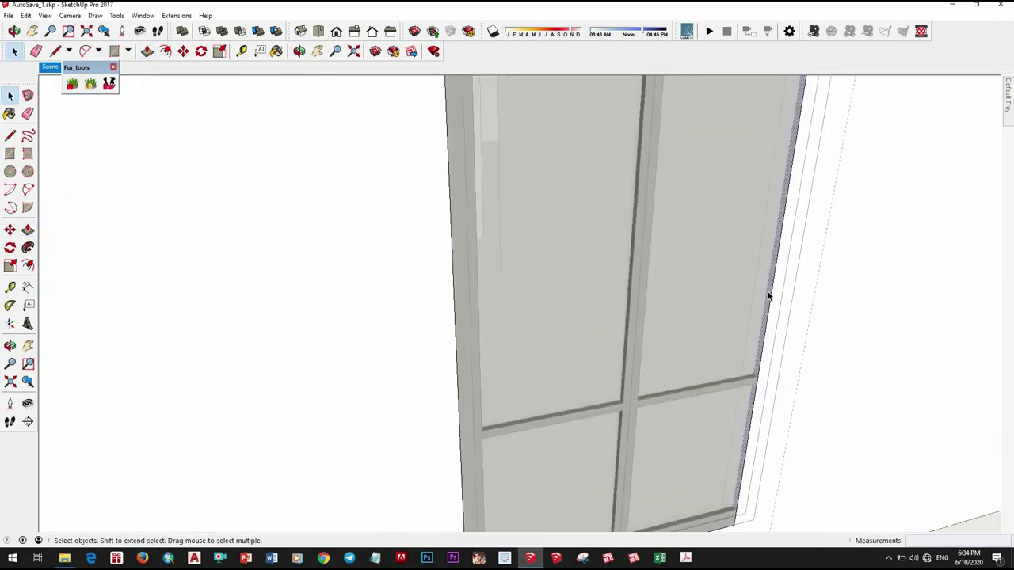
key(p)
click(780, 297)
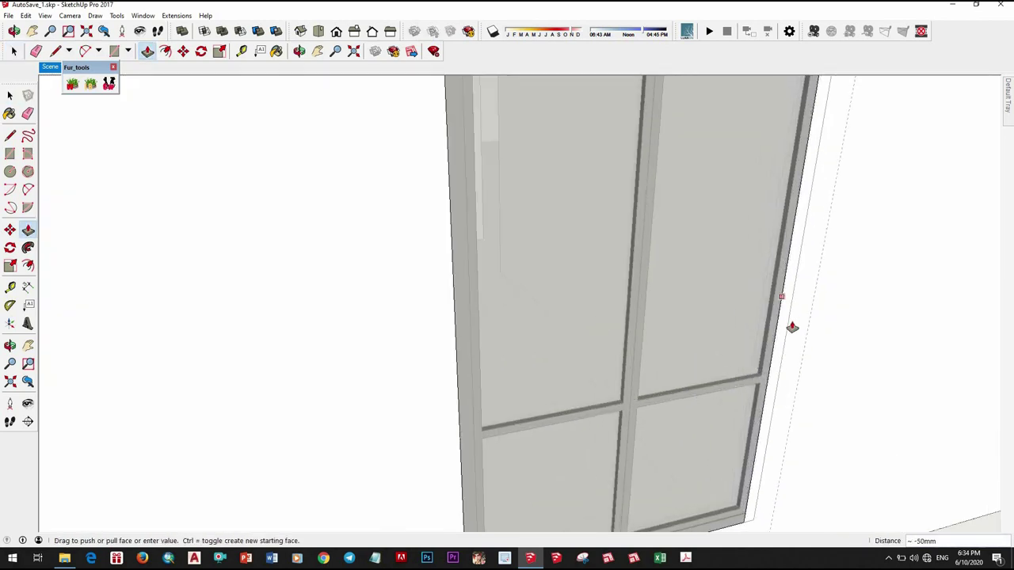
click(685, 352)
key(space)
Raise the narrow front pillar's top up to the upper floor's top
scroll(595, 430, down, 5)
middle_drag(595, 429, 514, 418)
click(511, 392)
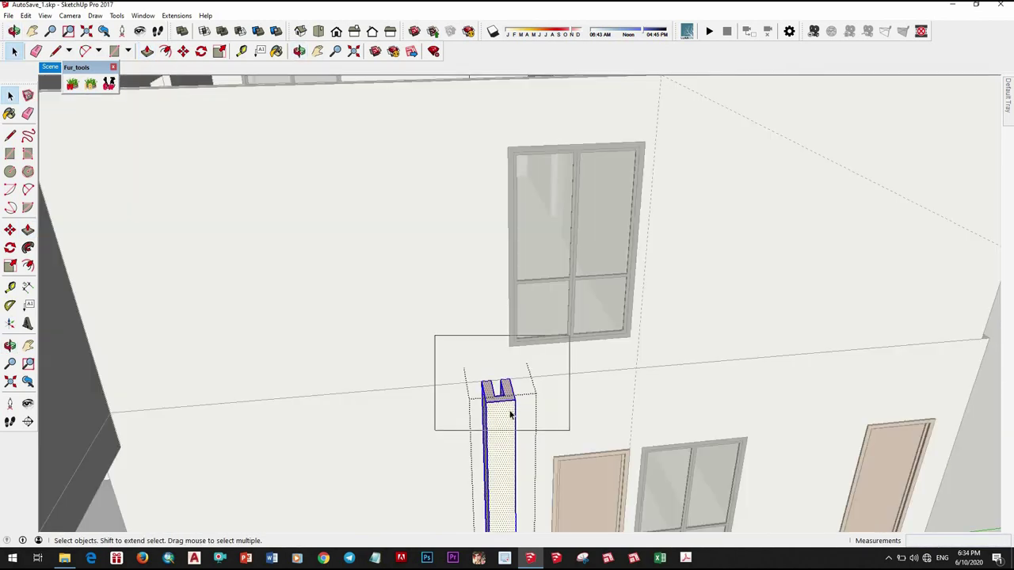
scroll(510, 414, up, 2)
scroll(483, 265, down, 5)
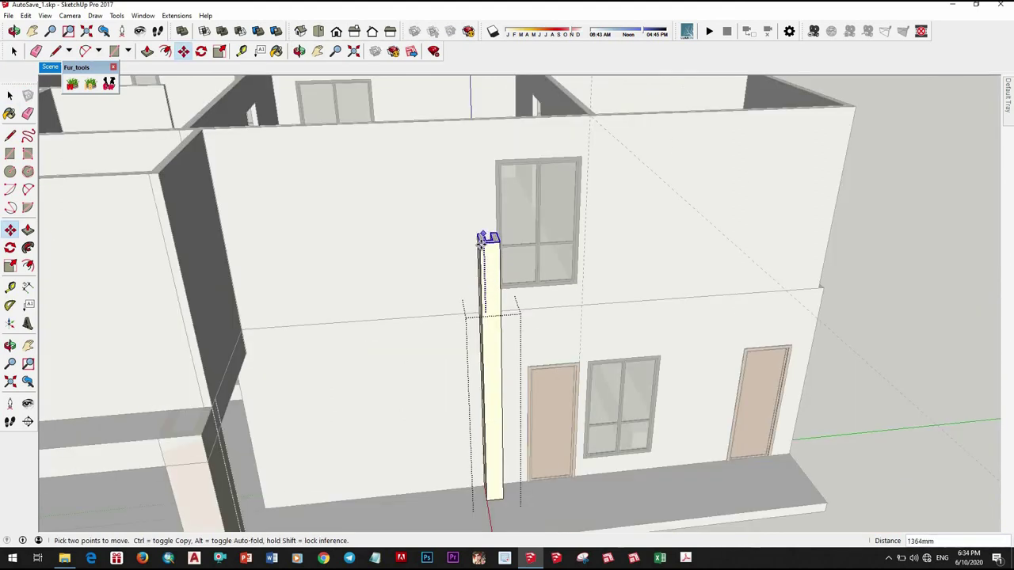
click(494, 251)
key(space)
scroll(787, 220, down, 5)
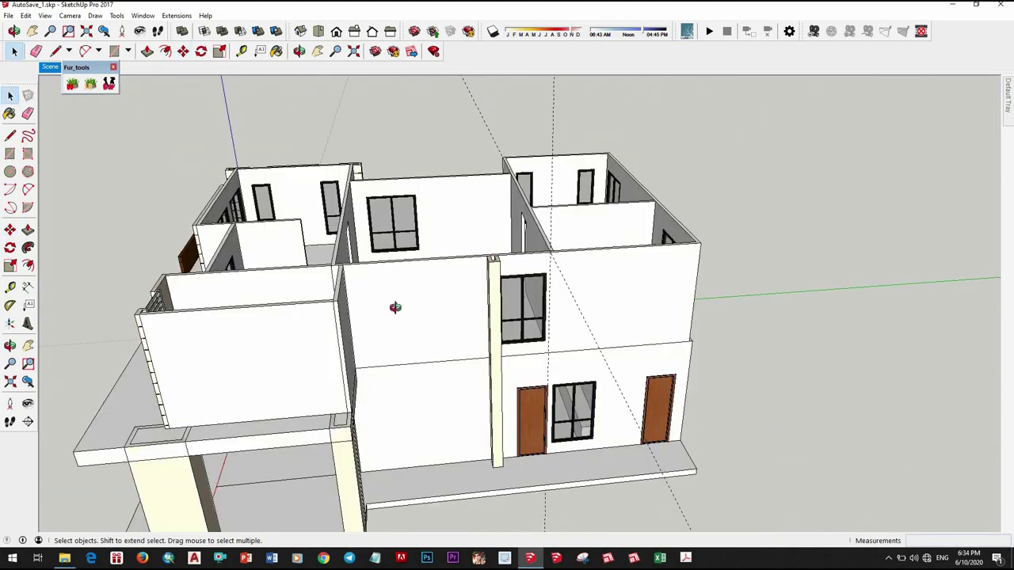
scroll(281, 228, down, 4)
mouse_move(281, 229)
middle_down()
mouse_move(475, 192)
mouse_move(644, 480)
mouse_move(618, 287)
middle_up()
scroll(644, 480, up, 3)
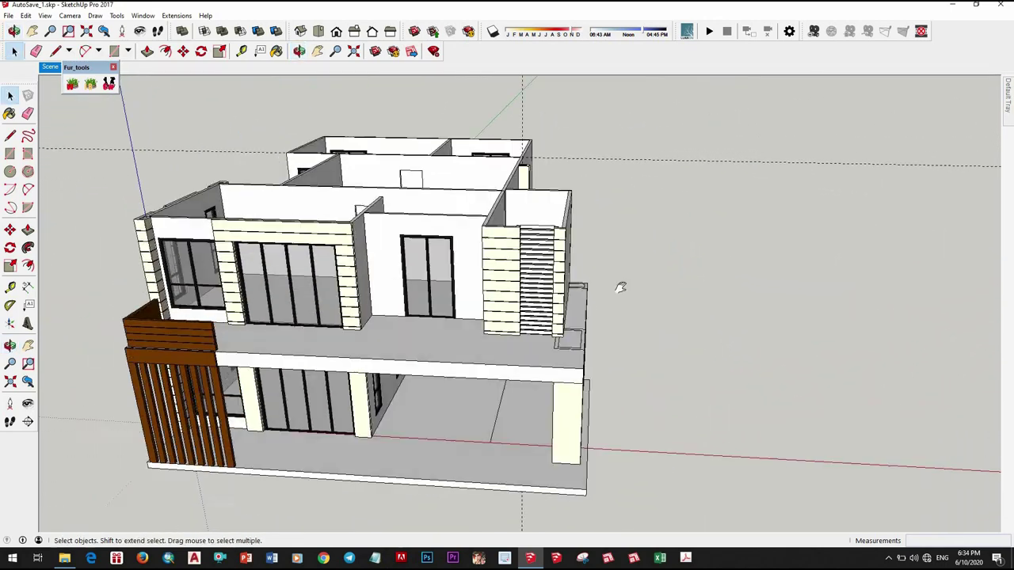
scroll(719, 165, down, 3)
mouse_move(719, 165)
middle_down()
mouse_move(489, 230)
mouse_move(561, 403)
mouse_move(457, 227)
middle_up()
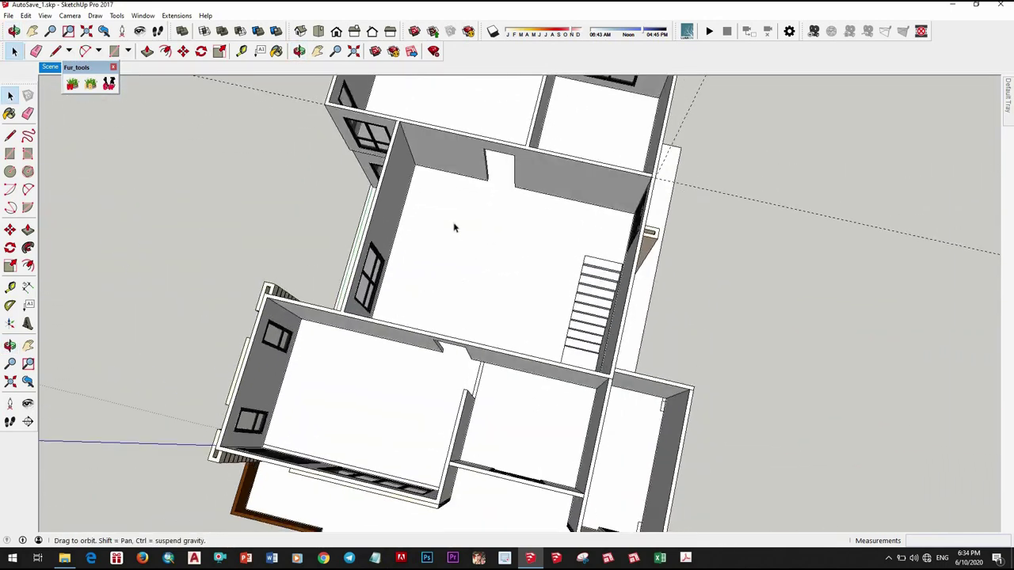
scroll(543, 341, up, 3)
scroll(524, 218, up, 2)
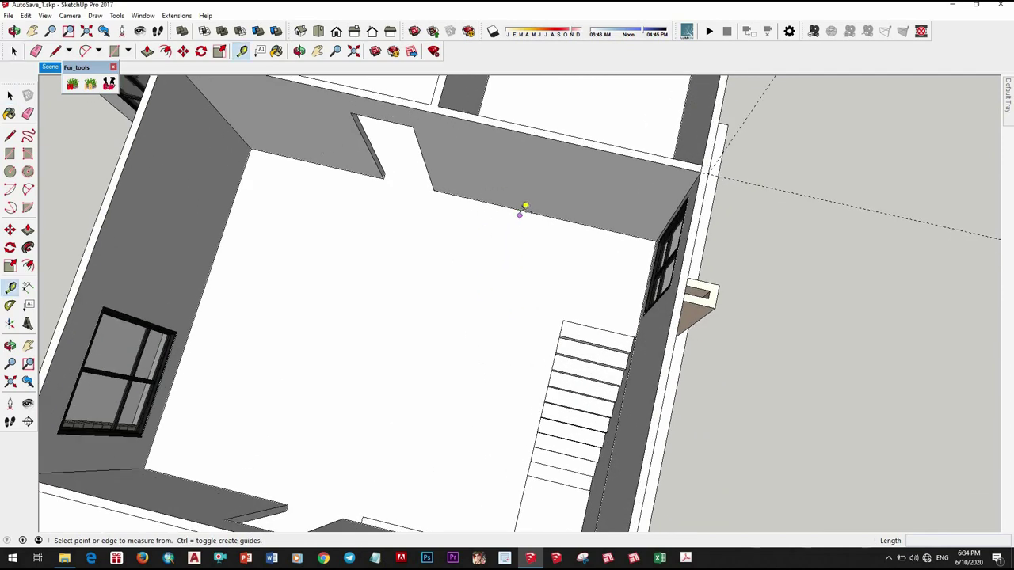
mouse_move(539, 311)
middle_down()
mouse_move(375, 245)
mouse_move(334, 263)
mouse_move(418, 288)
middle_up()
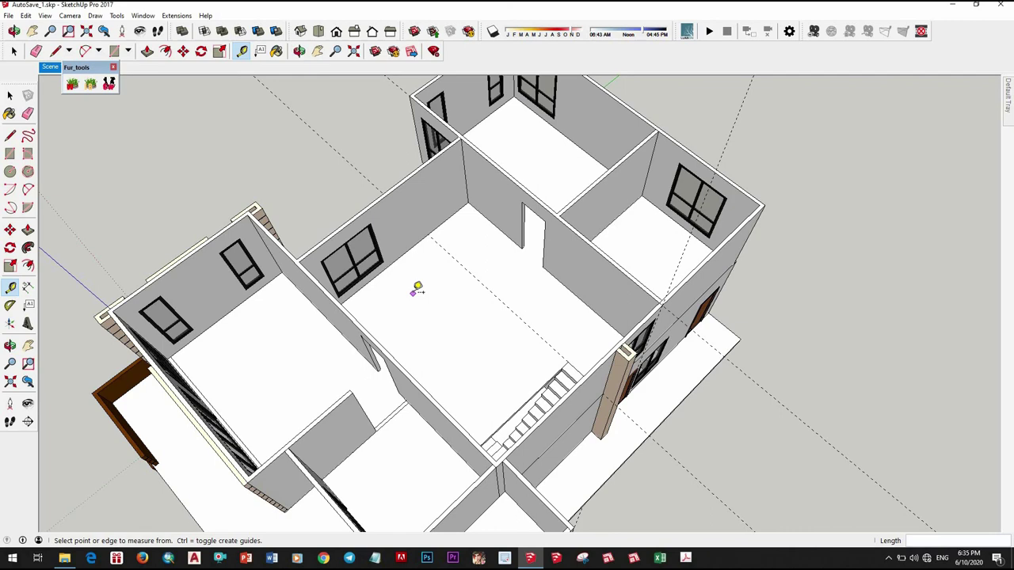
scroll(498, 339, down, 5)
scroll(497, 339, up, 5)
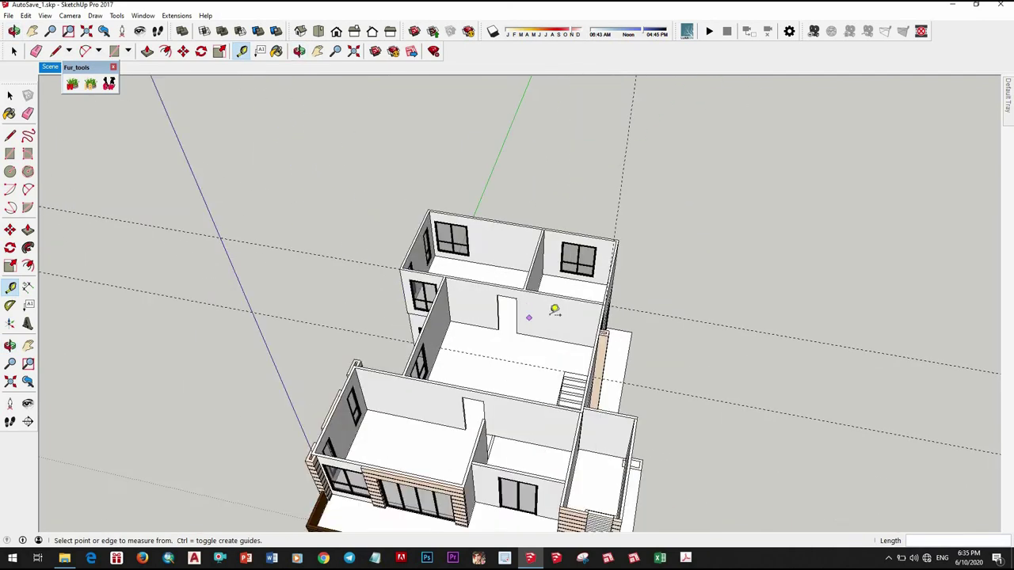
mouse_move(497, 339)
middle_down()
mouse_move(451, 301)
mouse_move(530, 362)
middle_up()
scroll(666, 309, down, 3)
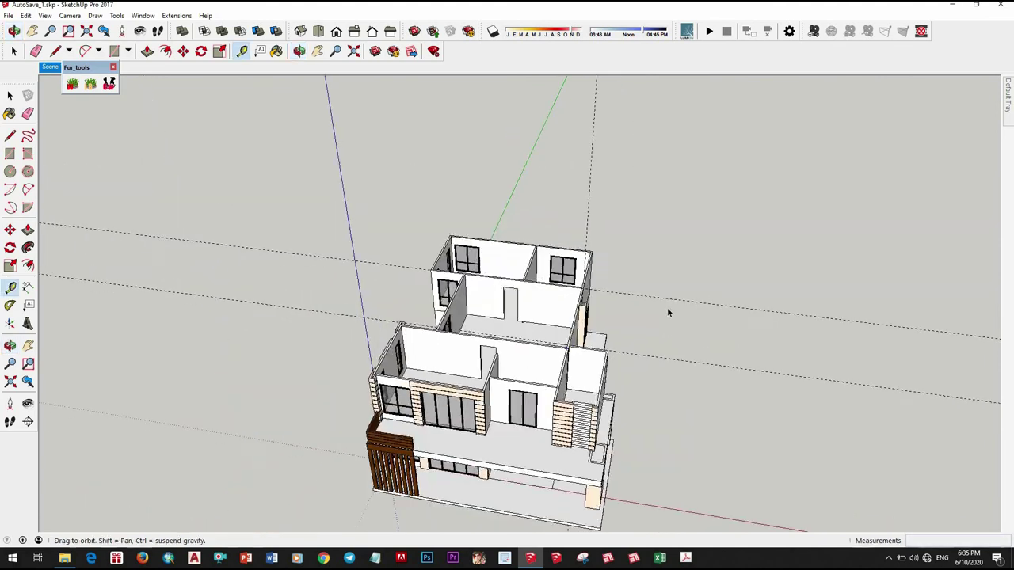
mouse_move(667, 310)
middle_down()
mouse_move(462, 320)
mouse_move(636, 334)
mouse_move(681, 238)
middle_up()
scroll(681, 237, up, 5)
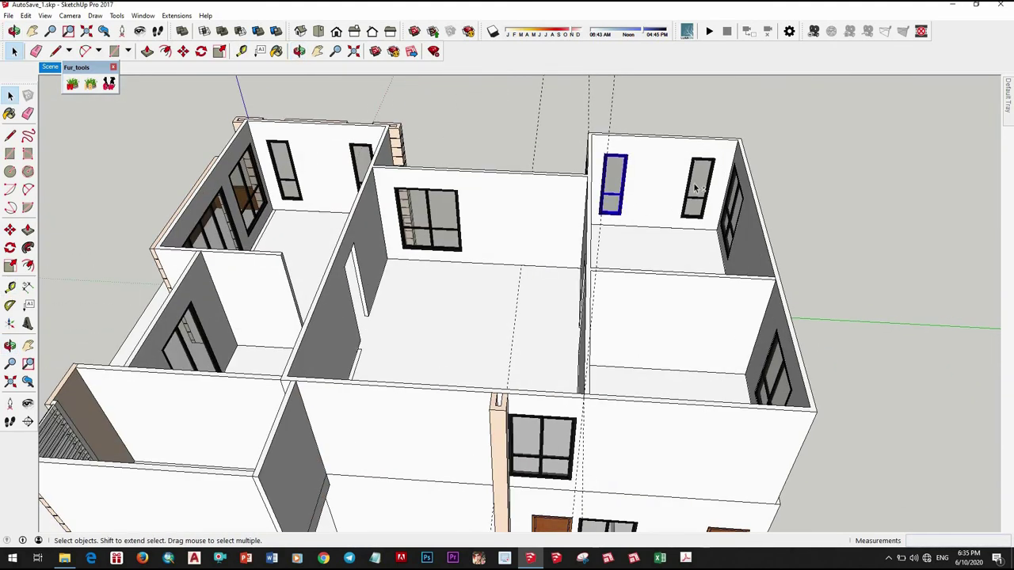
Copy the two tall narrow windows onto the upper front wall
key(m)
scroll(650, 309, down, 5)
scroll(641, 227, up, 5)
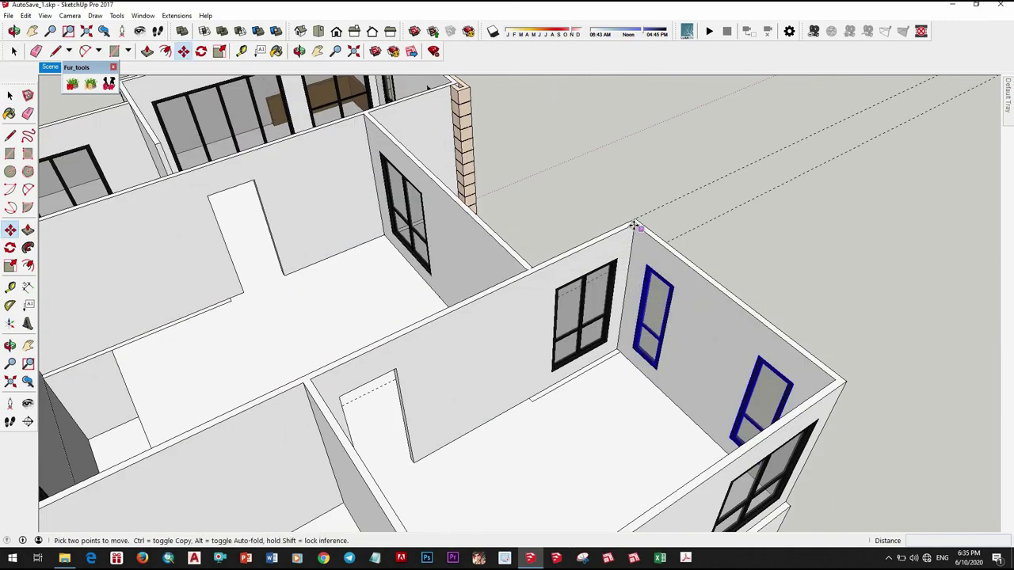
scroll(507, 325, down, 5)
scroll(532, 311, up, 5)
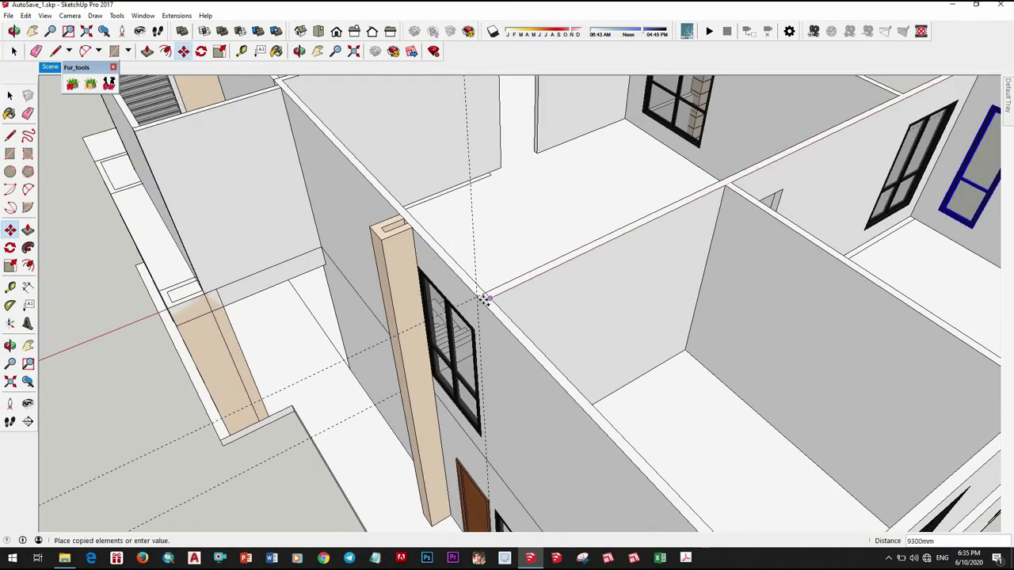
scroll(555, 323, down, 5)
scroll(593, 385, up, 3)
key(space)
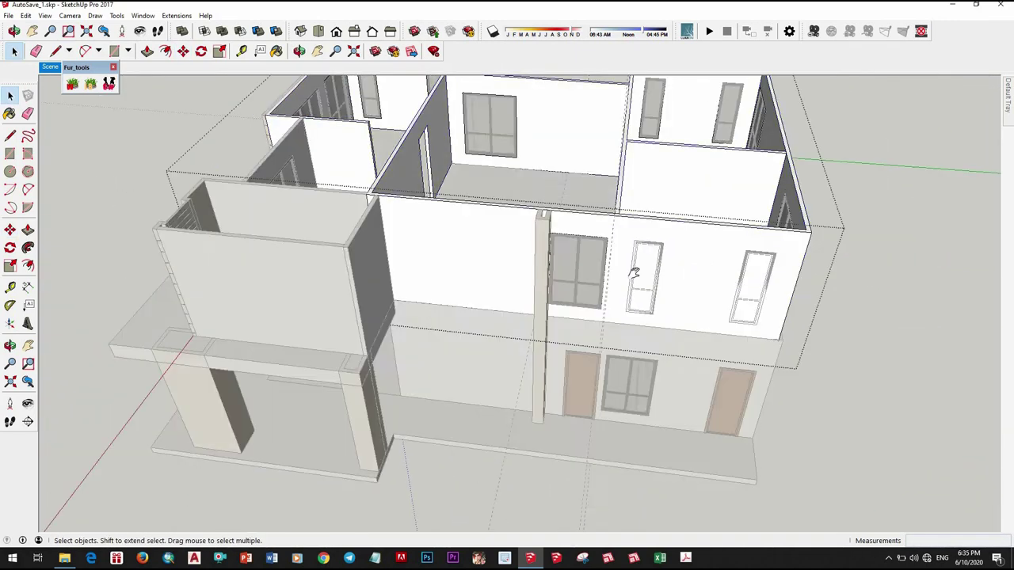
scroll(634, 271, up, 3)
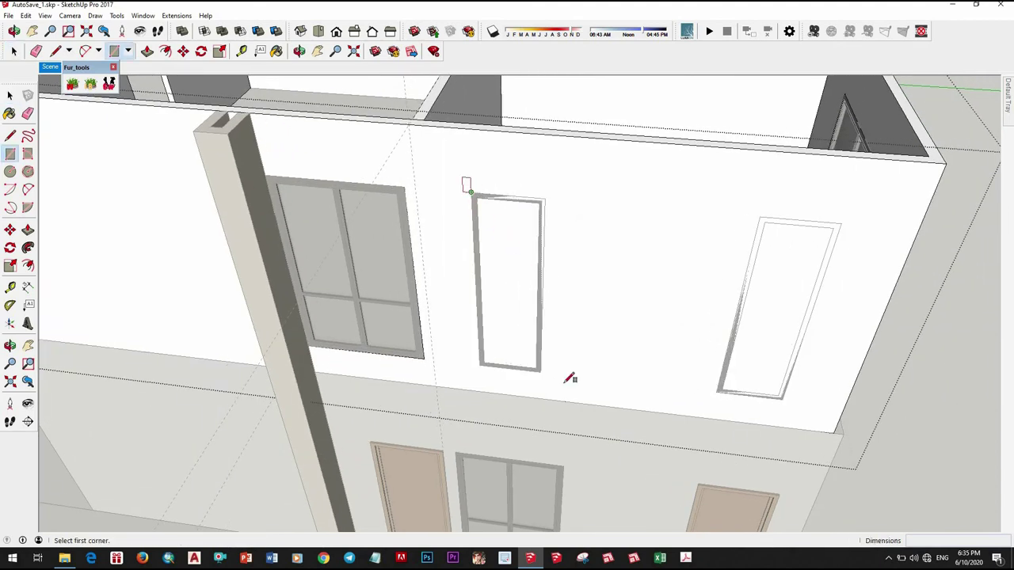
Draw rectangles over the left and right narrow windows
click(542, 369)
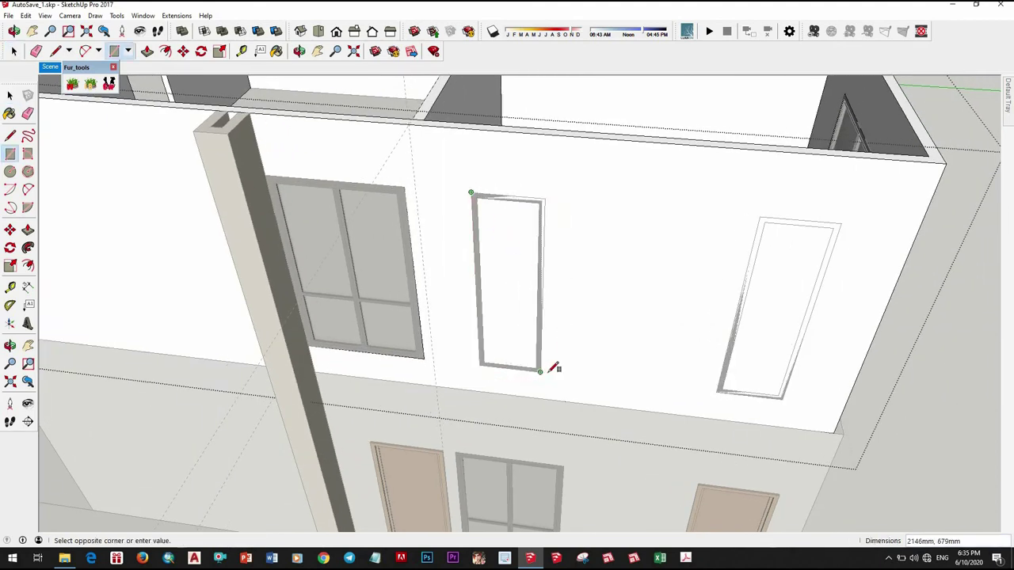
click(787, 396)
scroll(554, 360, down, 3)
scroll(528, 367, up, 3)
key(space)
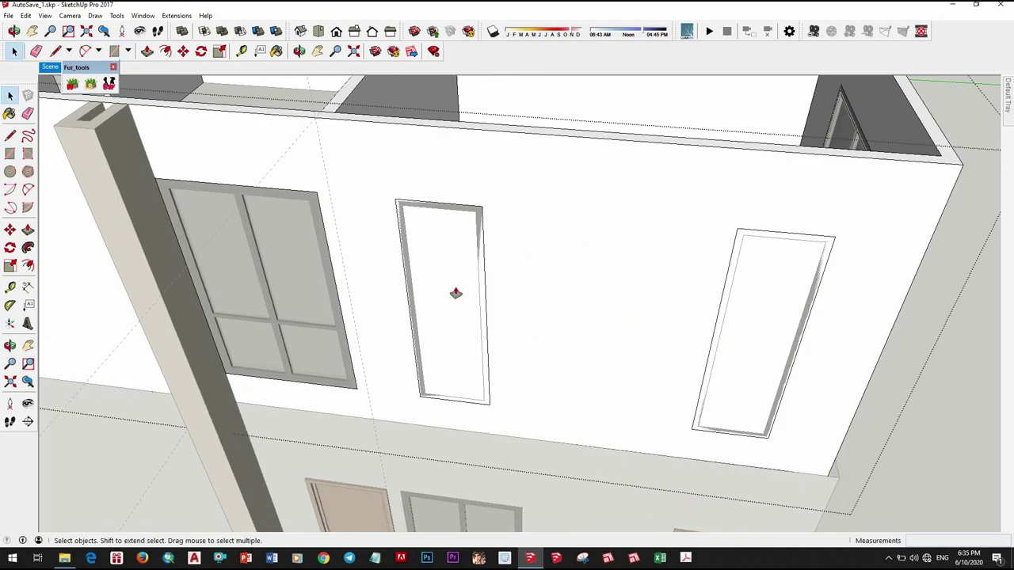
Push the two narrow window panels back into the wall
key(p)
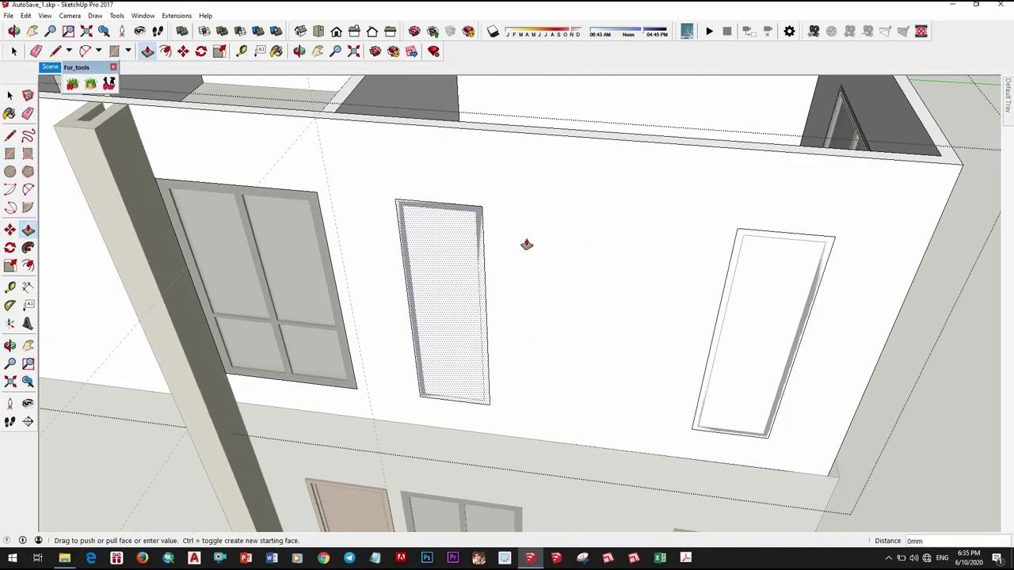
scroll(526, 244, down, 3)
scroll(618, 294, down, 2)
scroll(636, 334, up, 4)
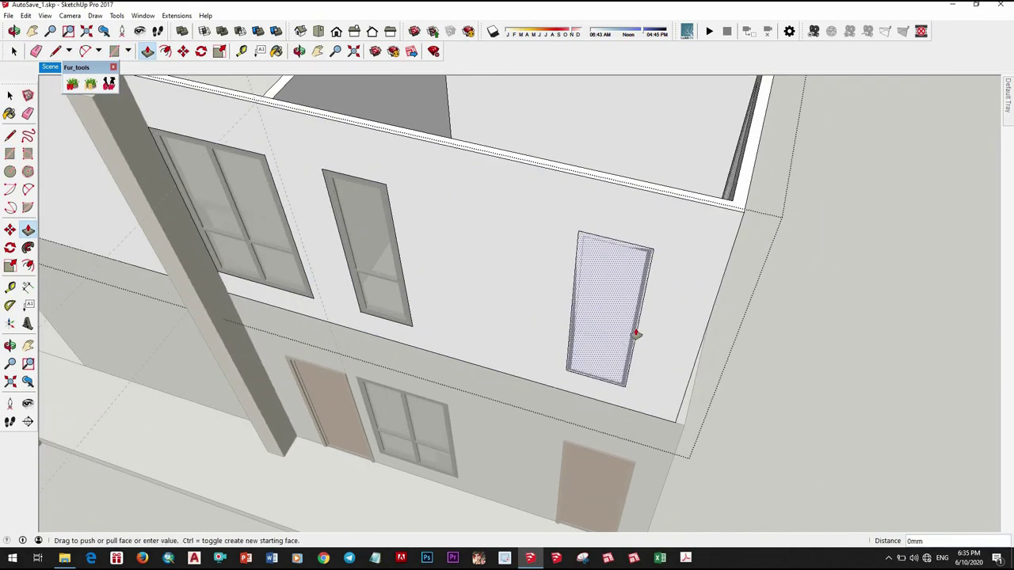
scroll(636, 334, down, 3)
scroll(765, 163, up, 3)
scroll(550, 327, up, 2)
mouse_move(549, 328)
middle_down()
mouse_move(200, 313)
mouse_move(482, 301)
middle_up()
scroll(722, 346, down, 3)
scroll(633, 298, down, 3)
mouse_move(633, 299)
middle_down()
mouse_move(634, 285)
mouse_move(824, 294)
mouse_move(735, 301)
middle_up()
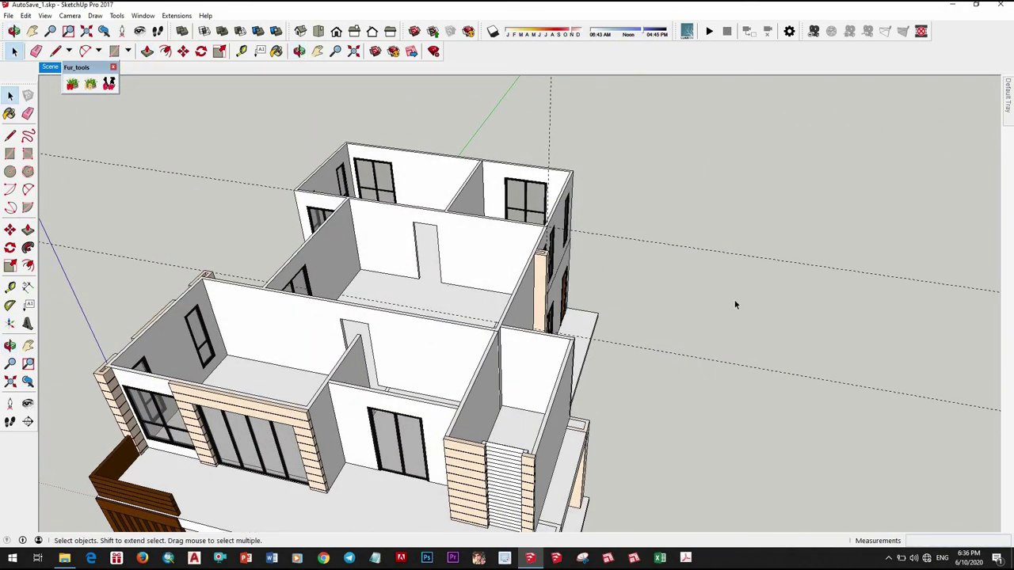
Orbit to the upper rooms and start a Tape Measure guide from the wall corner
scroll(463, 272, down, 3)
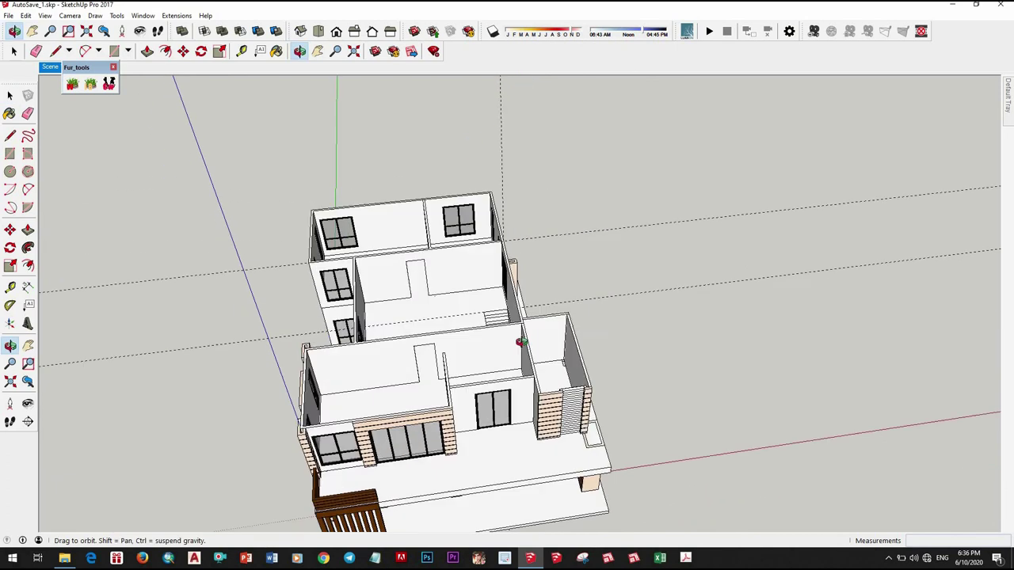
mouse_move(463, 273)
middle_down()
mouse_move(442, 236)
mouse_move(573, 305)
middle_up()
scroll(442, 236, up, 4)
scroll(573, 305, up, 1)
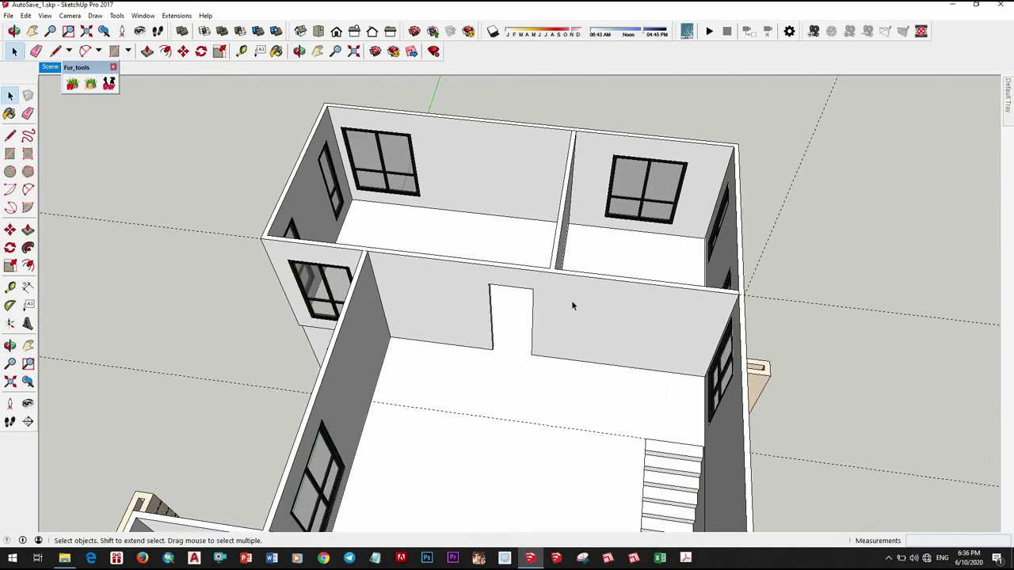
scroll(572, 305, down, 2)
mouse_move(464, 396)
middle_down()
mouse_move(590, 369)
mouse_move(561, 344)
middle_up()
scroll(597, 349, up, 2)
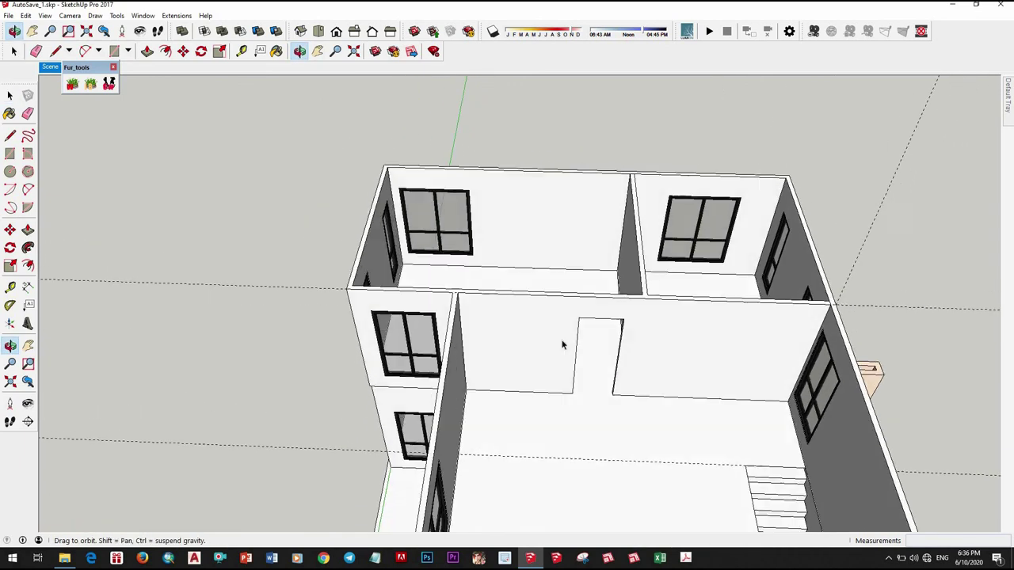
scroll(508, 356, up, 1)
key(t)
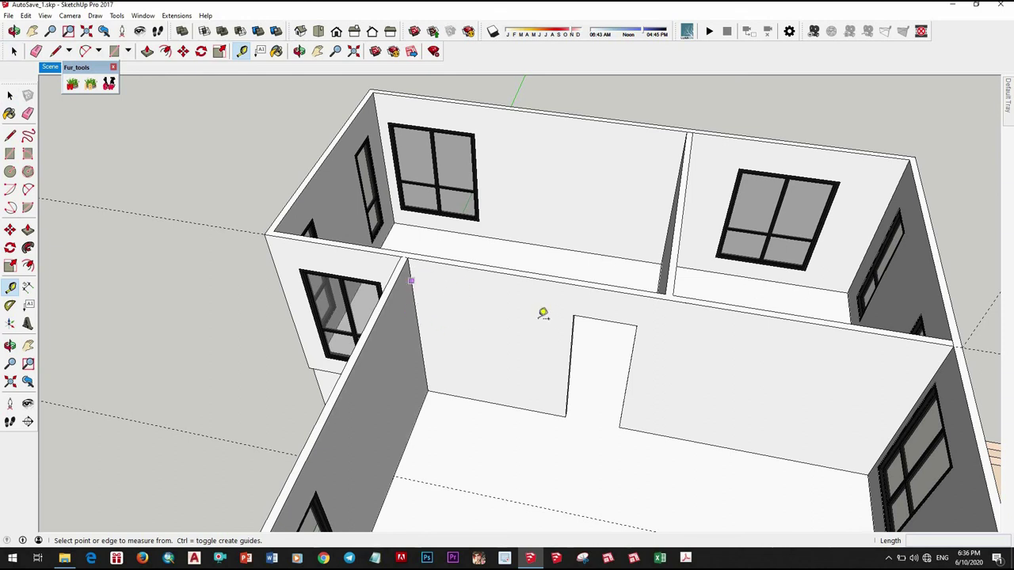
click(411, 281)
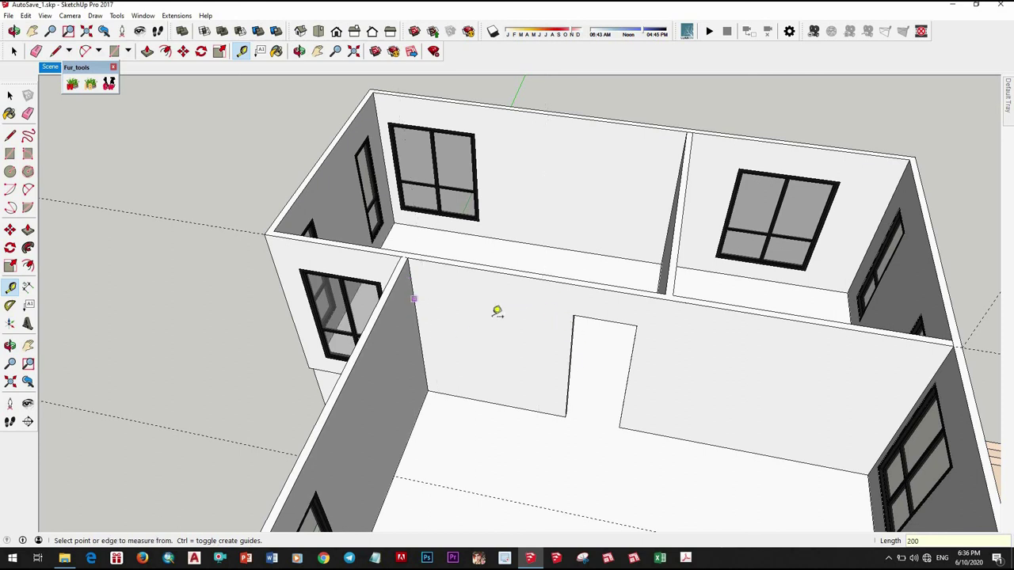
Place a vertical guide measured across the wall from the doorway corner
scroll(536, 339, down, 3)
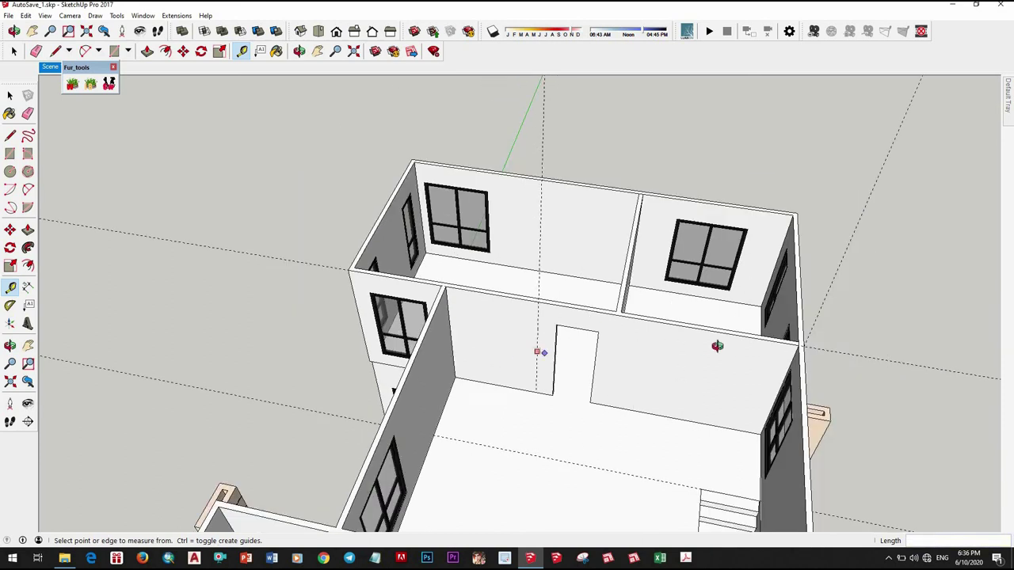
middle_drag(539, 351, 606, 289)
scroll(648, 273, up, 3)
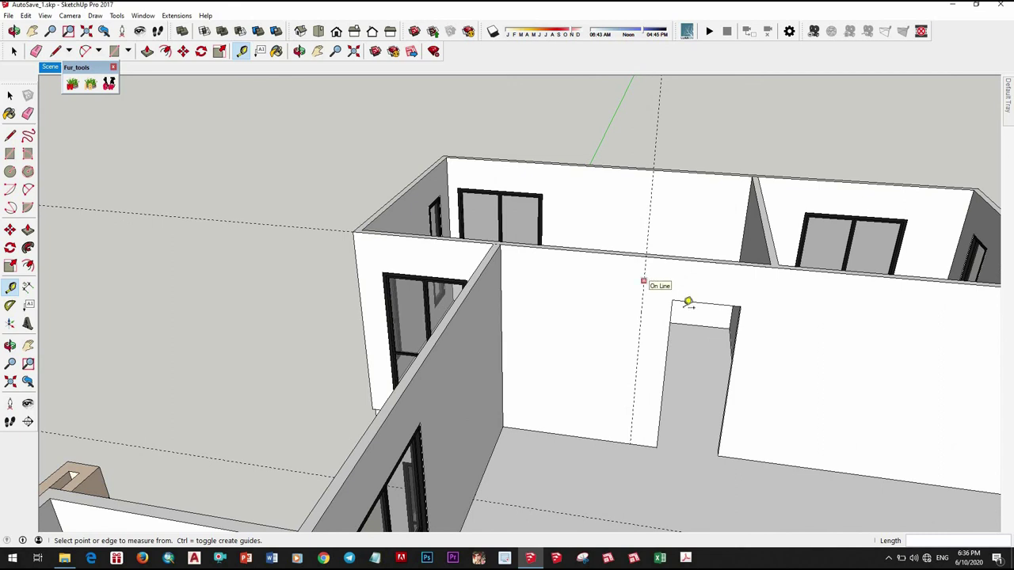
scroll(686, 303, down, 3)
scroll(603, 299, up, 3)
scroll(487, 292, up, 1)
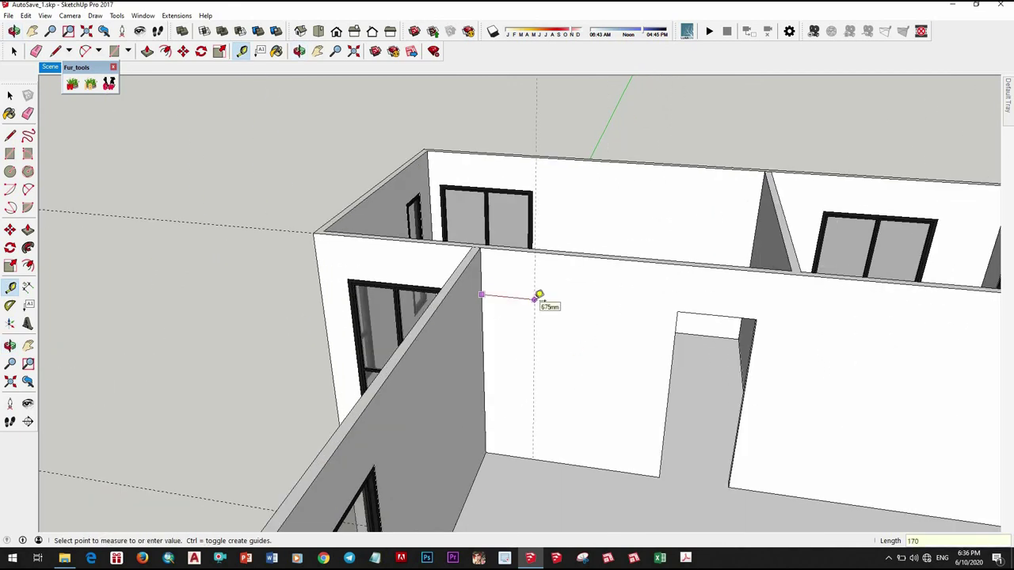
scroll(570, 332, down, 1)
scroll(550, 319, up, 1)
click(546, 320)
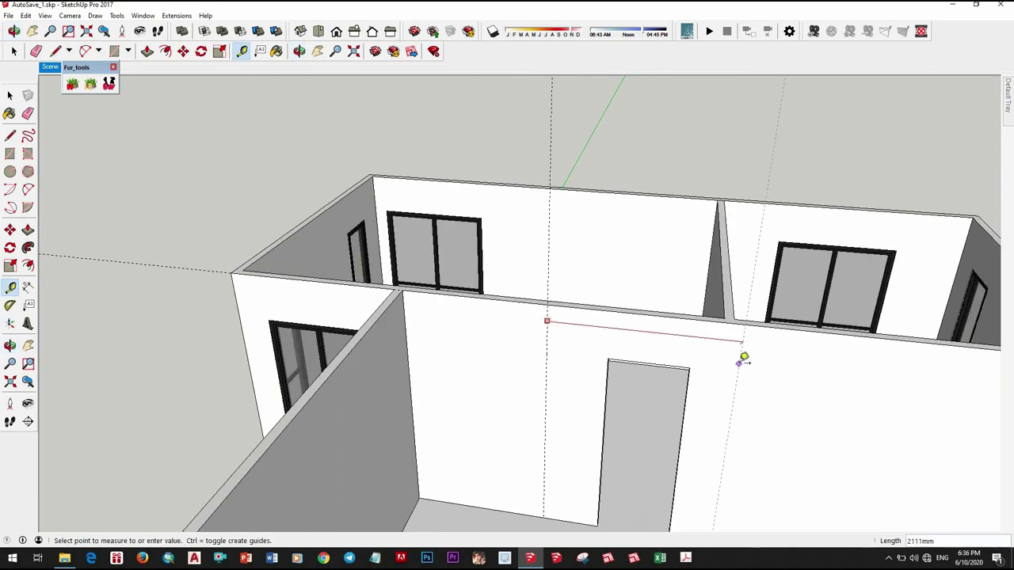
scroll(642, 342, down, 2)
scroll(641, 342, up, 2)
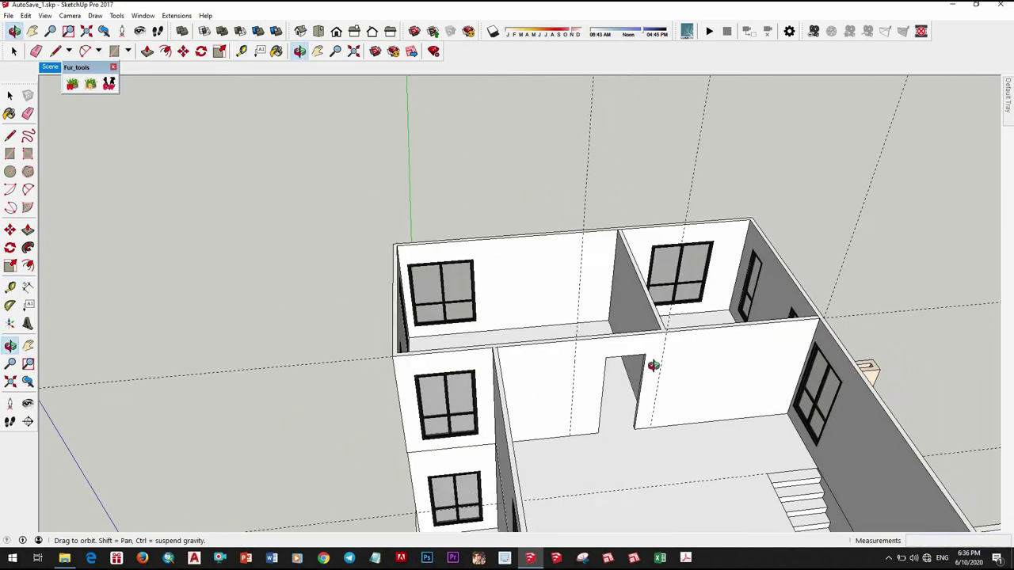
mouse_move(704, 422)
middle_down()
mouse_move(671, 405)
mouse_move(663, 433)
mouse_move(609, 335)
middle_up()
Select the existing doorway outline on the upper-floor interior wall
scroll(645, 401, up, 2)
scroll(600, 410, up, 2)
key(space)
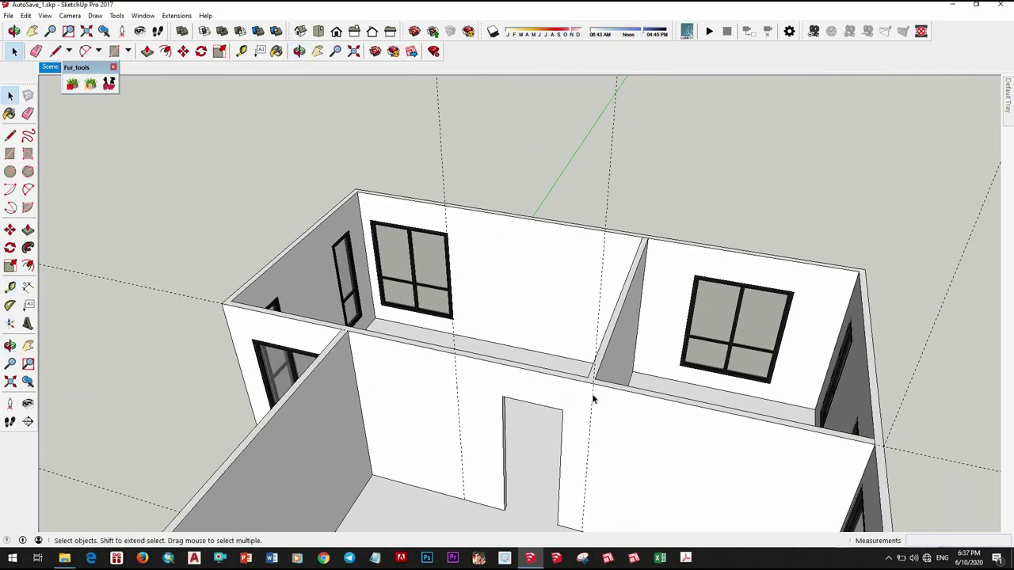
scroll(593, 396, up, 2)
mouse_move(570, 389)
middle_down()
mouse_move(648, 374)
mouse_move(632, 370)
middle_up()
scroll(602, 349, down, 2)
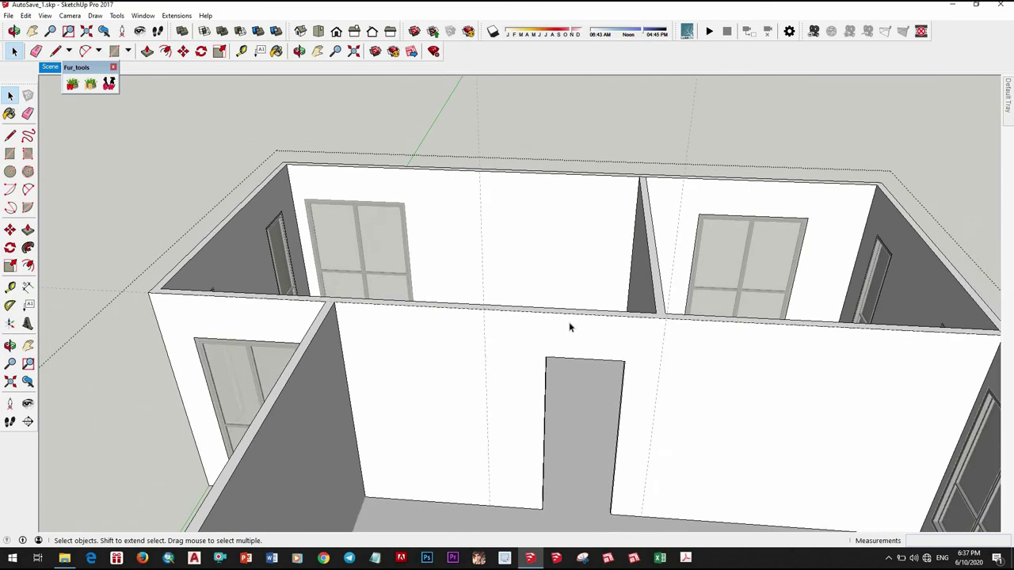
click(608, 362)
scroll(512, 305, up, 2)
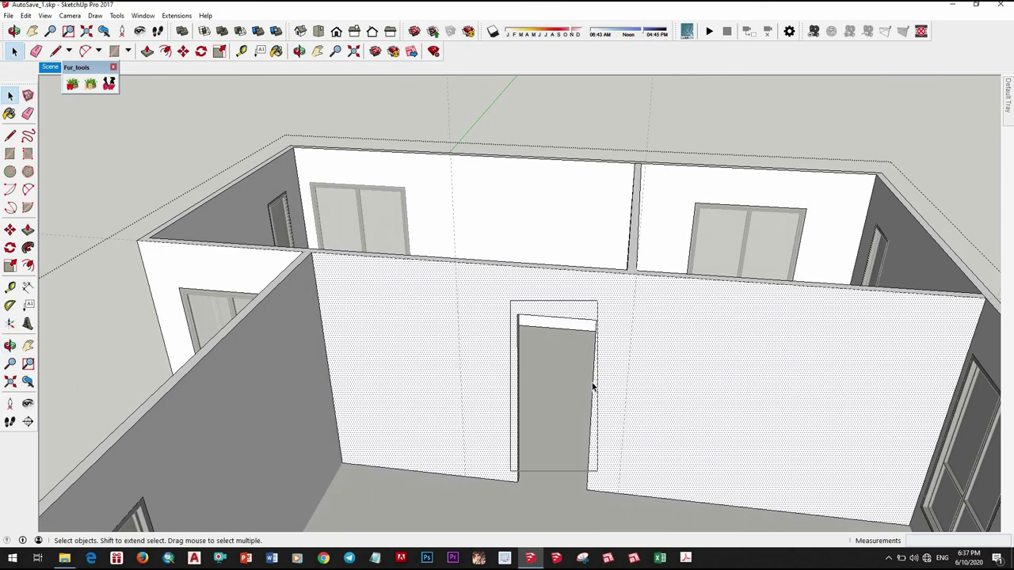
click(562, 320)
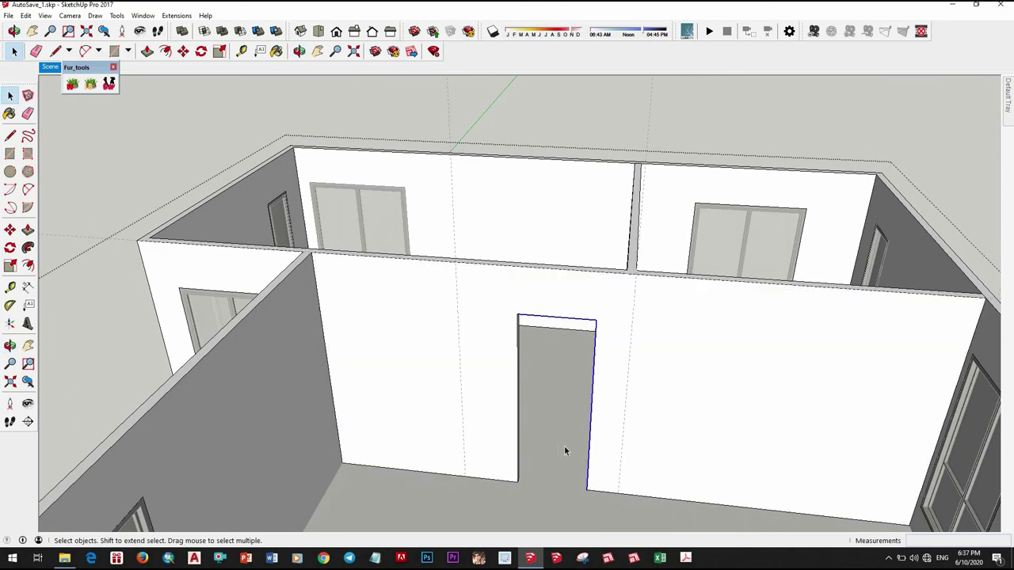
Copy the doorway outline to the left and right of the original doorway
key(m)
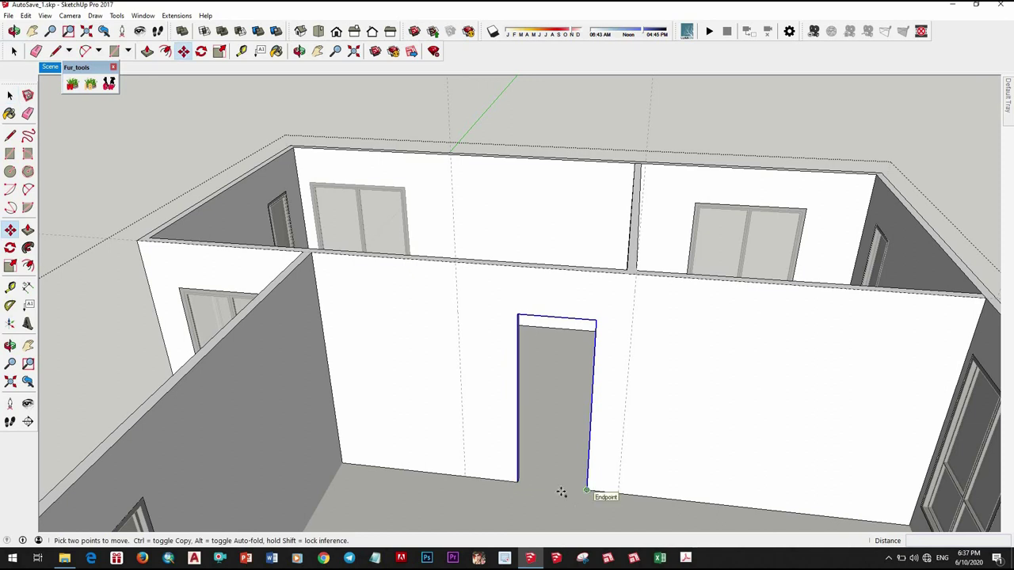
ctrl+click(586, 490)
click(514, 473)
scroll(449, 448, down, 5)
scroll(409, 446, up, 5)
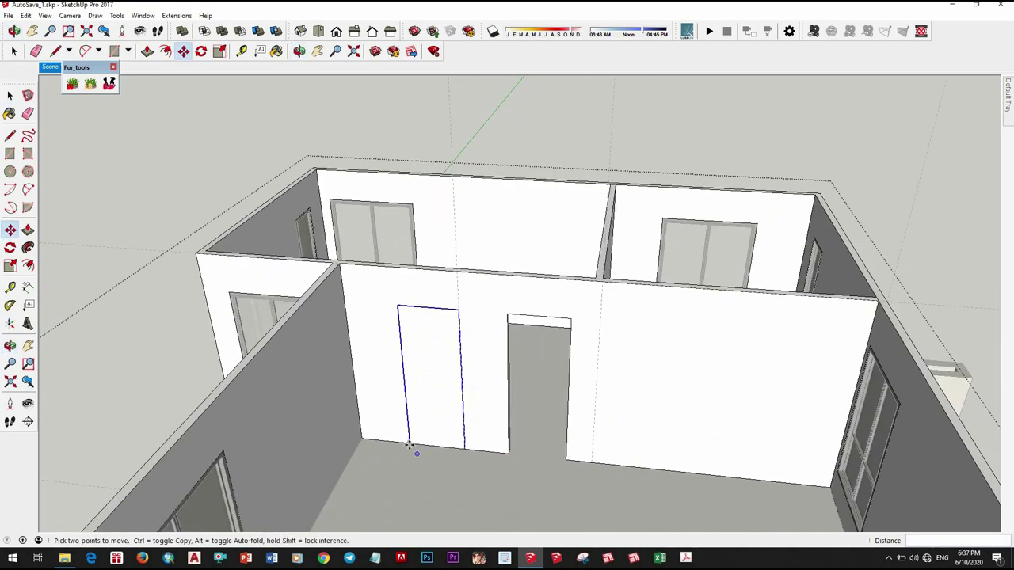
ctrl+click(410, 443)
click(593, 460)
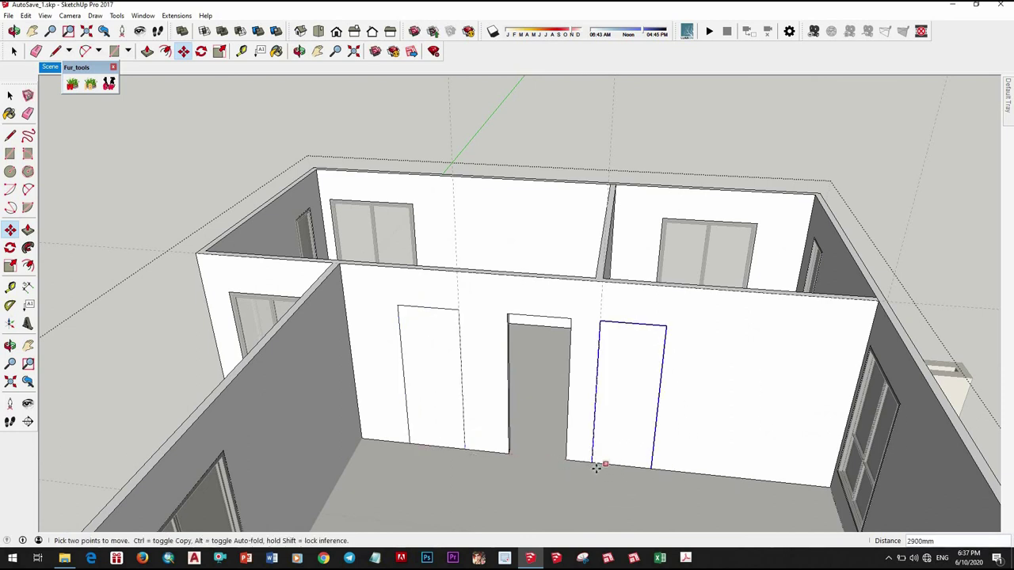
scroll(595, 467, up, 3)
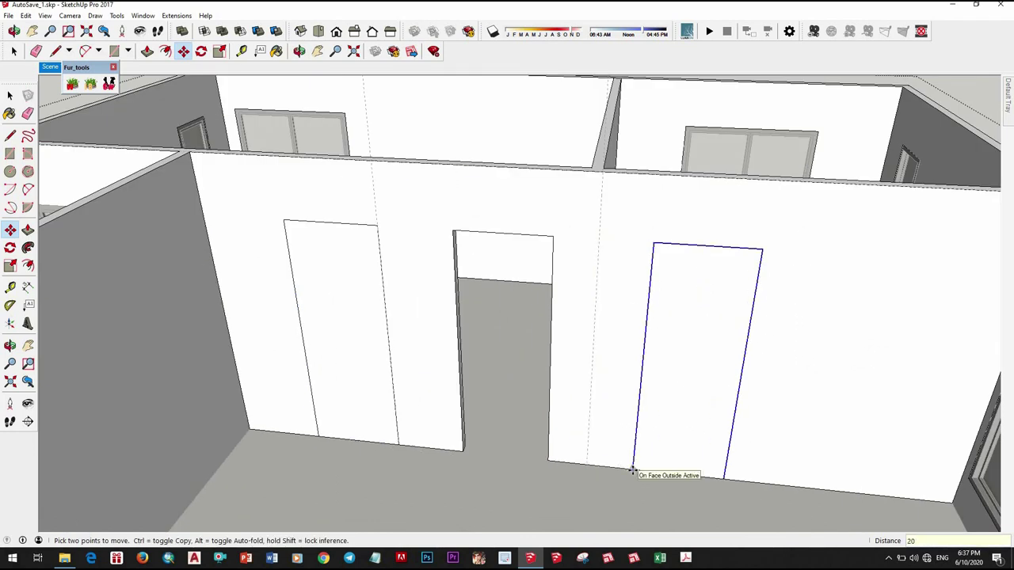
scroll(632, 471, down, 4)
Push both new door faces through the wall to the same depth
key(space)
key(p)
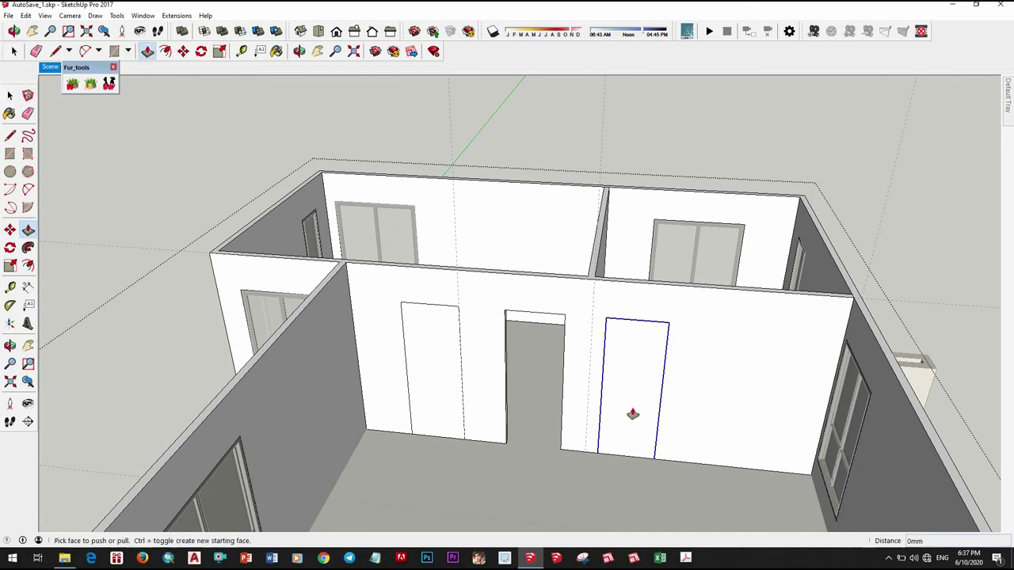
click(632, 413)
click(640, 362)
double_click(441, 380)
key(space)
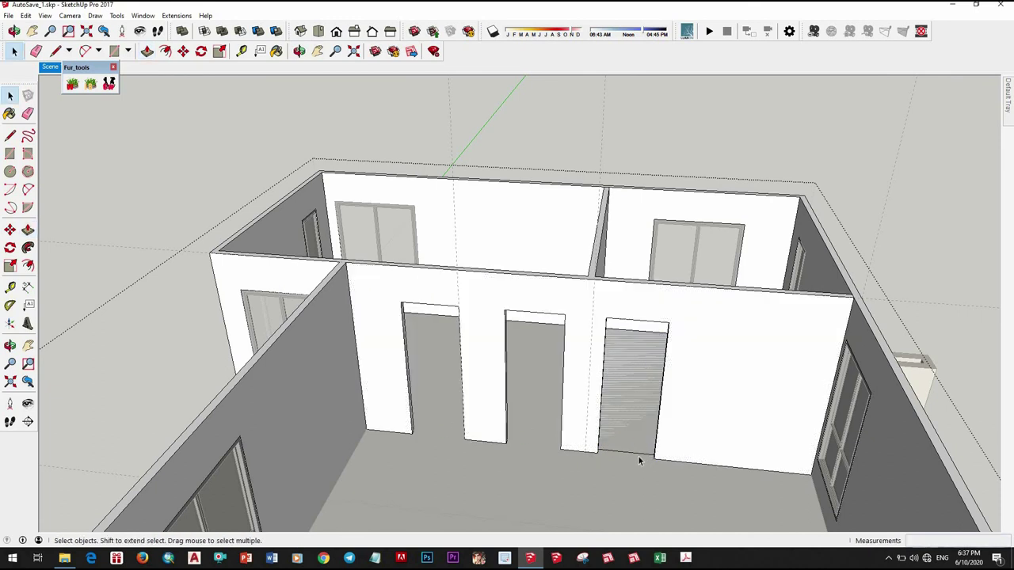
key(e)
mouse_move(651, 362)
middle_down()
mouse_move(758, 426)
mouse_move(651, 369)
mouse_move(641, 317)
mouse_move(707, 237)
mouse_move(460, 346)
middle_up()
scroll(640, 297, up, 3)
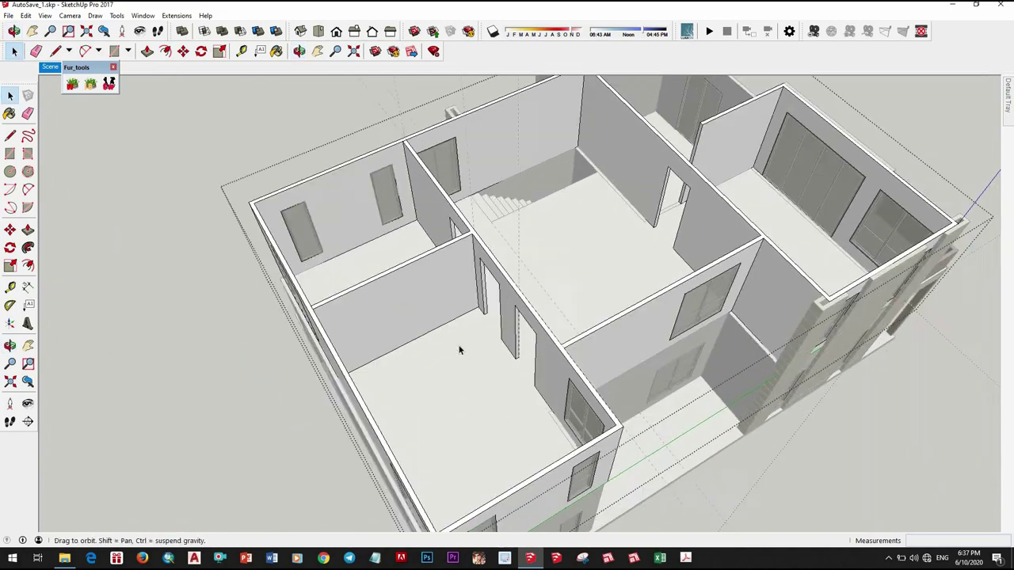
Erase the top edge above the wall section between the two upper-floor doorways
scroll(679, 310, up, 3)
scroll(742, 312, up, 3)
key(l)
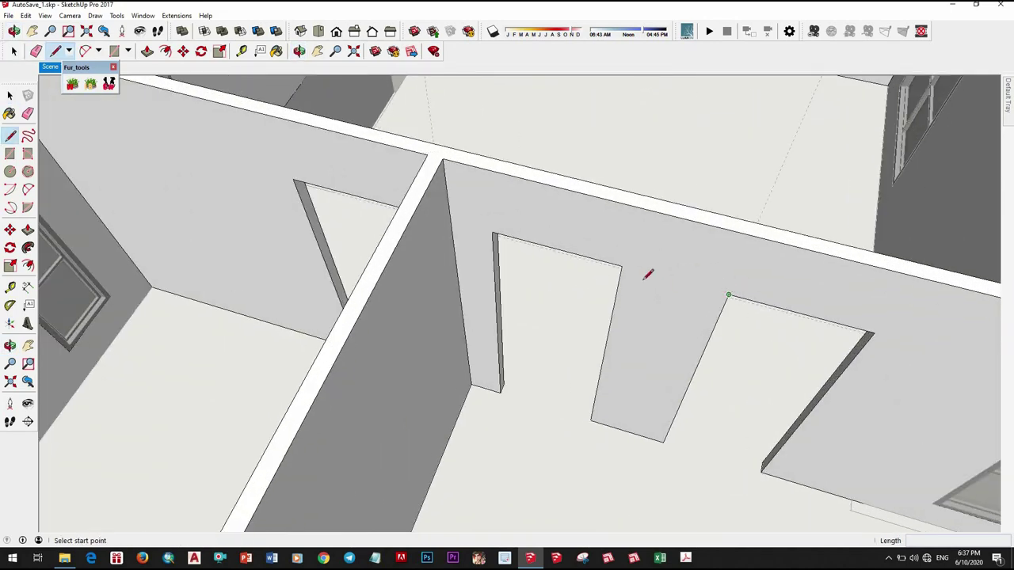
key(space)
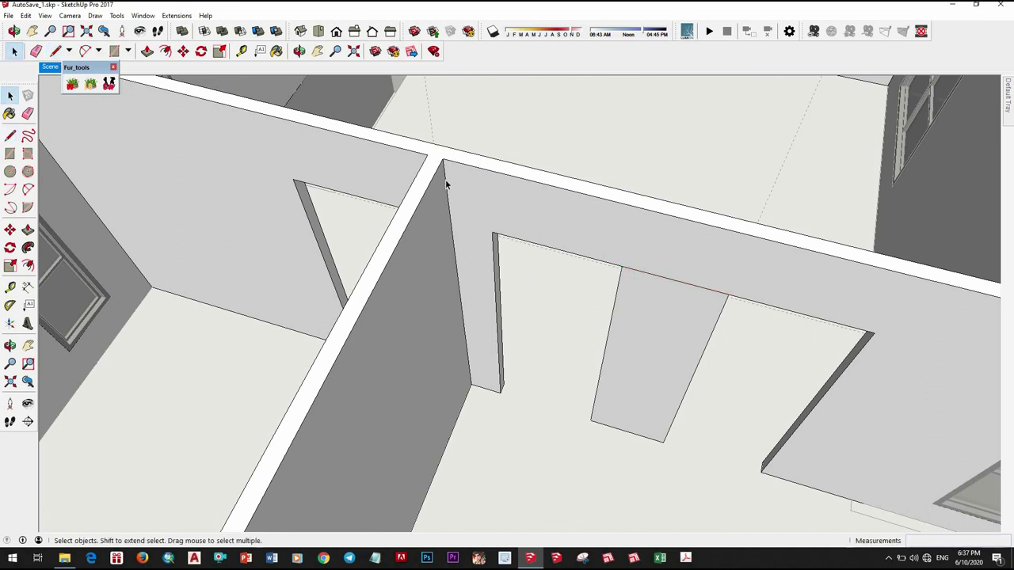
click(445, 185)
click(448, 219)
key(m)
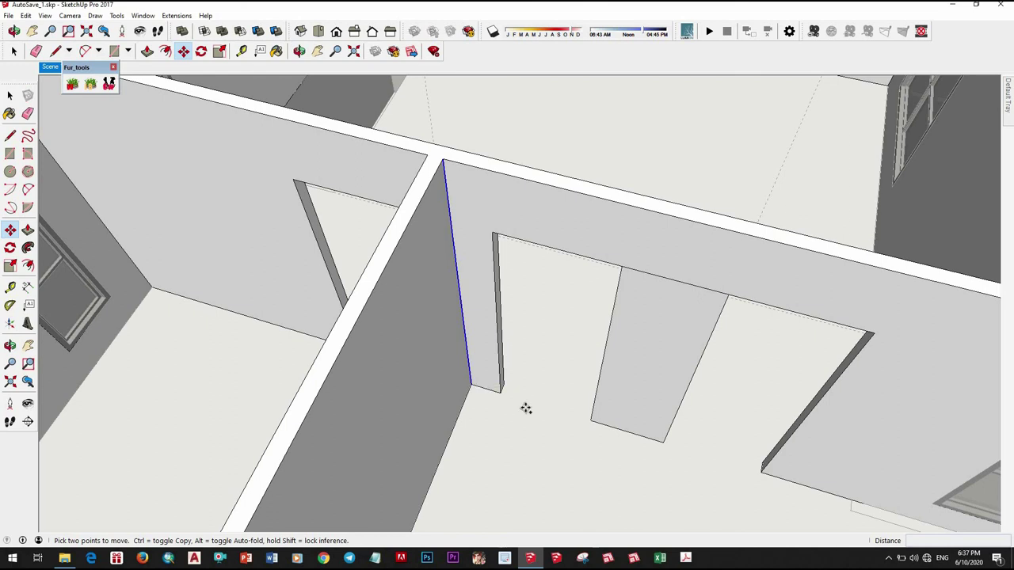
key(space)
right_click(700, 287)
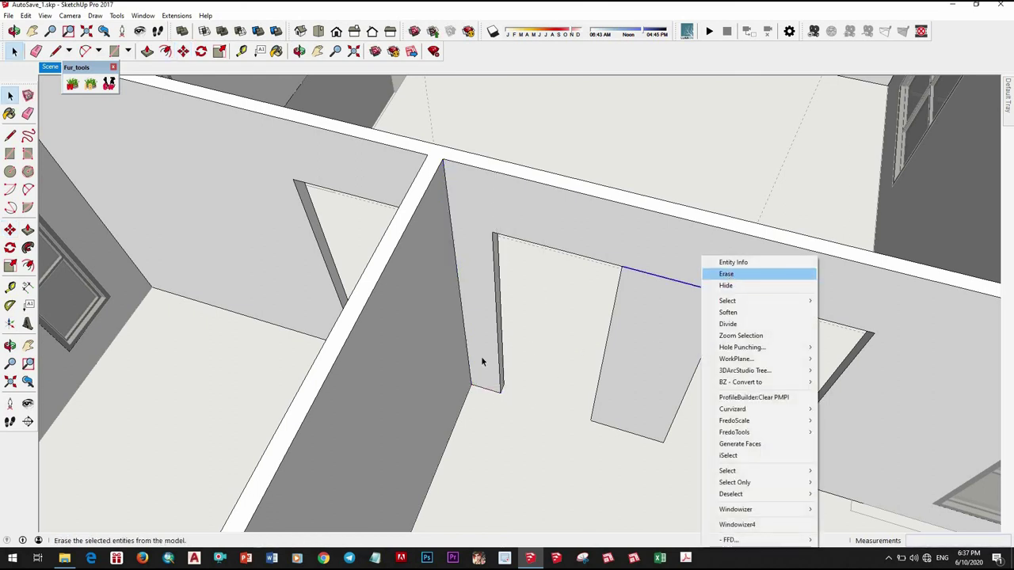
key(Return)
Copy the vertical corner edge onto the wall between the doorways at the set offset
key(m)
click(470, 386)
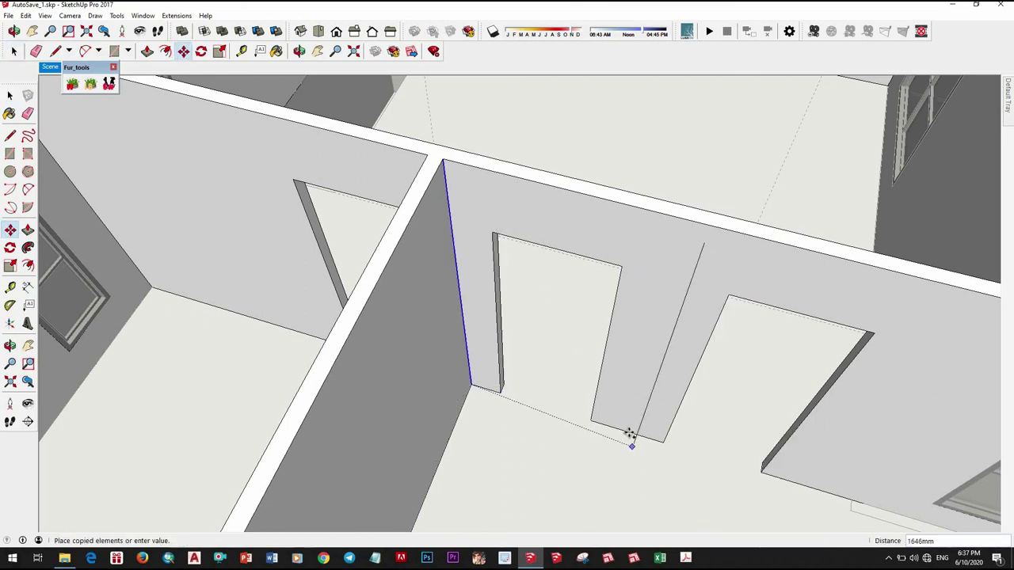
click(577, 411)
scroll(576, 411, up, 3)
key(ctrl)
click(583, 414)
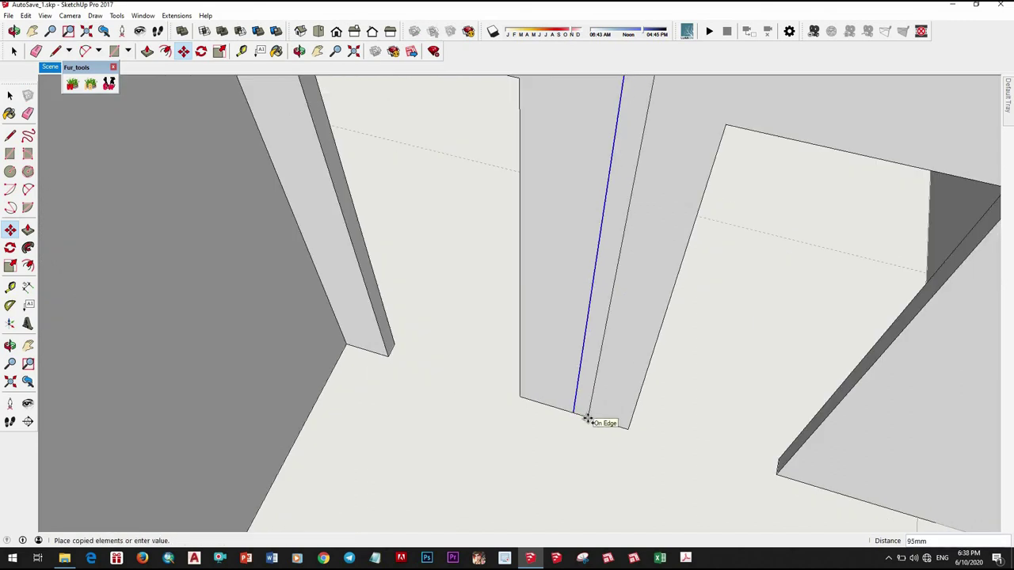
scroll(587, 419, up, 2)
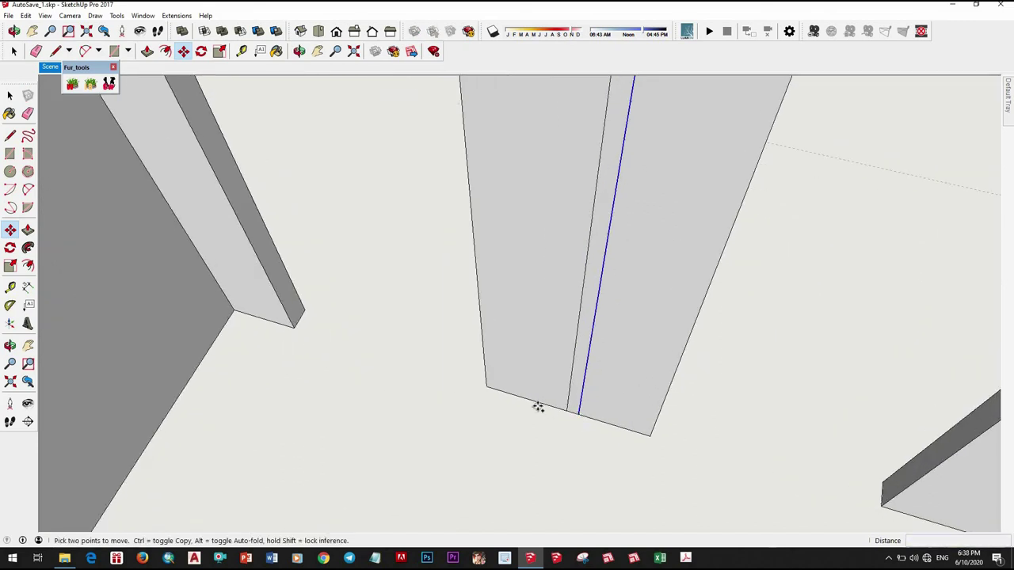
text(100)
key(Return)
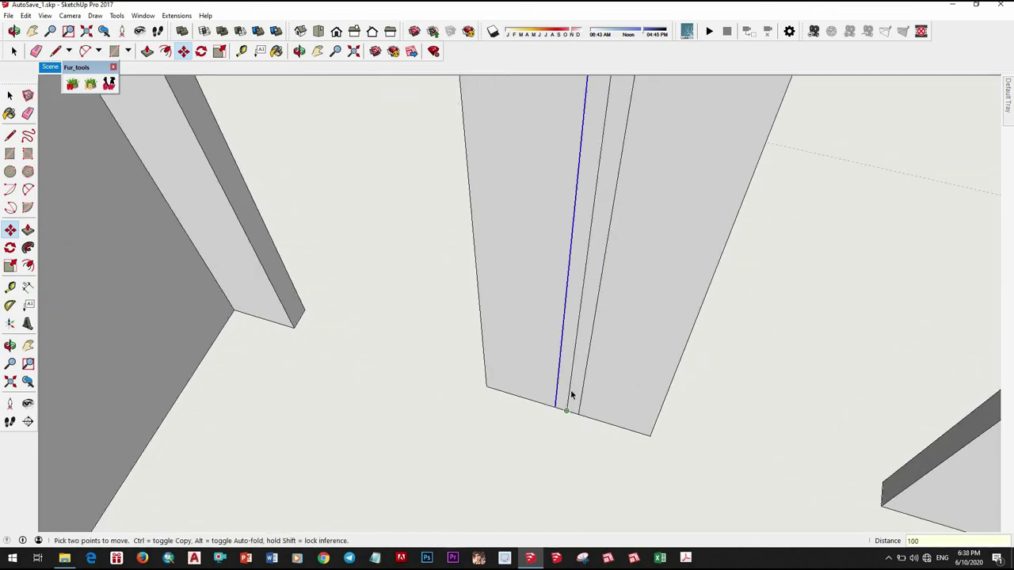
key(space)
right_click(570, 96)
key(Escape)
Push/pull the partition wall face to open the doorway, then orbit to review the upper floor
key(p)
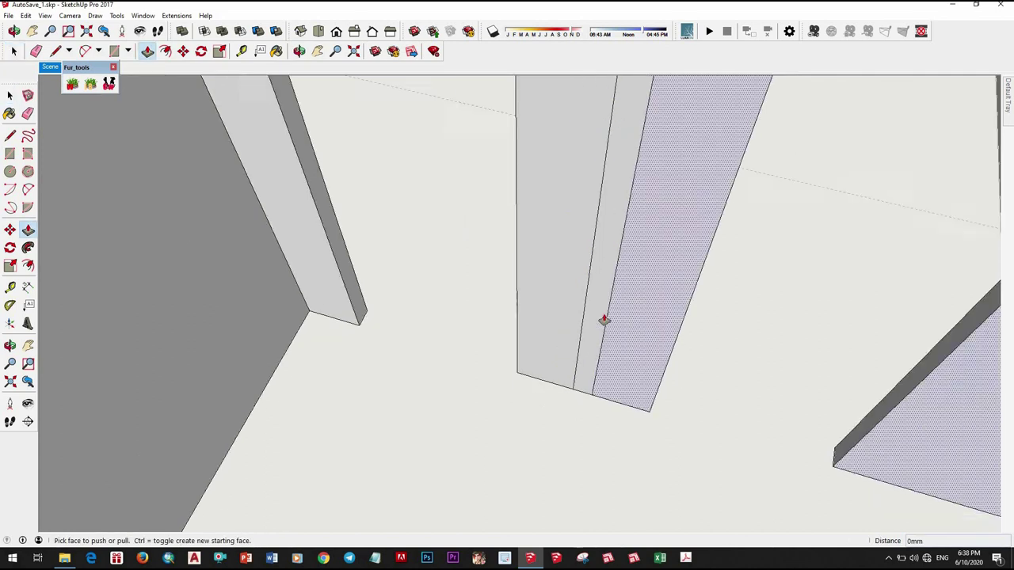
scroll(604, 319, down, 4)
click(606, 244)
scroll(583, 328, down, 3)
scroll(588, 405, down, 2)
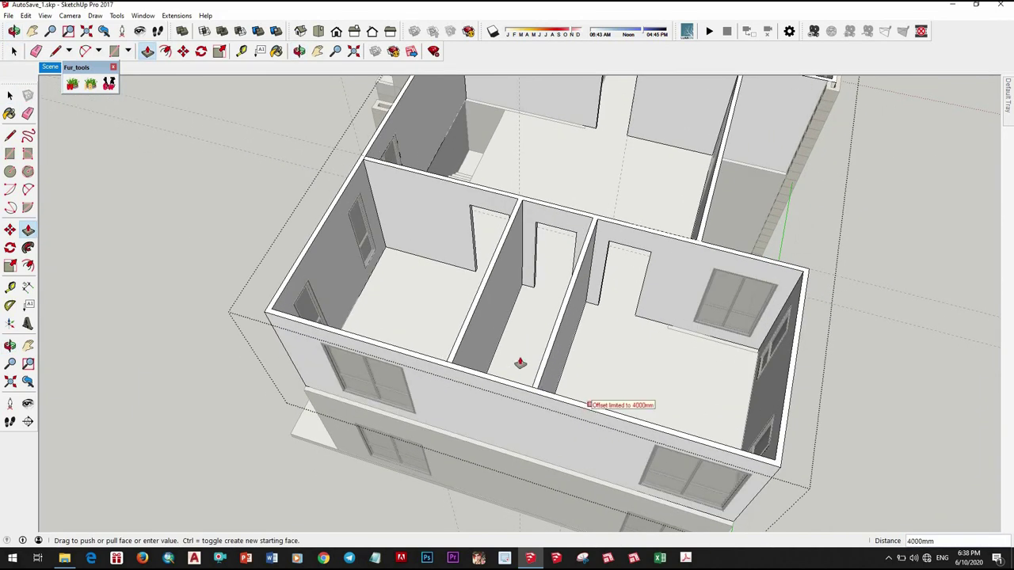
key(space)
scroll(698, 325, down, 5)
scroll(658, 328, down, 3)
mouse_move(658, 329)
middle_down()
mouse_move(893, 364)
mouse_move(736, 333)
mouse_move(493, 260)
mouse_move(536, 356)
mouse_move(516, 250)
mouse_move(665, 235)
mouse_move(801, 243)
mouse_move(779, 264)
mouse_move(528, 288)
mouse_move(528, 366)
mouse_move(570, 269)
mouse_move(626, 223)
mouse_move(579, 243)
mouse_move(462, 351)
mouse_move(509, 464)
mouse_move(499, 423)
middle_up()
Select the upper floor group and orbit to a higher, frontal view of the house
scroll(578, 264, up, 3)
scroll(577, 265, up, 5)
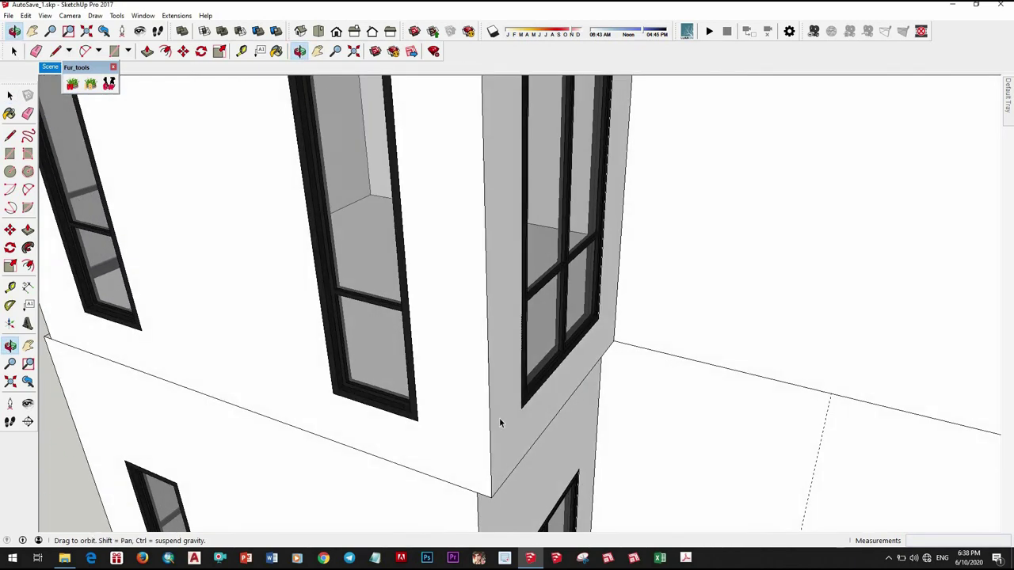
scroll(499, 424, down, 5)
mouse_move(482, 387)
middle_down()
mouse_move(362, 381)
mouse_move(662, 403)
middle_up()
scroll(676, 313, up, 2)
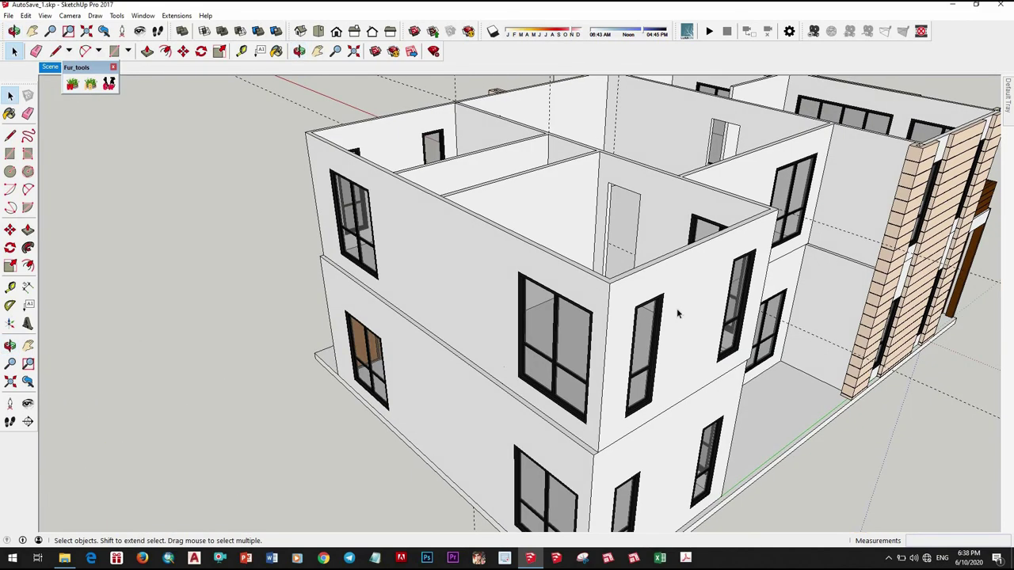
click(676, 313)
scroll(676, 313, down, 3)
scroll(676, 313, down, 2)
mouse_move(676, 314)
middle_down()
mouse_move(355, 327)
mouse_move(251, 301)
mouse_move(539, 395)
mouse_move(545, 404)
mouse_move(501, 471)
mouse_move(730, 372)
middle_up()
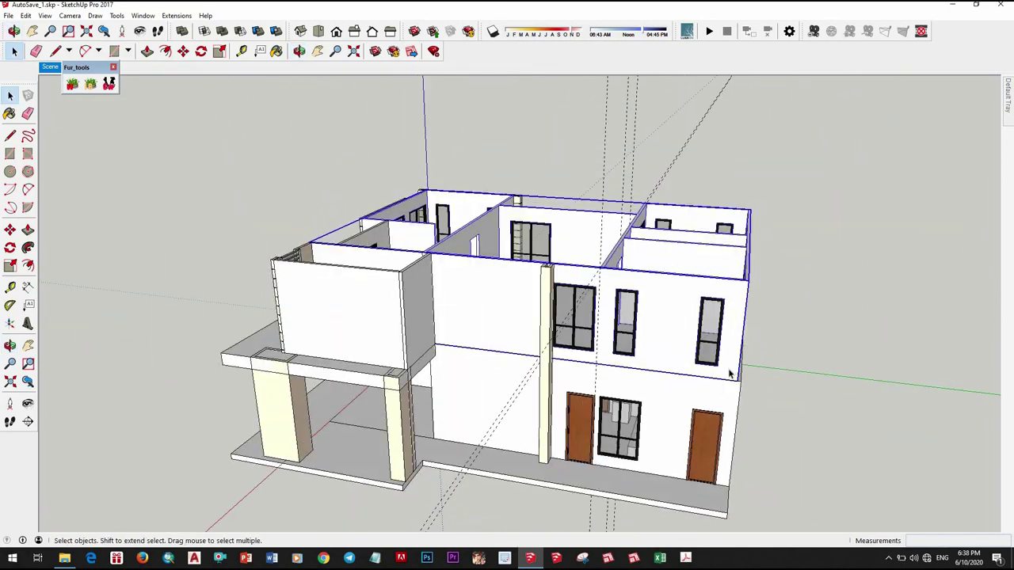
mouse_move(420, 388)
middle_down()
mouse_move(430, 384)
mouse_move(420, 398)
mouse_move(634, 403)
mouse_move(493, 353)
mouse_move(565, 346)
mouse_move(550, 554)
mouse_move(649, 423)
mouse_move(520, 278)
mouse_move(487, 420)
middle_up()
scroll(483, 396, up, 3)
Place vertical Tape Measure guides marking the middle section of the front facade wall
key(t)
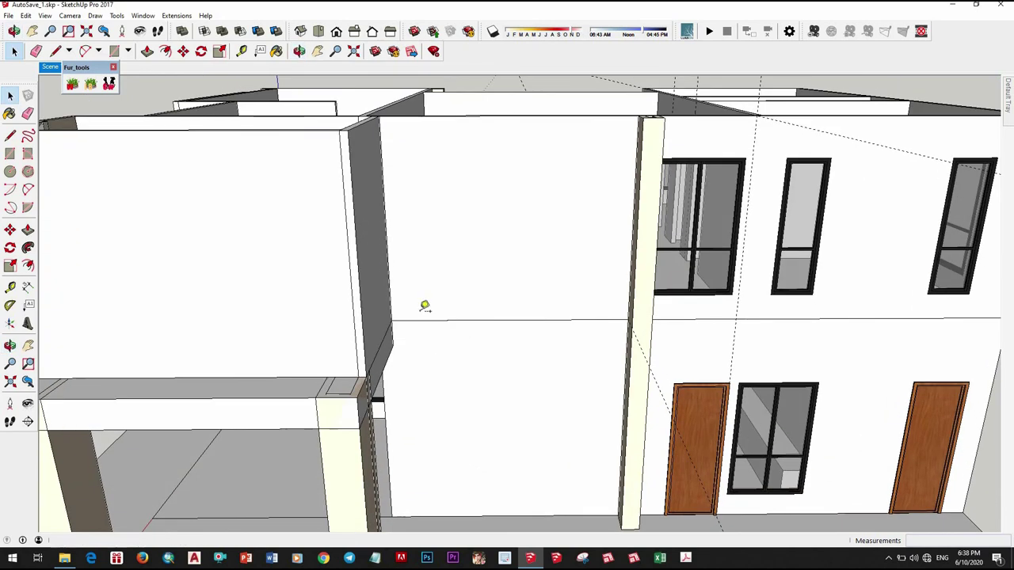
scroll(396, 261, up, 3)
scroll(485, 336, down, 3)
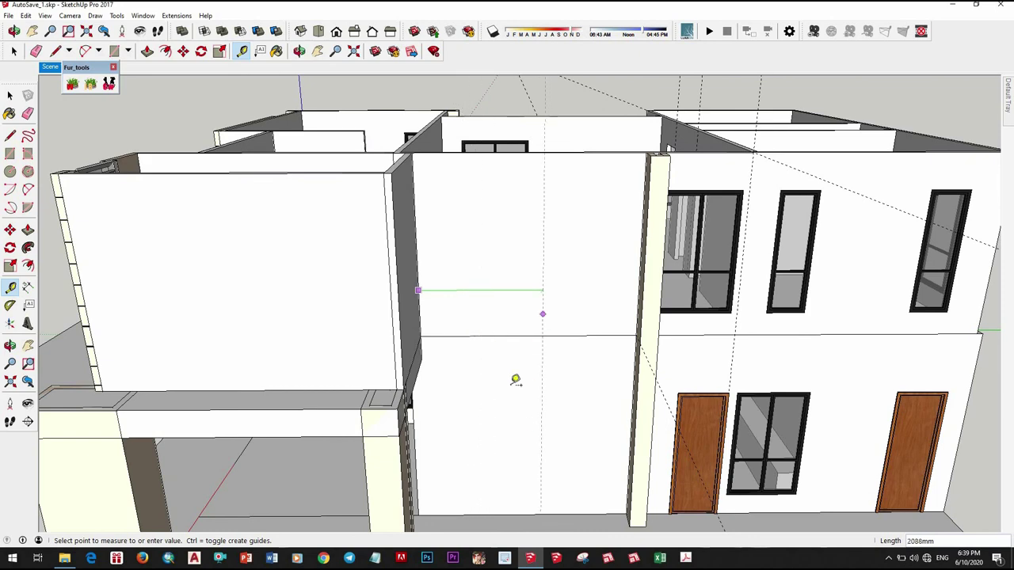
mouse_move(516, 380)
middle_down()
mouse_move(464, 433)
mouse_move(468, 477)
mouse_move(455, 362)
middle_up()
scroll(482, 329, up, 3)
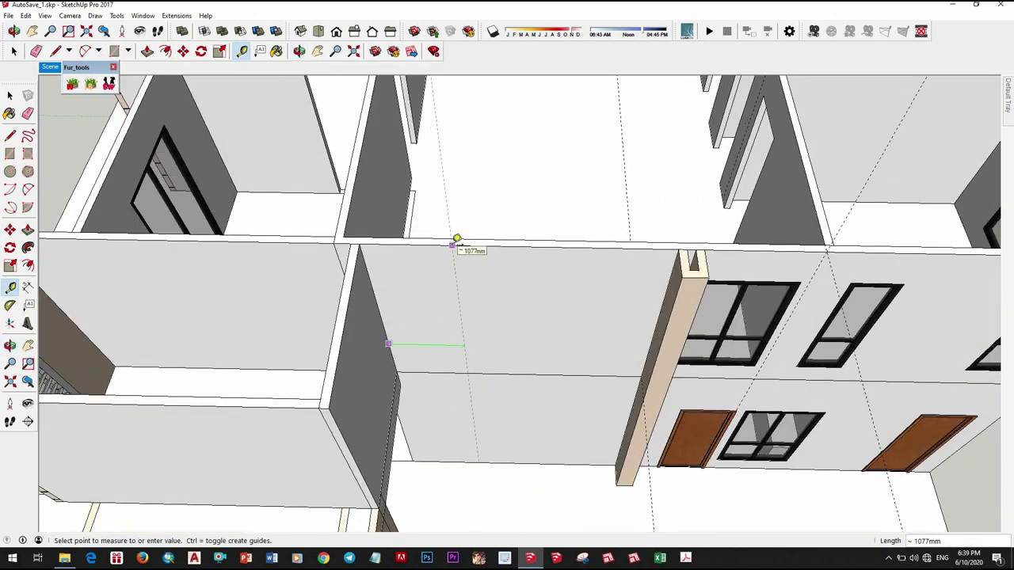
key(Return)
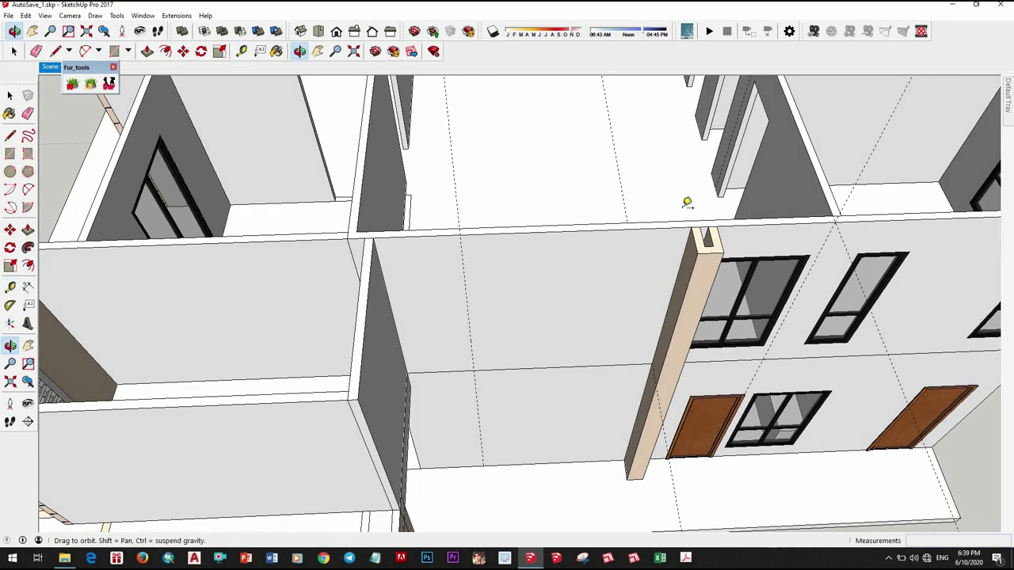
mouse_move(476, 285)
middle_down()
mouse_move(672, 256)
mouse_move(693, 199)
middle_up()
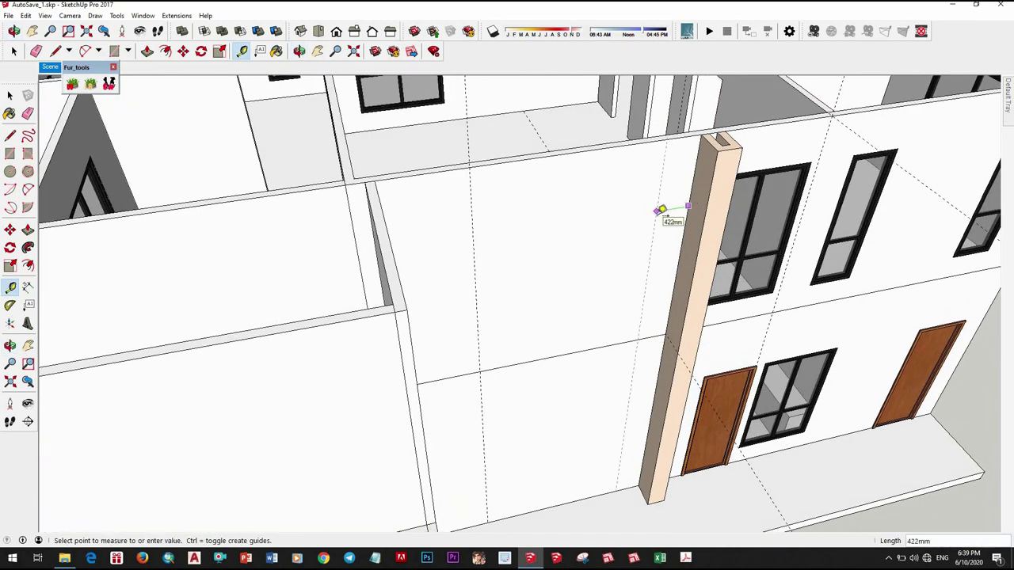
scroll(523, 215, down, 5)
mouse_move(502, 174)
middle_down()
mouse_move(512, 163)
mouse_move(512, 262)
middle_up()
Draw a tall rectangle on the middle section of the front facade wall
key(space)
key(r)
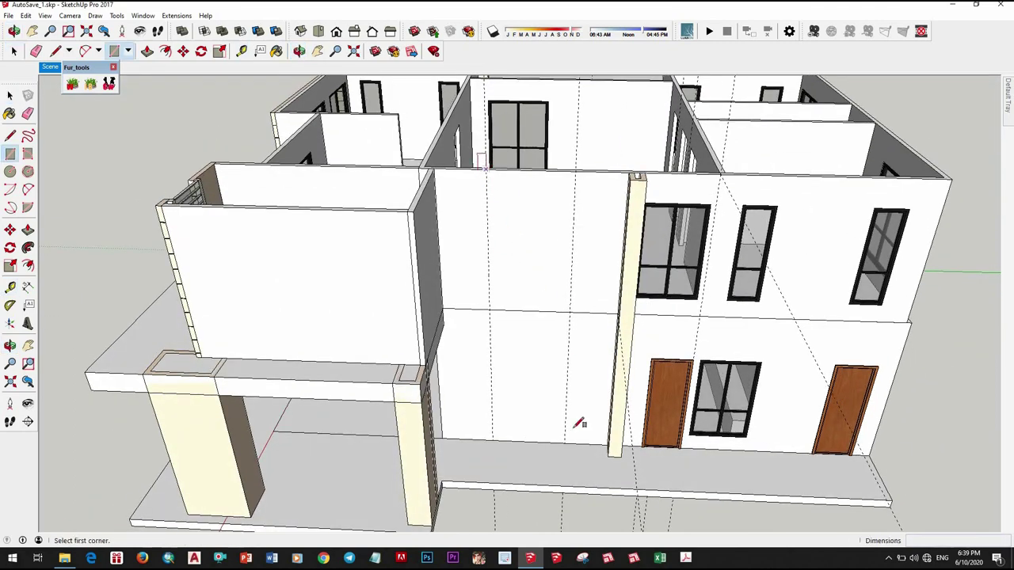
click(579, 424)
click(543, 340)
key(space)
scroll(543, 339, down, 5)
middle_drag(543, 340, 540, 342)
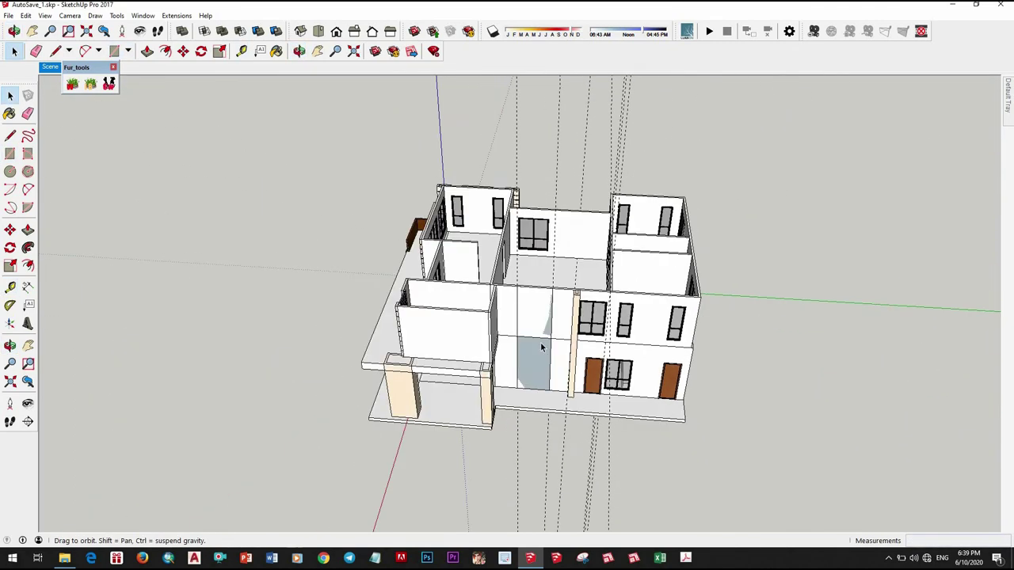
scroll(540, 342, up, 5)
Offset the rectangle 240mm inward and erase the inner face to leave a frame
key(f)
click(553, 291)
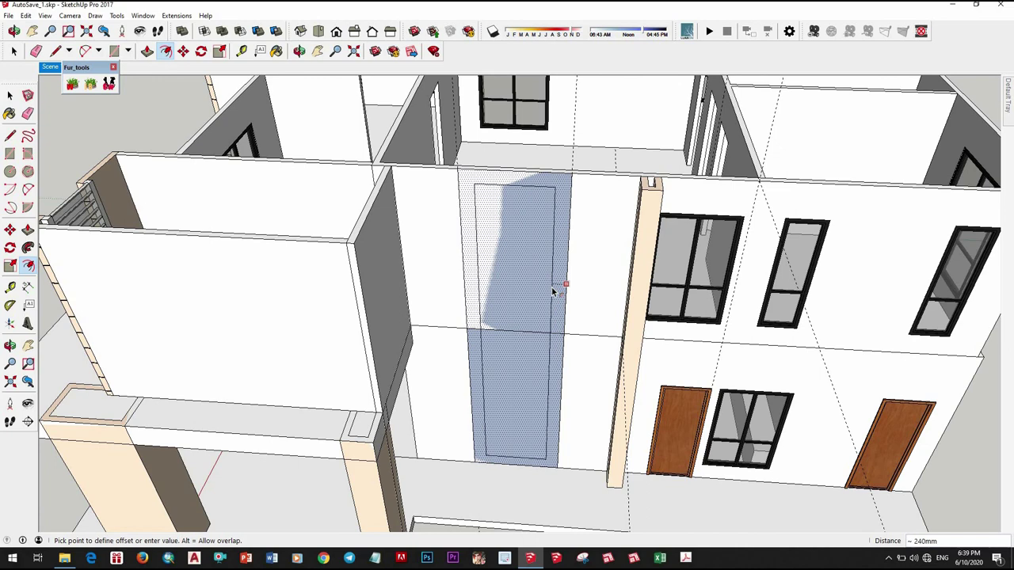
key(Return)
key(space)
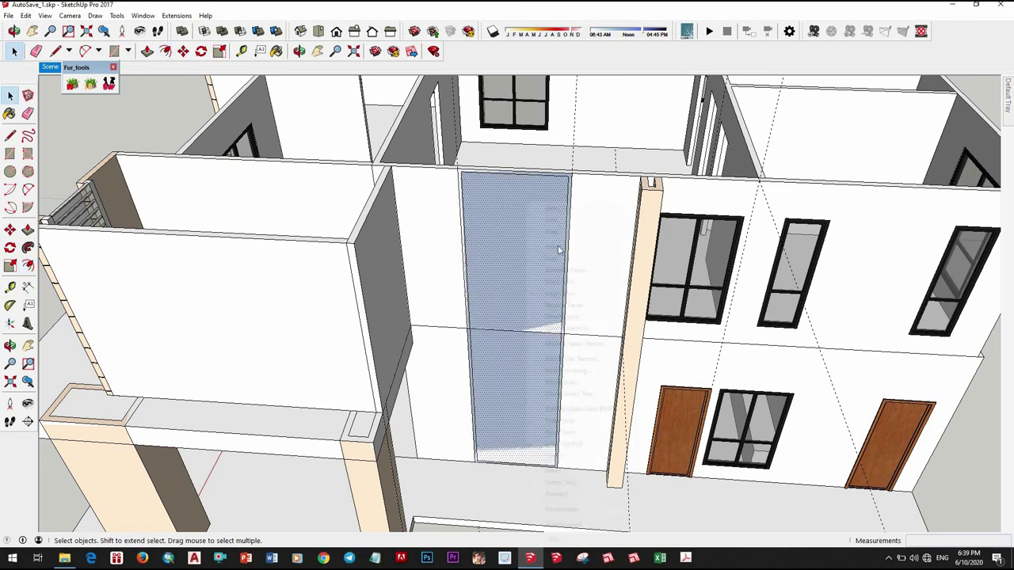
right_click(527, 290)
click(552, 220)
scroll(570, 372, down, 5)
middle_drag(573, 380, 546, 340)
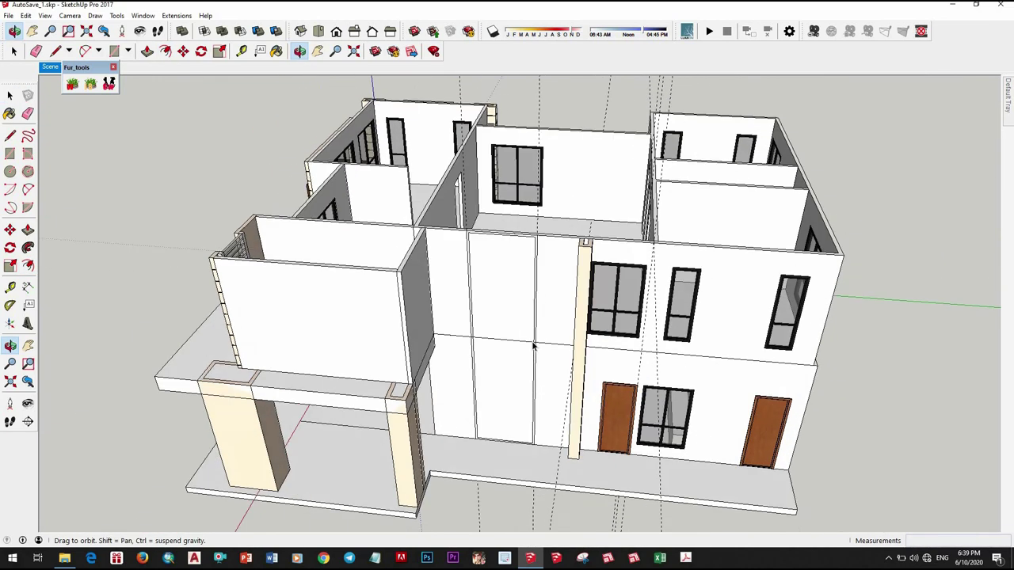
scroll(529, 319, up, 5)
scroll(528, 319, up, 3)
Push/pull the frame 100mm into the wall and make it a group
key(p)
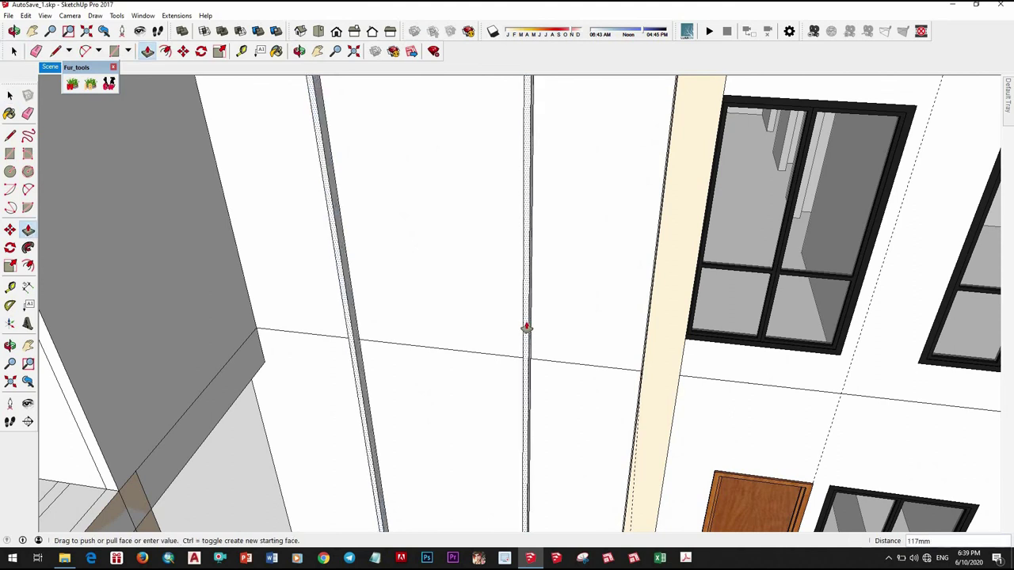
key(Return)
scroll(555, 356, down, 3)
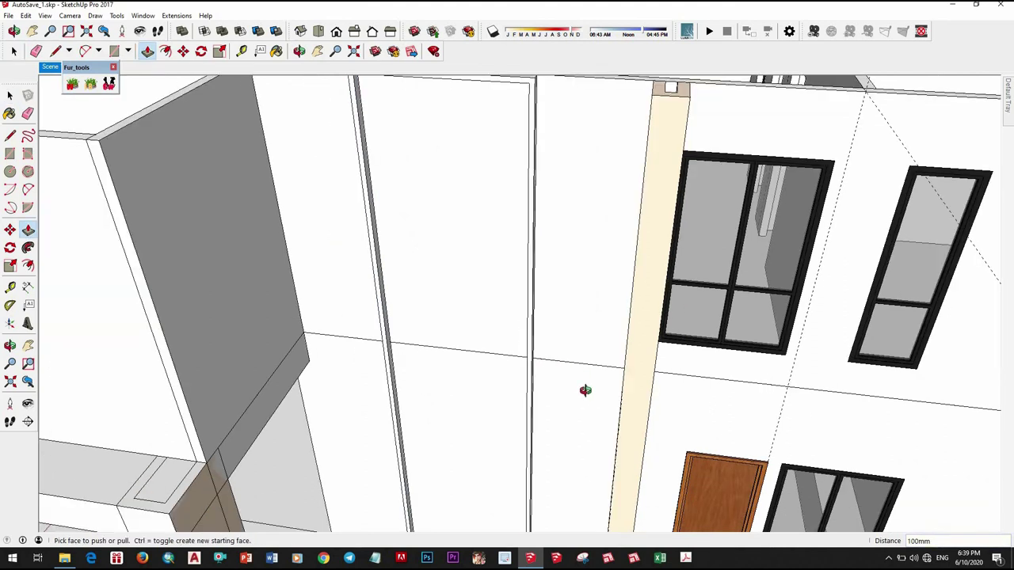
key(space)
scroll(573, 301, down, 2)
double_click(573, 301)
right_click(574, 301)
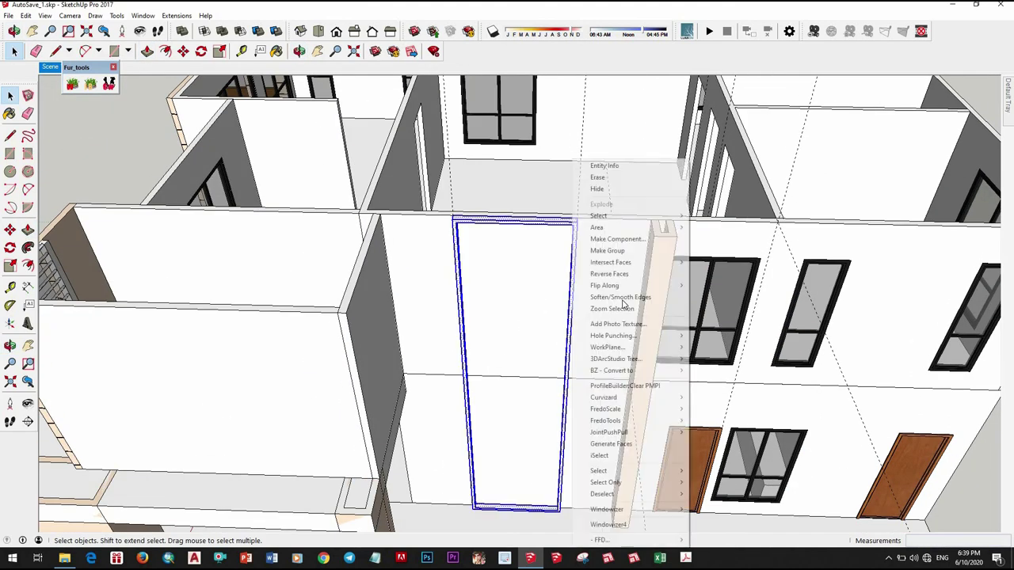
click(626, 250)
Draw a rectangle filling the inside of the panel frame and select its face
scroll(507, 333, up, 2)
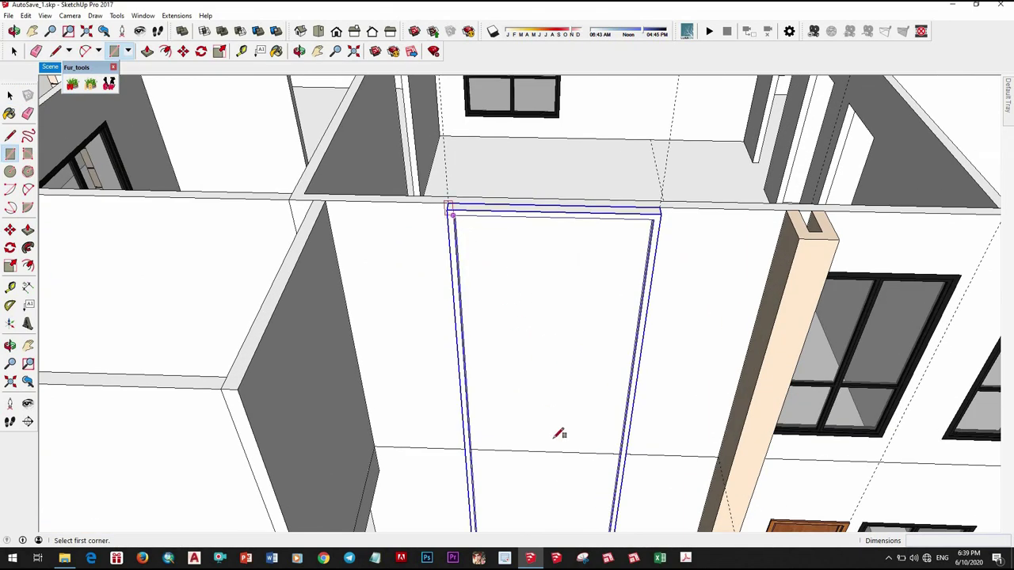
click(459, 475)
scroll(554, 470, up, 3)
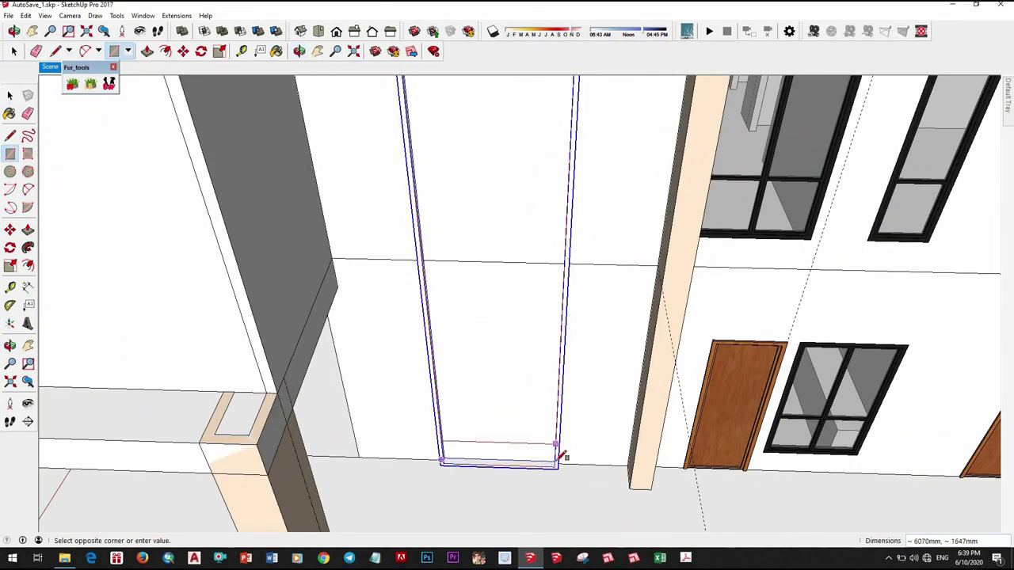
click(498, 389)
scroll(498, 389, down, 5)
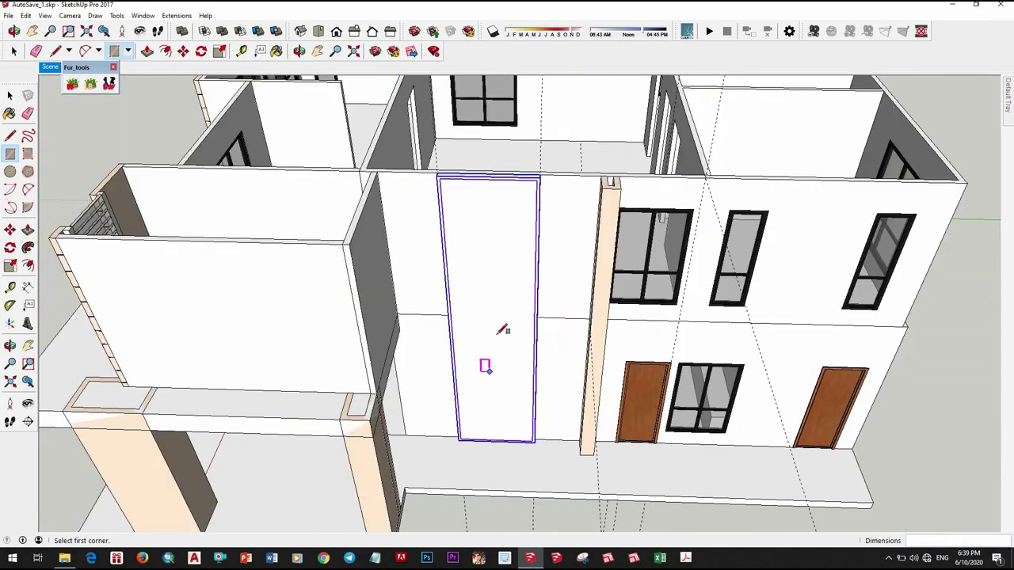
key(space)
click(497, 319)
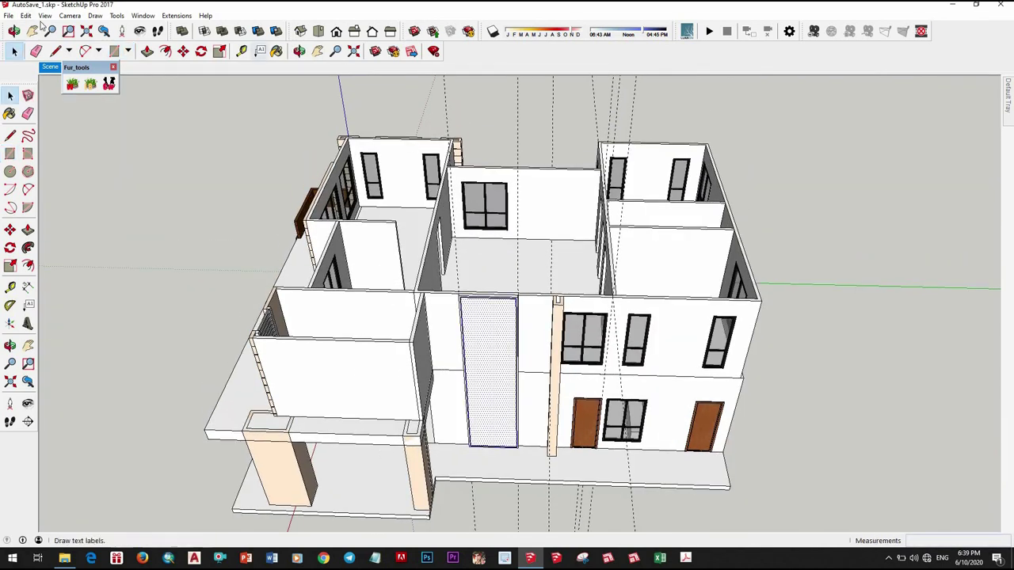
Tick 1001bit pro in the View > Toolbars dialog to display its toolbar
click(45, 15)
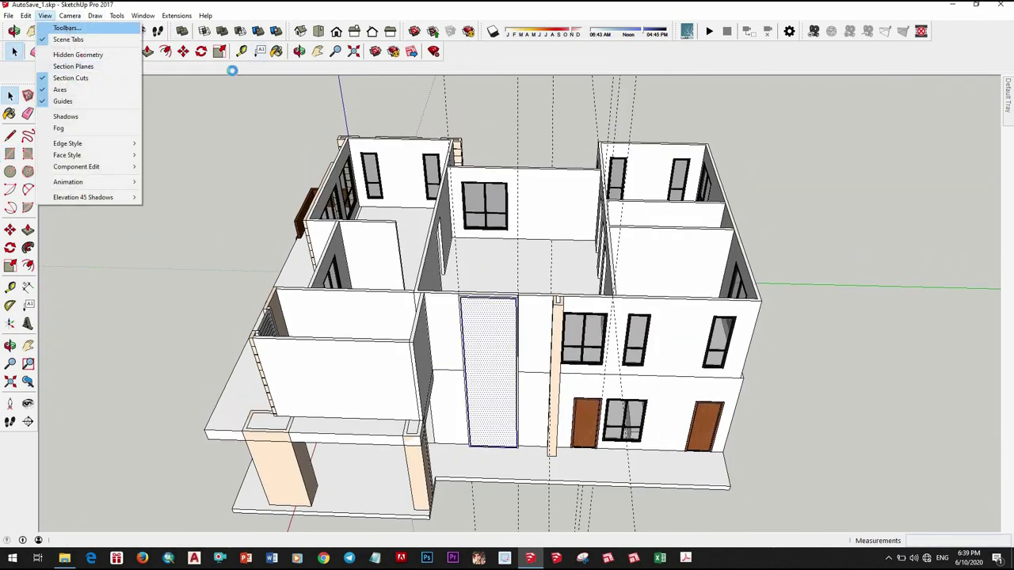
click(63, 27)
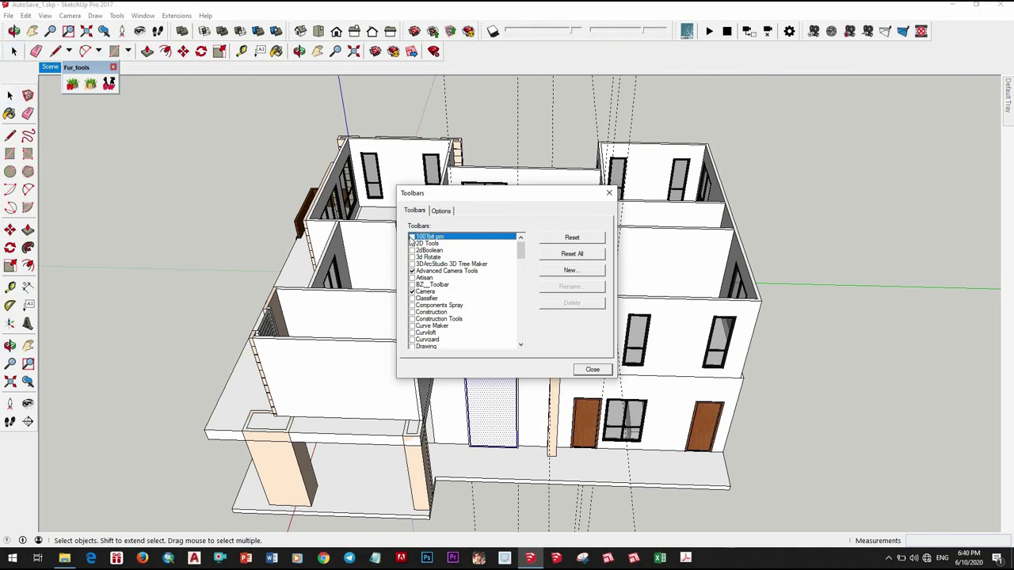
click(411, 237)
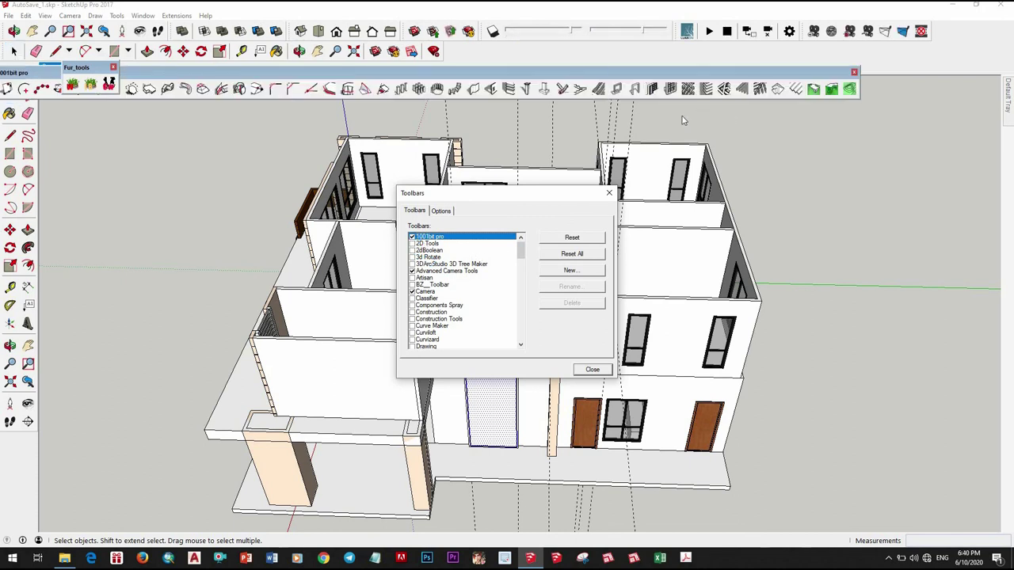